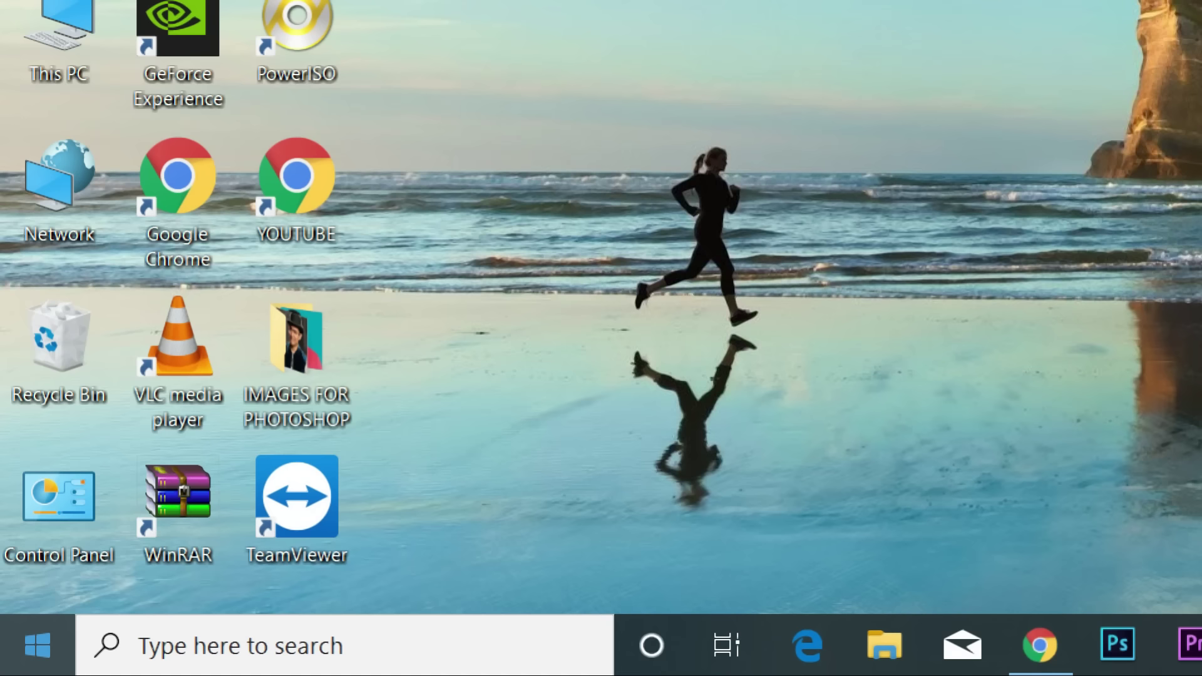
# Step: Open the Windows Run box and enter EXCEL as the command
pyautogui.press('super+r')
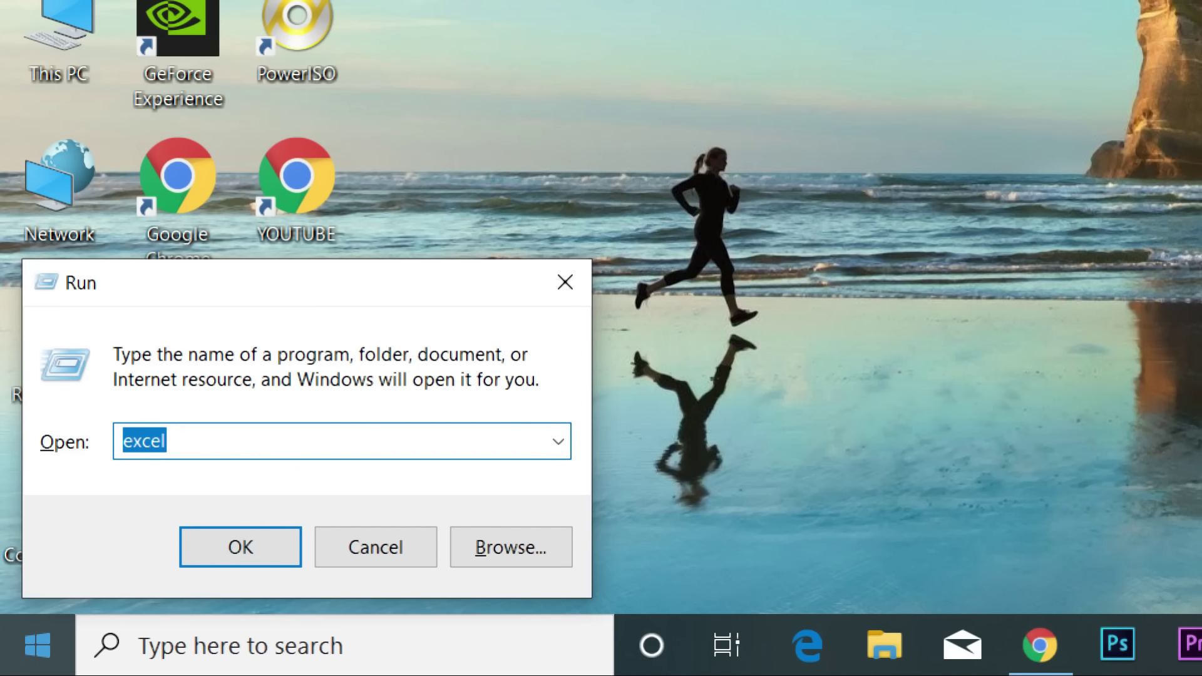
pyautogui.press('BackSpace')
pyautogui.write('W')
pyautogui.press('BackSpace')
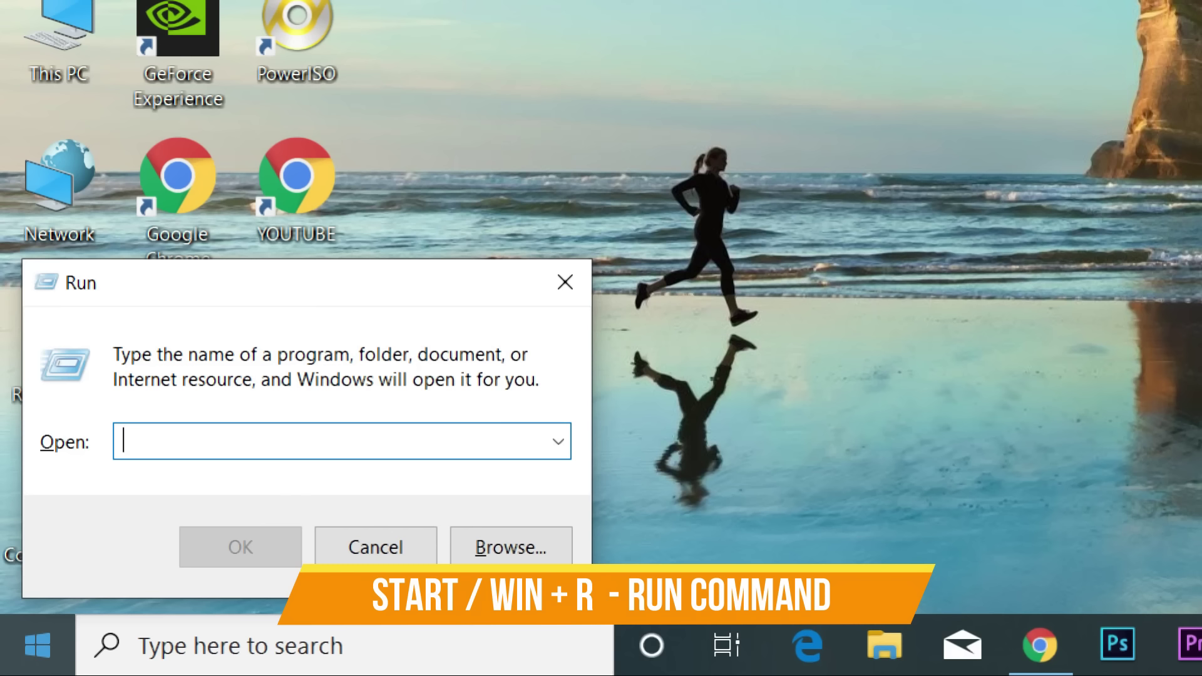
pyautogui.write('EXCEL')
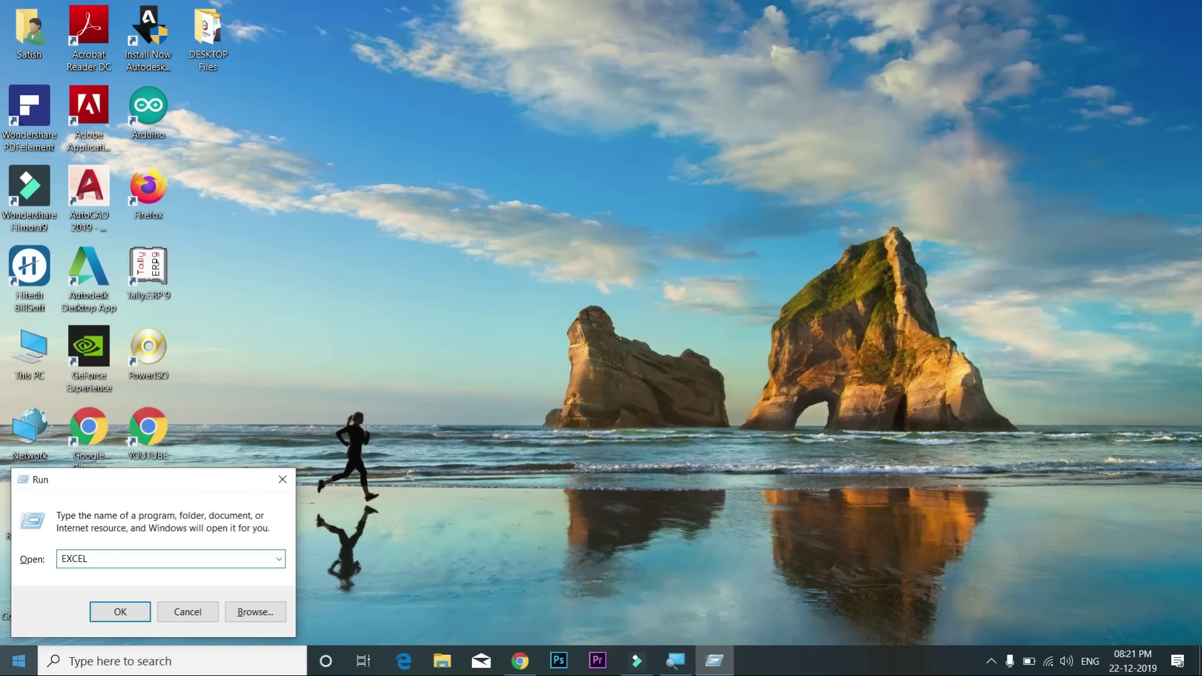
# Step: Submit the EXCEL command so Excel launches to its start screen
pyautogui.press('Return')
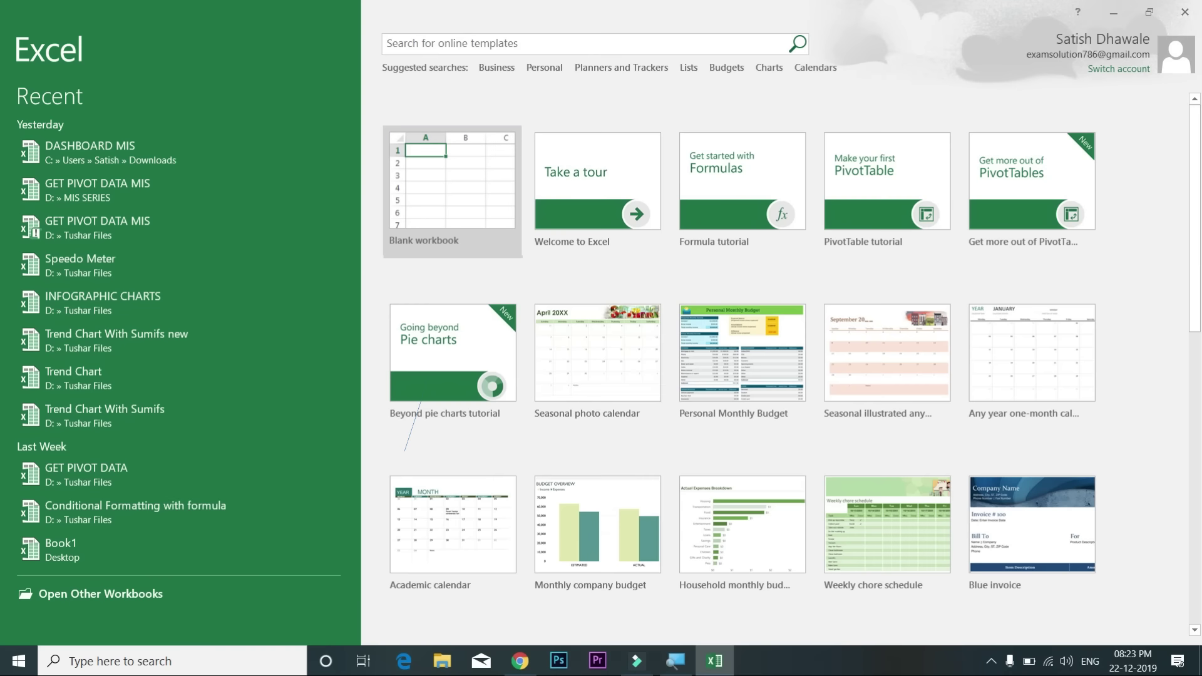
# Step: Create a new blank workbook, Book1, from the start screen
pyautogui.click(430, 193)
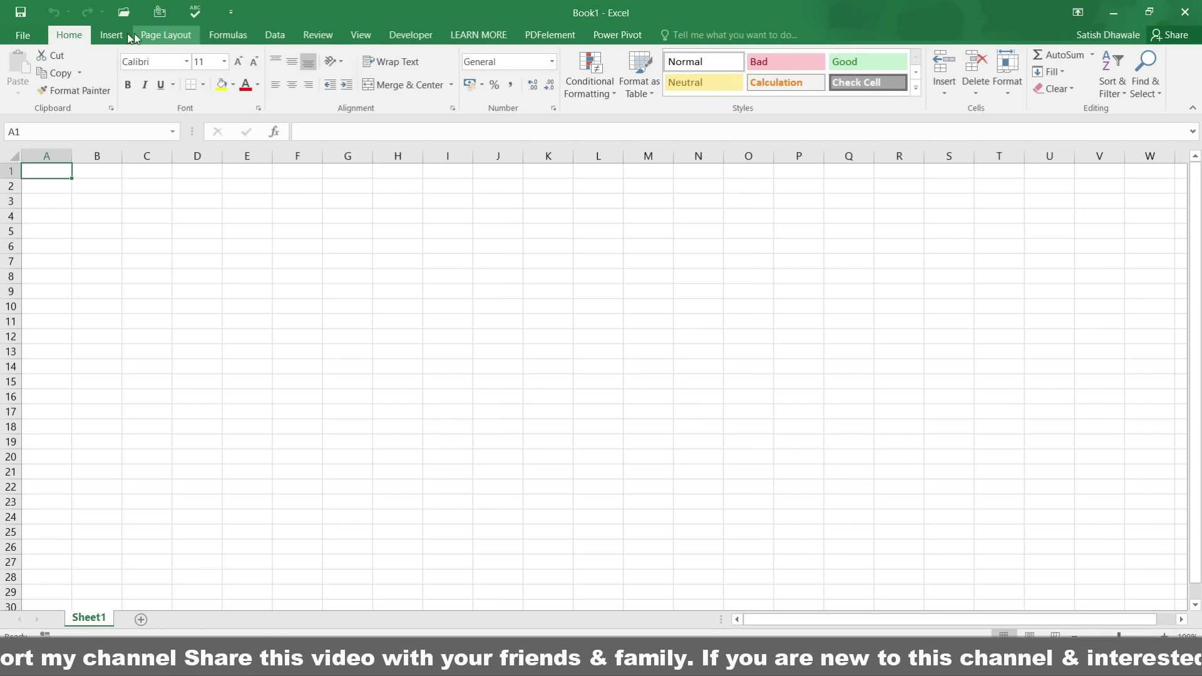
pyautogui.click(116, 36)
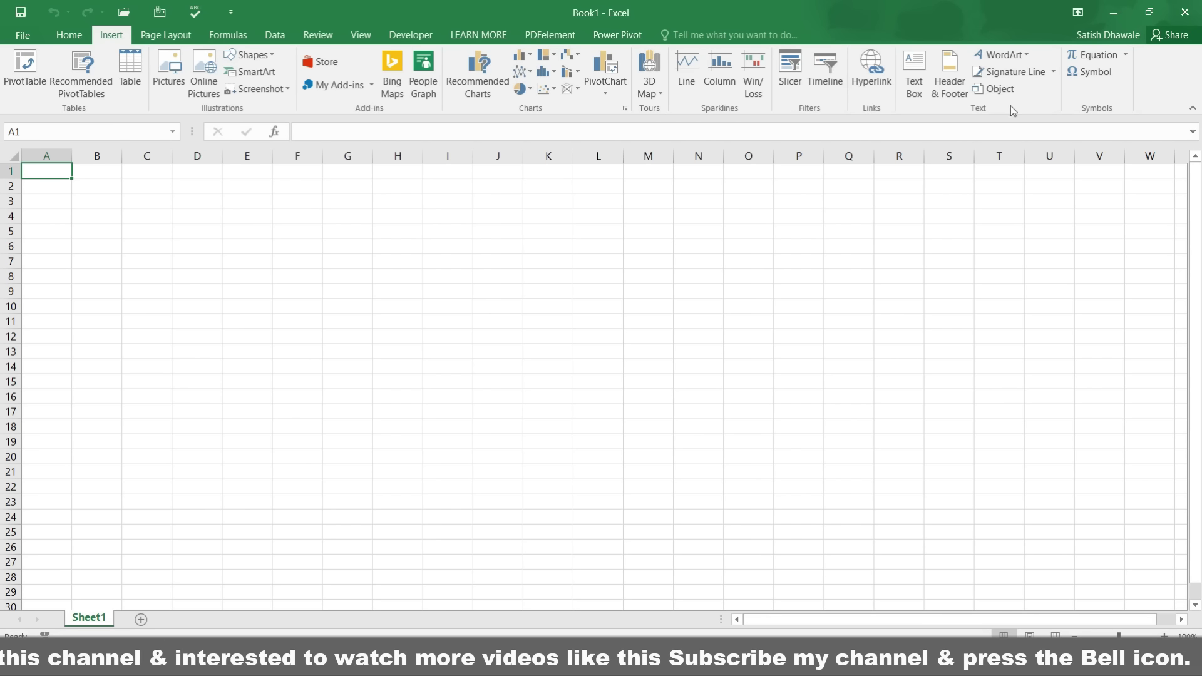
pyautogui.click(52, 38)
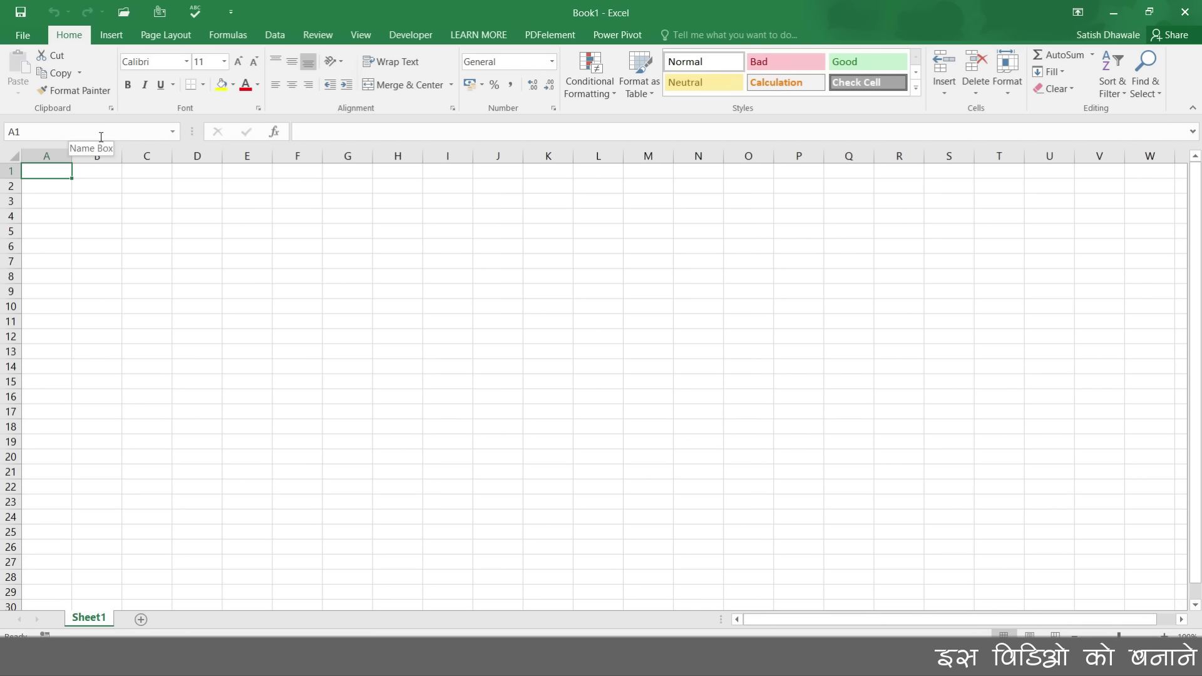
pyautogui.click(292, 282)
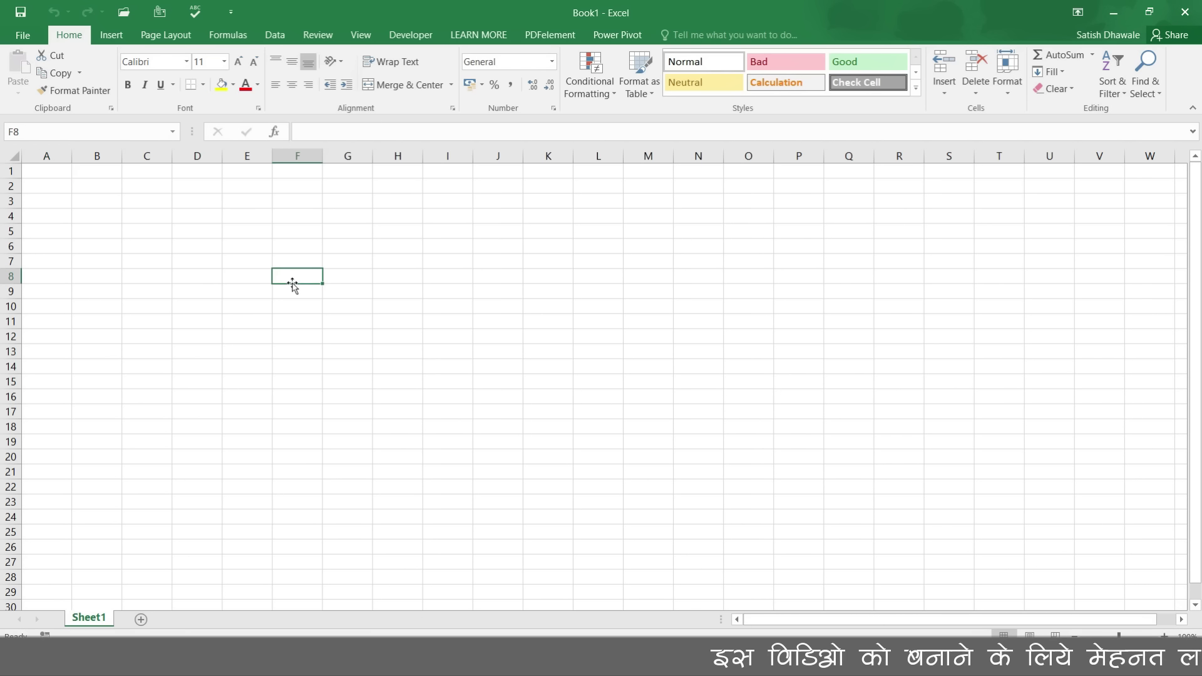
pyautogui.click(482, 293)
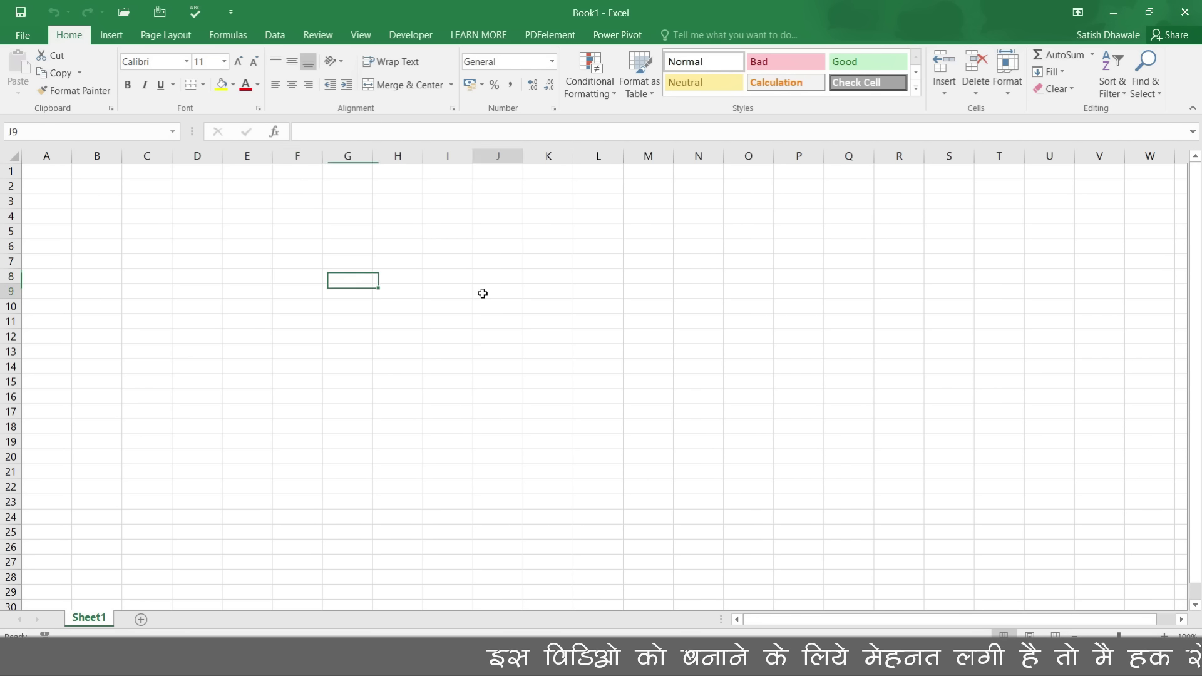
pyautogui.click(429, 393)
pyautogui.click(462, 321)
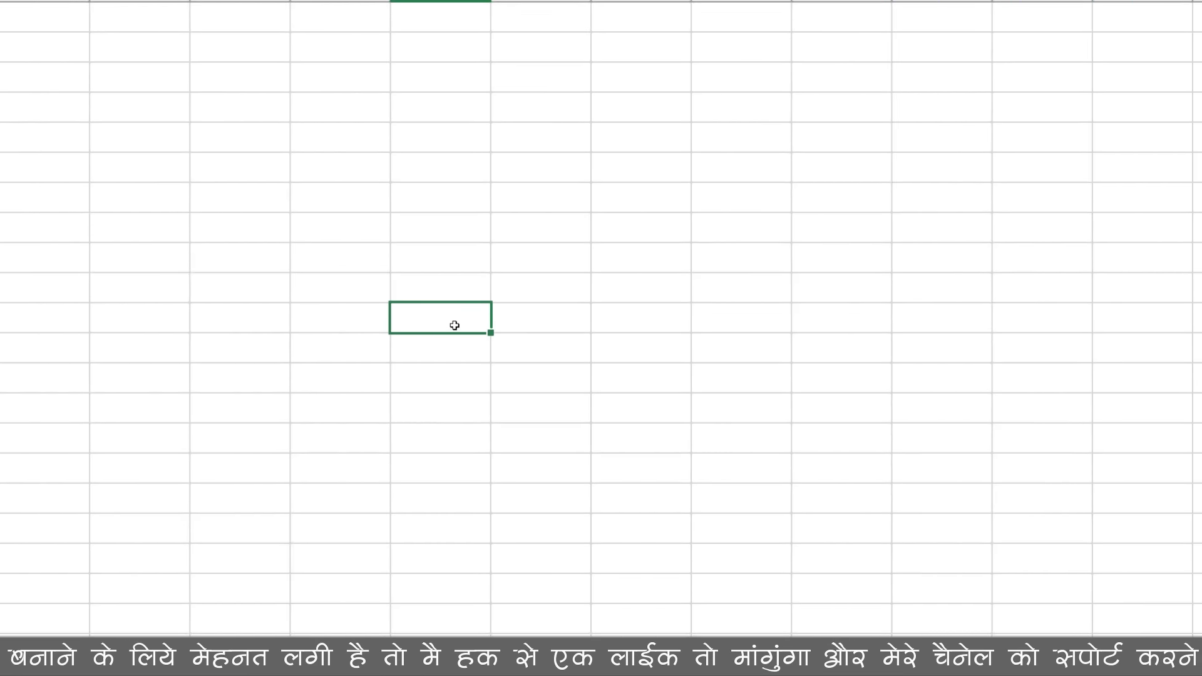
pyautogui.write('CELL')
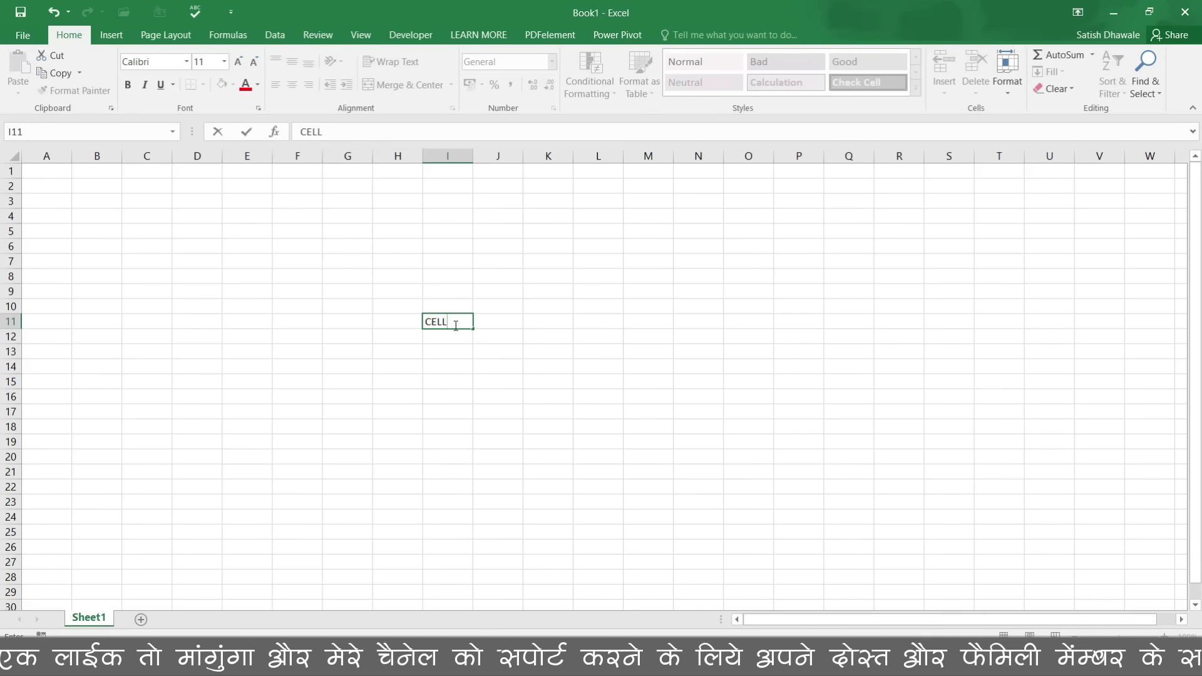
pyautogui.press('Escape')
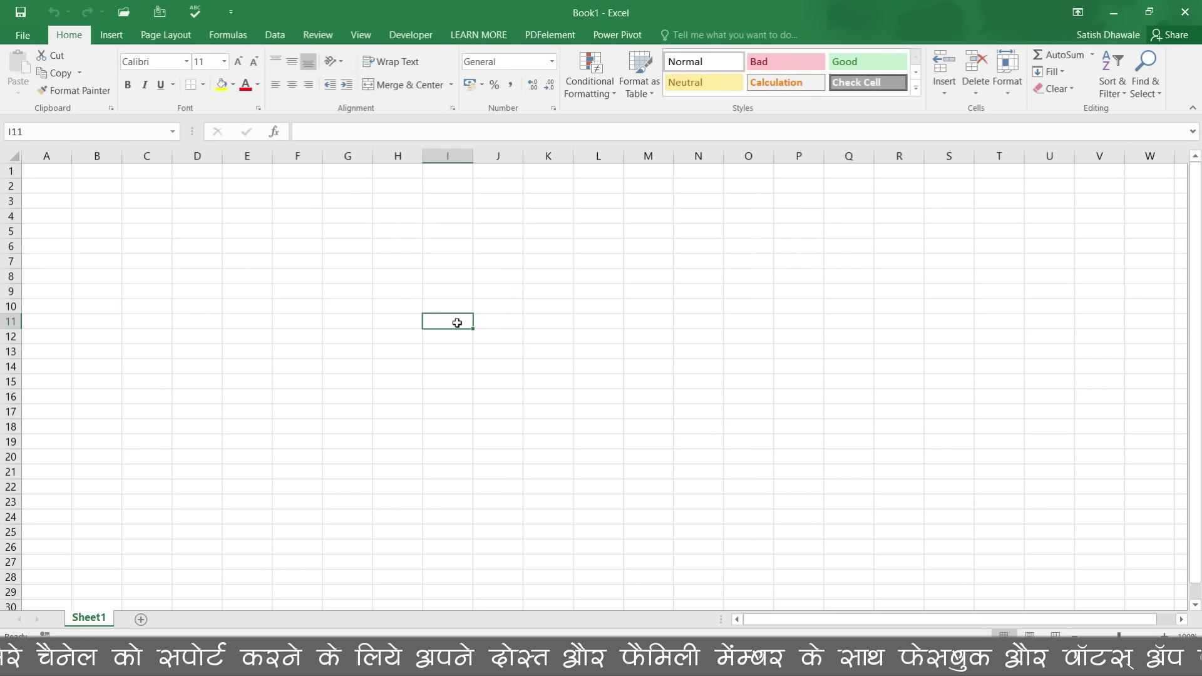
pyautogui.click(461, 152)
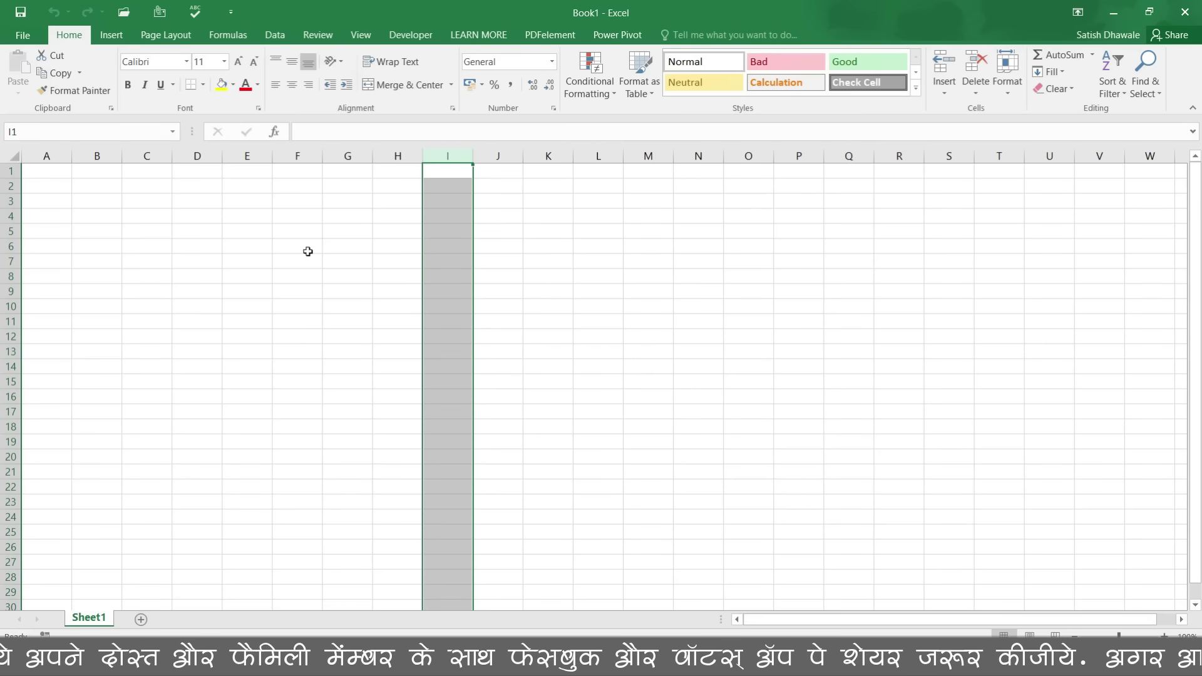
pyautogui.click(9, 322)
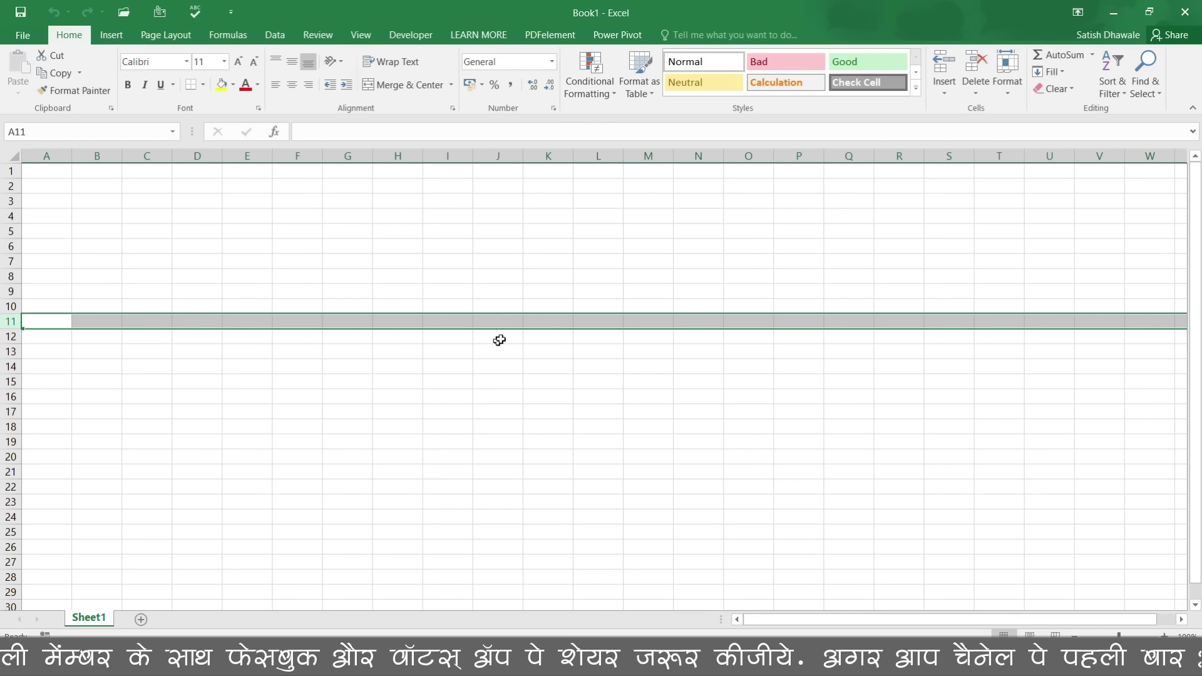
pyautogui.click(509, 321)
pyautogui.click(464, 319)
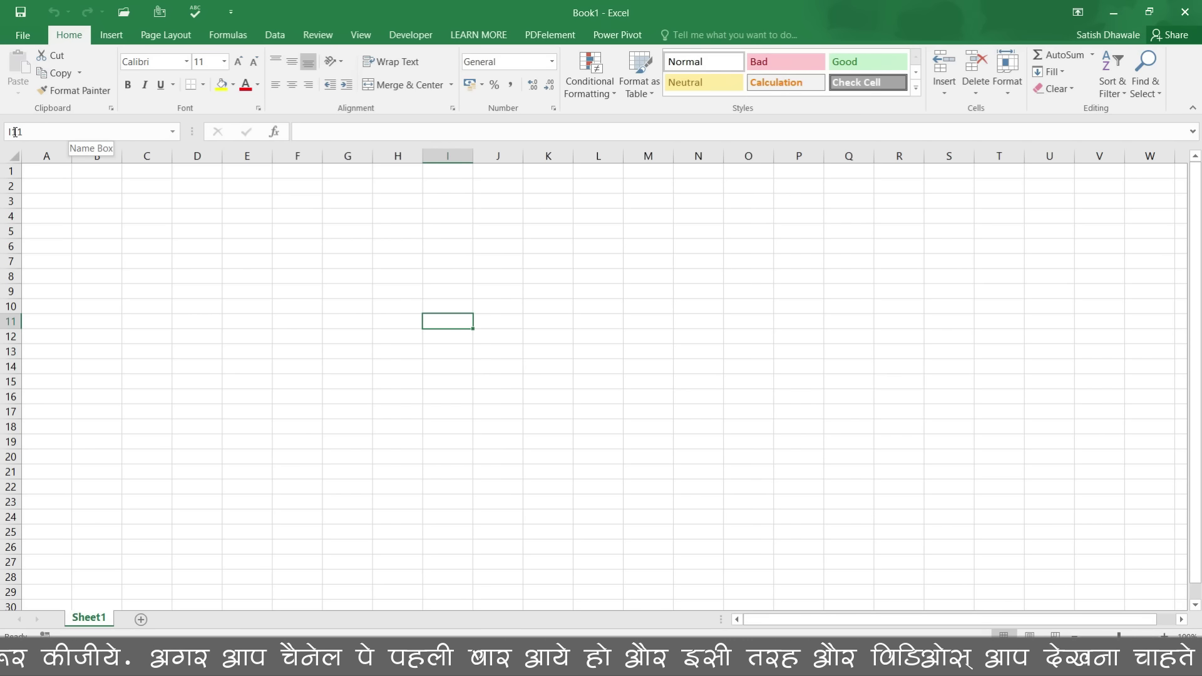
pyautogui.click(55, 201)
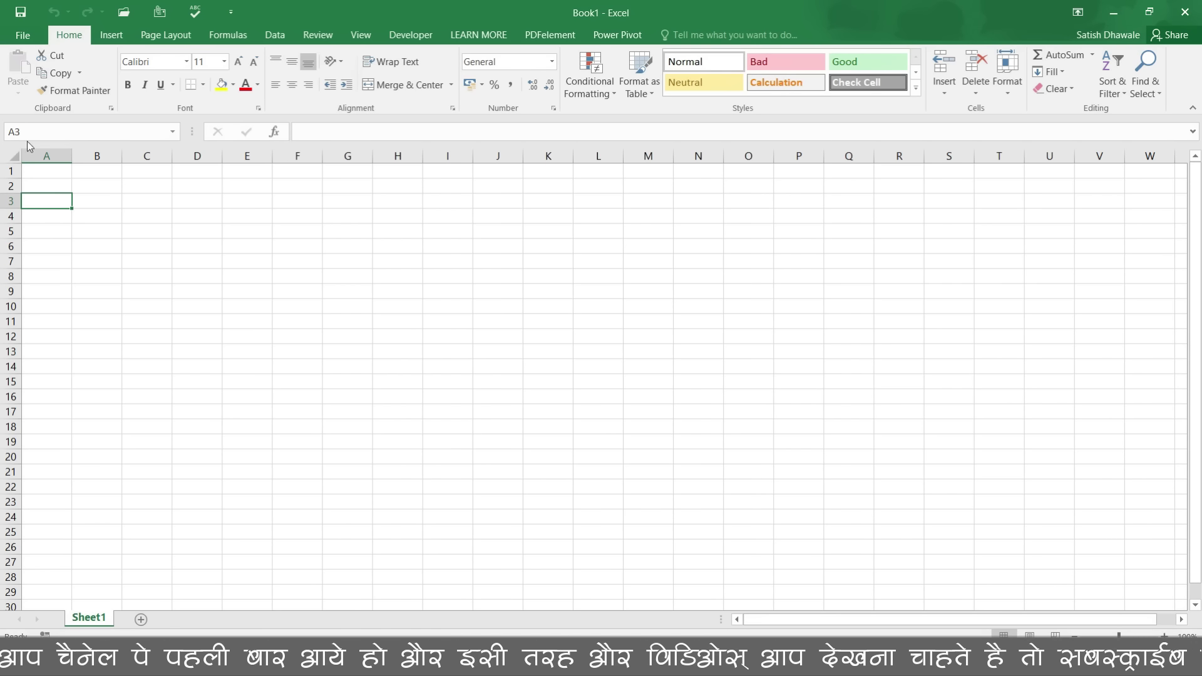
pyautogui.click(106, 200)
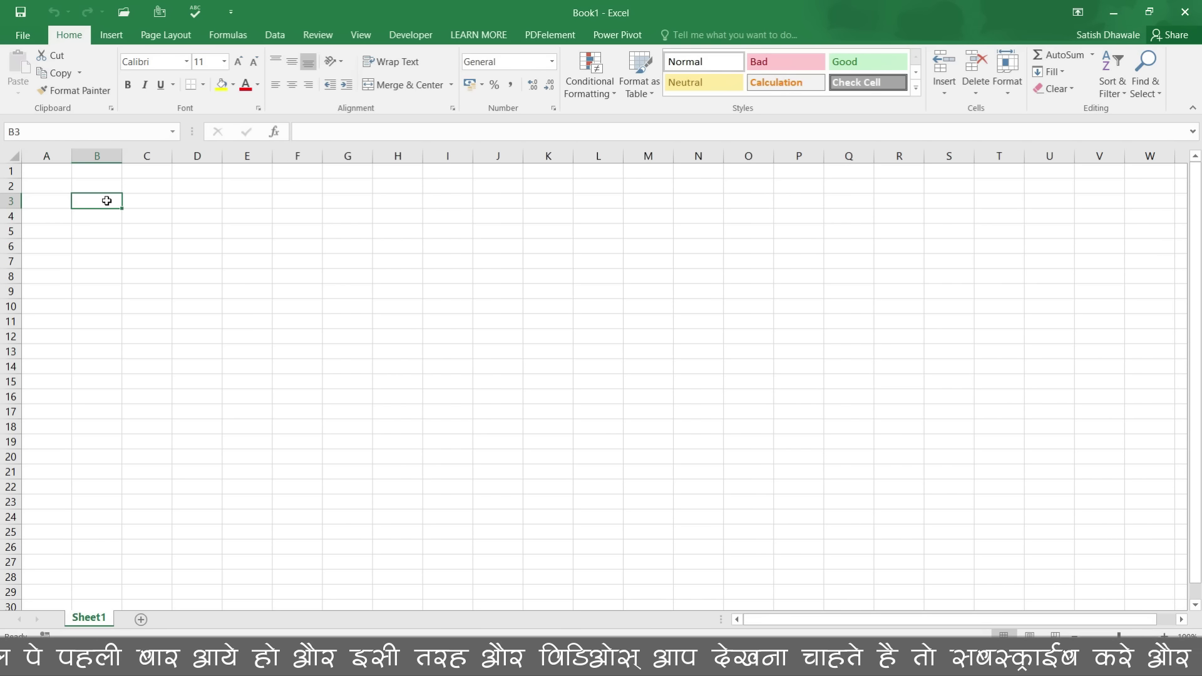
pyautogui.click(166, 203)
pyautogui.click(205, 207)
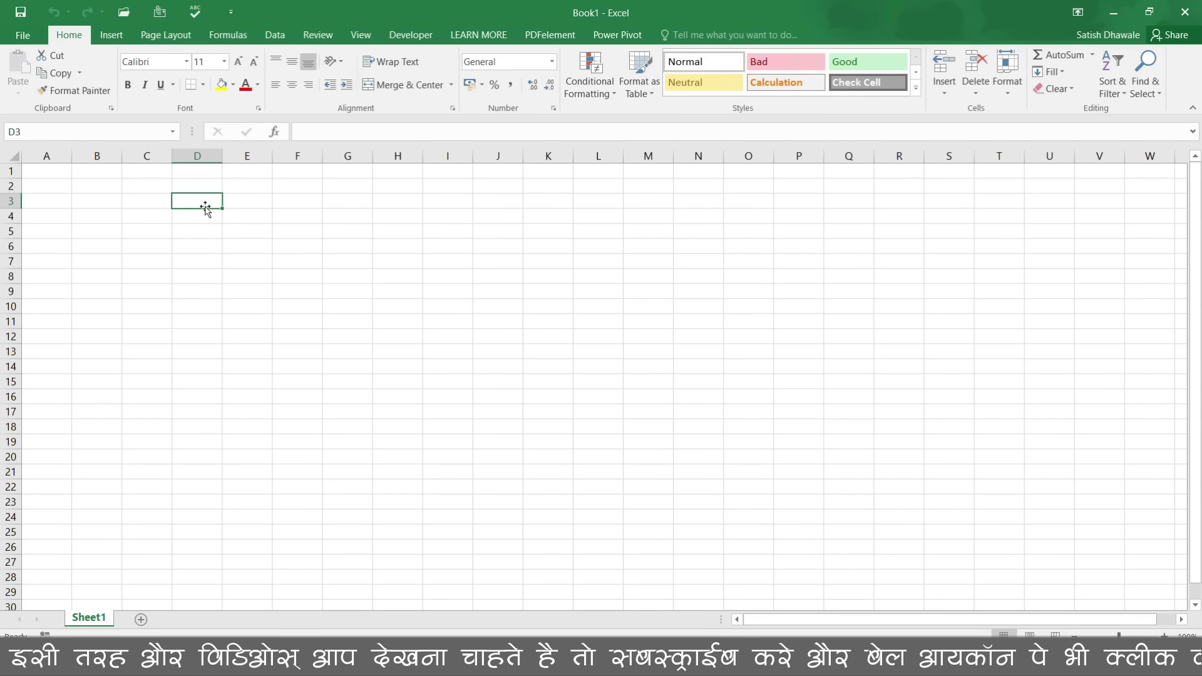
pyautogui.click(145, 233)
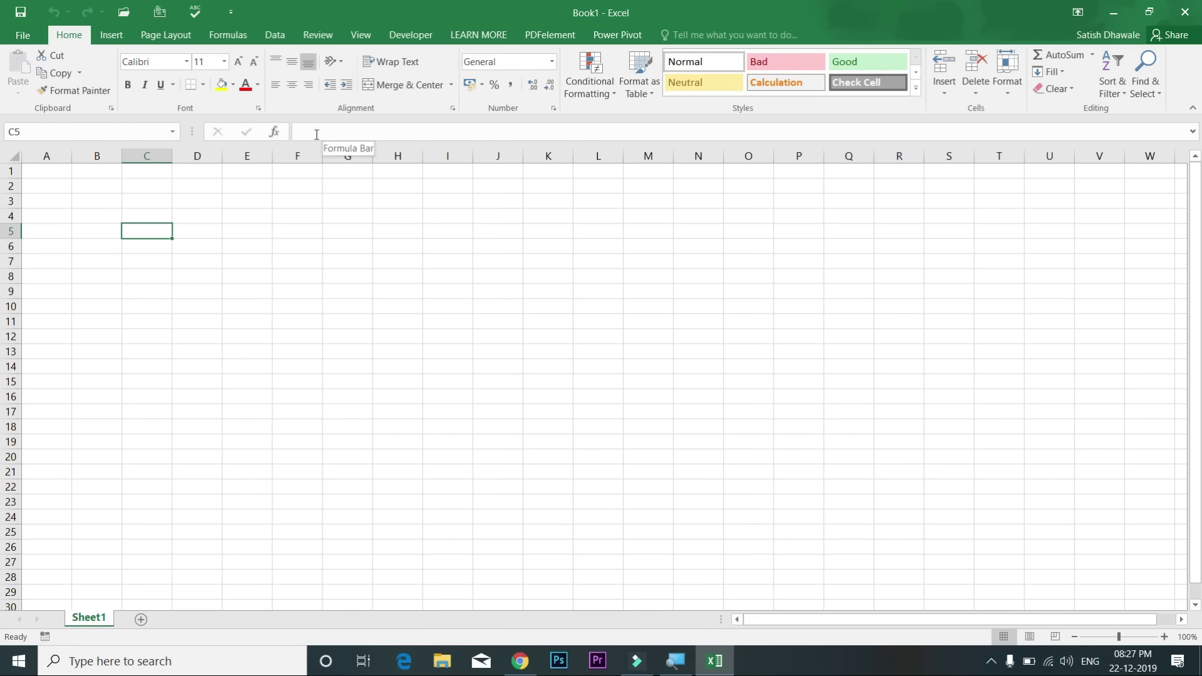
# Step: Select cell E5 and bring up the Zoom dialog with Alt, V, Z
pyautogui.click(244, 232)
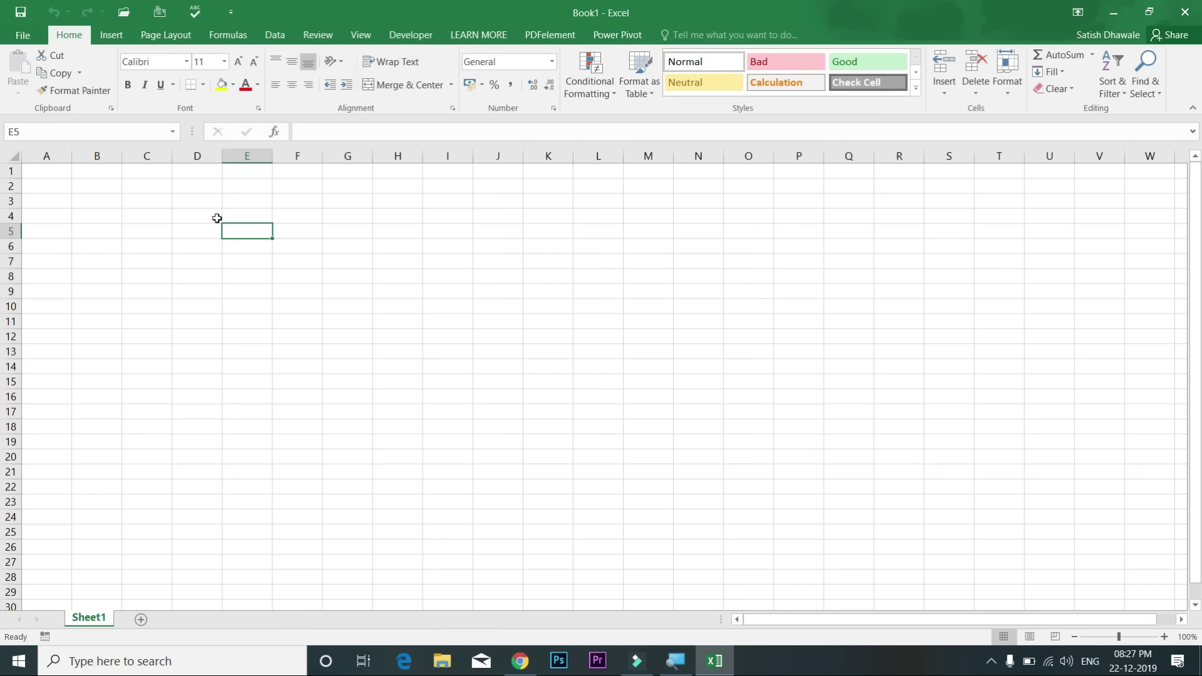
pyautogui.press('alt')
pyautogui.press('v')
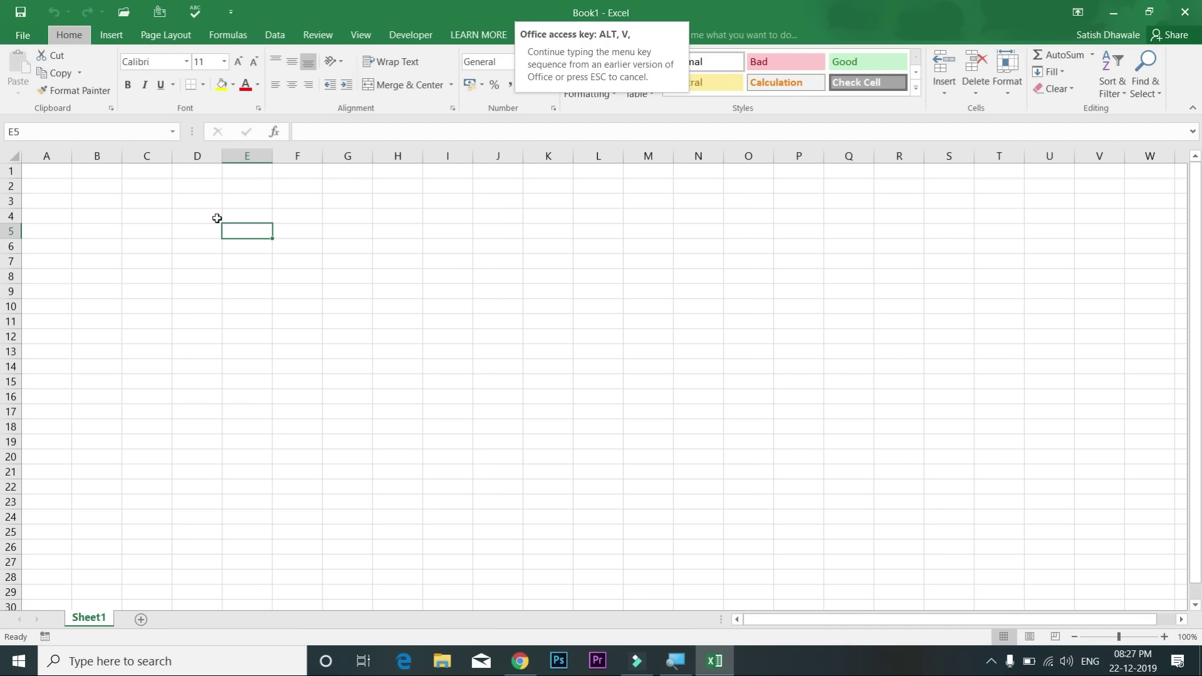
pyautogui.press('z')
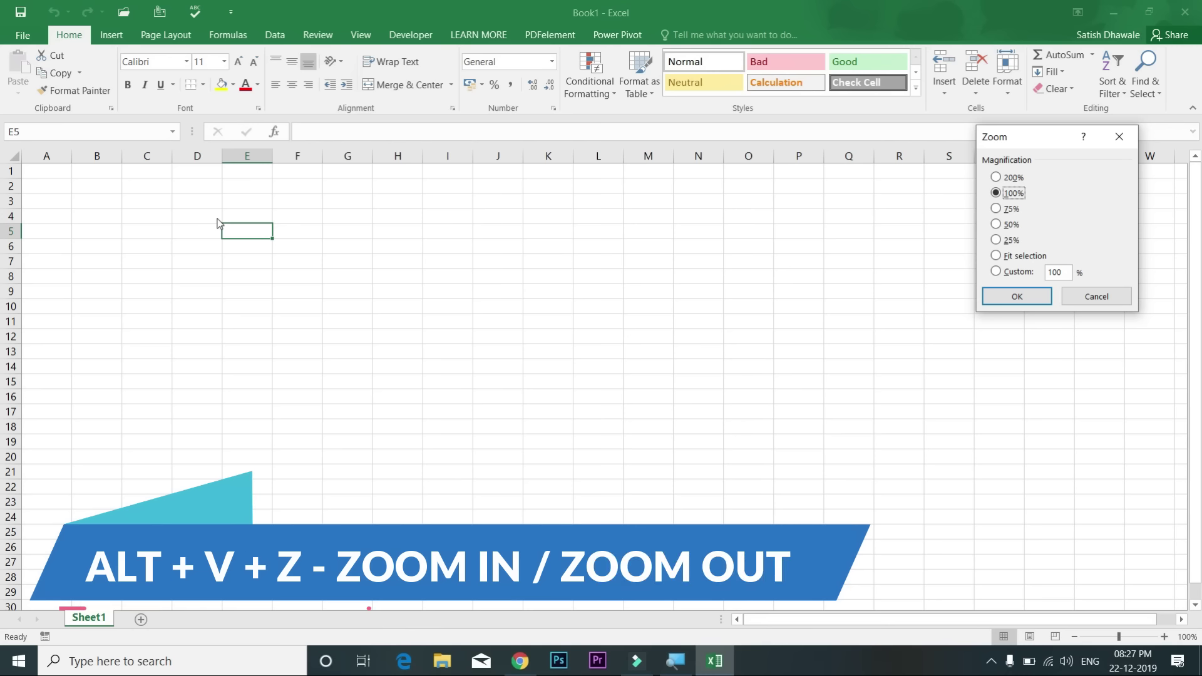
# Step: Dismiss the Zoom dialog, reopen it with Alt+V+Z and move it to the centre
pyautogui.press('Escape')
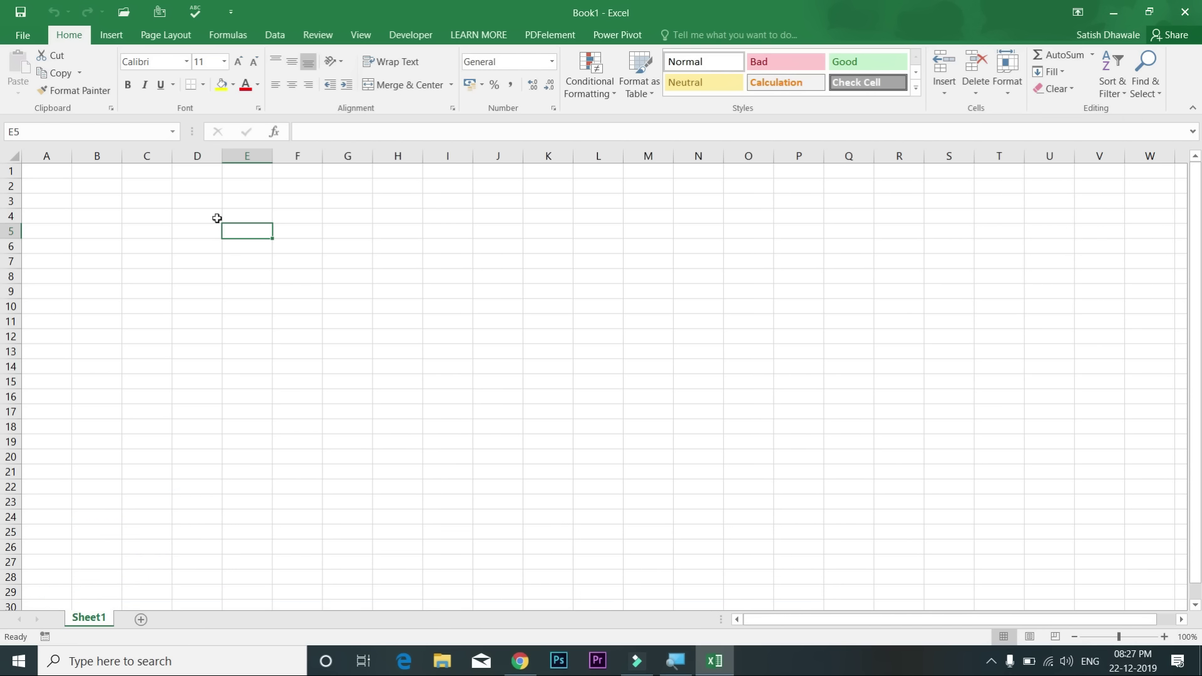
pyautogui.hotkey('alt', 'v')
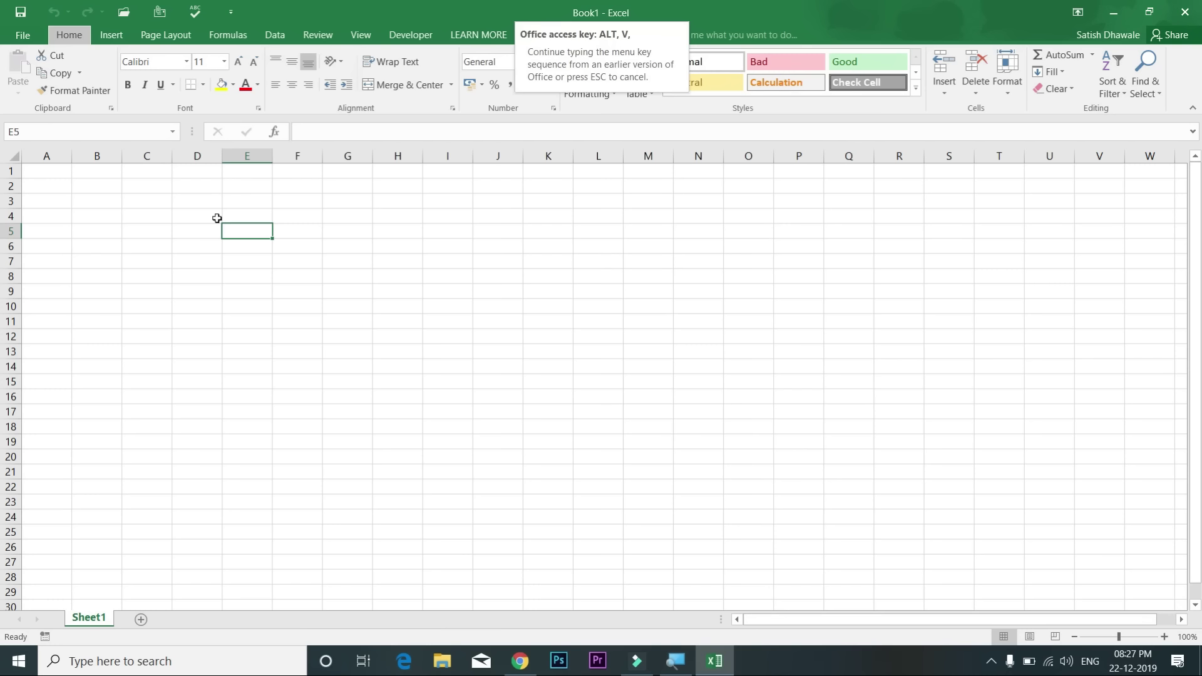
pyautogui.press('z')
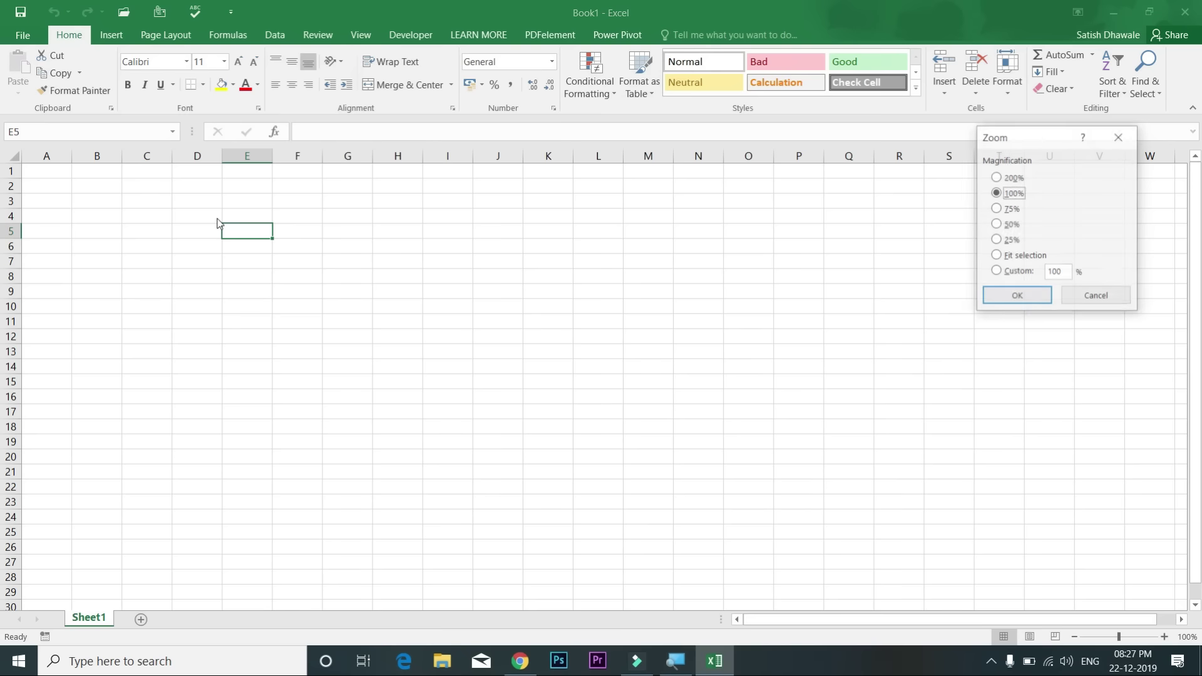
pyautogui.moveTo(1027, 138); pyautogui.dragTo(473, 189)
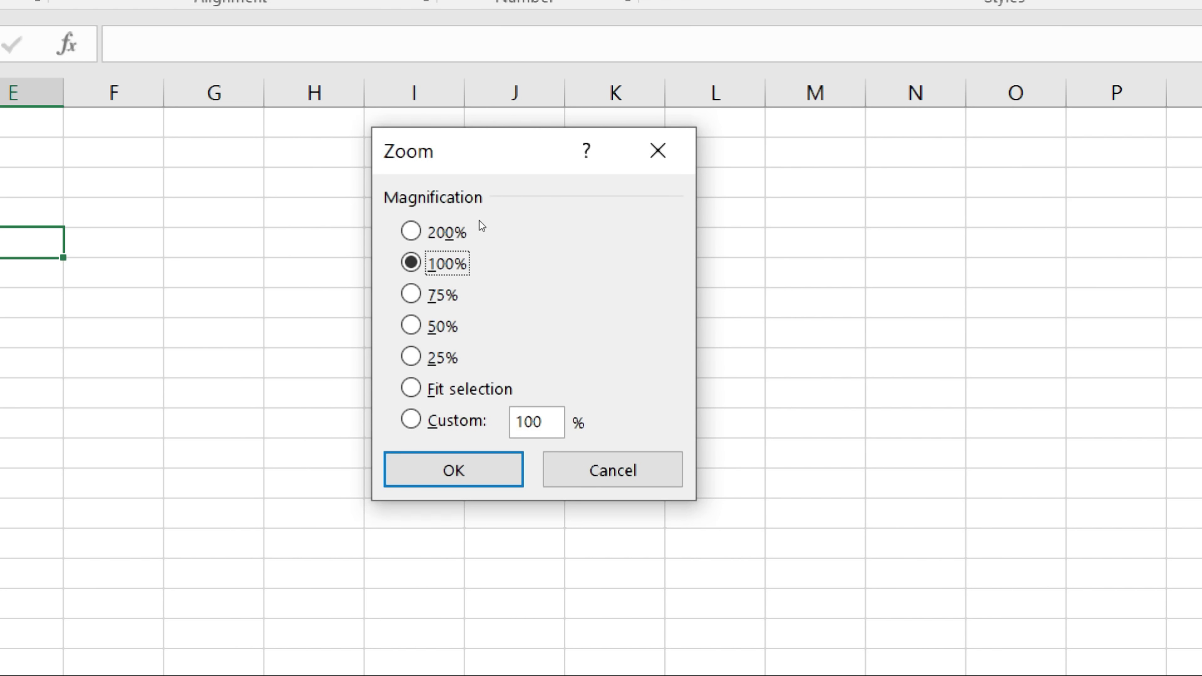
# Step: Cycle through the magnification presets and choose 200%
pyautogui.press('Up')
pyautogui.press('Down')
pyautogui.press('Down')
pyautogui.press('Down')
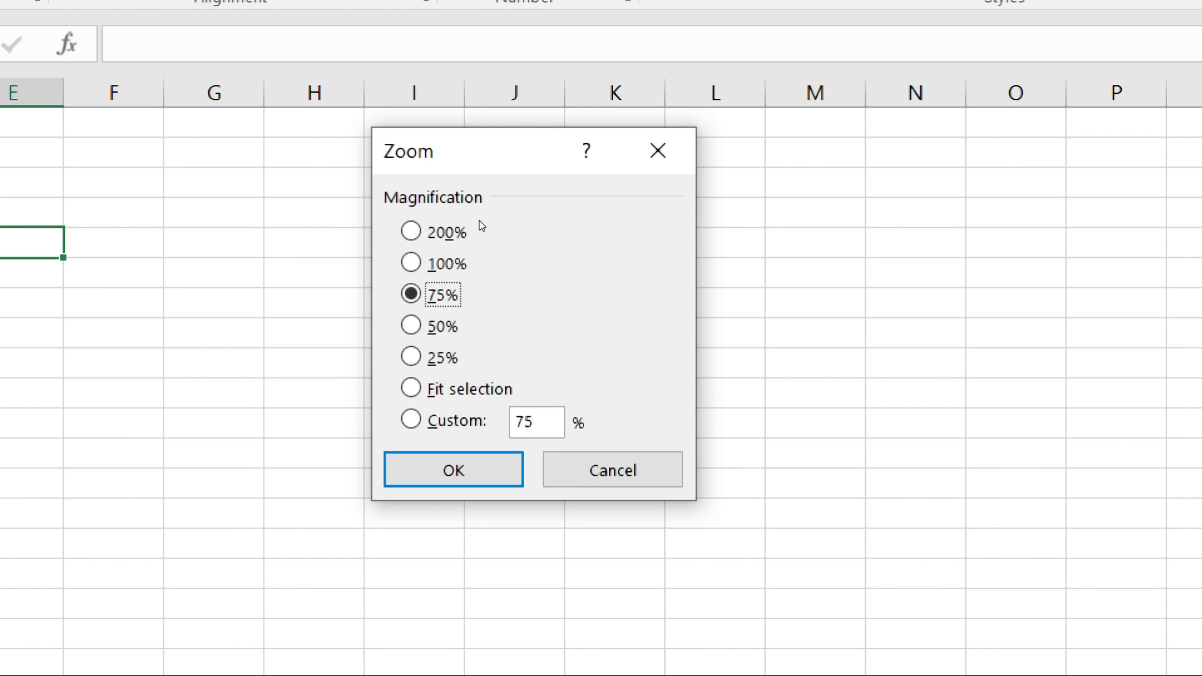
pyautogui.press('Down')
pyautogui.press('Down')
pyautogui.press('Up')
pyautogui.press('Up')
pyautogui.press('Up')
pyautogui.press('Up')
pyautogui.press('Up')
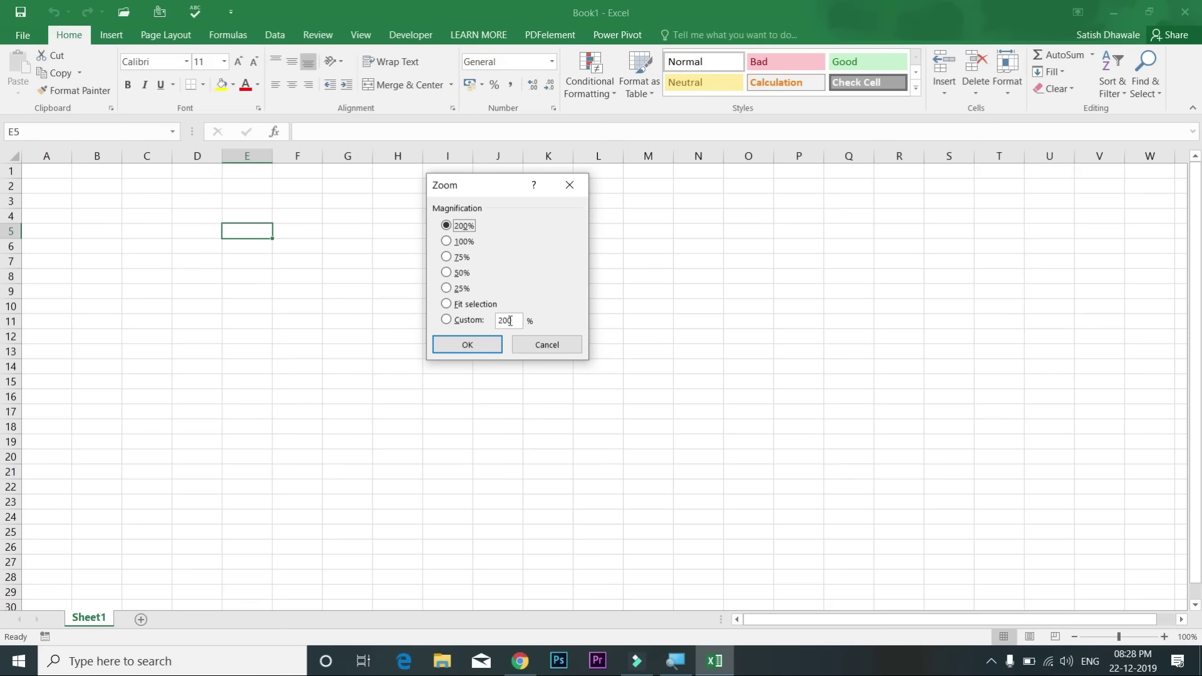
pyautogui.click(544, 421)
pyautogui.moveTo(494, 320); pyautogui.dragTo(510, 320)
pyautogui.click(490, 349)
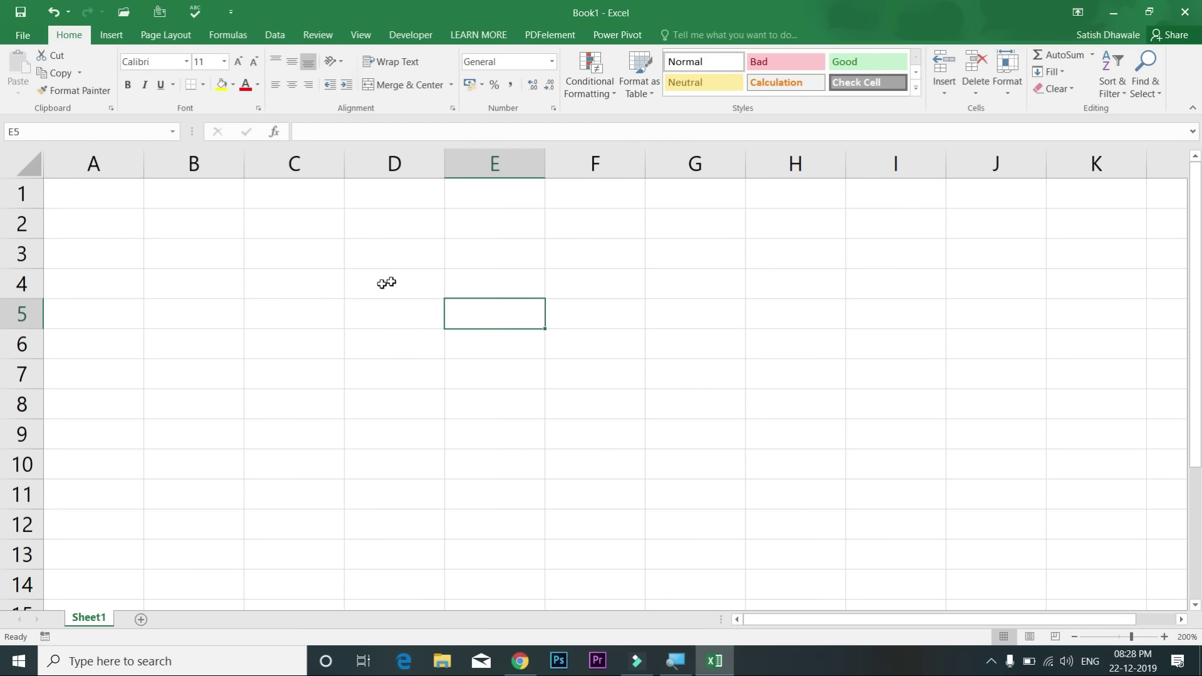
# Step: Make D3 active and try slider zoom levels from 150% up to 381%, then about 160%
pyautogui.click(398, 264)
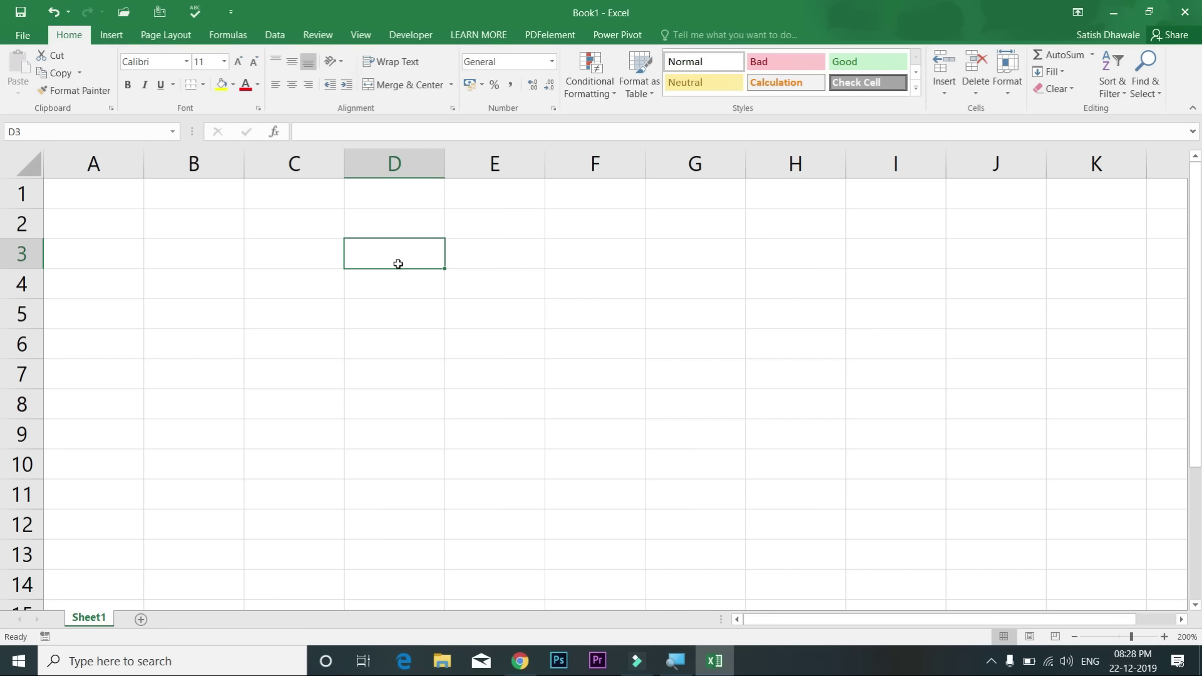
pyautogui.click(1074, 637)
pyautogui.click(1074, 637)
pyautogui.click(1075, 637)
pyautogui.click(1075, 638)
pyautogui.click(1074, 638)
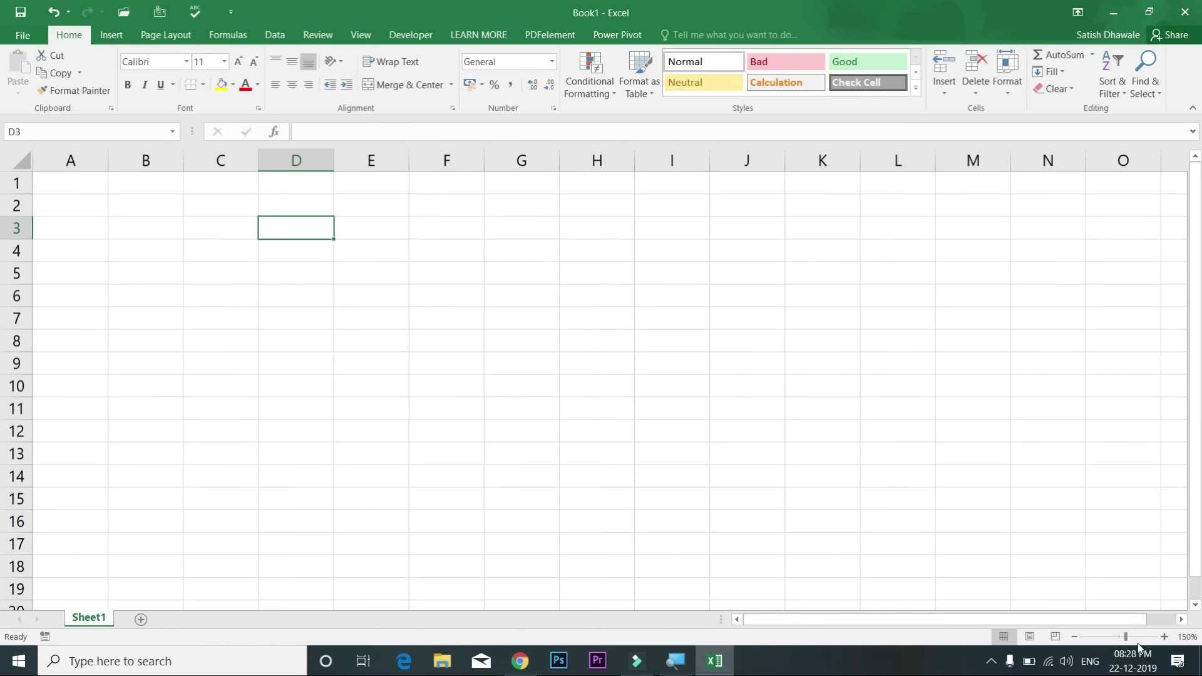
pyautogui.click(1154, 638)
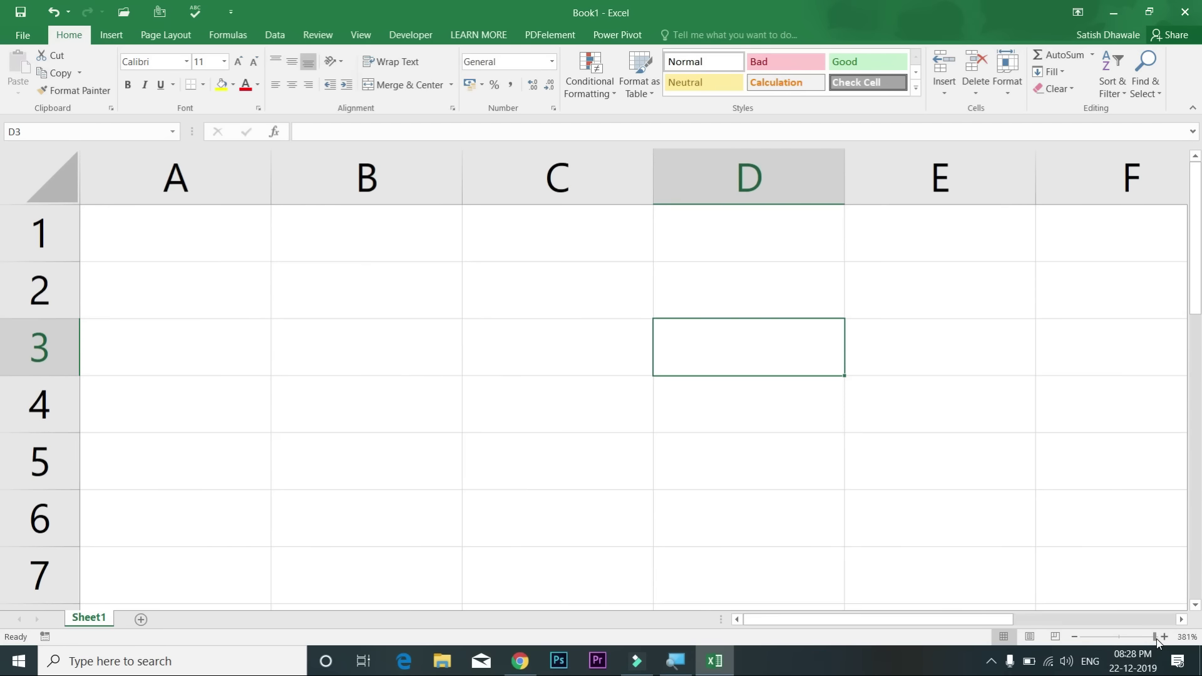
pyautogui.click(1125, 638)
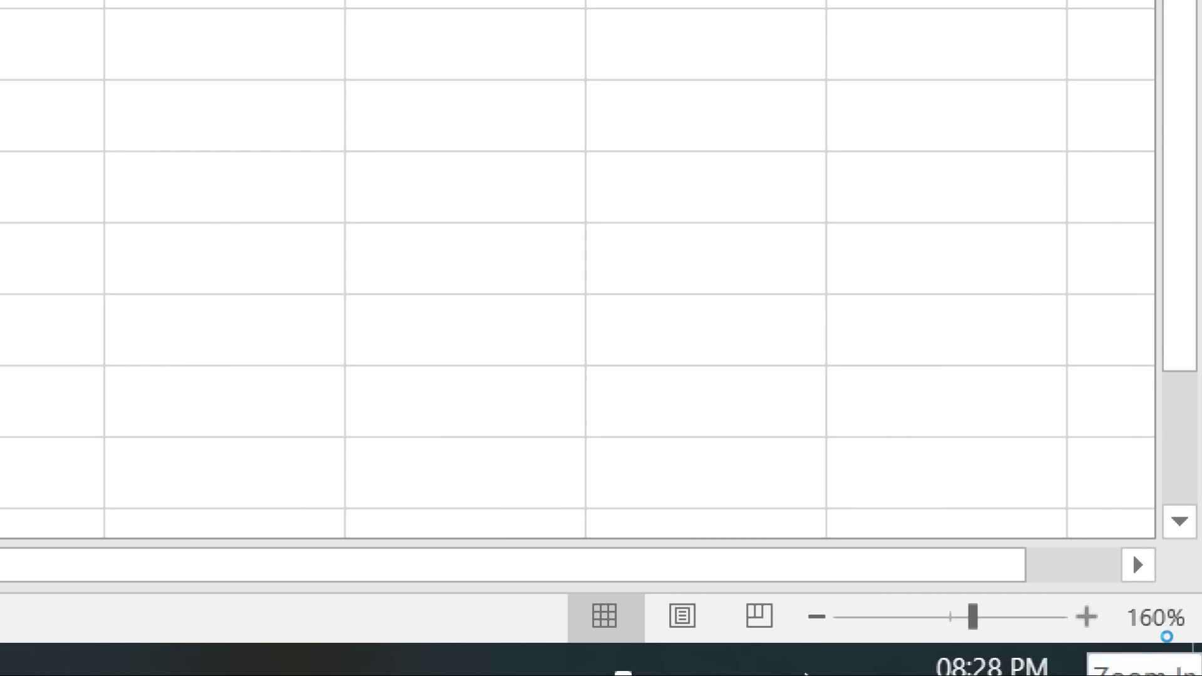
# Step: Step the zoom up in 10% increments to 190%, then back down to 150%
pyautogui.click(1086, 616)
pyautogui.click(1086, 616)
pyautogui.click(1086, 616)
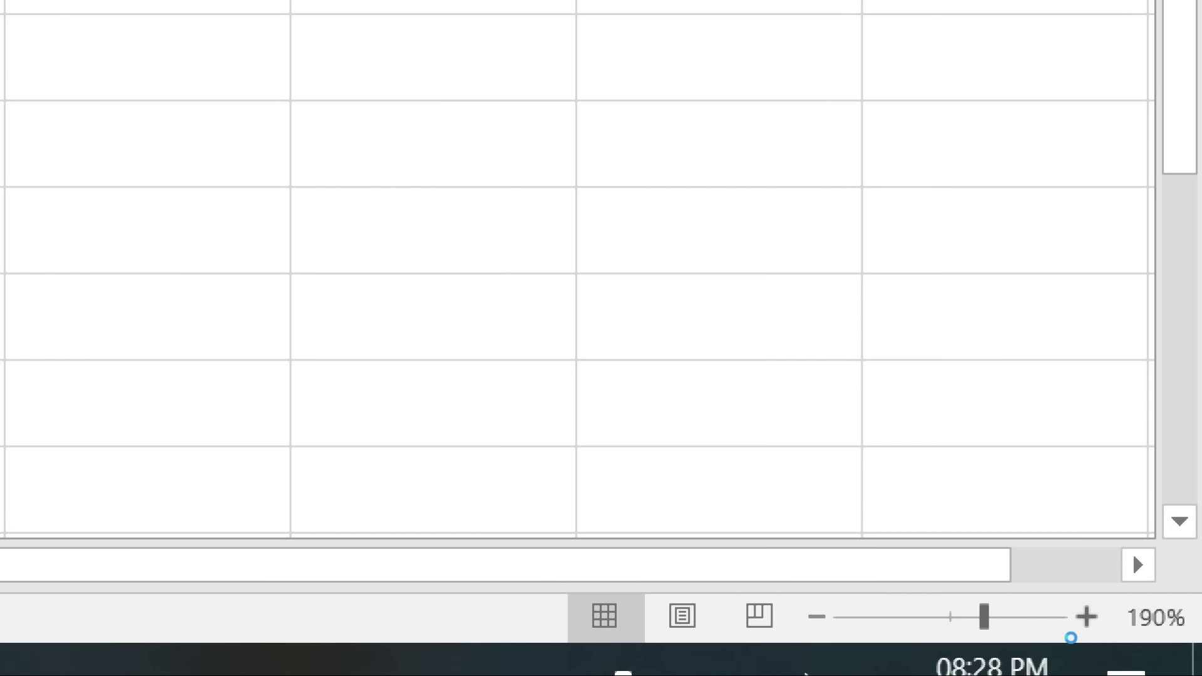
pyautogui.click(816, 616)
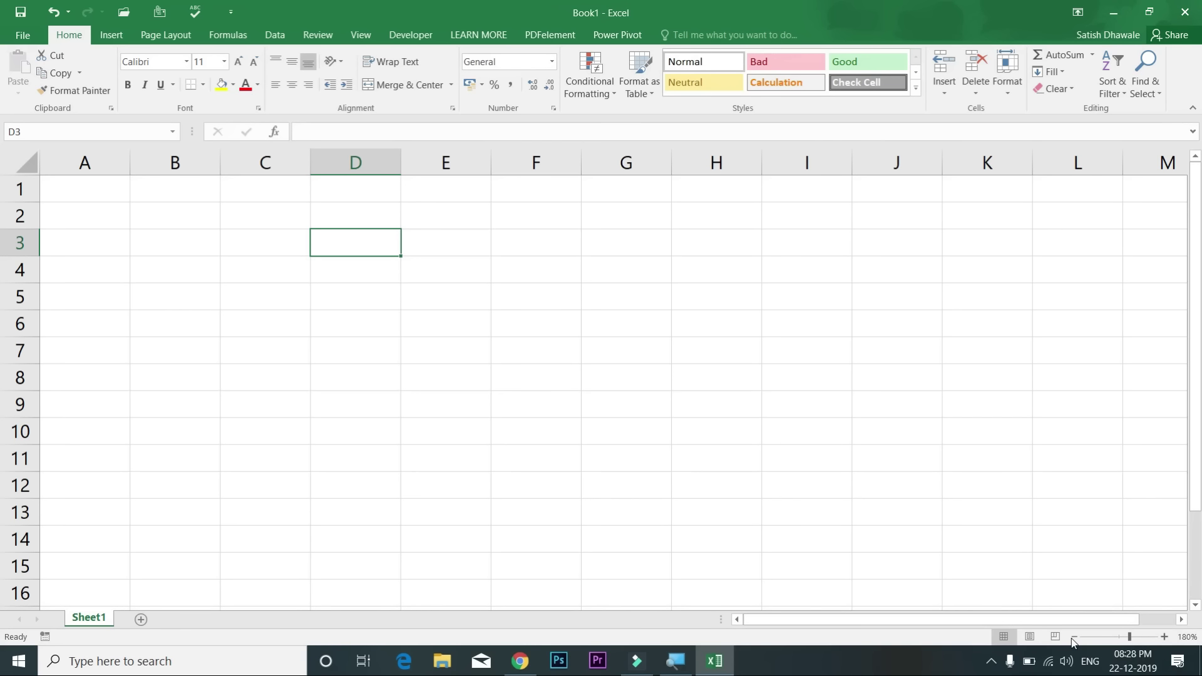
pyautogui.click(1074, 637)
pyautogui.click(1074, 637)
pyautogui.click(1074, 637)
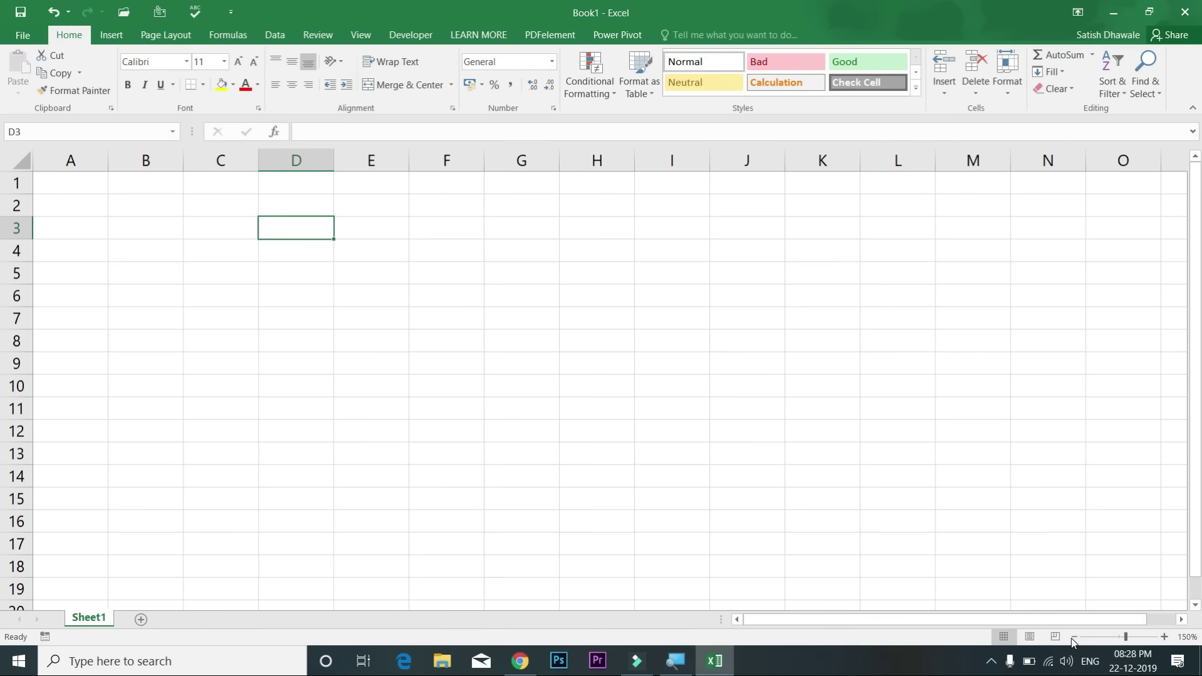
# Step: Zoom back to 200% via Alt+V+Z, then select A1 and then C4
pyautogui.hotkey('alt', 'v')
pyautogui.press('z')
pyautogui.press('Up')
pyautogui.press('Up')
pyautogui.press('Up')
pyautogui.press('Up')
pyautogui.press('Up')
pyautogui.press('Up')
pyautogui.press('Return')
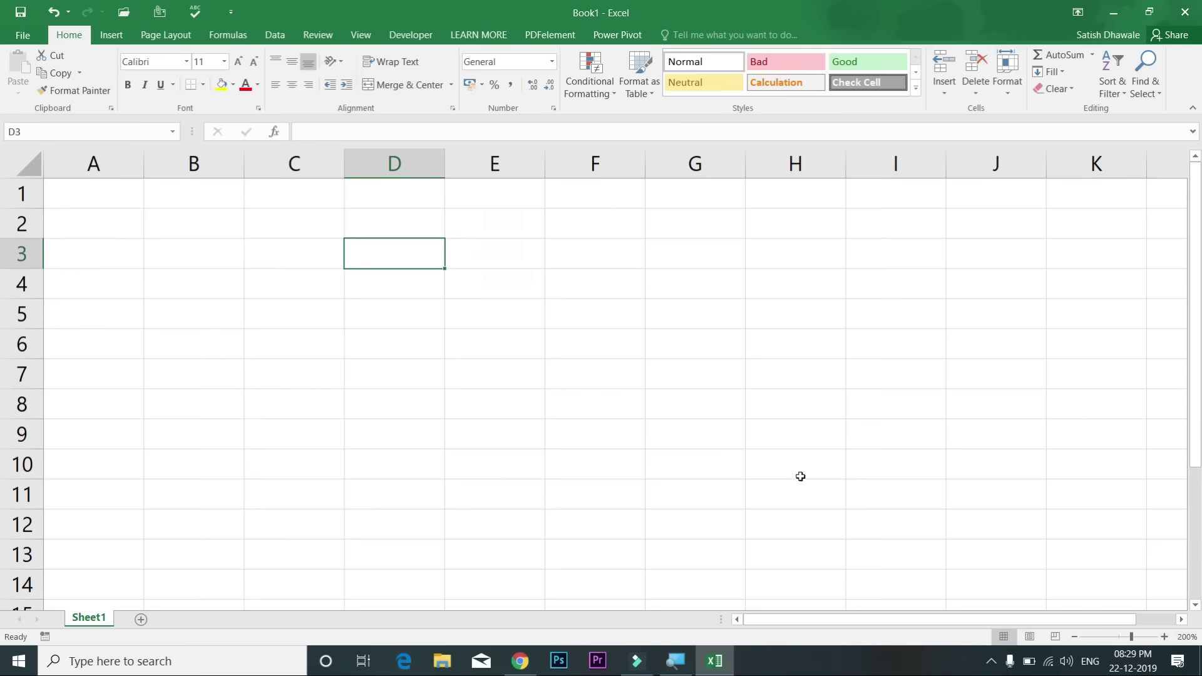
pyautogui.click(81, 205)
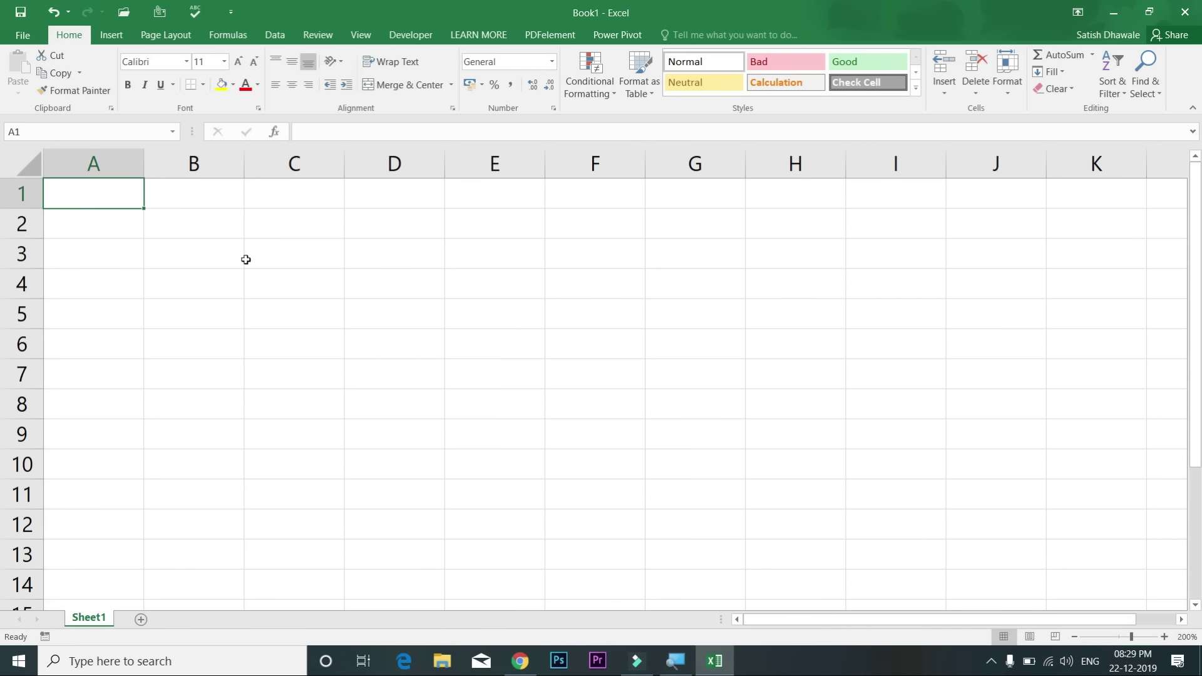
pyautogui.click(336, 292)
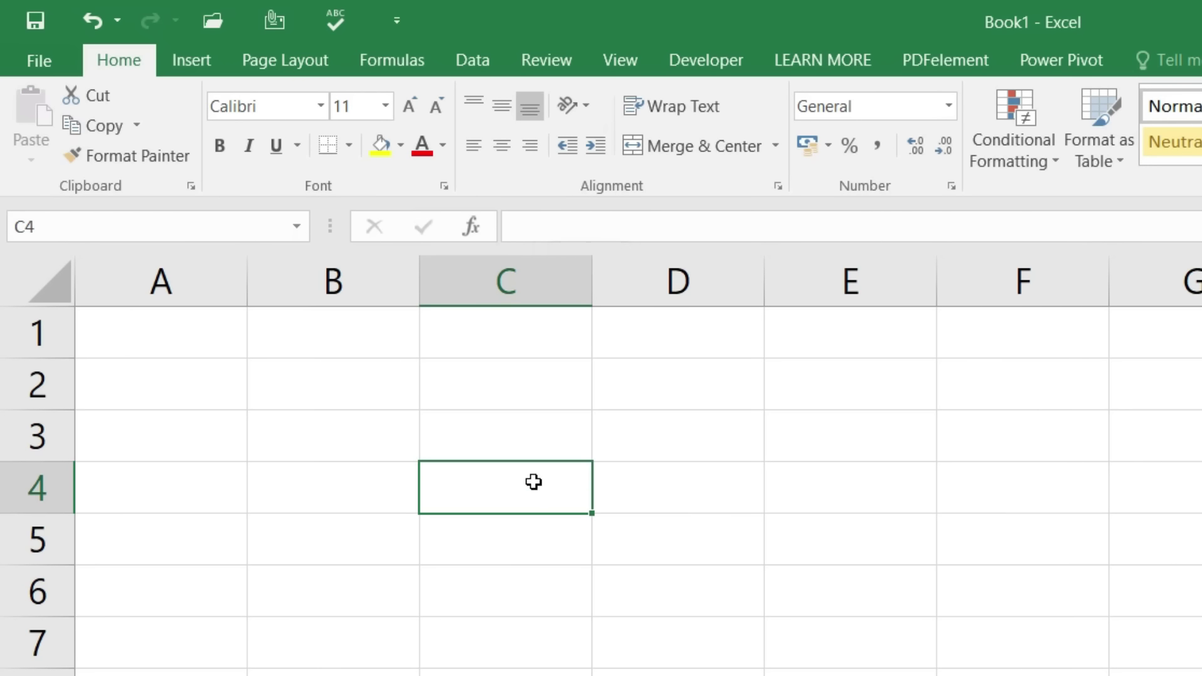
# Step: Type the formula =50+30 into cell C4 without confirming it
pyautogui.write('=')
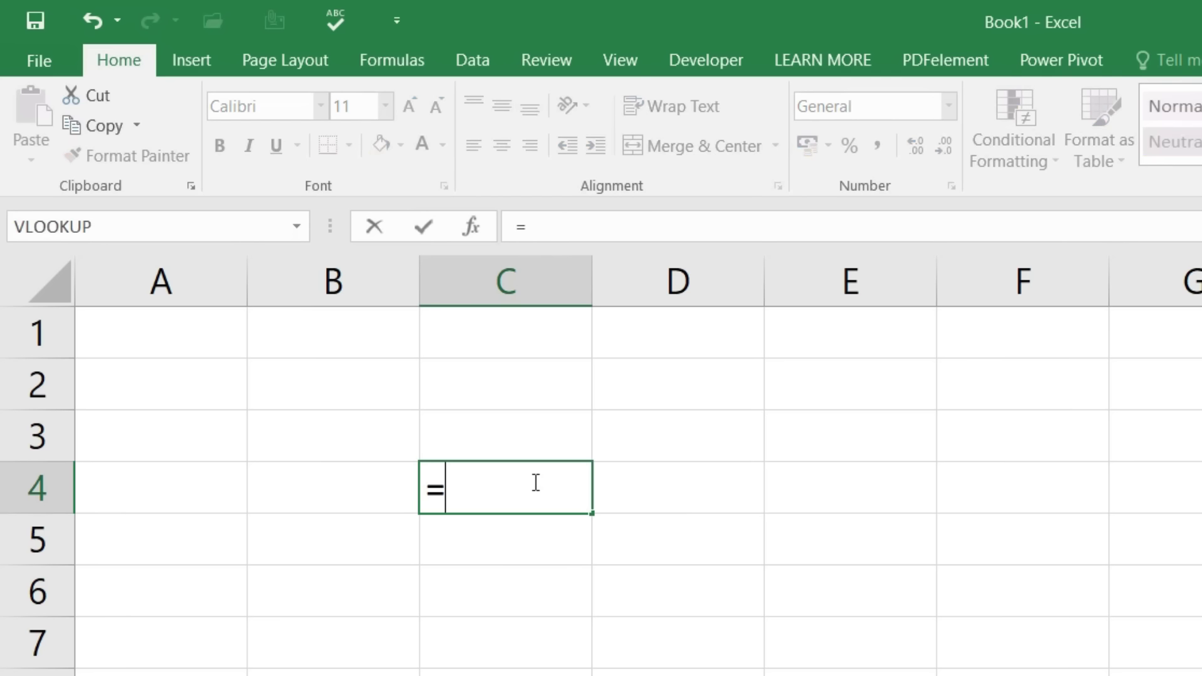
pyautogui.write('50')
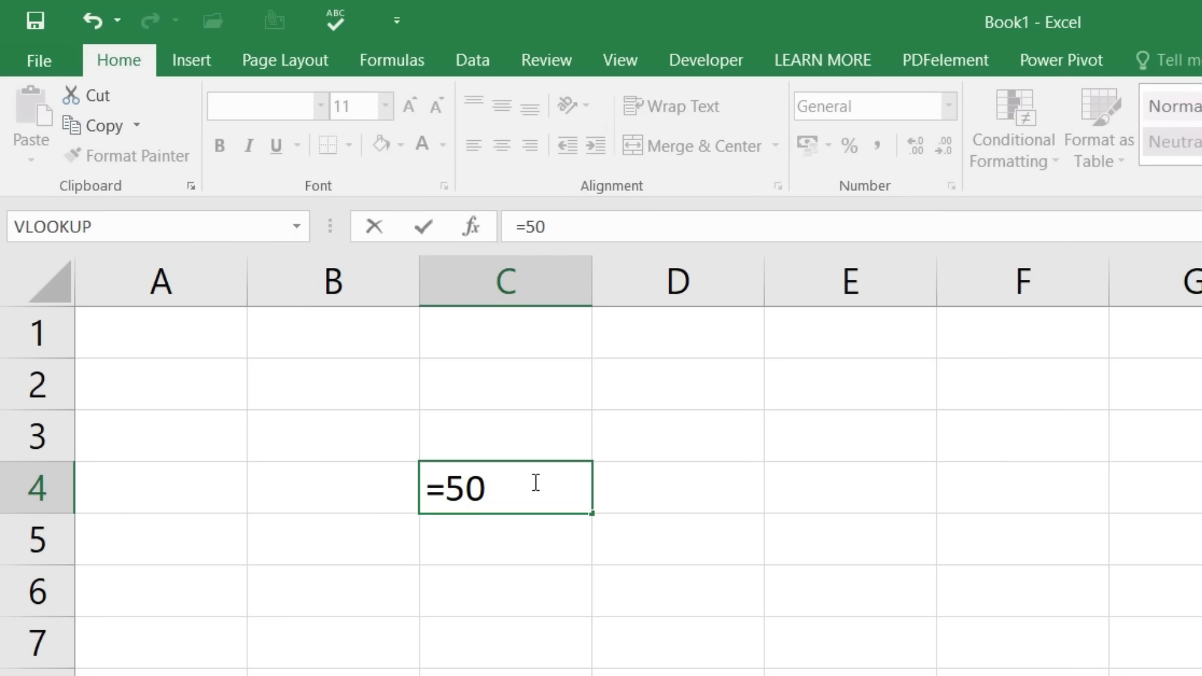
pyautogui.write('+30')
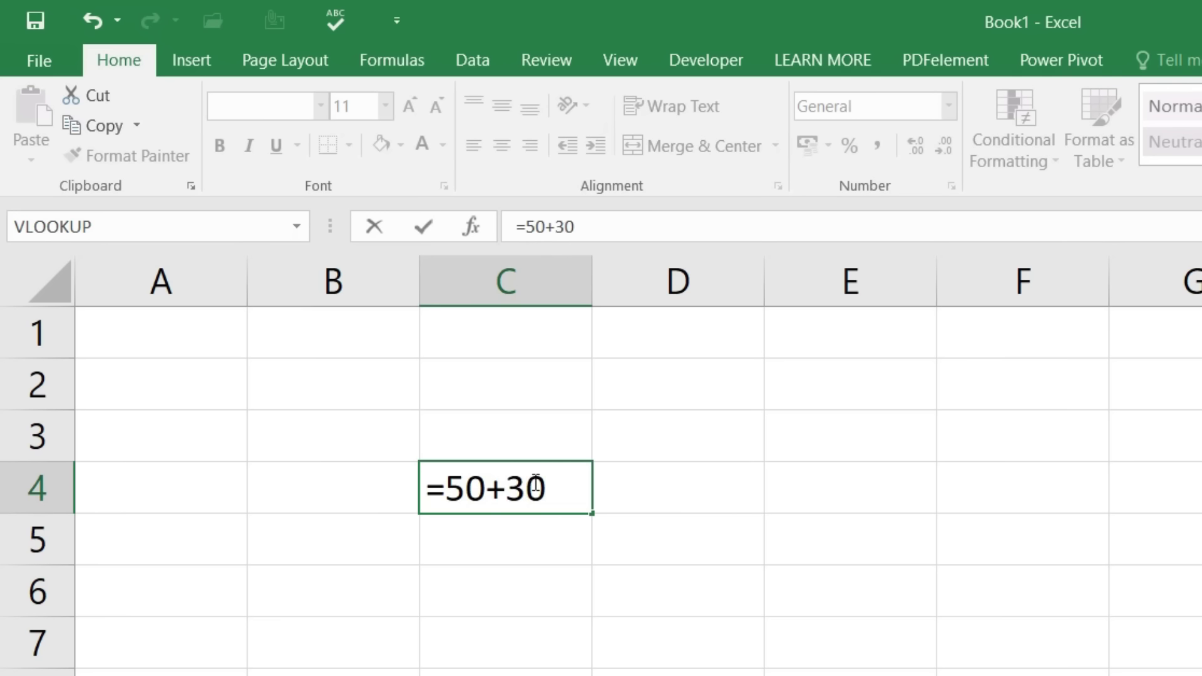
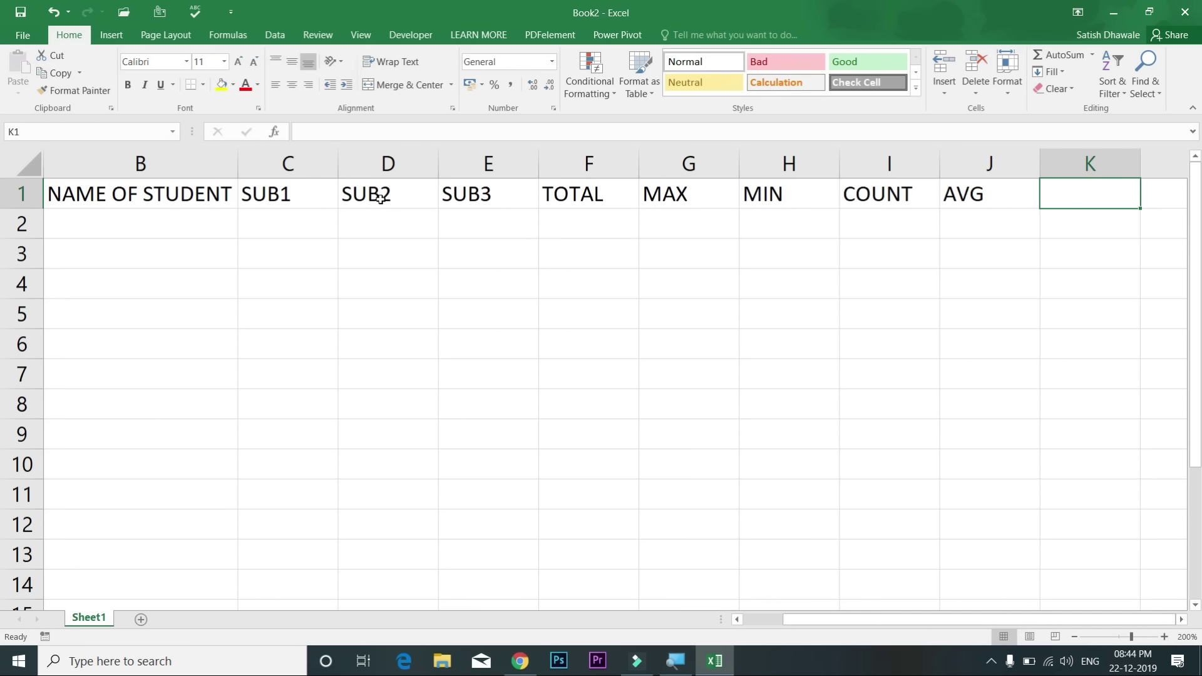
# Step: Add the headings %AGE, RESULT and GRADE in K1:M1
pyautogui.write('%AGE')
pyautogui.press('Tab')
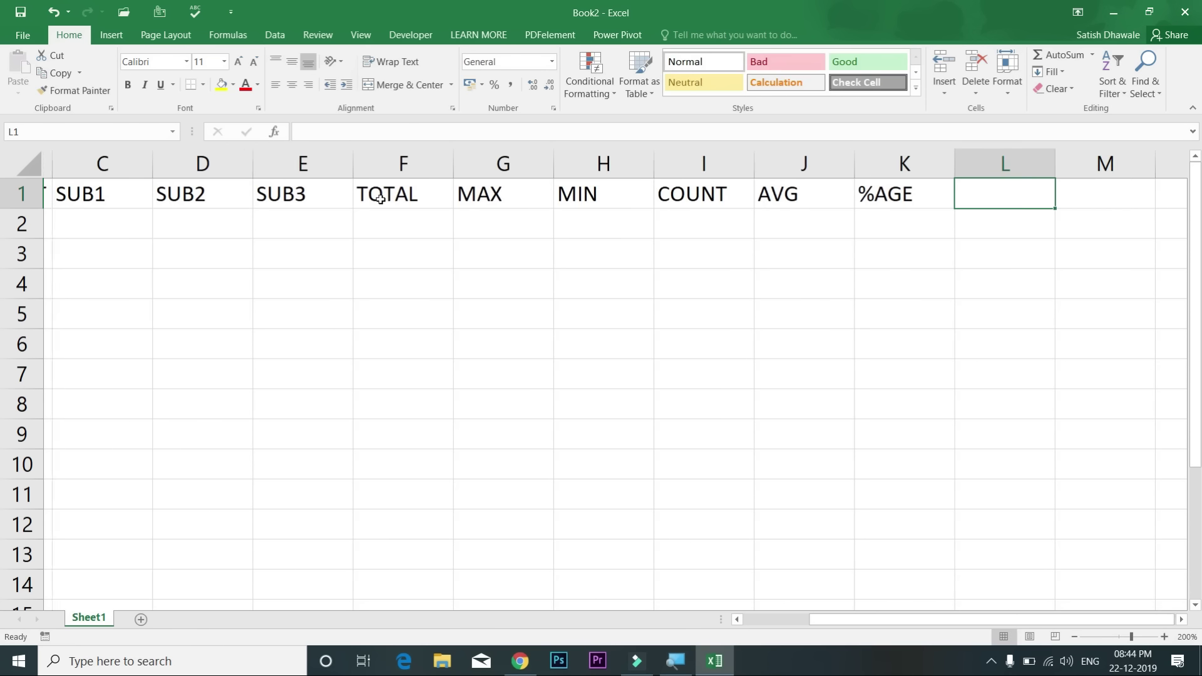
pyautogui.write('RESULT')
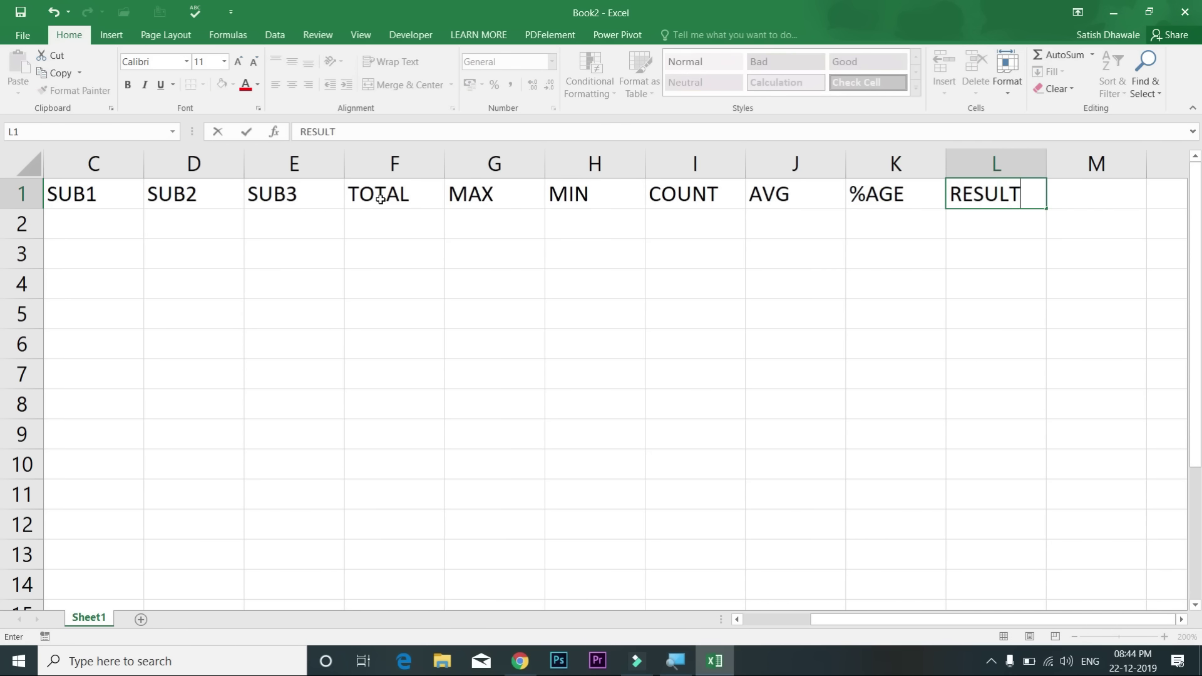
pyautogui.press('Tab')
pyautogui.write('GRADE')
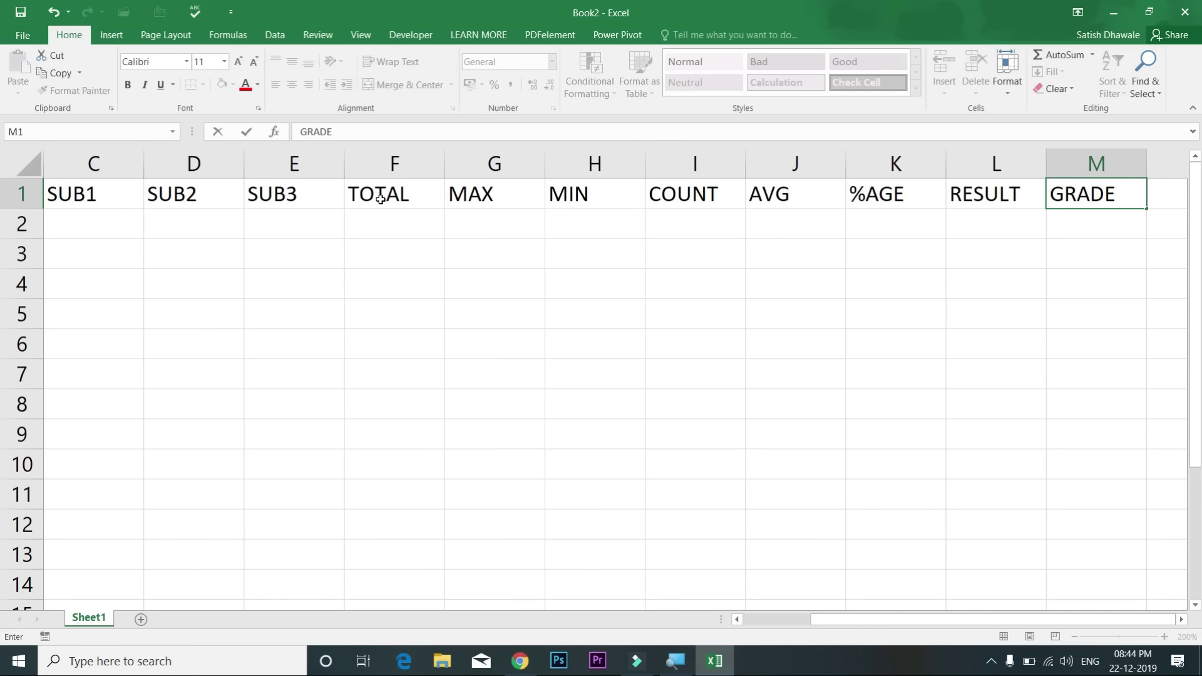
pyautogui.press('Left')
# Step: Enter serial numbers 1 and 2 in A2 and A3
pyautogui.hotkey('ctrl', 'Home')
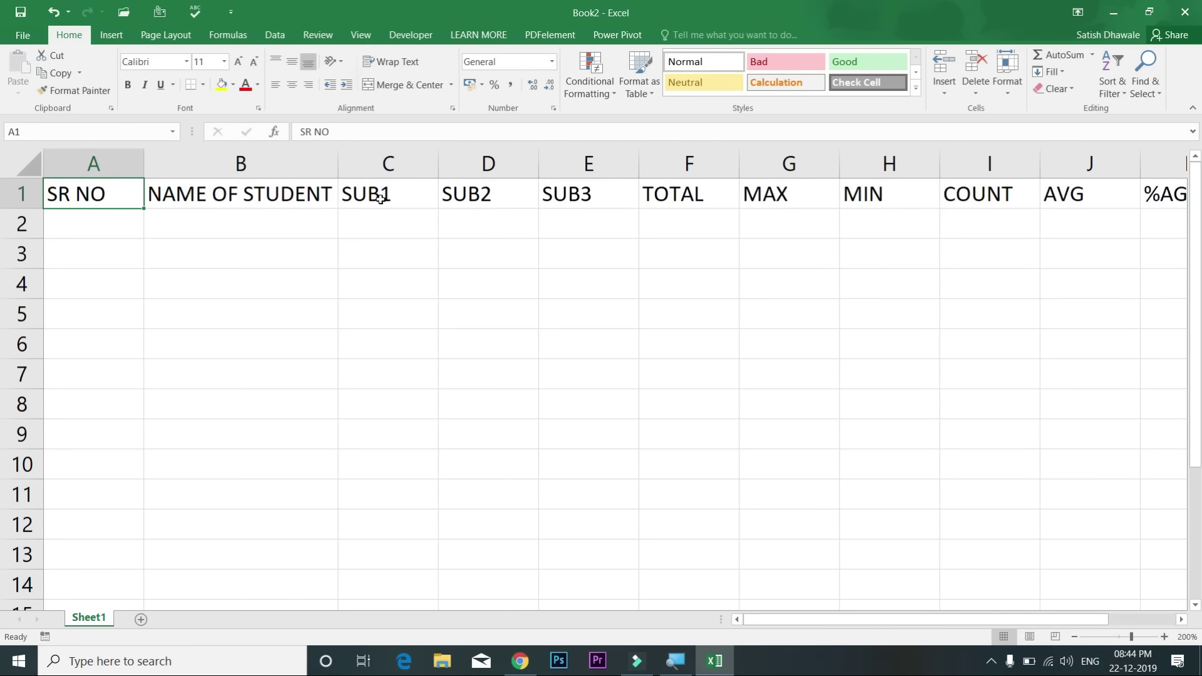
pyautogui.press('Down')
pyautogui.write('1')
pyautogui.press('Return')
pyautogui.write('2')
pyautogui.press('Return')
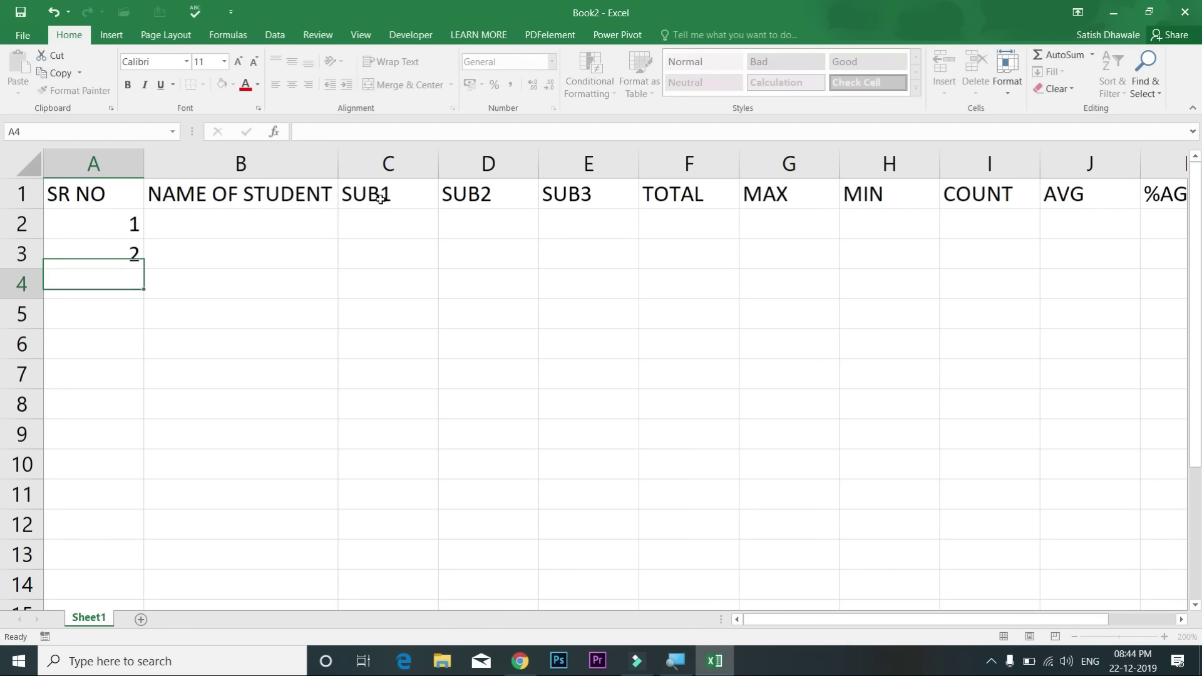
# Step: Extend the 1, 2 series down to row 11, then undo it and clear the 2 from A3
pyautogui.click(121, 233)
pyautogui.moveTo(121, 233); pyautogui.dragTo(123, 247)
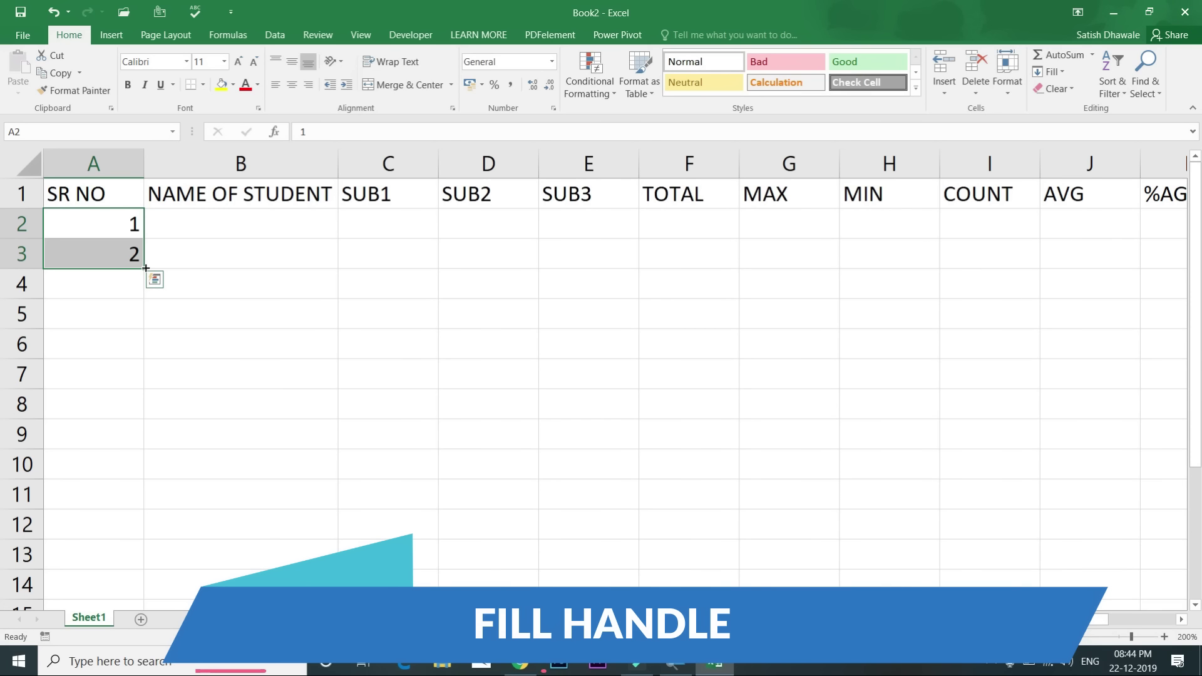
pyautogui.moveTo(146, 268); pyautogui.dragTo(161, 505)
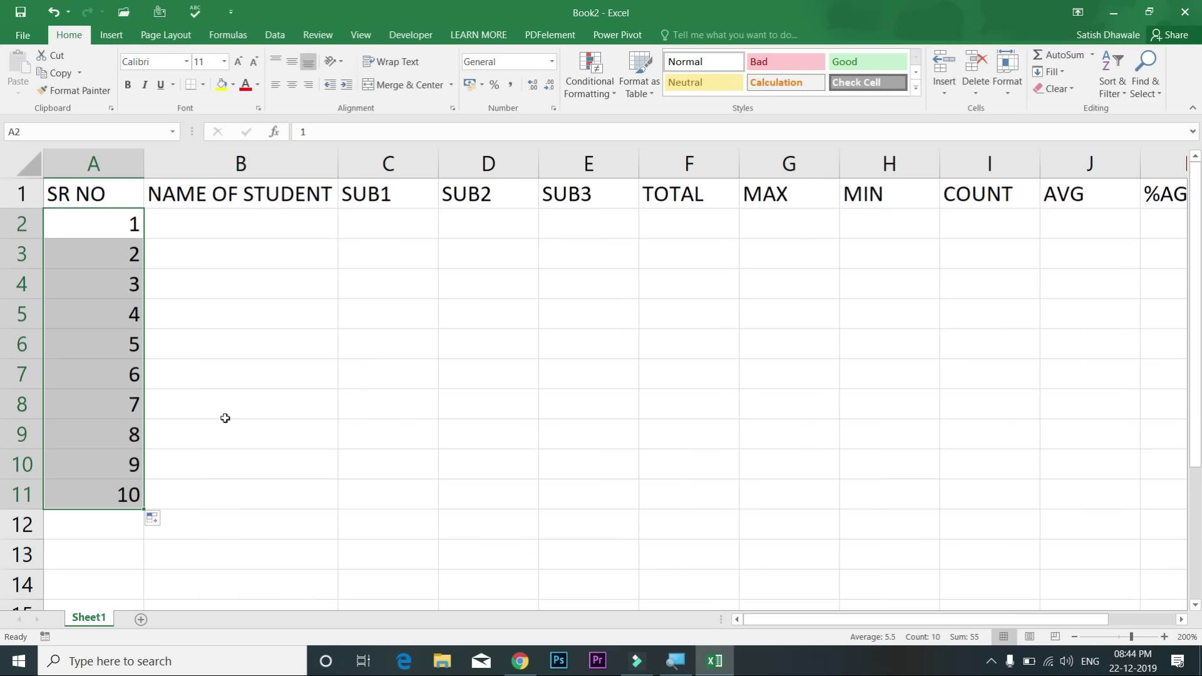
pyautogui.hotkey('ctrl', 'z')
pyautogui.click(121, 255)
pyautogui.press('Delete')
# Step: Try a 1, 5 stepped fill down column A, then undo it and clear the 5
pyautogui.click(128, 230)
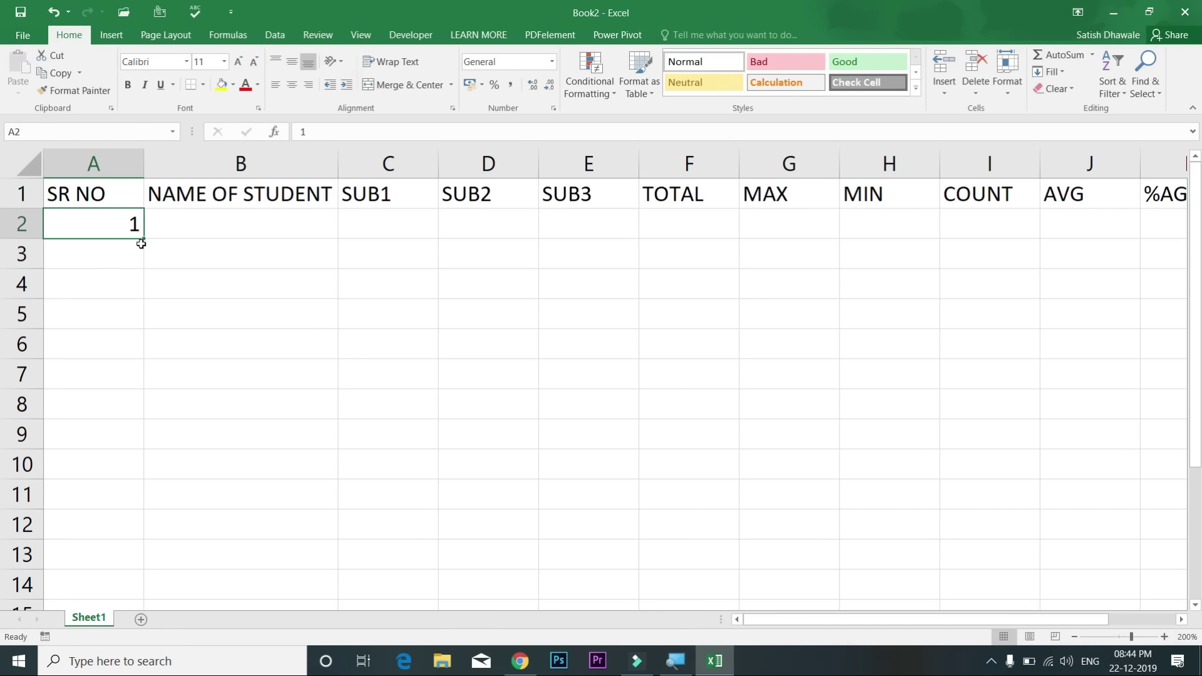
pyautogui.click(139, 247)
pyautogui.write('5')
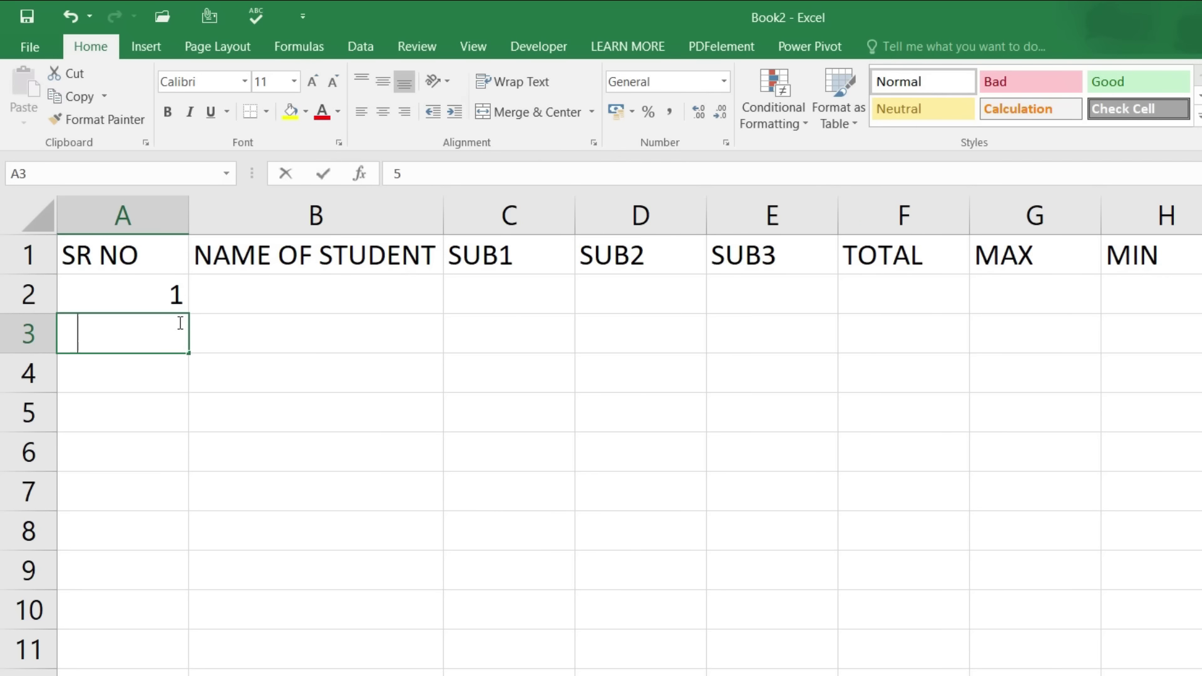
pyautogui.press('Return')
pyautogui.moveTo(174, 300); pyautogui.dragTo(222, 595)
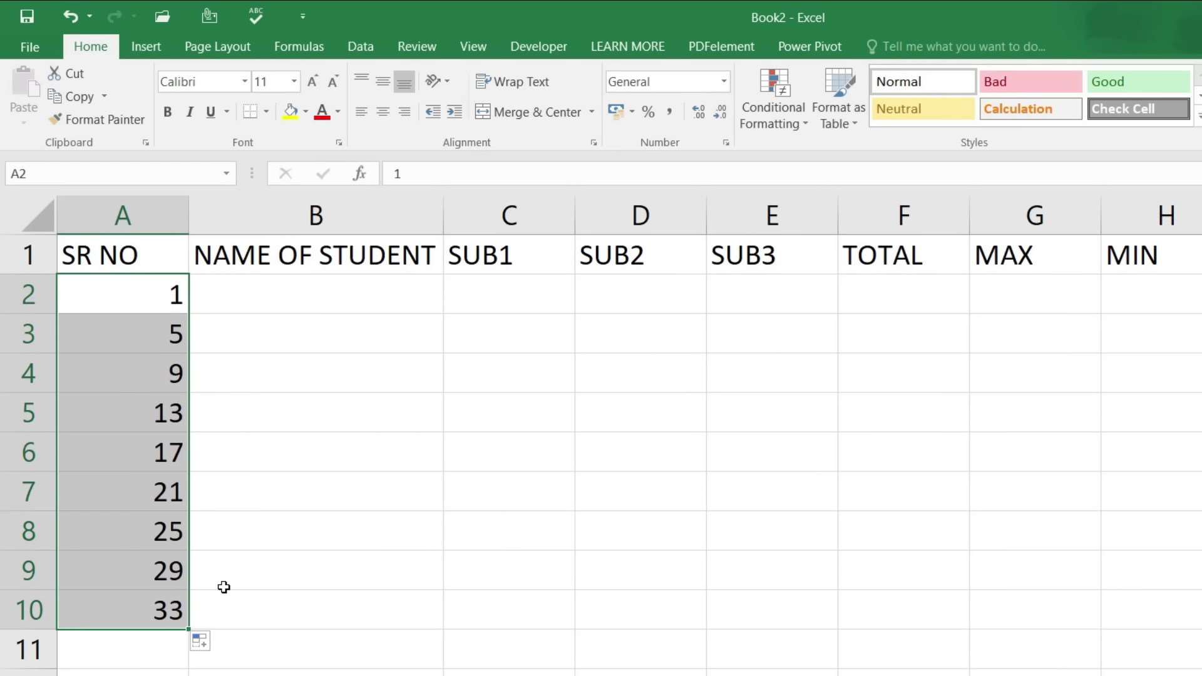
pyautogui.hotkey('ctrl', 'z')
pyautogui.click(149, 336)
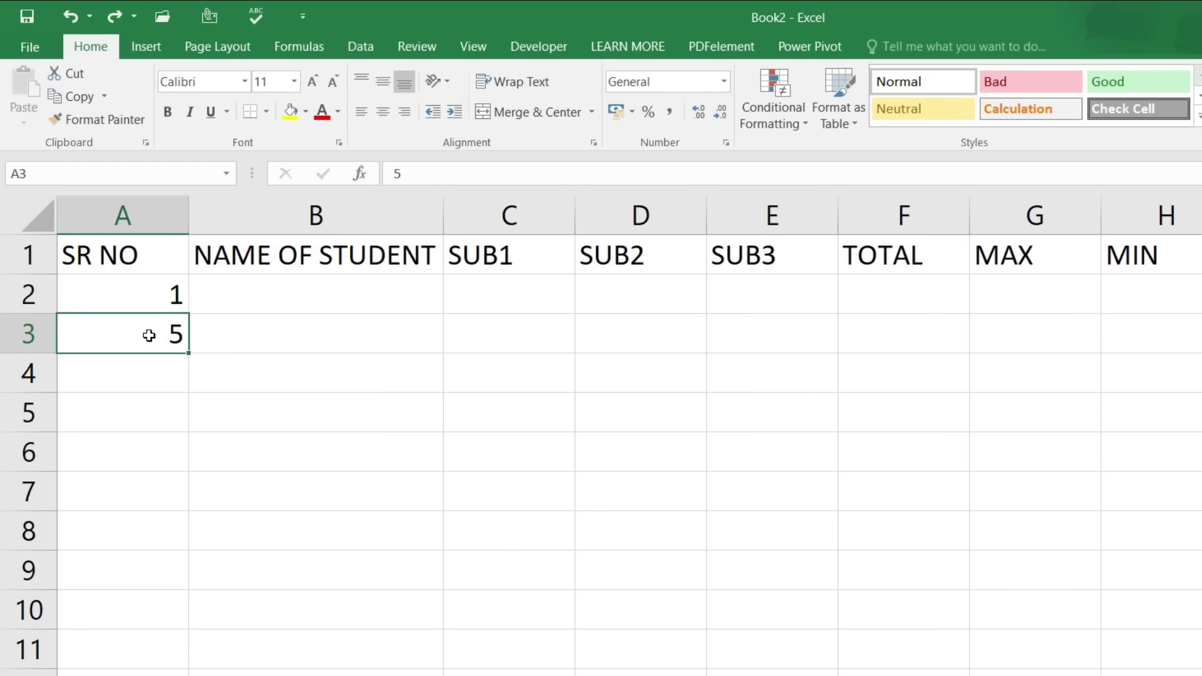
pyautogui.press('Delete')
# Step: Copy the 1 down column A to row 11, then undo the copies
pyautogui.click(152, 298)
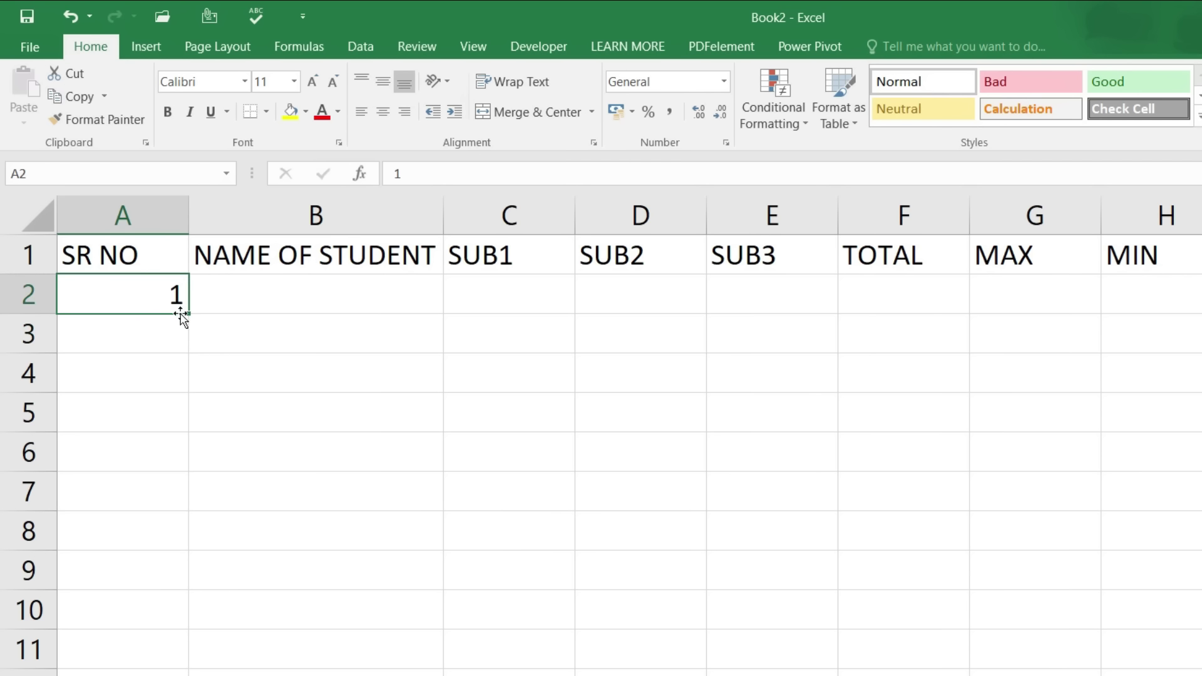
pyautogui.moveTo(190, 316); pyautogui.dragTo(196, 670)
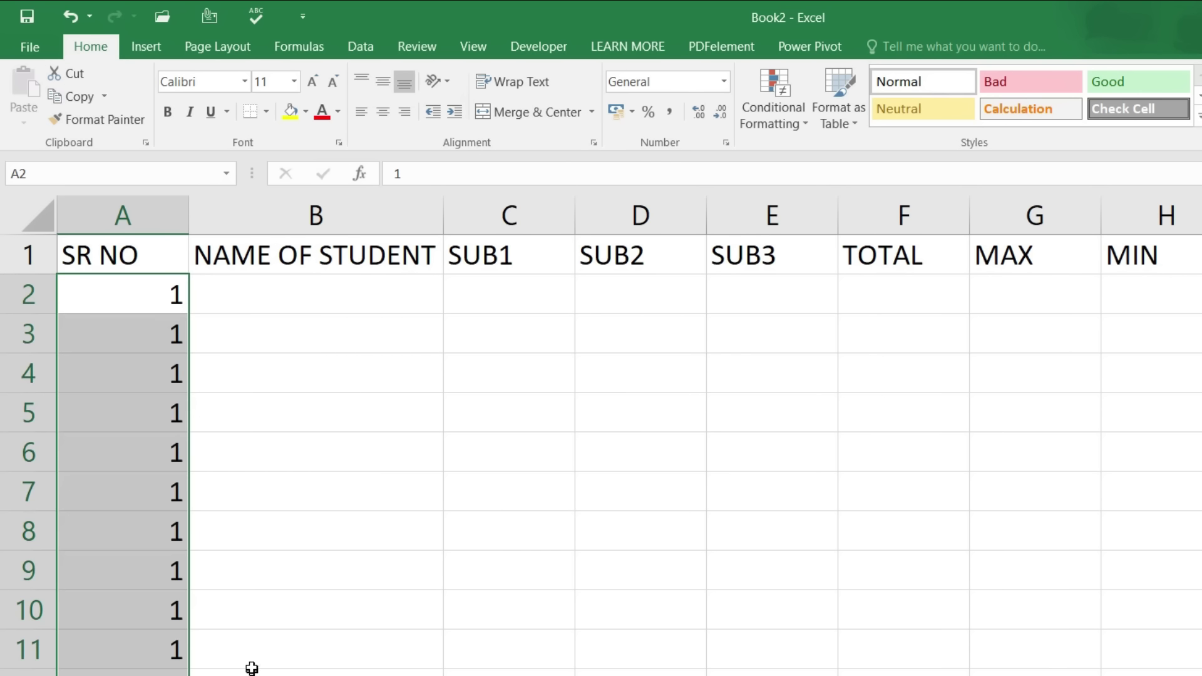
pyautogui.hotkey('ctrl', 'z')
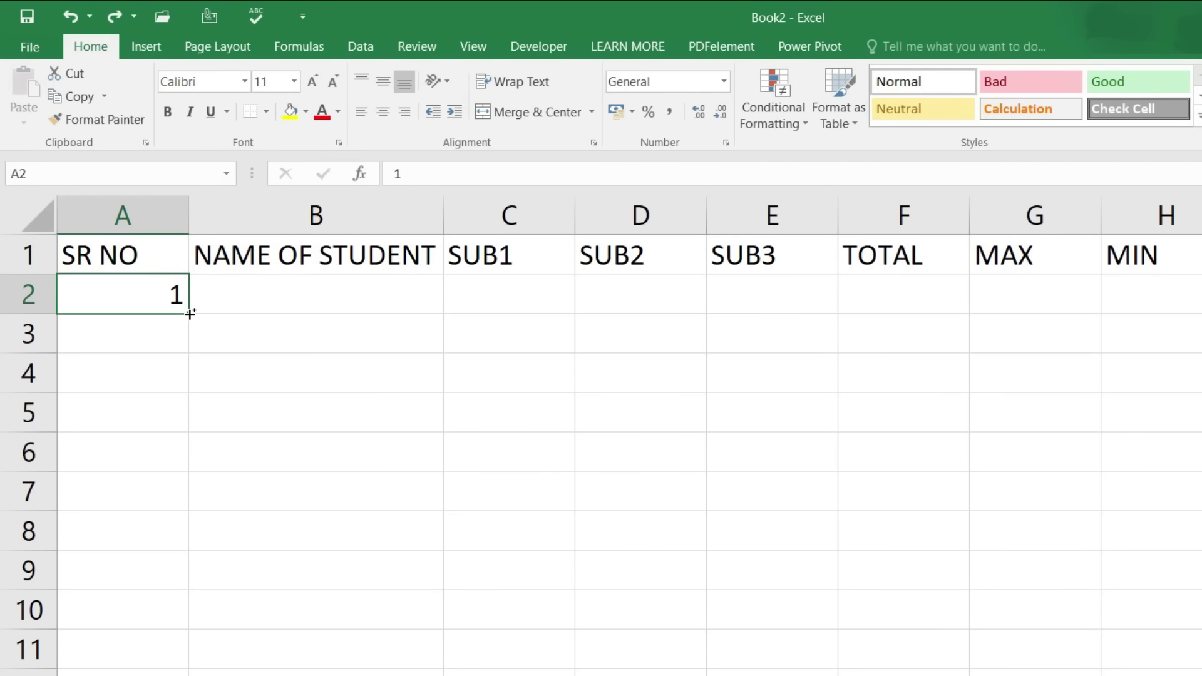
# Step: Ctrl-drag A2's fill handle to A10 to number rows 1 to 9, then show the Auto Fill Options
pyautogui.moveTo(190, 313); pyautogui.dragTo(191, 627)
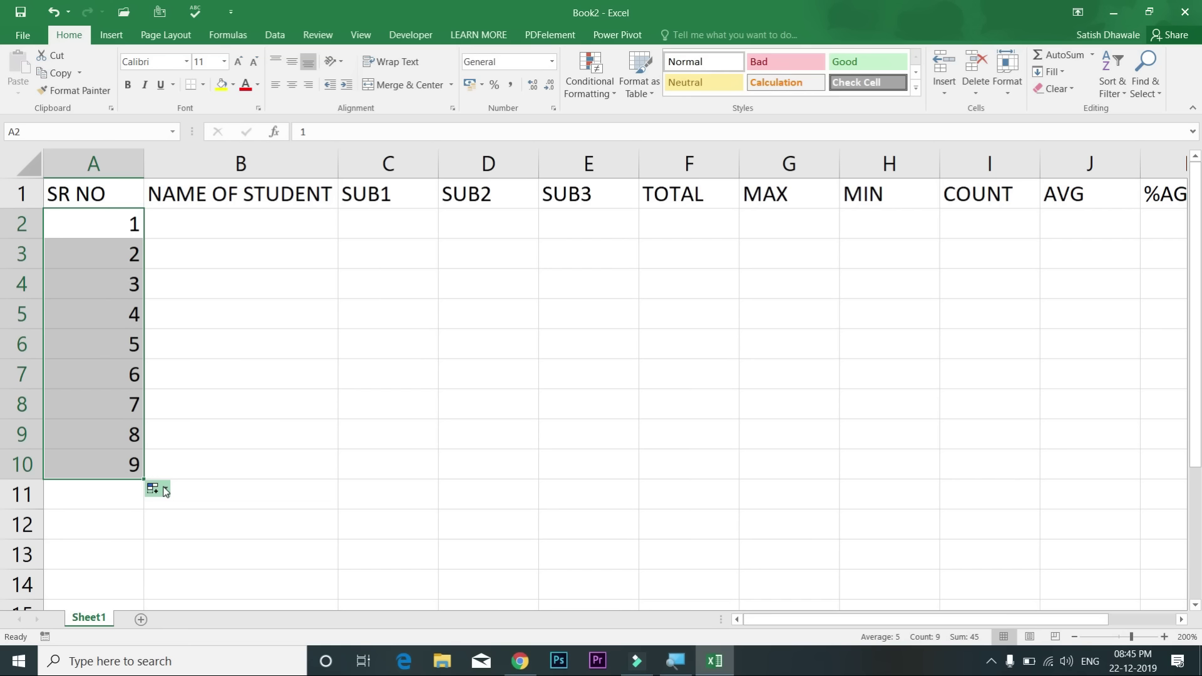
pyautogui.click(216, 643)
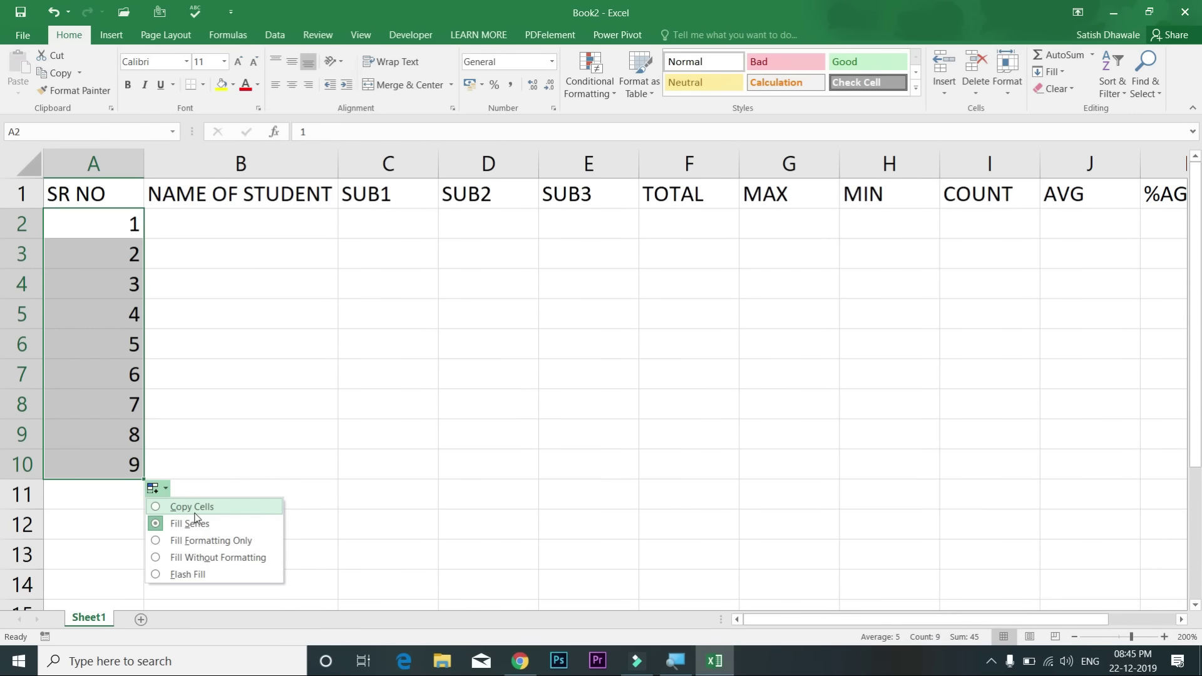
# Step: Replace the long series with serial numbers 1 to 5 in A2:A6 using Fill Series
pyautogui.click(192, 506)
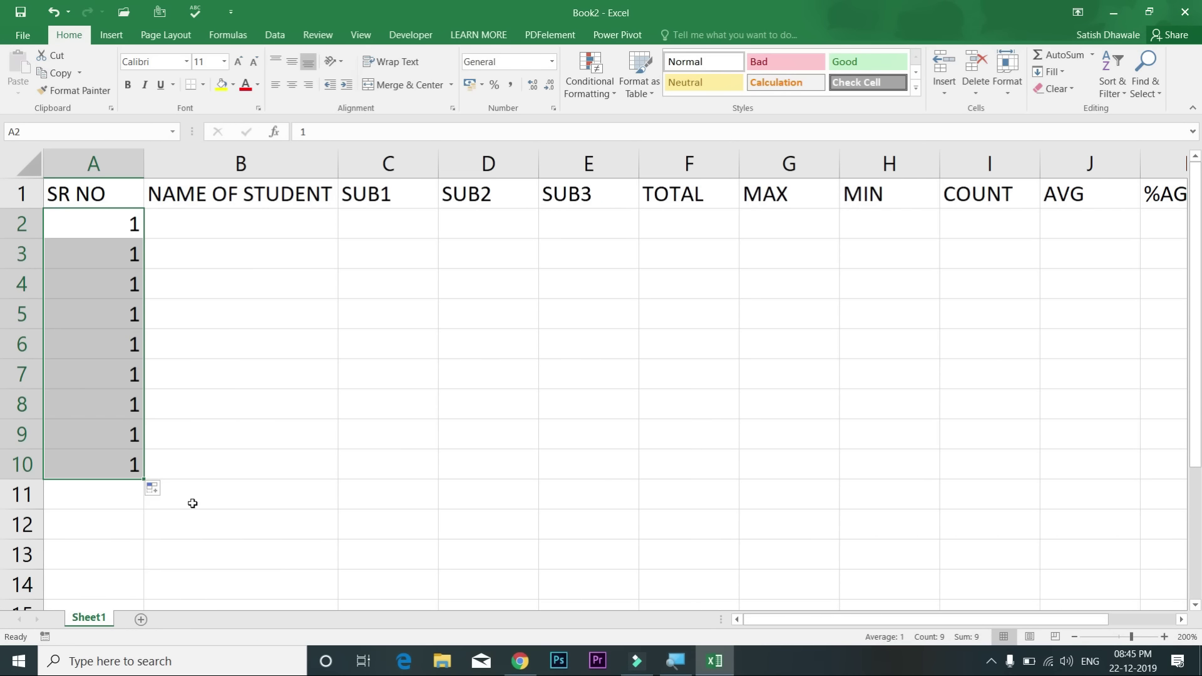
pyautogui.hotkey('ctrl', 'z')
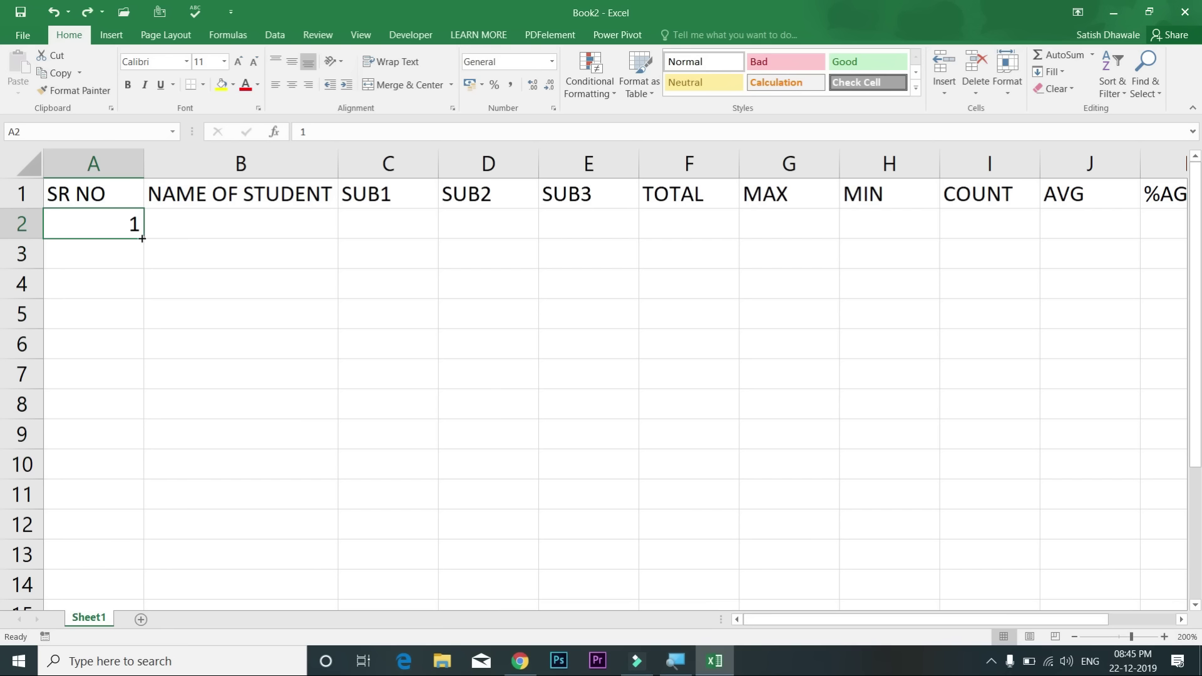
pyautogui.moveTo(142, 238); pyautogui.dragTo(144, 375)
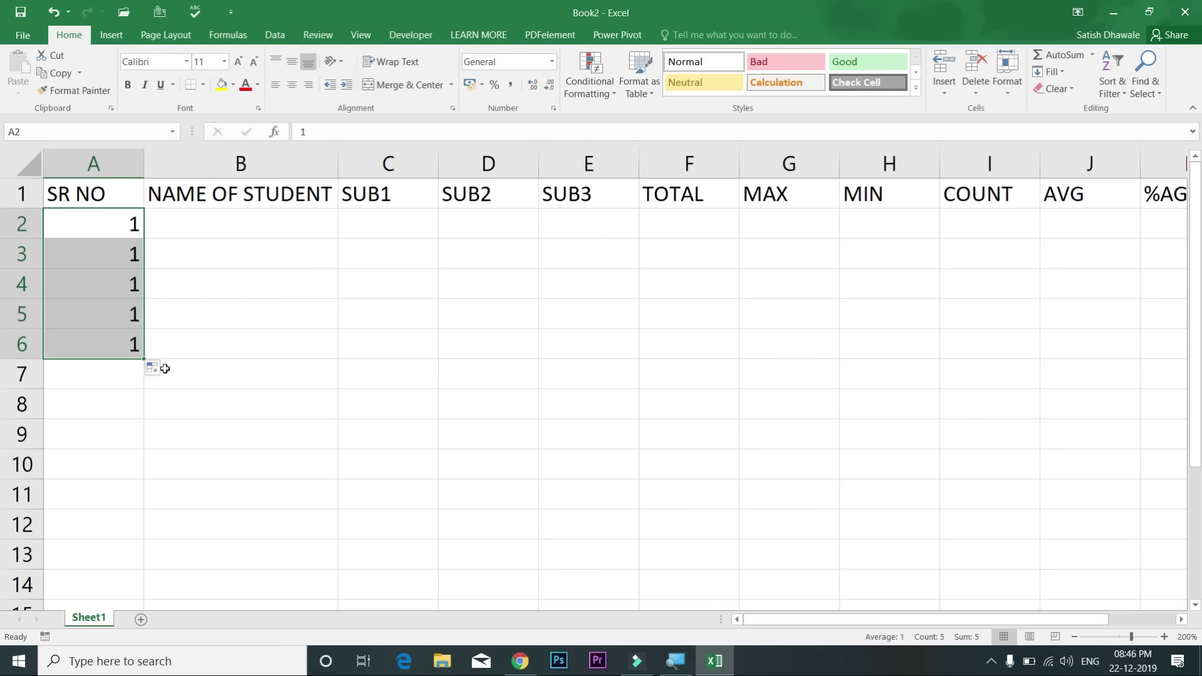
pyautogui.click(166, 370)
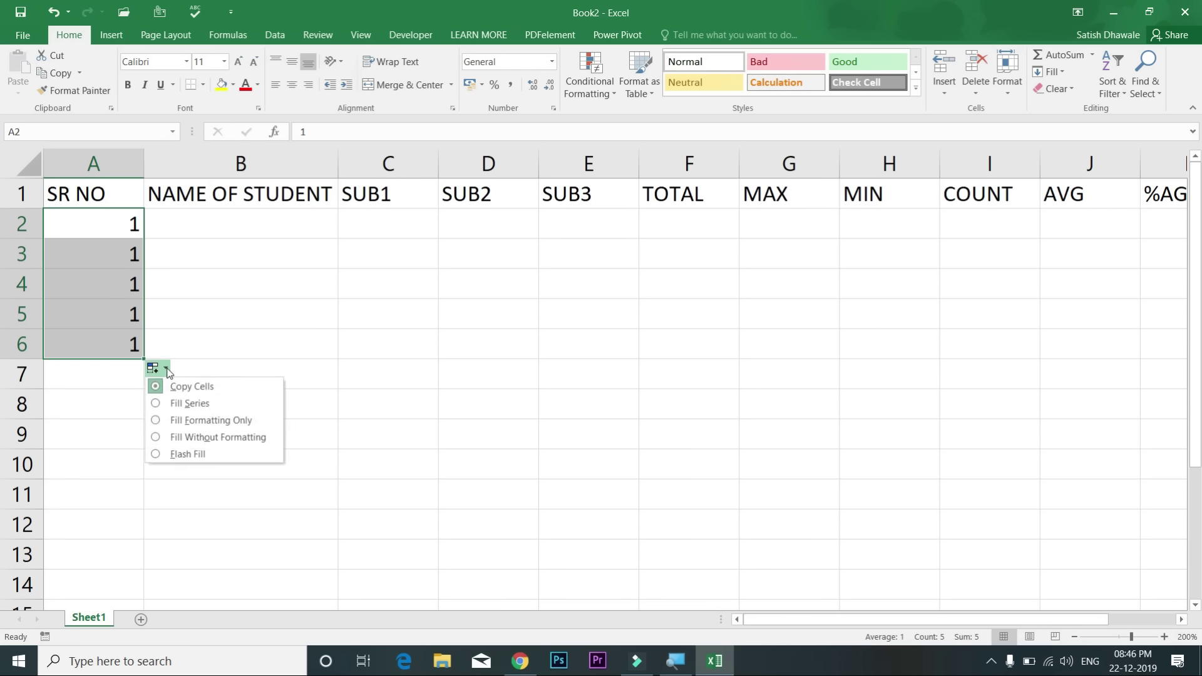
pyautogui.click(180, 404)
pyautogui.click(221, 228)
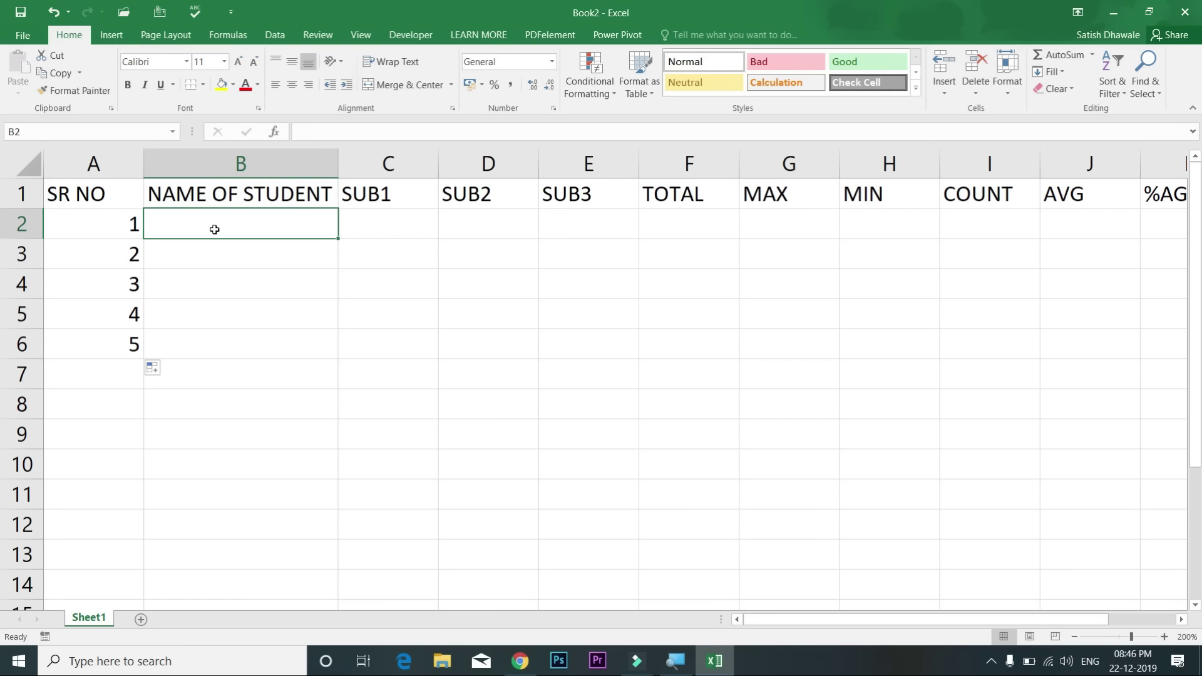
# Step: Enter student names A, B, C, D and E in B2:B6
pyautogui.write('A')
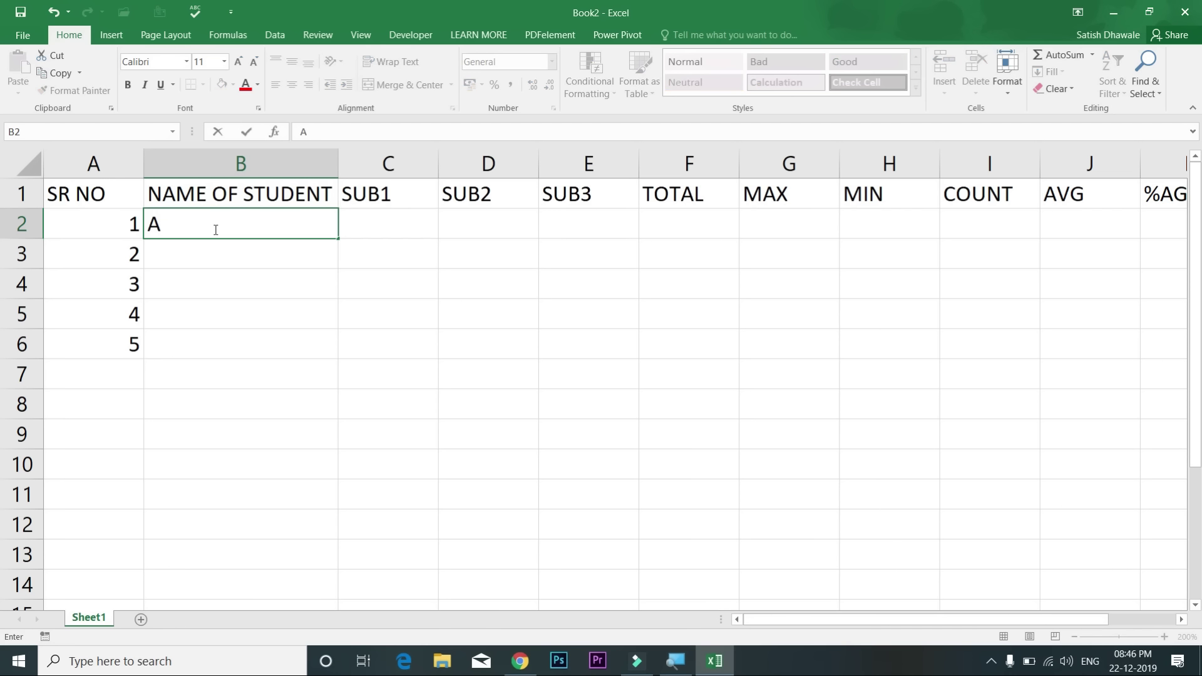
pyautogui.press('Return')
pyautogui.write('B')
pyautogui.press('Return')
pyautogui.write('C')
pyautogui.press('Return')
pyautogui.write('D E')
pyautogui.press('Return')
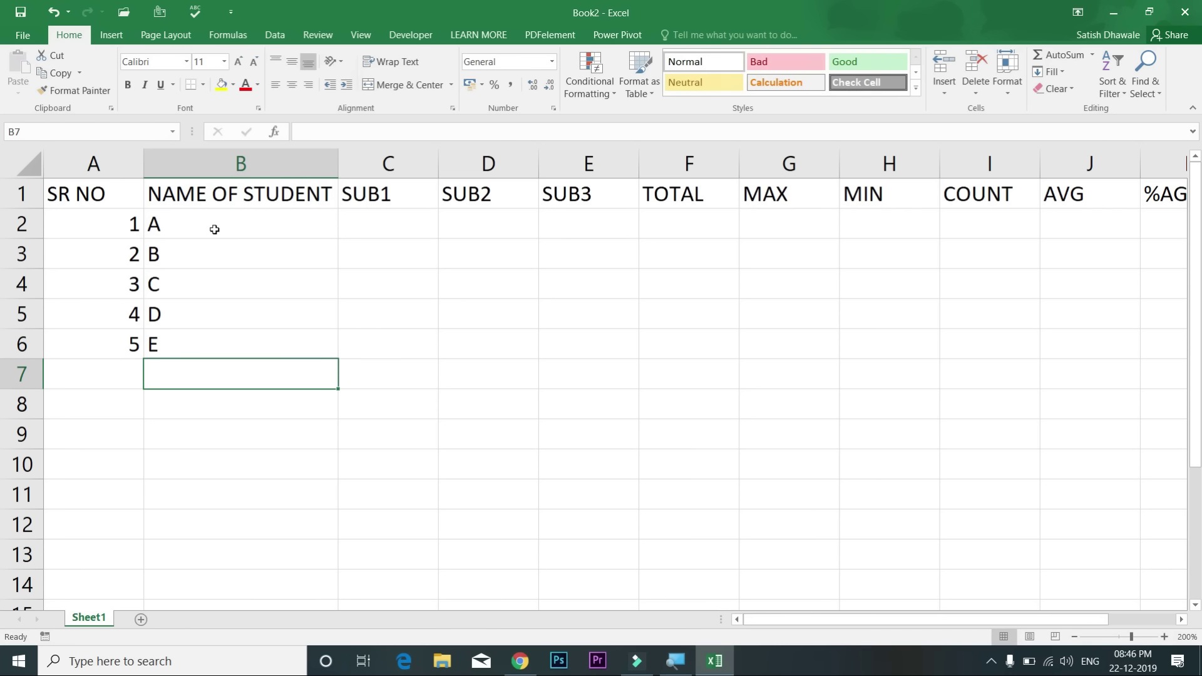
# Step: Autofit the MIN and MAX column widths, then select columns A through L
pyautogui.click(909, 164)
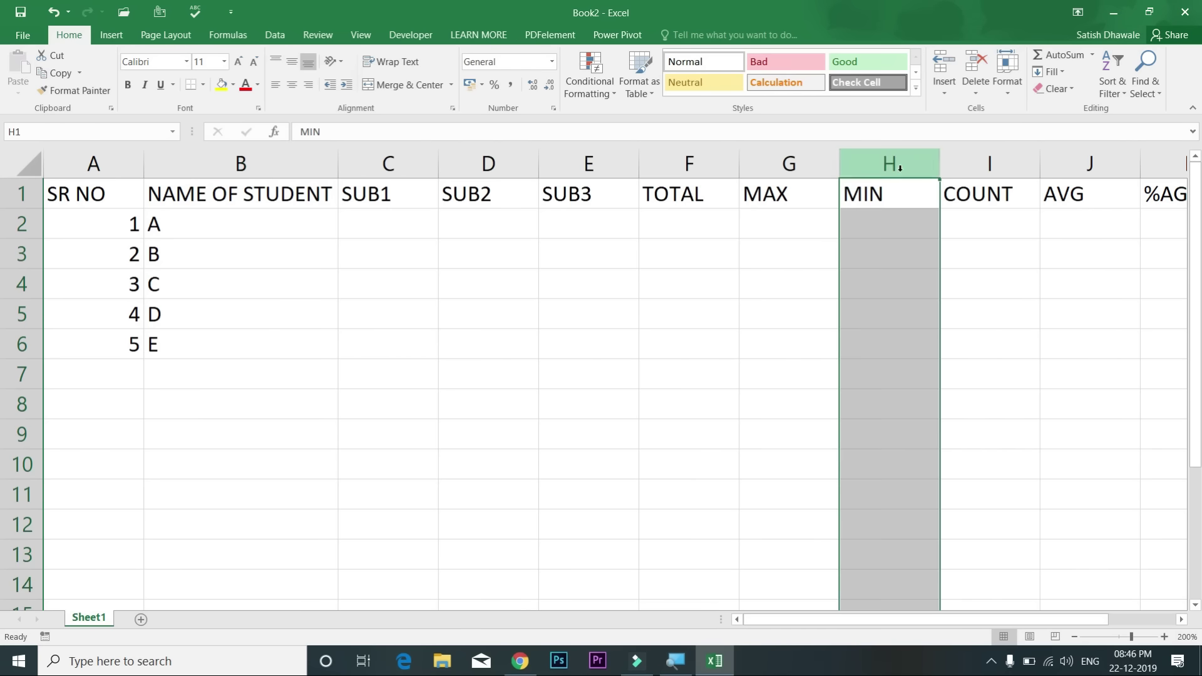
pyautogui.doubleClick(938, 164)
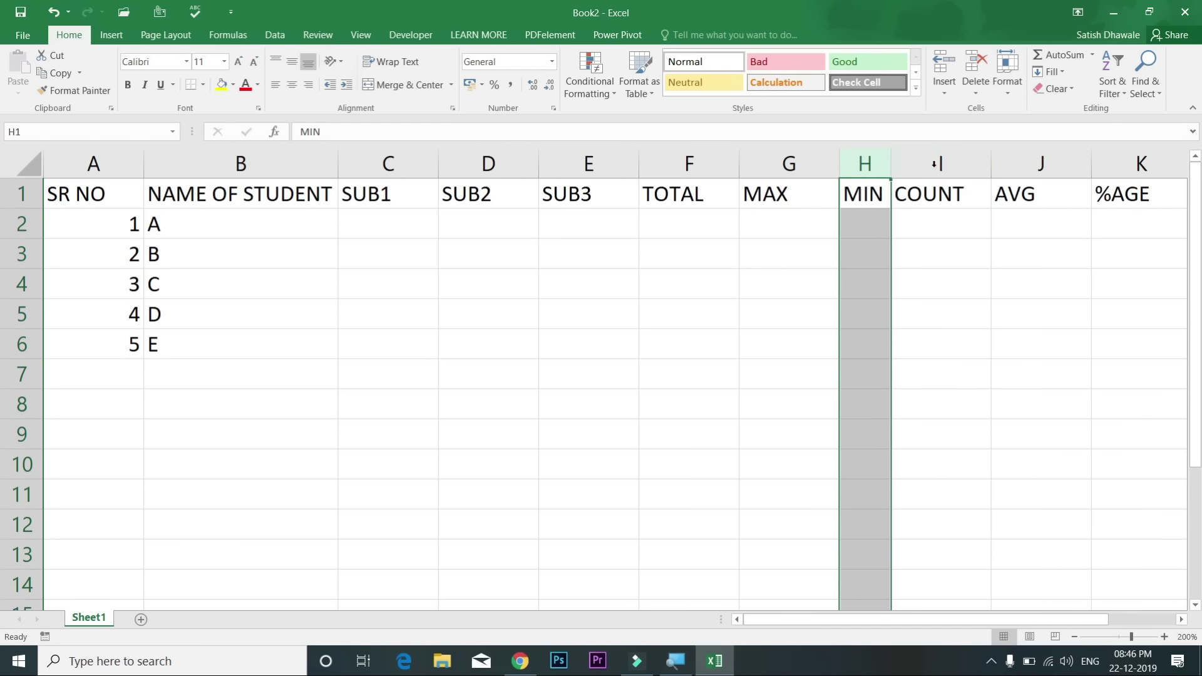
pyautogui.doubleClick(839, 164)
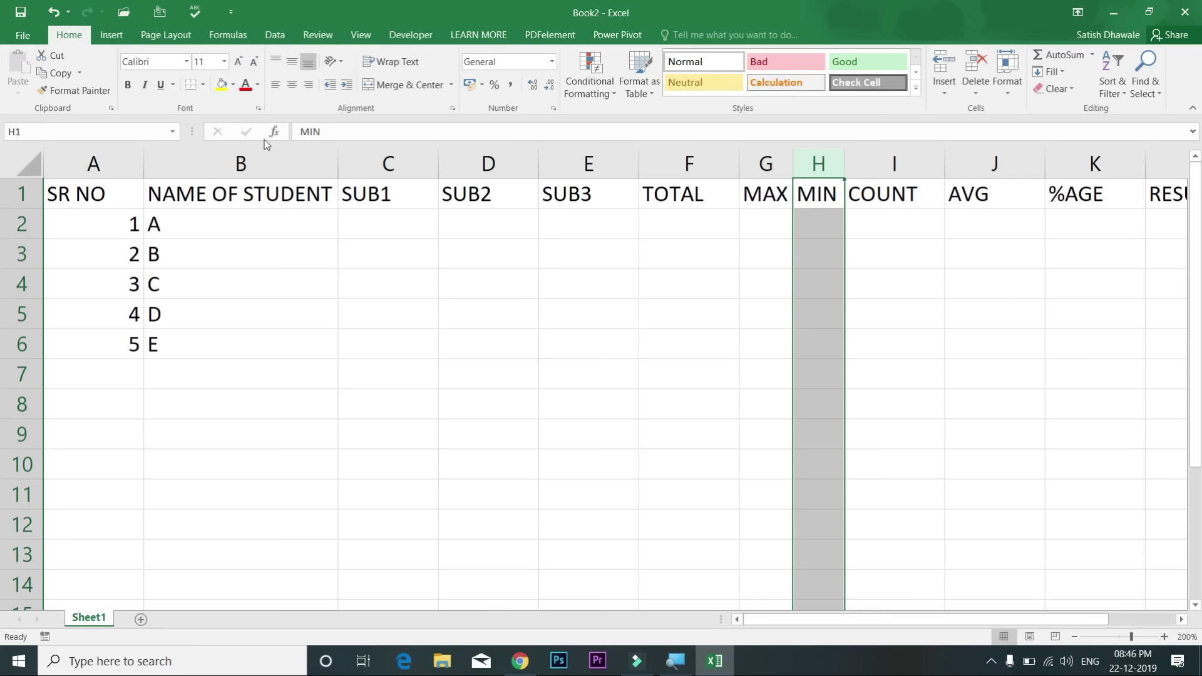
pyautogui.moveTo(121, 161); pyautogui.dragTo(1033, 160)
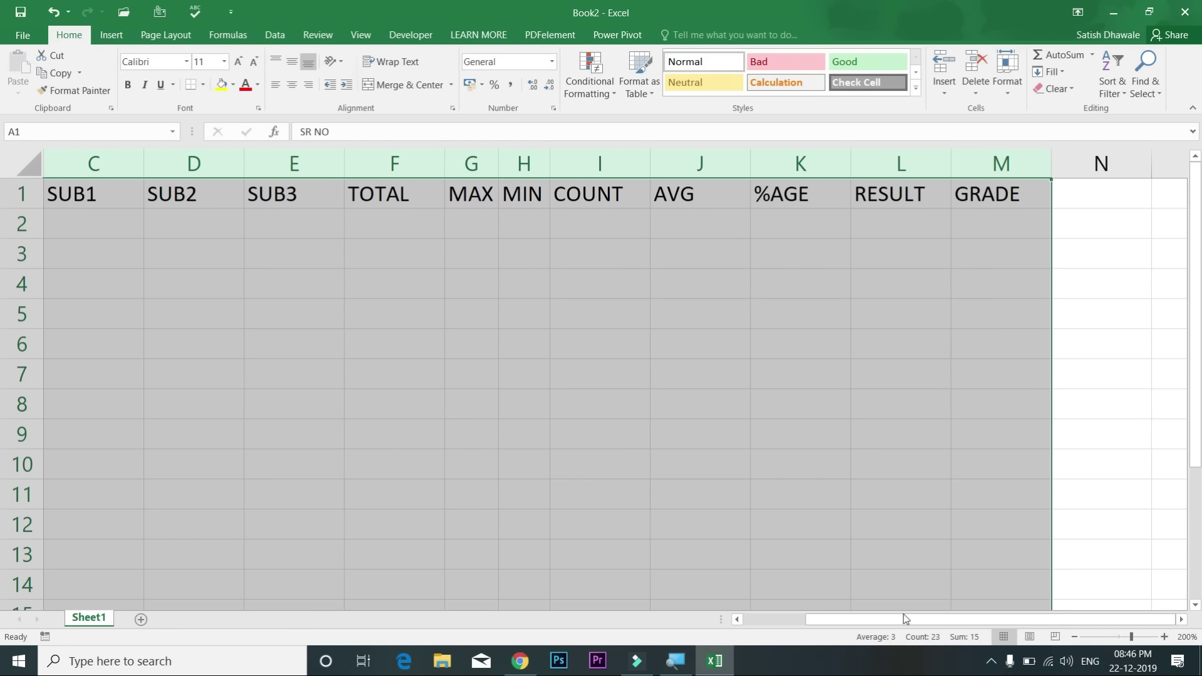
pyautogui.click(766, 626)
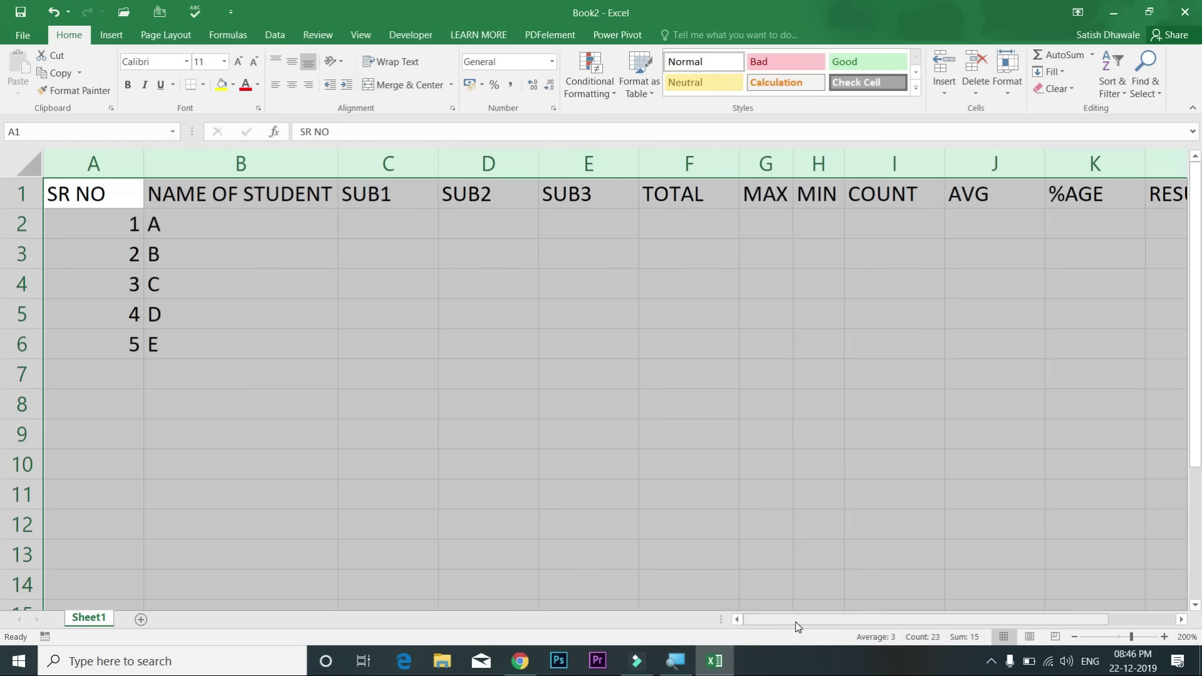
pyautogui.click(88, 165)
pyautogui.moveTo(90, 160); pyautogui.dragTo(1080, 158)
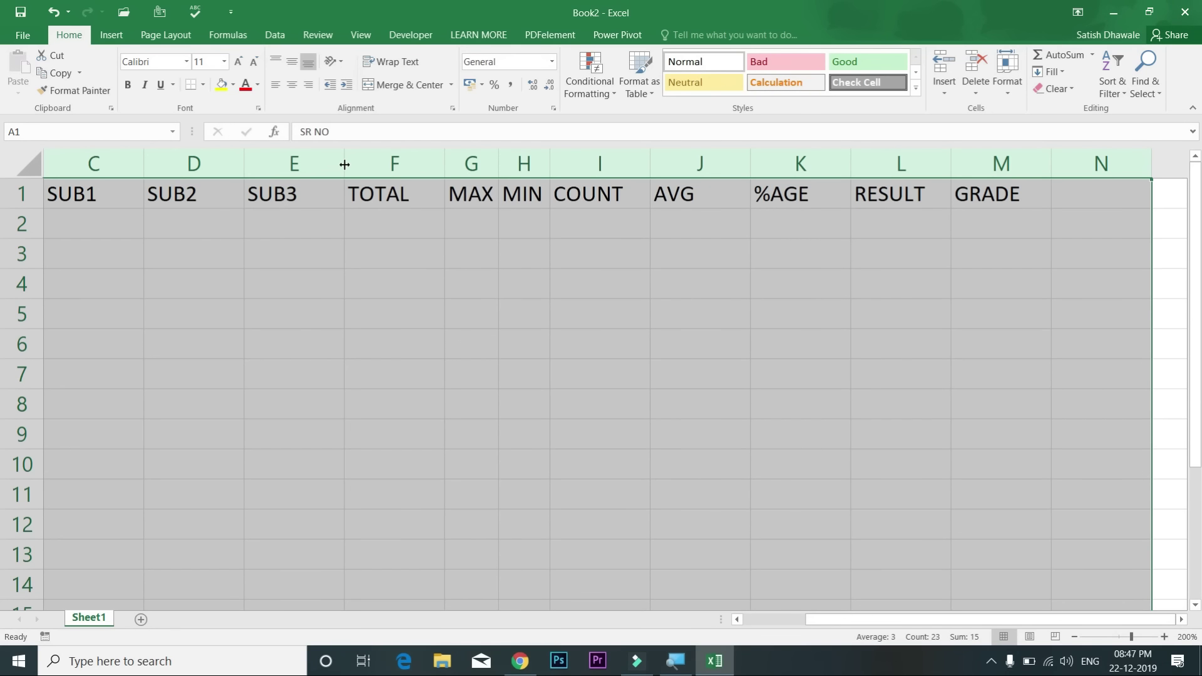
# Step: Select the table A1:M6 and AutoFit its column widths with Alt+H, O, I
pyautogui.doubleClick(344, 164)
pyautogui.moveTo(525, 253); pyautogui.dragTo(69, 194)
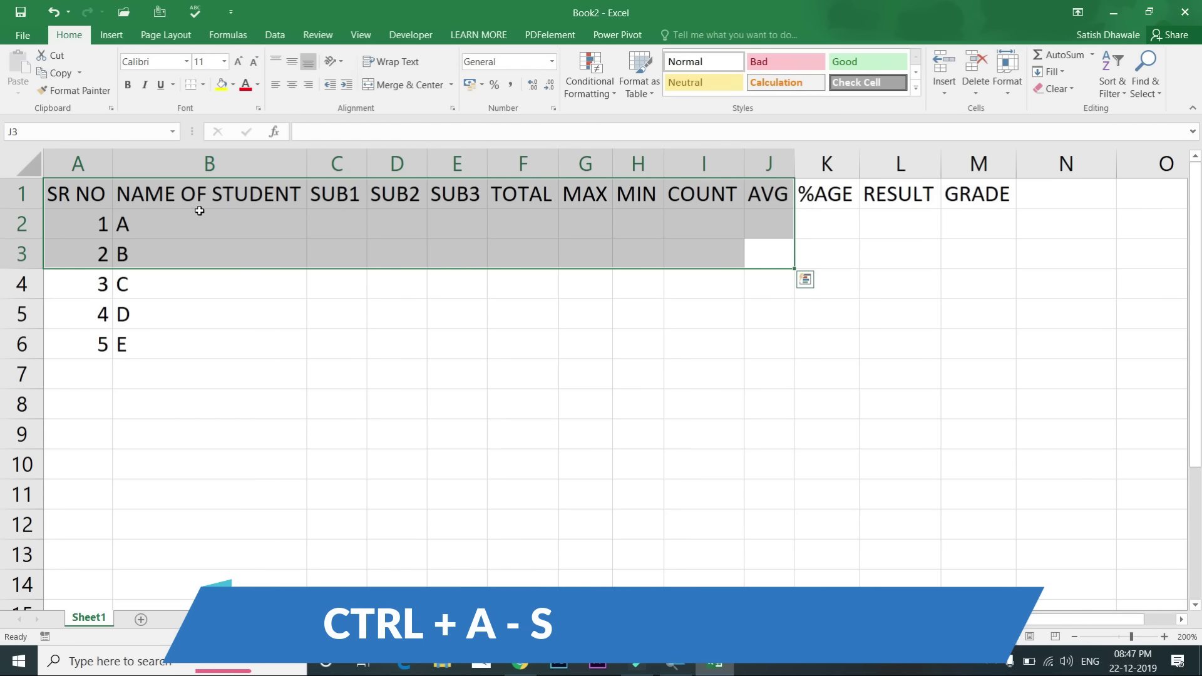
pyautogui.hotkey('ctrl', 'z')
pyautogui.hotkey('ctrl', 'a')
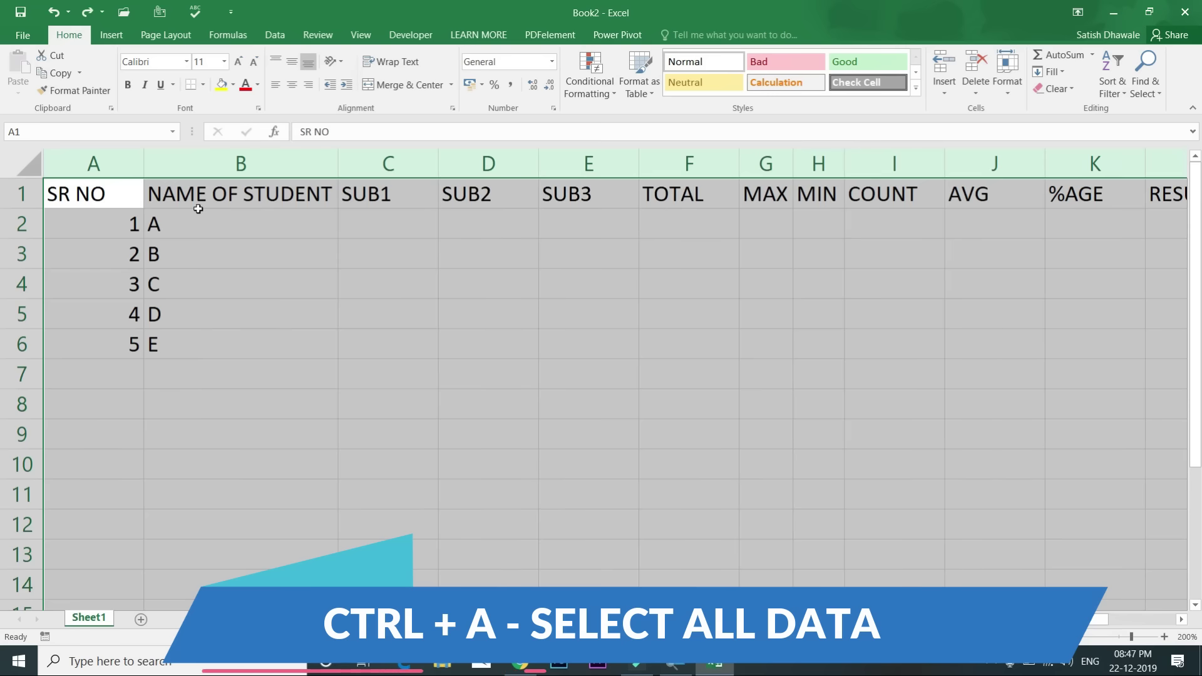
pyautogui.click(100, 194)
pyautogui.hotkey('ctrl', 'shift', 'Right')
pyautogui.hotkey('ctrl', 'shift', 'Down')
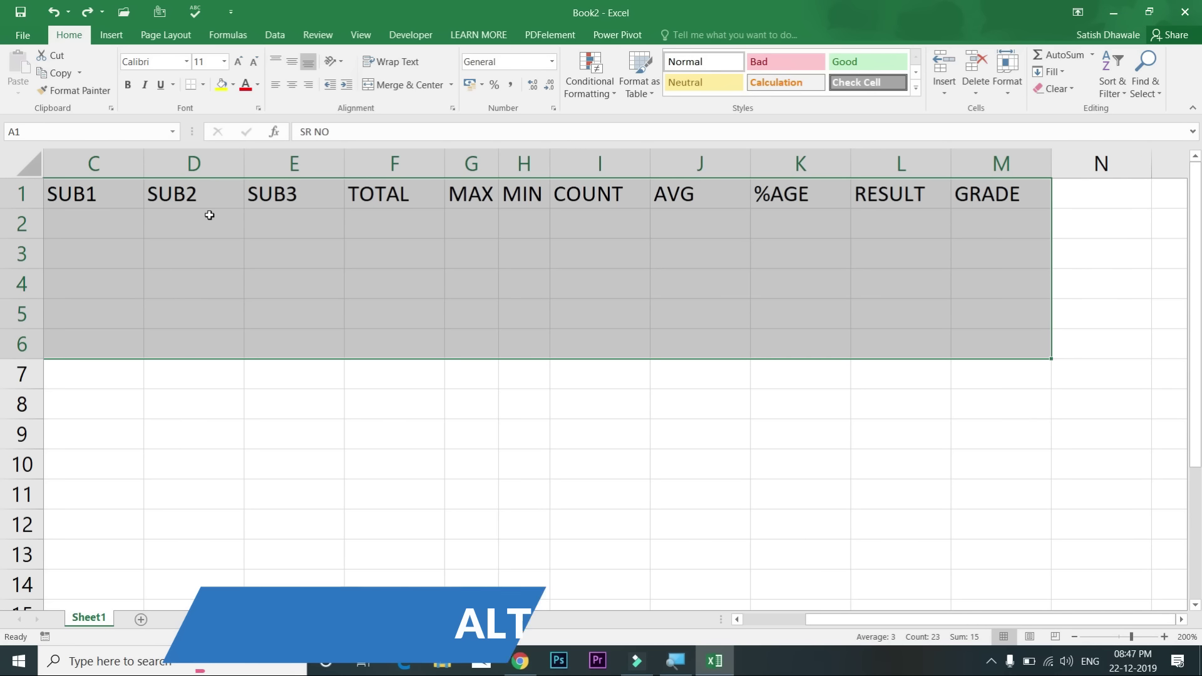
pyautogui.press('alt')
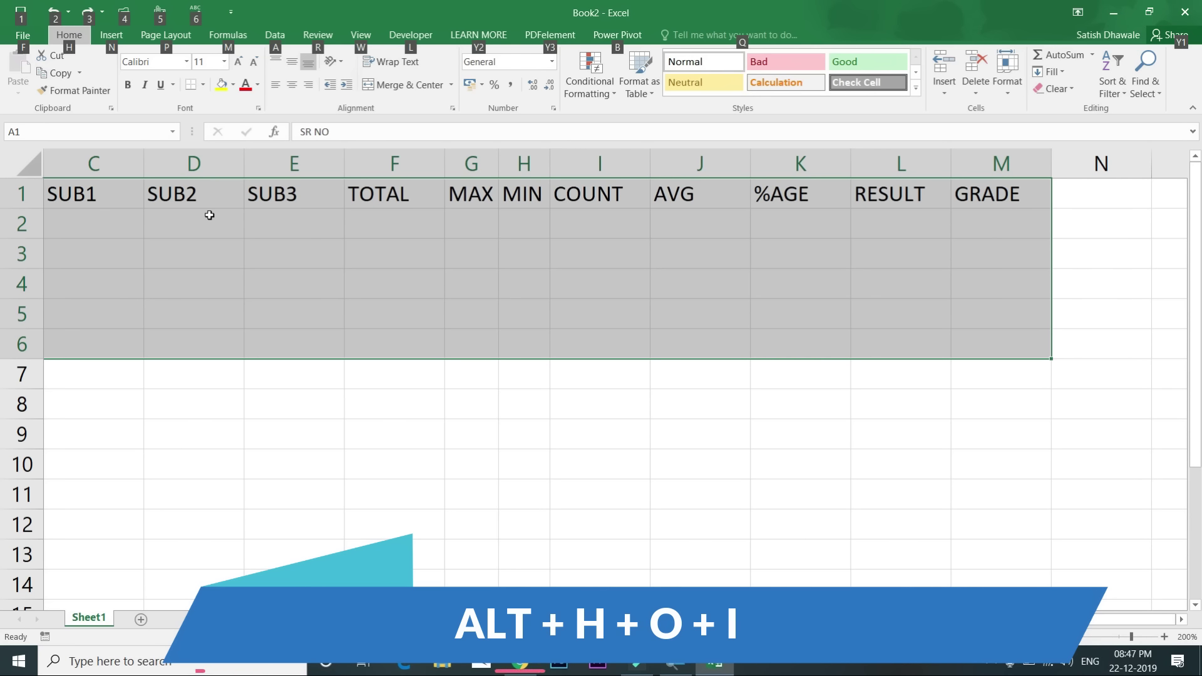
pyautogui.press('h')
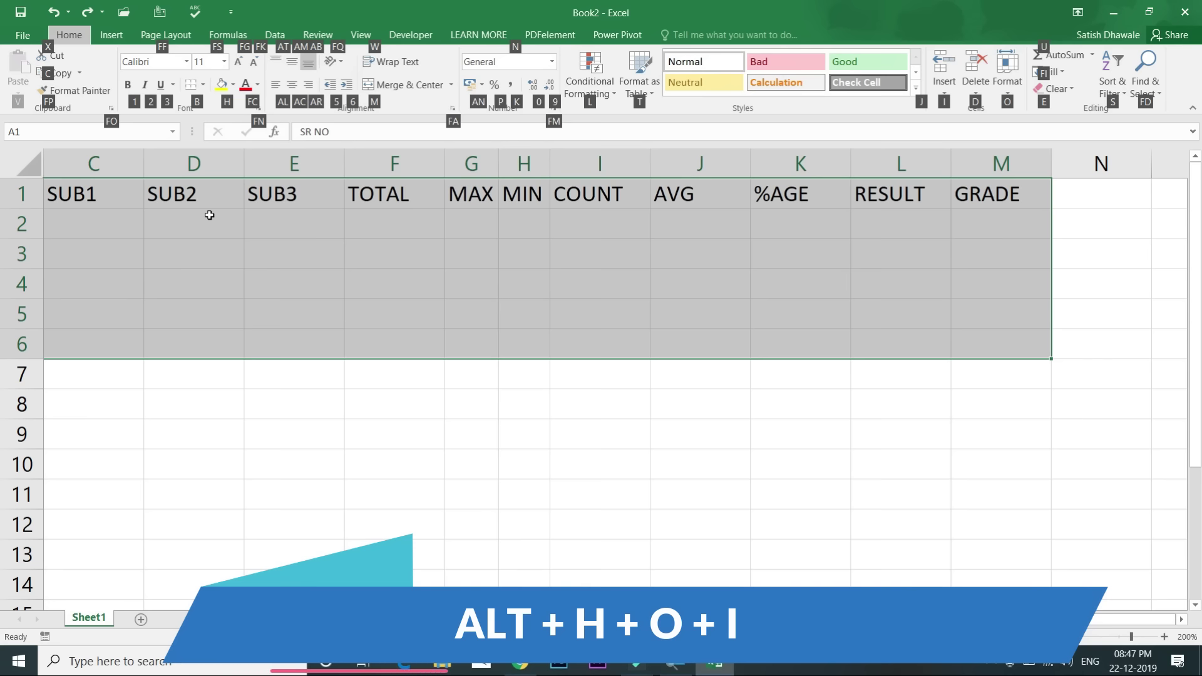
pyautogui.press('o')
pyautogui.press('i')
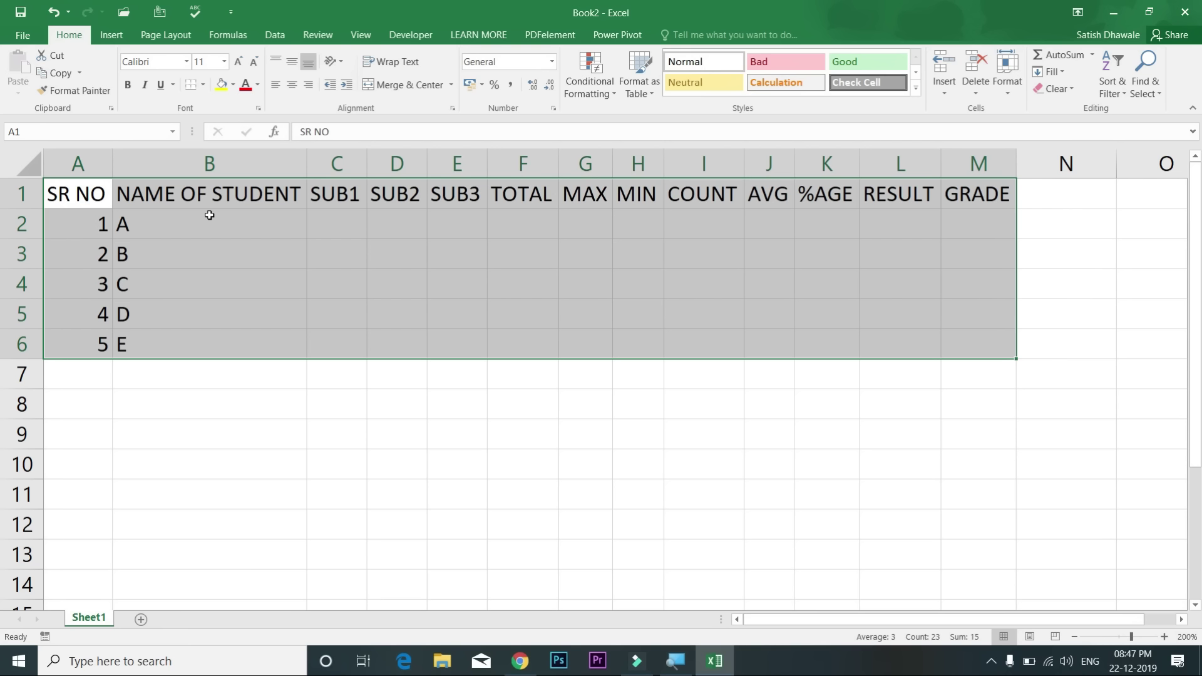
# Step: Undo and redo the autofit, then walk through the ribbon KeyTips and select B2
pyautogui.hotkey('ctrl', 'z')
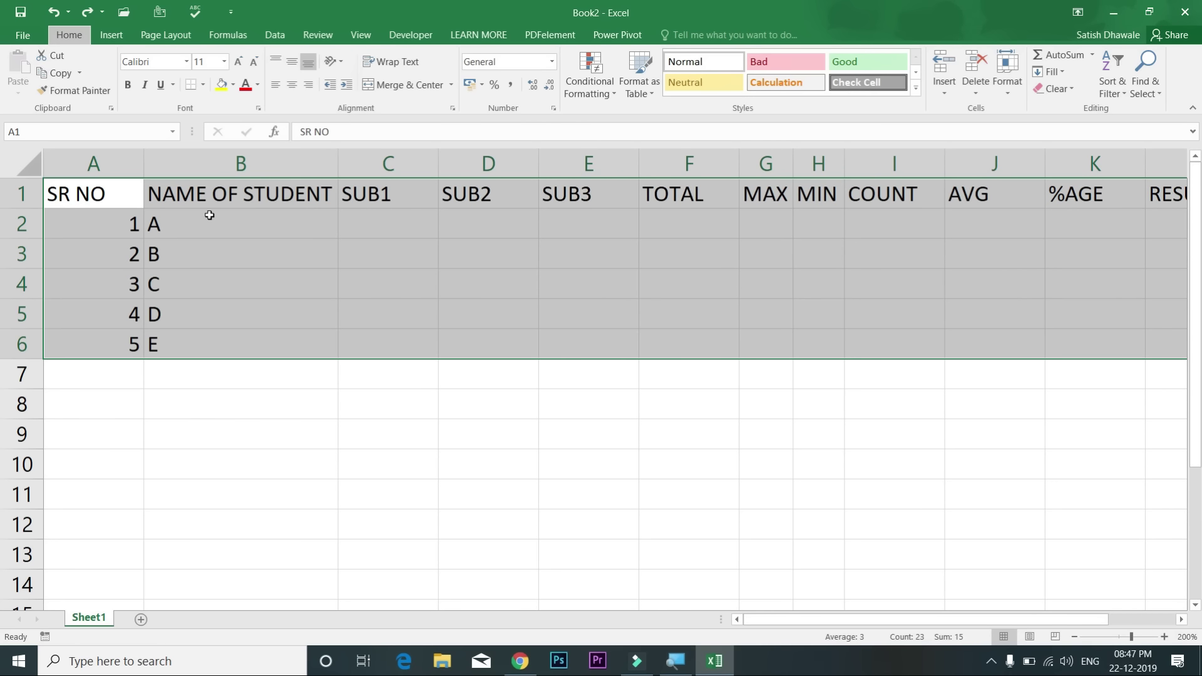
pyautogui.hotkey('ctrl', 'y')
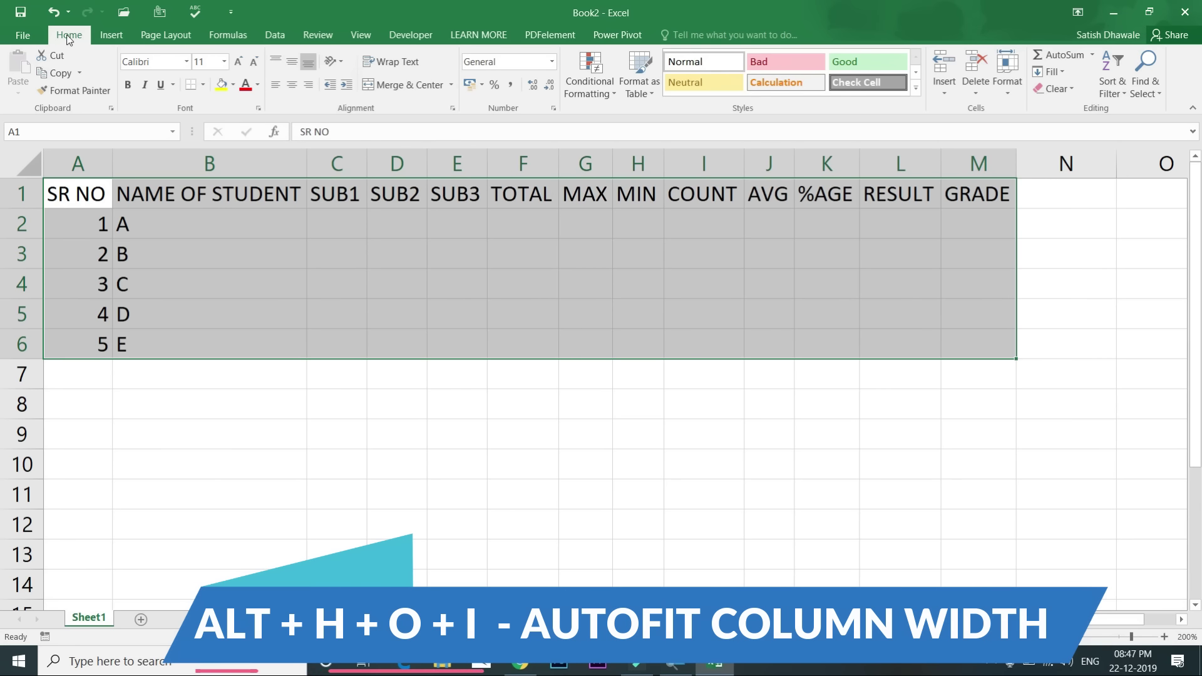
pyautogui.press('alt')
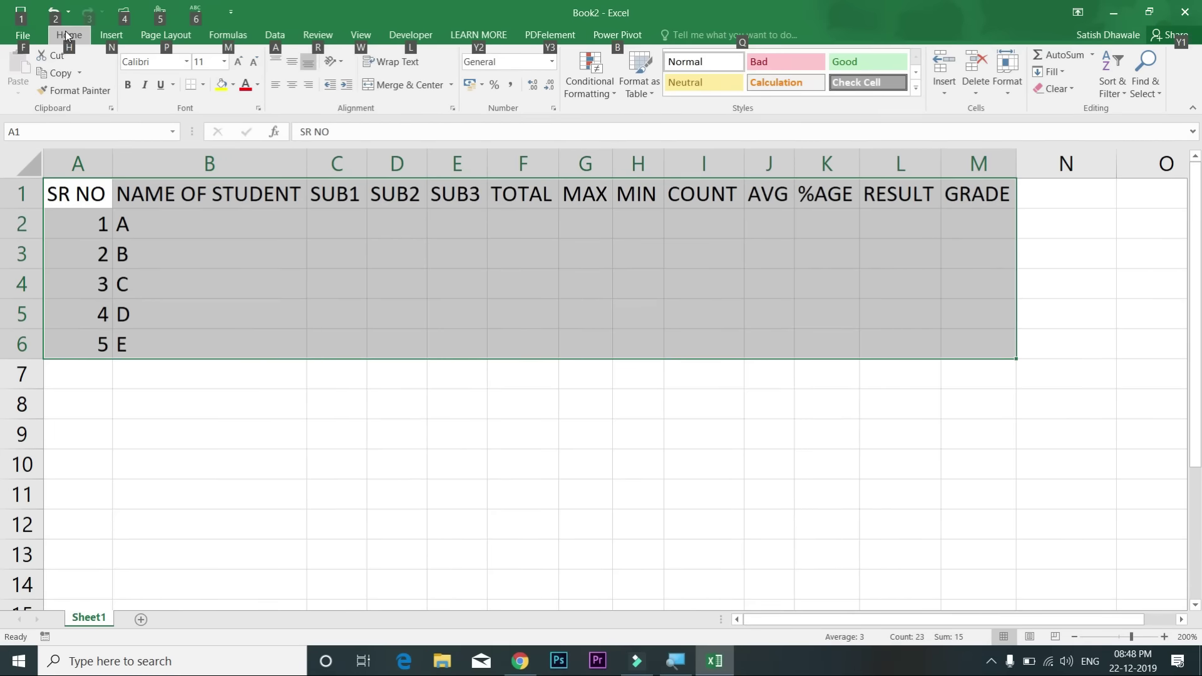
pyautogui.press('h')
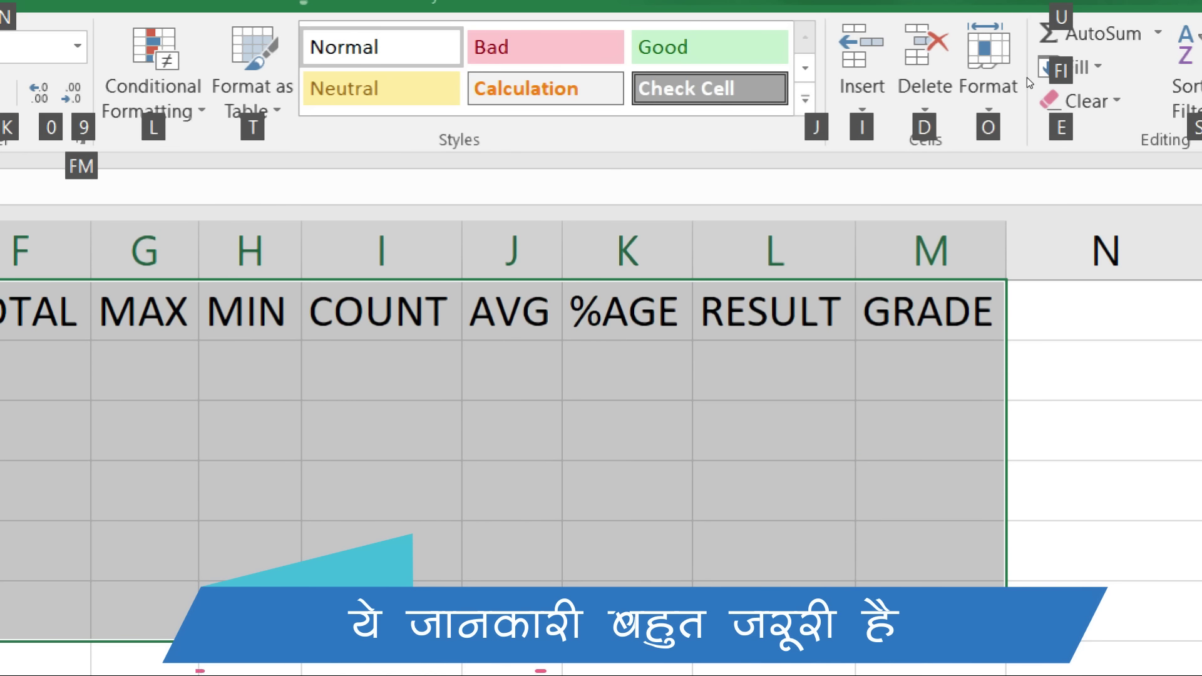
pyautogui.press('o')
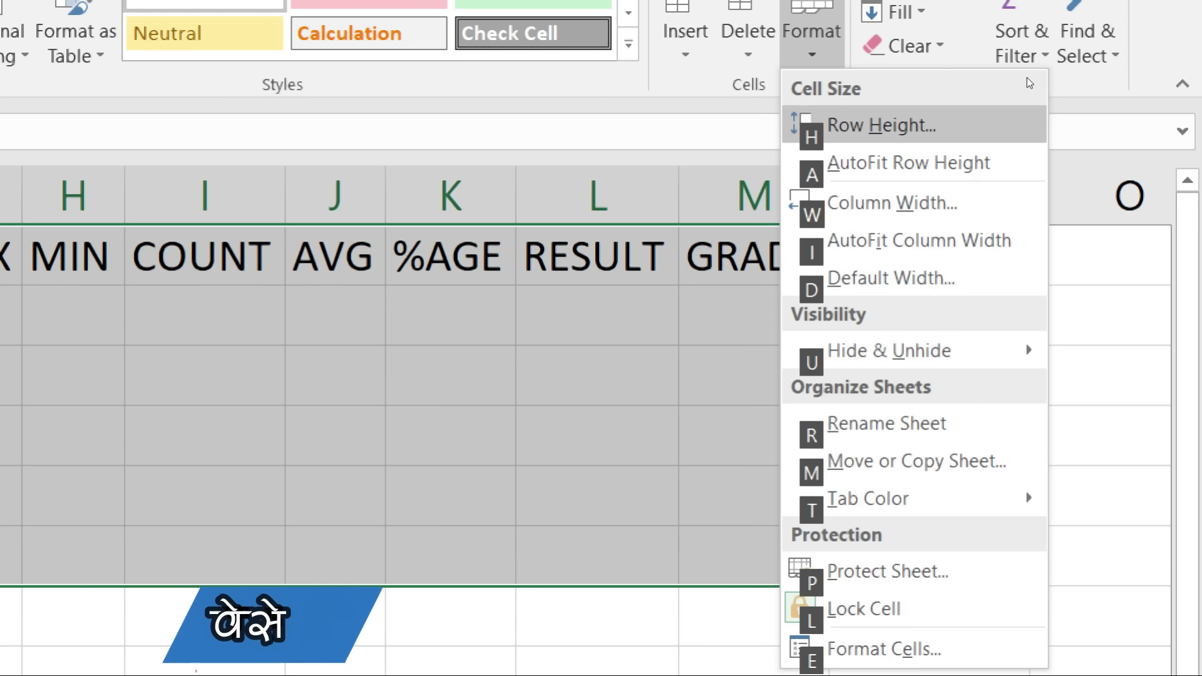
pyautogui.press('i')
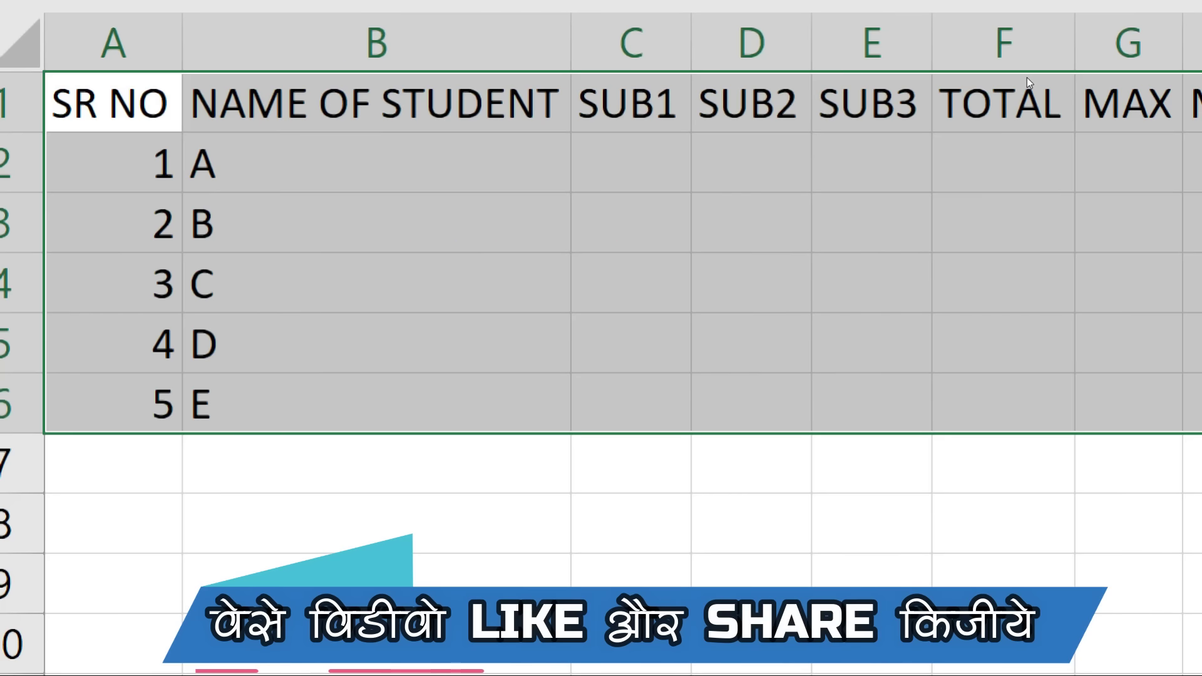
pyautogui.press('super+minus')
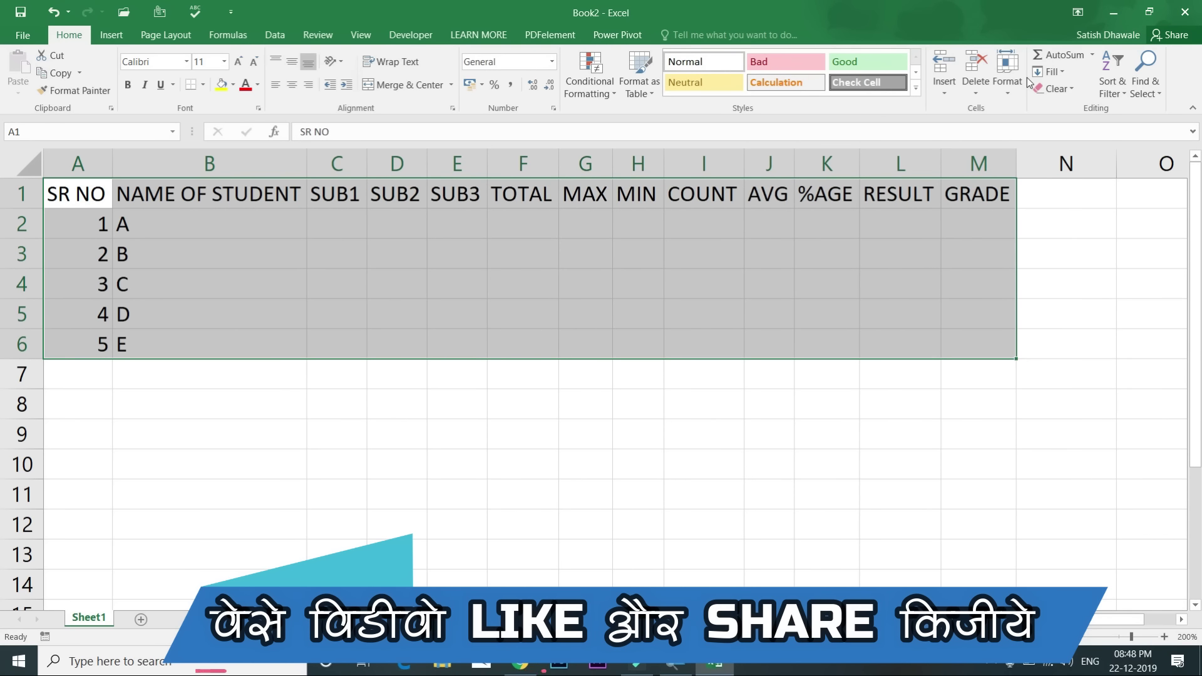
pyautogui.press('alt')
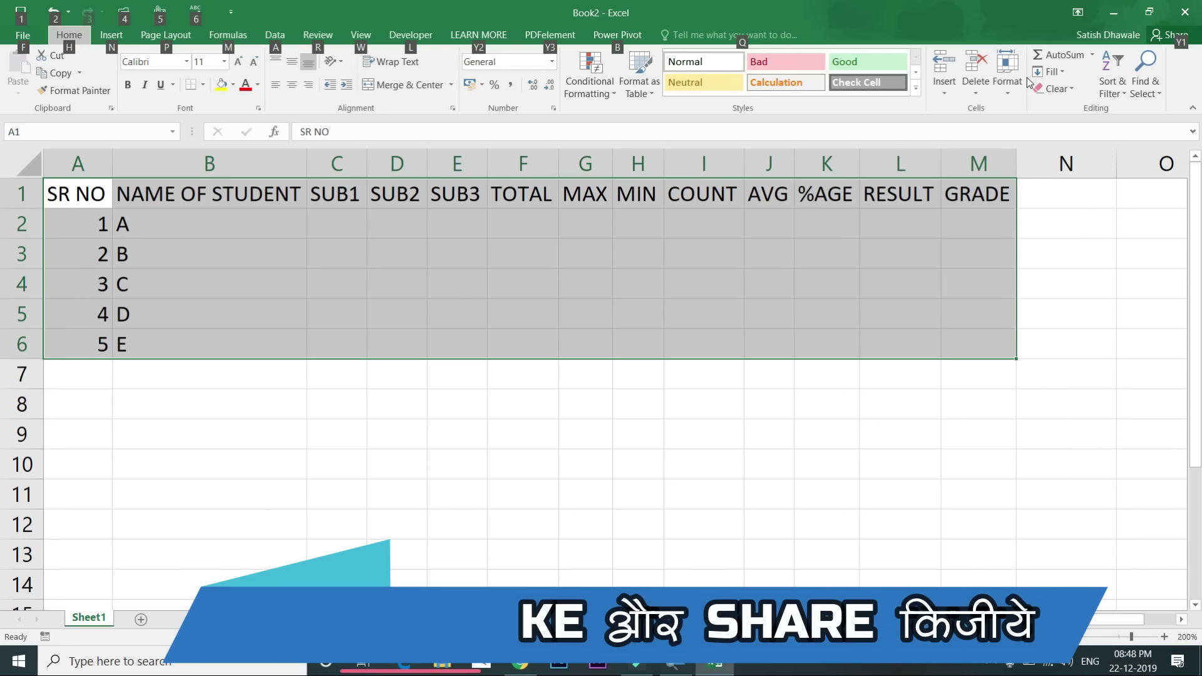
pyautogui.press('alt')
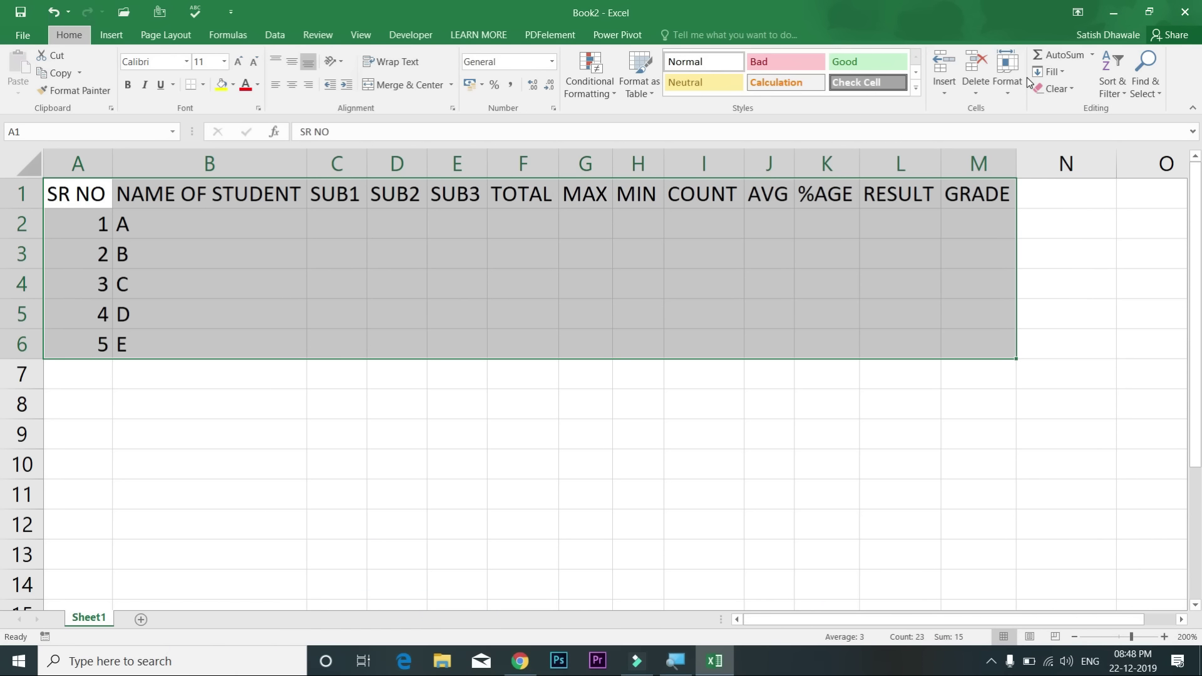
pyautogui.hotkey('alt', 'h')
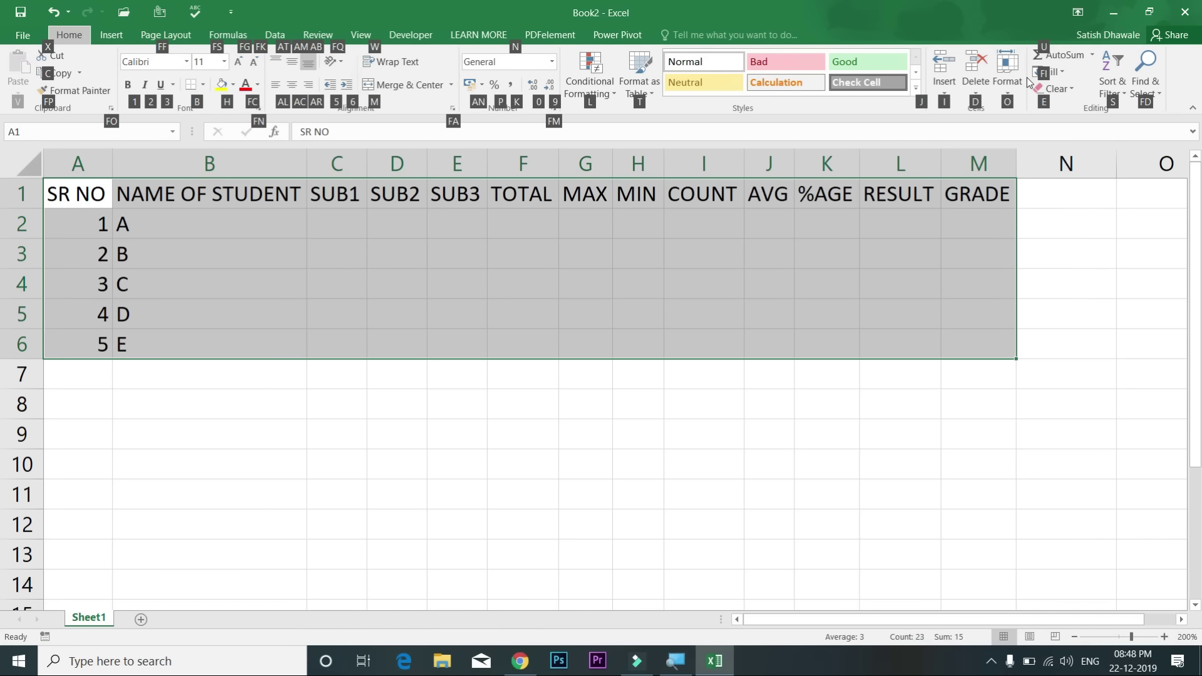
pyautogui.press('Escape')
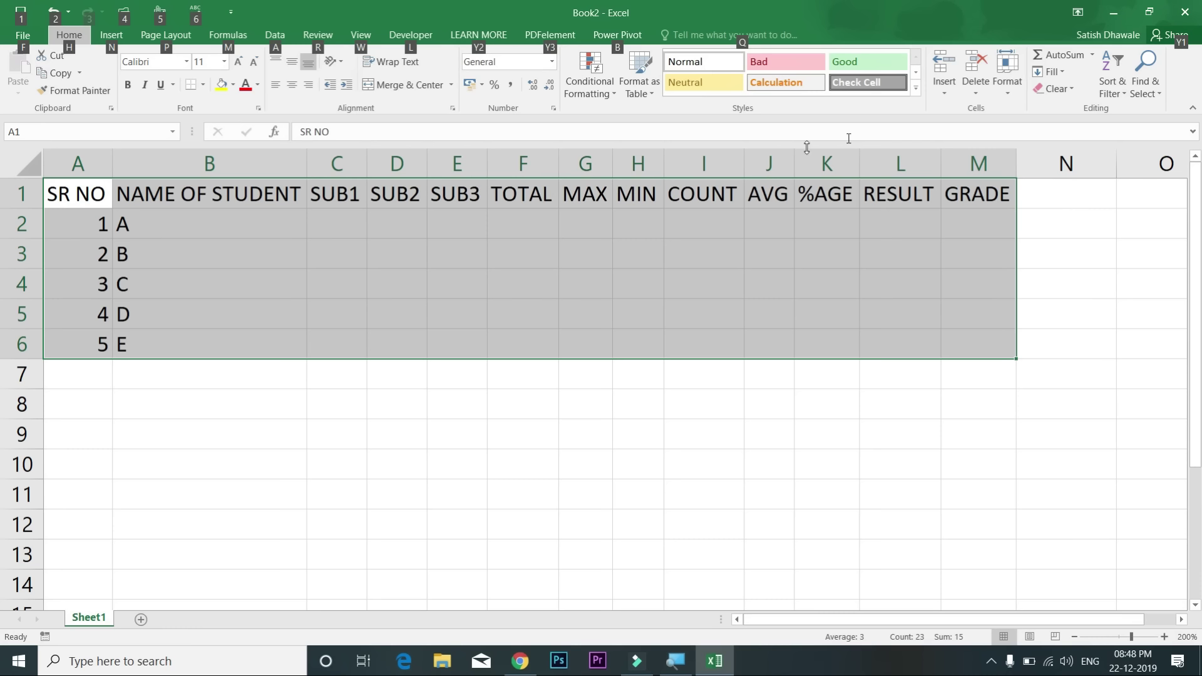
pyautogui.click(258, 216)
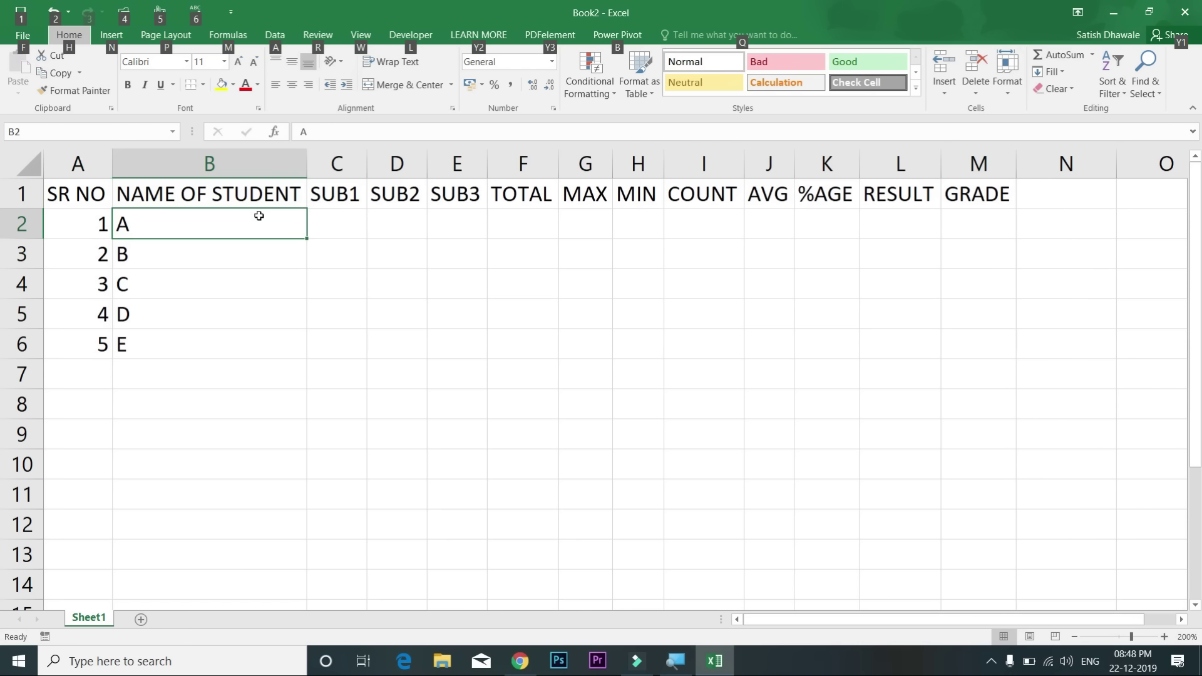
# Step: Select C2:E6 and enter SUB1 marks 45, 65, 32, 21, 65
pyautogui.click(345, 217)
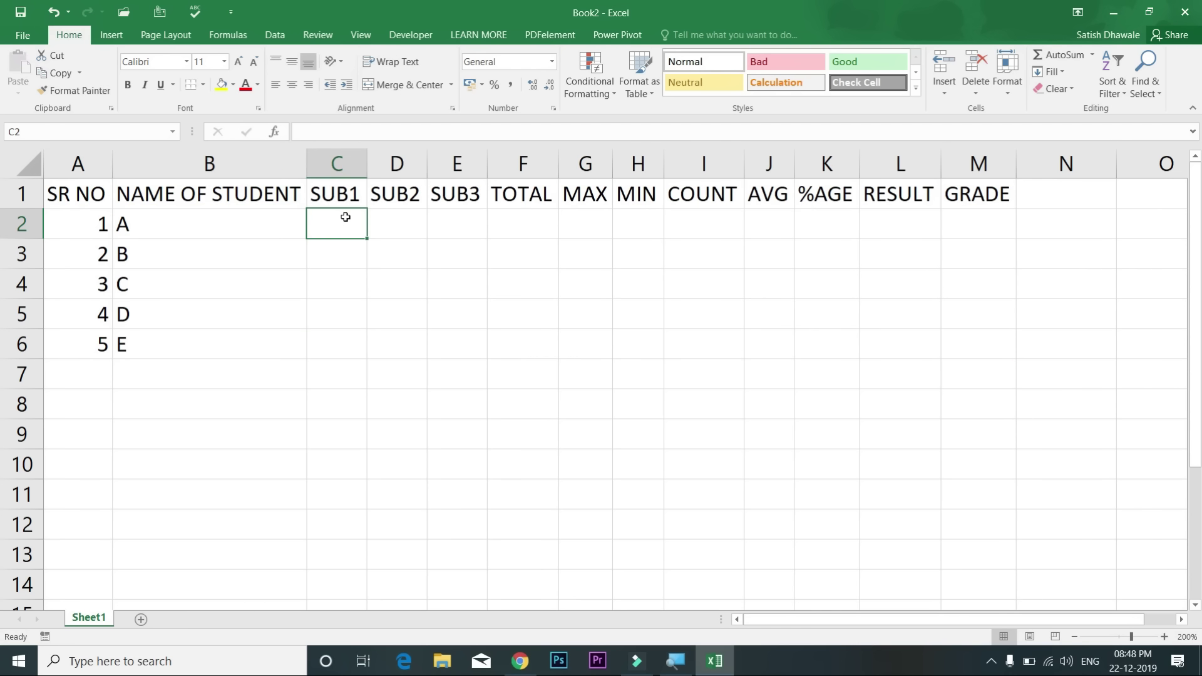
pyautogui.moveTo(375, 259); pyautogui.dragTo(480, 340)
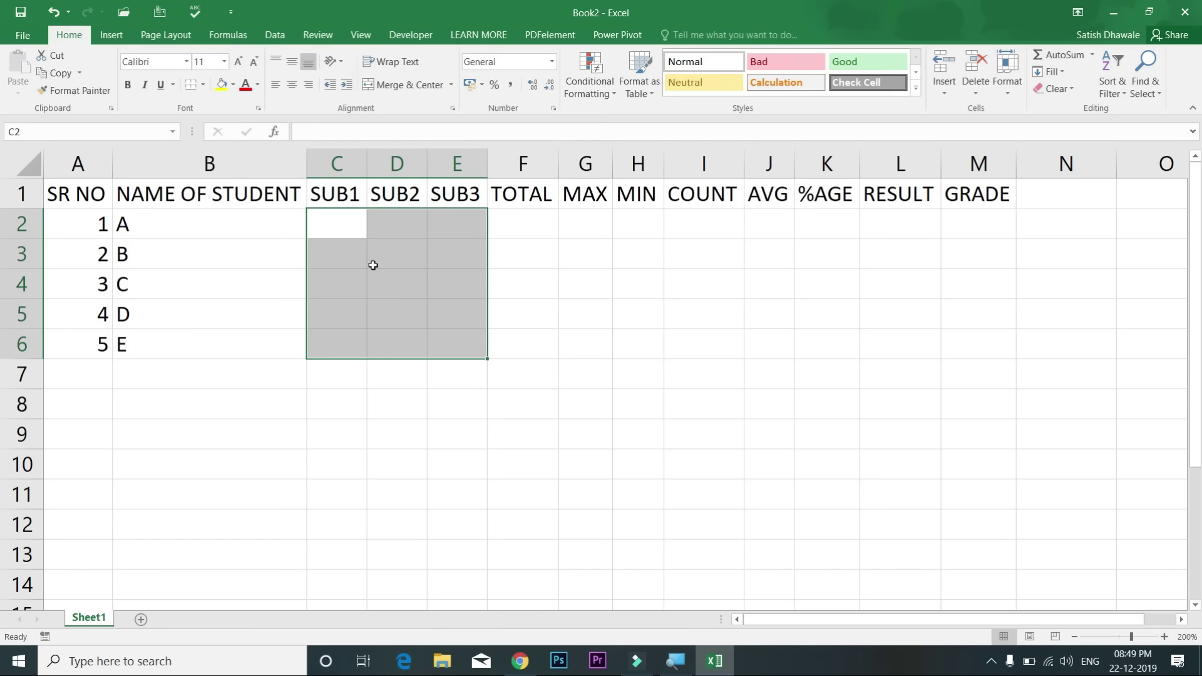
pyautogui.write('45')
pyautogui.press('Return')
pyautogui.write('65')
pyautogui.press('Return')
pyautogui.write('32')
pyautogui.press('Return')
pyautogui.write('21')
pyautogui.press('Return')
pyautogui.write('65')
pyautogui.press('Return')
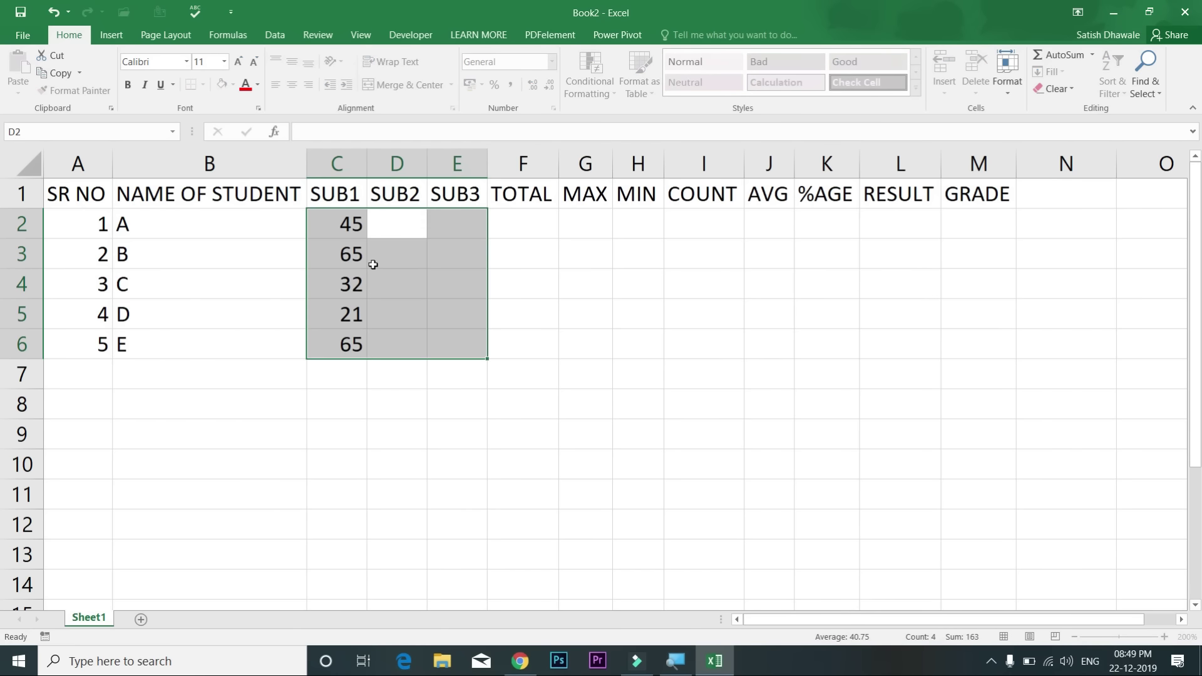
# Step: Enter SUB2 marks 32, 21, 32, 65, 32
pyautogui.write('32')
pyautogui.press('Return')
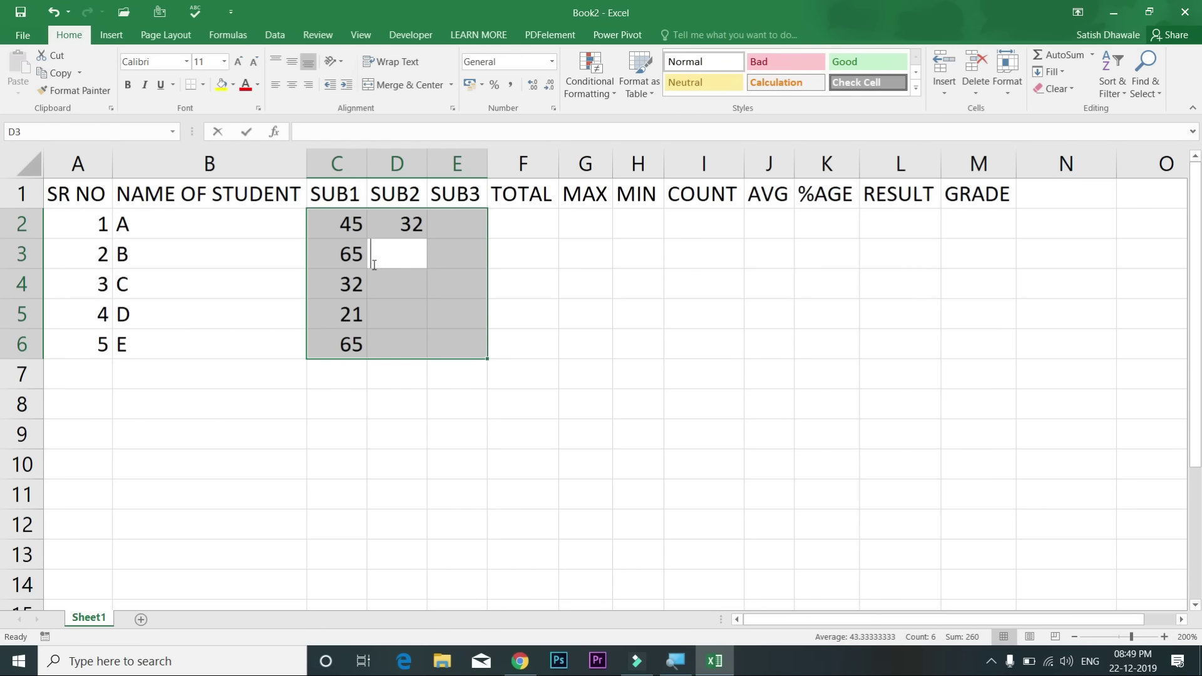
pyautogui.write('21')
pyautogui.press('Return')
pyautogui.write('32')
pyautogui.press('Return')
pyautogui.write('65')
pyautogui.press('Return')
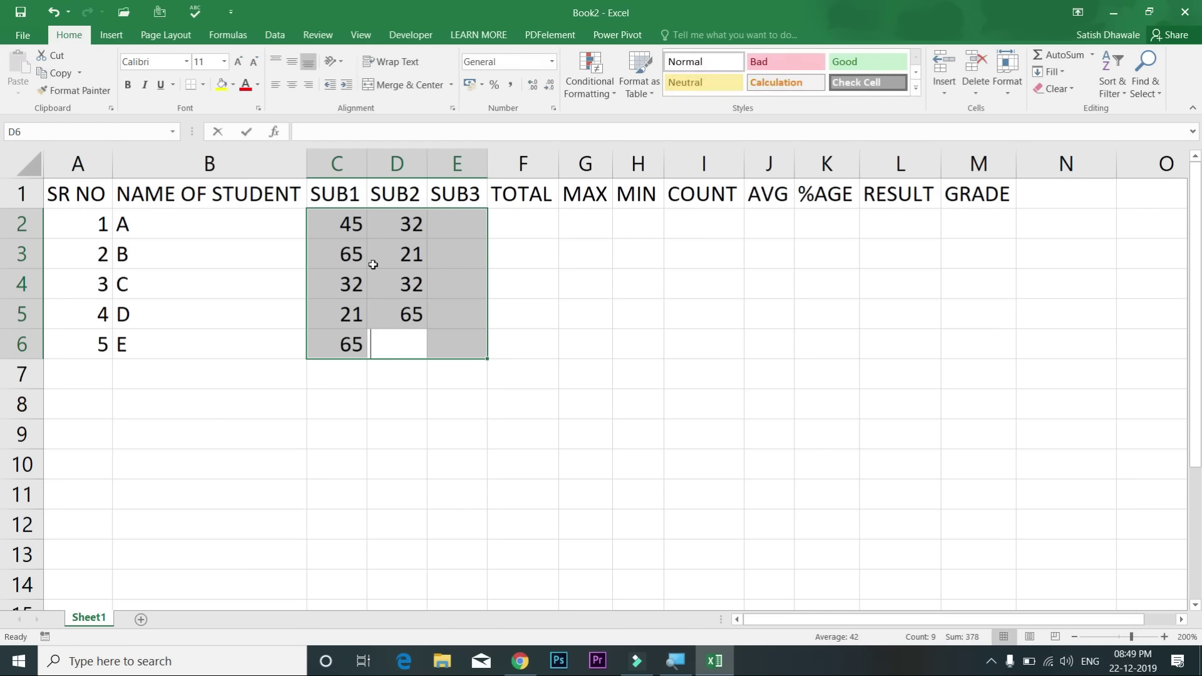
pyautogui.write('32')
pyautogui.press('Return')
# Step: Enter SUB3 marks 65, 32, 12, 65, 23 and check the entries
pyautogui.write('65')
pyautogui.press('Return')
pyautogui.write('32')
pyautogui.press('Return')
pyautogui.write('12')
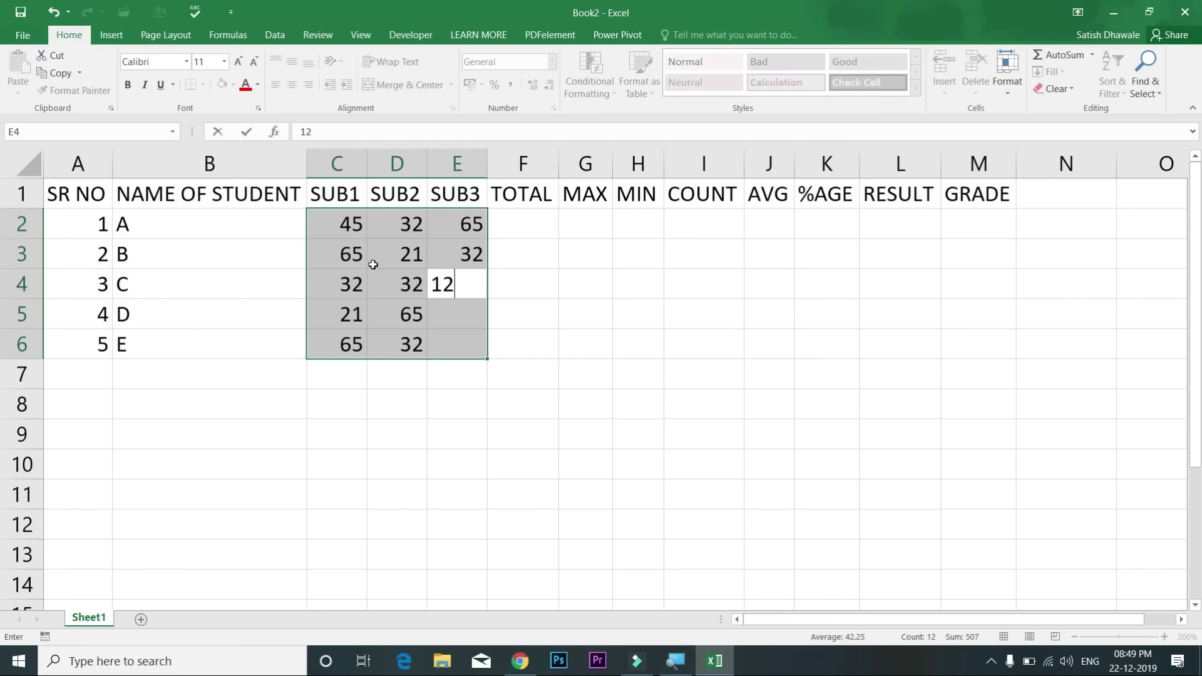
pyautogui.press('Return')
pyautogui.write('65')
pyautogui.press('Return')
pyautogui.write('23')
pyautogui.press('Return')
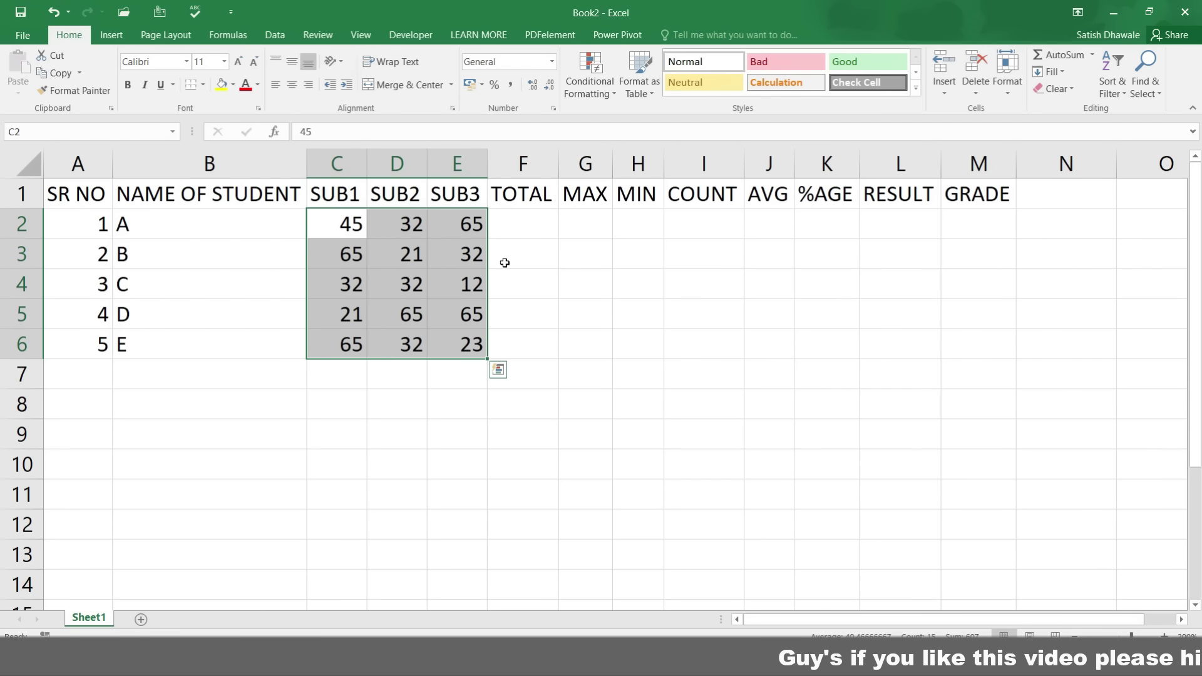
pyautogui.press('Return')
pyautogui.press('Return')
pyautogui.press('Return')
pyautogui.press('Return')
pyautogui.press('Return')
pyautogui.press('Return')
pyautogui.press('Return')
pyautogui.press('Return')
pyautogui.press('Return')
pyautogui.press('Return')
pyautogui.press('Return')
pyautogui.press('Return')
pyautogui.press('Return')
pyautogui.press('Return')
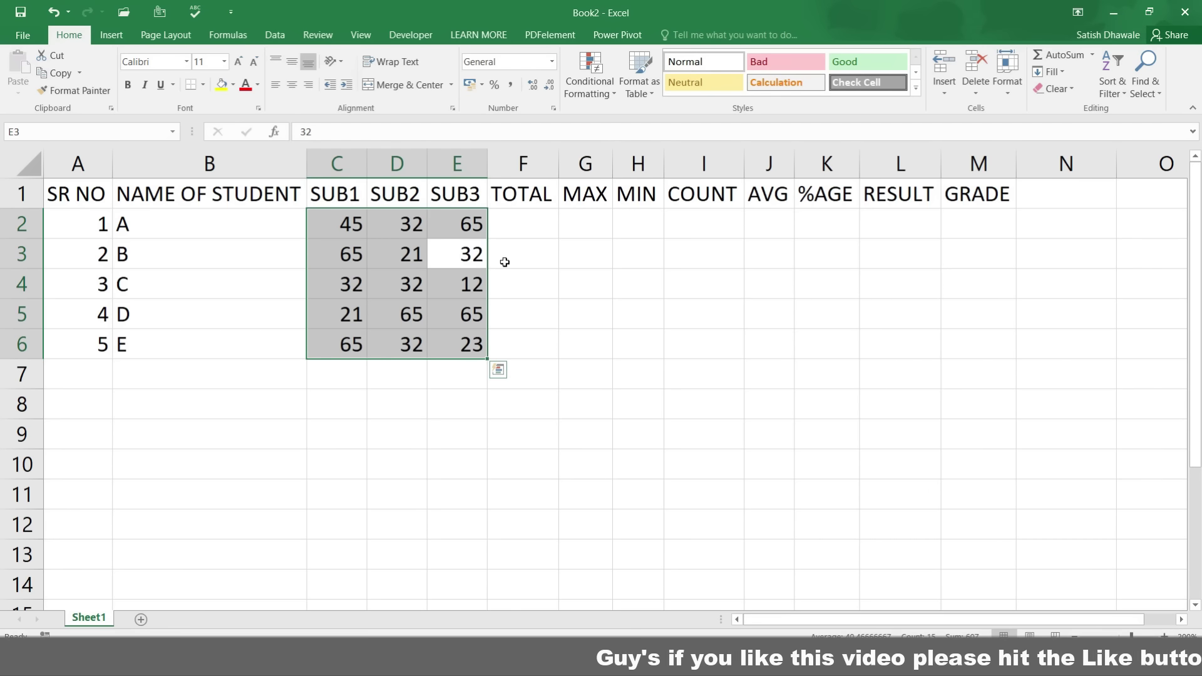
pyautogui.press('Return')
pyautogui.press('Return')
pyautogui.press('Return')
pyautogui.press('Return')
pyautogui.press('Return')
pyautogui.press('Return')
pyautogui.press('Return')
pyautogui.press('Return')
pyautogui.press('Return')
pyautogui.press('Return')
pyautogui.press('Return')
pyautogui.press('Return')
pyautogui.press('Return')
pyautogui.press('Return')
pyautogui.press('Return')
pyautogui.press('Return')
pyautogui.press('Return')
pyautogui.press('Return')
pyautogui.press('Return')
pyautogui.press('Return')
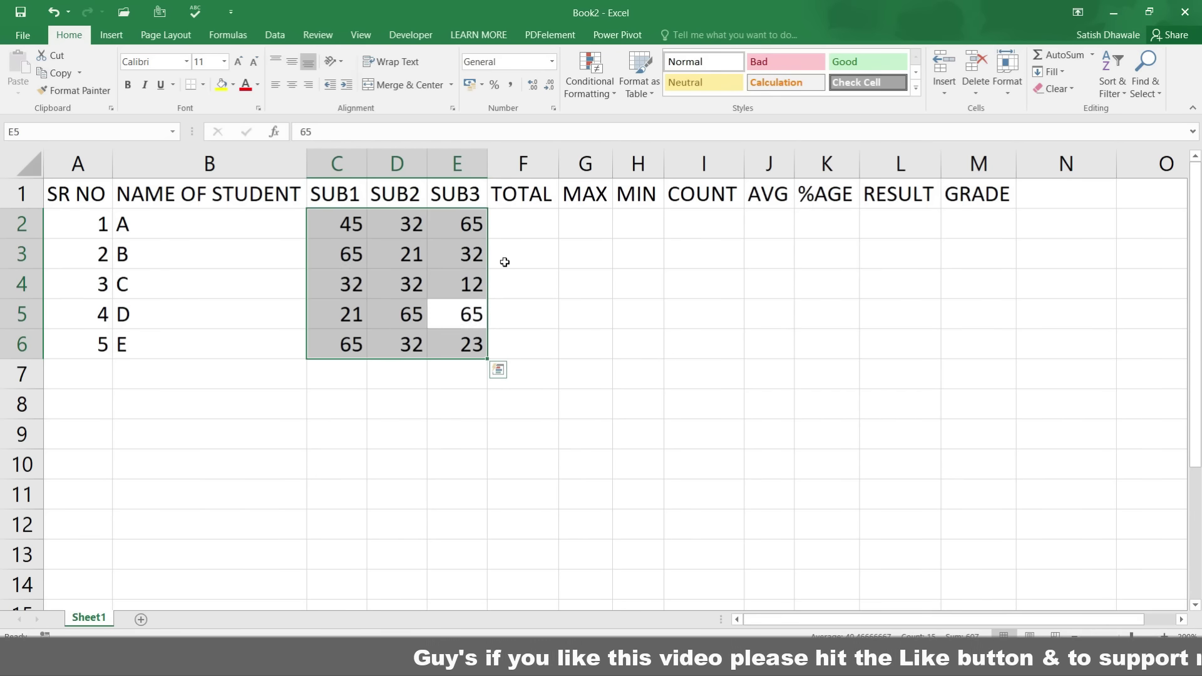
pyautogui.press('Return')
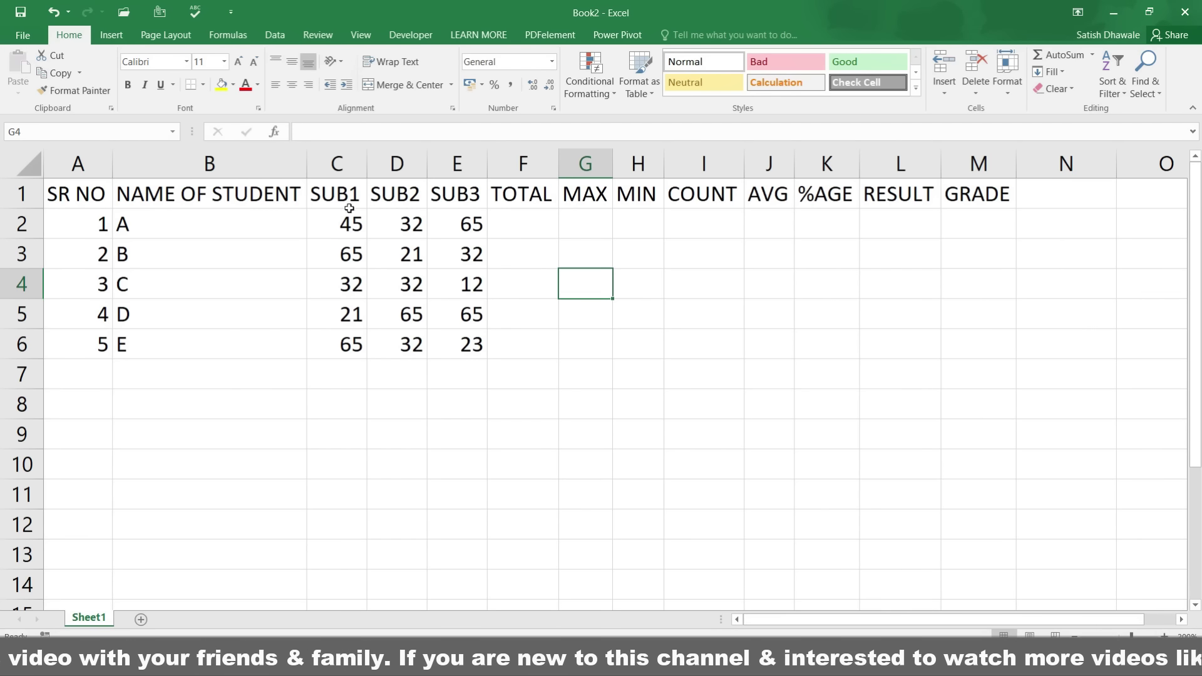
# Step: Select each student's marks row C2:E2 through C5:E5, then reselect C2:E2 from F2
pyautogui.moveTo(335, 224); pyautogui.dragTo(461, 223)
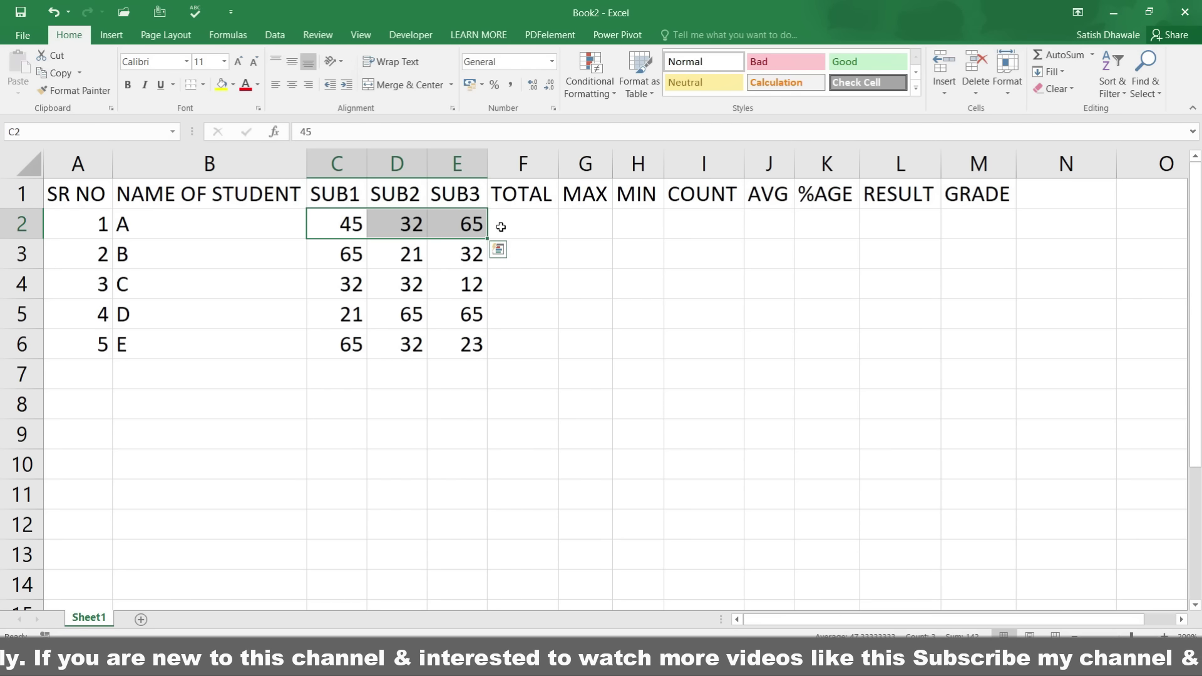
pyautogui.moveTo(341, 259); pyautogui.dragTo(466, 254)
pyautogui.moveTo(356, 286); pyautogui.dragTo(471, 283)
pyautogui.moveTo(326, 321); pyautogui.dragTo(462, 318)
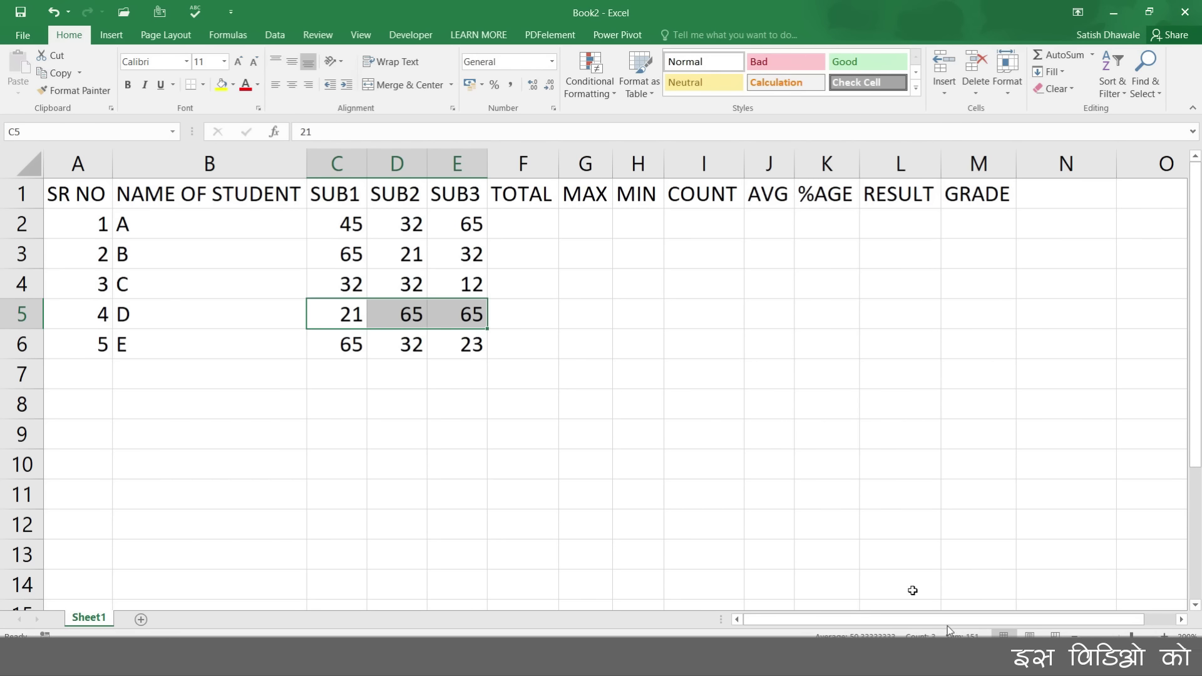
pyautogui.click(528, 229)
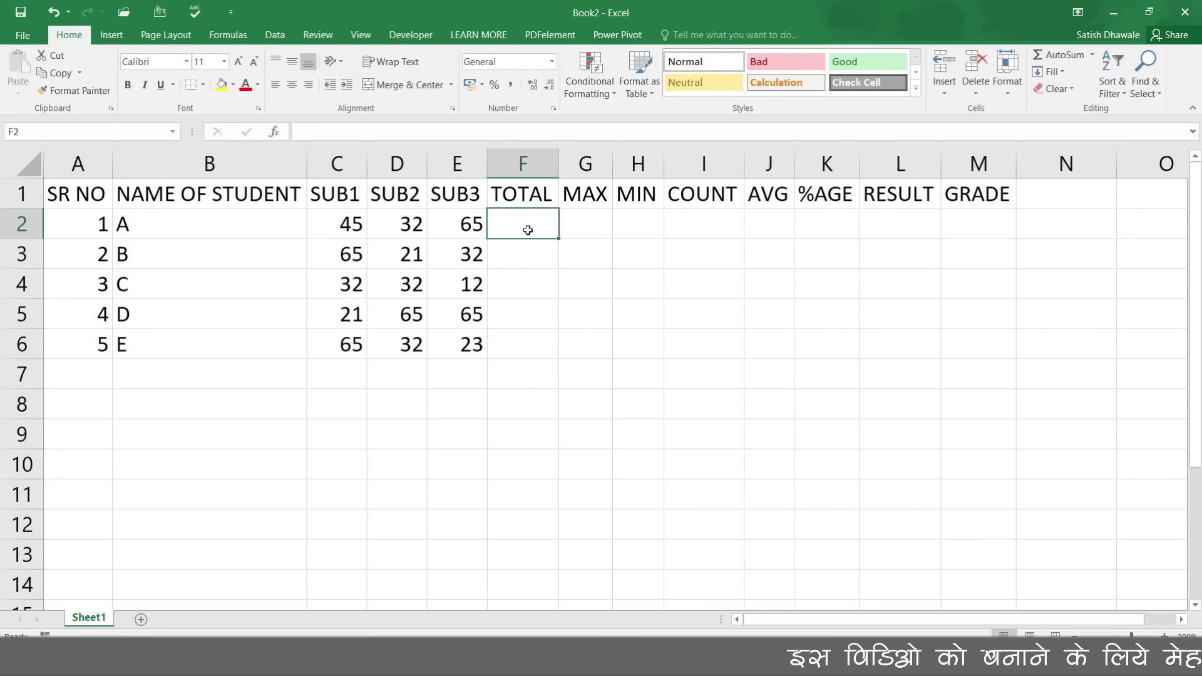
pyautogui.moveTo(335, 224); pyautogui.dragTo(476, 225)
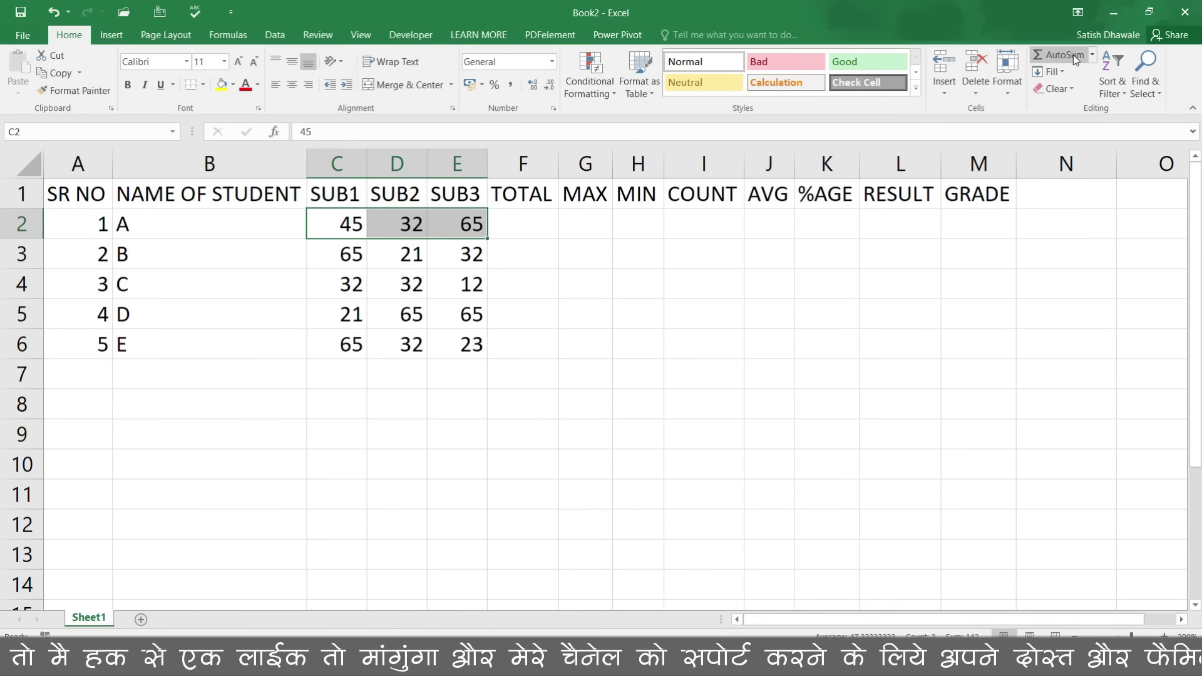
# Step: AutoSum student A's marks into F2 as =SUM(C2:E2), giving 142, and inspect the formula
pyautogui.click(1064, 55)
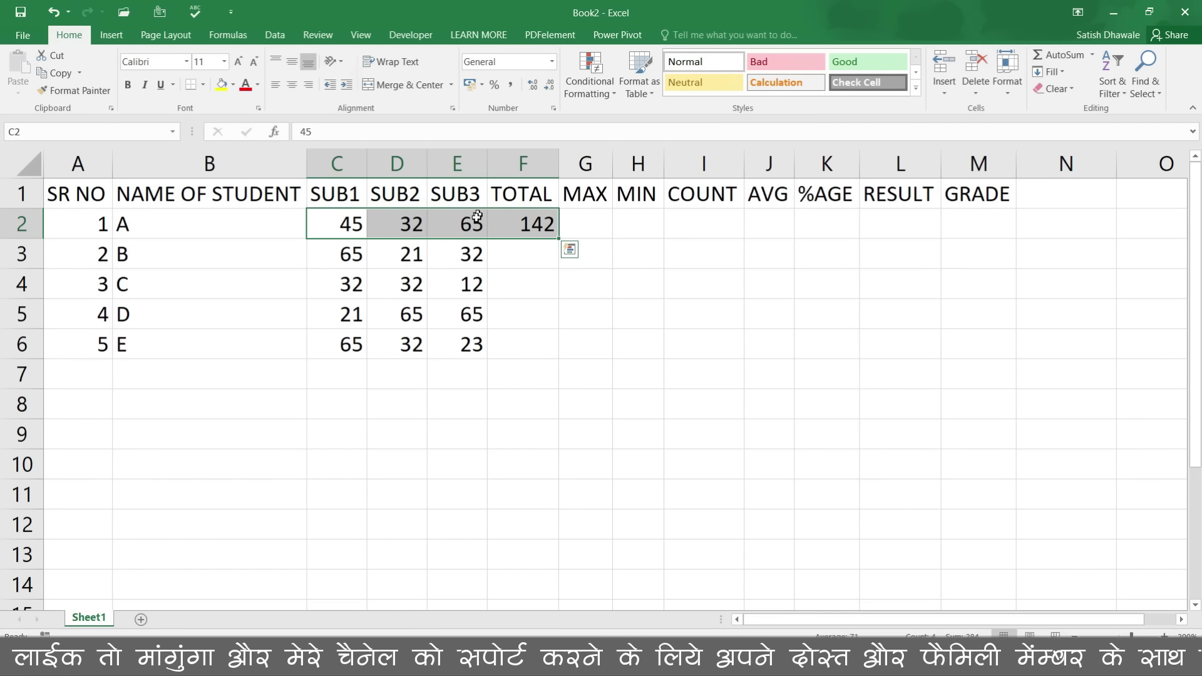
pyautogui.click(516, 220)
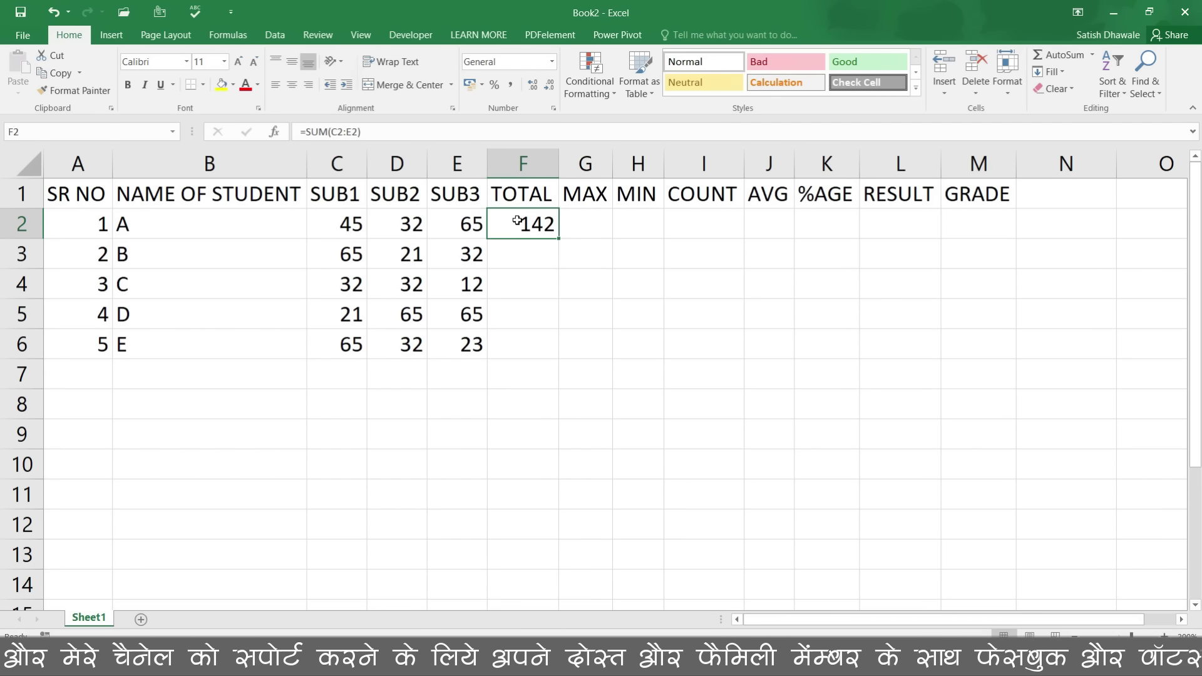
pyautogui.doubleClick(516, 220)
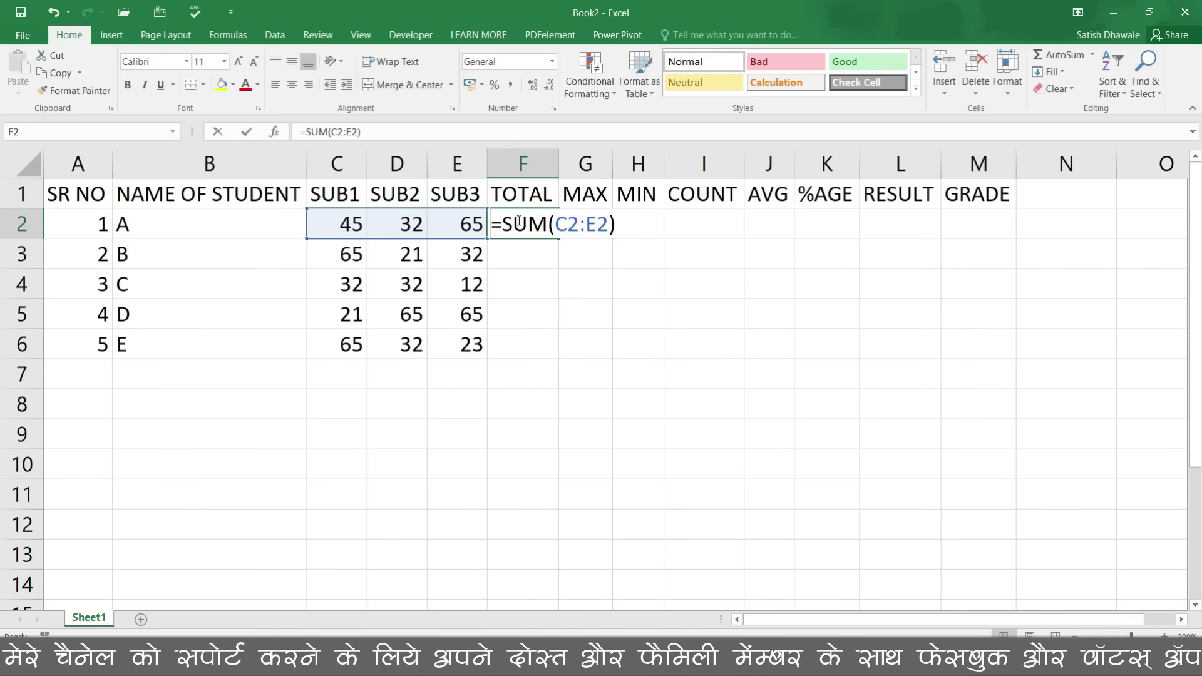
pyautogui.click(624, 224)
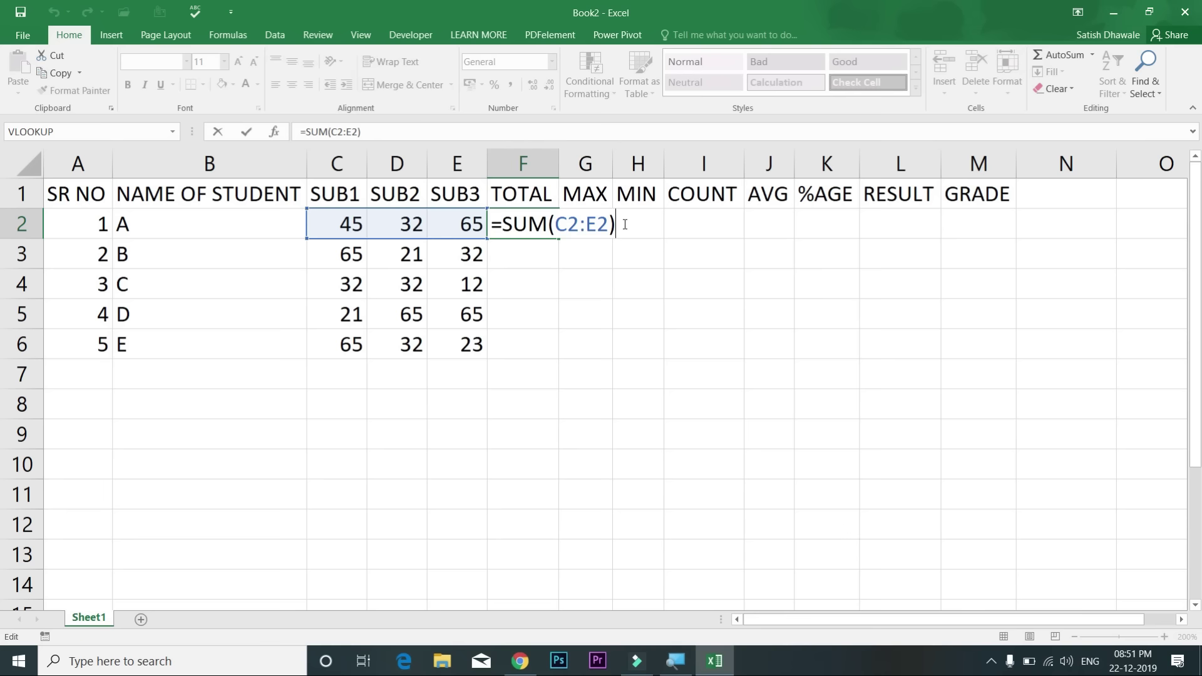
pyautogui.press('Return')
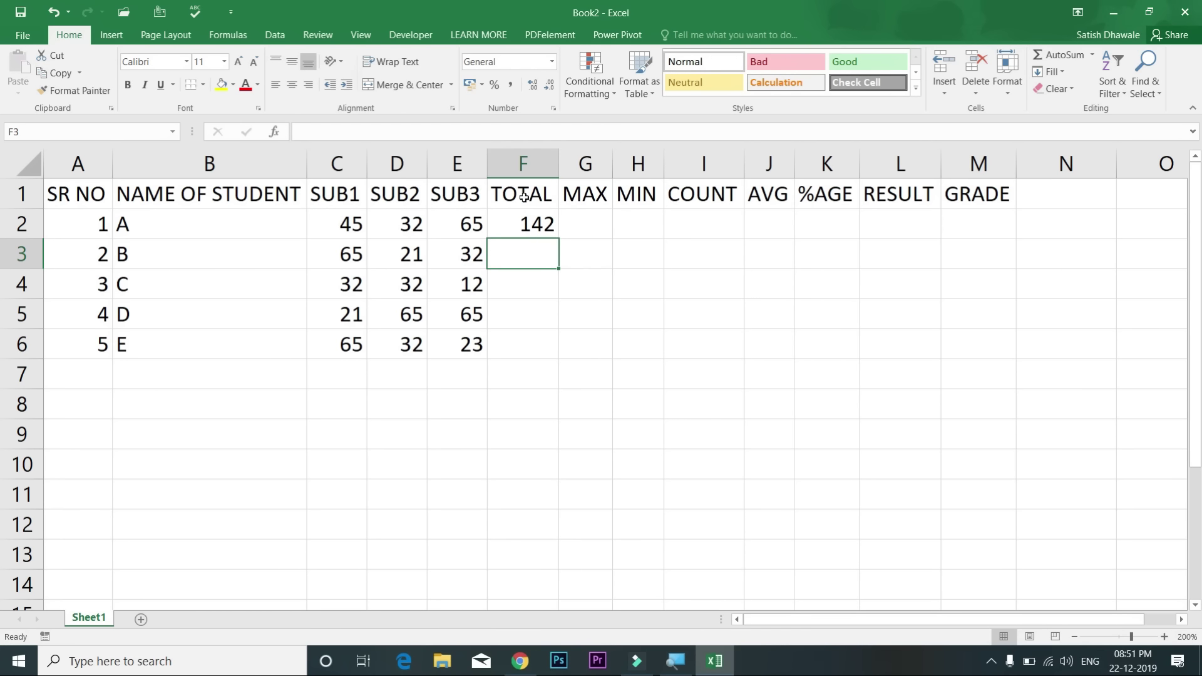
# Step: Replace F2's total with the formula =C2+D2+E2
pyautogui.click(540, 227)
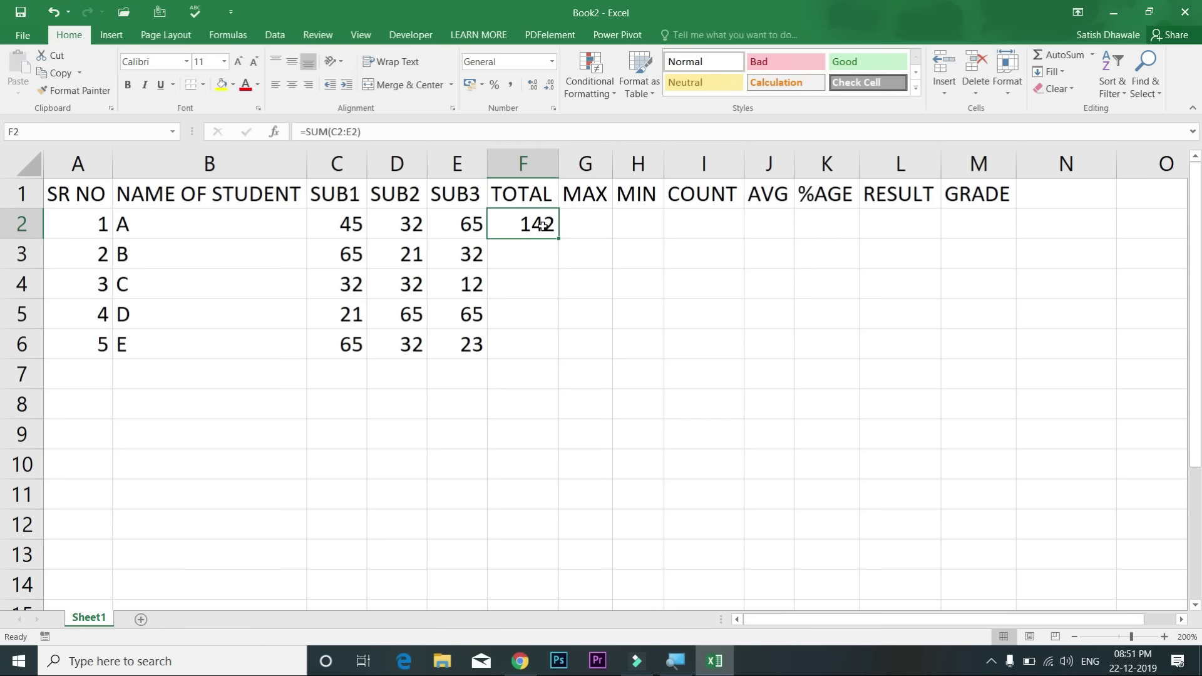
pyautogui.press('Delete')
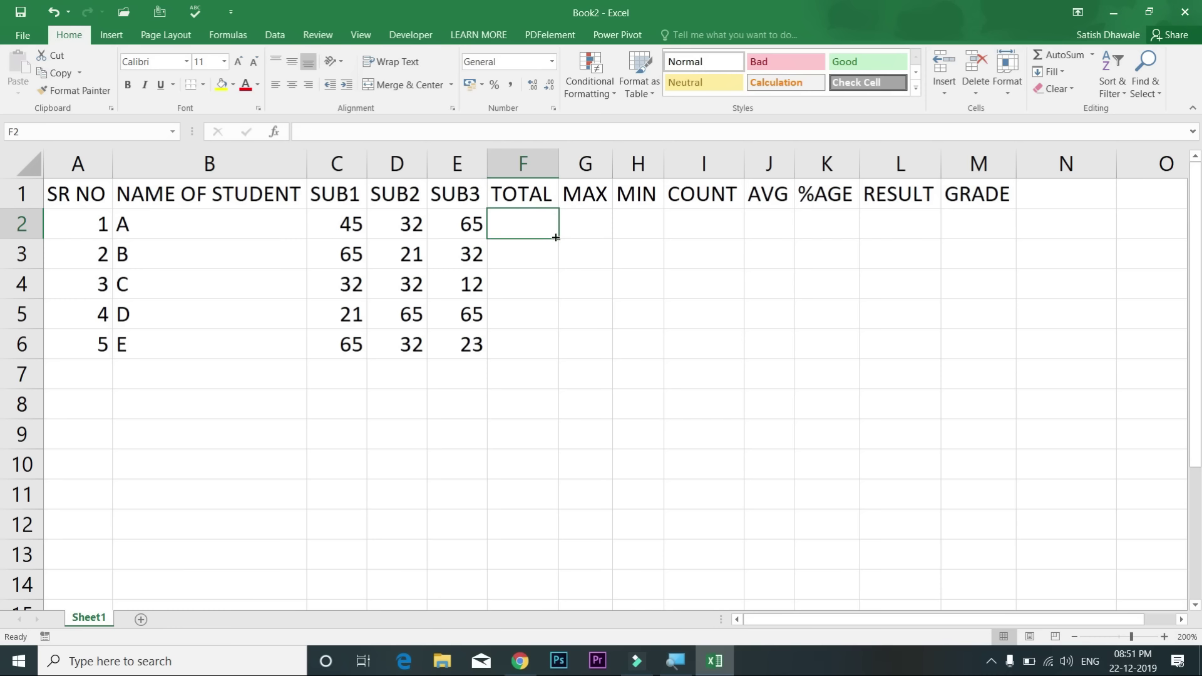
pyautogui.write('=')
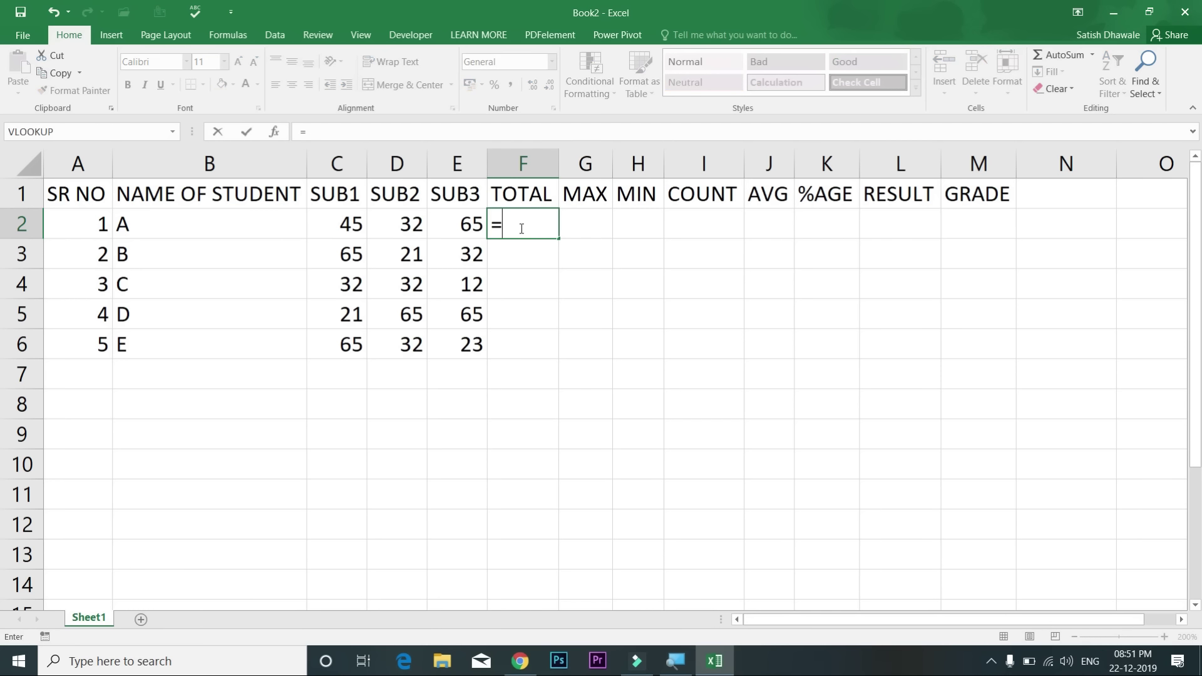
pyautogui.click(348, 226)
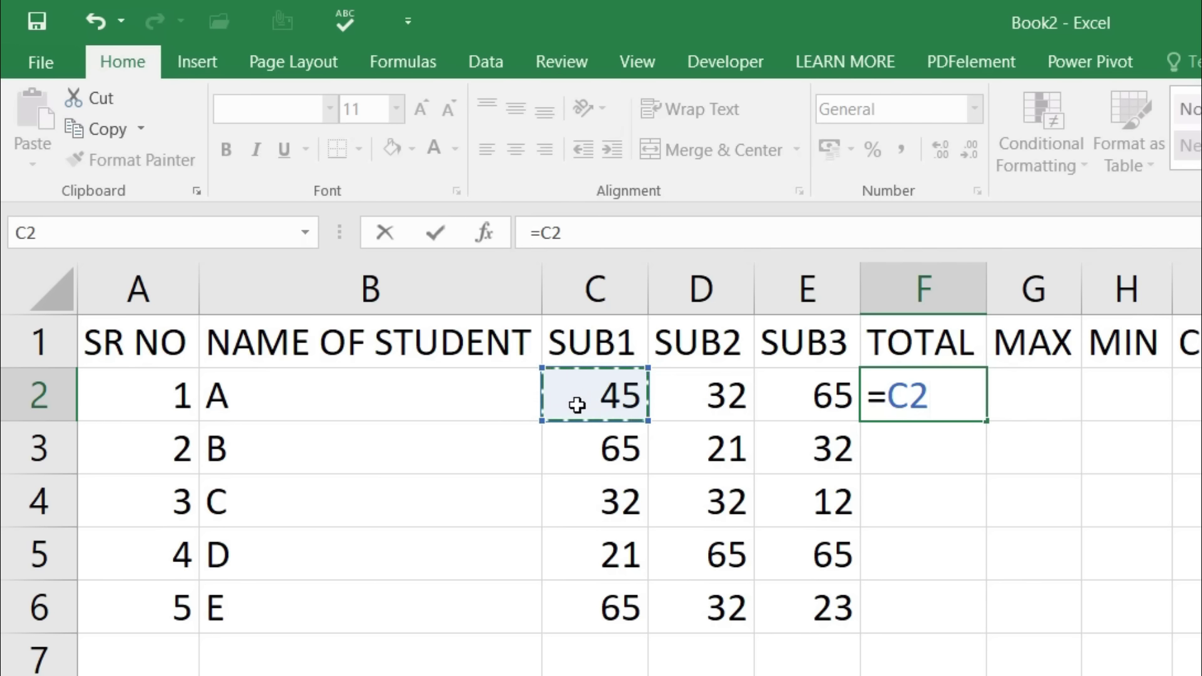
pyautogui.write('+')
pyautogui.click(698, 397)
pyautogui.write('+')
pyautogui.click(807, 401)
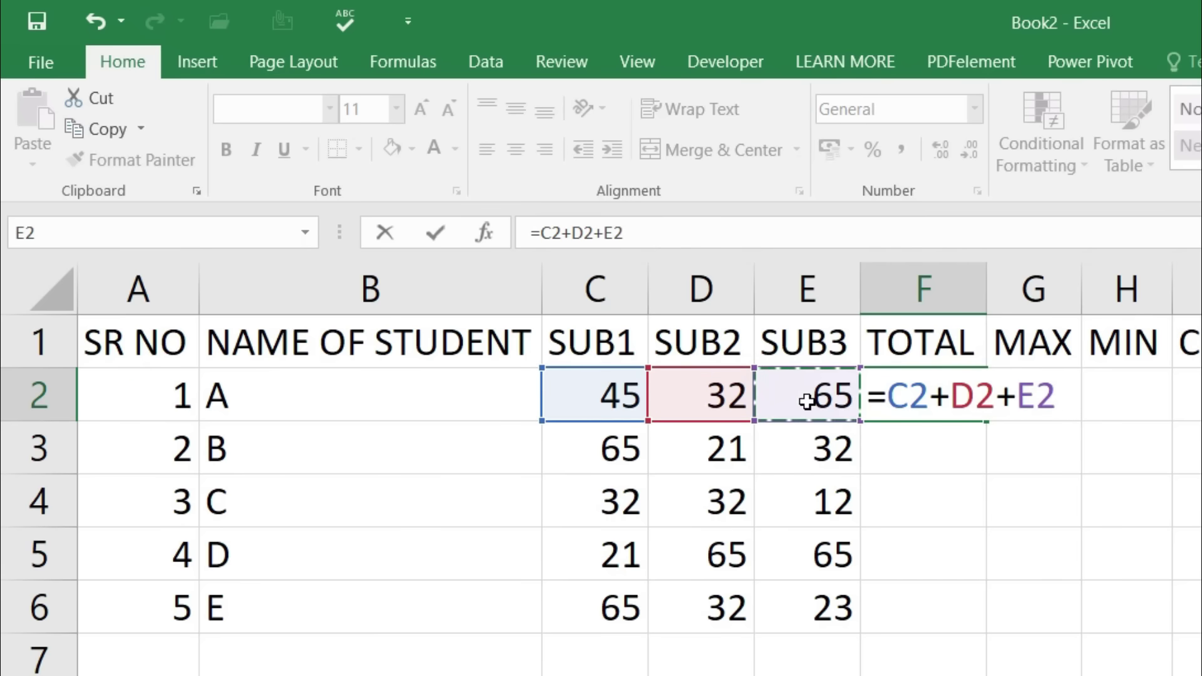
pyautogui.press('Return')
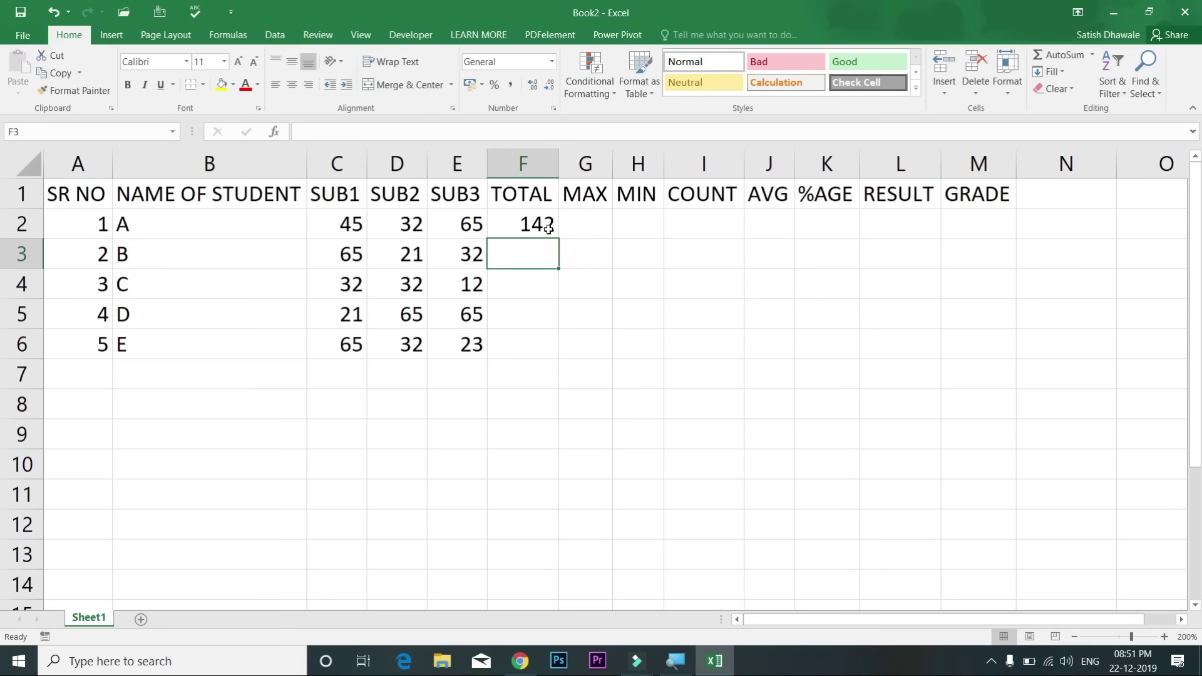
# Step: Fill the total formula down to F6, inspect it, then delete totals F2:F6
pyautogui.click(964, 401)
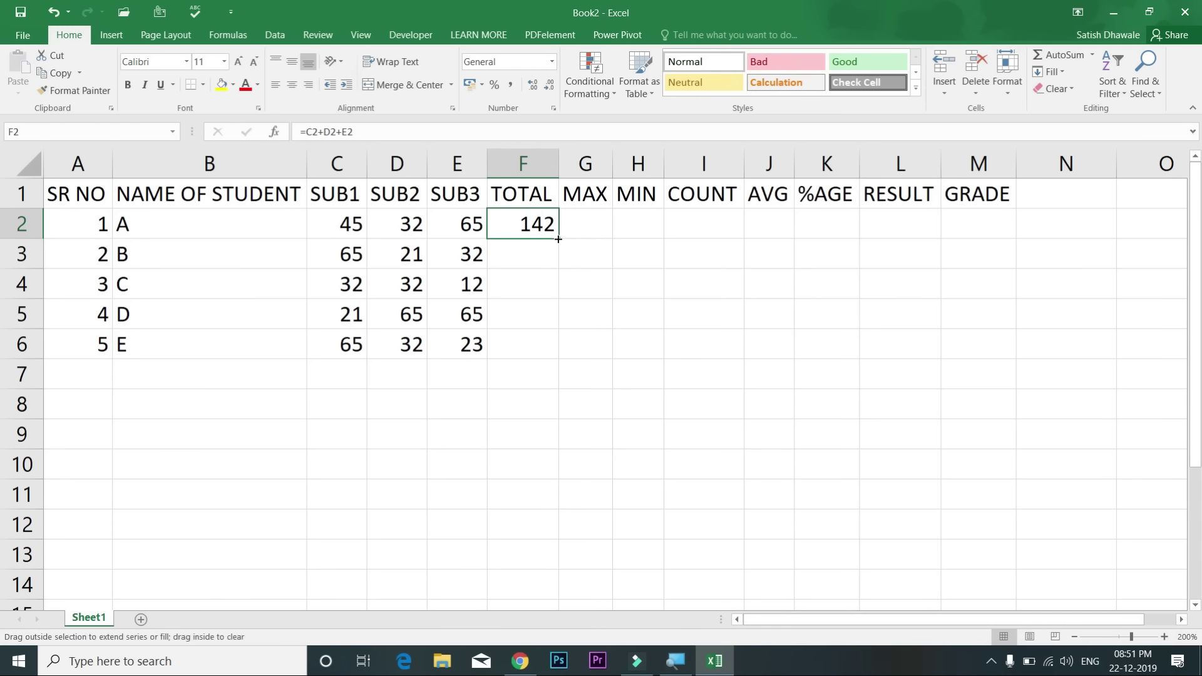
pyautogui.doubleClick(557, 239)
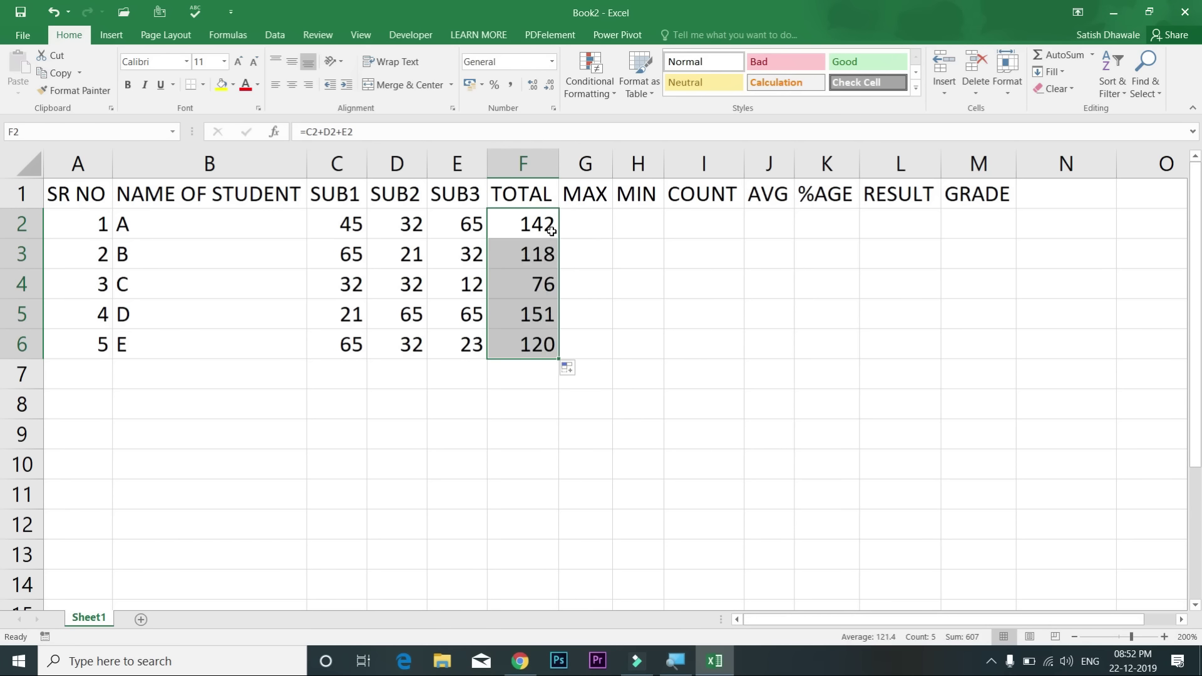
pyautogui.doubleClick(551, 231)
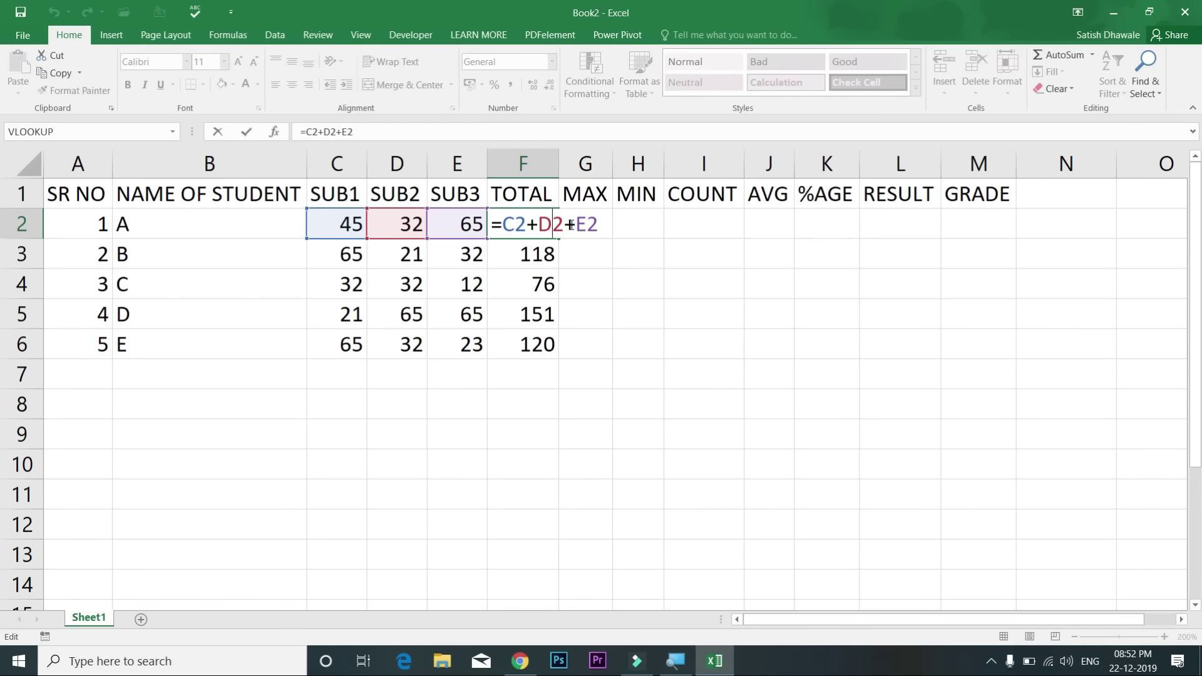
pyautogui.press('Escape')
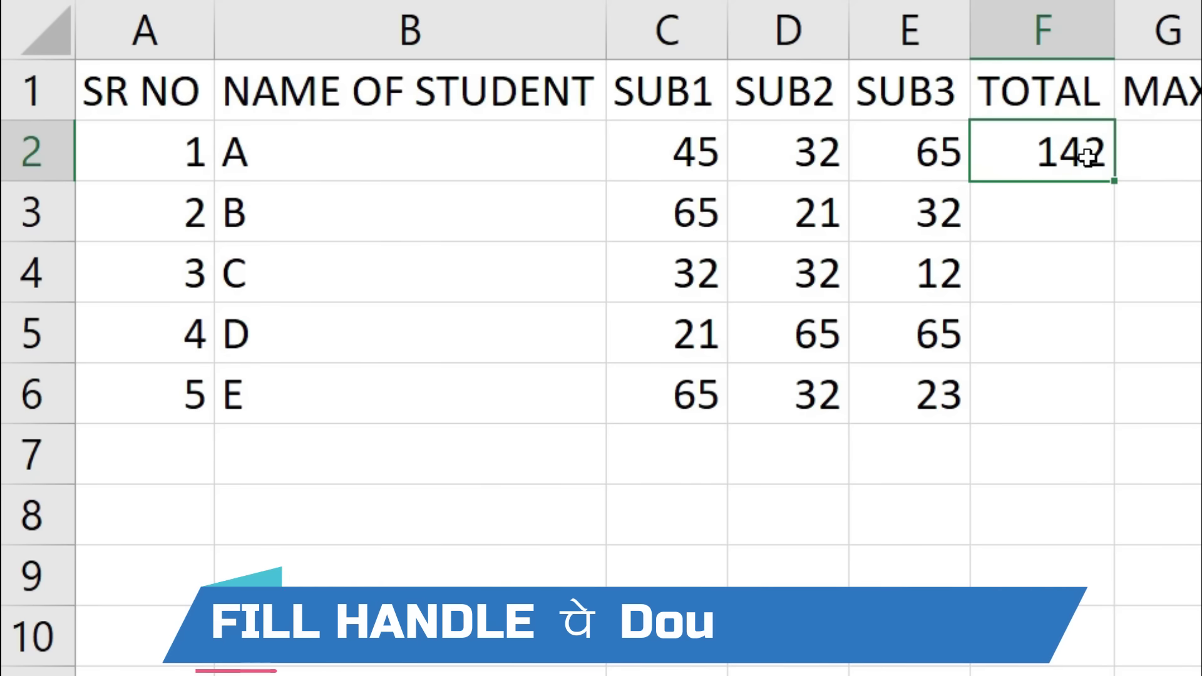
pyautogui.doubleClick(1110, 185)
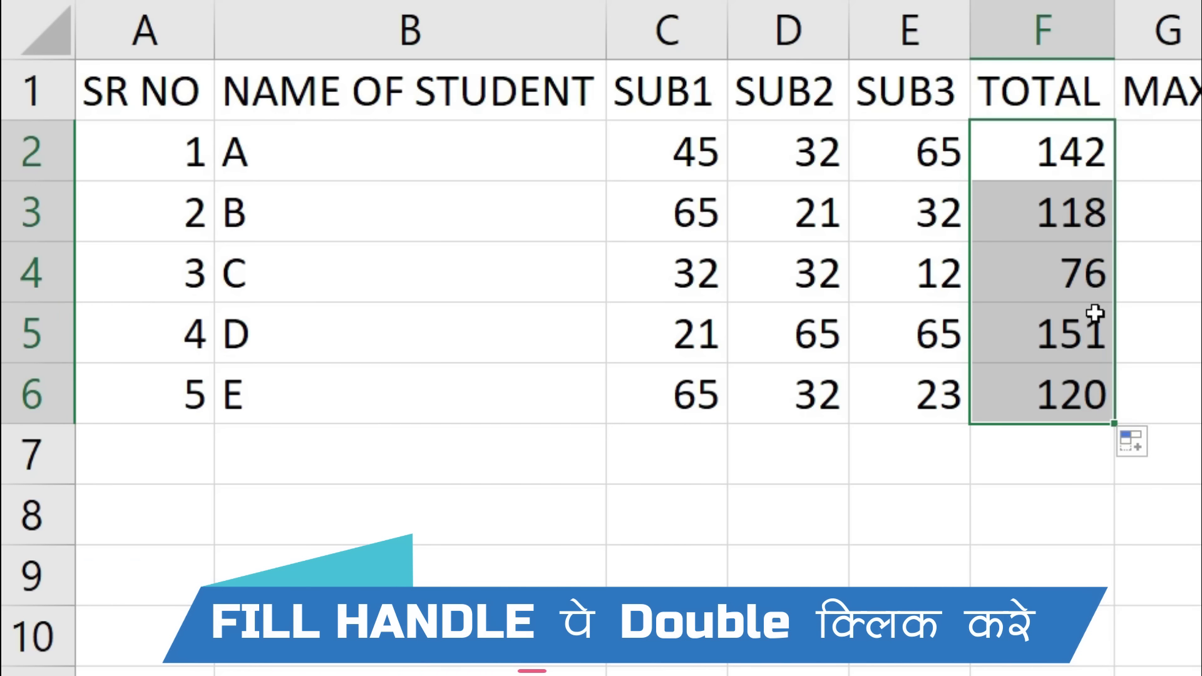
pyautogui.click(1087, 194)
pyautogui.click(1081, 168)
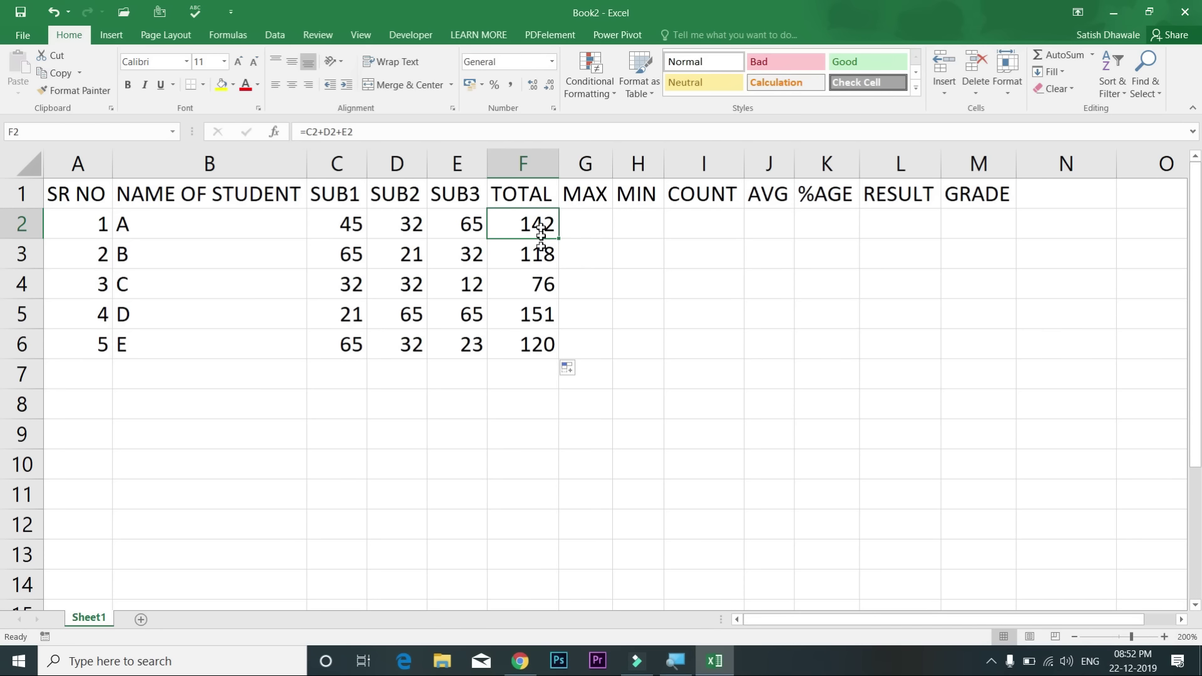
pyautogui.moveTo(1081, 182); pyautogui.dragTo(1088, 386)
pyautogui.moveTo(545, 340); pyautogui.dragTo(545, 348)
pyautogui.press('Delete')
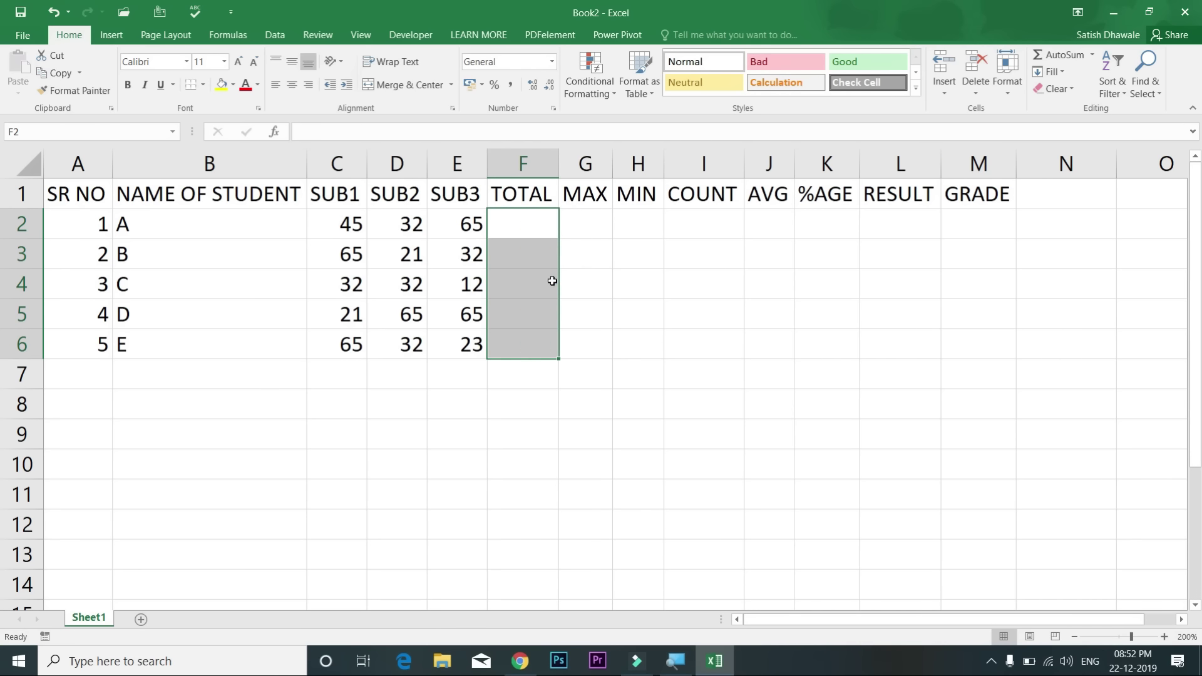
# Step: Insert =SUM(C2:E2) with Alt+= in F2 to bring back student A's total of 142
pyautogui.click(524, 226)
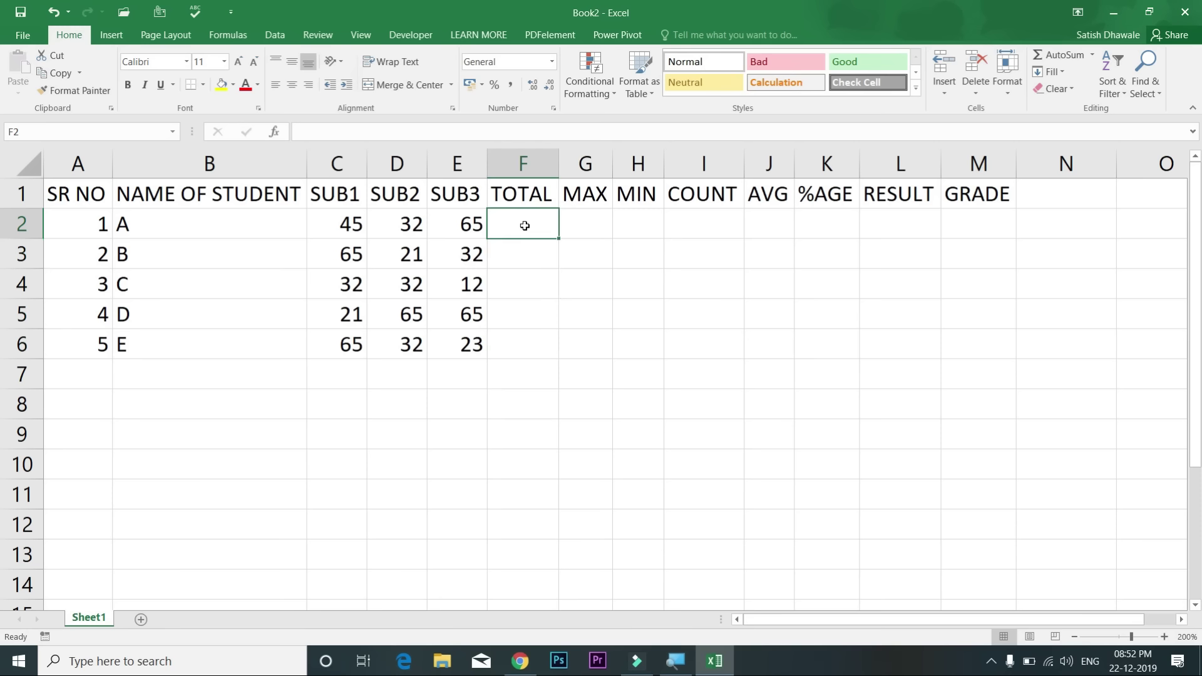
pyautogui.click(1066, 55)
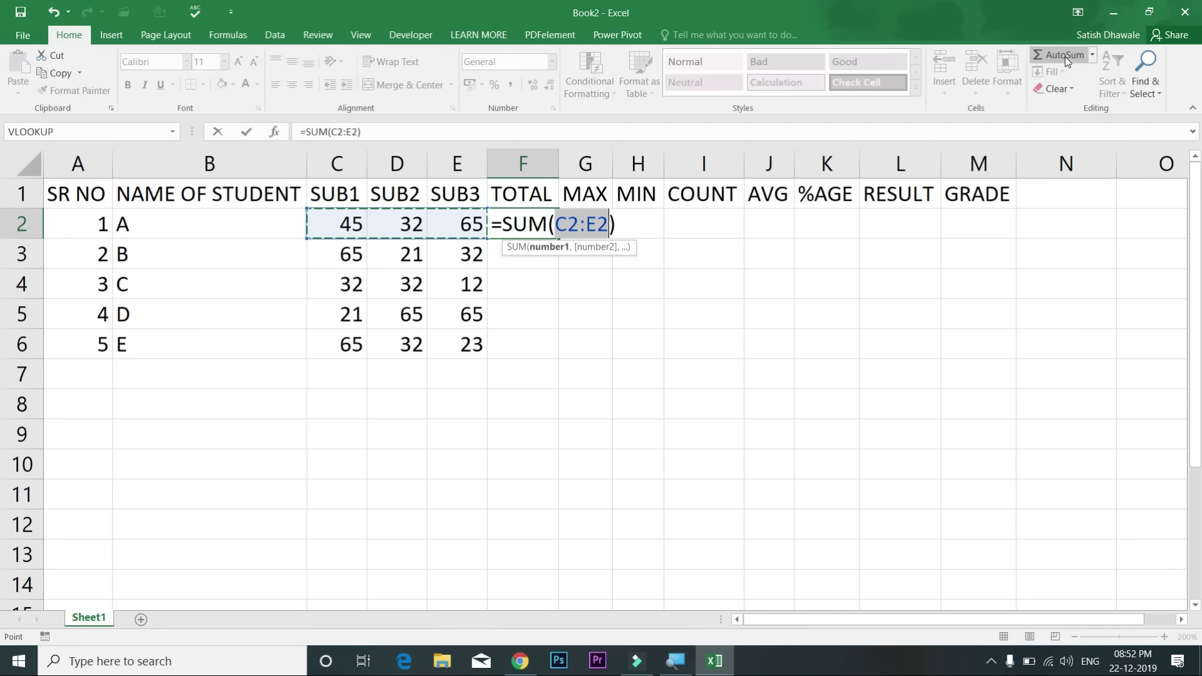
pyautogui.press('Escape')
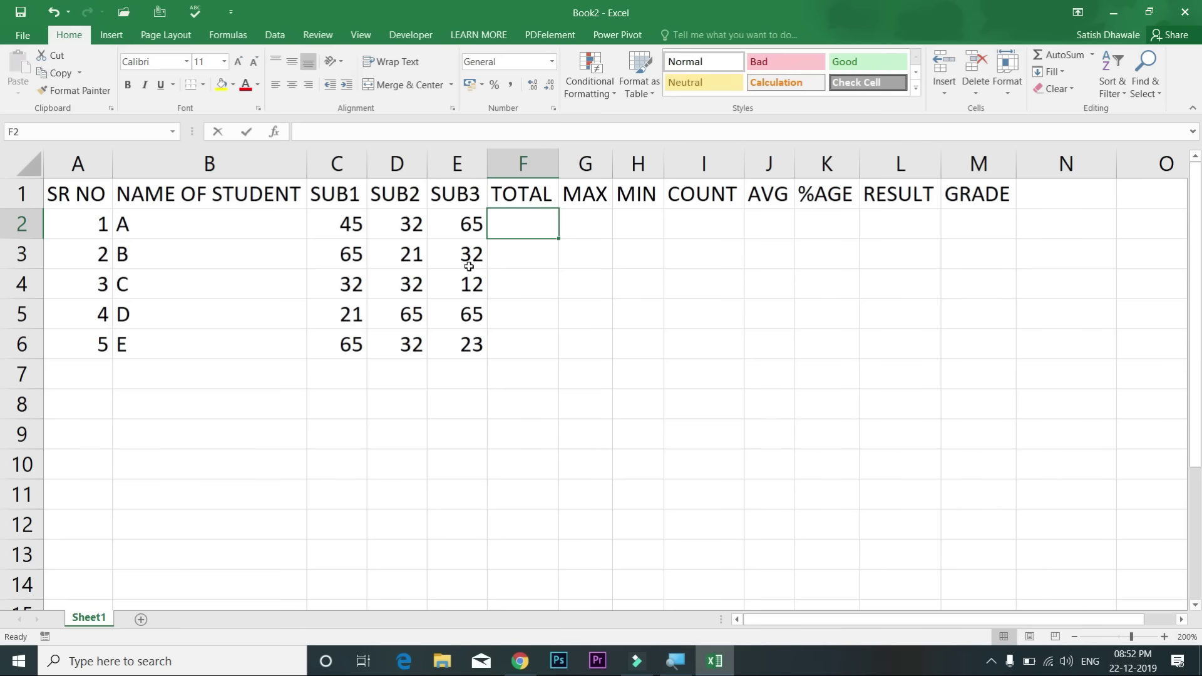
pyautogui.hotkey('alt', '=')
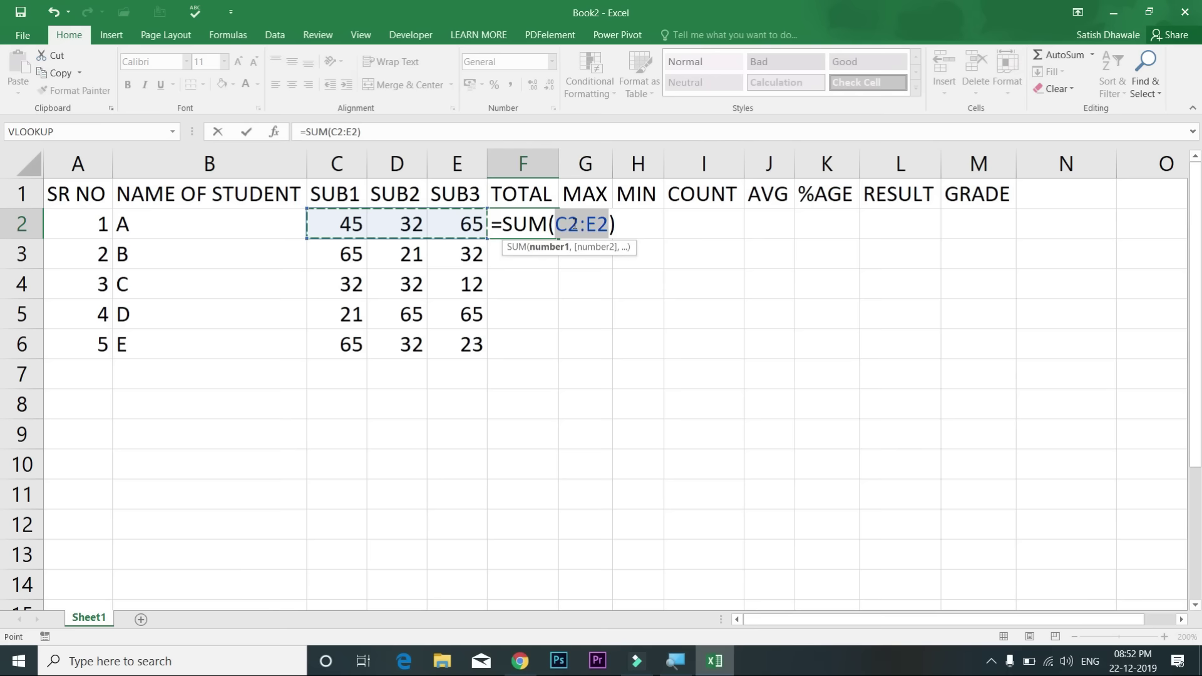
pyautogui.press('Return')
pyautogui.click(542, 224)
# Step: Clear F2 and type =SUM( over C2:E2 to total student A's three marks
pyautogui.press('Delete')
pyautogui.write('=')
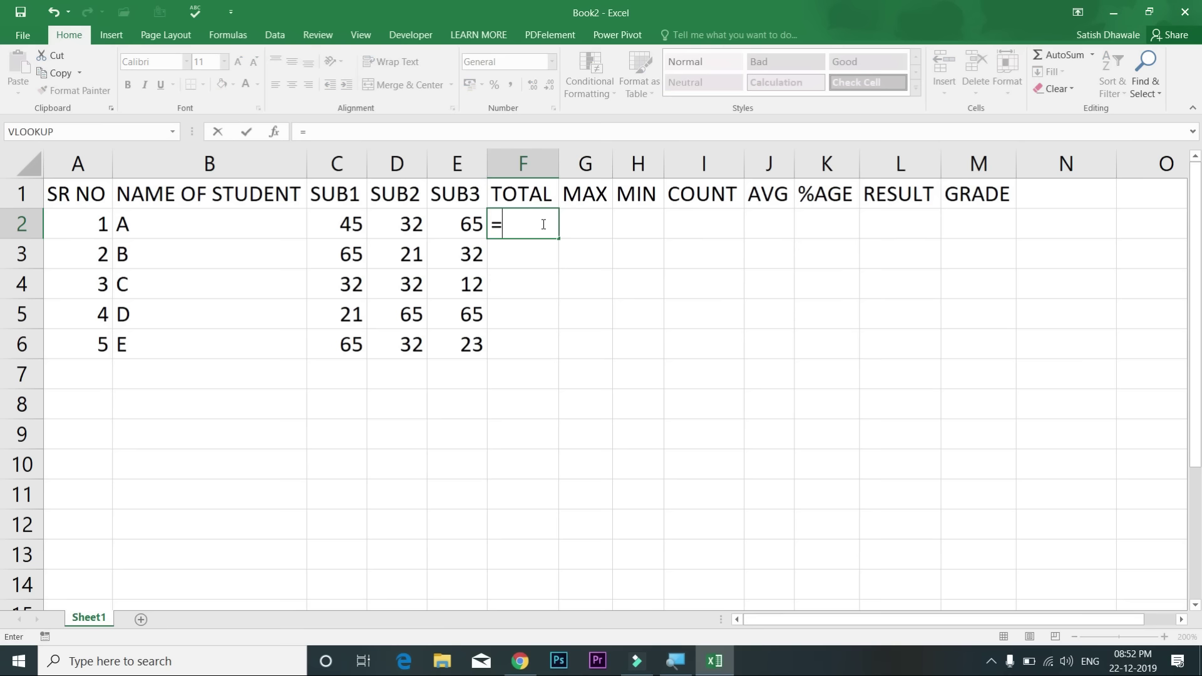
pyautogui.write('SUM')
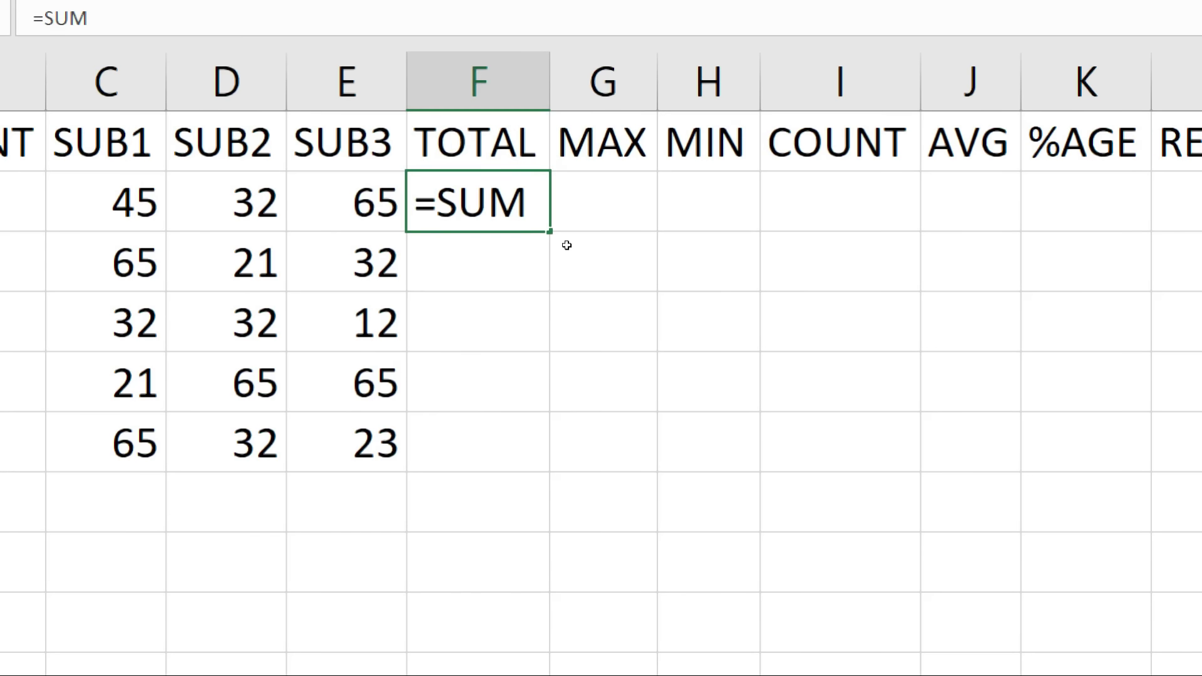
pyautogui.press('BackSpace')
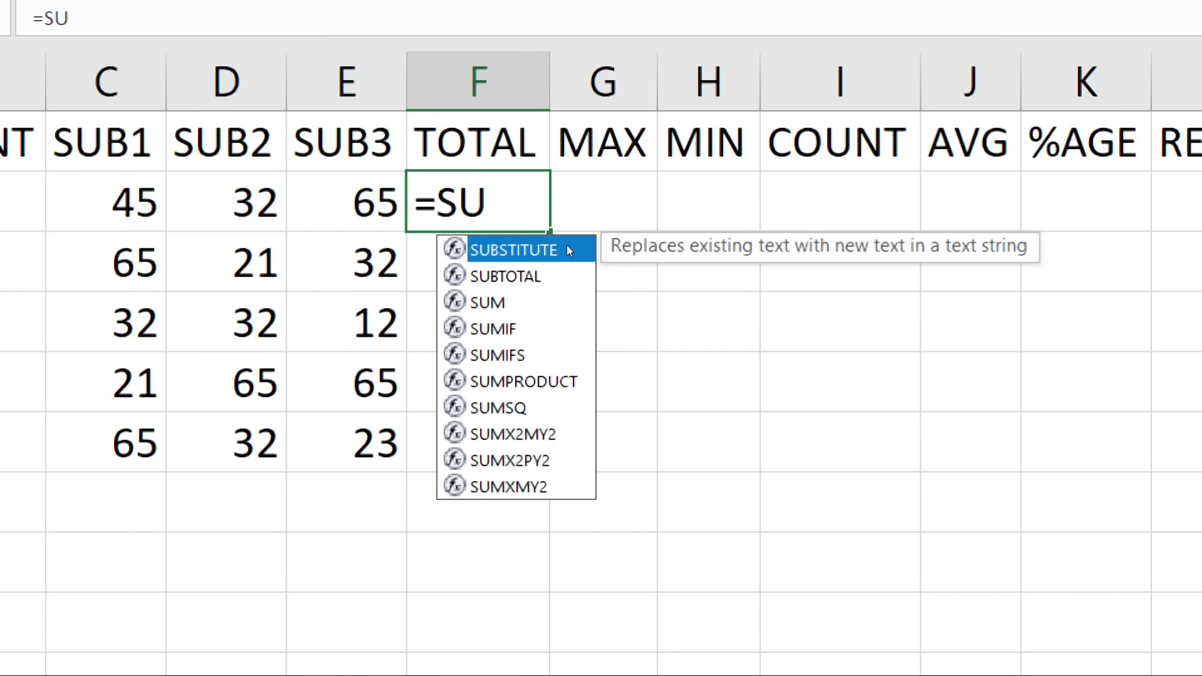
pyautogui.write('M')
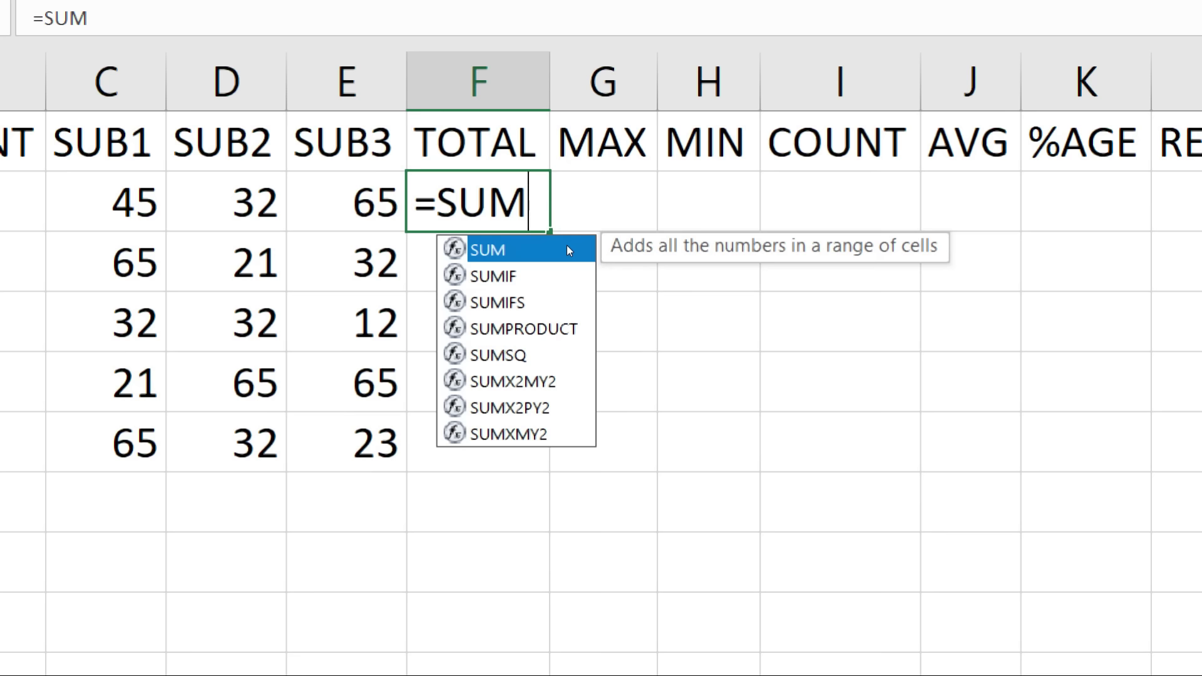
pyautogui.write('(')
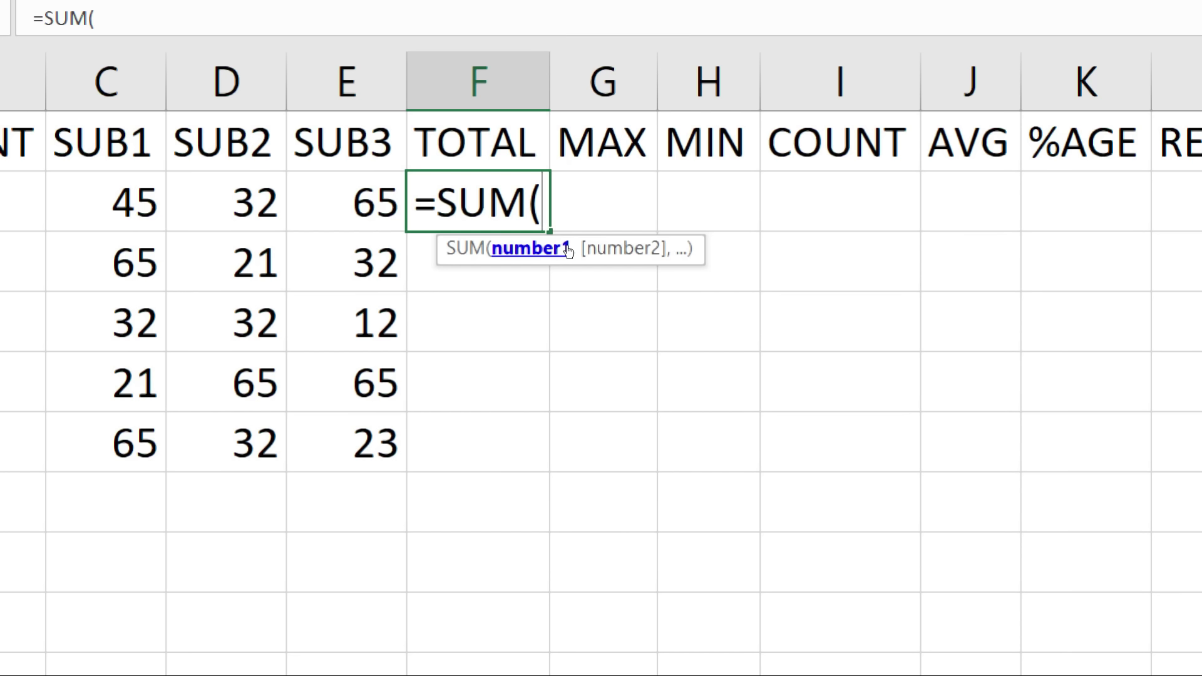
pyautogui.moveTo(119, 202); pyautogui.dragTo(251, 201)
pyautogui.moveTo(445, 225); pyautogui.dragTo(460, 223)
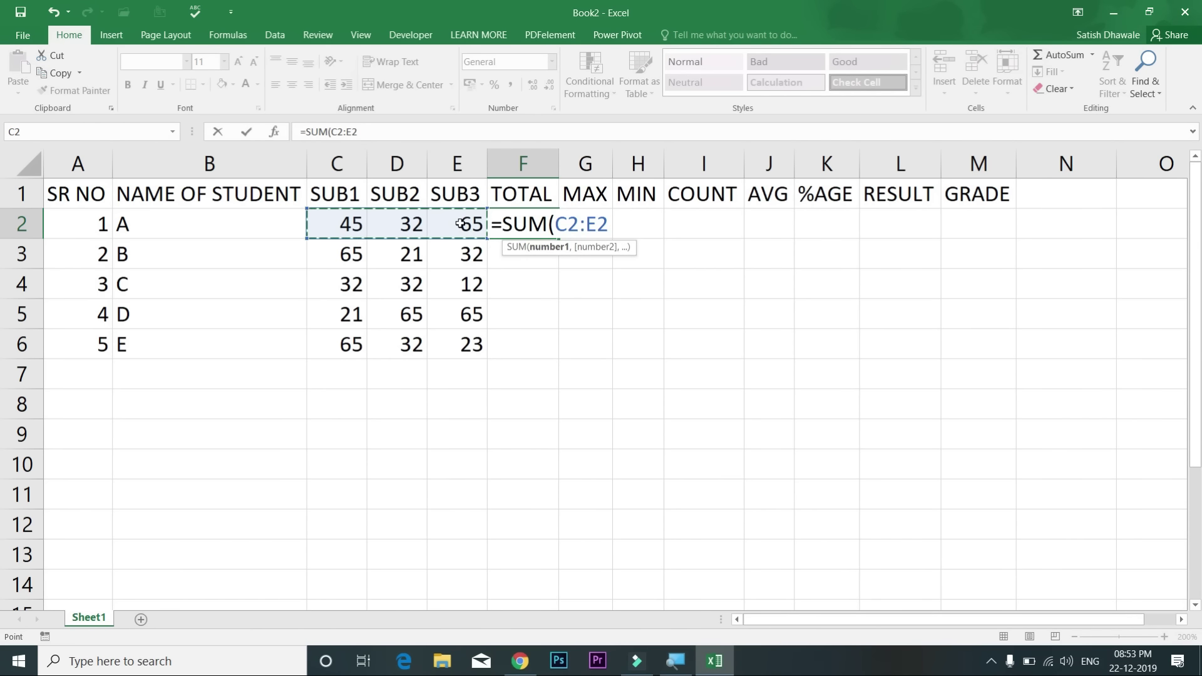
pyautogui.press('Return')
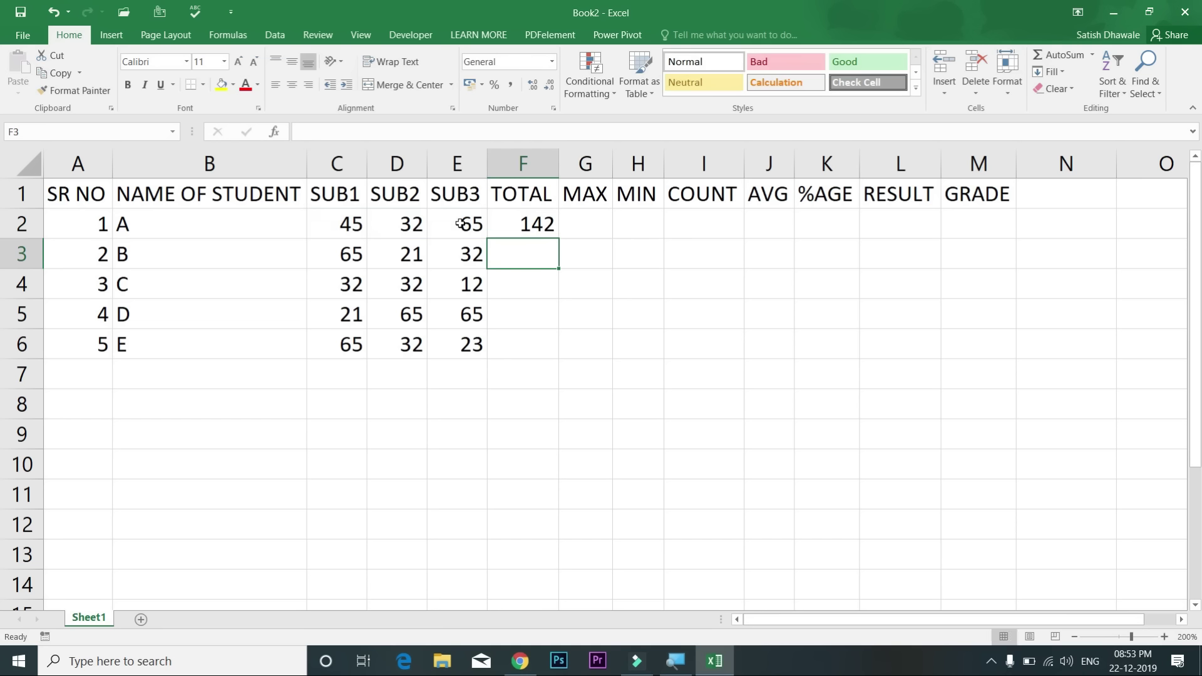
# Step: Review student A's marks and reconfirm the F2 total of 142 via F2 editing
pyautogui.click(517, 227)
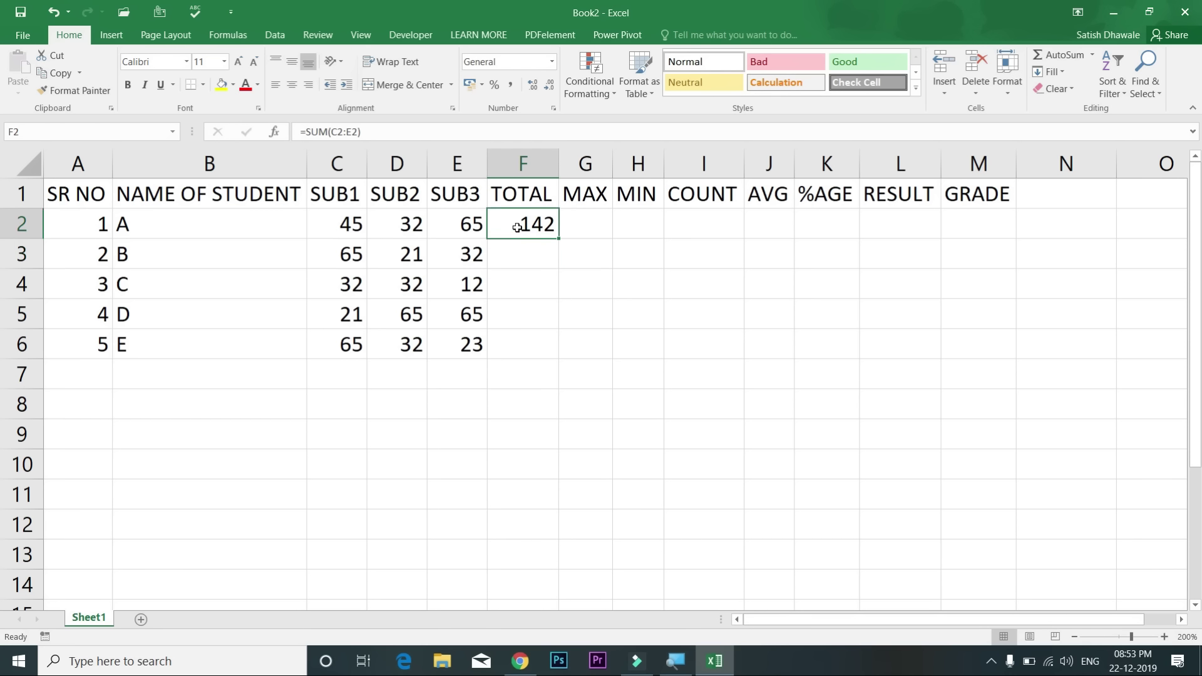
pyautogui.click(189, 229)
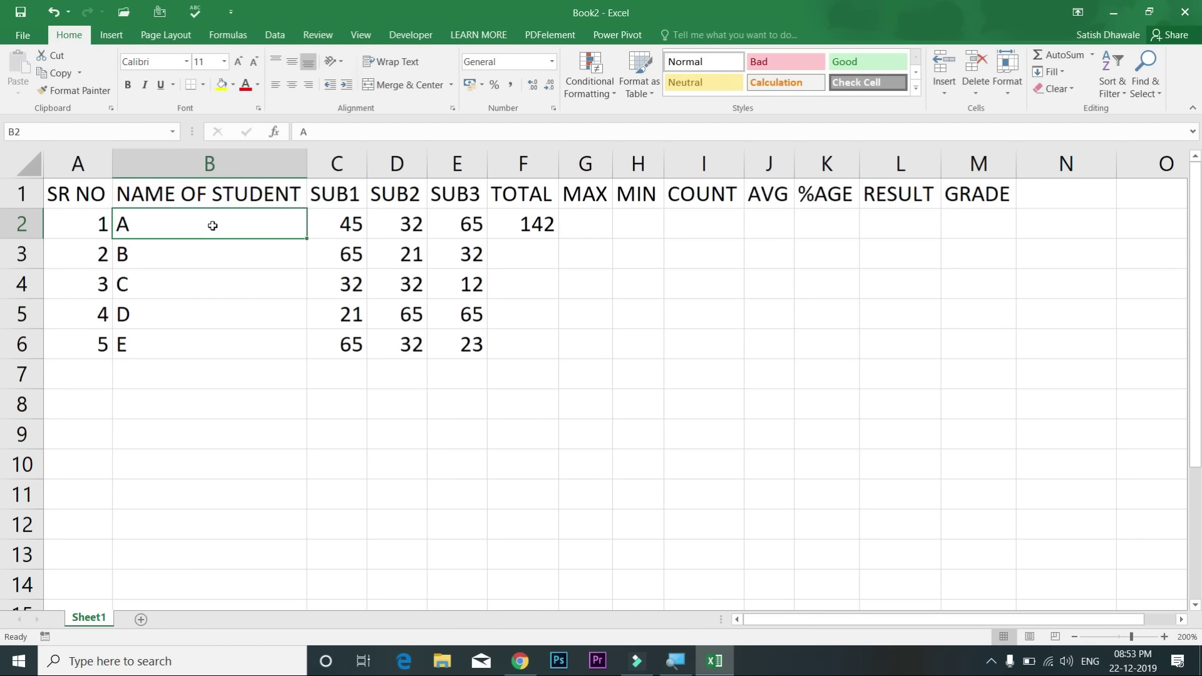
pyautogui.moveTo(353, 224); pyautogui.dragTo(472, 225)
pyautogui.click(522, 223)
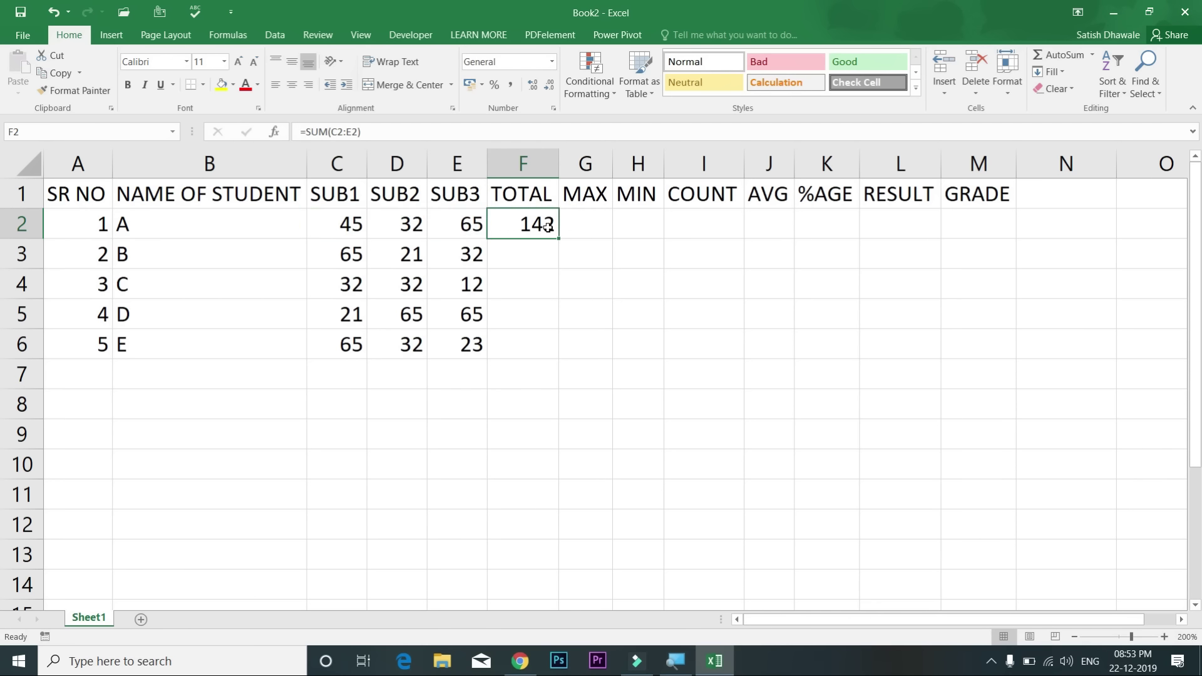
pyautogui.press('F2')
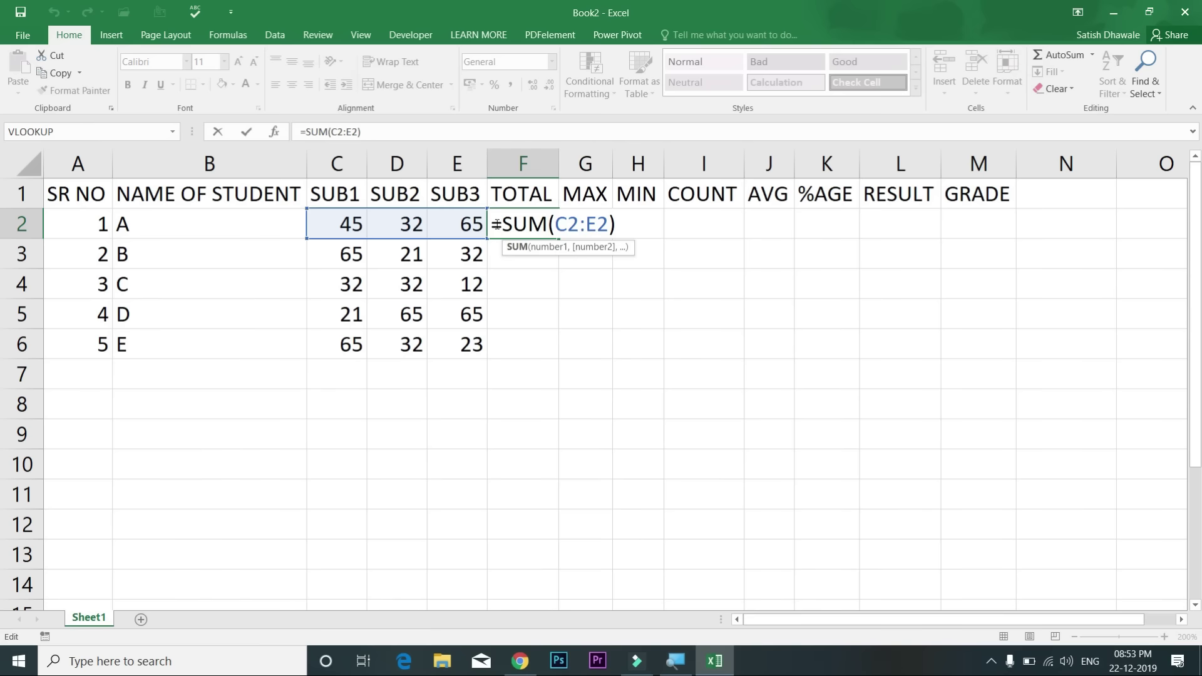
pyautogui.hotkey('ctrl', 'Return')
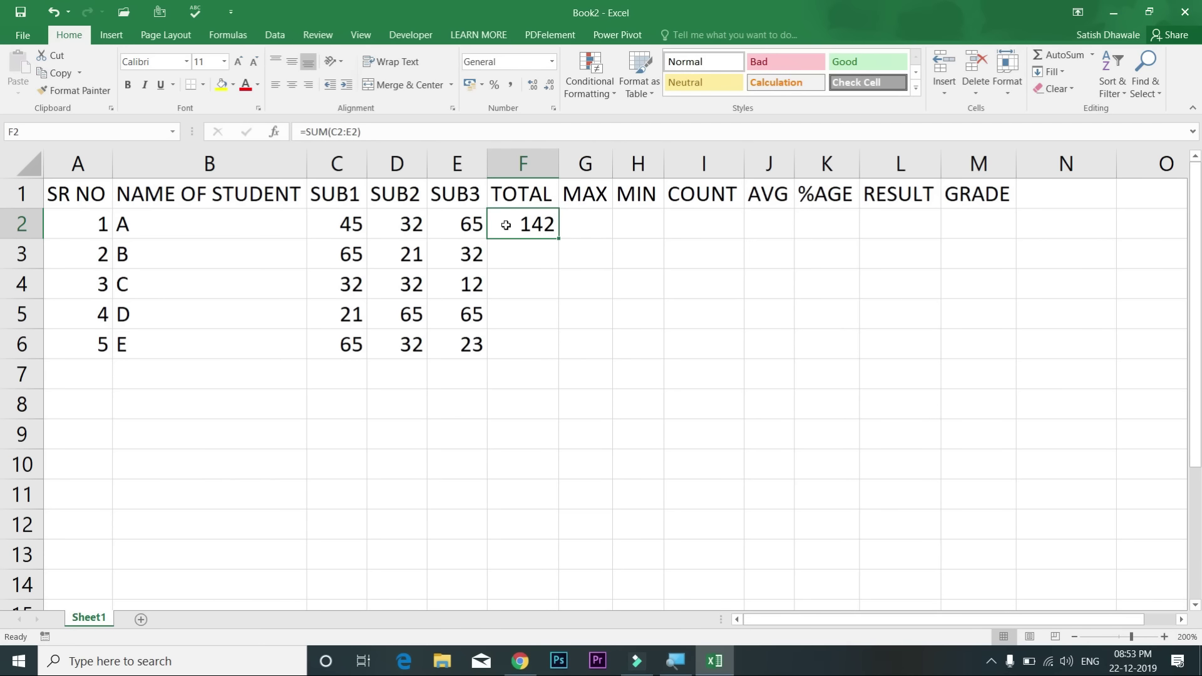
# Step: Recheck student A's row and reopen F2's =SUM(C2:E2) twice to verify 142
pyautogui.click(208, 220)
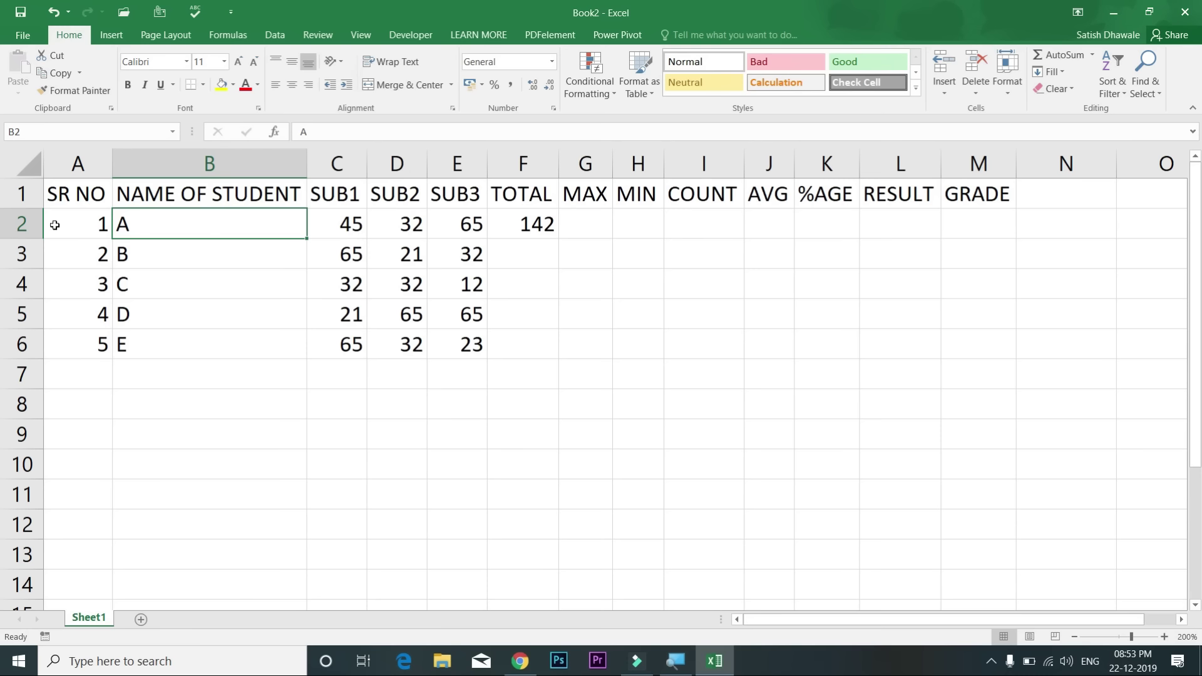
pyautogui.click(81, 220)
pyautogui.moveTo(152, 224); pyautogui.dragTo(475, 224)
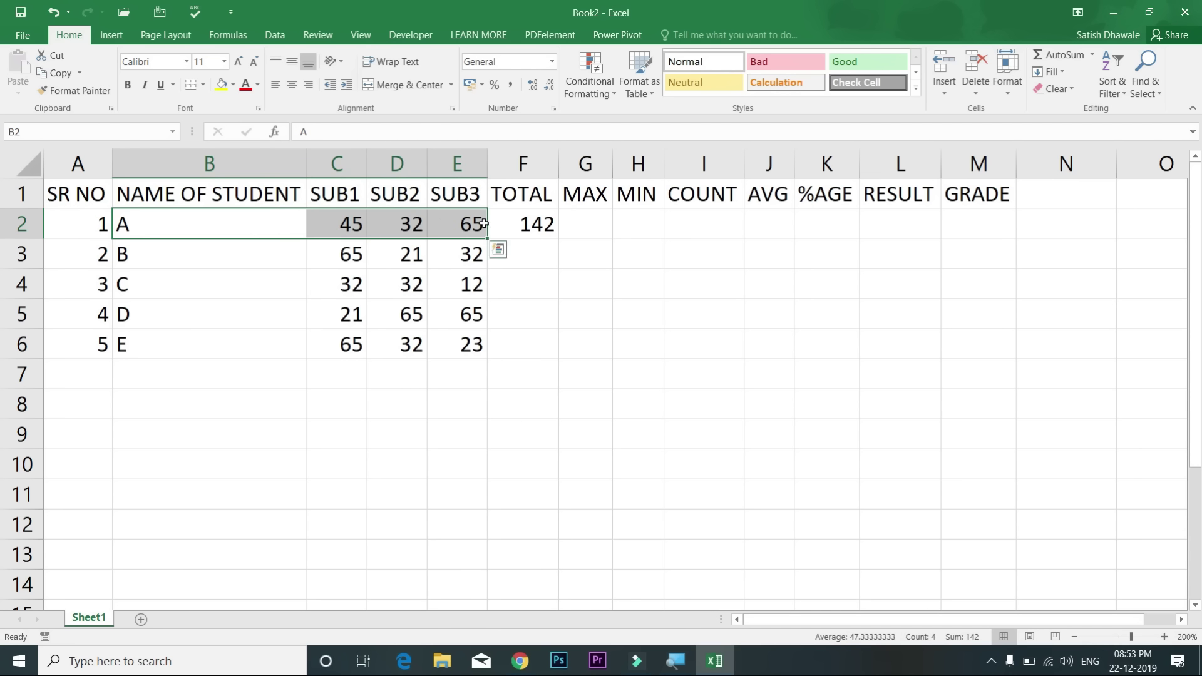
pyautogui.click(554, 222)
pyautogui.doubleClick(543, 224)
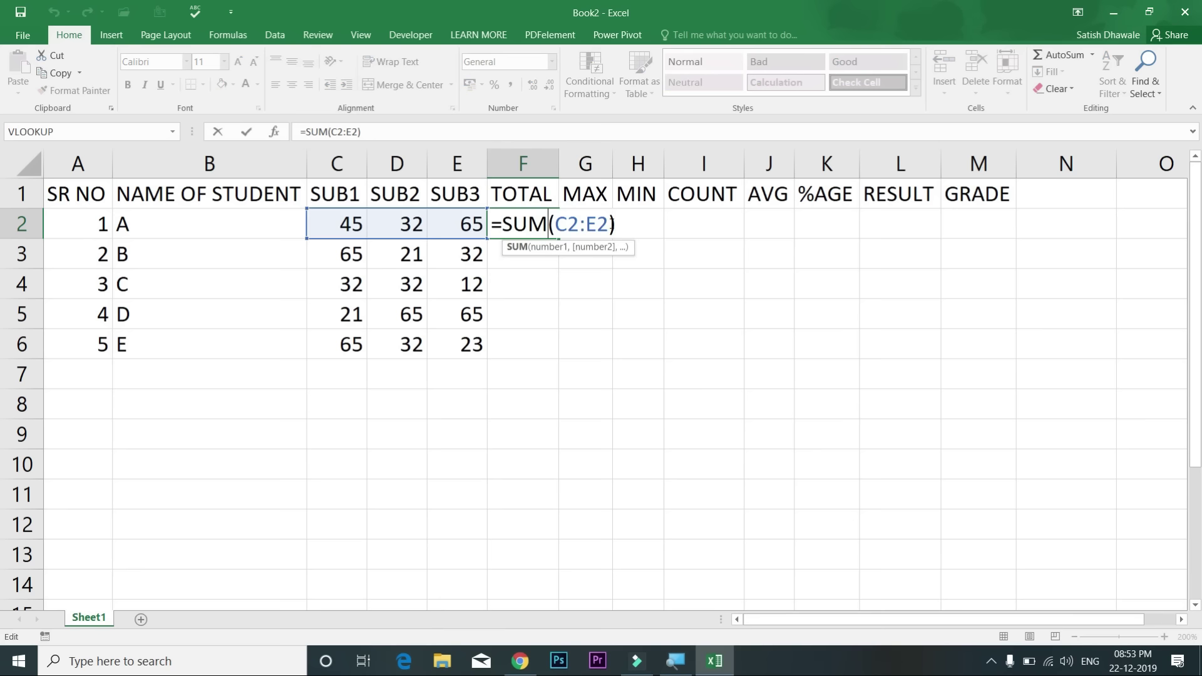
pyautogui.press('Return')
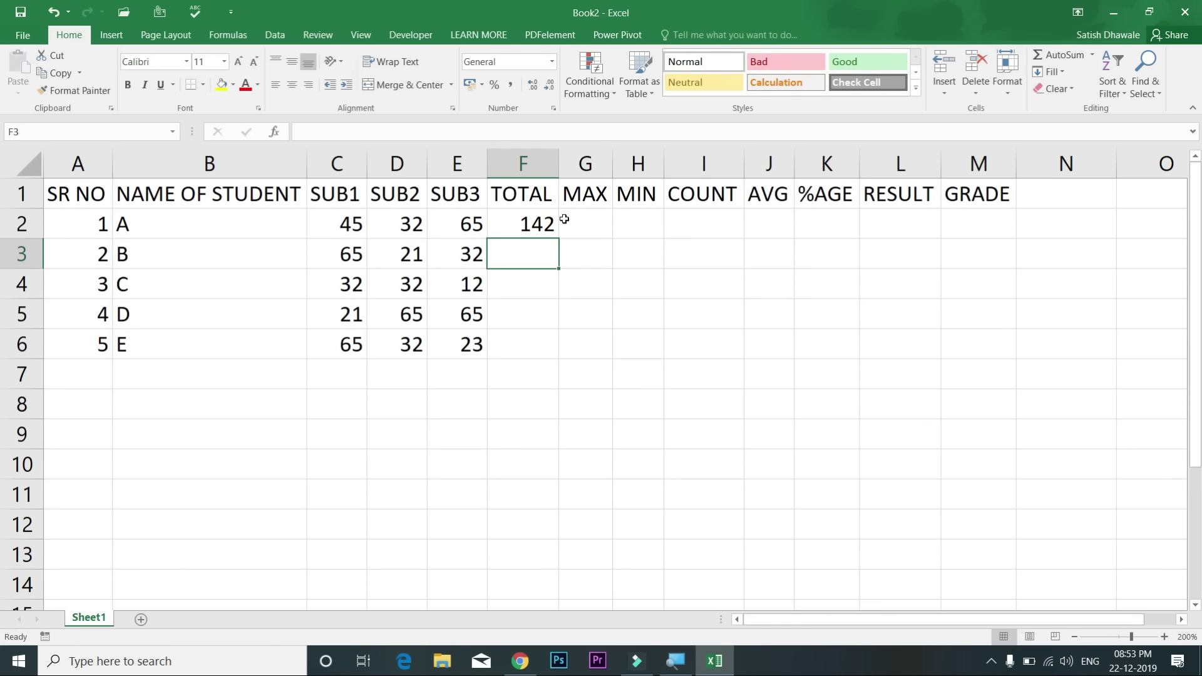
pyautogui.doubleClick(542, 222)
pyautogui.press('Return')
pyautogui.click(539, 227)
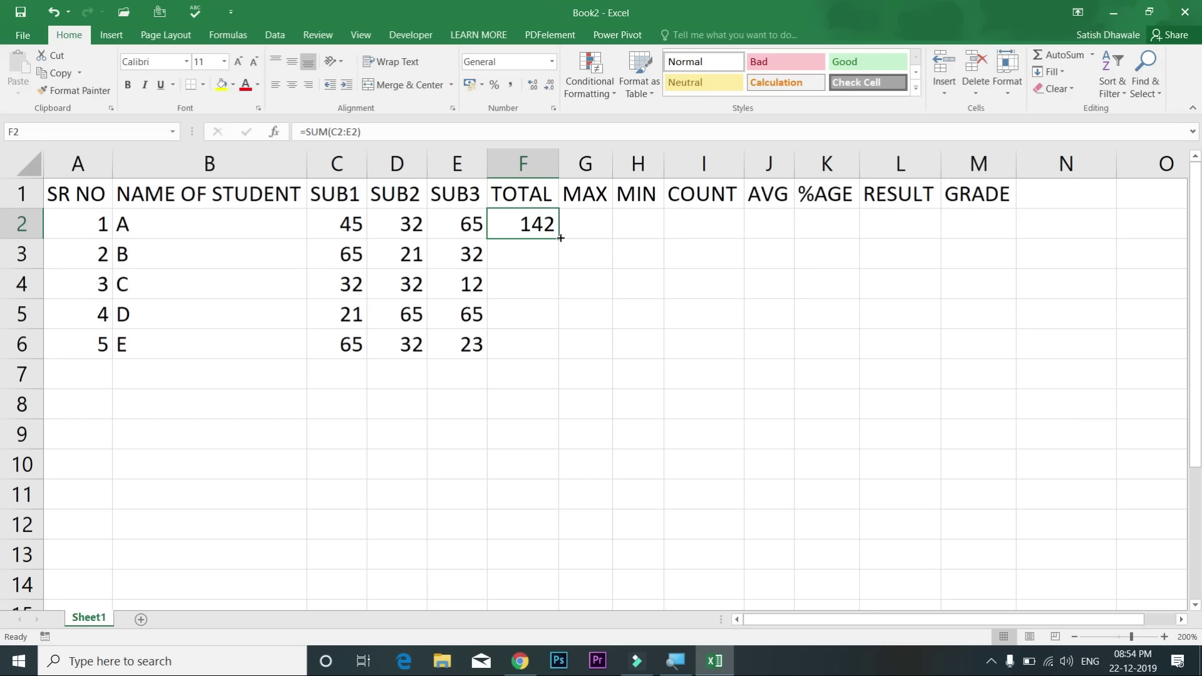
# Step: Copy F2's SUM down to F6 by fill handle, then by Ctrl+D, clearing F3:F6 each time
pyautogui.doubleClick(560, 238)
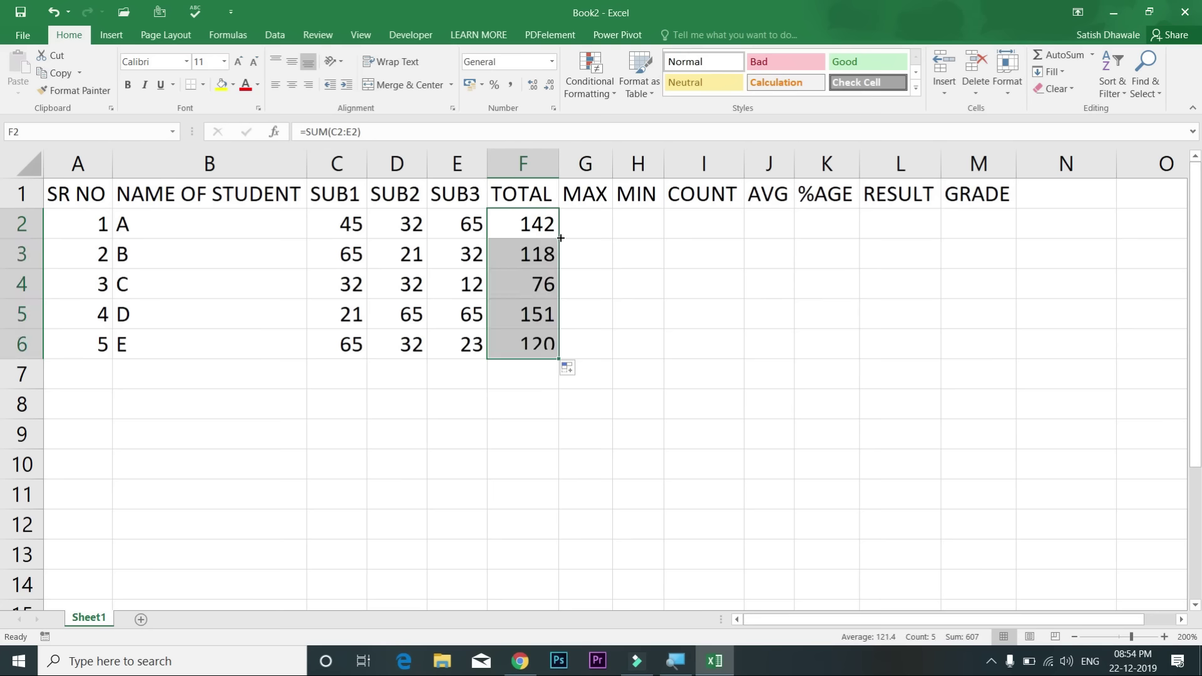
pyautogui.moveTo(543, 250); pyautogui.dragTo(532, 339)
pyautogui.press('Delete')
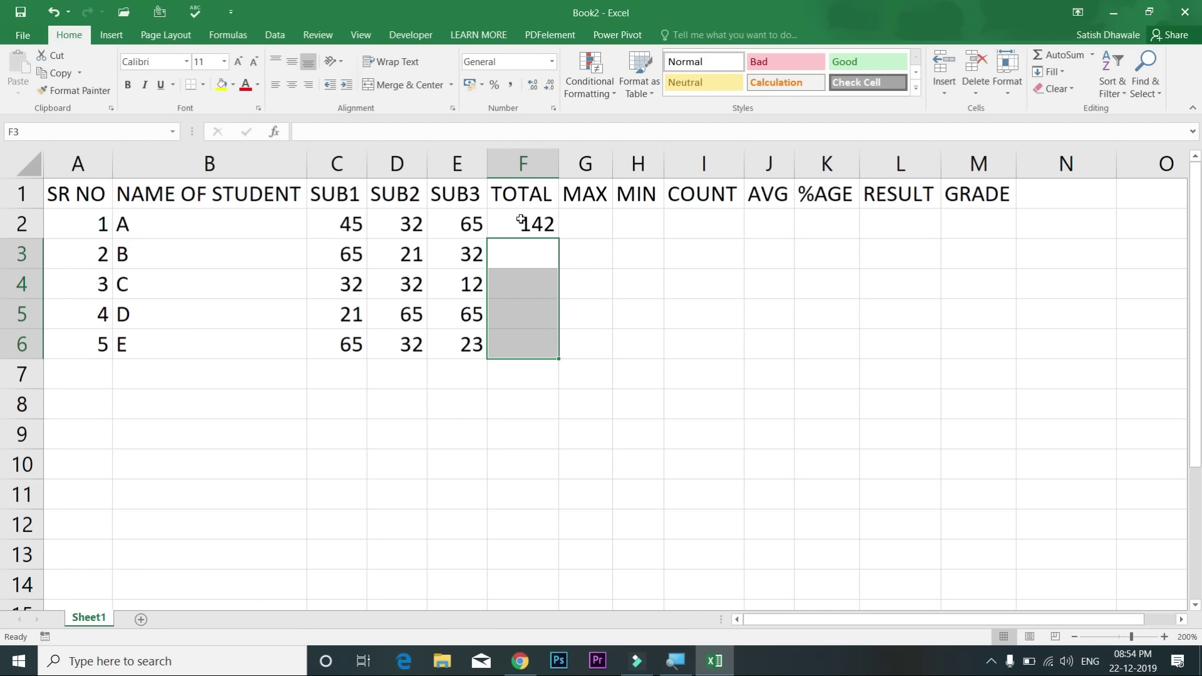
pyautogui.click(522, 222)
pyautogui.hotkey('shift', 'Down')
pyautogui.hotkey('shift', 'Down')
pyautogui.hotkey('shift', 'Down')
pyautogui.hotkey('shift', 'Down')
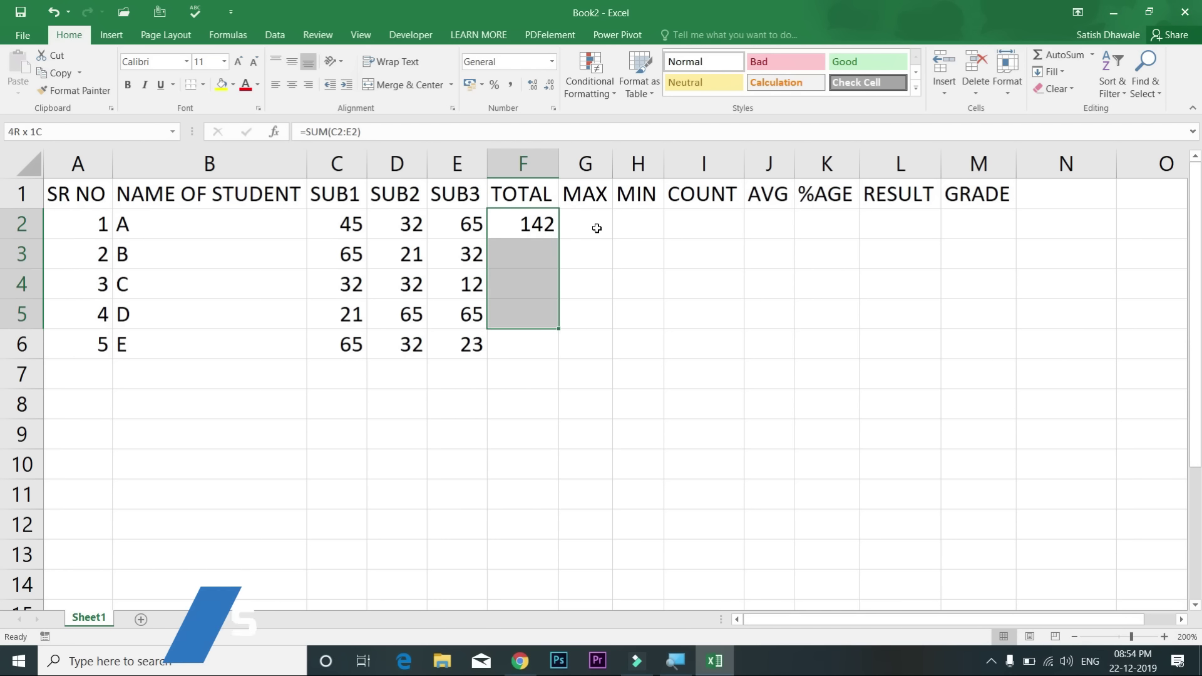
pyautogui.hotkey('ctrl', 'd')
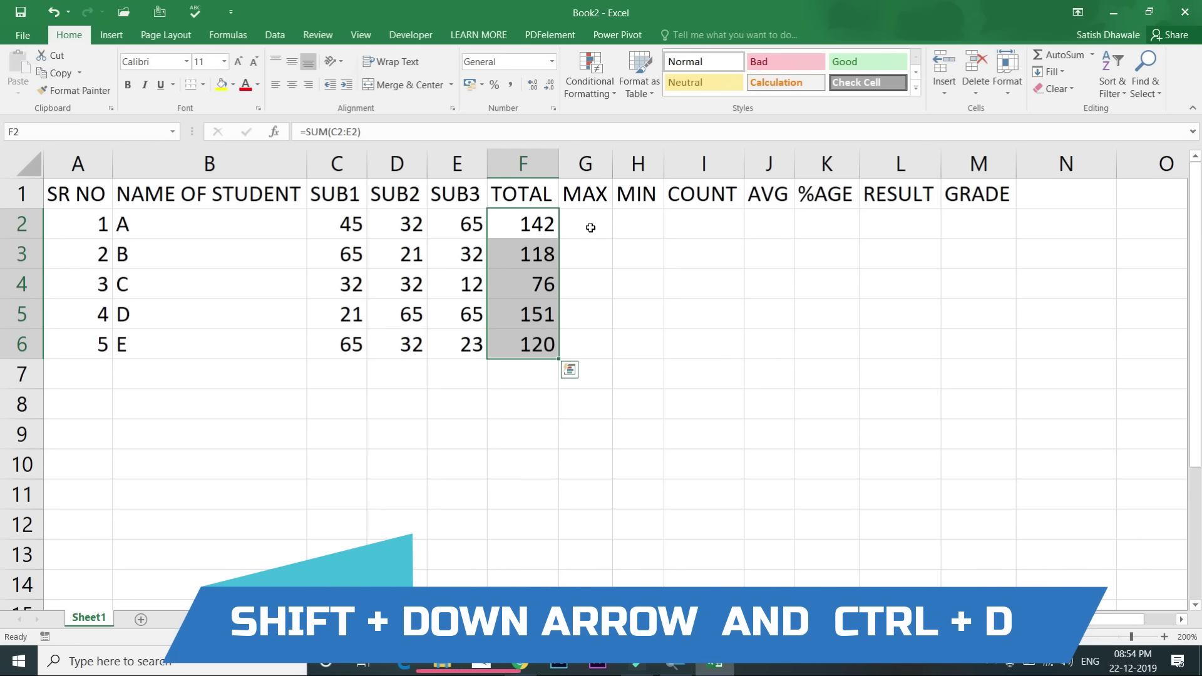
pyautogui.doubleClick(544, 255)
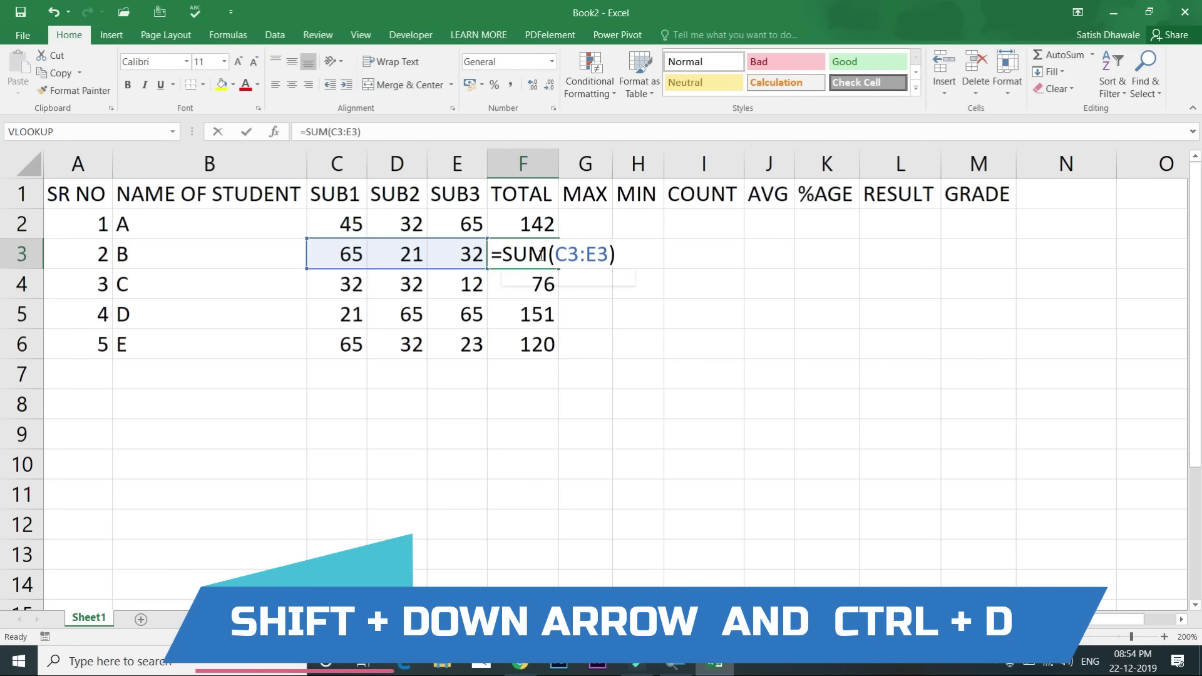
pyautogui.press('Escape')
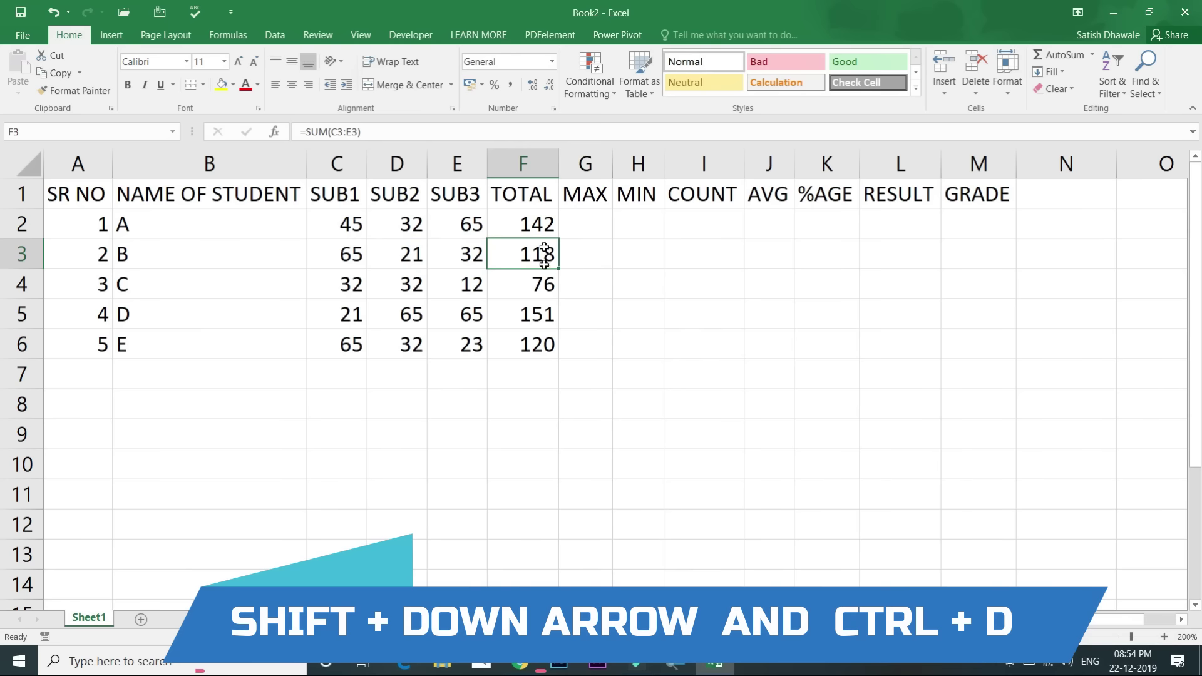
pyautogui.moveTo(540, 259); pyautogui.dragTo(539, 342)
pyautogui.press('Delete')
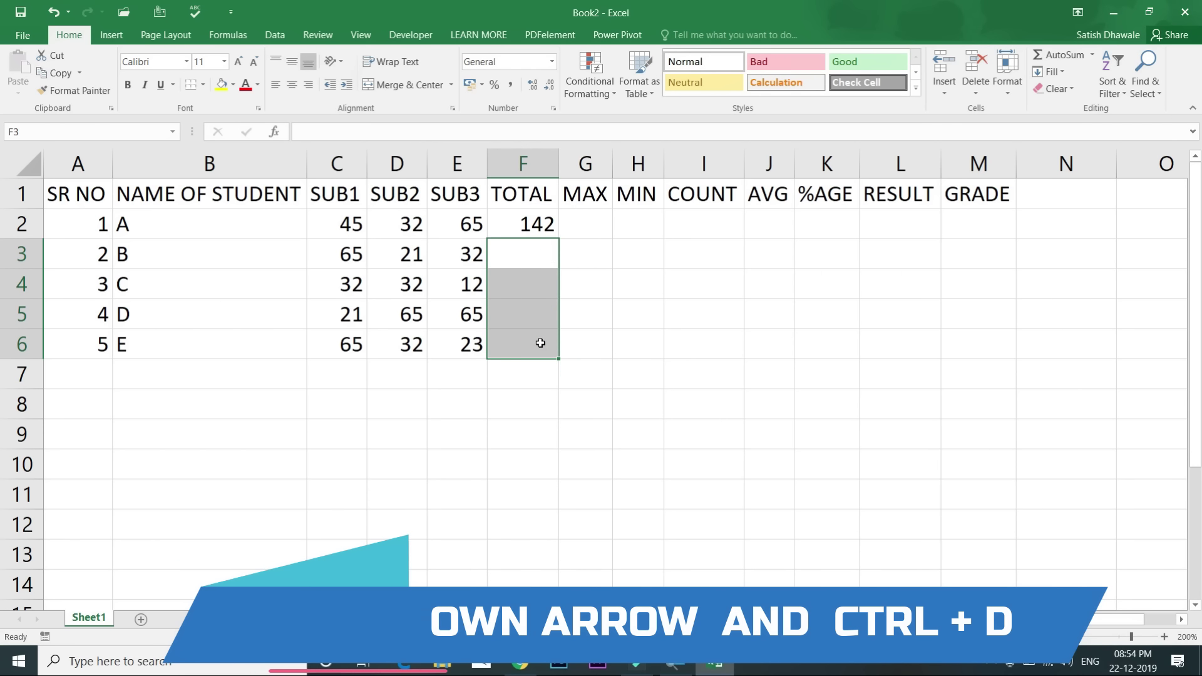
# Step: Fill F2:F6 with Ctrl+D again, check F3, then clear F3:F6
pyautogui.click(536, 226)
pyautogui.moveTo(536, 271); pyautogui.dragTo(535, 338)
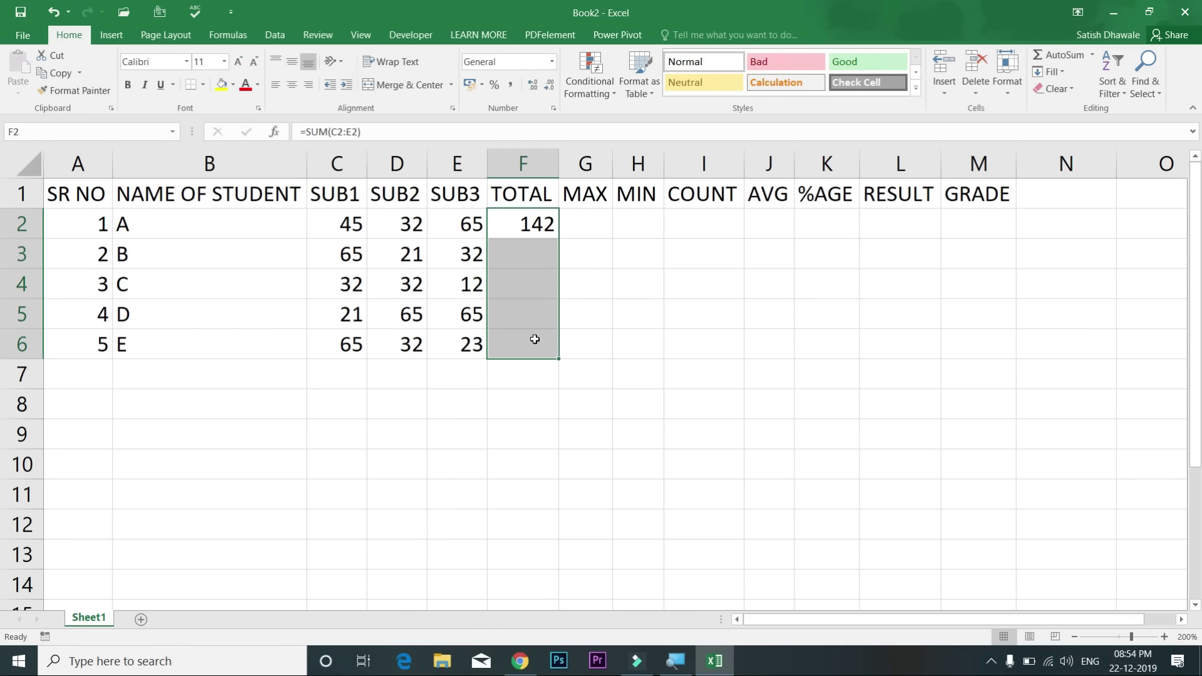
pyautogui.hotkey('ctrl', 'd')
pyautogui.click(542, 255)
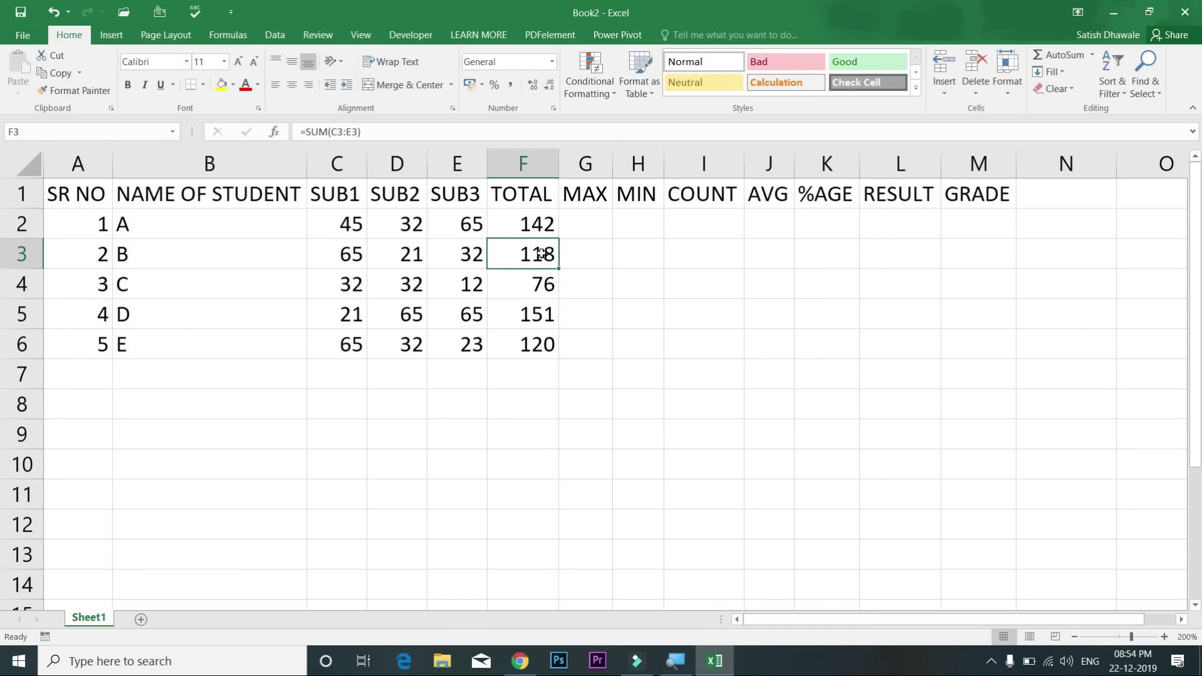
pyautogui.moveTo(542, 288); pyautogui.dragTo(541, 334)
pyautogui.press('Delete')
# Step: Copy the total down with the fill handle, inspect F3, then clear all of F2:F6
pyautogui.click(540, 229)
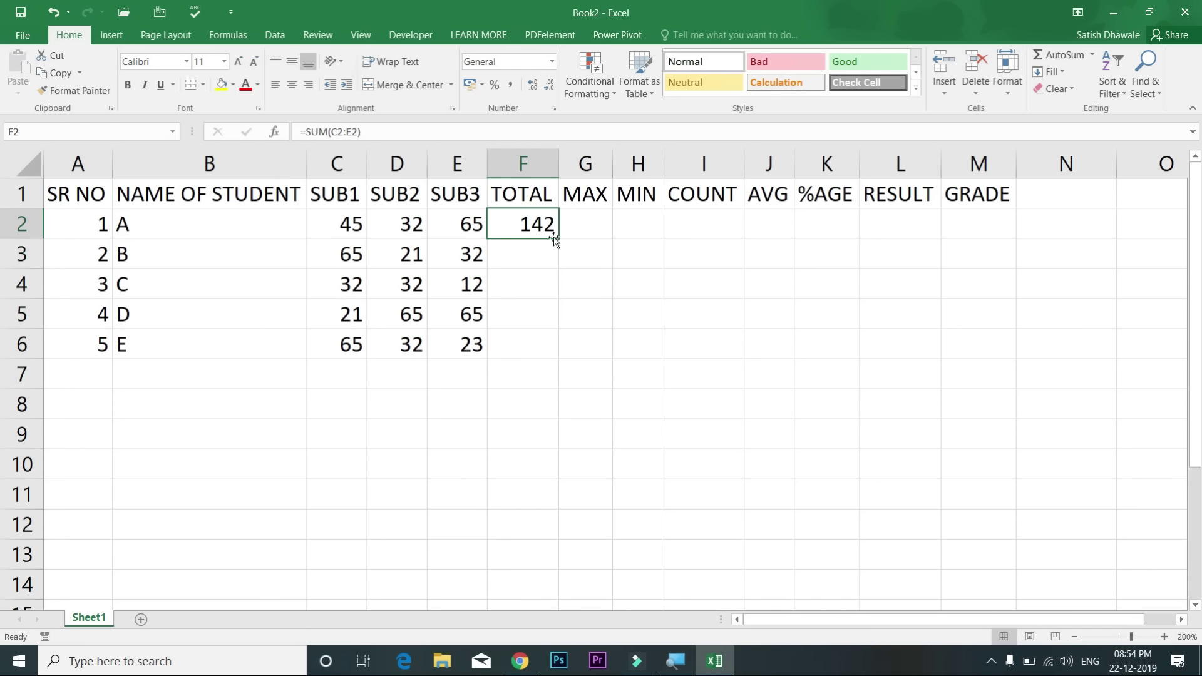
pyautogui.doubleClick(558, 240)
pyautogui.doubleClick(542, 248)
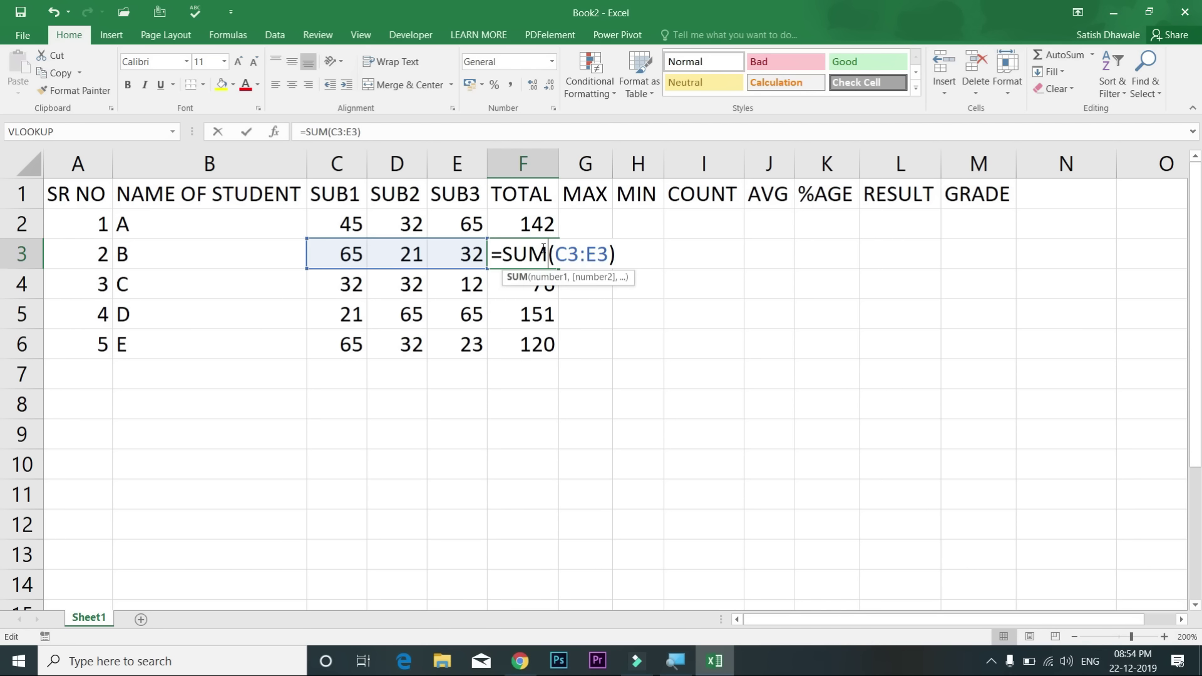
pyautogui.press('Escape')
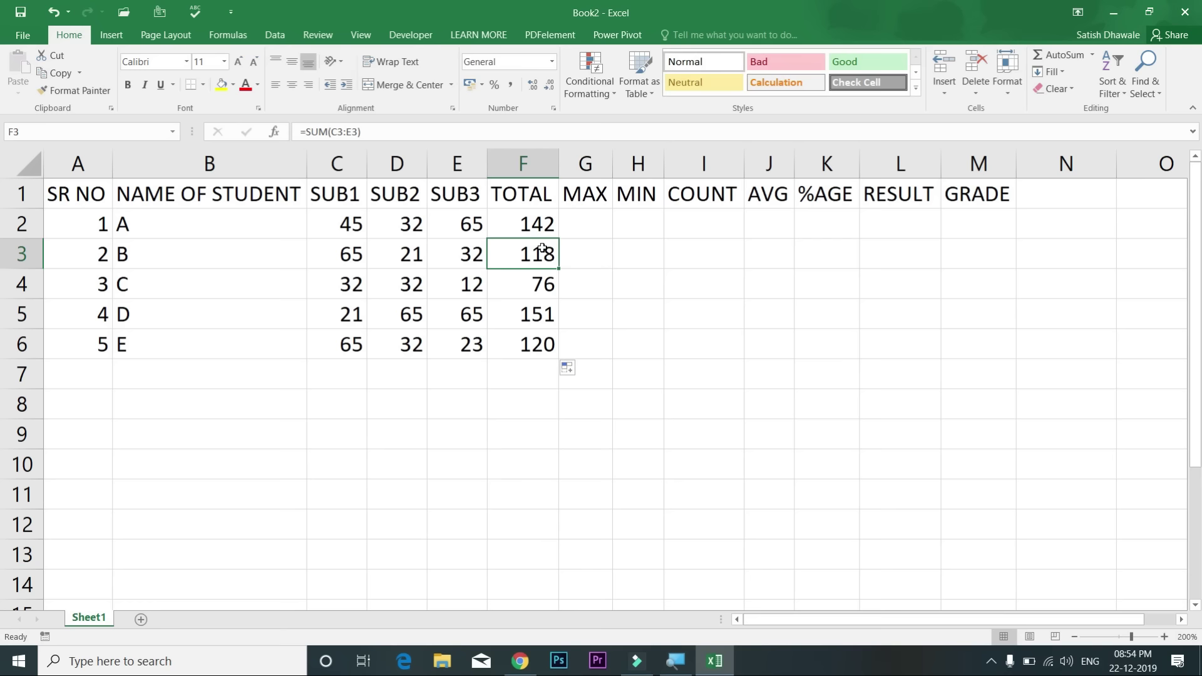
pyautogui.moveTo(543, 227); pyautogui.dragTo(532, 345)
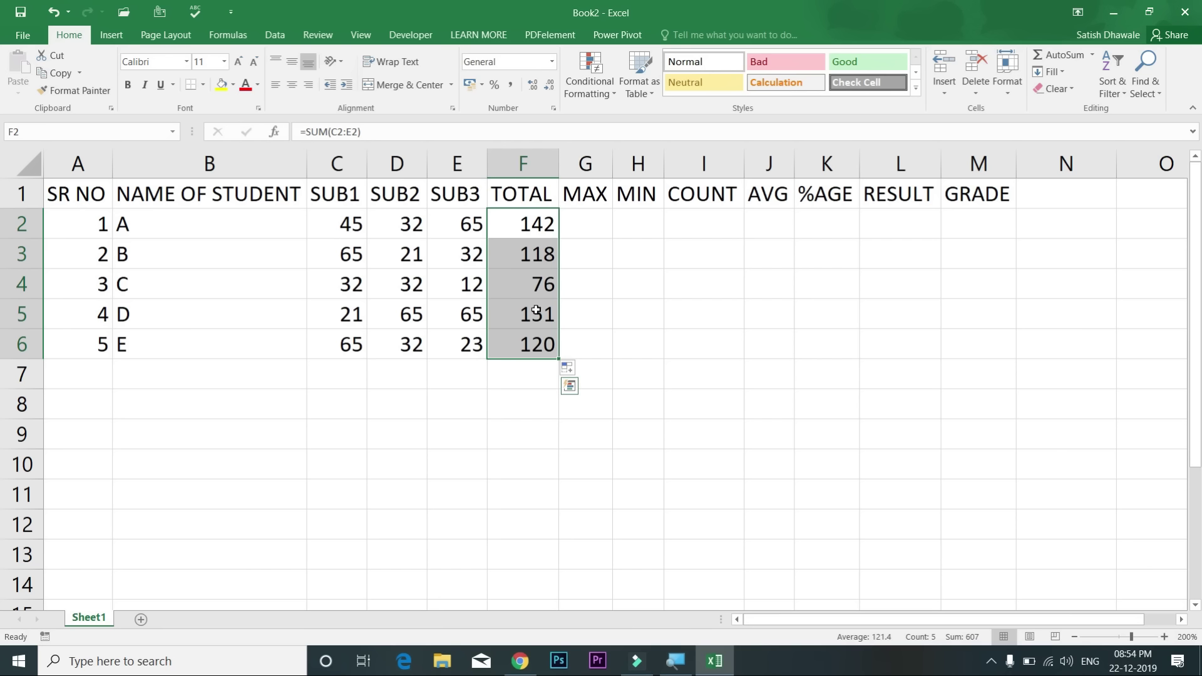
pyautogui.press('Delete')
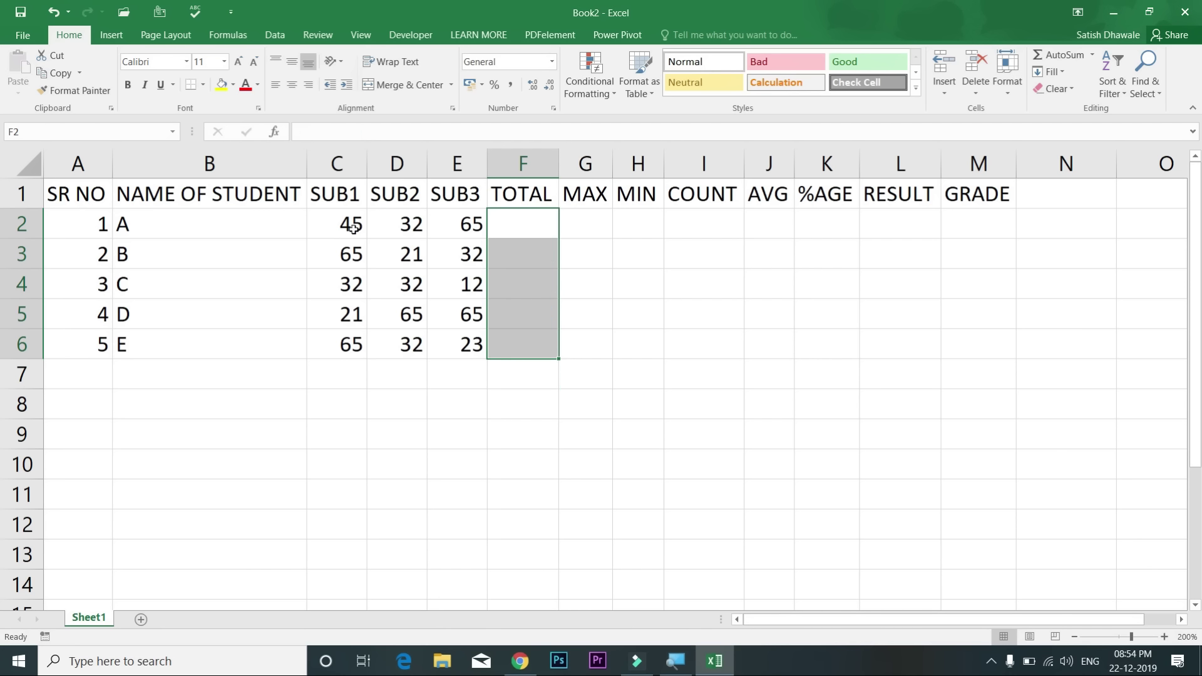
# Step: Select the SUB1, SUB2 and SUB3 mark columns to view their sums
pyautogui.moveTo(352, 226); pyautogui.dragTo(349, 345)
pyautogui.moveTo(408, 224); pyautogui.dragTo(407, 318)
pyautogui.moveTo(466, 224); pyautogui.dragTo(462, 345)
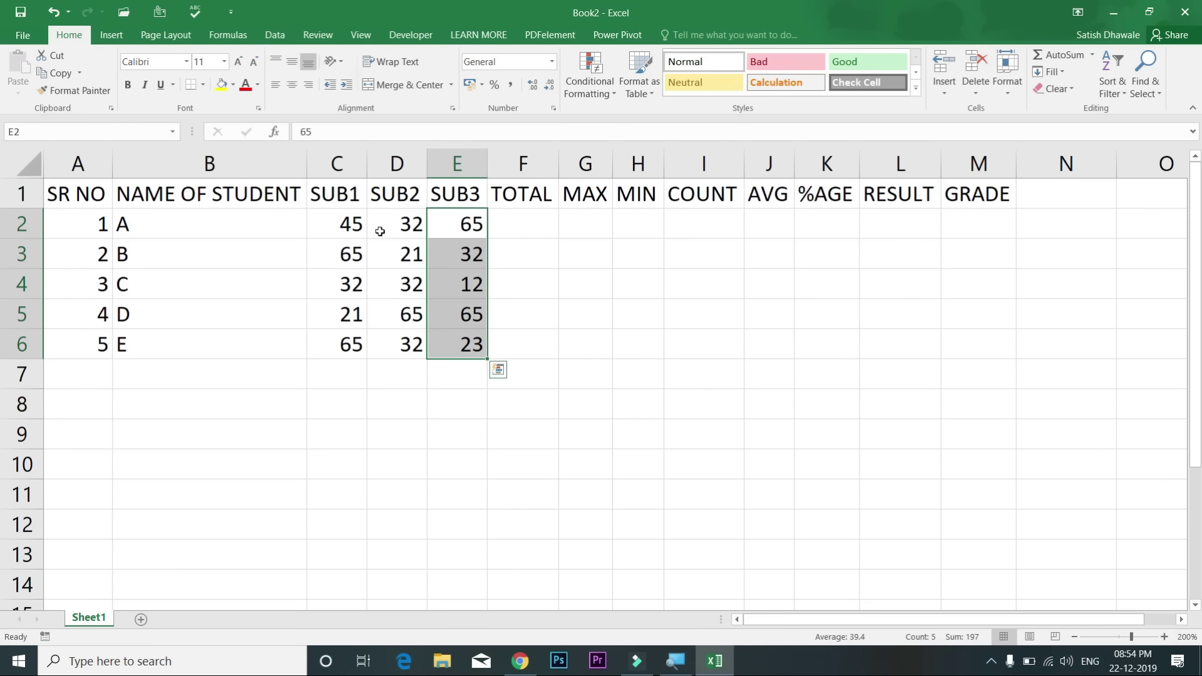
pyautogui.click(345, 225)
pyautogui.click(348, 280)
pyautogui.click(351, 342)
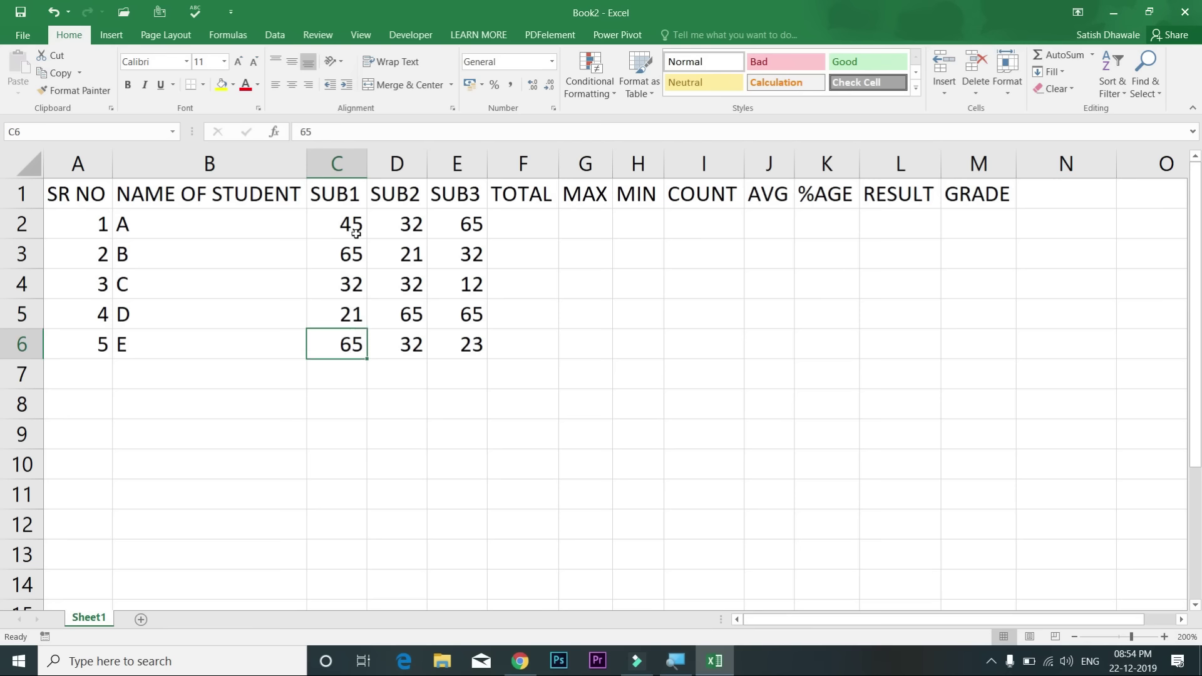
# Step: Add SUB1 (228) and SUB2 column totals in row 7, then delete them
pyautogui.click(358, 380)
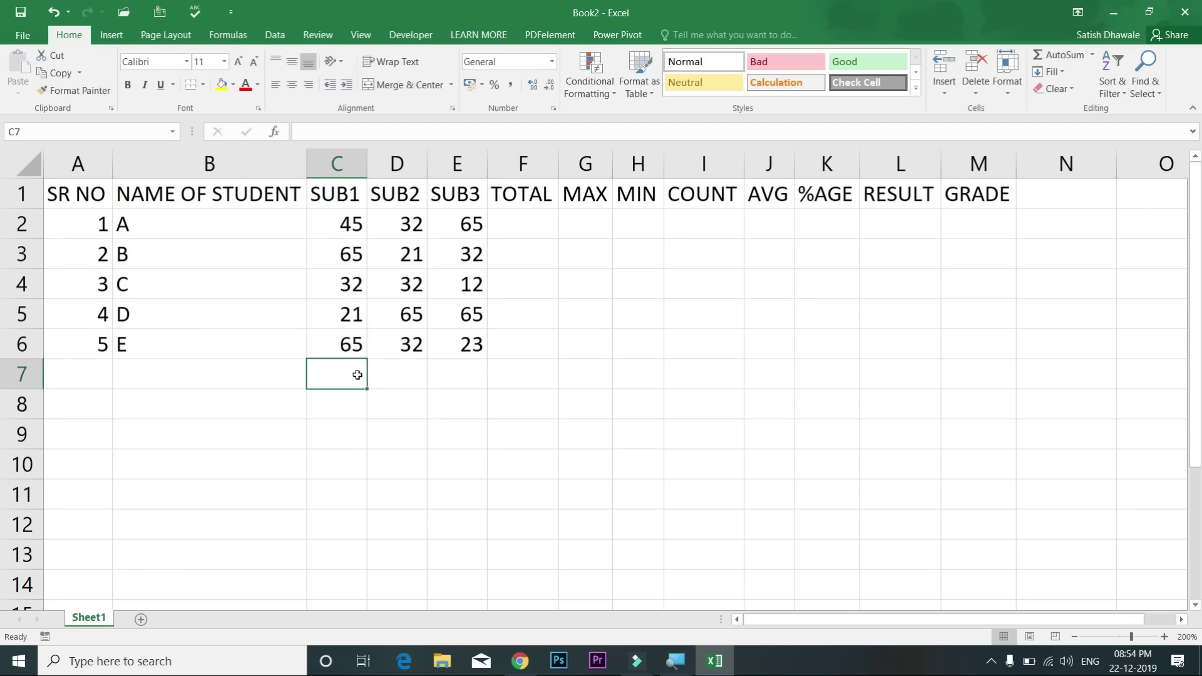
pyautogui.hotkey('alt', '=')
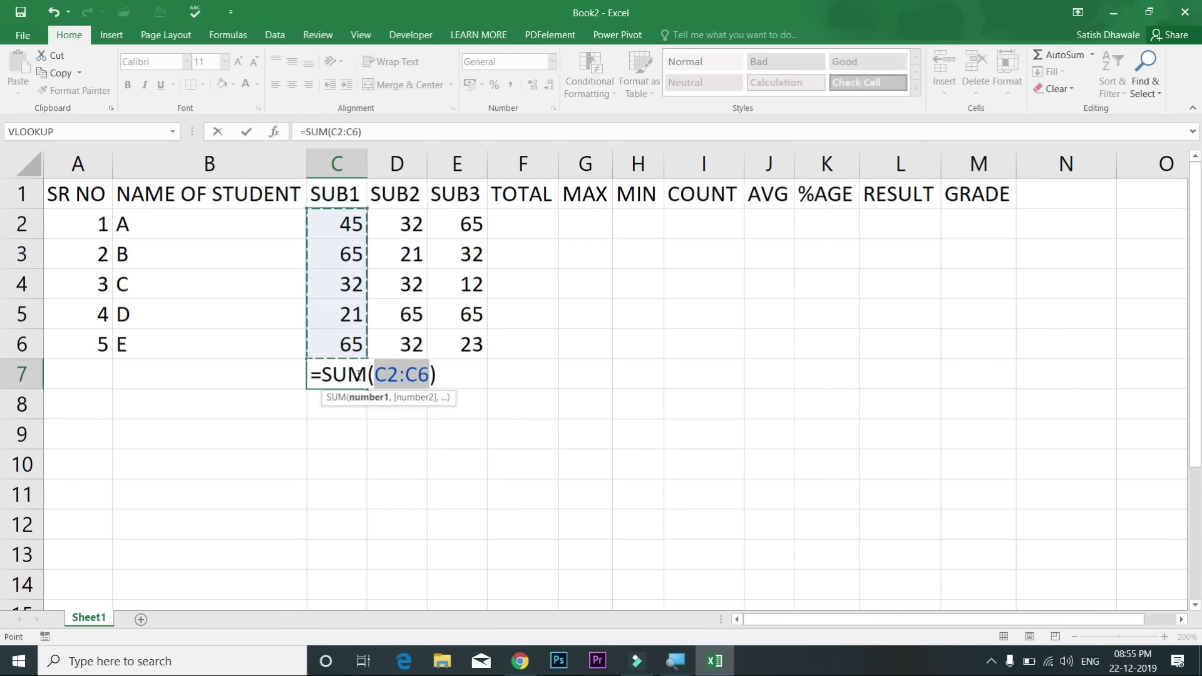
pyautogui.press('Return')
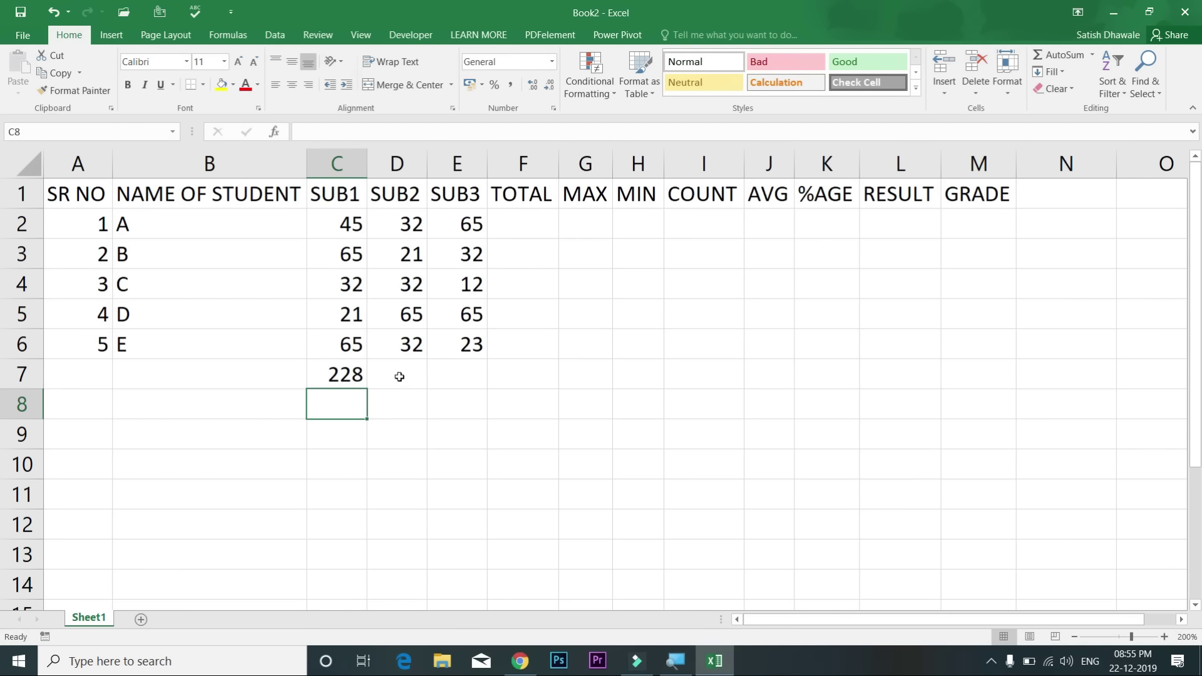
pyautogui.click(399, 376)
pyautogui.hotkey('alt', '=')
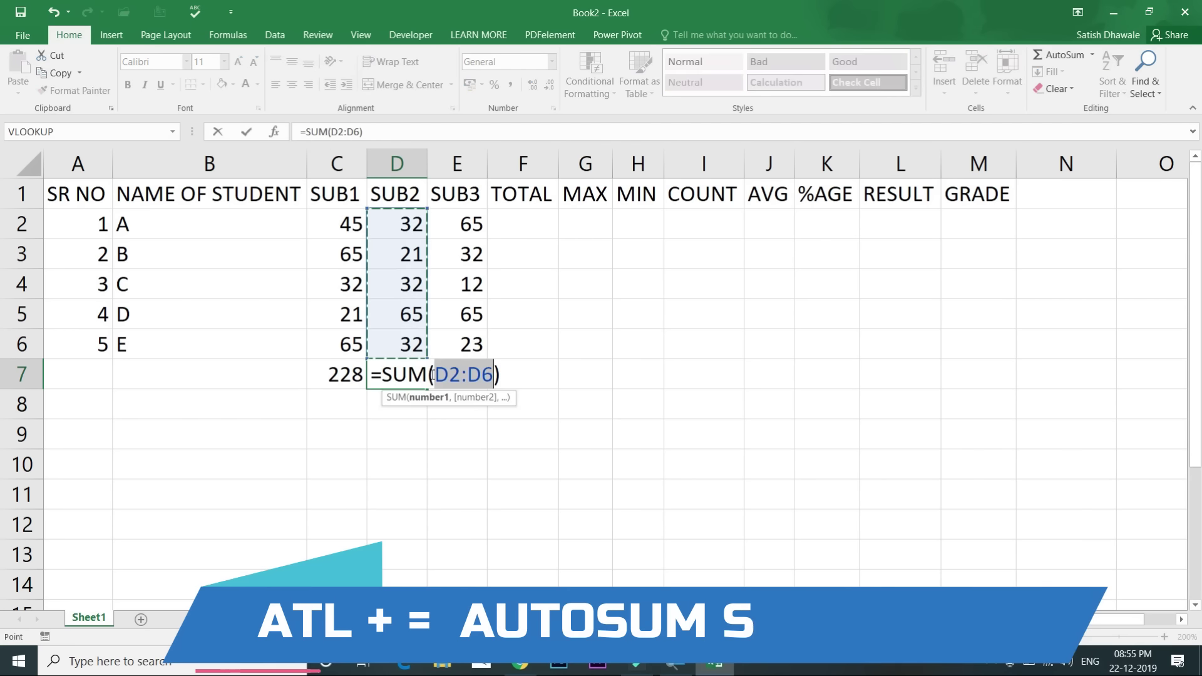
pyautogui.press('Return')
pyautogui.moveTo(363, 375); pyautogui.dragTo(402, 376)
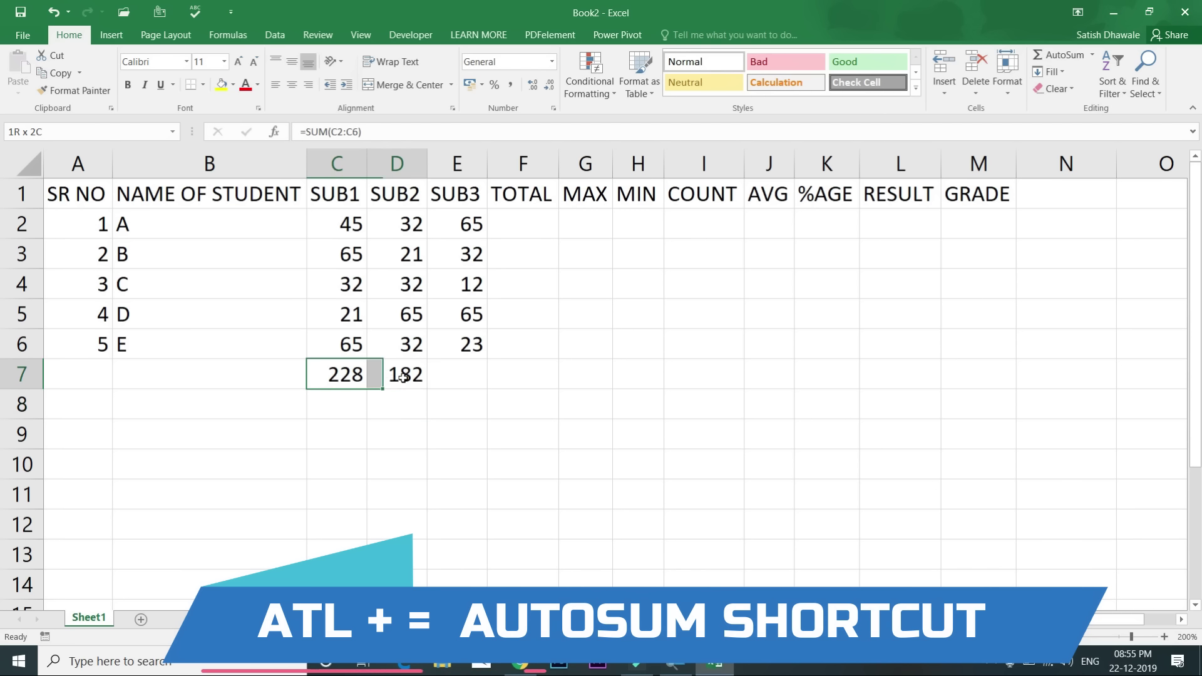
pyautogui.press('Delete')
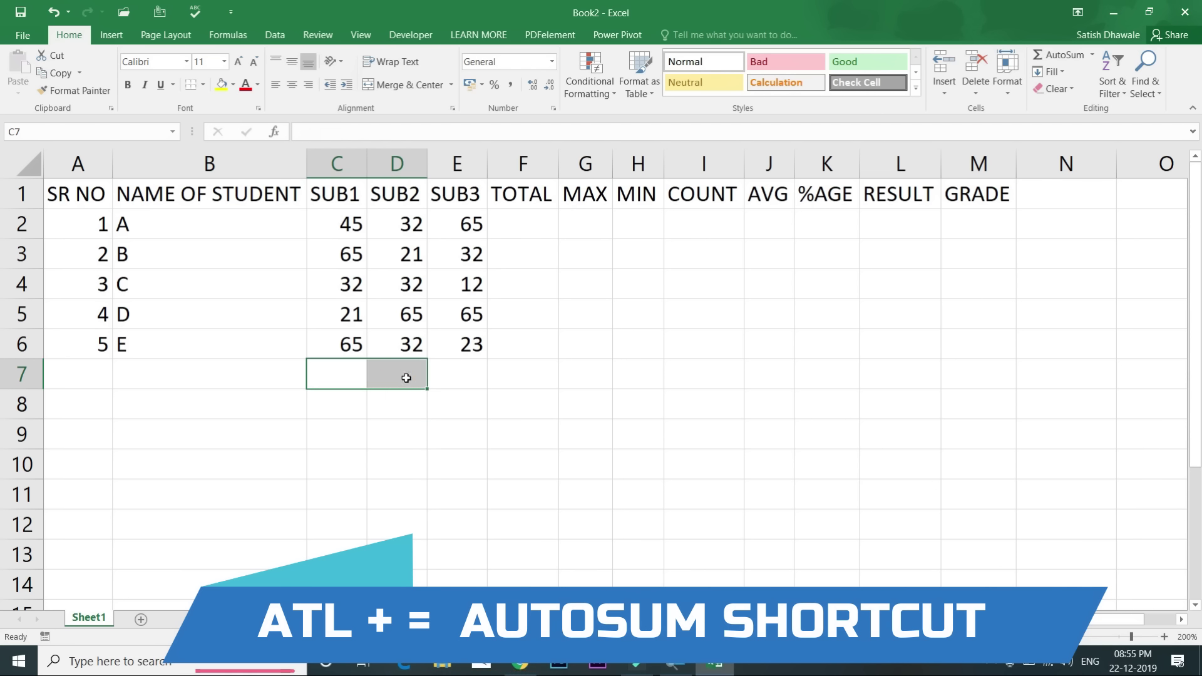
# Step: Enter =SUM(C2:E2) in F2 and fill down, giving totals 142, 118, 76, 151, 120
pyautogui.click(529, 224)
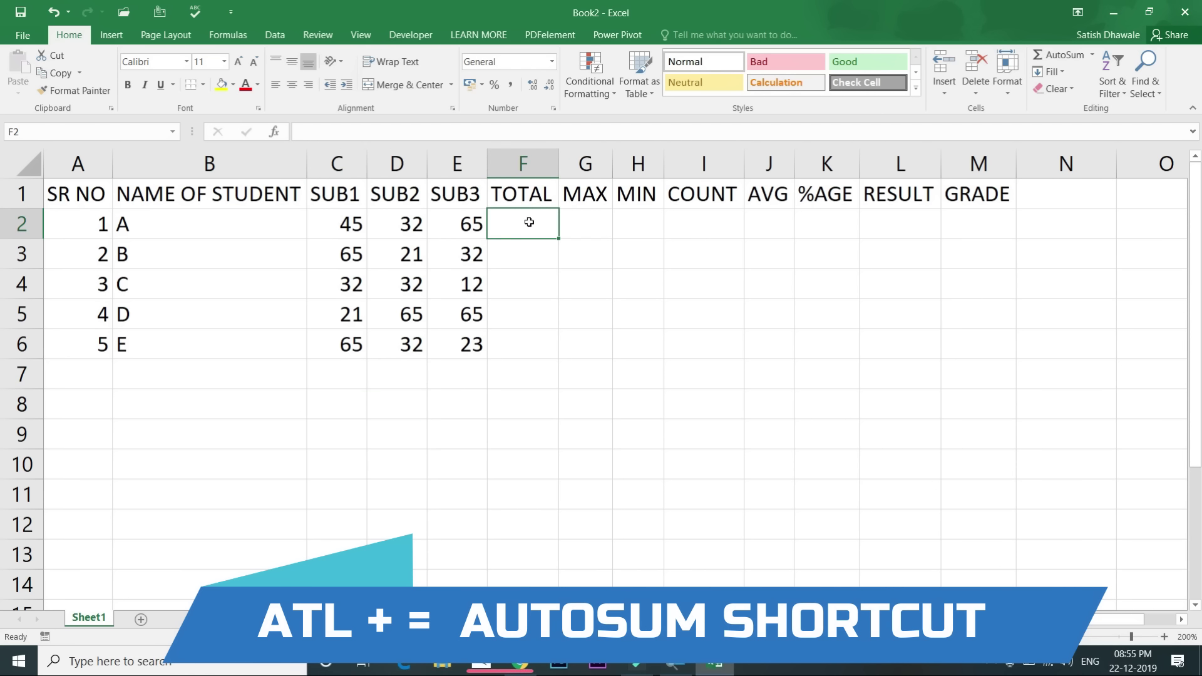
pyautogui.hotkey('alt', '=')
pyautogui.press('Return')
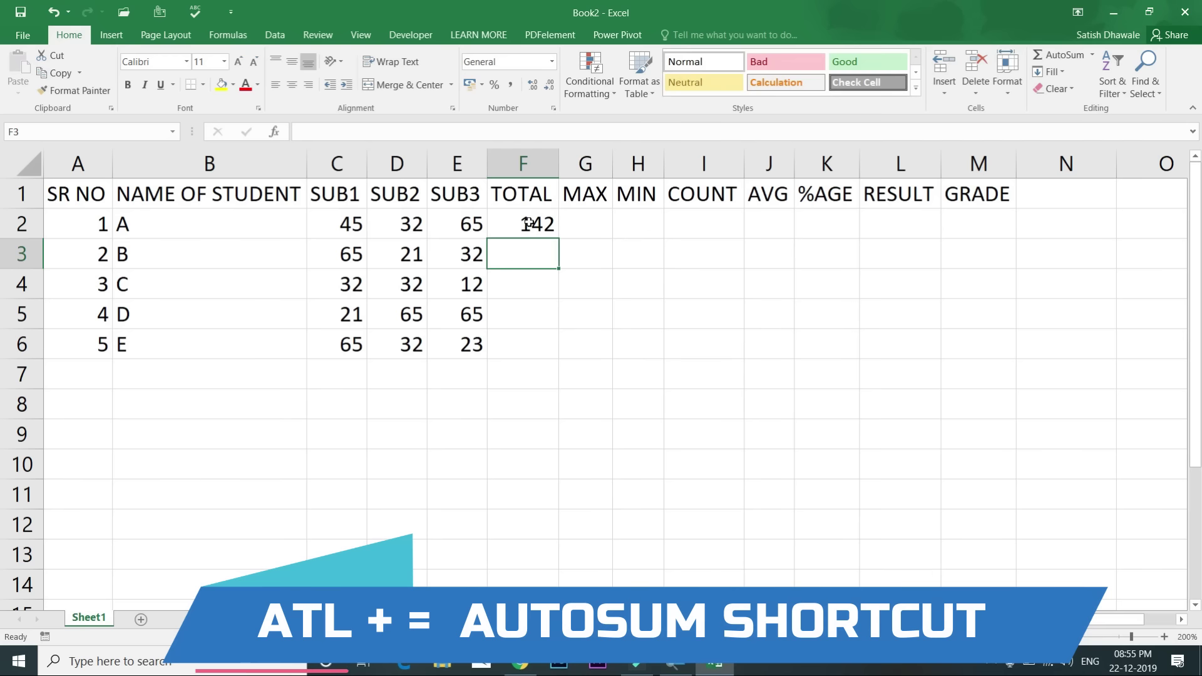
pyautogui.click(529, 224)
pyautogui.doubleClick(558, 238)
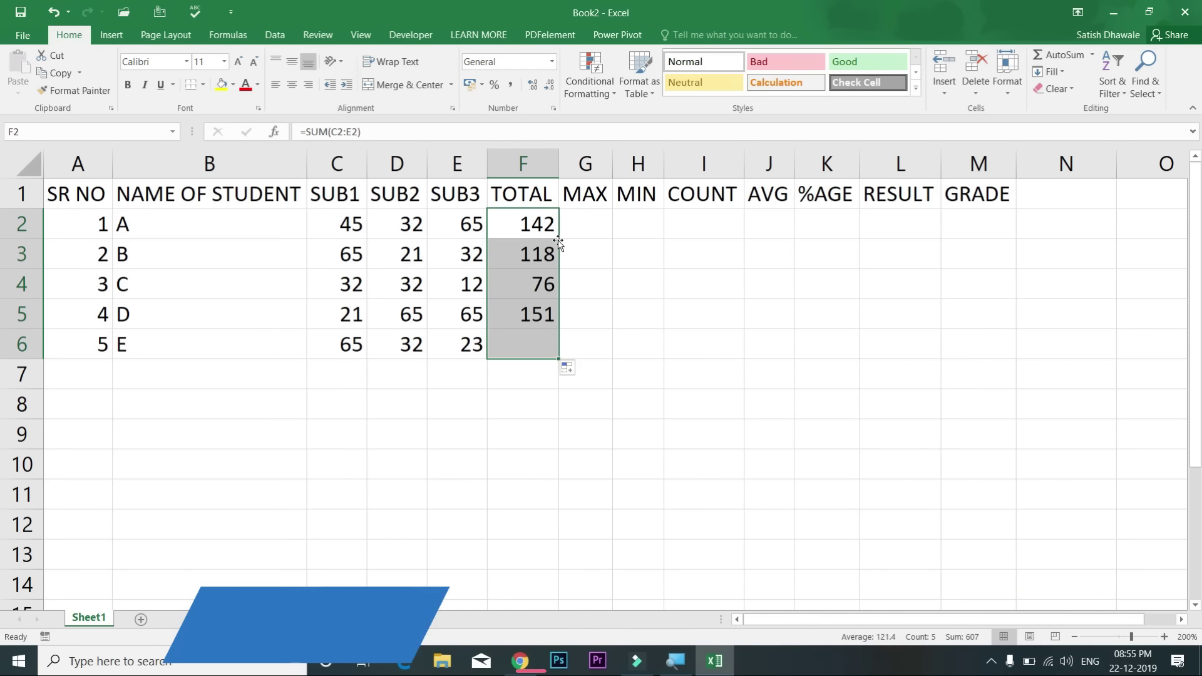
pyautogui.click(586, 227)
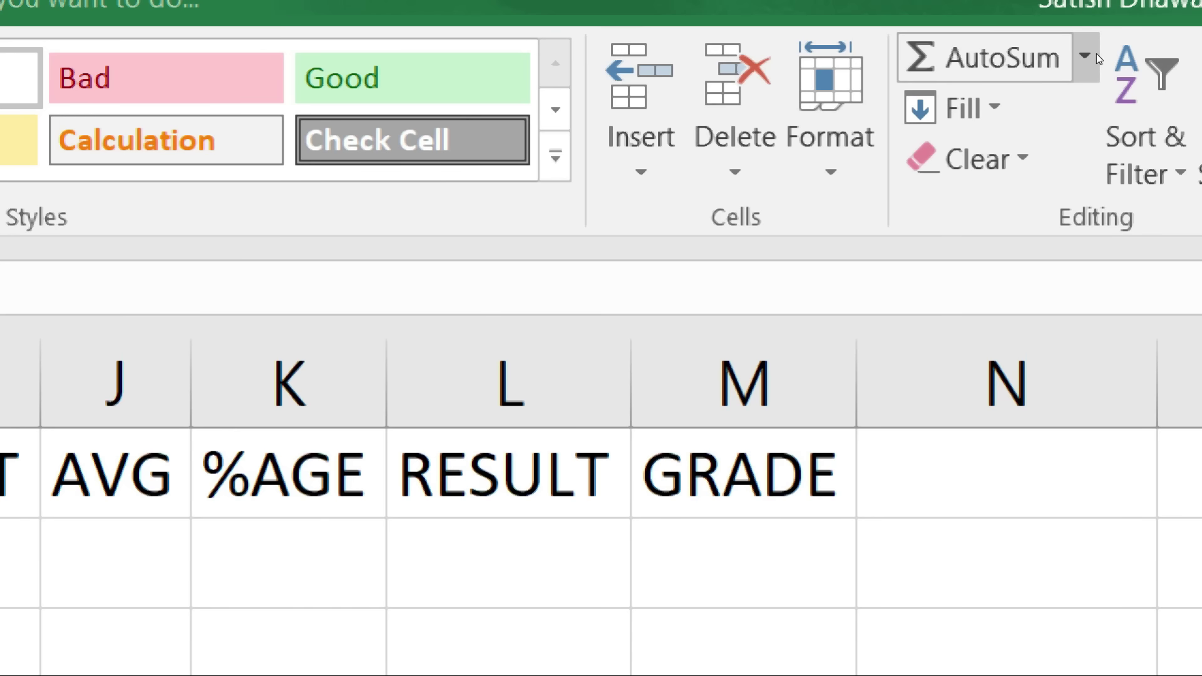
# Step: Enter =MAX(C2:E2) in G2 and fill it to G6, giving 65, 65, 32, 65, 65
pyautogui.click(1095, 54)
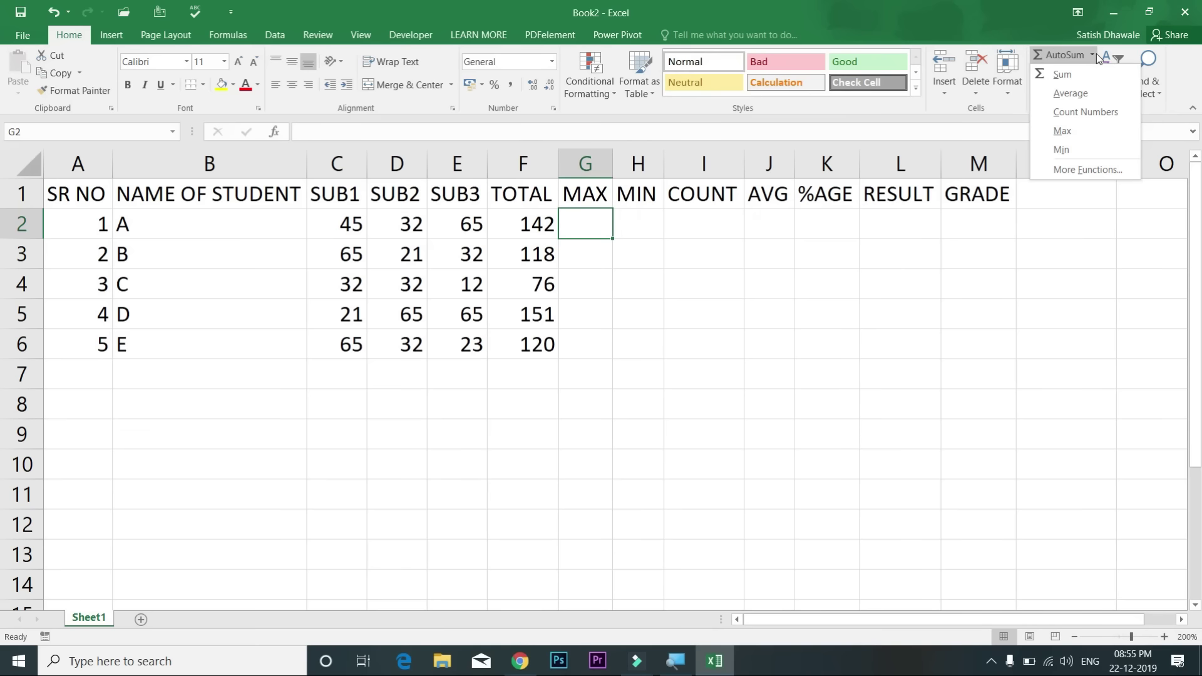
pyautogui.click(1086, 130)
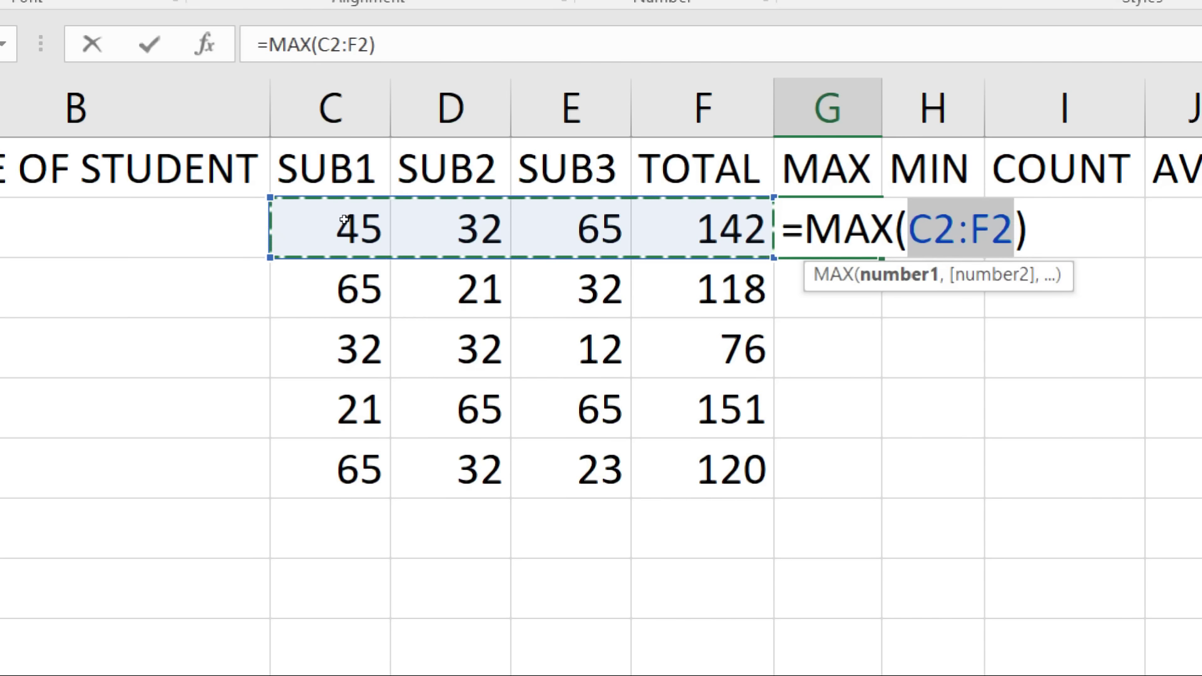
pyautogui.moveTo(344, 219); pyautogui.dragTo(451, 222)
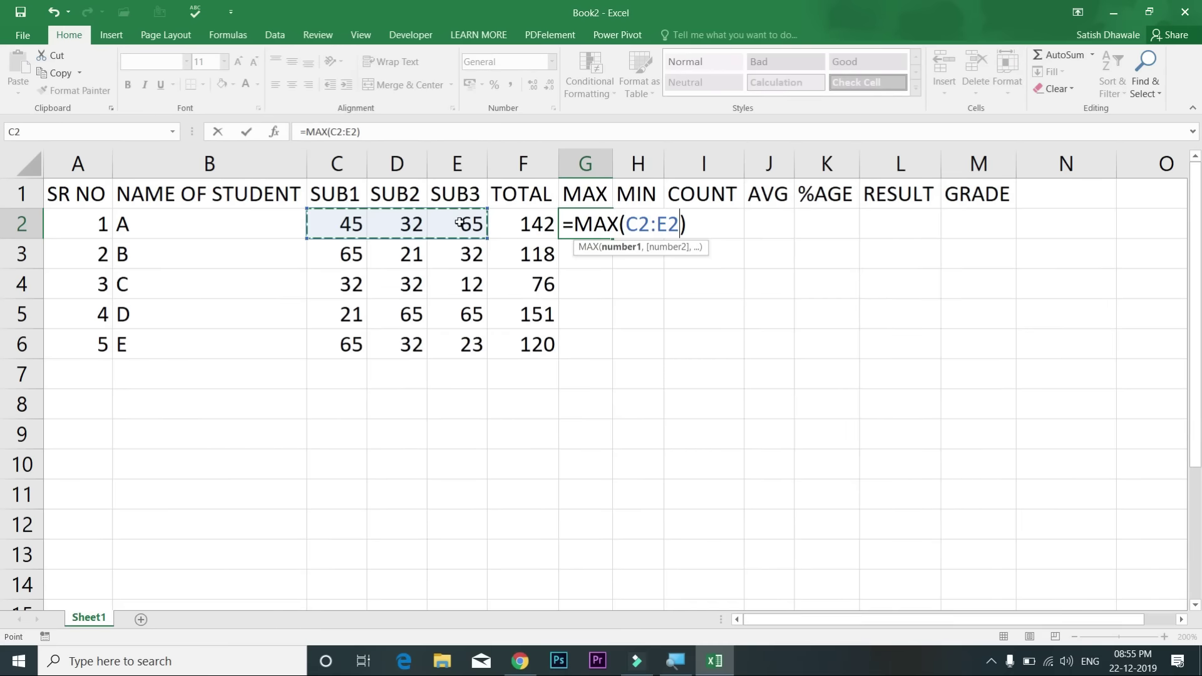
pyautogui.press('Return')
pyautogui.click(607, 227)
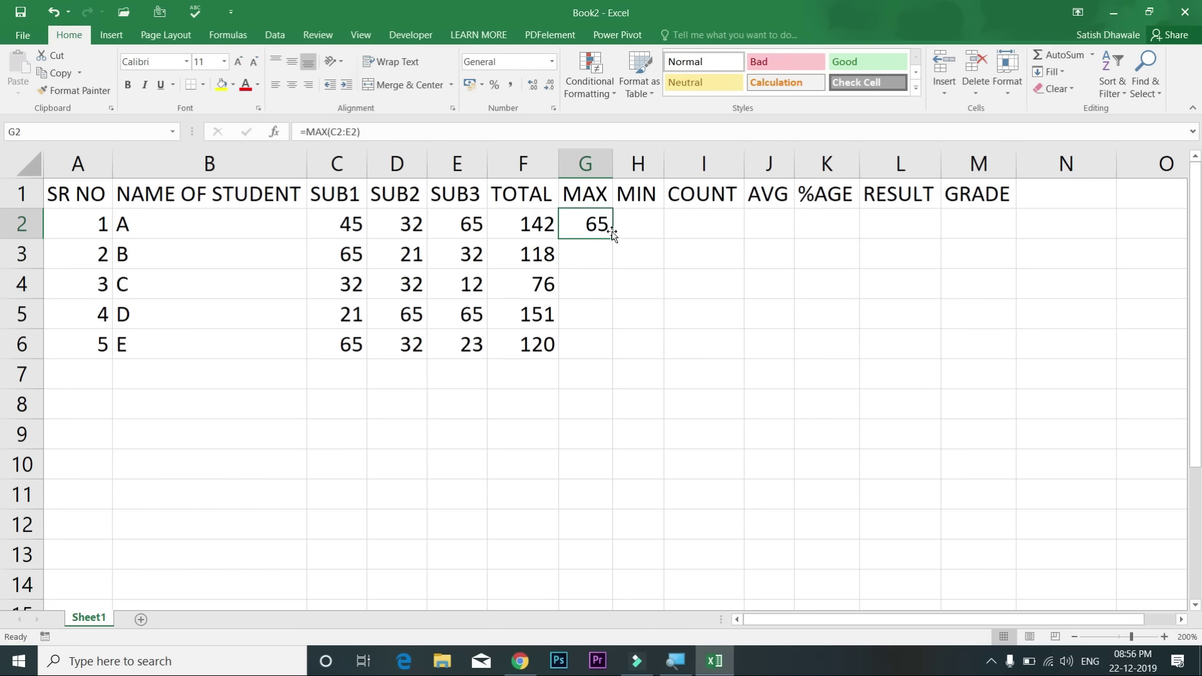
pyautogui.moveTo(613, 236); pyautogui.dragTo(620, 362)
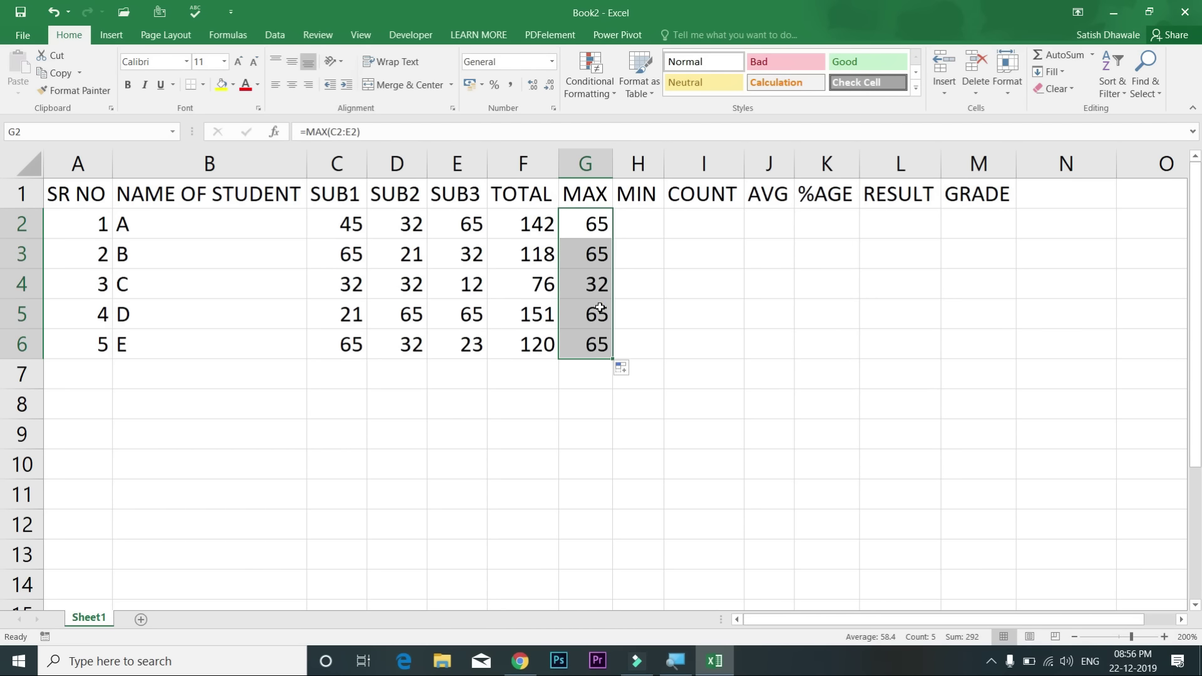
pyautogui.moveTo(347, 227); pyautogui.dragTo(462, 230)
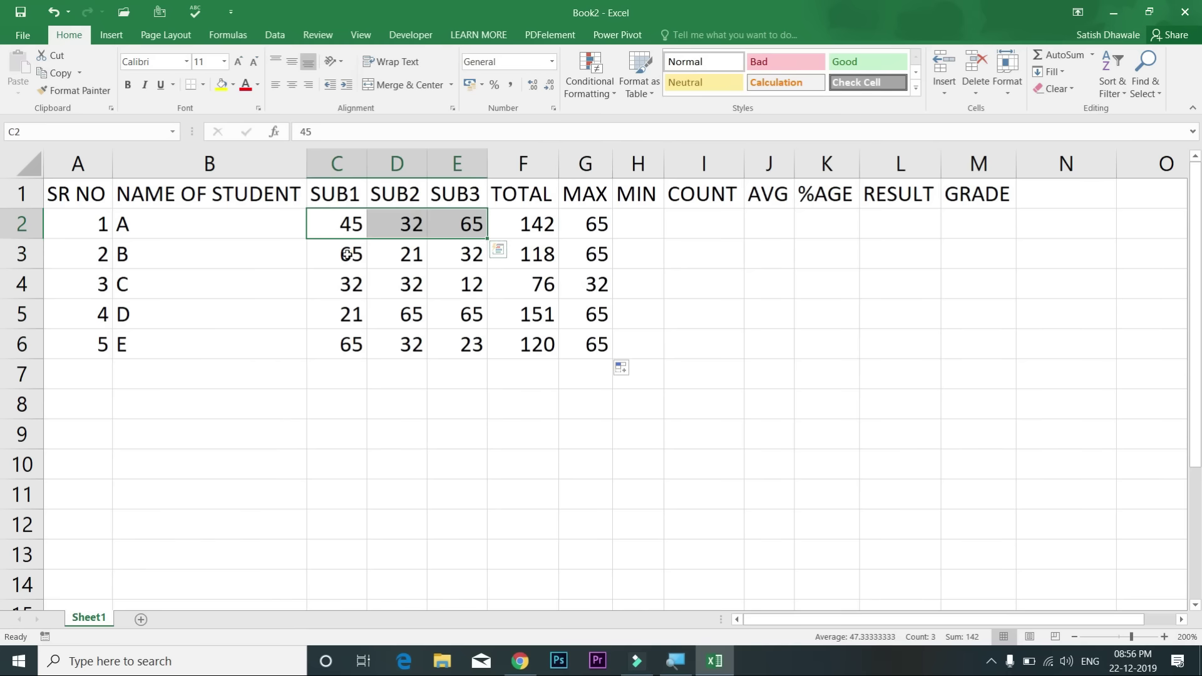
pyautogui.moveTo(347, 255); pyautogui.dragTo(450, 257)
# Step: Type =MIN( over C2:E2 in H2 to show student A's lowest mark, 32
pyautogui.moveTo(592, 225); pyautogui.dragTo(598, 344)
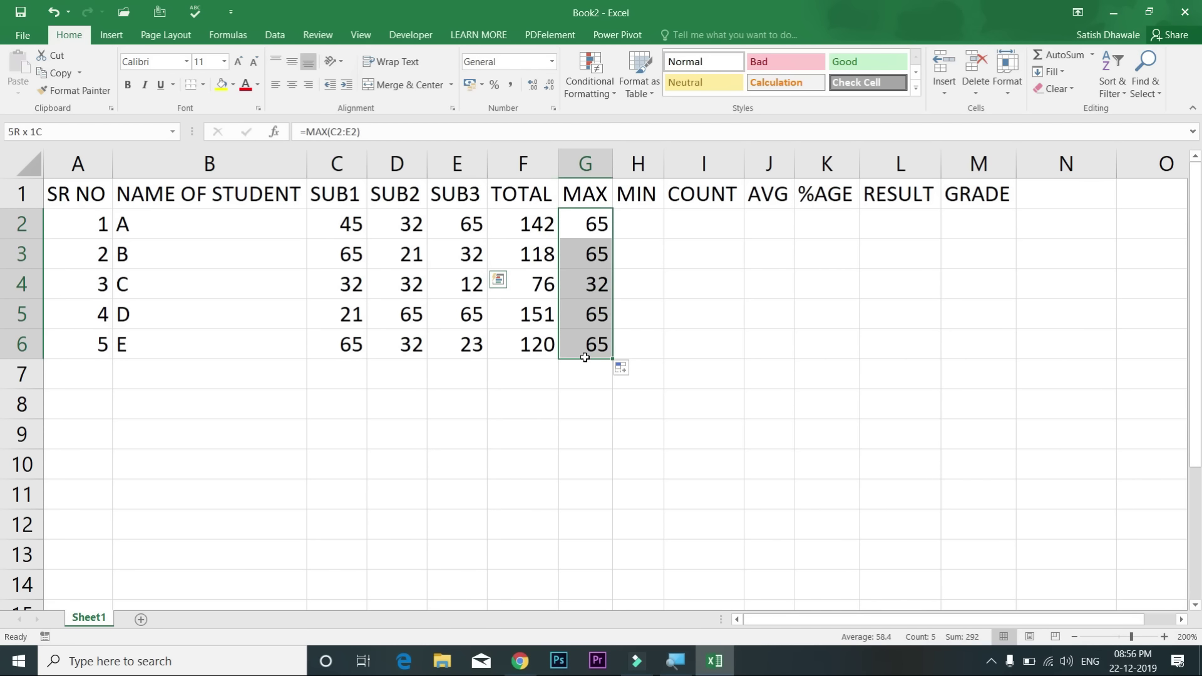
pyautogui.click(634, 219)
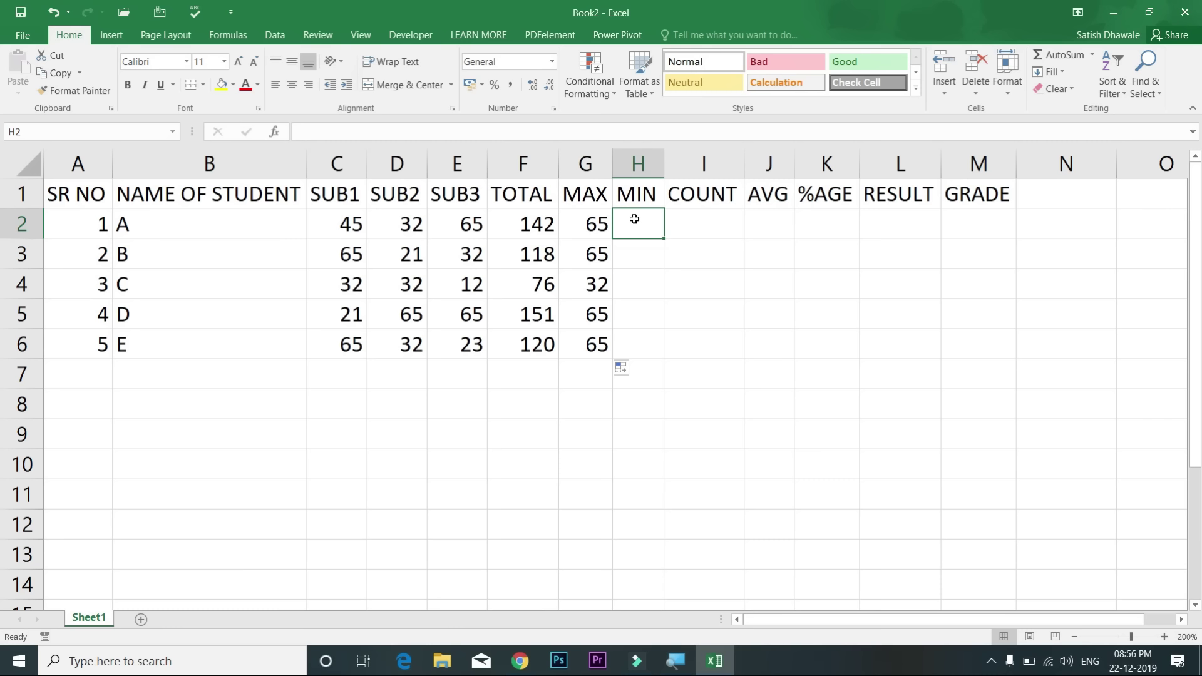
pyautogui.write('=MIN')
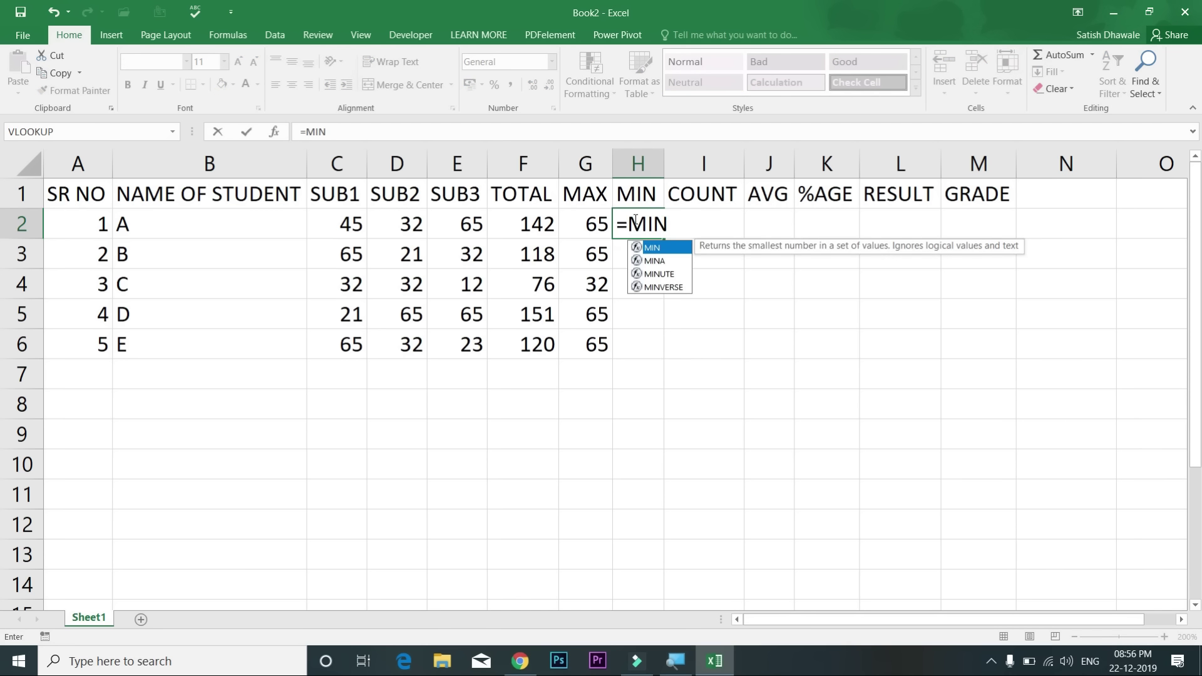
pyautogui.write('(')
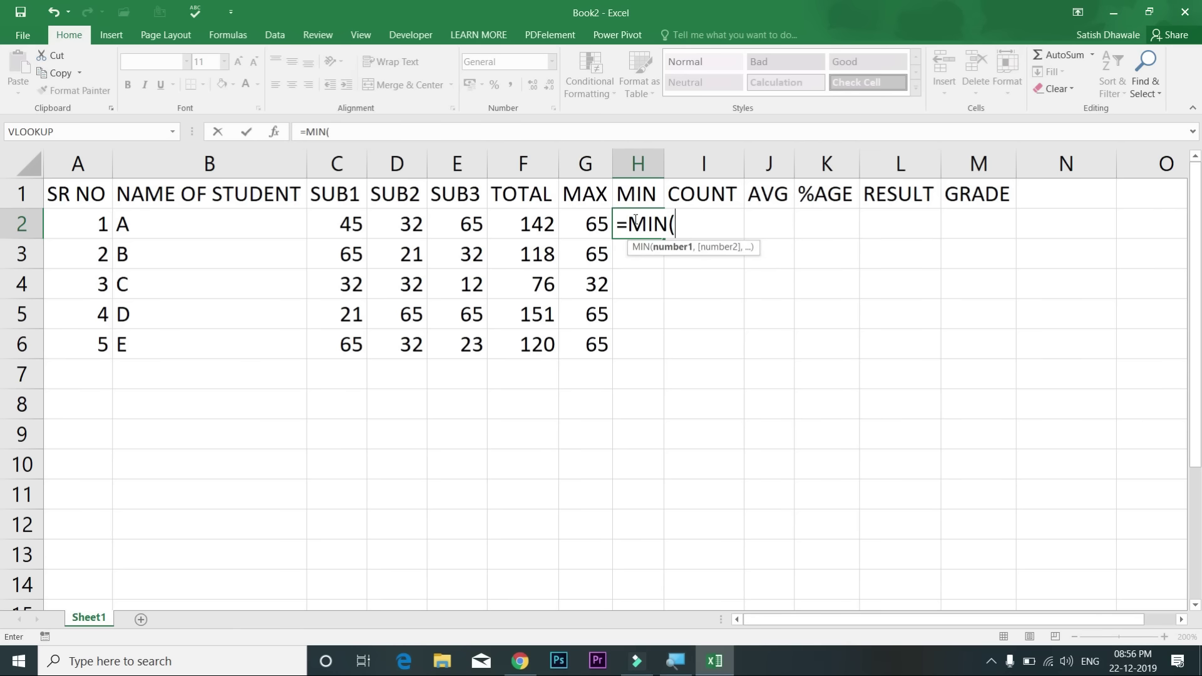
pyautogui.moveTo(347, 229); pyautogui.dragTo(466, 224)
pyautogui.press('Return')
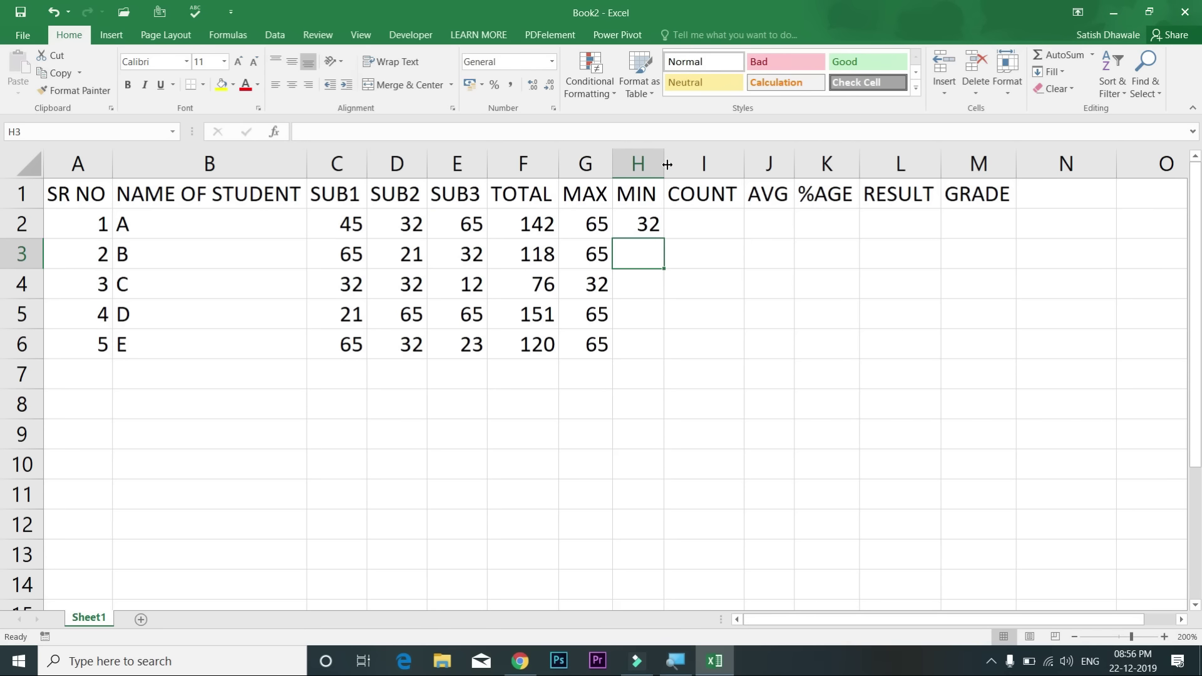
pyautogui.click(692, 231)
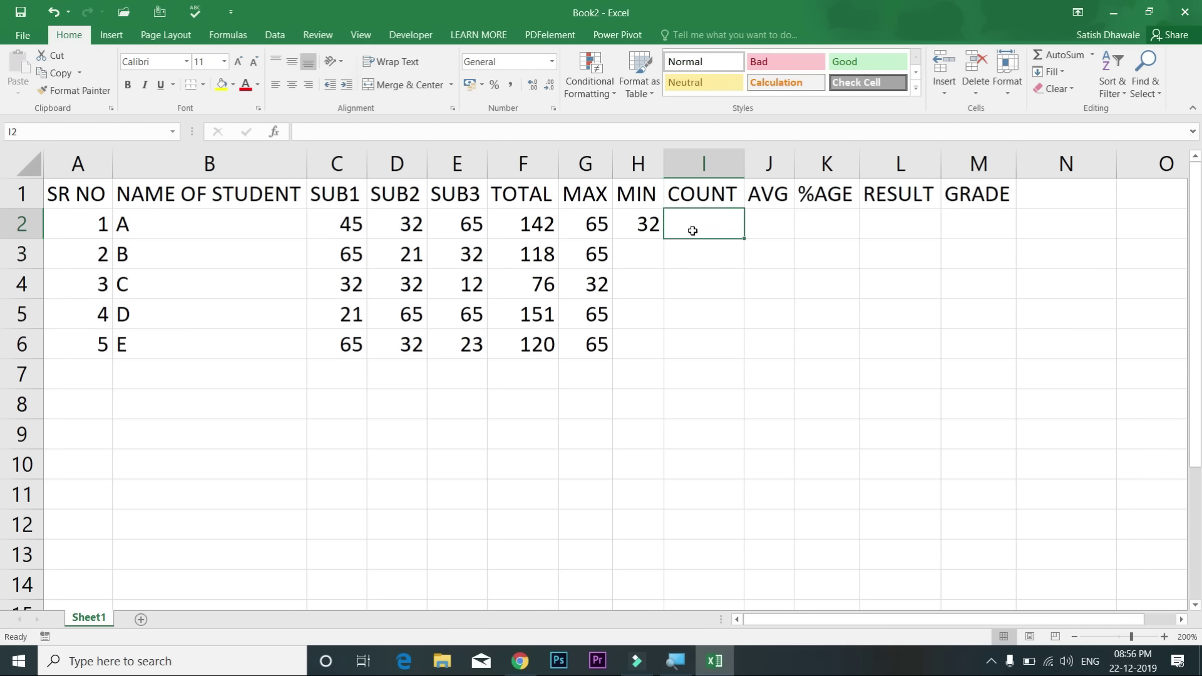
# Step: Enter =COUNT(C2:E2) in I2, counting student A's 3 subject marks
pyautogui.write('=COUN')
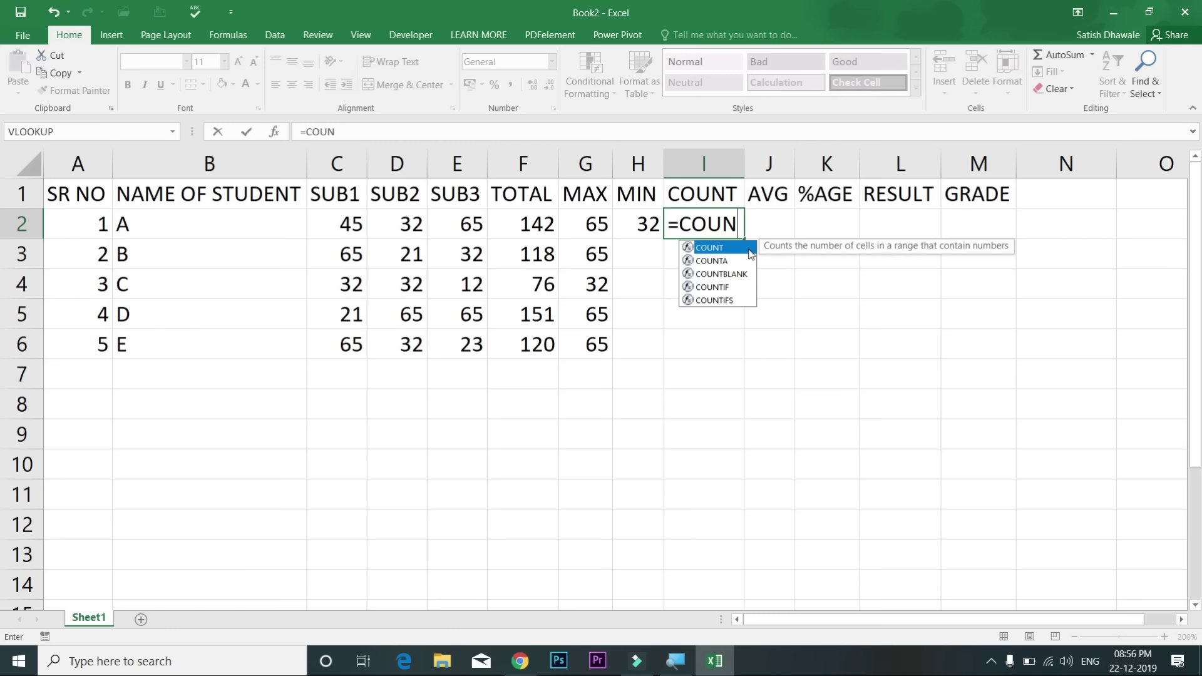
pyautogui.doubleClick(749, 249)
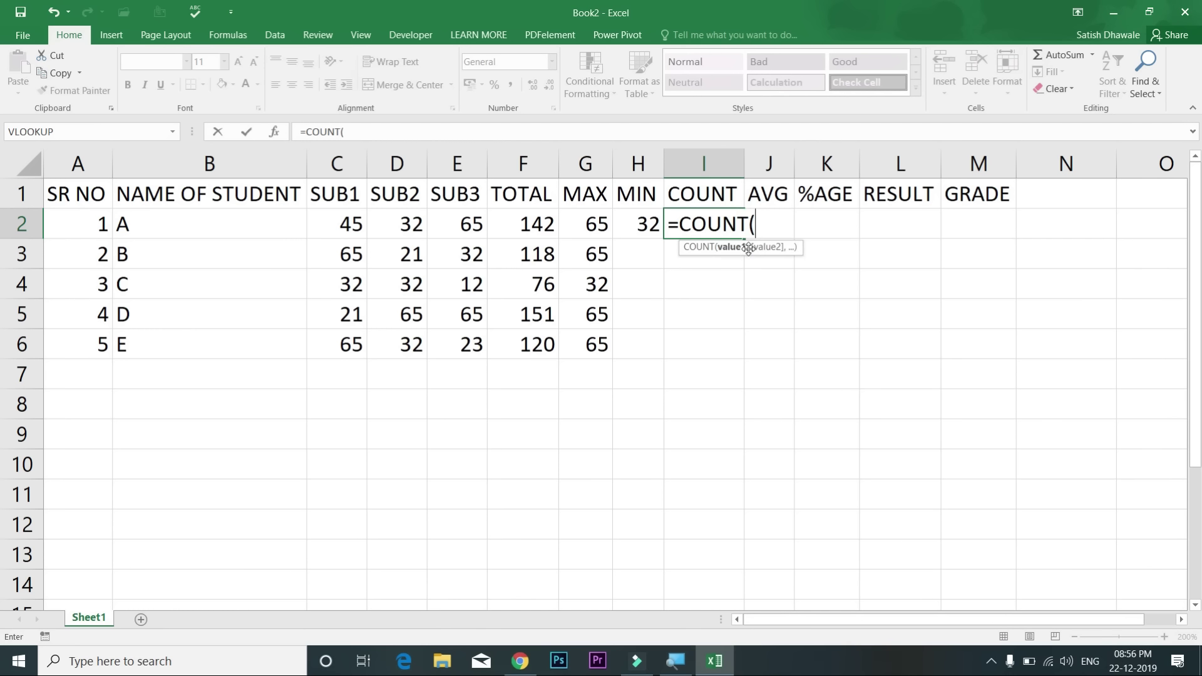
pyautogui.moveTo(351, 223); pyautogui.dragTo(463, 220)
pyautogui.write(')')
pyautogui.press('Return')
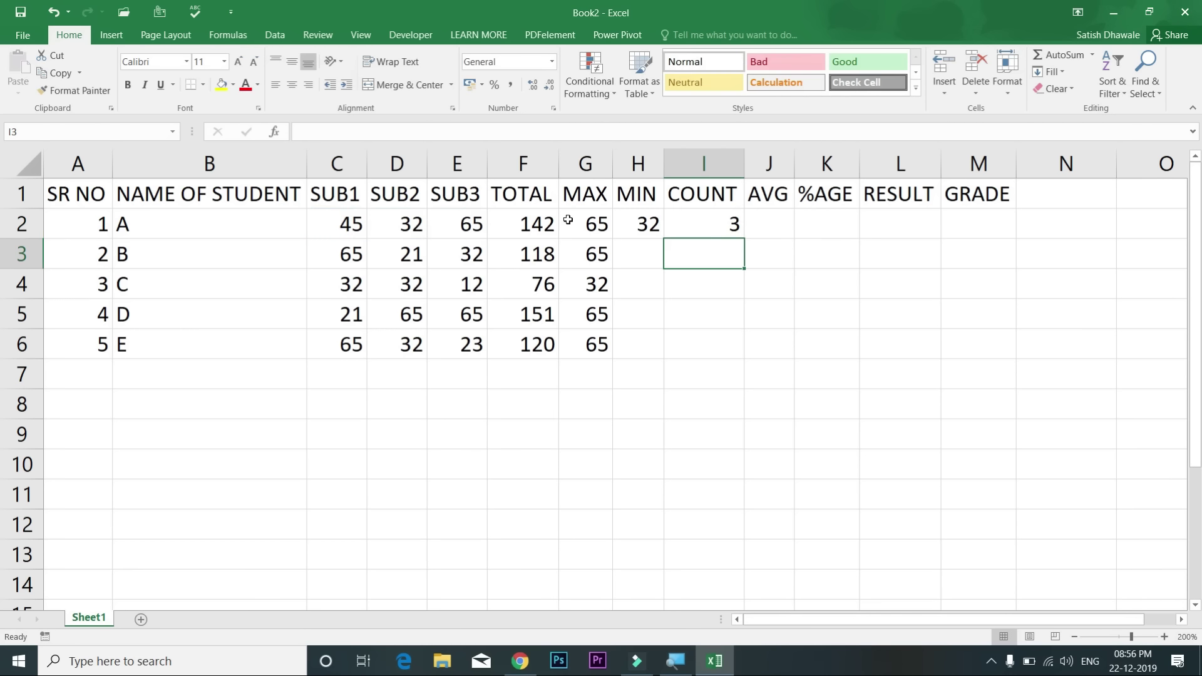
# Step: Fill the MIN and COUNT formulas in H2:I2 down to row 6
pyautogui.moveTo(641, 223); pyautogui.dragTo(704, 224)
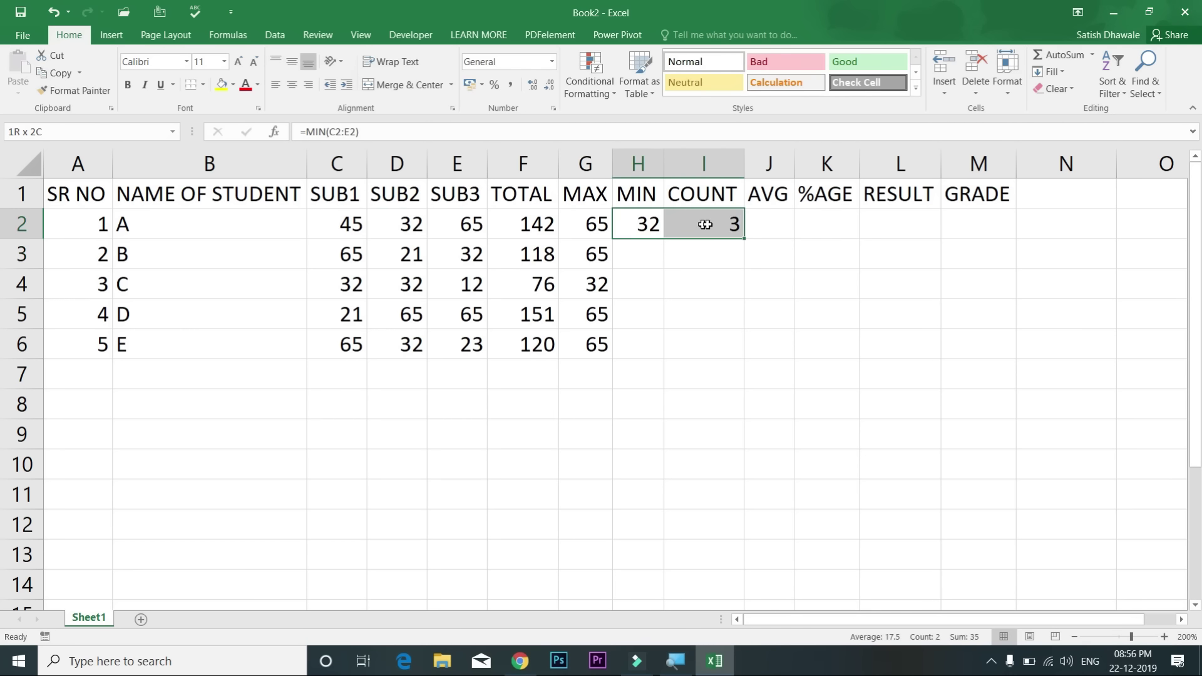
pyautogui.doubleClick(744, 238)
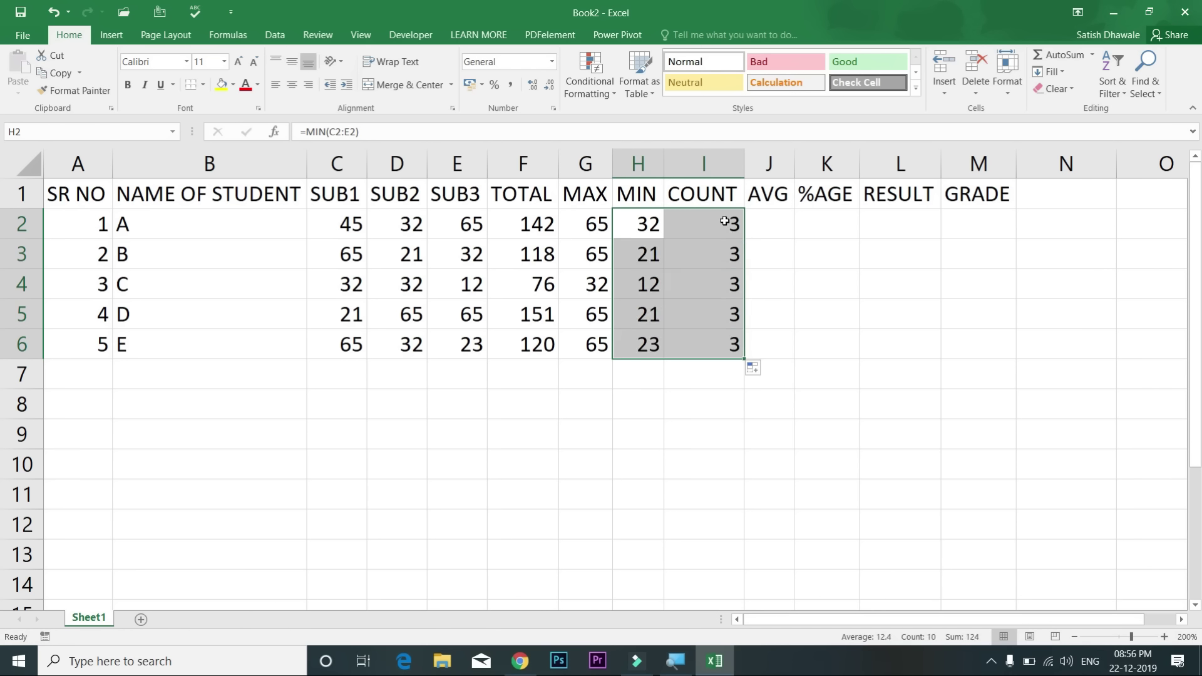
pyautogui.click(729, 226)
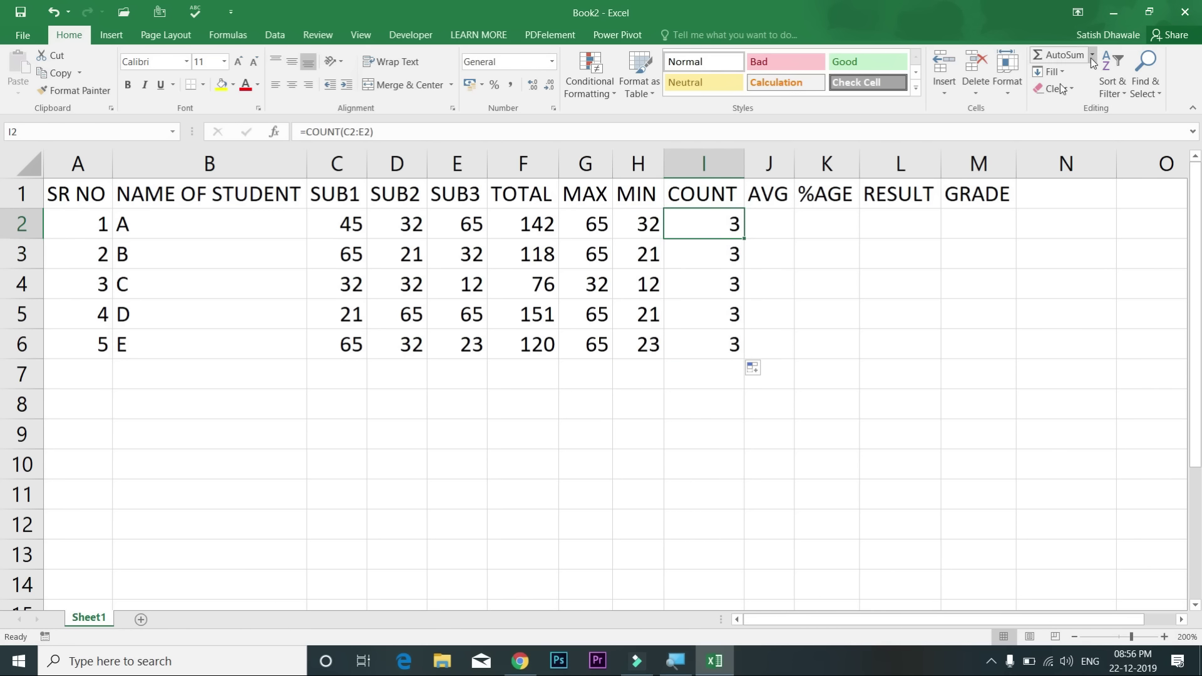
# Step: Delete the MAX, MIN and COUNT results in columns G to I, keeping TOTAL intact
pyautogui.moveTo(554, 223); pyautogui.dragTo(717, 332)
pyautogui.moveTo(538, 223); pyautogui.dragTo(532, 349)
pyautogui.moveTo(590, 230); pyautogui.dragTo(700, 354)
pyautogui.press('Delete')
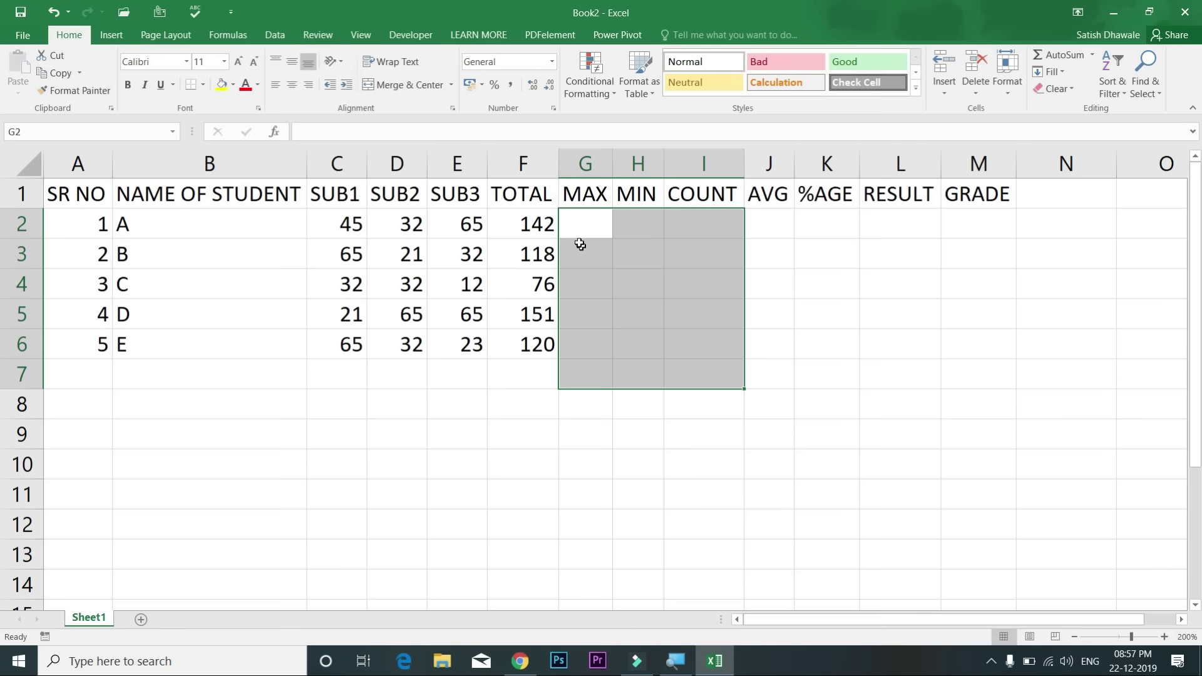
pyautogui.click(585, 226)
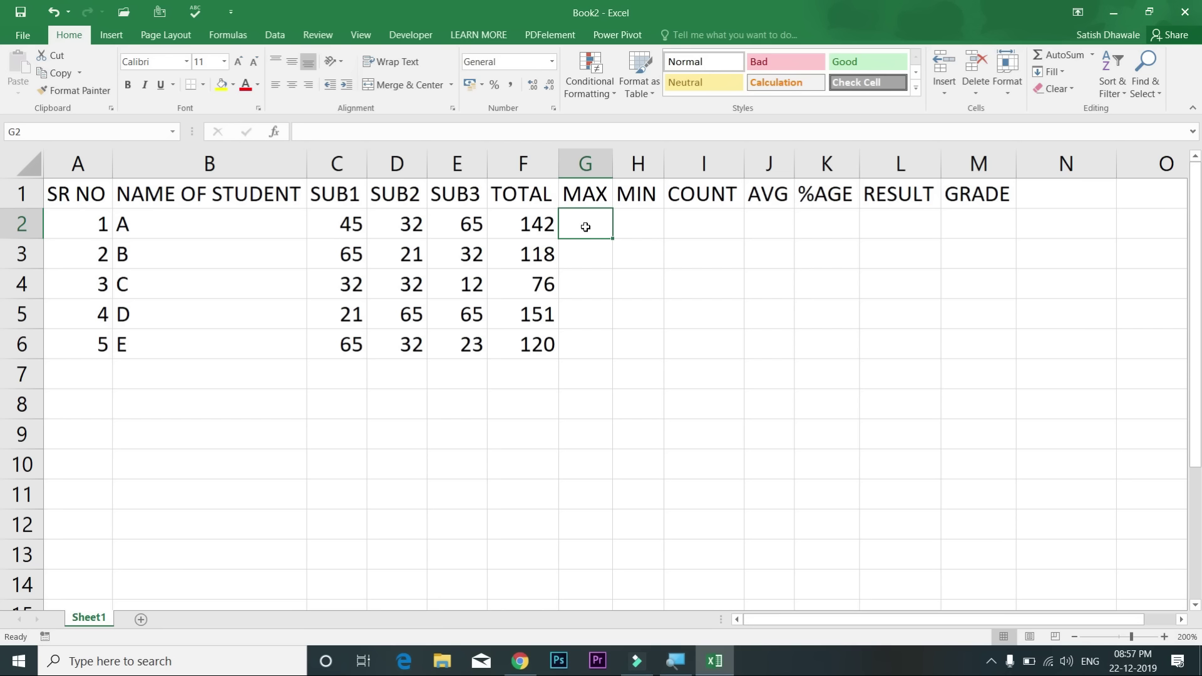
pyautogui.press('alt')
pyautogui.press('h')
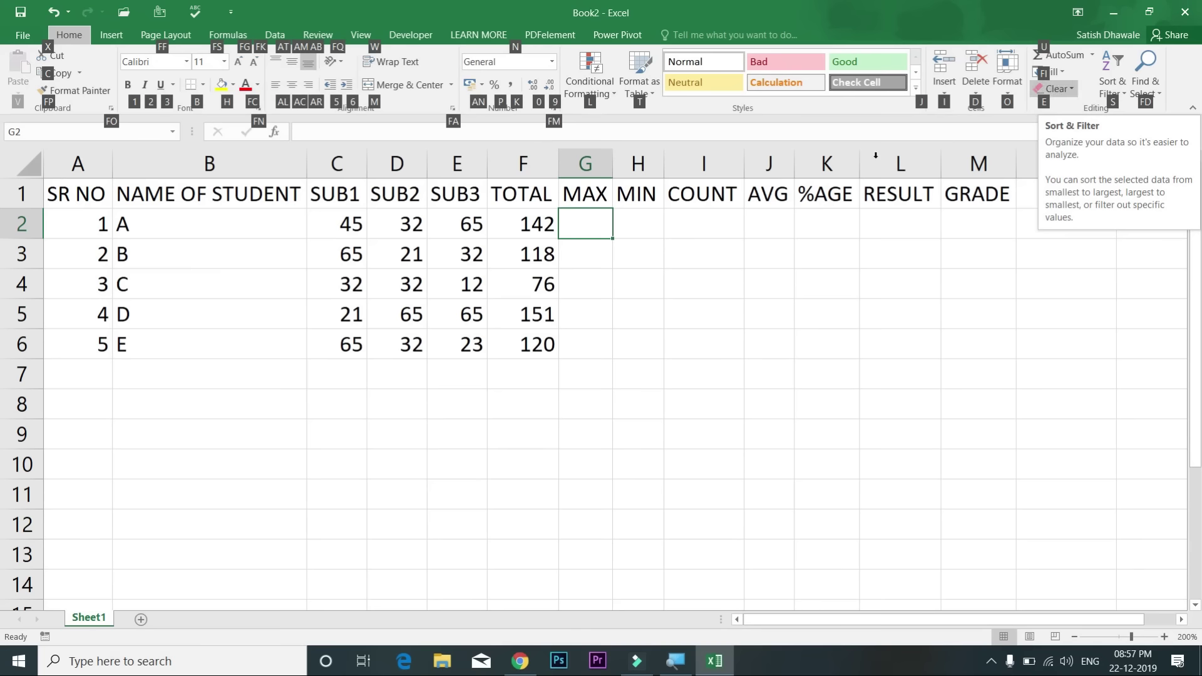
# Step: Insert =MAX(C2:E2) in G2 via AutoSum Max, giving 65
pyautogui.press('u')
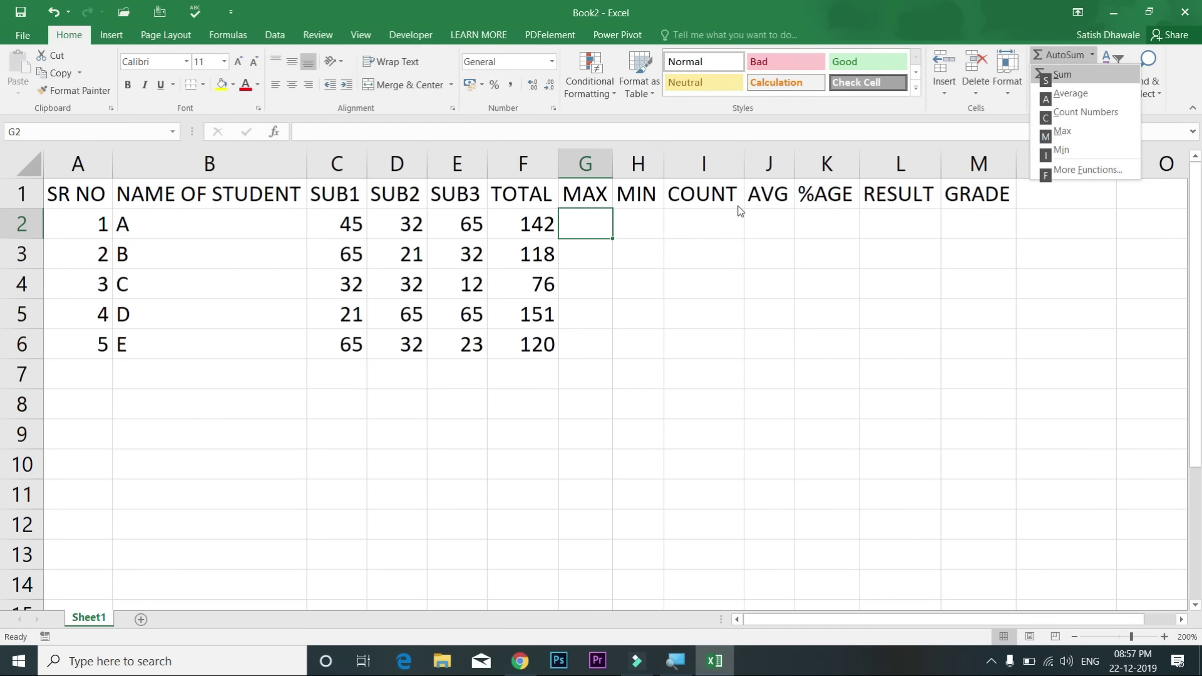
pyautogui.press('m')
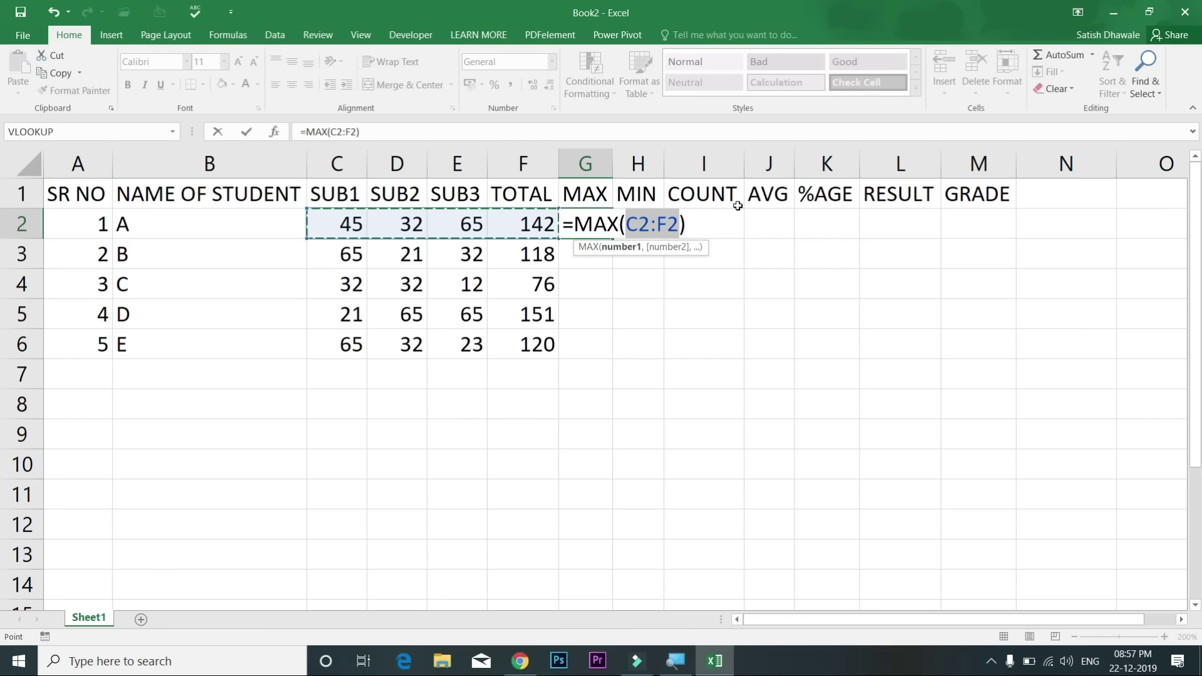
pyautogui.hotkey('shift', 'Left')
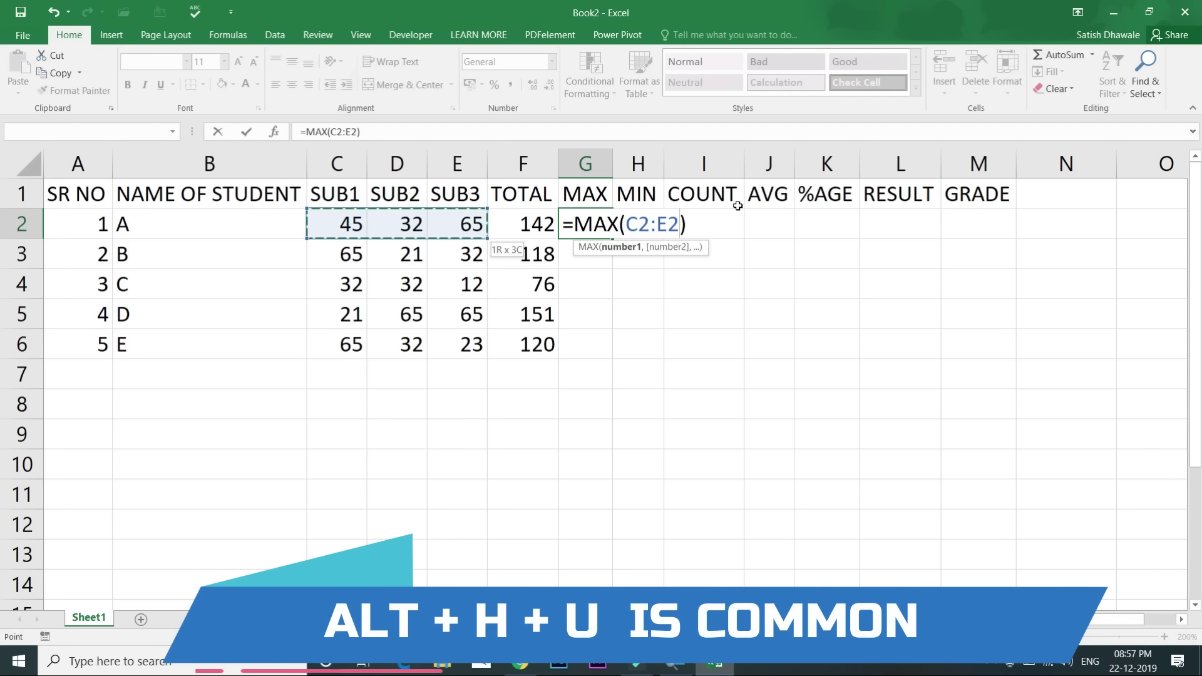
pyautogui.press('Return')
pyautogui.press('Up')
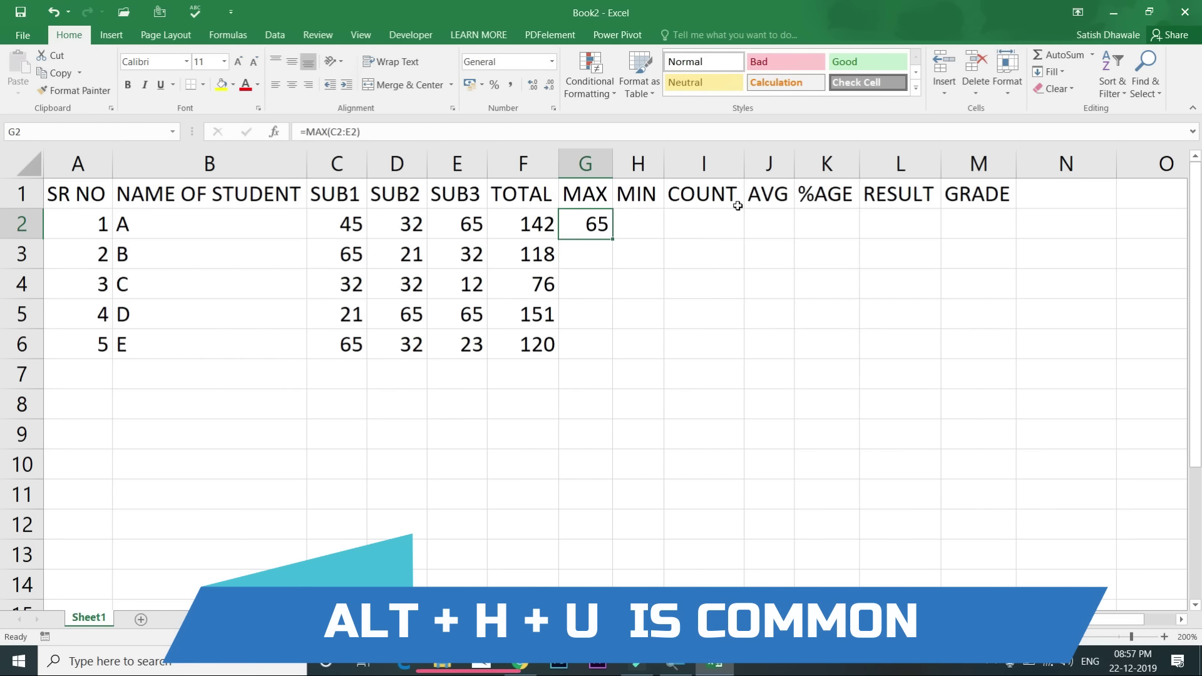
pyautogui.press('Right')
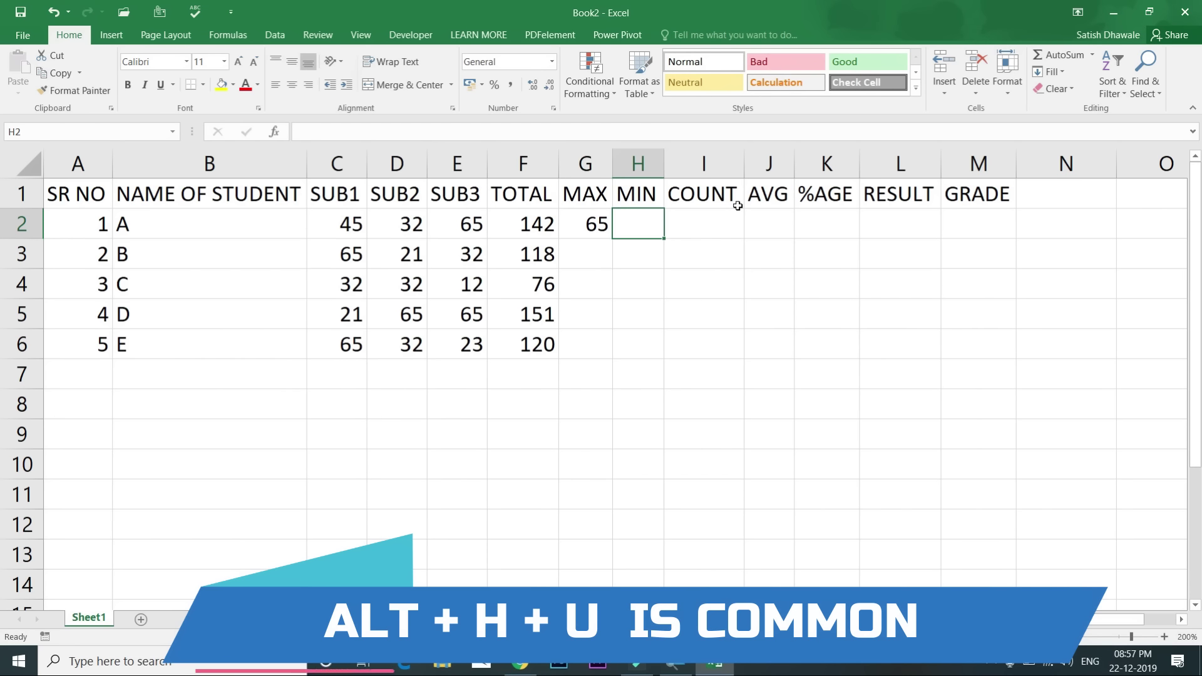
# Step: Insert =MIN(C2:E2) in H2 via Alt+H+U+I, giving student A's lowest mark, 32
pyautogui.press('alt')
pyautogui.press('h')
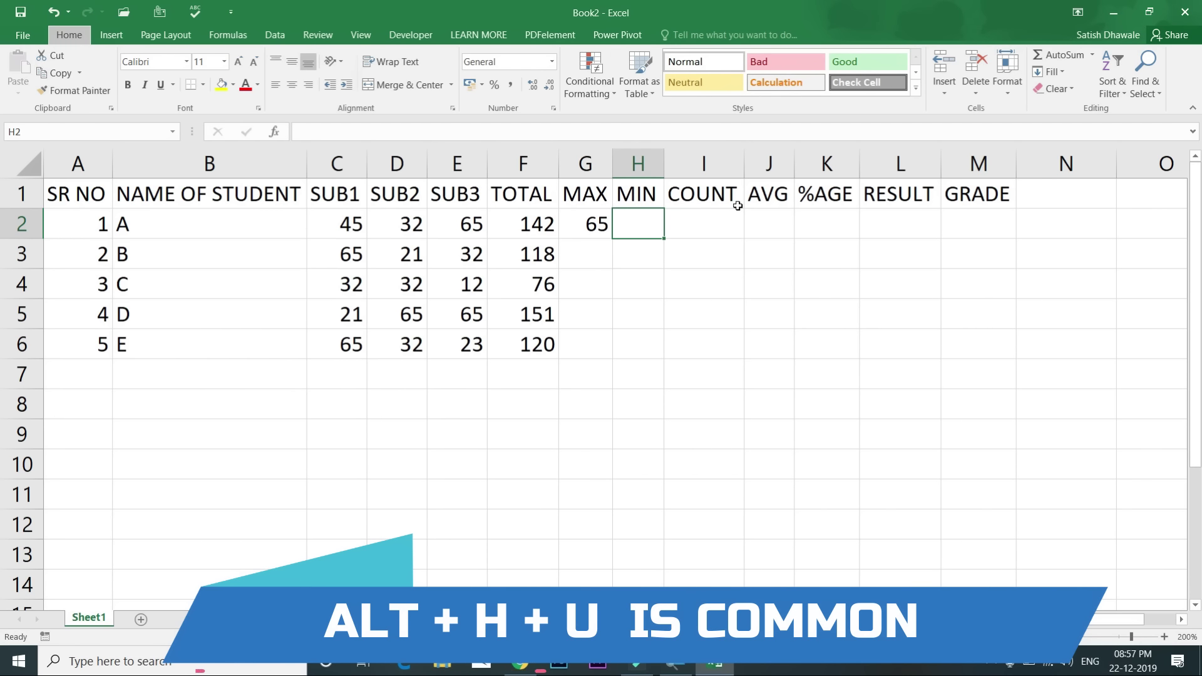
pyautogui.press('u')
pyautogui.press('i')
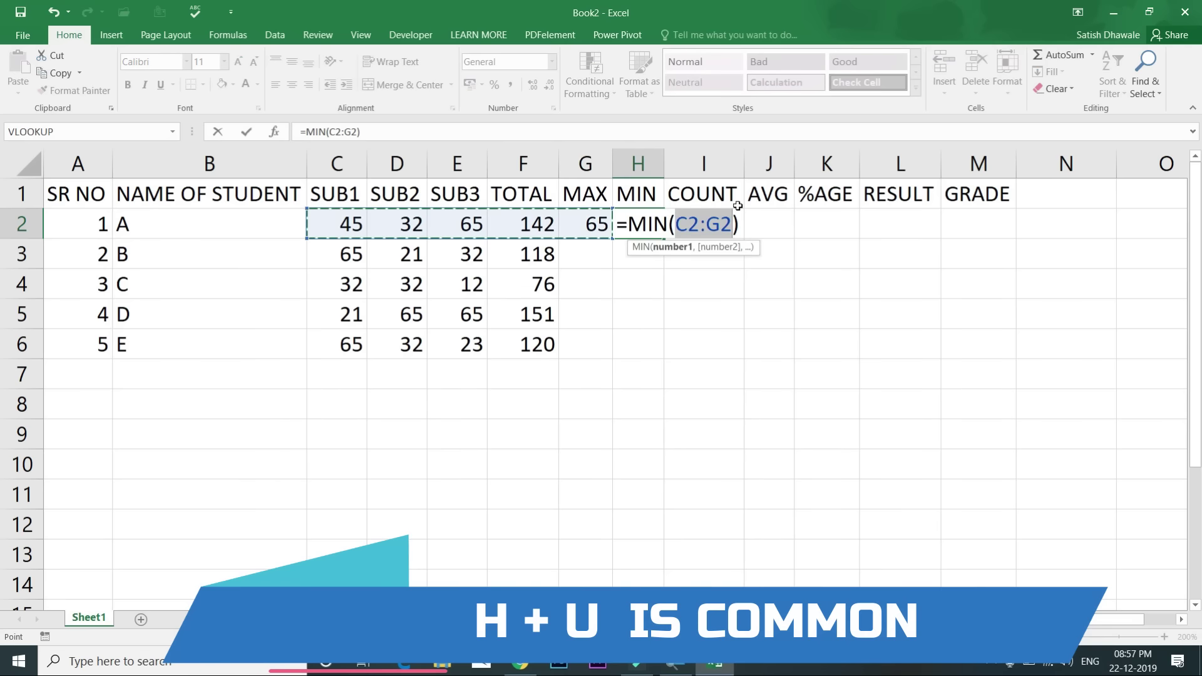
pyautogui.hotkey('shift', 'Left')
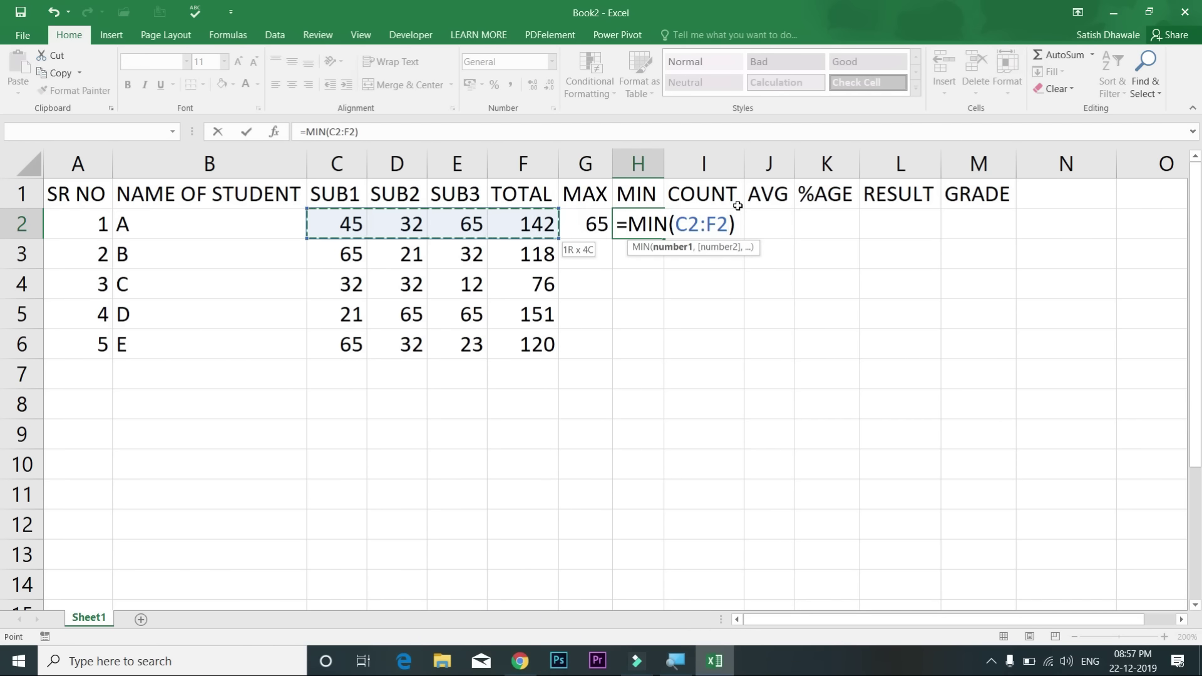
pyautogui.hotkey('shift', 'Left')
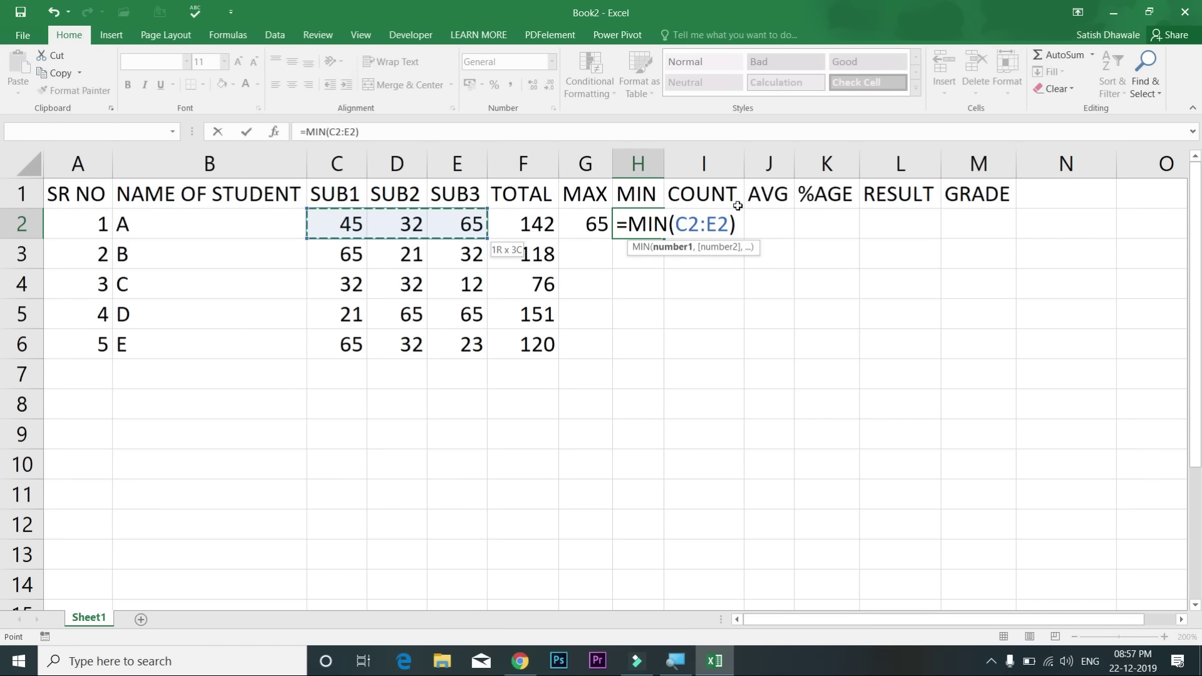
pyautogui.press('Return')
pyautogui.press('Up')
pyautogui.click(739, 209)
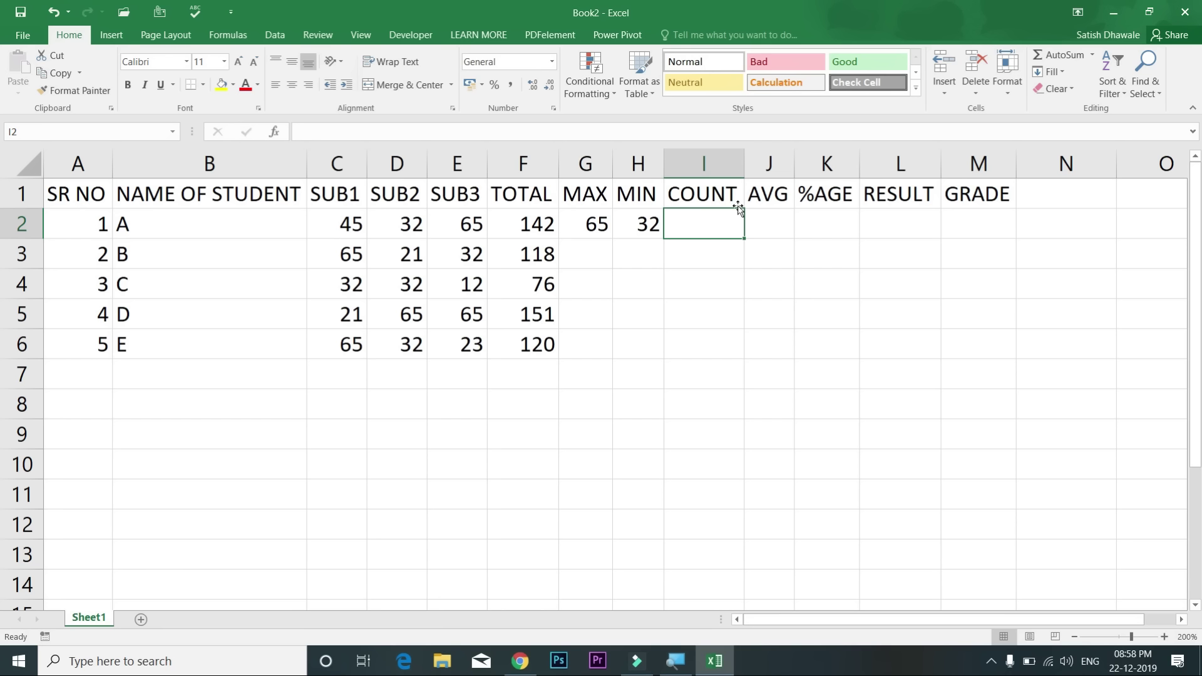
pyautogui.hotkey('alt', 'h')
pyautogui.press('u')
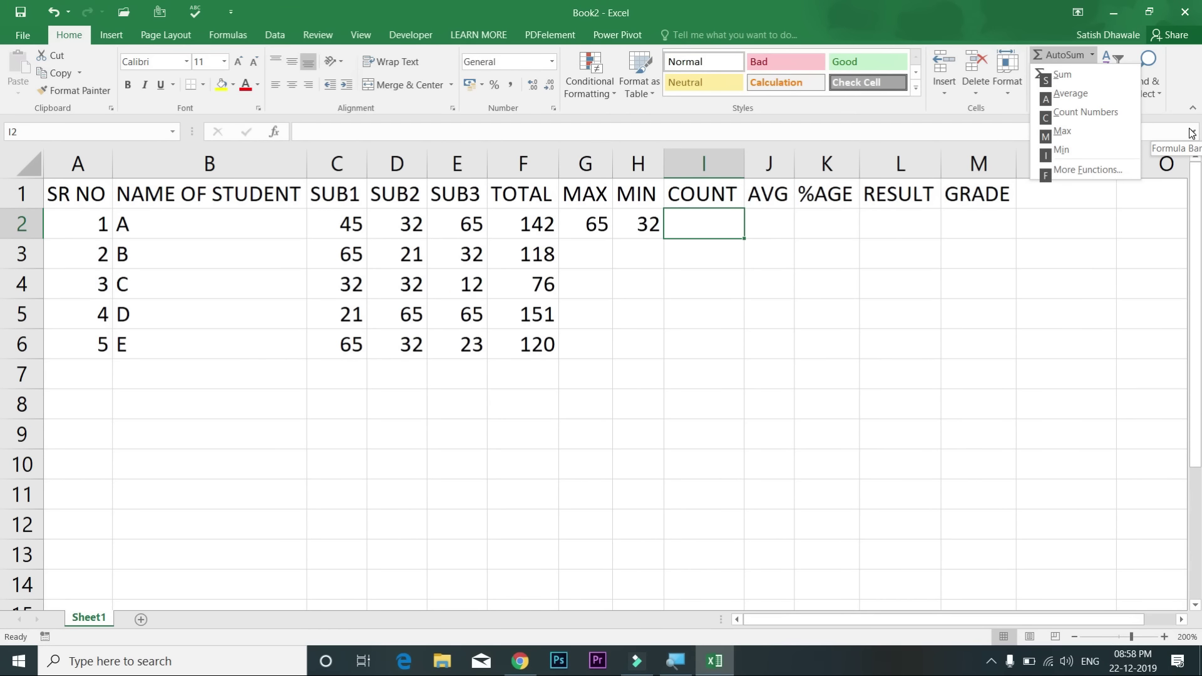
# Step: Insert a Count Numbers formula over C2:E2 in I2, giving 3
pyautogui.press('c')
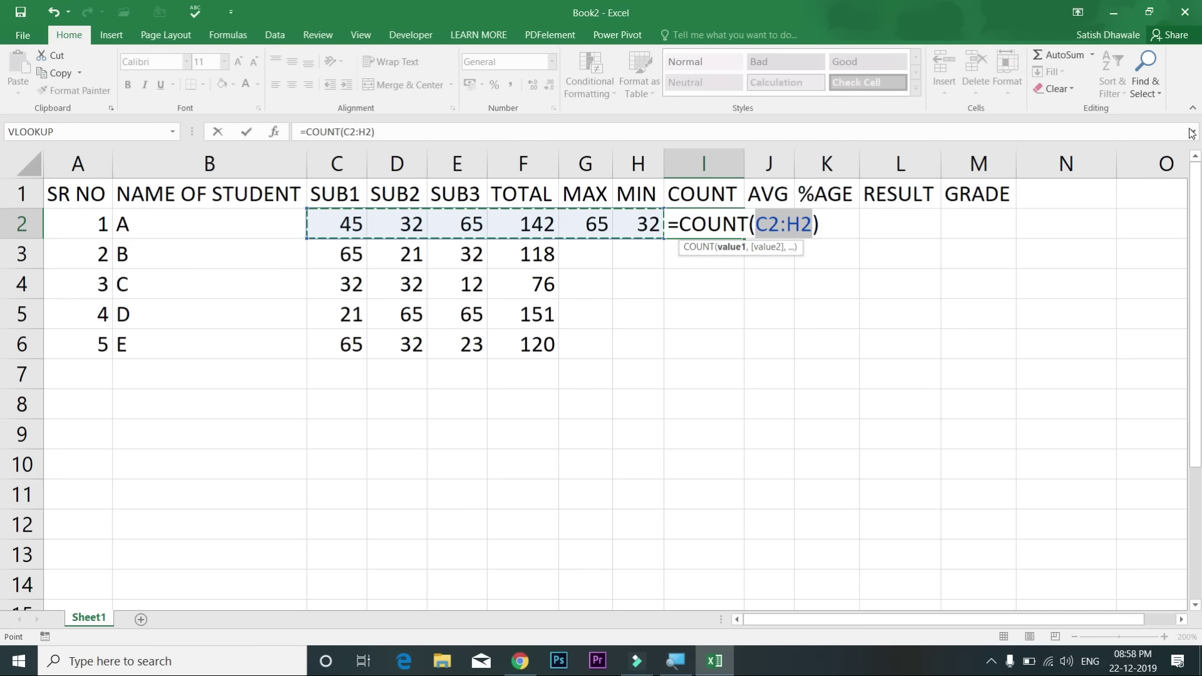
pyautogui.hotkey('shift', 'Left')
pyautogui.hotkey('shift', 'Left')
pyautogui.hotkey('shift', 'Left')
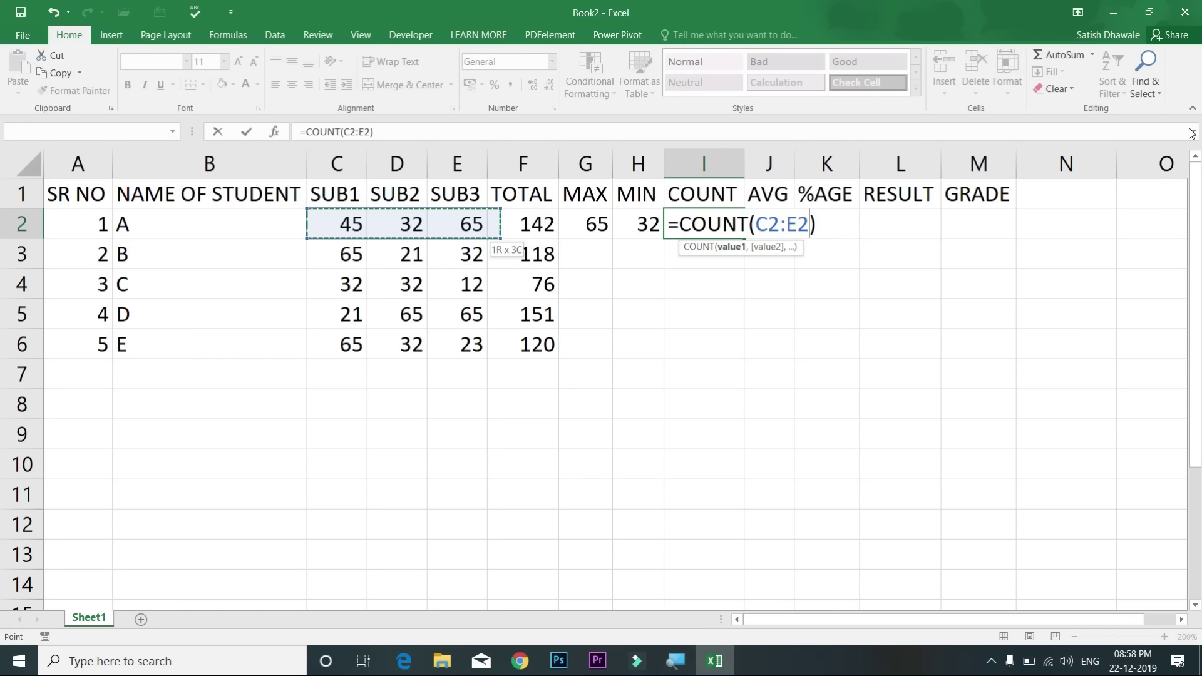
pyautogui.press('Return')
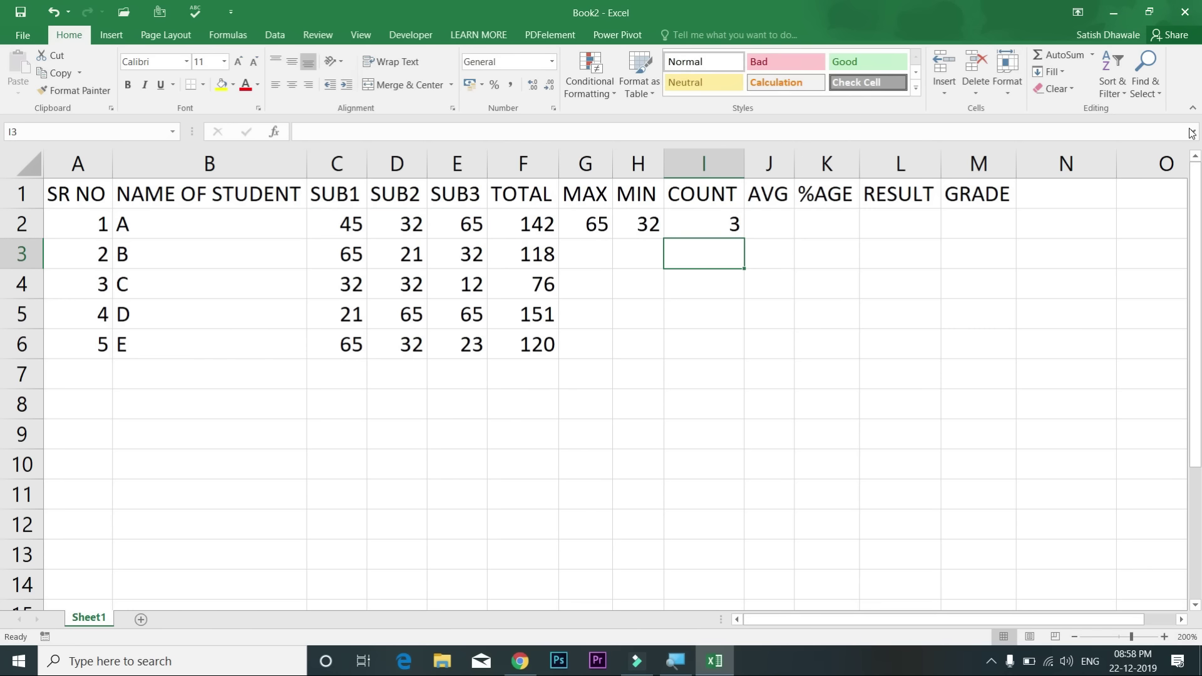
pyautogui.press('Up')
pyautogui.press('Right')
# Step: Insert =AVERAGE(C2:E2) in J2 for an average of 47, then select G2:J2
pyautogui.hotkey('alt', 'h')
pyautogui.press('u')
pyautogui.press('a')
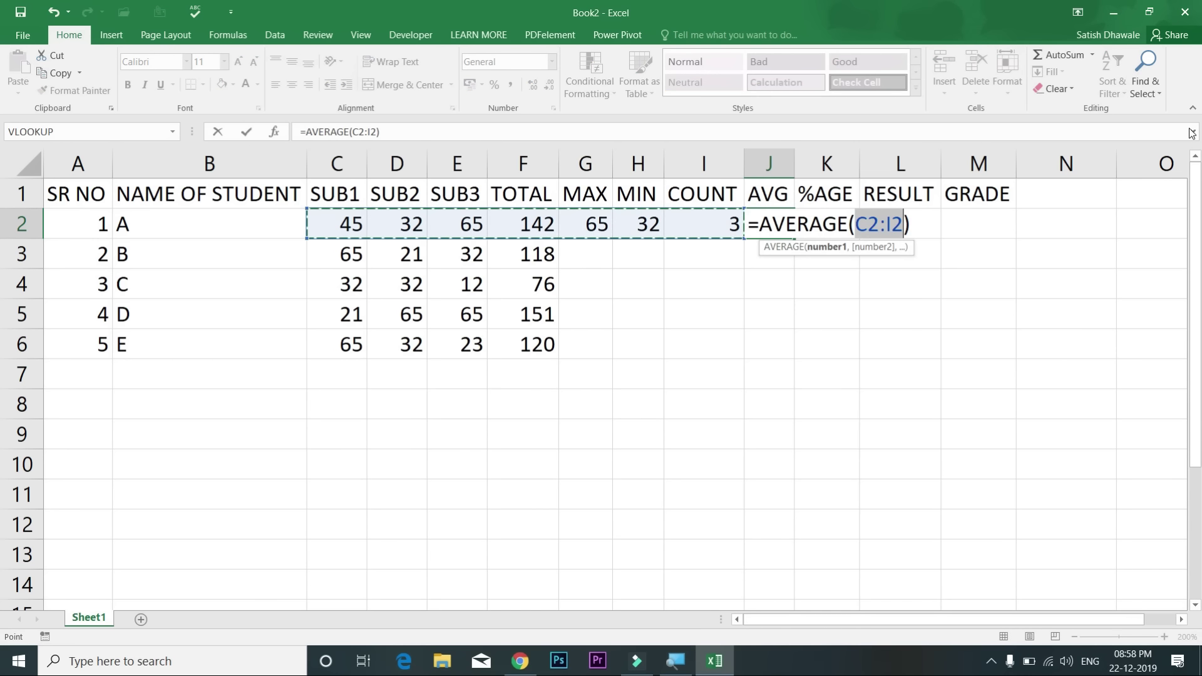
pyautogui.hotkey('shift', 'Left')
pyautogui.hotkey('shift', 'Left')
pyautogui.hotkey('shift', 'Left')
pyautogui.hotkey('shift', 'Left')
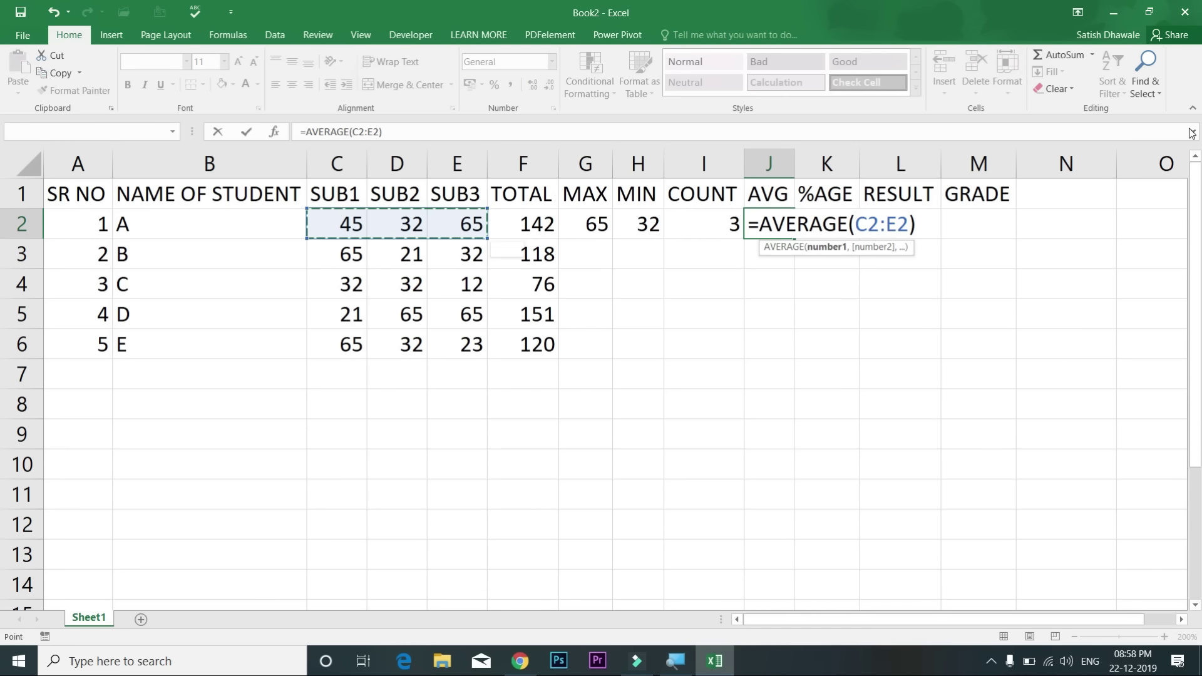
pyautogui.press('Return')
pyautogui.press('Up')
pyautogui.press('Up')
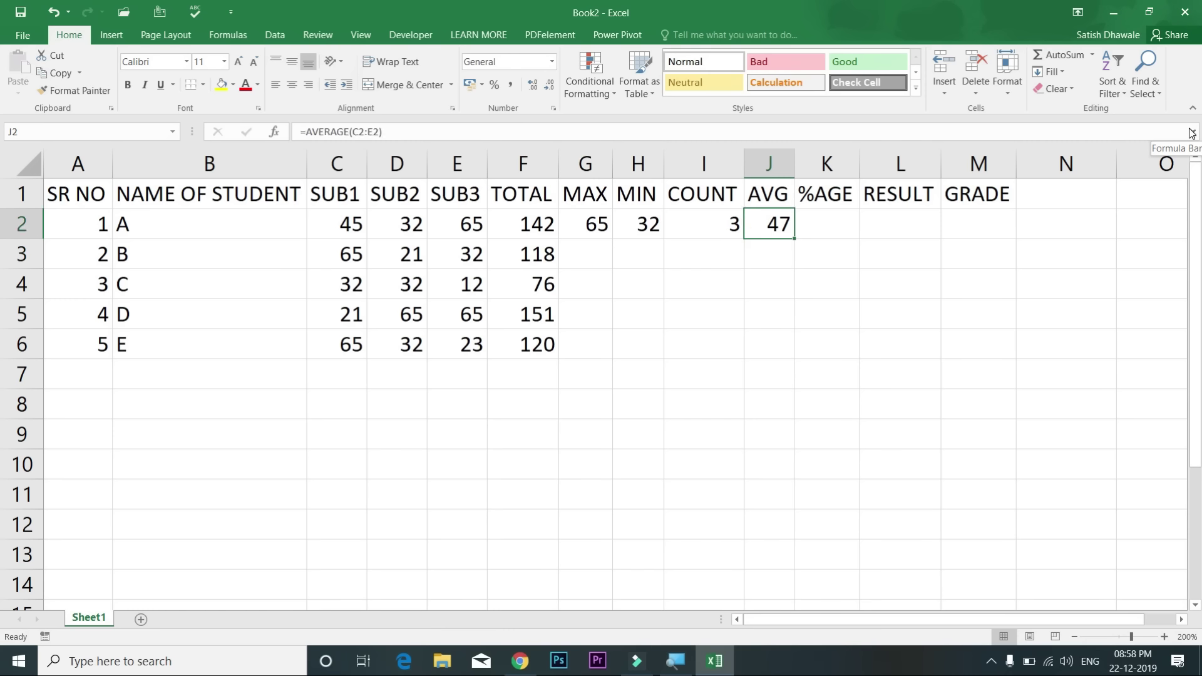
pyautogui.press('Left')
pyautogui.press('Left')
pyautogui.press('Left')
pyautogui.press('Down')
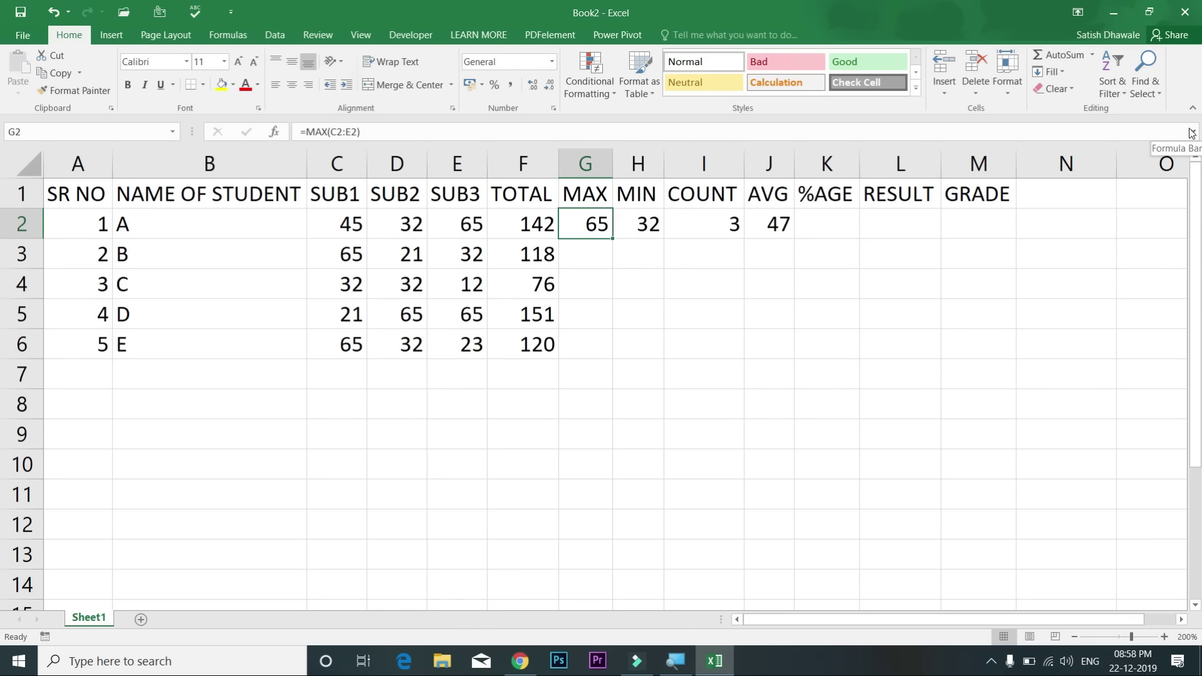
pyautogui.hotkey('shift', 'Right')
pyautogui.hotkey('shift', 'Right')
pyautogui.hotkey('shift', 'Right')
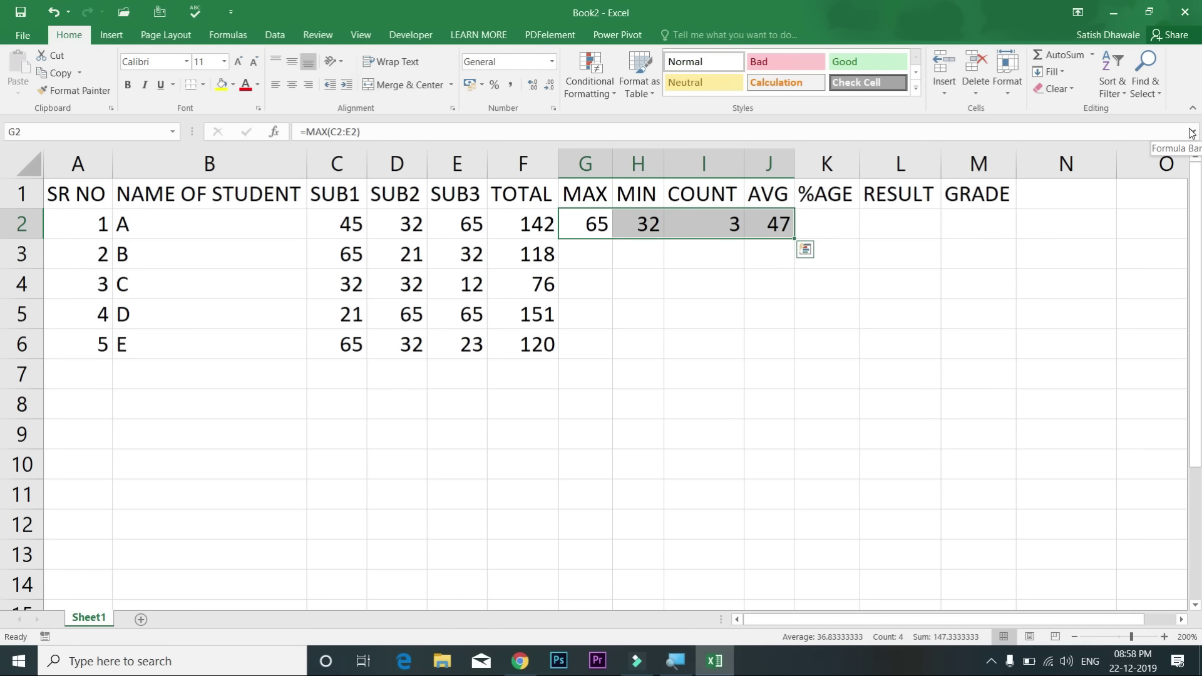
# Step: Fill the MAX, MIN, COUNT and AVG formulas from row 2 down to row 6 for students B–E
pyautogui.hotkey('shift', 'Down')
pyautogui.hotkey('shift', 'Down')
pyautogui.hotkey('shift', 'Down')
pyautogui.hotkey('shift', 'Down')
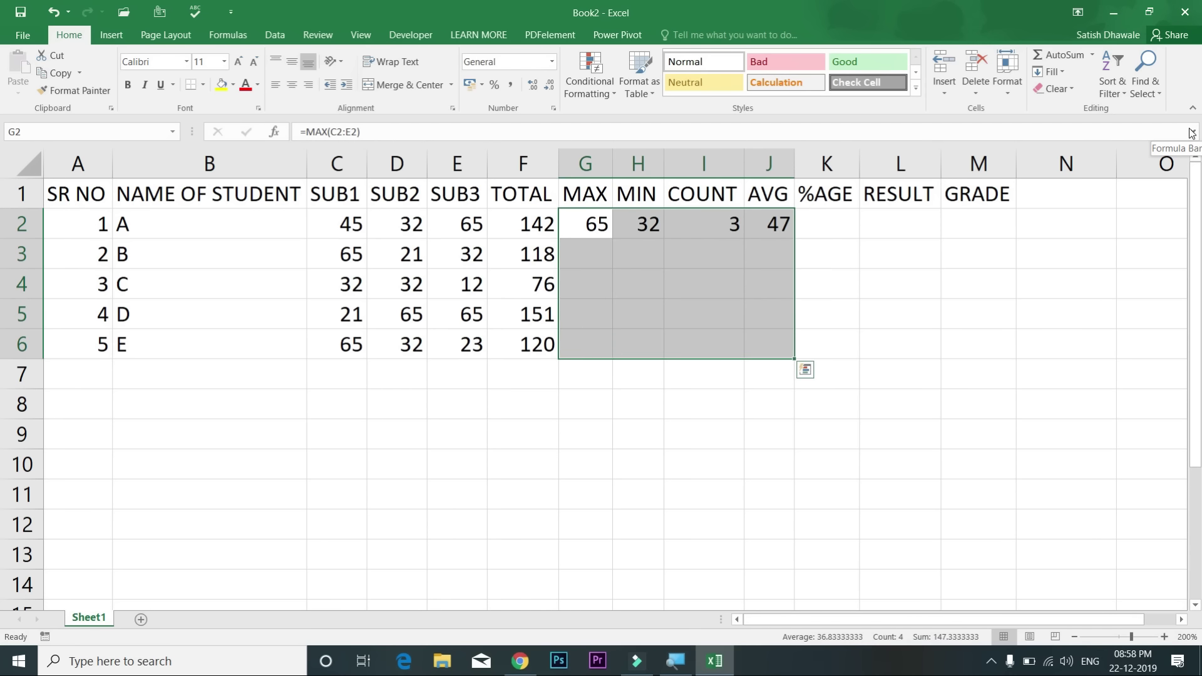
pyautogui.hotkey('ctrl', 'd')
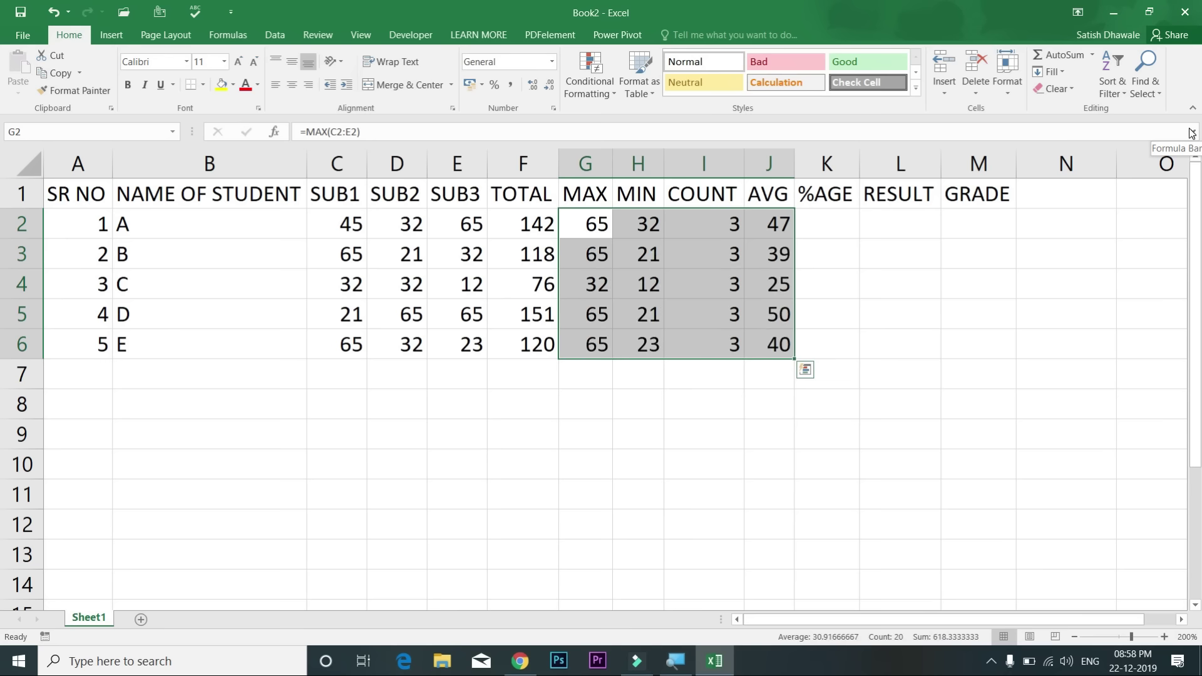
pyautogui.press('Right')
pyautogui.press('Right')
pyautogui.press('Right')
pyautogui.press('Right')
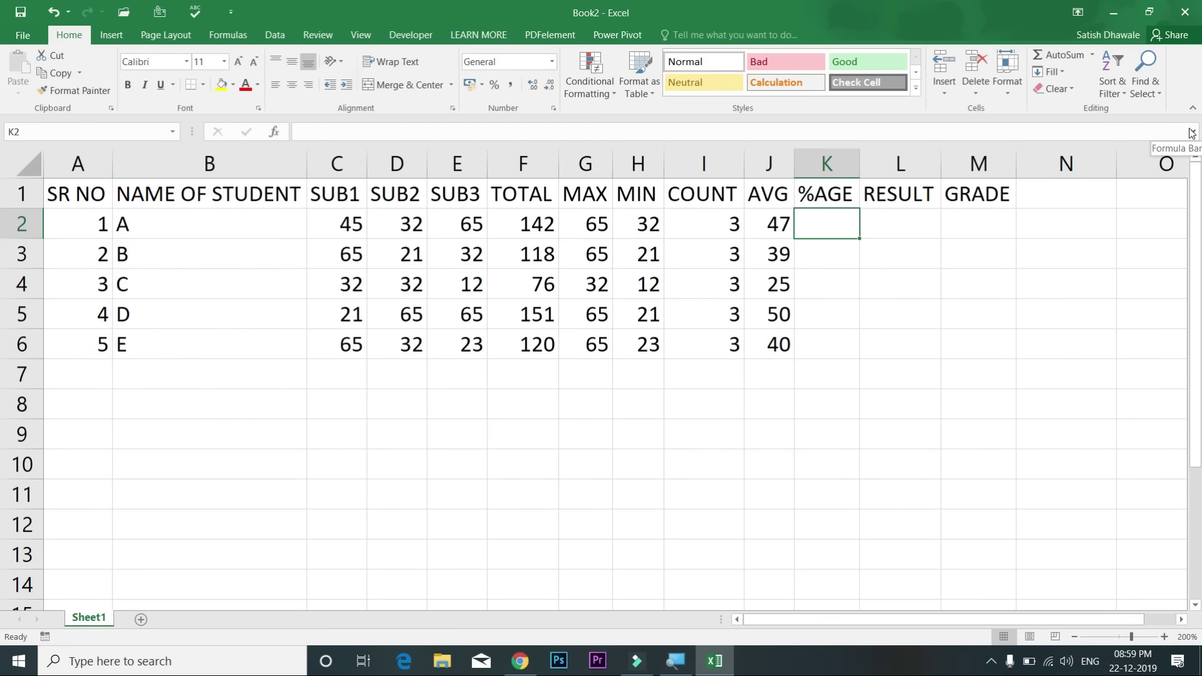
# Step: Show the AVG values in J2:J6 with exactly two decimal places (47.33, 39.33, 25.33…)
pyautogui.moveTo(796, 158); pyautogui.dragTo(843, 164)
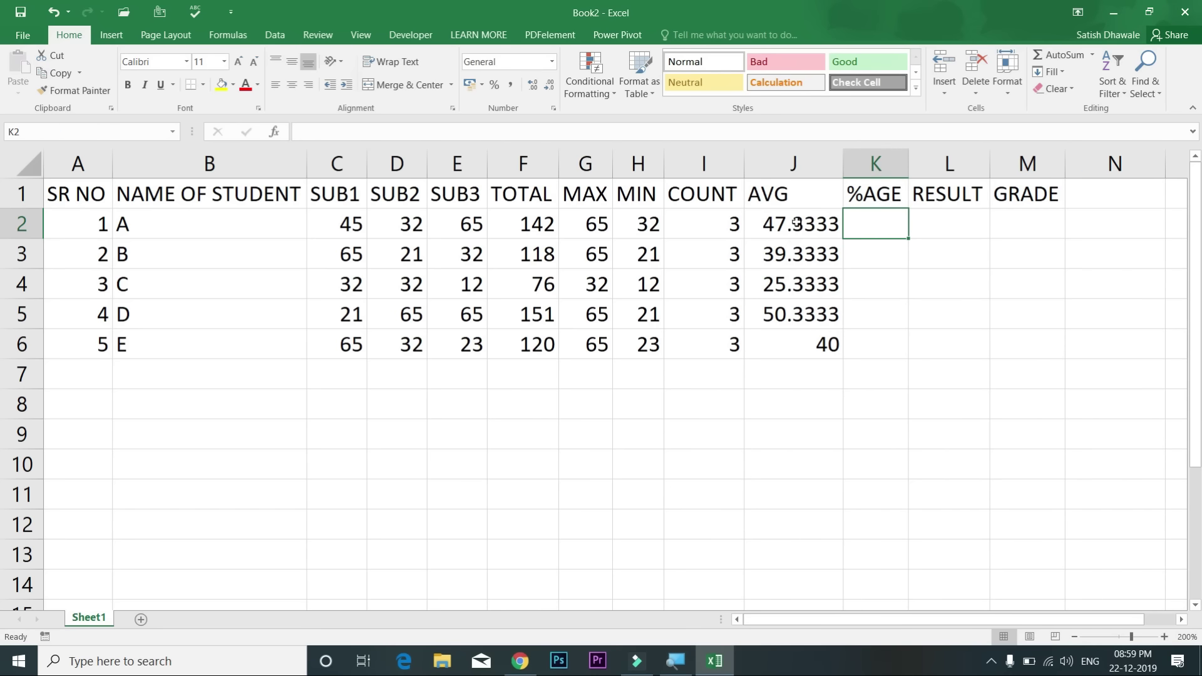
pyautogui.moveTo(798, 224); pyautogui.dragTo(792, 343)
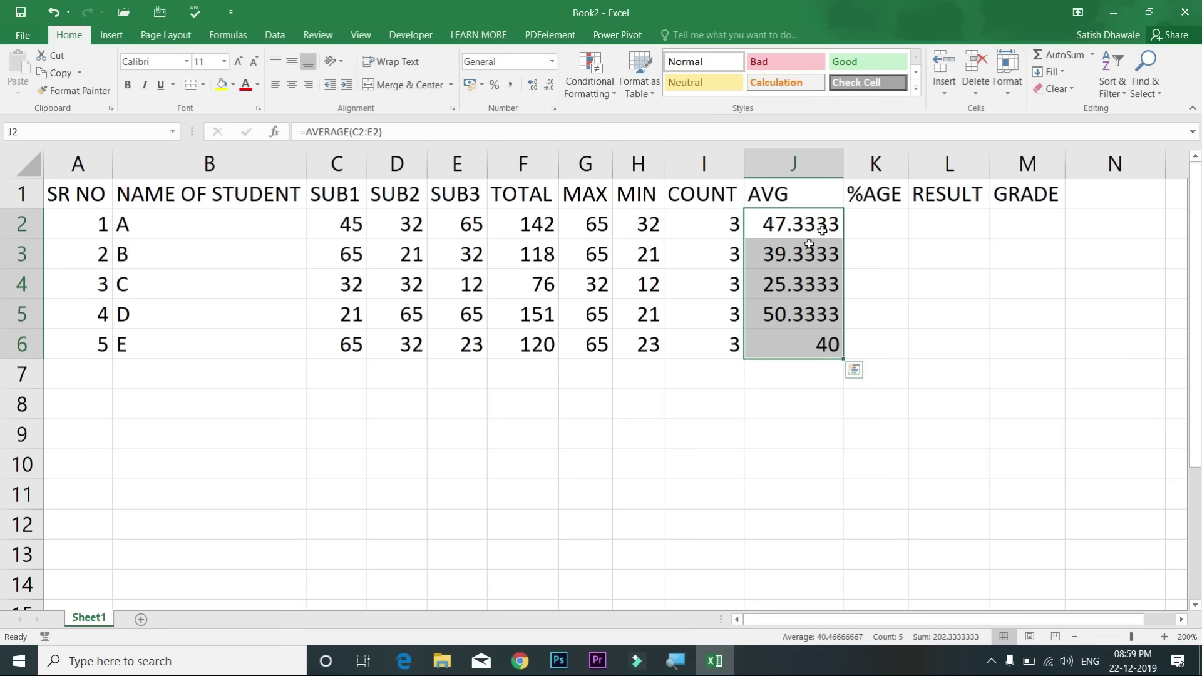
pyautogui.moveTo(842, 164); pyautogui.dragTo(895, 172)
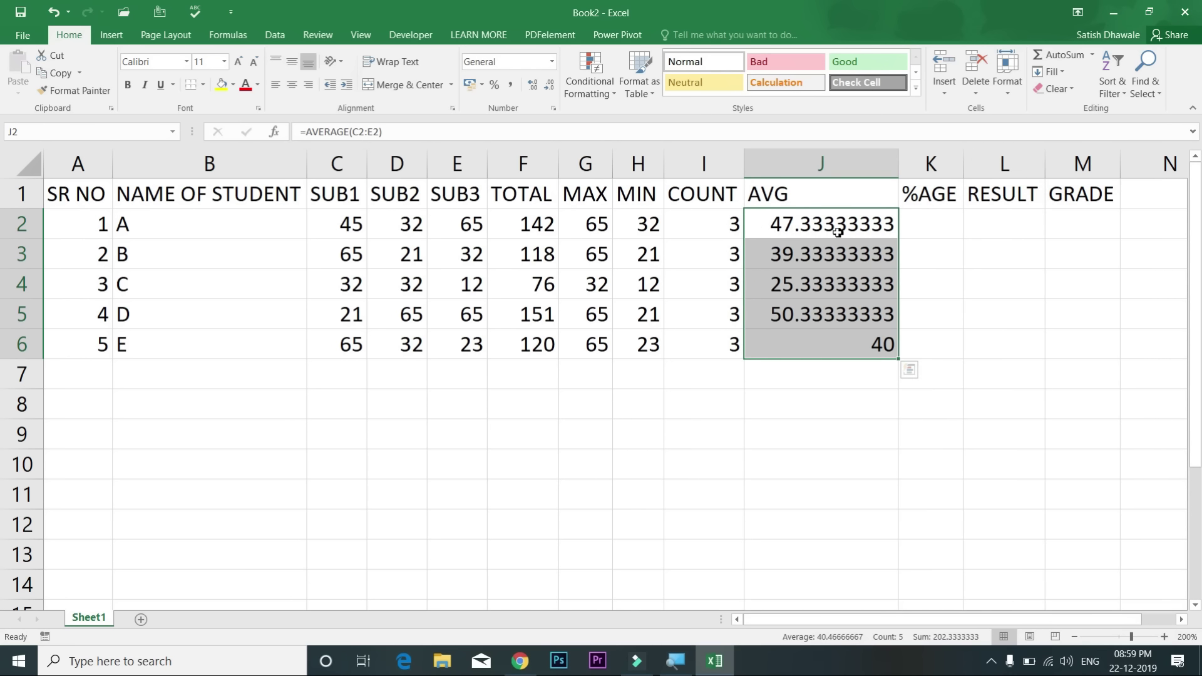
pyautogui.moveTo(819, 224); pyautogui.dragTo(820, 338)
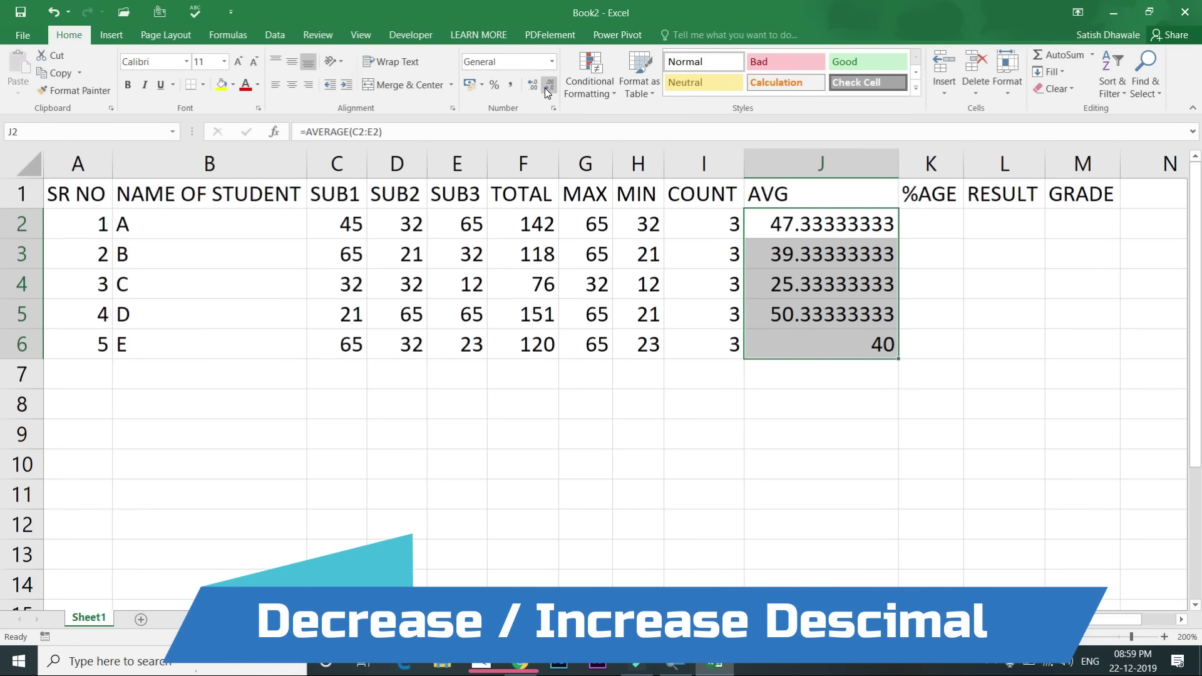
pyautogui.click(545, 88)
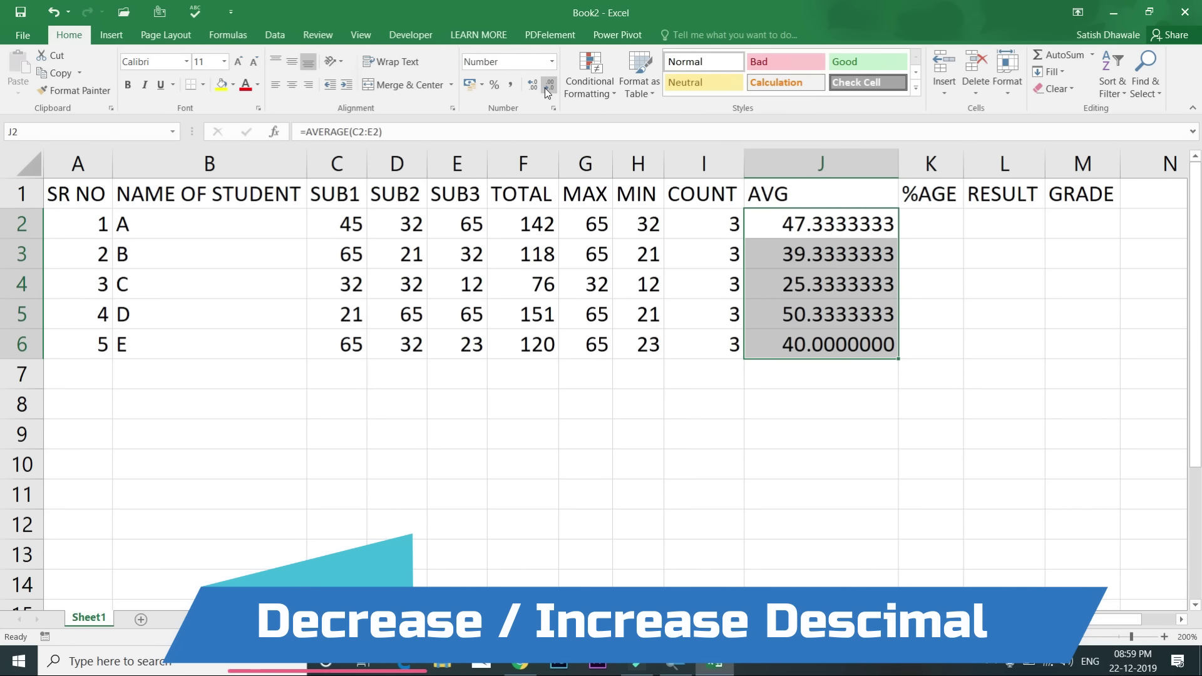
pyautogui.click(545, 88)
pyautogui.click(544, 87)
pyautogui.click(544, 87)
pyautogui.click(545, 87)
pyautogui.click(545, 87)
pyautogui.click(544, 87)
pyautogui.click(544, 88)
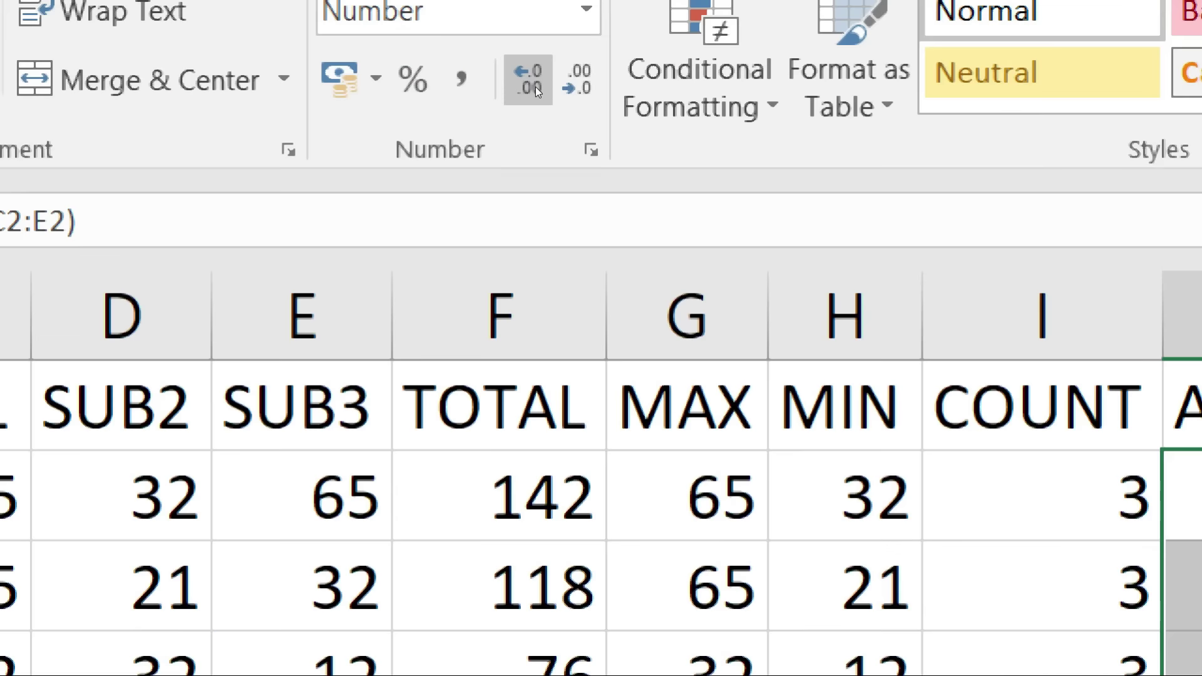
pyautogui.click(535, 87)
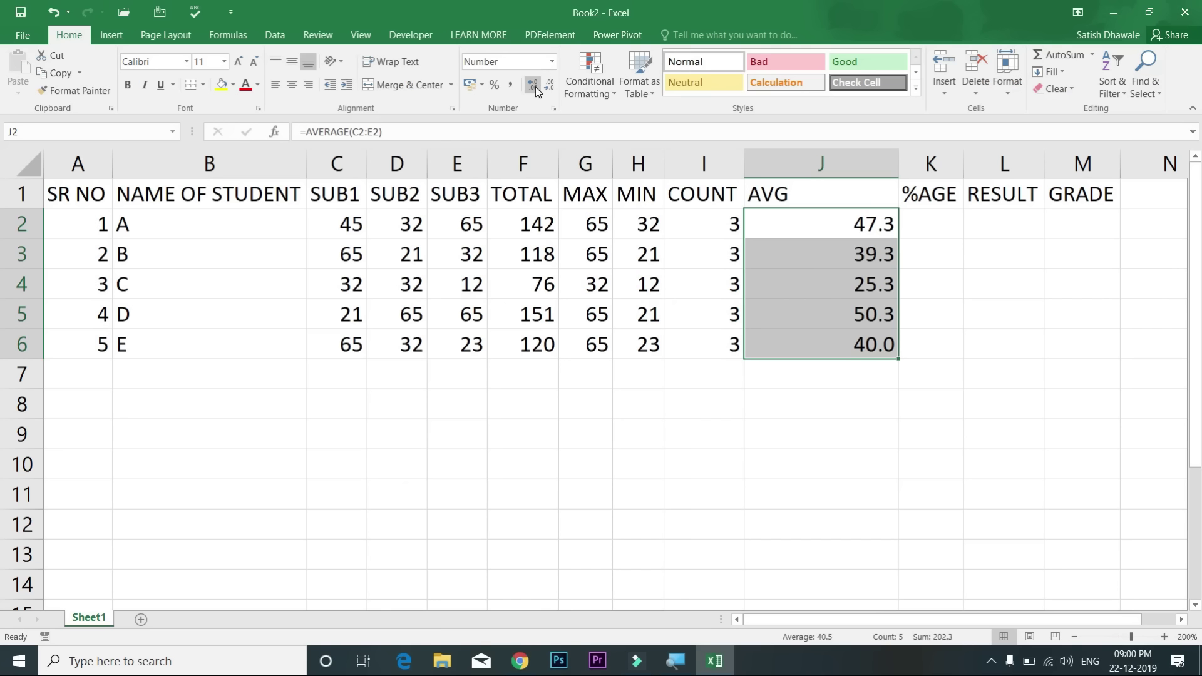
pyautogui.click(535, 87)
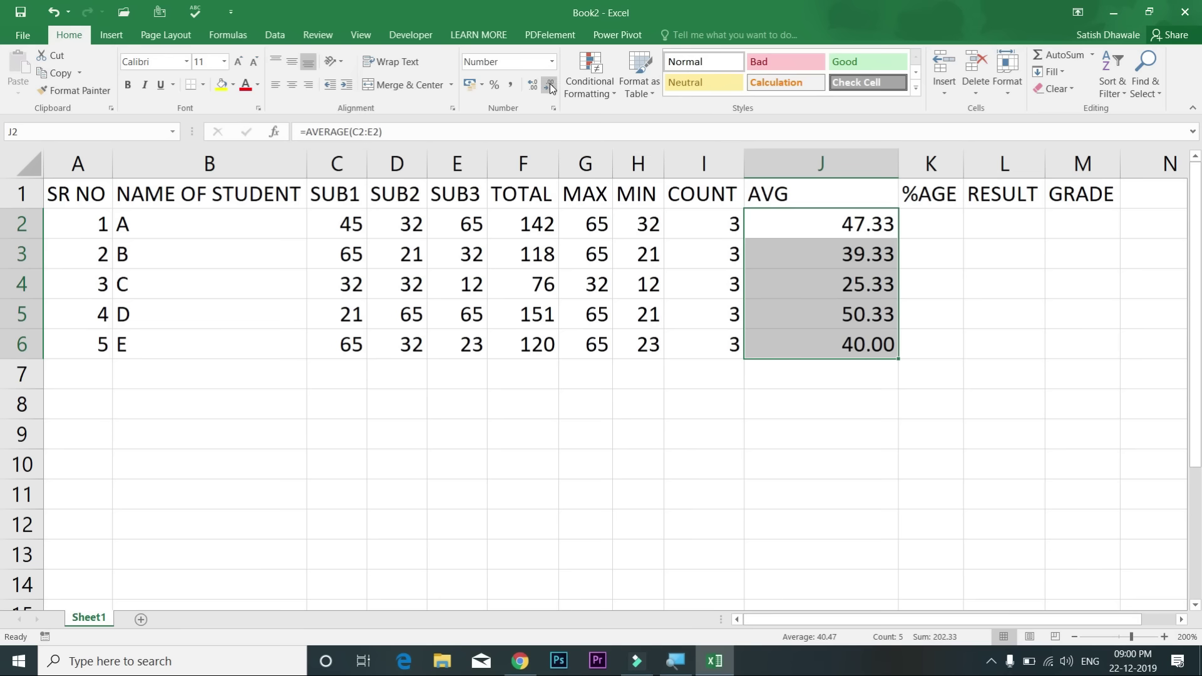
# Step: Autofit column J to the AVG values and begin a formula in %AGE cell K2
pyautogui.doubleClick(899, 163)
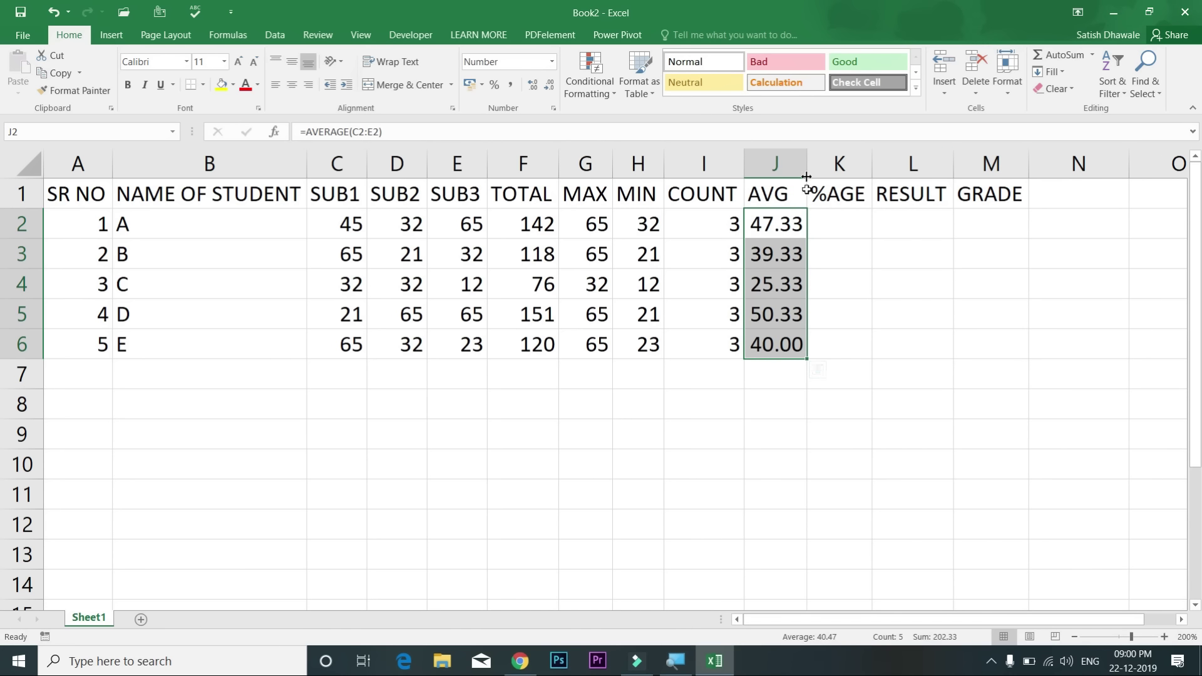
pyautogui.moveTo(799, 221); pyautogui.dragTo(792, 339)
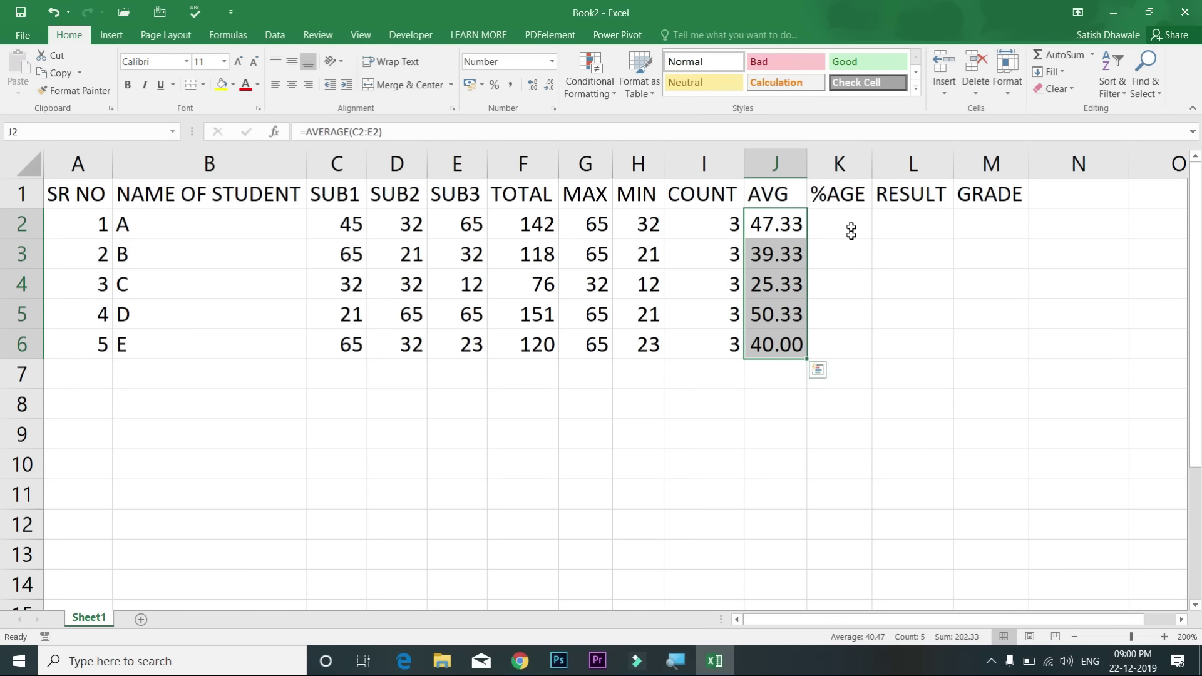
pyautogui.click(849, 207)
pyautogui.click(848, 226)
pyautogui.write('=')
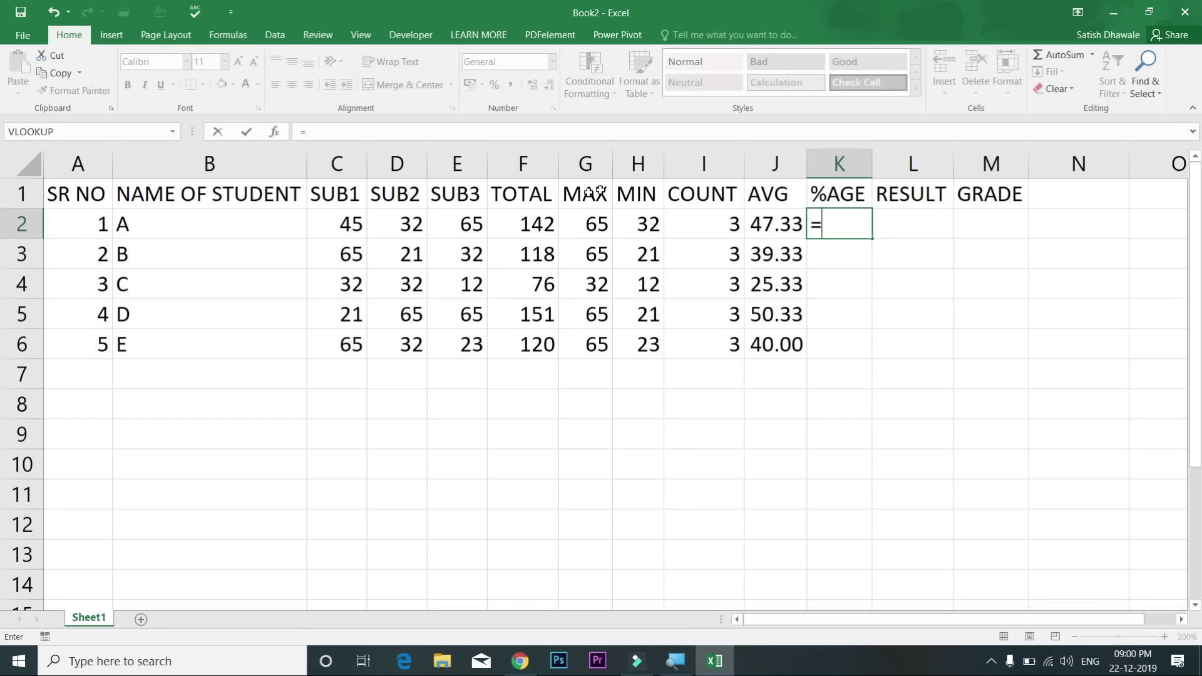
# Step: Enter =F2/300*100 in K2 as student A's percentage
pyautogui.click(523, 227)
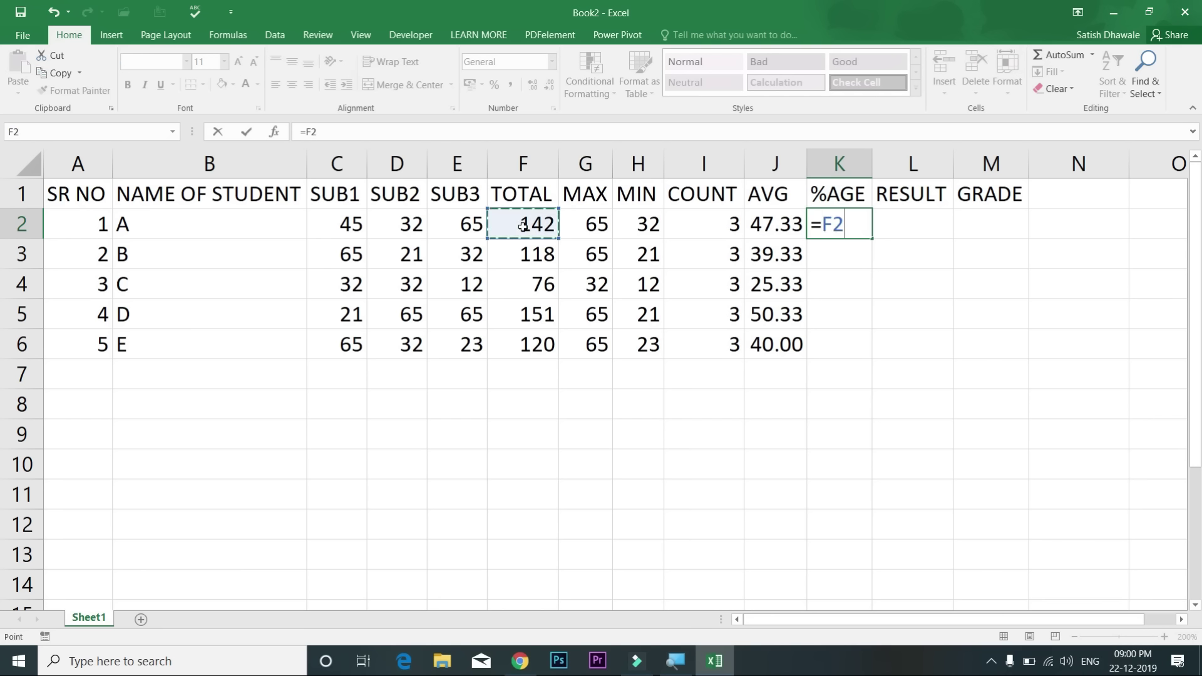
pyautogui.write('/300')
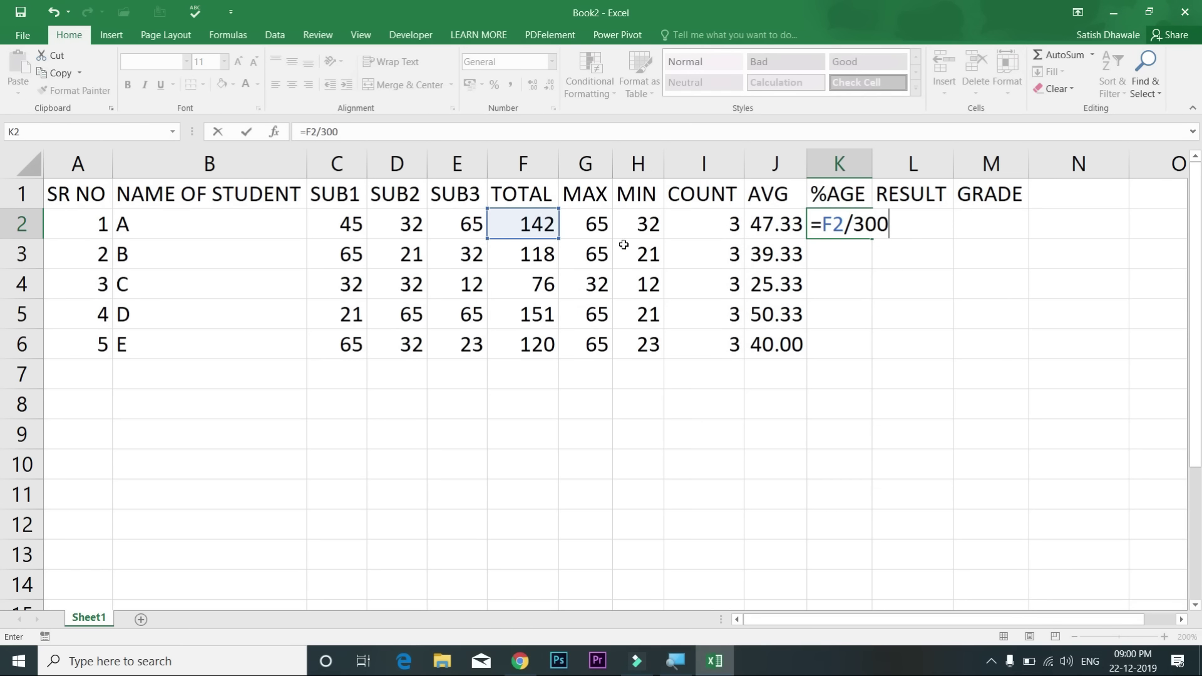
pyautogui.write('*100')
pyautogui.press('BackSpace')
pyautogui.press('BackSpace')
pyautogui.press('BackSpace')
pyautogui.press('BackSpace')
pyautogui.press('BackSpace')
pyautogui.press('BackSpace')
pyautogui.write('00*100')
pyautogui.press('Return')
# Step: Copy the percentage formula down to rows 3–6 and widen column K
pyautogui.click(858, 227)
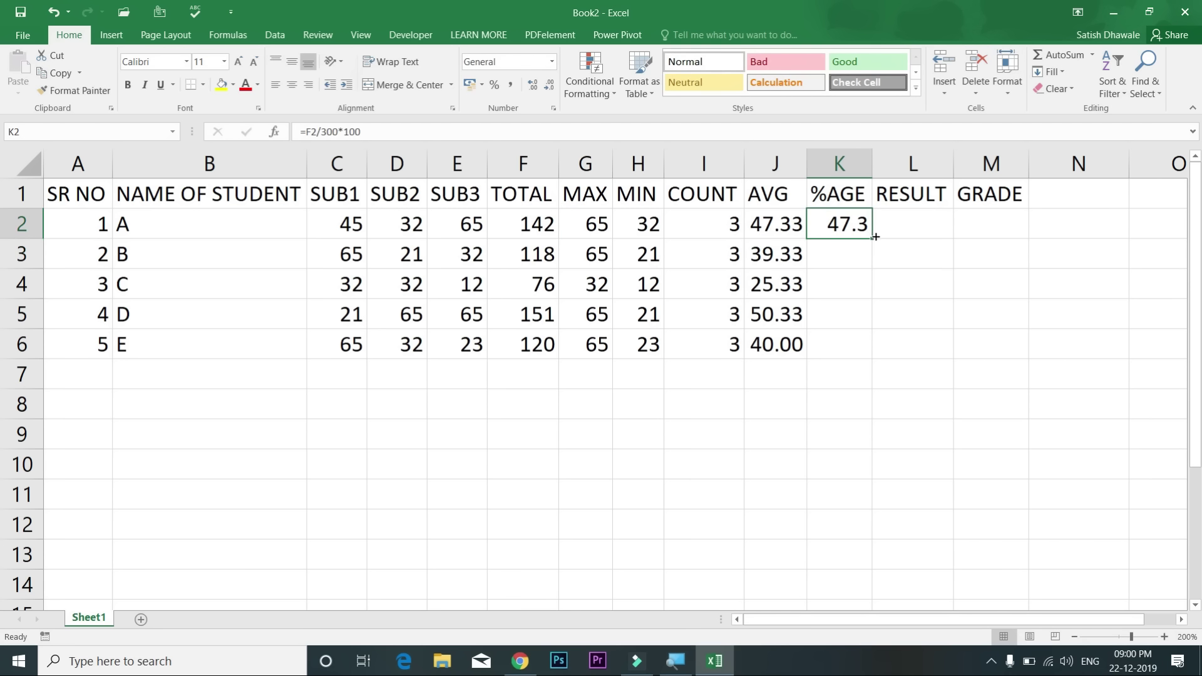
pyautogui.doubleClick(872, 238)
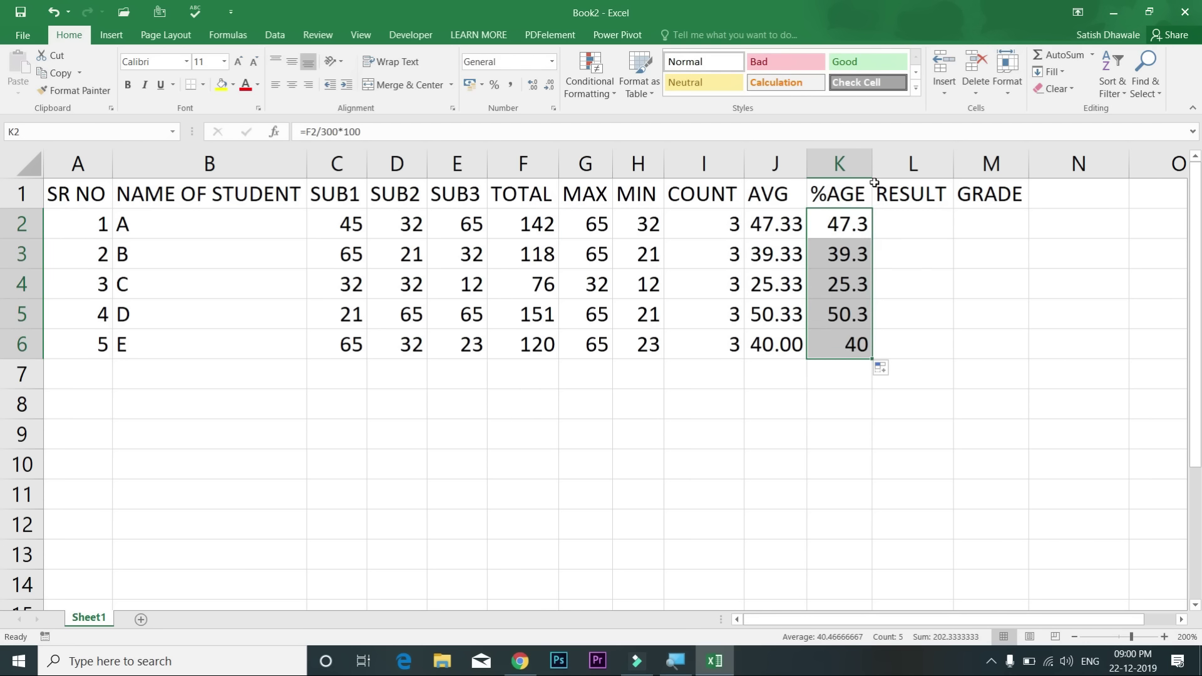
pyautogui.click(876, 186)
pyautogui.moveTo(871, 164); pyautogui.dragTo(932, 170)
# Step: Show the percentages with two decimals (47.33, 39.33, 25.33, 50.33, 40.00) and autofit column K
pyautogui.moveTo(896, 220); pyautogui.dragTo(882, 346)
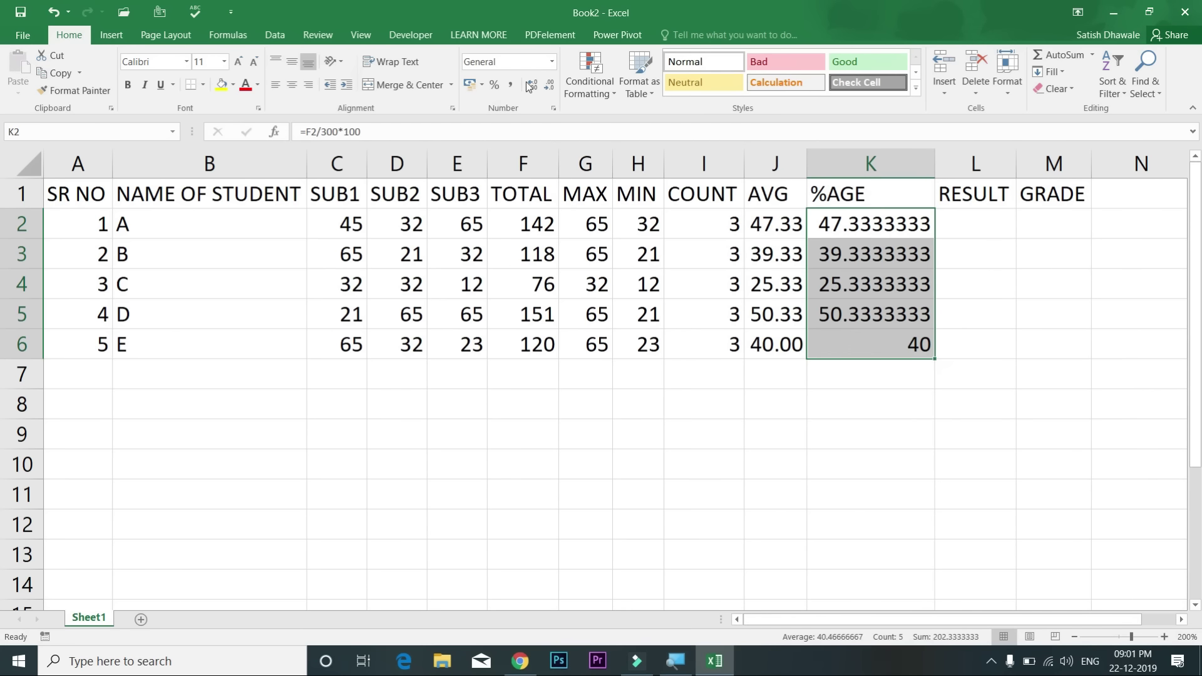
pyautogui.click(548, 85)
pyautogui.click(548, 85)
pyautogui.click(548, 86)
pyautogui.click(548, 85)
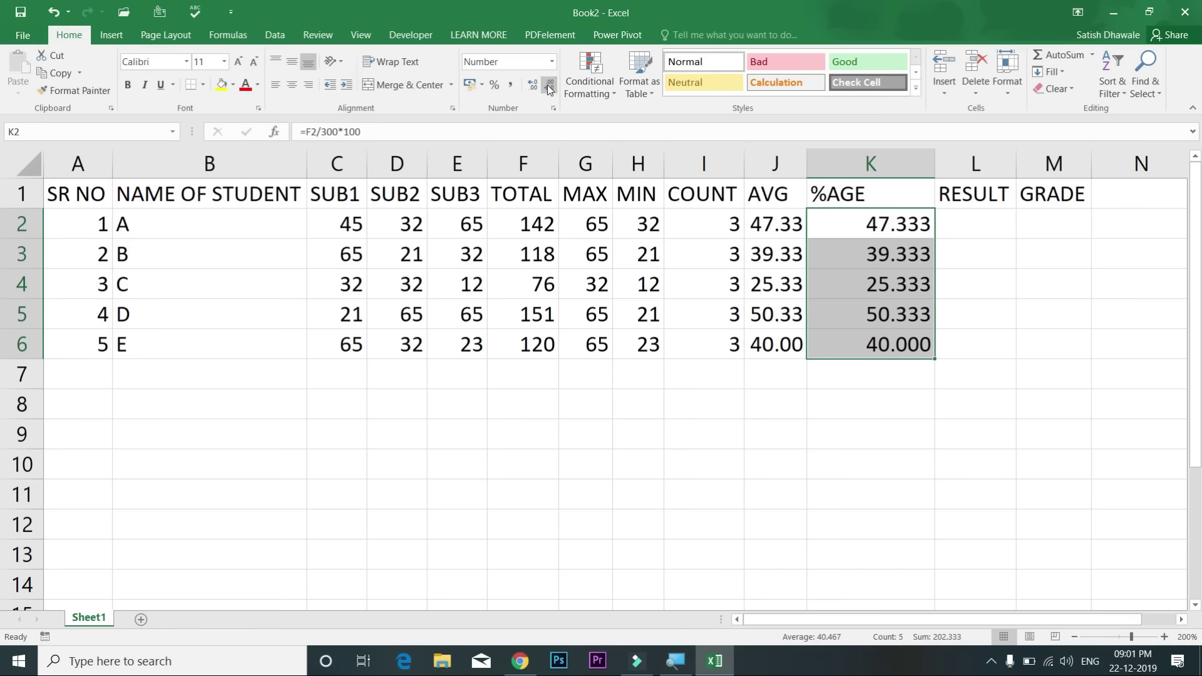
pyautogui.click(548, 85)
pyautogui.doubleClick(933, 156)
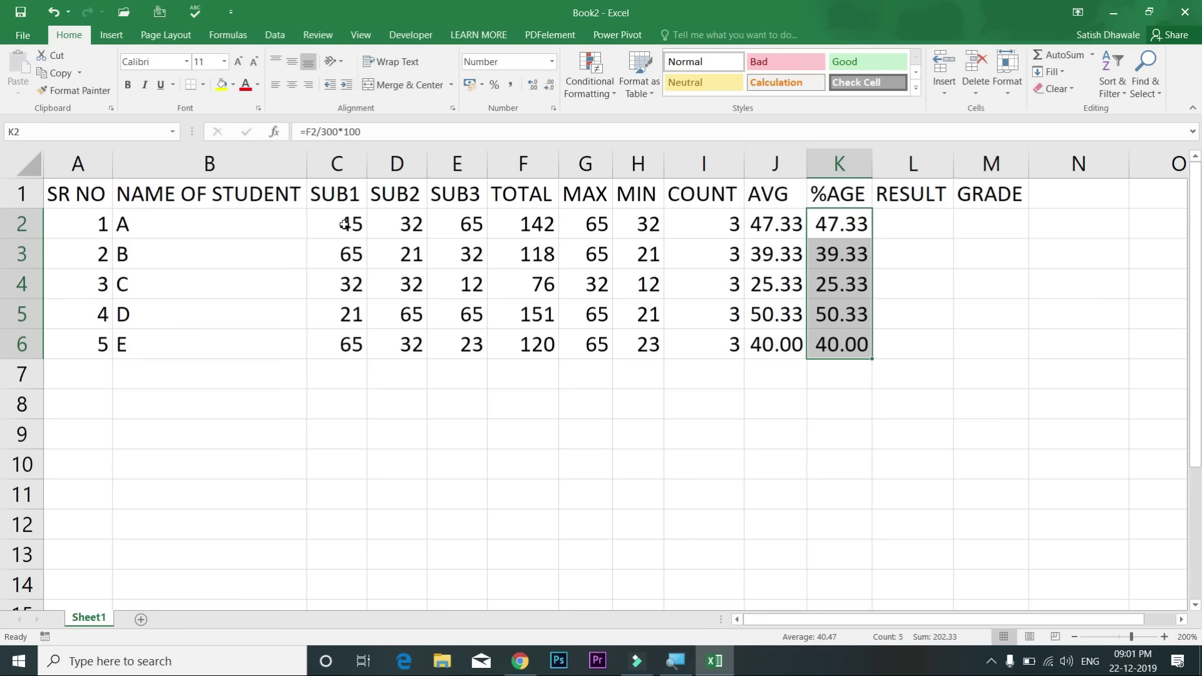
# Step: Change student A's SUB1, SUB2 and SUB3 marks to 148, 98 and 95
pyautogui.moveTo(344, 224); pyautogui.dragTo(451, 225)
pyautogui.click(456, 226)
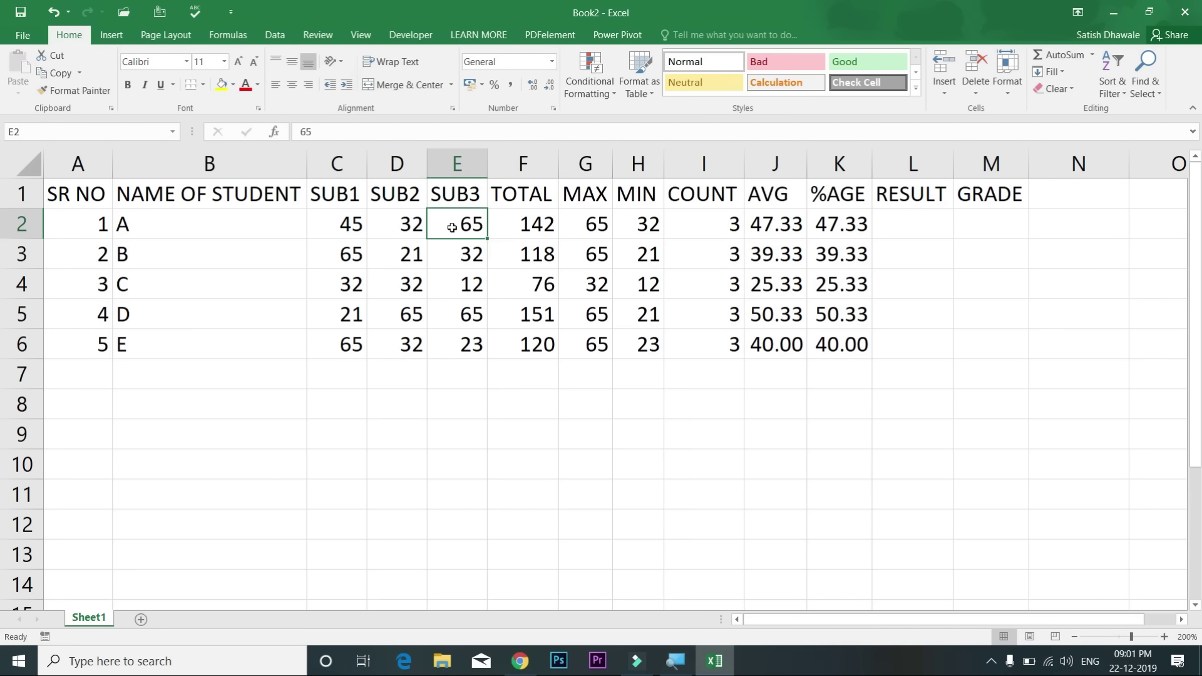
pyautogui.click(369, 232)
pyautogui.click(364, 232)
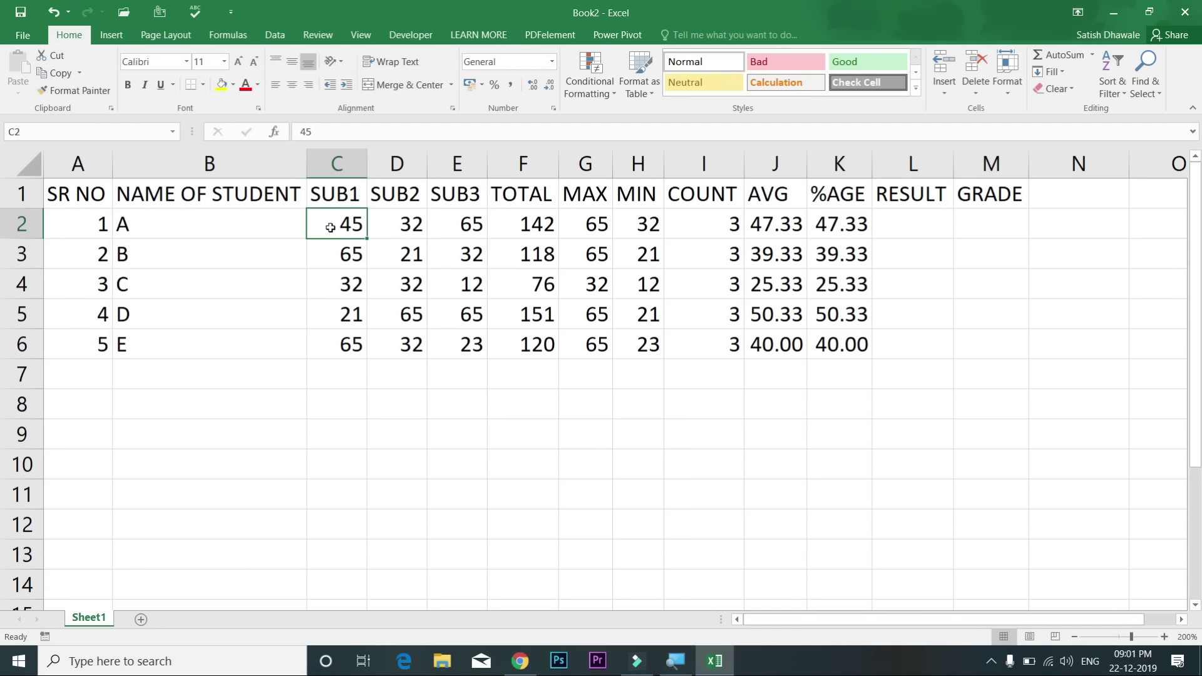
pyautogui.write('148')
pyautogui.press('Tab')
pyautogui.write('98')
pyautogui.press('Tab')
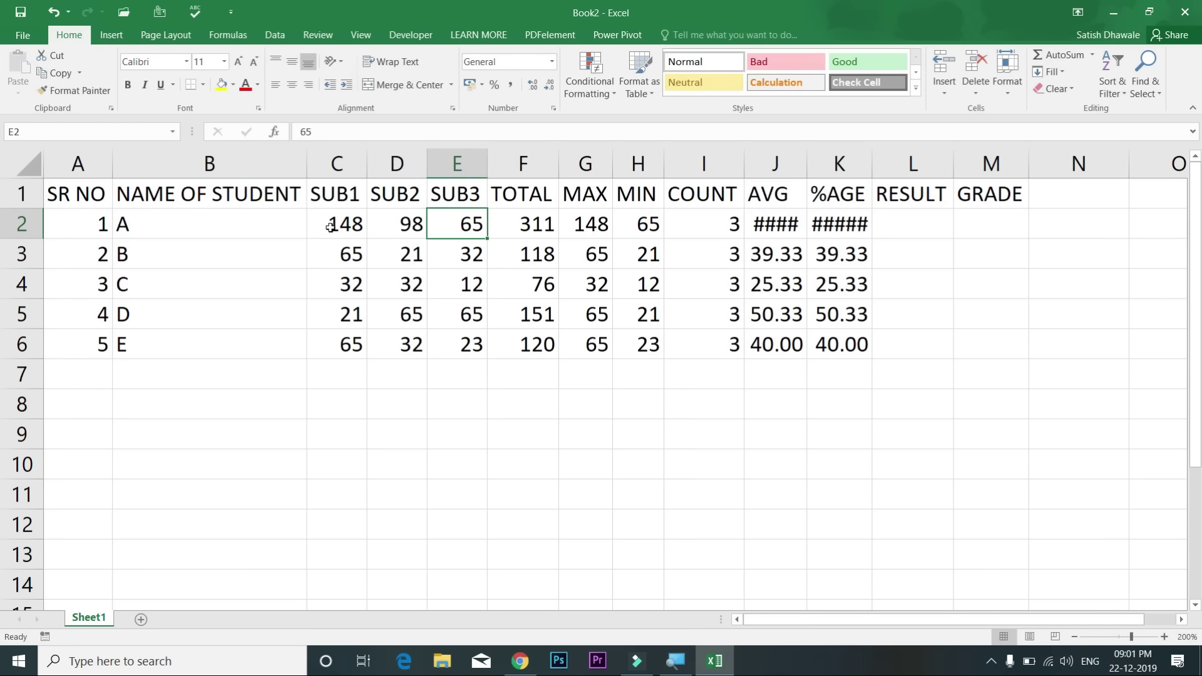
pyautogui.write('95')
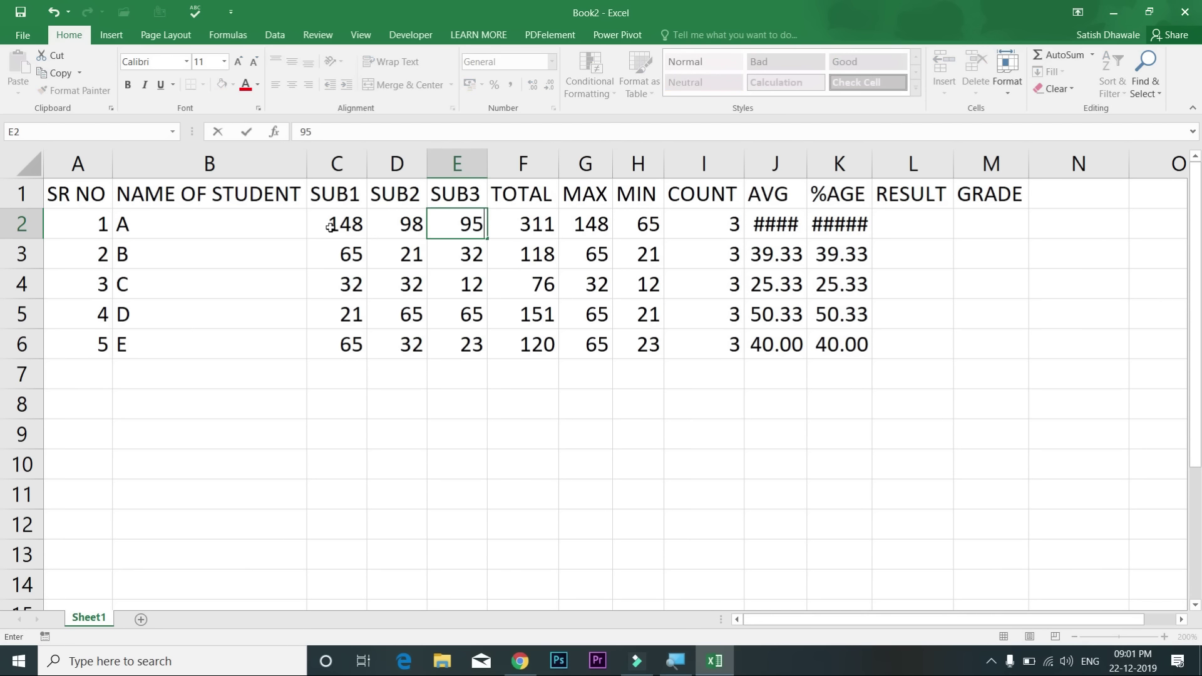
pyautogui.press('Tab')
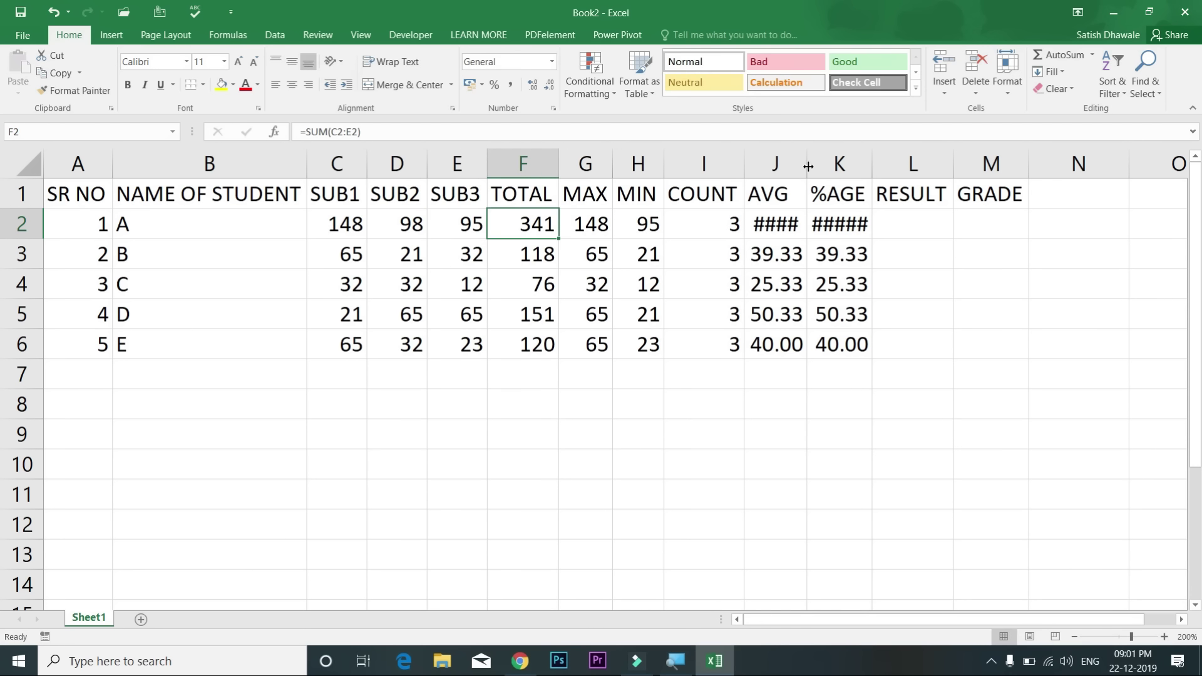
# Step: Widen columns J and K so the new average and percentage (113.67) display fully
pyautogui.moveTo(807, 164); pyautogui.dragTo(818, 164)
pyautogui.doubleClick(880, 161)
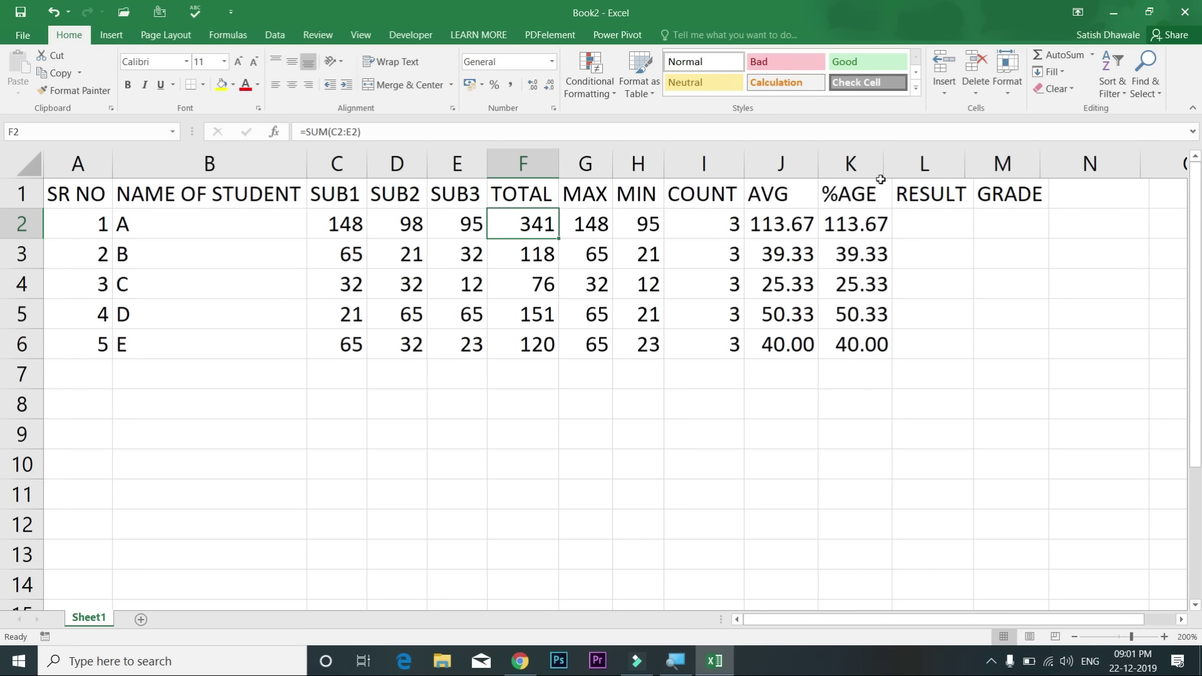
pyautogui.hotkey('ctrl', 'z')
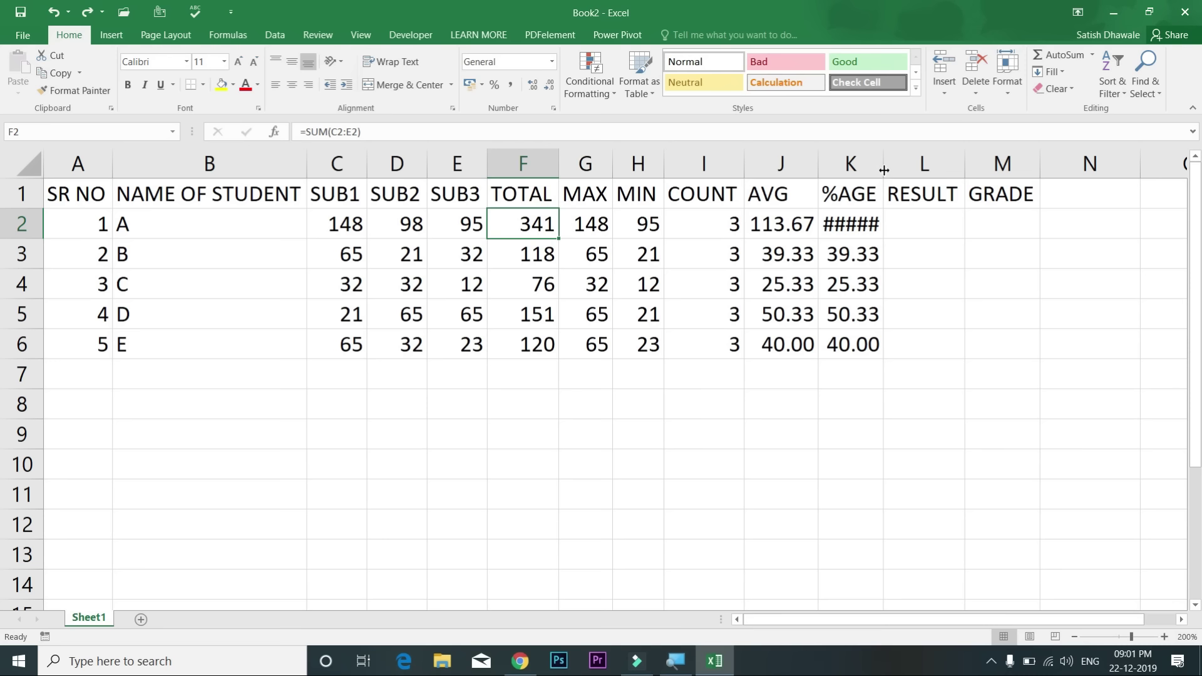
pyautogui.doubleClick(883, 169)
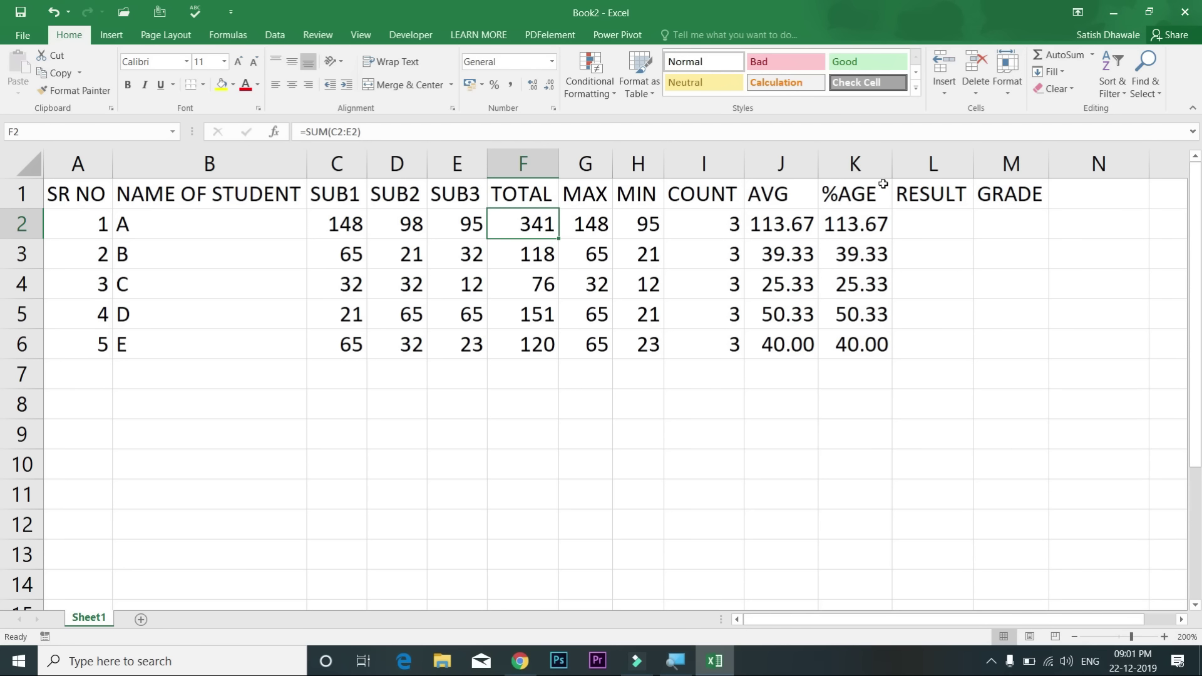
pyautogui.moveTo(896, 169); pyautogui.dragTo(892, 166)
# Step: Start rewriting K2 as =F2/3.5
pyautogui.click(855, 224)
pyautogui.write('=')
pyautogui.click(522, 224)
pyautogui.write('/3.5')
# Step: Commit =F2/3.5 in K2, fill it down to all students, and inspect the AVG formula
pyautogui.press('Return')
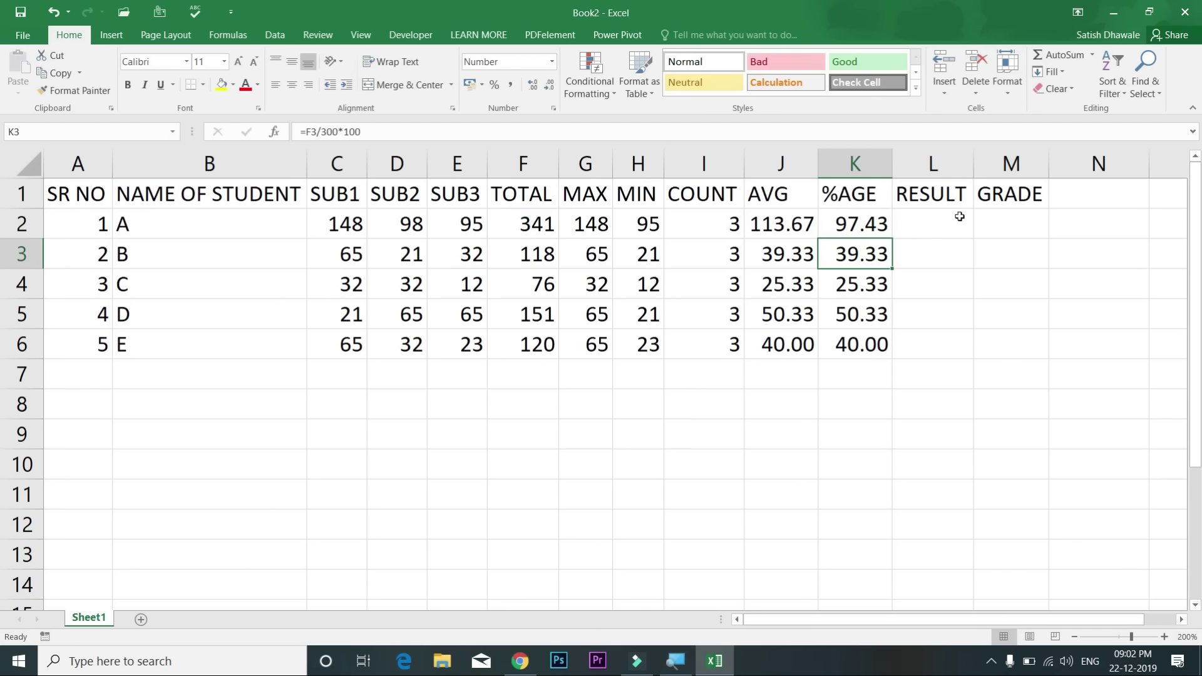
pyautogui.click(865, 227)
pyautogui.doubleClick(891, 238)
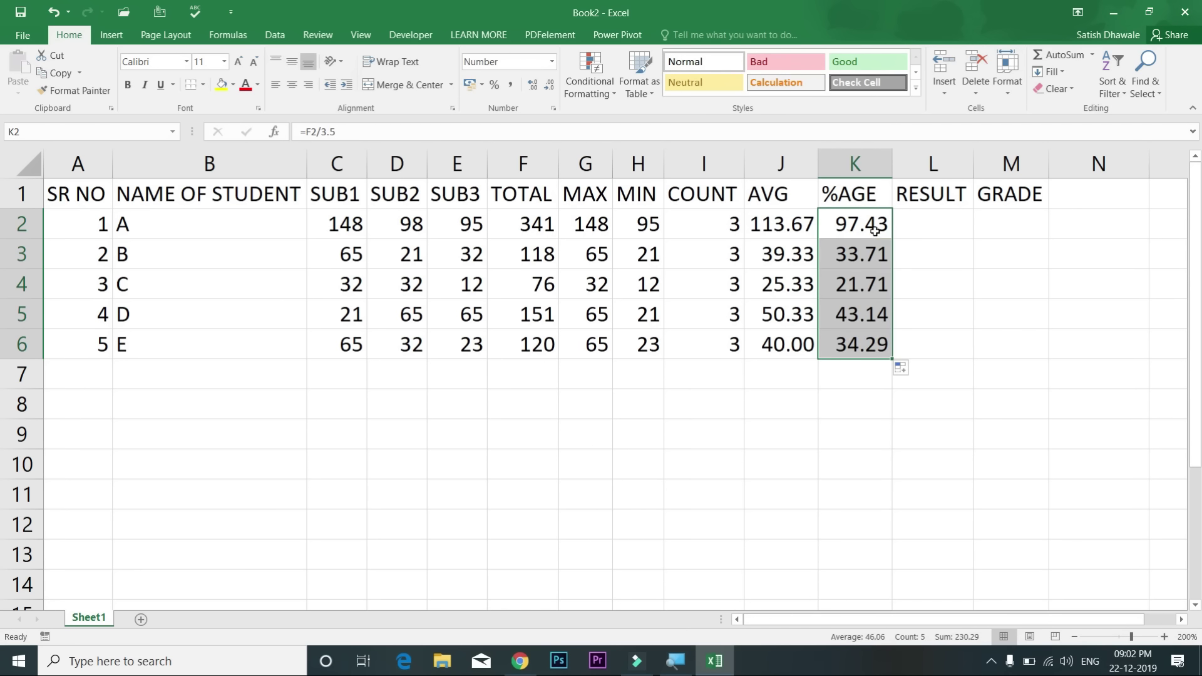
pyautogui.click(875, 232)
pyautogui.click(780, 223)
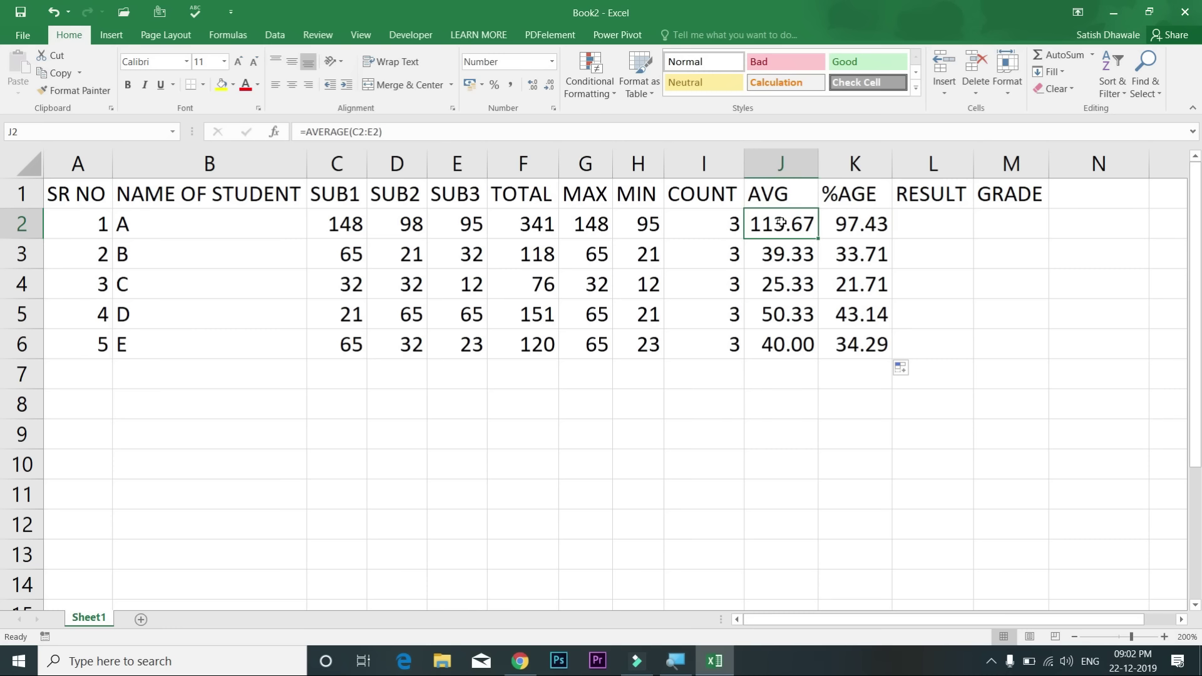
# Step: Undo the trial formula and mark changes to restore the original values
pyautogui.moveTo(362, 226); pyautogui.dragTo(361, 334)
pyautogui.moveTo(410, 224); pyautogui.dragTo(405, 338)
pyautogui.hotkey('ctrl', 'z')
pyautogui.hotkey('ctrl', 'z')
pyautogui.hotkey('ctrl', 'z')
pyautogui.hotkey('ctrl', 'z')
pyautogui.hotkey('ctrl', 'z')
pyautogui.hotkey('ctrl', 'z')
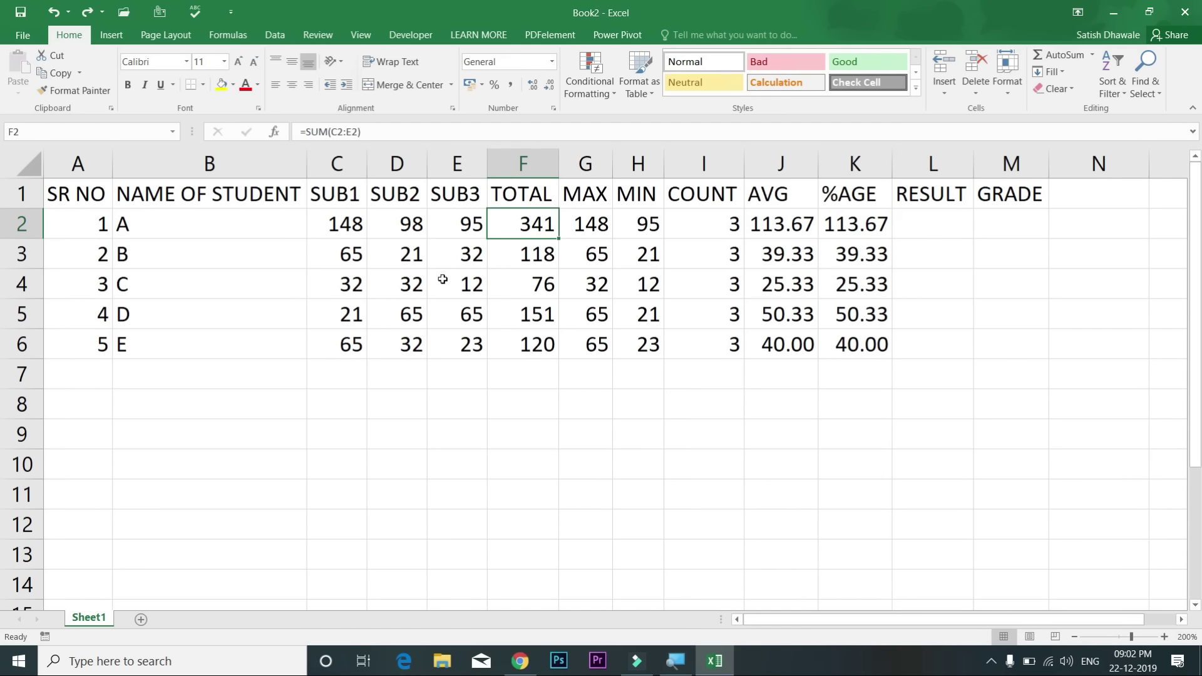
pyautogui.hotkey('ctrl', 'z')
pyautogui.hotkey('ctrl', 'z')
pyautogui.hotkey('ctrl', 'z')
pyautogui.hotkey('ctrl', 'z')
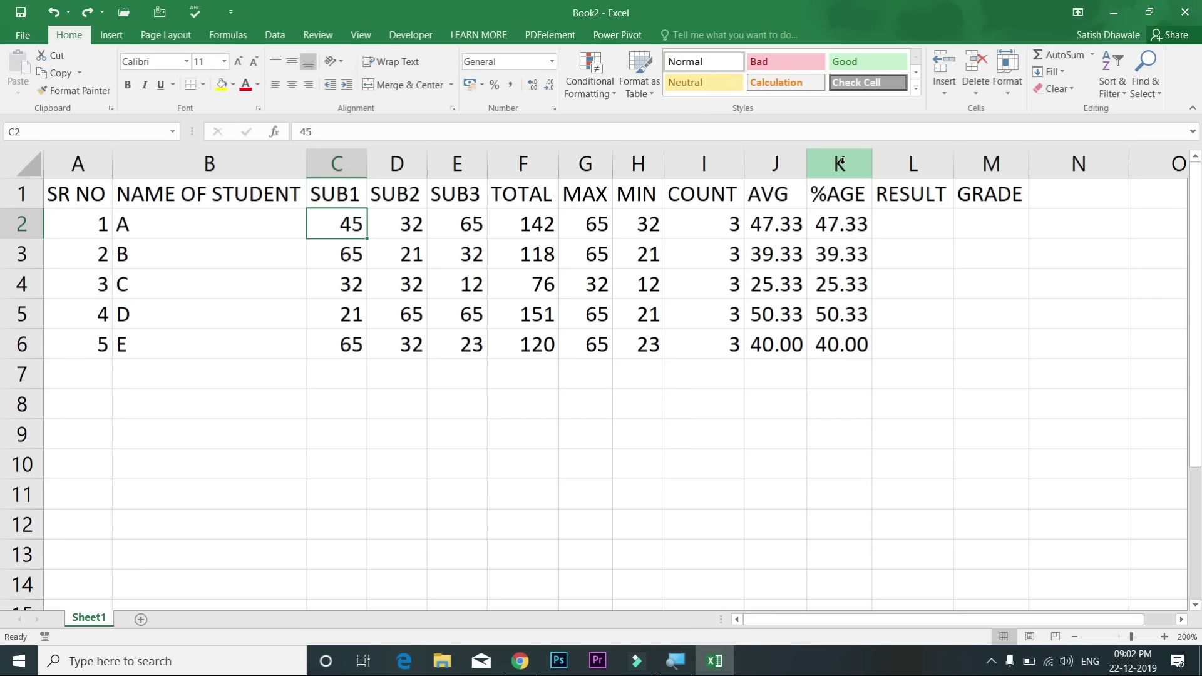
# Step: Select all students' subject marks in C2:E6
pyautogui.click(930, 229)
pyautogui.moveTo(972, 217); pyautogui.dragTo(904, 346)
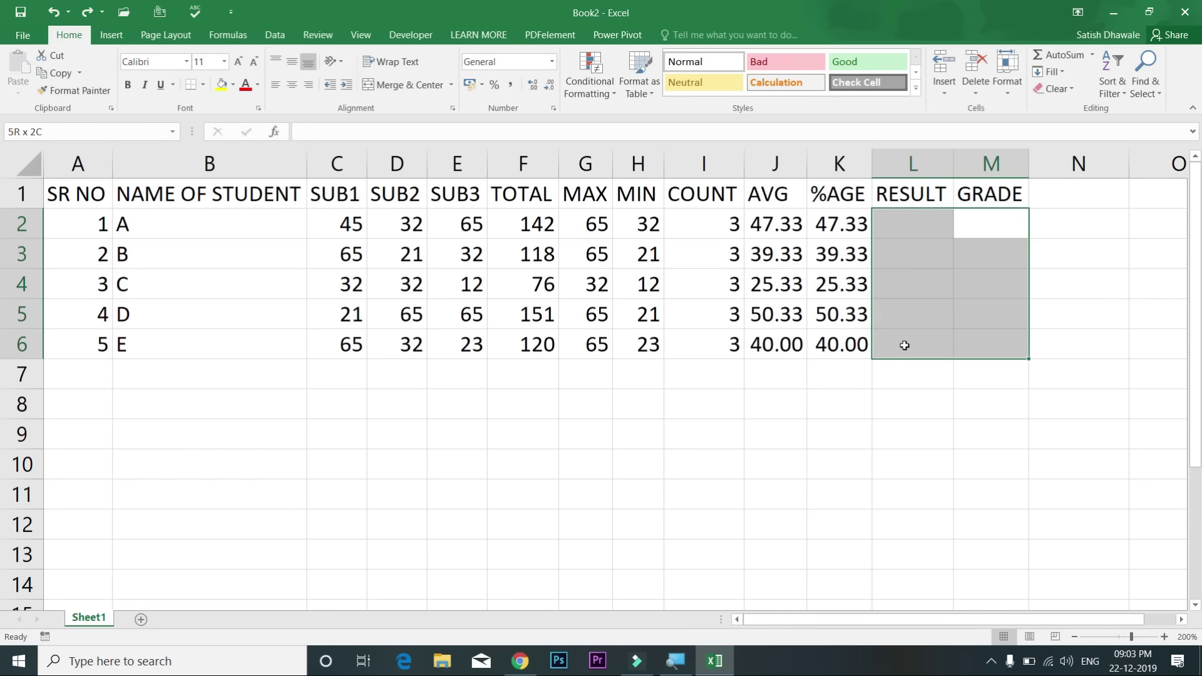
pyautogui.click(930, 230)
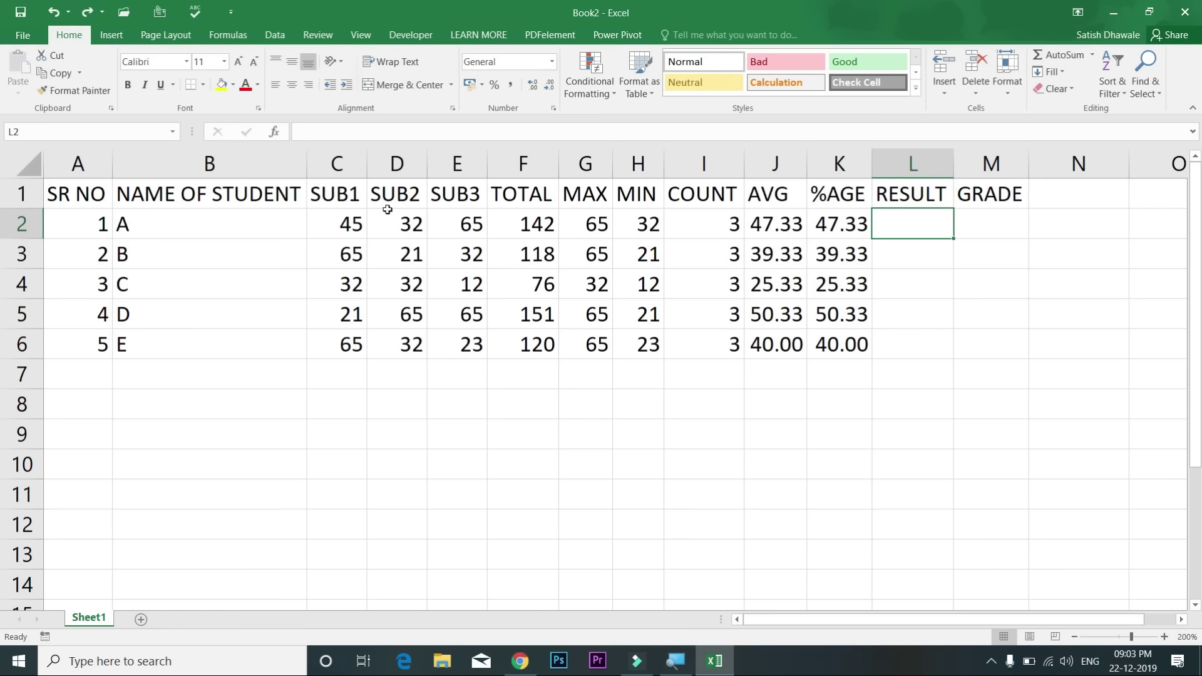
pyautogui.moveTo(349, 221); pyautogui.dragTo(476, 340)
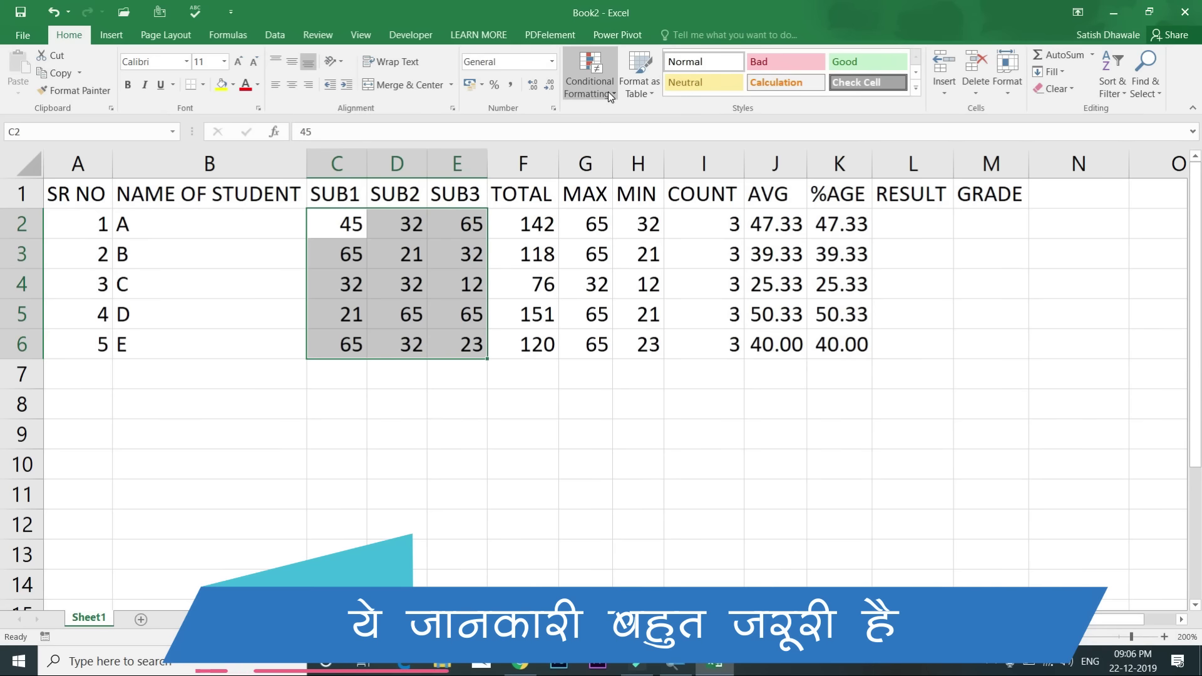
# Step: Create a Less Than highlight rule on the marks with threshold 35 and Light Red Fill with Dark Red Text
pyautogui.click(608, 91)
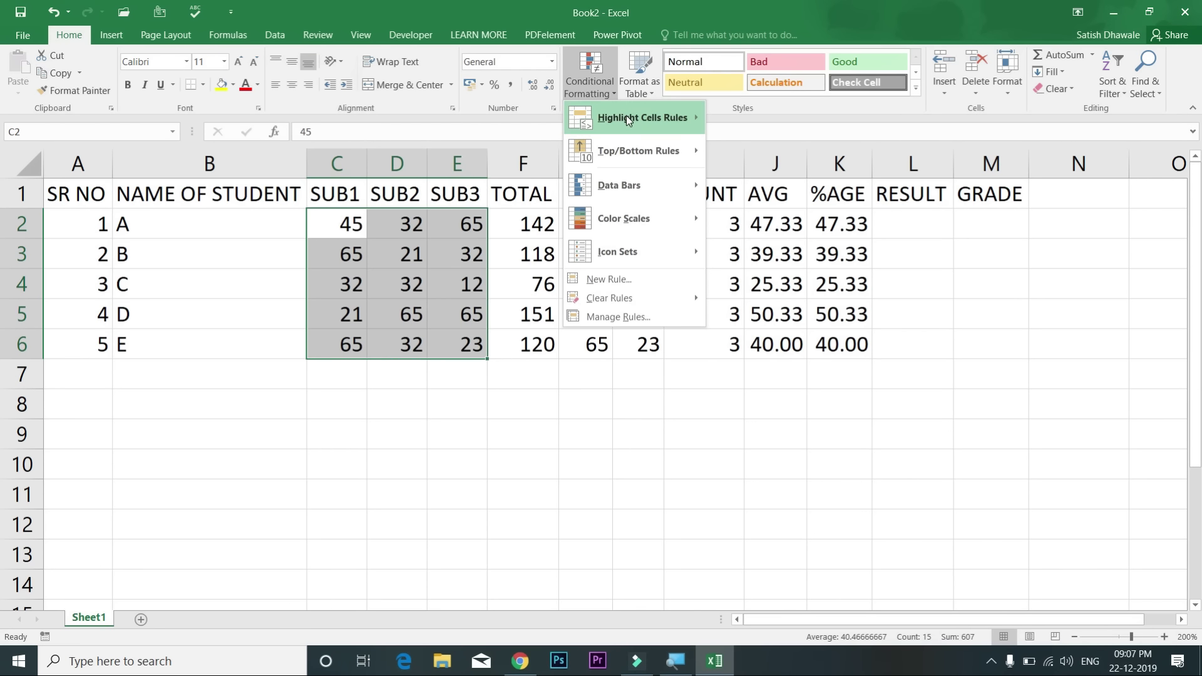
pyautogui.moveTo(626, 115)
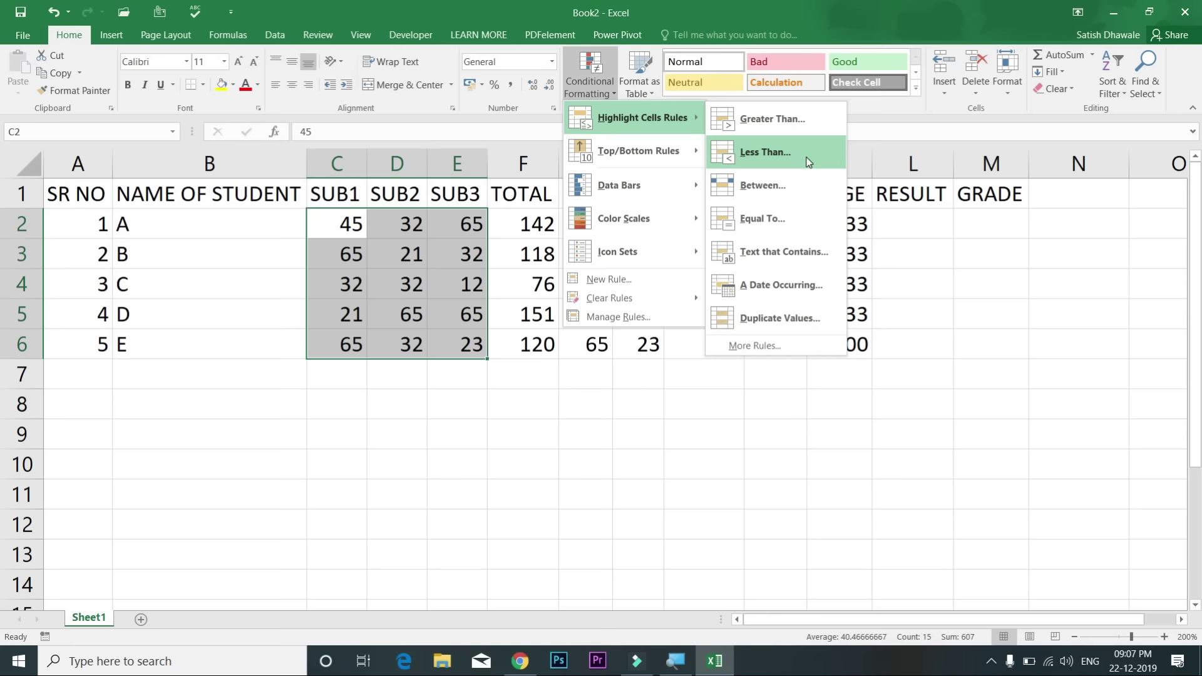
pyautogui.click(807, 161)
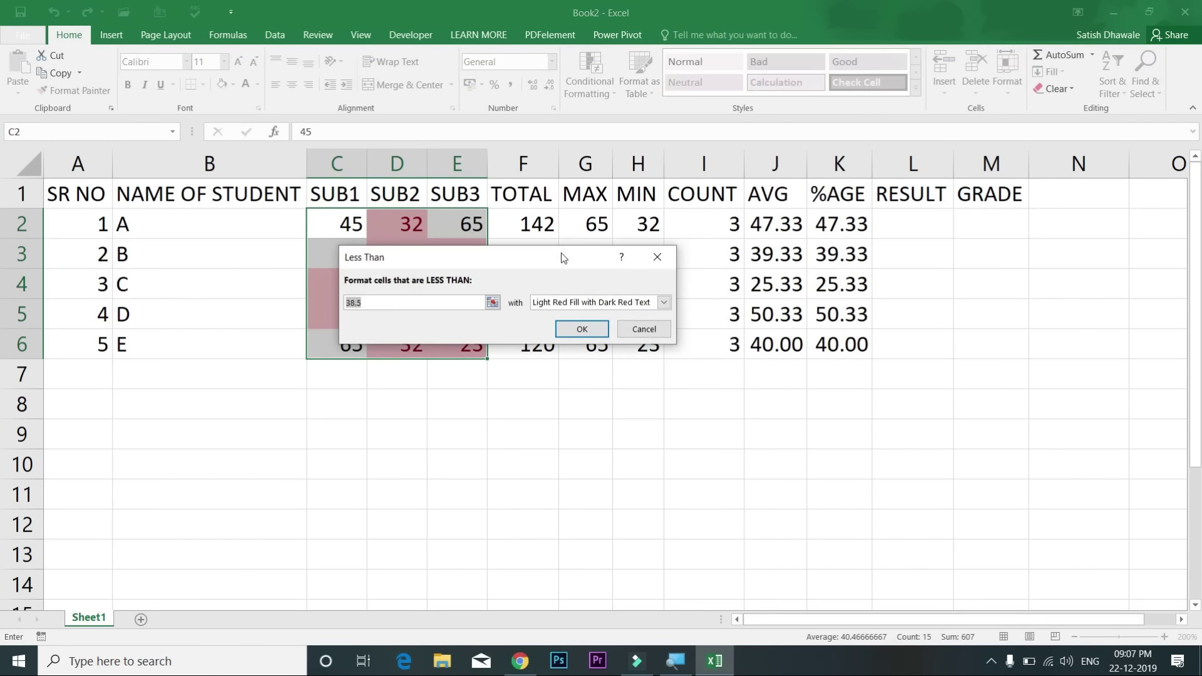
pyautogui.moveTo(599, 276); pyautogui.dragTo(696, 398)
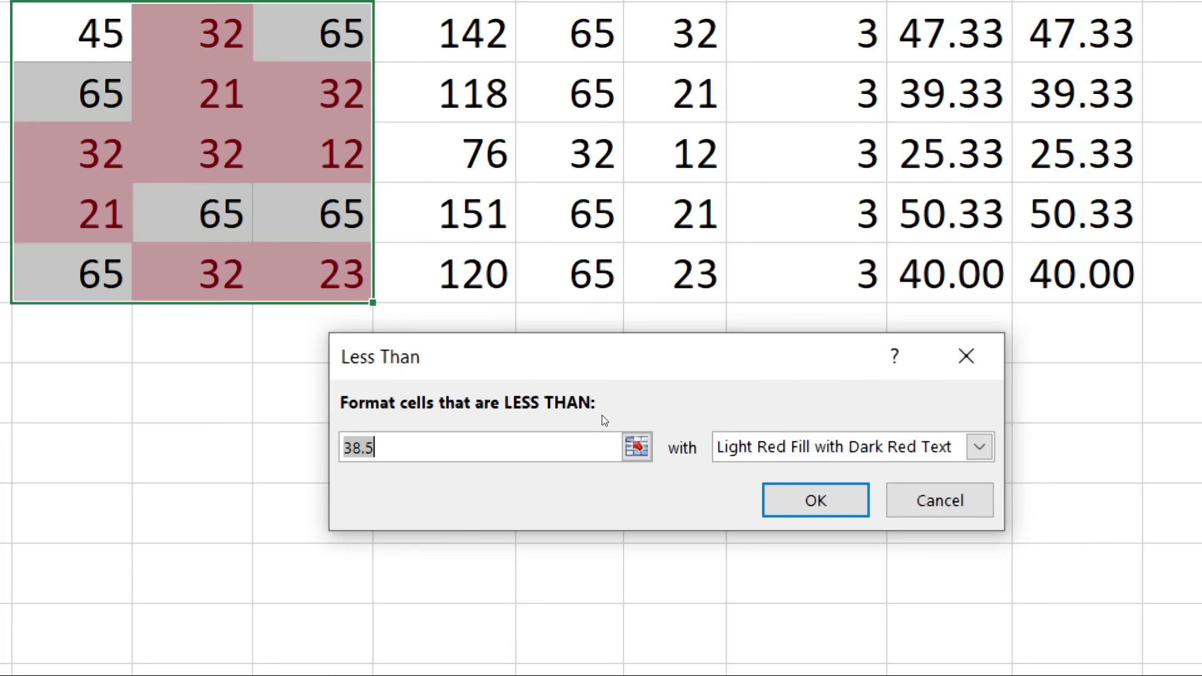
pyautogui.press('BackSpace')
pyautogui.write('35')
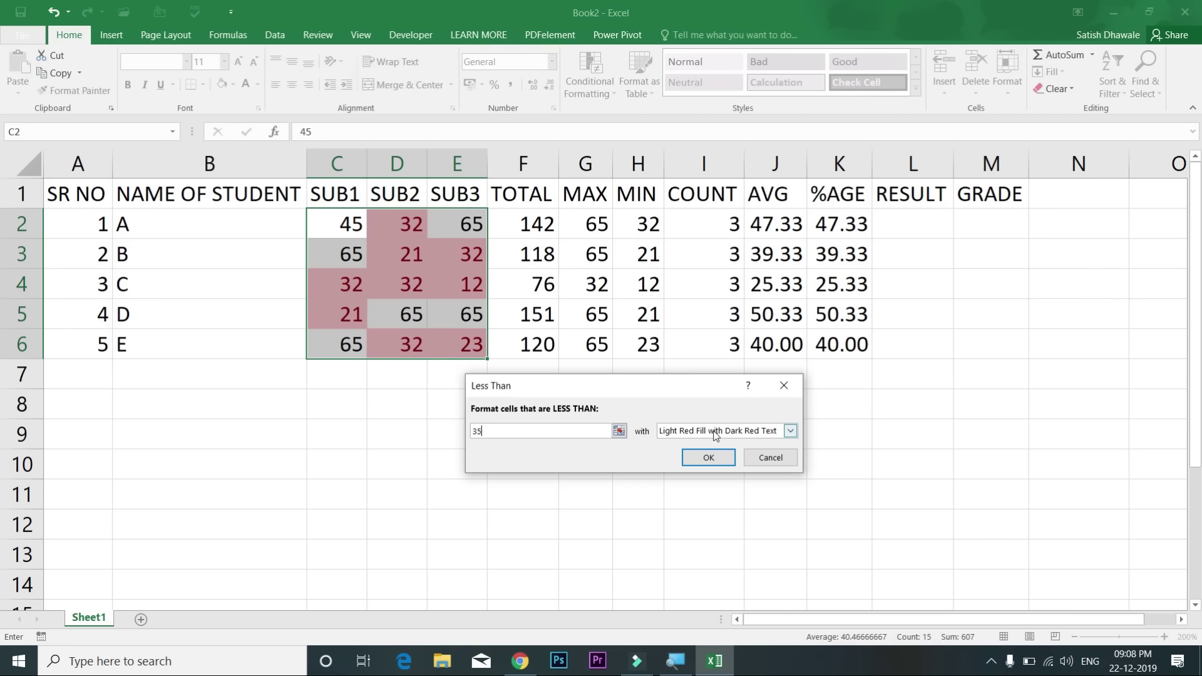
# Step: Give the less-than-35 rule a custom format with red font colour and apply it
pyautogui.click(735, 436)
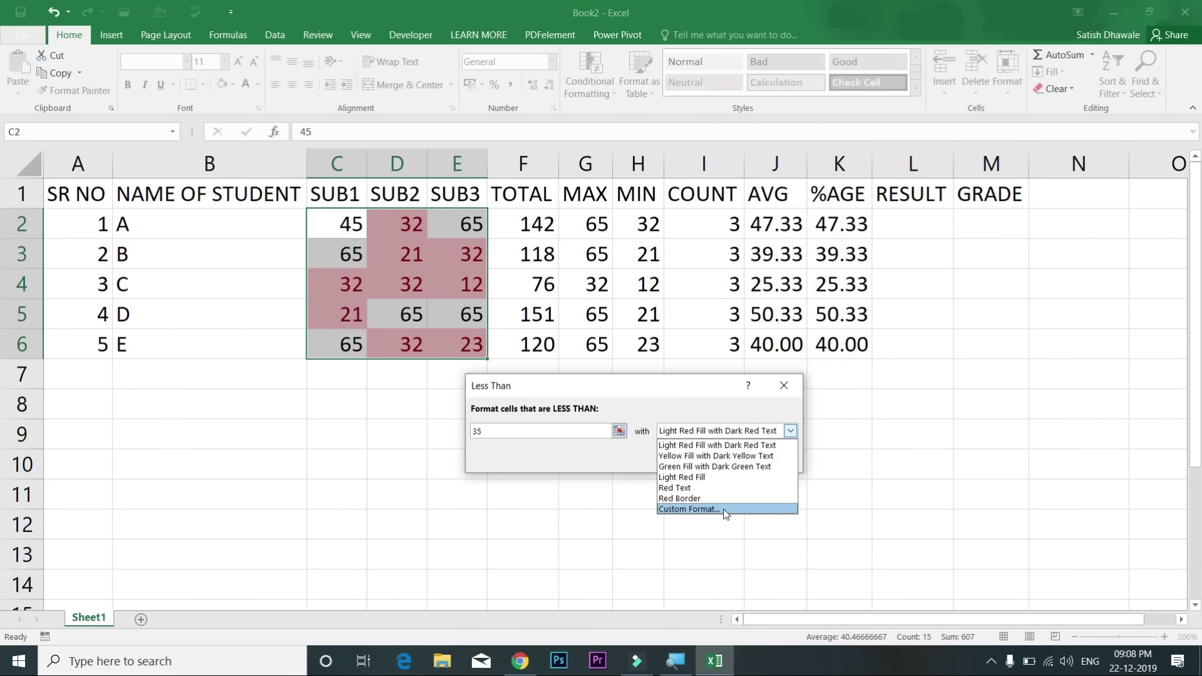
pyautogui.click(724, 510)
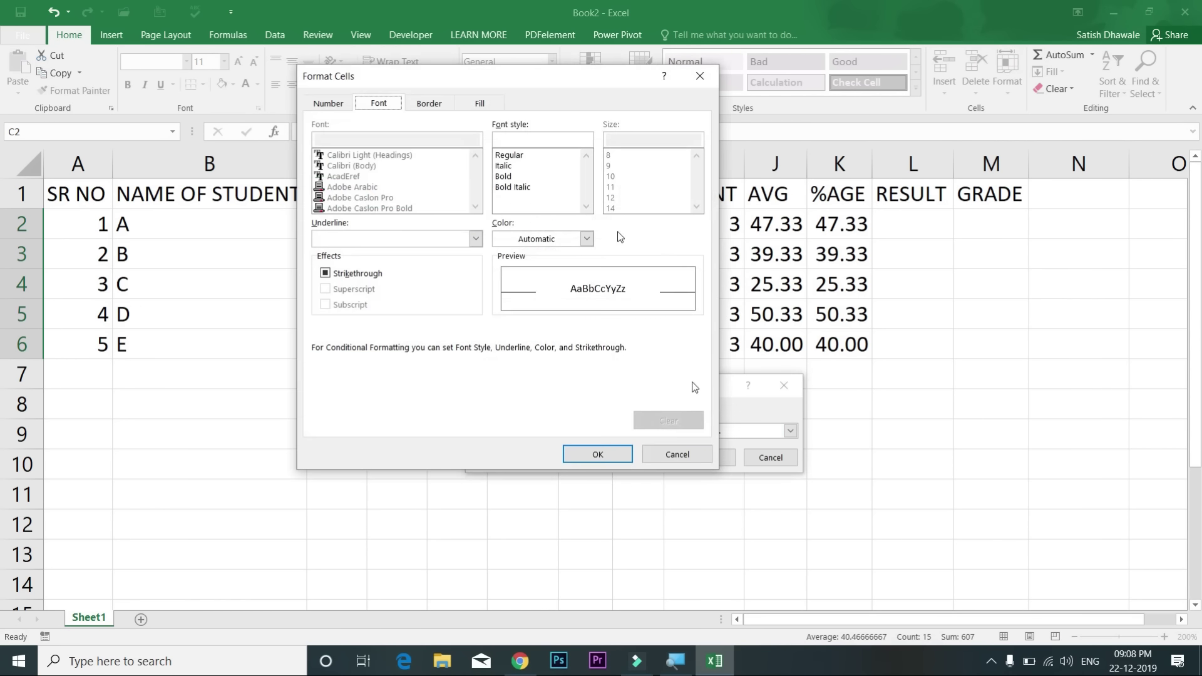
pyautogui.click(476, 103)
pyautogui.click(379, 105)
pyautogui.click(516, 239)
pyautogui.click(511, 374)
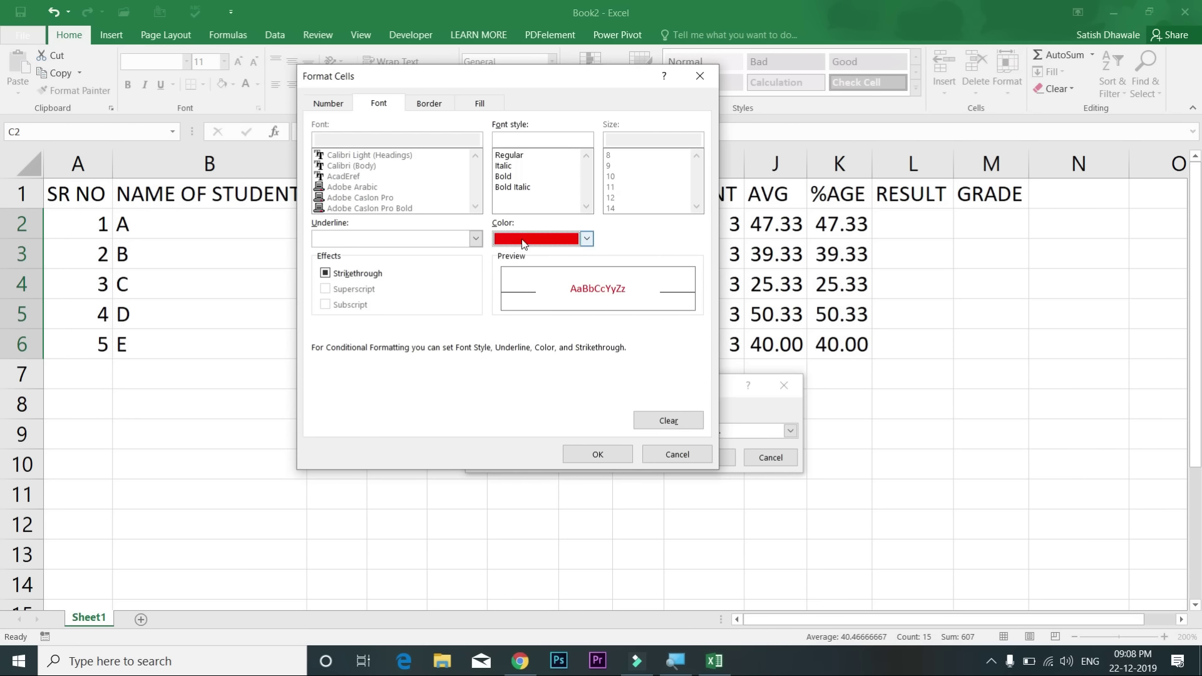
pyautogui.click(598, 454)
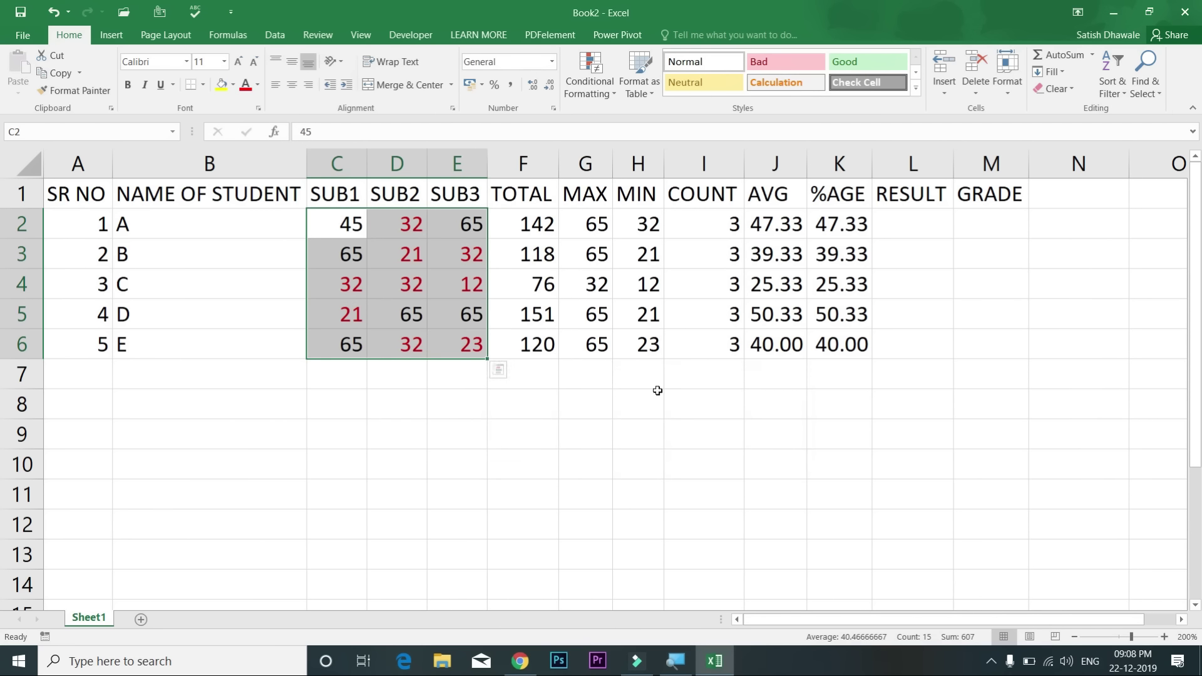
# Step: Add a Greater Than 35 rule to the marks with a custom blue font colour
pyautogui.click(593, 89)
pyautogui.moveTo(614, 115)
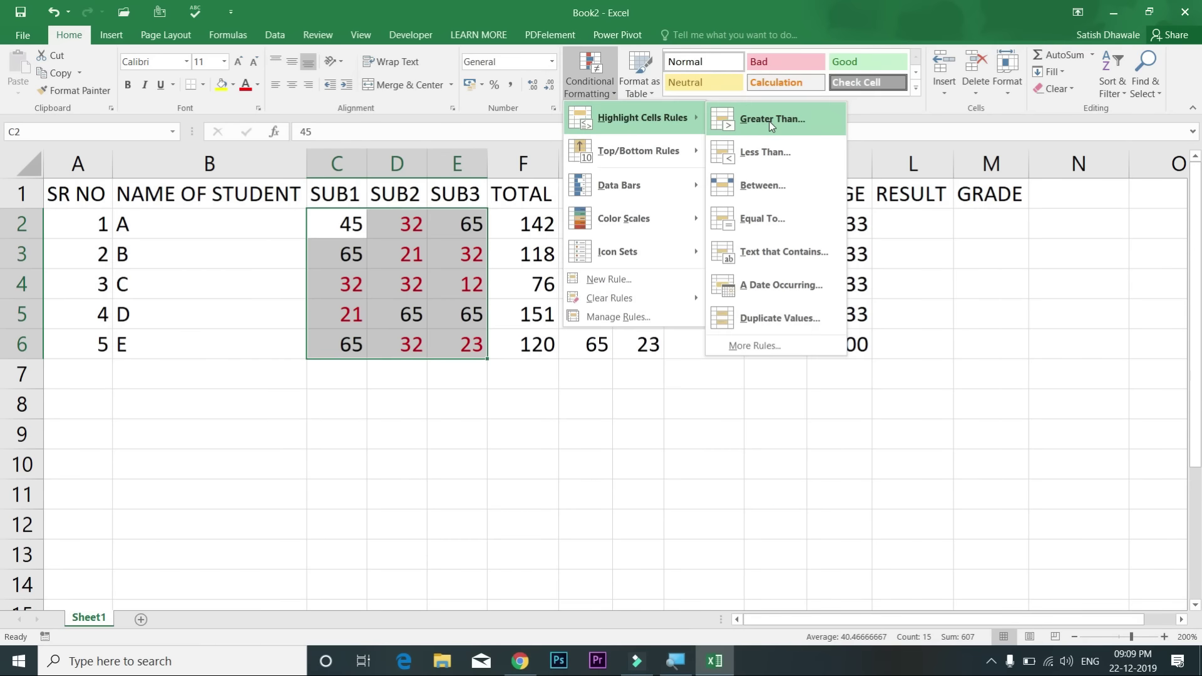
pyautogui.click(771, 122)
pyautogui.write('35')
pyautogui.click(676, 432)
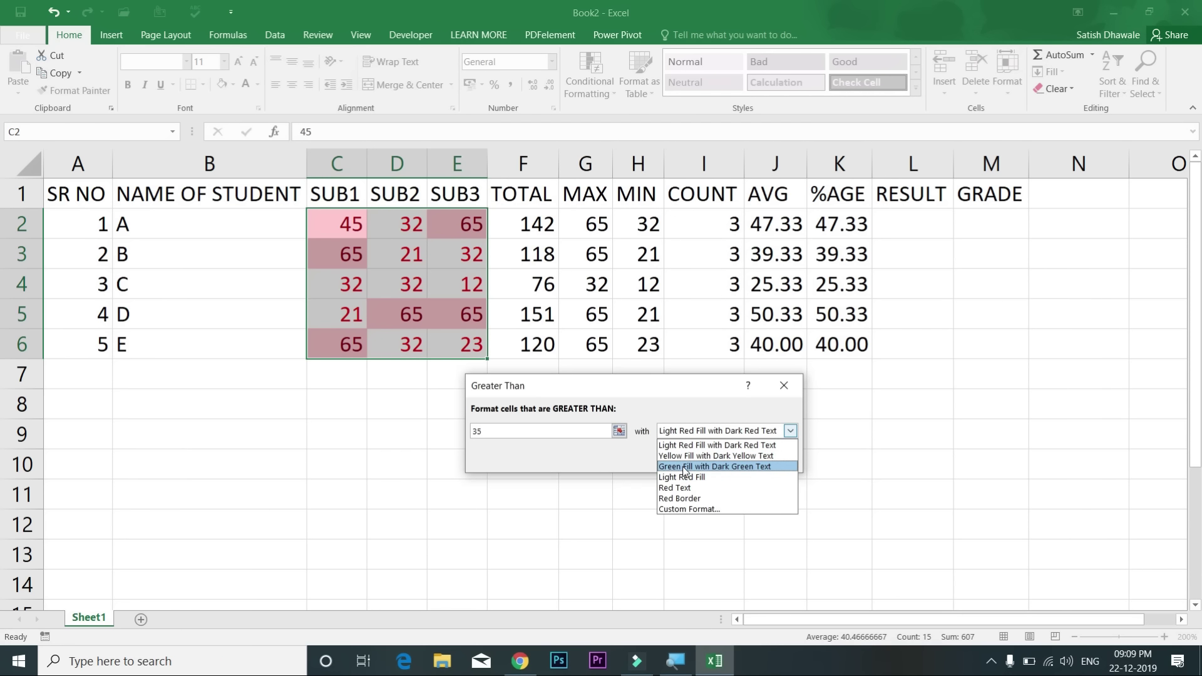
pyautogui.click(688, 509)
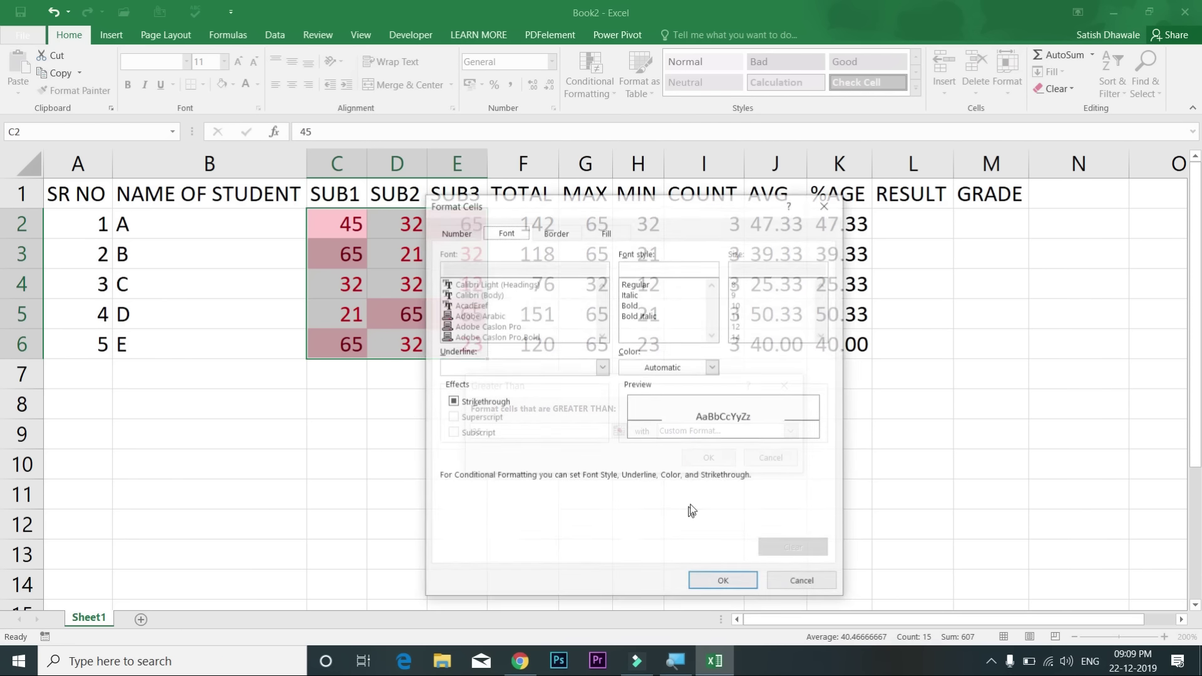
pyautogui.click(712, 368)
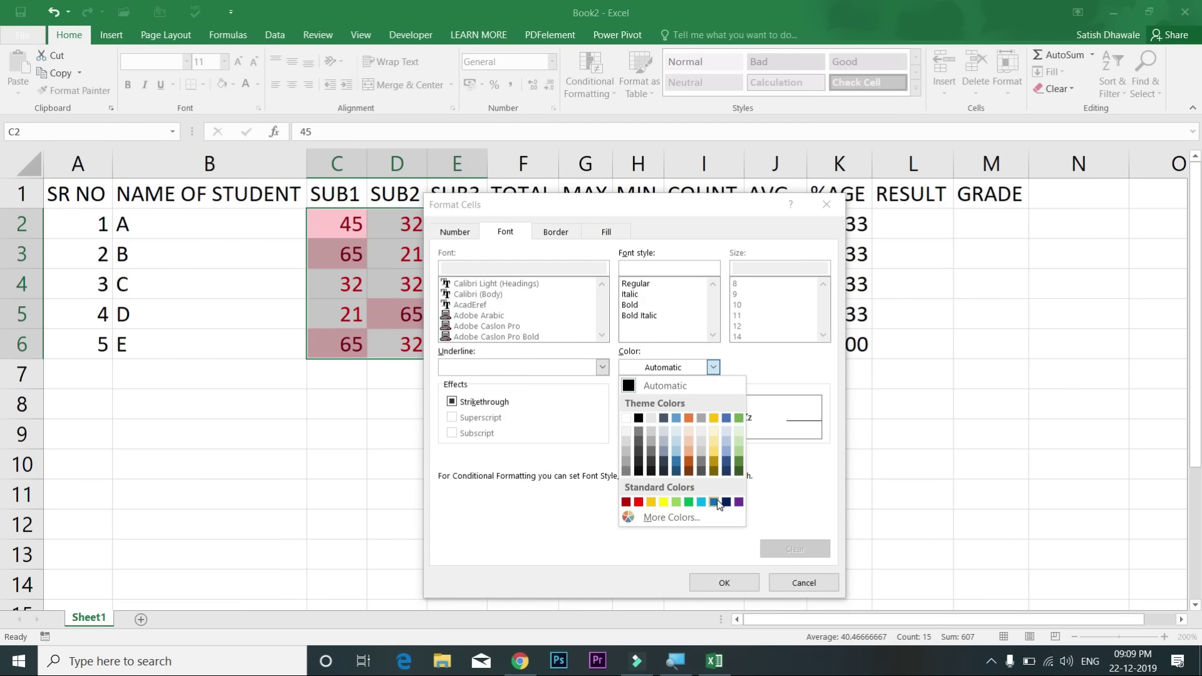
pyautogui.click(716, 502)
pyautogui.click(724, 583)
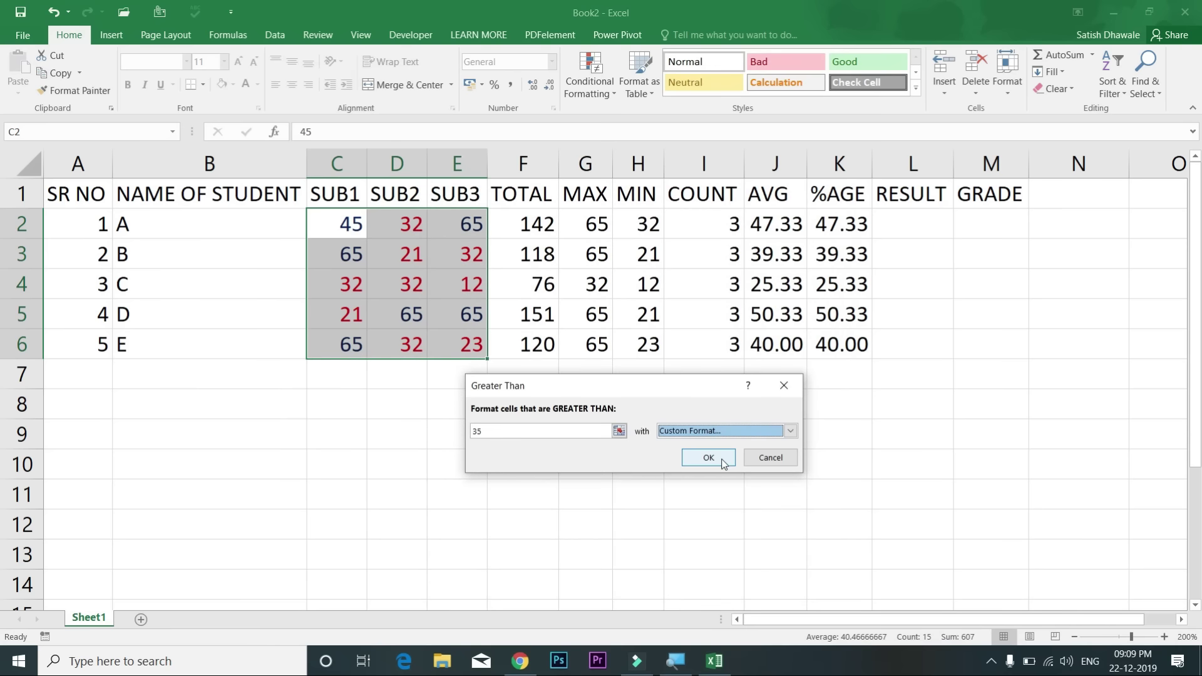
pyautogui.click(723, 463)
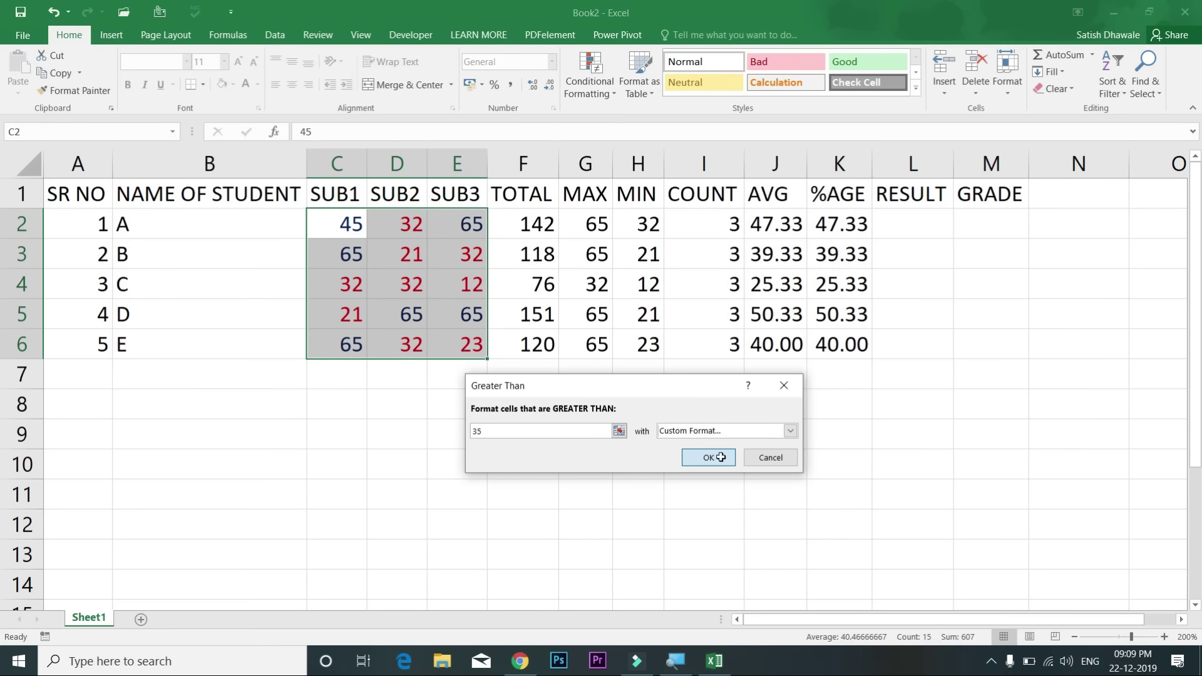
# Step: Change students B and C's SUB2 marks in D3 and D4 to 35
pyautogui.click(417, 261)
pyautogui.write('35')
pyautogui.press('Return')
pyautogui.write('35')
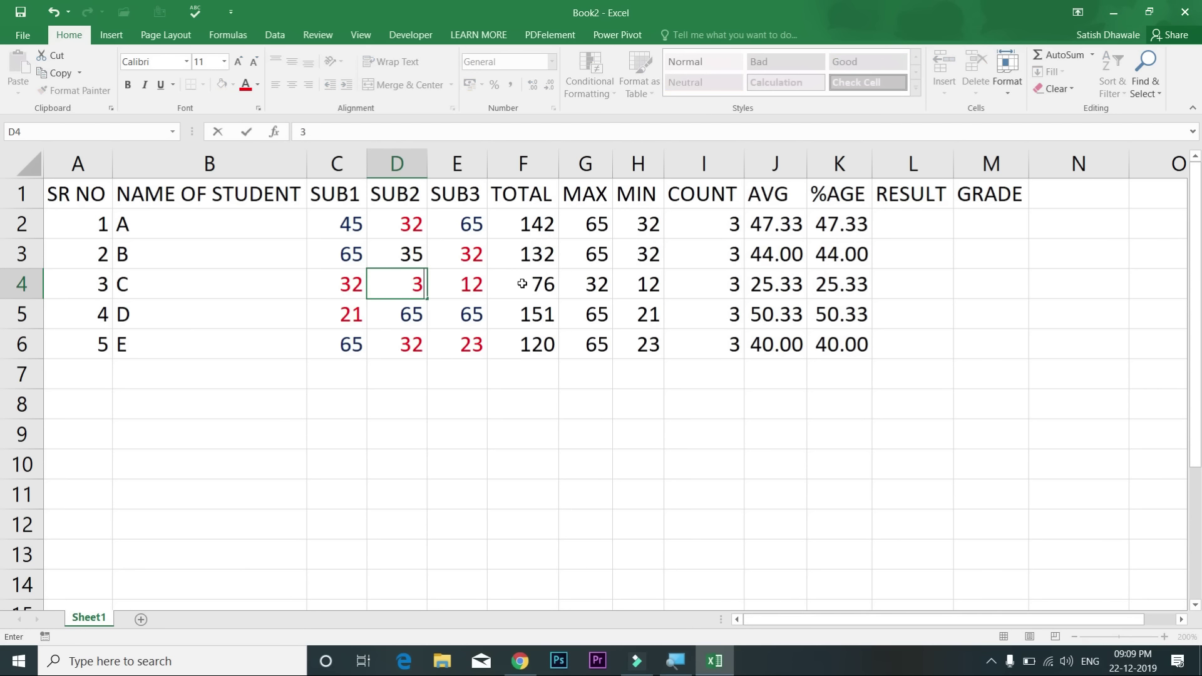
pyautogui.press('Return')
# Step: Reselect the marks C2:E6 for another highlight rule
pyautogui.moveTo(352, 231); pyautogui.dragTo(471, 337)
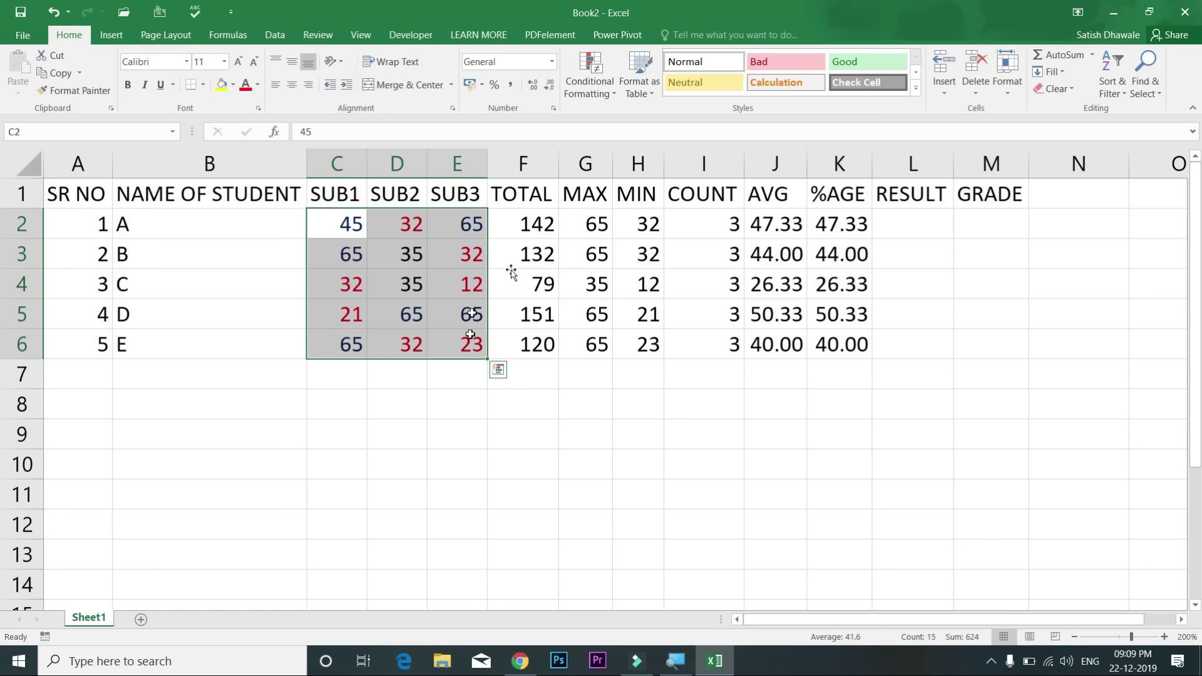
pyautogui.click(603, 92)
pyautogui.moveTo(645, 111)
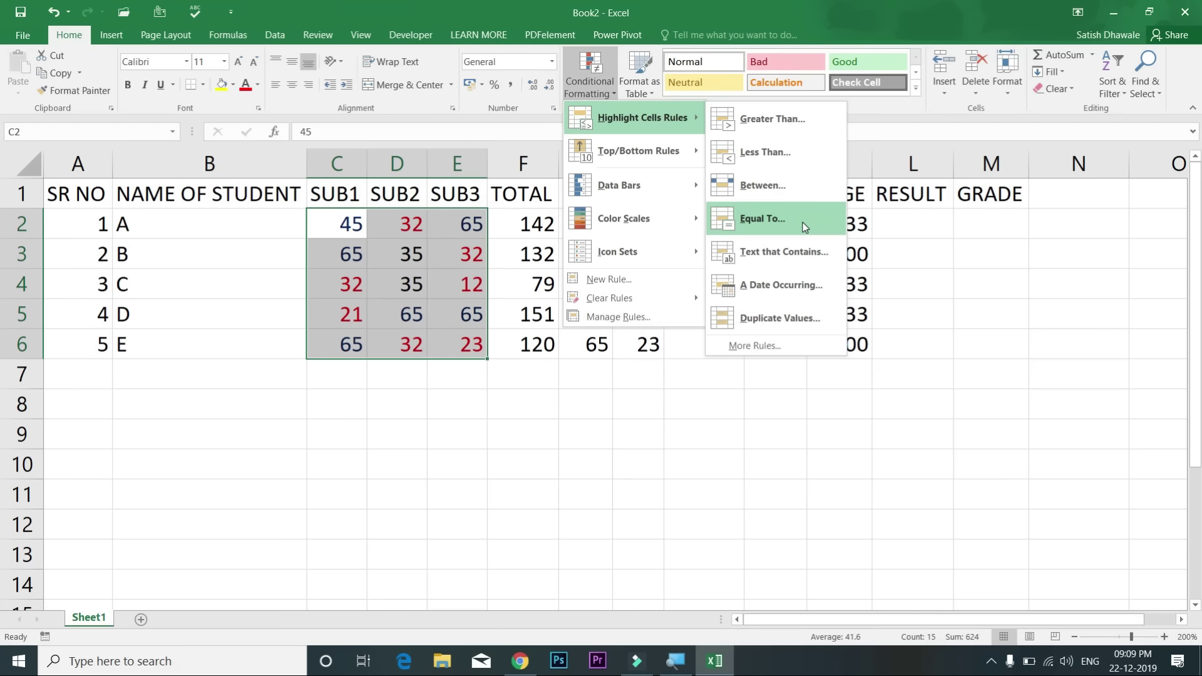
# Step: Add an Equal To 35 rule showing those marks in purple font
pyautogui.click(804, 227)
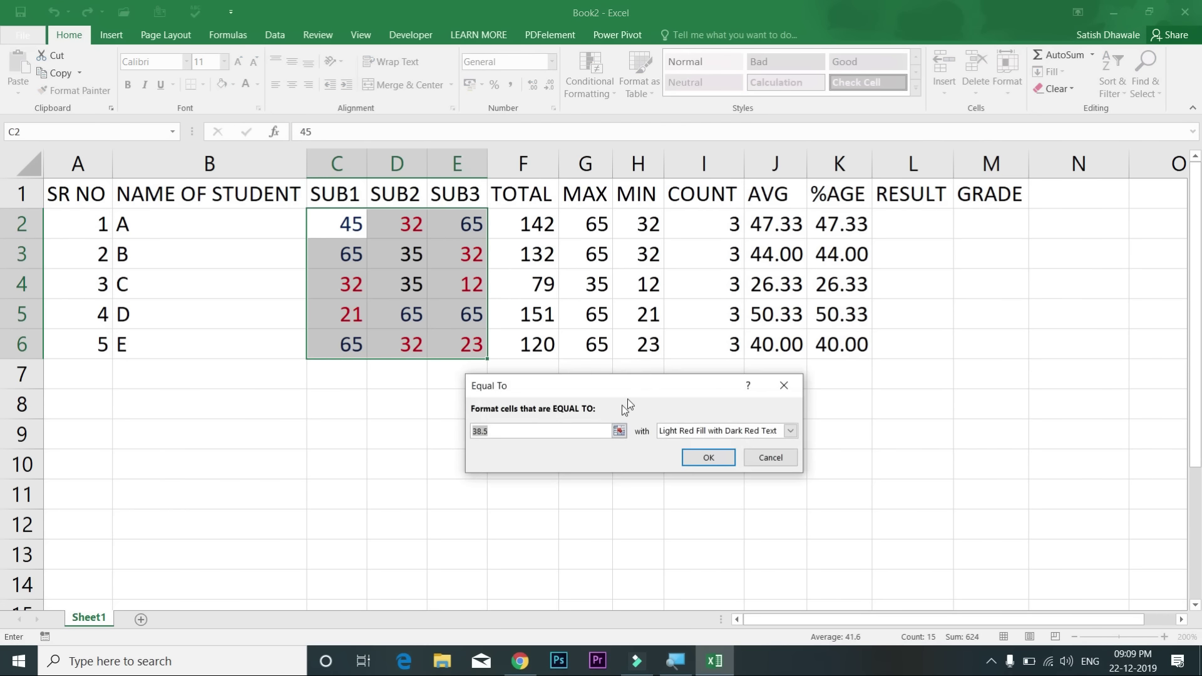
pyautogui.write('35')
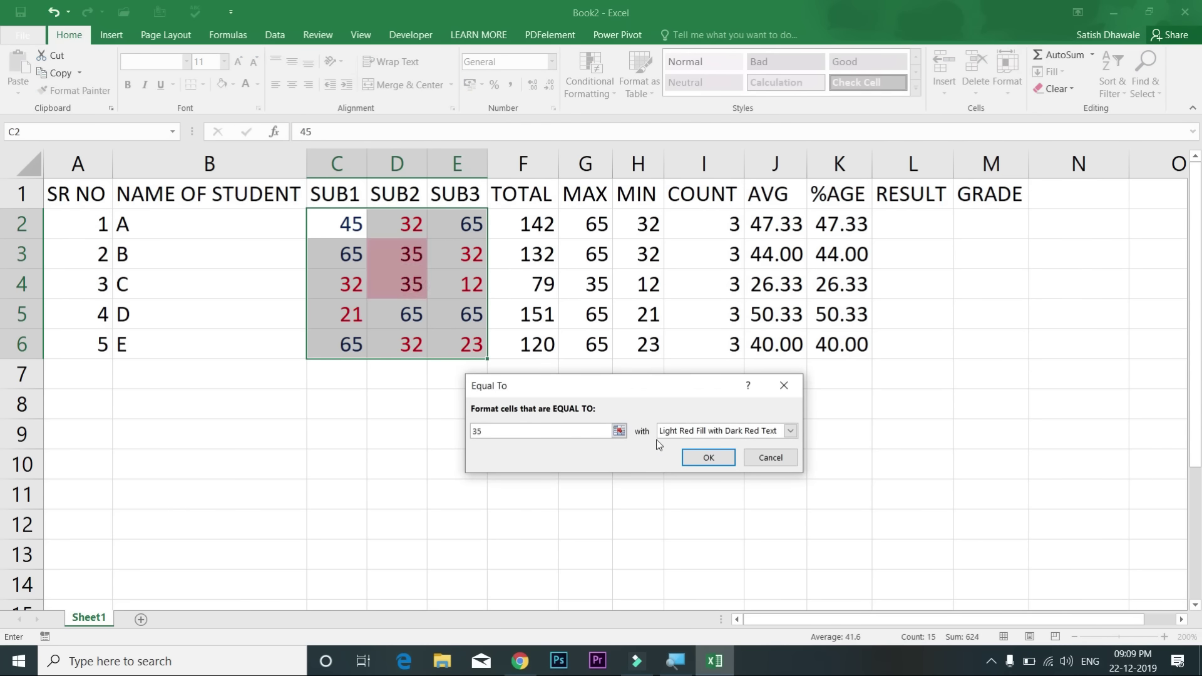
pyautogui.click(683, 433)
pyautogui.click(681, 509)
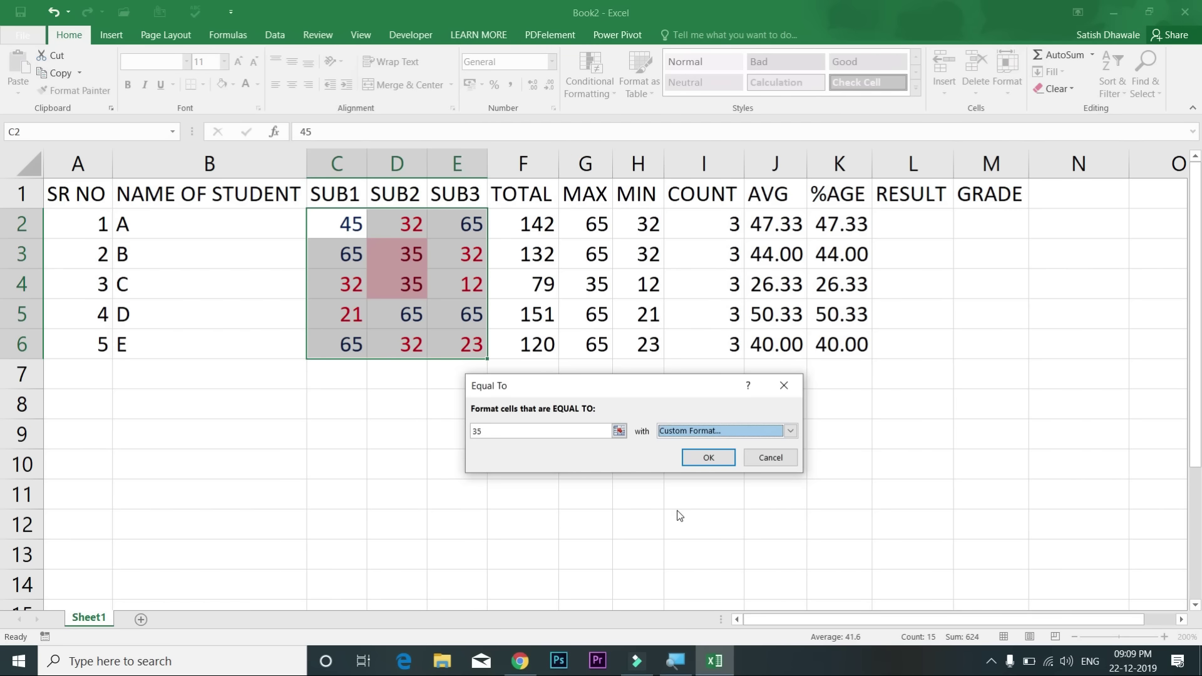
pyautogui.click(713, 368)
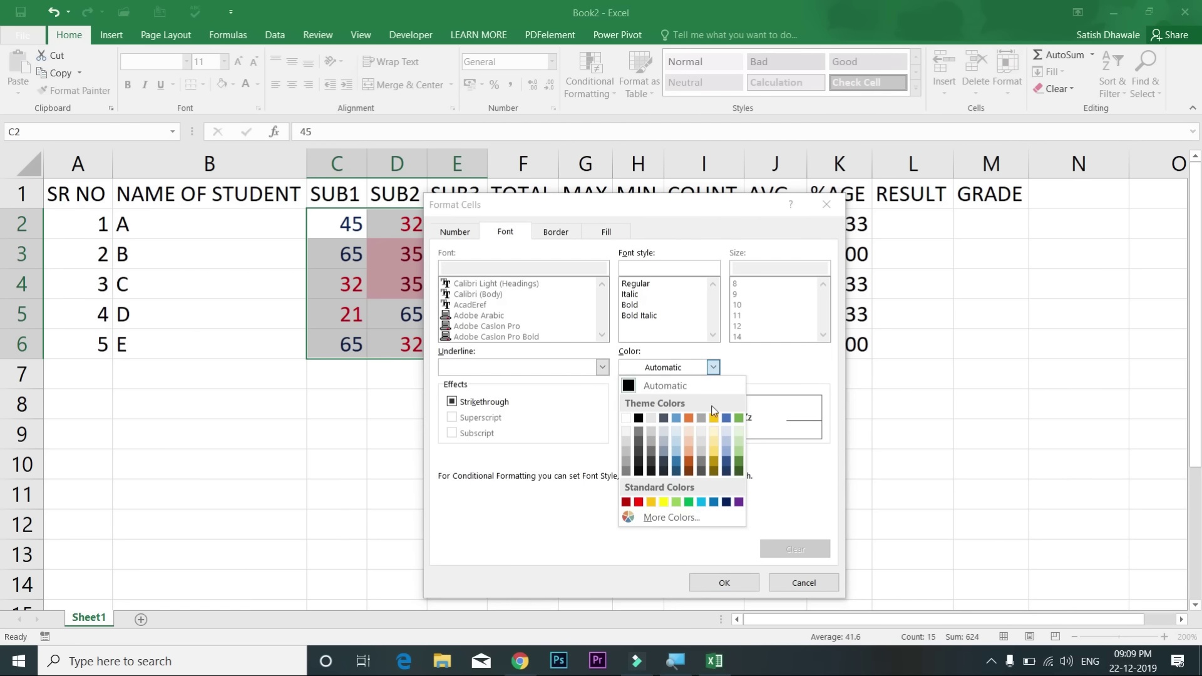
pyautogui.click(737, 501)
pyautogui.click(724, 582)
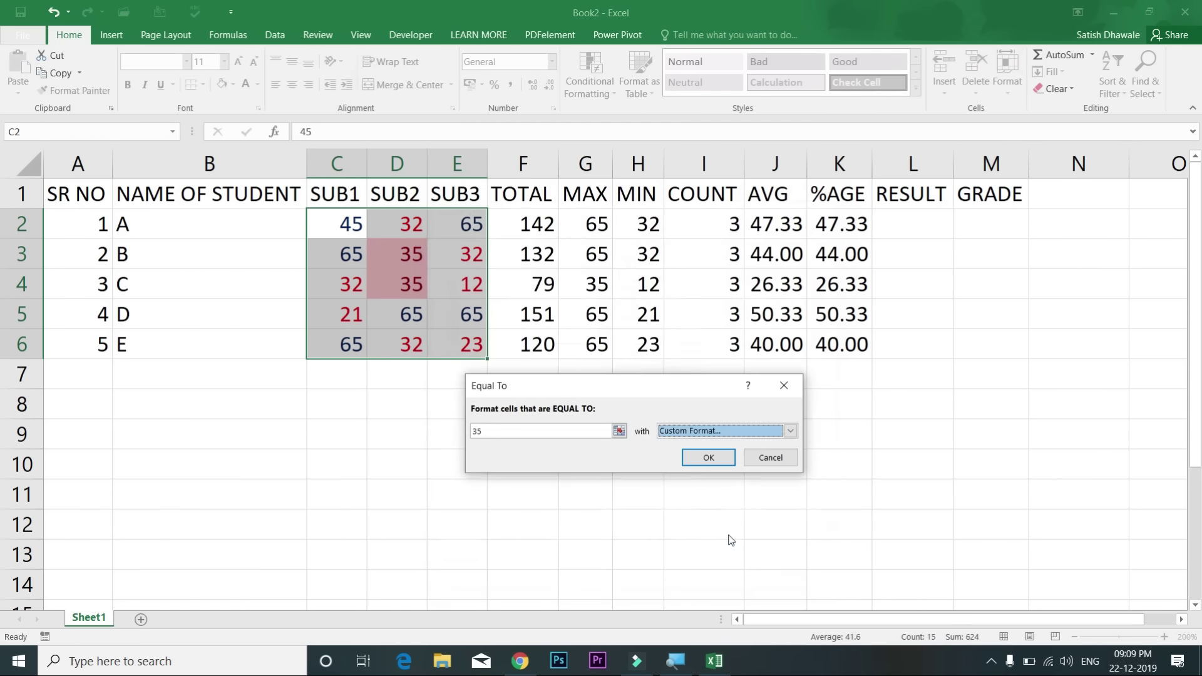
pyautogui.click(699, 456)
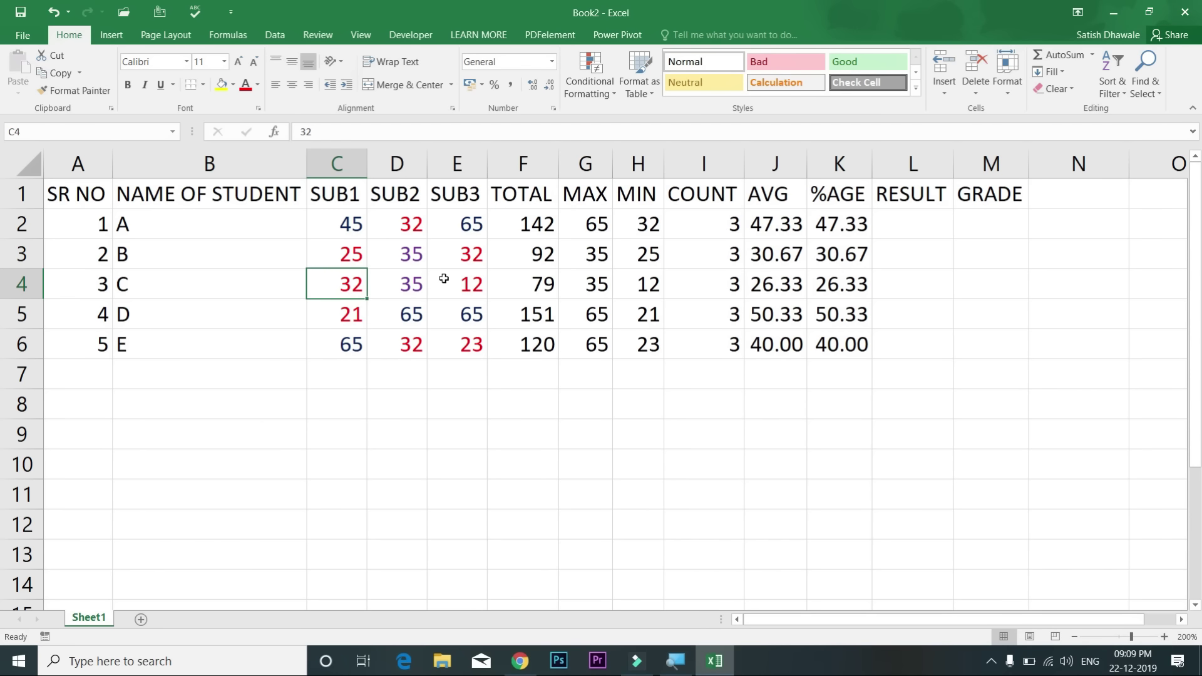
# Step: Change student A's SUB1 mark to 35 and SUB2 mark to 65, then select totals F2:F6
pyautogui.click(352, 229)
pyautogui.write('35')
pyautogui.press('Return')
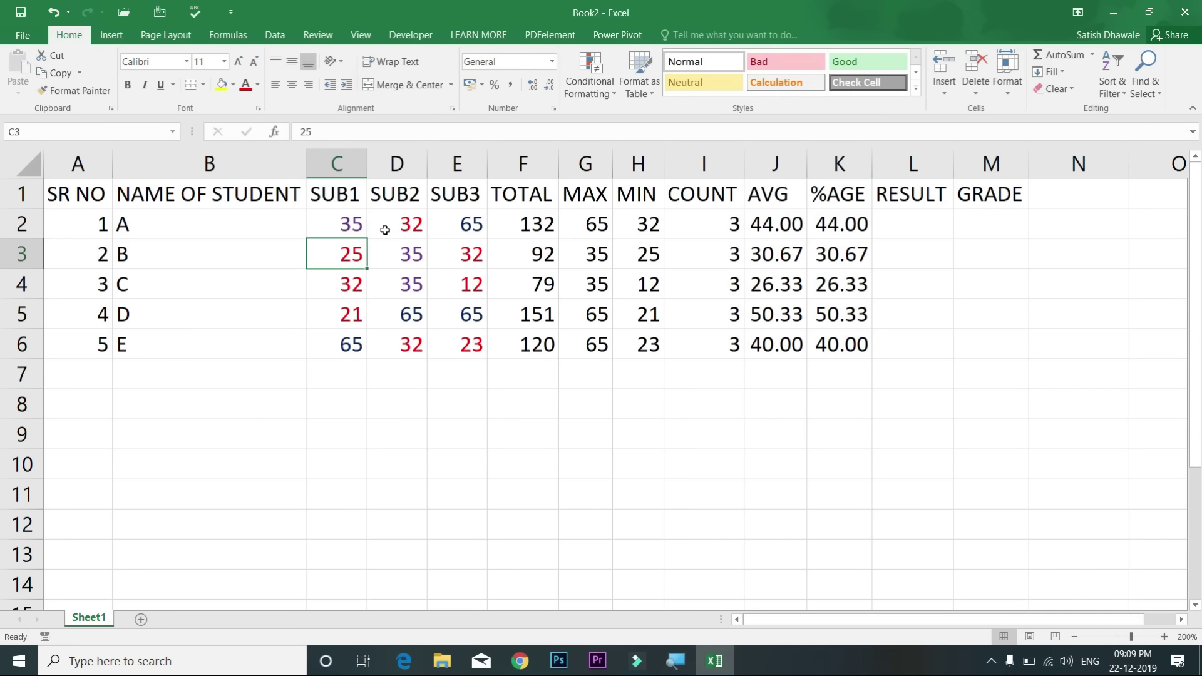
pyautogui.click(385, 229)
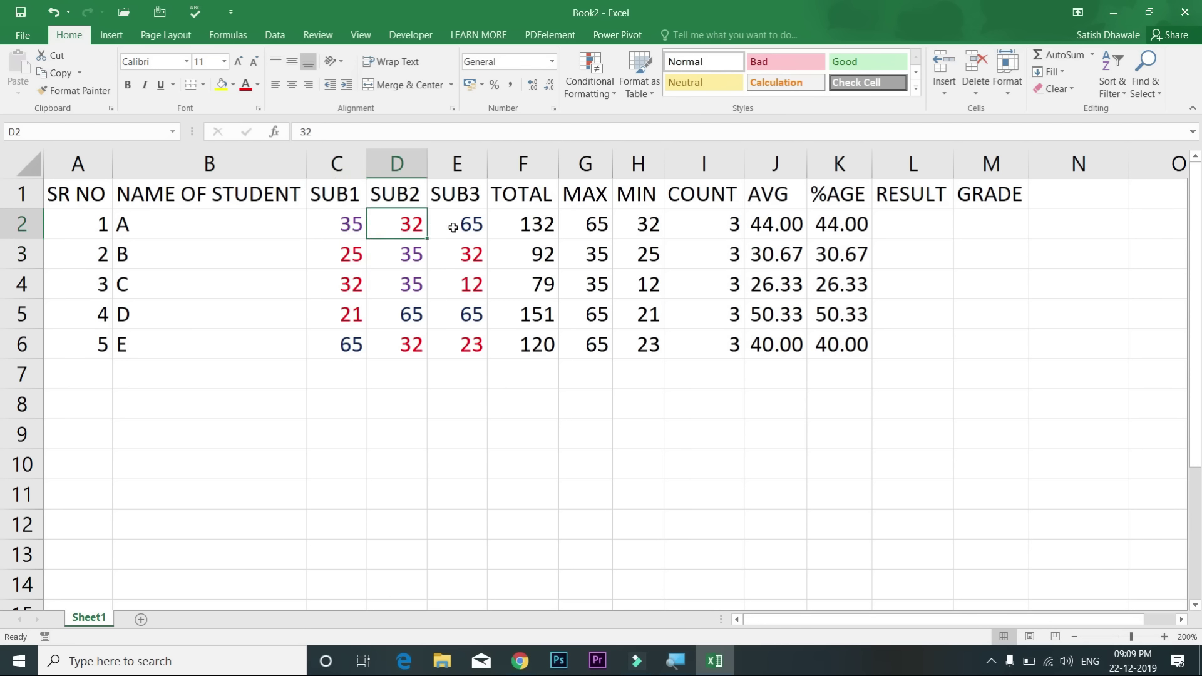
pyautogui.write('65')
pyautogui.press('Return')
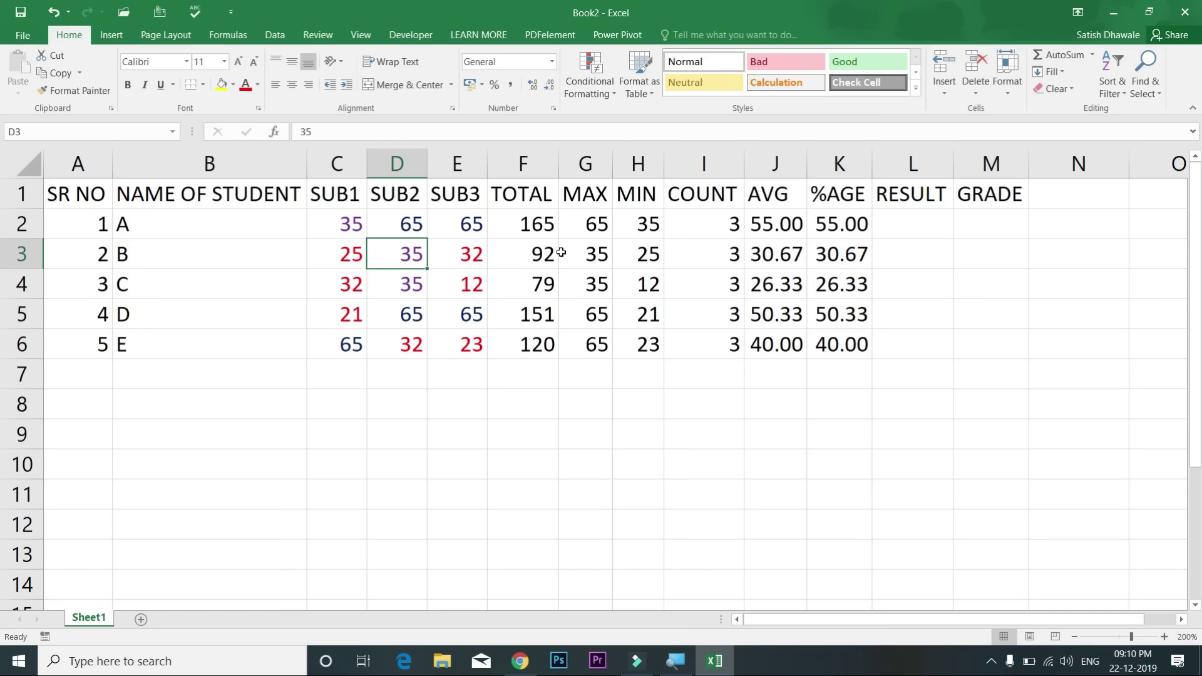
pyautogui.moveTo(549, 223); pyautogui.dragTo(526, 336)
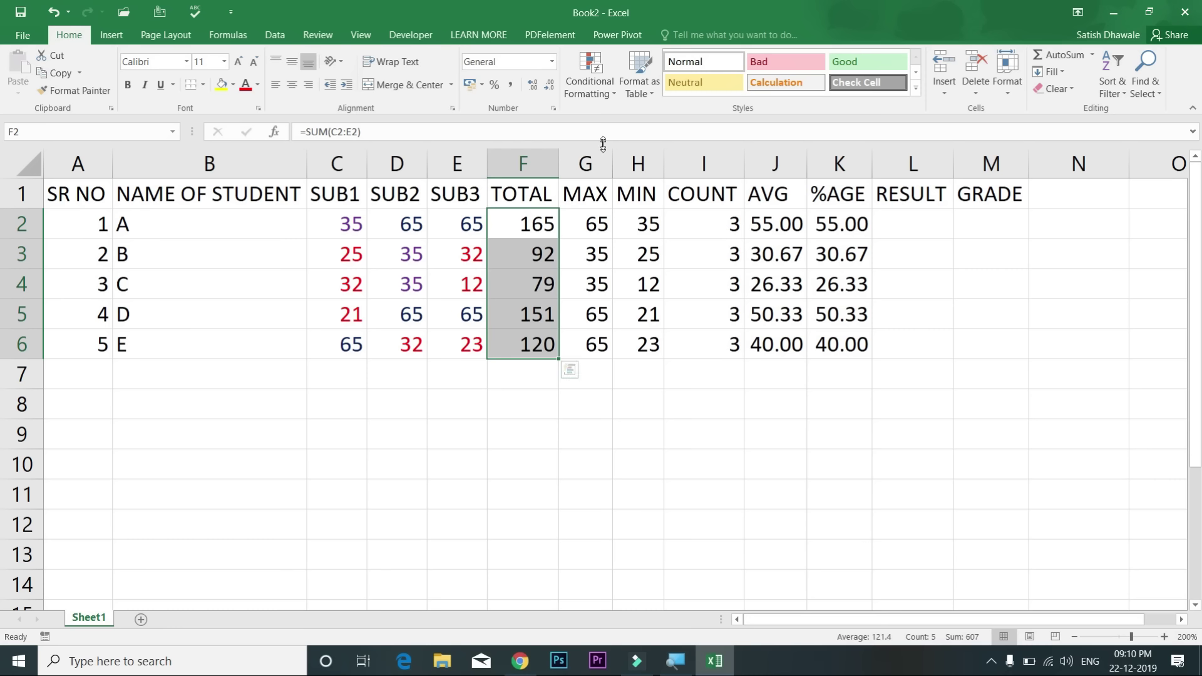
# Step: Highlight totals between 150 and 170 with yellow fill and dark yellow text
pyautogui.click(597, 89)
pyautogui.moveTo(650, 121)
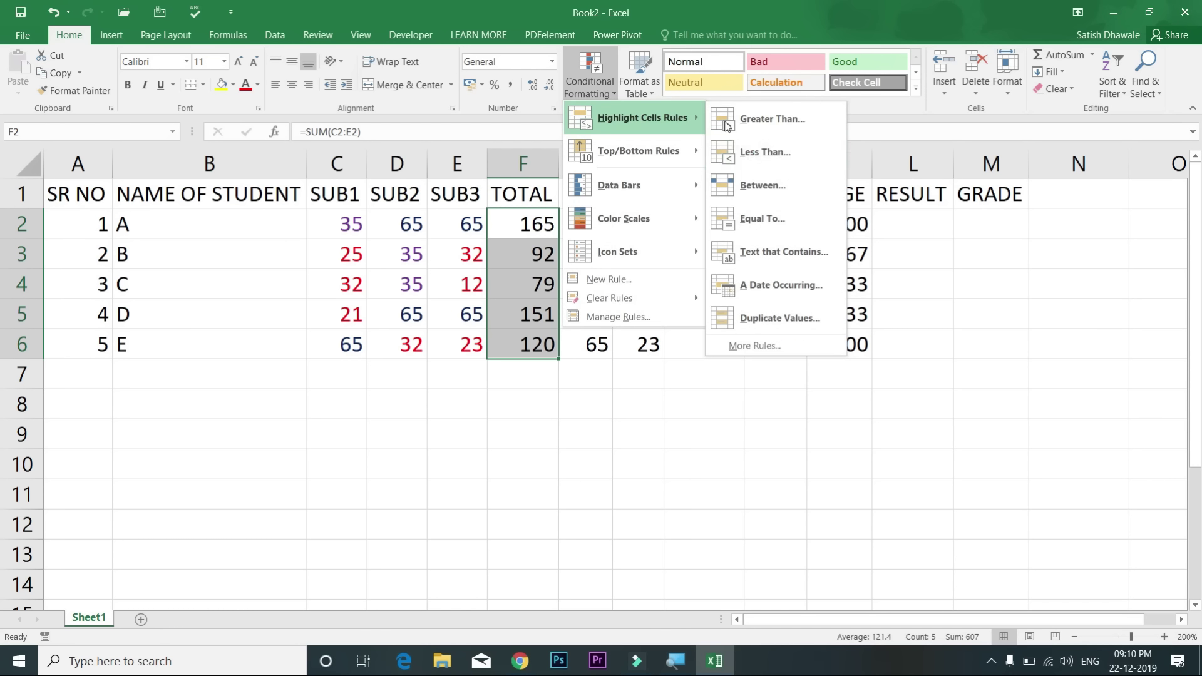
pyautogui.click(759, 185)
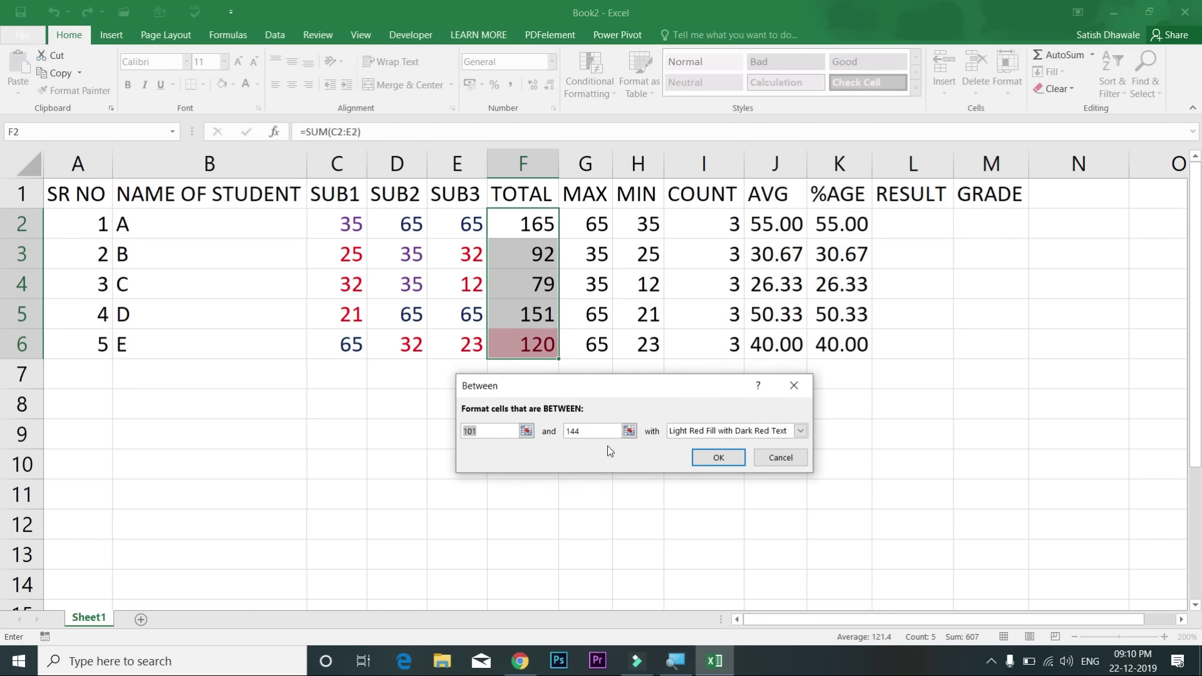
pyautogui.write('150')
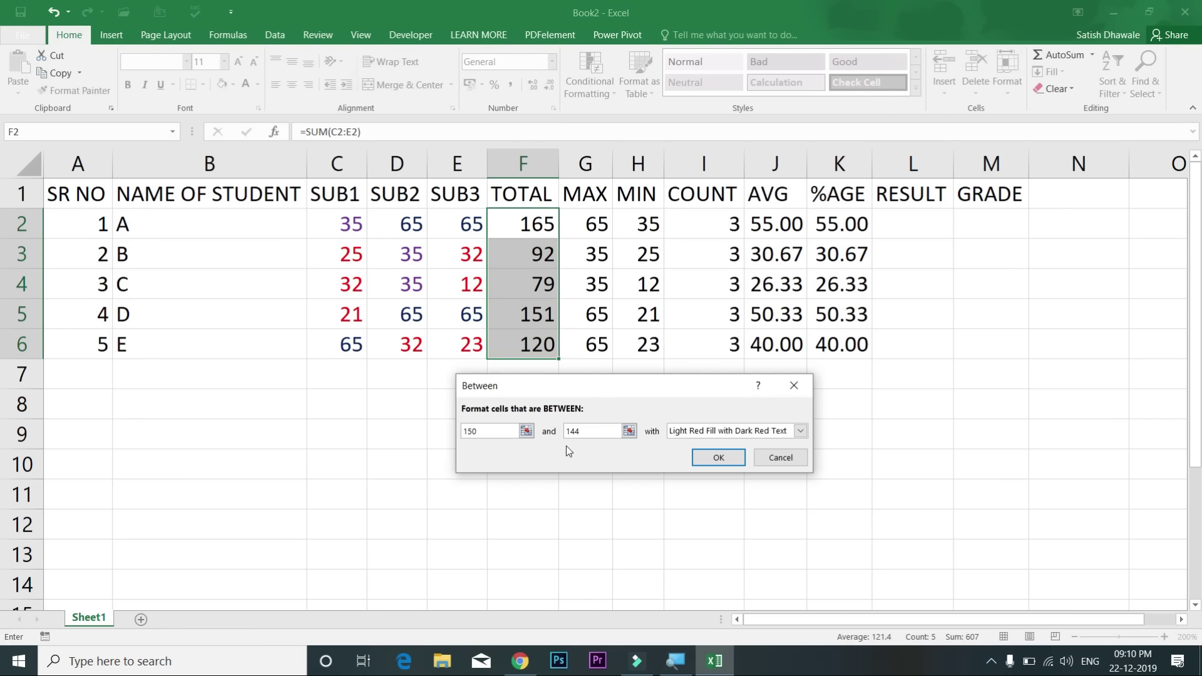
pyautogui.doubleClick(584, 432)
pyautogui.write('170')
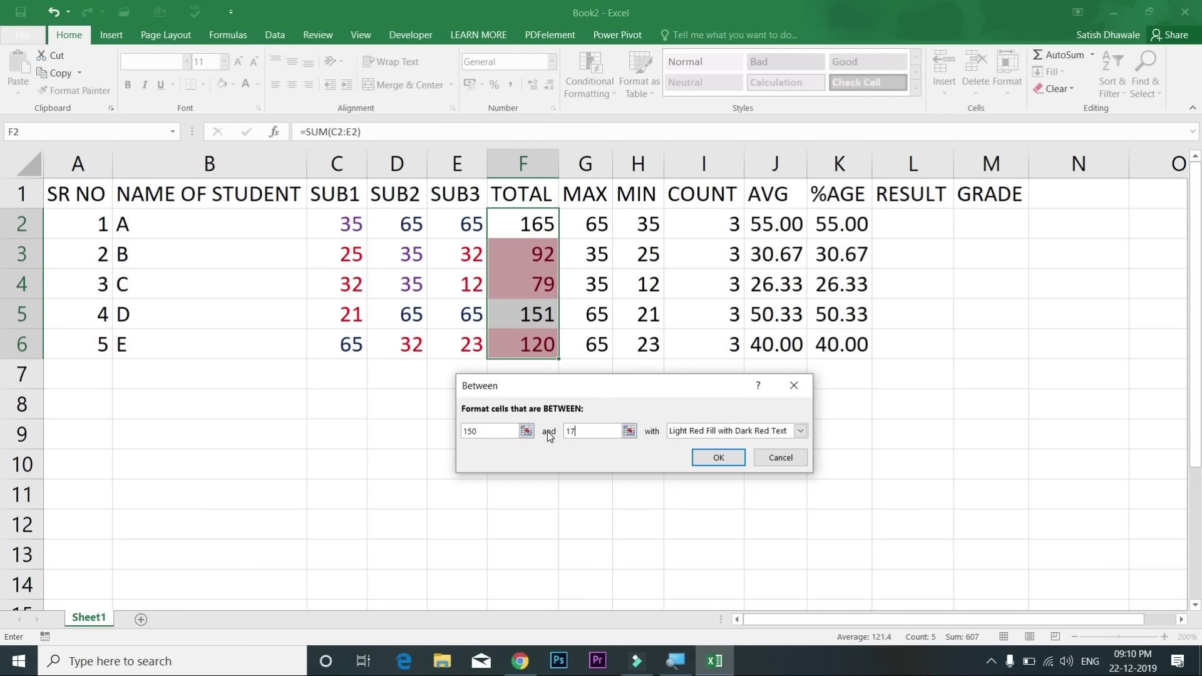
pyautogui.click(705, 430)
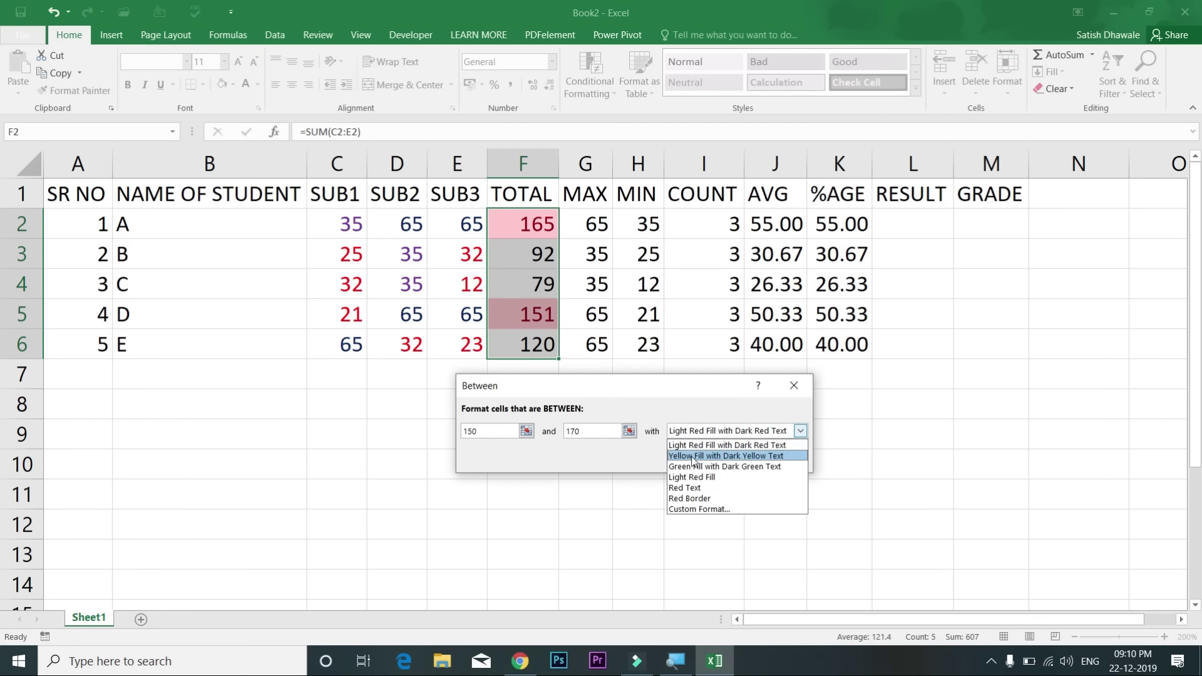
pyautogui.click(692, 457)
pyautogui.click(694, 460)
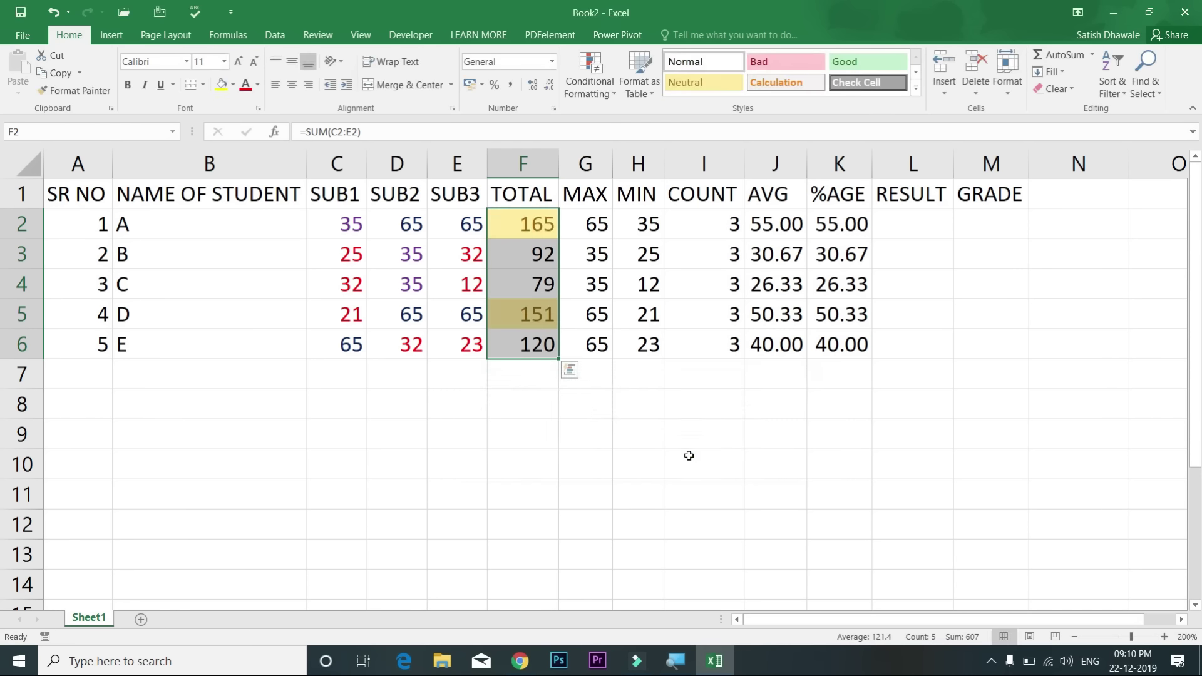
pyautogui.click(688, 455)
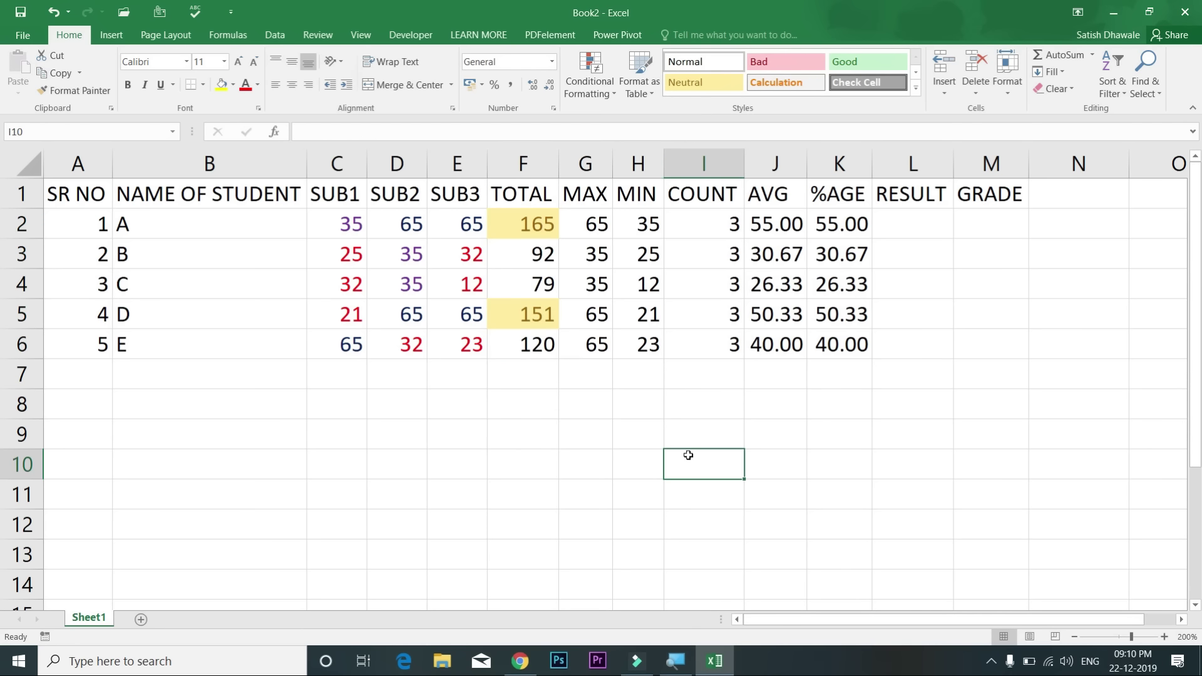
# Step: Select student C's total in F4, close the conditional formatting menu and go to L2
pyautogui.click(522, 284)
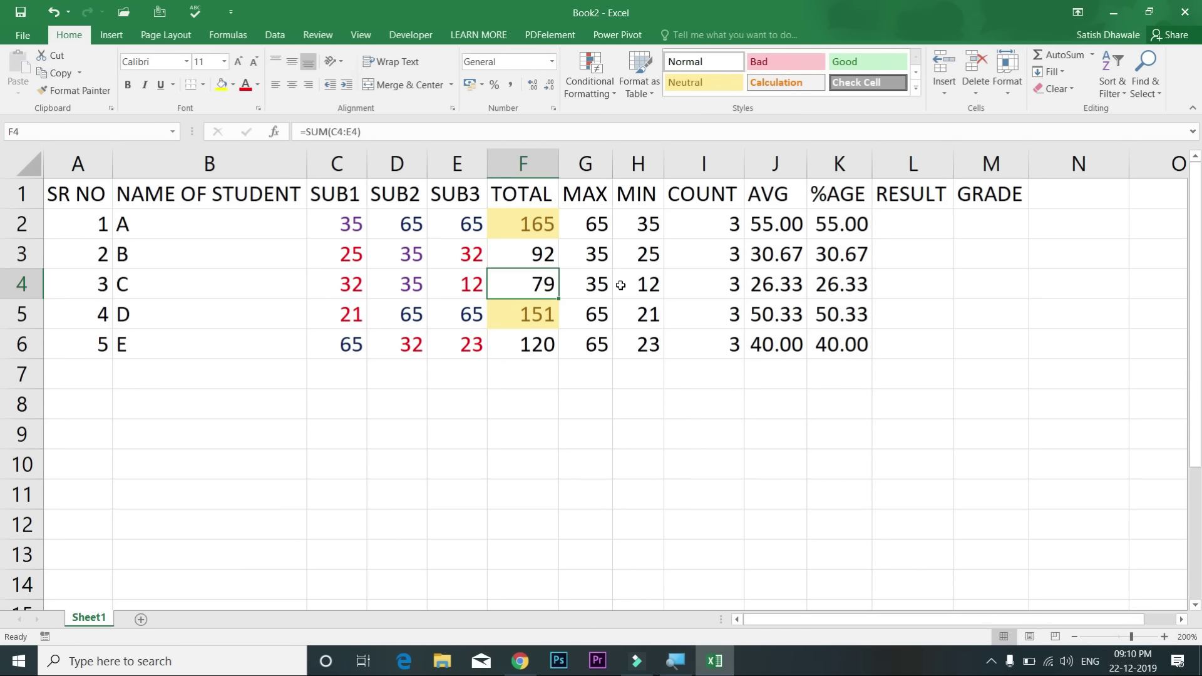
pyautogui.click(597, 92)
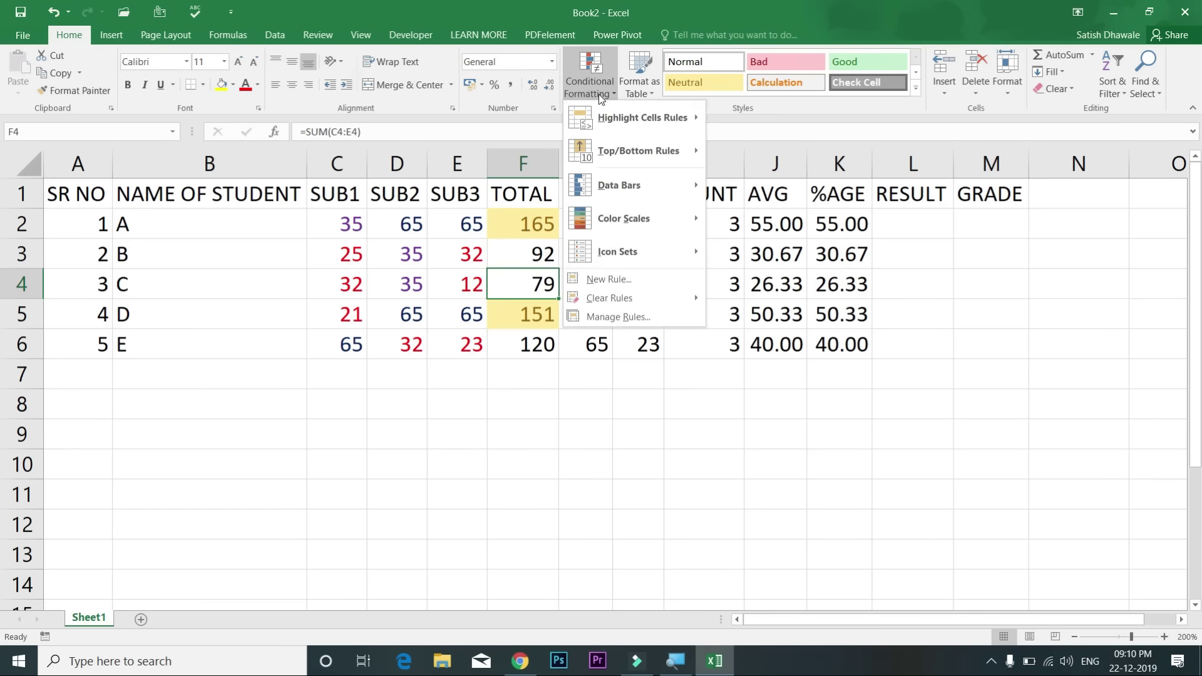
pyautogui.moveTo(630, 117)
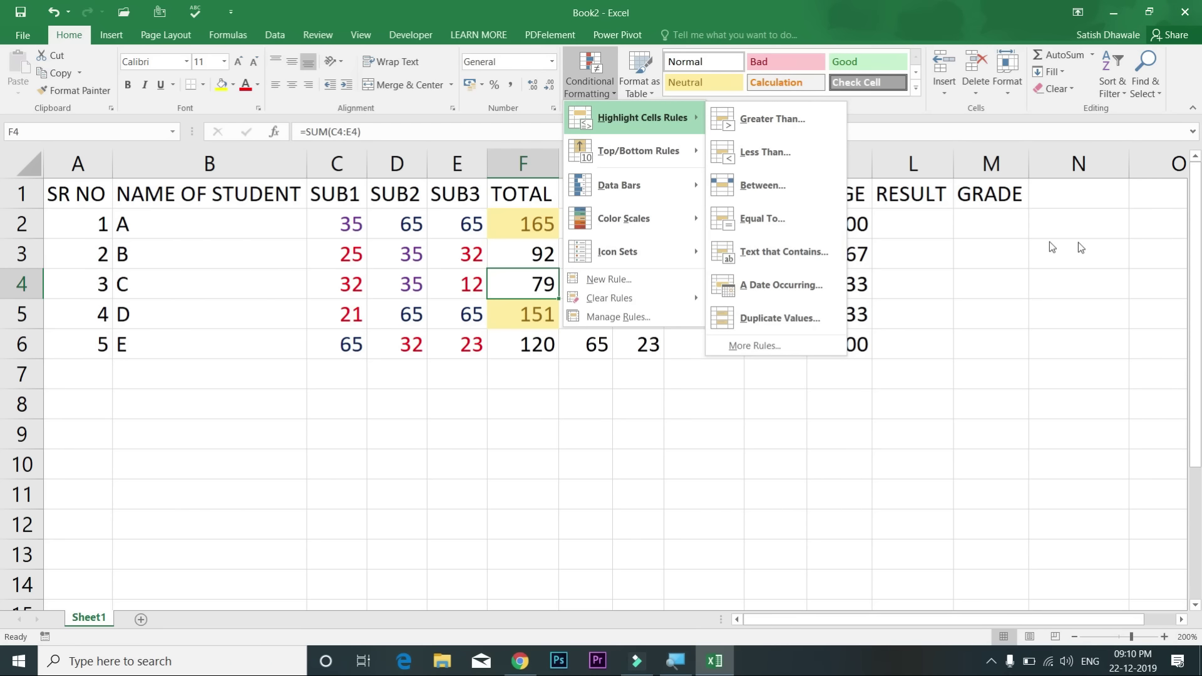
pyautogui.click(929, 224)
pyautogui.click(929, 224)
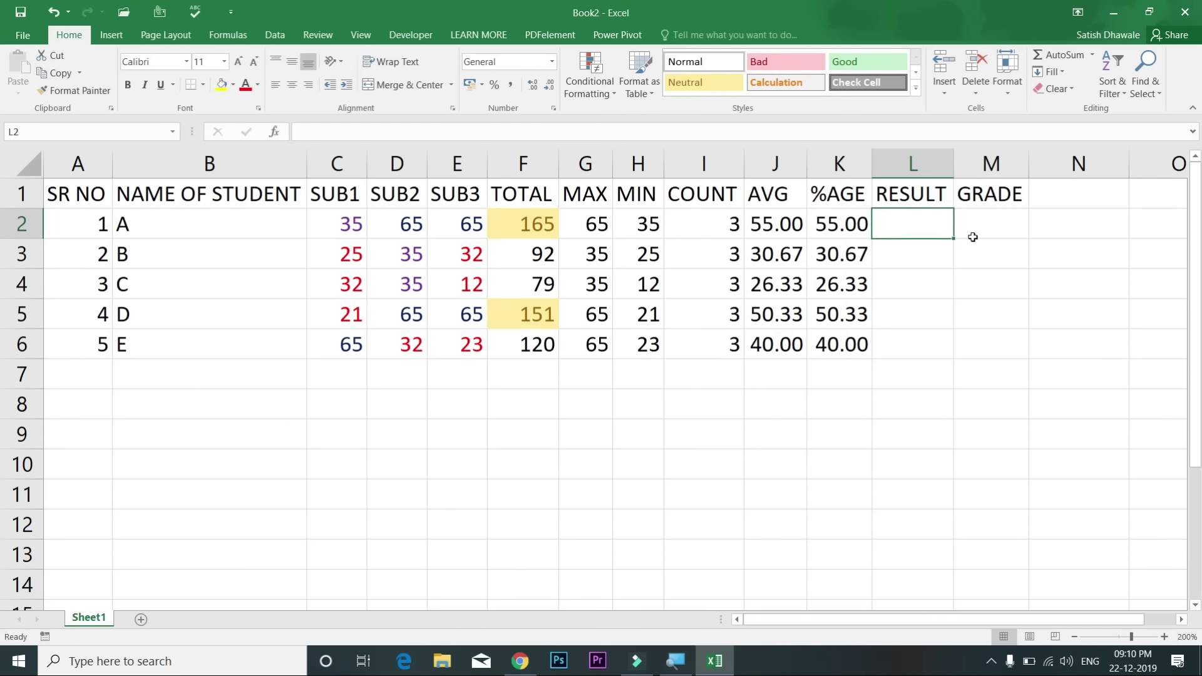
# Step: Enter PASS in L2 and FAIL in L3, then select the pair L2:L3
pyautogui.write('PAS')
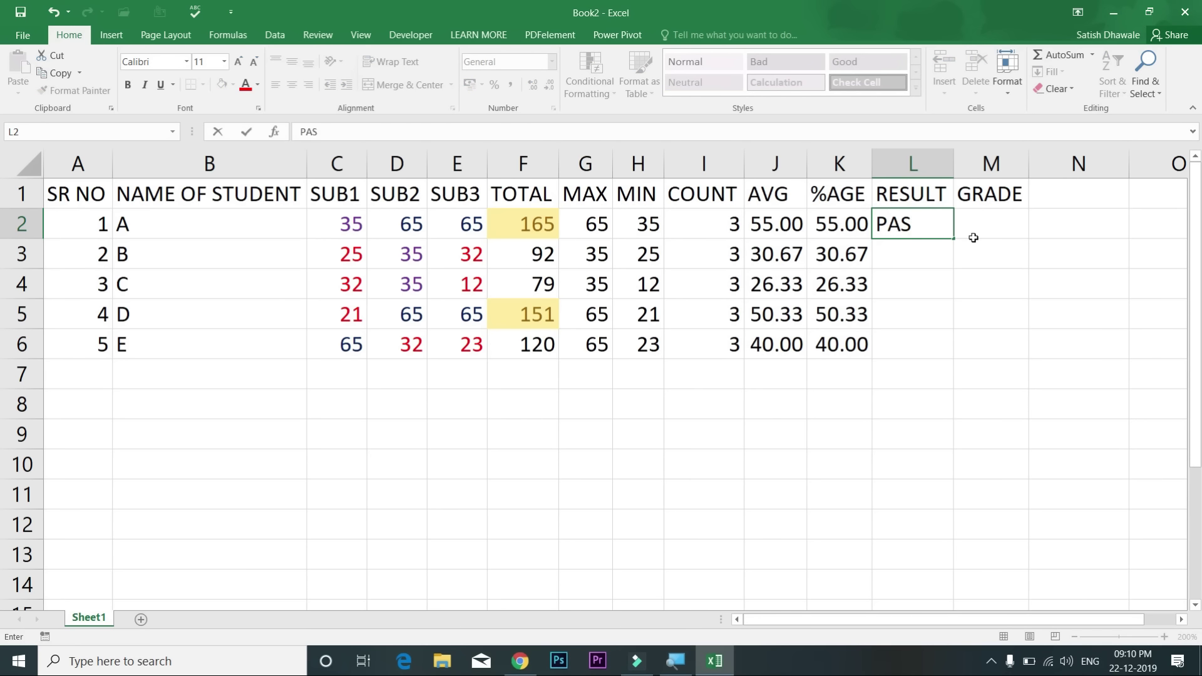
pyautogui.write('S')
pyautogui.press('Return')
pyautogui.write('FAIL')
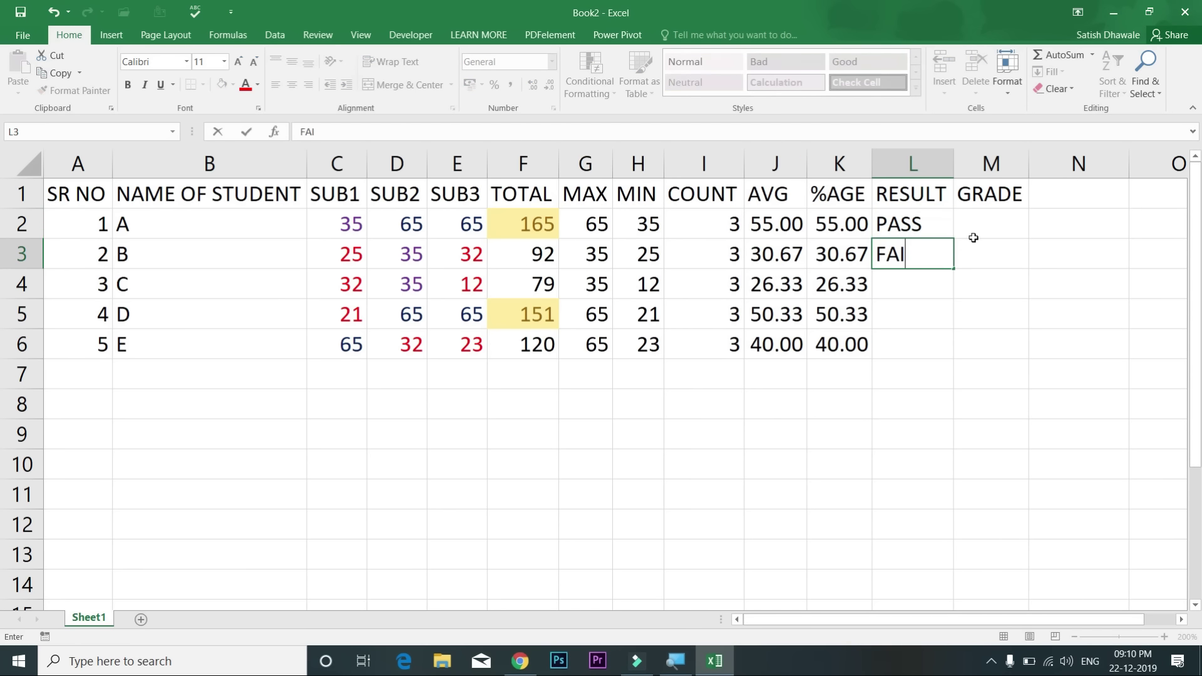
pyautogui.press('Return')
pyautogui.moveTo(937, 229); pyautogui.dragTo(952, 351)
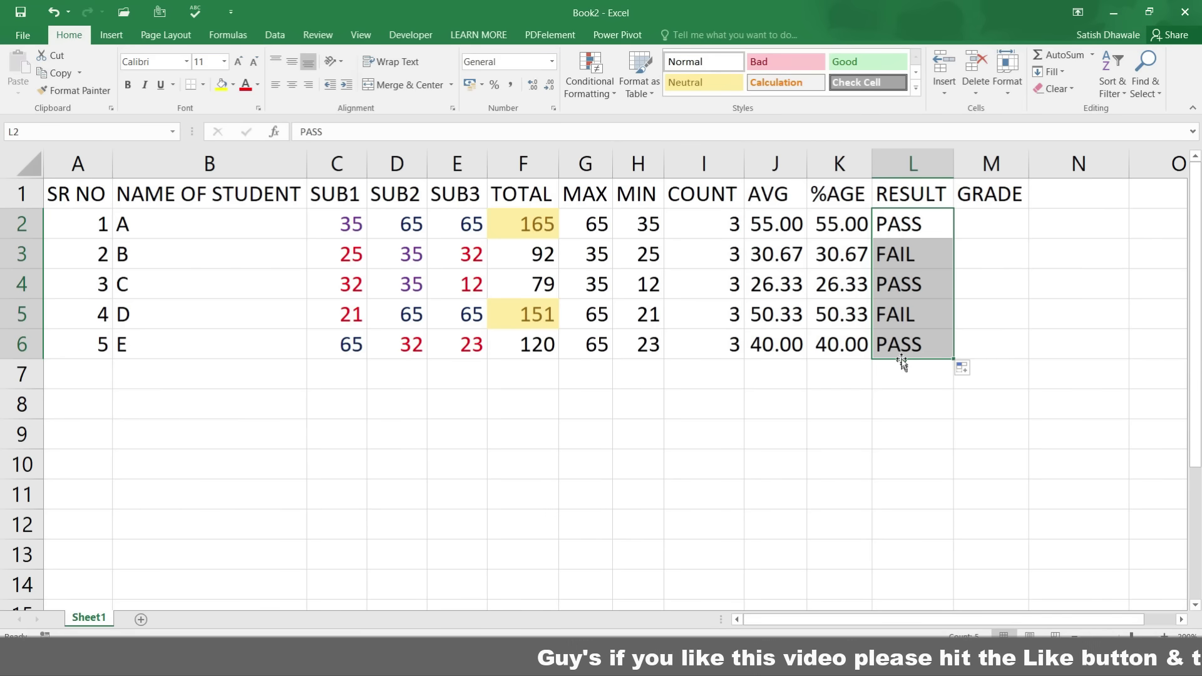
# Step: Highlight RESULT cells containing PASS with green fill and dark green text
pyautogui.click(596, 95)
pyautogui.moveTo(640, 119)
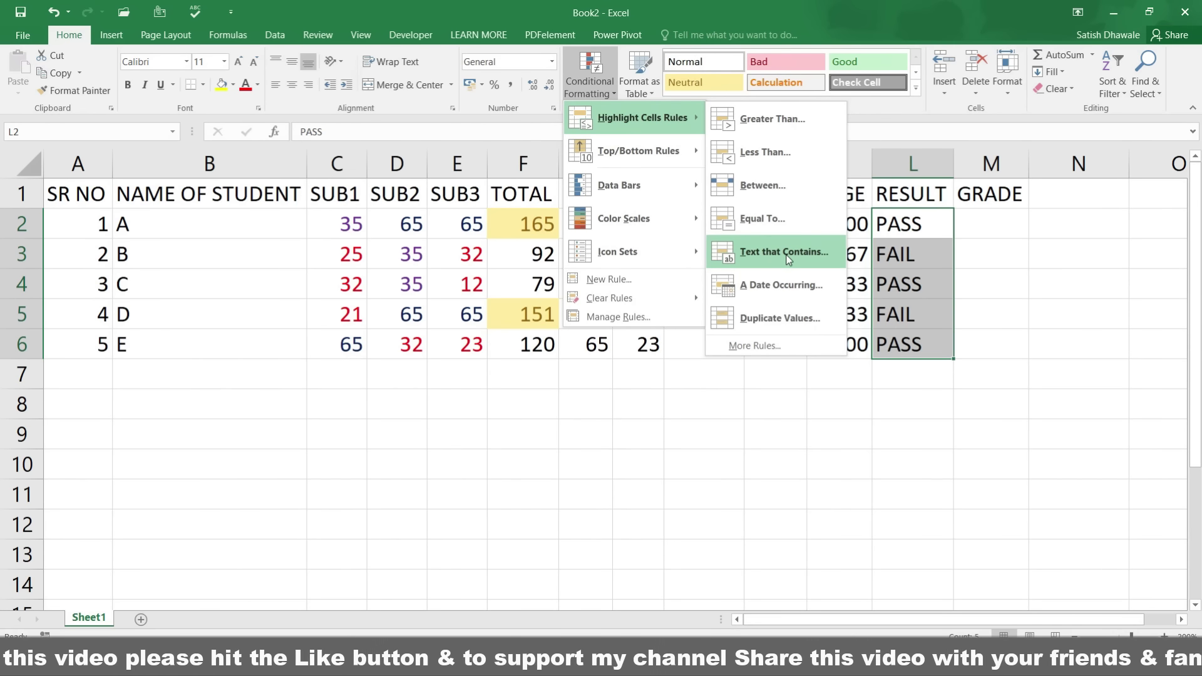
pyautogui.click(785, 252)
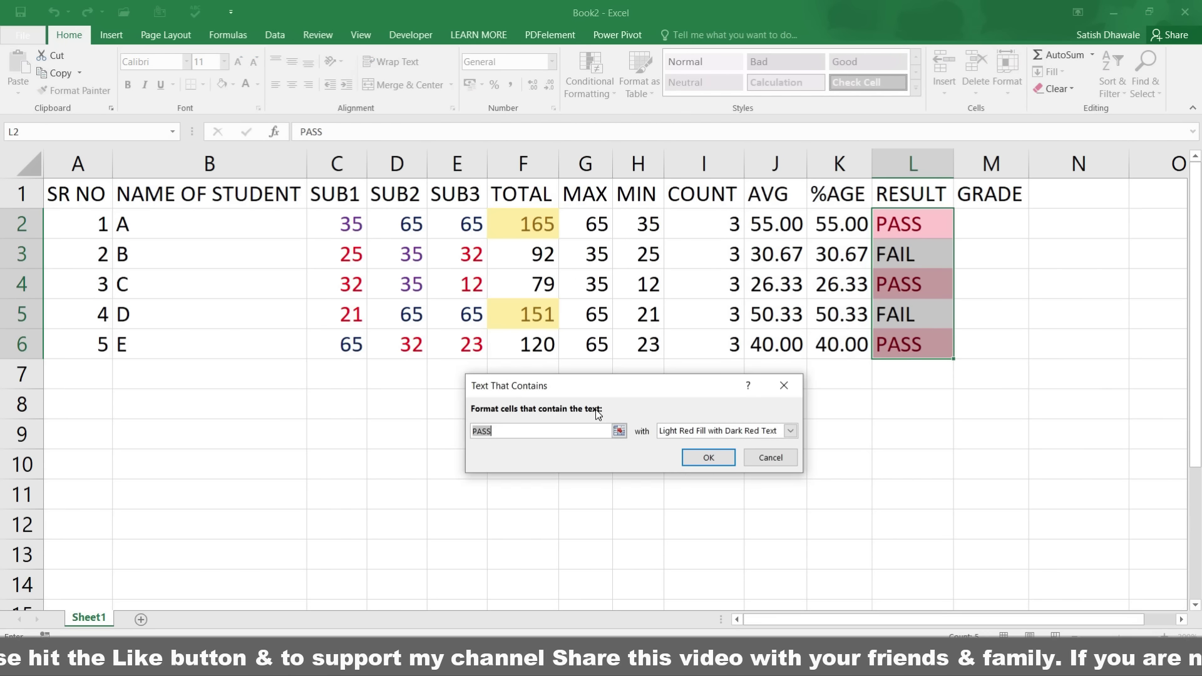
pyautogui.click(680, 431)
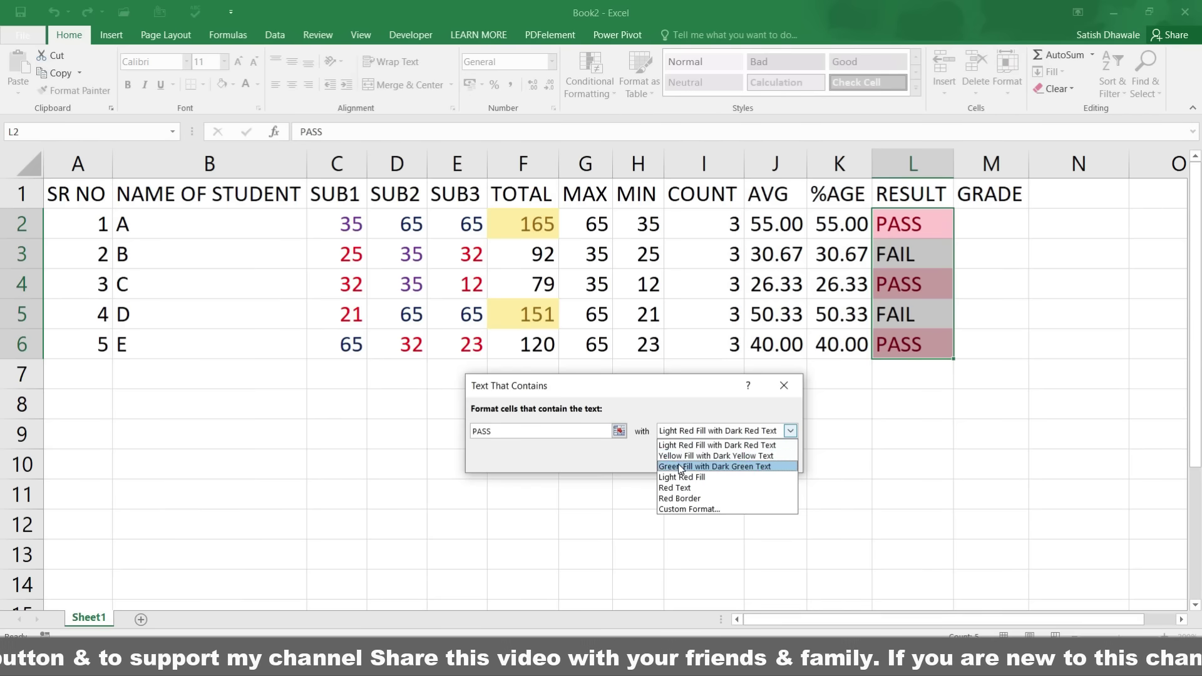
pyautogui.click(680, 467)
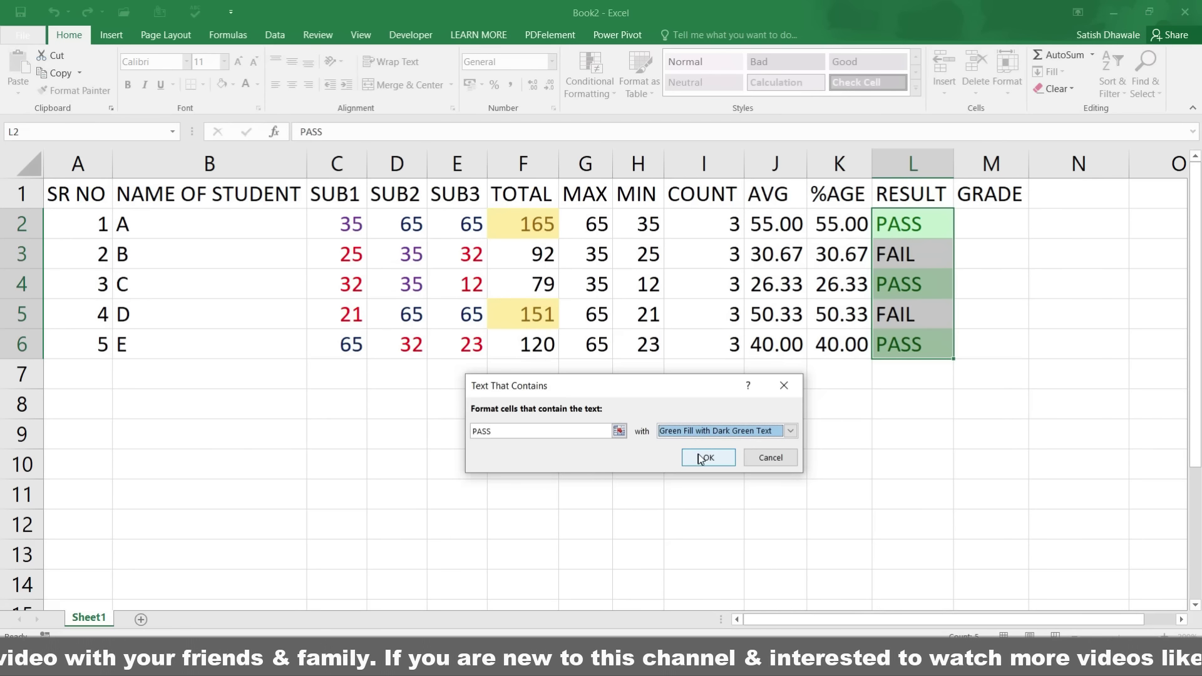
pyautogui.click(721, 475)
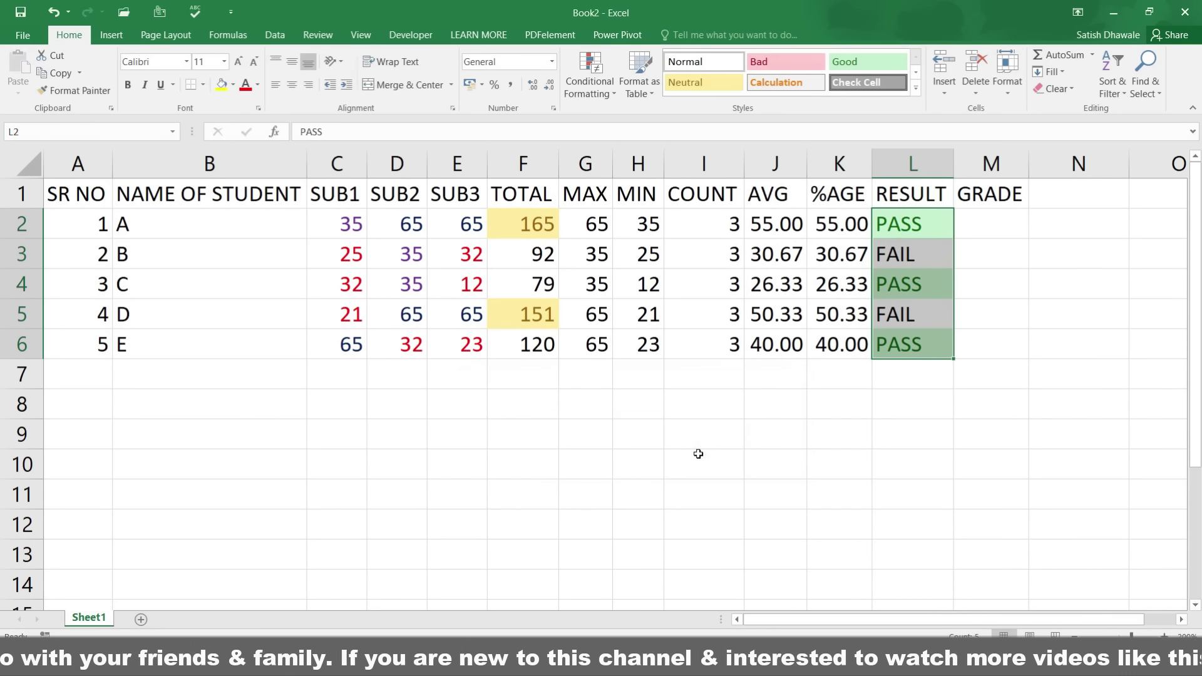
# Step: Highlight RESULT cells containing FAIL with light red fill
pyautogui.click(608, 100)
pyautogui.moveTo(630, 129)
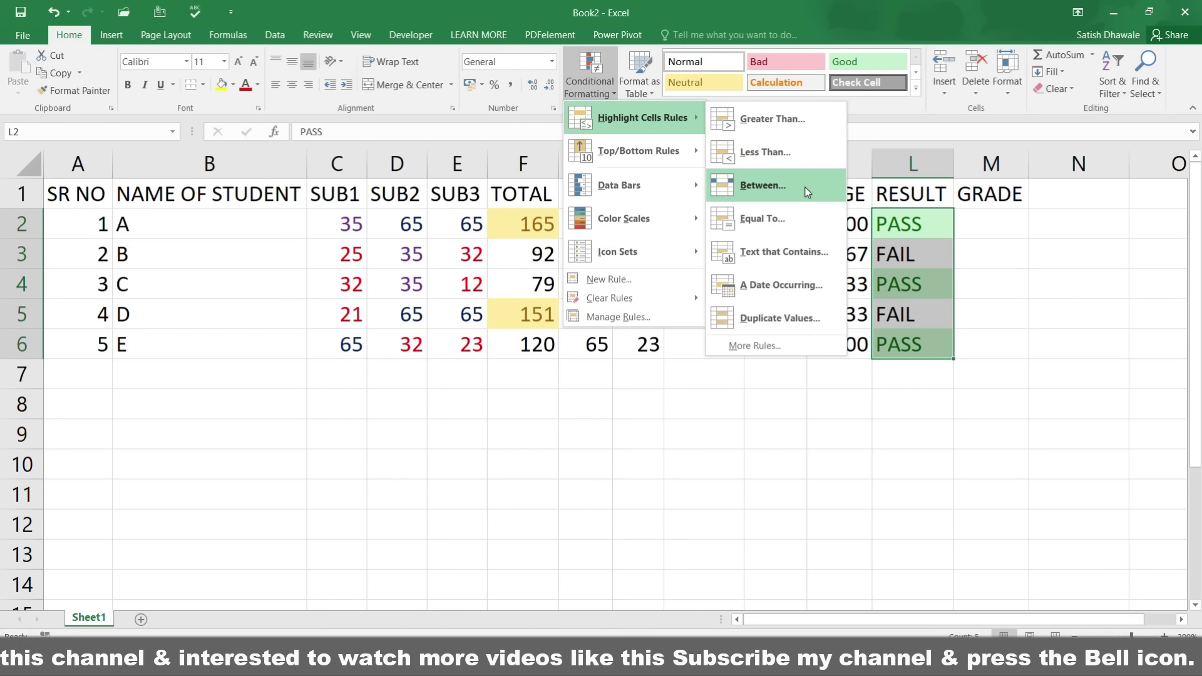
pyautogui.click(805, 252)
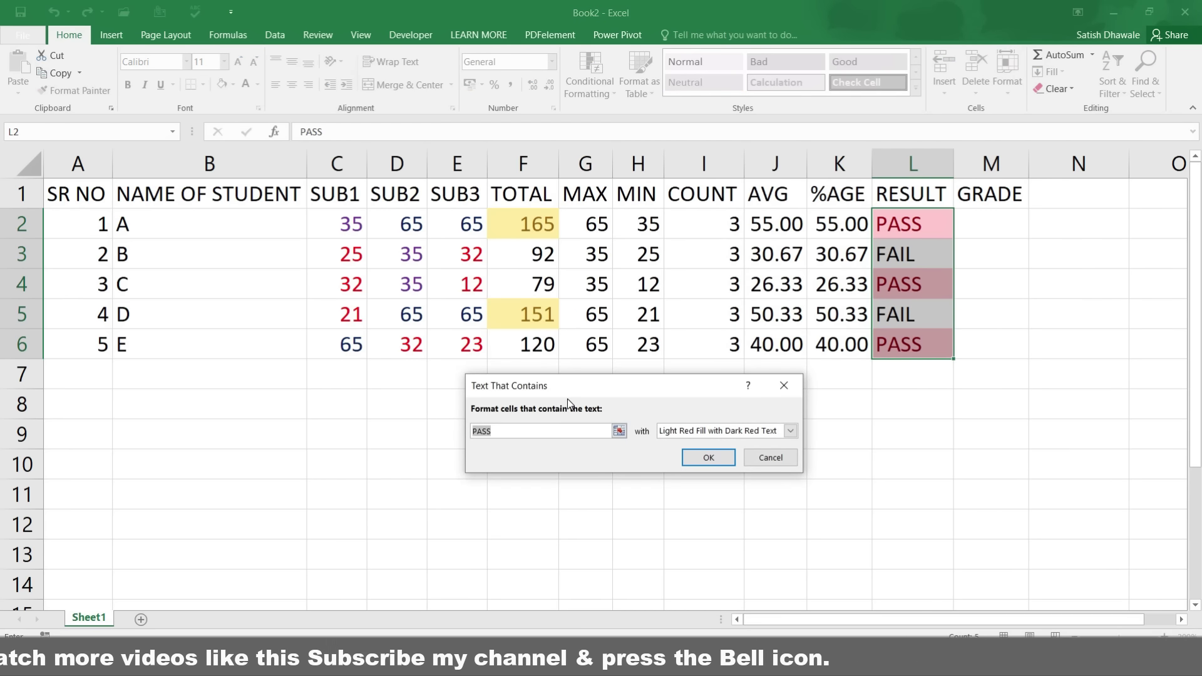
pyautogui.write('FIA')
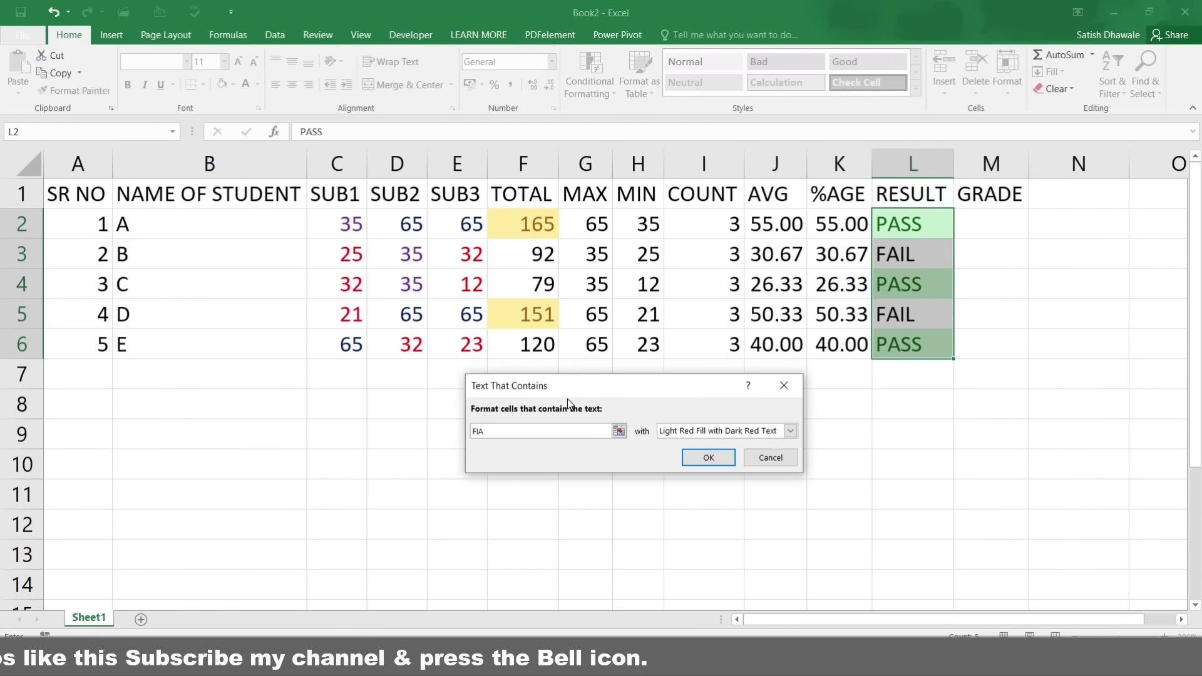
pyautogui.press('BackSpace')
pyautogui.press('BackSpace')
pyautogui.write('AIL')
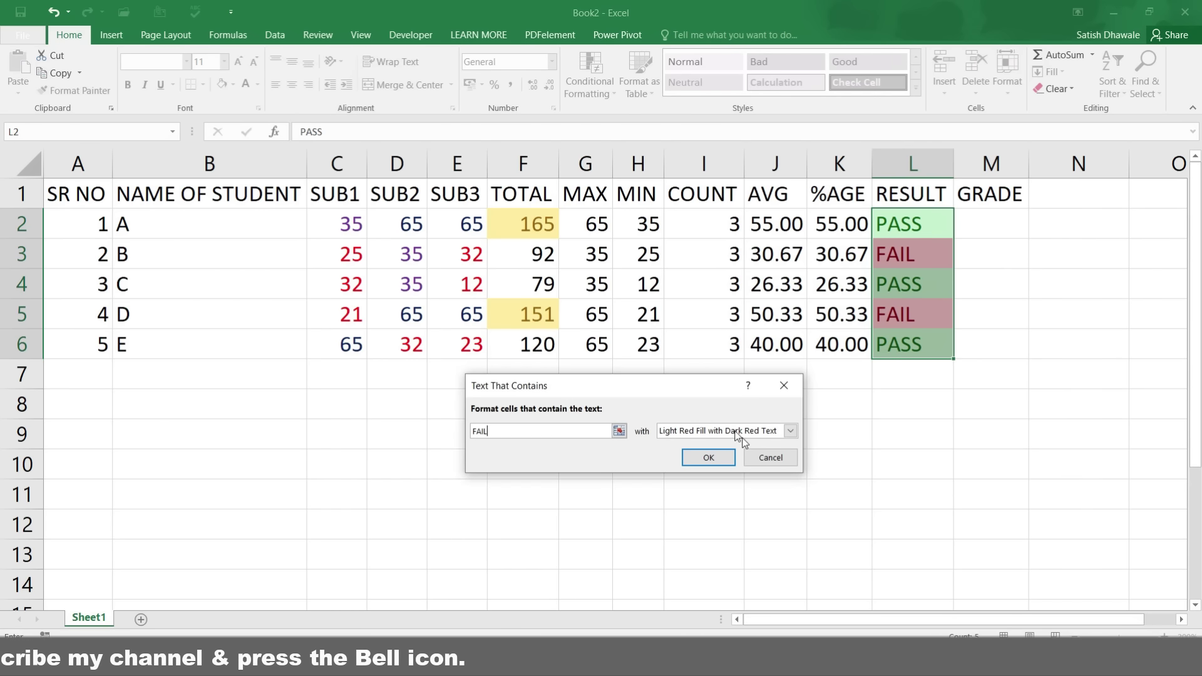
pyautogui.click(713, 458)
# Step: Inspect the colour-coded PASS and FAIL cells in L2 to L6, then select B9
pyautogui.click(914, 286)
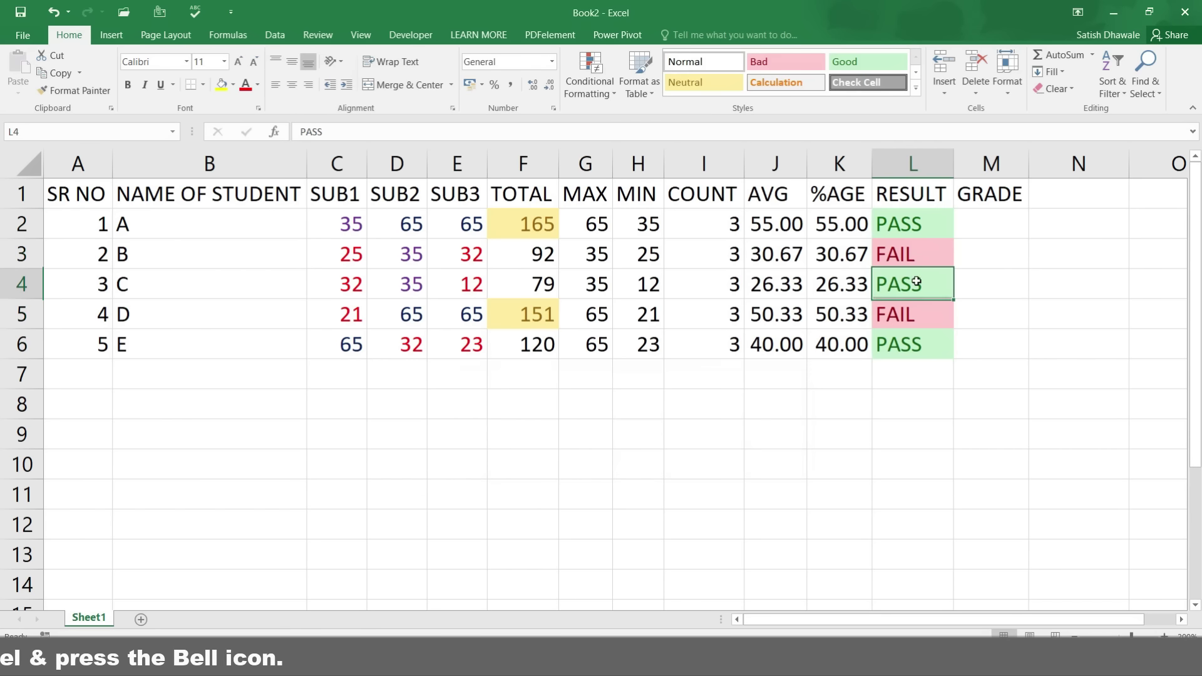
pyautogui.click(922, 224)
pyautogui.click(924, 258)
pyautogui.click(916, 316)
pyautogui.click(914, 332)
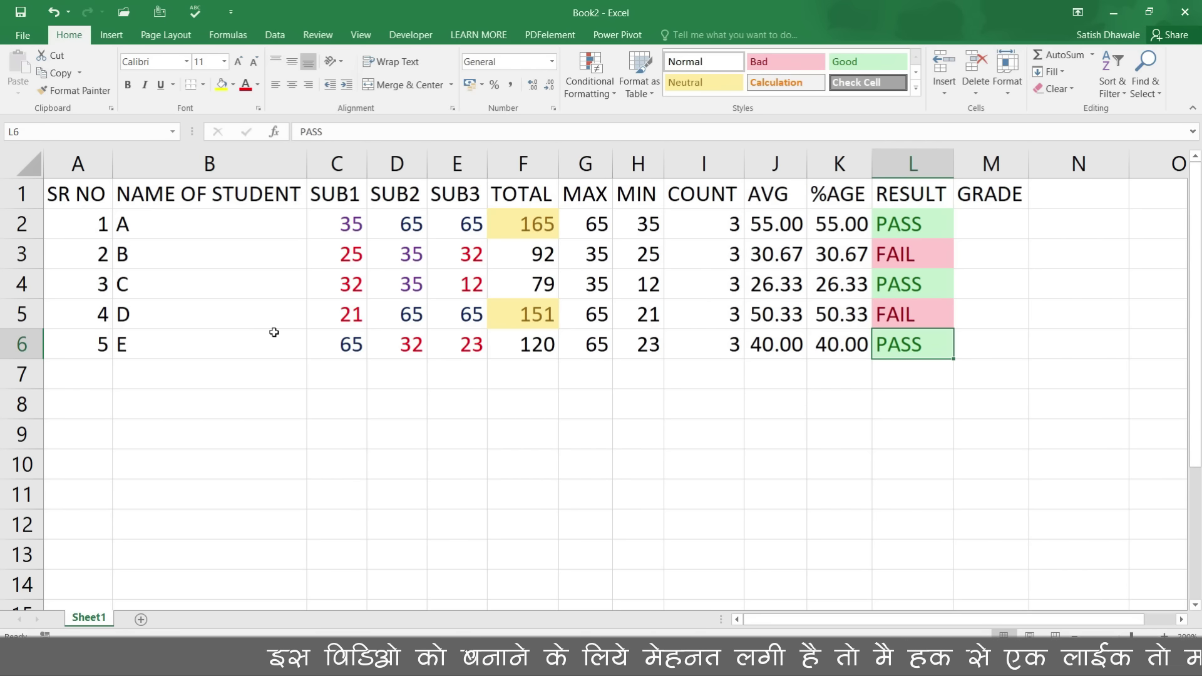
pyautogui.click(269, 440)
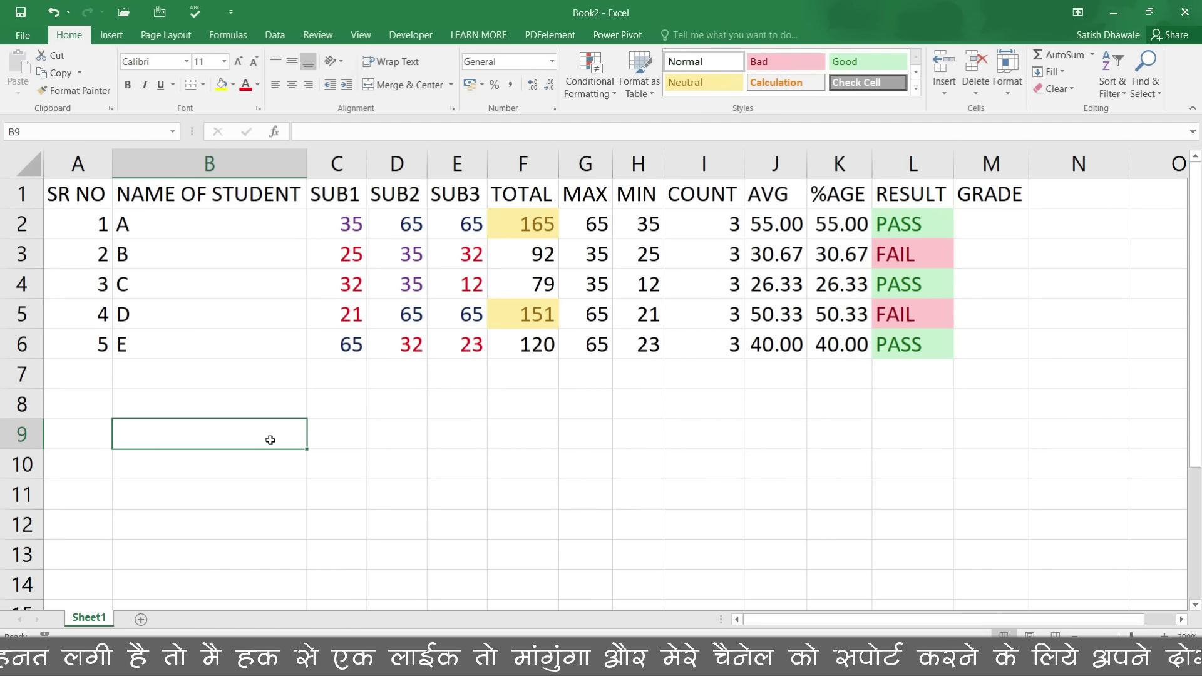
# Step: Enter 20-12-2019 in B9, fill down to 24-12-2019 in B13, and select B9:B13
pyautogui.write('20-12-2019')
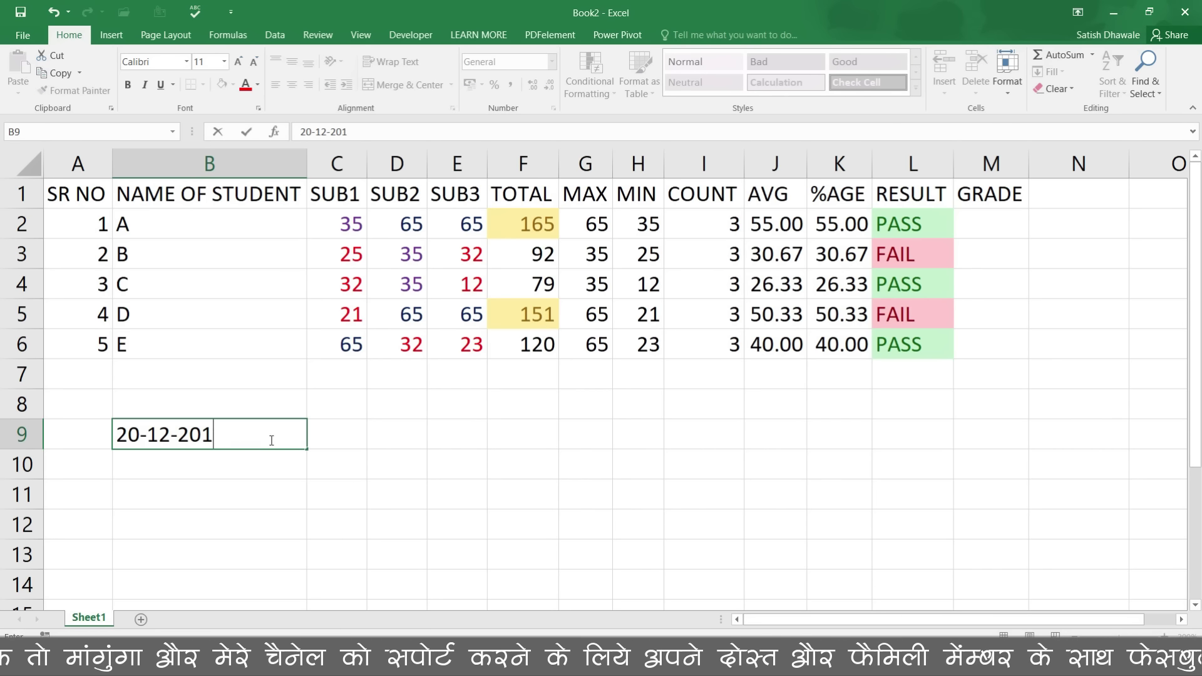
pyautogui.press('Return')
pyautogui.click(275, 438)
pyautogui.moveTo(307, 449); pyautogui.dragTo(309, 564)
pyautogui.click(313, 574)
pyautogui.moveTo(260, 438); pyautogui.dragTo(256, 553)
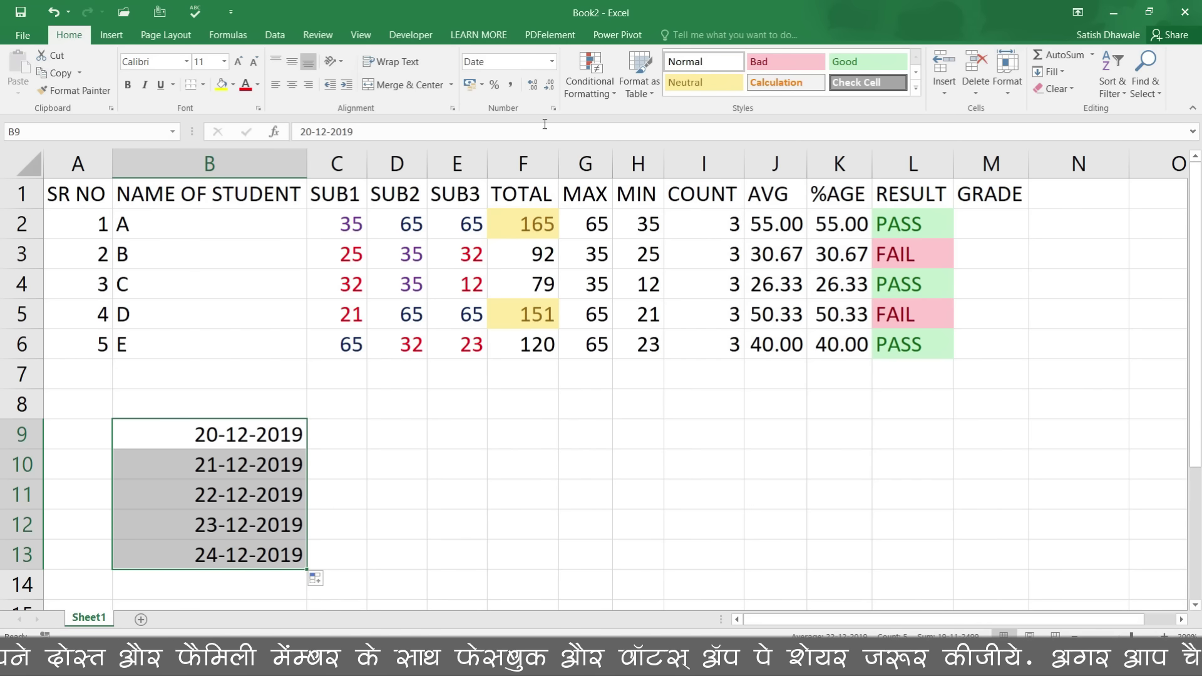
# Step: Add an A Date Occurring rule highlighting the date that falls Today
pyautogui.click(597, 88)
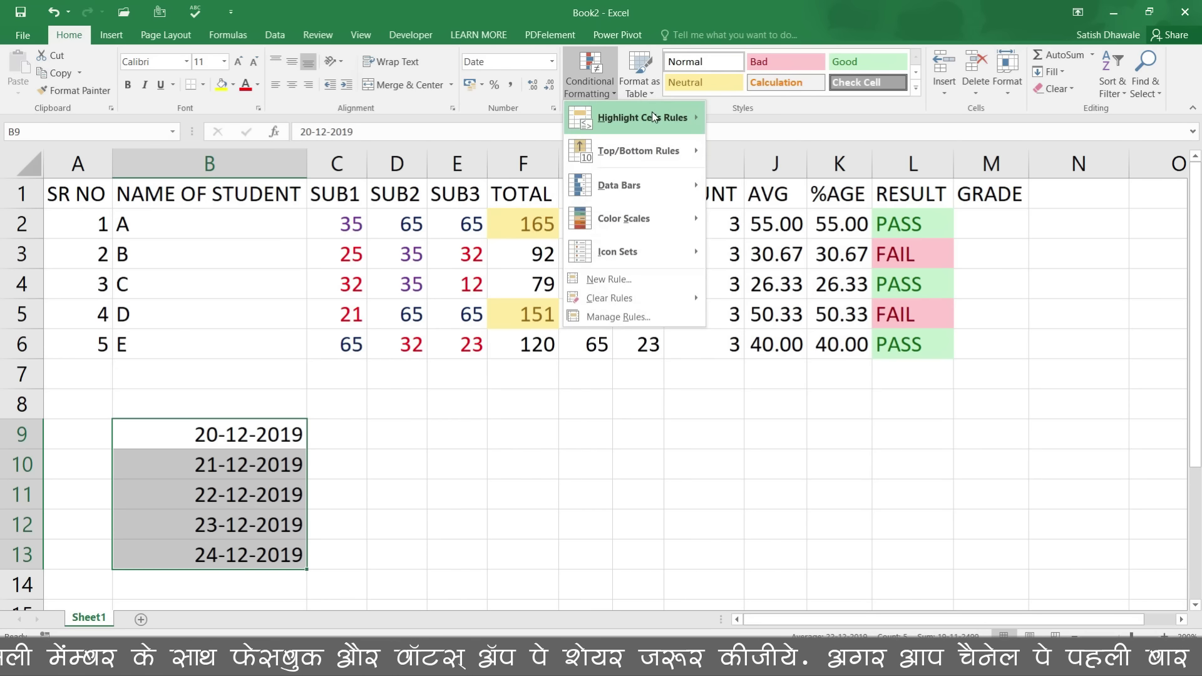
pyautogui.moveTo(687, 117)
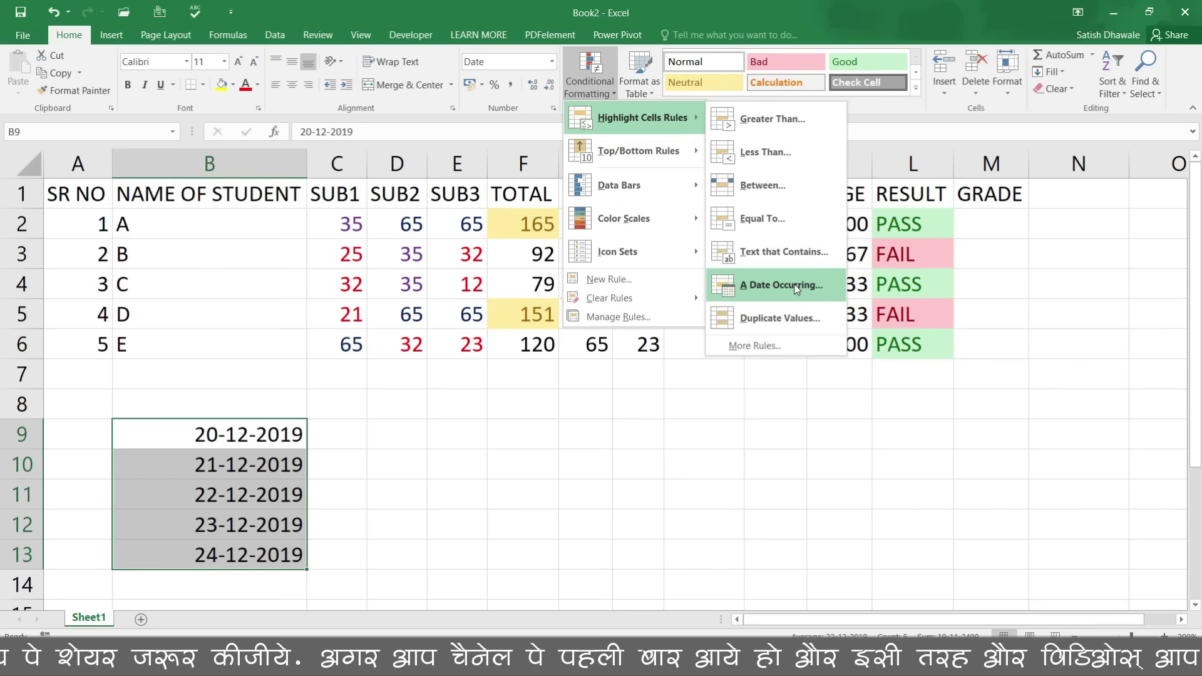
pyautogui.click(796, 288)
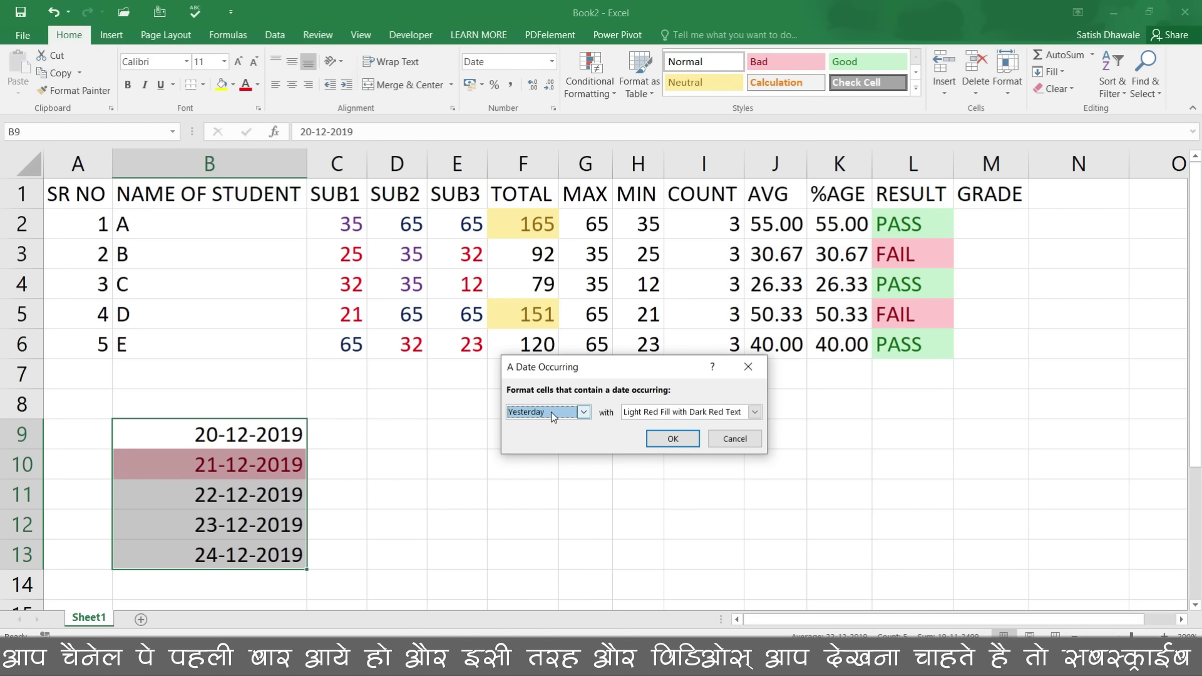
pyautogui.click(550, 412)
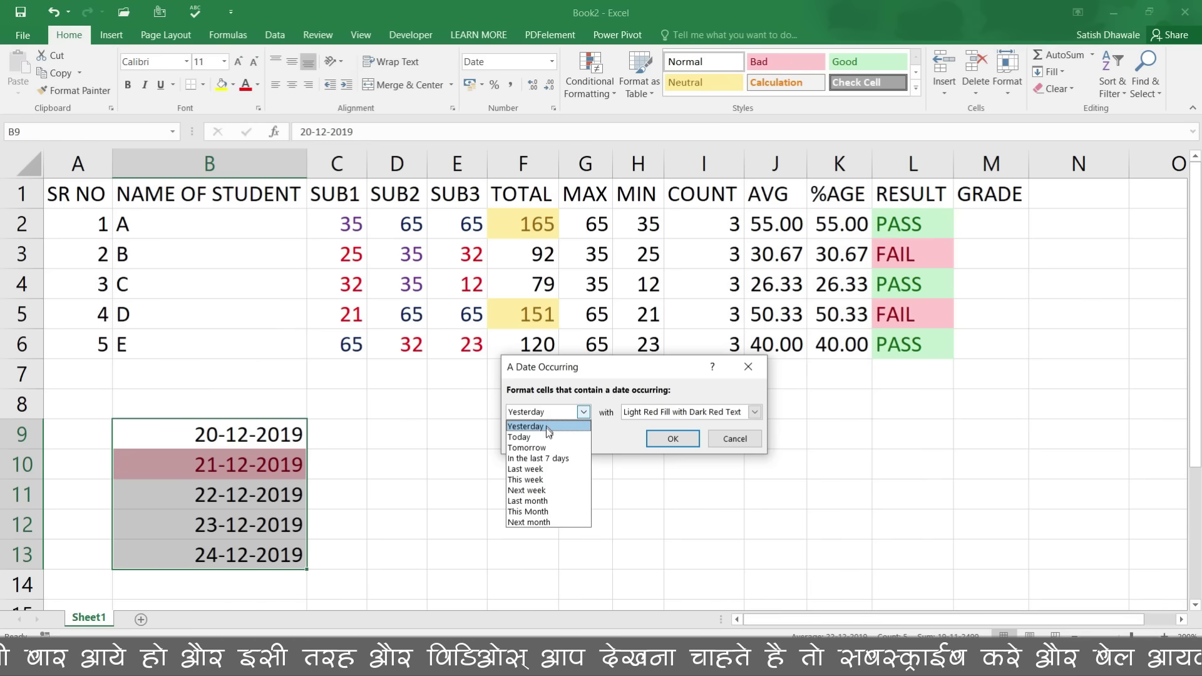
pyautogui.click(542, 437)
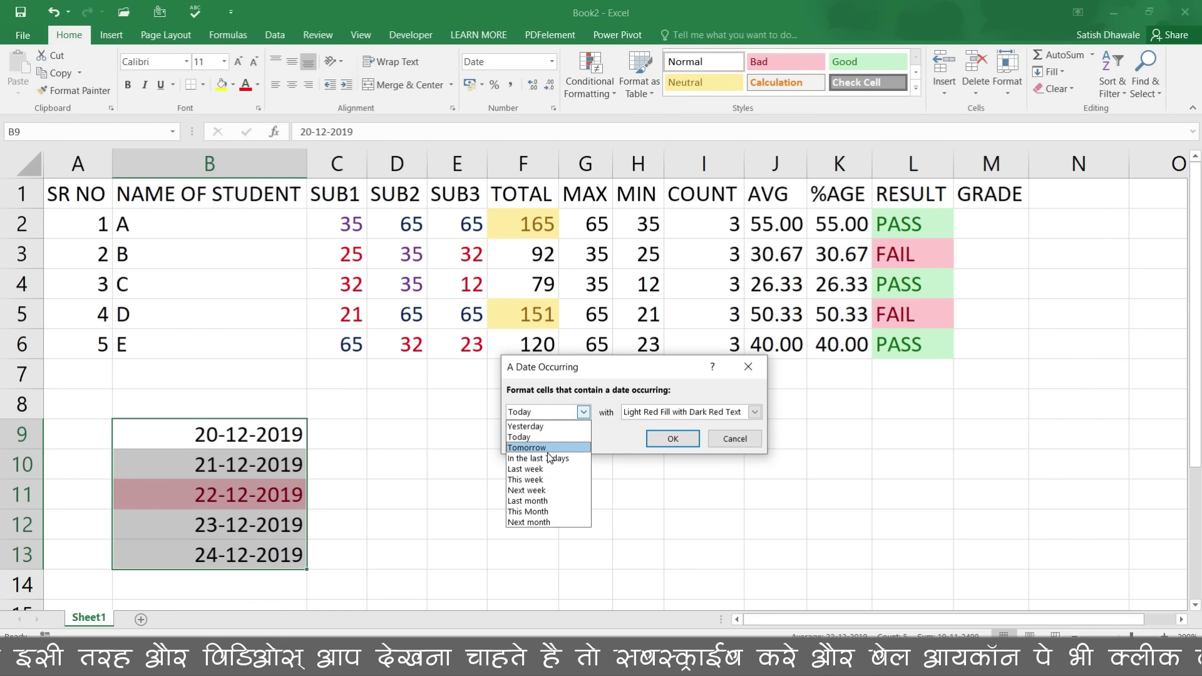
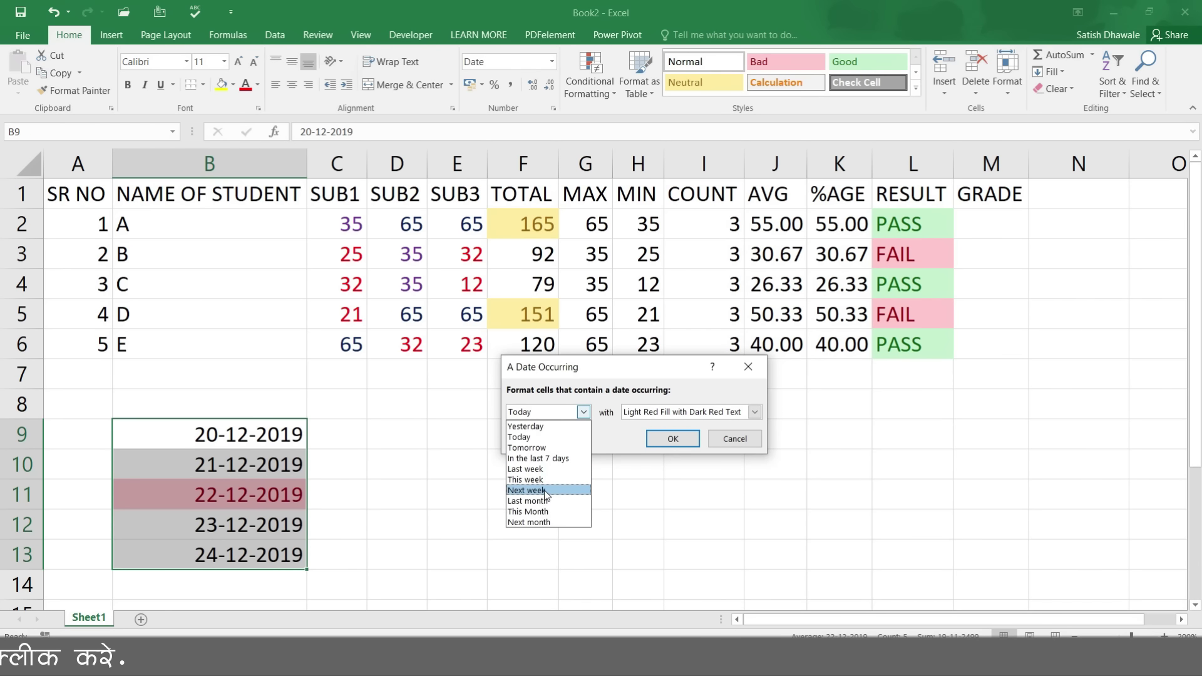
# Step: Cancel the date-occurring rule after trying This week and In the last 7 days, then delete B9:B13's dates
pyautogui.click(542, 480)
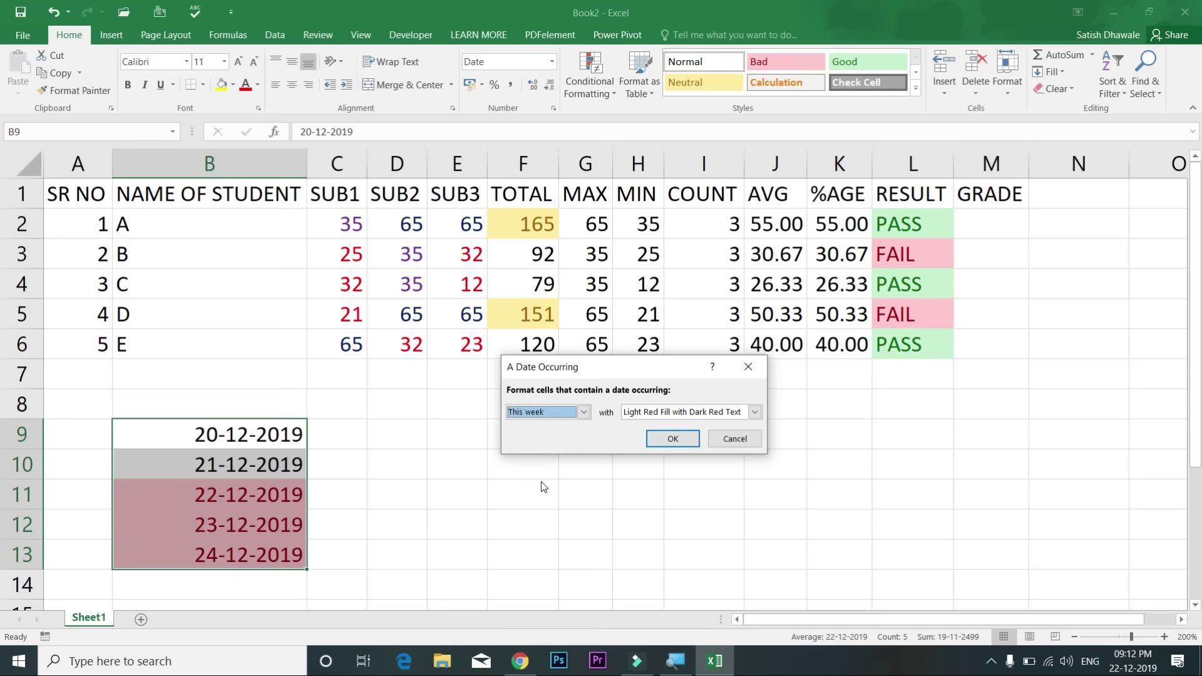
pyautogui.click(557, 412)
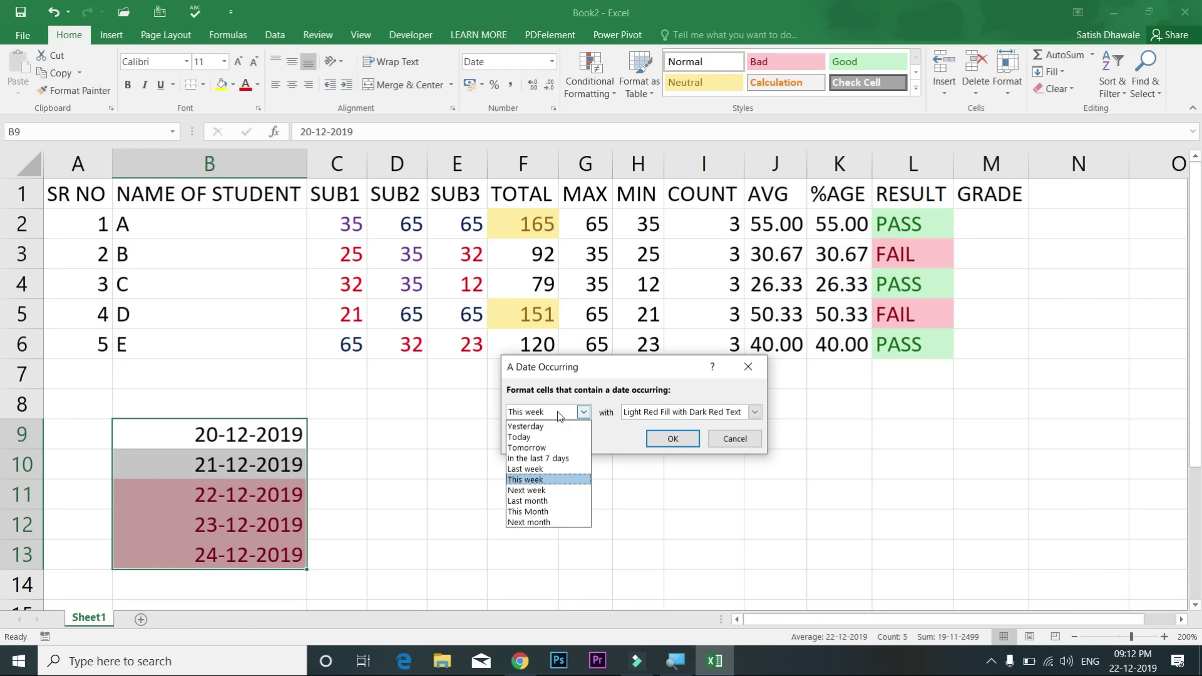
pyautogui.click(545, 458)
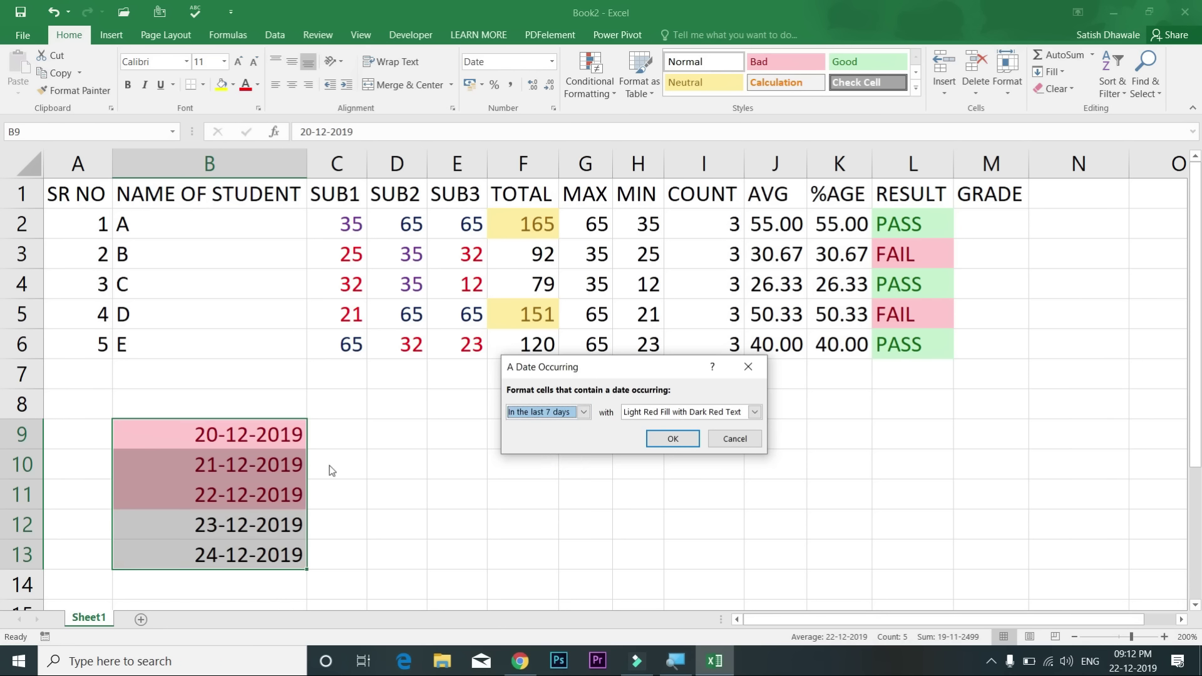
pyautogui.click(736, 440)
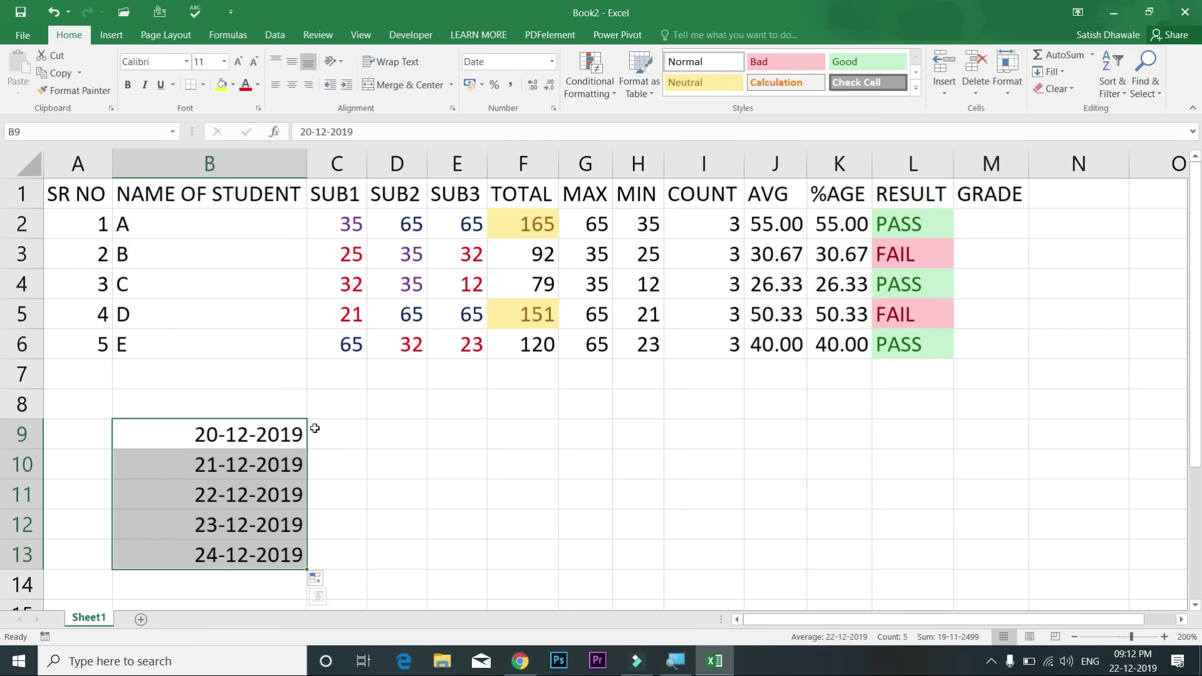
pyautogui.press('Delete')
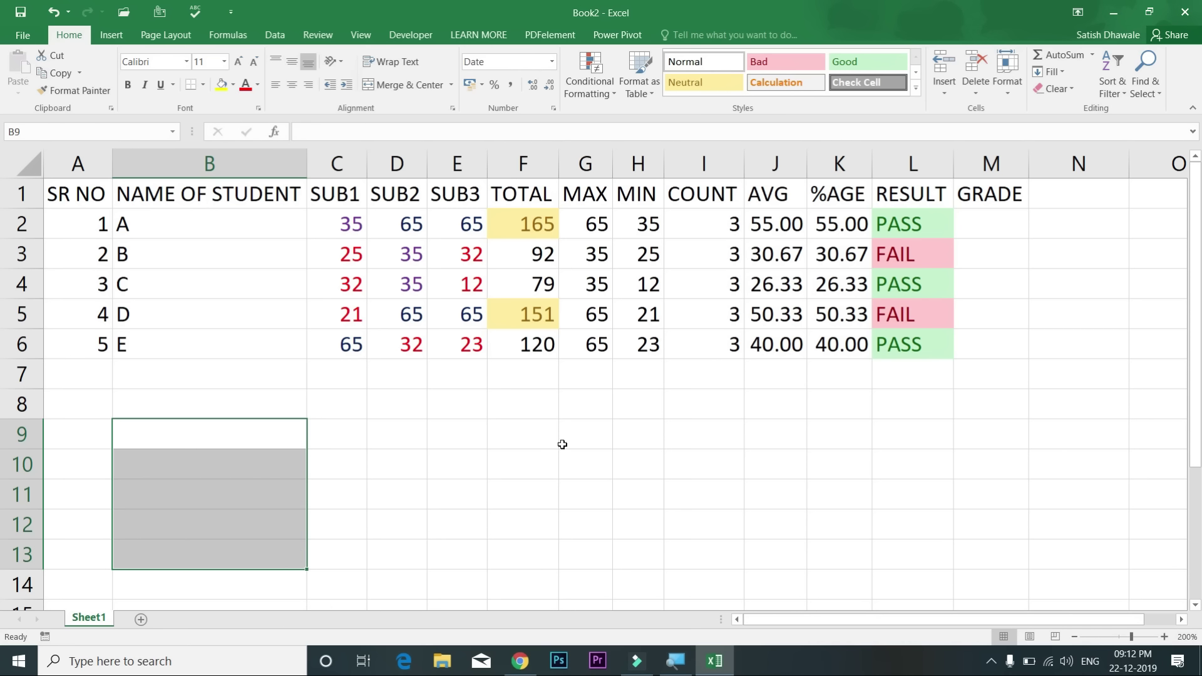
pyautogui.click(559, 444)
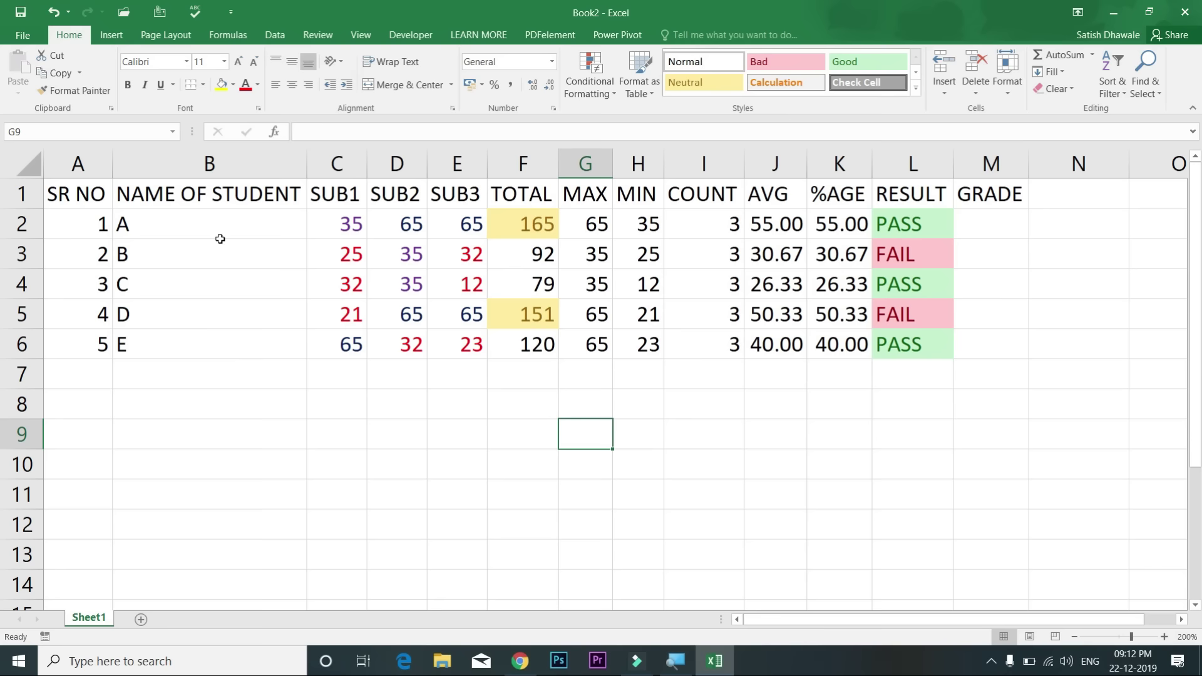
# Step: Highlight duplicate student names in column B with Light Red Fill and Dark Red Text
pyautogui.moveTo(202, 216); pyautogui.dragTo(202, 340)
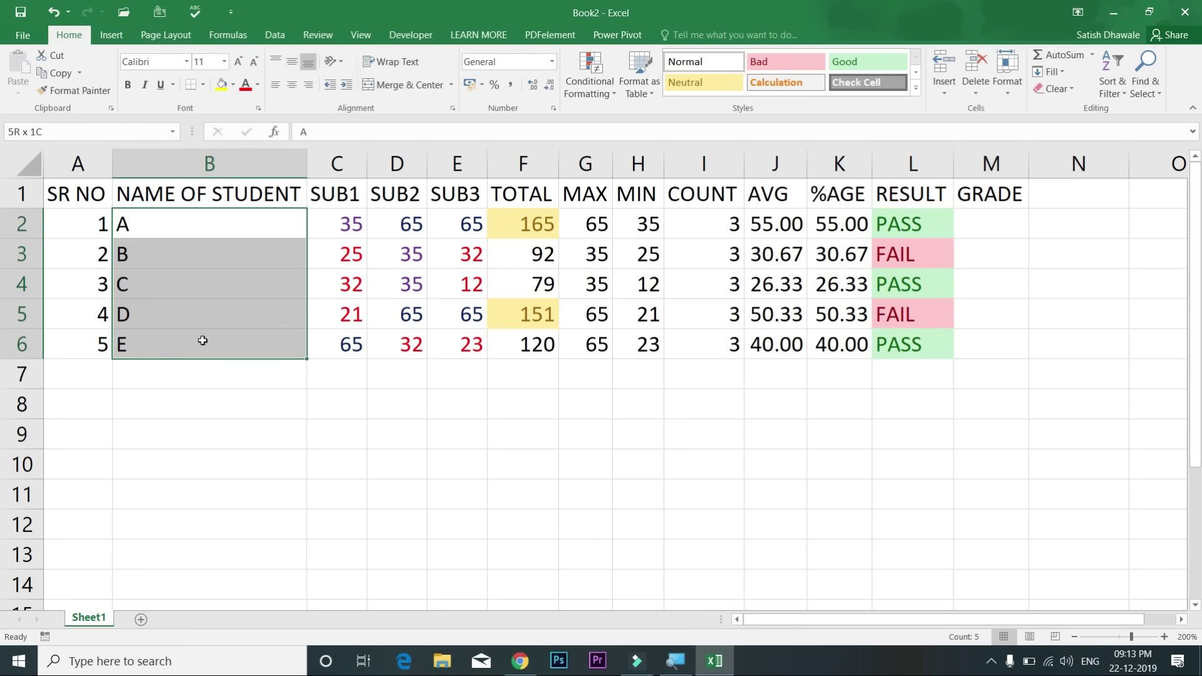
pyautogui.click(205, 368)
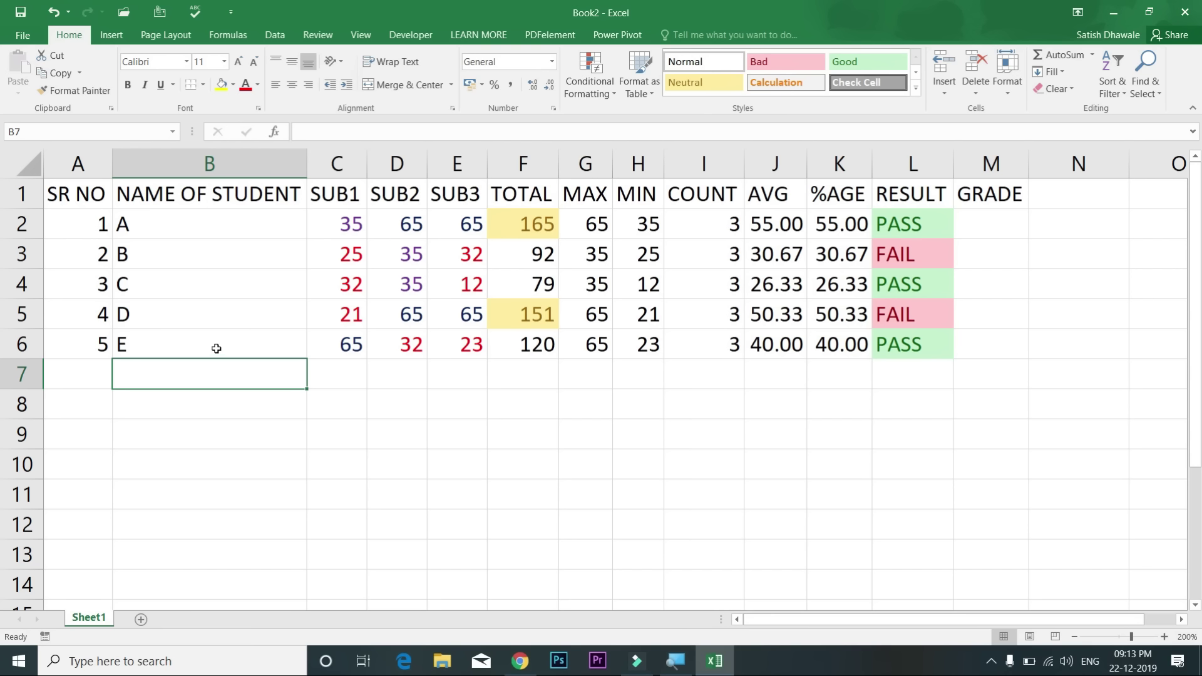
pyautogui.click(249, 161)
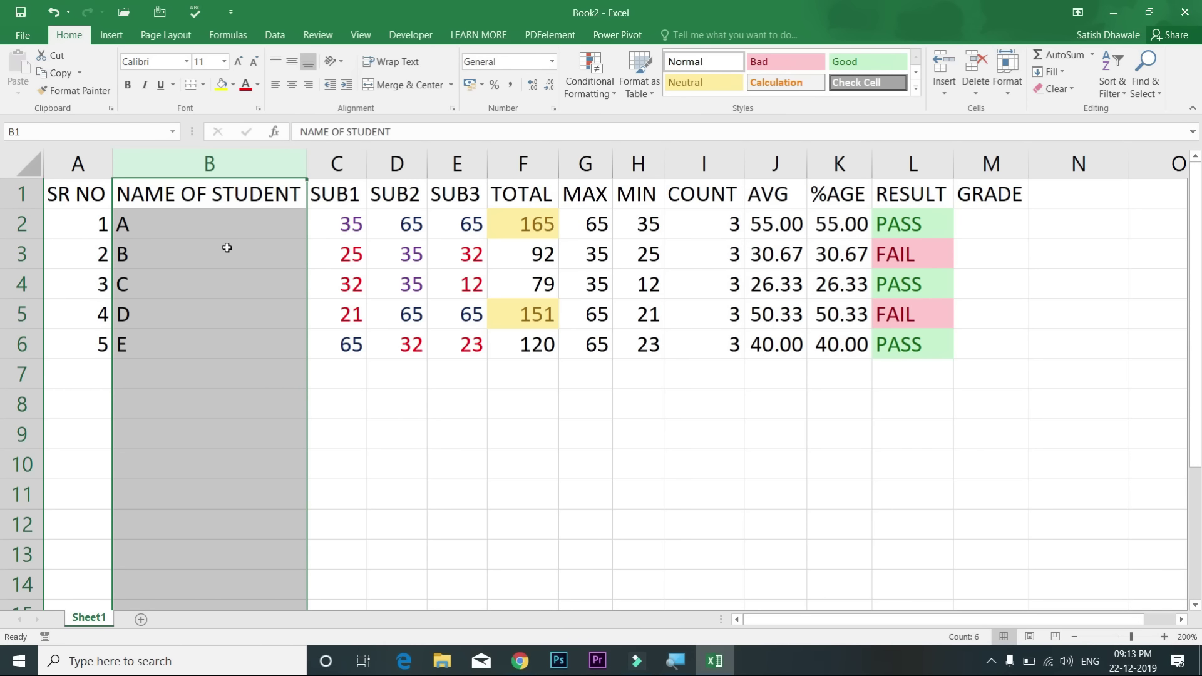
pyautogui.click(607, 93)
pyautogui.moveTo(633, 122)
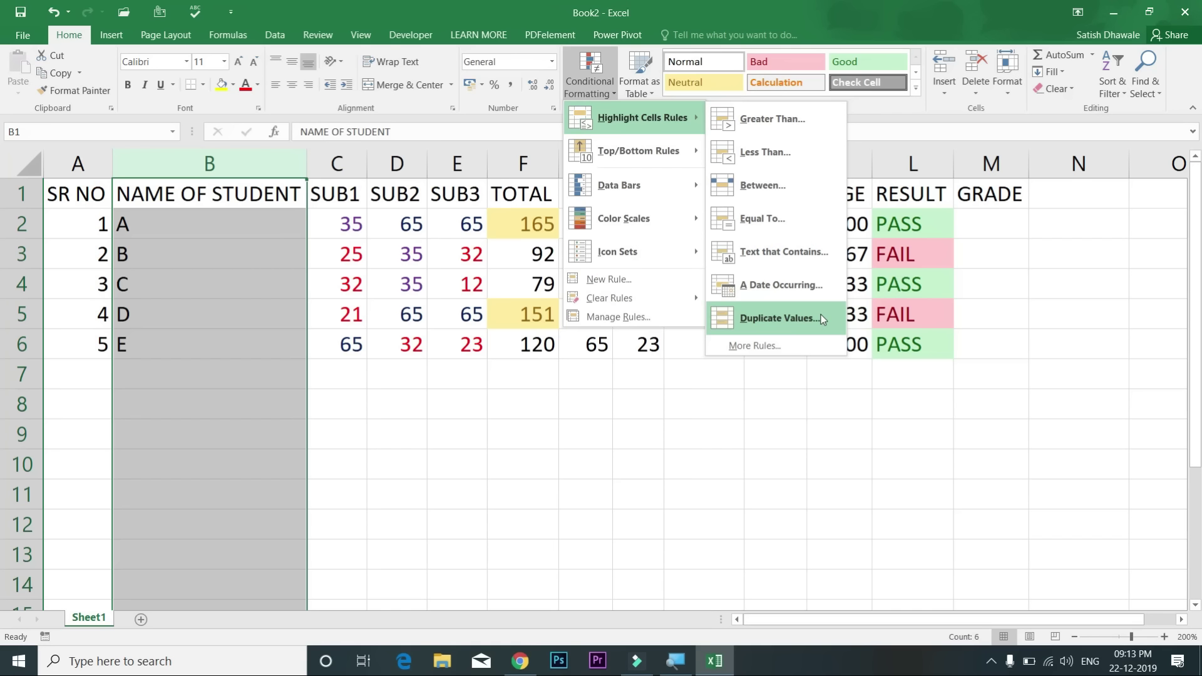
pyautogui.click(777, 318)
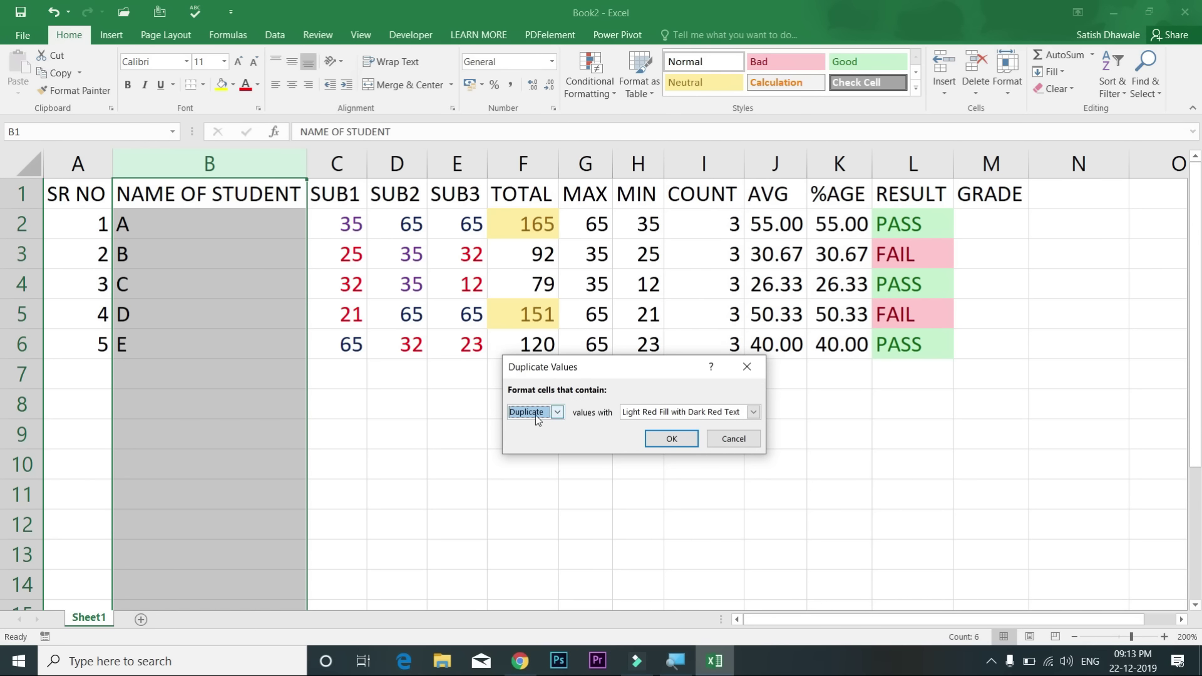
pyautogui.click(669, 437)
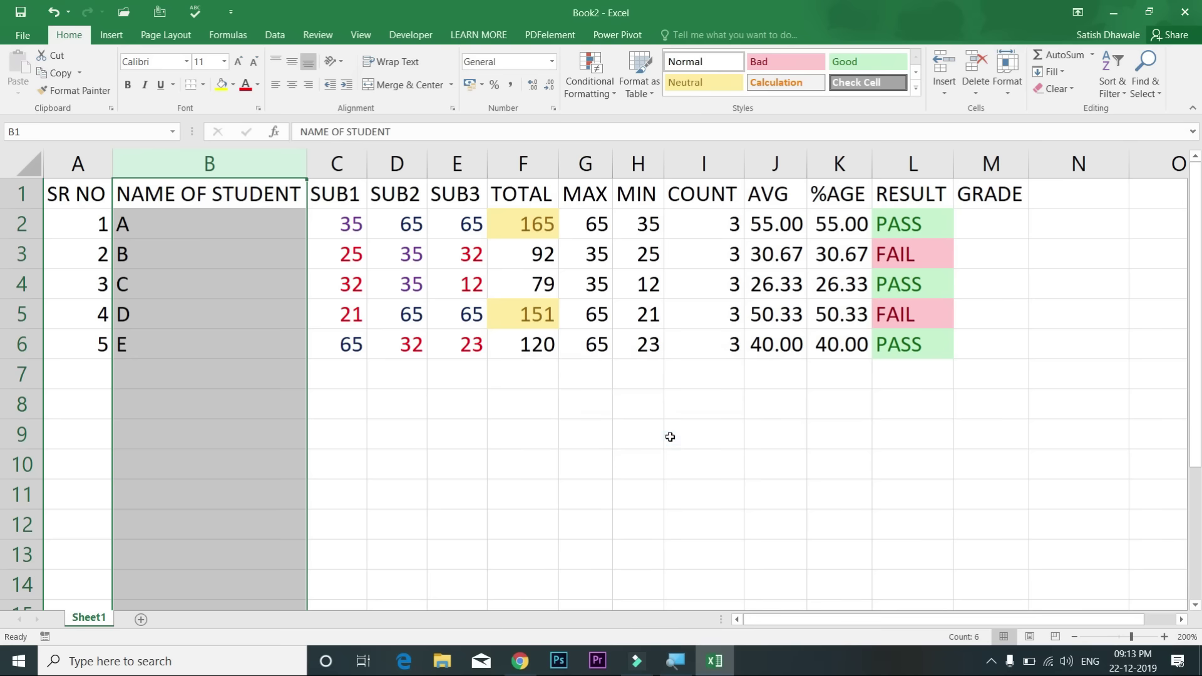
pyautogui.click(214, 382)
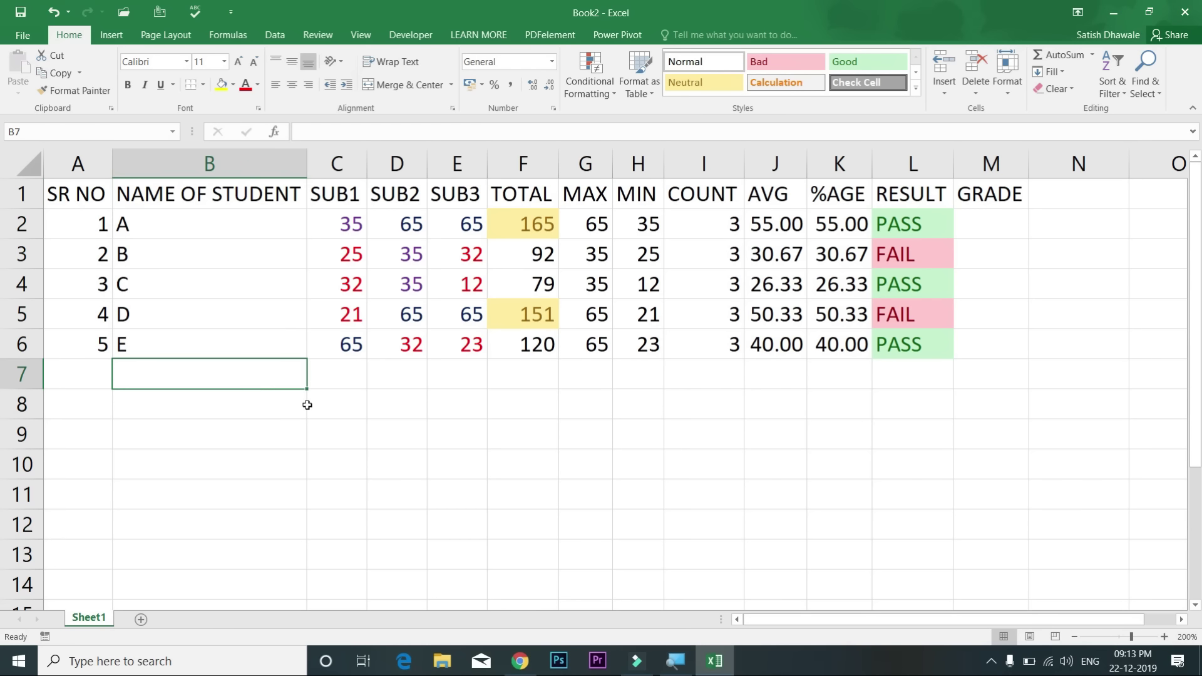
pyautogui.write('A')
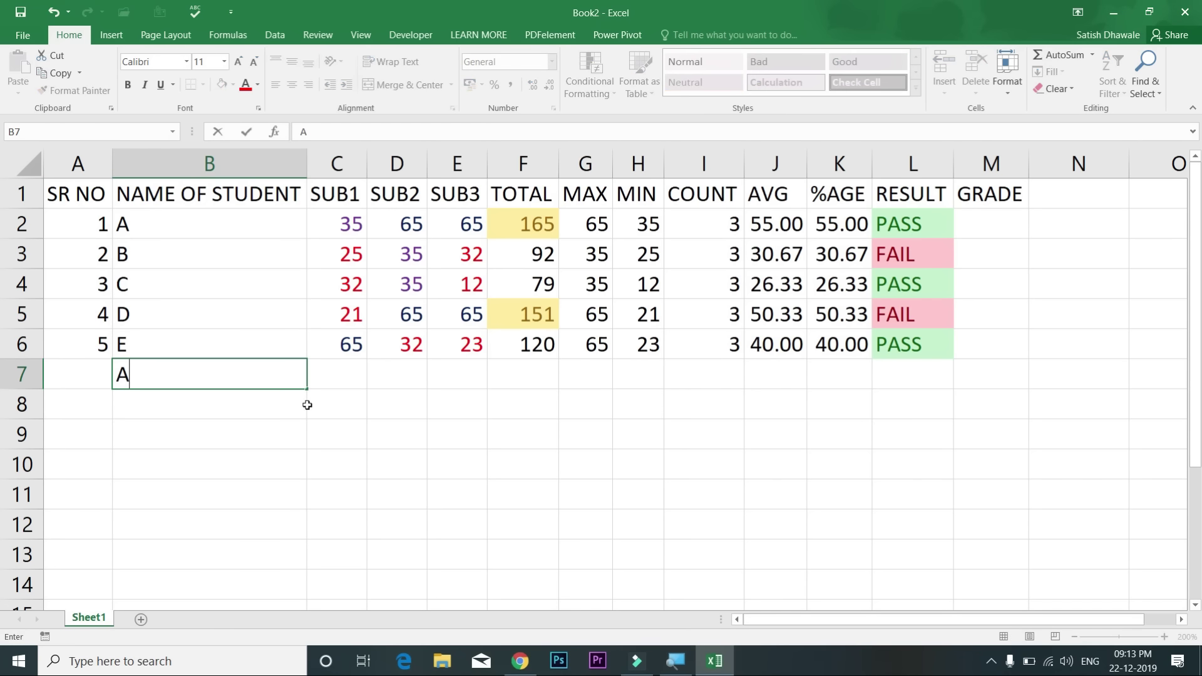
pyautogui.press('Return')
pyautogui.press('Up')
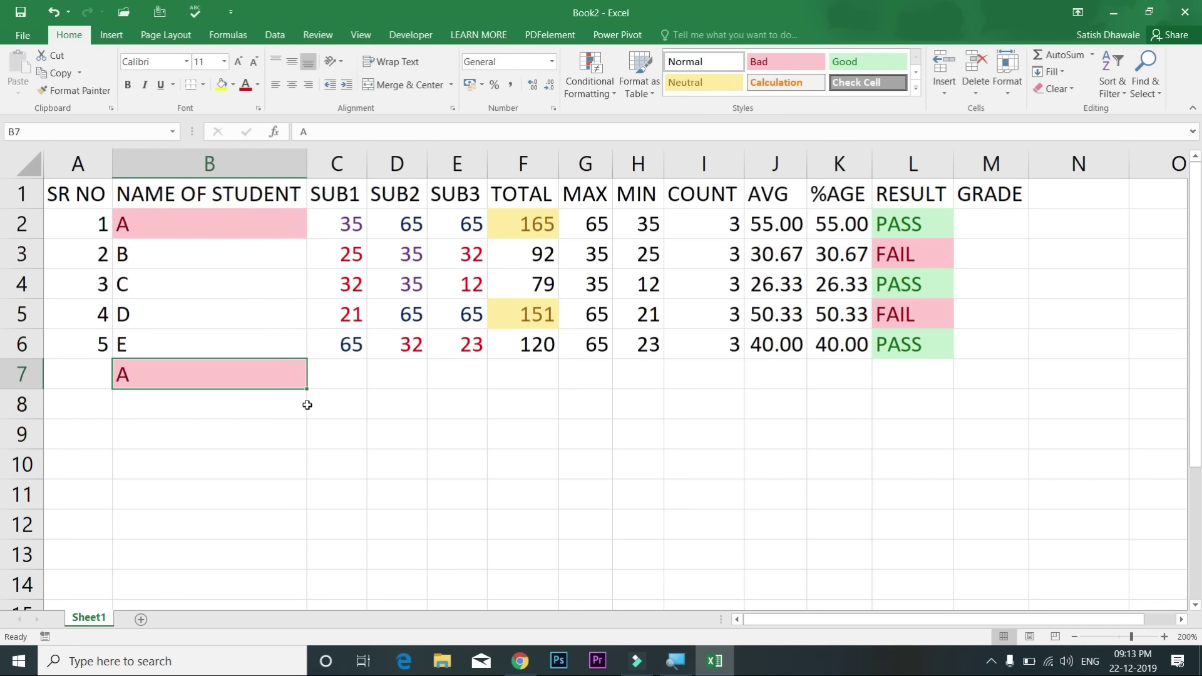
pyautogui.write('F')
pyautogui.press('Return')
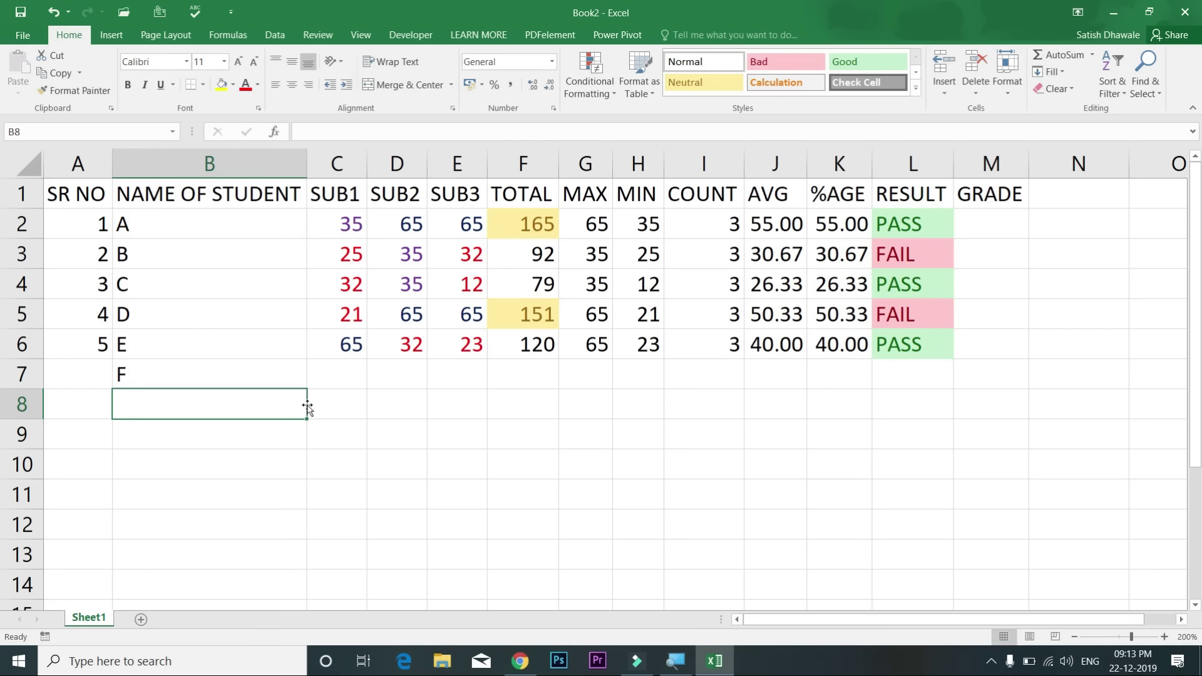
pyautogui.write('G')
pyautogui.press('Return')
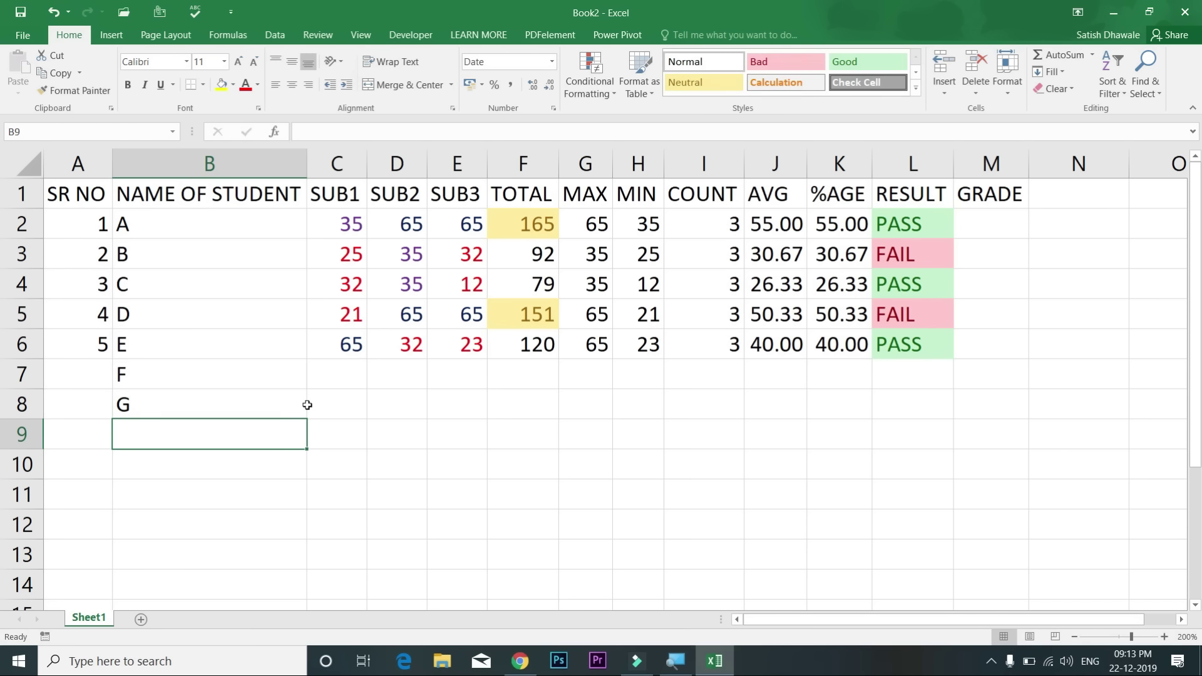
pyautogui.press('Up')
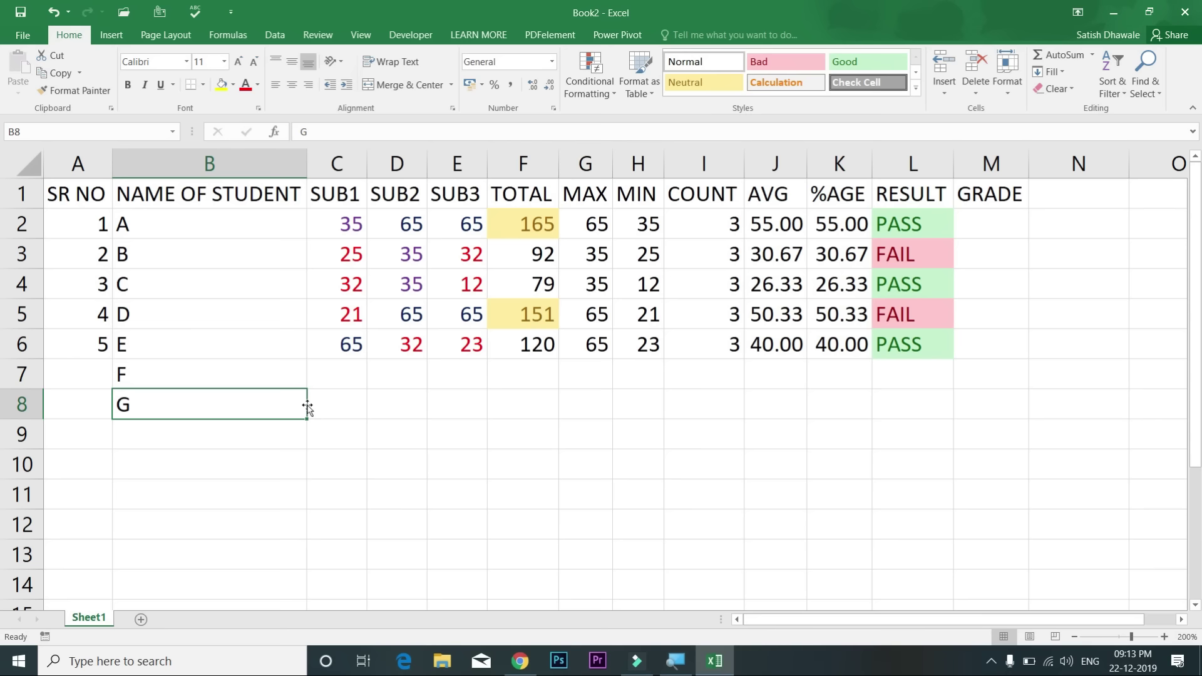
pyautogui.write('B')
pyautogui.press('Return')
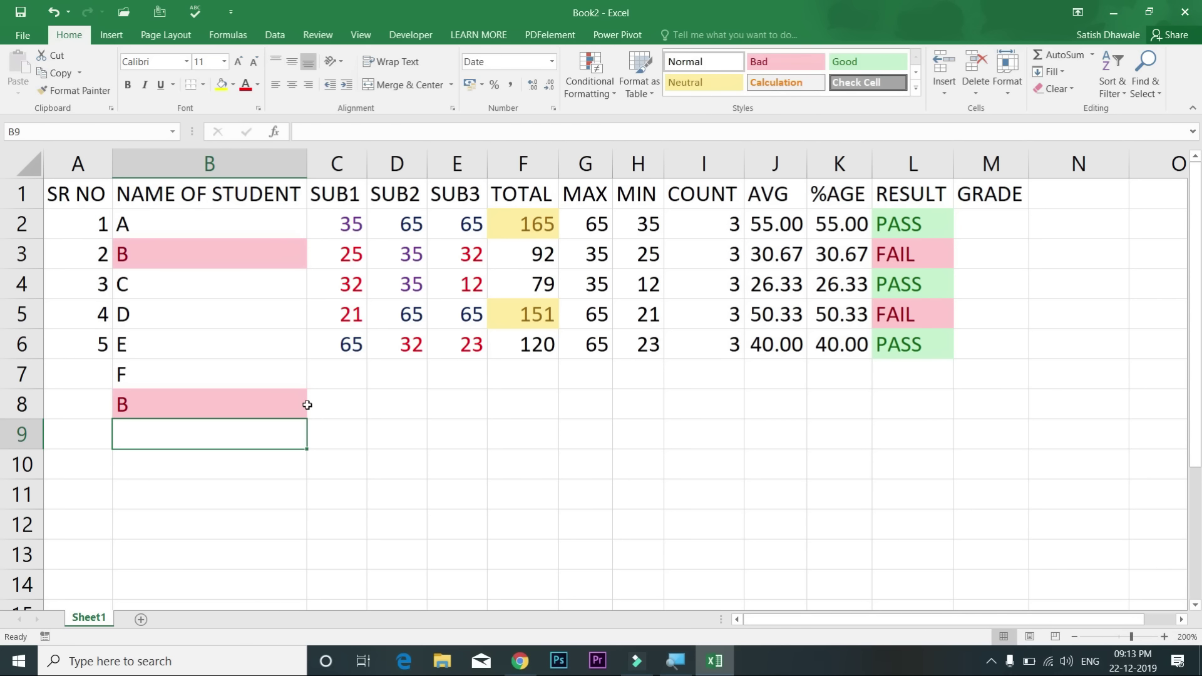
pyautogui.press('Up')
pyautogui.write('C')
pyautogui.press('Return')
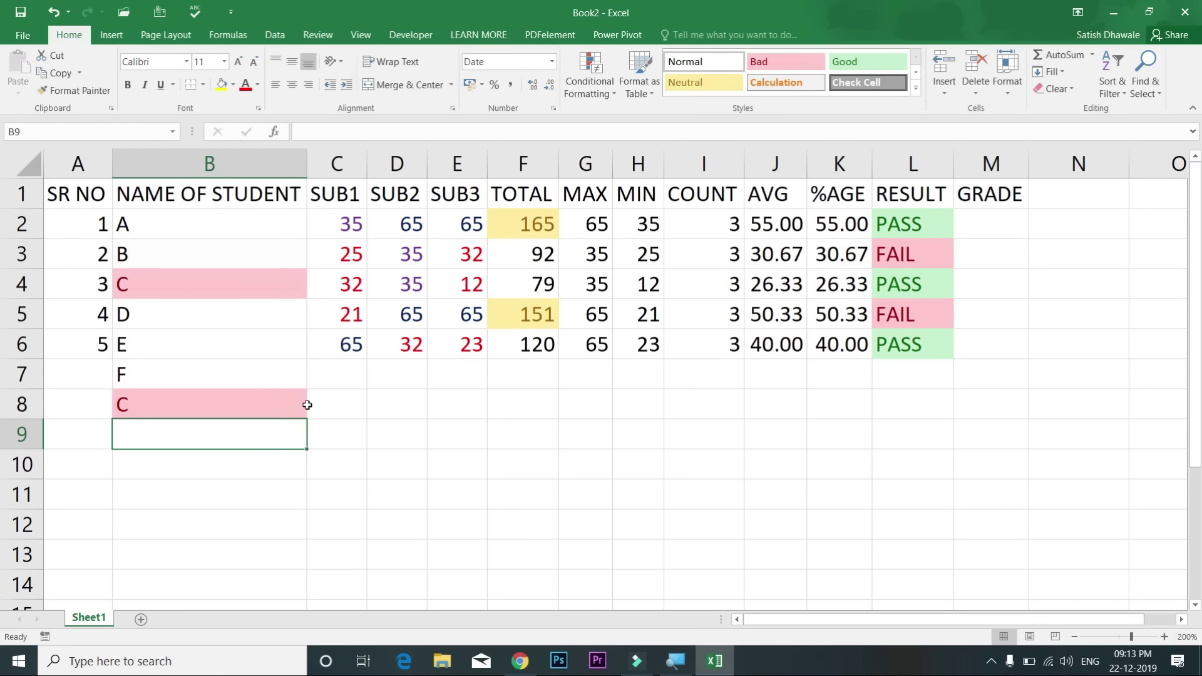
pyautogui.press('Up')
pyautogui.write('D')
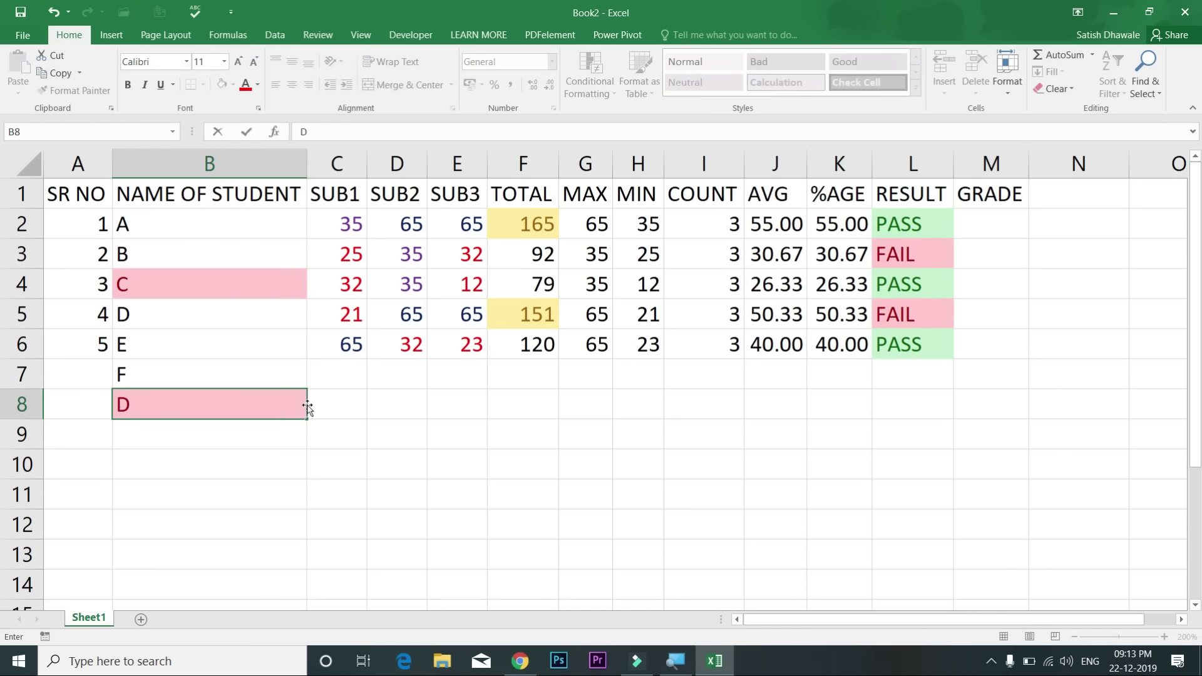
pyautogui.press('Return')
pyautogui.press('Up')
pyautogui.press('Delete')
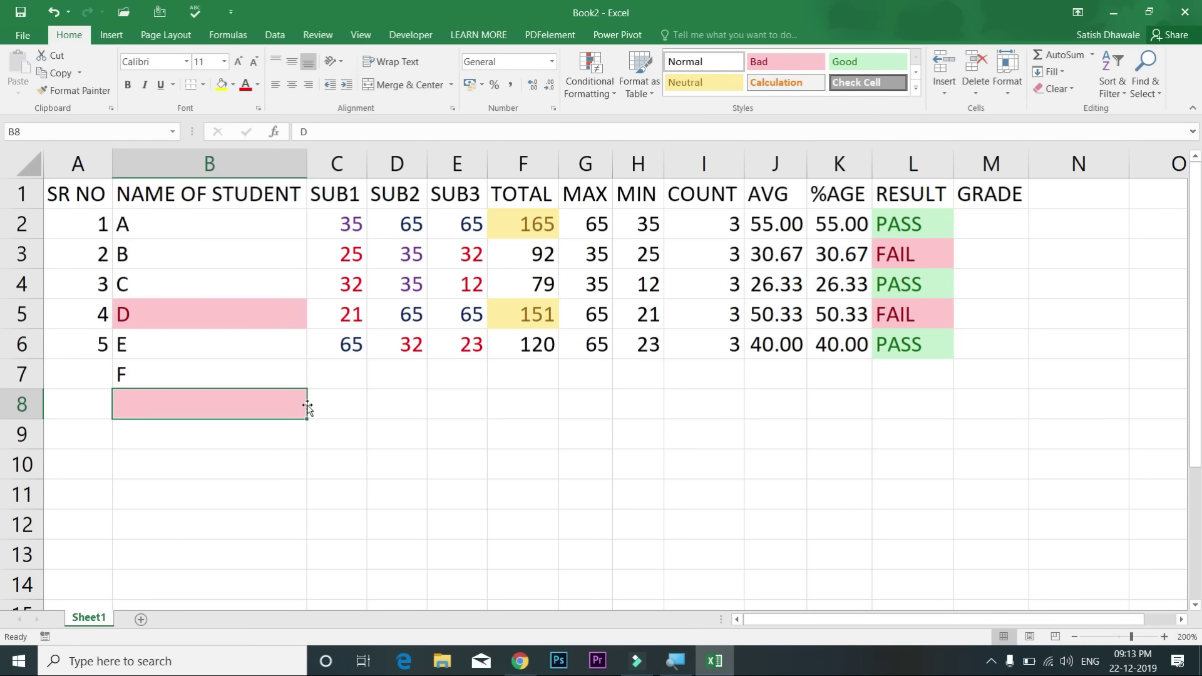
pyautogui.click(241, 373)
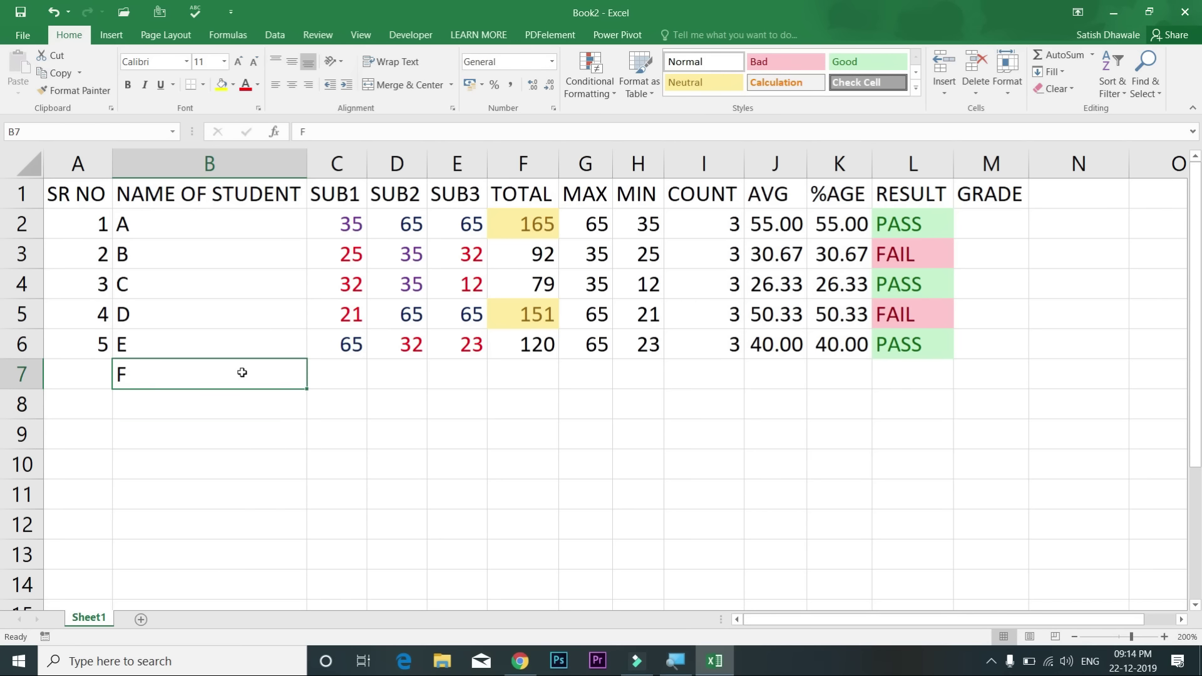
pyautogui.press('Delete')
pyautogui.write('ANIL')
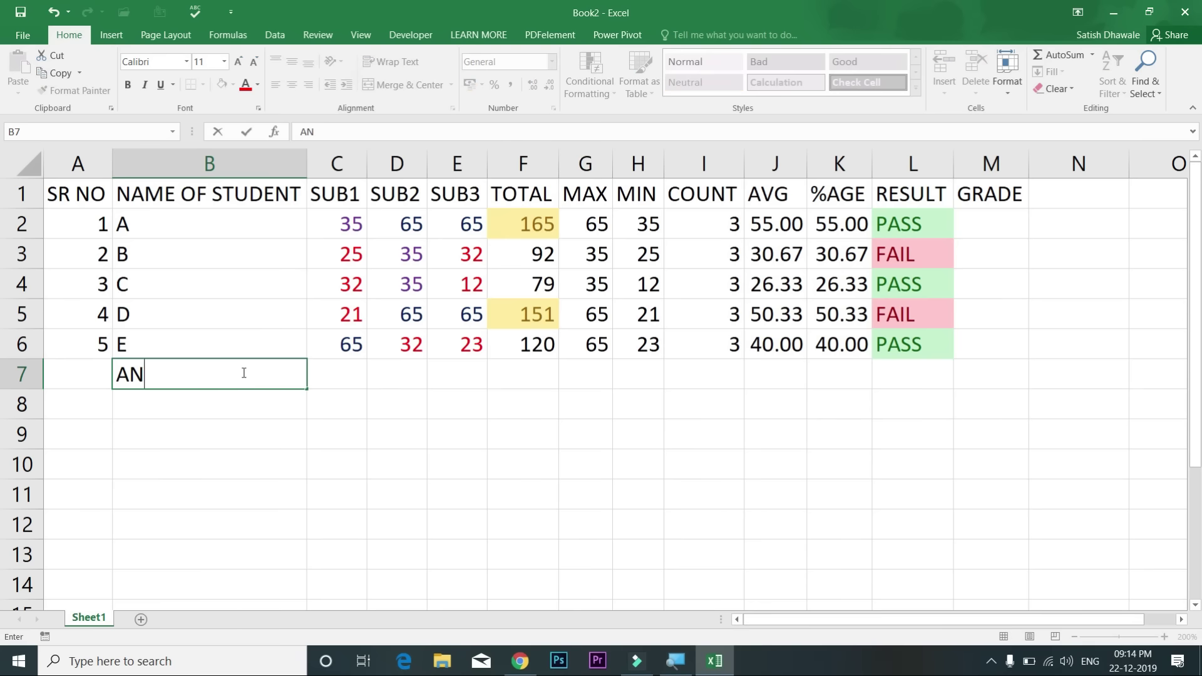
pyautogui.press('Return')
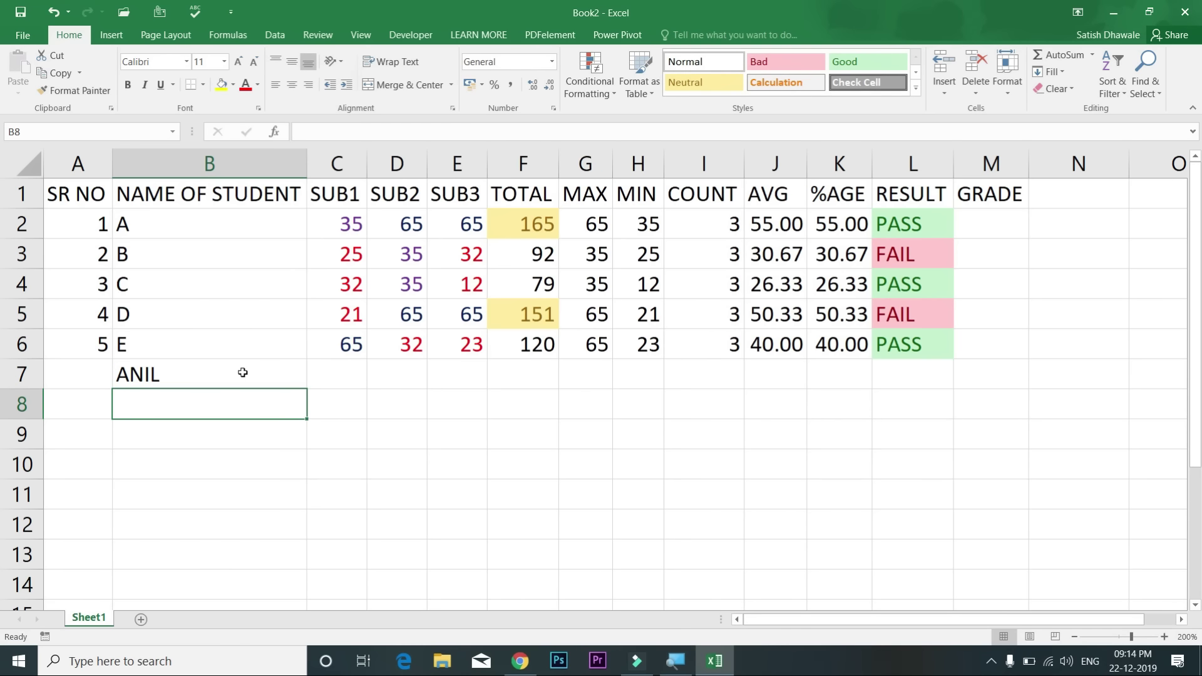
pyautogui.press('Up')
pyautogui.press('Up')
pyautogui.press('Up')
pyautogui.press('Up')
pyautogui.press('Up')
pyautogui.write('ANI')
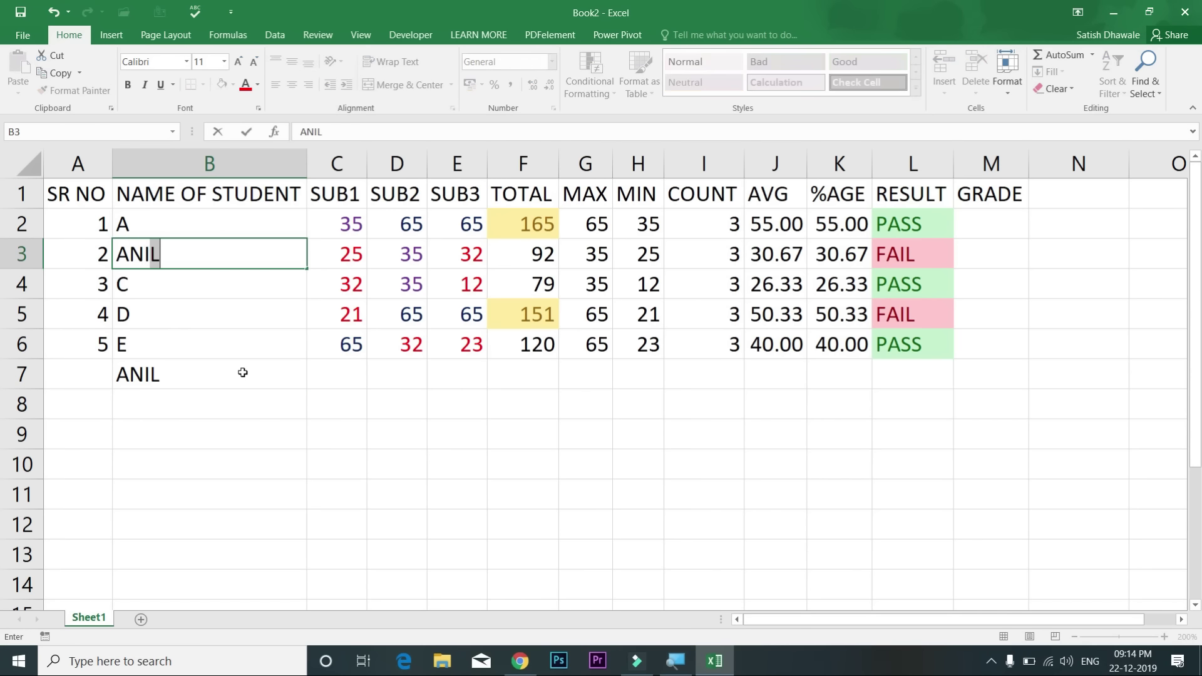
pyautogui.press('Return')
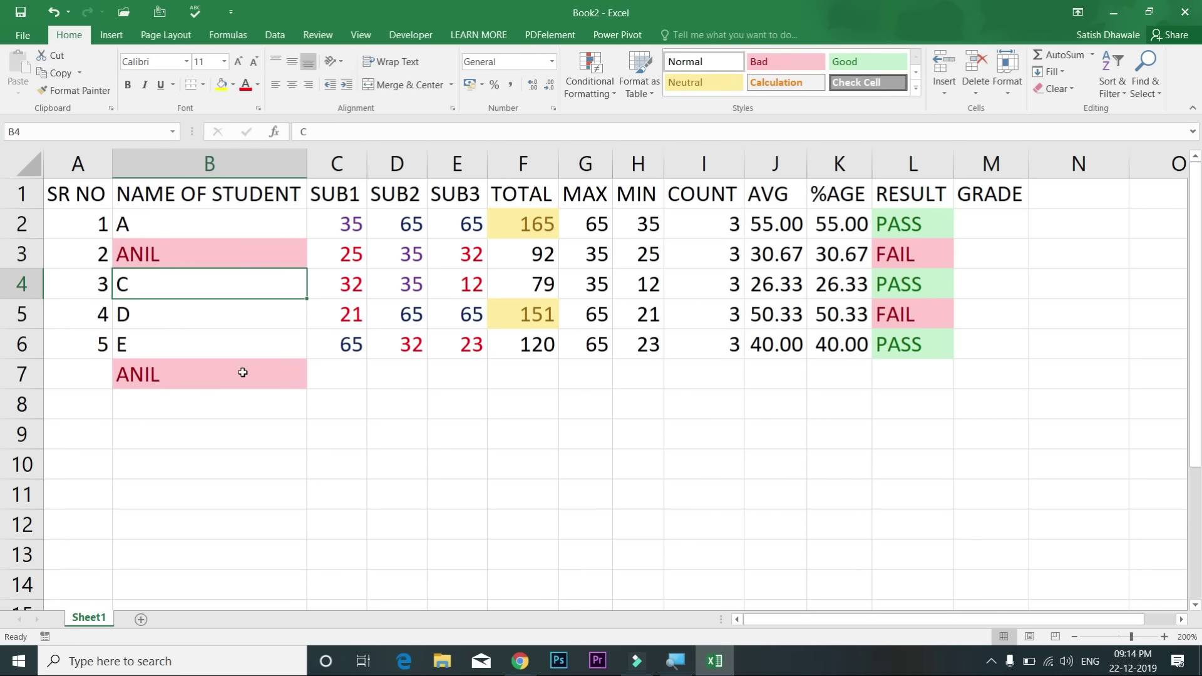
pyautogui.hotkey('ctrl', 'z')
pyautogui.hotkey('ctrl', 'z')
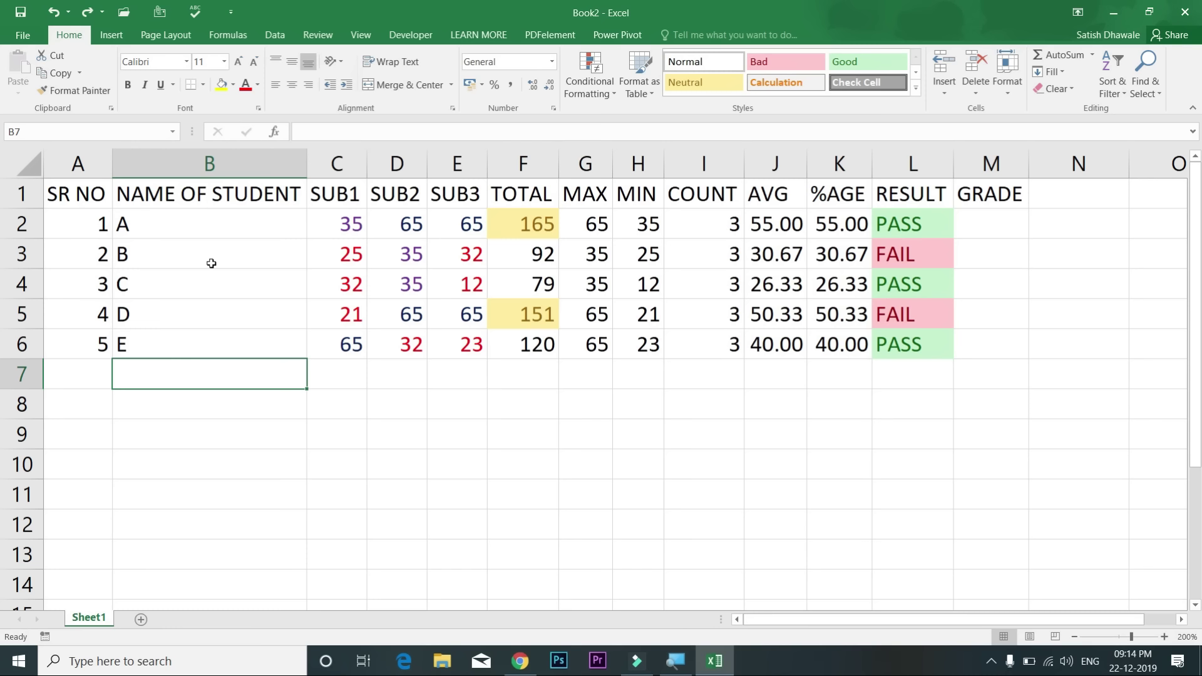
# Step: Clear the conditional formatting rules from the marks in C2:E6, then show the Top/Bottom Rules menu
pyautogui.moveTo(336, 221); pyautogui.dragTo(469, 335)
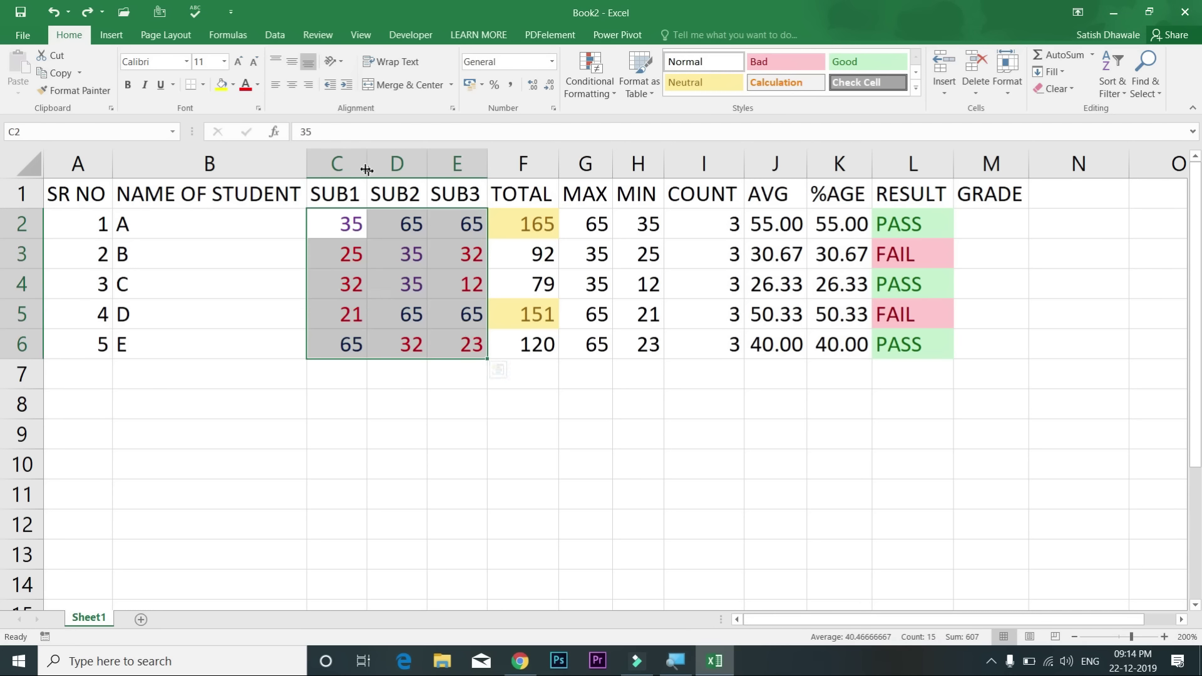
pyautogui.click(592, 91)
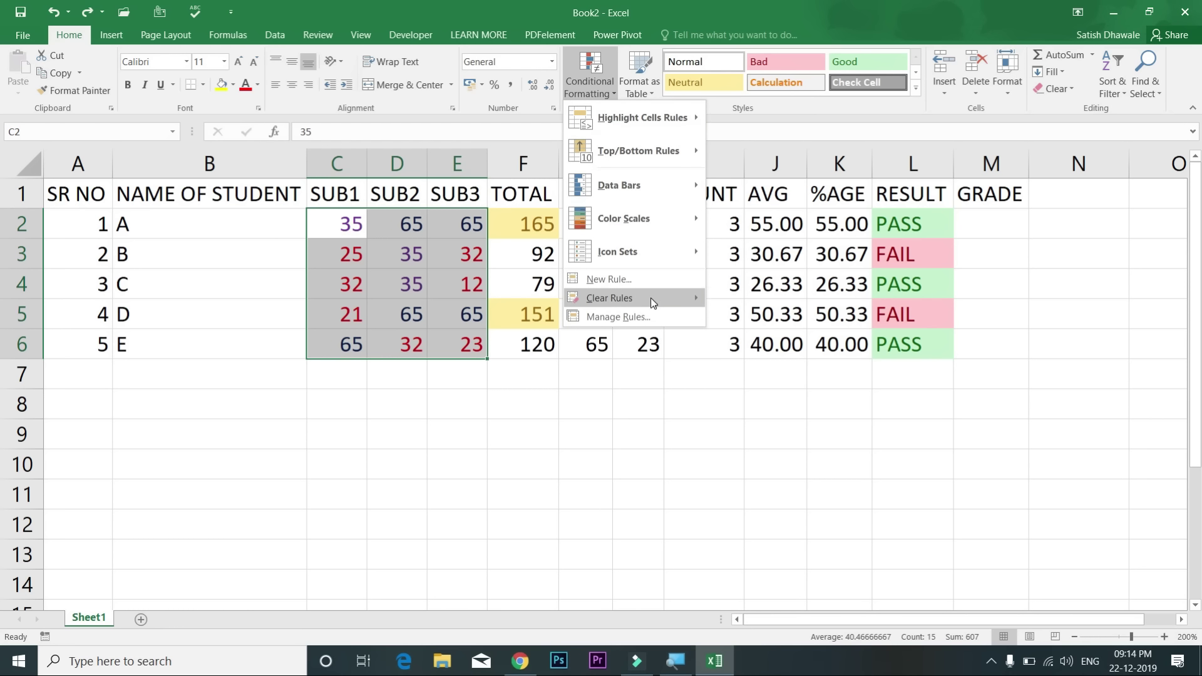
pyautogui.moveTo(659, 298)
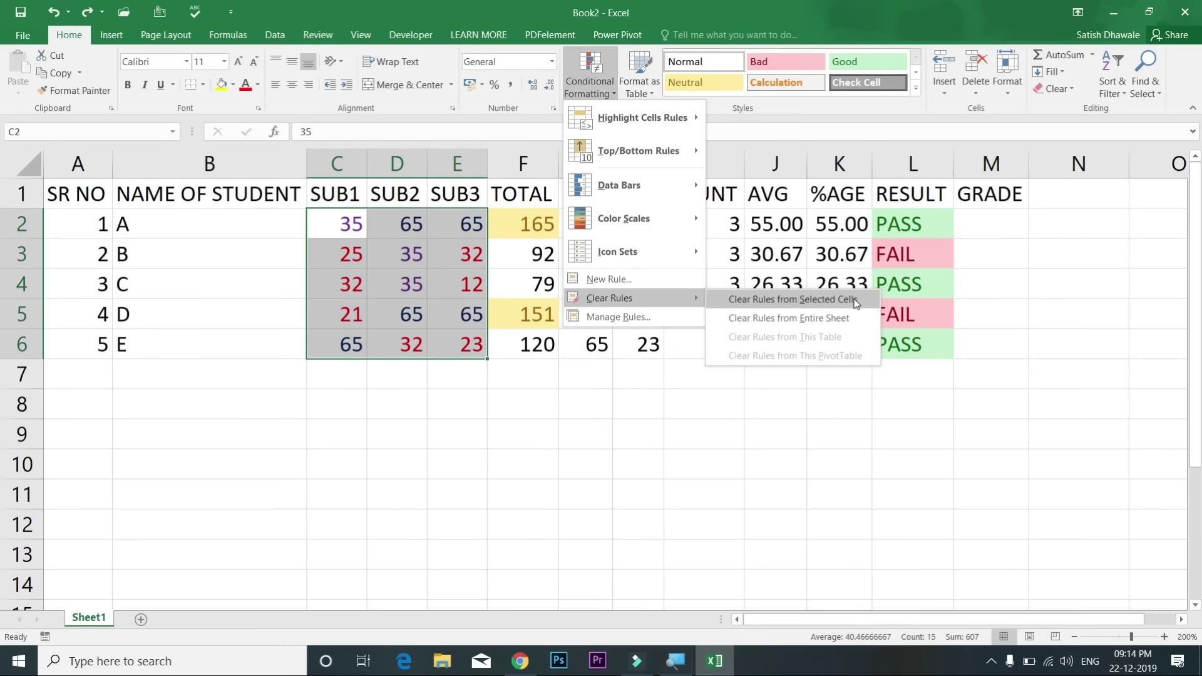
pyautogui.click(854, 299)
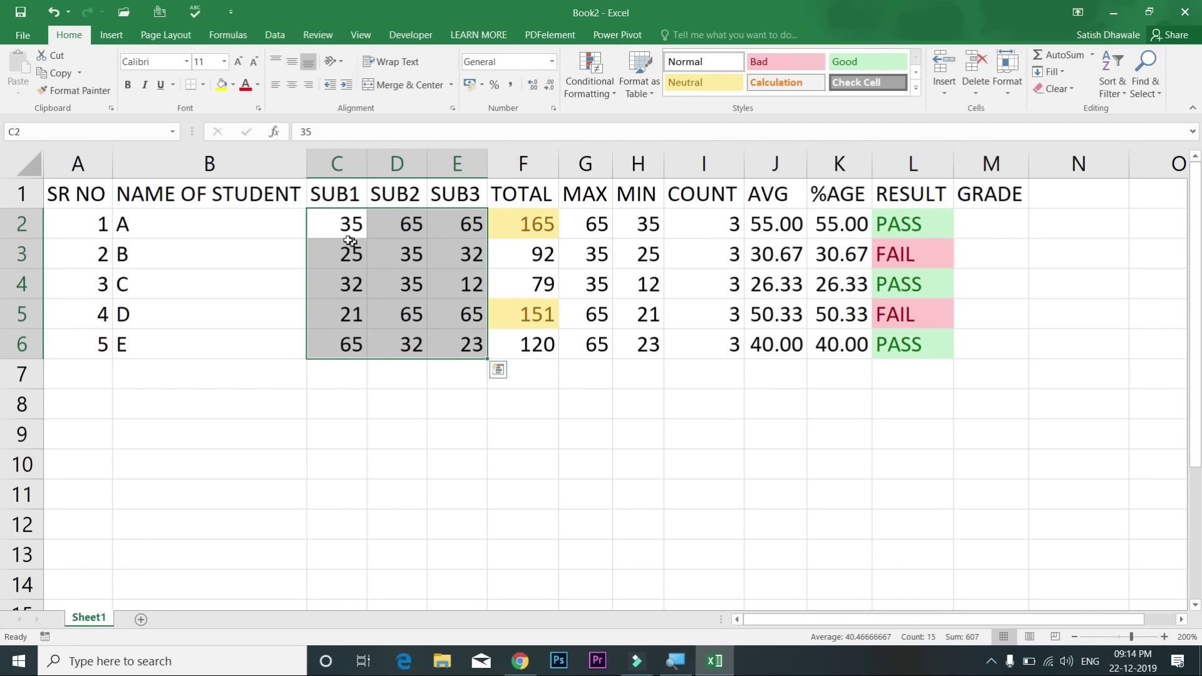
pyautogui.click(588, 93)
pyautogui.moveTo(625, 149)
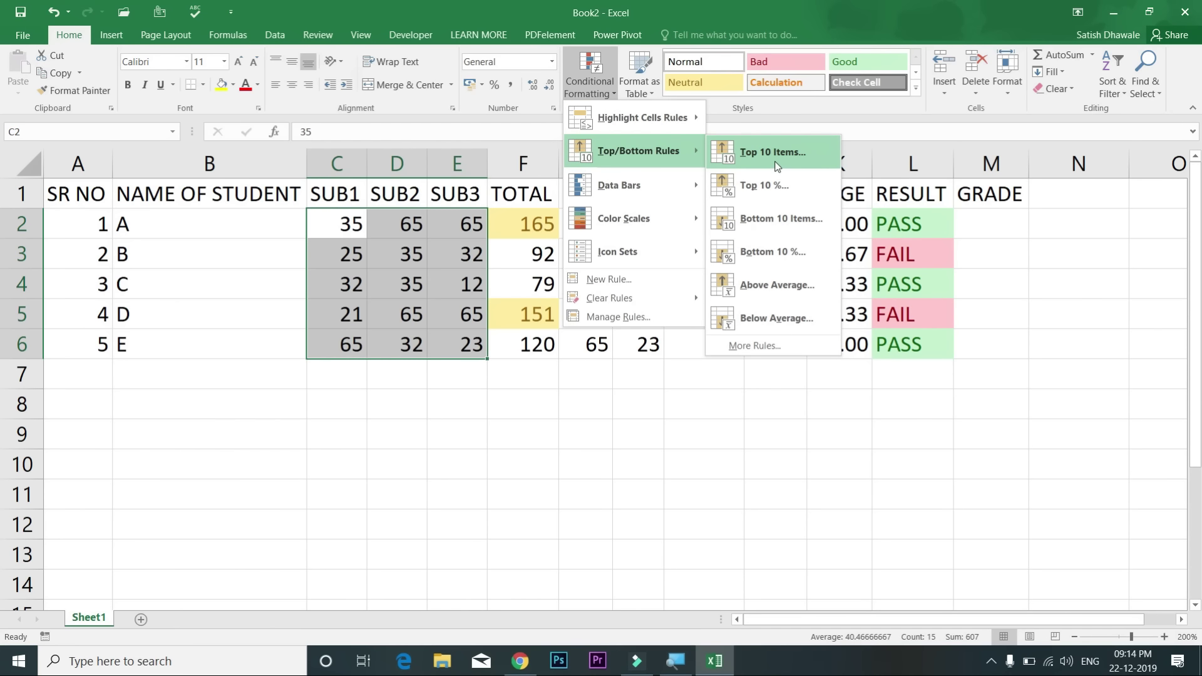
# Step: Try a Top 10 Items rule with the count set to 1 and raised, then cancel it
pyautogui.click(776, 164)
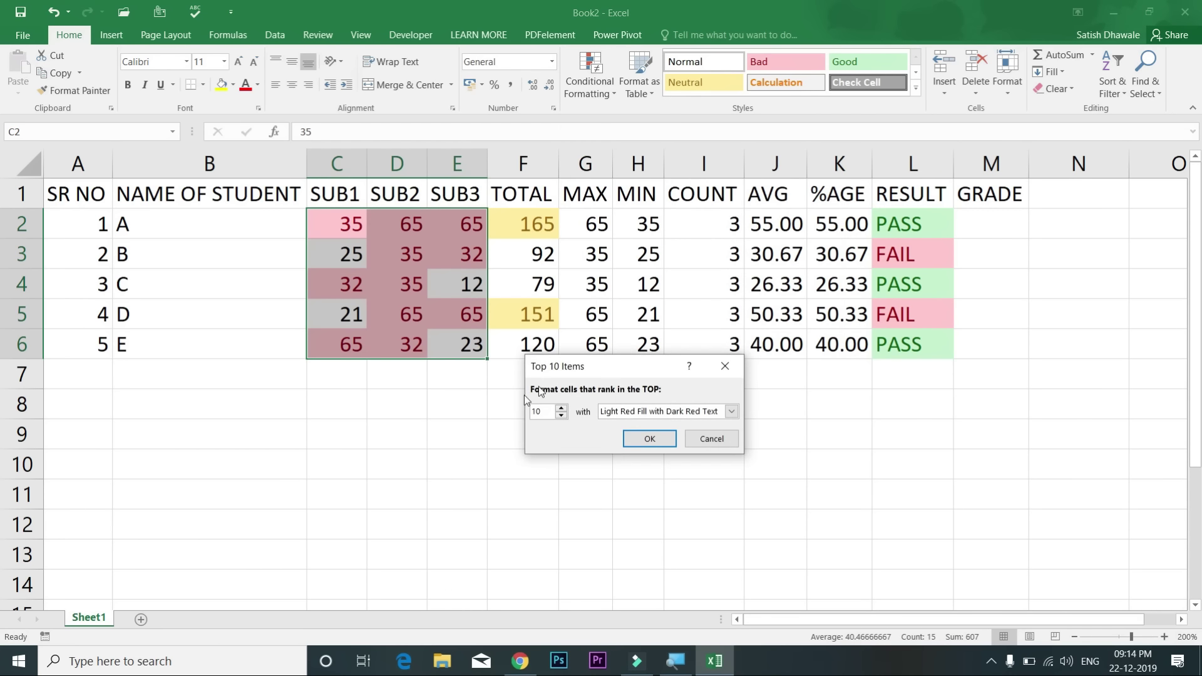
pyautogui.doubleClick(542, 412)
pyautogui.write('1')
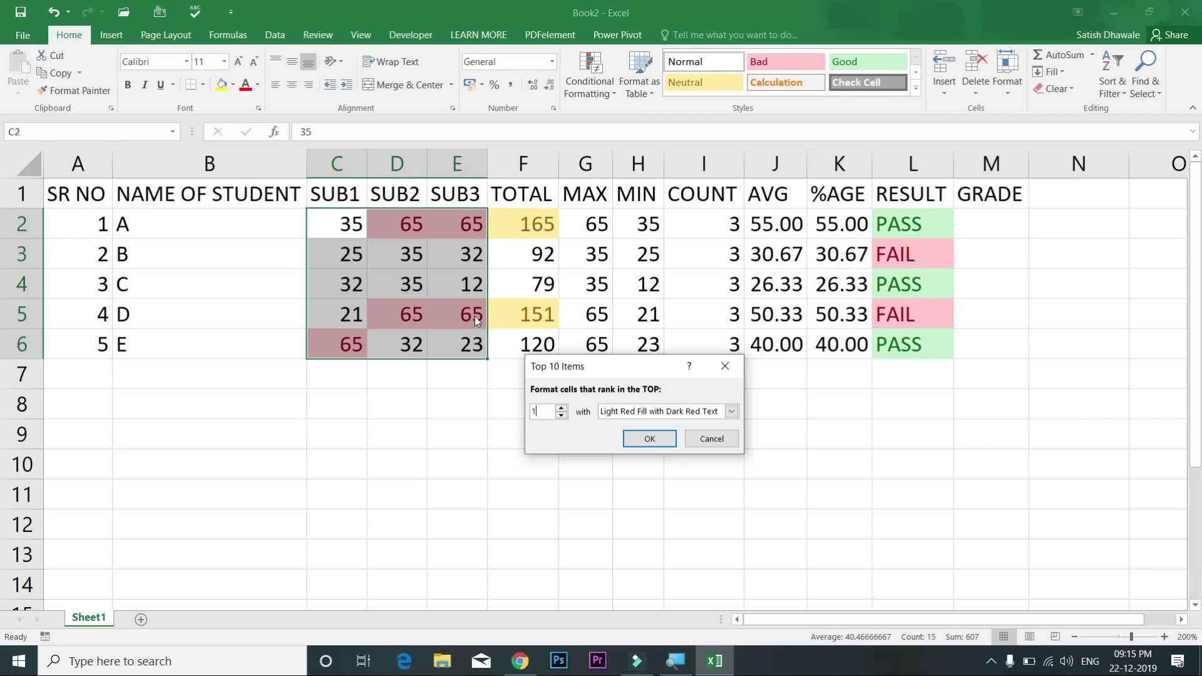
pyautogui.click(561, 408)
pyautogui.click(560, 408)
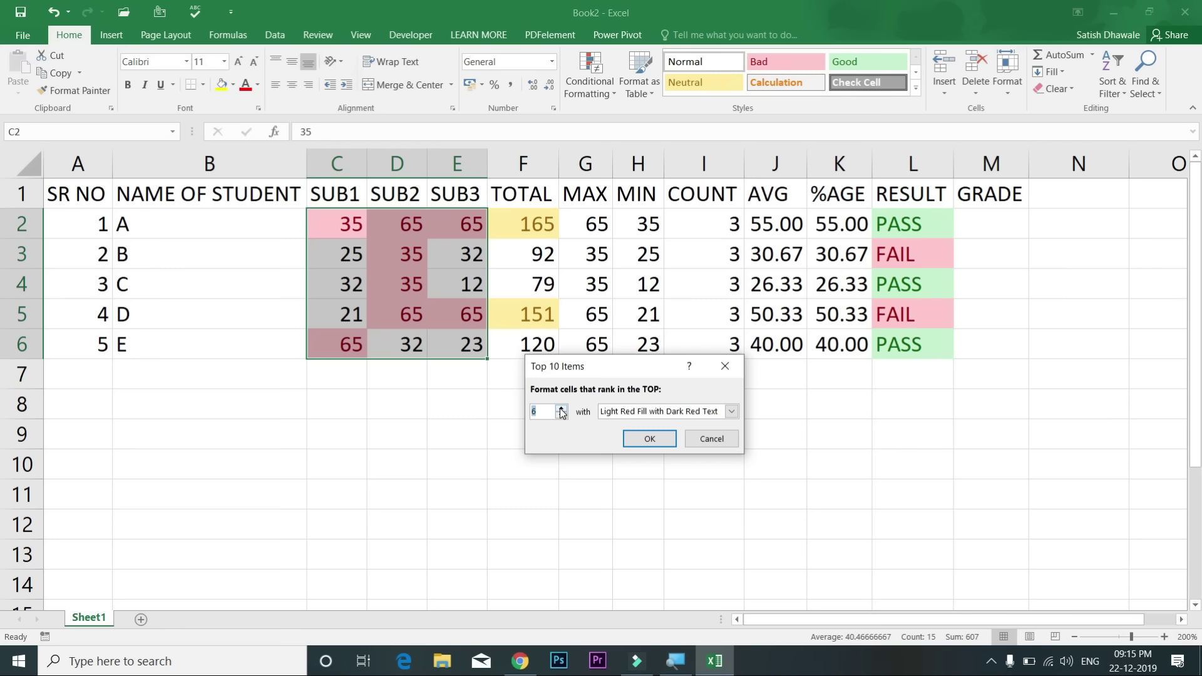
pyautogui.click(711, 438)
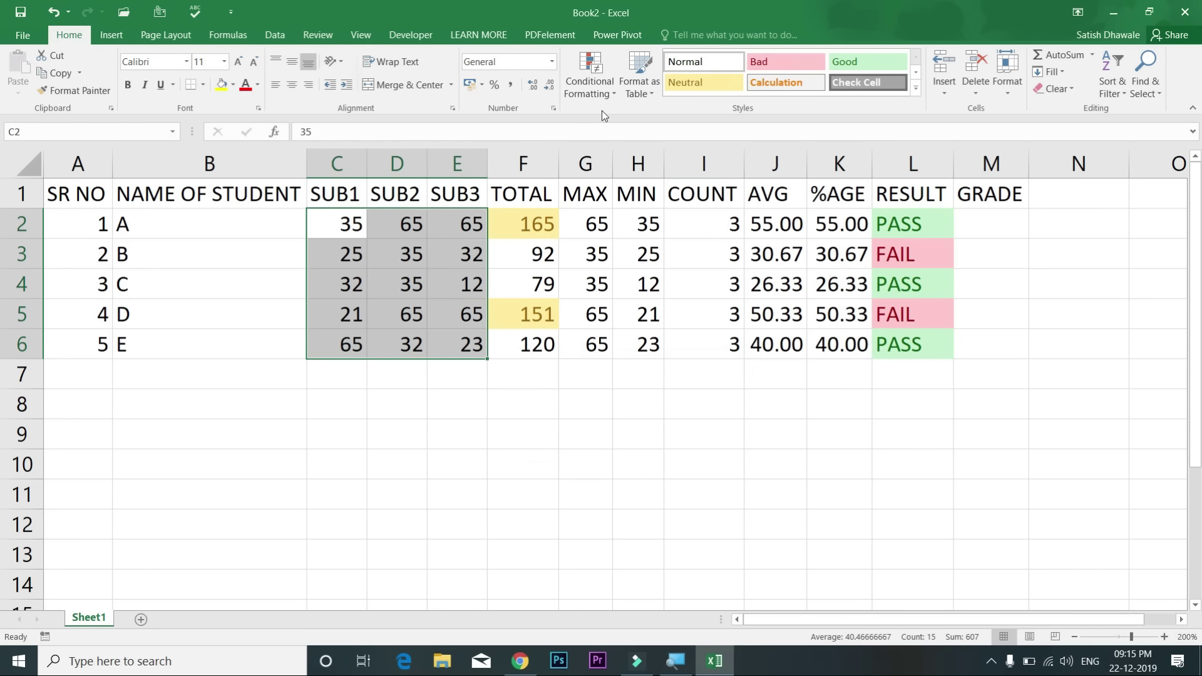
# Step: Preview the Data Bars choices on the C2:E6 marks
pyautogui.click(579, 82)
pyautogui.moveTo(633, 147)
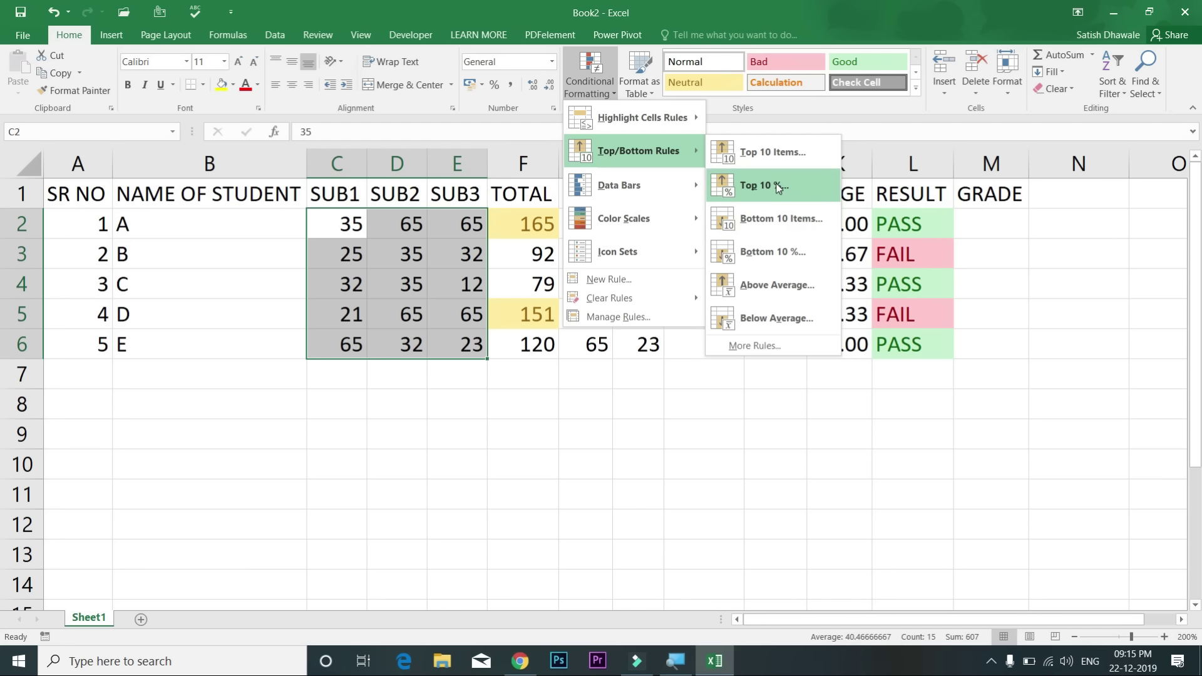
pyautogui.moveTo(634, 187)
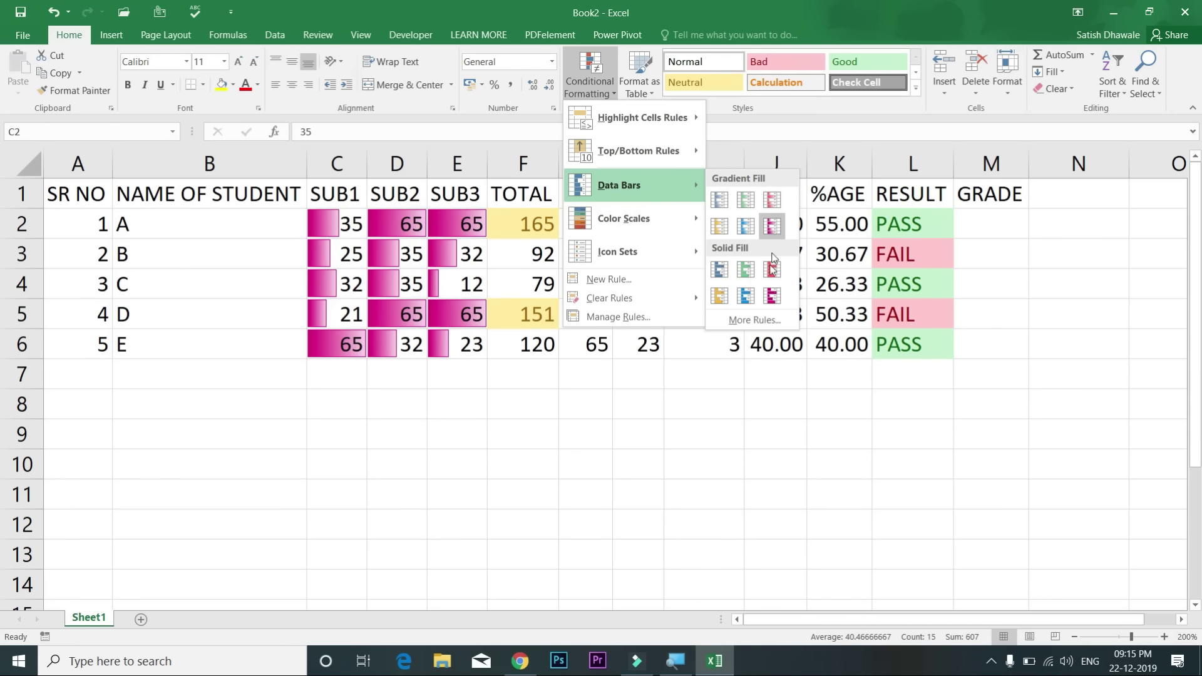
# Step: Apply green Solid Fill data bars to the marks and widen columns C to E
pyautogui.click(745, 279)
pyautogui.moveTo(472, 164); pyautogui.dragTo(341, 169)
pyautogui.moveTo(488, 166); pyautogui.dragTo(532, 168)
# Step: Enter 100 as student A's SUB3 mark in E2
pyautogui.click(581, 226)
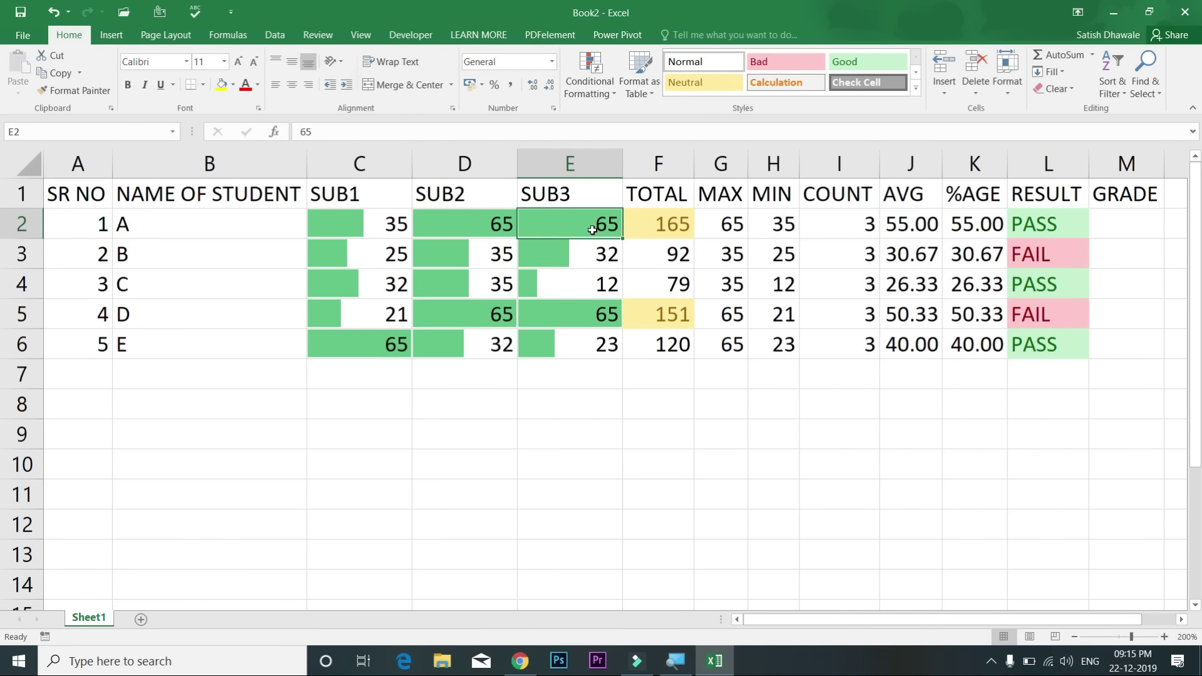
pyautogui.write('5')
pyautogui.press('Return')
pyautogui.click(591, 227)
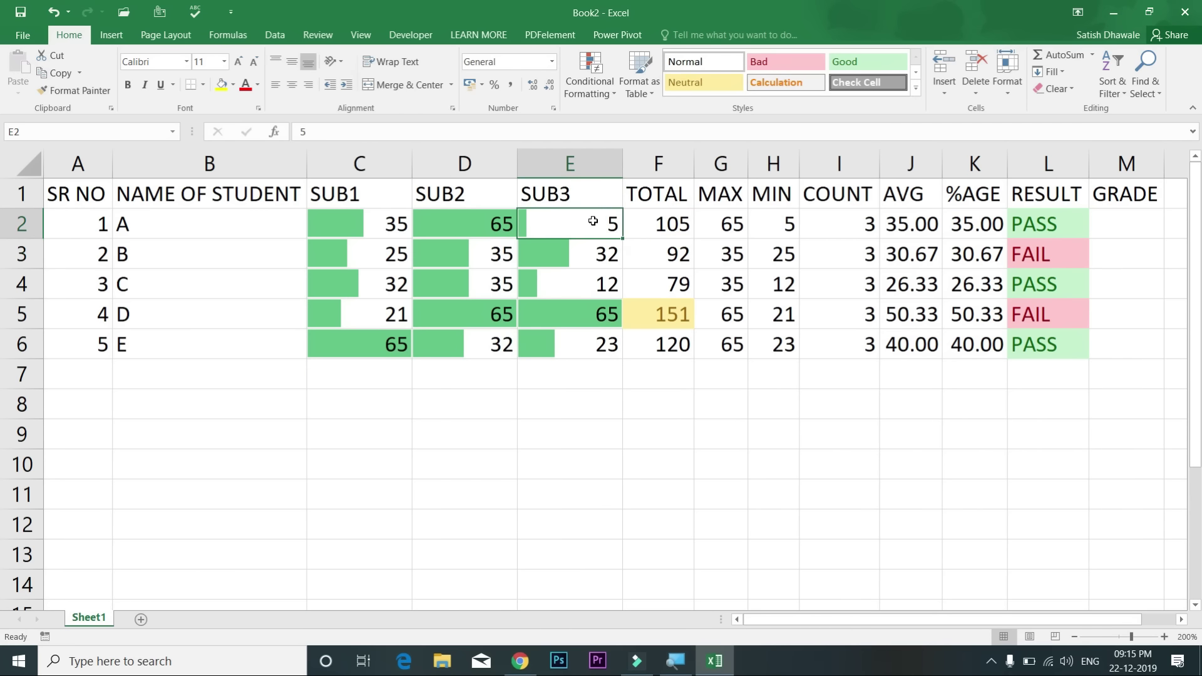
pyautogui.press('Return')
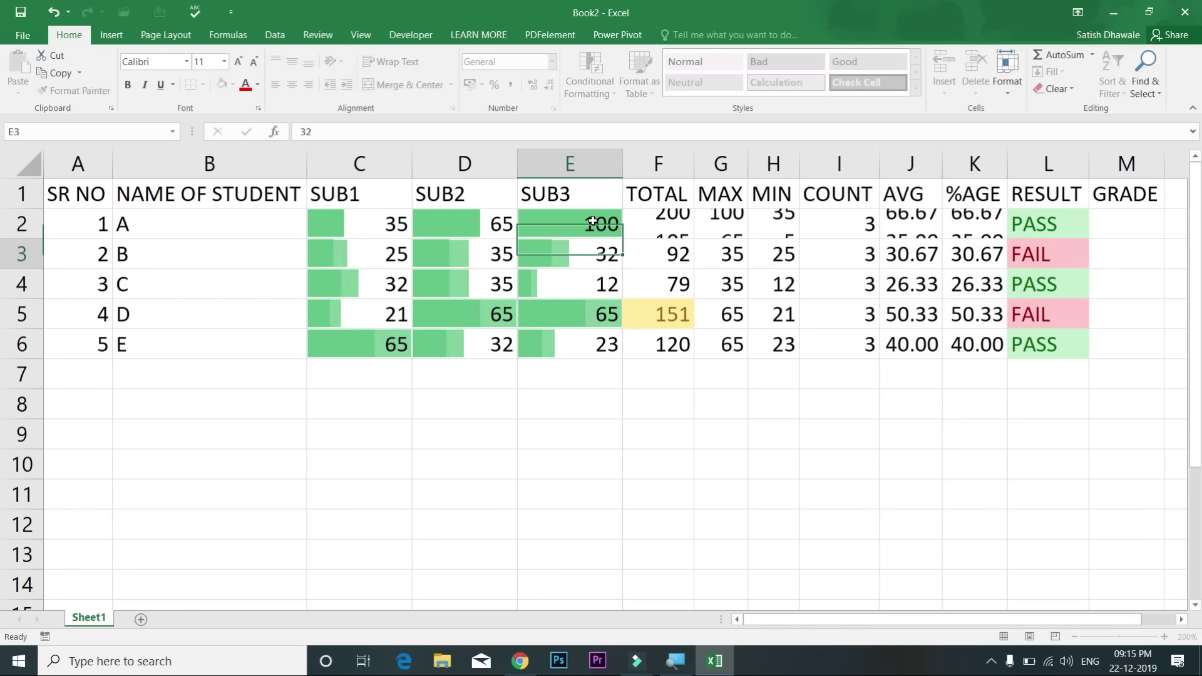
# Step: Enter 50 as student A's SUB2 mark in D2, then reselect C2:E6
pyautogui.click(493, 224)
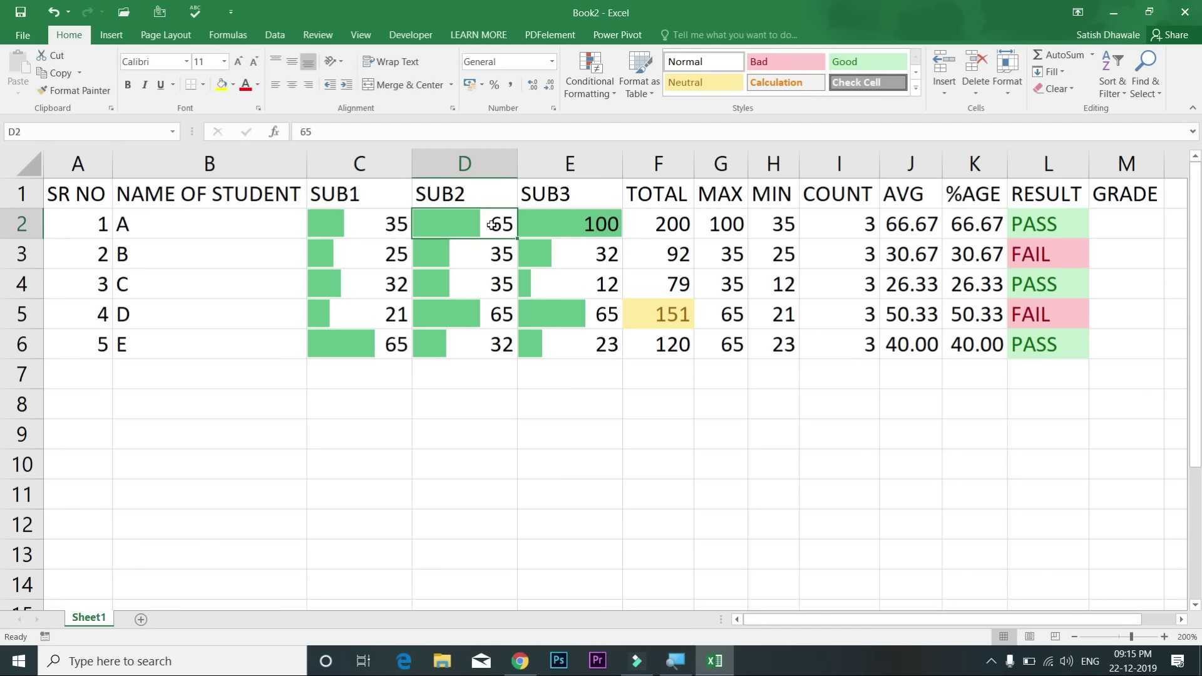
pyautogui.click(563, 225)
pyautogui.click(512, 220)
pyautogui.write('50')
pyautogui.press('Return')
pyautogui.click(457, 226)
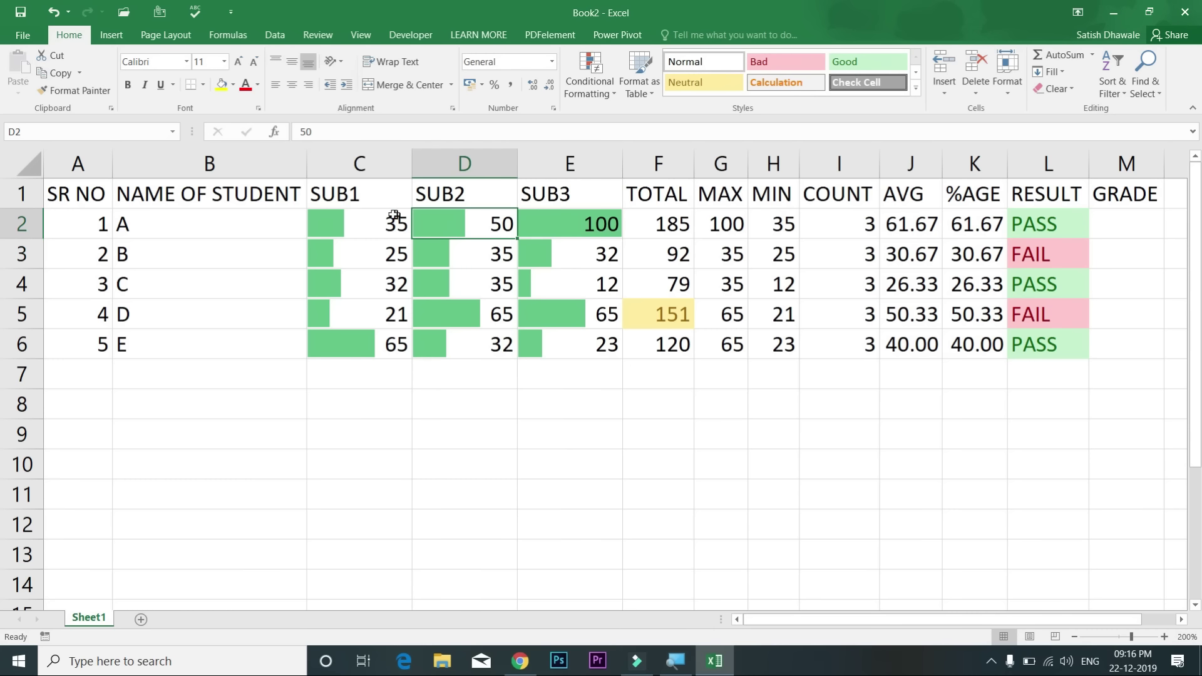
pyautogui.click(368, 222)
pyautogui.moveTo(492, 301); pyautogui.dragTo(581, 338)
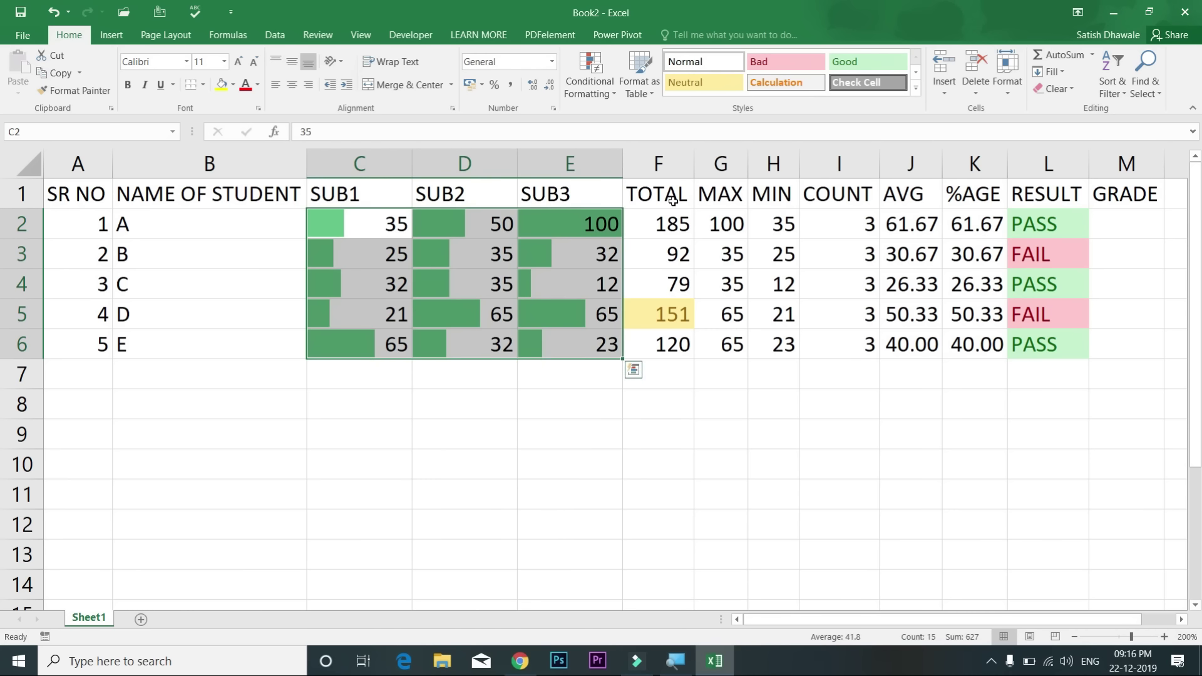
# Step: Clear conditional formatting rules from the entire sheet
pyautogui.click(606, 81)
pyautogui.moveTo(619, 150)
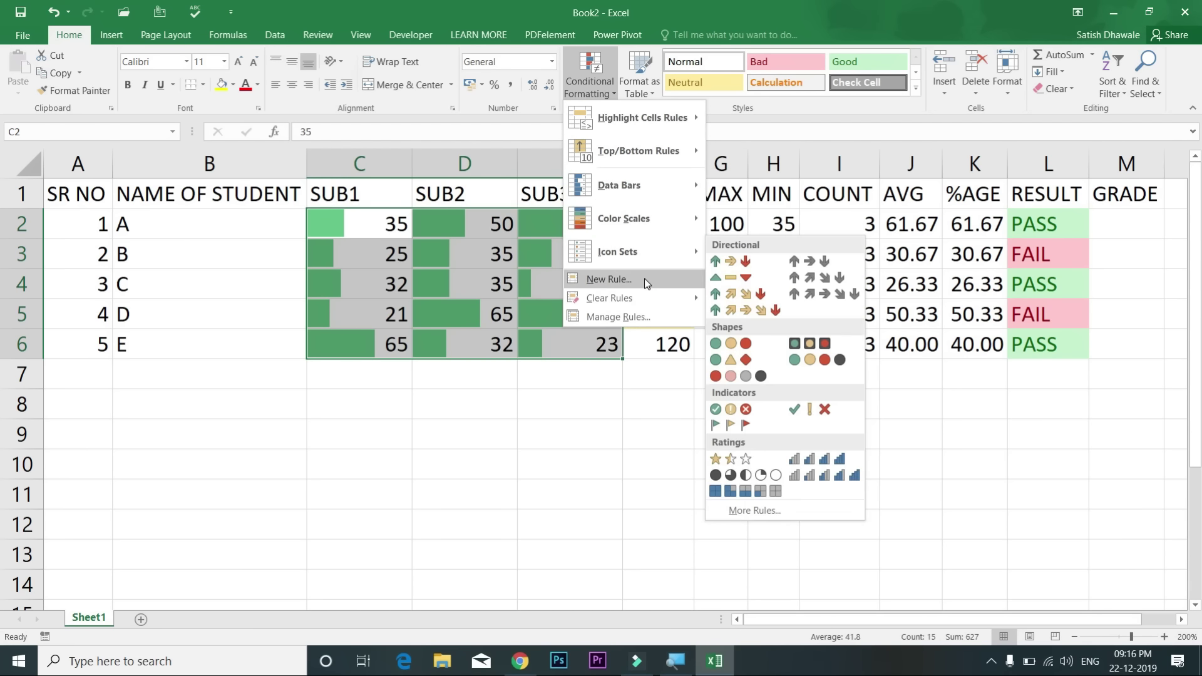
pyautogui.moveTo(647, 299)
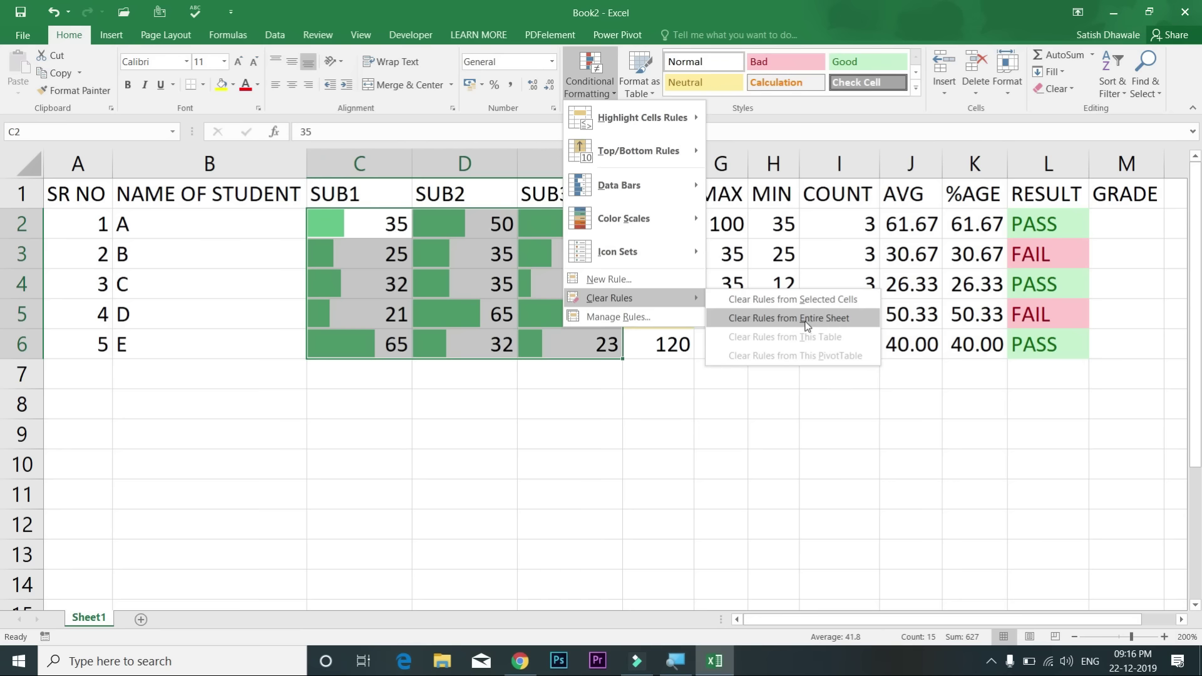
pyautogui.click(796, 319)
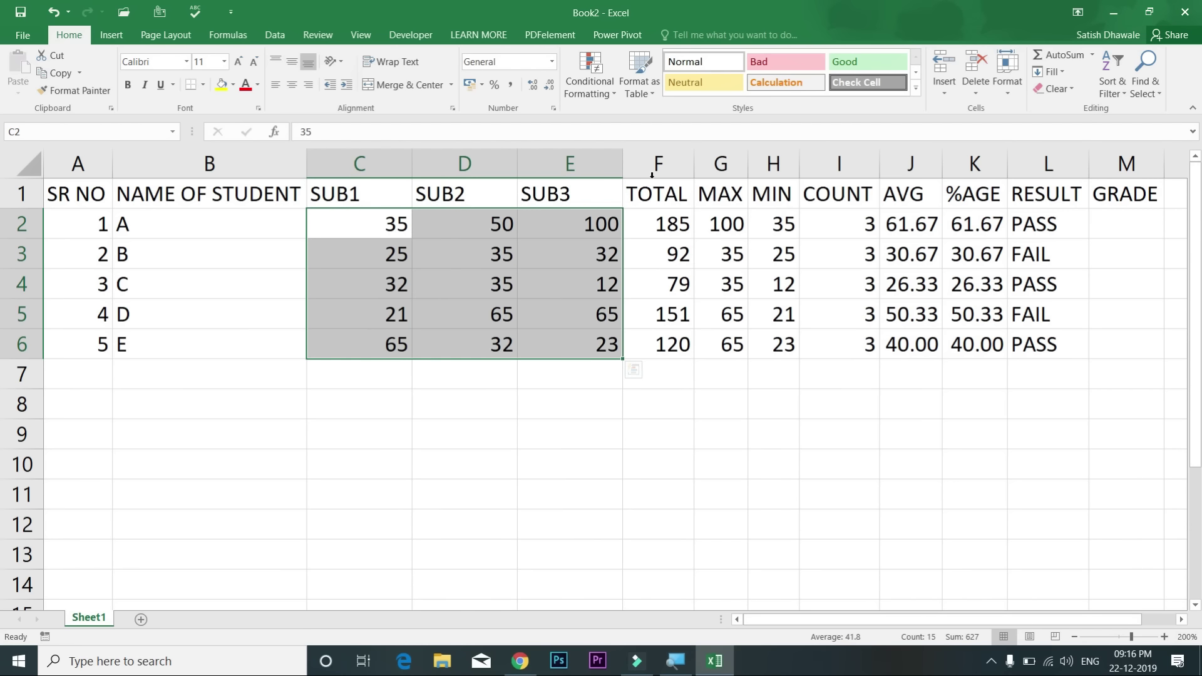
# Step: Give the C2:E6 marks the 4 Ratings icon set
pyautogui.click(602, 92)
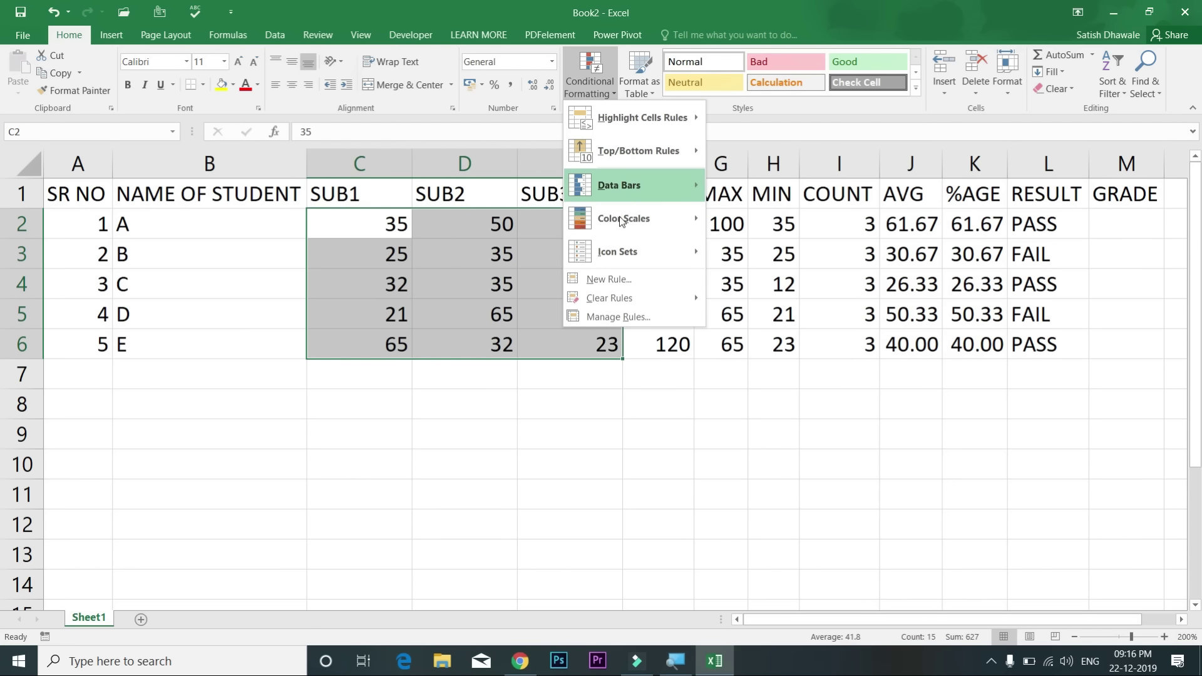
pyautogui.moveTo(622, 220)
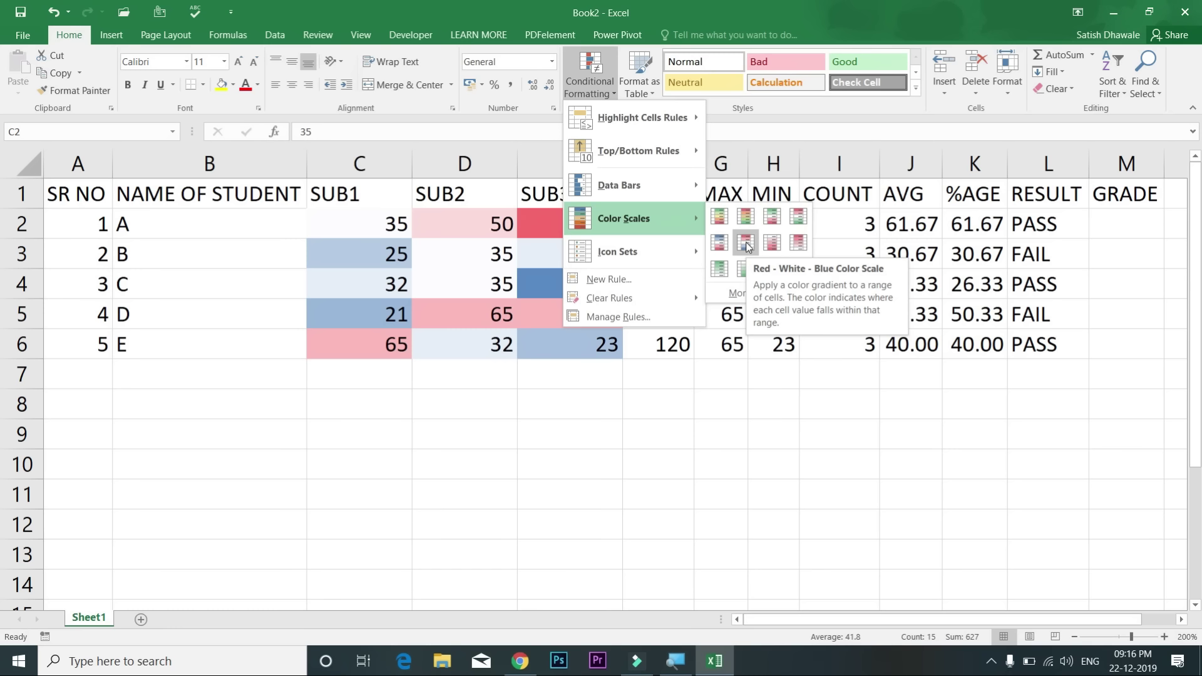
pyautogui.moveTo(647, 243)
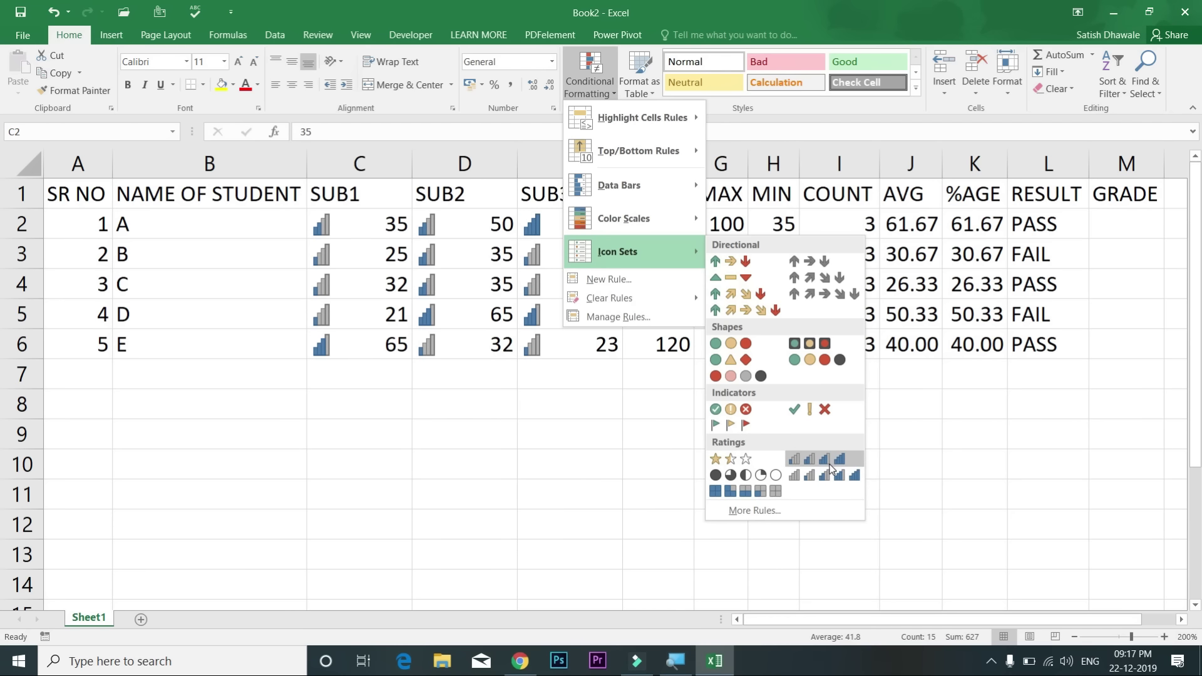
pyautogui.click(827, 462)
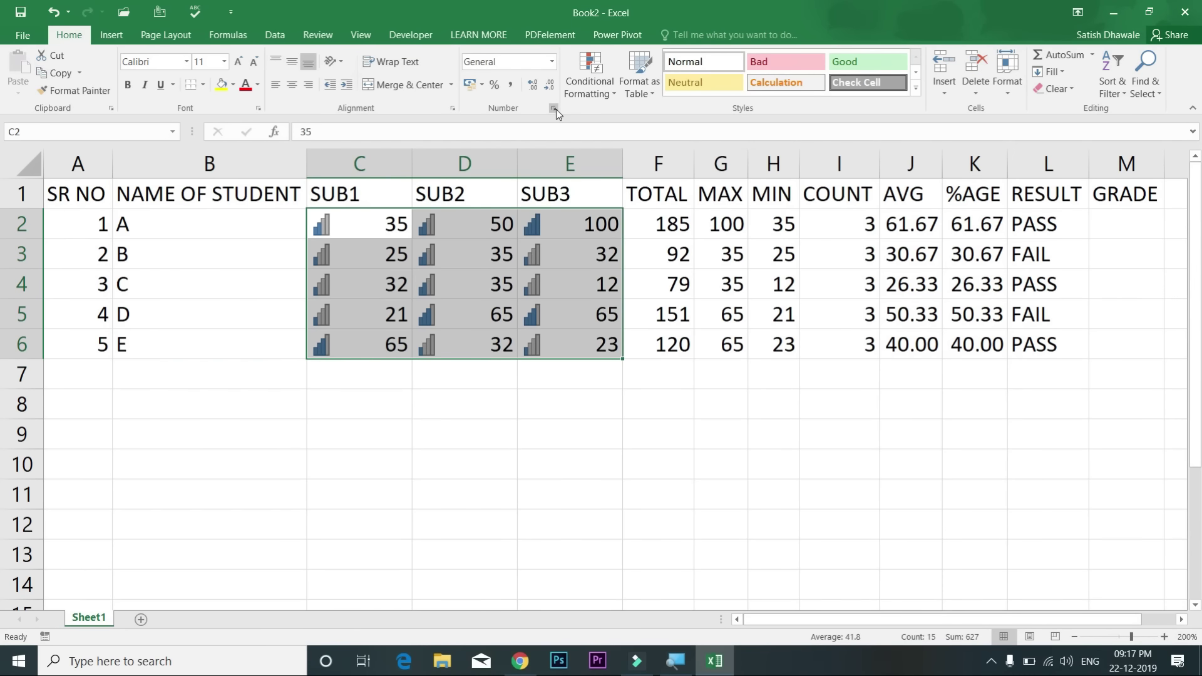
pyautogui.click(554, 107)
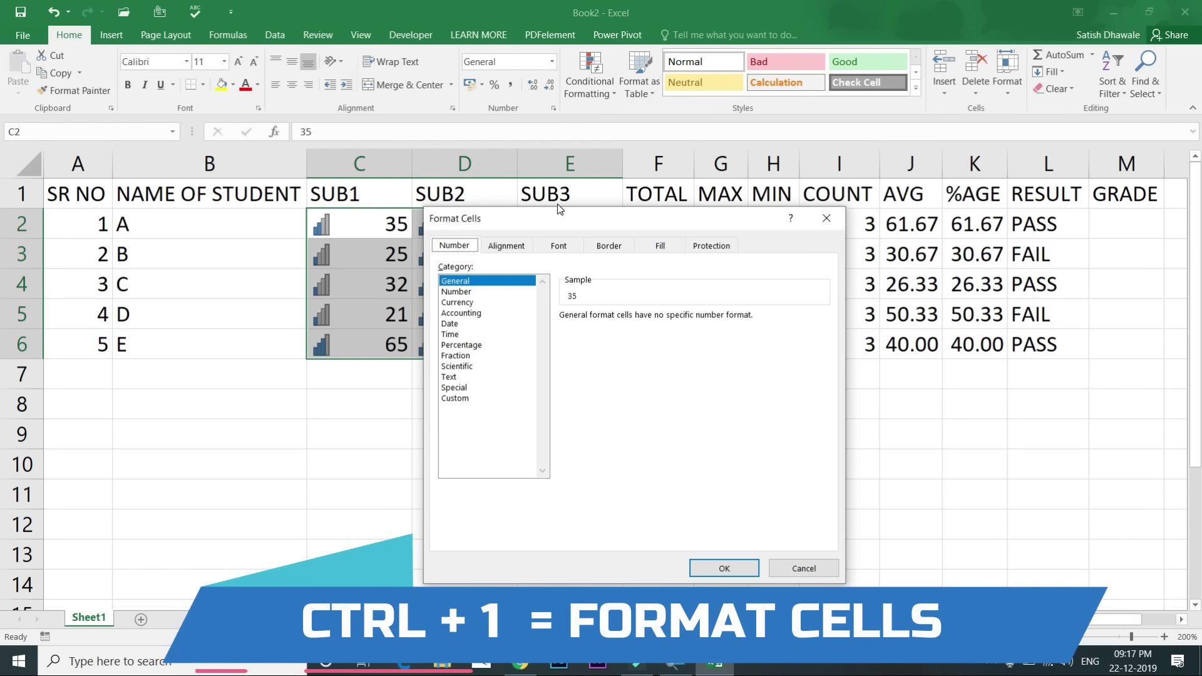
# Step: Apply a custom ';' number format to C2:E6 so only the rating icons show
pyautogui.press('Escape')
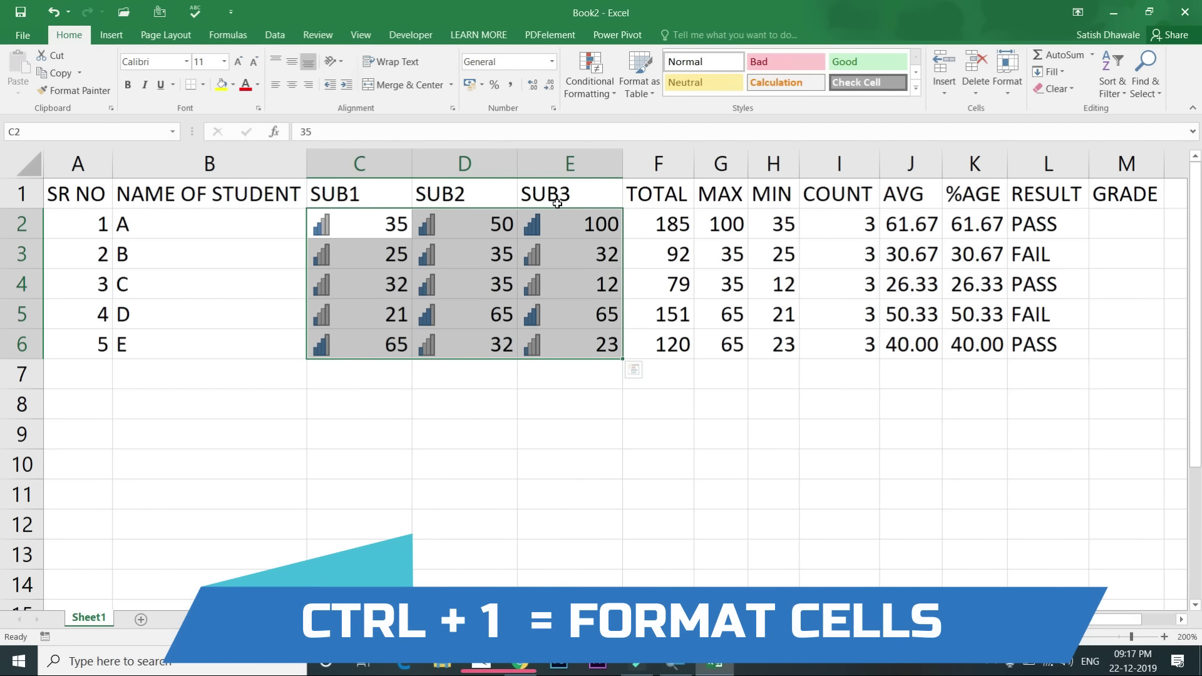
pyautogui.hotkey('ctrl', '1')
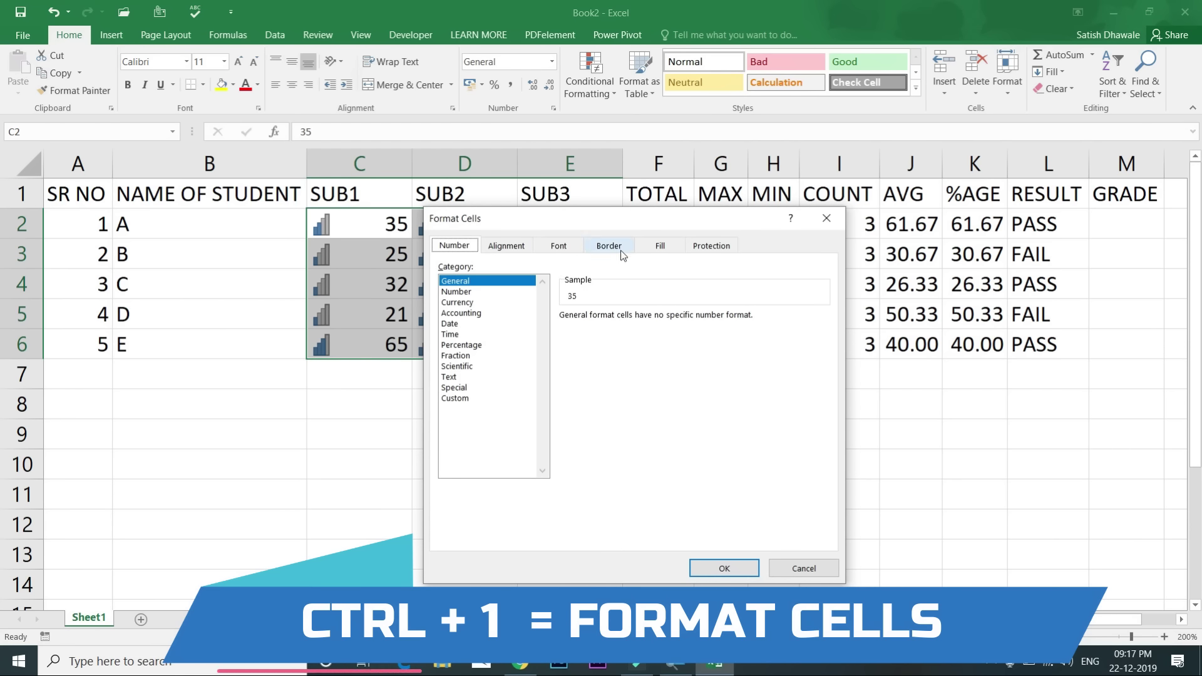
pyautogui.click(459, 398)
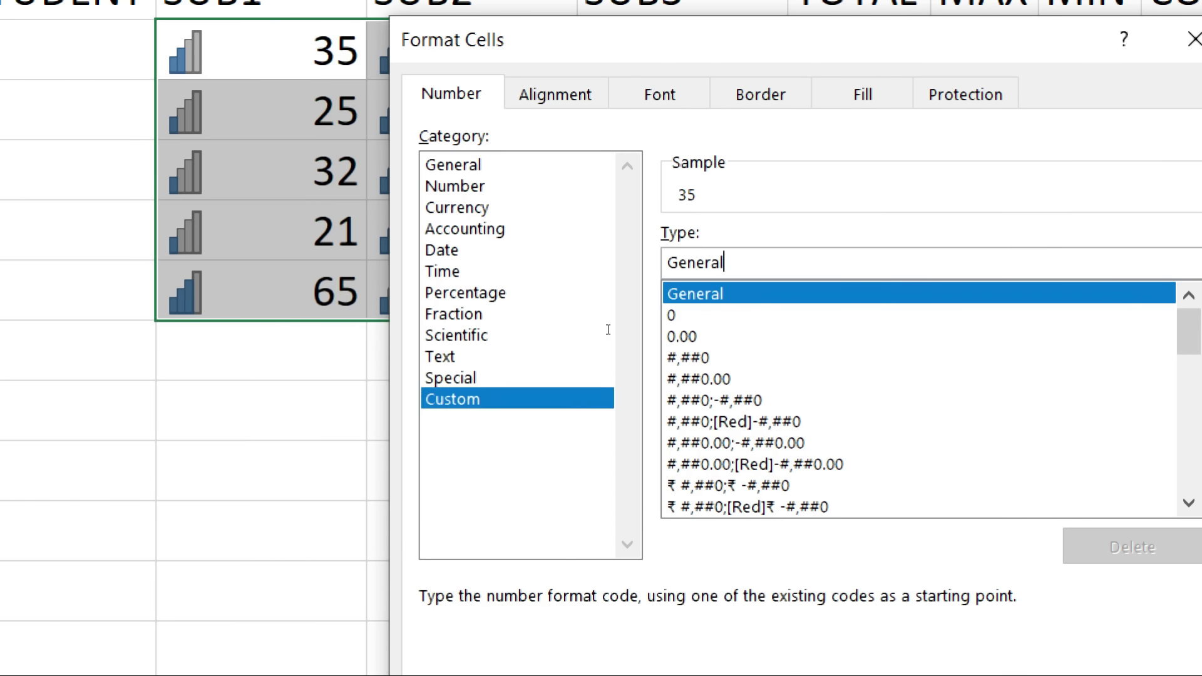
pyautogui.press('BackSpace')
pyautogui.press('BackSpace')
pyautogui.press('BackSpace')
pyautogui.press('BackSpace')
pyautogui.press('BackSpace')
pyautogui.press('BackSpace')
pyautogui.press('BackSpace')
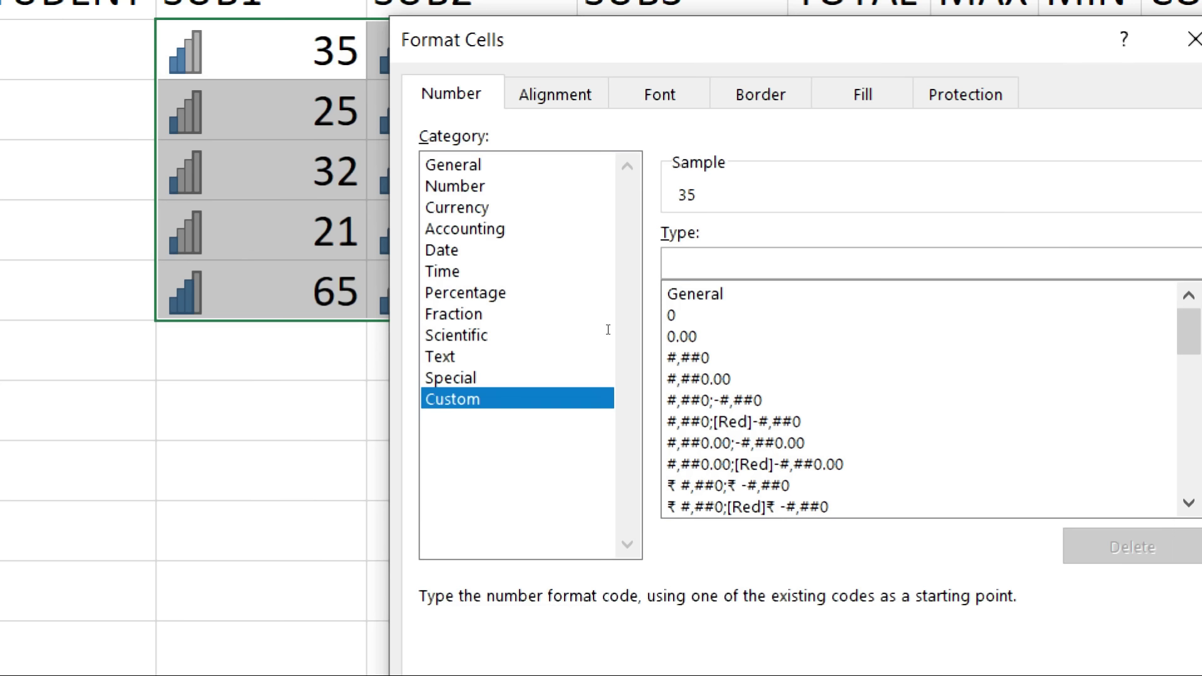
pyautogui.write(';')
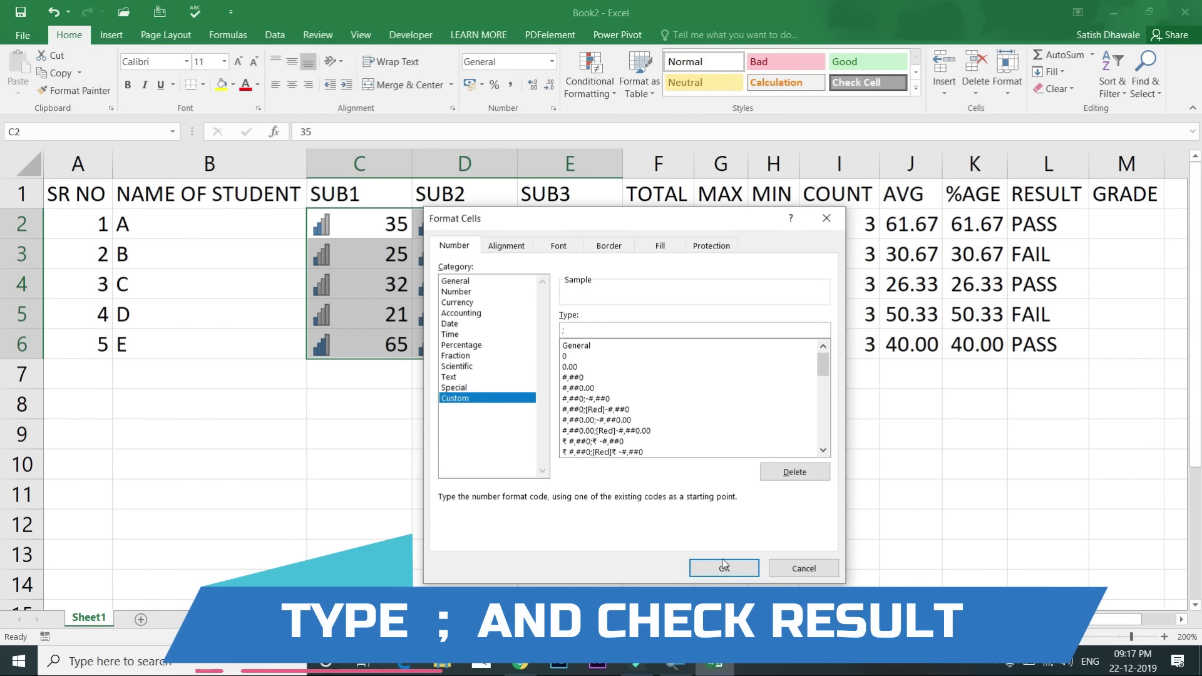
pyautogui.click(724, 567)
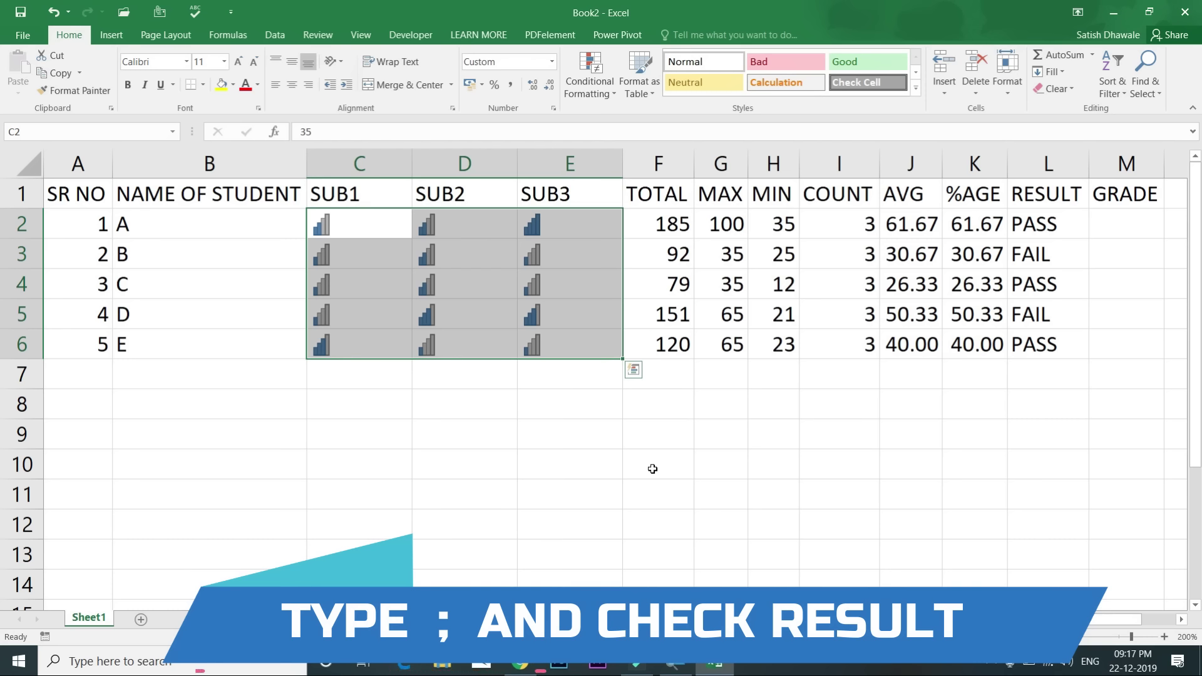
# Step: Enter 100 in D3, try 320 in D4 and undo it, then reselect C2:E6
pyautogui.click(485, 250)
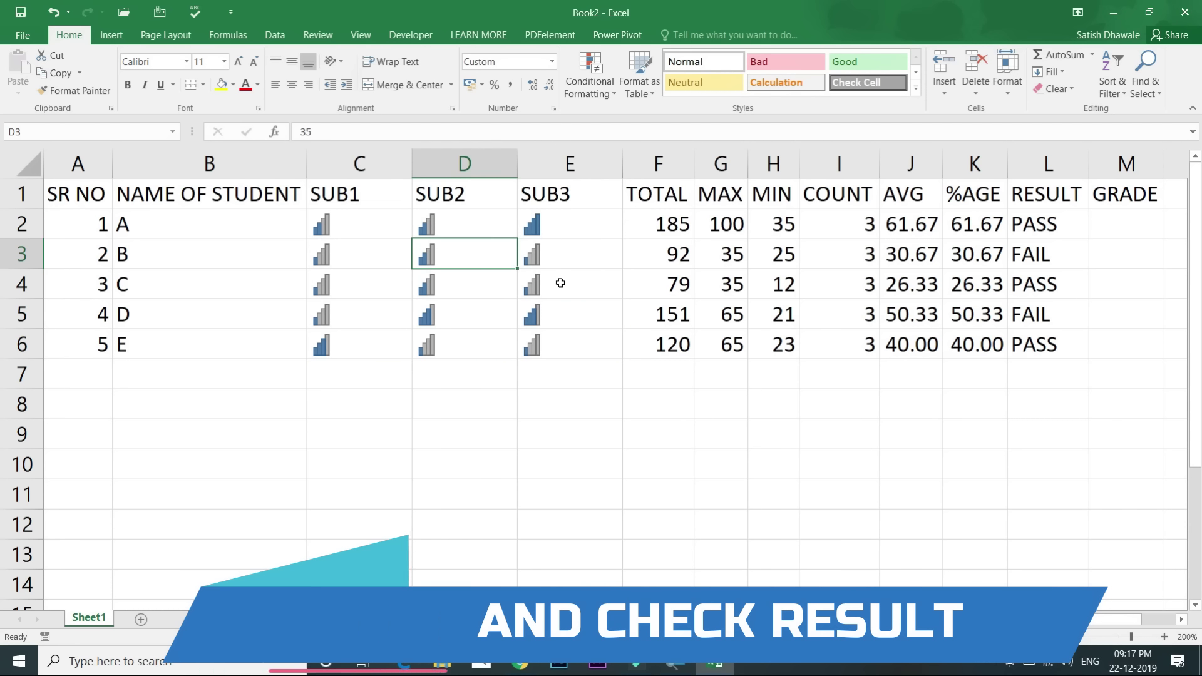
pyautogui.write('100')
pyautogui.press('Return')
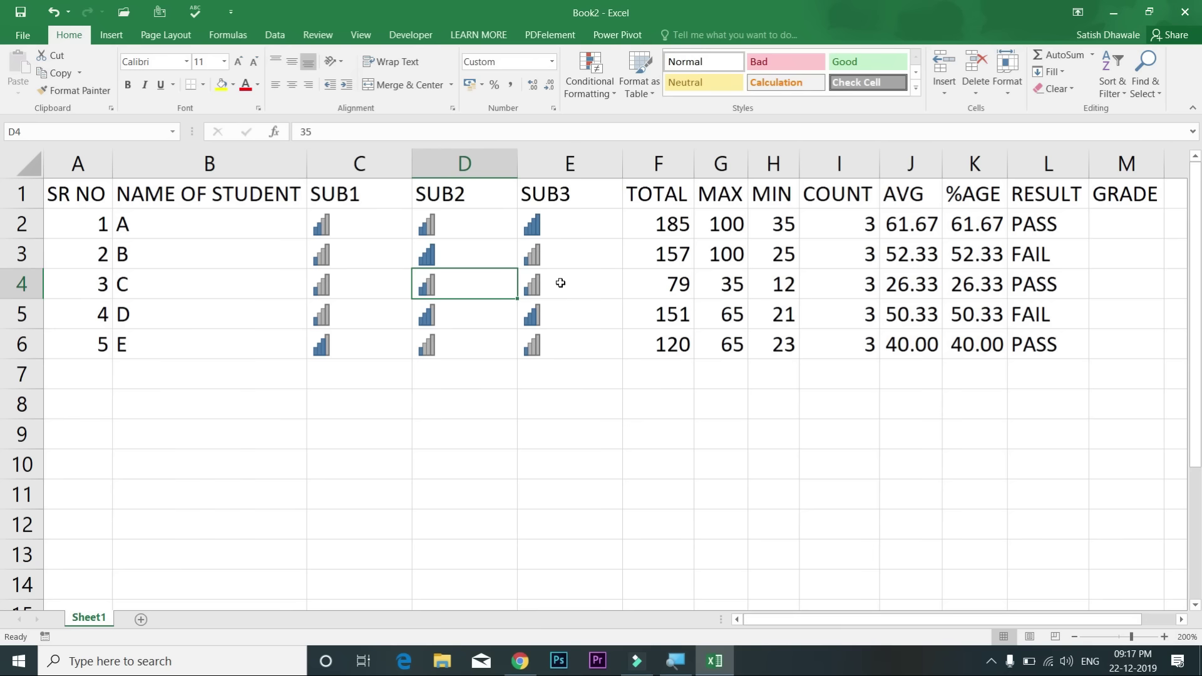
pyautogui.write('320')
pyautogui.press('Return')
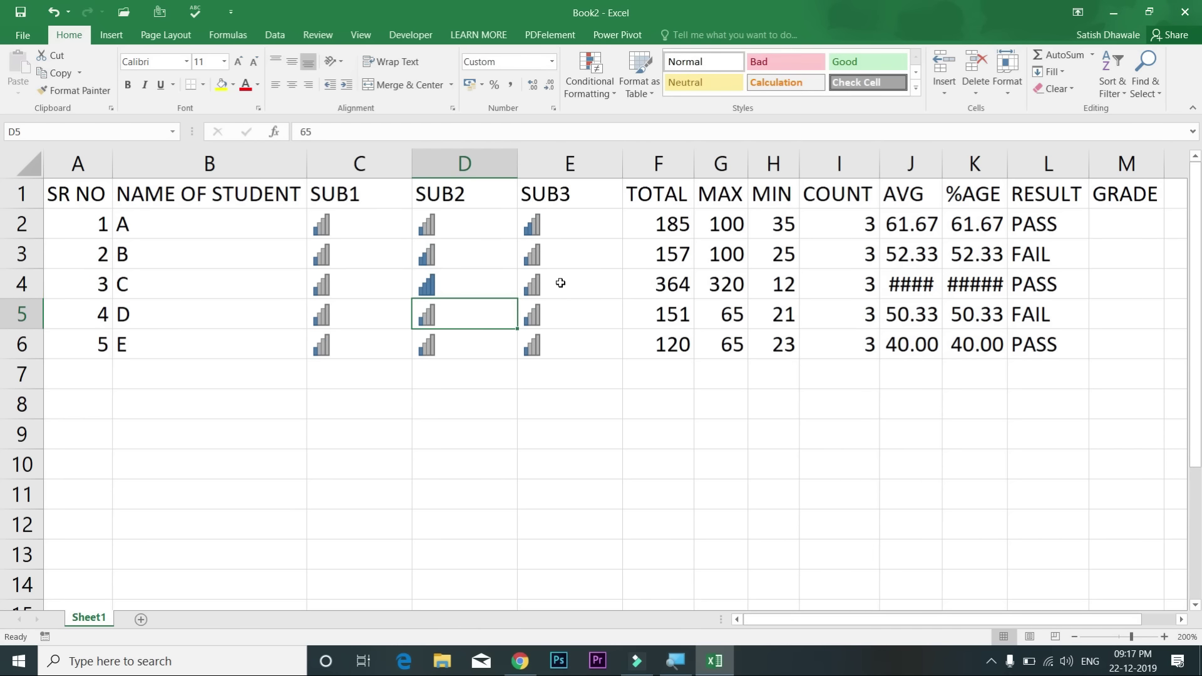
pyautogui.hotkey('ctrl', 'z')
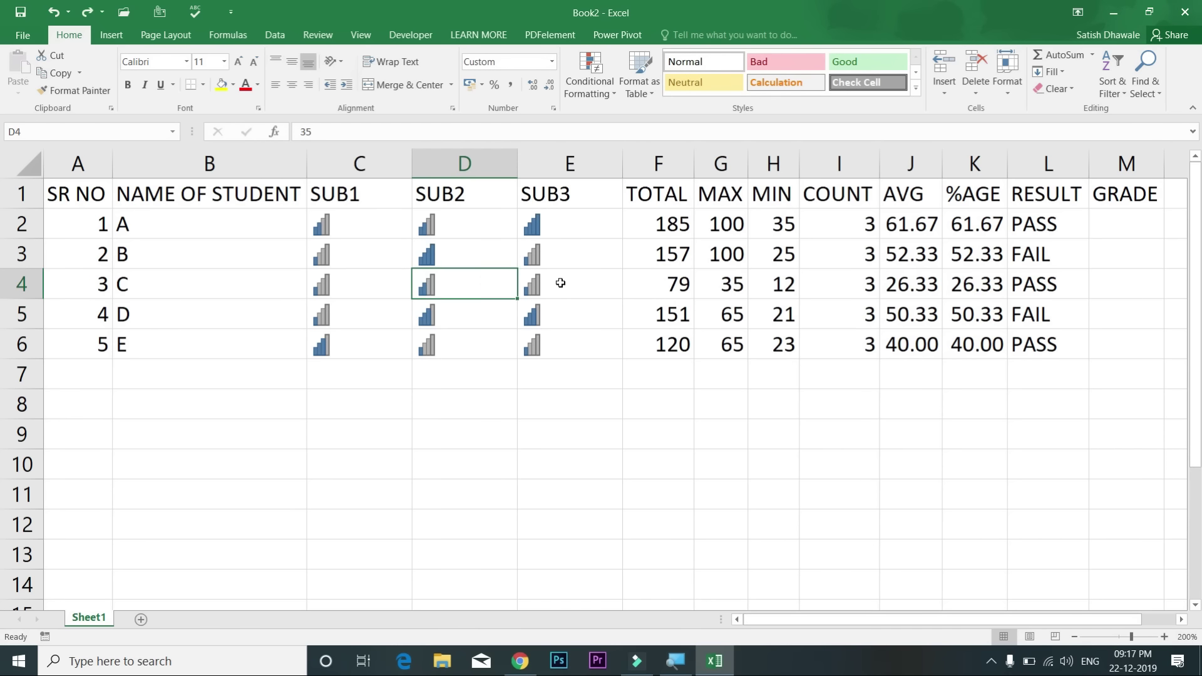
pyautogui.moveTo(389, 227); pyautogui.dragTo(551, 341)
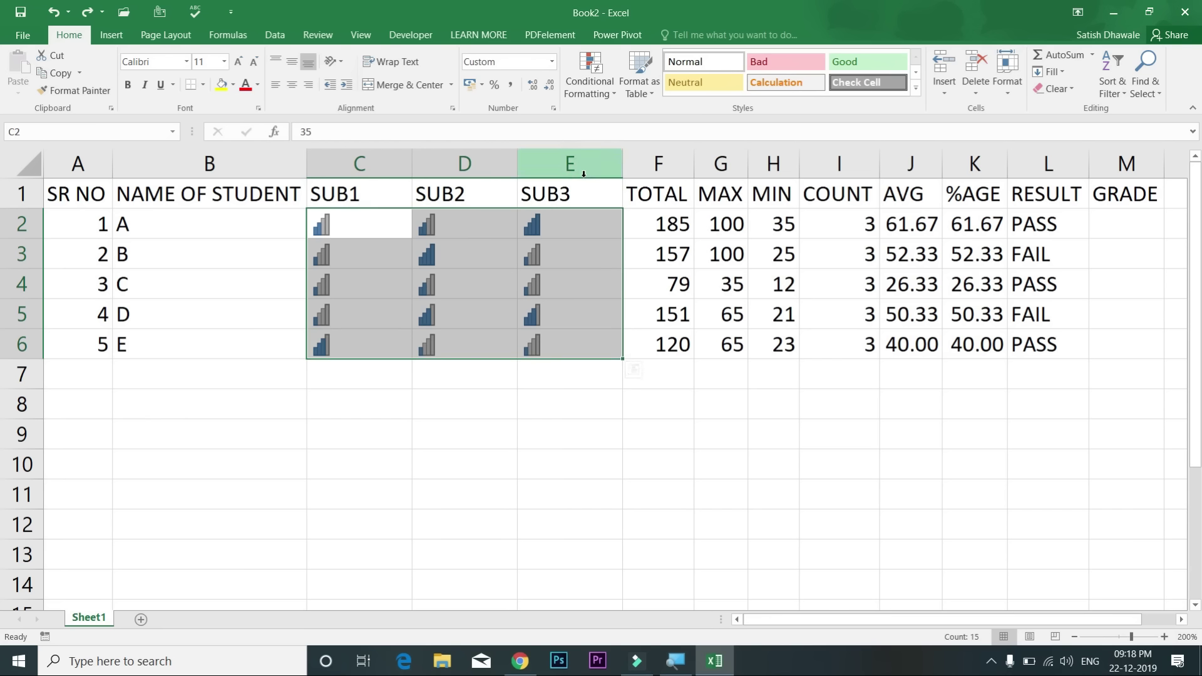
# Step: Undo the hidden-number format and edit so the marks and D3's 35 reappear
pyautogui.hotkey('ctrl', 'z')
pyautogui.hotkey('ctrl', 'z')
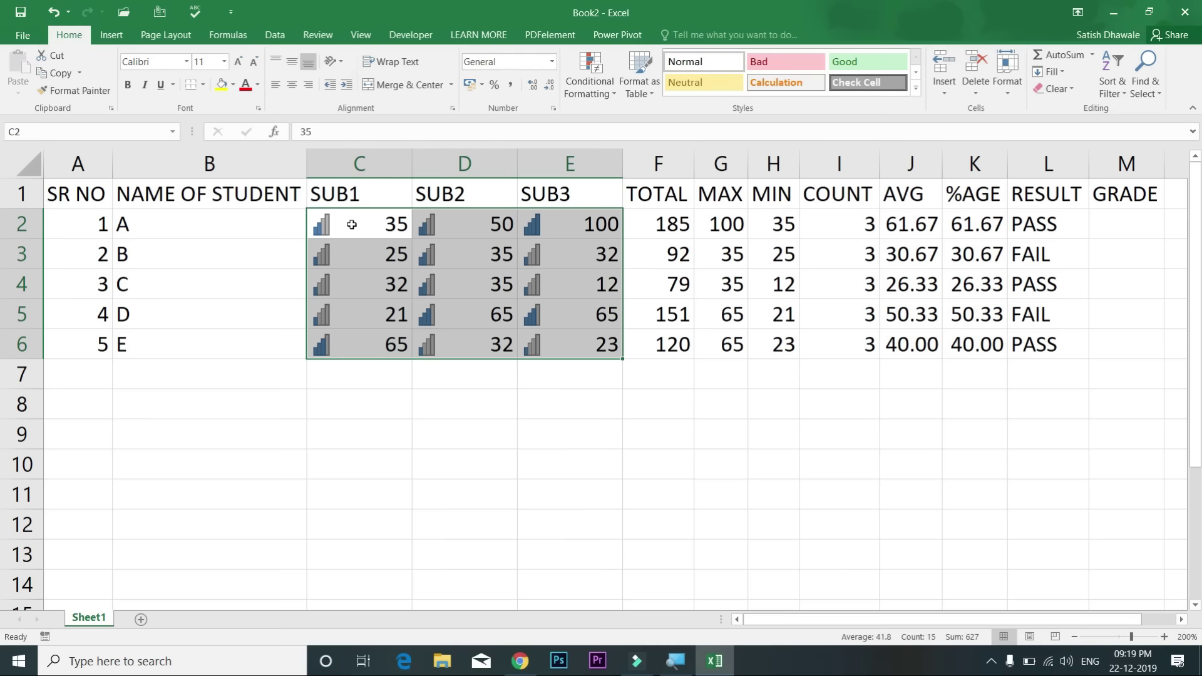
pyautogui.click(353, 224)
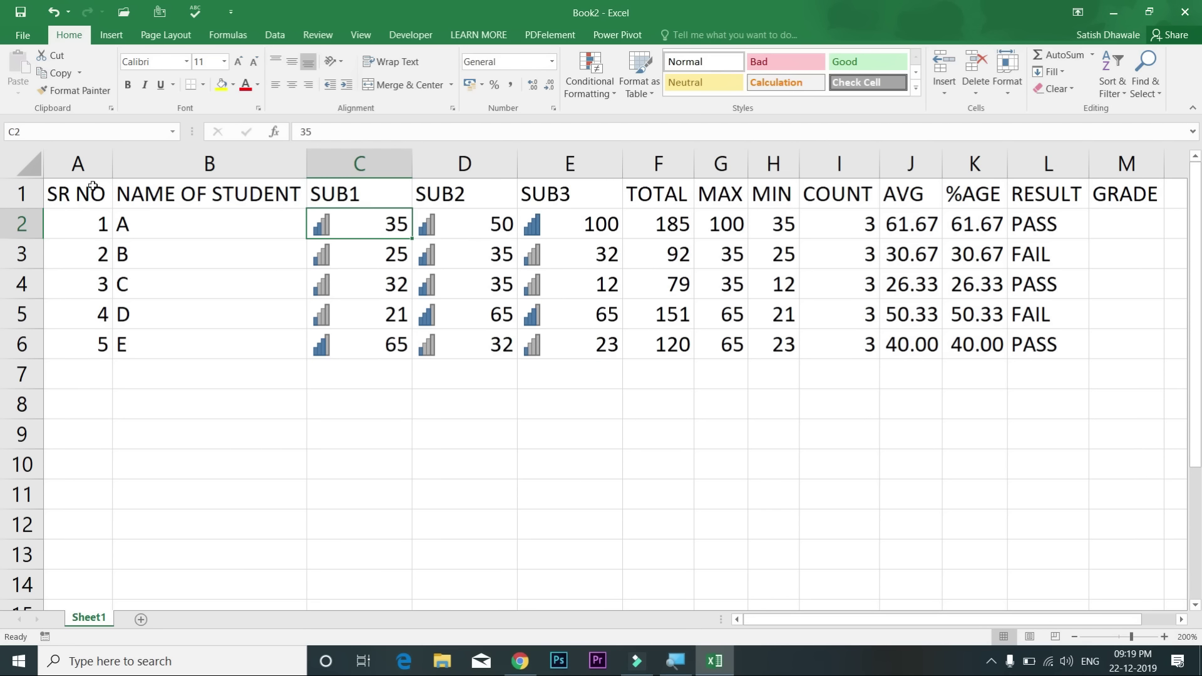
pyautogui.click(19, 193)
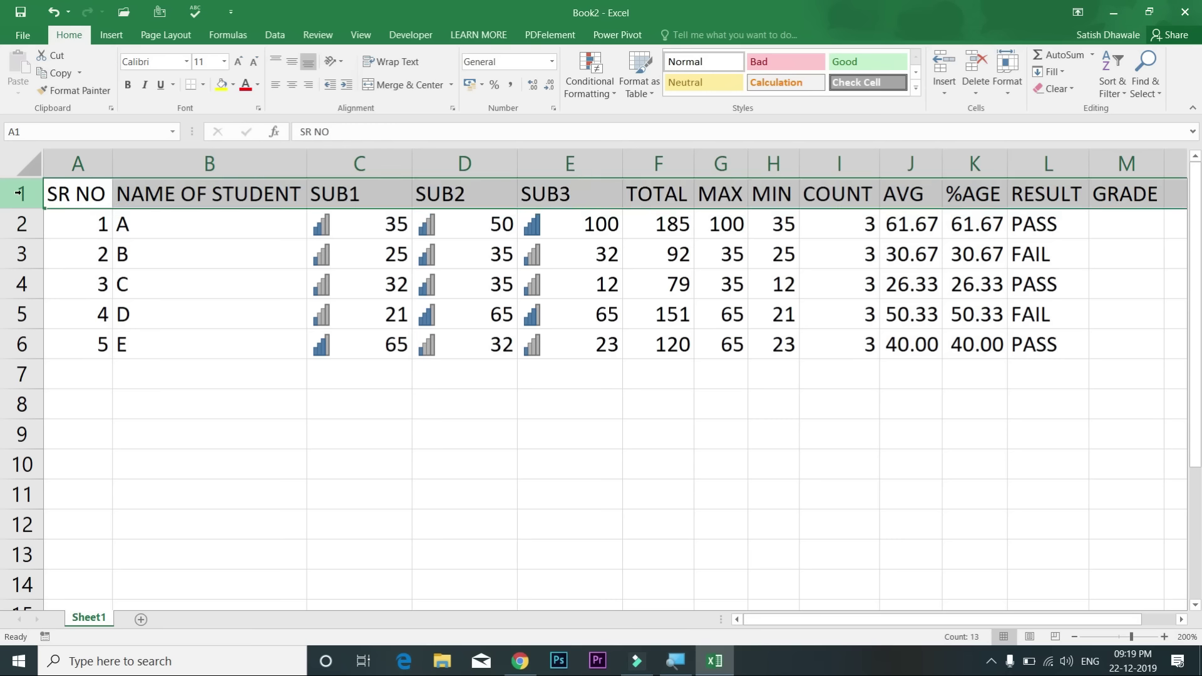
# Step: Insert a blank row 1 above the table headers using the row header's Insert option
pyautogui.hotkey('ctrl', 'shift', '+')
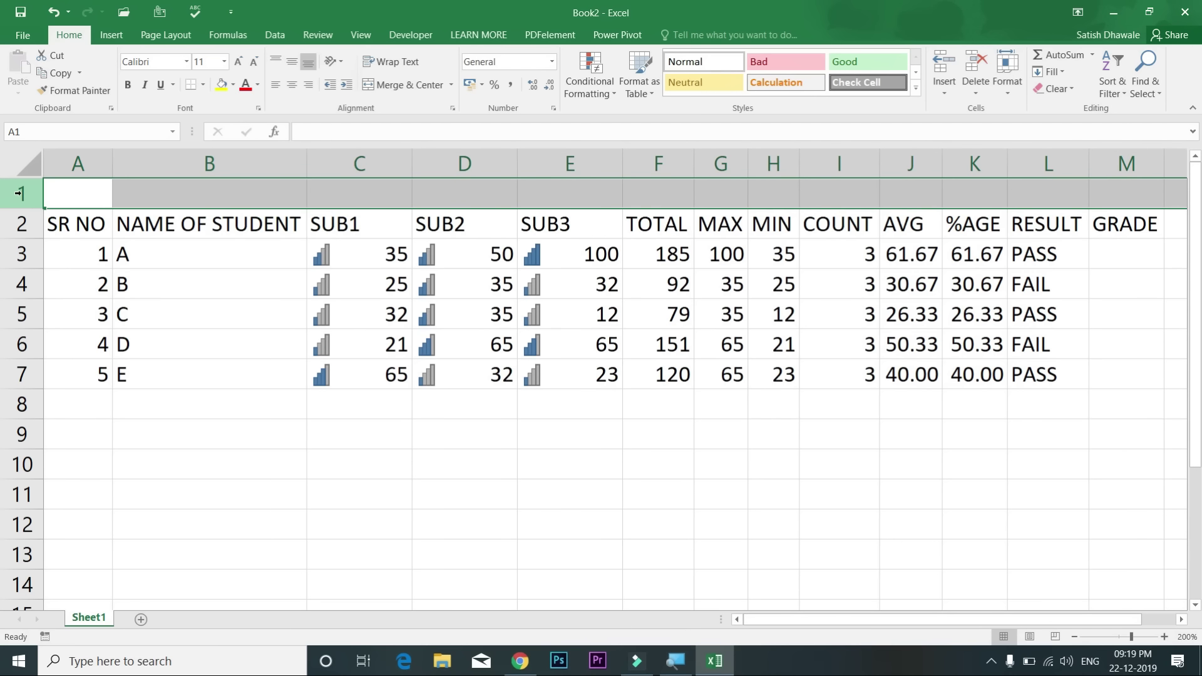
pyautogui.hotkey('ctrl', 'z')
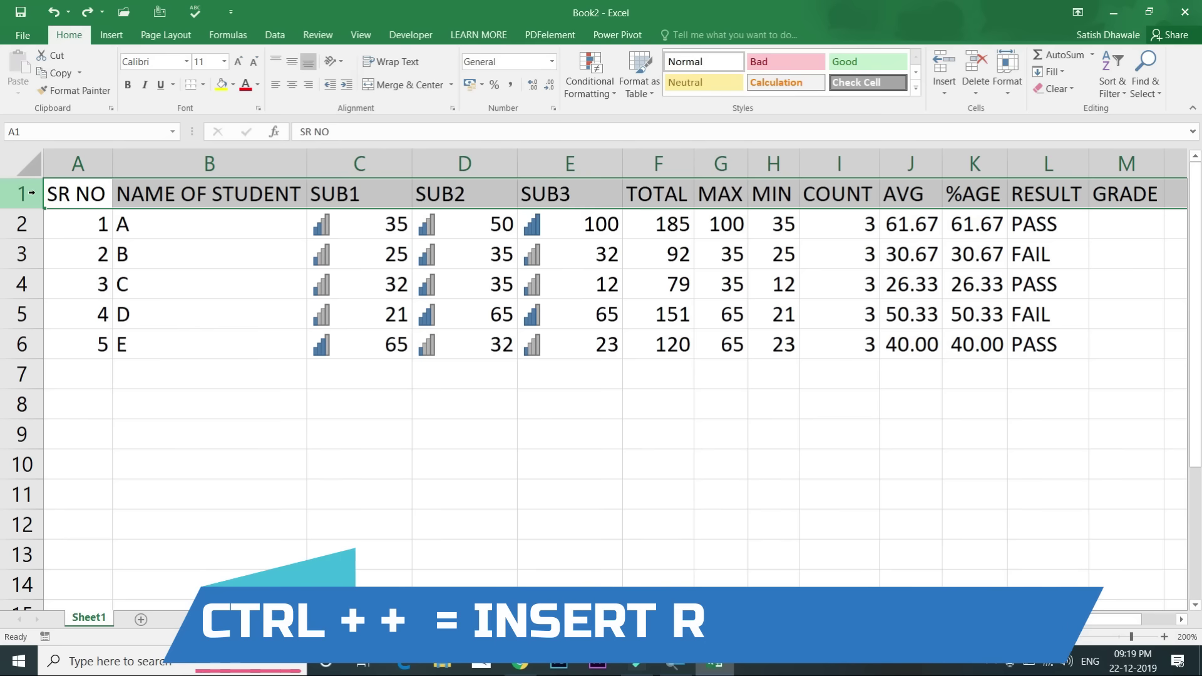
pyautogui.click(20, 251)
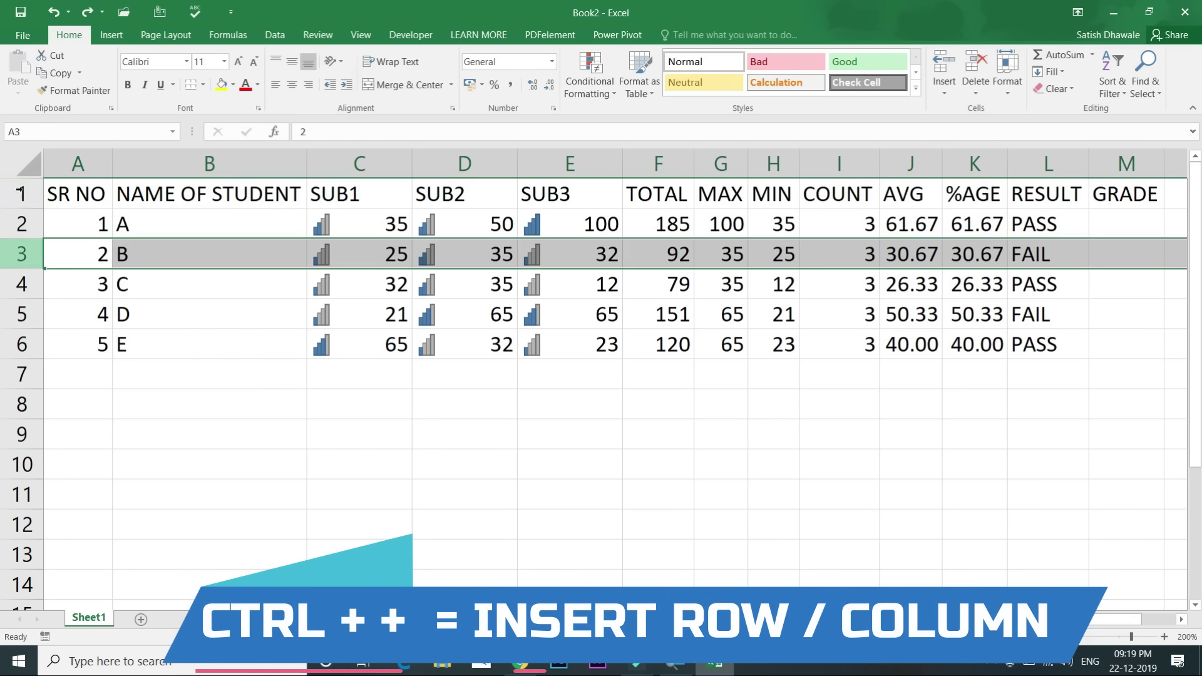
pyautogui.click(20, 190)
pyautogui.rightClick(20, 191)
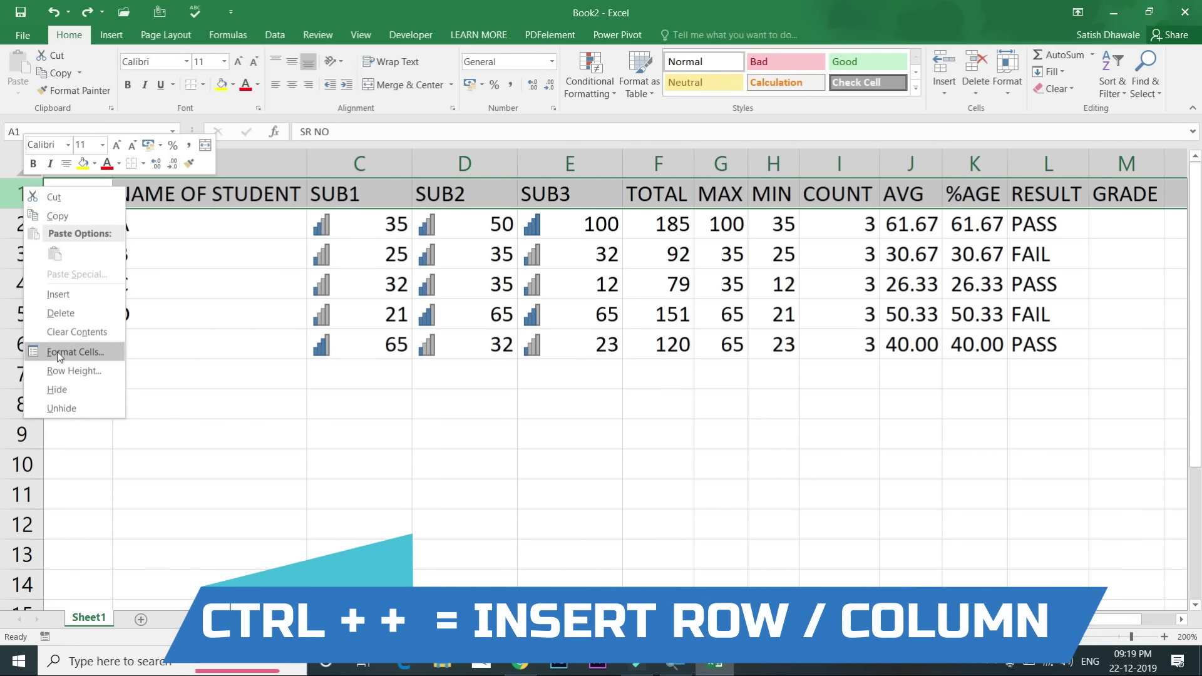
pyautogui.click(57, 295)
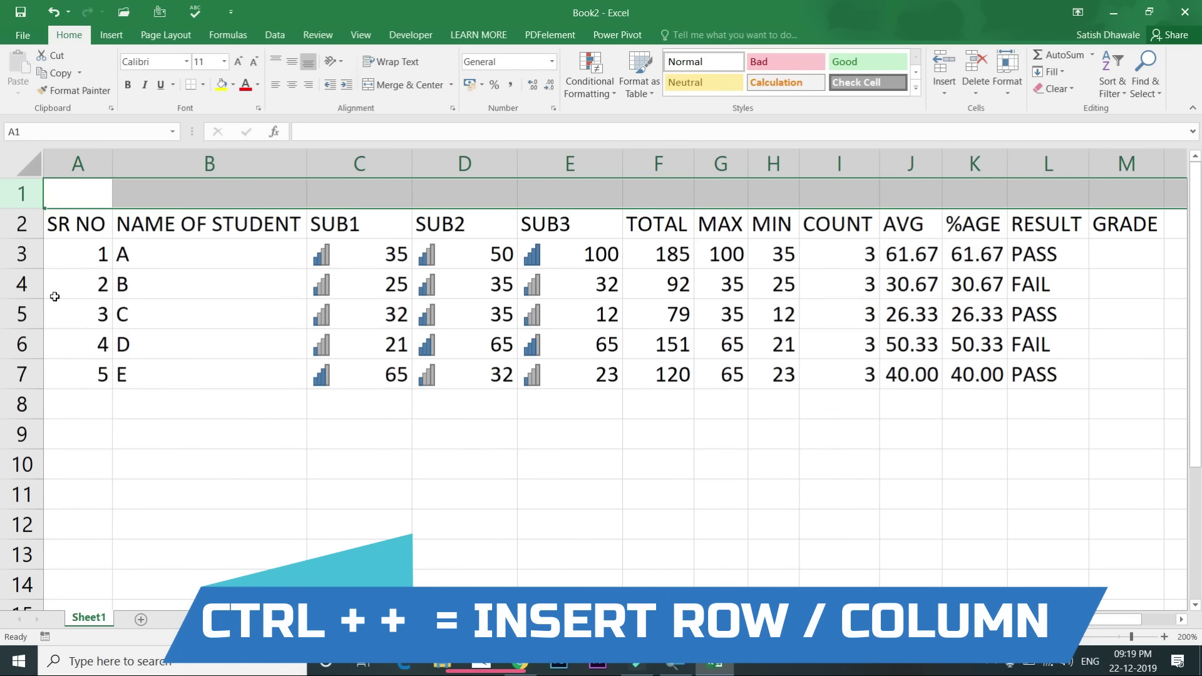
pyautogui.click(344, 164)
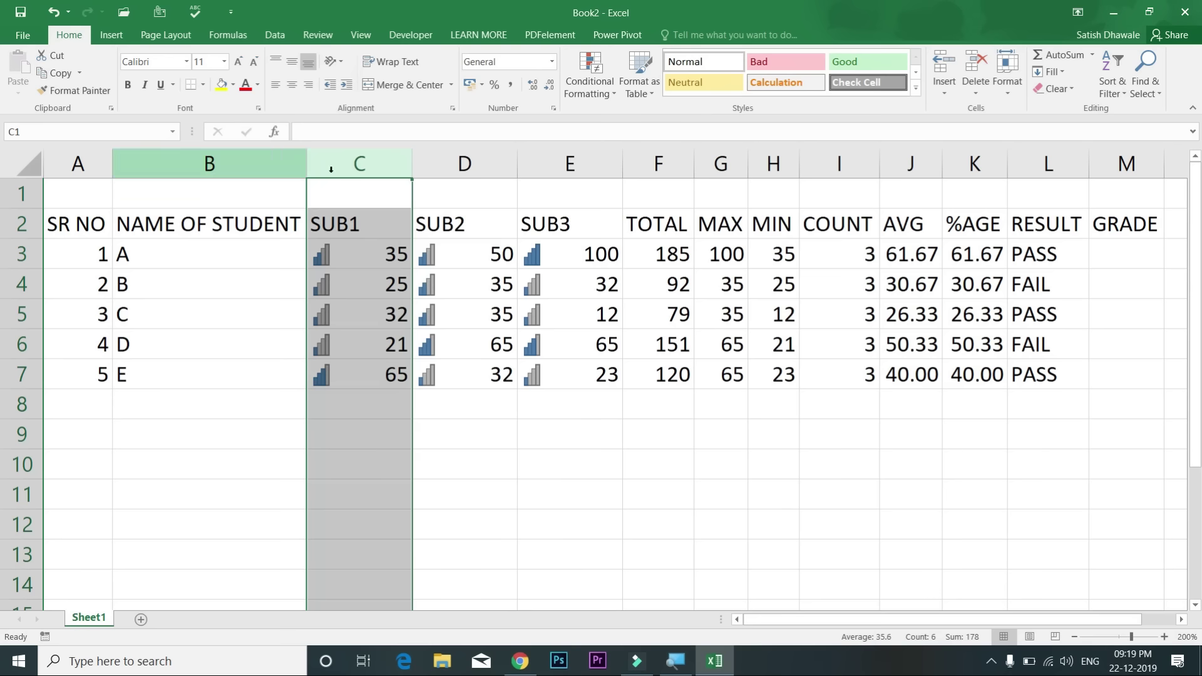
# Step: Try inserting an empty column before SUB1 with Insert and Ctrl++, undoing each time
pyautogui.rightClick(344, 164)
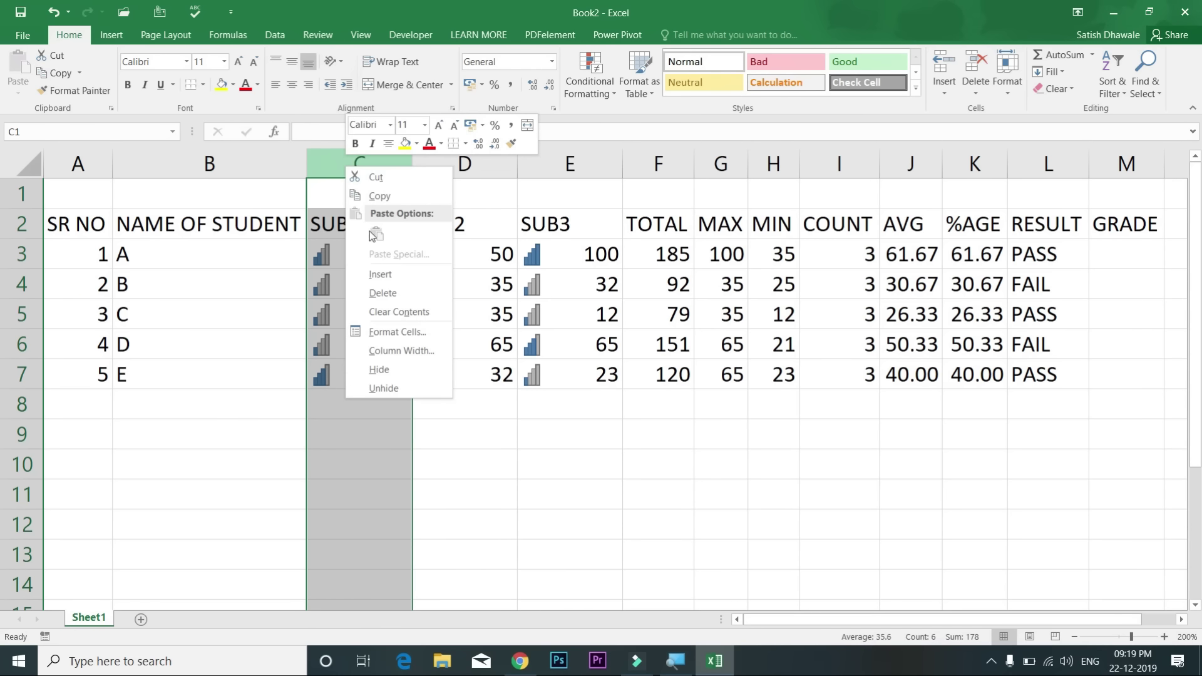
pyautogui.click(375, 271)
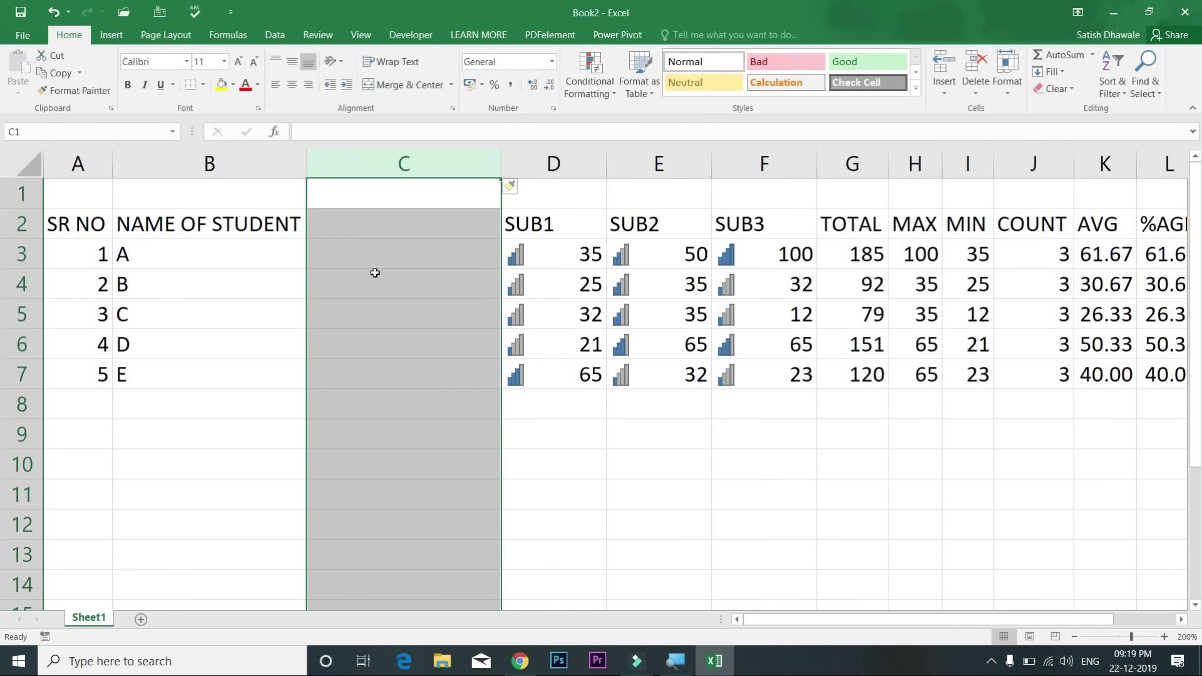
pyautogui.hotkey('ctrl', 'z')
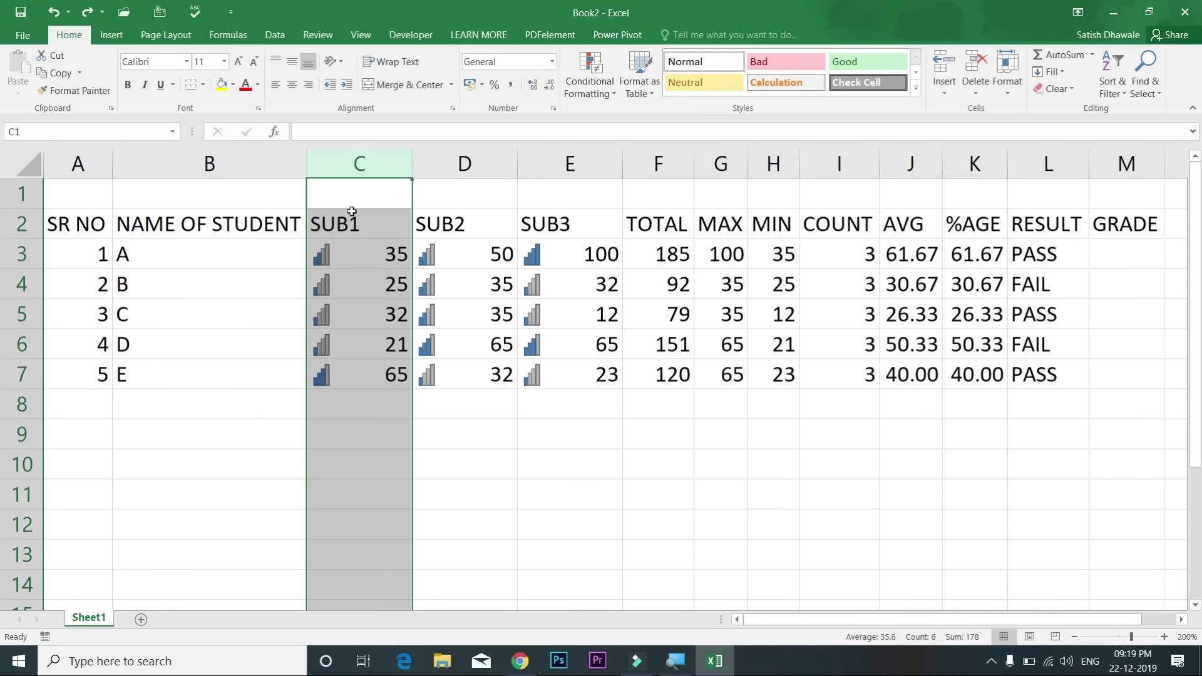
pyautogui.hotkey('ctrl', 'y')
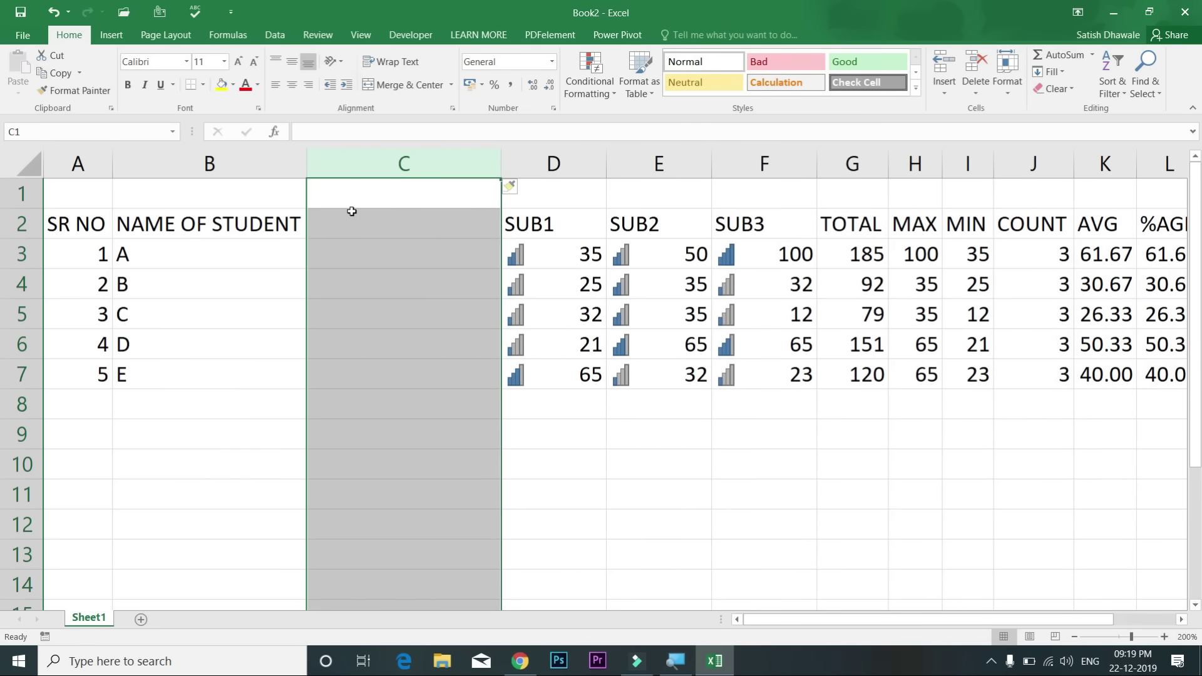
pyautogui.hotkey('ctrl', 'z')
pyautogui.click(357, 215)
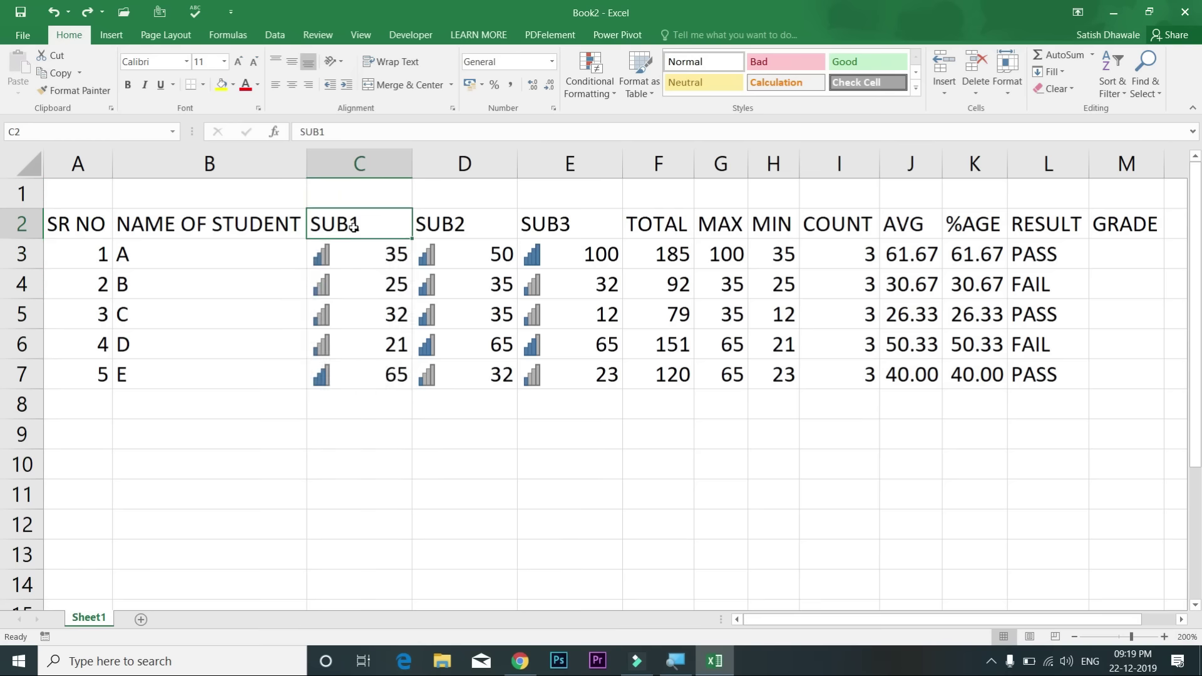
pyautogui.click(346, 158)
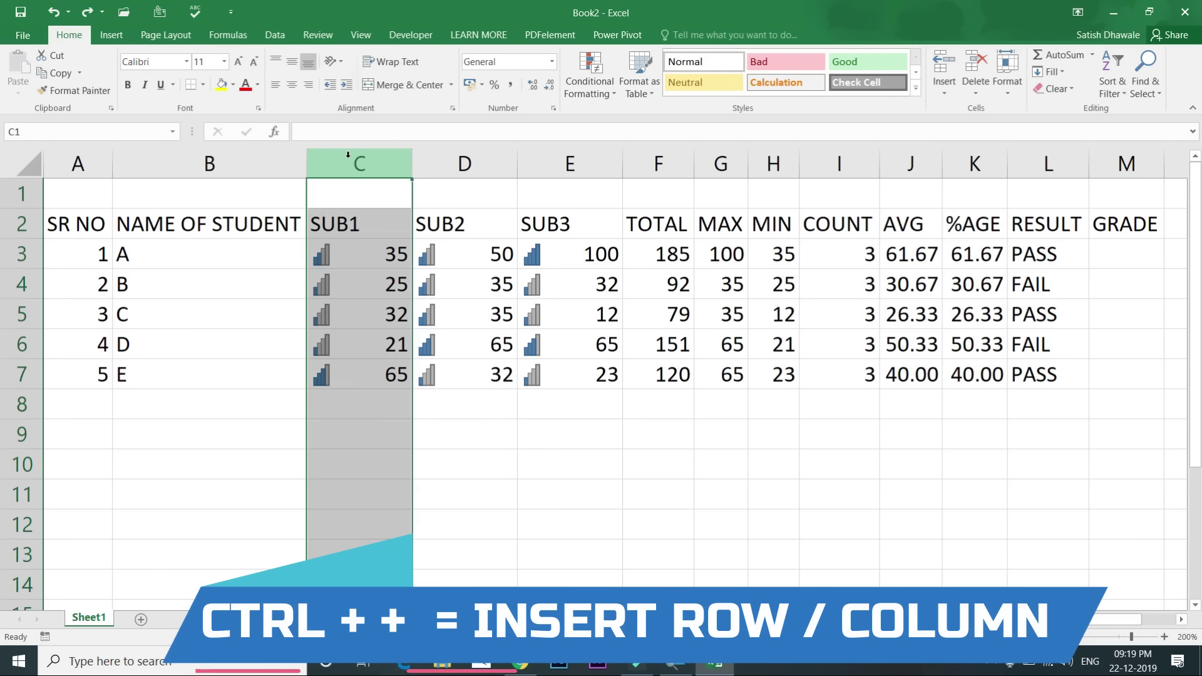
pyautogui.hotkey('ctrl', '+')
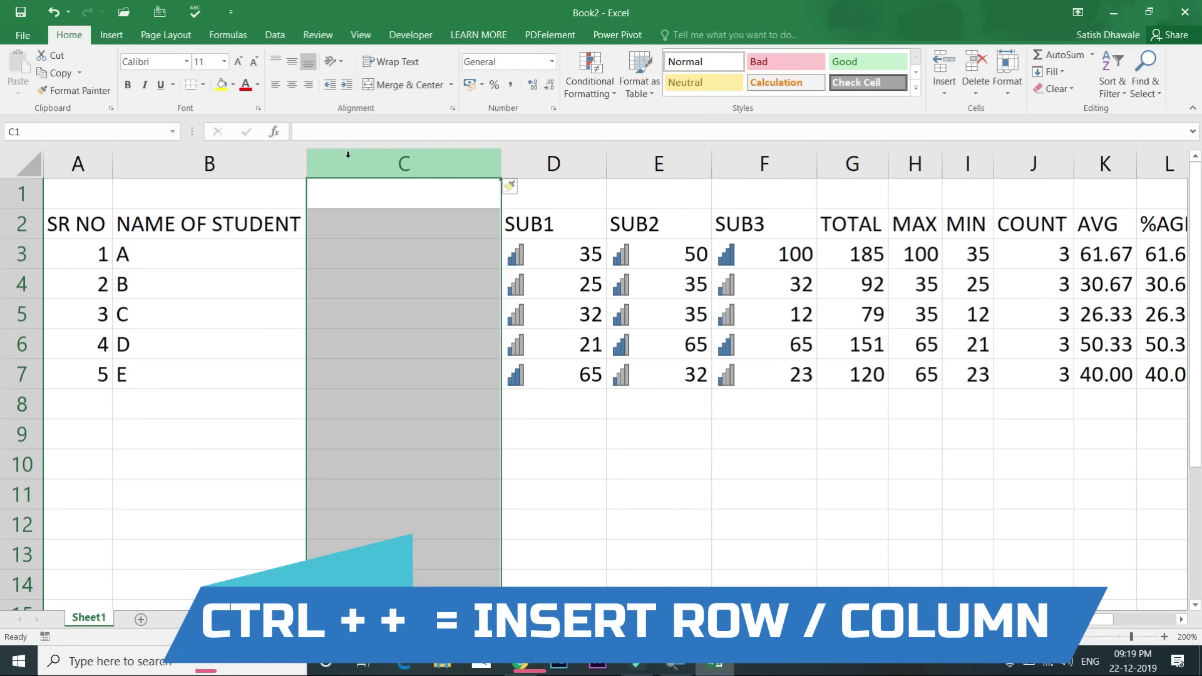
pyautogui.hotkey('ctrl', 'z')
# Step: Insert a column before TOTAL and undo it, then bring up the Insert dialog for F1
pyautogui.click(671, 162)
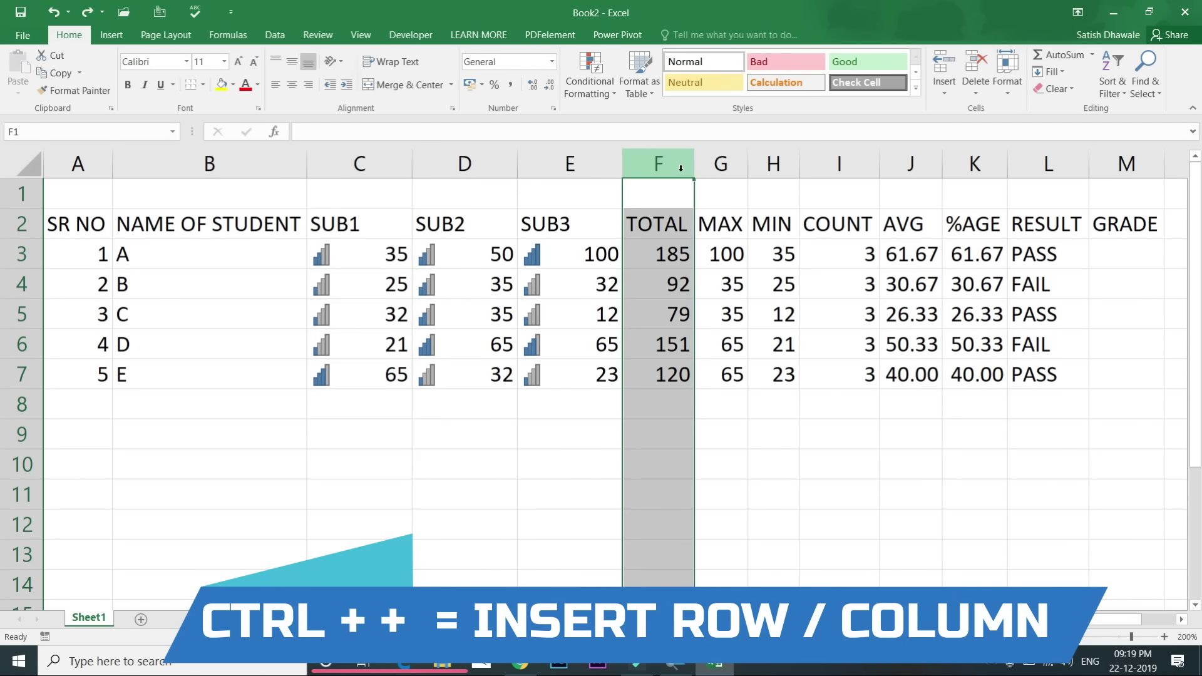
pyautogui.hotkey('ctrl', '+')
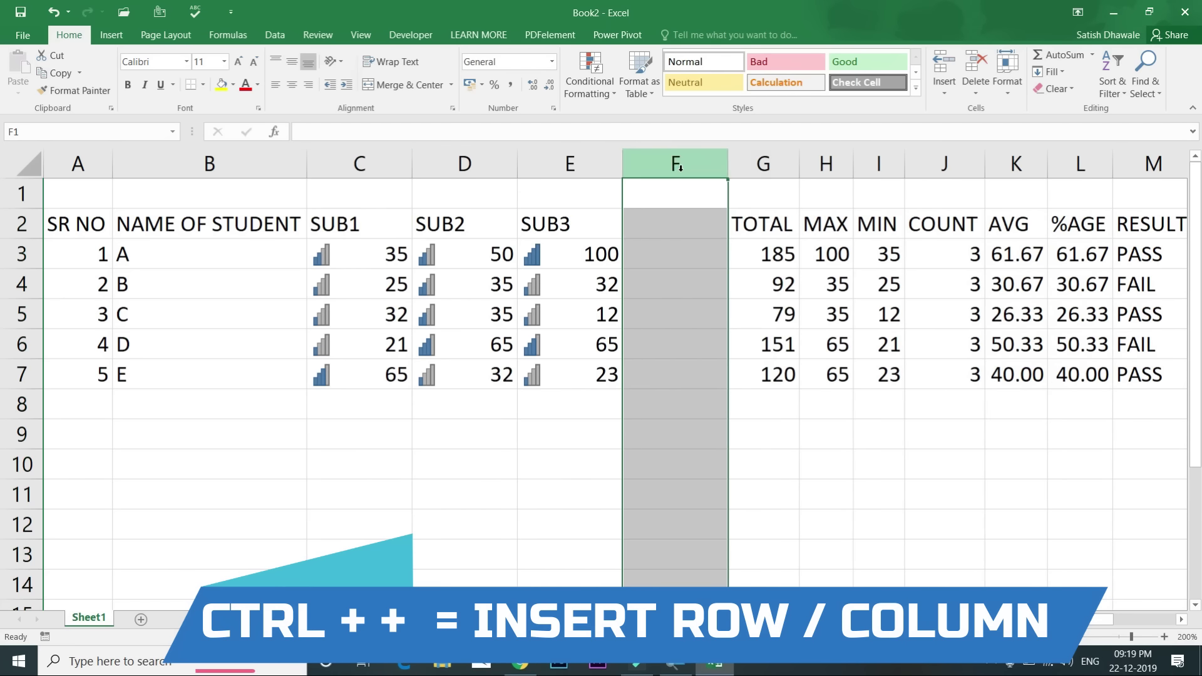
pyautogui.hotkey('ctrl', 'z')
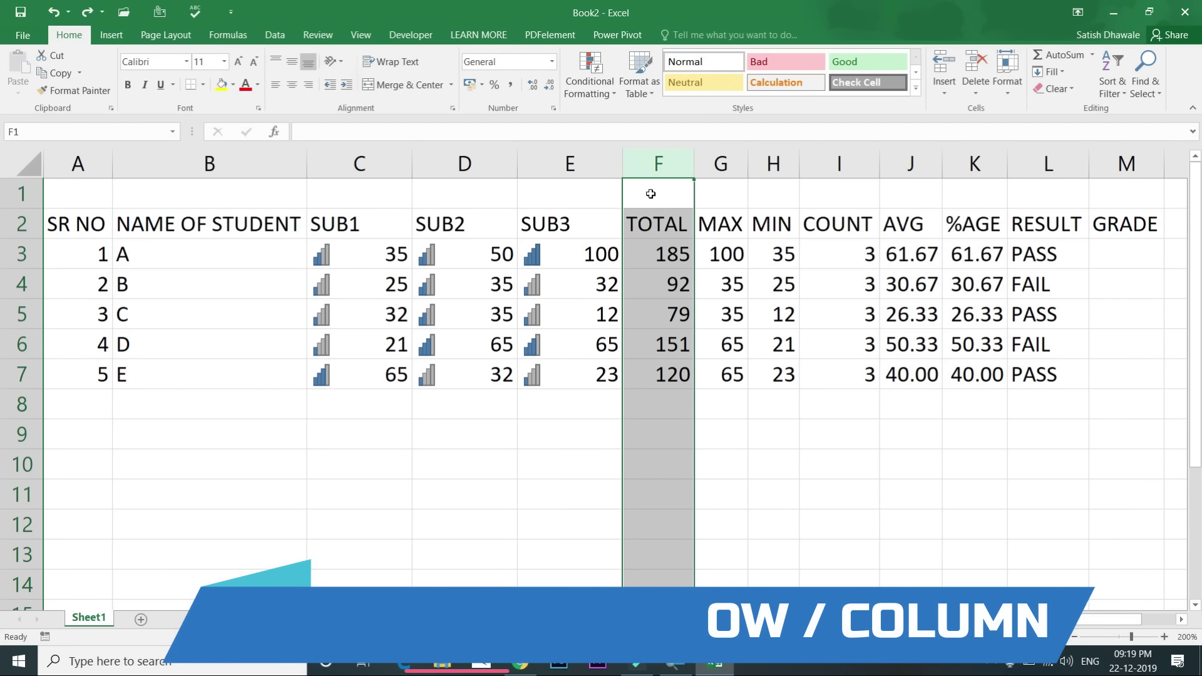
pyautogui.click(651, 201)
pyautogui.hotkey('ctrl', '+')
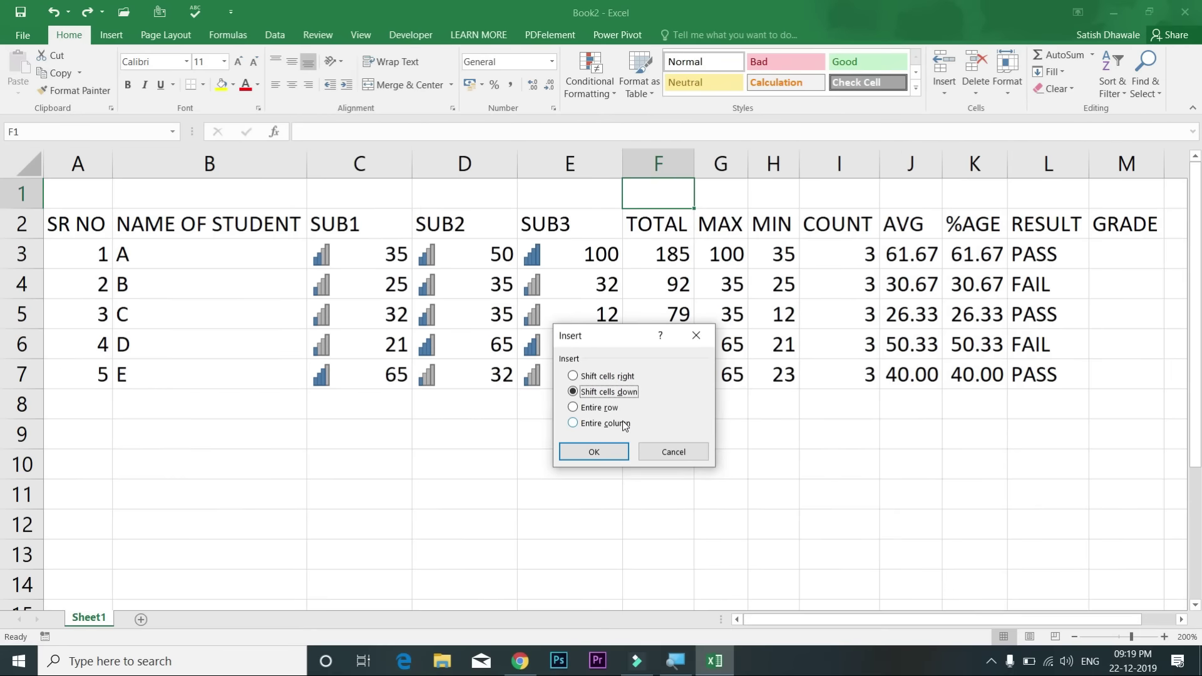
# Step: Insert an entire column at F before TOTAL and undo it, trying it twice
pyautogui.click(624, 425)
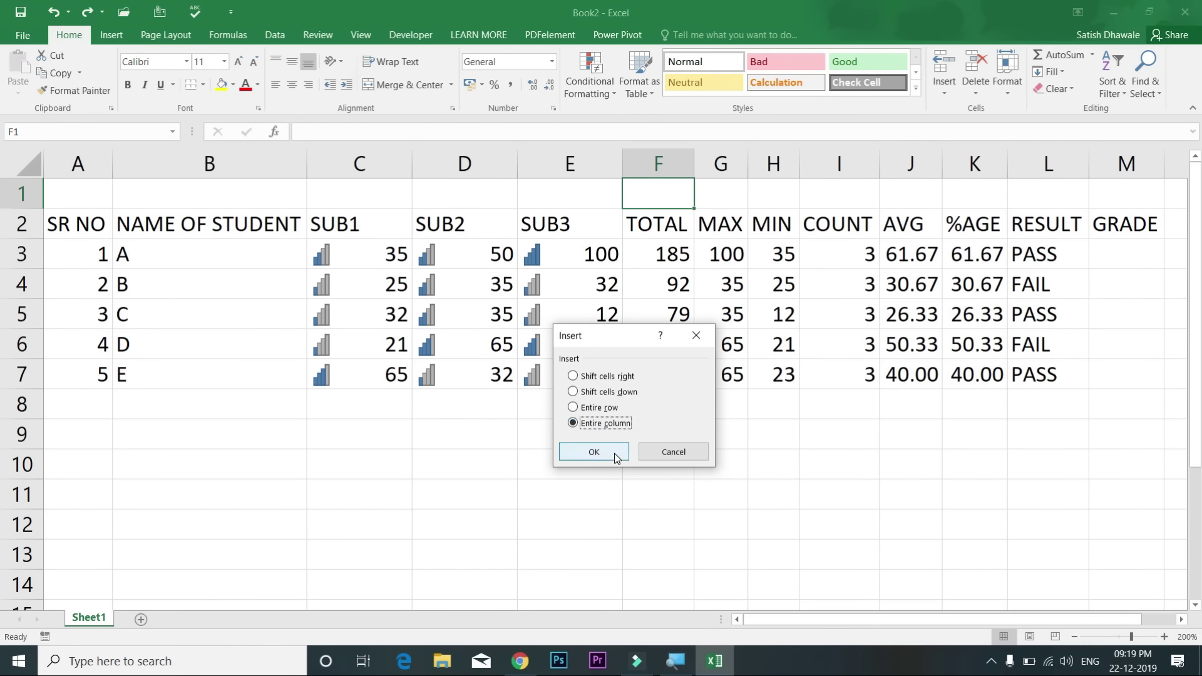
pyautogui.click(617, 456)
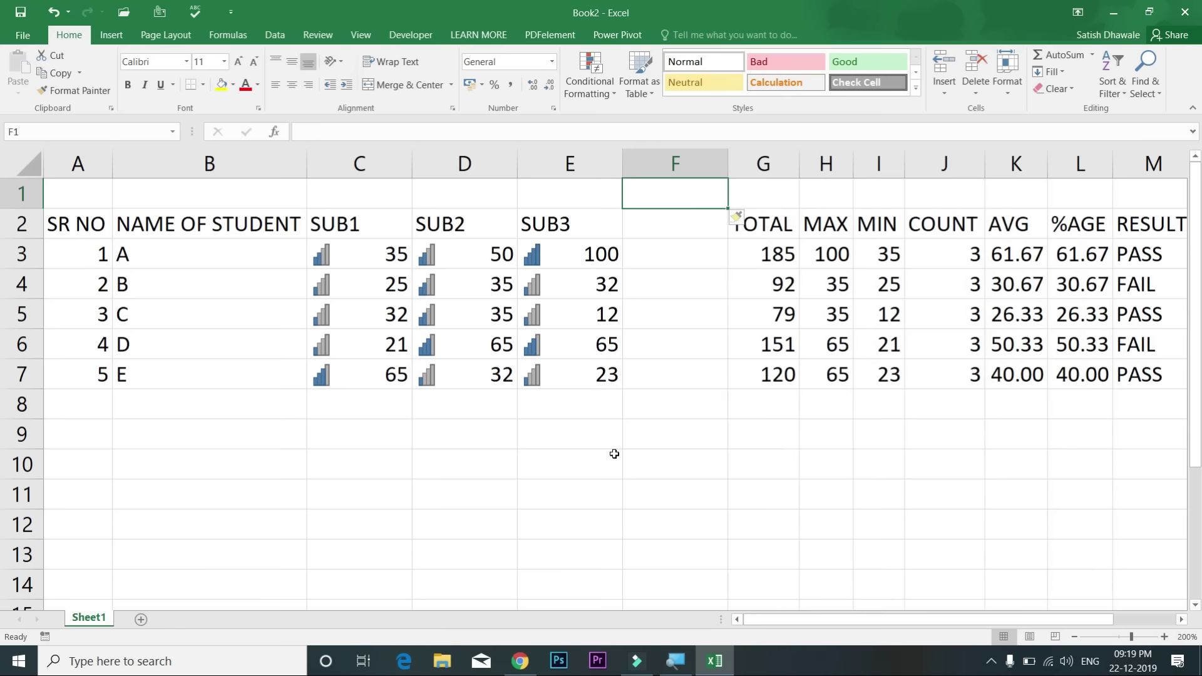
pyautogui.hotkey('ctrl', 'z')
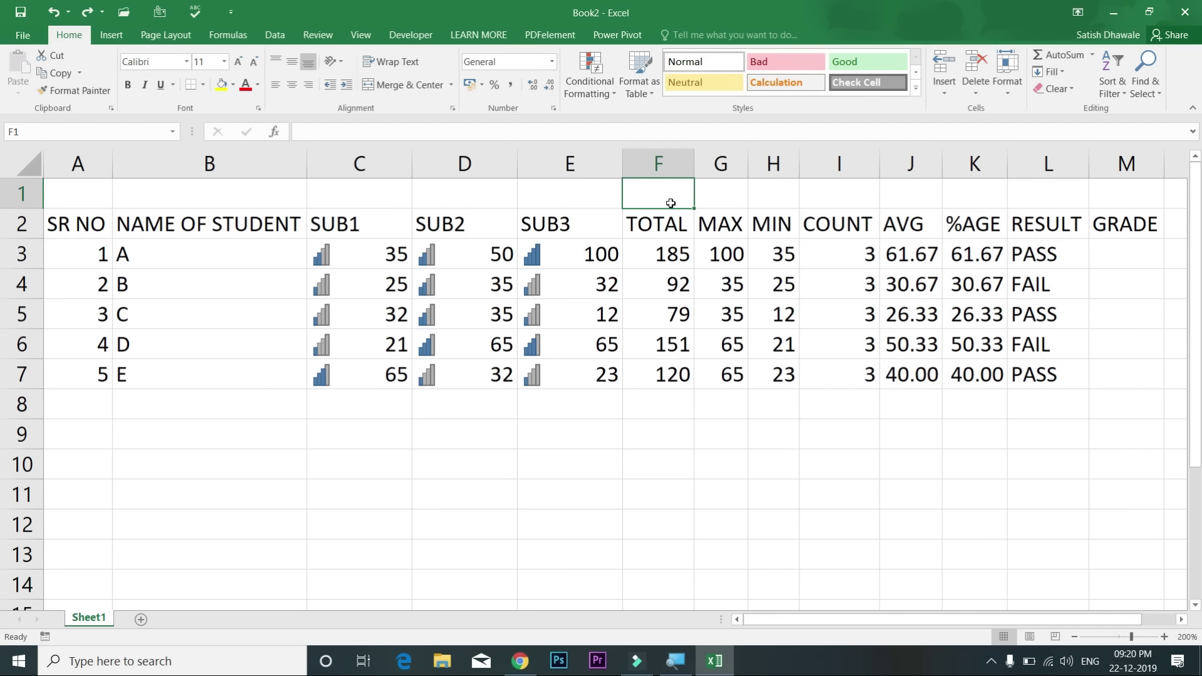
pyautogui.click(671, 162)
pyautogui.hotkey('ctrl', 'shift', '+')
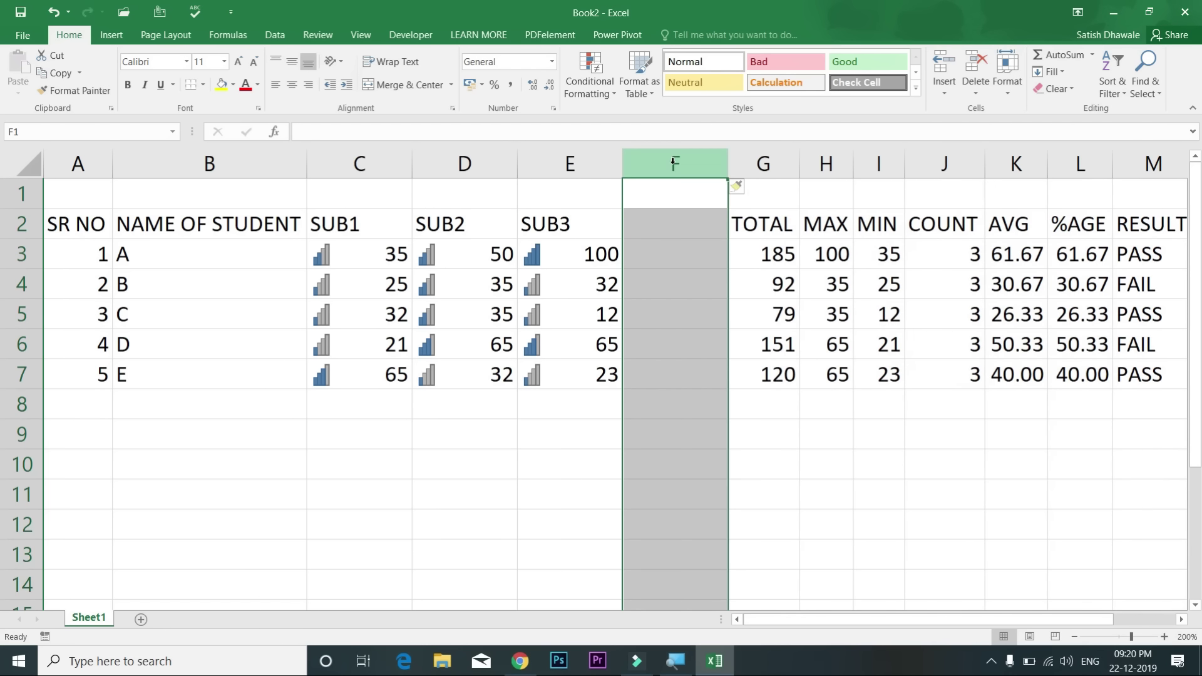
pyautogui.hotkey('ctrl', 'z')
# Step: Insert an entire row from F1, undo and redo it, then delete row 1 and undo that
pyautogui.click(655, 202)
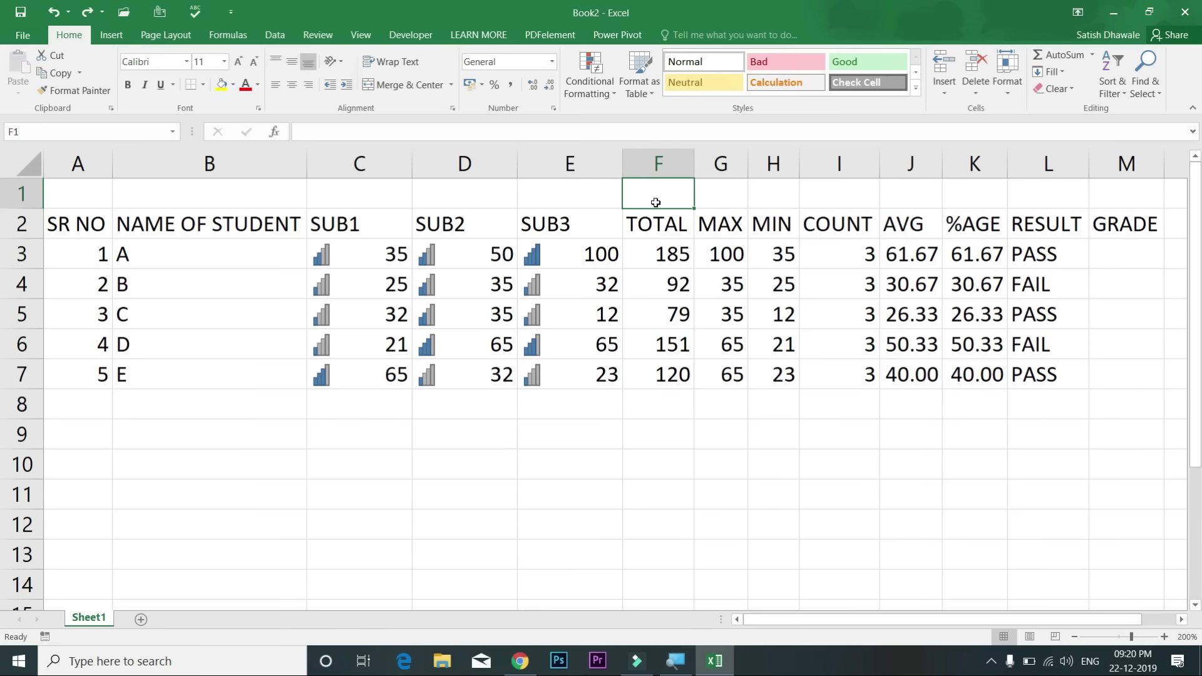
pyautogui.hotkey('ctrl', 'shift', '+')
pyautogui.click(610, 409)
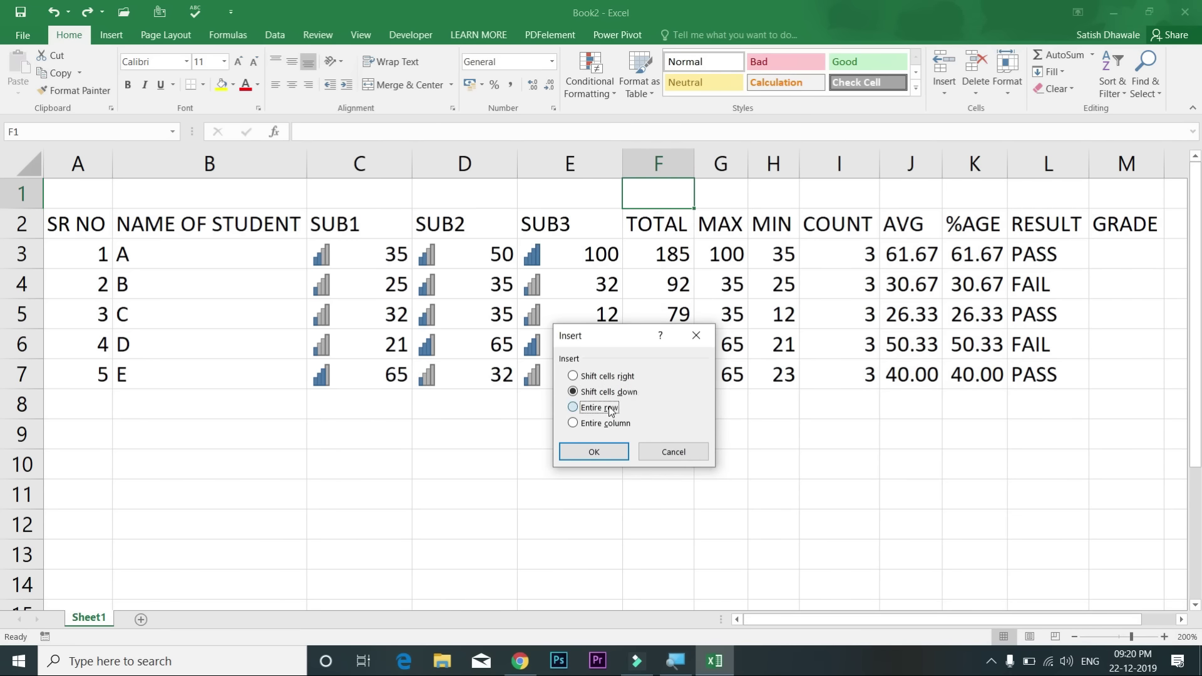
pyautogui.click(606, 442)
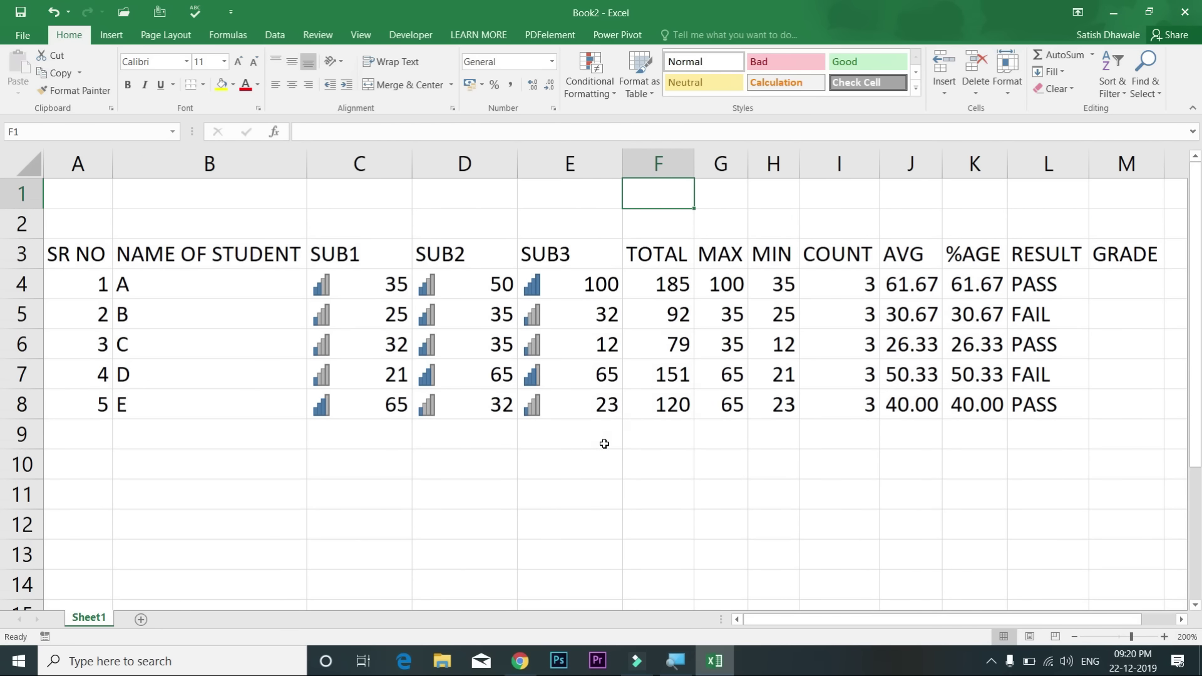
pyautogui.hotkey('ctrl', 'z')
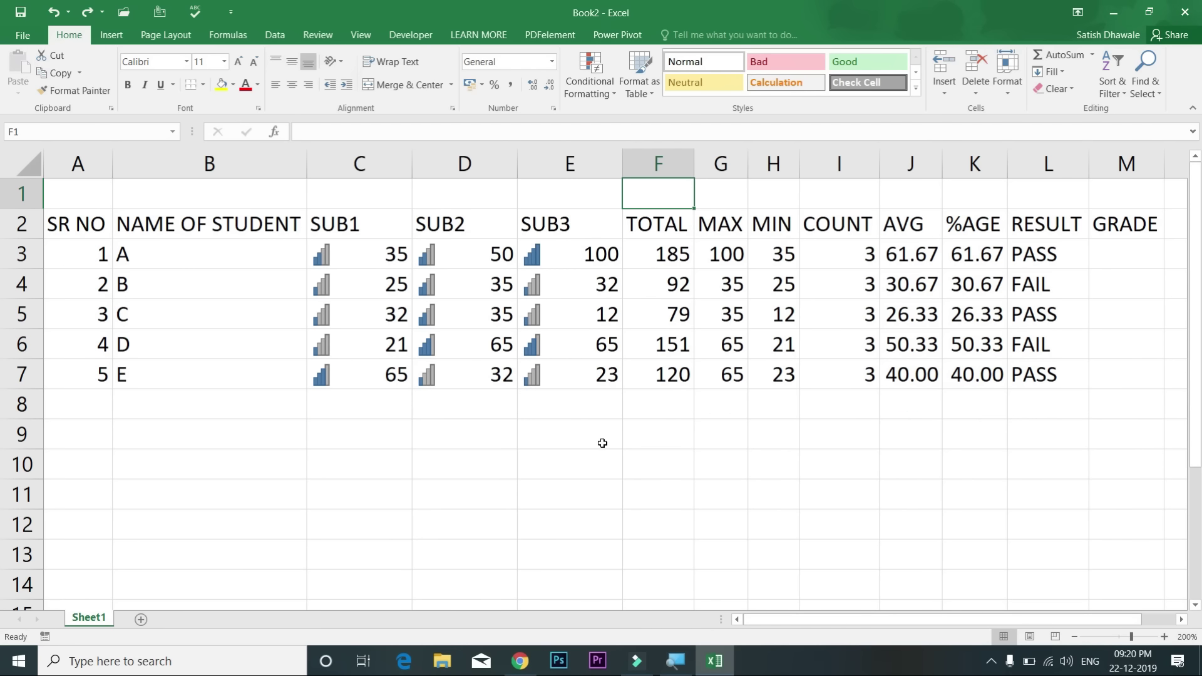
pyautogui.hotkey('ctrl', 'y')
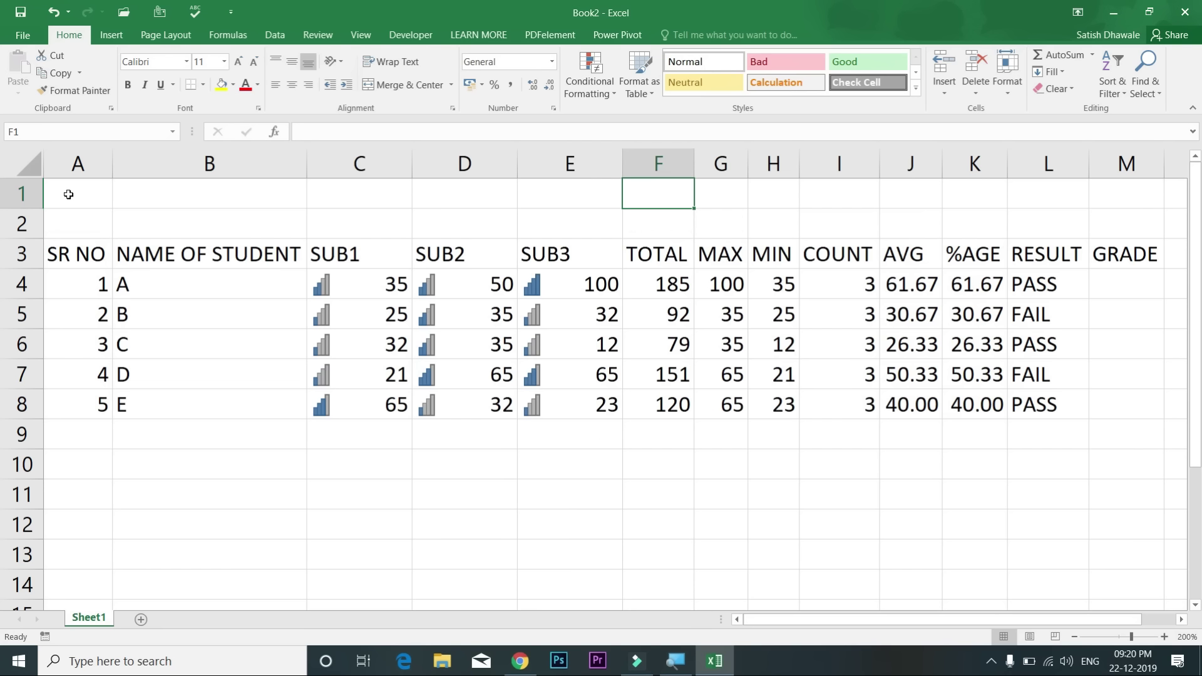
pyautogui.click(19, 194)
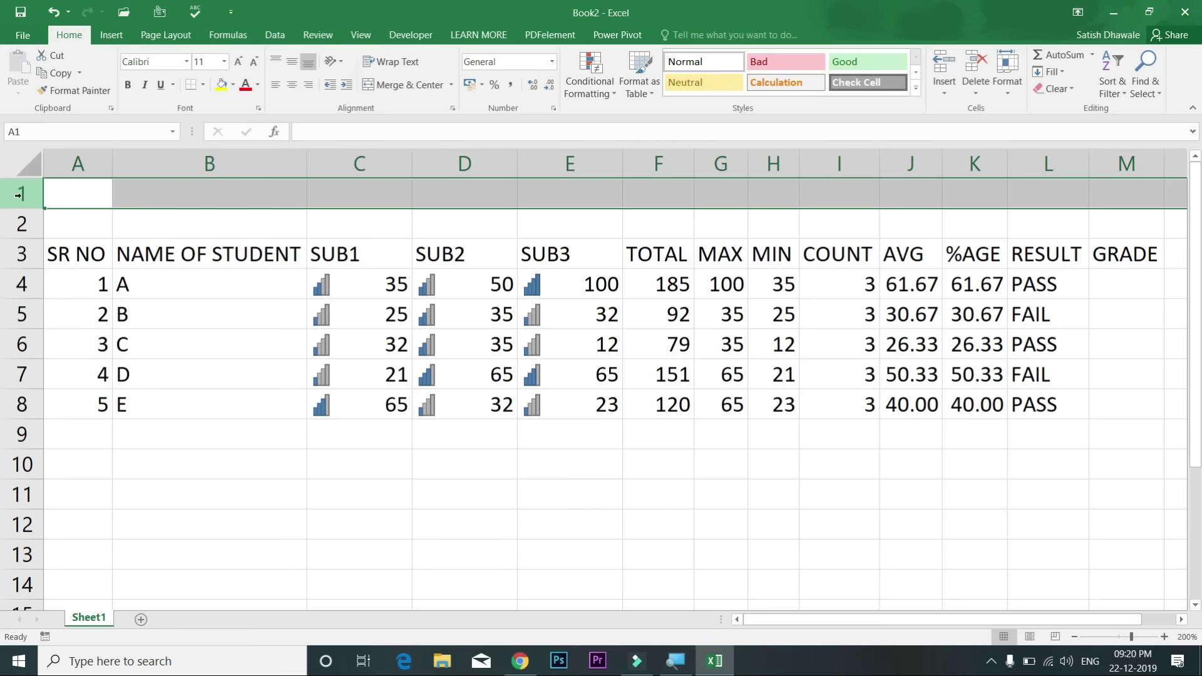
pyautogui.hotkey('ctrl', '-')
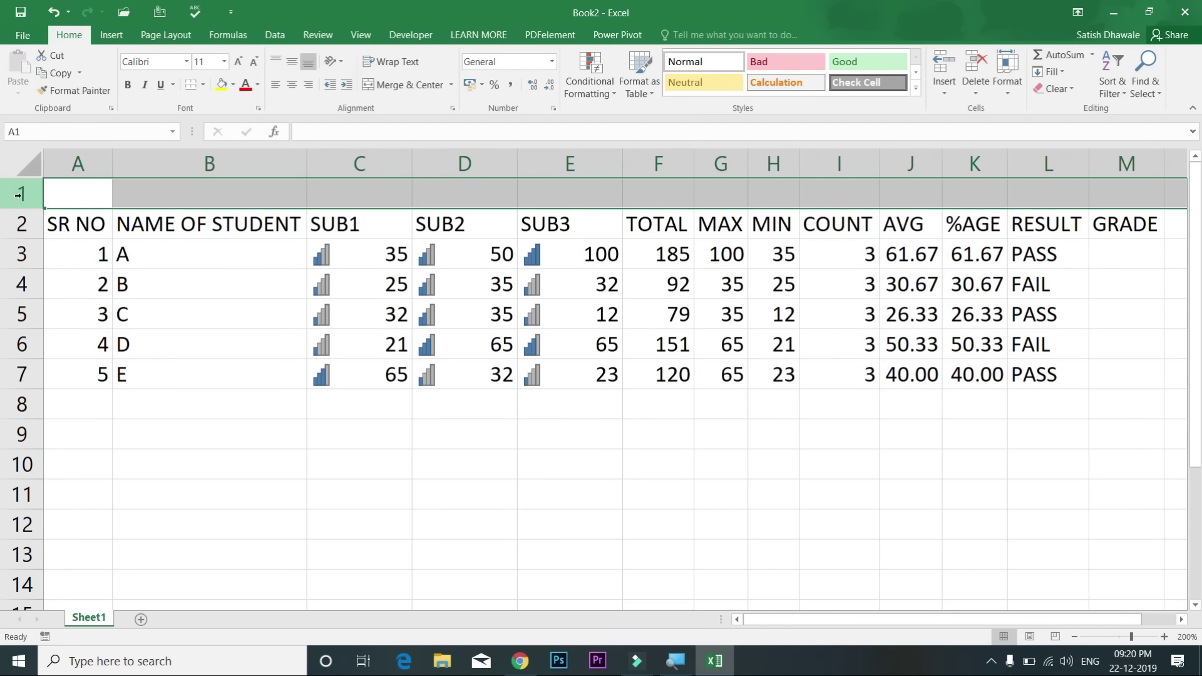
pyautogui.hotkey('ctrl', 'z')
# Step: Undo the last change, then delete row 1 as an entire row from cell E1
pyautogui.click(575, 192)
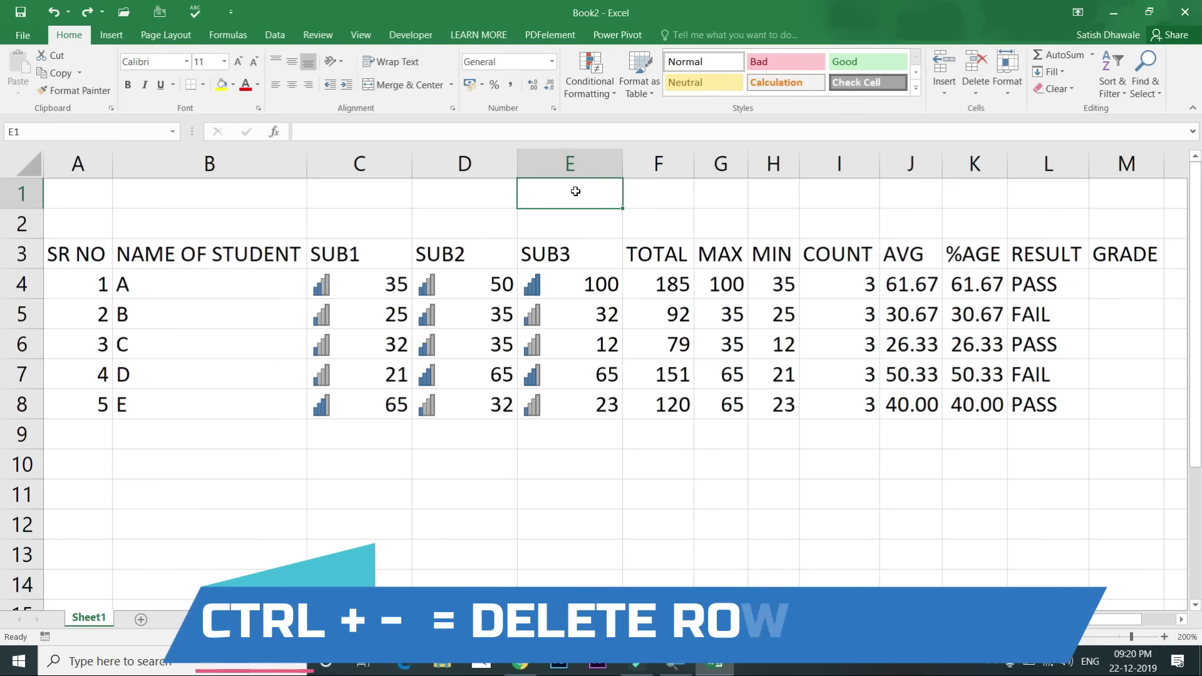
pyautogui.hotkey('ctrl', '-')
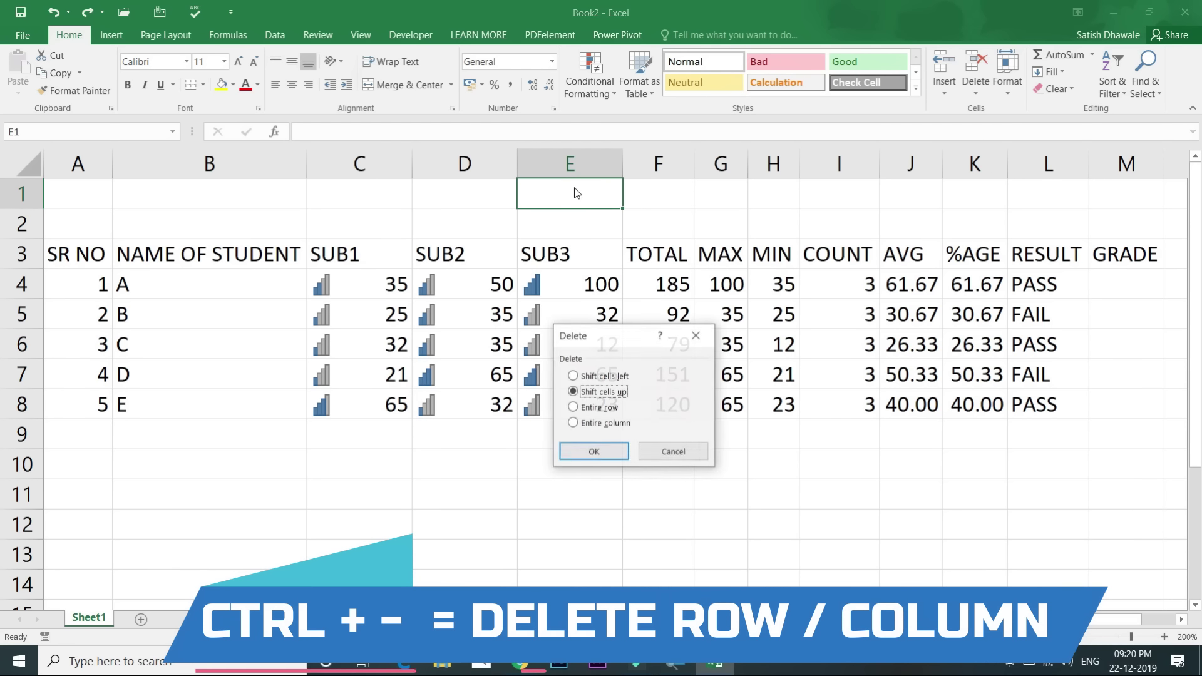
pyautogui.click(611, 411)
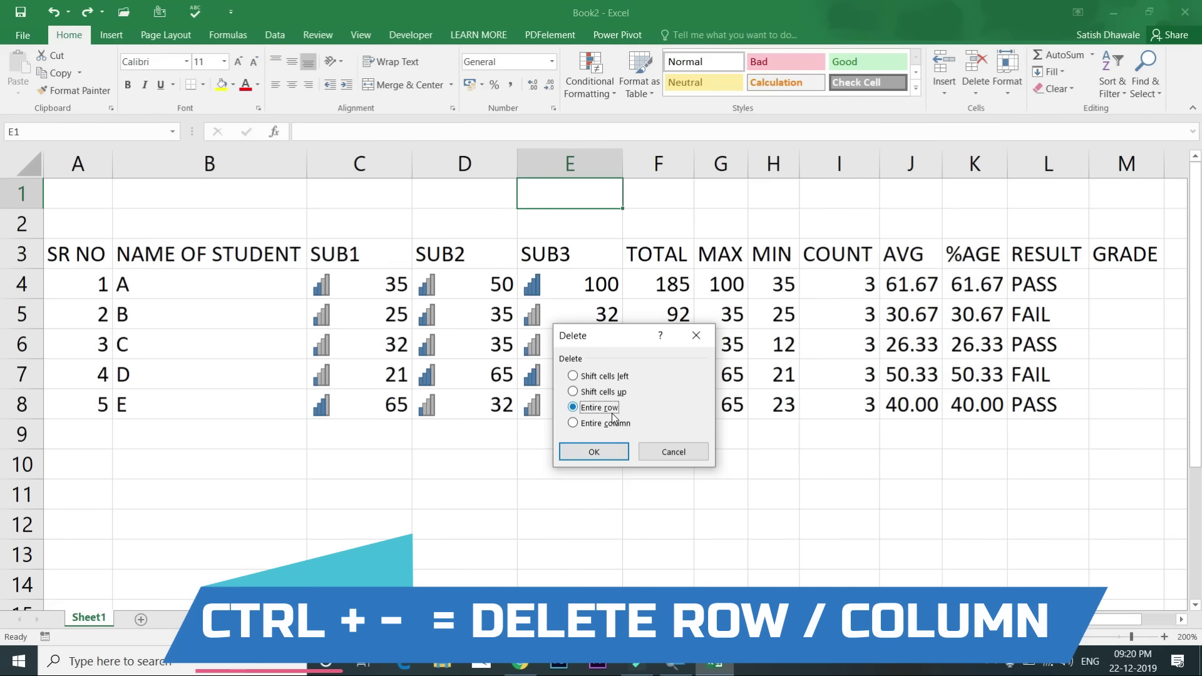
pyautogui.press('Return')
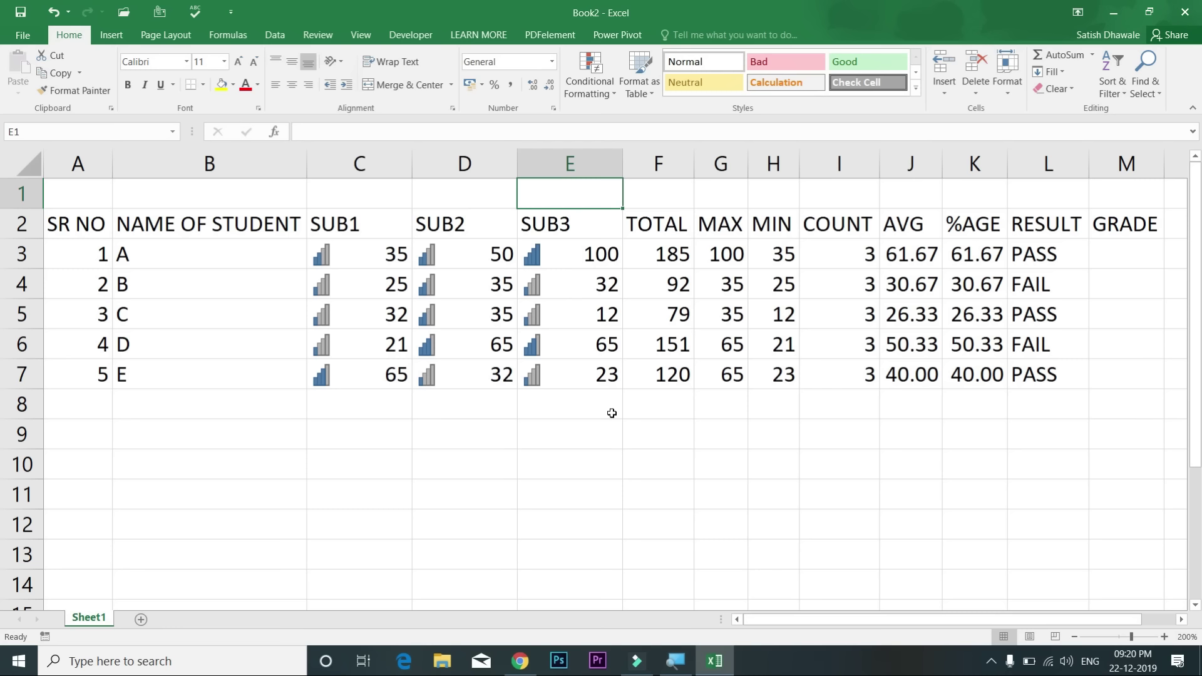
pyautogui.click(13, 197)
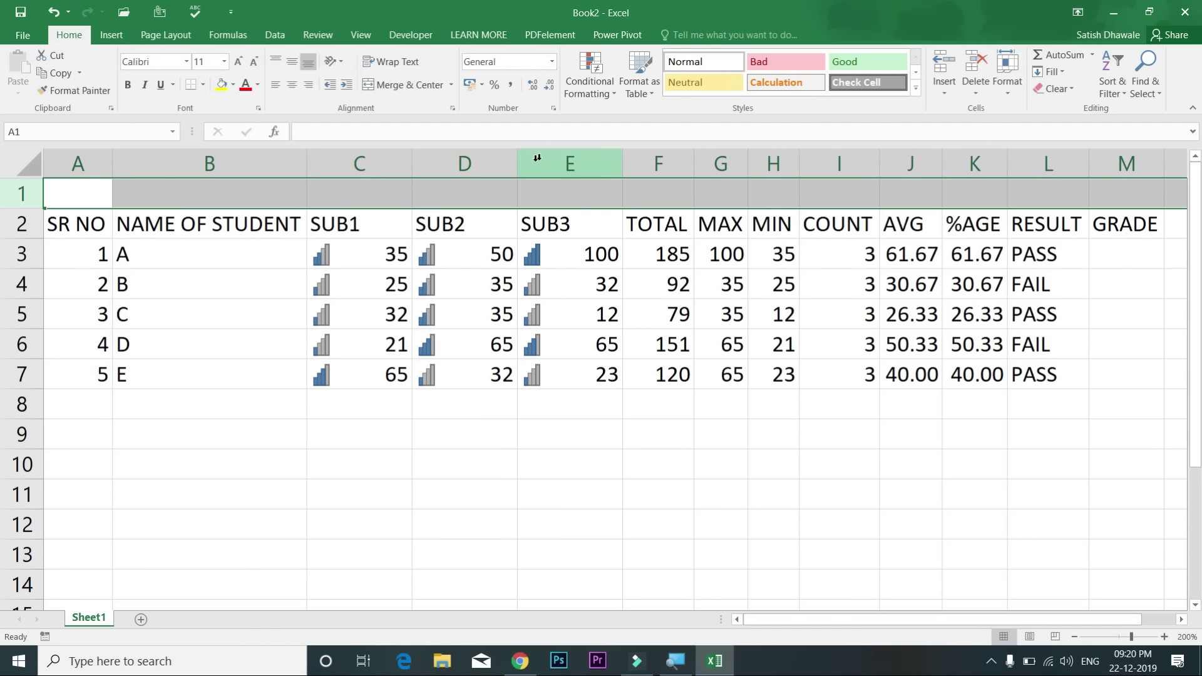
pyautogui.click(557, 157)
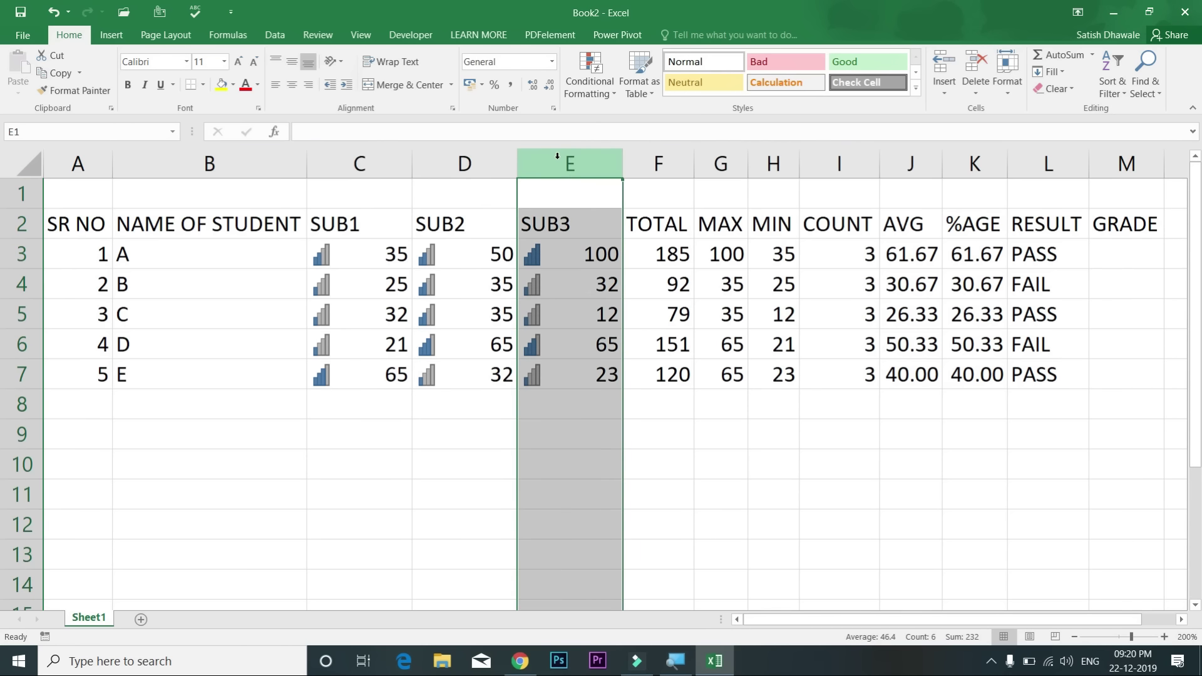
pyautogui.click(19, 196)
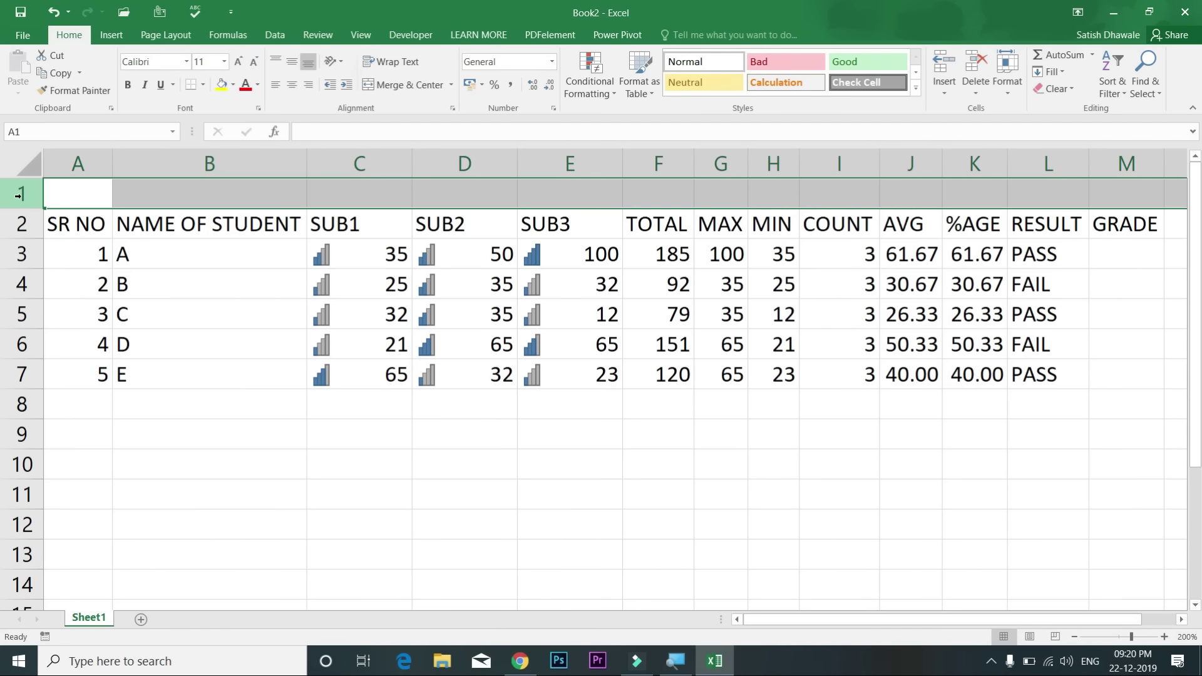
pyautogui.click(573, 161)
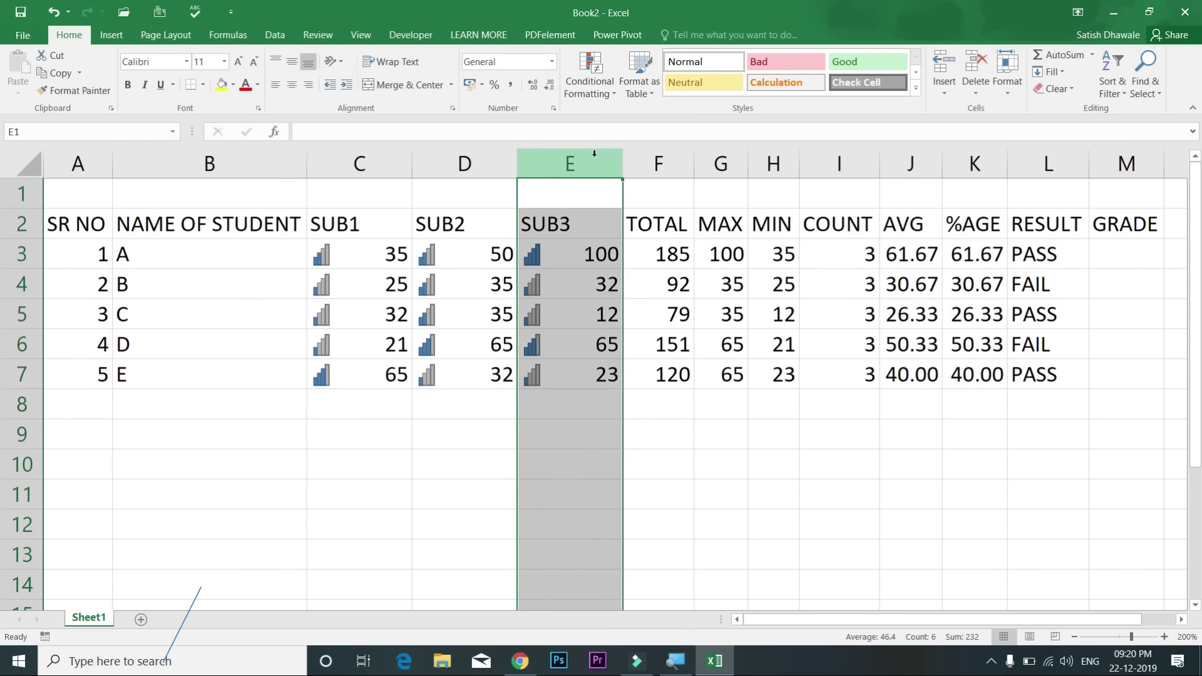
pyautogui.click(581, 193)
pyautogui.press('alt')
pyautogui.press('i')
pyautogui.press('c')
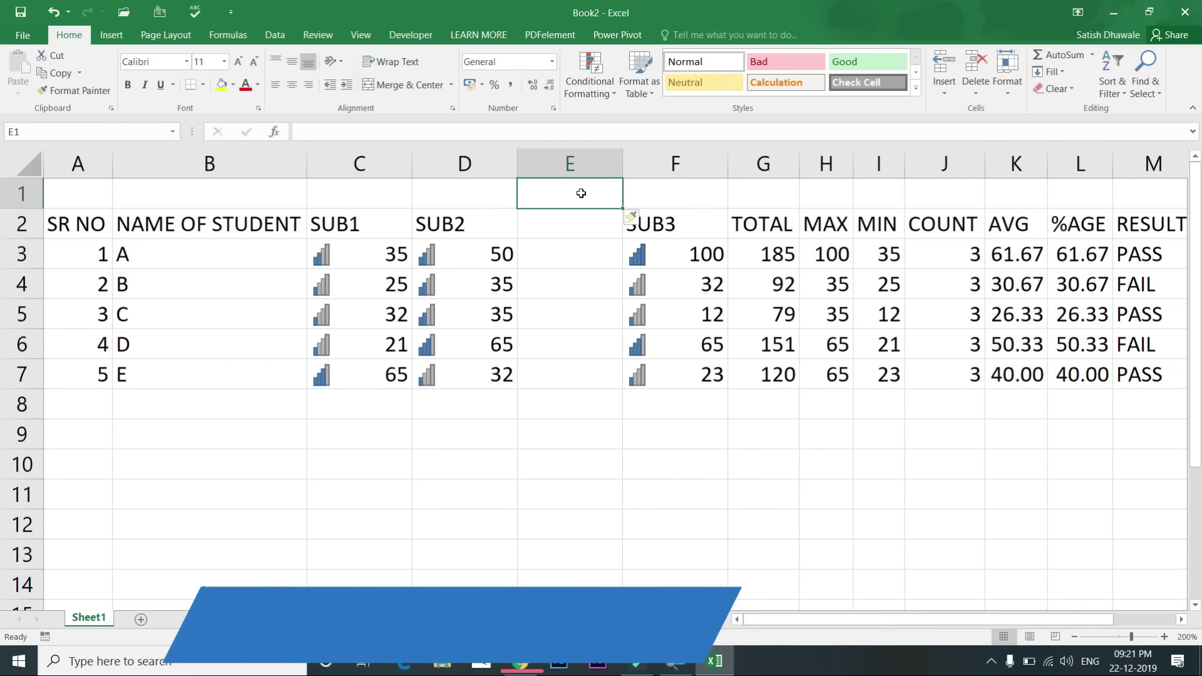
pyautogui.hotkey('ctrl', 'z')
pyautogui.press('alt')
pyautogui.press('i')
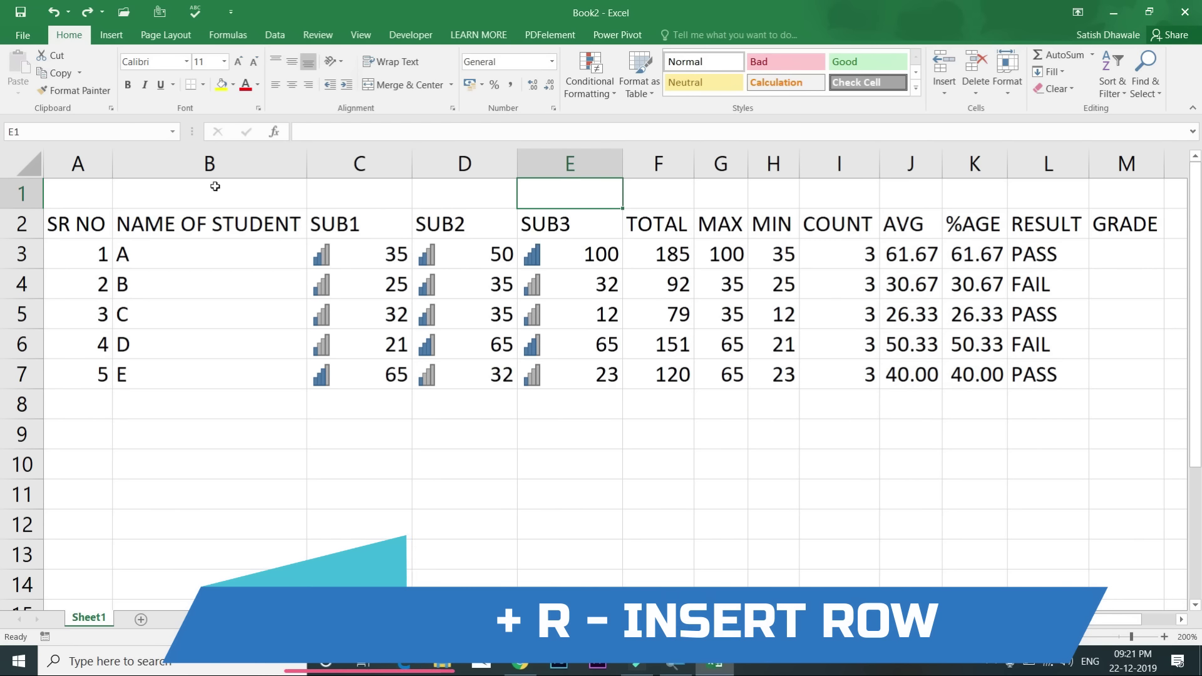
pyautogui.click(98, 199)
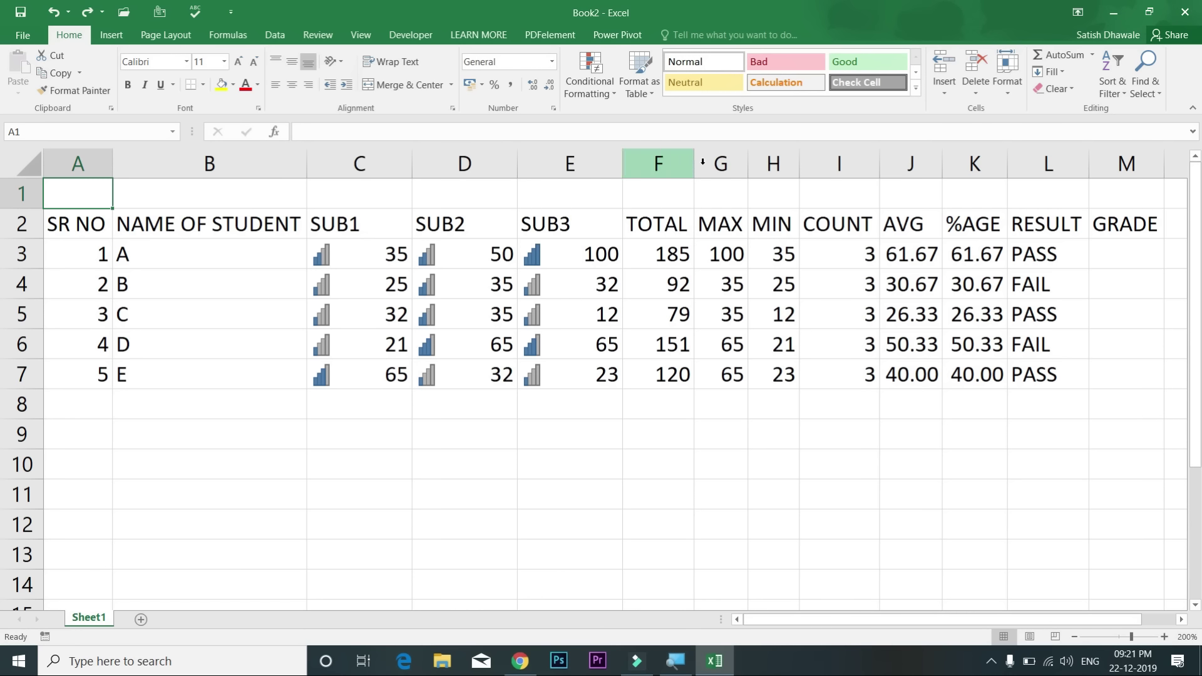
pyautogui.moveTo(841, 162); pyautogui.dragTo(589, 157)
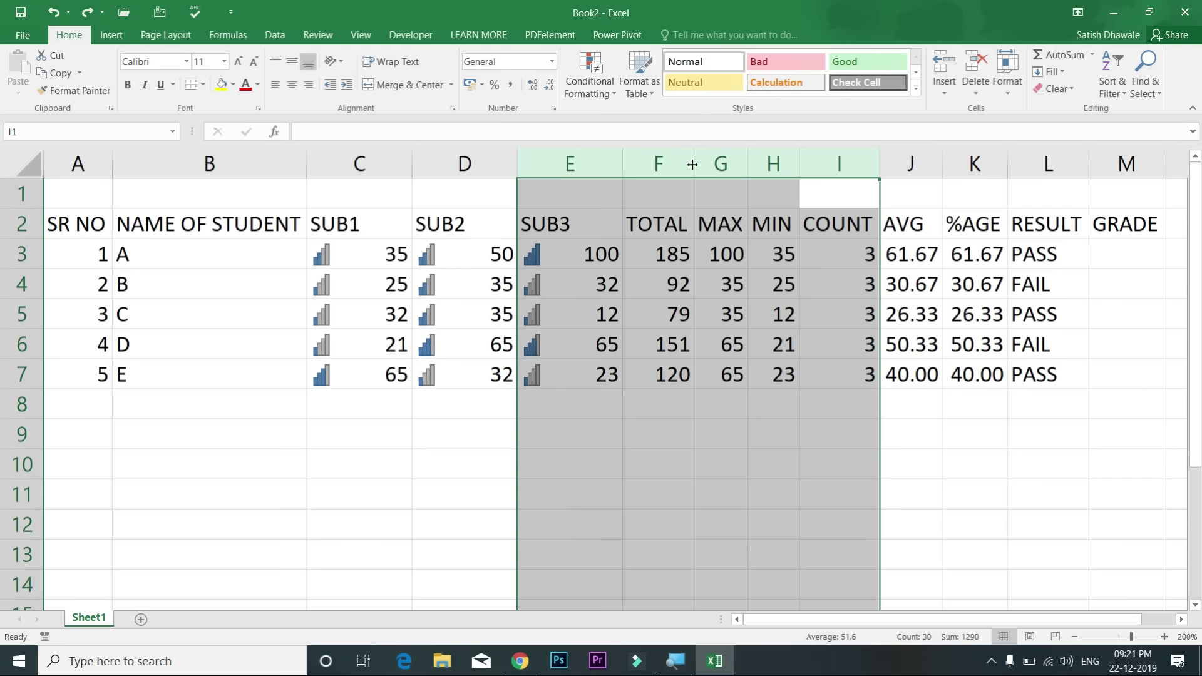
pyautogui.hotkey('ctrl', 'shift', '+')
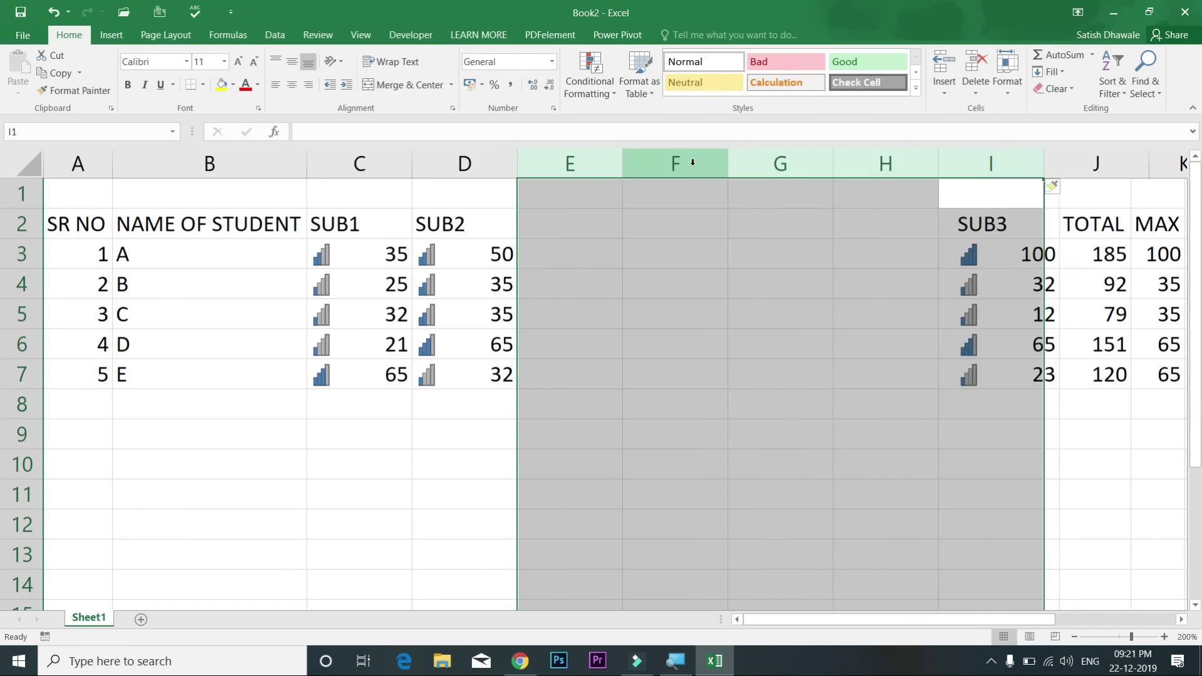
pyautogui.hotkey('ctrl', 'z')
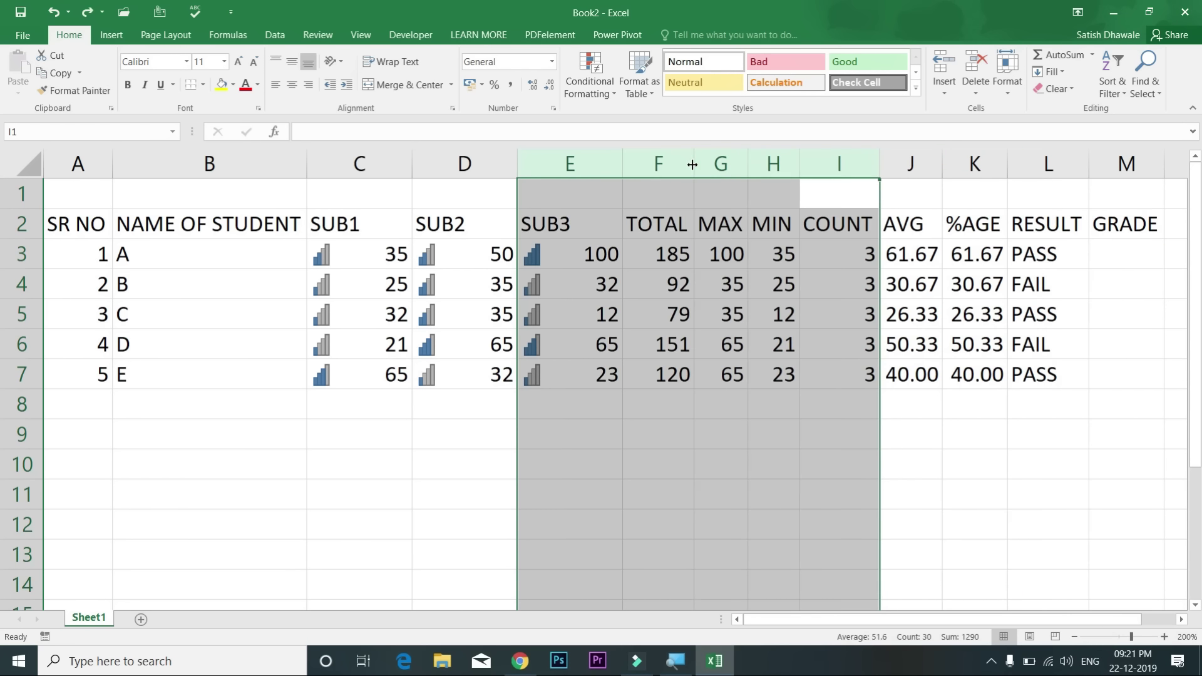
pyautogui.moveTo(480, 158); pyautogui.dragTo(255, 160)
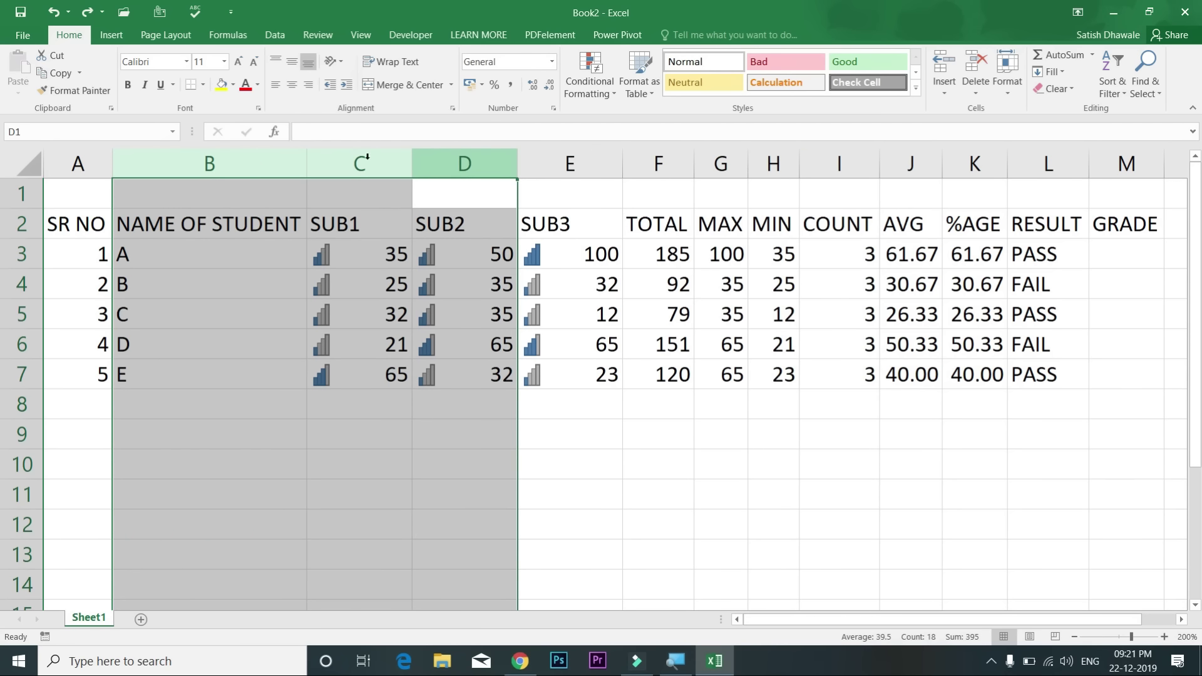
pyautogui.moveTo(882, 164); pyautogui.dragTo(602, 164)
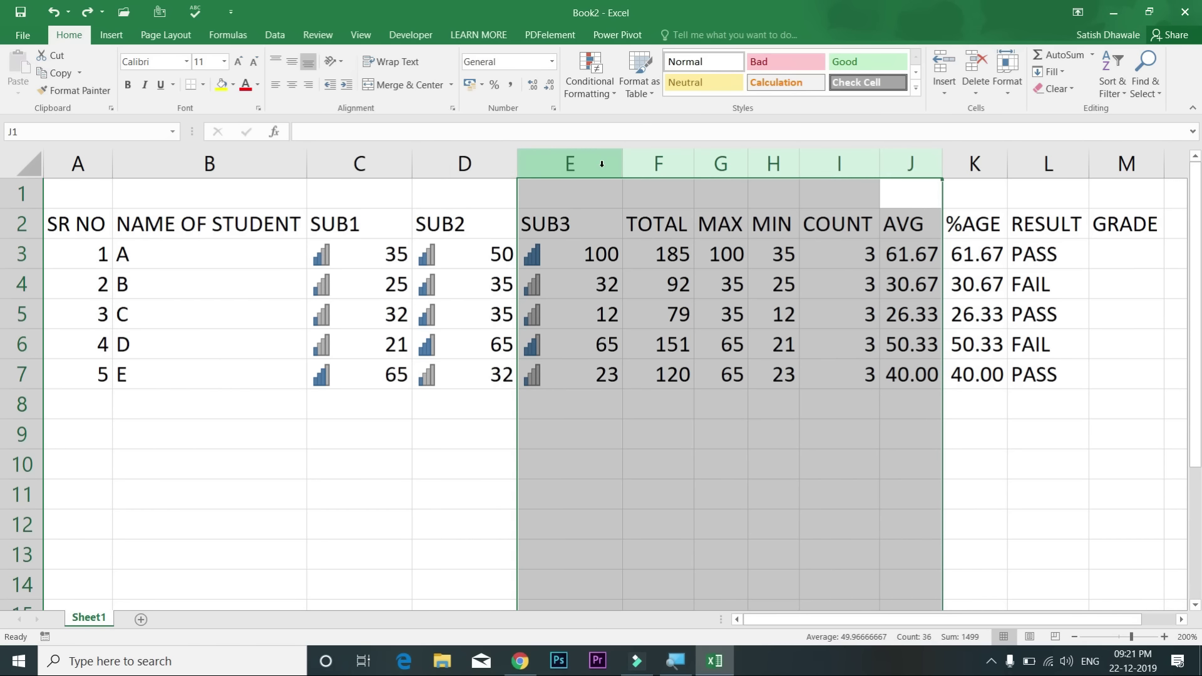
pyautogui.hotkey('ctrl', 'shift', '+')
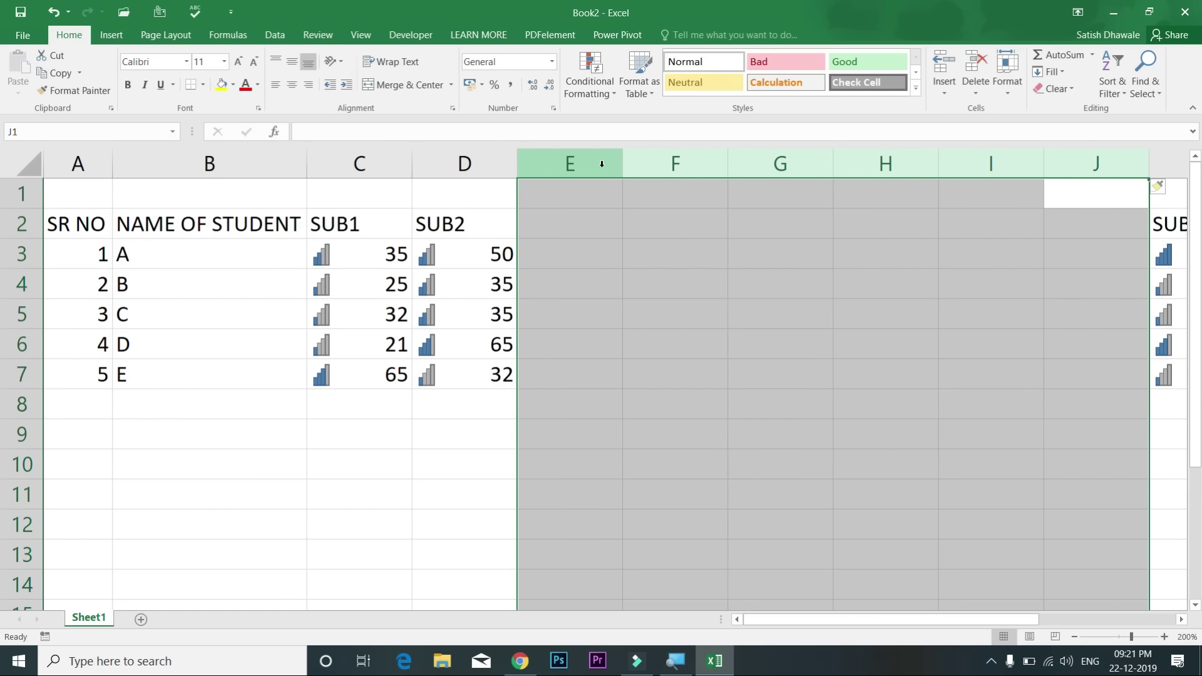
pyautogui.hotkey('ctrl', 'z')
pyautogui.click(588, 222)
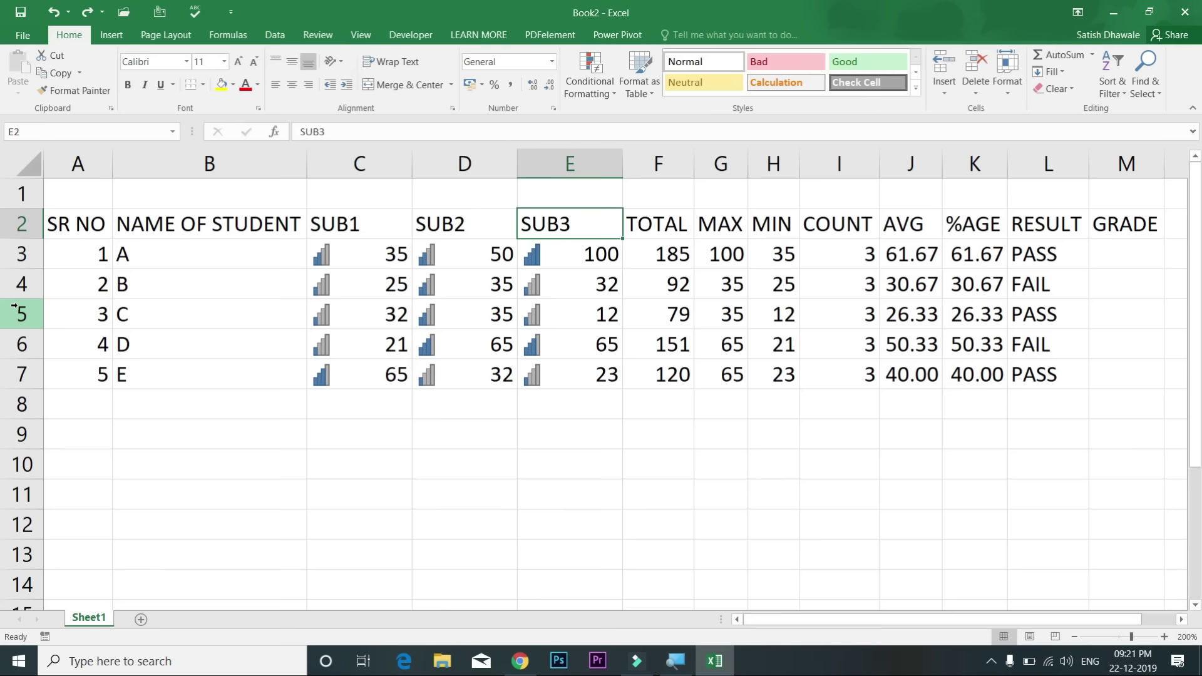
pyautogui.moveTo(14, 285); pyautogui.dragTo(9, 343)
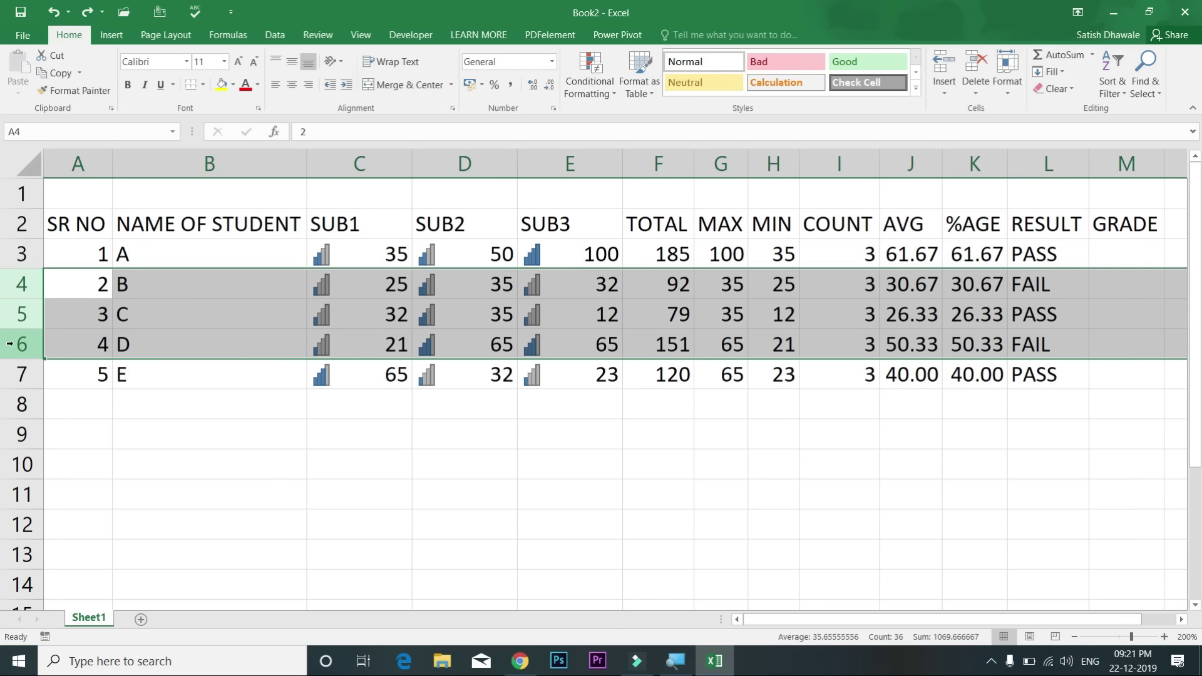
pyautogui.hotkey('ctrl', 'shift', '+')
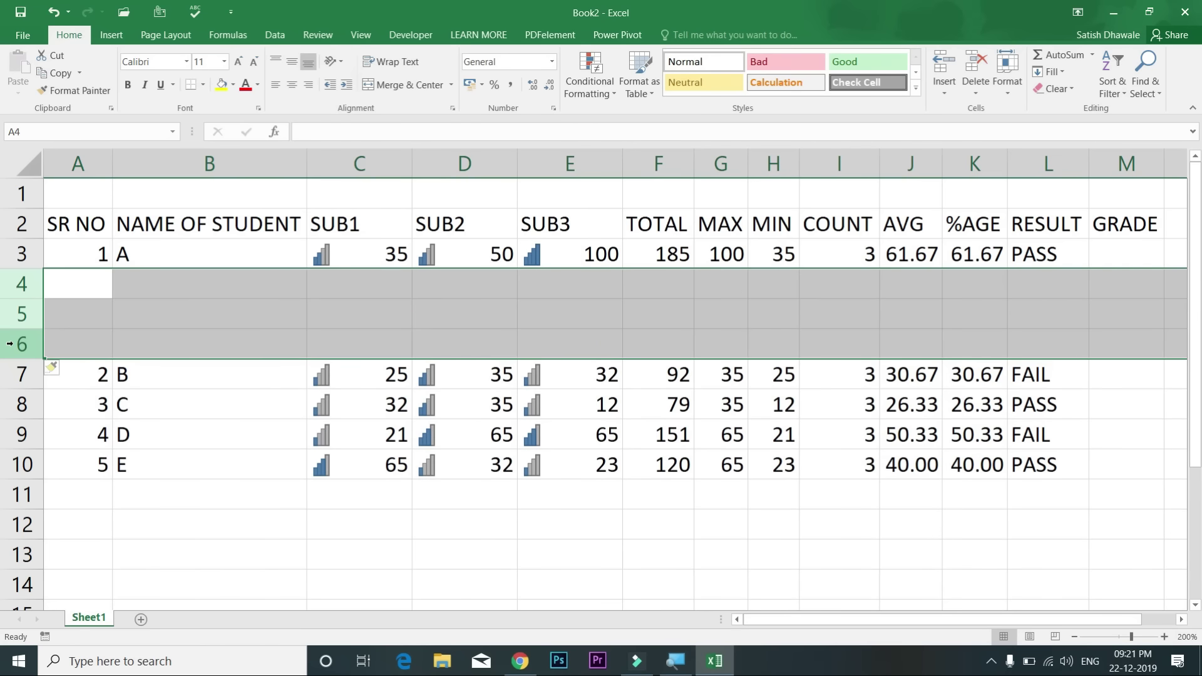
pyautogui.hotkey('ctrl', 'z')
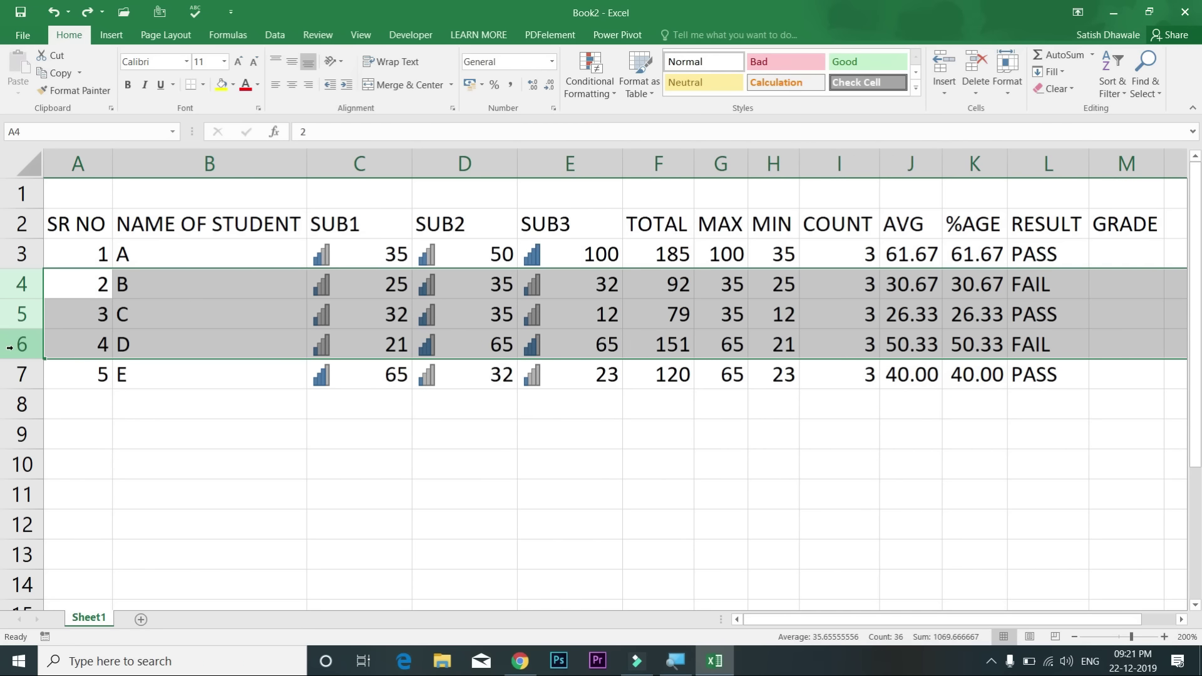
pyautogui.click(182, 254)
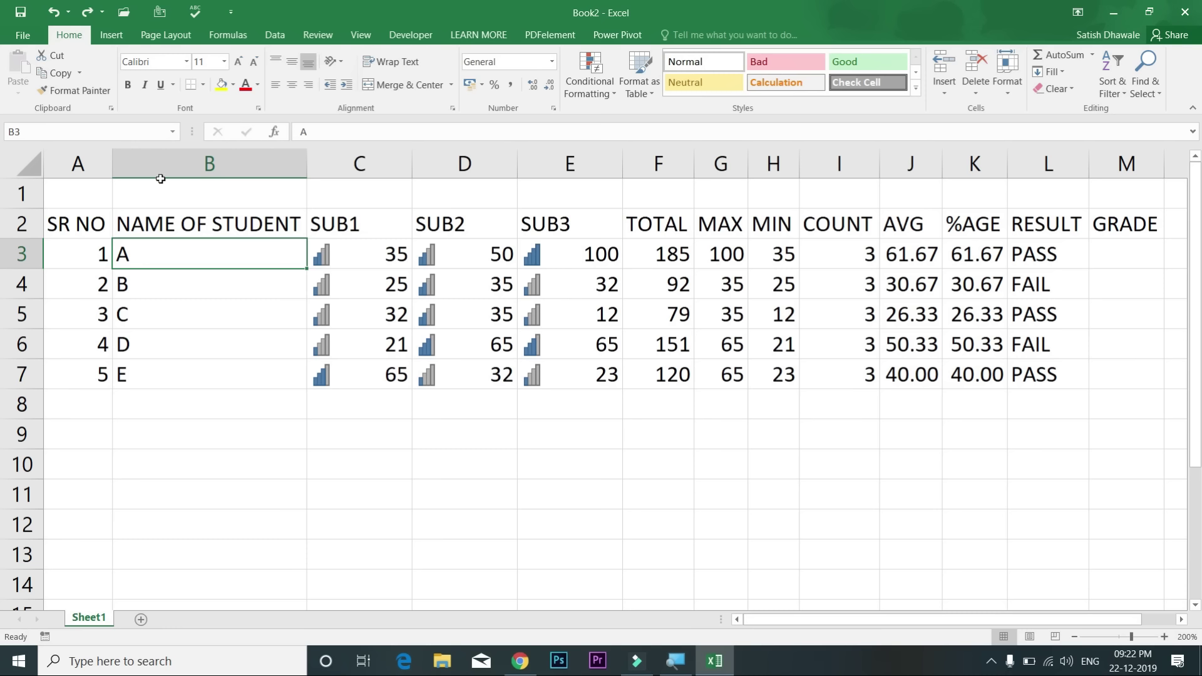
# Step: Enter the title STUDENT RECORD in cell A1
pyautogui.moveTo(86, 195); pyautogui.dragTo(918, 194)
pyautogui.click(93, 200)
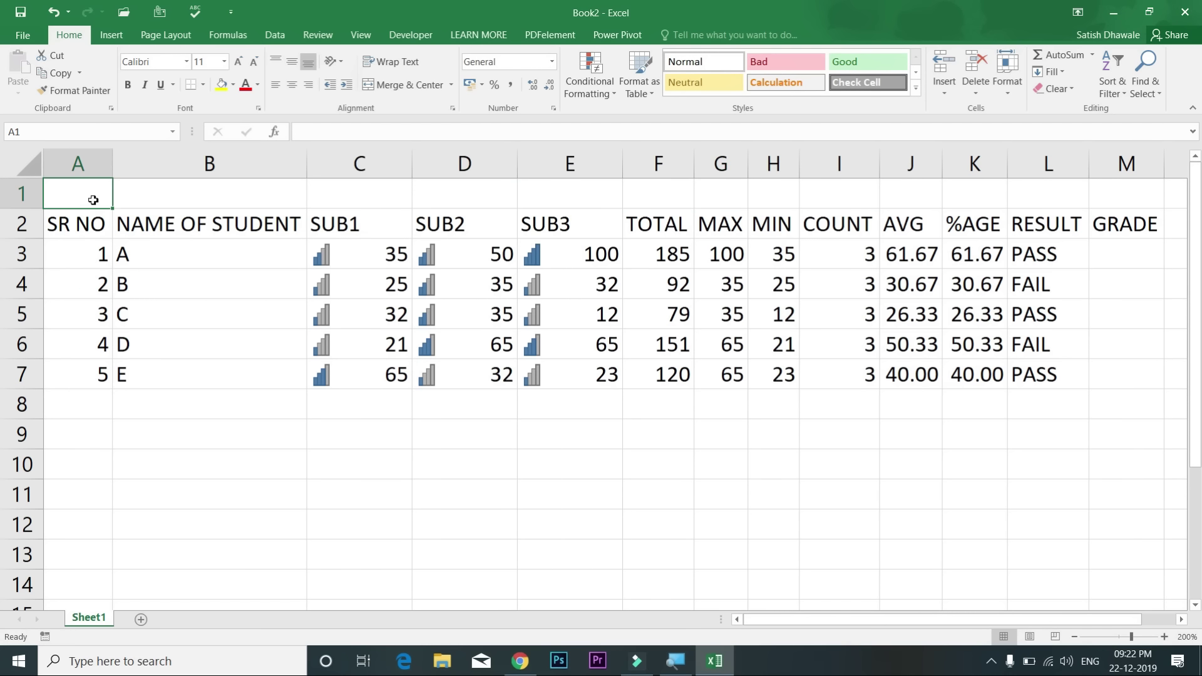
pyautogui.write('STUDENT ')
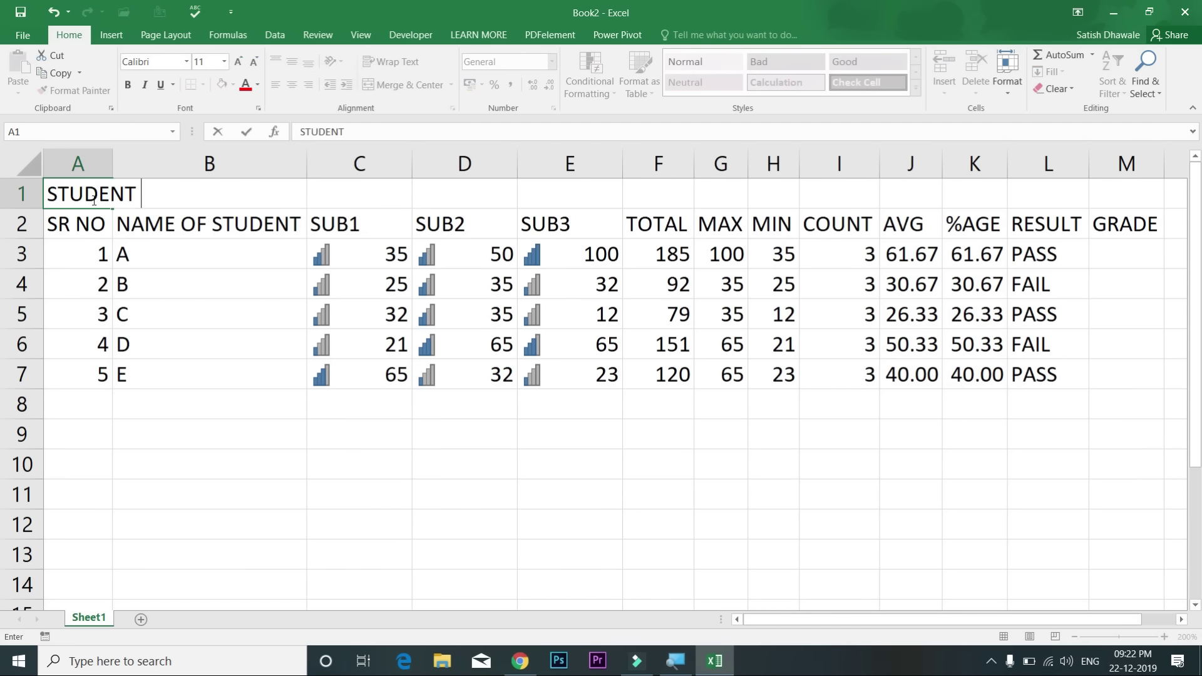
pyautogui.write('RECORD')
pyautogui.press('Return')
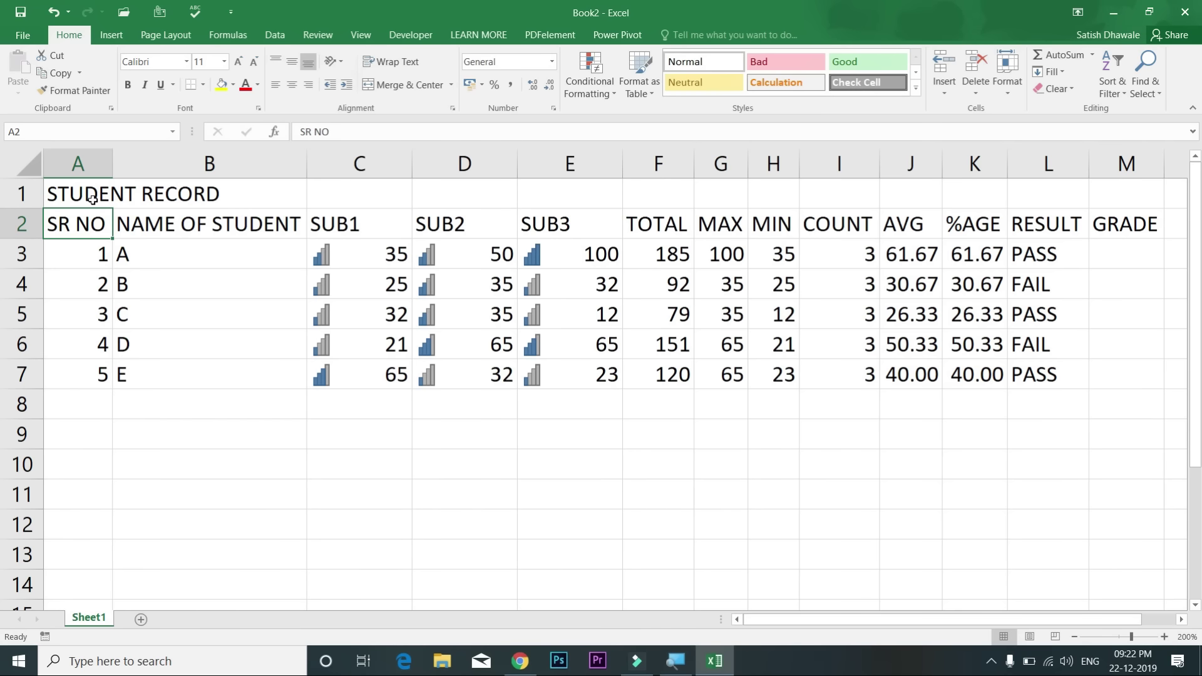
# Step: Select row 1 across columns A to M beneath the new title
pyautogui.moveTo(90, 197); pyautogui.dragTo(1135, 192)
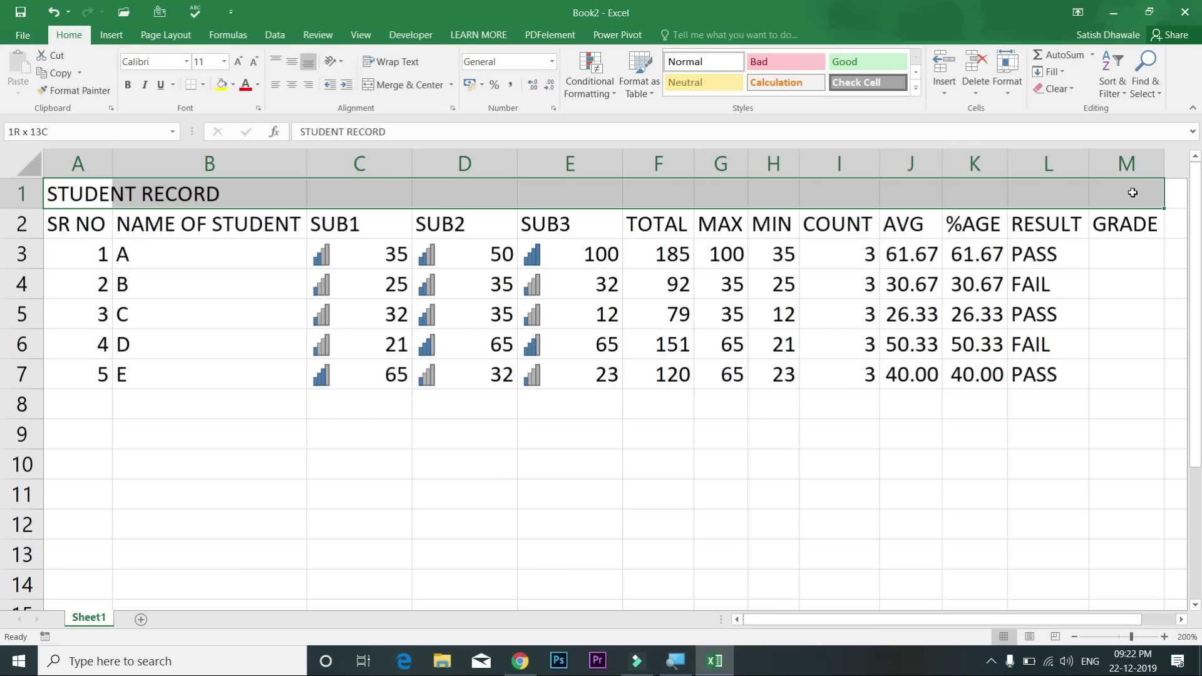
pyautogui.moveTo(1131, 193); pyautogui.dragTo(1131, 193)
pyautogui.click(22, 194)
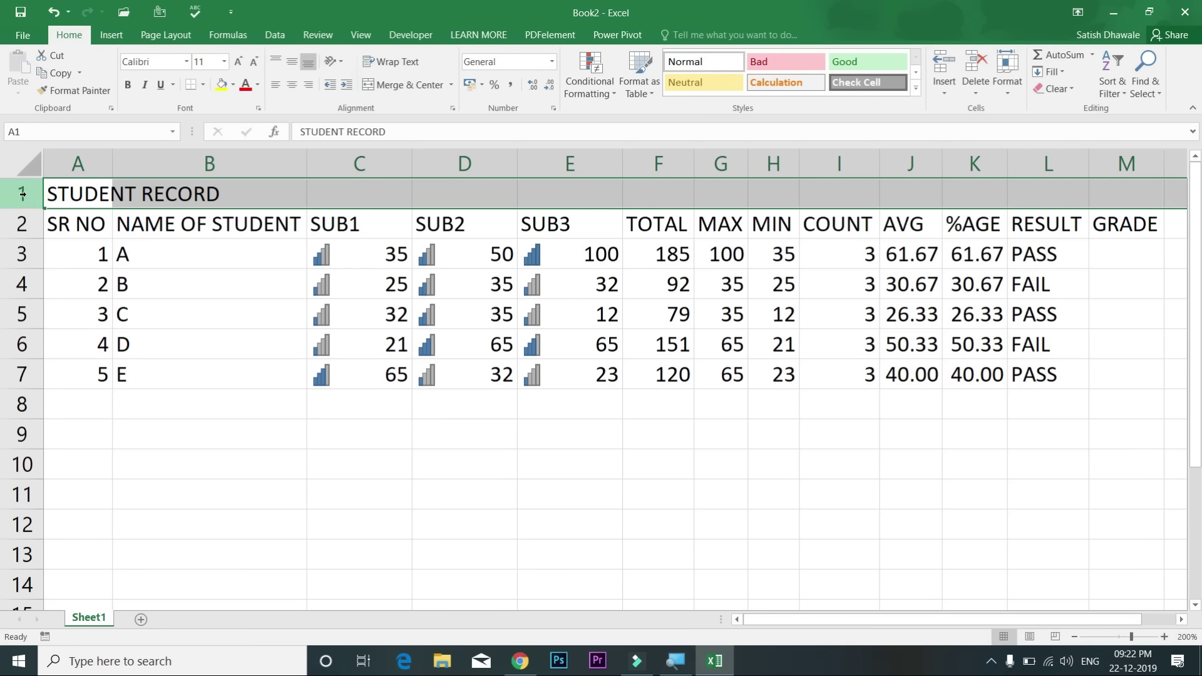
pyautogui.click(94, 341)
pyautogui.click(24, 192)
pyautogui.moveTo(44, 198); pyautogui.dragTo(308, 201)
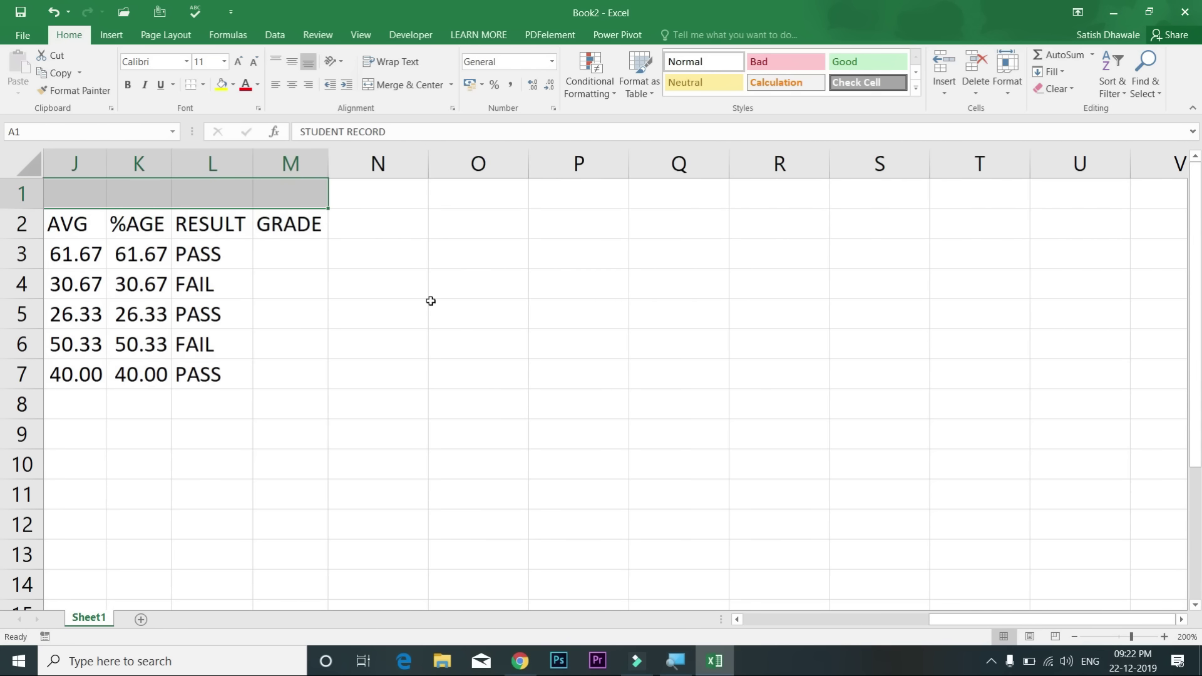
pyautogui.moveTo(971, 627); pyautogui.dragTo(784, 627)
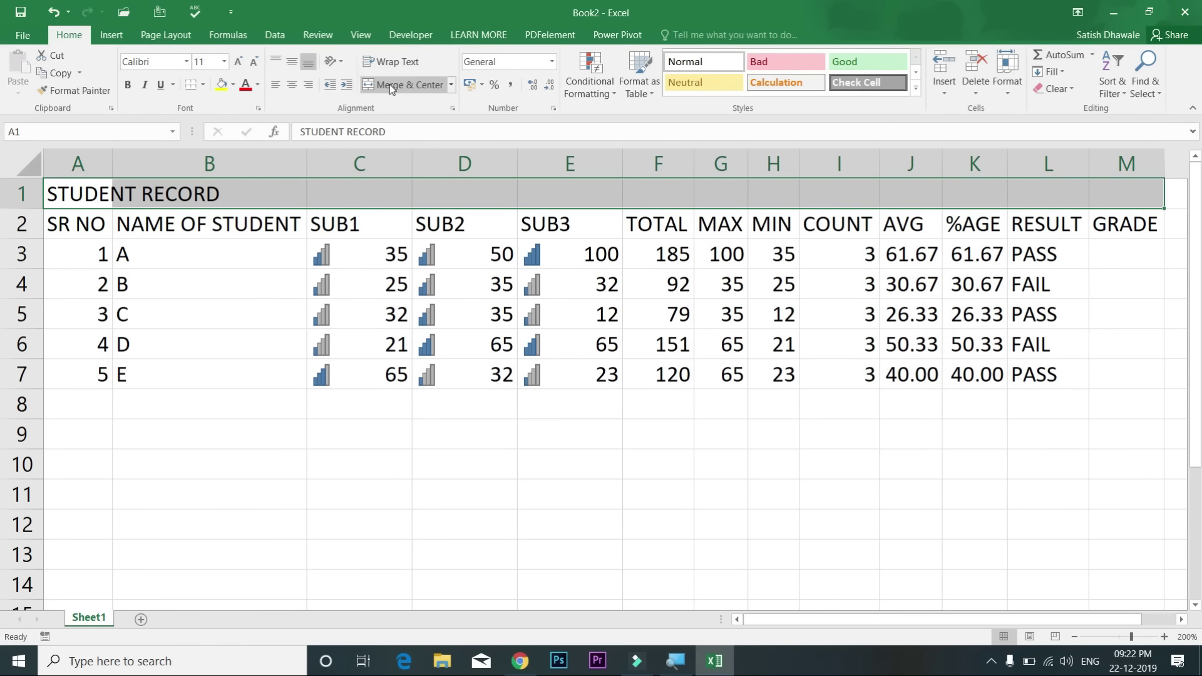
# Step: Merge and center the STUDENT RECORD title across A1:M1
pyautogui.click(390, 86)
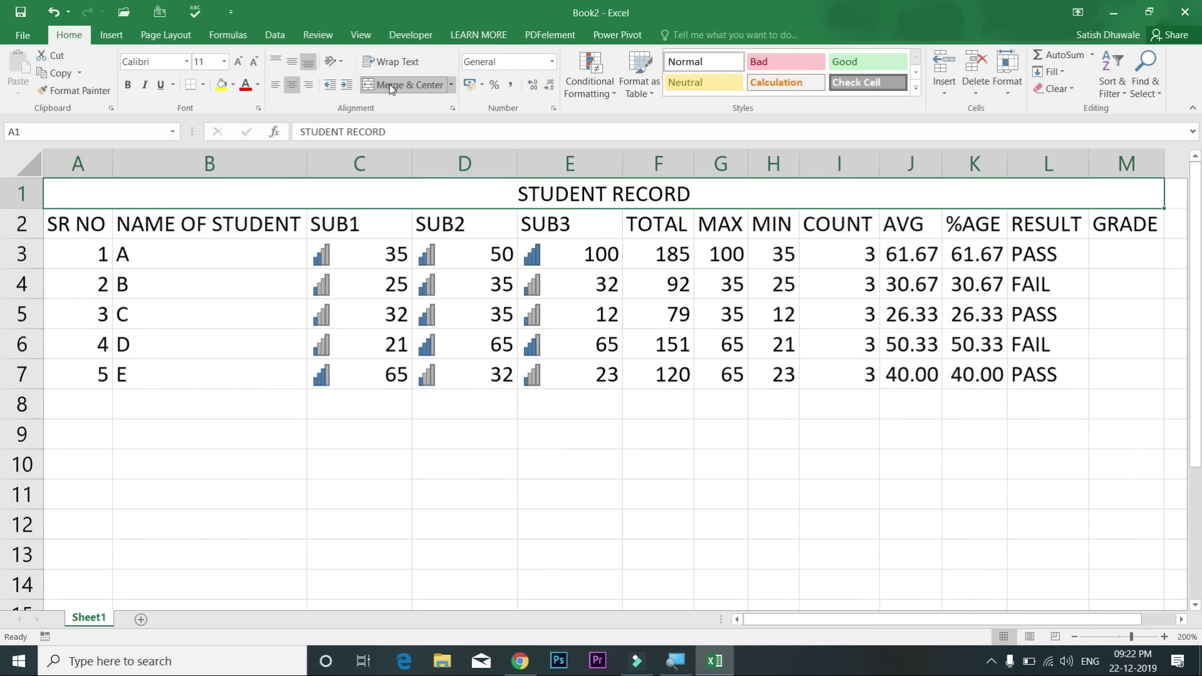
pyautogui.click(203, 86)
pyautogui.click(596, 250)
pyautogui.click(593, 192)
# Step: Apply All Borders to the whole table from A1 to M7
pyautogui.moveTo(268, 199); pyautogui.dragTo(281, 375)
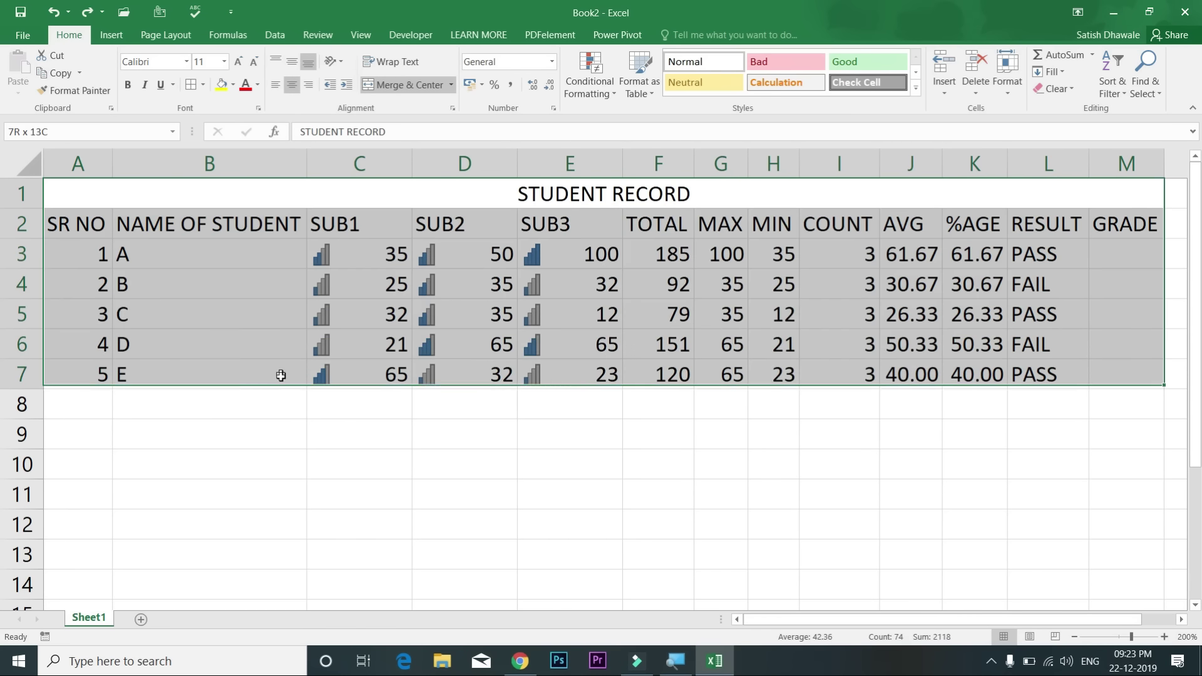
pyautogui.click(198, 89)
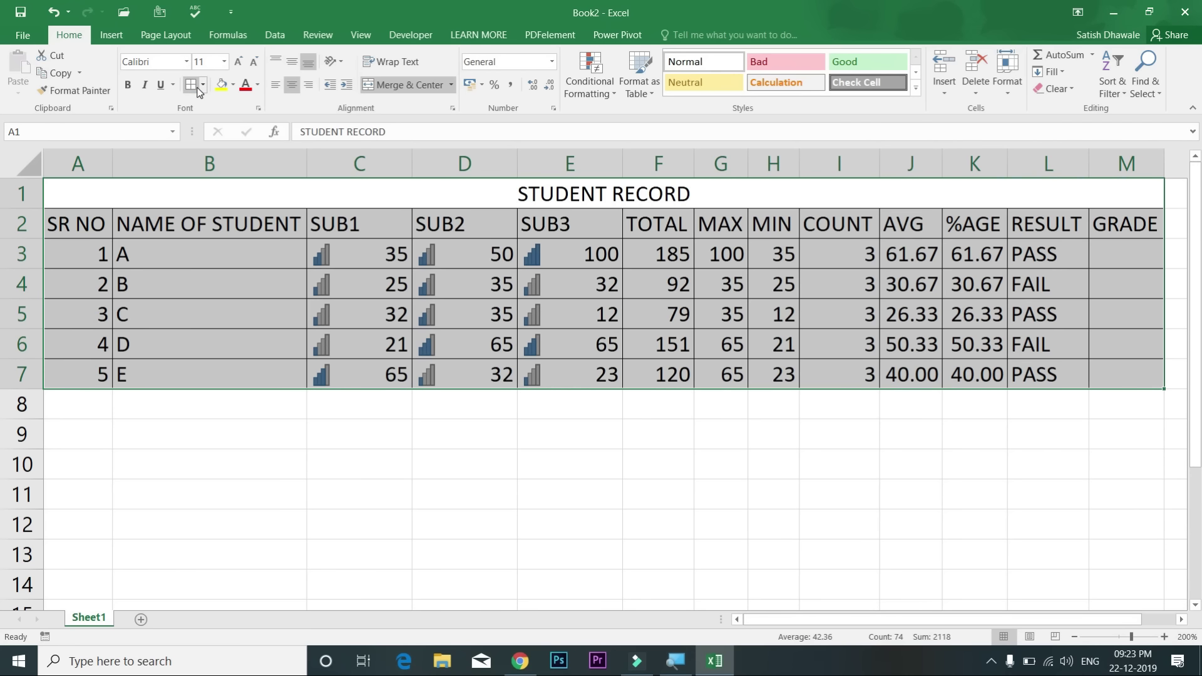
pyautogui.click(201, 86)
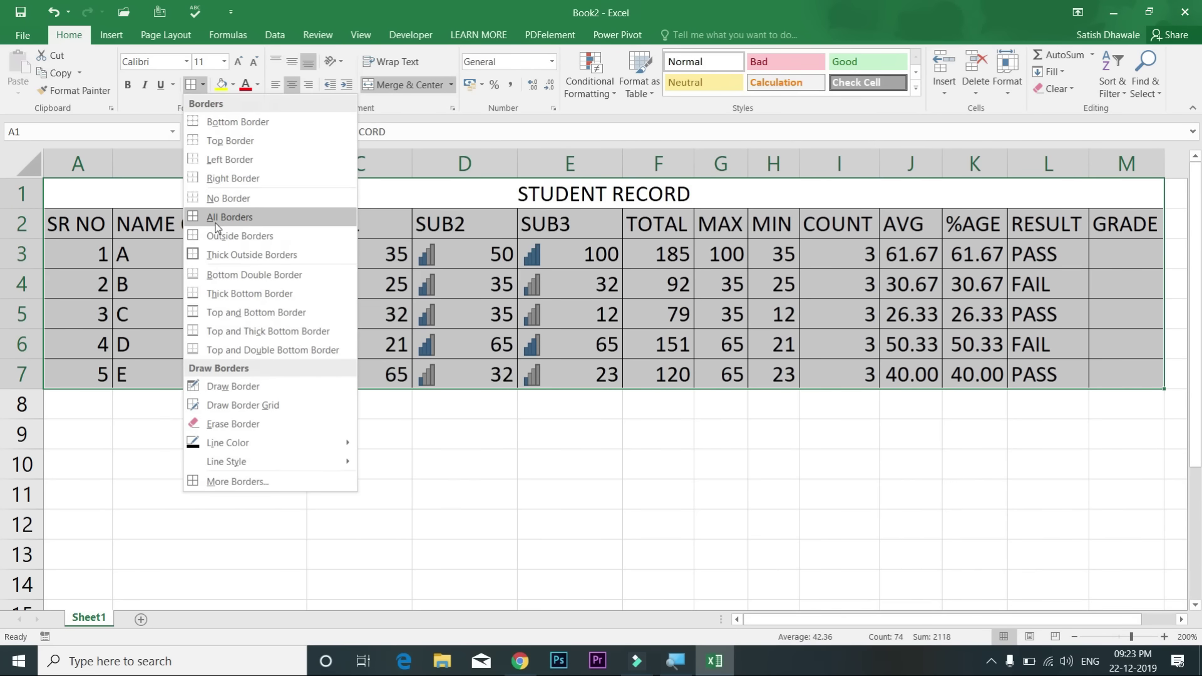
pyautogui.click(215, 217)
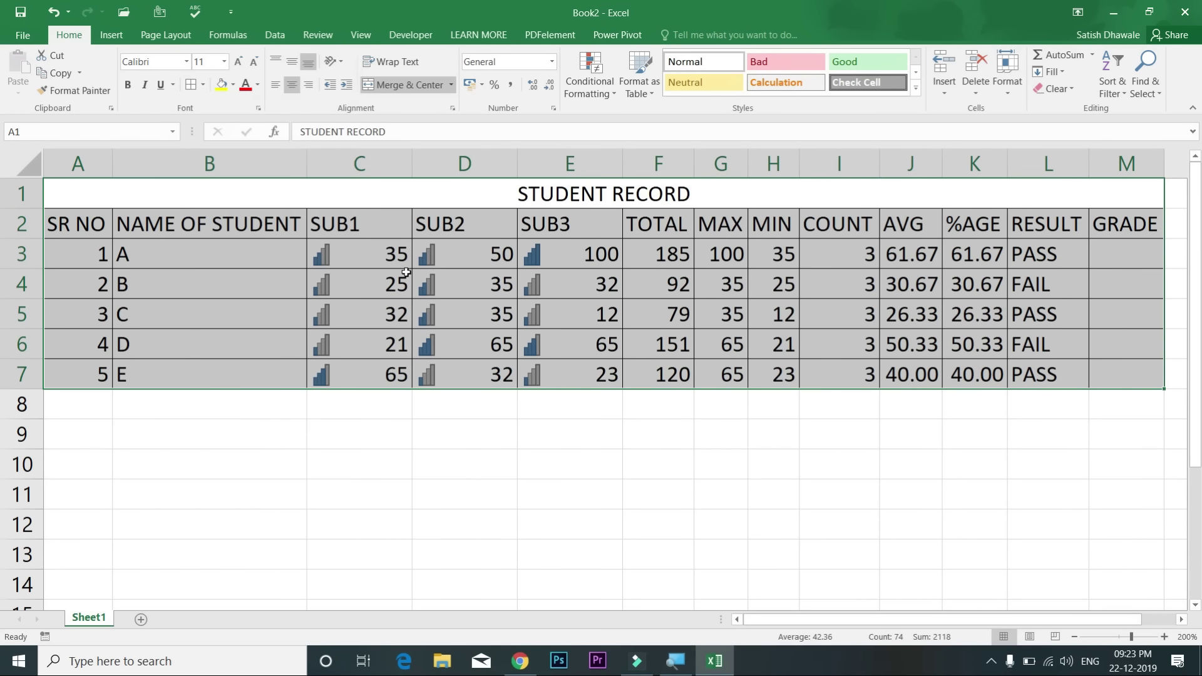
pyautogui.click(404, 278)
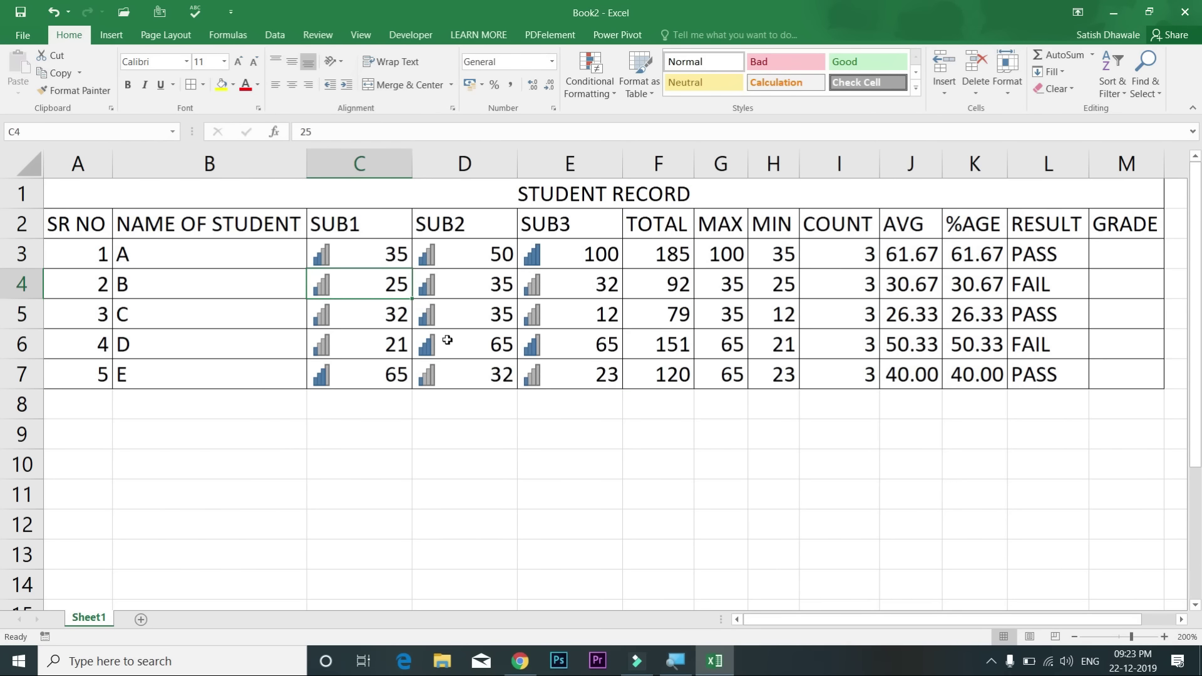
# Step: Show the bordered student table in print preview with Ctrl+P
pyautogui.click(359, 313)
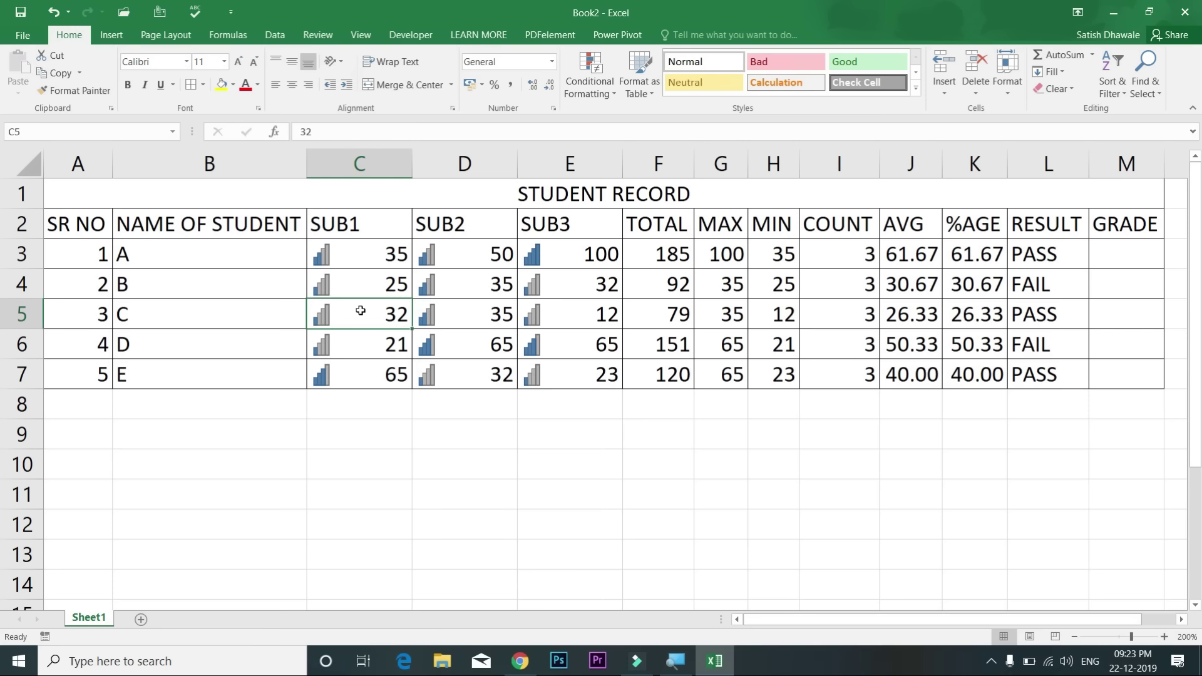
pyautogui.click(266, 303)
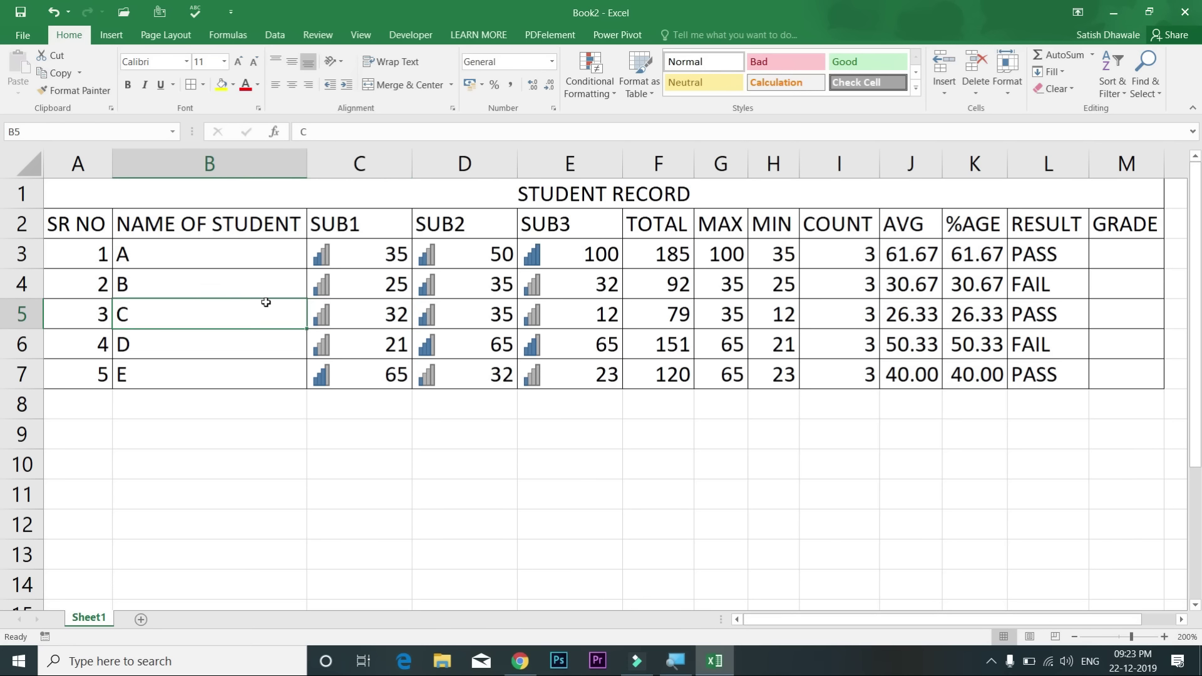
pyautogui.hotkey('ctrl', 'p')
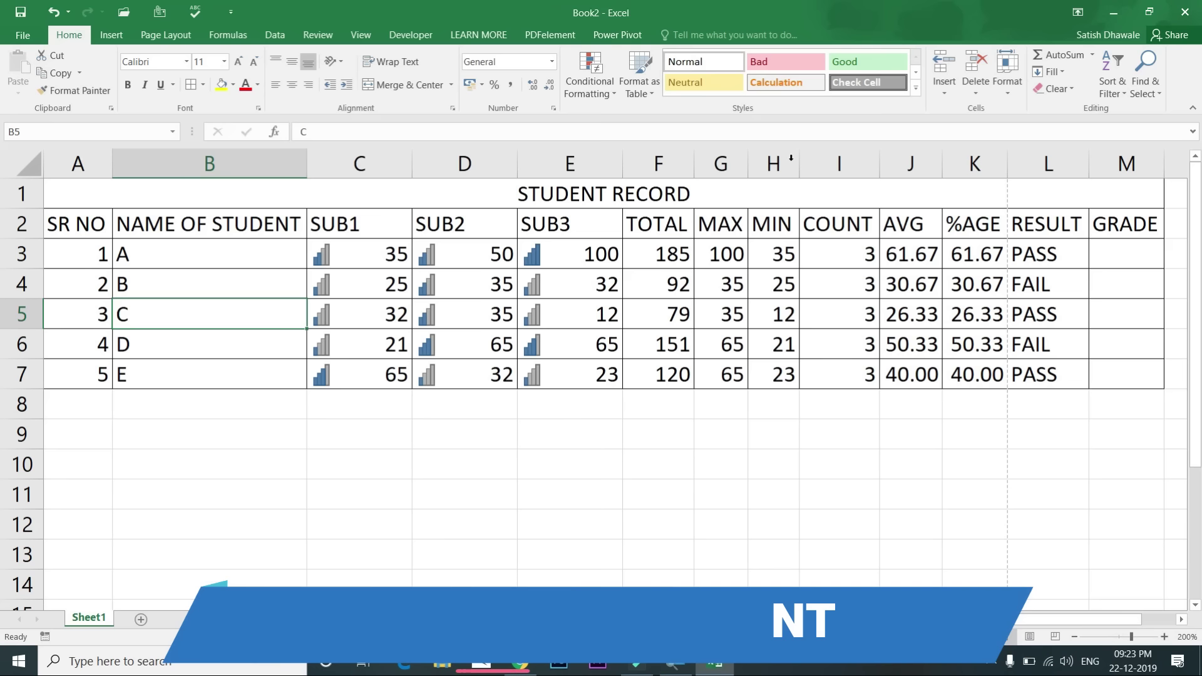
pyautogui.press('Escape')
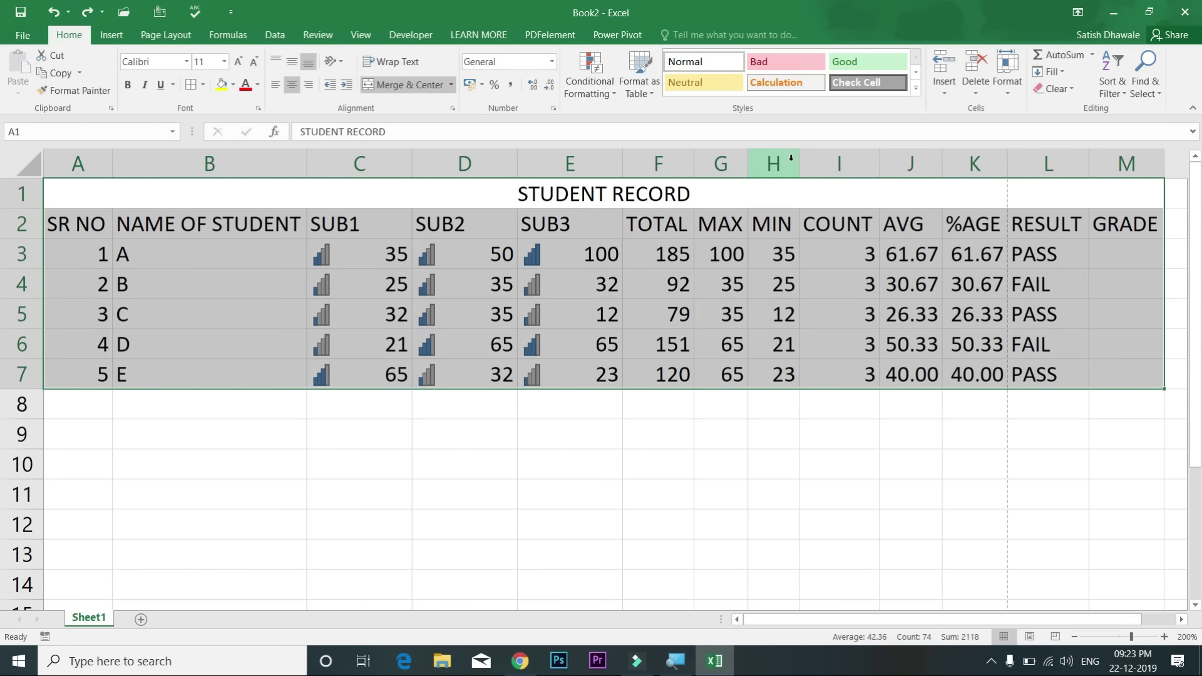
pyautogui.hotkey('ctrl', 'p')
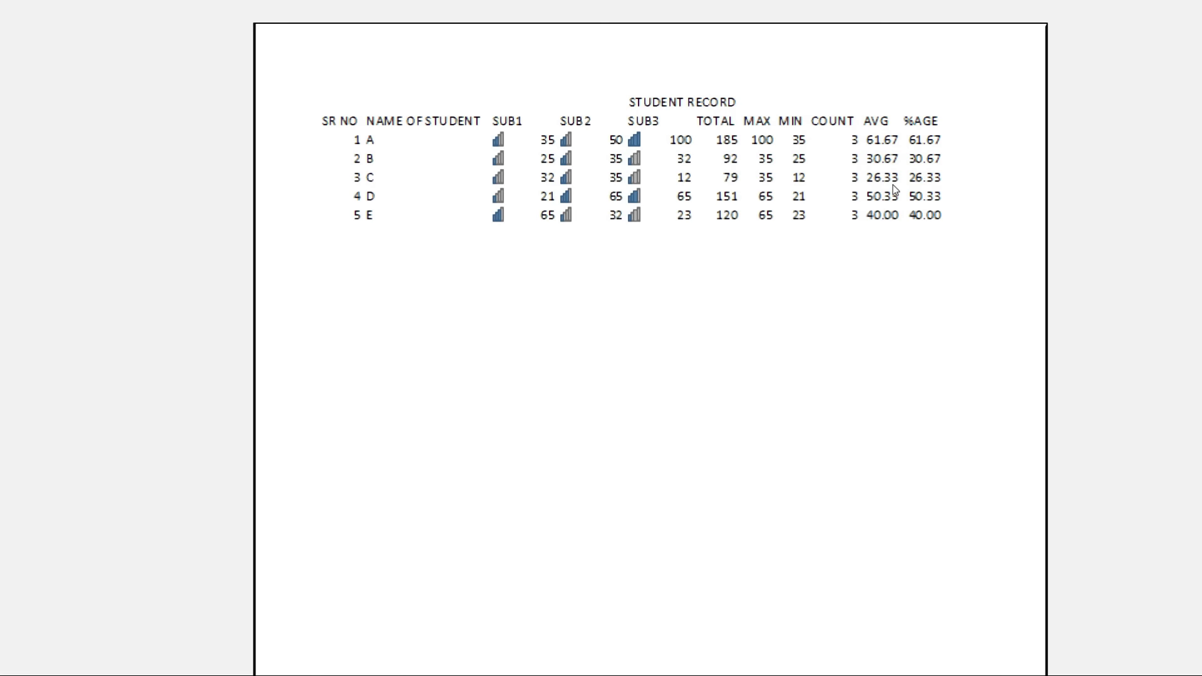
pyautogui.press('Escape')
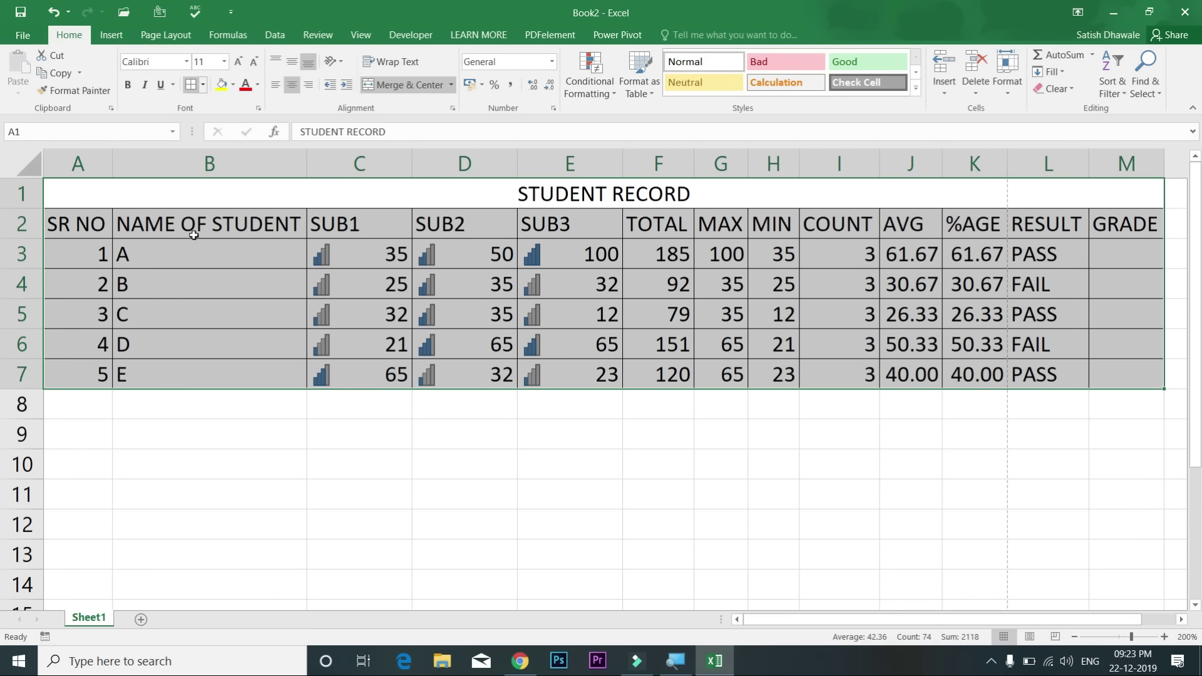
pyautogui.click(201, 295)
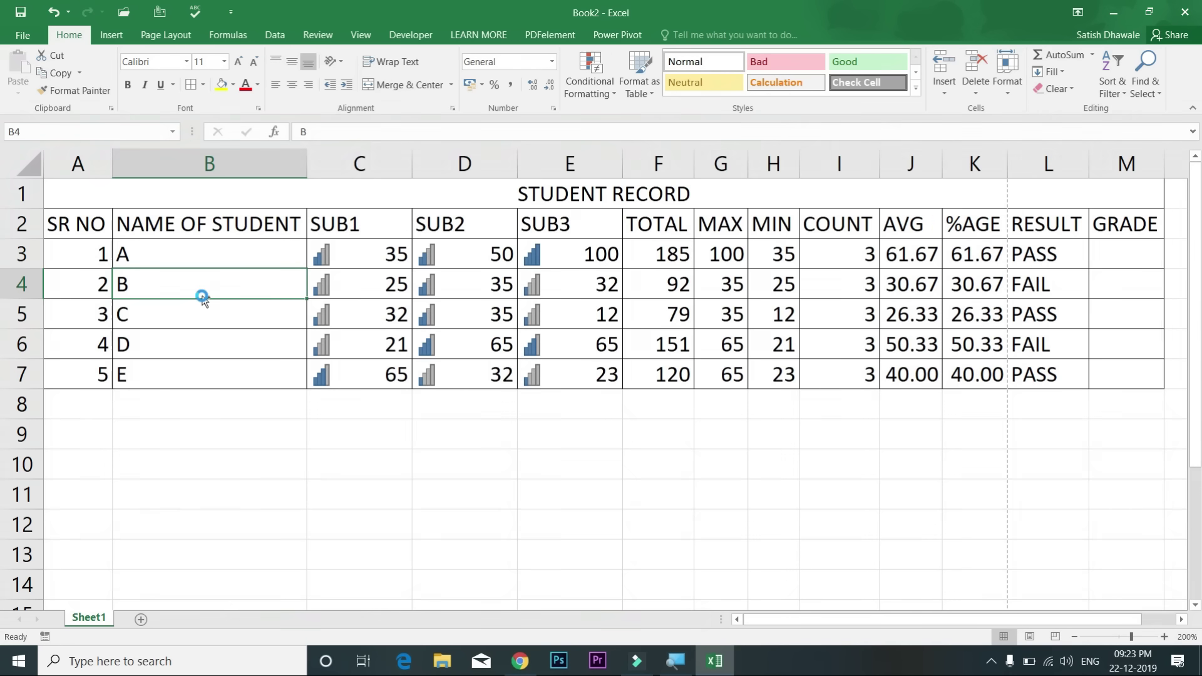
pyautogui.click(398, 235)
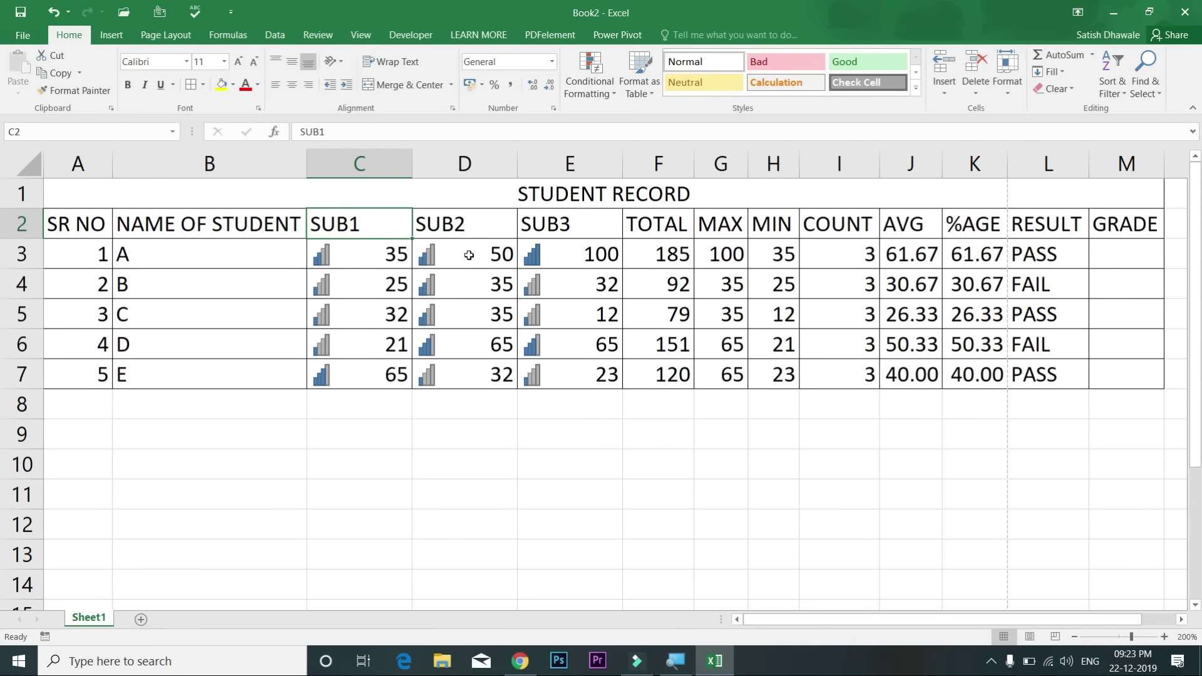
pyautogui.hotkey('ctrl', 'p')
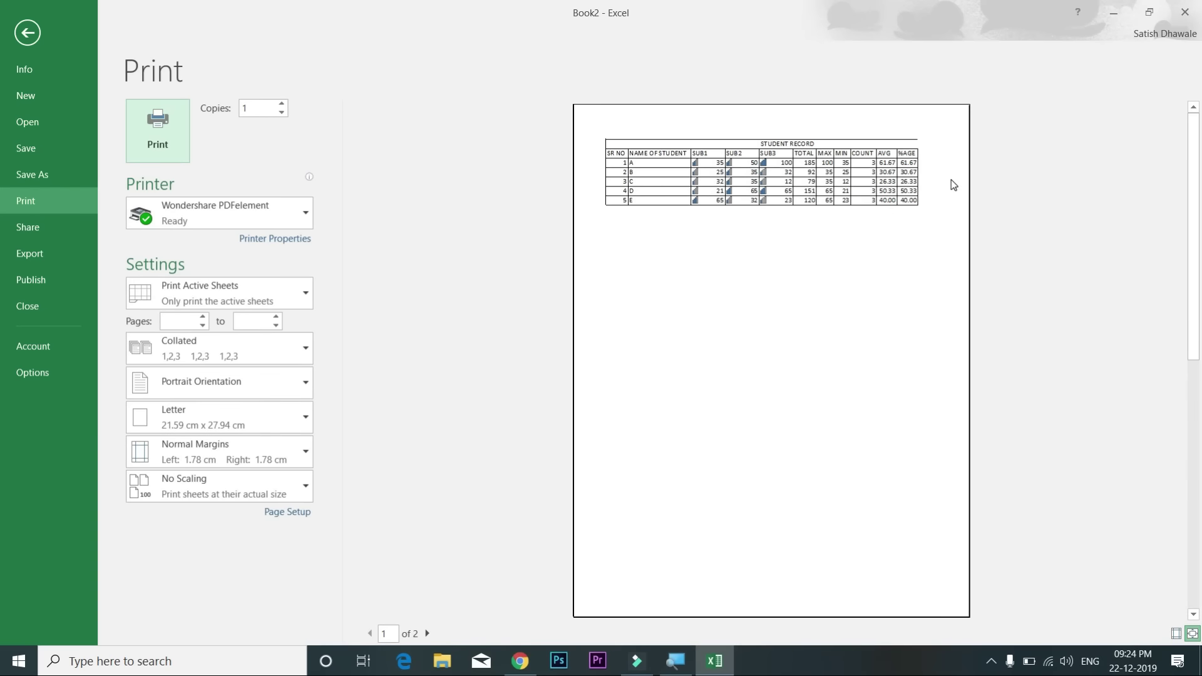
pyautogui.press('Escape')
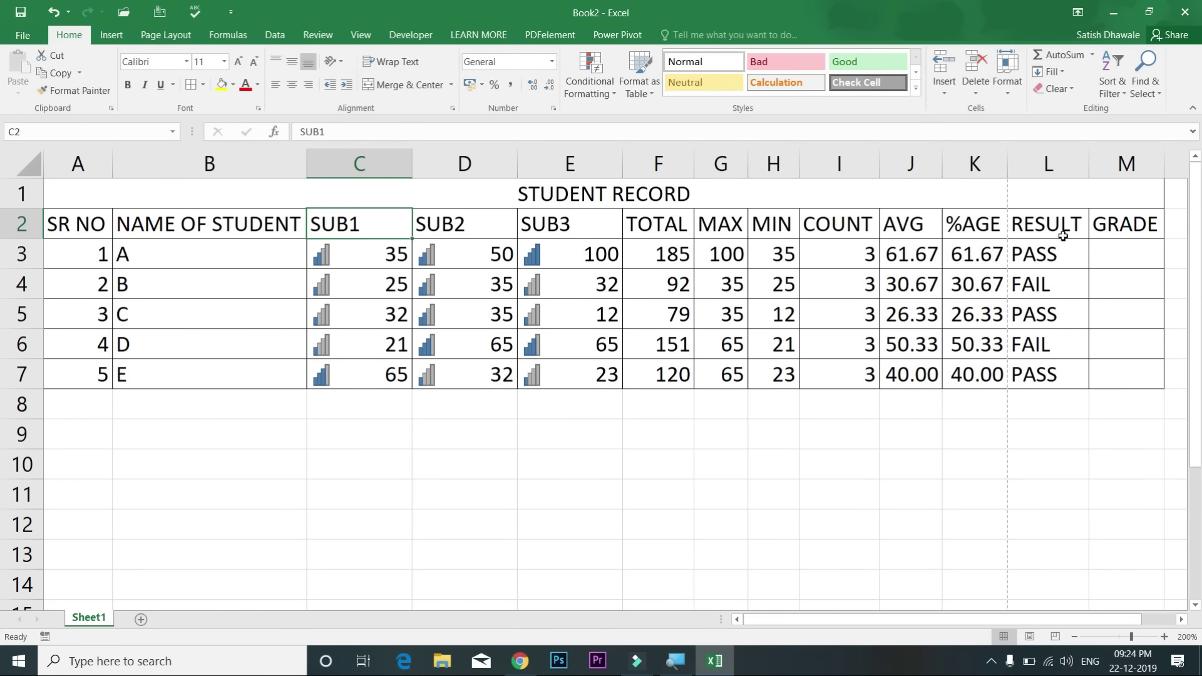
pyautogui.moveTo(1060, 225); pyautogui.dragTo(1063, 370)
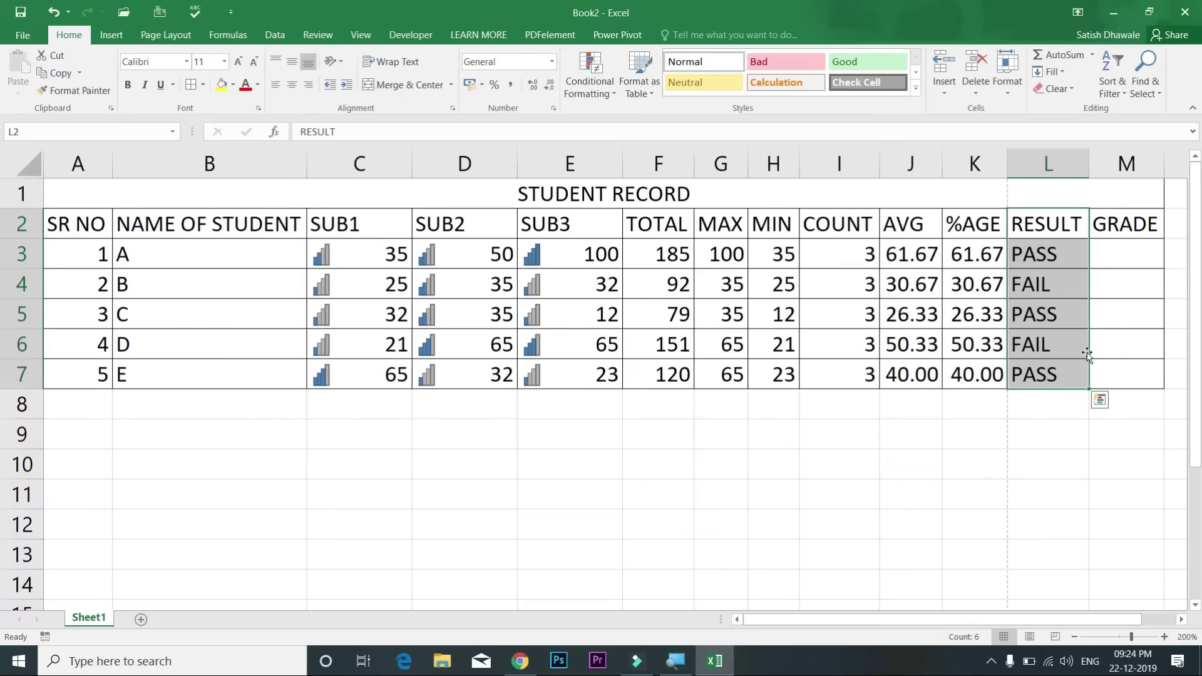
pyautogui.click(1050, 232)
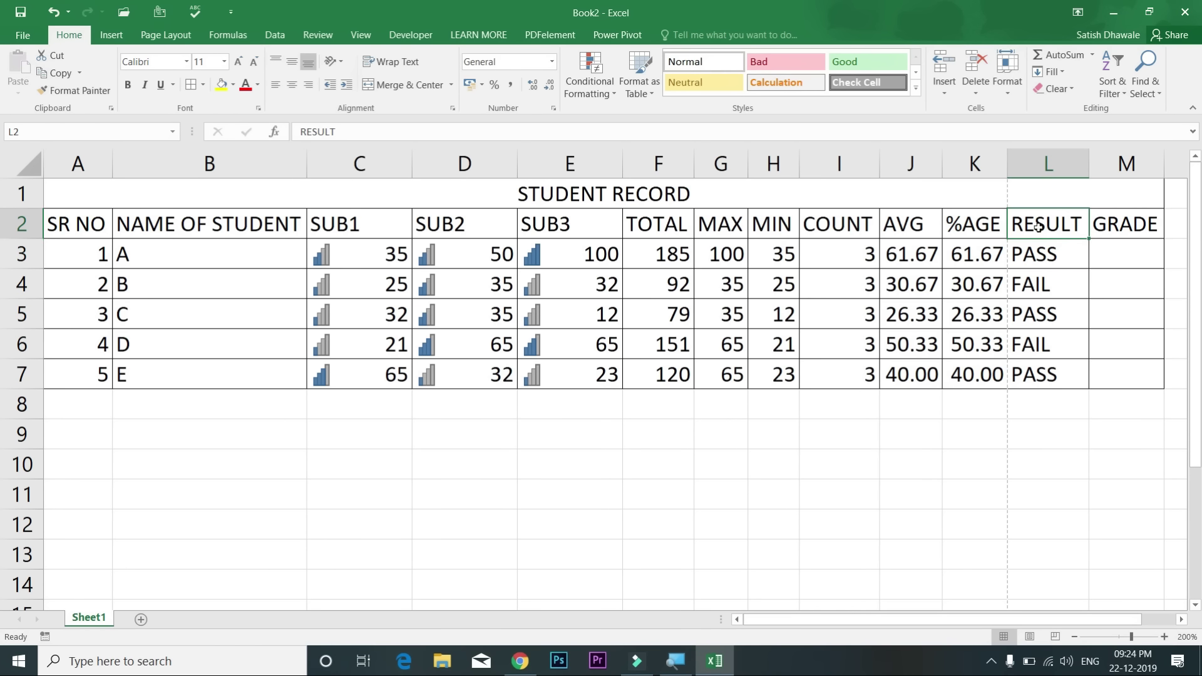
pyautogui.moveTo(983, 220); pyautogui.dragTo(269, 371)
pyautogui.moveTo(1068, 233); pyautogui.dragTo(1116, 370)
pyautogui.click(979, 310)
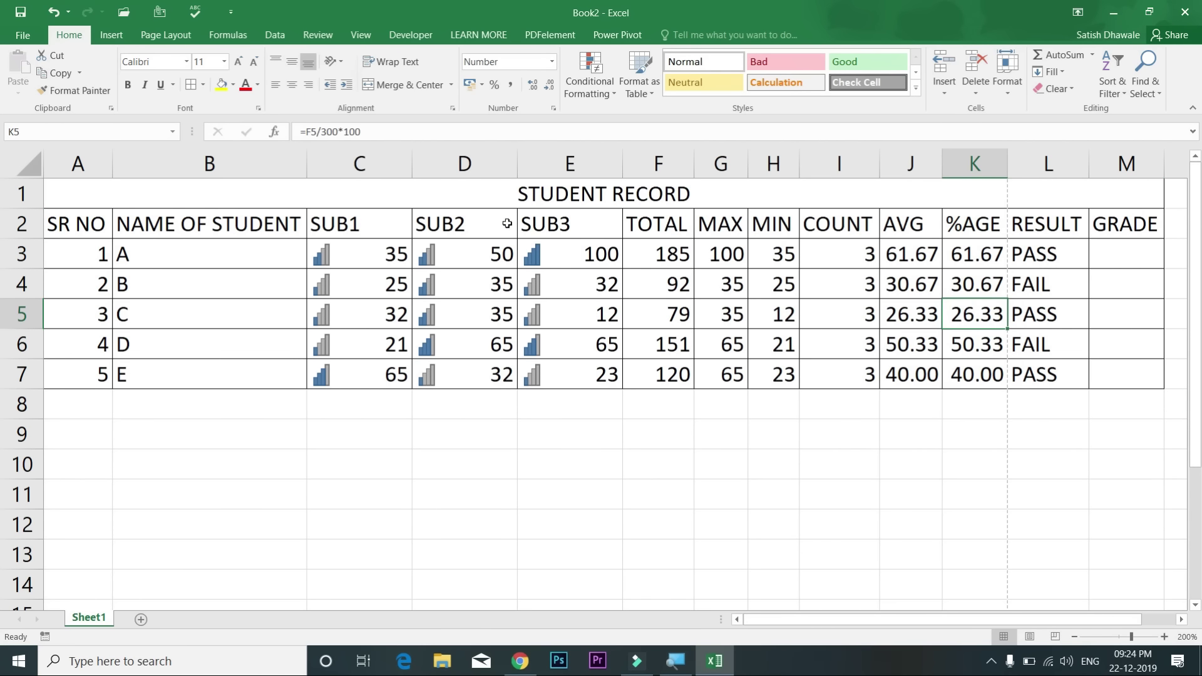
pyautogui.click(529, 201)
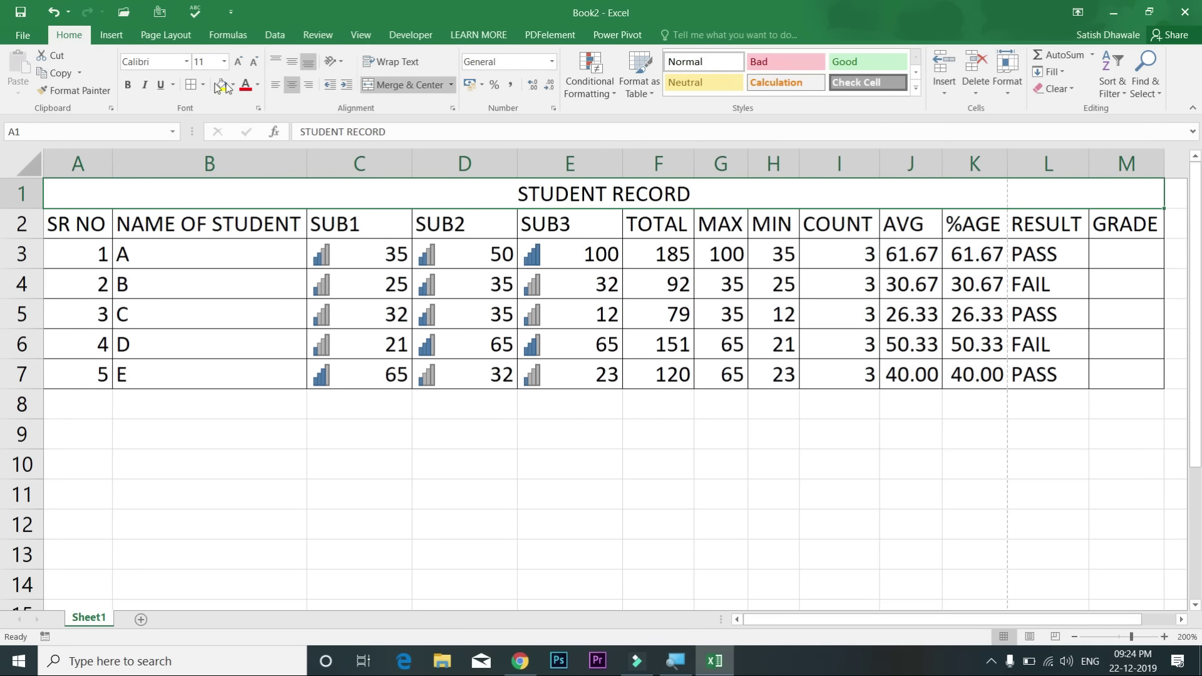
pyautogui.click(233, 85)
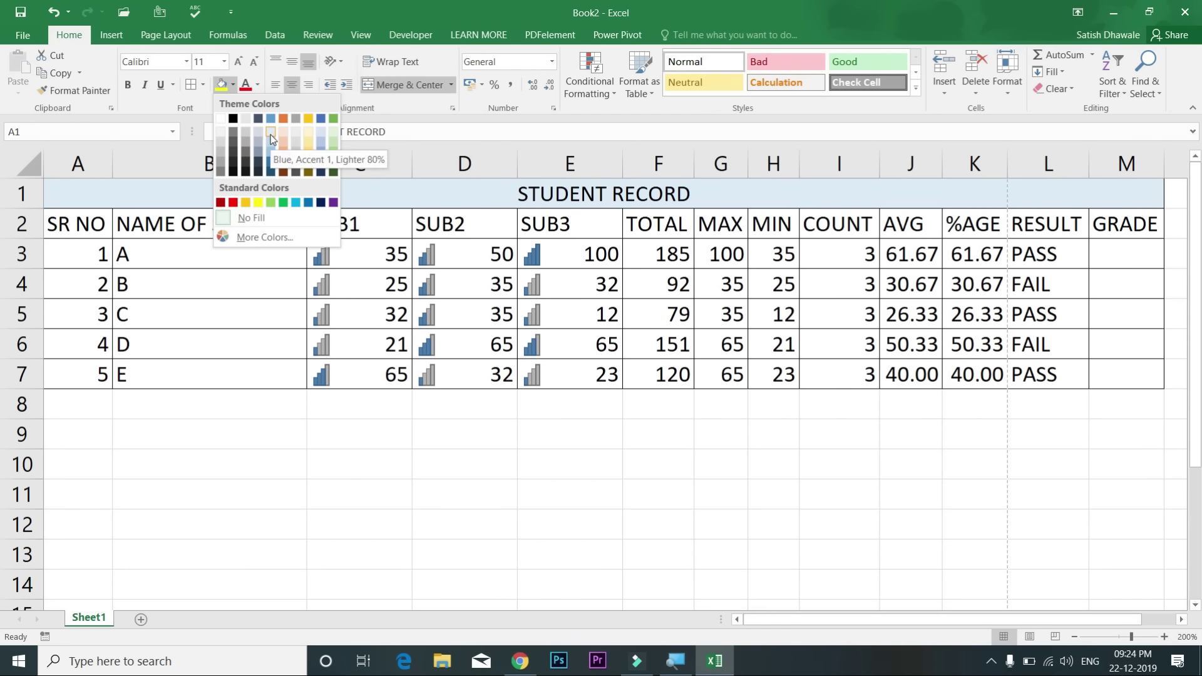
pyautogui.click(250, 217)
pyautogui.moveTo(256, 208); pyautogui.dragTo(255, 372)
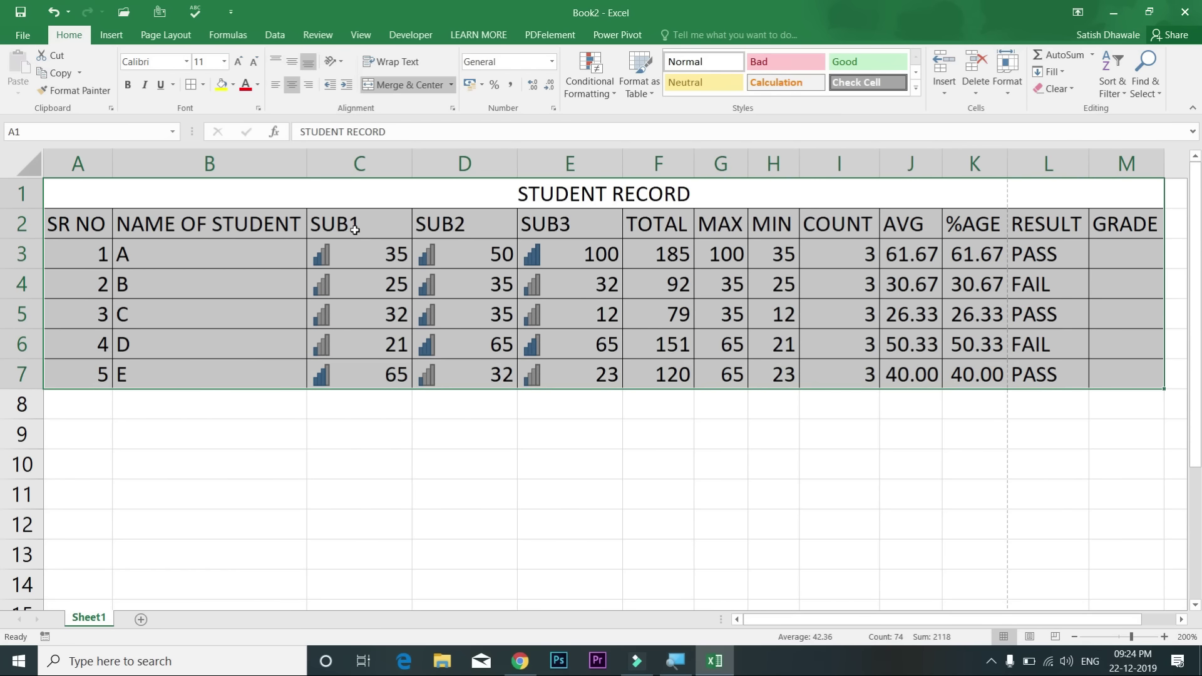
pyautogui.click(914, 90)
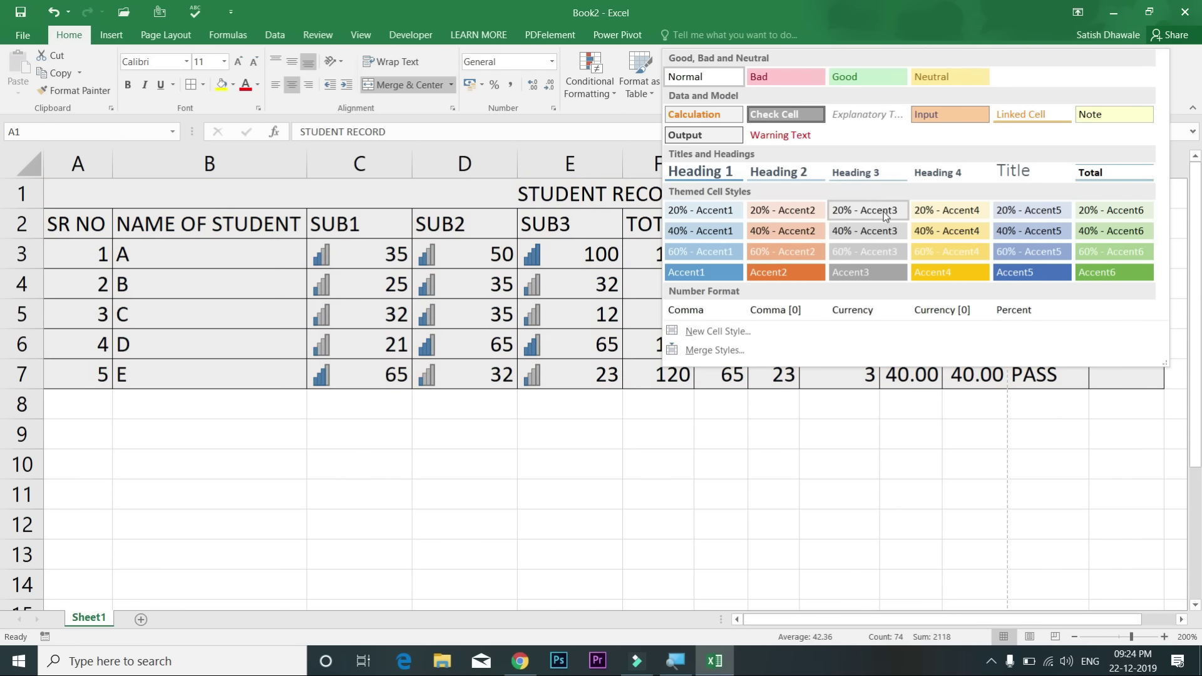
pyautogui.press('Escape')
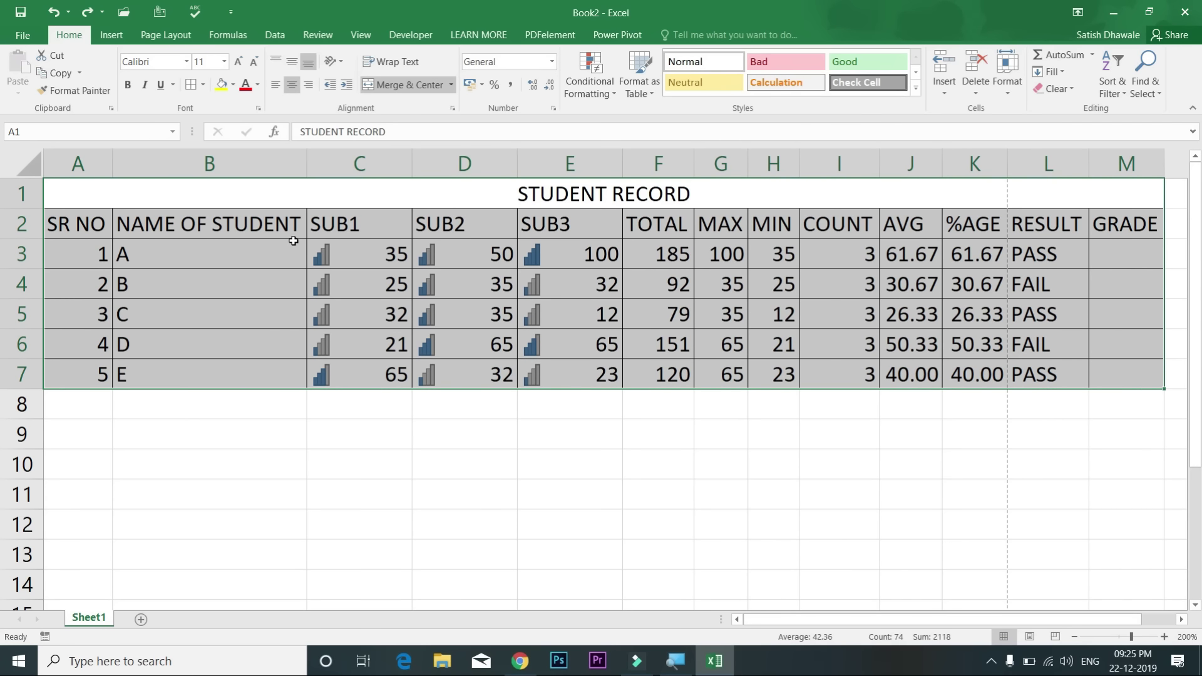
# Step: Select A2:M7 and choose a medium blue style from Format as Table
pyautogui.click(293, 241)
pyautogui.moveTo(73, 225); pyautogui.dragTo(833, 372)
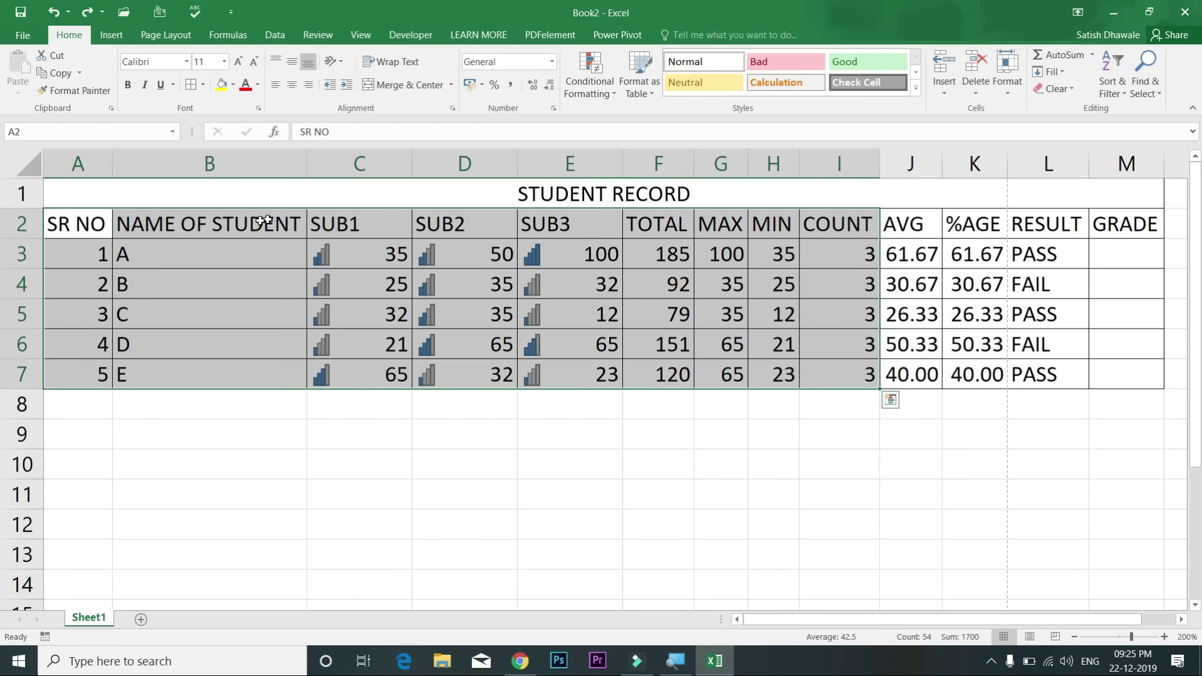
pyautogui.moveTo(92, 223); pyautogui.dragTo(959, 346)
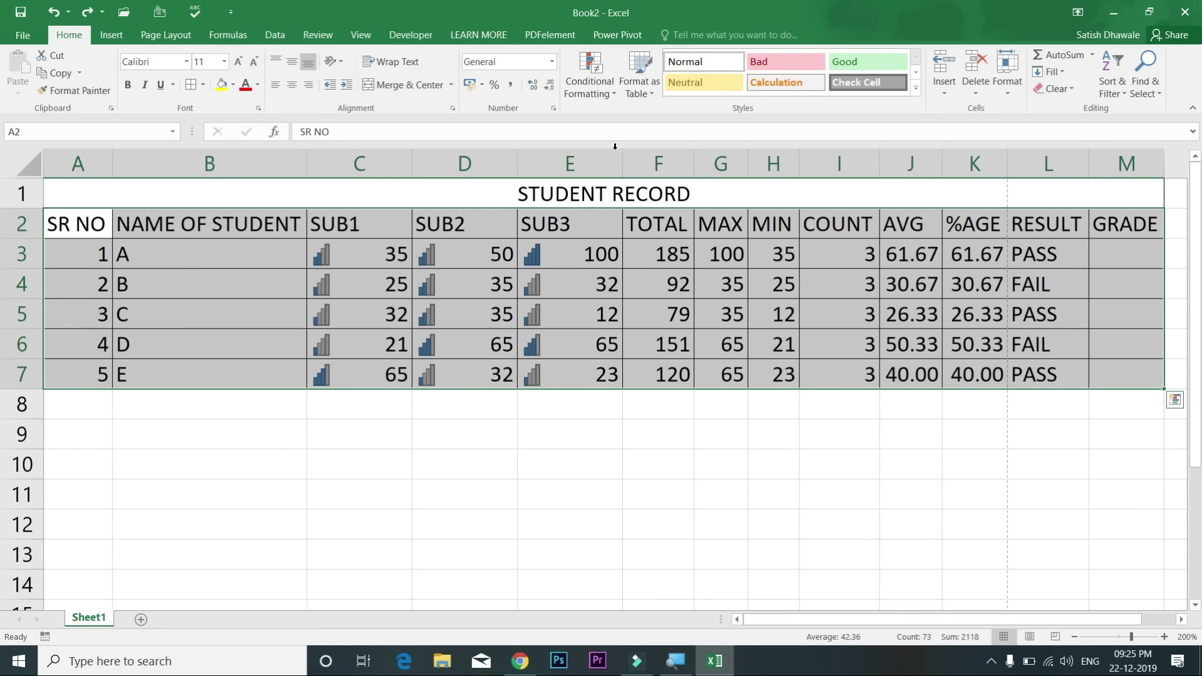
pyautogui.click(648, 94)
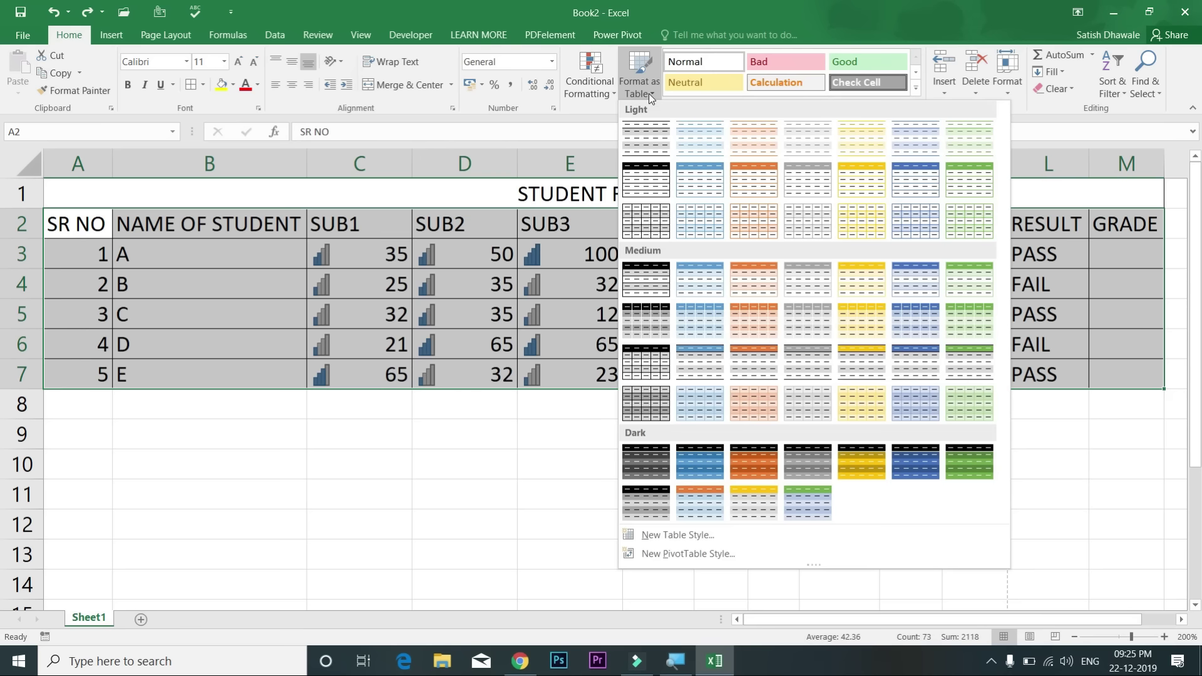
pyautogui.click(648, 93)
pyautogui.click(121, 38)
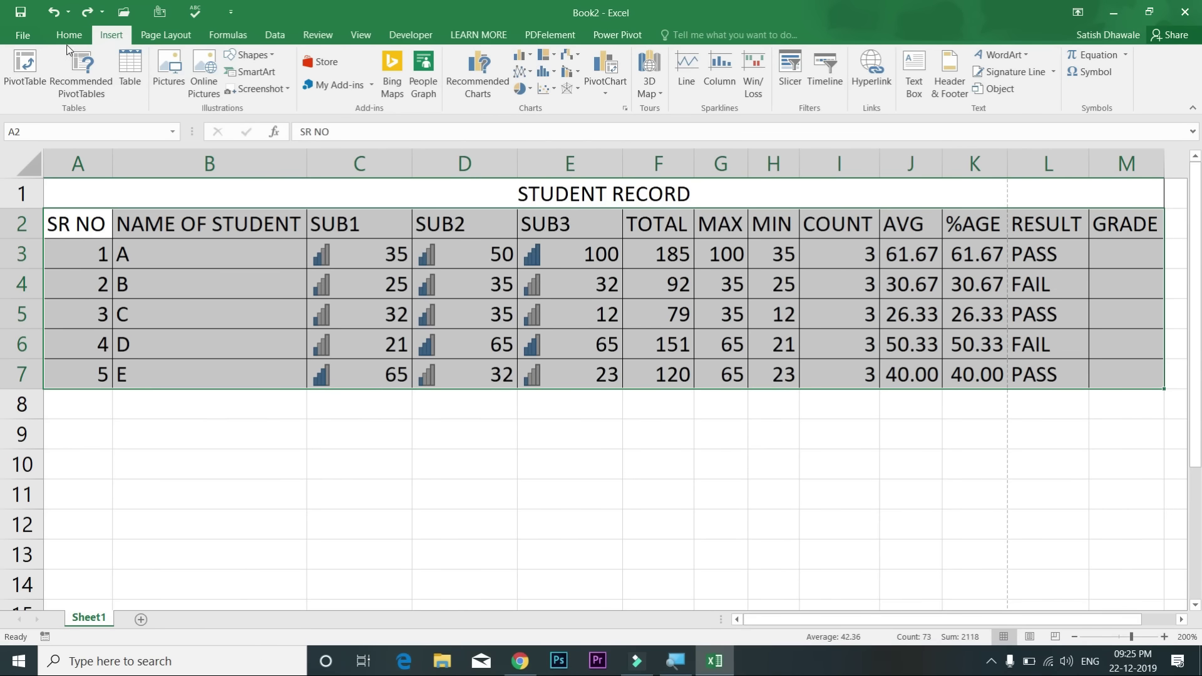
pyautogui.click(69, 35)
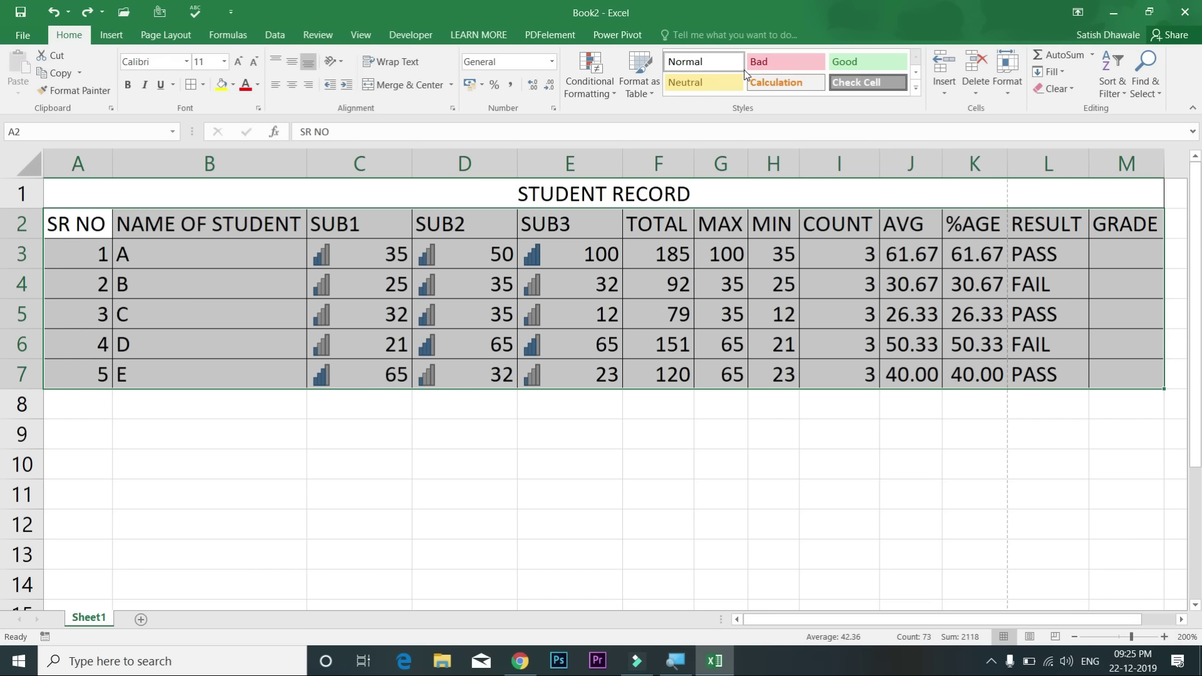
pyautogui.click(648, 88)
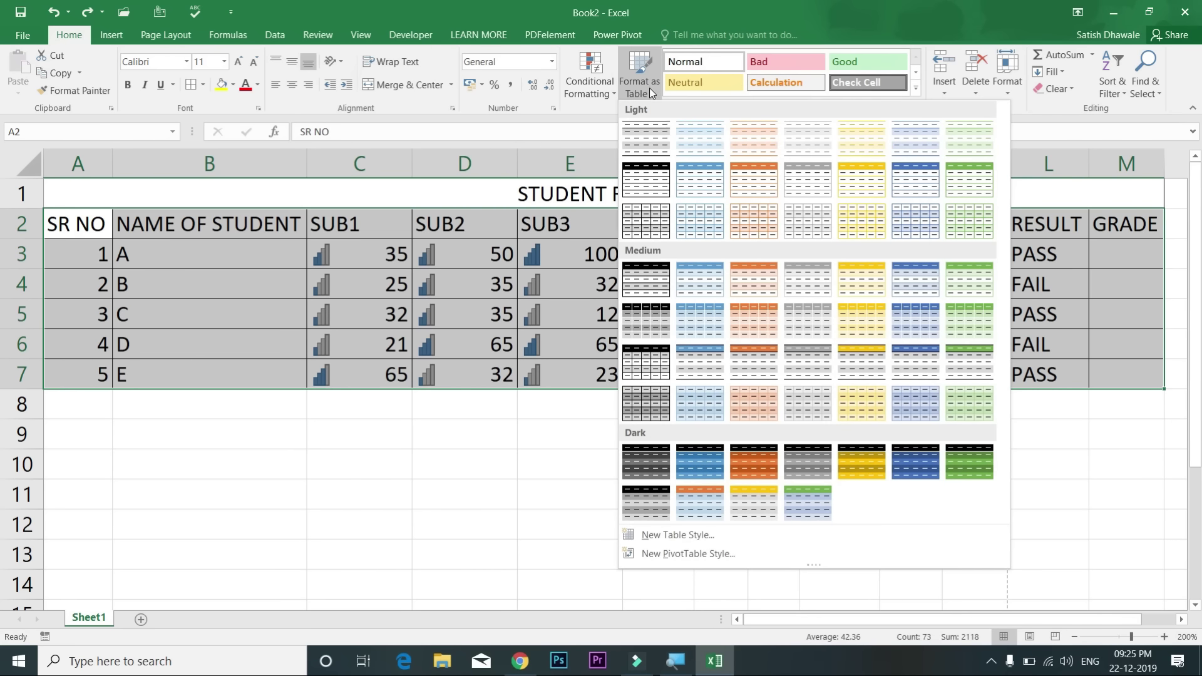
pyautogui.click(910, 328)
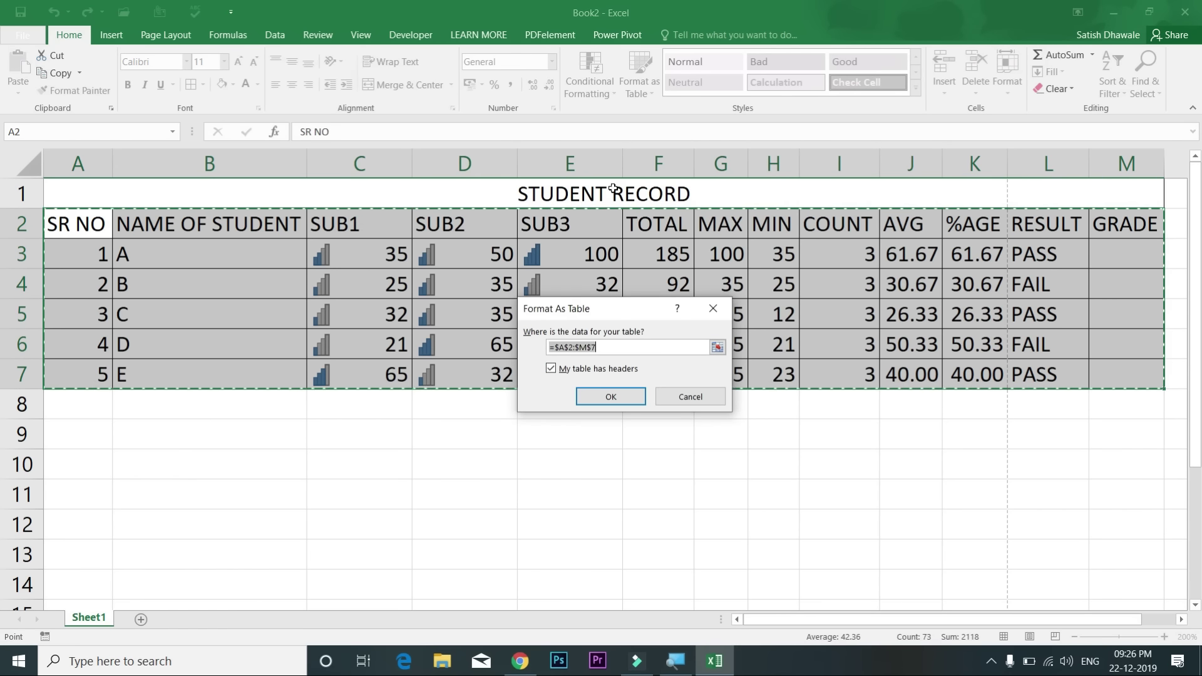
# Step: Confirm the range $A$2:$M$7 with headers to create the blue banded Table2
pyautogui.moveTo(78, 224); pyautogui.dragTo(1118, 377)
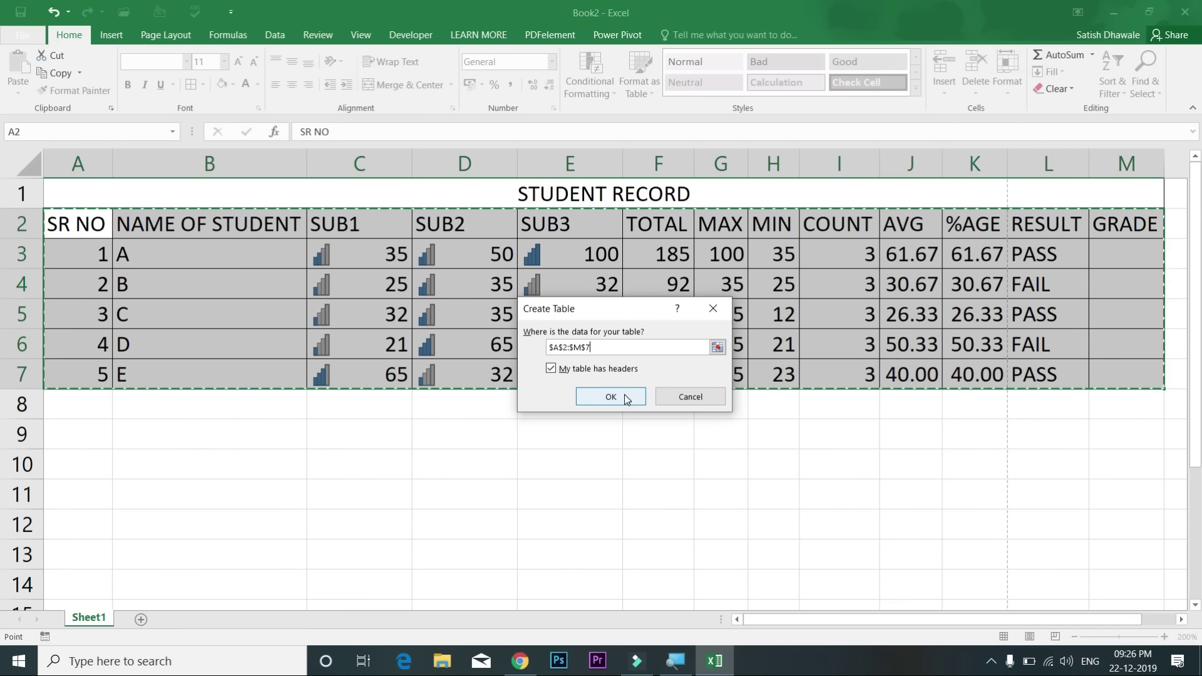
pyautogui.click(610, 396)
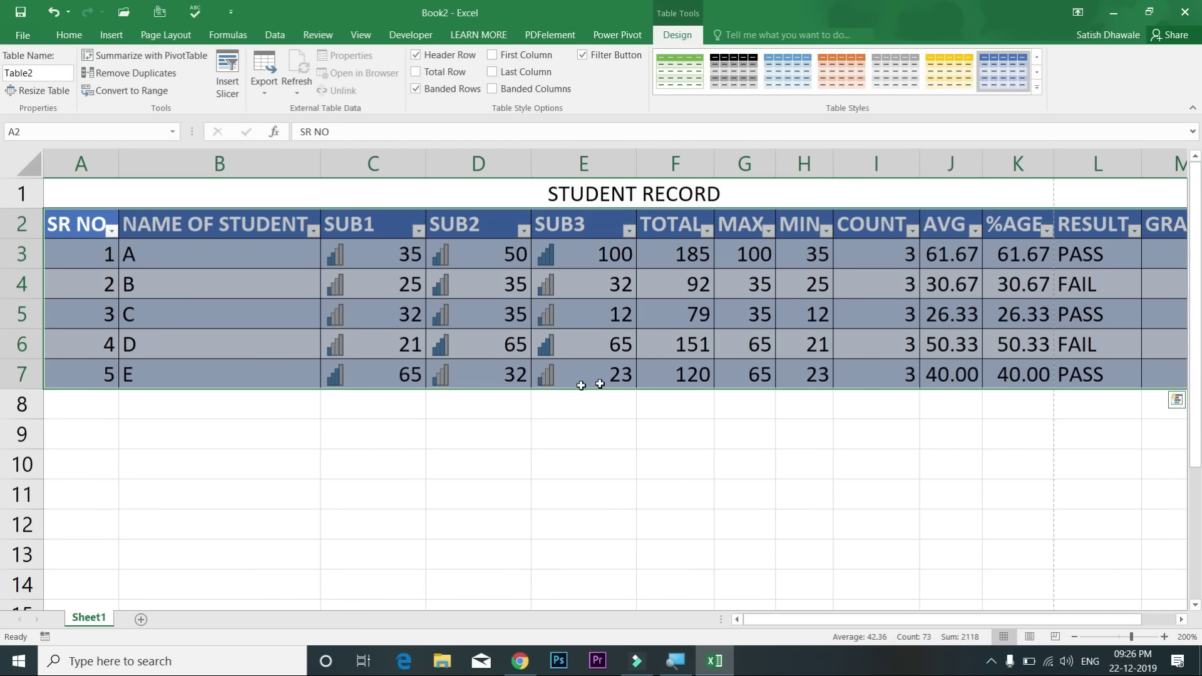
pyautogui.click(670, 292)
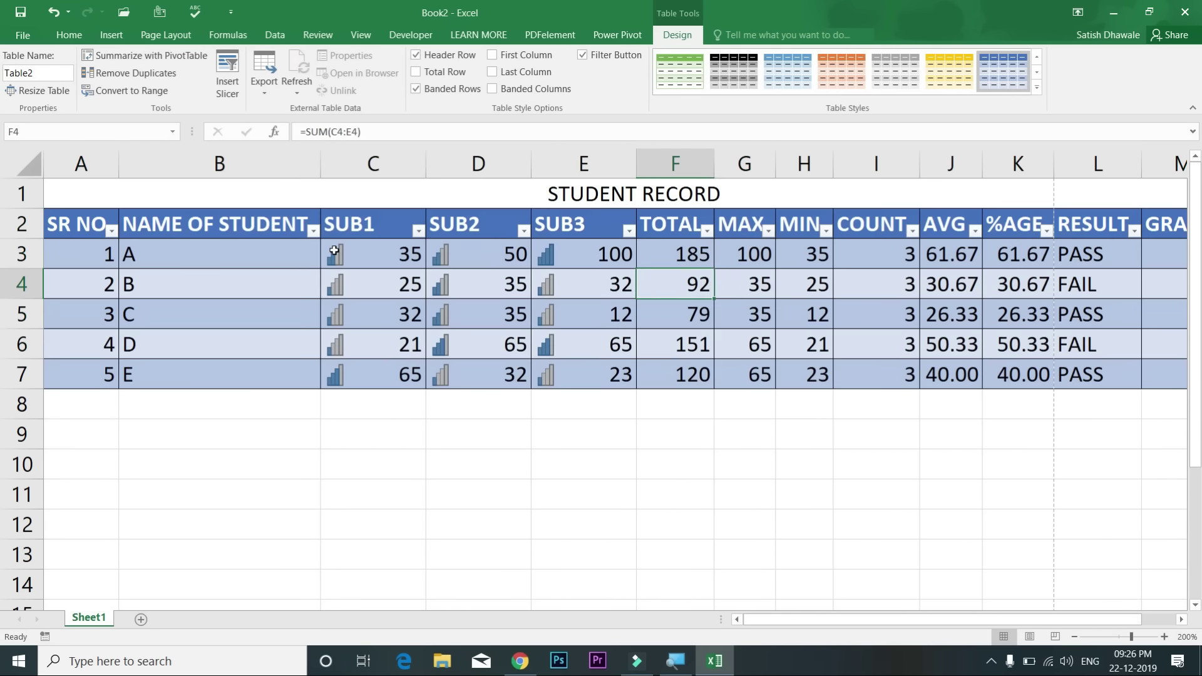
# Step: Replace TOTAL with =SUM(Table2[@[SUB1]:[SUB3]]), giving 185, 92, 79, 151 and 120
pyautogui.click(1181, 619)
pyautogui.moveTo(599, 254); pyautogui.dragTo(599, 374)
pyautogui.press('Delete')
pyautogui.click(620, 263)
pyautogui.hotkey('alt', '=')
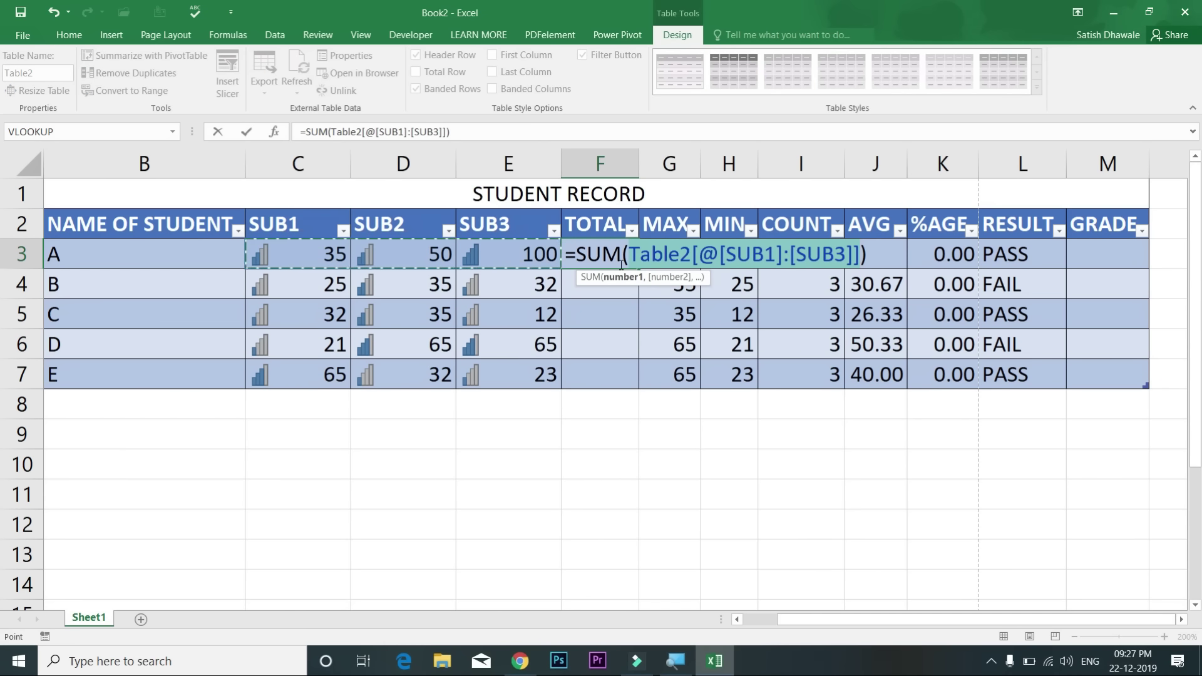
pyautogui.hotkey('ctrl', 'Return')
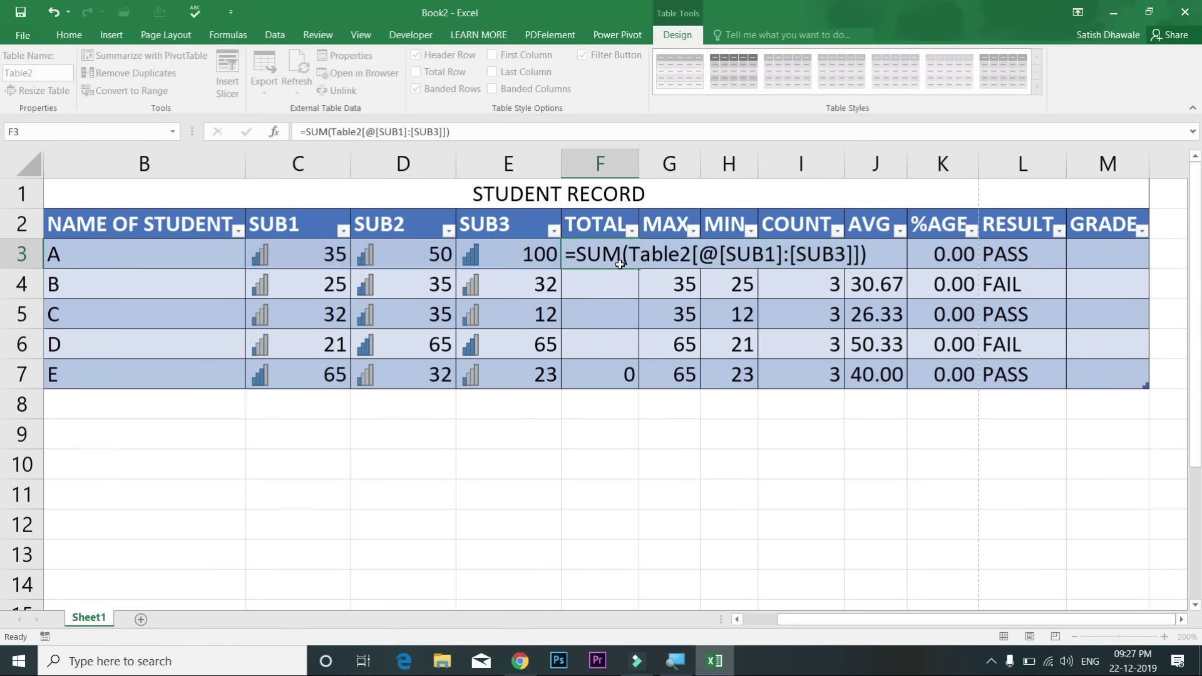
pyautogui.press('Return')
pyautogui.moveTo(619, 264); pyautogui.dragTo(619, 370)
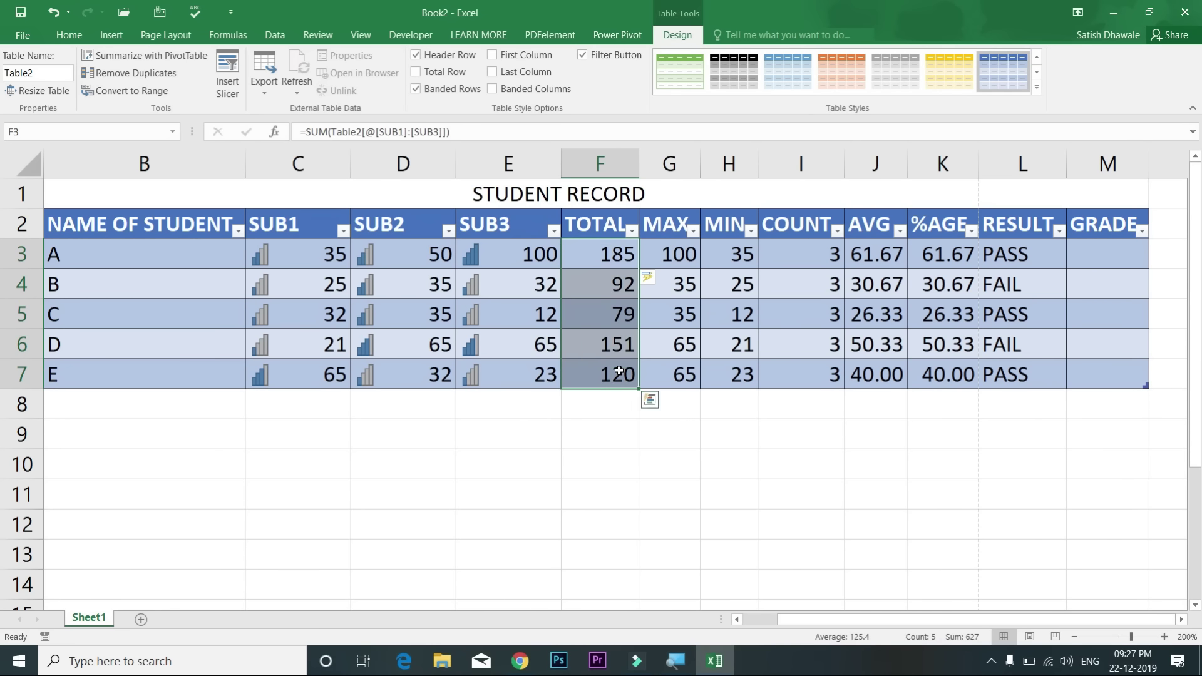
pyautogui.moveTo(566, 403); pyautogui.dragTo(81, 398)
# Step: Enter serial number 6 in A8 and widen the AVG column so values fit
pyautogui.click(82, 399)
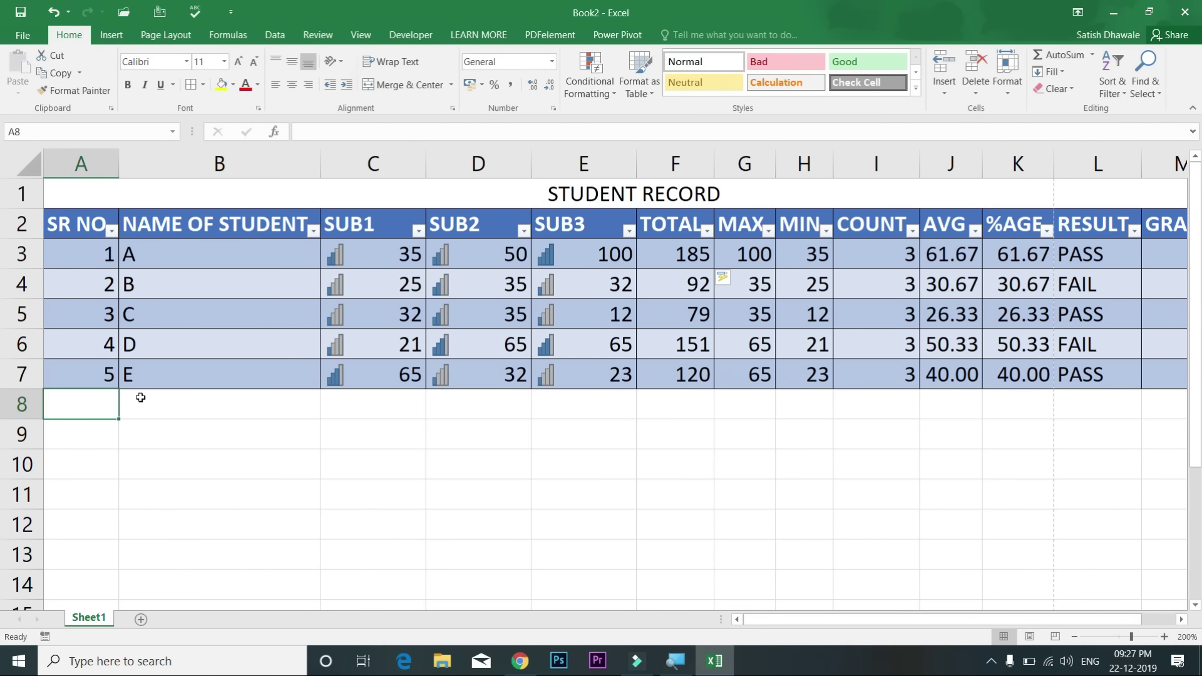
pyautogui.write('6')
pyautogui.press('Tab')
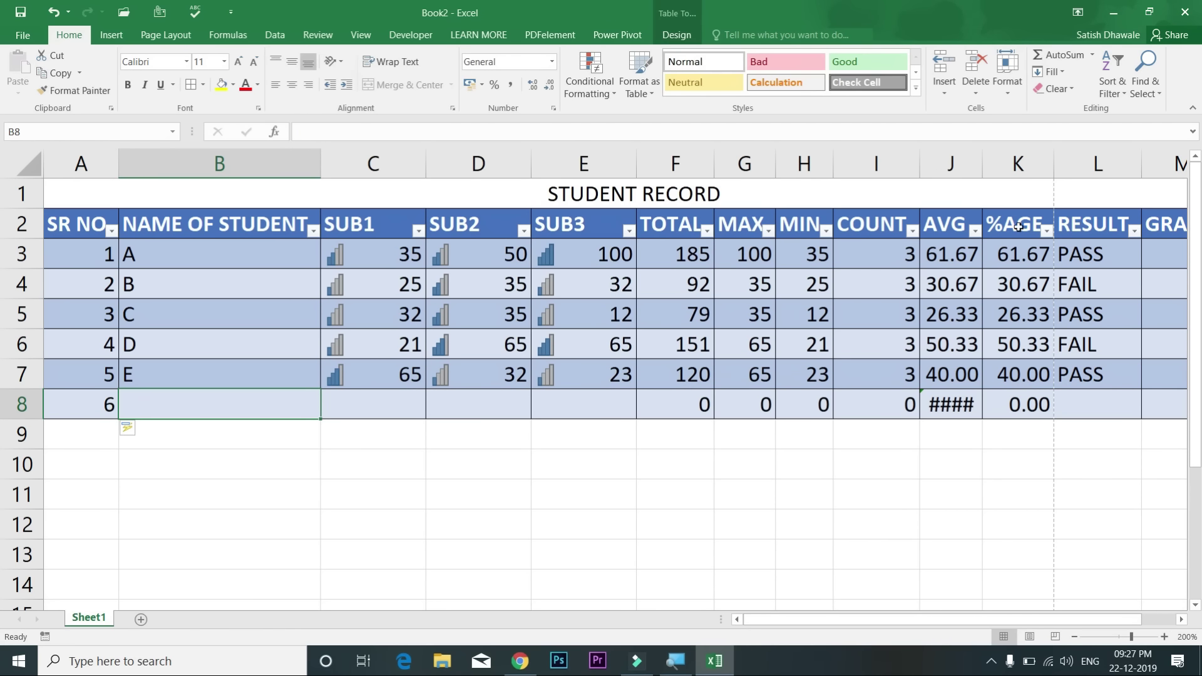
pyautogui.moveTo(984, 166); pyautogui.dragTo(1004, 166)
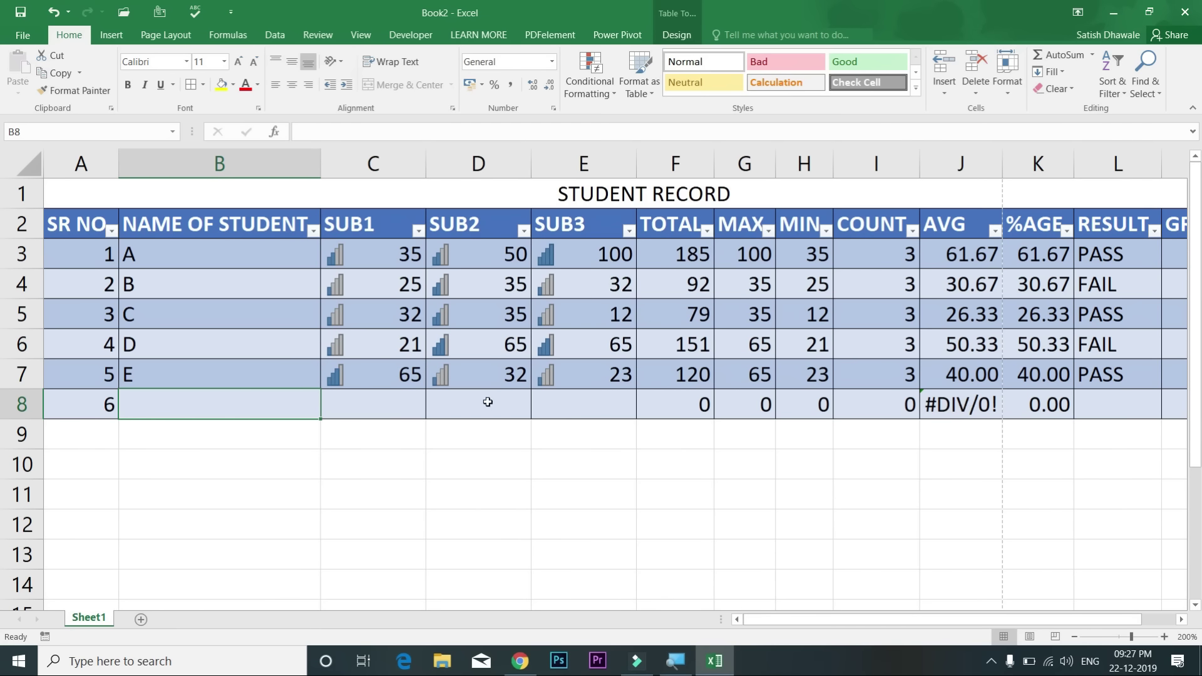
# Step: Enter marks 45, 65 and 98 for SUB1 to SUB3 in row 8
pyautogui.click(413, 406)
pyautogui.write('45')
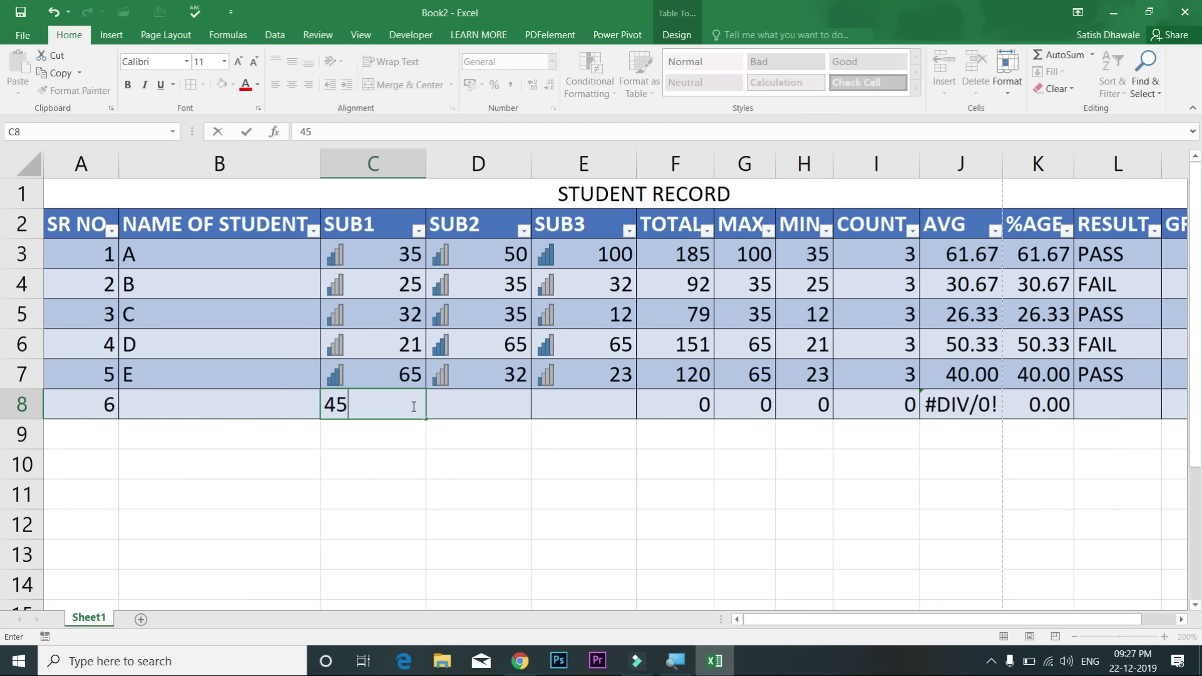
pyautogui.press('Tab')
pyautogui.write('45')
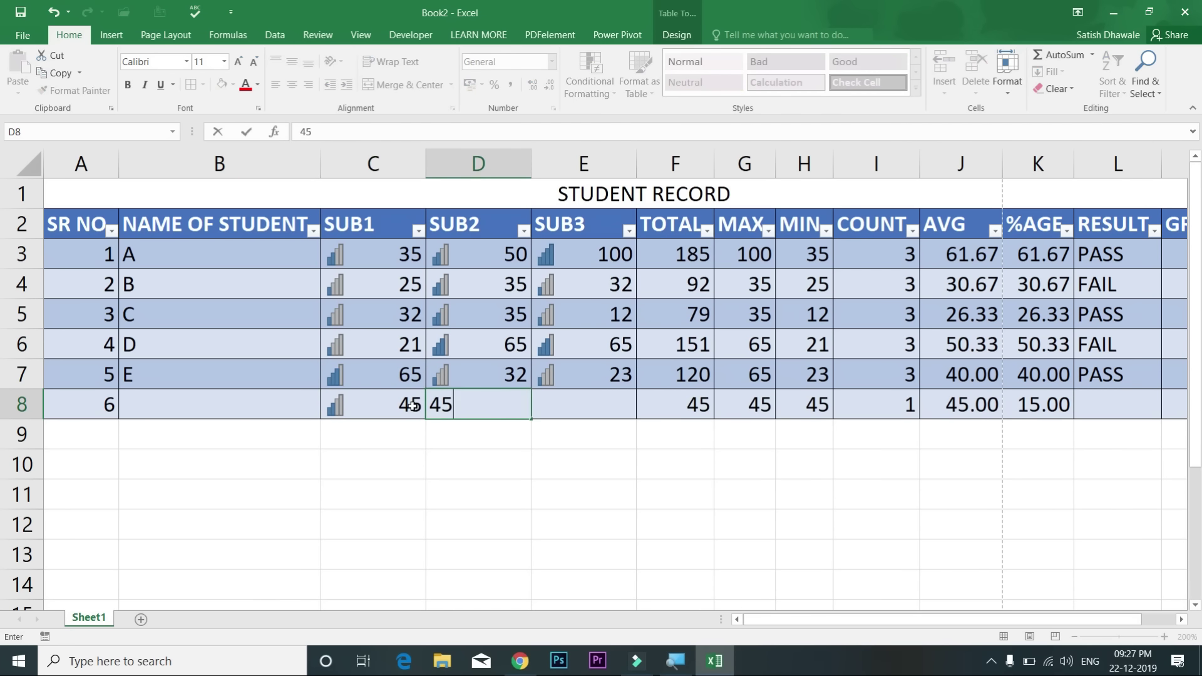
pyautogui.press('BackSpace')
pyautogui.press('BackSpace')
pyautogui.write('65')
pyautogui.press('Tab')
pyautogui.write('98')
pyautogui.click(410, 405)
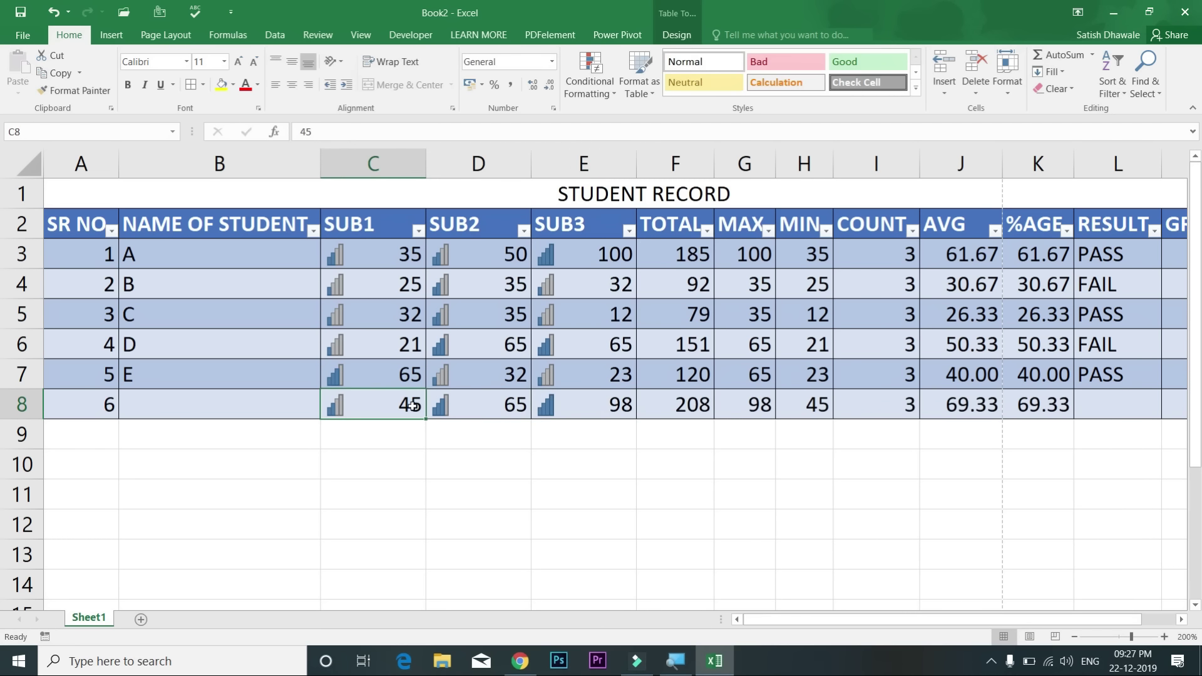
# Step: Name the new student F in B8 and check the row's AVG and %AGE formulas
pyautogui.press('Left')
pyautogui.write('F')
pyautogui.press('Return')
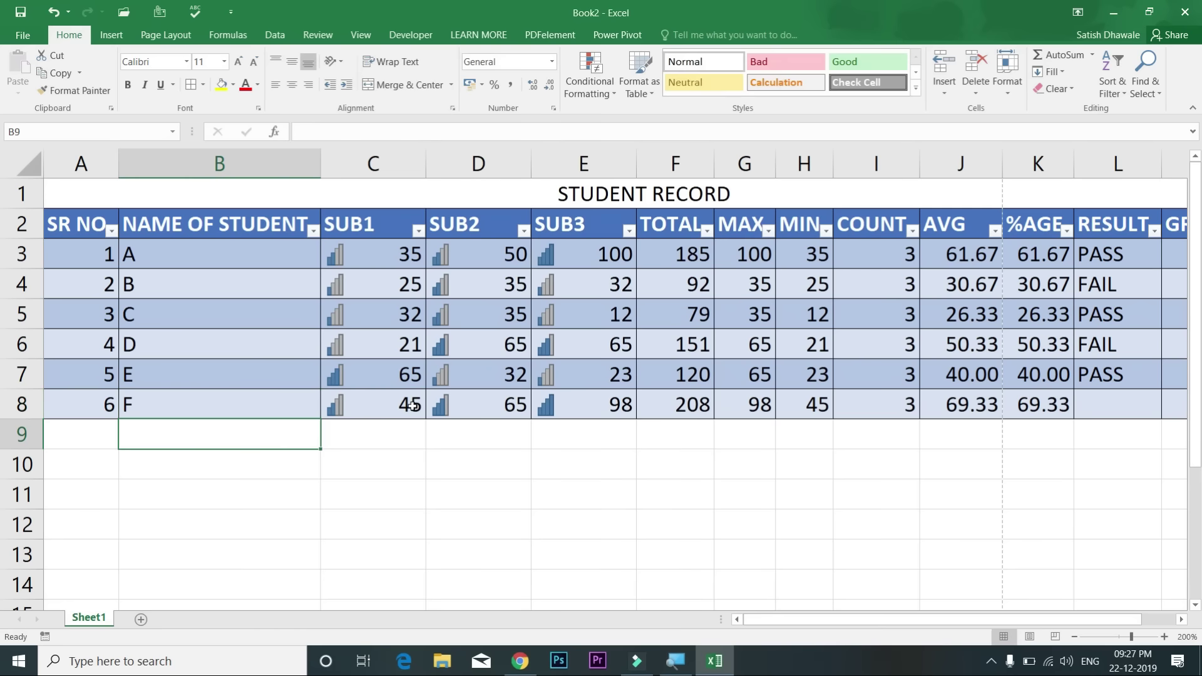
pyautogui.click(936, 415)
pyautogui.click(1056, 396)
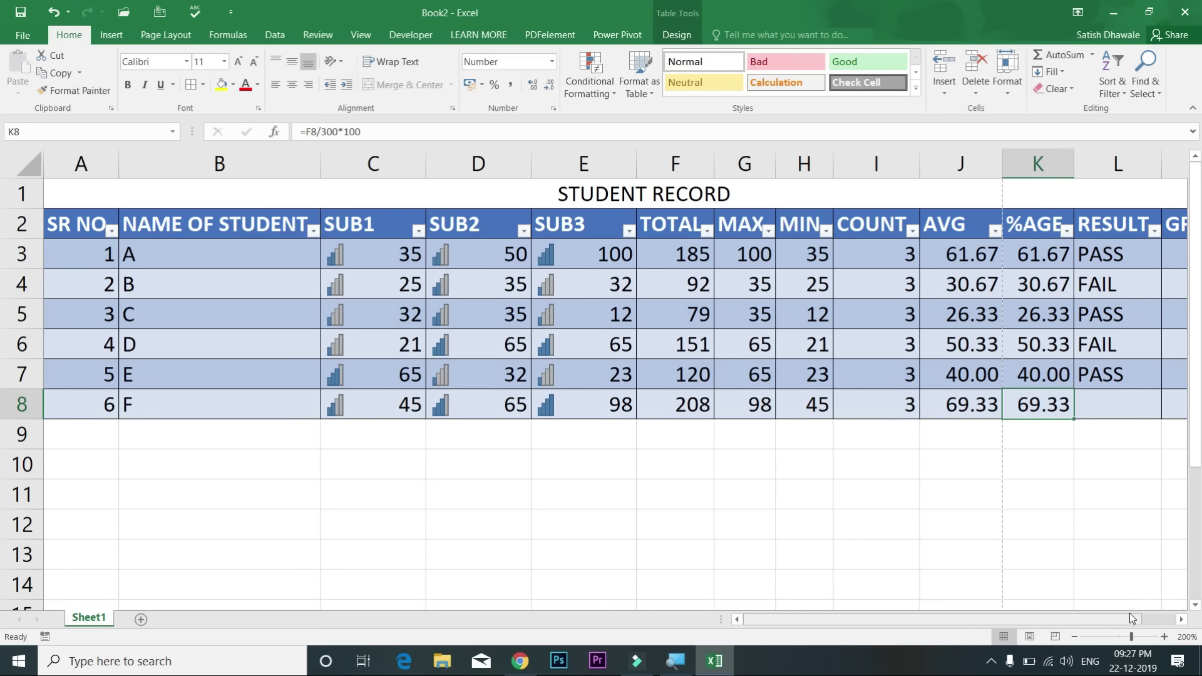
# Step: Convert Table2 back to a normal range with Table Design's Convert to Range
pyautogui.moveTo(1133, 619); pyautogui.dragTo(1188, 620)
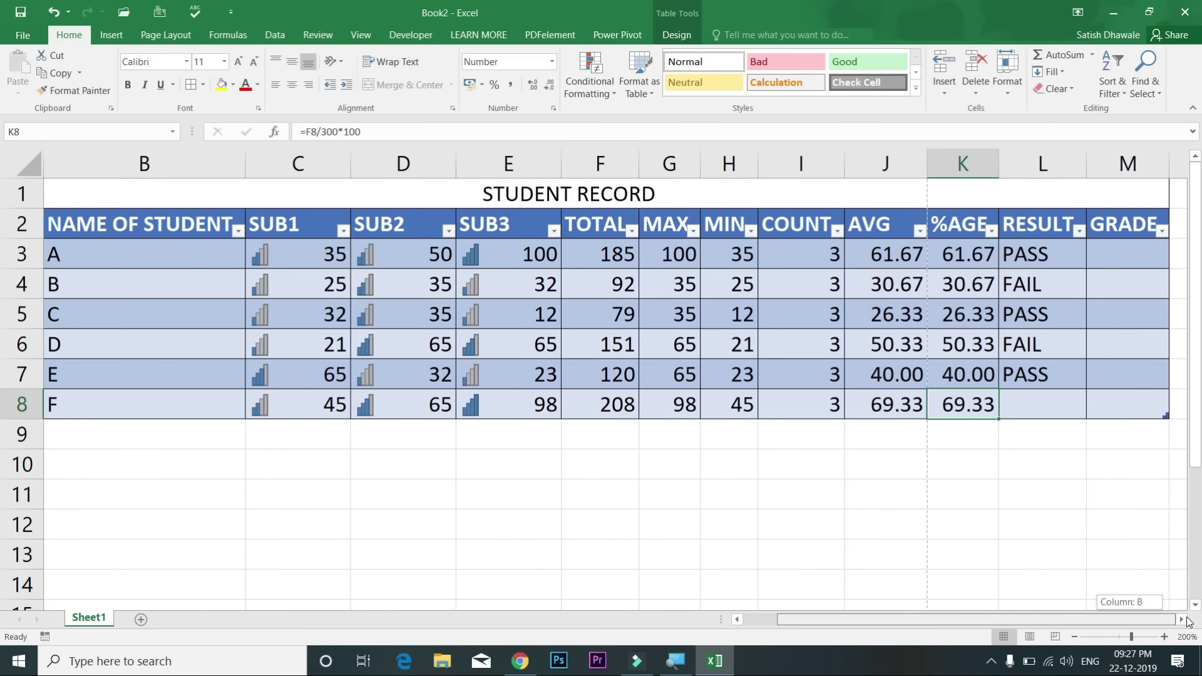
pyautogui.moveTo(1129, 225); pyautogui.dragTo(75, 406)
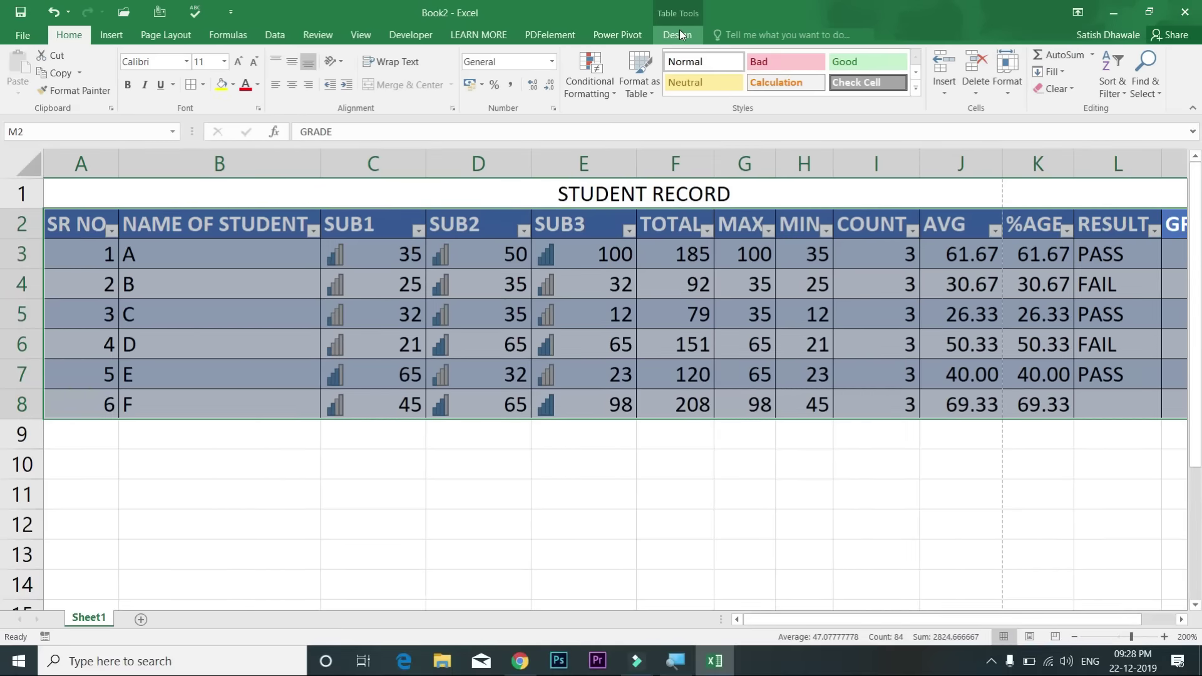
pyautogui.click(678, 30)
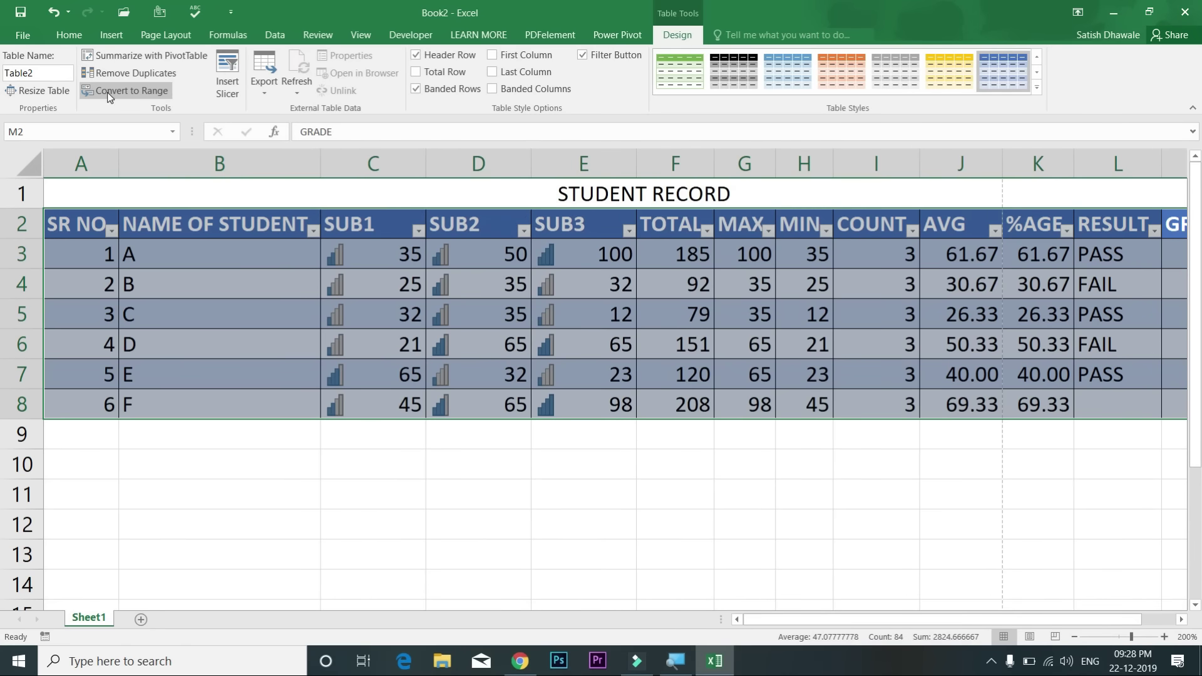
pyautogui.click(108, 93)
pyautogui.click(577, 373)
pyautogui.click(1073, 90)
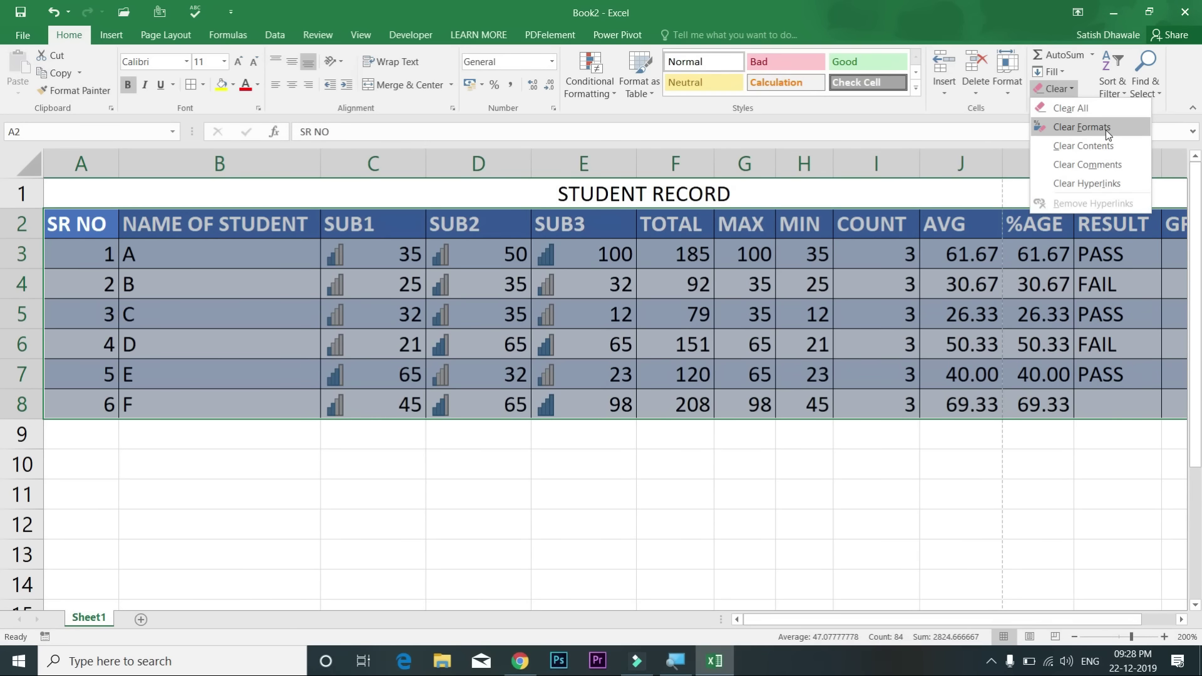
# Step: Apply Clear Formats to the student data, then select cell A2
pyautogui.click(1107, 128)
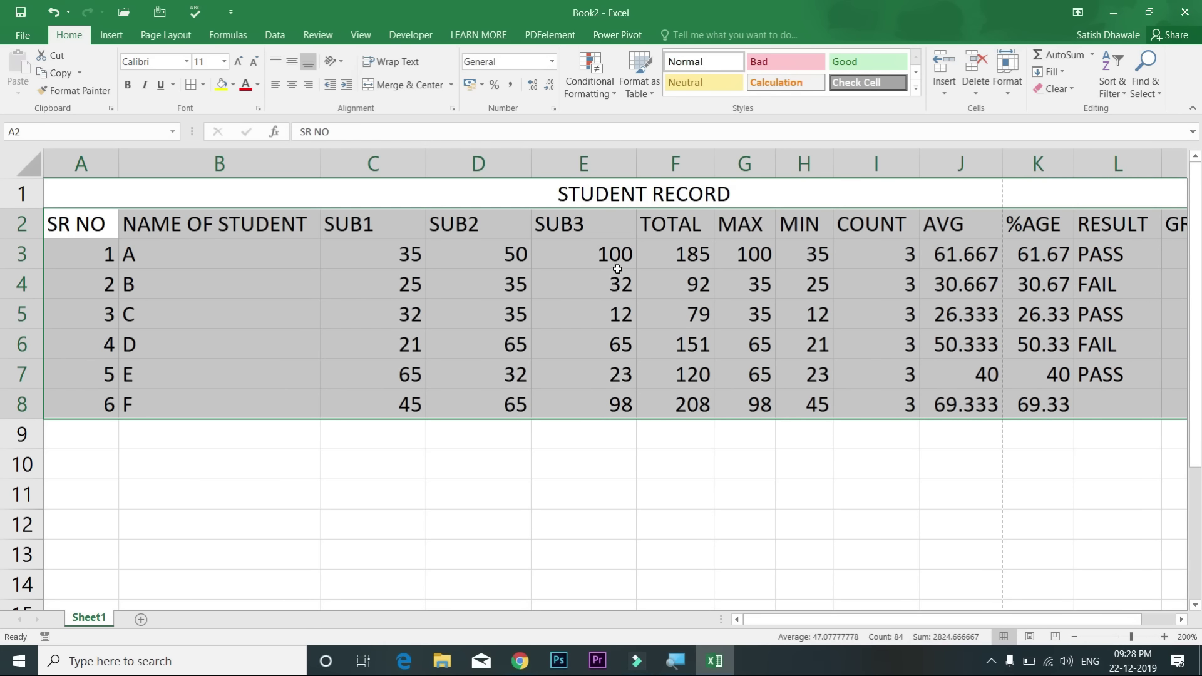
pyautogui.click(99, 223)
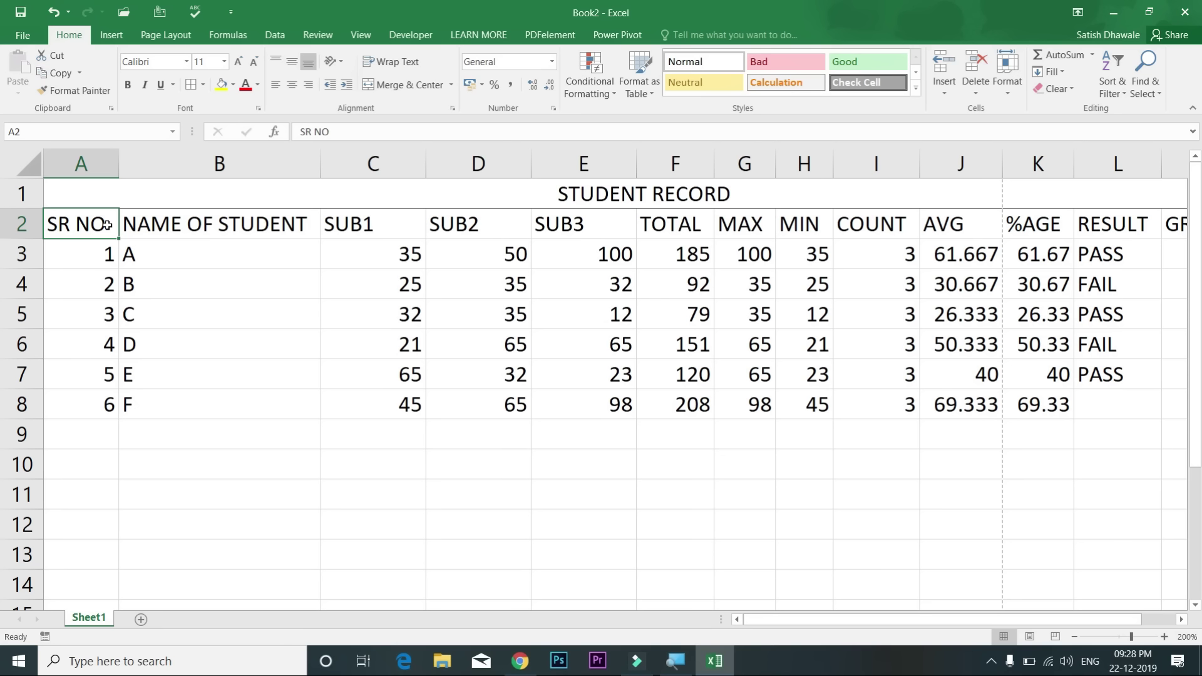
# Step: Extend the RESULT formula down to L8 so student F shows PASS
pyautogui.moveTo(1092, 256); pyautogui.dragTo(1159, 413)
pyautogui.click(1138, 380)
pyautogui.moveTo(1120, 254); pyautogui.dragTo(1120, 407)
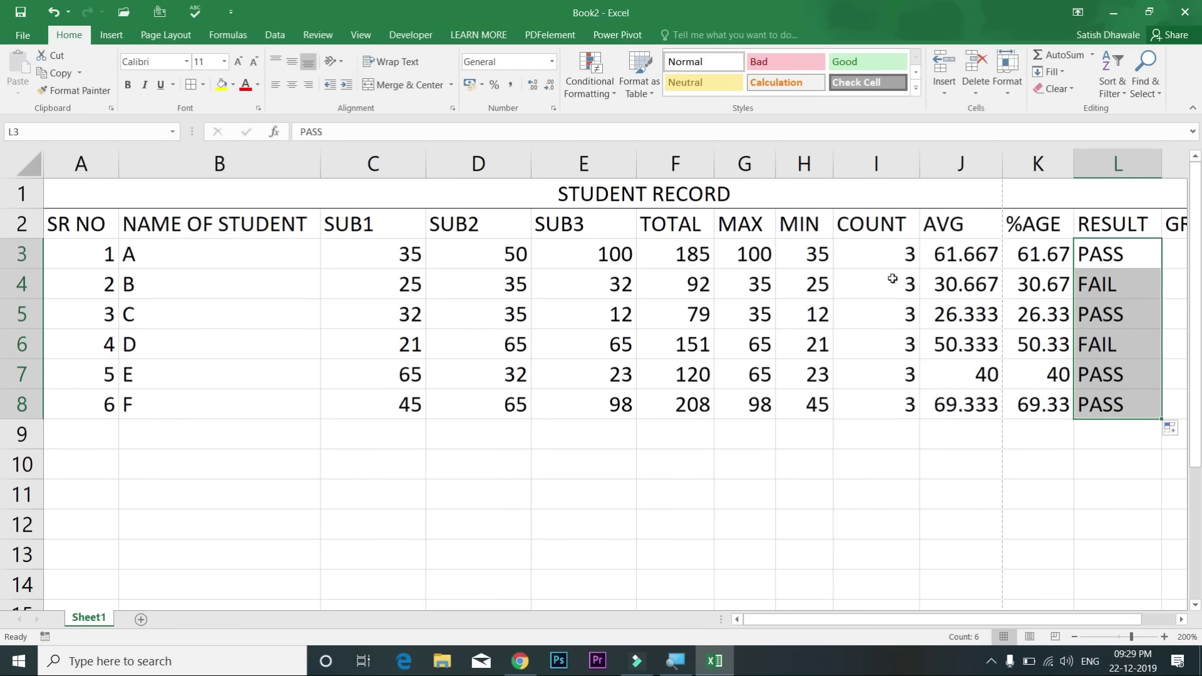
# Step: Select the whole student table and apply All Borders to every cell
pyautogui.click(103, 221)
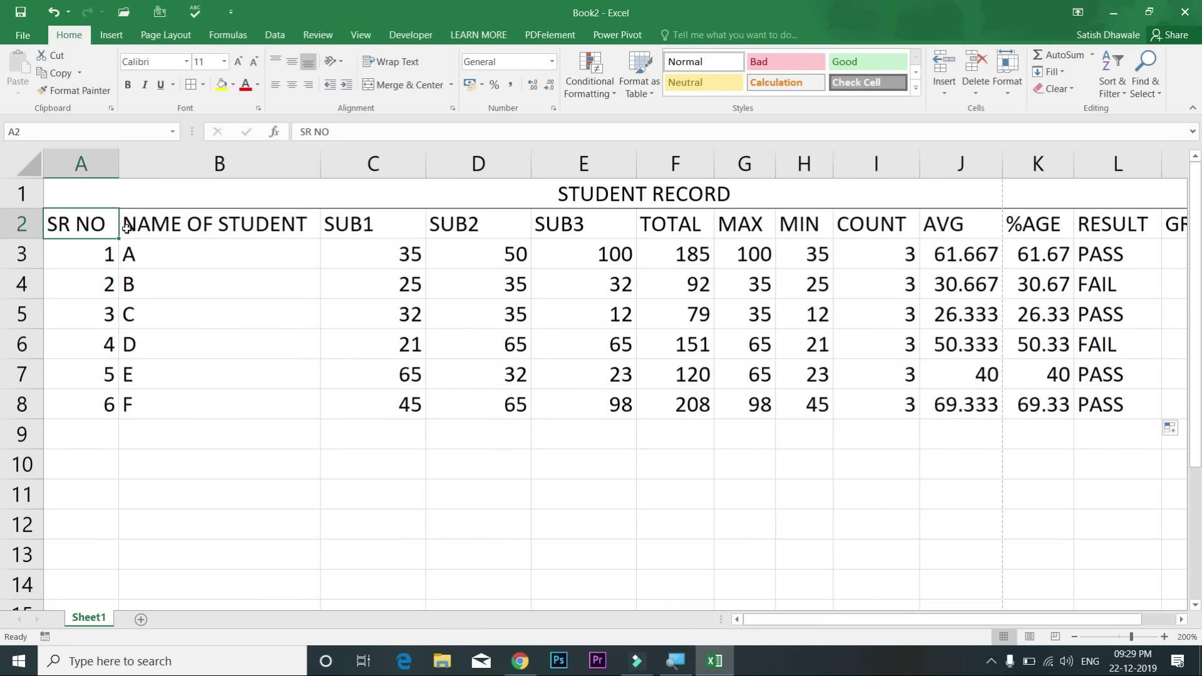
pyautogui.hotkey('ctrl', 'a')
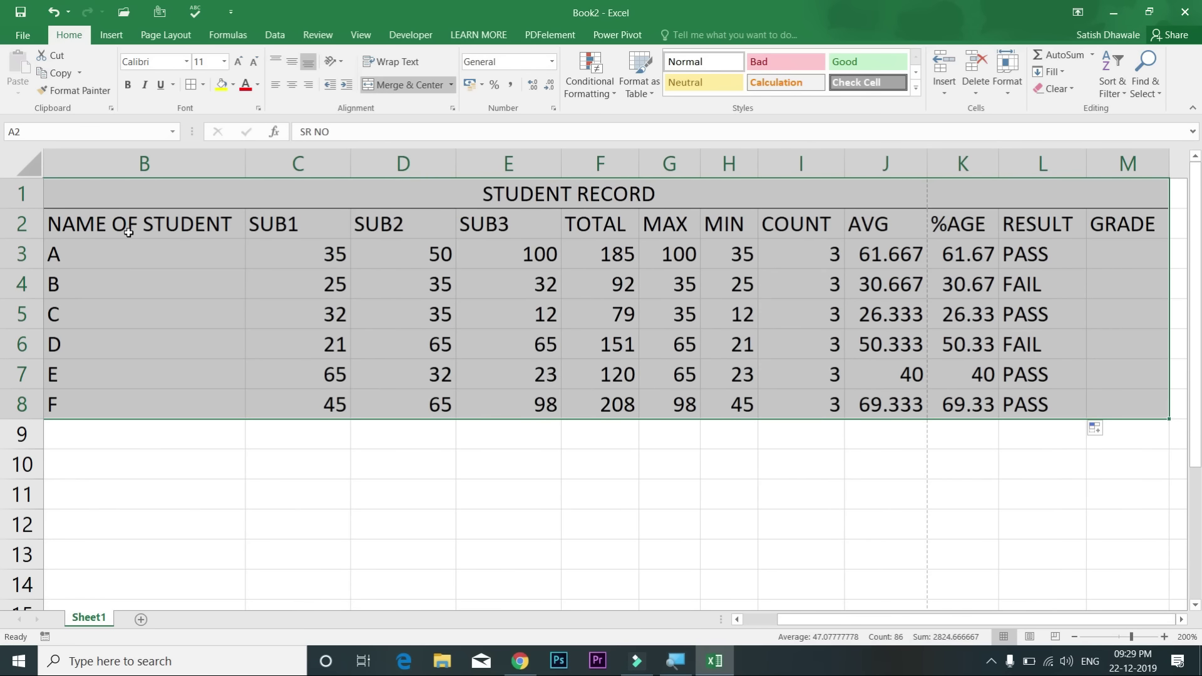
pyautogui.hotkey('alt', 'h')
pyautogui.press('b')
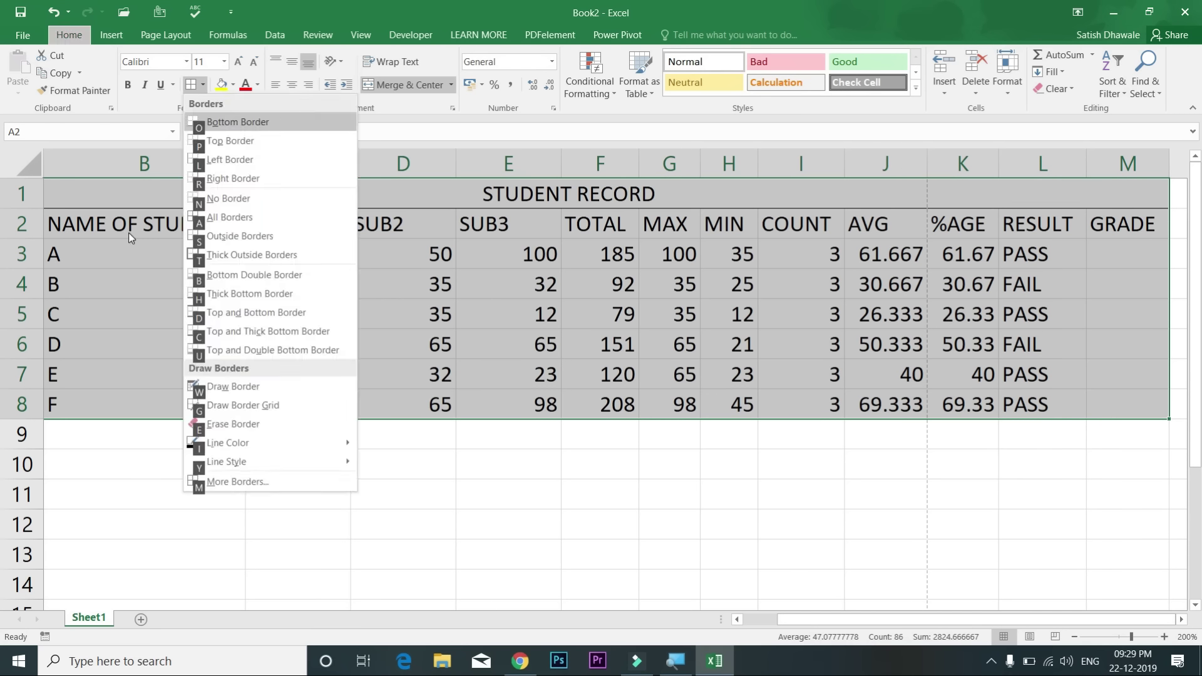
pyautogui.press('a')
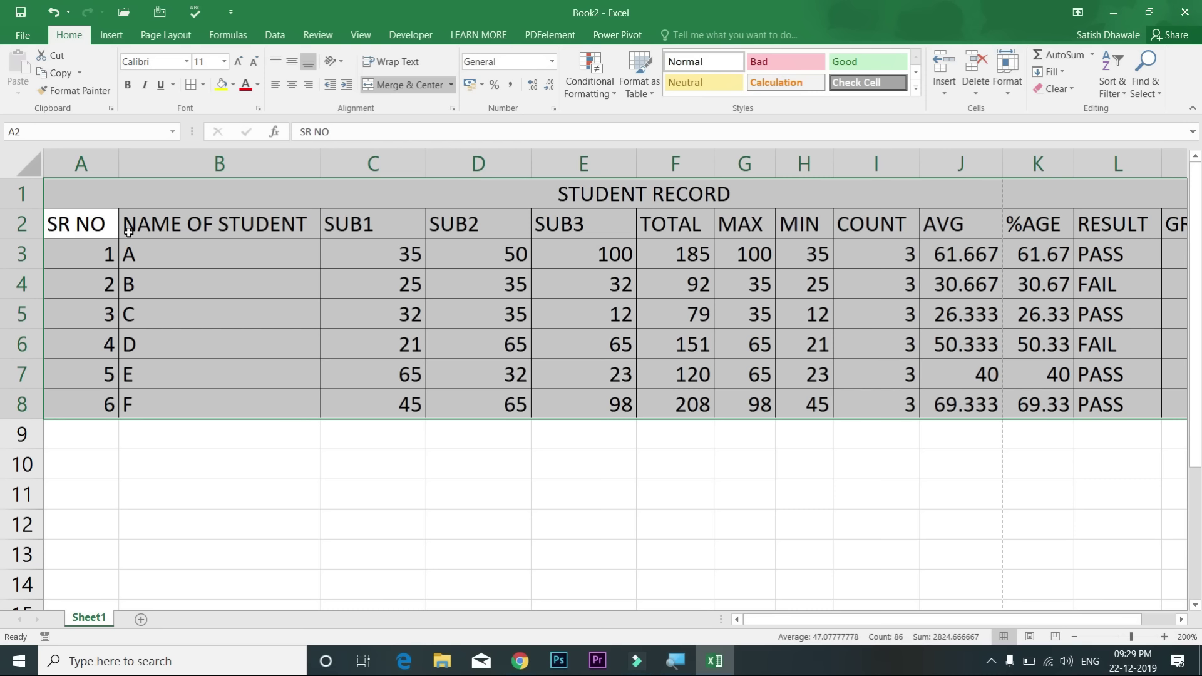
pyautogui.hotkey('ctrl', 'z')
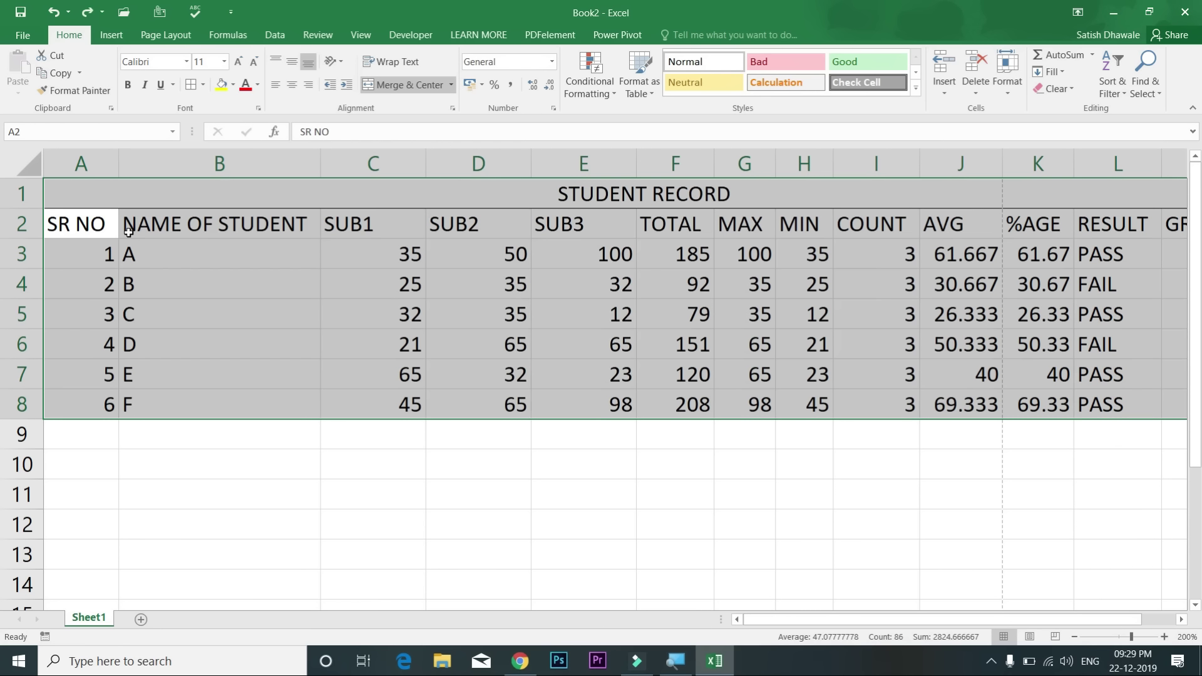
pyautogui.press('alt')
pyautogui.press('h')
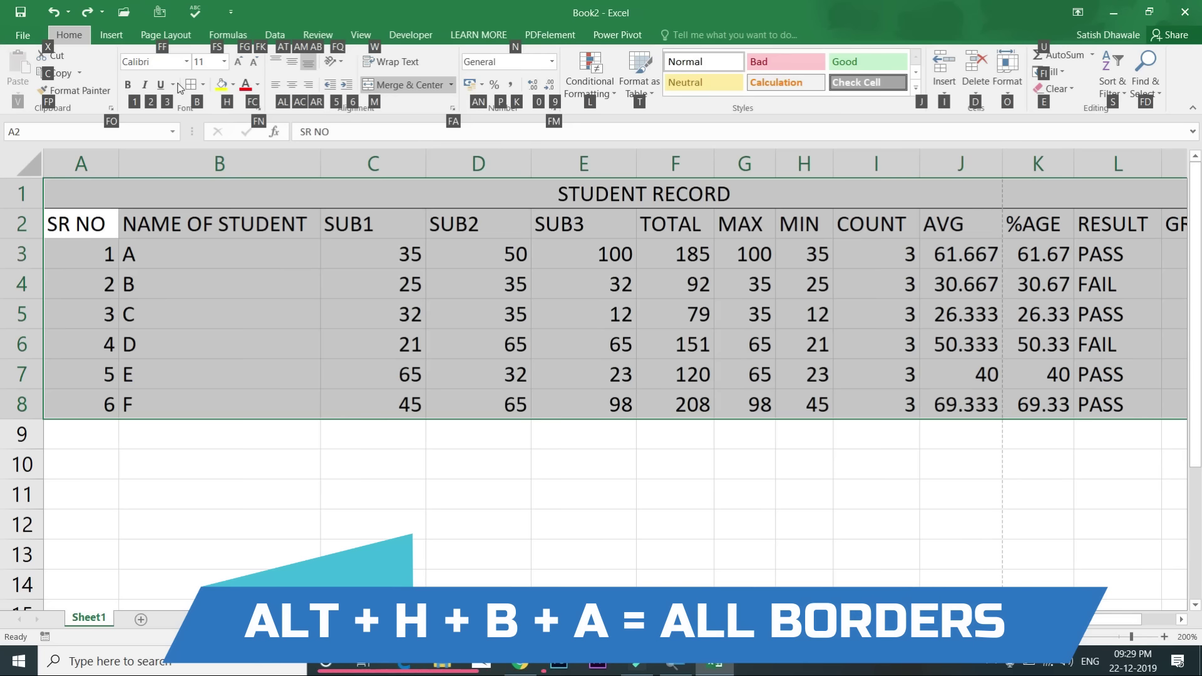
pyautogui.press('b')
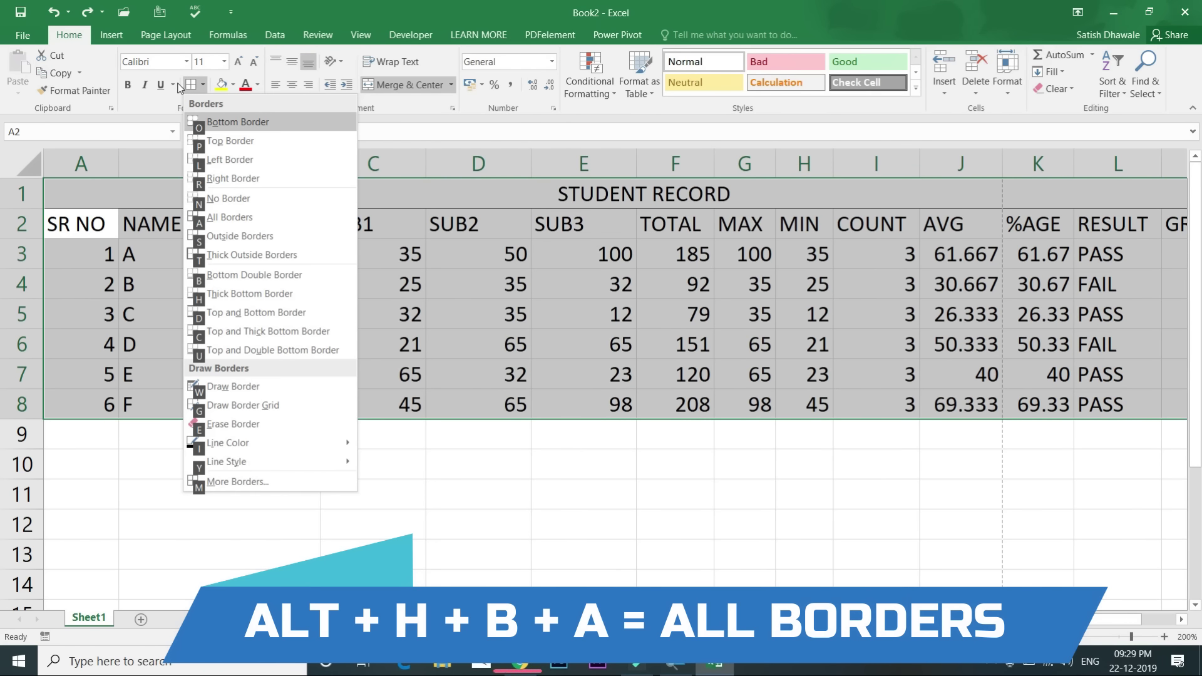
pyautogui.press('a')
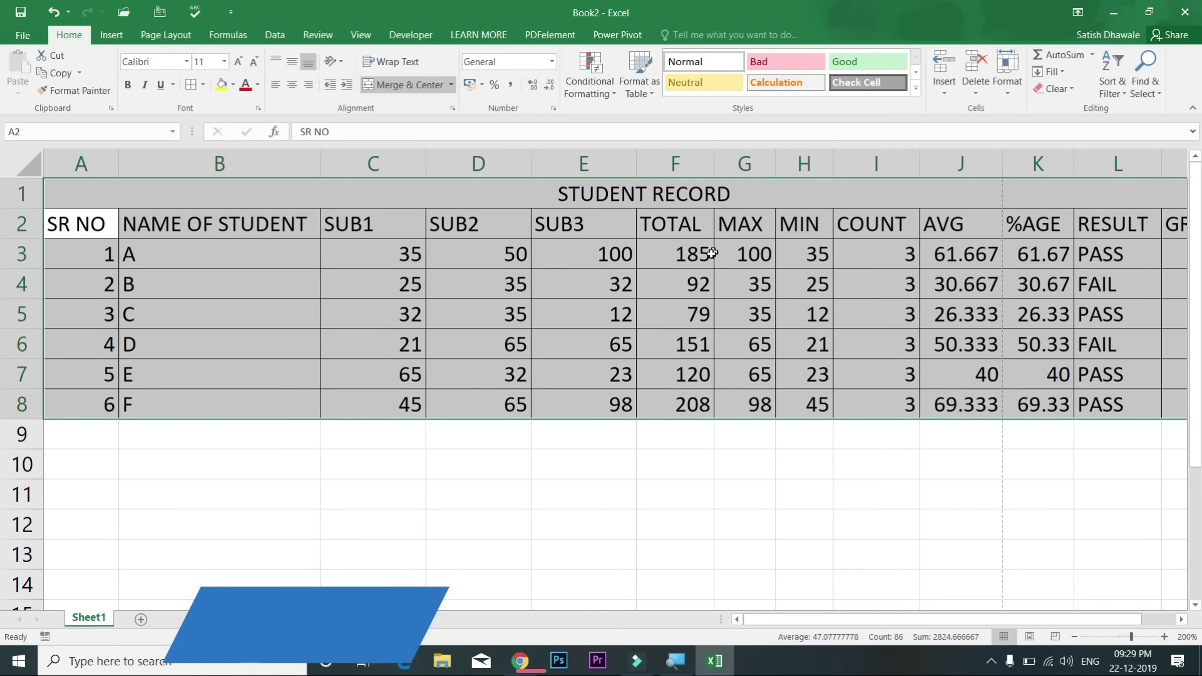
pyautogui.click(705, 260)
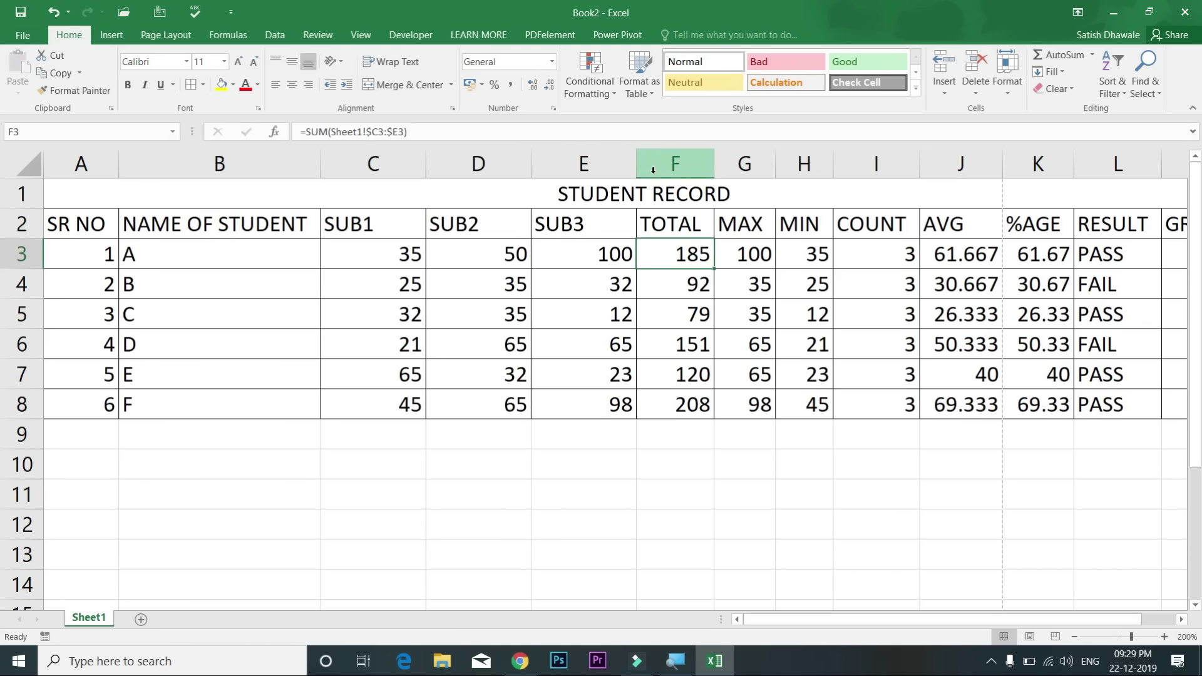
# Step: Turn on header filters and open then close the NAME OF STUDENT filter list
pyautogui.hotkey('alt', 'a')
pyautogui.press('t')
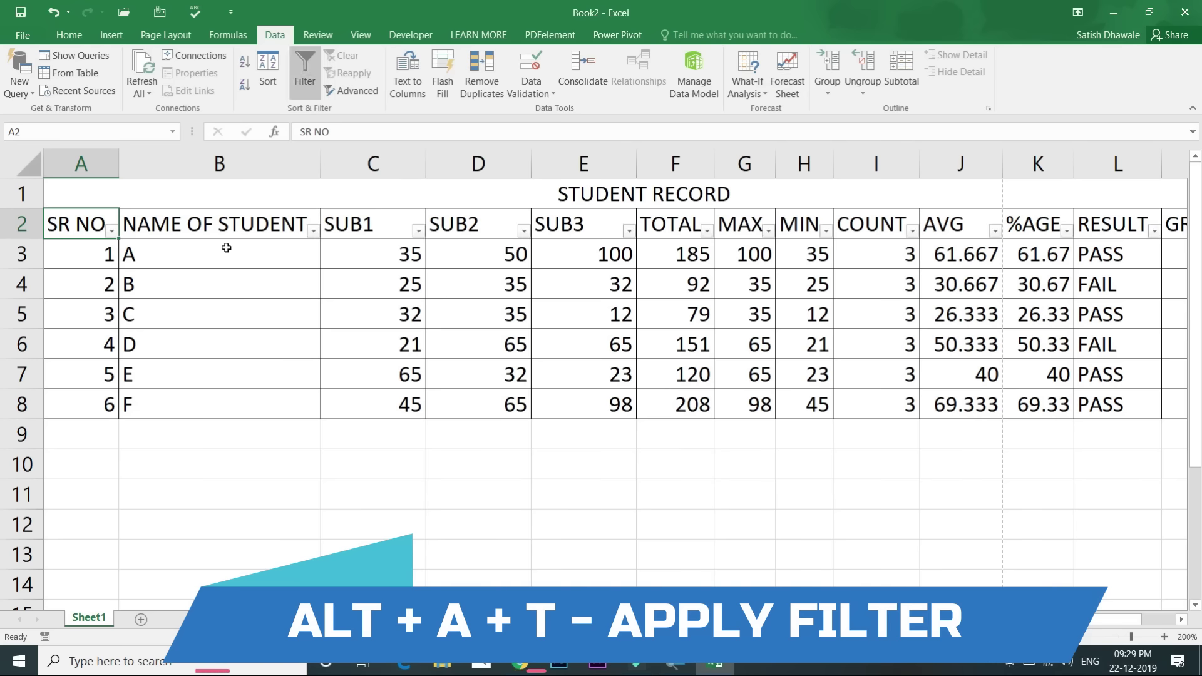
pyautogui.click(316, 234)
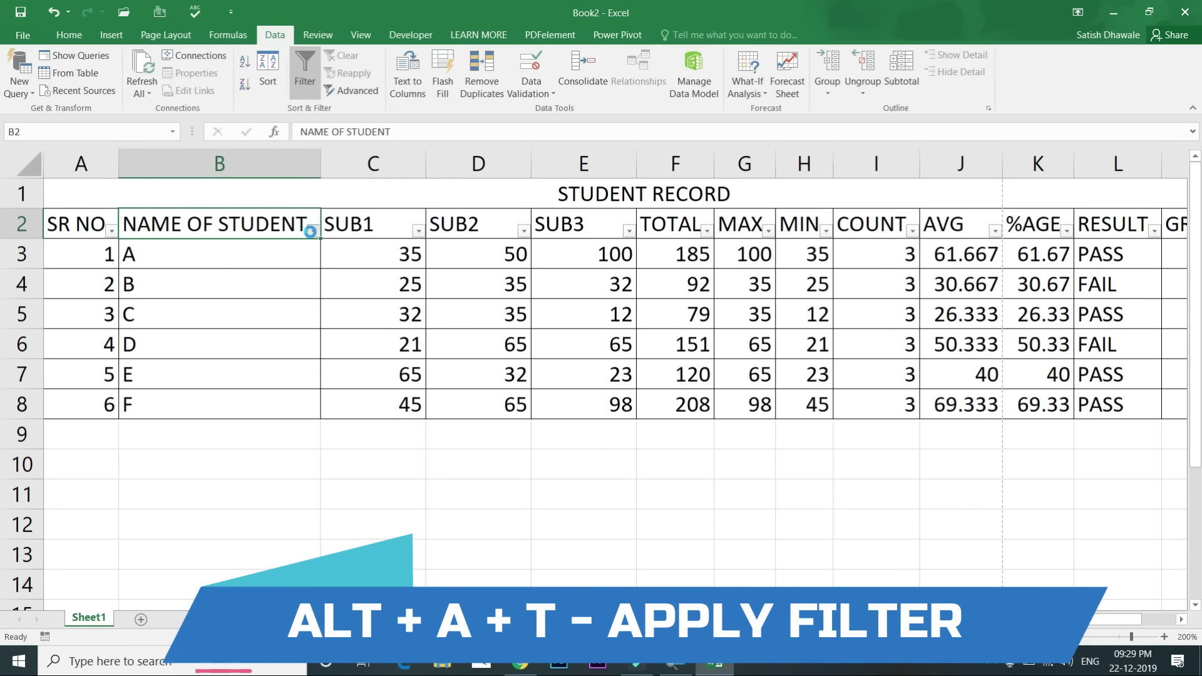
pyautogui.click(313, 231)
pyautogui.click(311, 231)
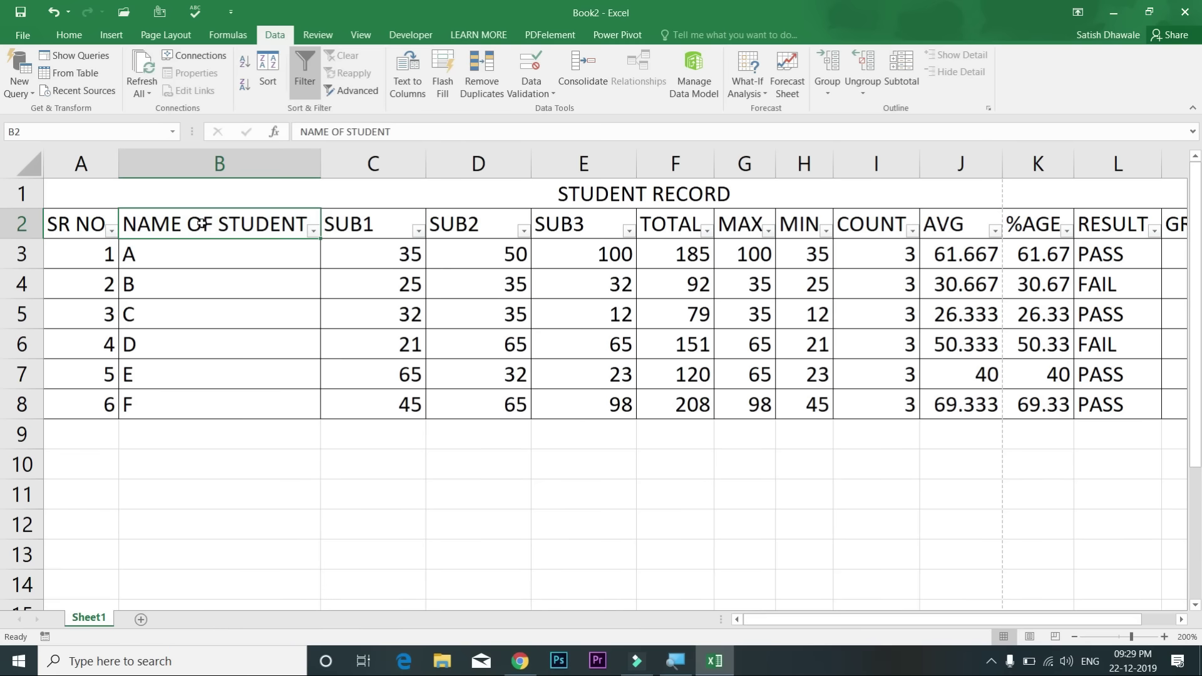
# Step: Toggle the header filters off, on, and off again, leaving no dropdowns
pyautogui.hotkey('alt', 'a')
pyautogui.press('t')
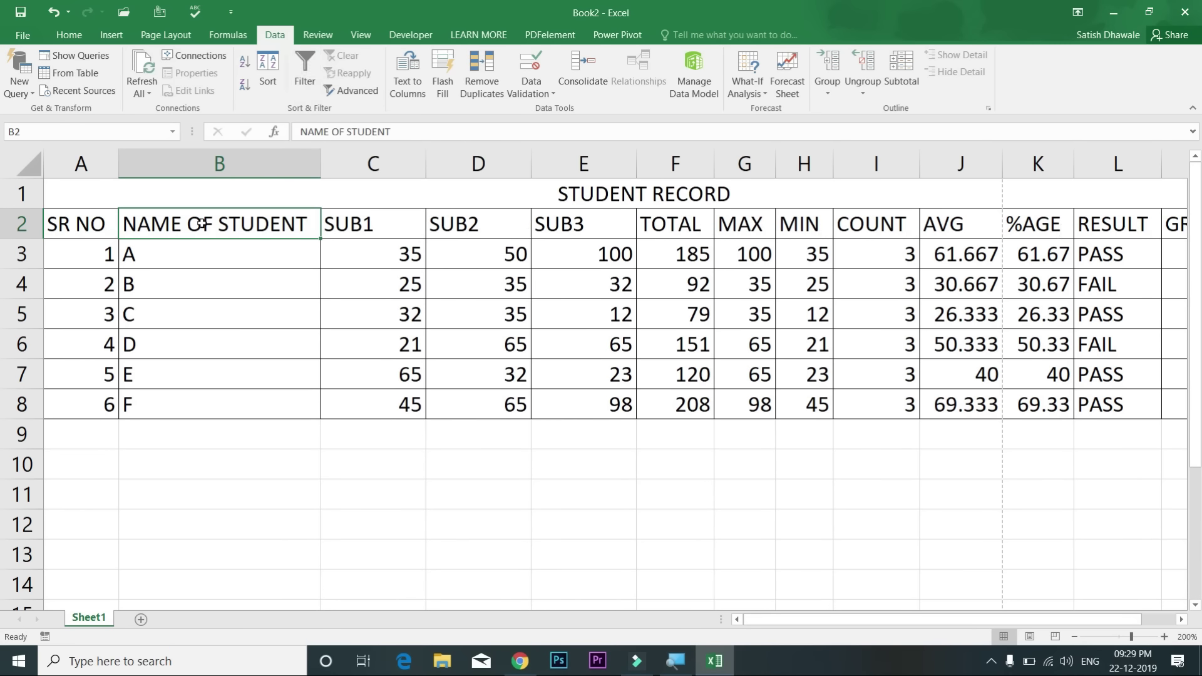
pyautogui.hotkey('alt', 'a')
pyautogui.press('t')
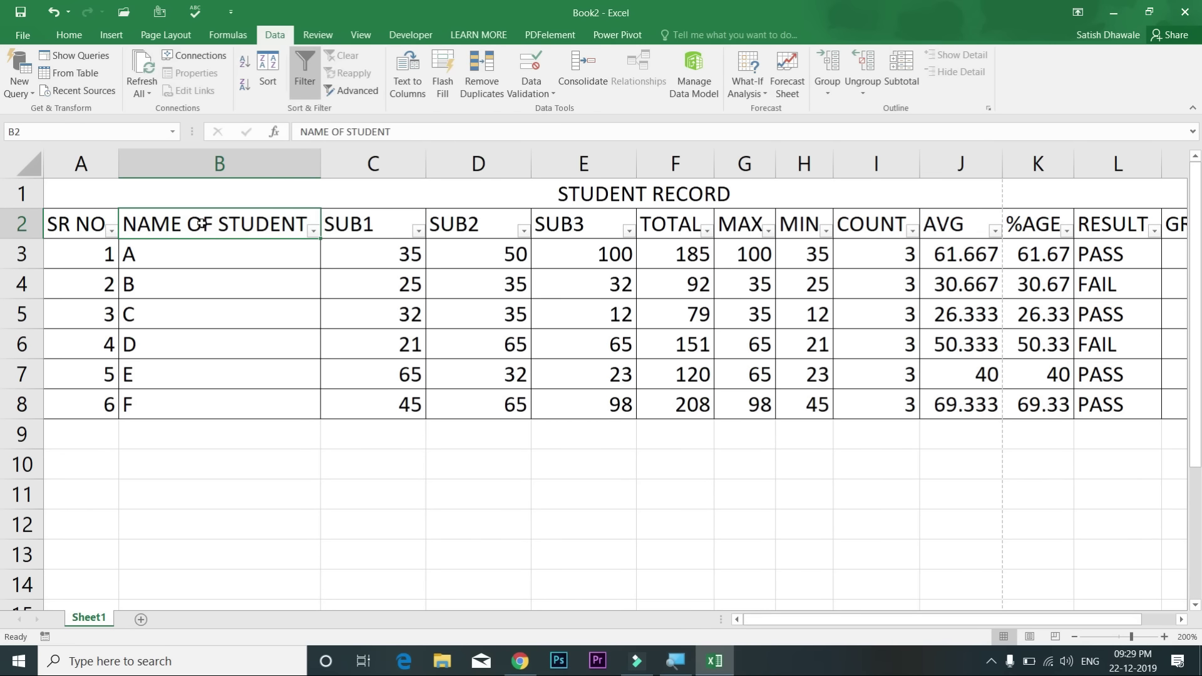
pyautogui.hotkey('alt', 'a')
pyautogui.press('t')
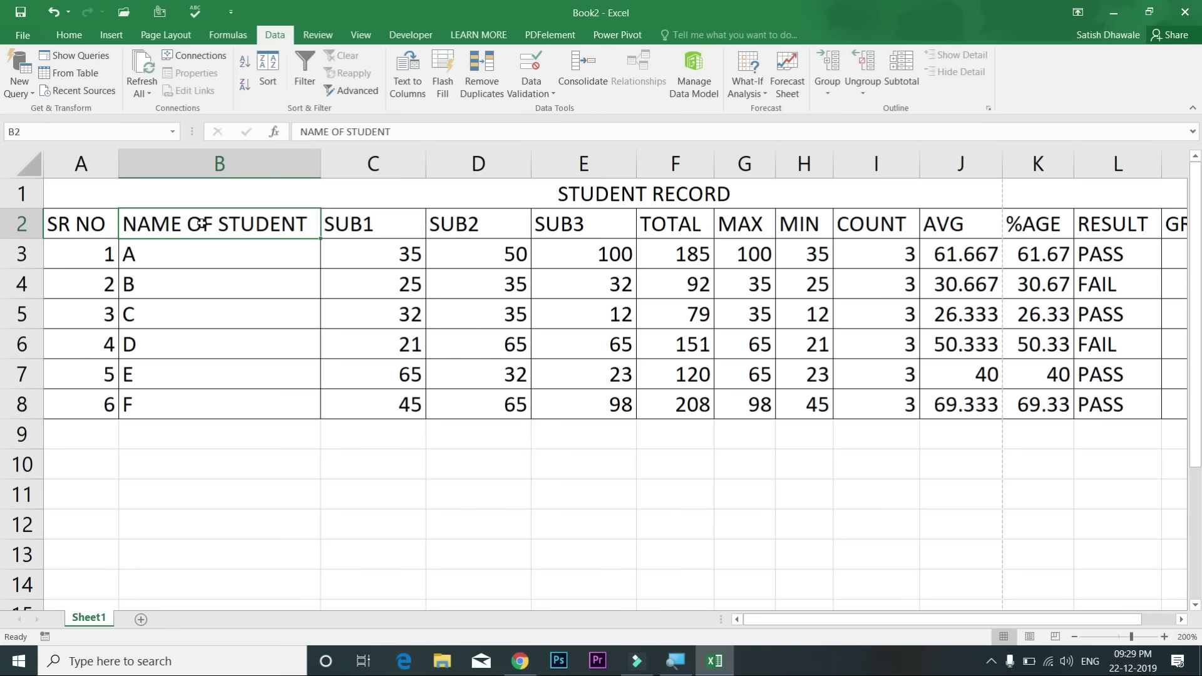
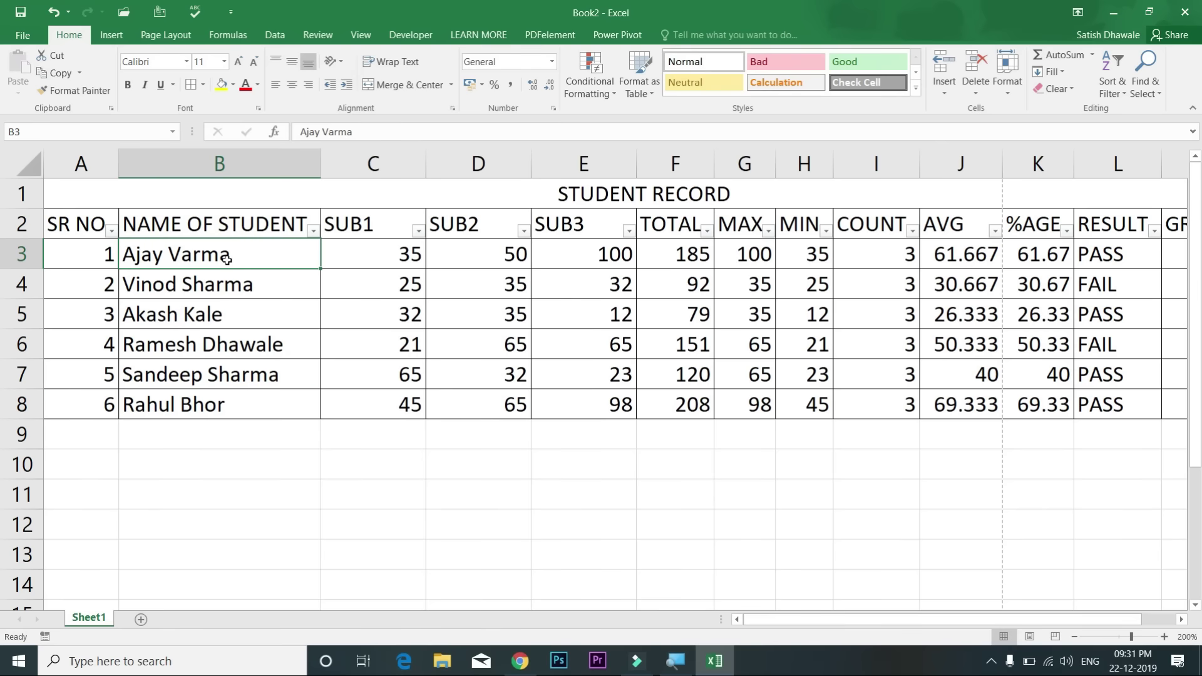
pyautogui.click(313, 232)
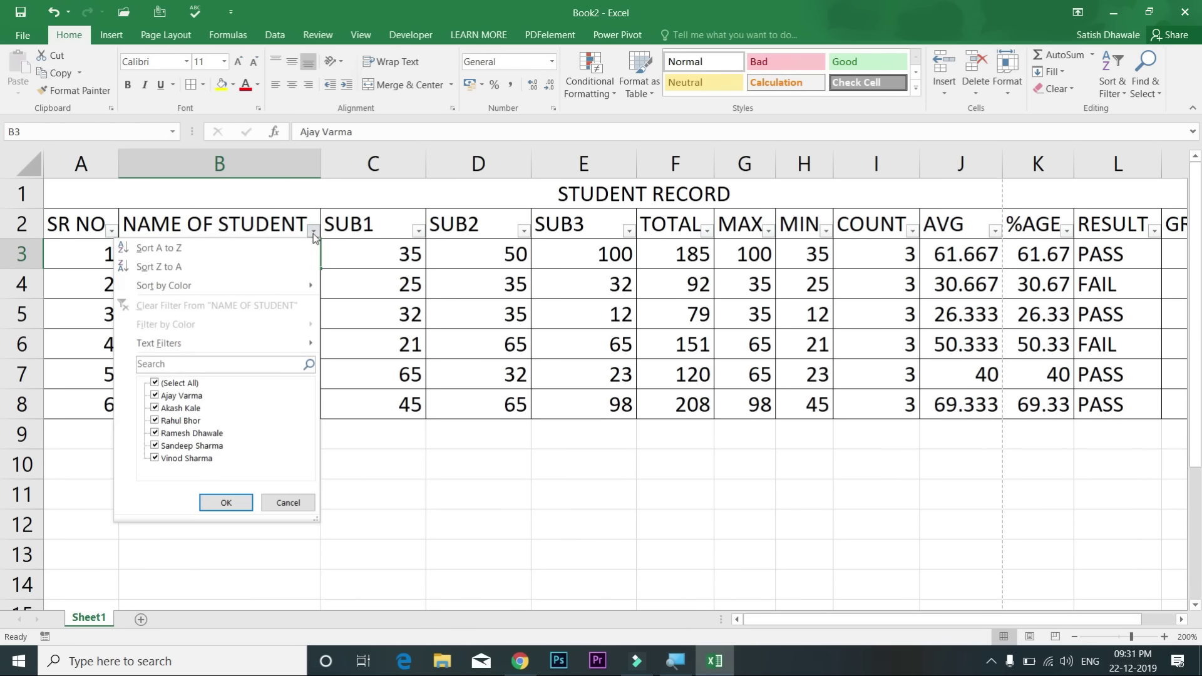
pyautogui.moveTo(183, 342)
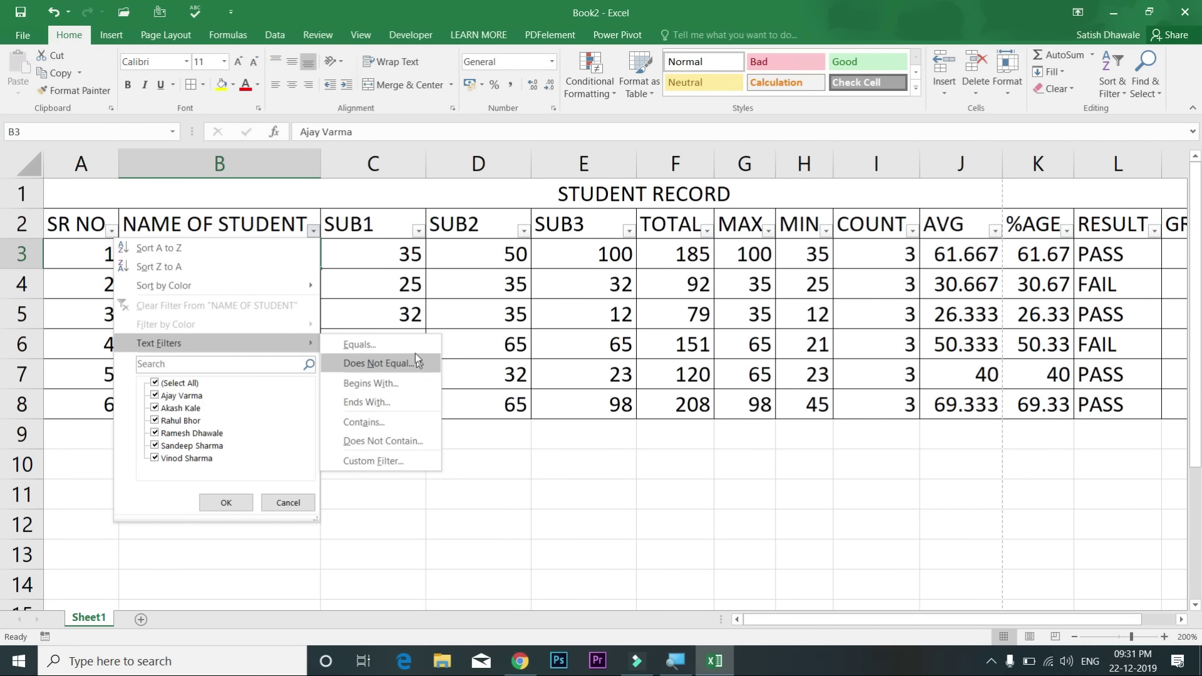
pyautogui.click(414, 350)
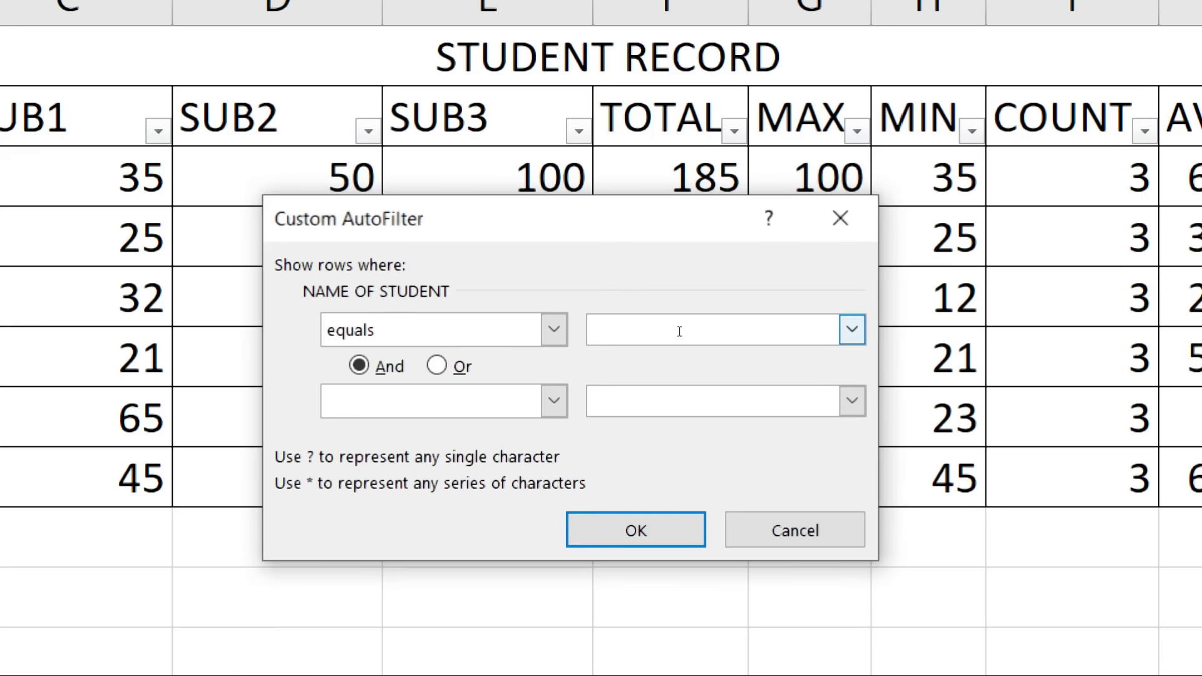
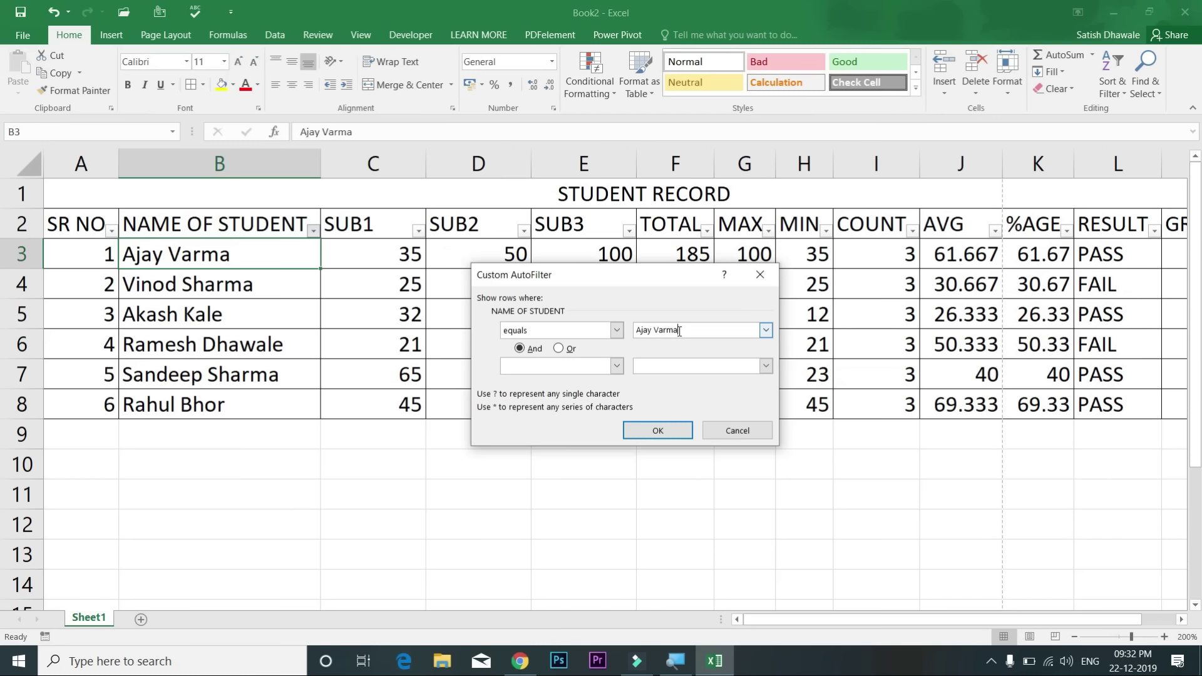
pyautogui.click(661, 429)
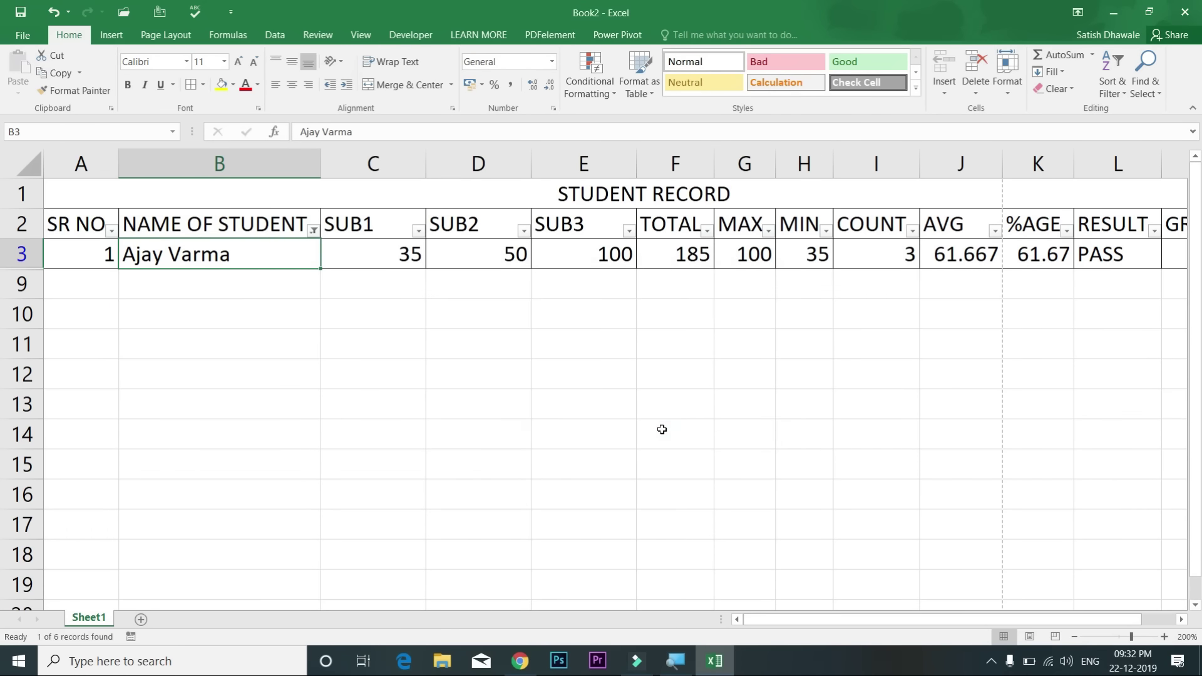
pyautogui.click(313, 230)
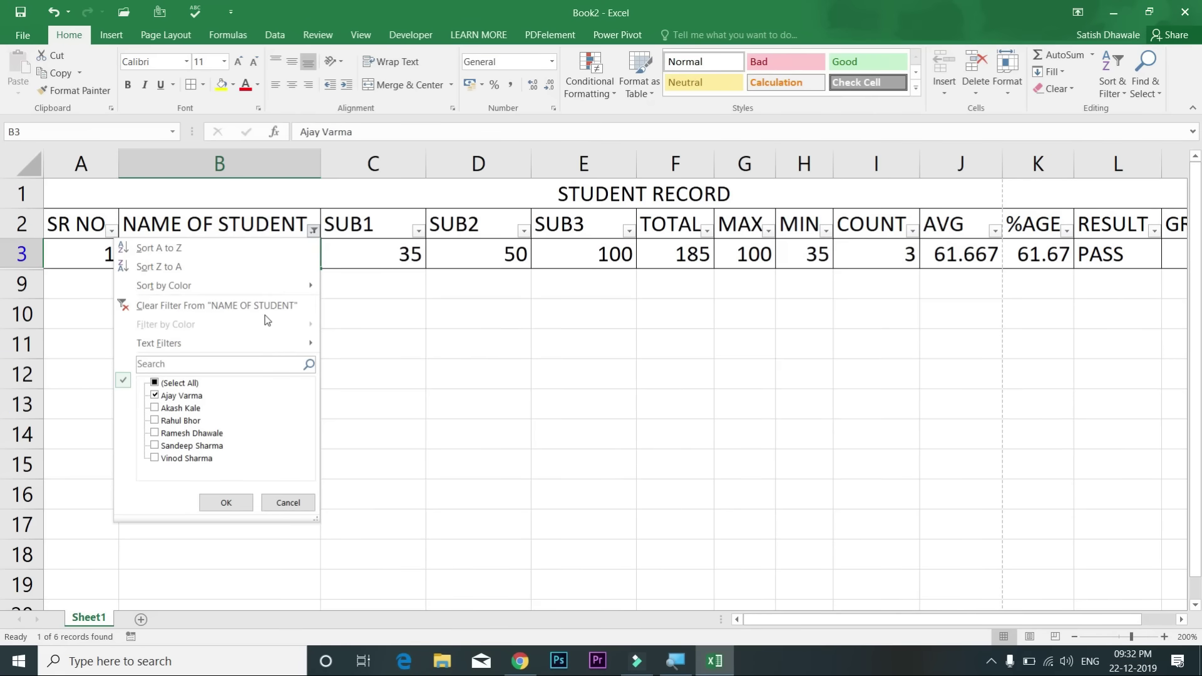
pyautogui.click(268, 283)
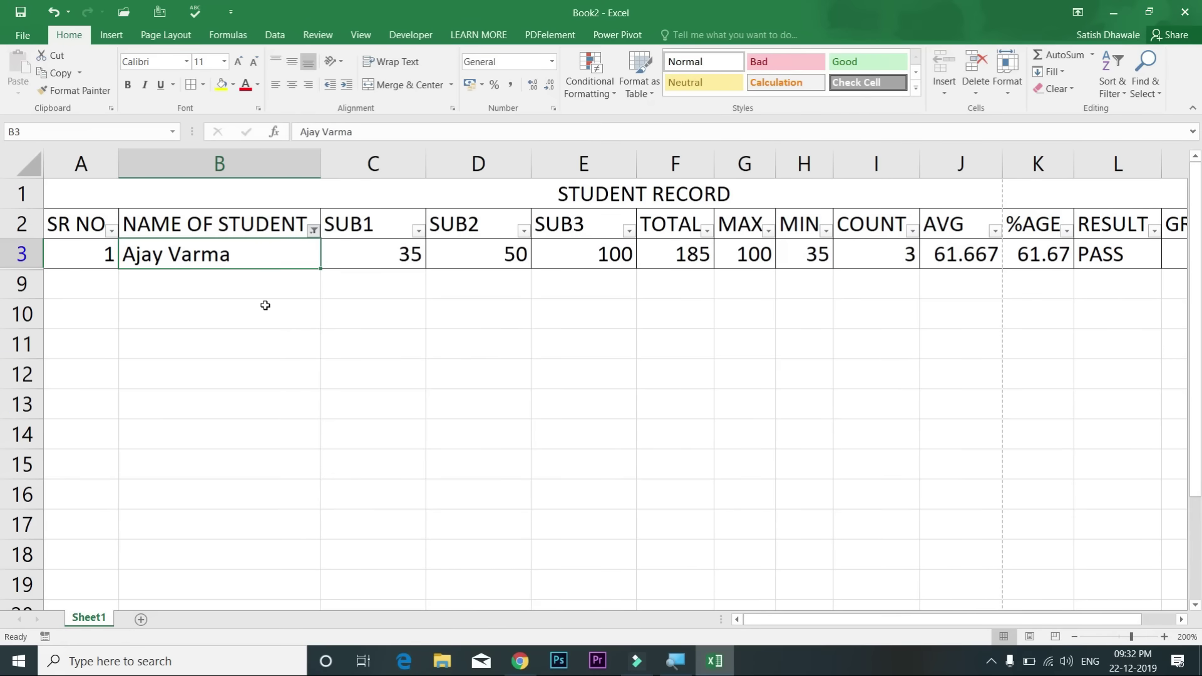
pyautogui.click(313, 230)
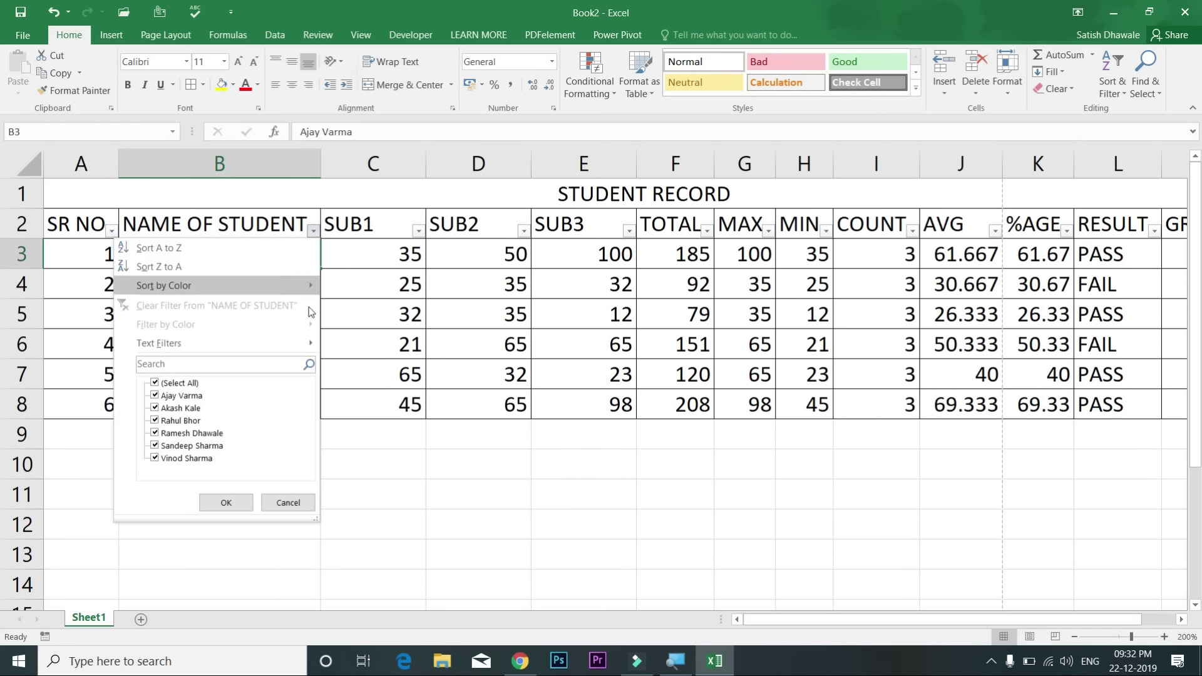
pyautogui.moveTo(309, 343)
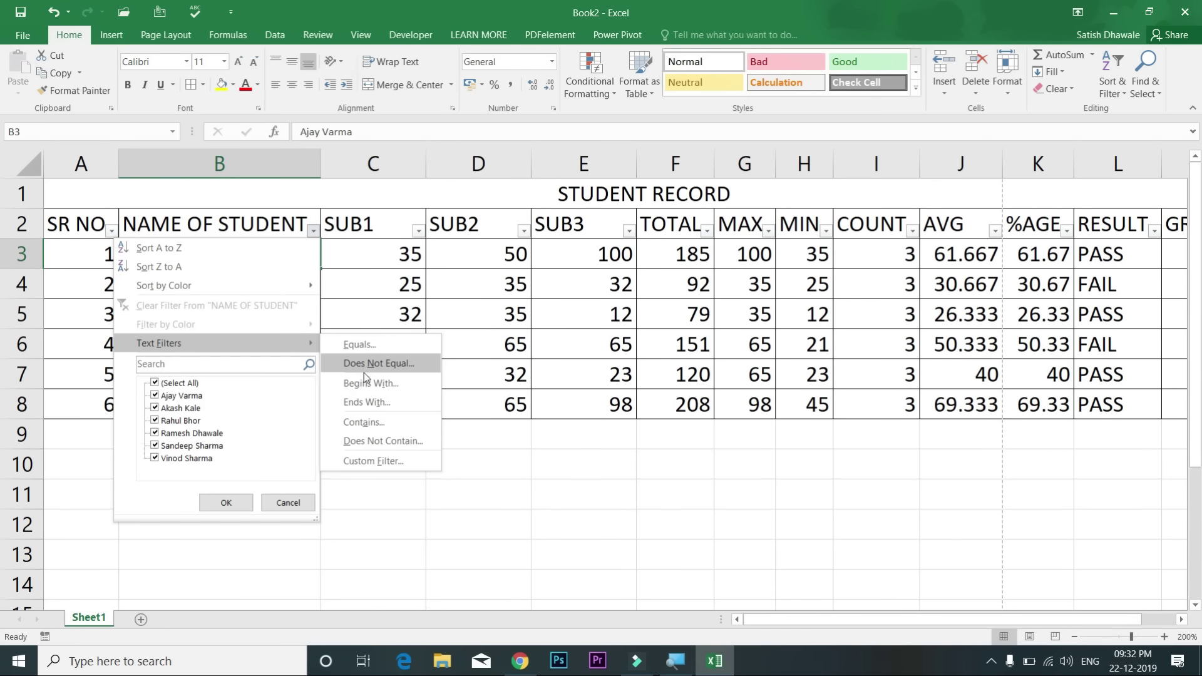
pyautogui.click(365, 382)
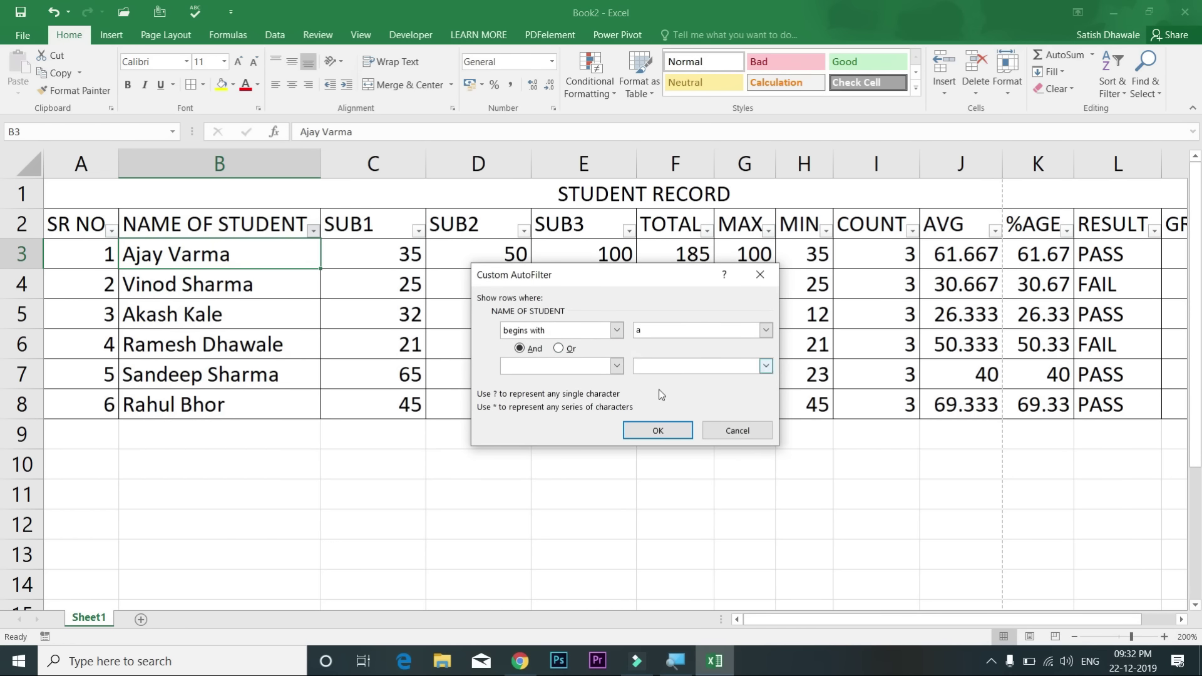
pyautogui.click(659, 428)
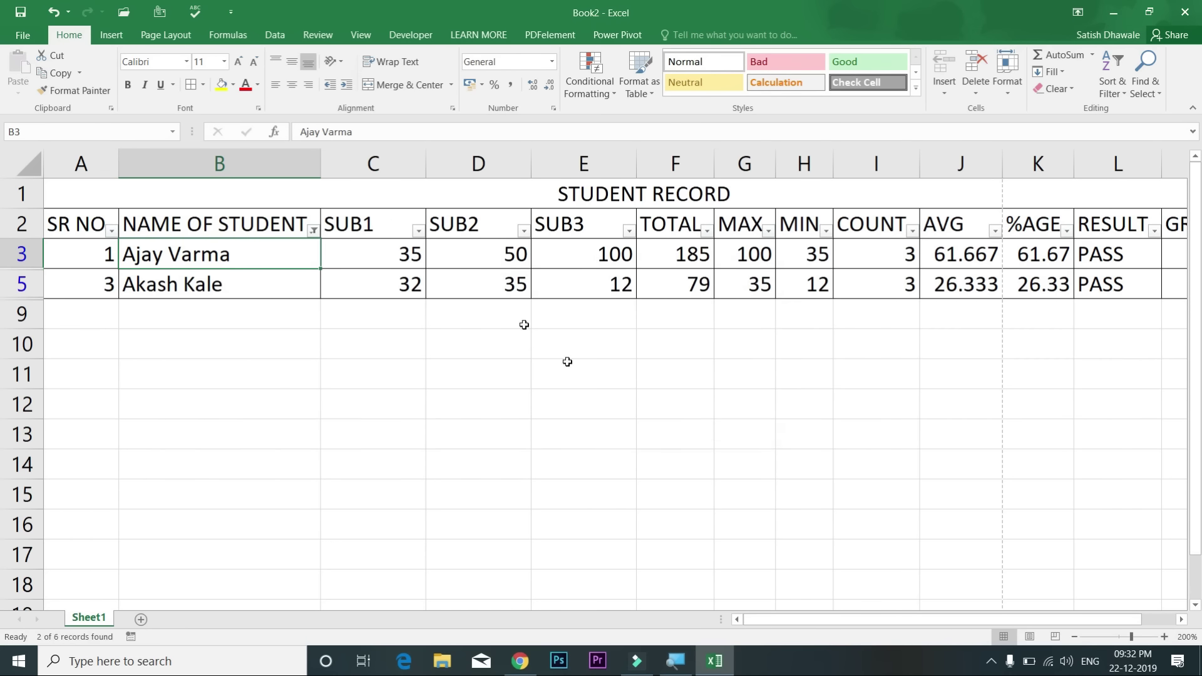
pyautogui.click(312, 232)
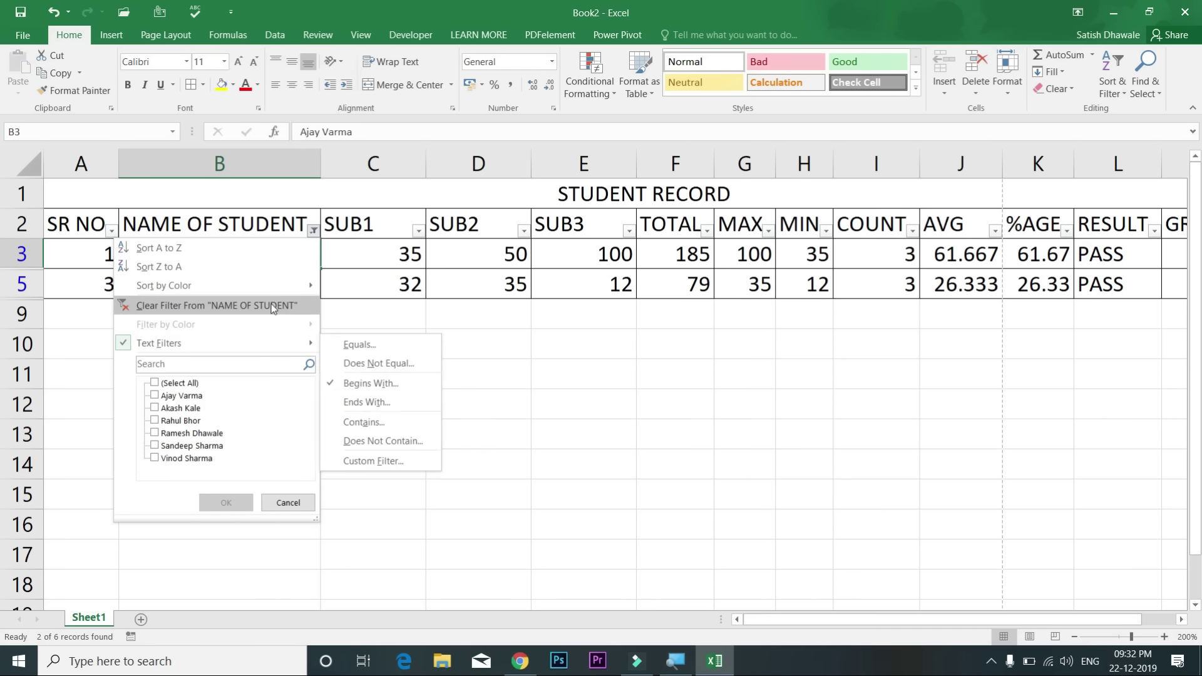
# Step: Clear the name filter and show only names ending with 'a'
pyautogui.click(273, 307)
pyautogui.click(312, 231)
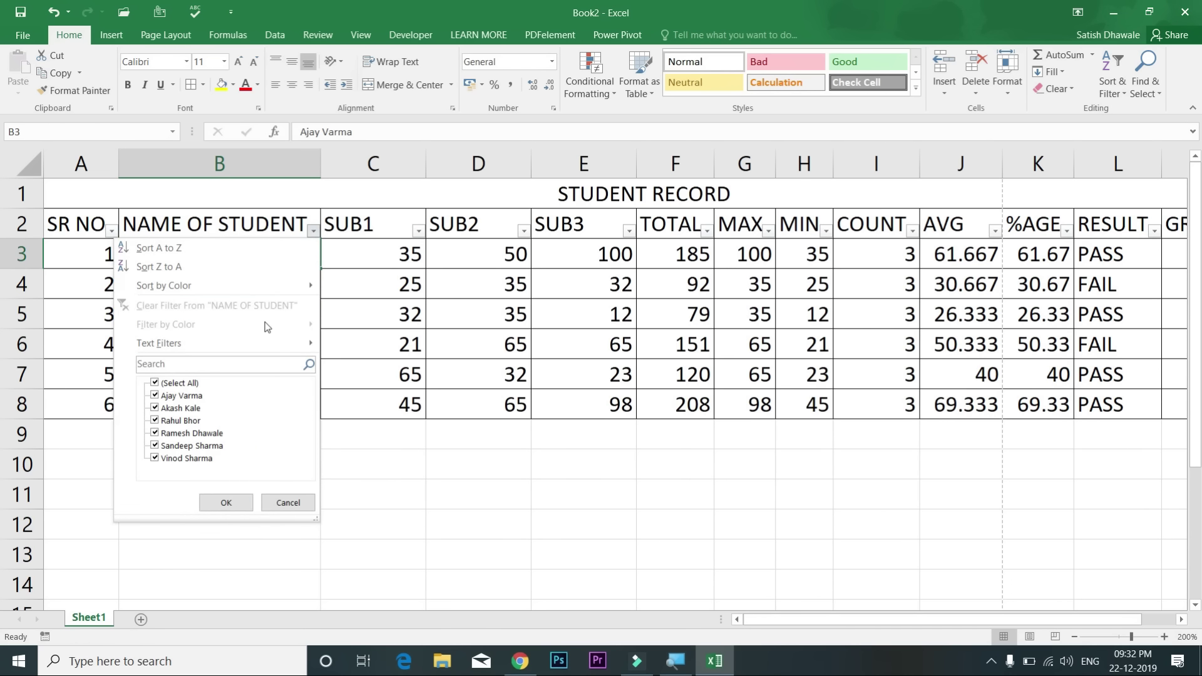
pyautogui.moveTo(263, 342)
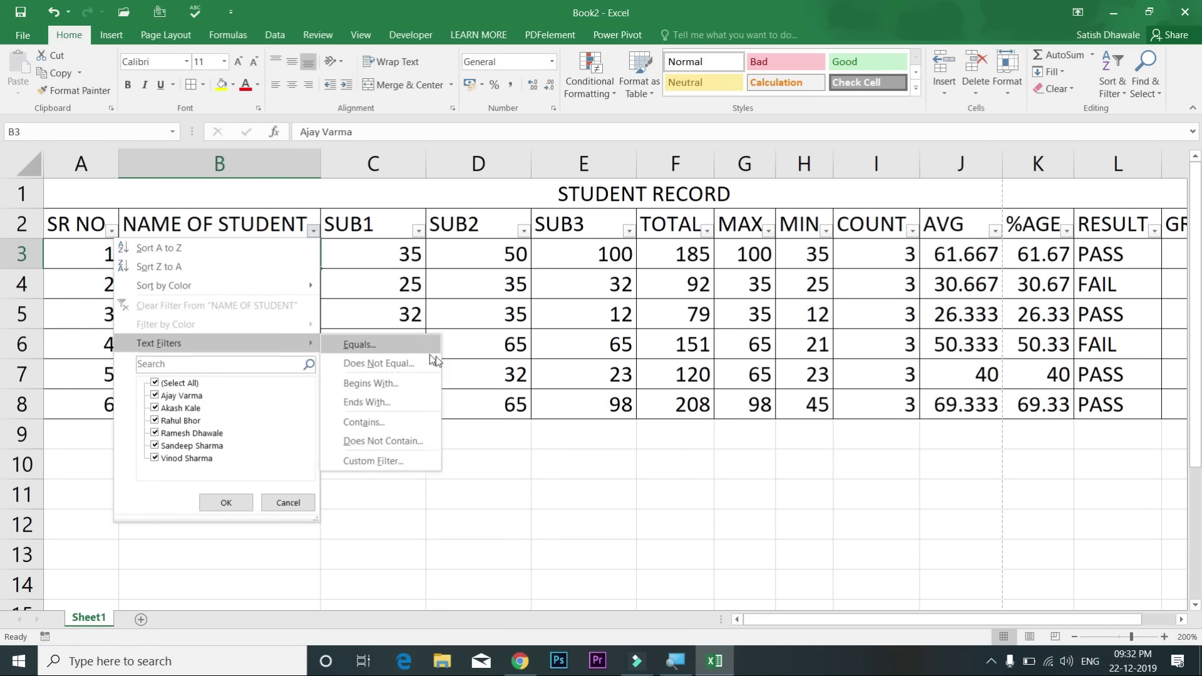
pyautogui.click(411, 402)
pyautogui.write('a')
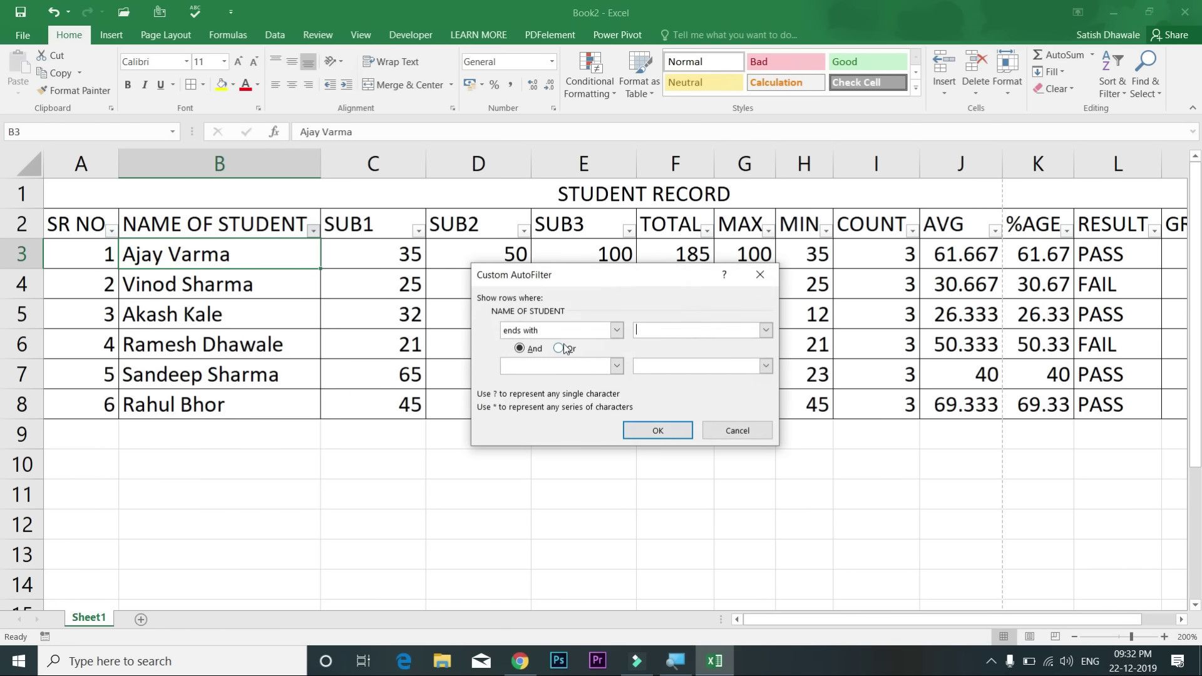
pyautogui.click(676, 433)
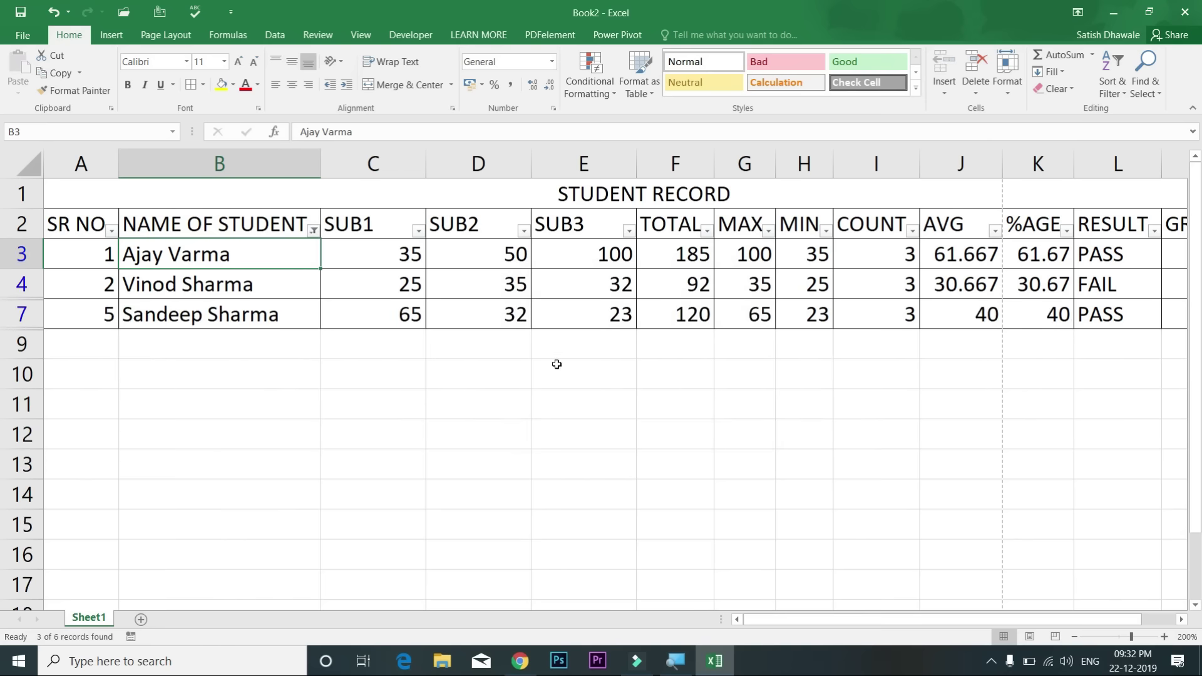
# Step: Clear that filter and show only names containing 'Sharma'
pyautogui.click(313, 231)
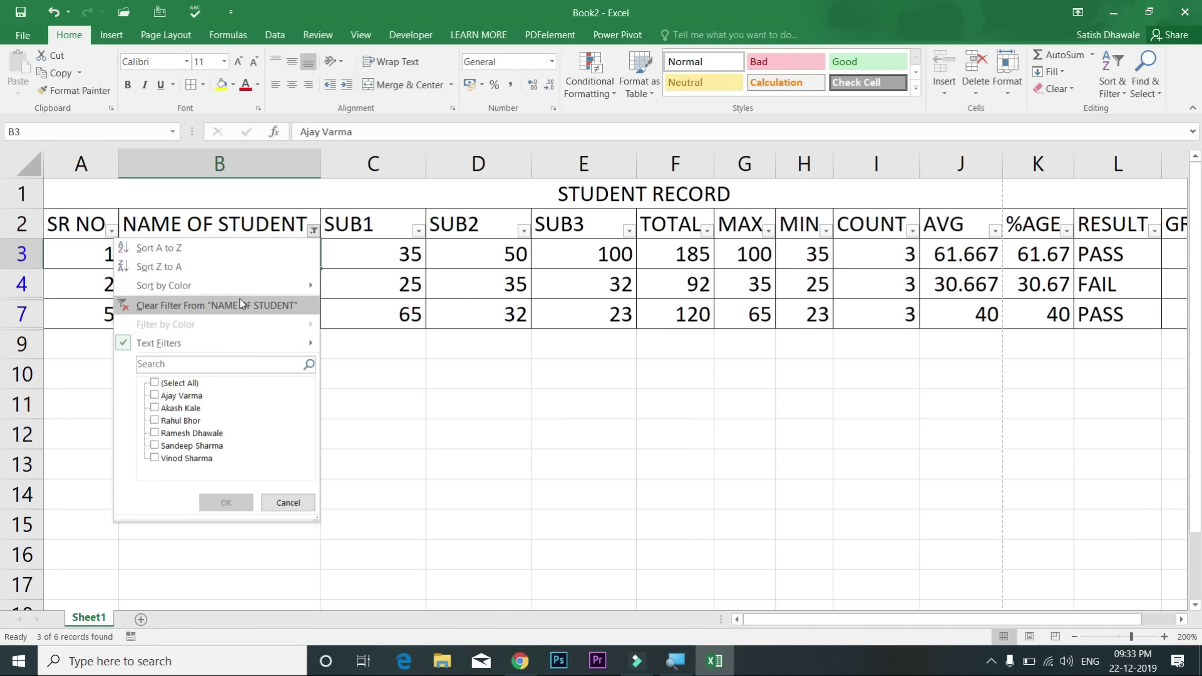
pyautogui.click(239, 302)
pyautogui.click(312, 229)
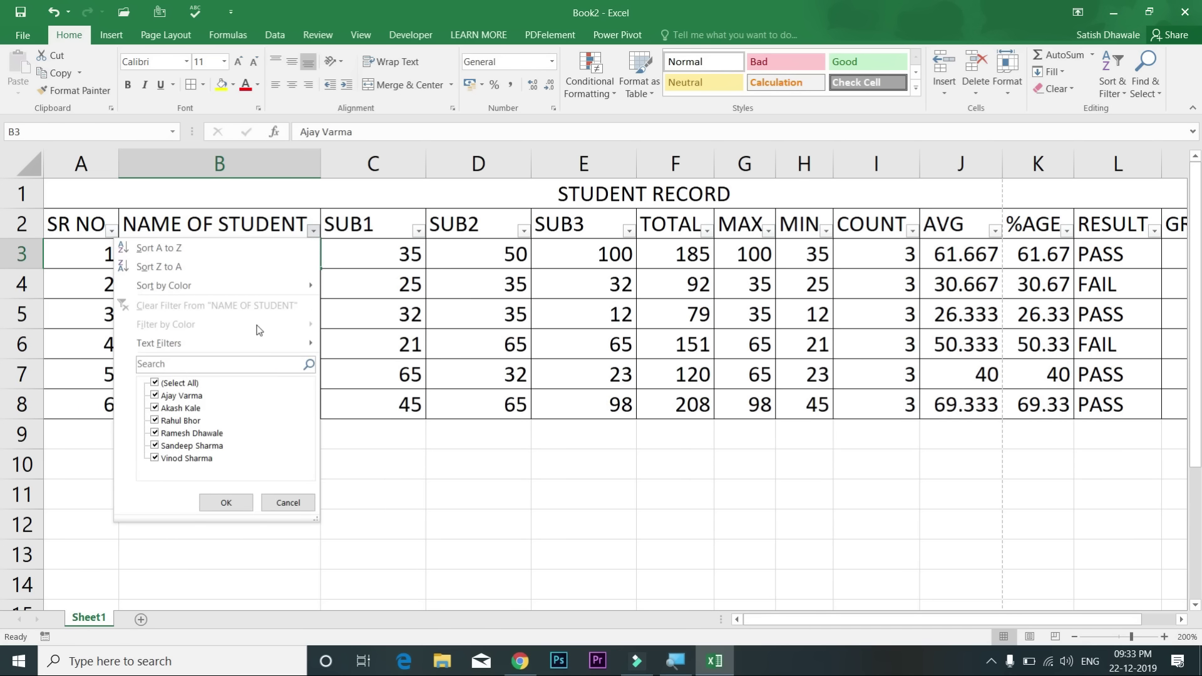
pyautogui.moveTo(254, 339)
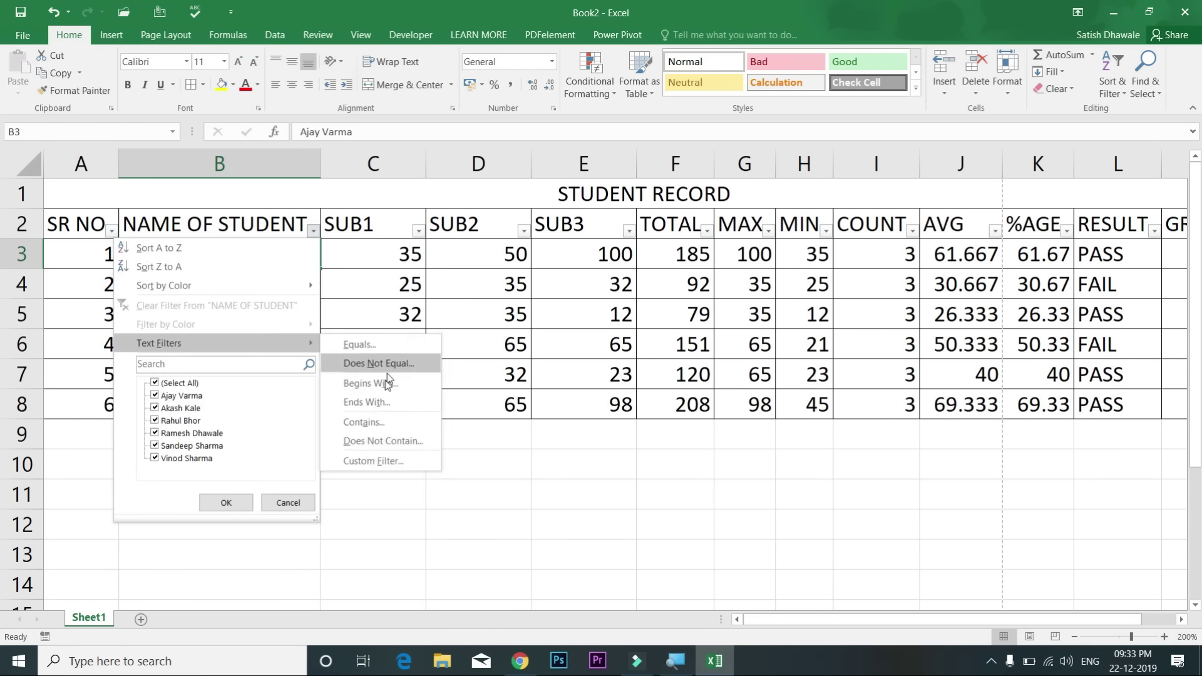
pyautogui.click(373, 422)
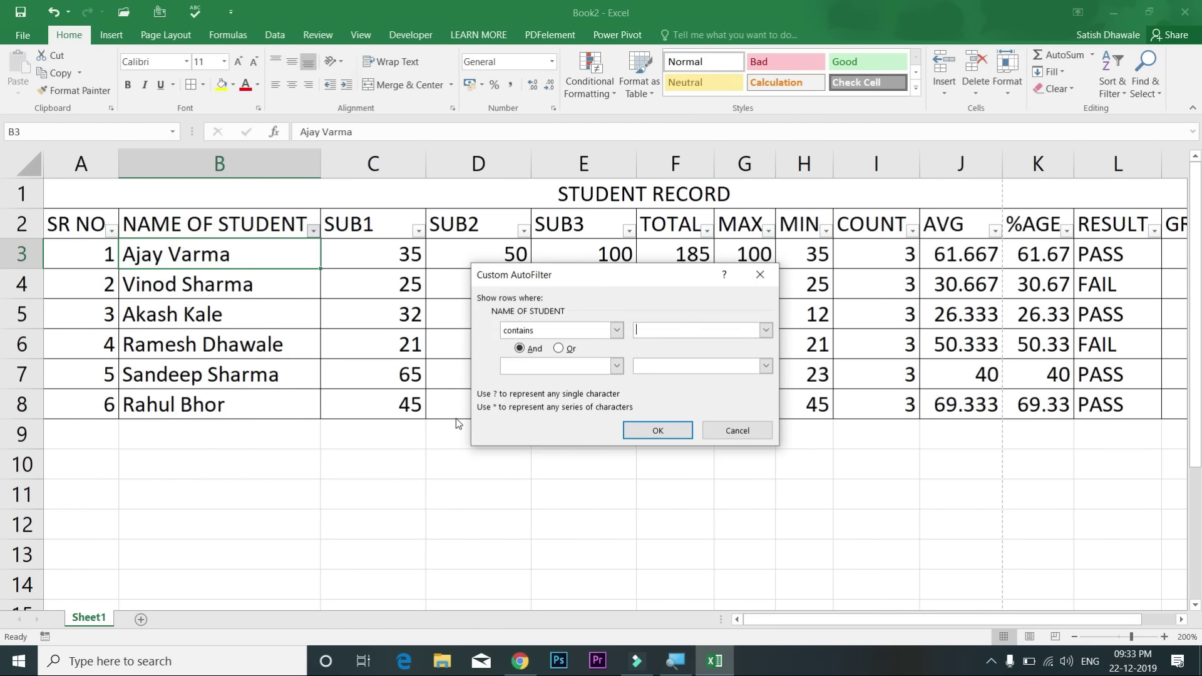
pyautogui.write('Sharma')
pyautogui.press('Return')
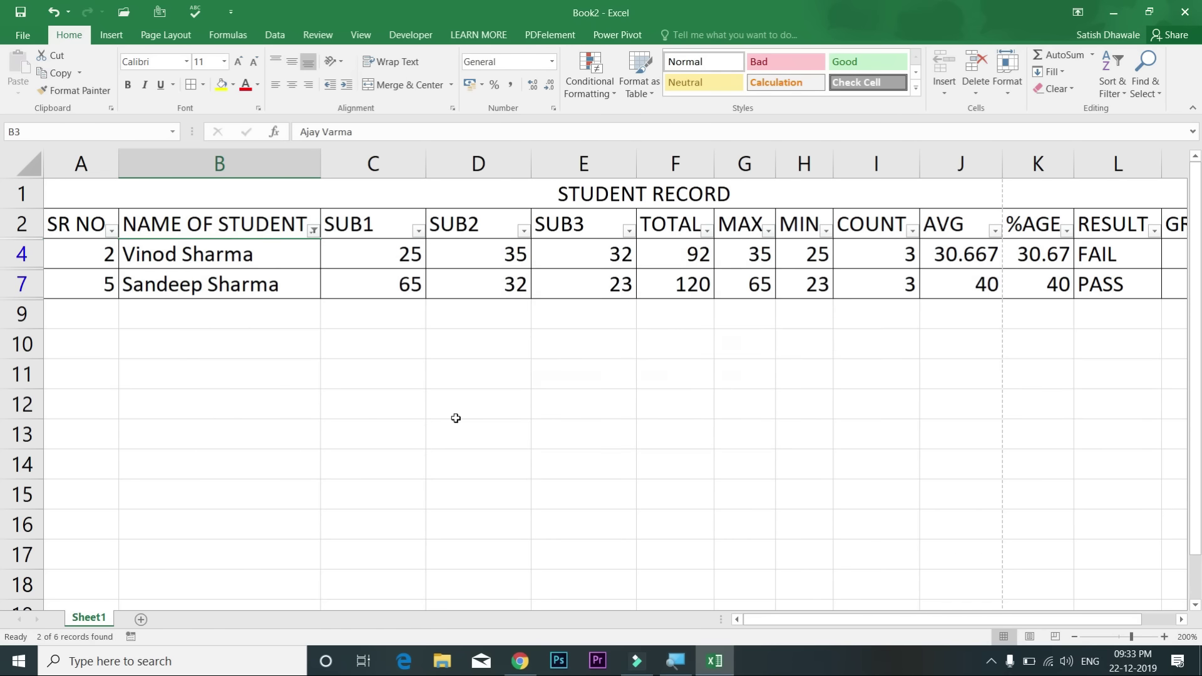
# Step: Clear the name filter, then hide names containing 'Sharma' with a Does Not Contain filter
pyautogui.click(312, 230)
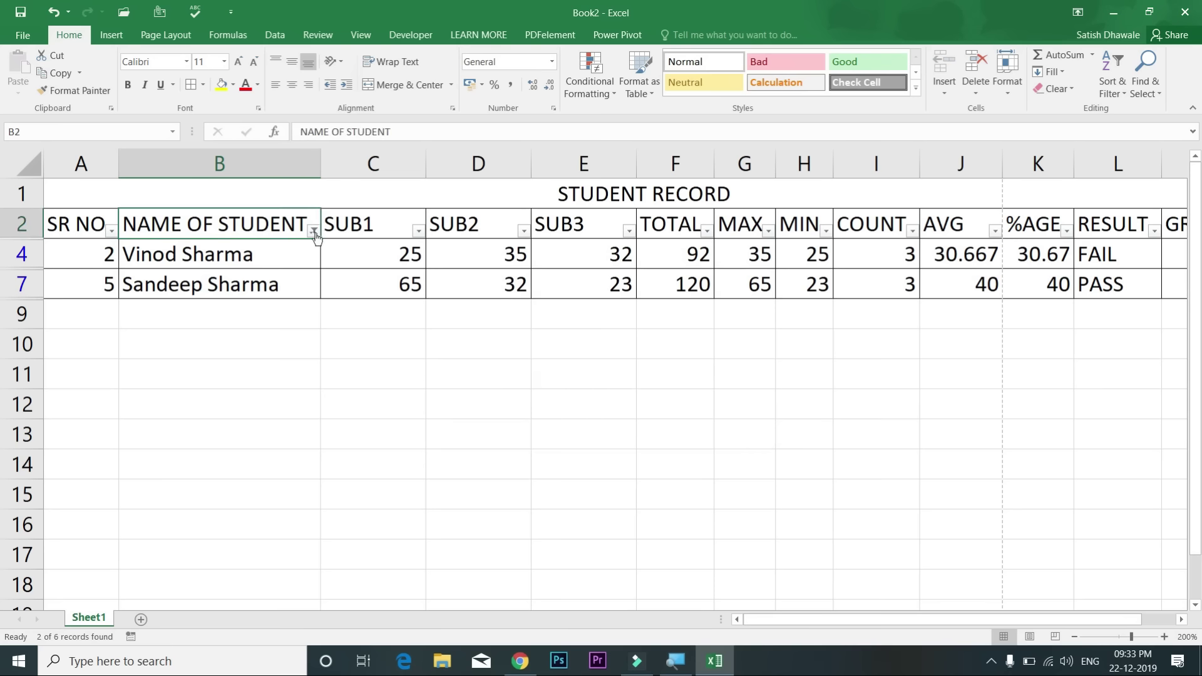
pyautogui.click(280, 303)
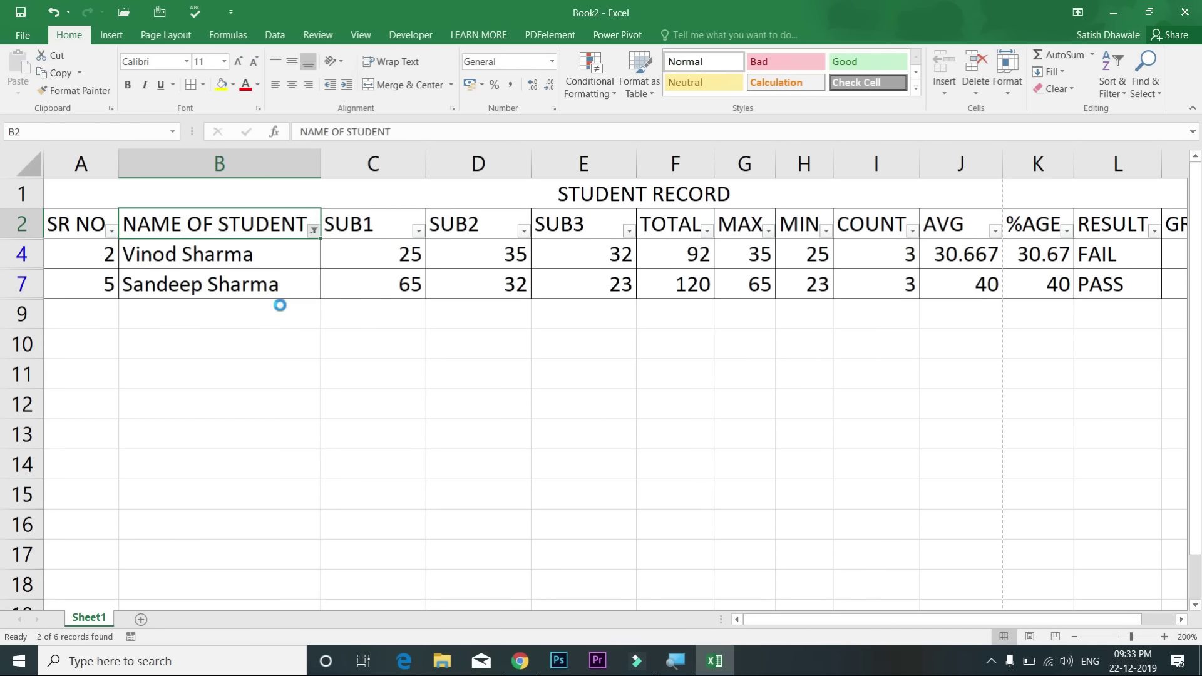
pyautogui.click(313, 231)
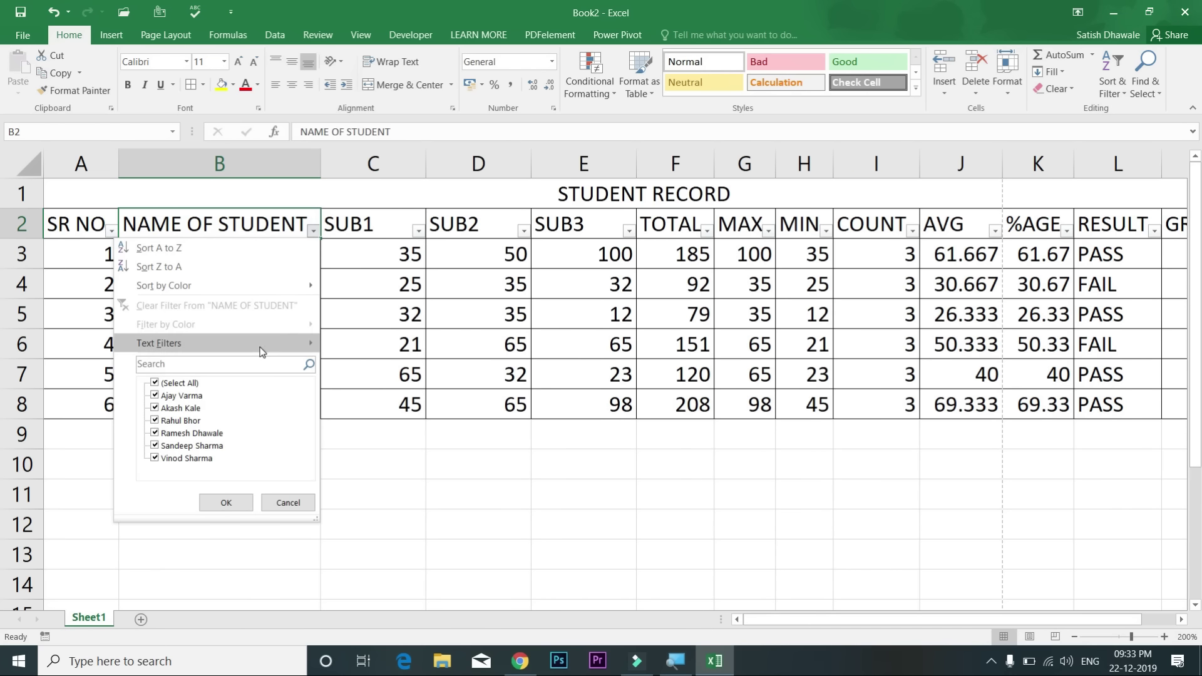
pyautogui.moveTo(263, 344)
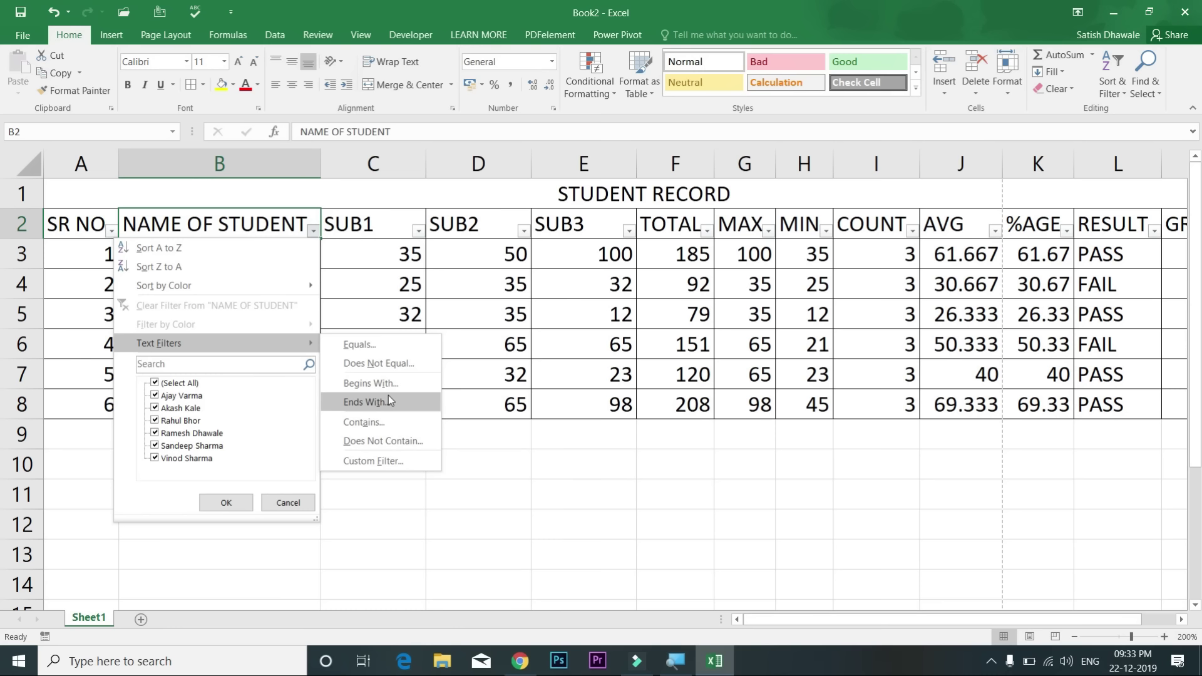
pyautogui.click(390, 439)
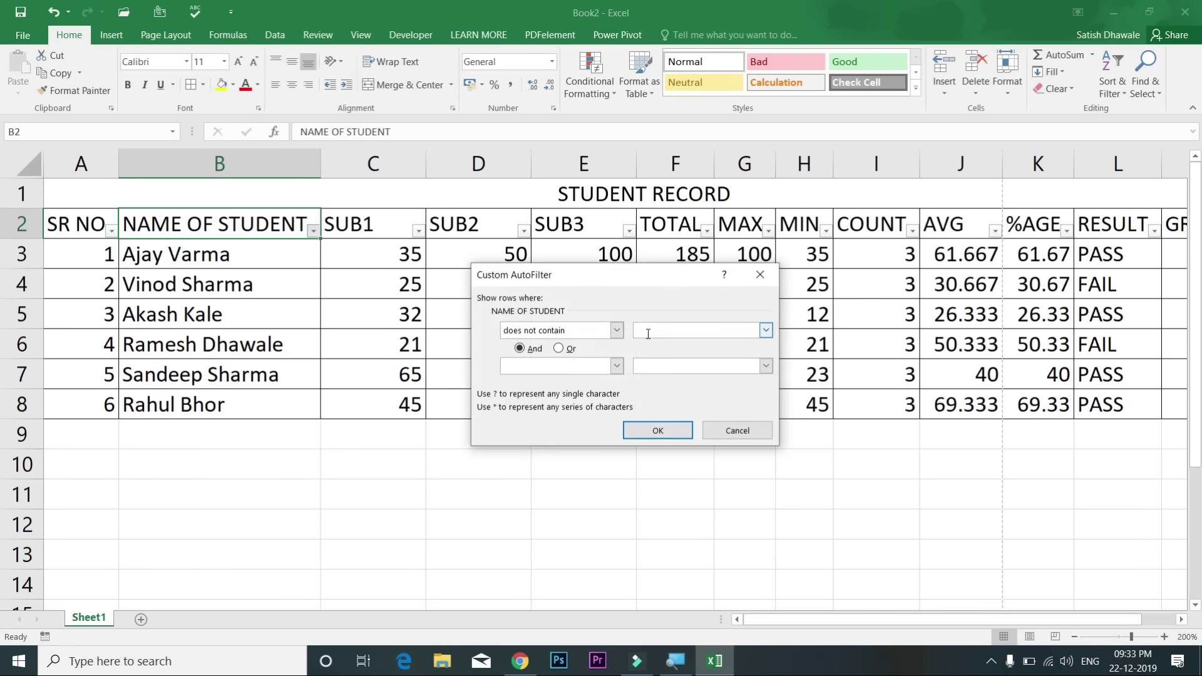
pyautogui.write('Sharma')
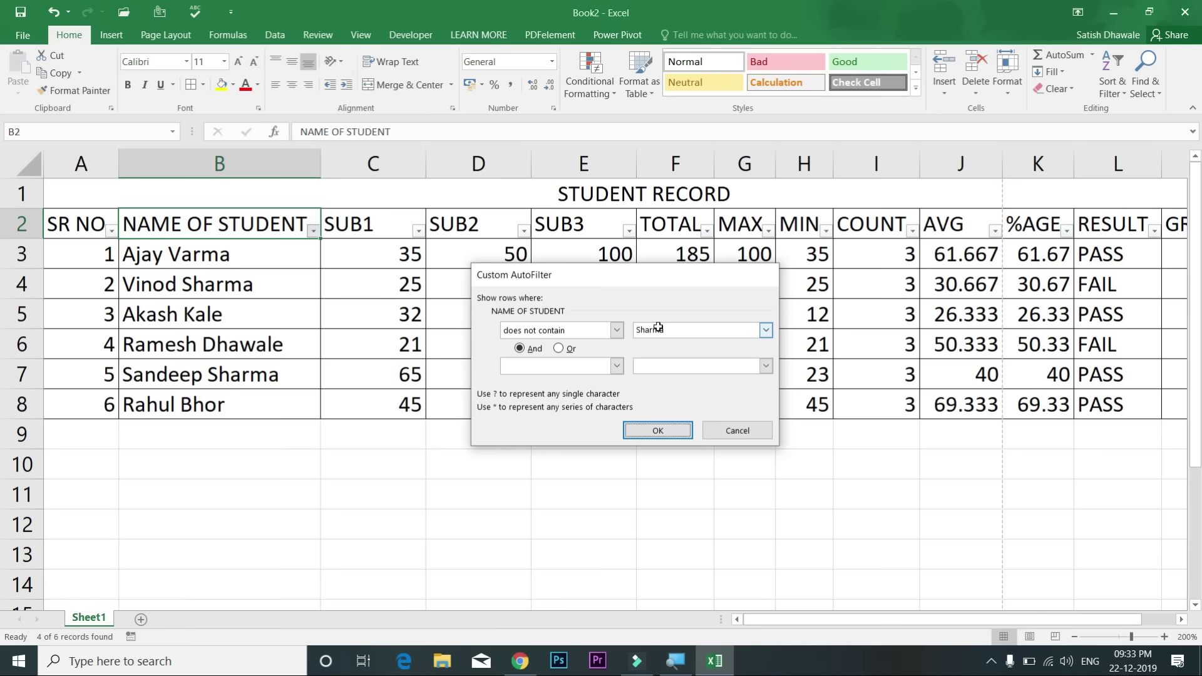
pyautogui.press('Return')
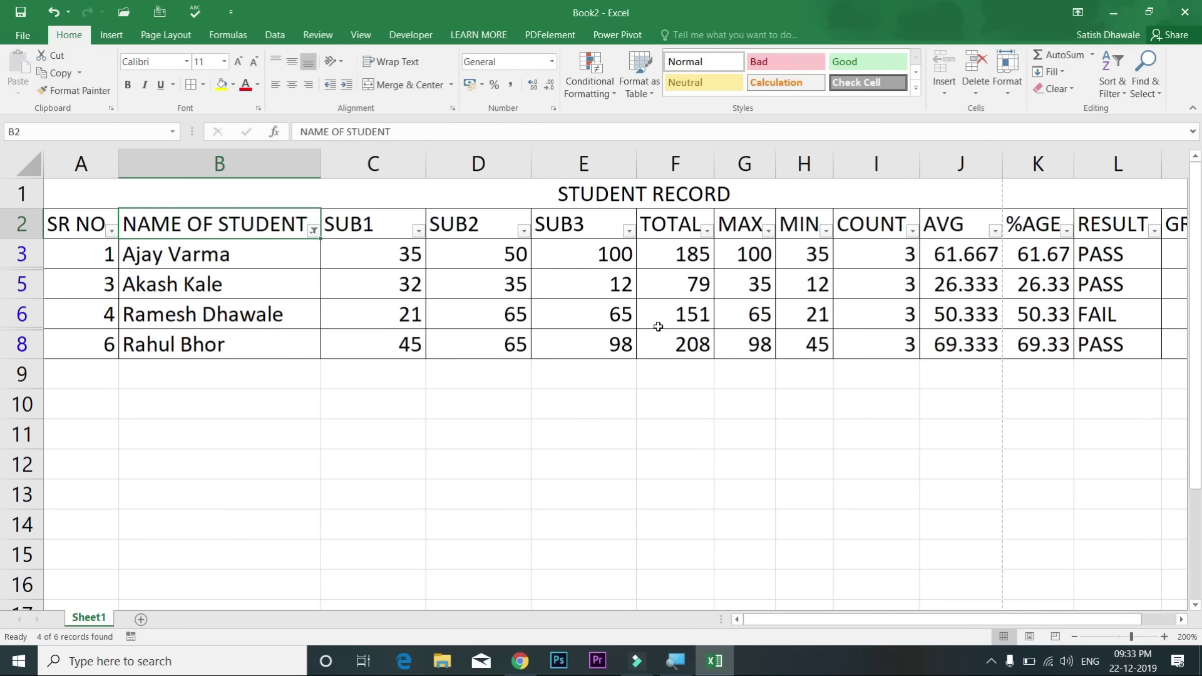
# Step: Clear the NAME OF STUDENT filter so all six students show again
pyautogui.click(313, 231)
pyautogui.click(274, 309)
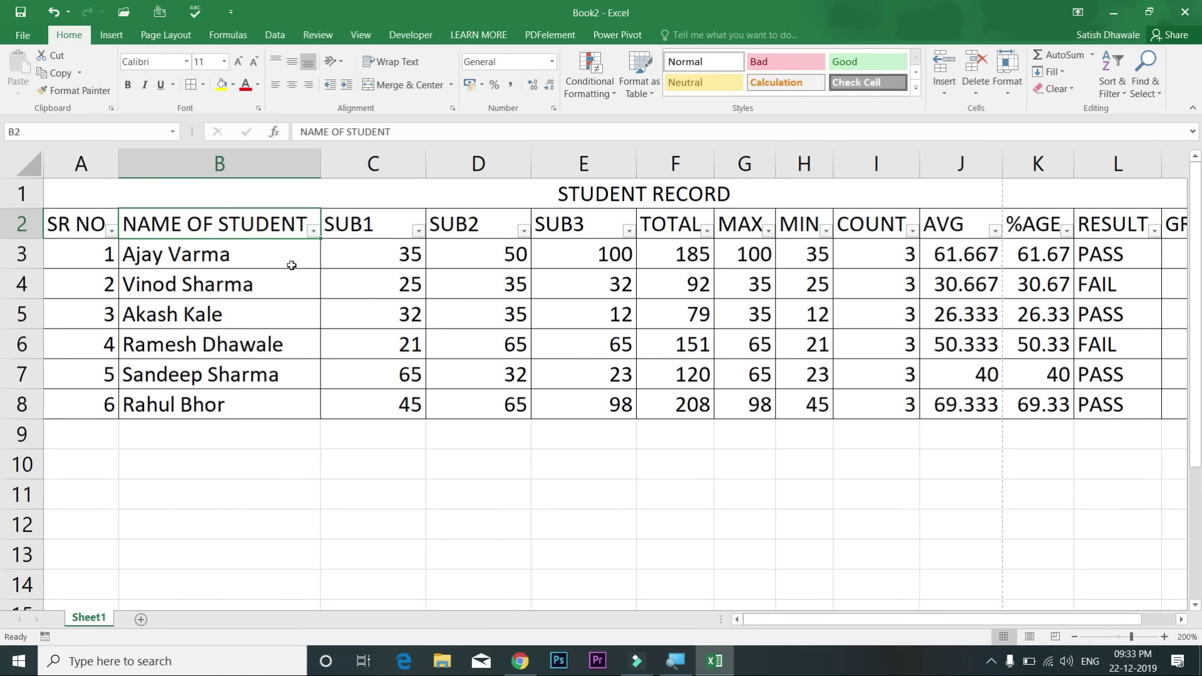
pyautogui.click(313, 232)
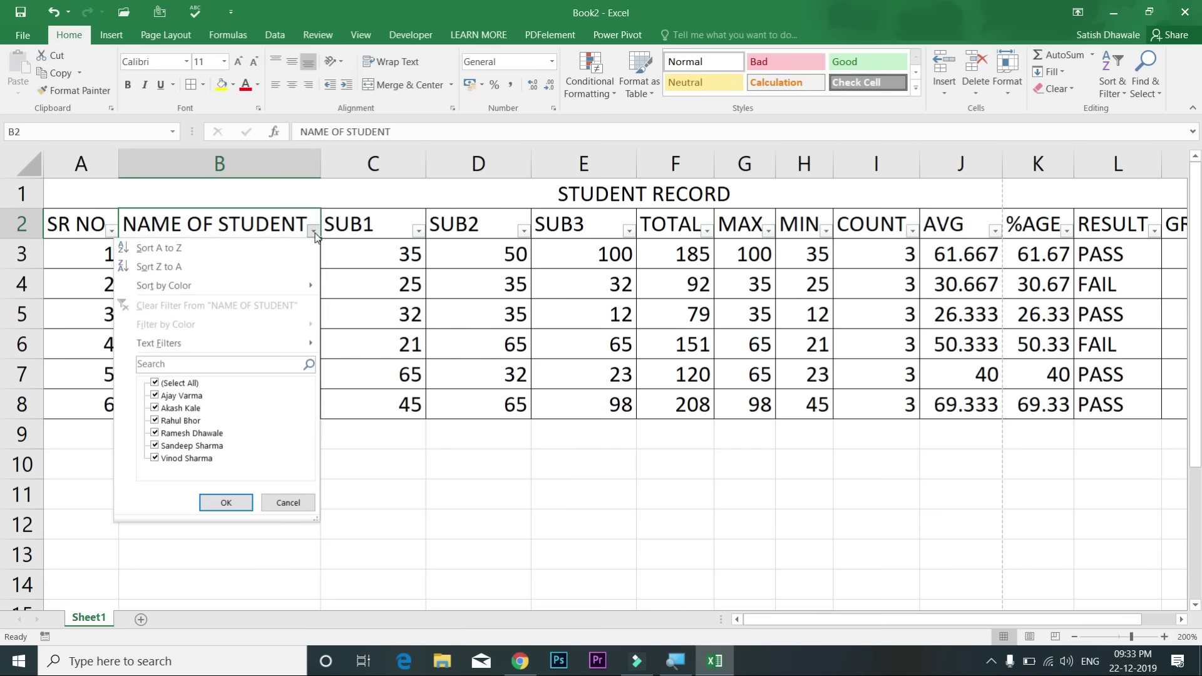
# Step: Filter the TOTAL column to show only values less than 150
pyautogui.click(371, 229)
pyautogui.click(675, 232)
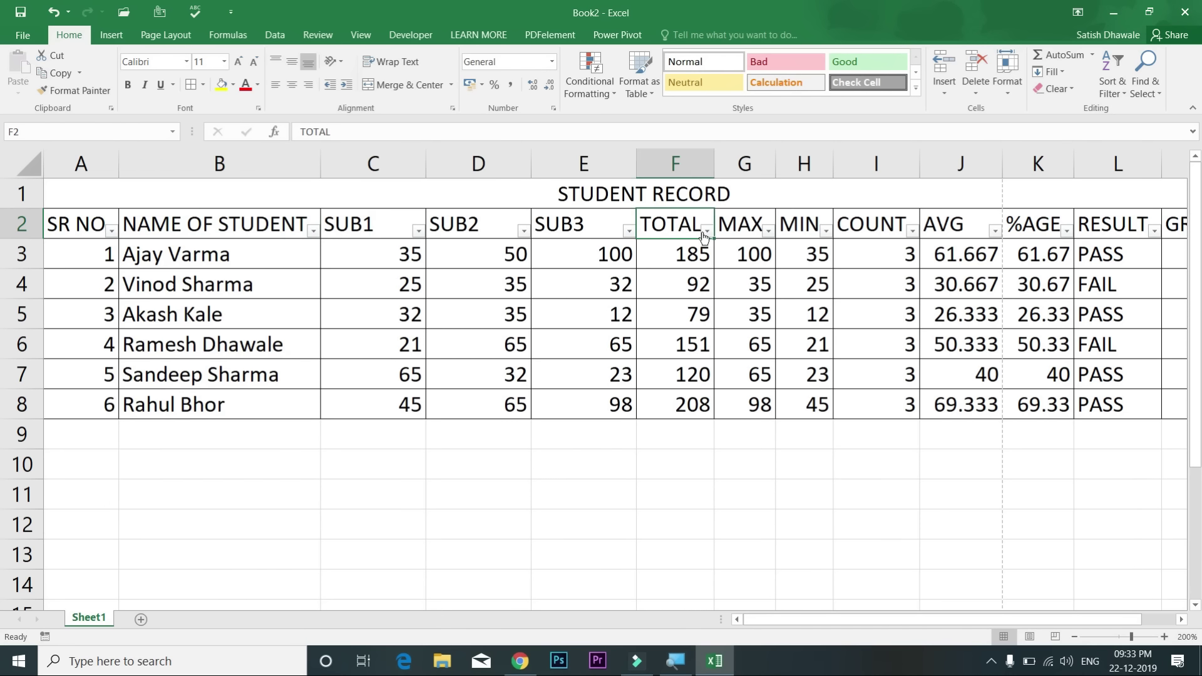
pyautogui.click(705, 231)
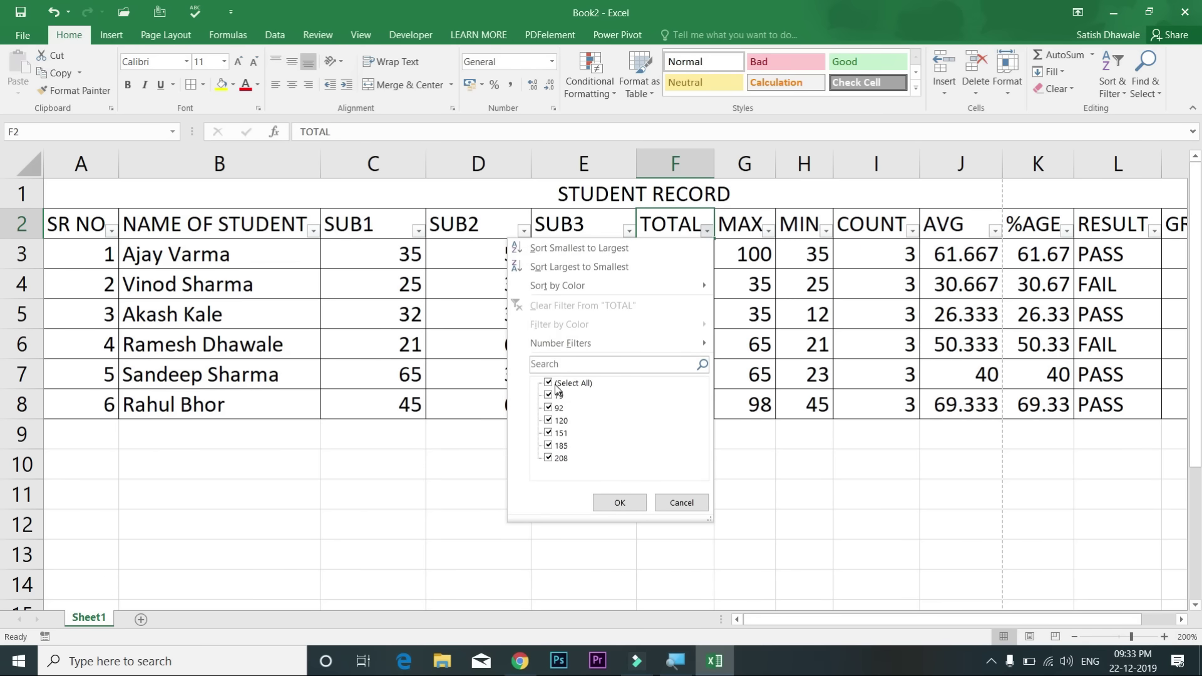
pyautogui.moveTo(708, 346)
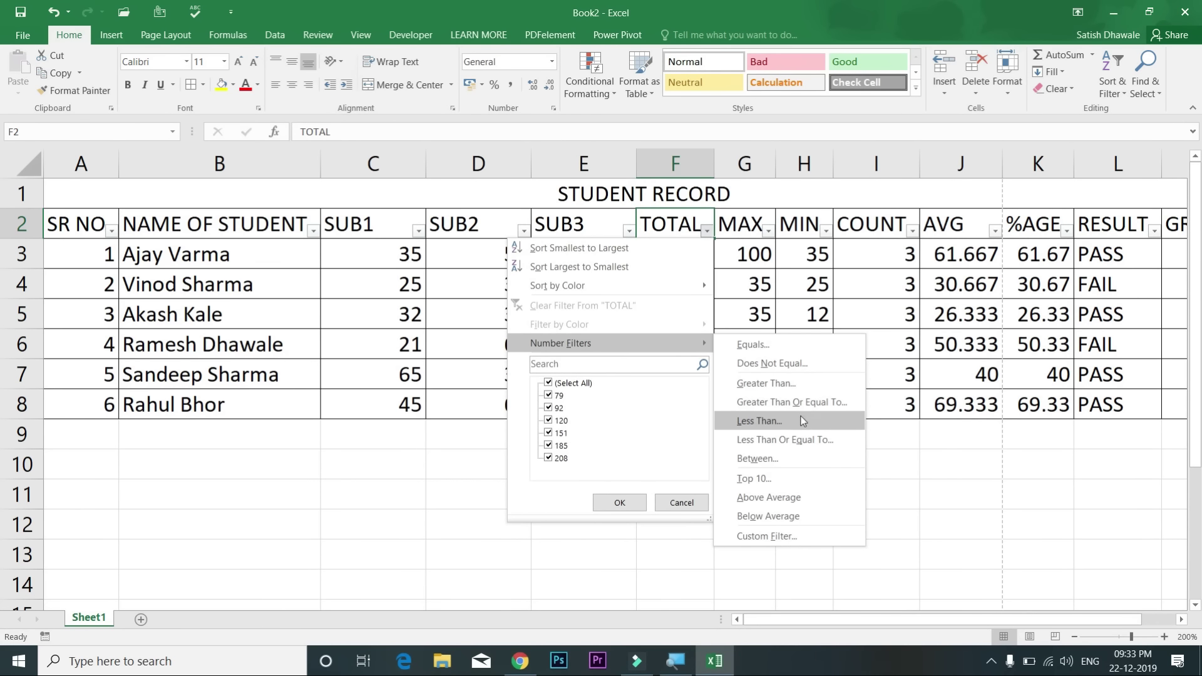
pyautogui.click(803, 422)
pyautogui.moveTo(671, 286); pyautogui.dragTo(955, 281)
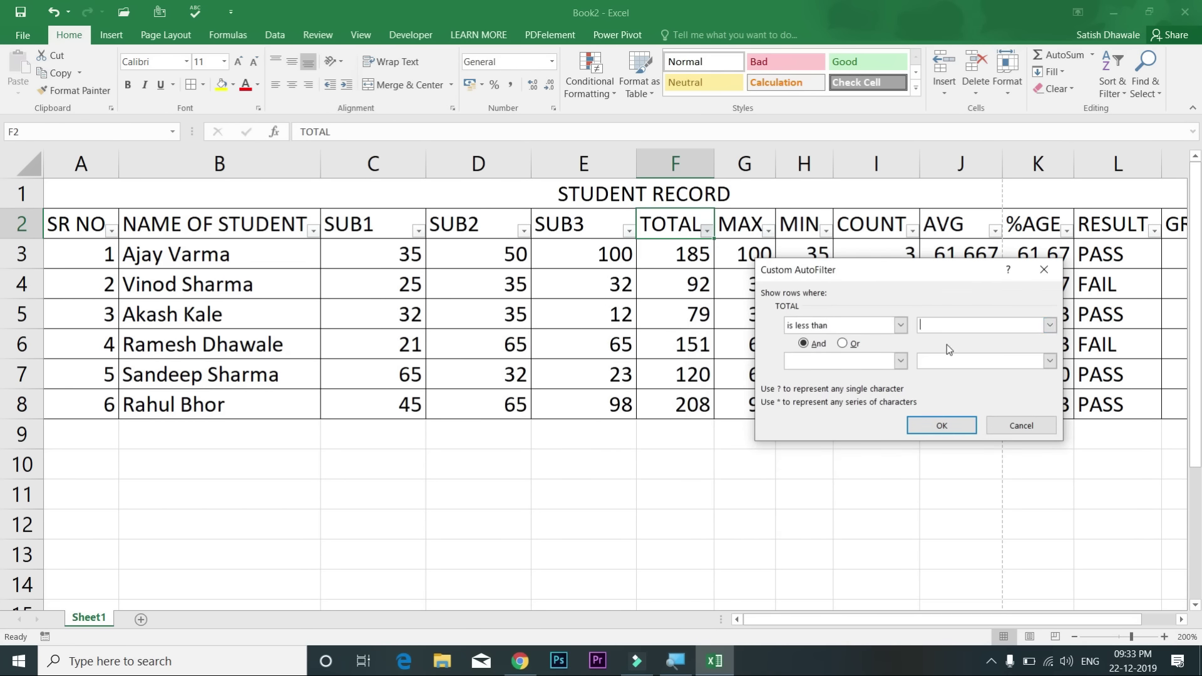
pyautogui.write('150')
pyautogui.click(942, 423)
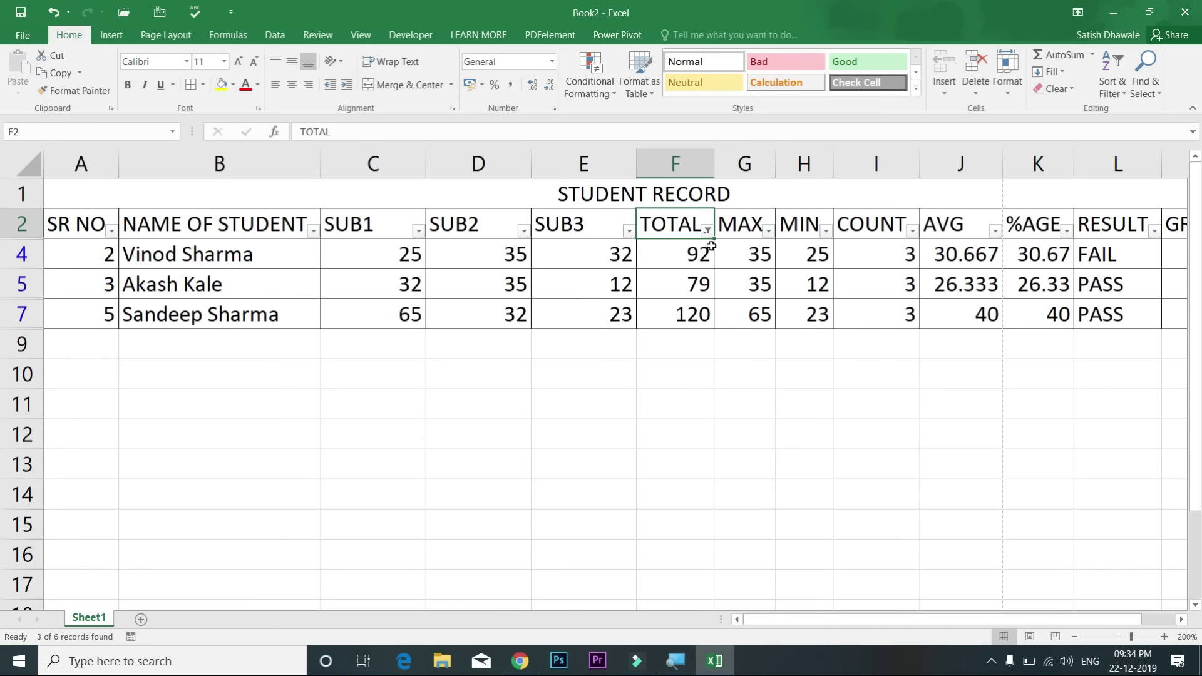
# Step: Undo the TOTAL filter so all six students are listed again
pyautogui.hotkey('ctrl', 'z')
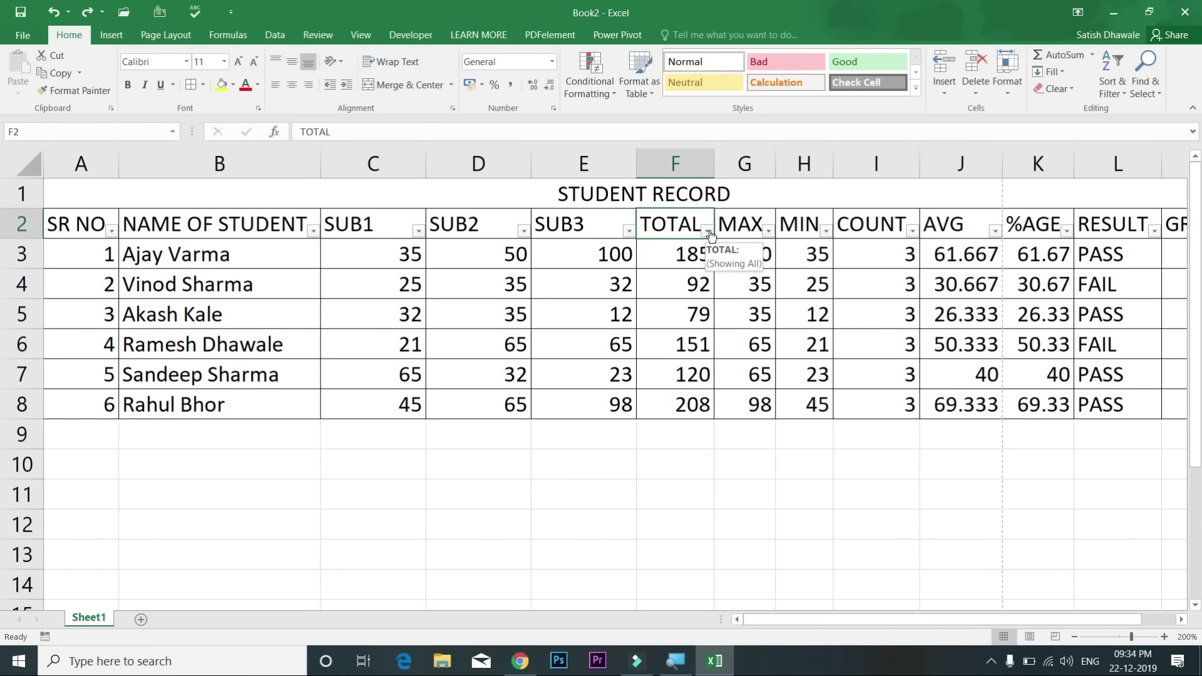
pyautogui.click(708, 232)
pyautogui.moveTo(643, 344)
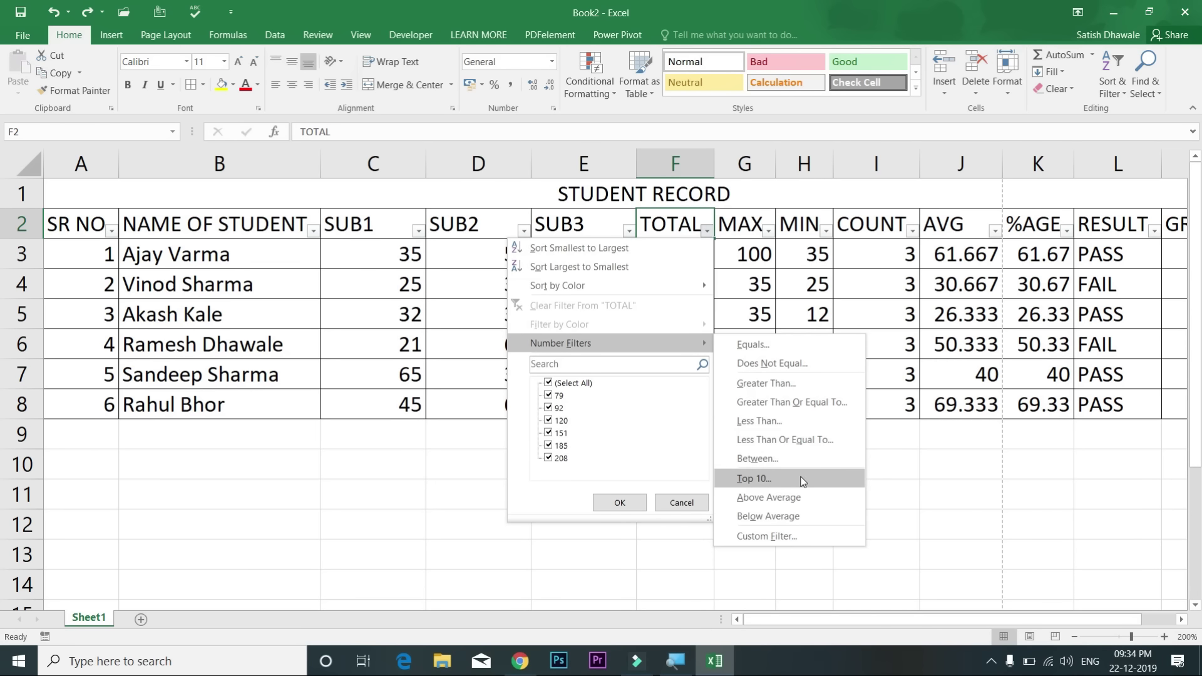
pyautogui.click(804, 285)
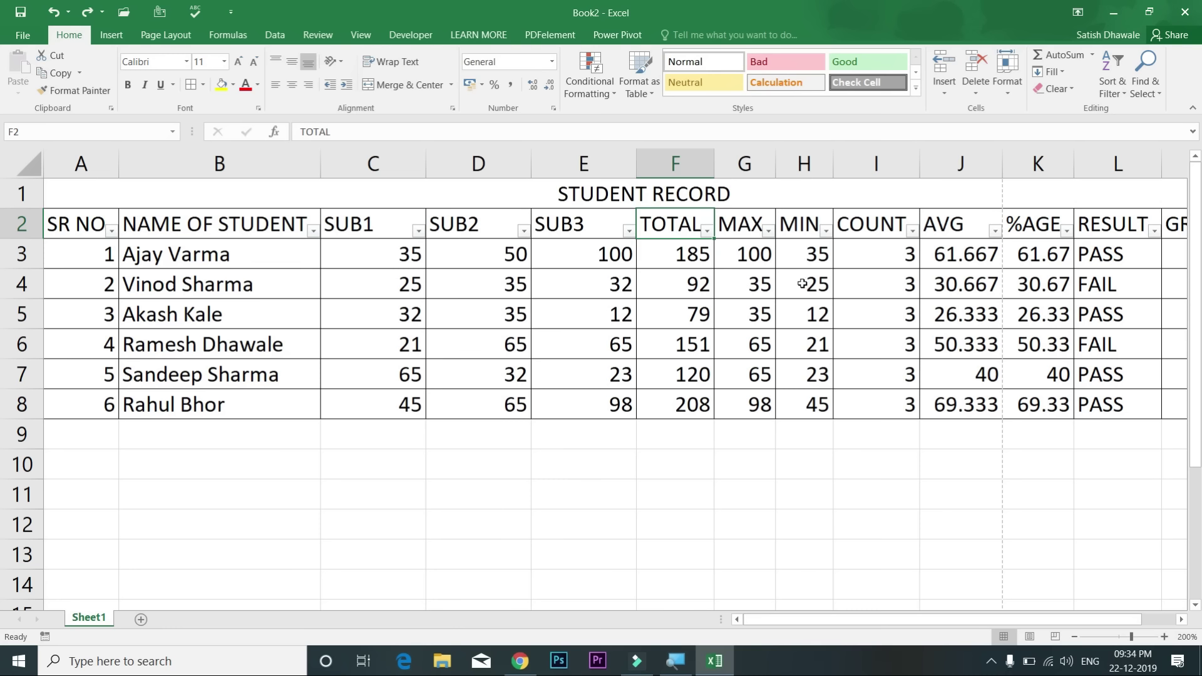
# Step: Filter RESULT to PASS only by unchecking FAIL, then undo to restore FAIL rows
pyautogui.click(1157, 237)
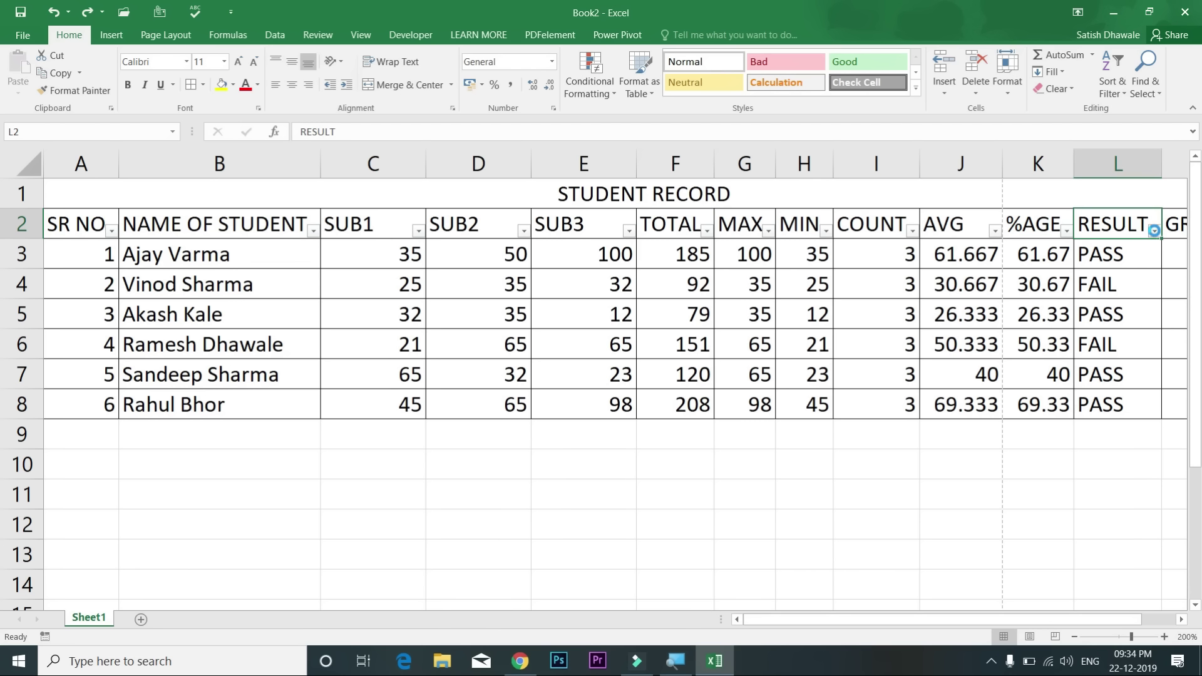
pyautogui.click(1154, 232)
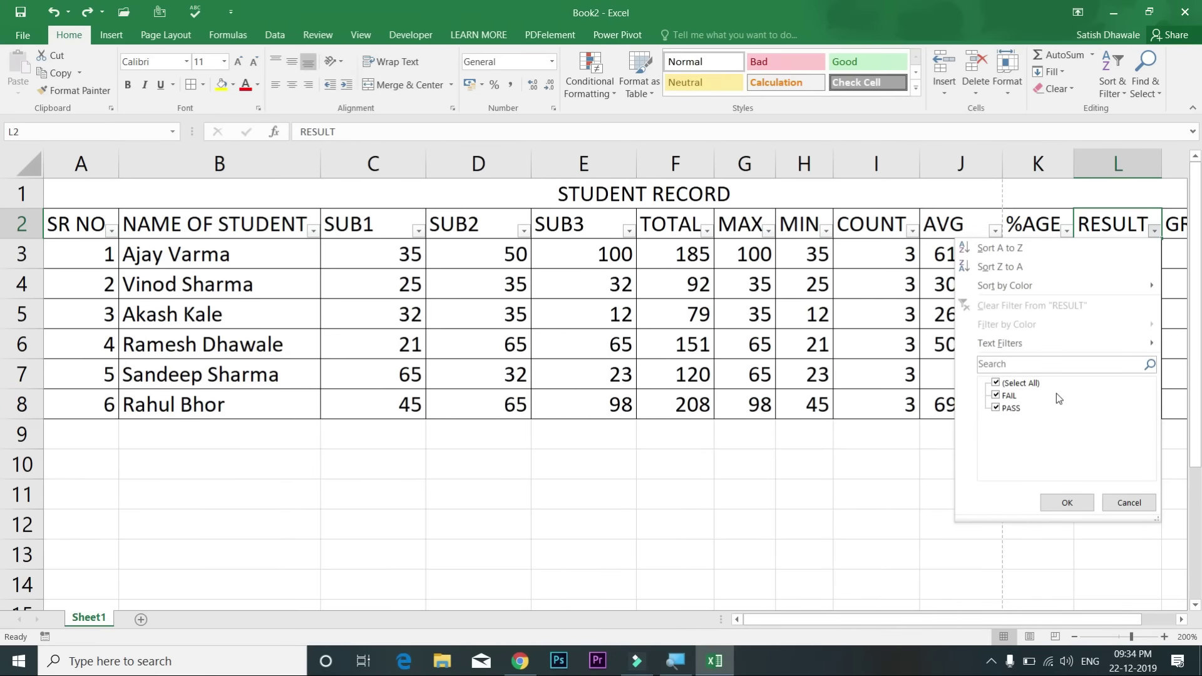
pyautogui.click(995, 395)
pyautogui.click(1067, 502)
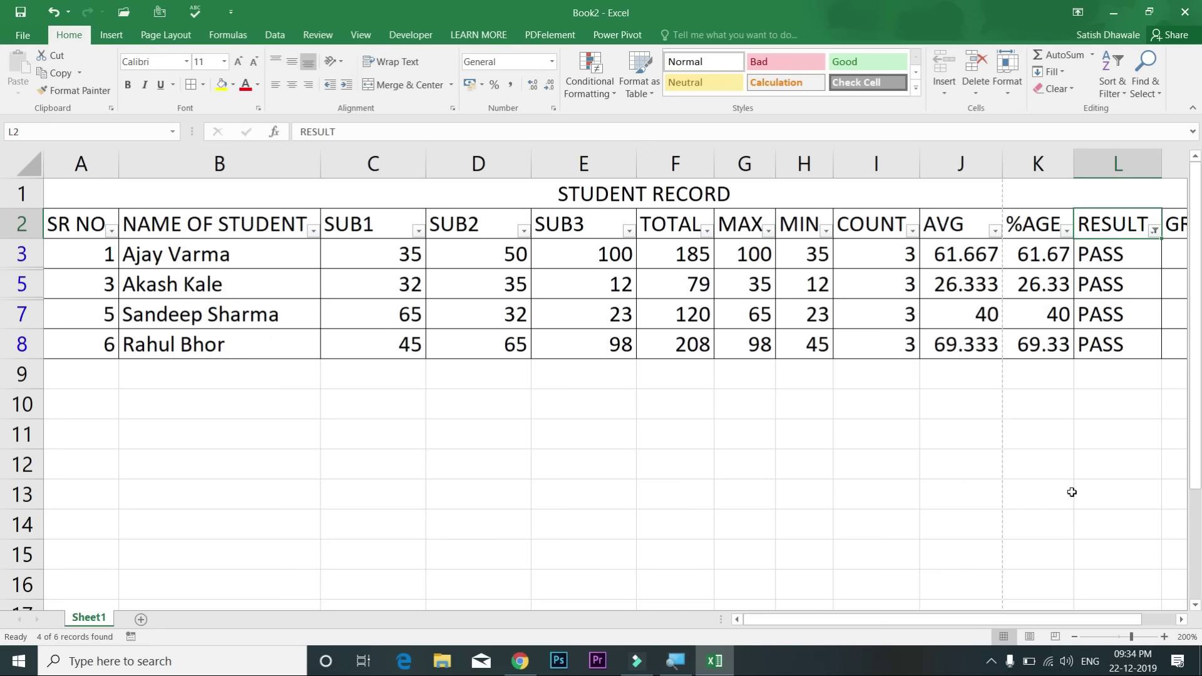
pyautogui.hotkey('ctrl', 'z')
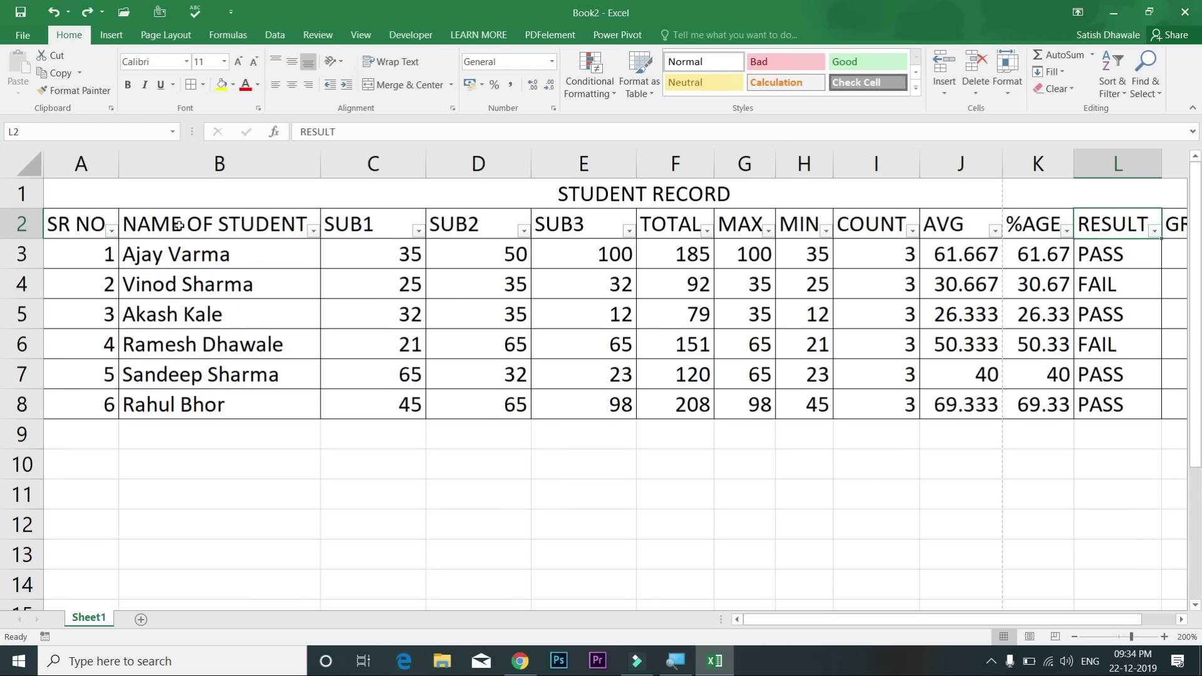
pyautogui.click(102, 225)
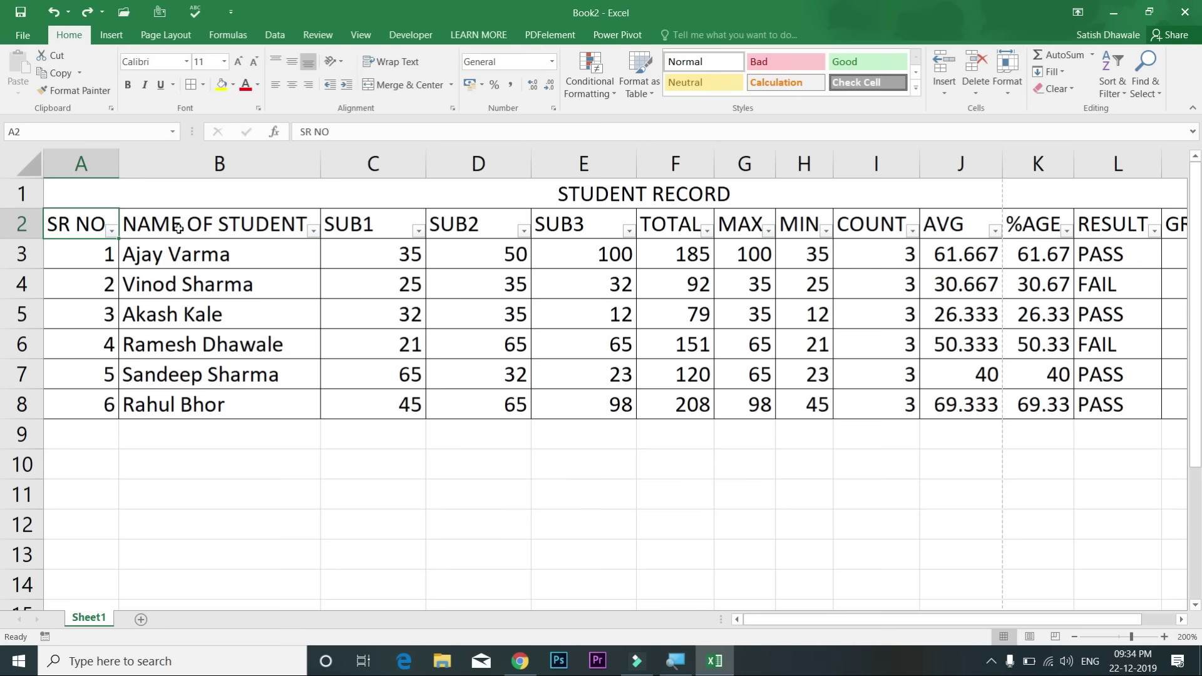
# Step: Turn off AutoFilter with Alt+A, T, then select the student names in column B
pyautogui.hotkey('alt', 'a')
pyautogui.press('t')
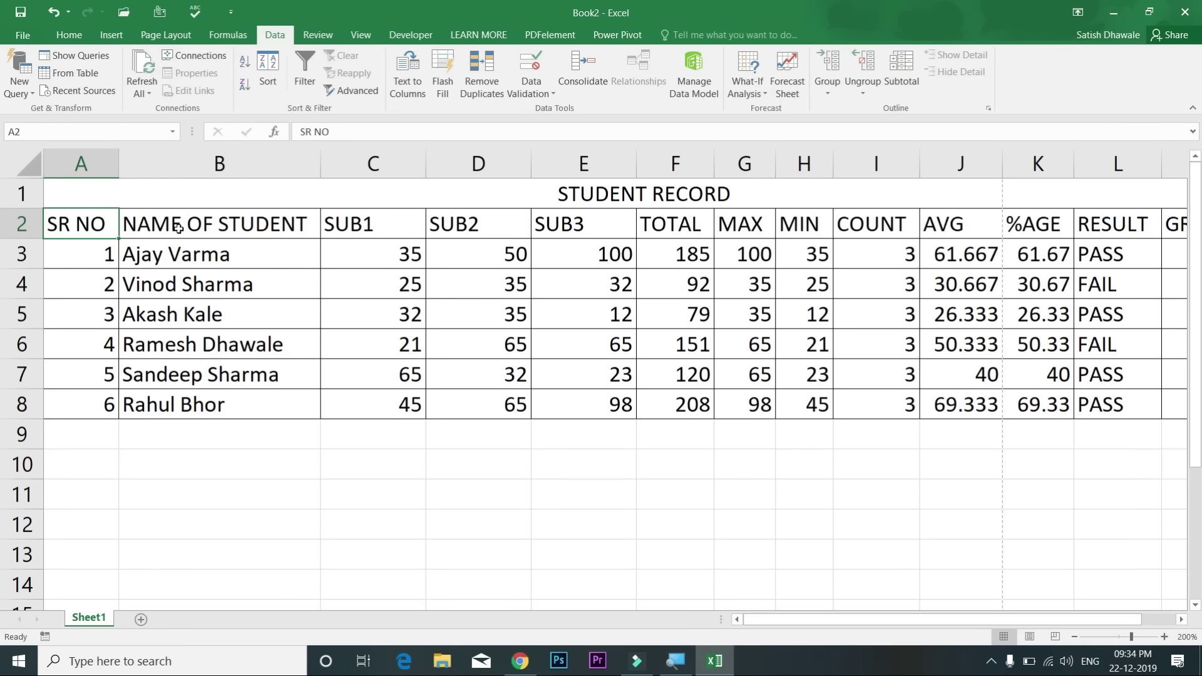
pyautogui.click(675, 495)
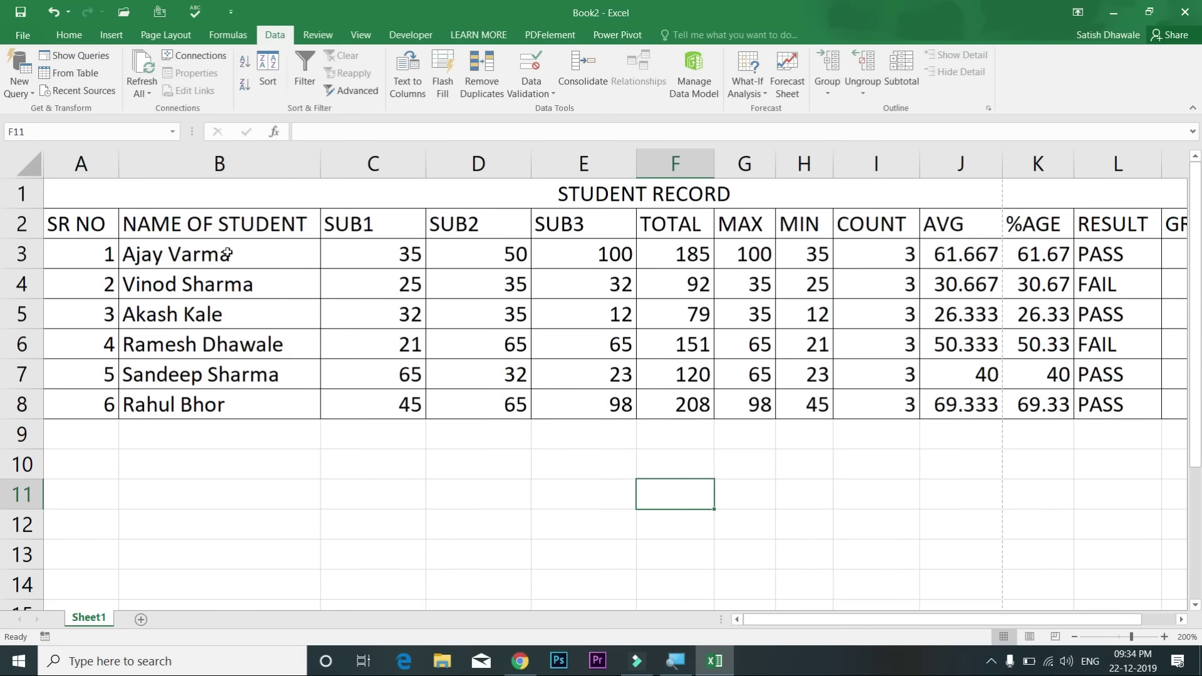
pyautogui.moveTo(229, 252); pyautogui.dragTo(234, 393)
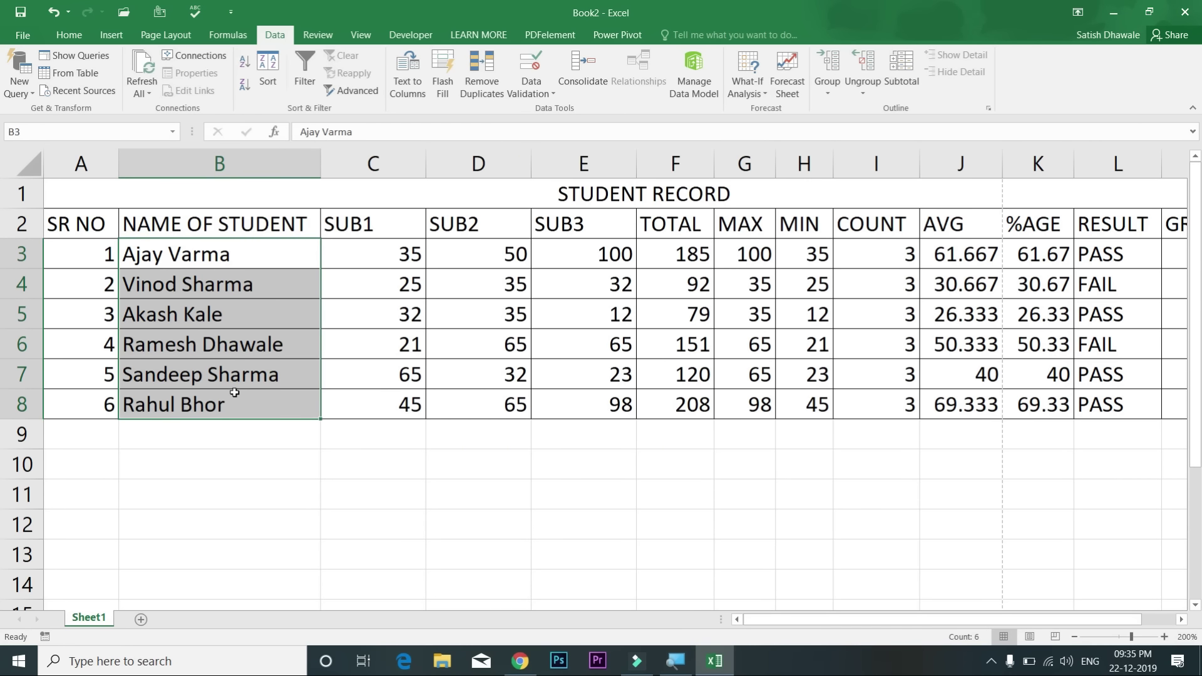
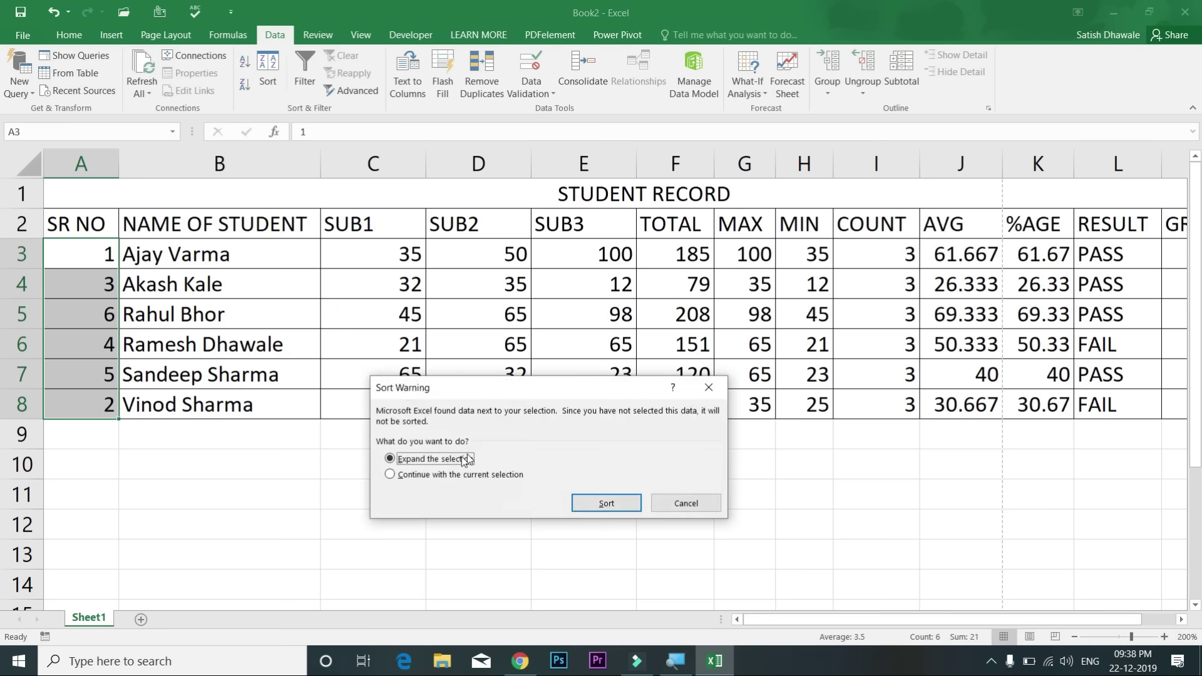
# Step: Sort only the SR NO cells so they read 1 to 6, leaving student rows in place
pyautogui.click(450, 476)
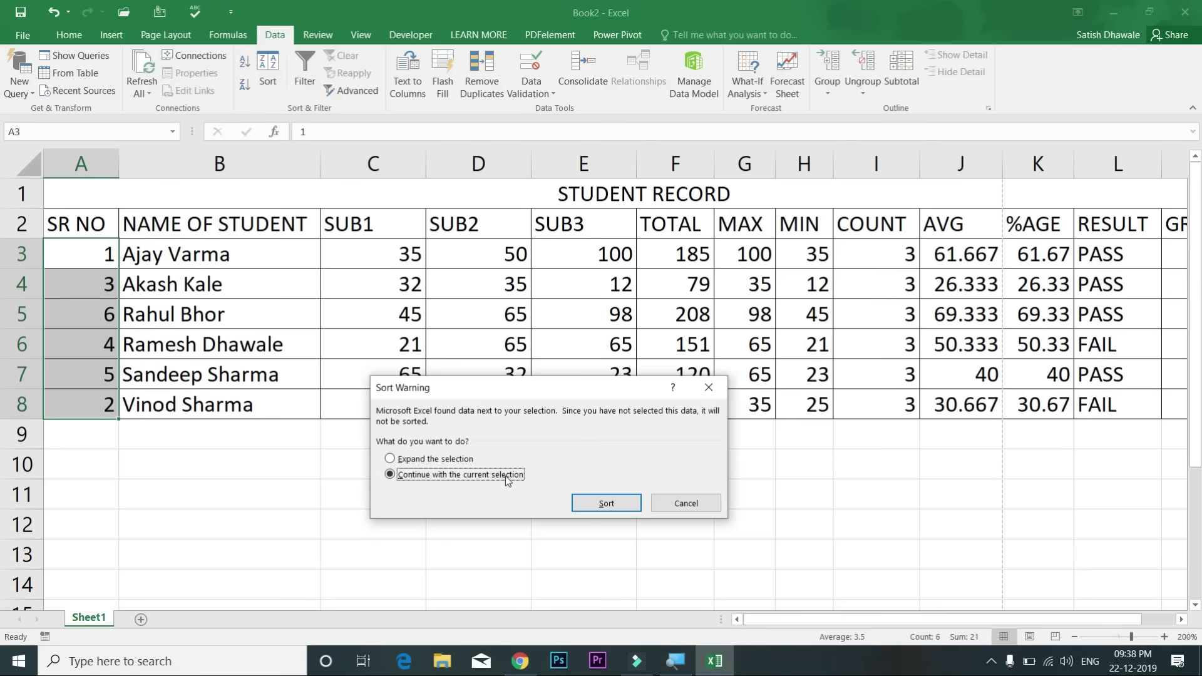
pyautogui.click(605, 503)
pyautogui.moveTo(111, 263); pyautogui.dragTo(321, 259)
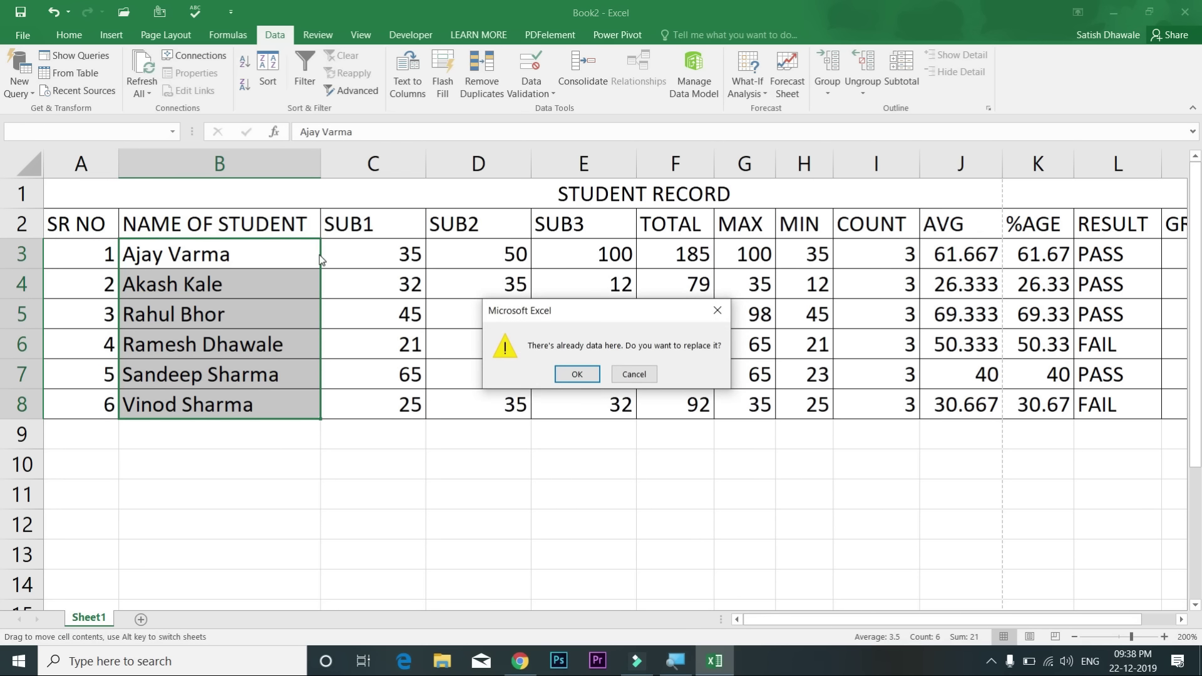
# Step: Cancel the accidental data replacement and select the TOTAL values of all six students
pyautogui.click(633, 374)
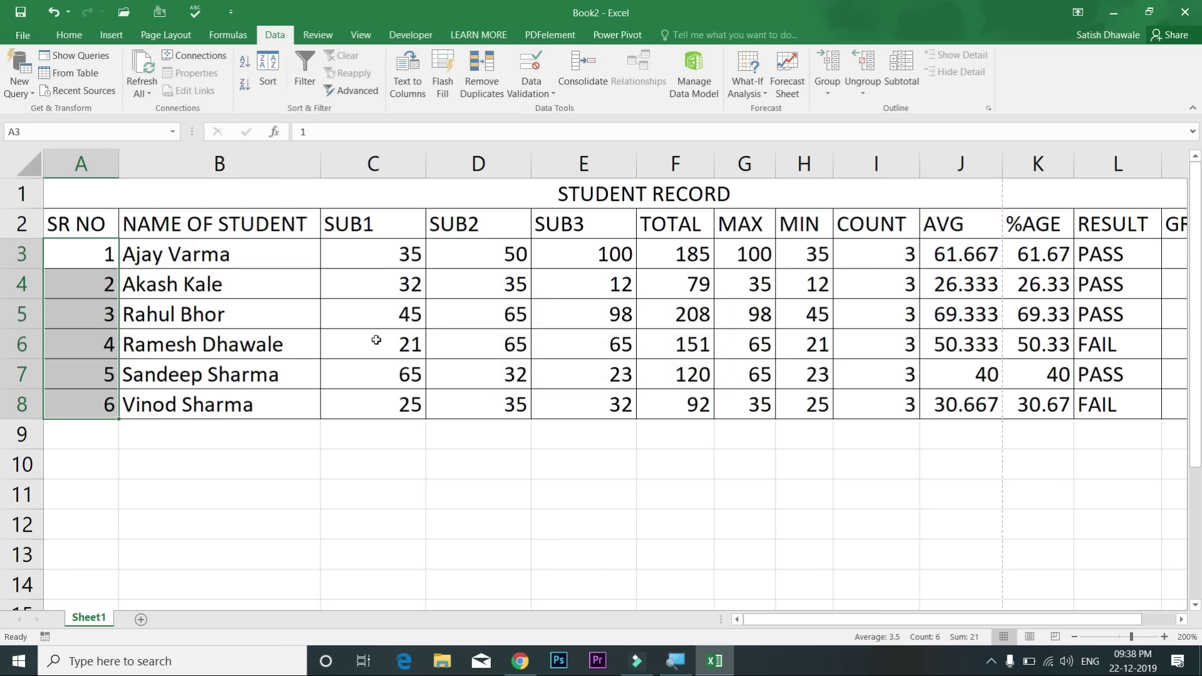
pyautogui.press('Right')
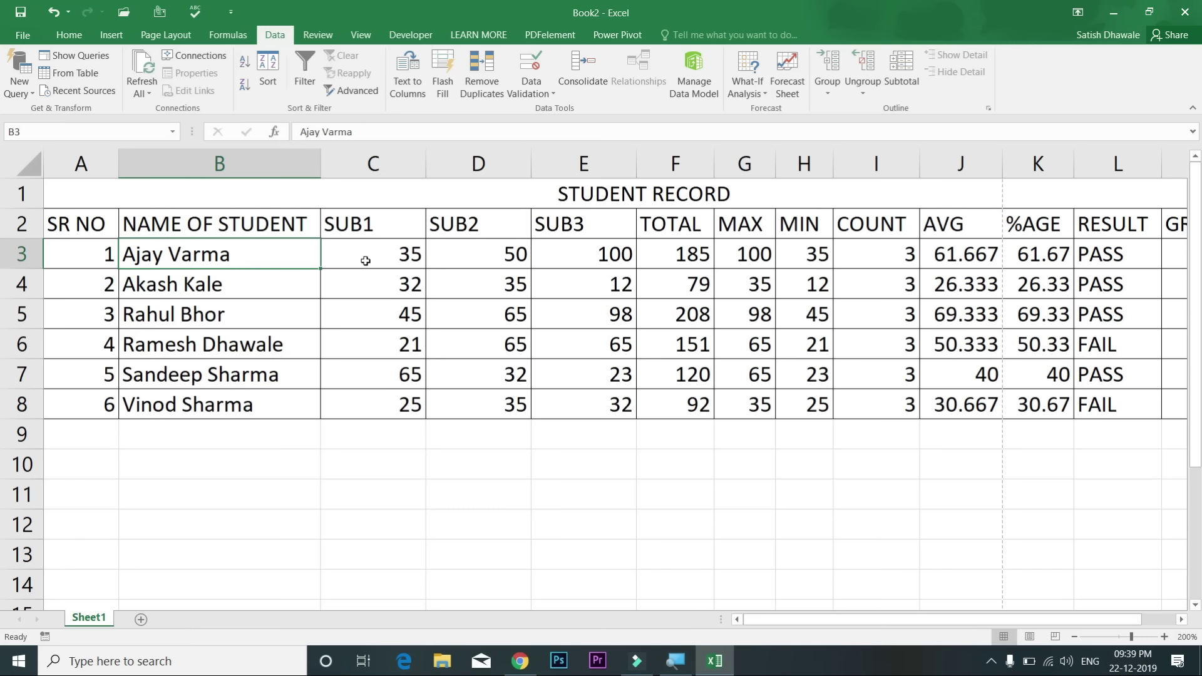
pyautogui.moveTo(684, 253); pyautogui.dragTo(688, 404)
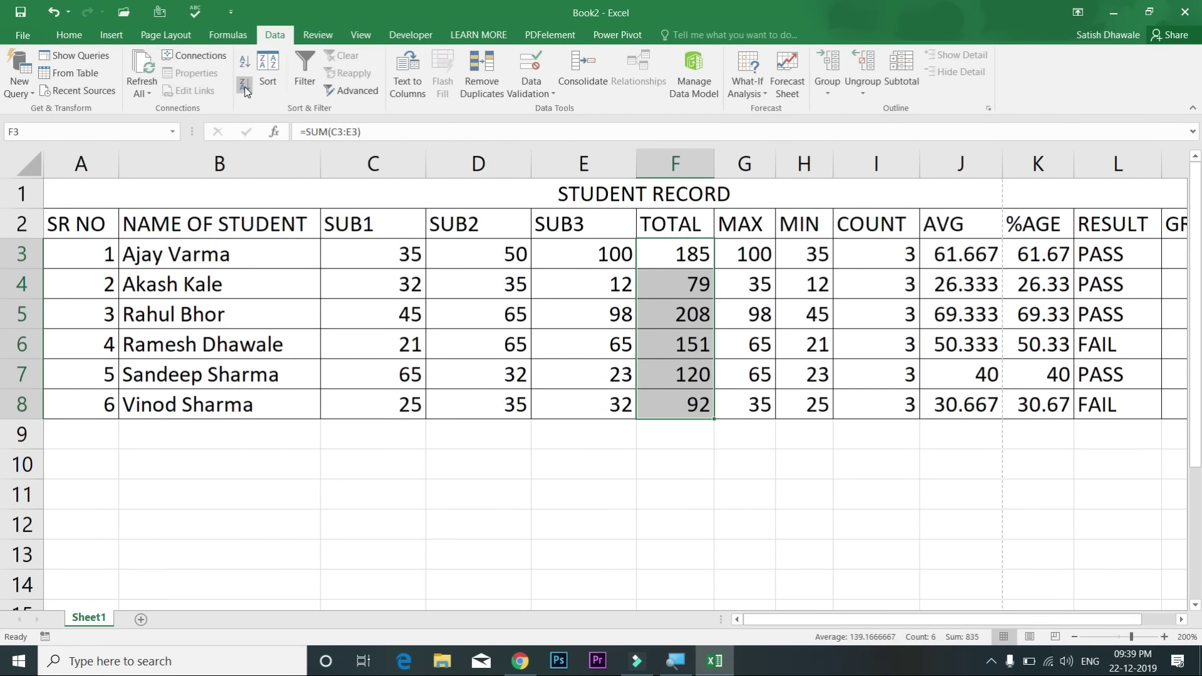
# Step: Sort whole student rows by TOTAL largest to smallest, 208 down to 79, expanding the selection
pyautogui.click(245, 83)
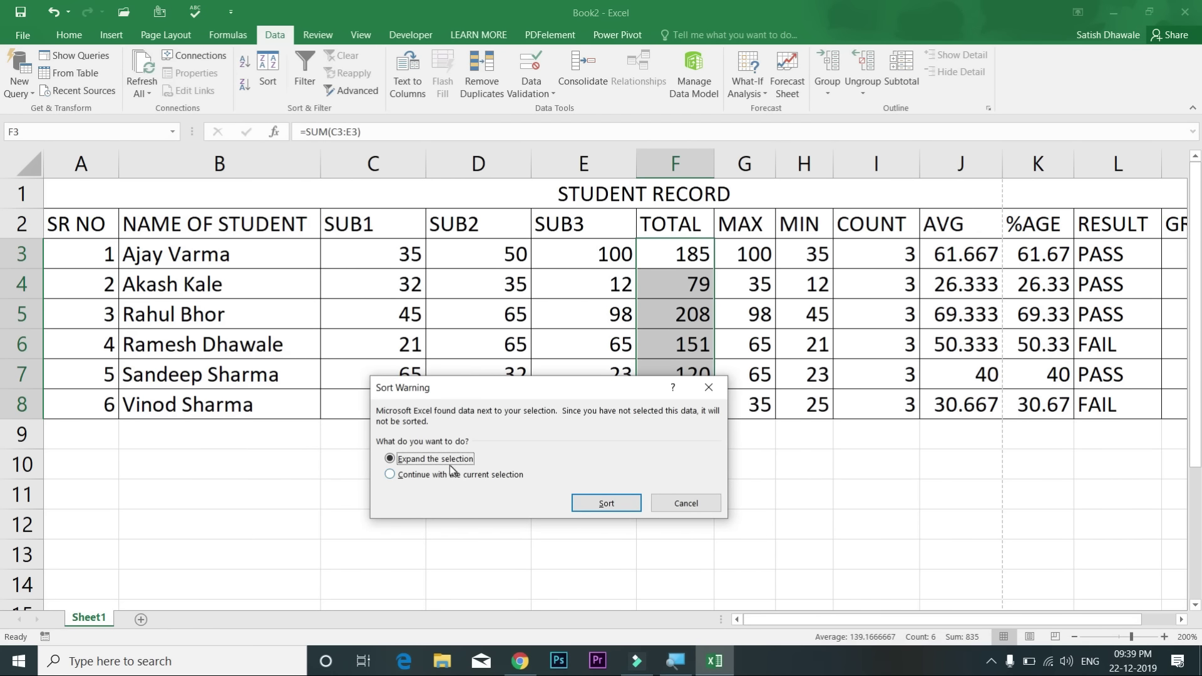
pyautogui.click(606, 503)
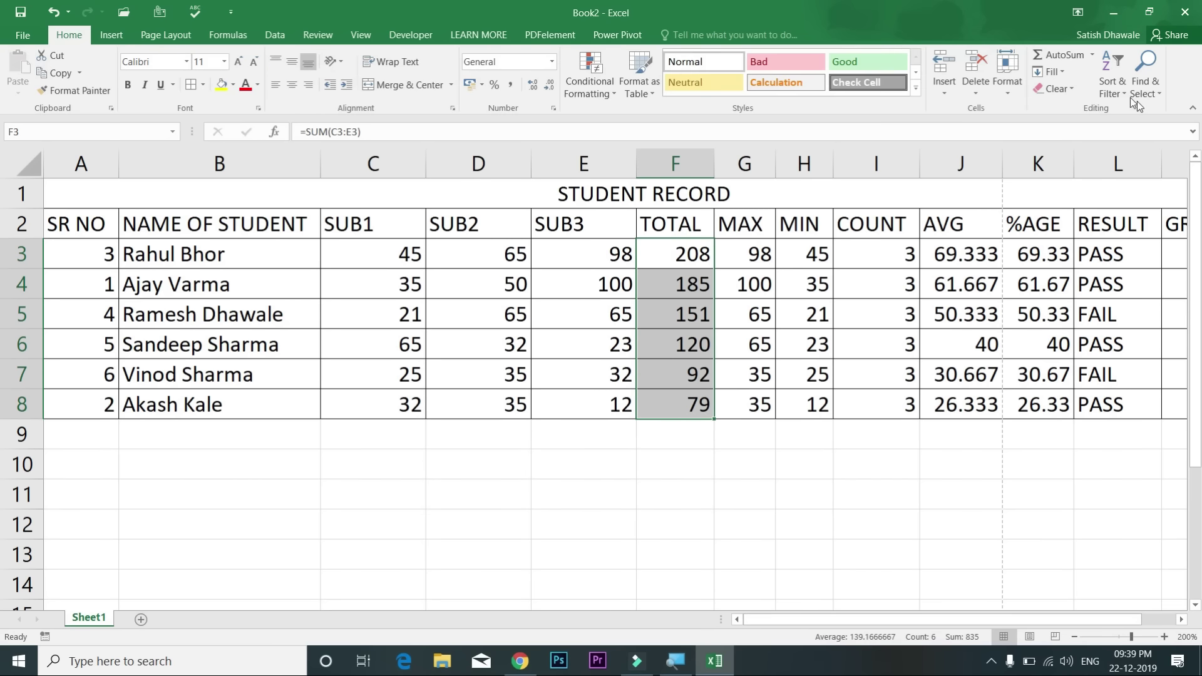
pyautogui.click(1117, 88)
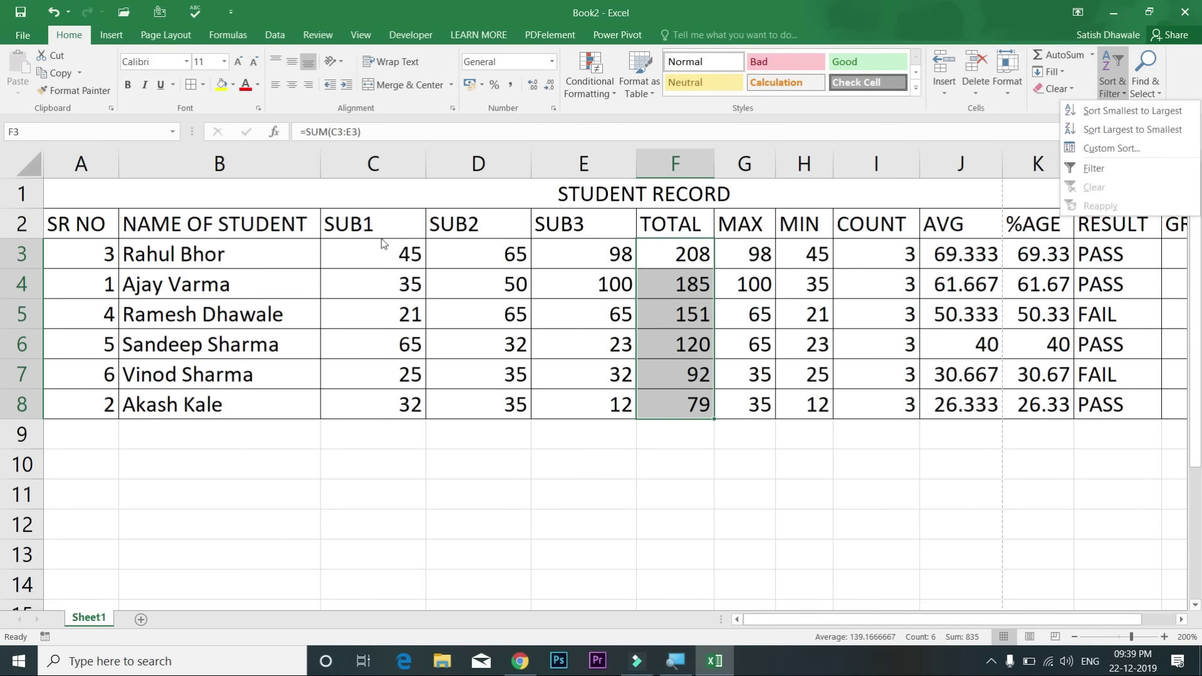
pyautogui.click(273, 249)
pyautogui.moveTo(274, 250); pyautogui.dragTo(277, 406)
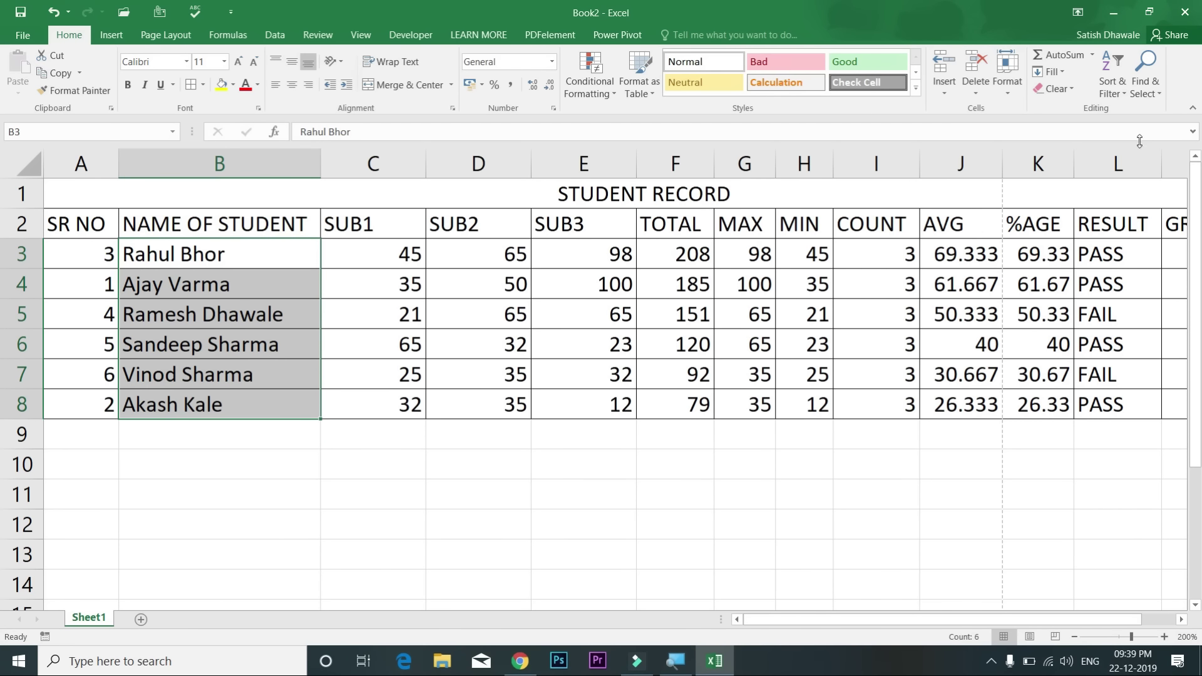
pyautogui.click(1125, 95)
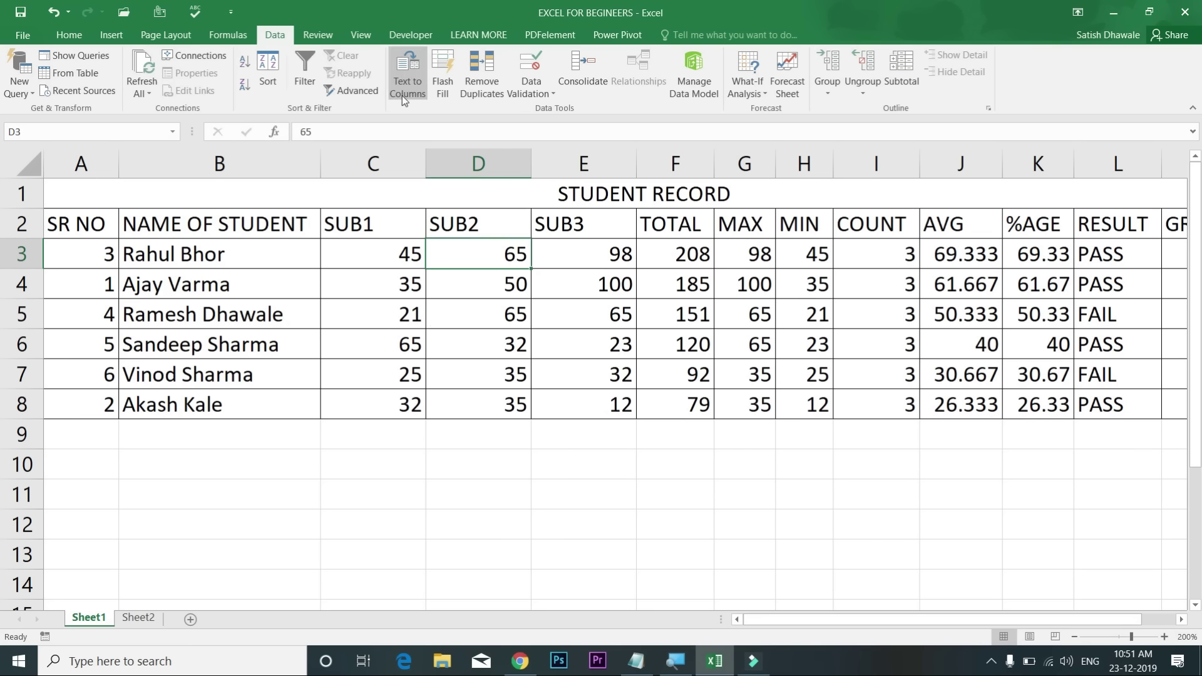
# Step: On Sheet2, complete the Depart heading in C1 to read Department
pyautogui.click(70, 34)
pyautogui.click(138, 617)
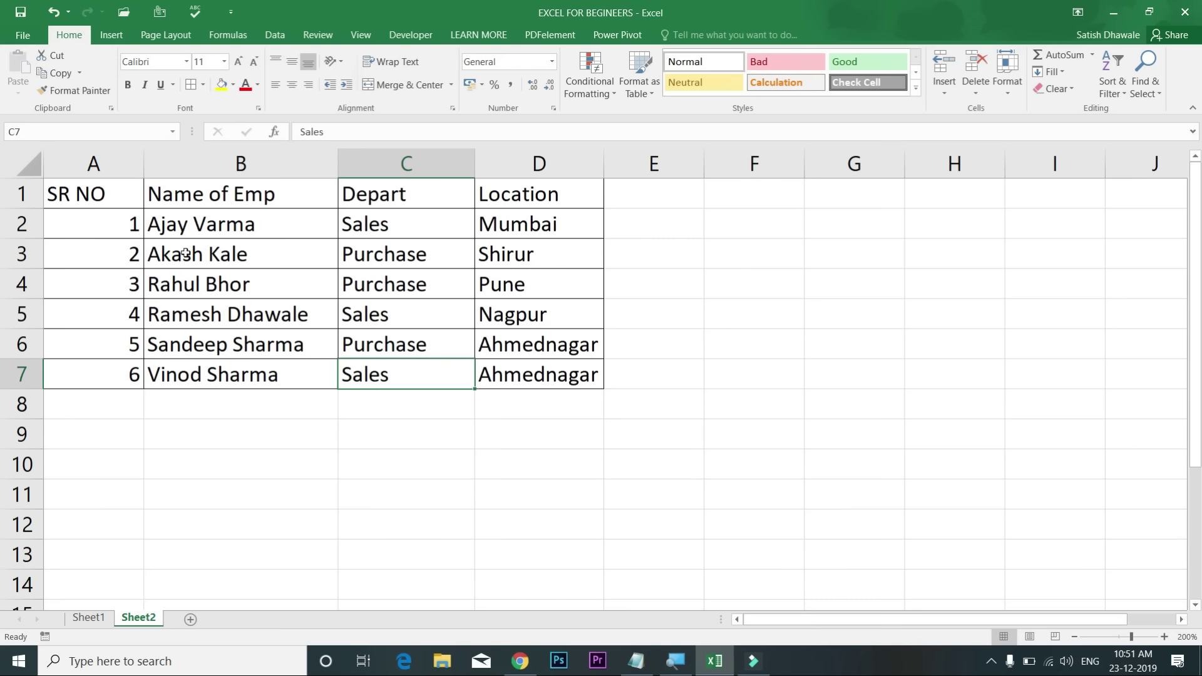
pyautogui.click(415, 197)
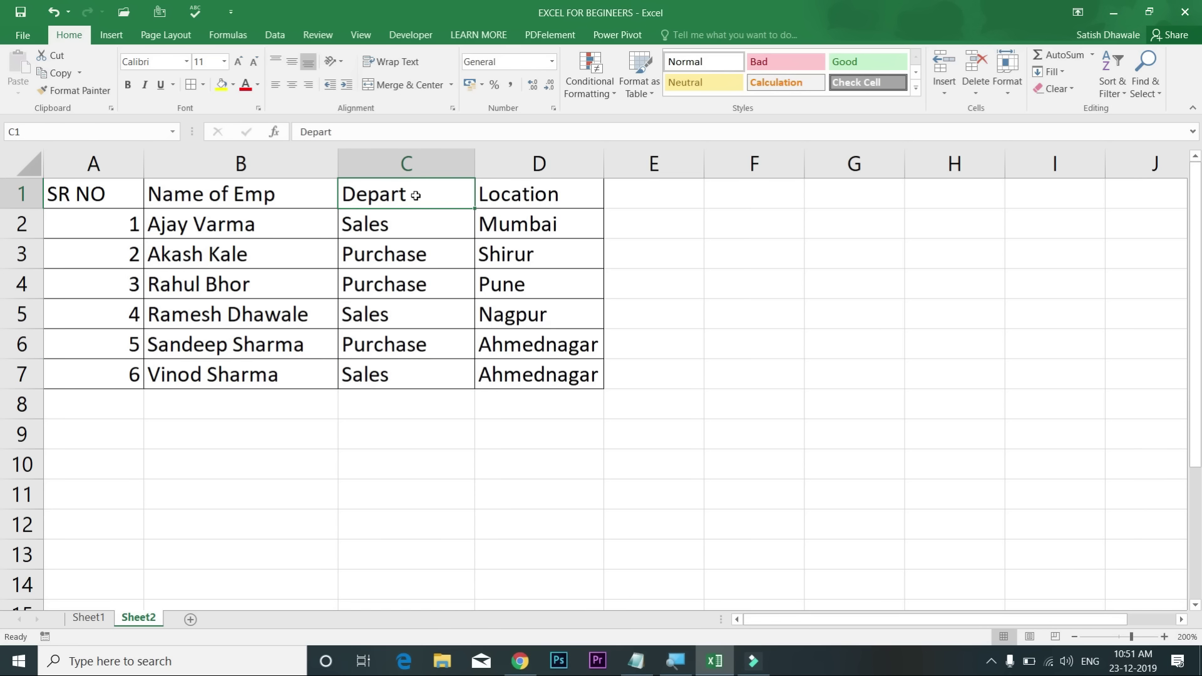
pyautogui.doubleClick(415, 197)
pyautogui.write('ment')
pyautogui.press('Return')
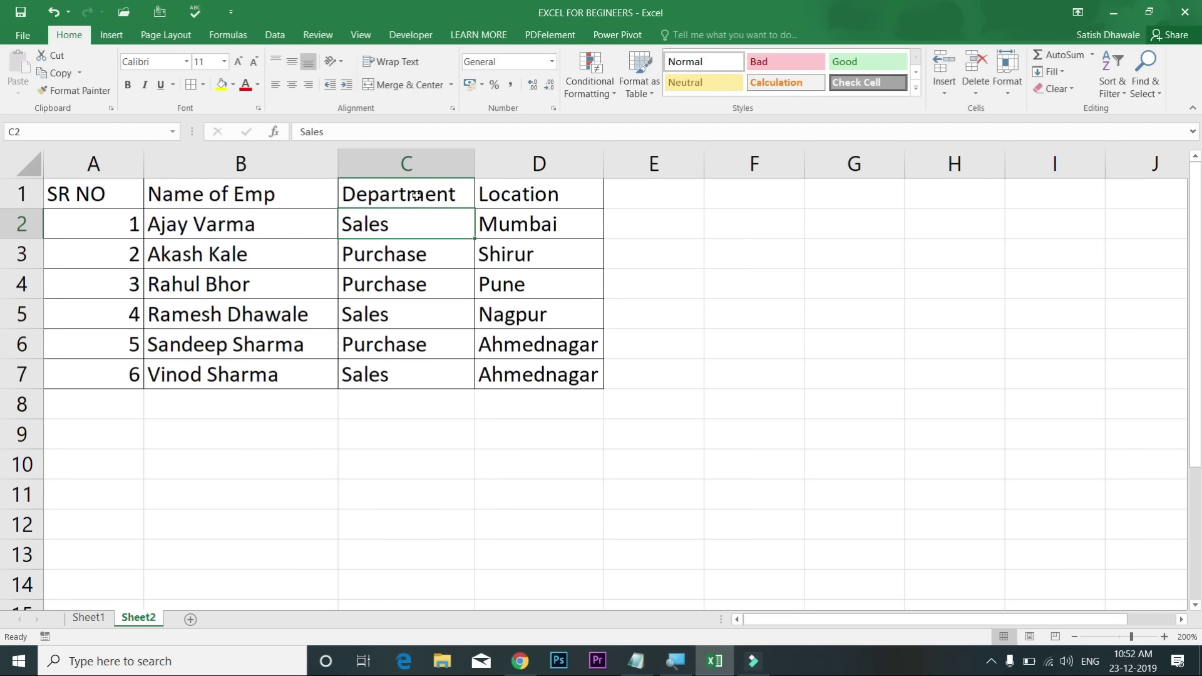
# Step: Select the department values C2:C7 and the department-location pairs in rows 5 and 7
pyautogui.moveTo(415, 197); pyautogui.dragTo(407, 373)
pyautogui.moveTo(429, 233); pyautogui.dragTo(421, 368)
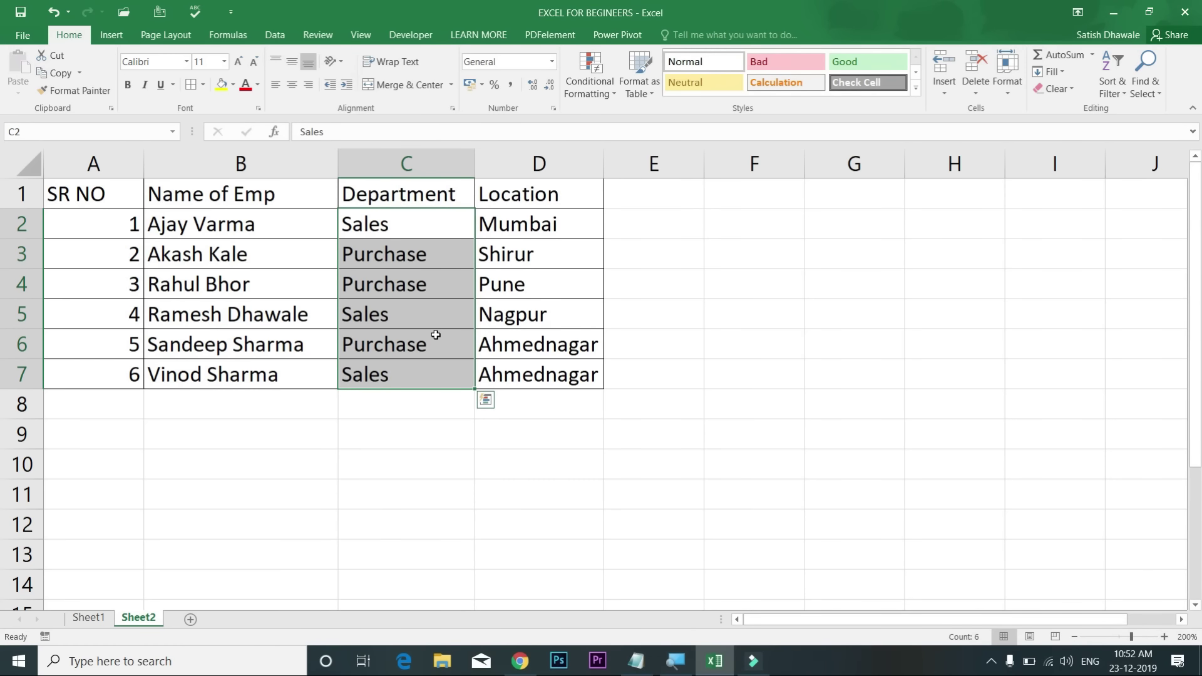
pyautogui.moveTo(427, 232); pyautogui.dragTo(537, 376)
pyautogui.click(401, 373)
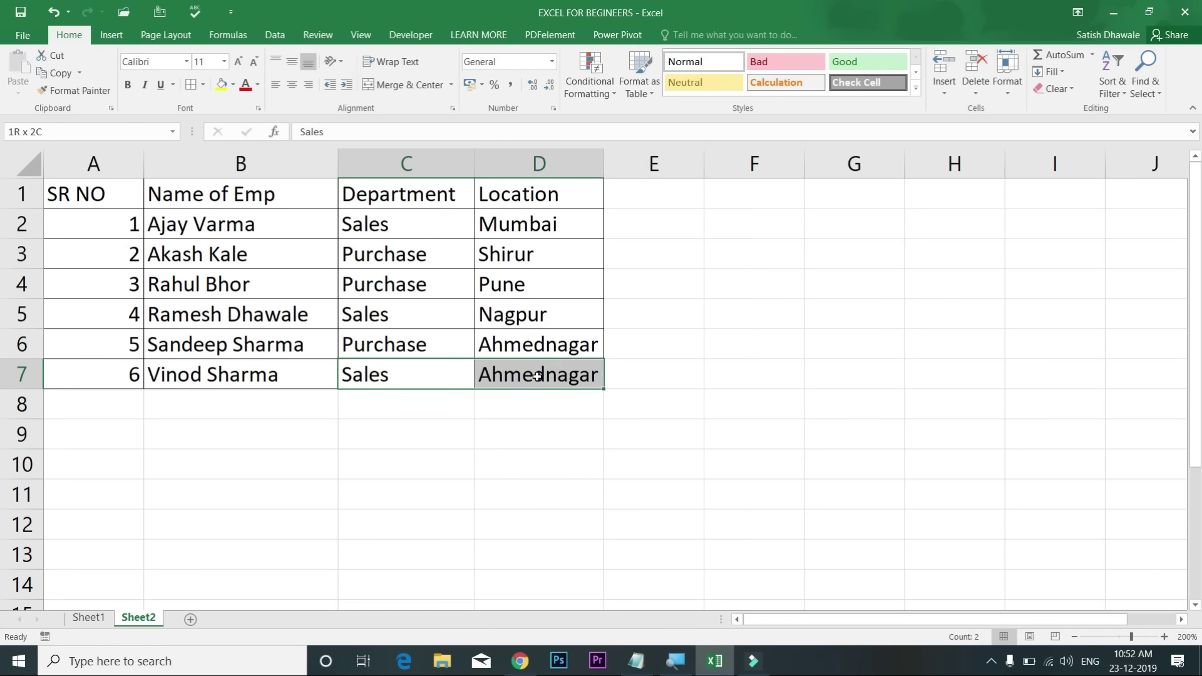
pyautogui.moveTo(451, 314); pyautogui.dragTo(511, 323)
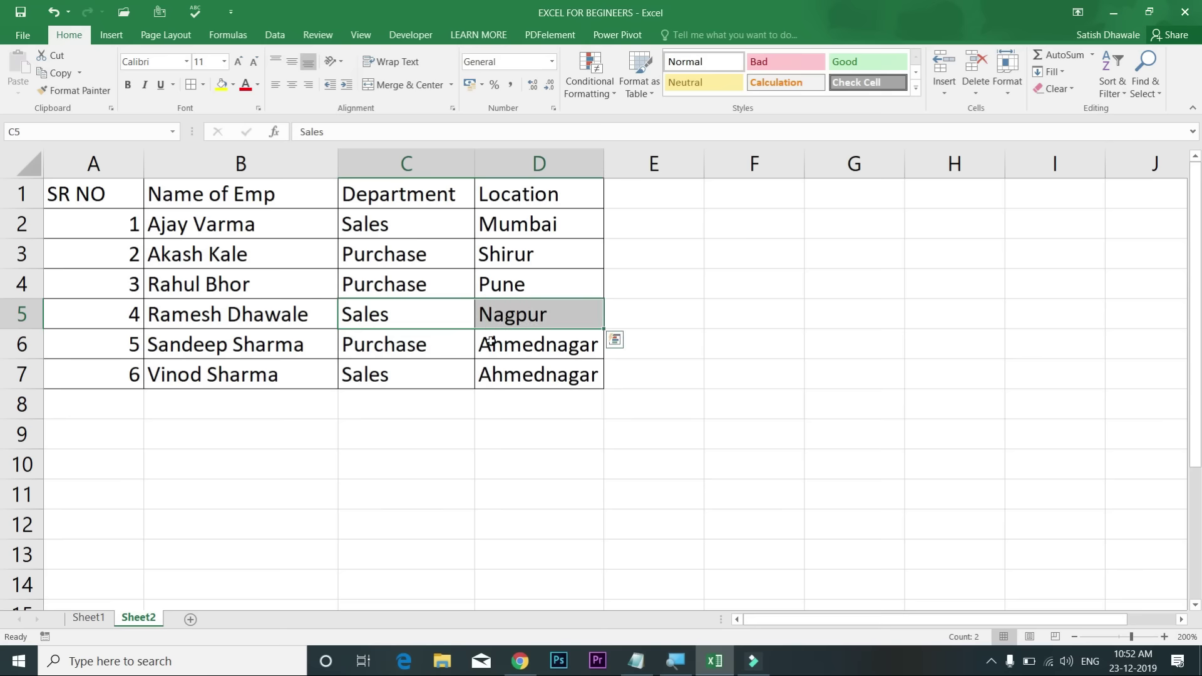
pyautogui.moveTo(424, 375); pyautogui.dragTo(548, 370)
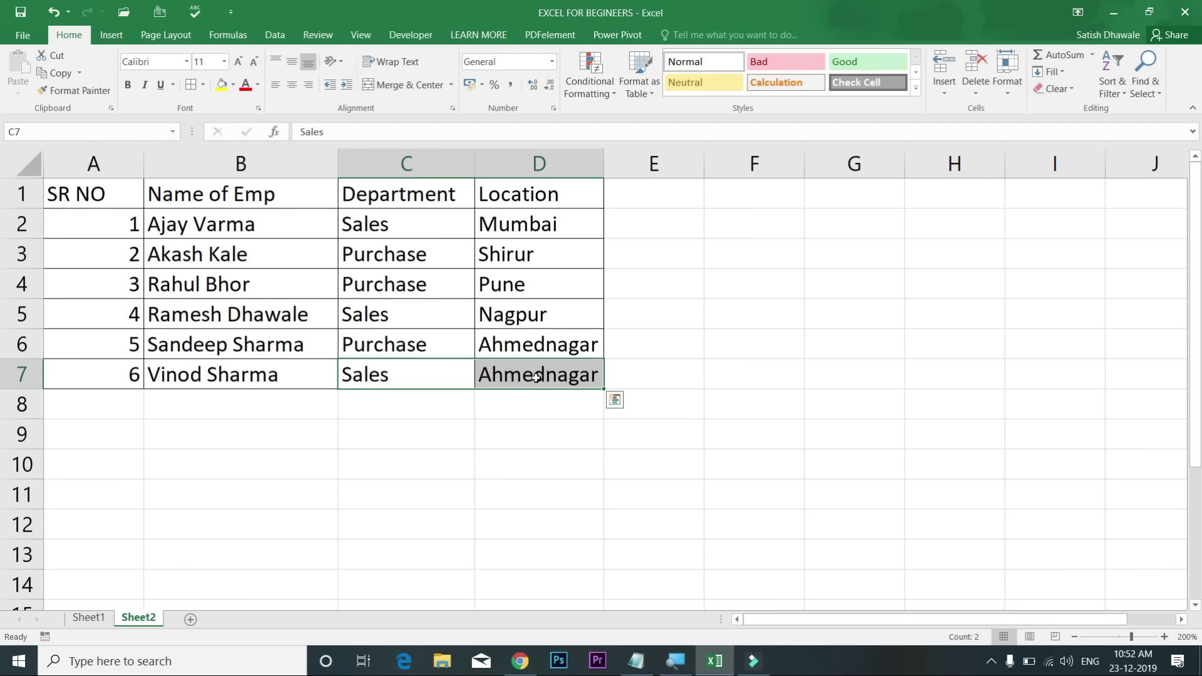
pyautogui.click(546, 373)
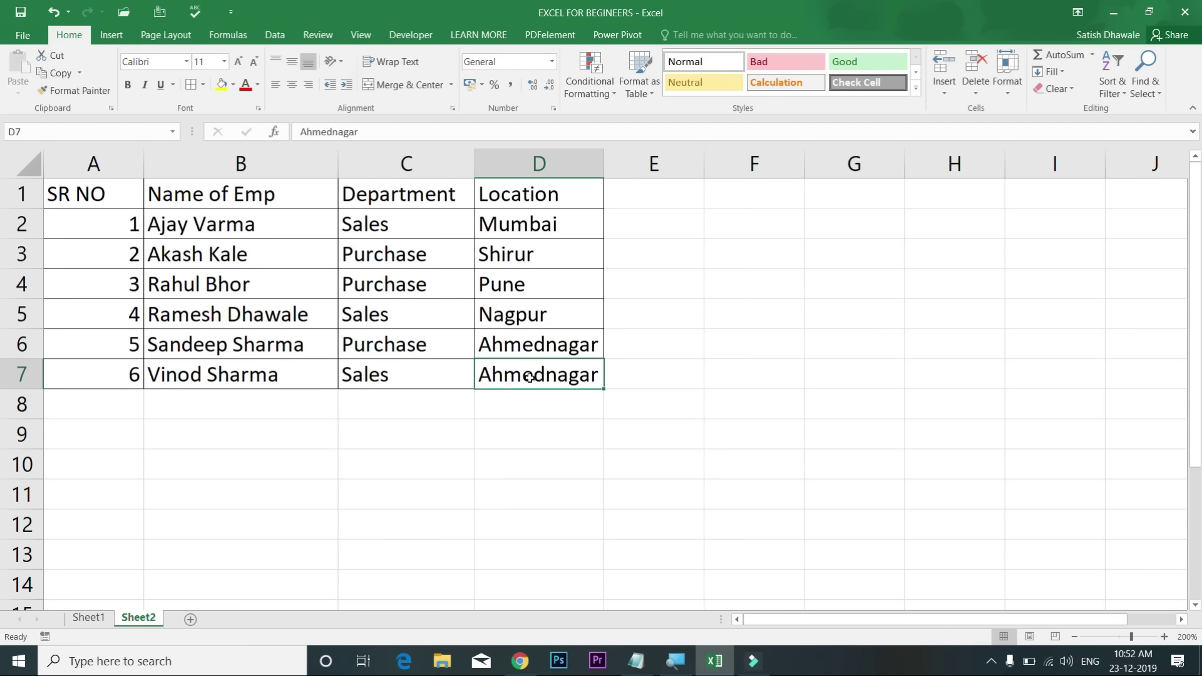
# Step: Reselect department and location ranges, ending with the Department column C1:C7 including its heading
pyautogui.moveTo(404, 227); pyautogui.dragTo(537, 228)
pyautogui.moveTo(429, 314); pyautogui.dragTo(554, 316)
pyautogui.moveTo(458, 222); pyautogui.dragTo(451, 388)
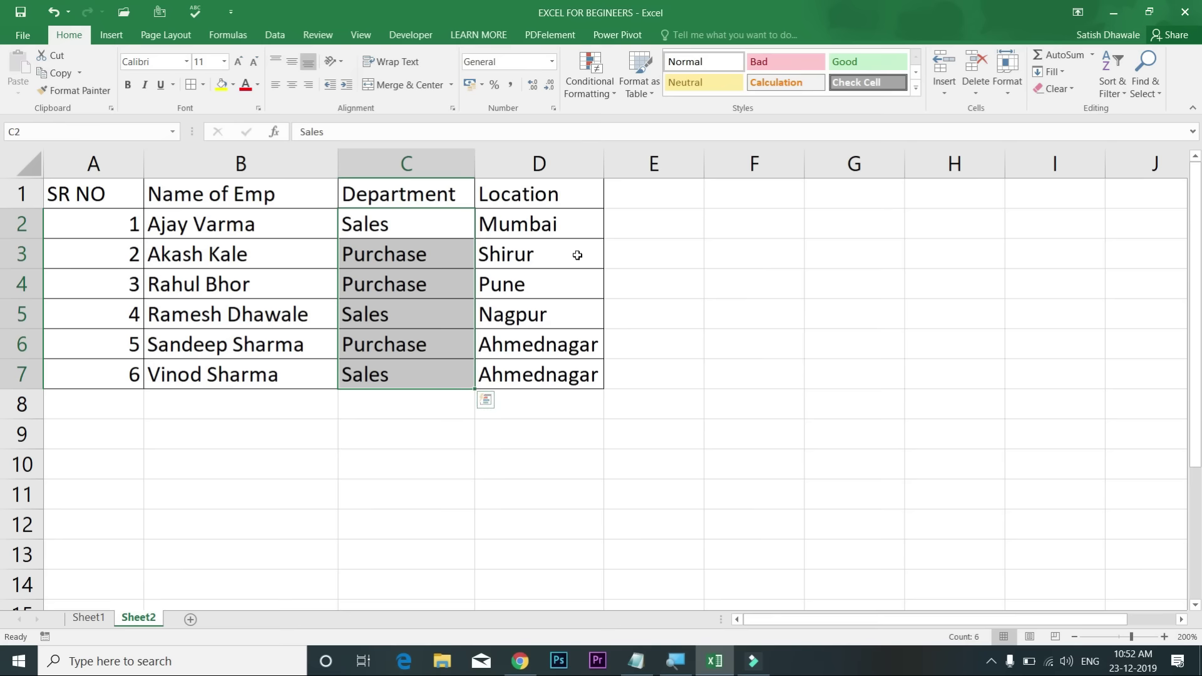
pyautogui.moveTo(561, 230); pyautogui.dragTo(550, 369)
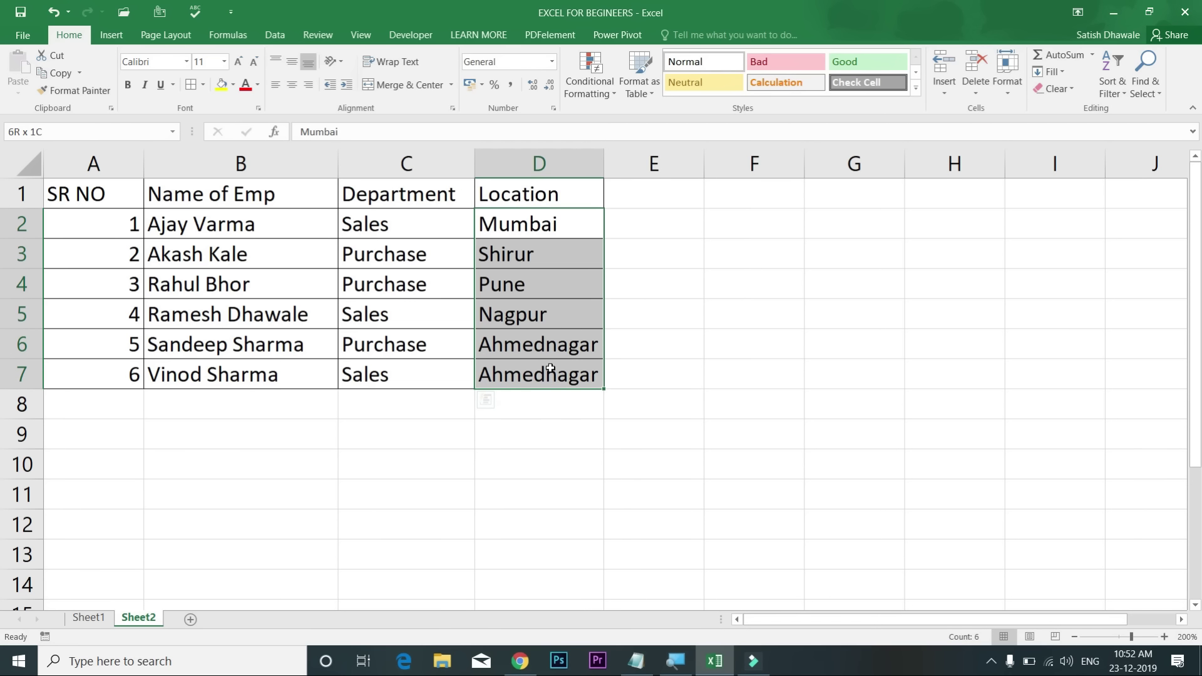
pyautogui.moveTo(406, 235); pyautogui.dragTo(542, 374)
pyautogui.click(398, 247)
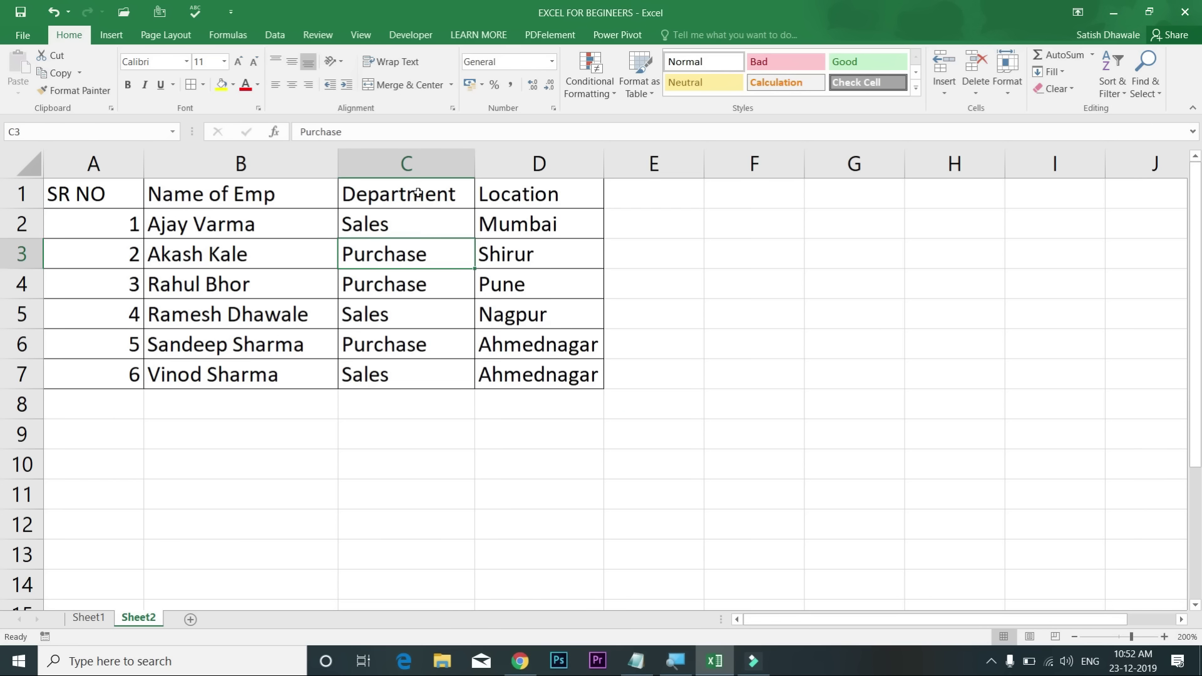
pyautogui.moveTo(418, 193); pyautogui.dragTo(424, 373)
pyautogui.click(275, 34)
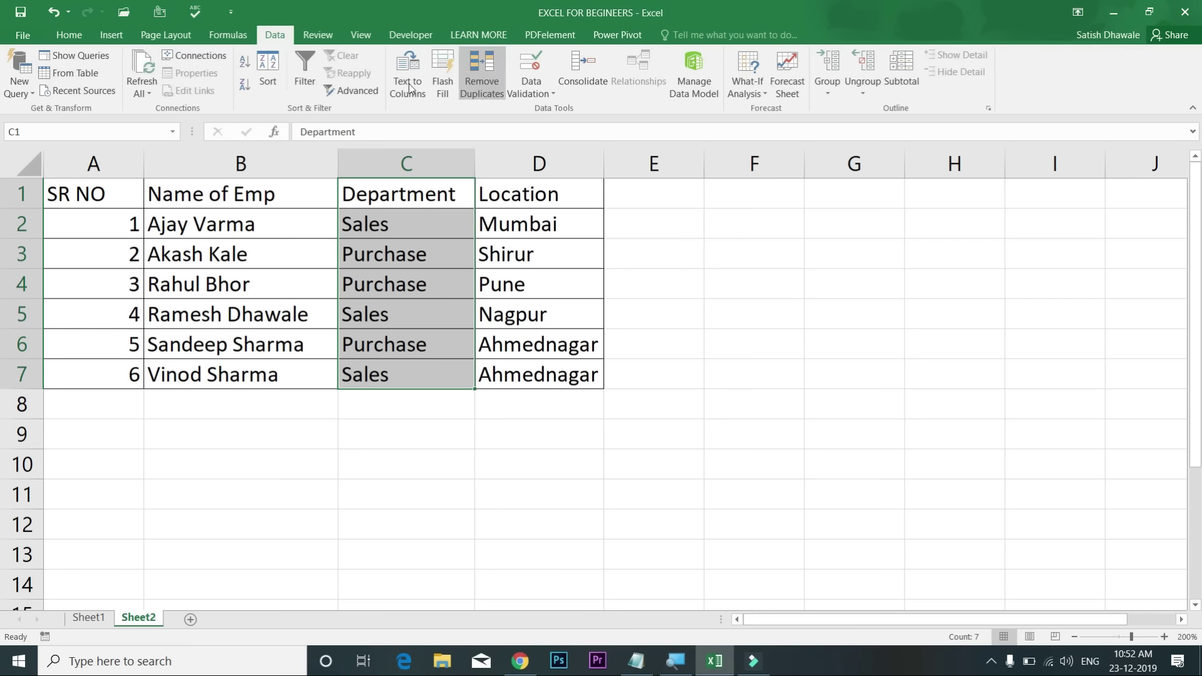
# Step: Sort the expanded employee table primarily by Department, Z to A
pyautogui.click(268, 73)
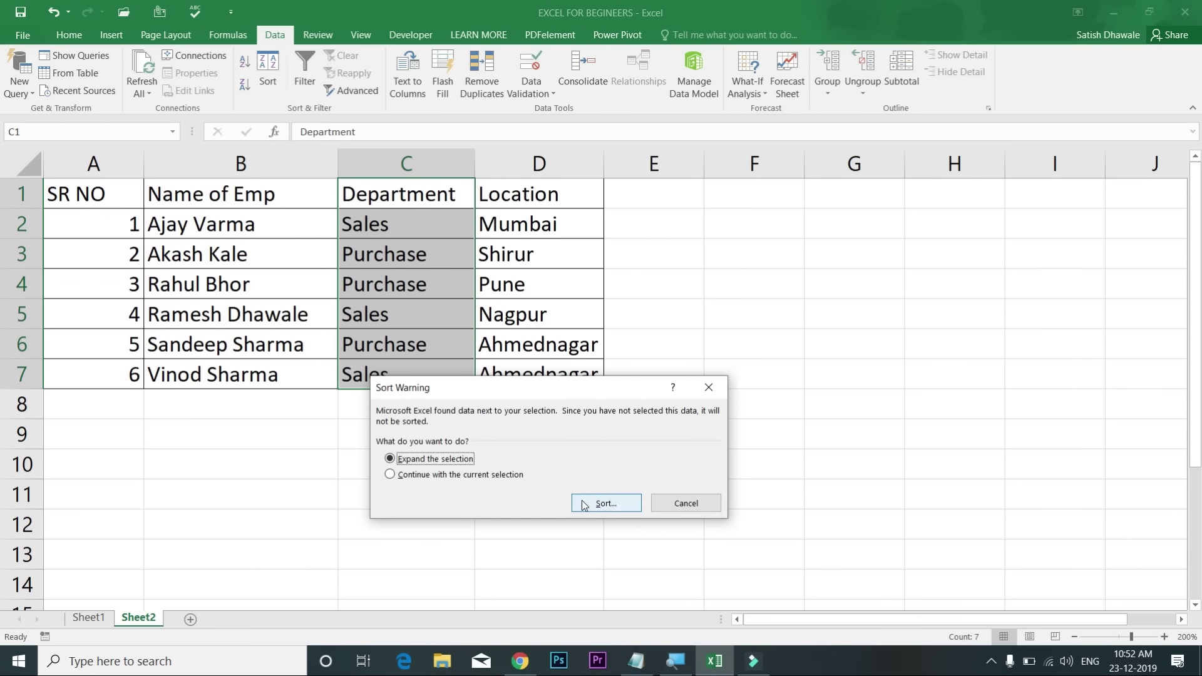
pyautogui.click(605, 502)
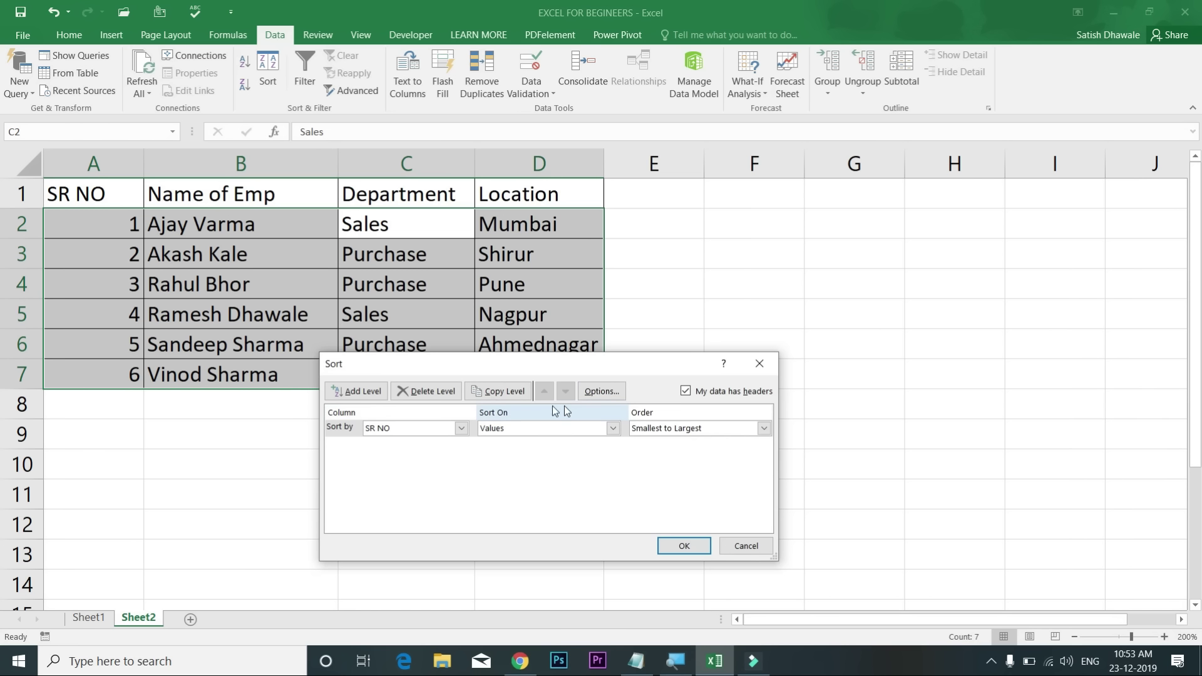
pyautogui.click(405, 430)
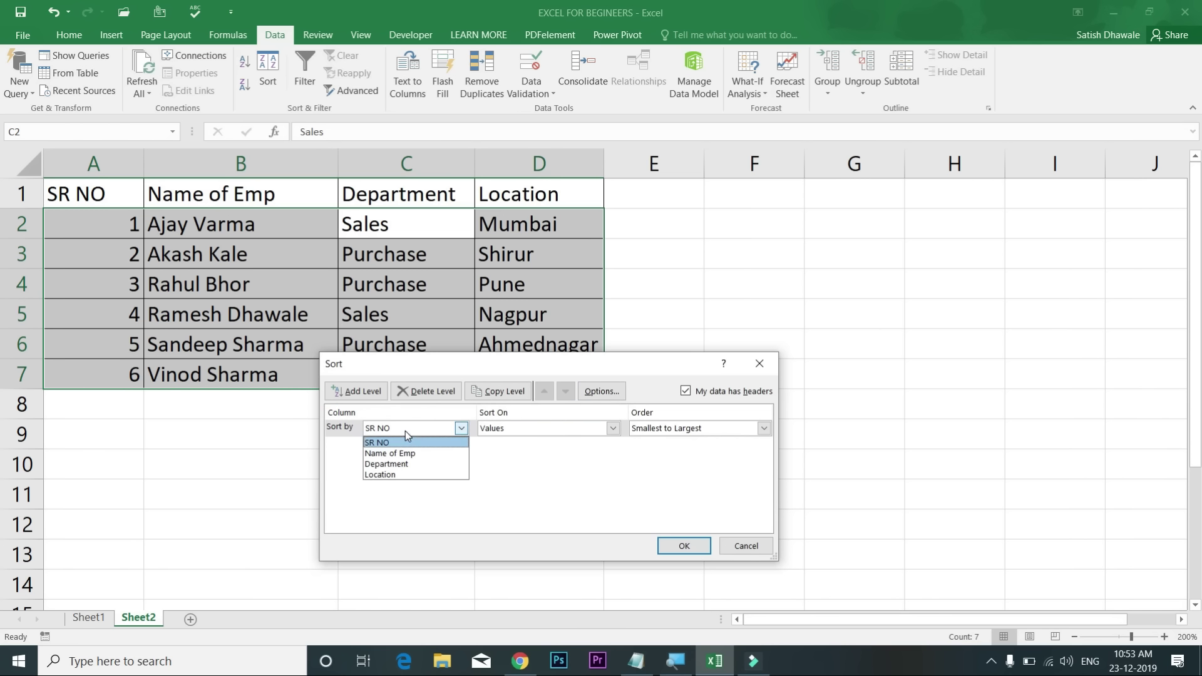
pyautogui.click(403, 469)
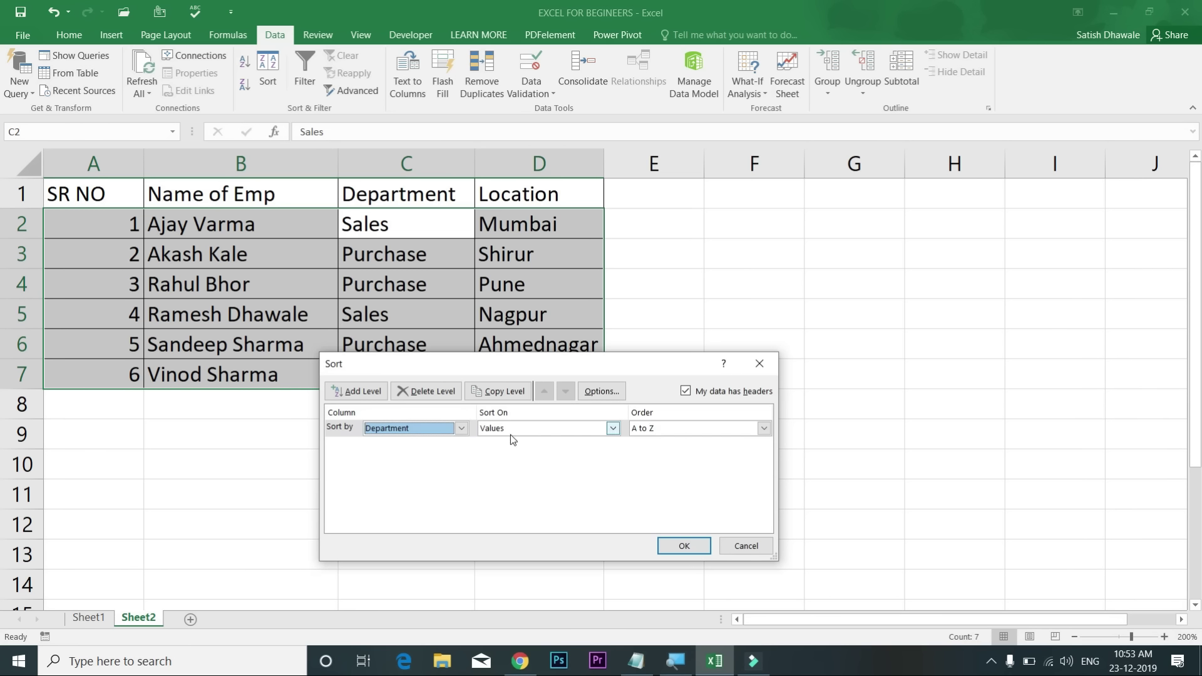
pyautogui.click(651, 433)
pyautogui.click(654, 448)
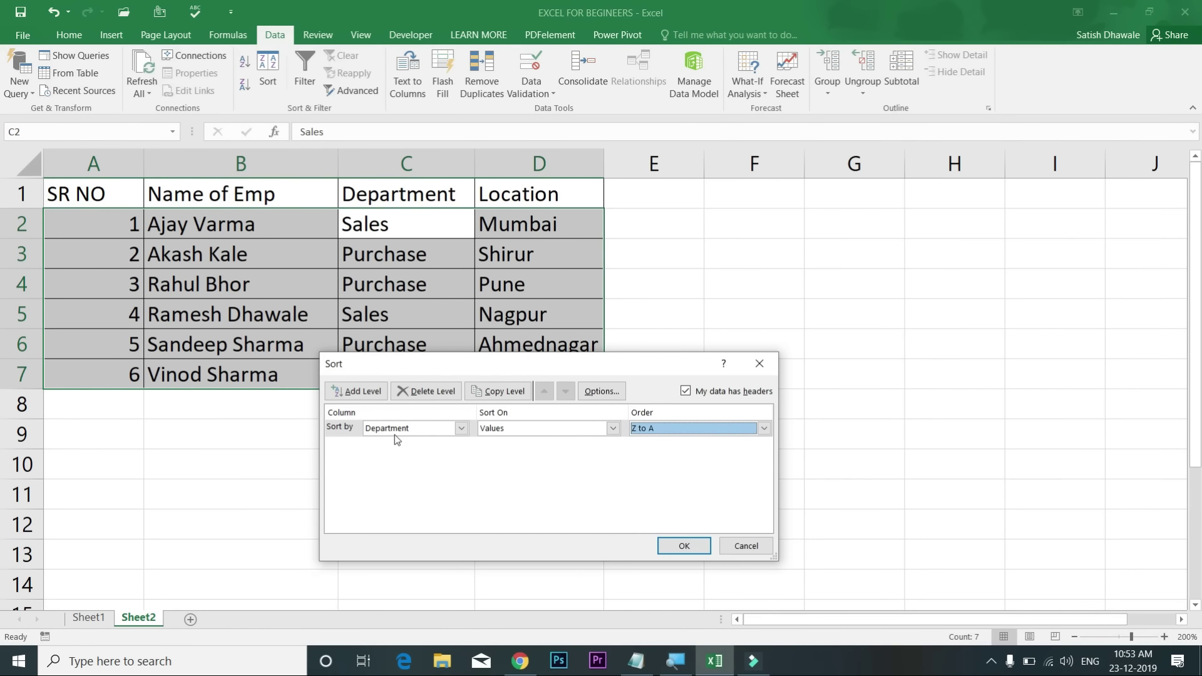
# Step: Add a second sort level by Location, A to Z, and apply the sort
pyautogui.click(372, 393)
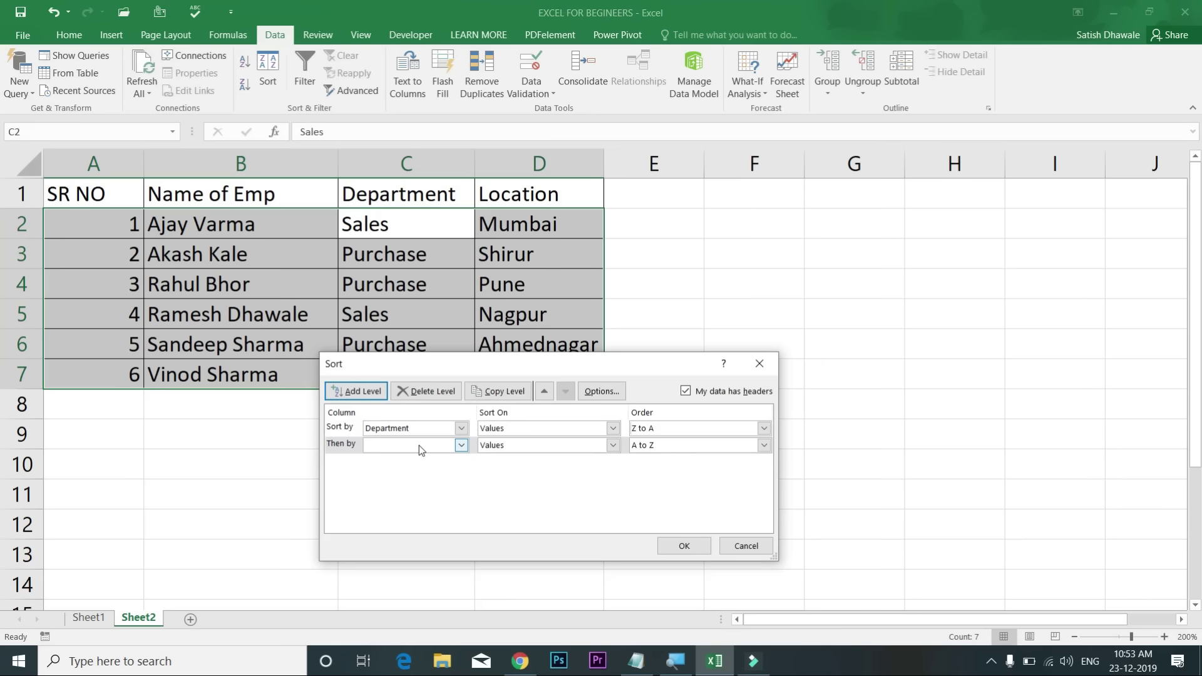
pyautogui.click(419, 445)
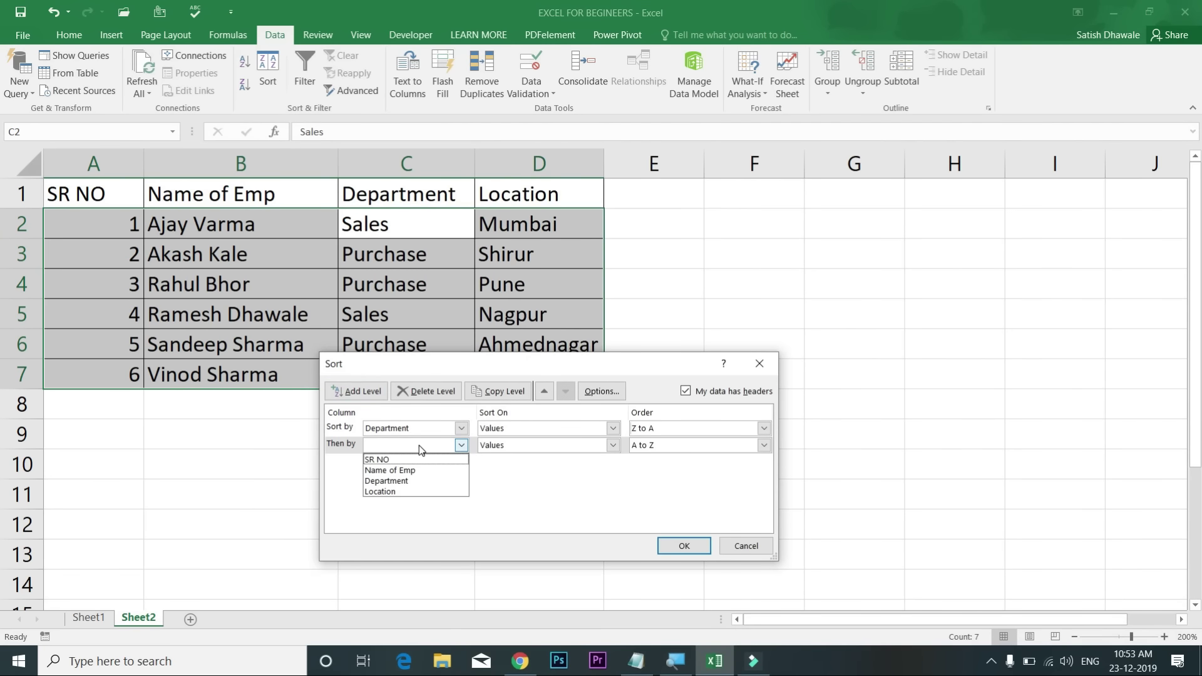
pyautogui.click(411, 491)
pyautogui.click(650, 446)
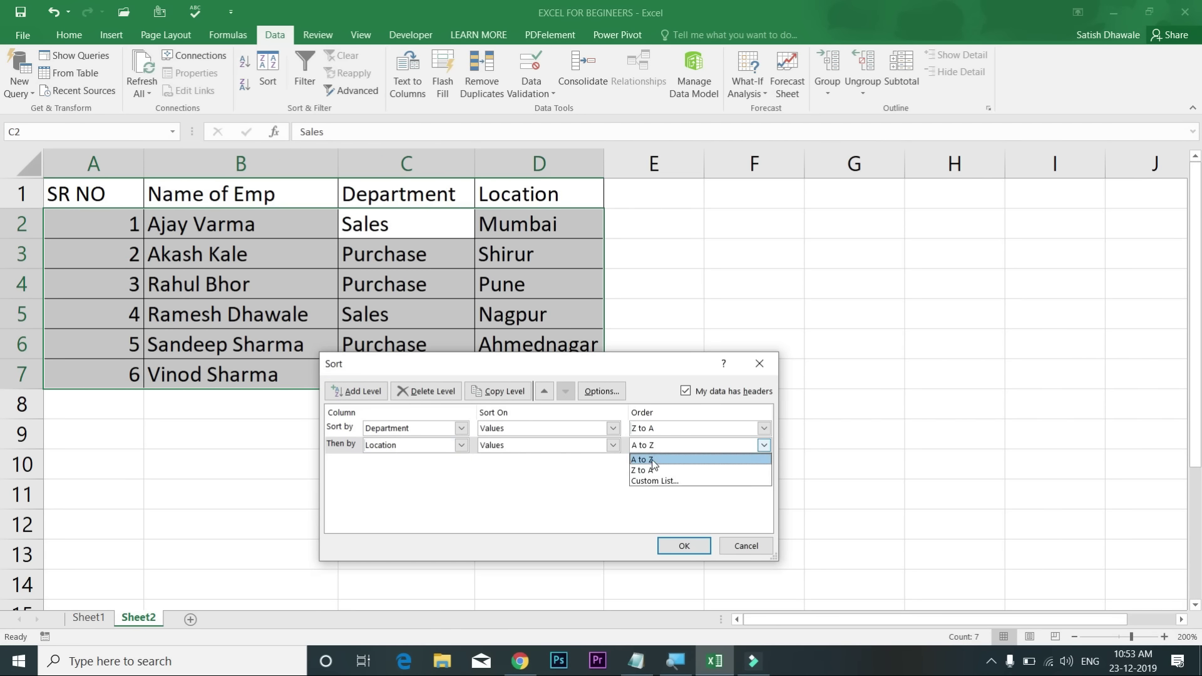
pyautogui.click(658, 459)
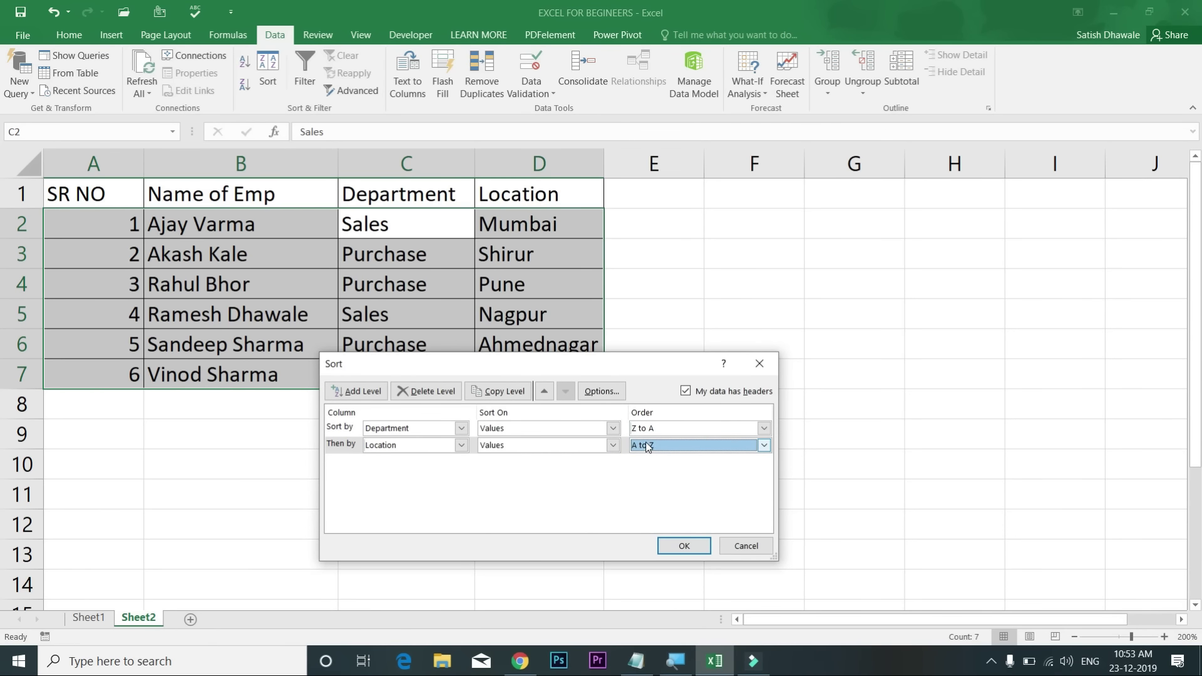
pyautogui.click(684, 545)
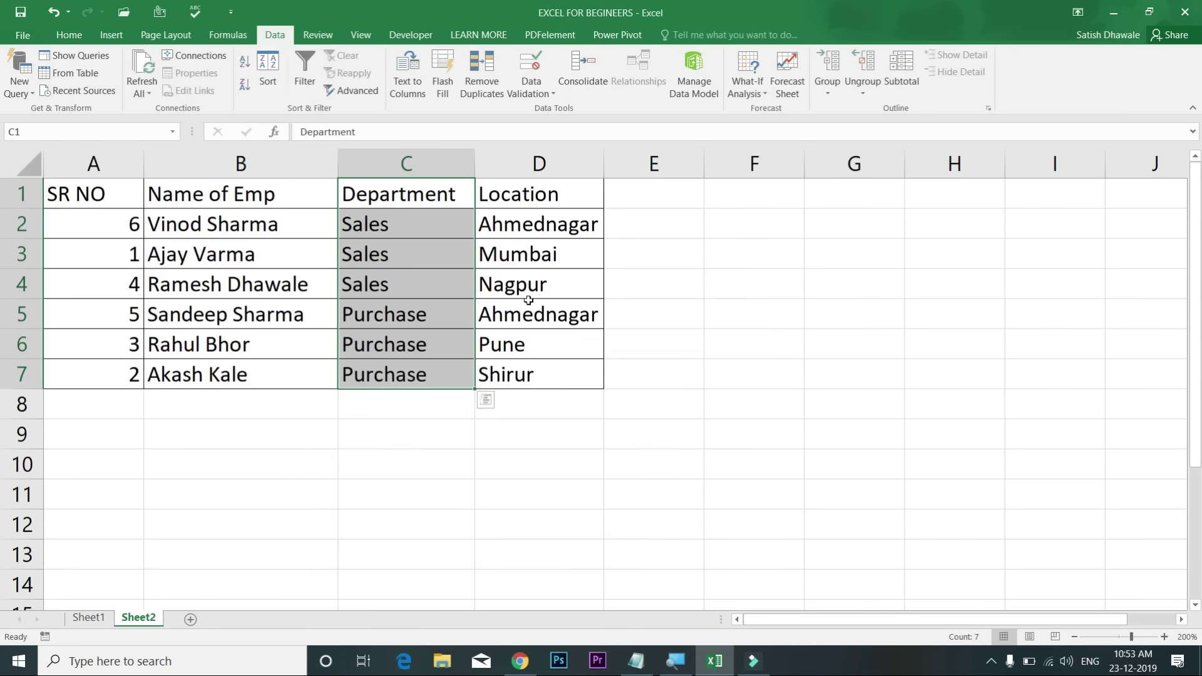
# Step: Point out the Sales and Purchase rows and their Pune, Ahmednagar and Shirur locations
pyautogui.moveTo(395, 223); pyautogui.dragTo(393, 286)
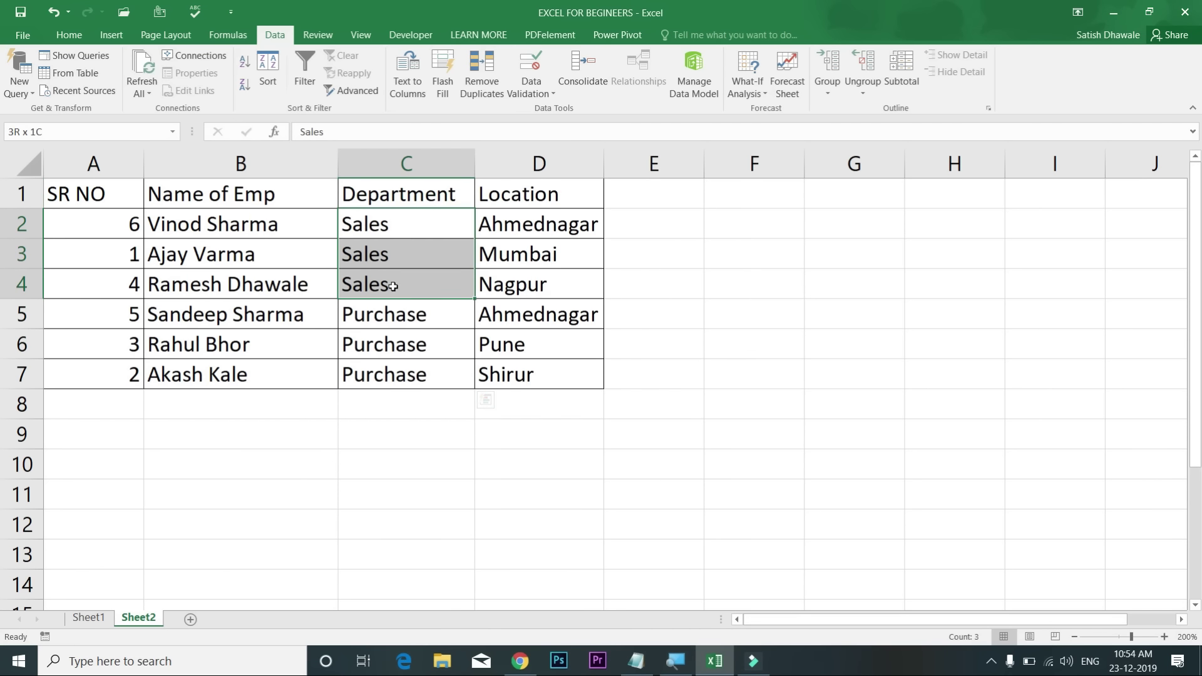
pyautogui.moveTo(403, 322); pyautogui.dragTo(401, 368)
pyautogui.moveTo(410, 235); pyautogui.dragTo(569, 279)
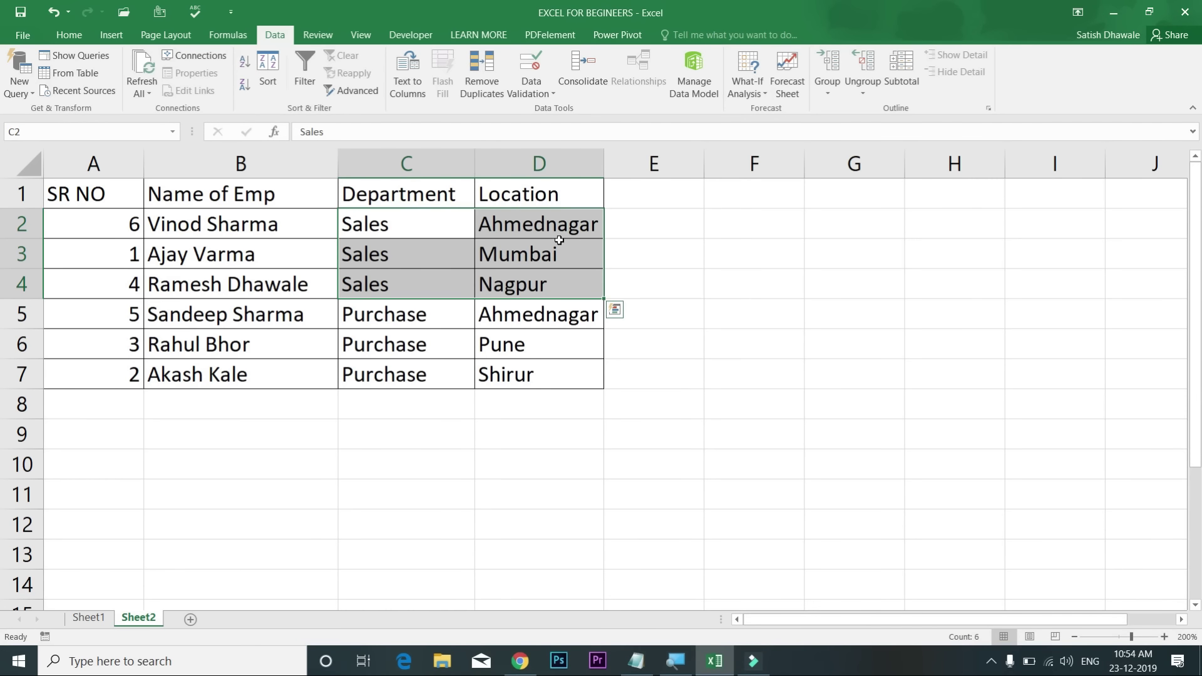
pyautogui.moveTo(550, 312); pyautogui.dragTo(547, 379)
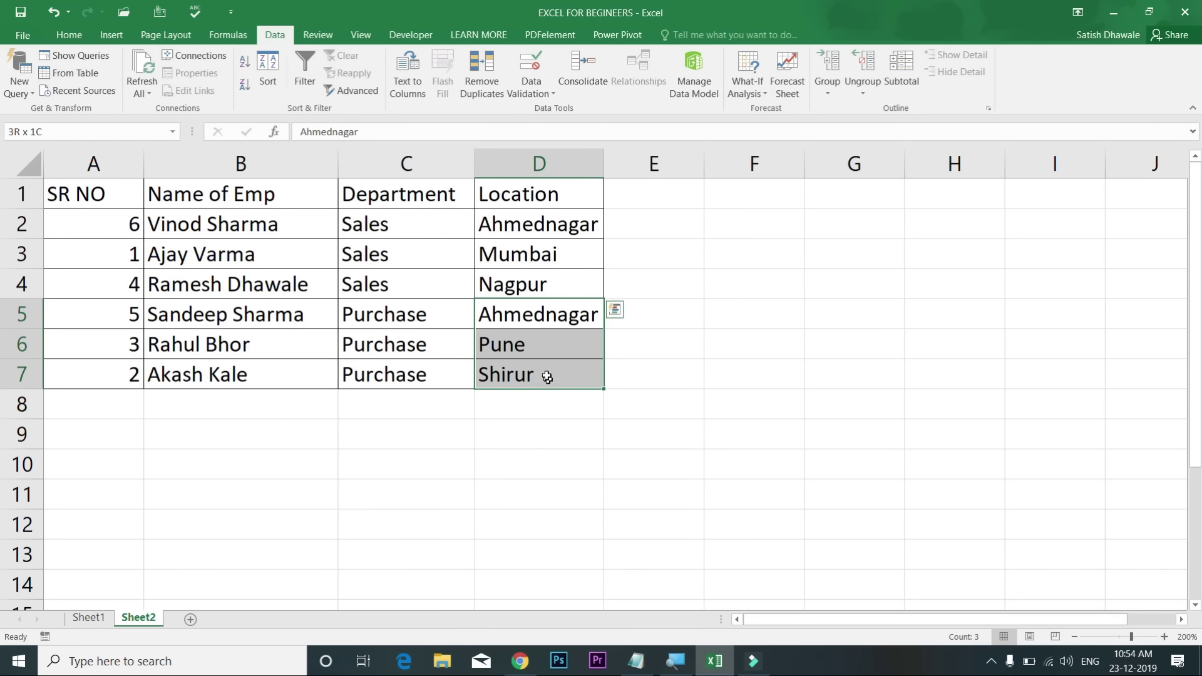
pyautogui.click(539, 332)
pyautogui.click(534, 313)
pyautogui.click(483, 350)
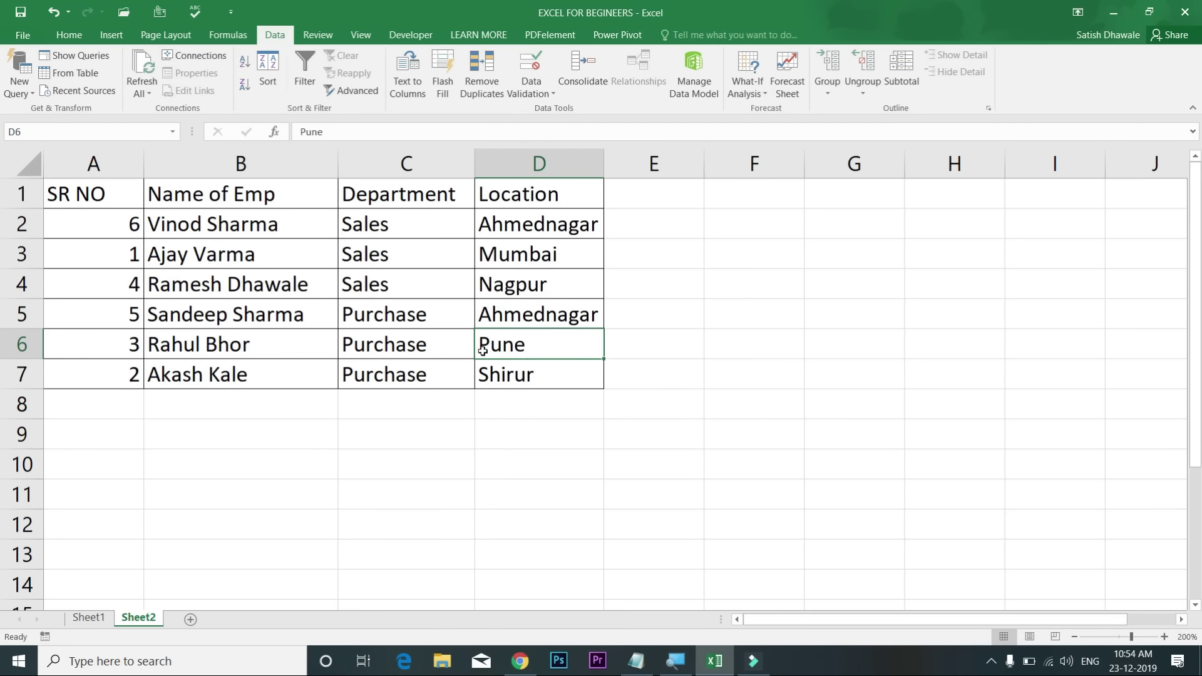
pyautogui.click(498, 383)
pyautogui.moveTo(516, 312); pyautogui.dragTo(397, 343)
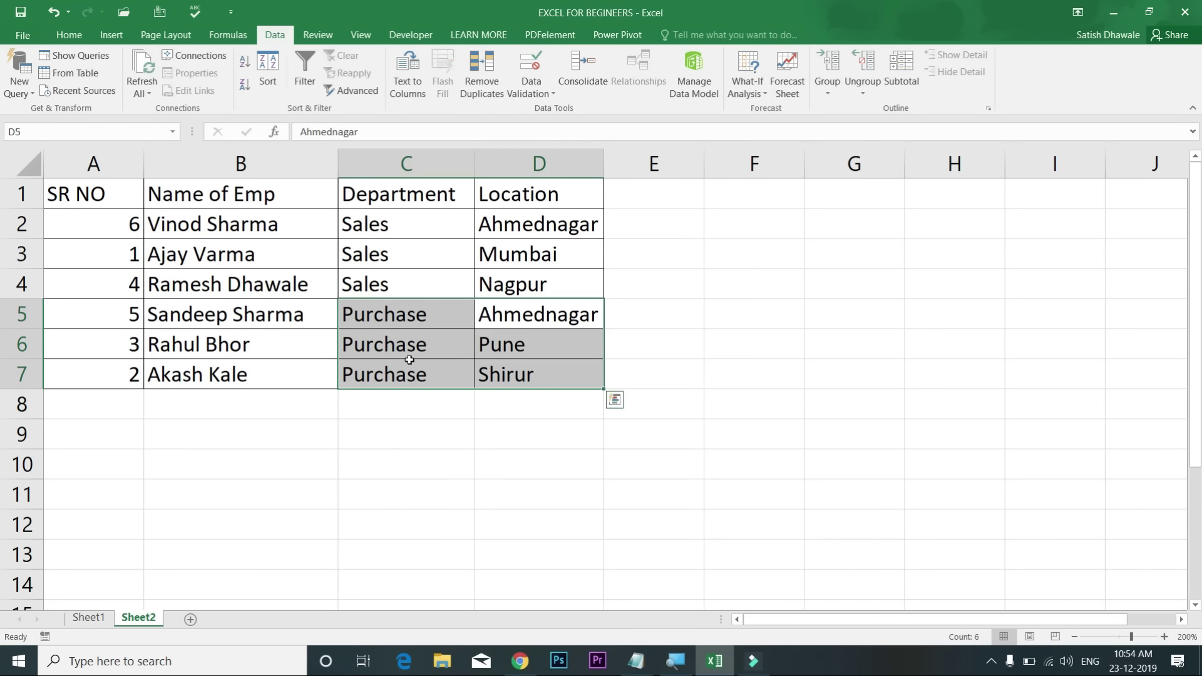
pyautogui.moveTo(505, 308); pyautogui.dragTo(506, 372)
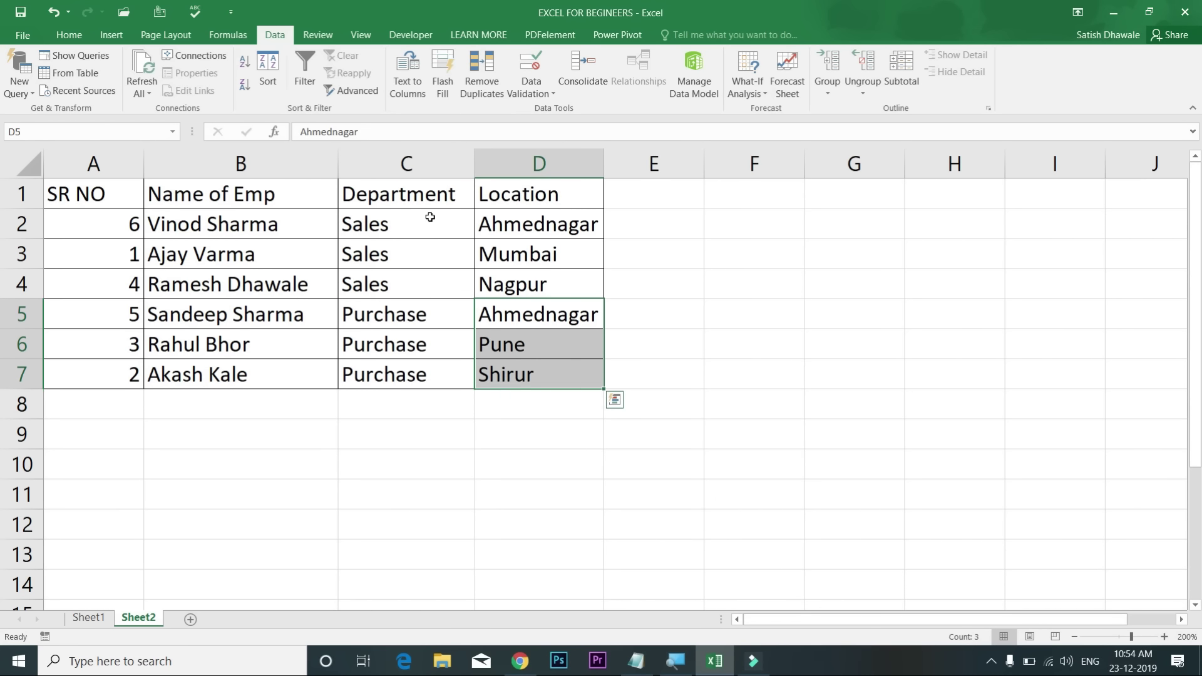
# Step: Select the whole employee table with Ctrl+A and reopen the Sort dialog
pyautogui.click(409, 207)
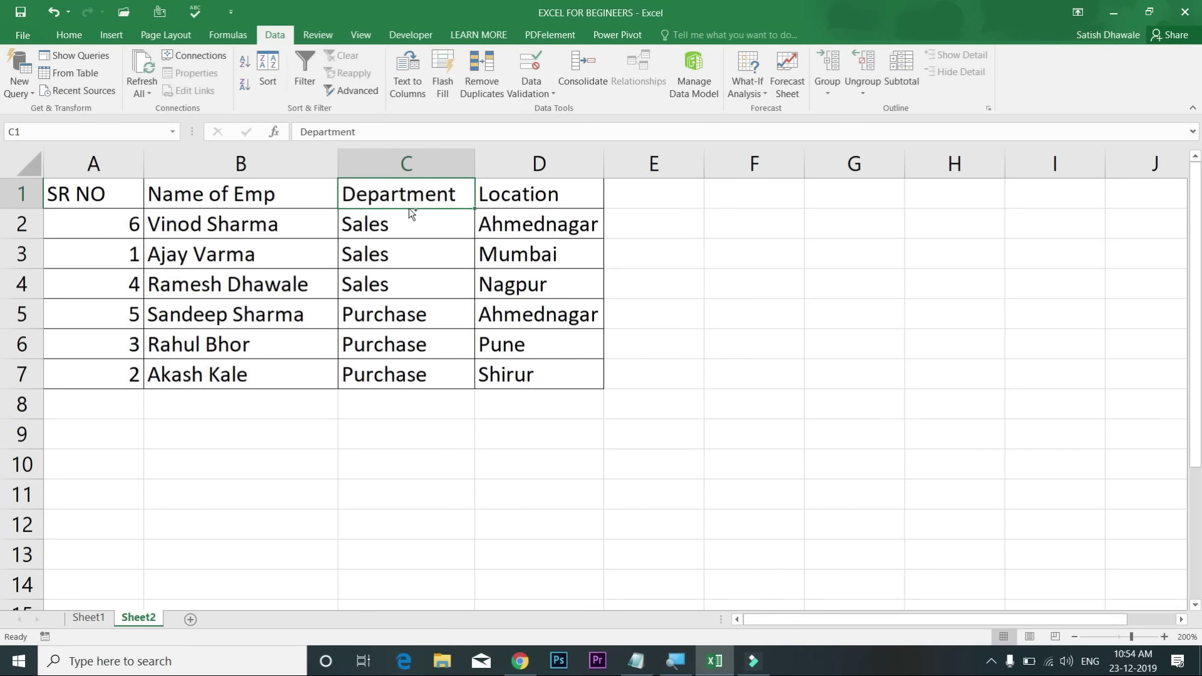
pyautogui.hotkey('ctrl', 'a')
pyautogui.click(268, 73)
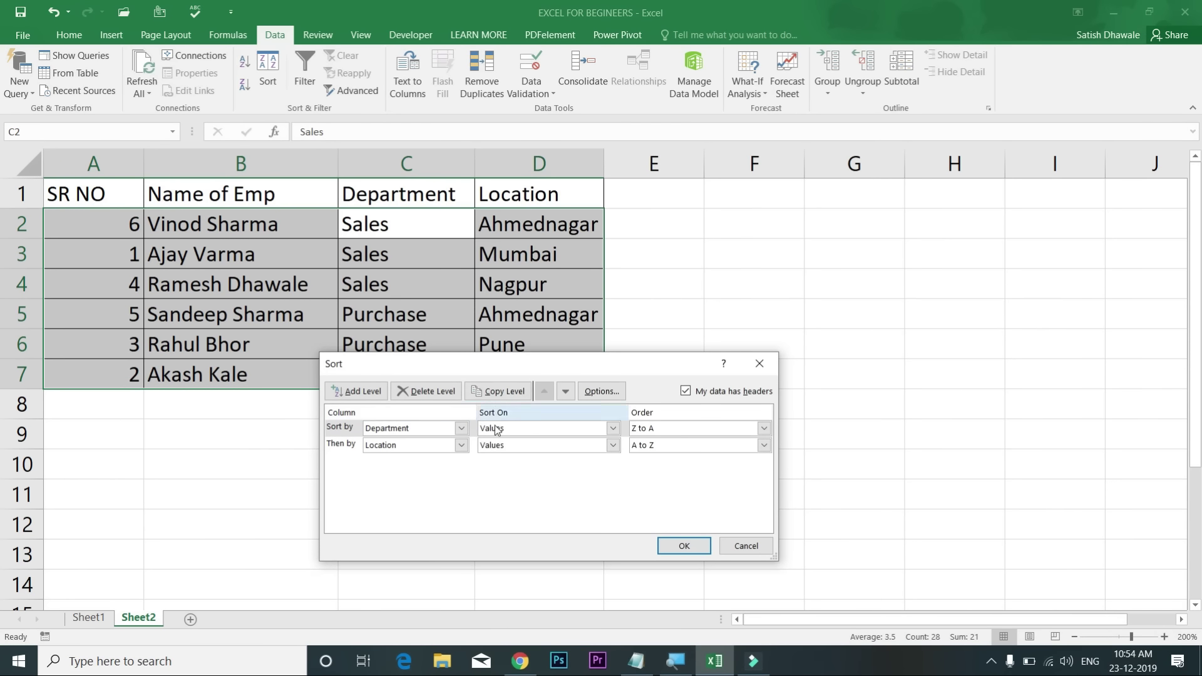
# Step: Duplicate the Department sort level, then close the Sort dialog without sorting
pyautogui.click(493, 393)
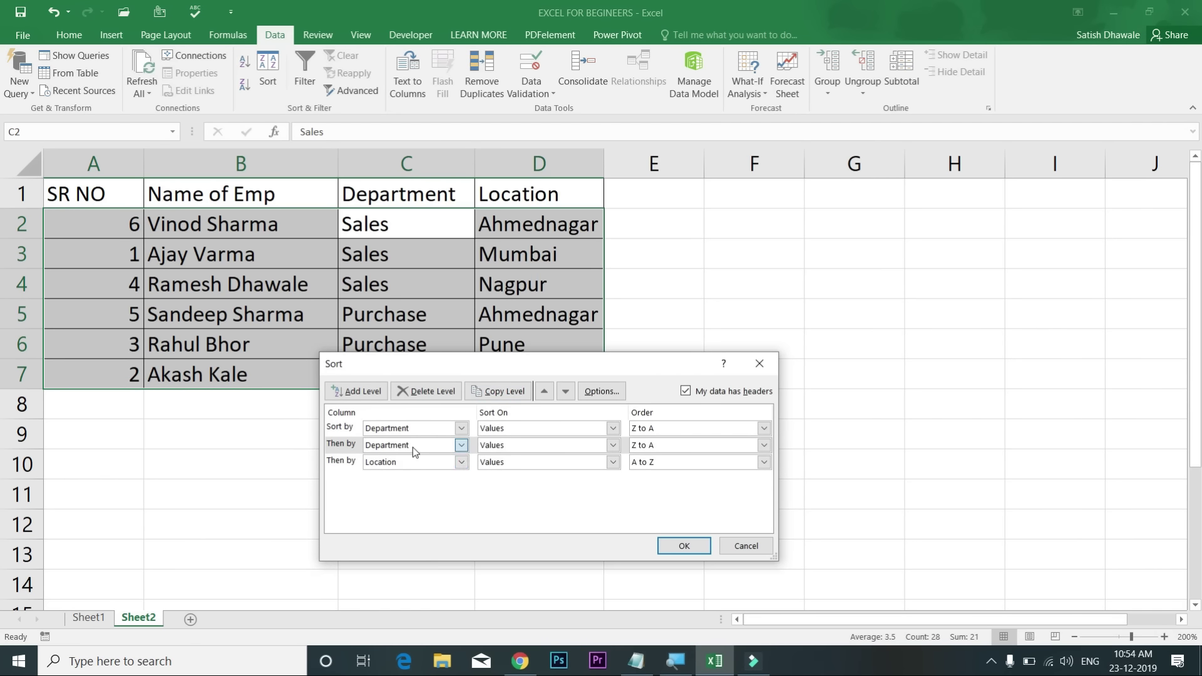
pyautogui.click(412, 446)
pyautogui.click(522, 511)
pyautogui.click(745, 546)
# Step: Copy the headers A1:D1 into F10 and autofit column G for Name of Emp
pyautogui.moveTo(94, 196); pyautogui.dragTo(498, 201)
pyautogui.hotkey('ctrl', 'c')
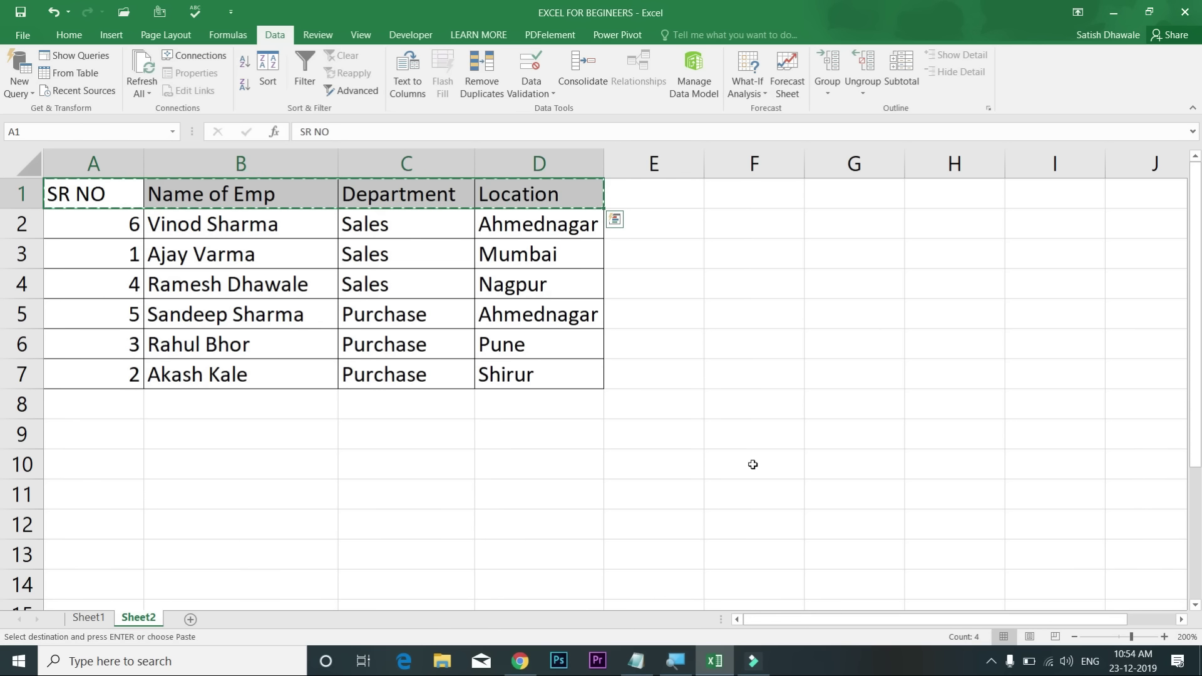
pyautogui.click(746, 465)
pyautogui.hotkey('ctrl', 'v')
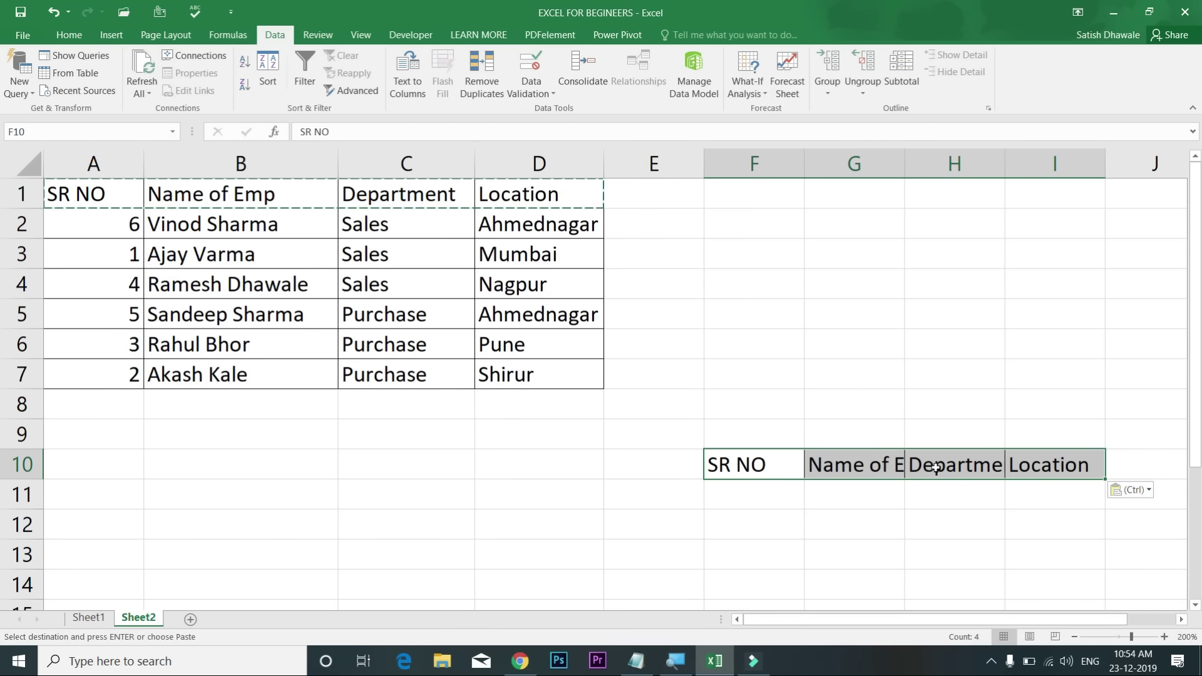
pyautogui.doubleClick(904, 163)
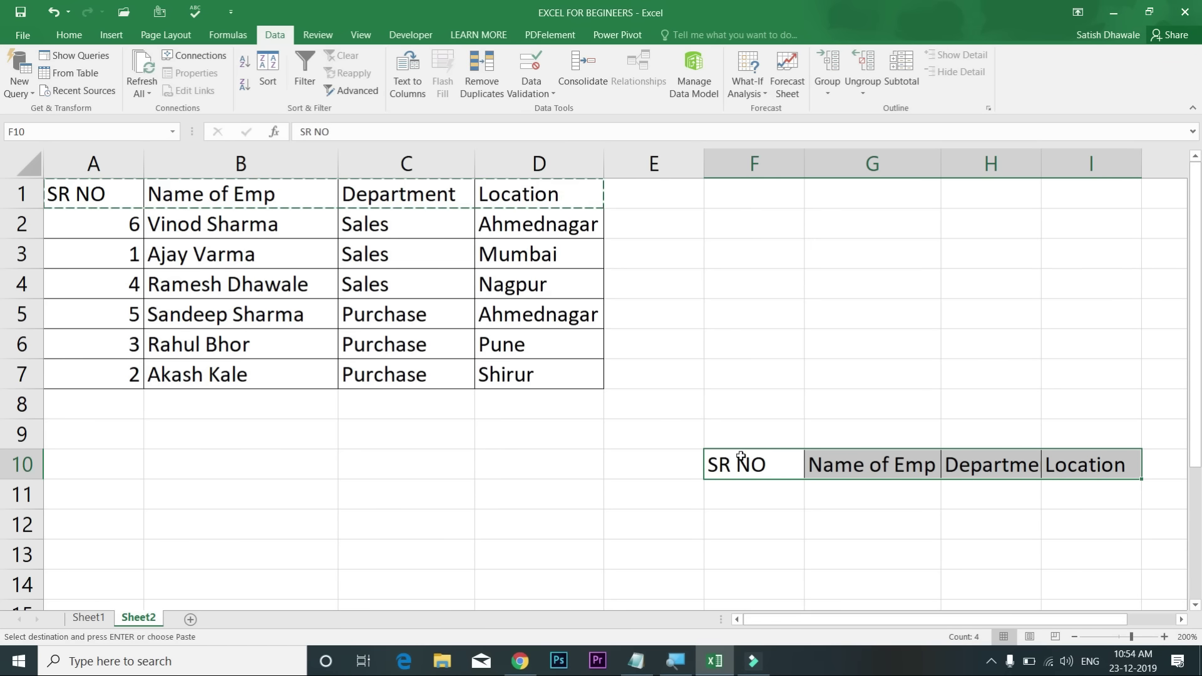
# Step: Sort the row 10 headers alphabetically left to right by Row 10
pyautogui.click(268, 72)
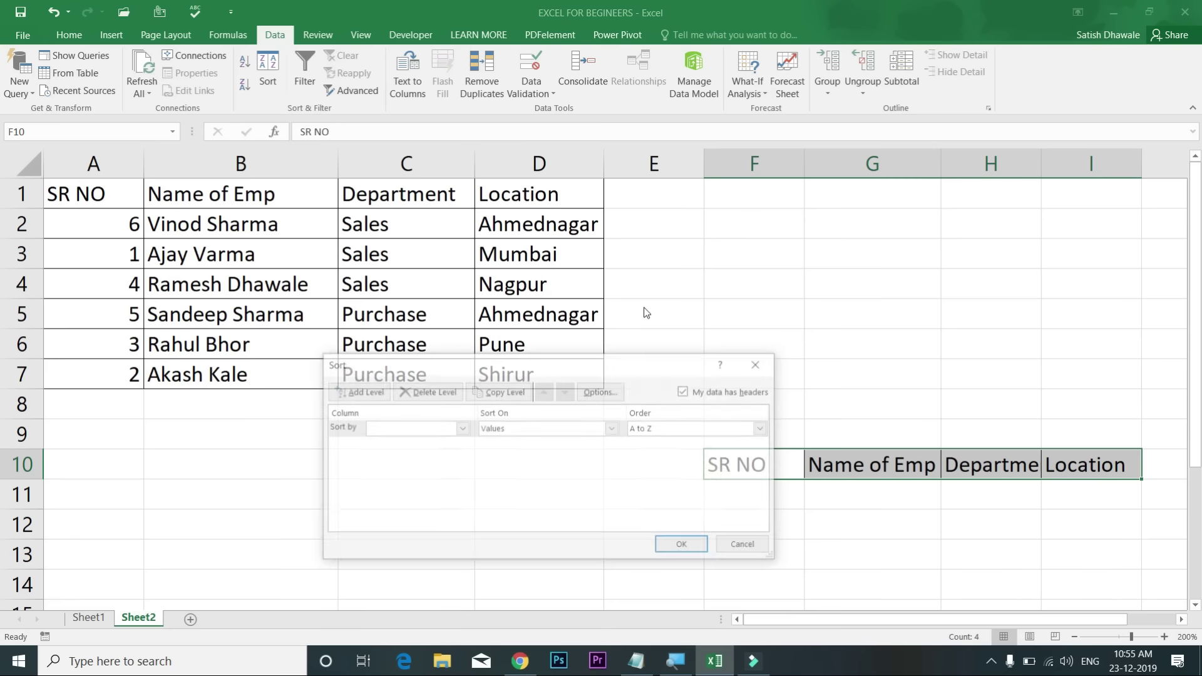
pyautogui.click(606, 393)
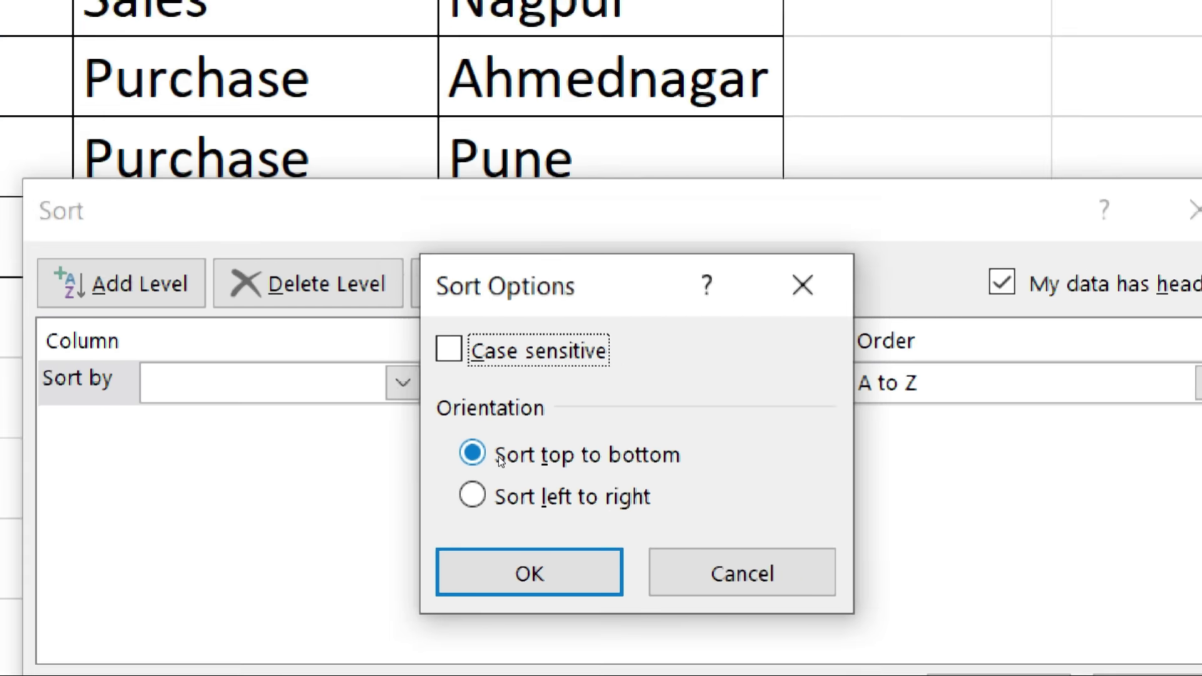
pyautogui.click(501, 496)
pyautogui.click(529, 572)
pyautogui.click(402, 383)
pyautogui.click(301, 438)
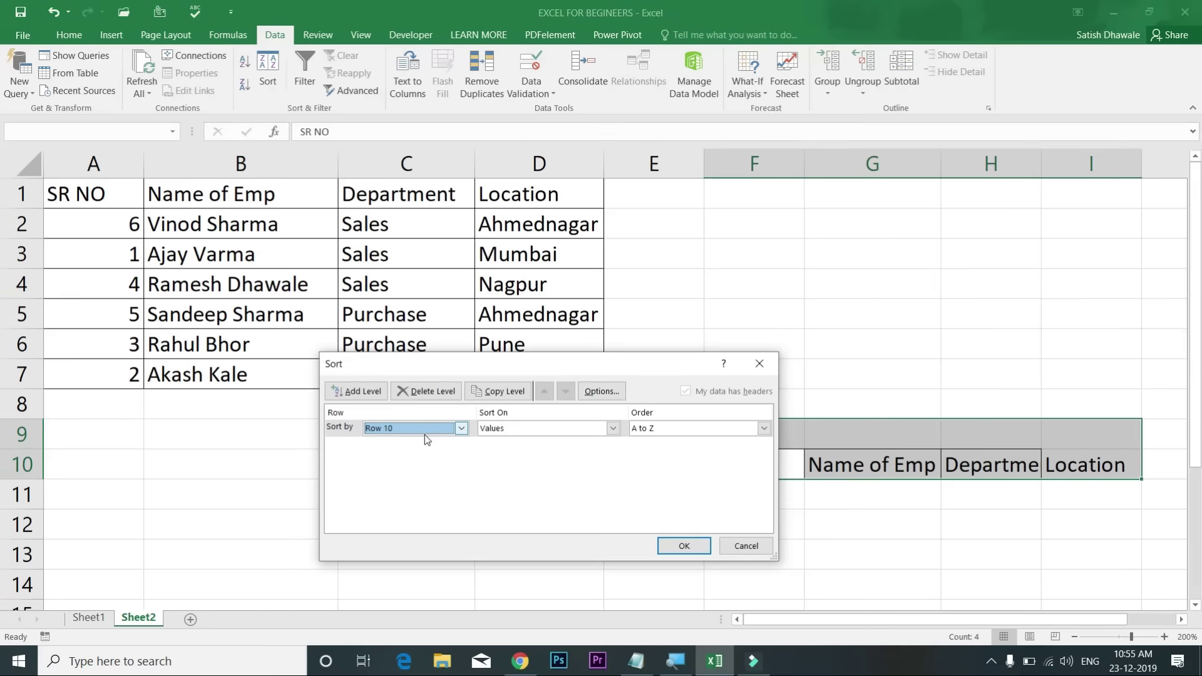
pyautogui.click(687, 546)
# Step: Review the sorted headers and left-to-right option, then switch to the STUDENT RECORD sheet
pyautogui.click(783, 464)
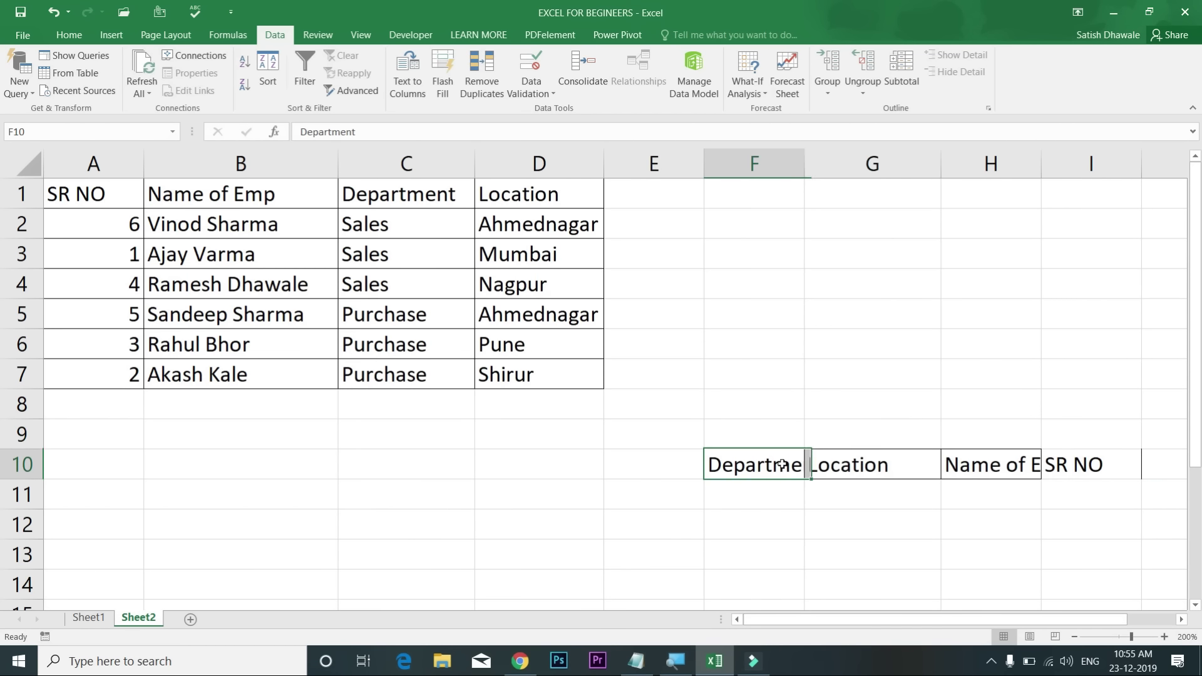
pyautogui.click(846, 465)
pyautogui.click(984, 469)
pyautogui.click(1067, 465)
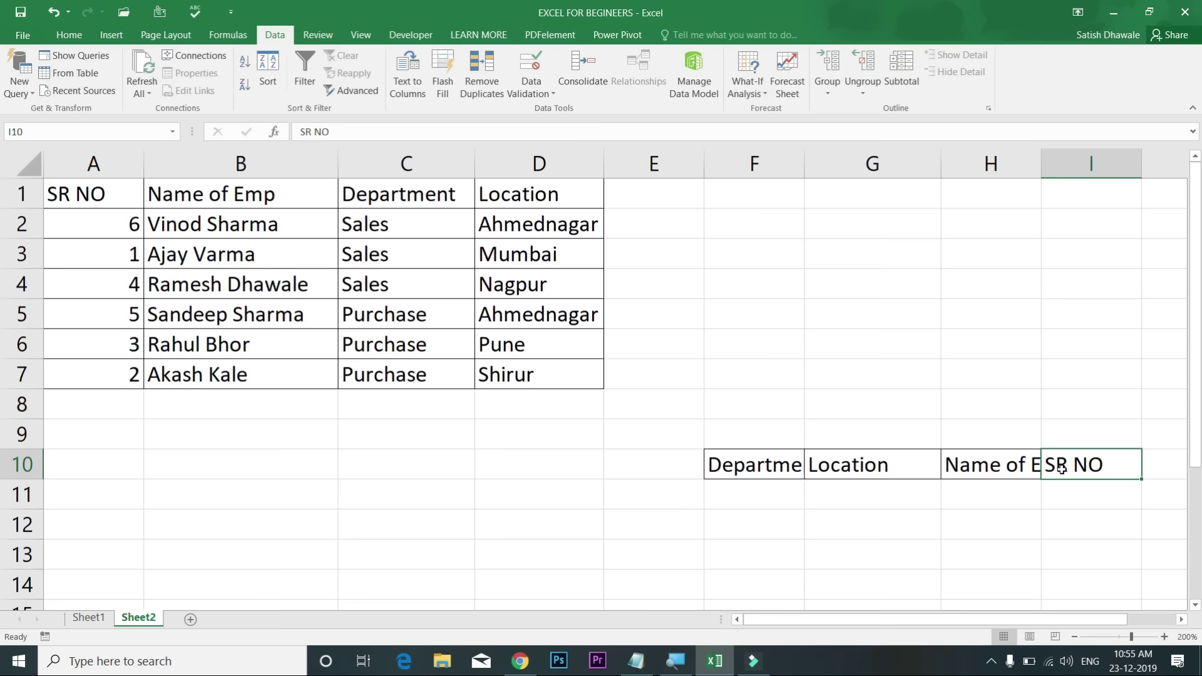
pyautogui.moveTo(1064, 464); pyautogui.dragTo(753, 469)
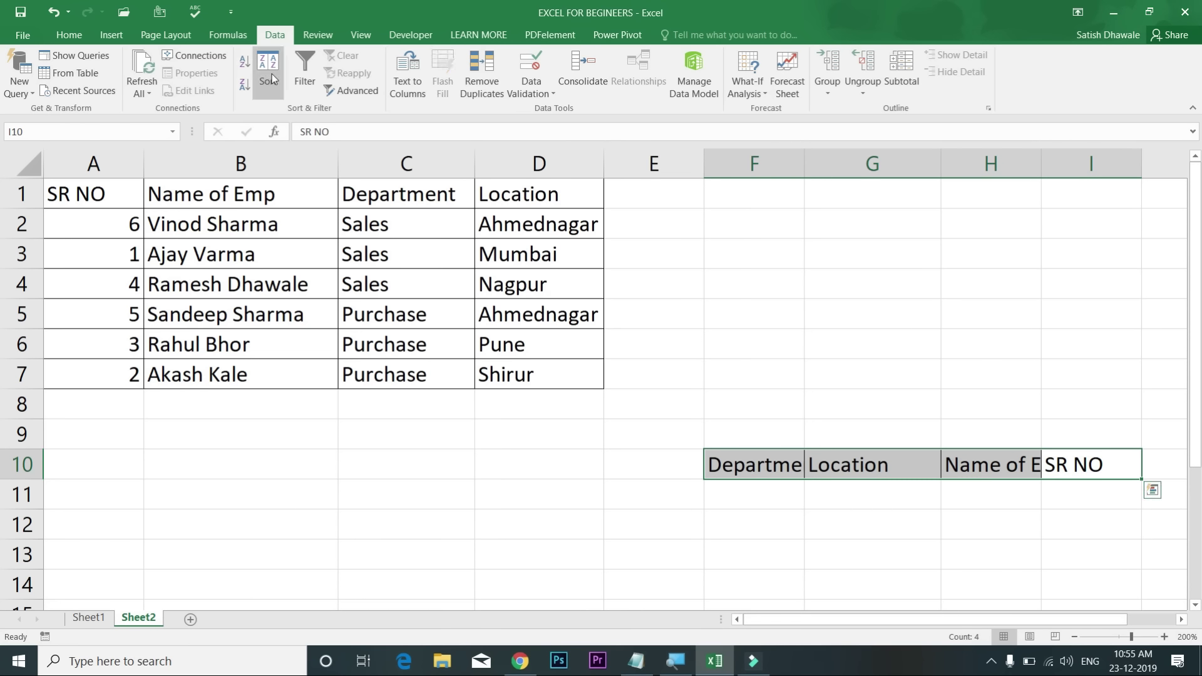
pyautogui.click(610, 393)
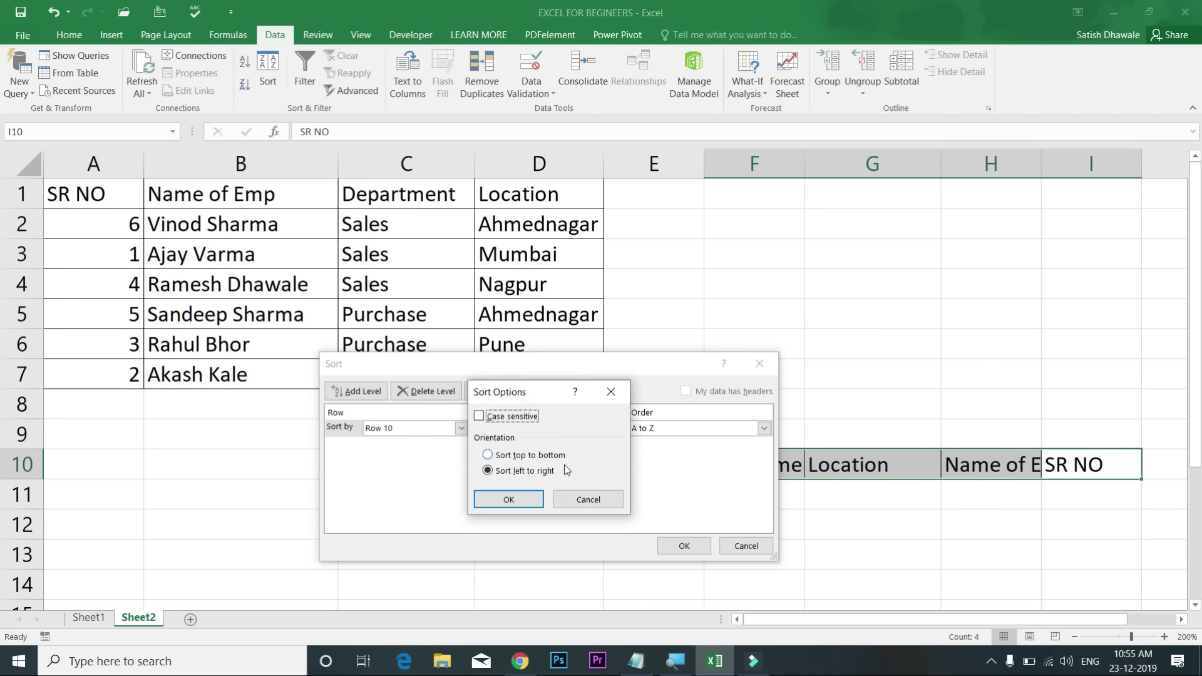
pyautogui.click(508, 498)
pyautogui.click(683, 545)
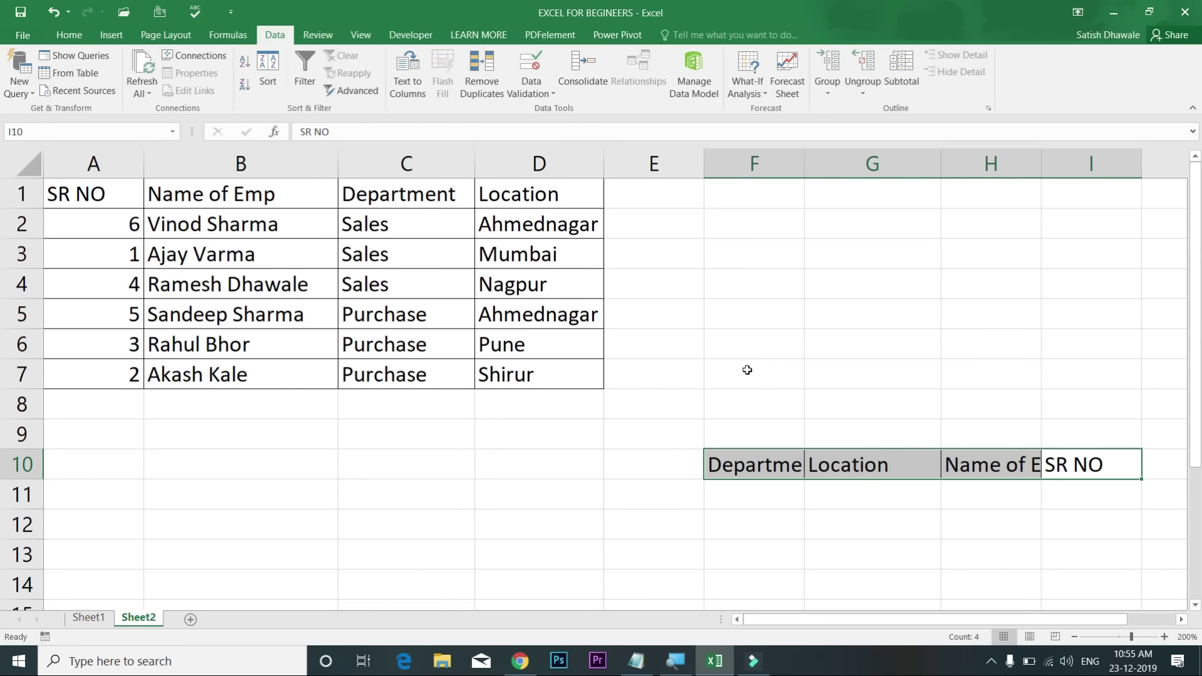
pyautogui.click(94, 618)
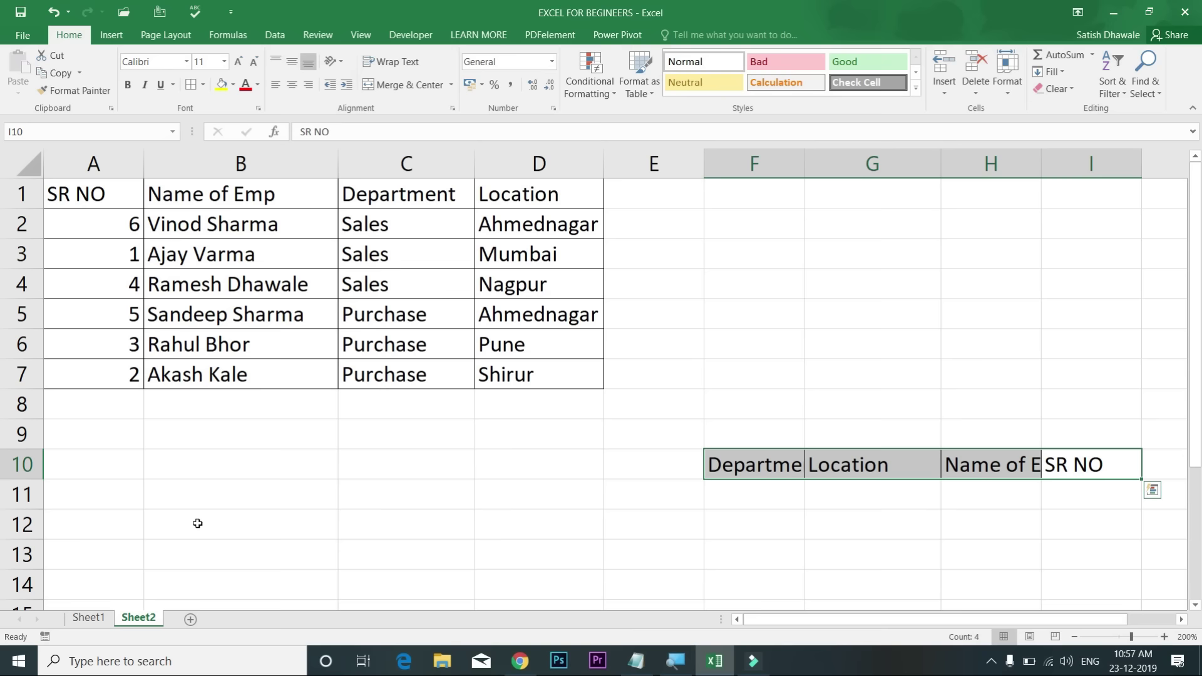
pyautogui.click(91, 617)
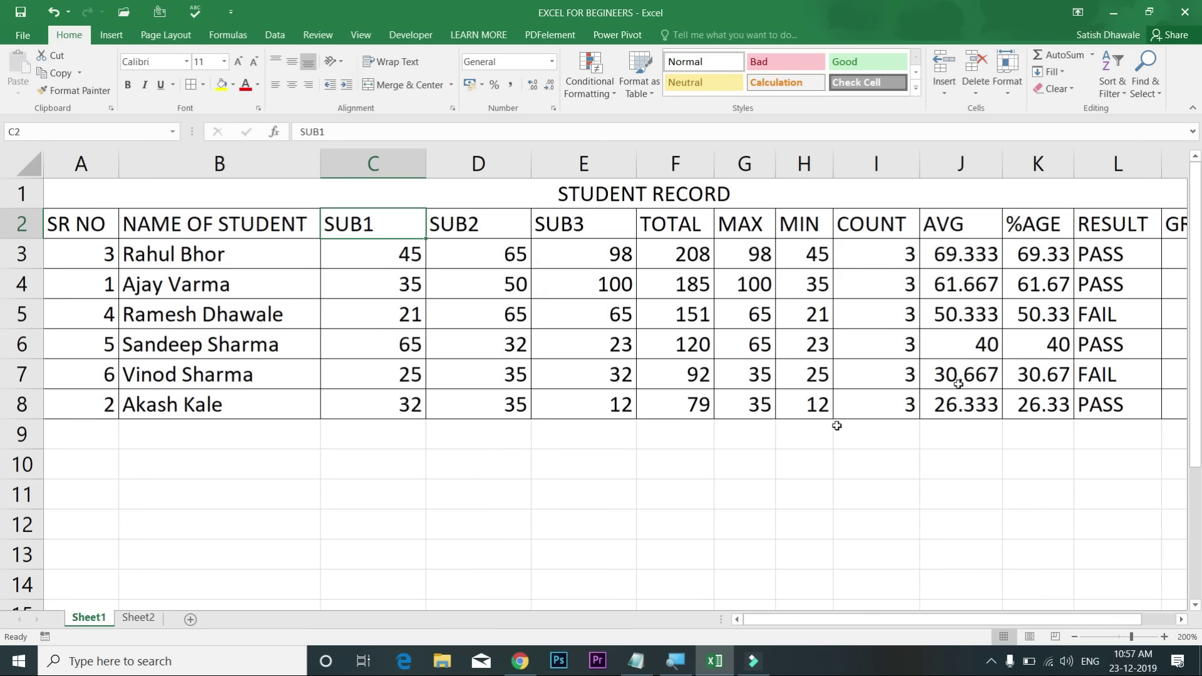
pyautogui.moveTo(1119, 256); pyautogui.dragTo(838, 382)
pyautogui.press('Delete')
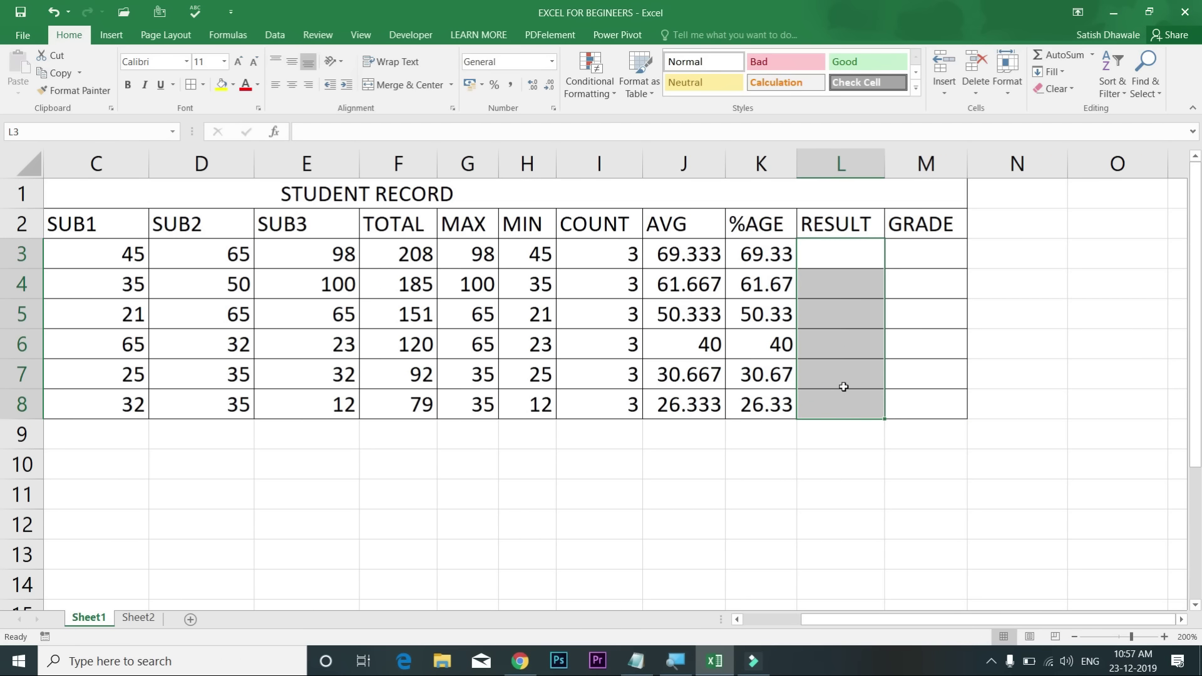
pyautogui.press('Up')
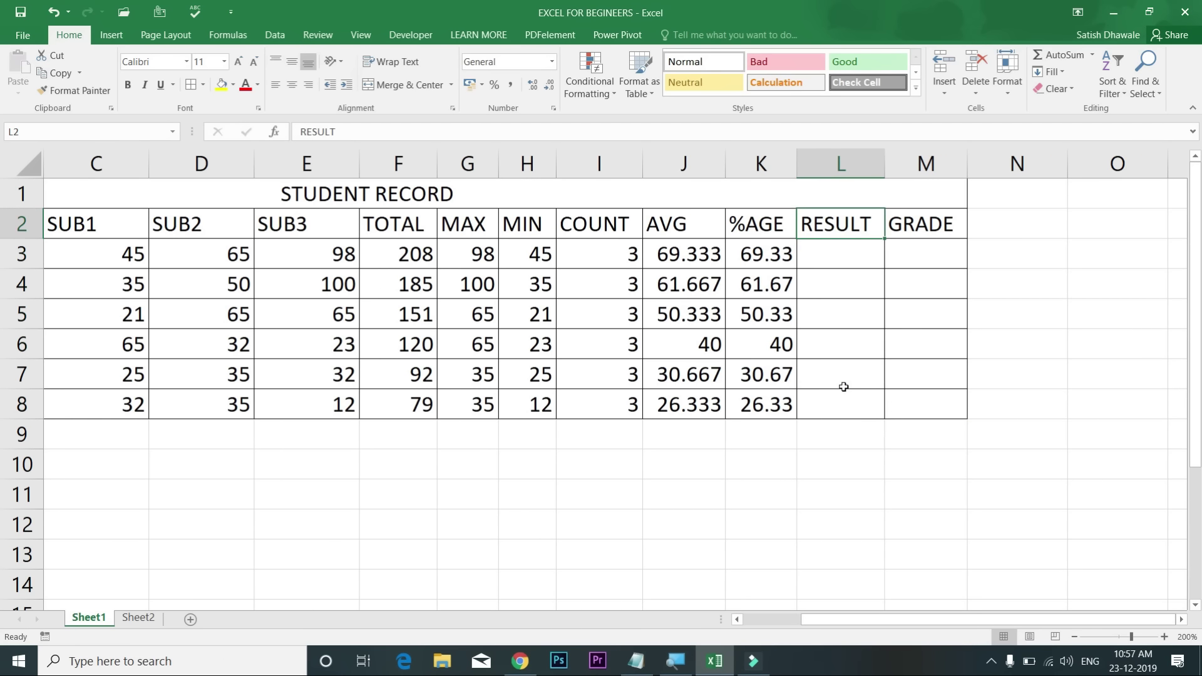
pyautogui.press('Down')
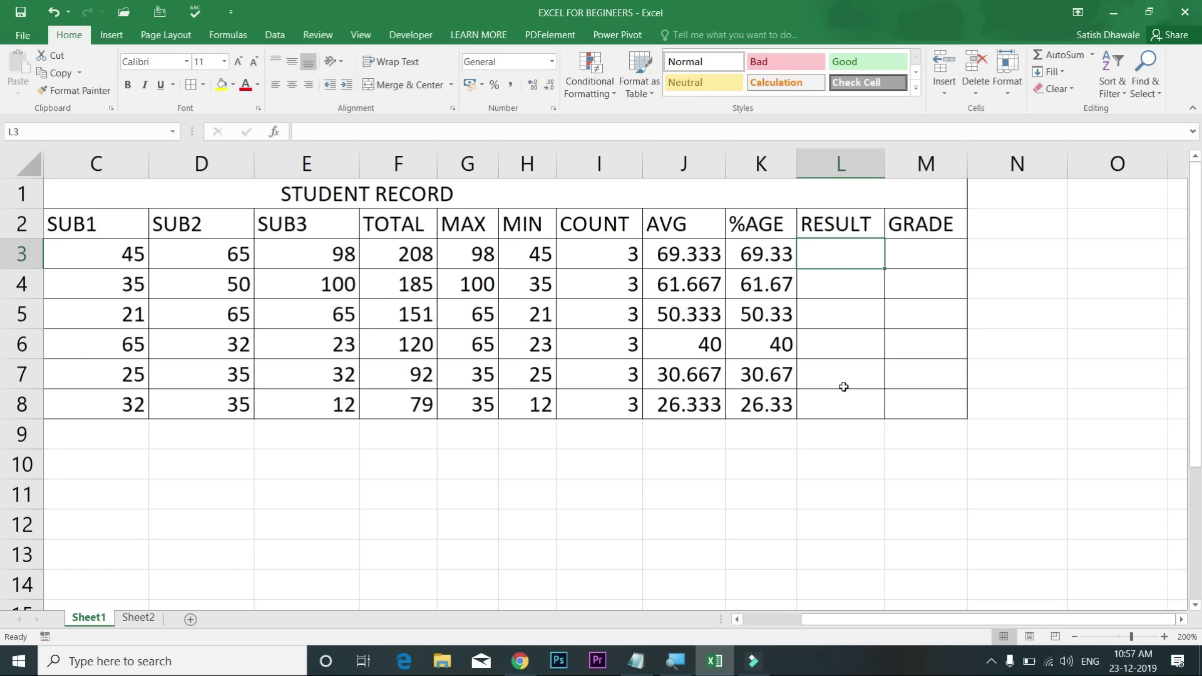
pyautogui.moveTo(116, 255); pyautogui.dragTo(123, 407)
pyautogui.moveTo(200, 260); pyautogui.dragTo(188, 410)
pyautogui.moveTo(287, 268); pyautogui.dragTo(290, 408)
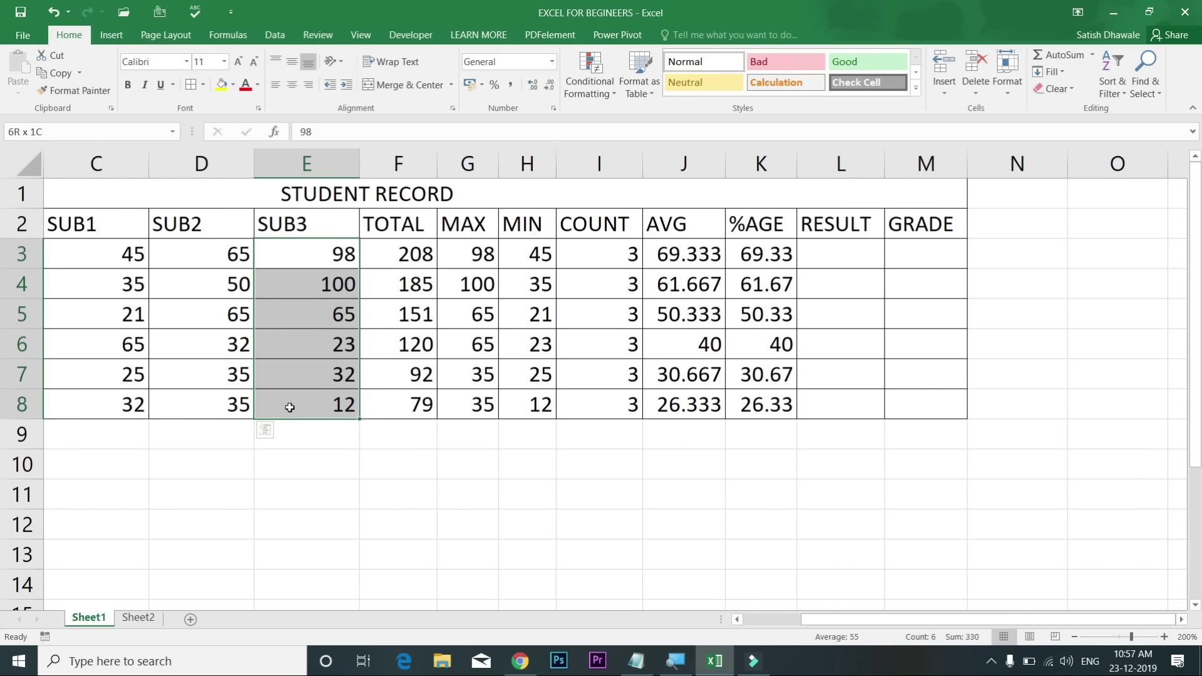
pyautogui.moveTo(122, 249); pyautogui.dragTo(315, 249)
pyautogui.moveTo(113, 281); pyautogui.dragTo(400, 285)
pyautogui.moveTo(112, 310); pyautogui.dragTo(297, 314)
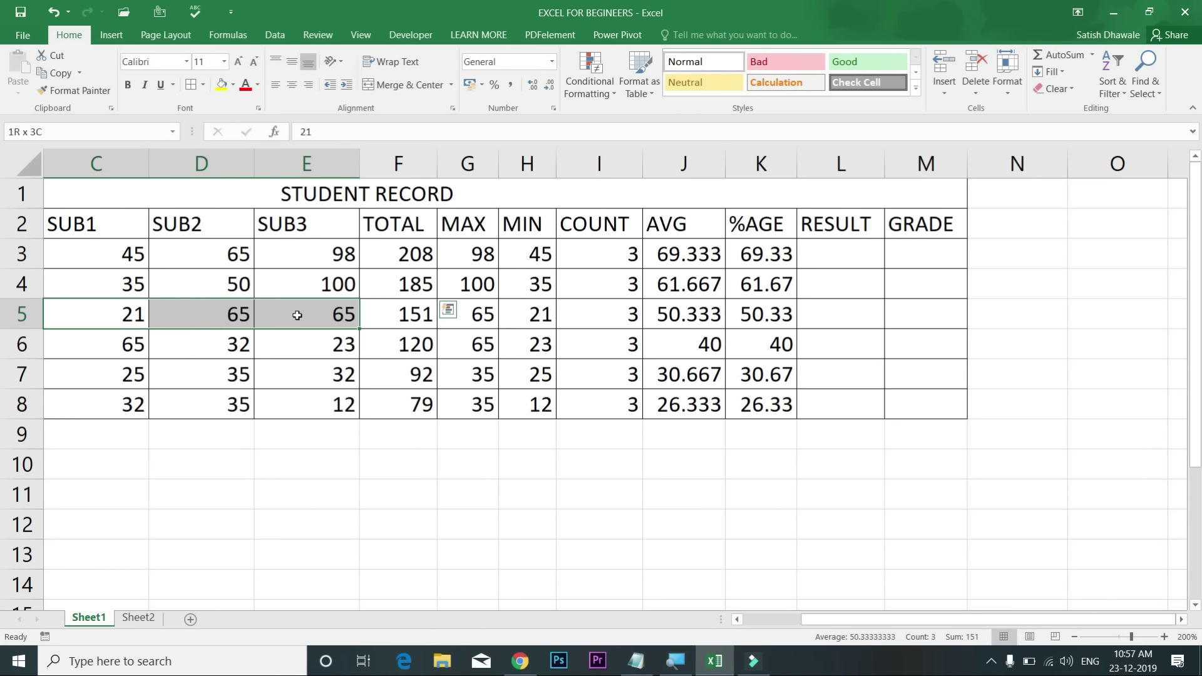
pyautogui.moveTo(297, 315); pyautogui.dragTo(297, 315)
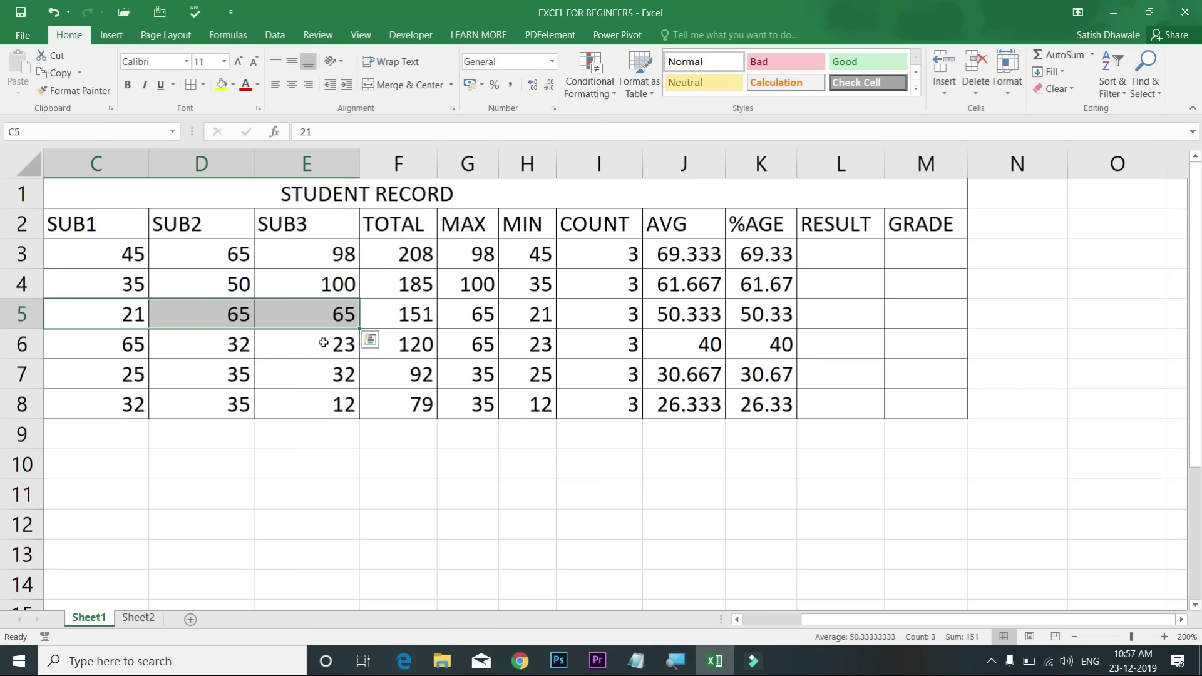
pyautogui.click(109, 228)
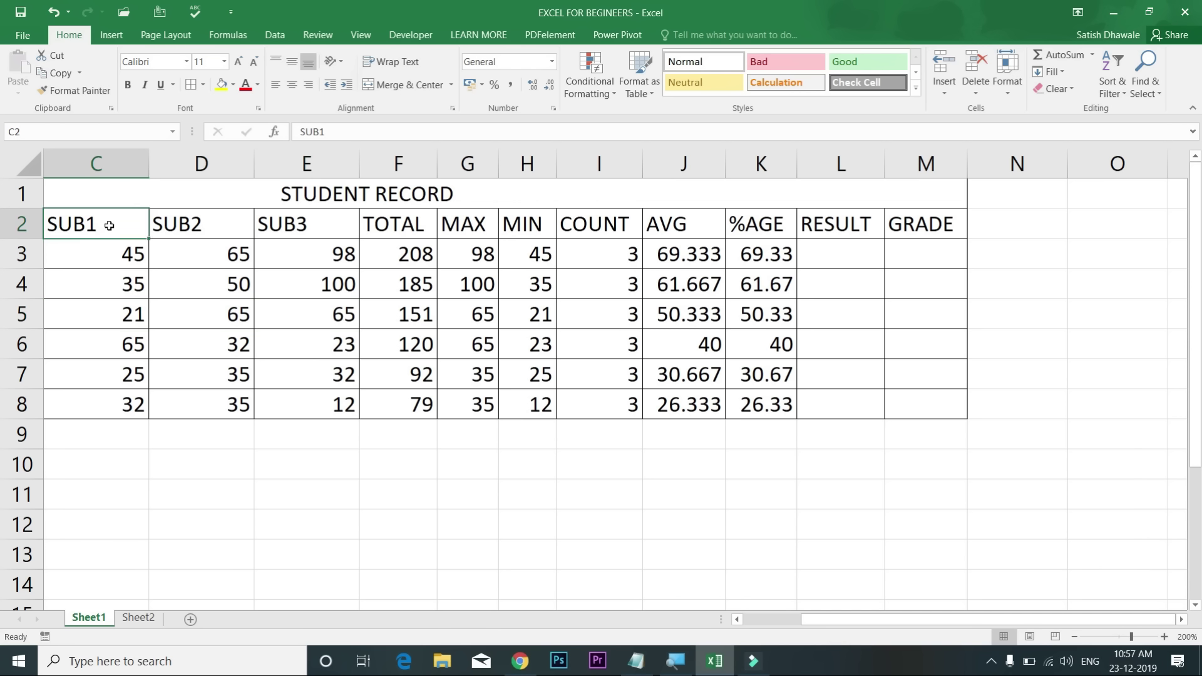
pyautogui.click(120, 313)
pyautogui.click(238, 316)
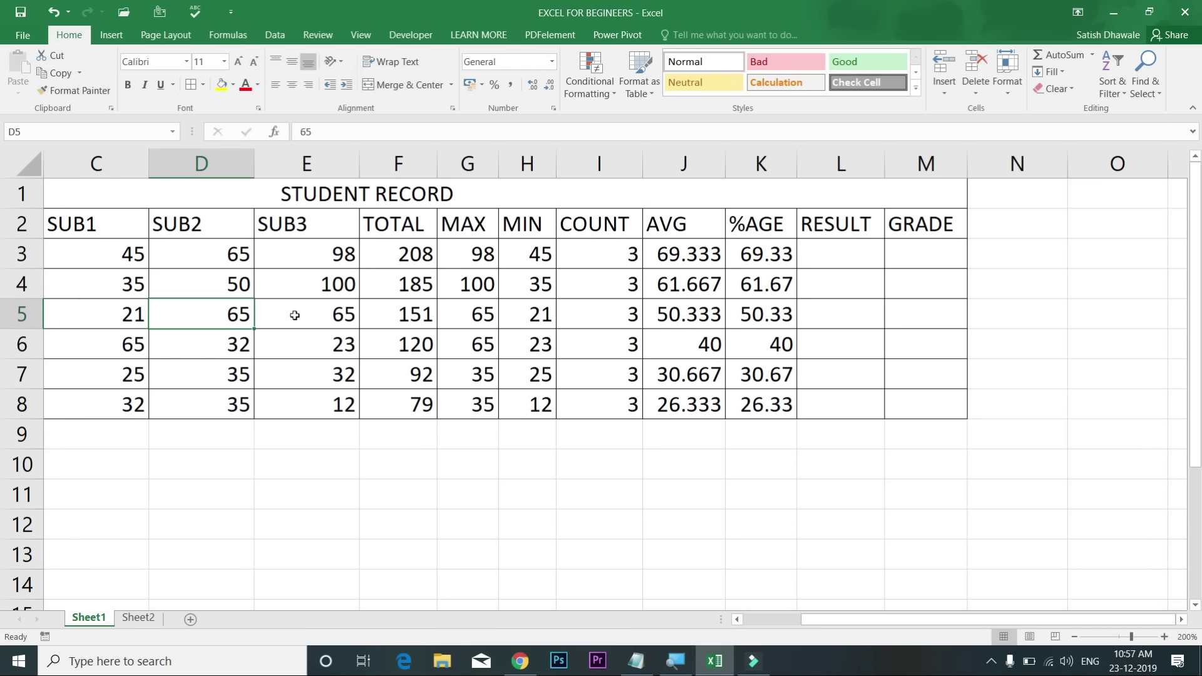
pyautogui.click(285, 347)
pyautogui.click(241, 344)
pyautogui.click(228, 368)
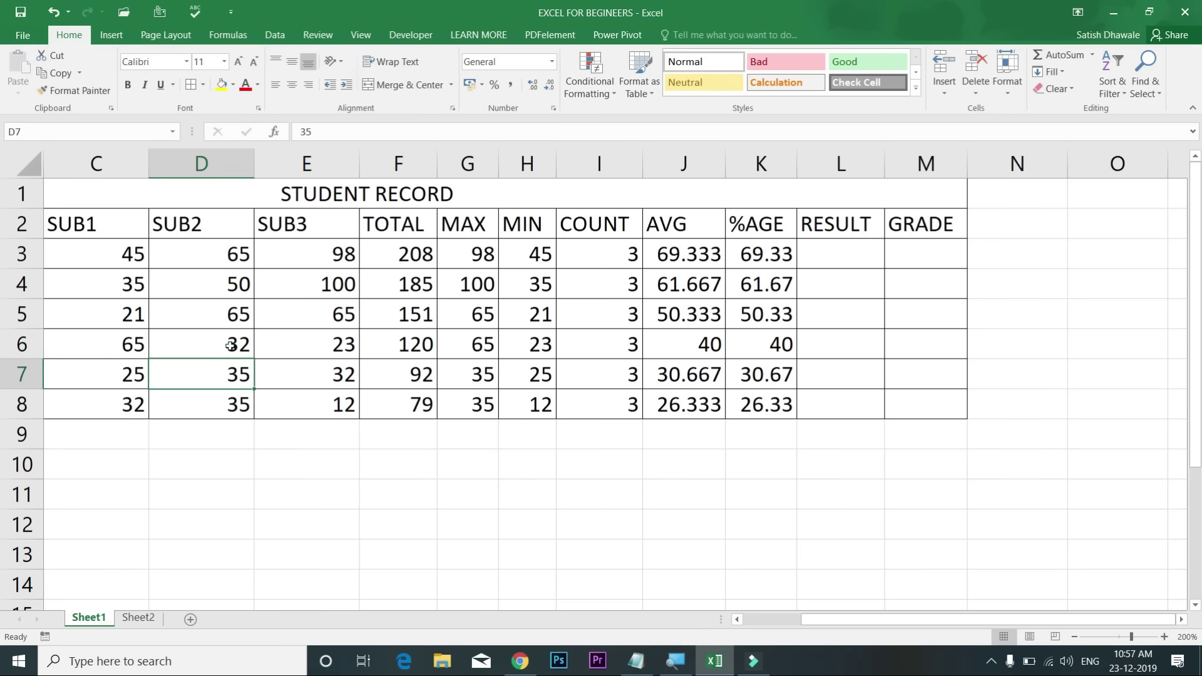
pyautogui.moveTo(129, 255); pyautogui.dragTo(321, 261)
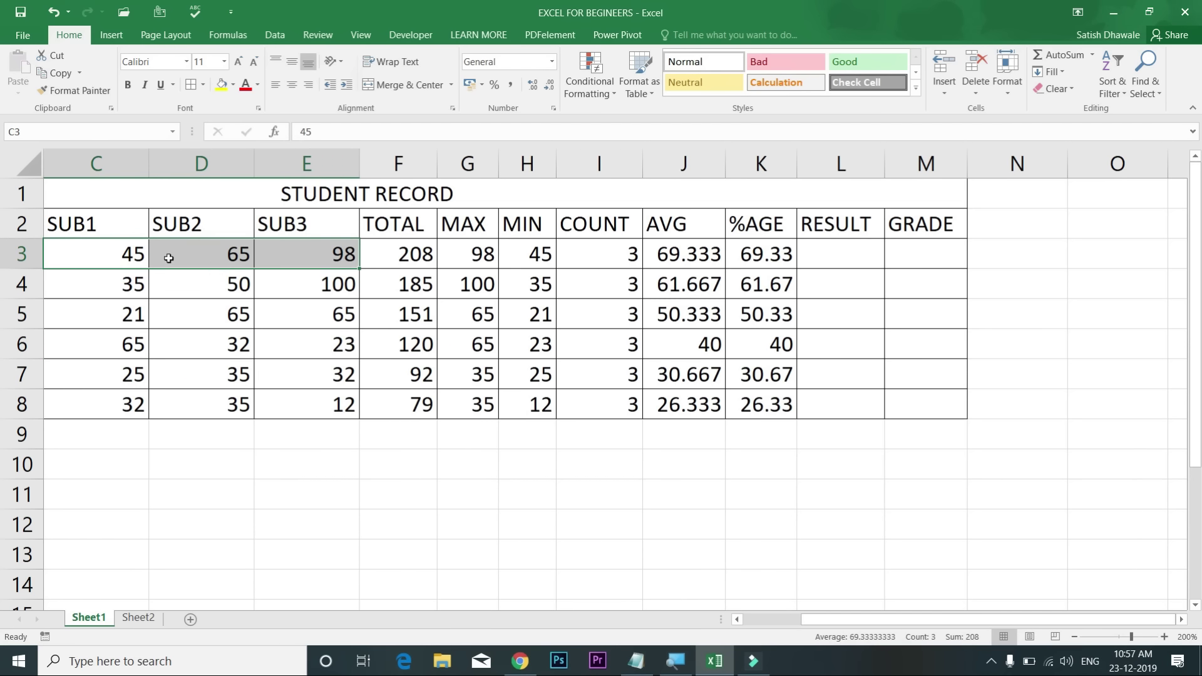
pyautogui.click(116, 251)
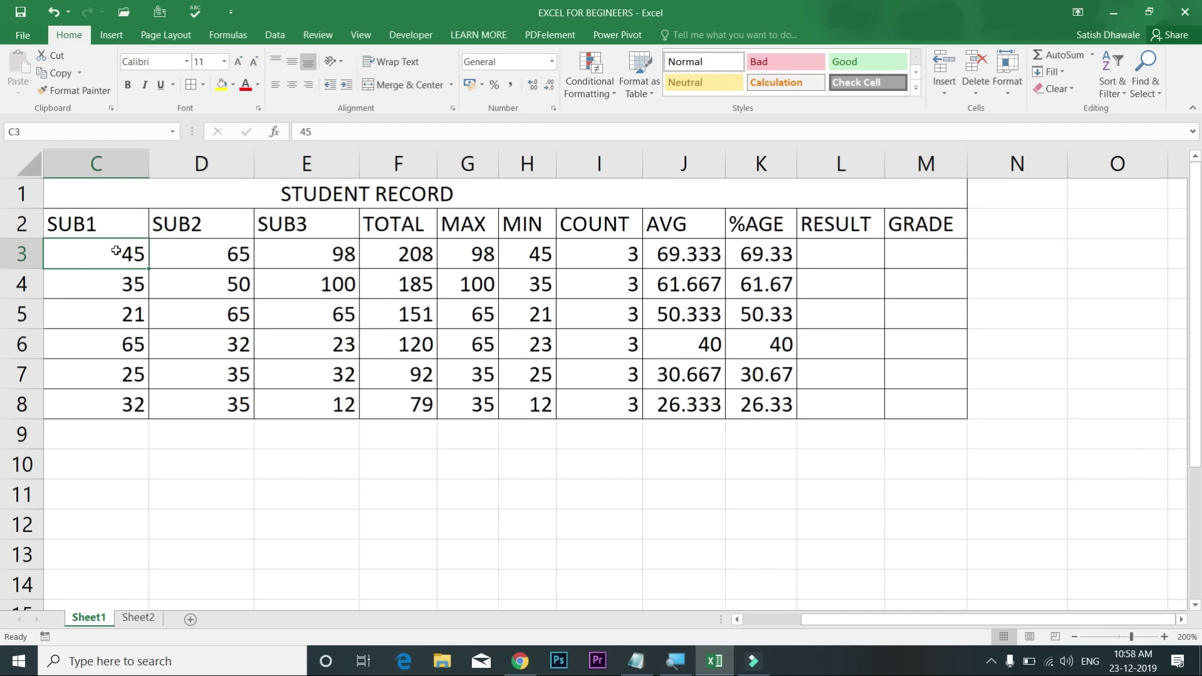
pyautogui.click(201, 256)
pyautogui.click(287, 257)
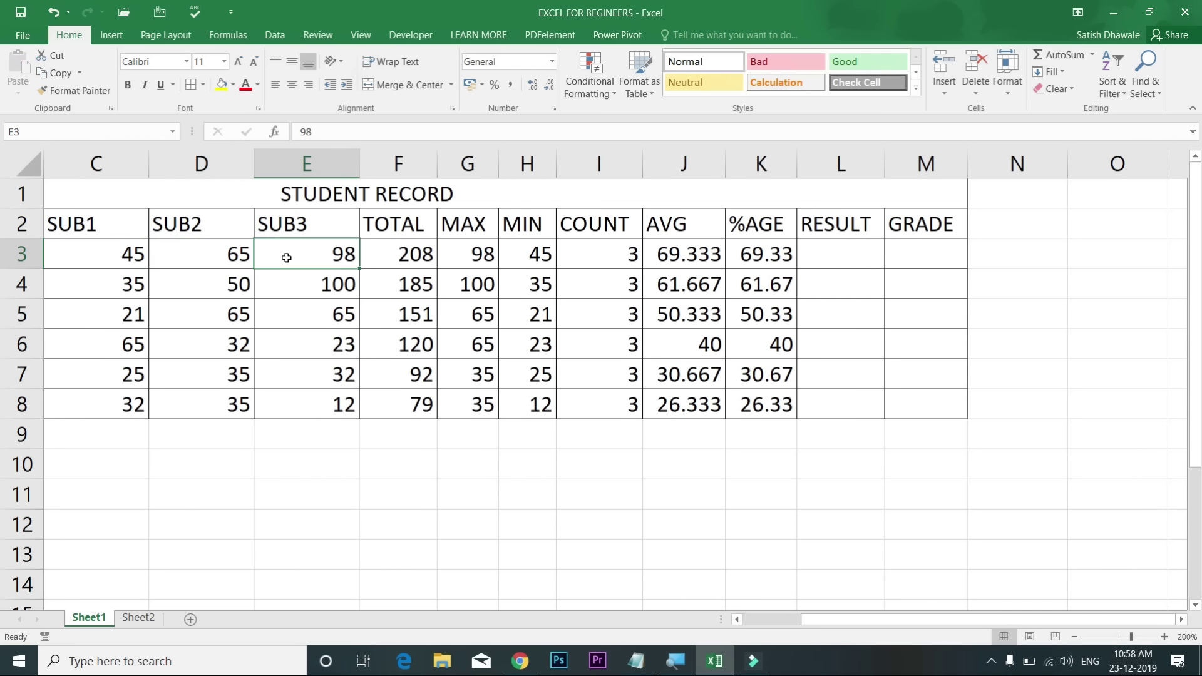
pyautogui.moveTo(123, 250); pyautogui.dragTo(300, 255)
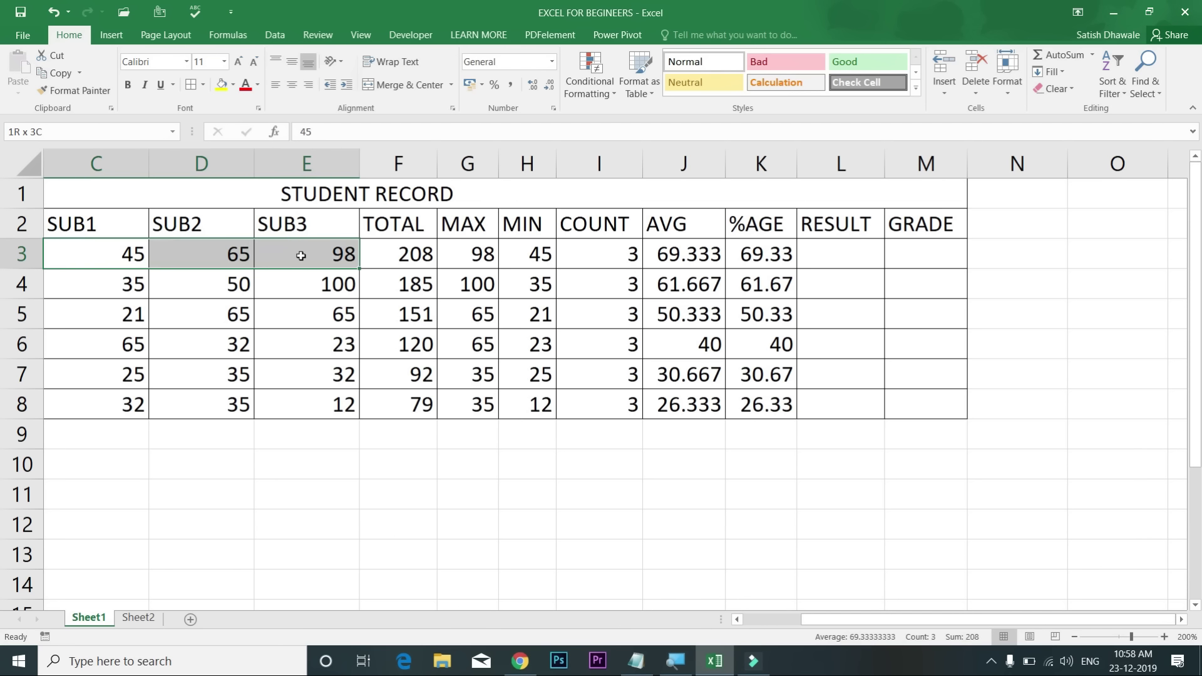
# Step: Enter the labels IF, IF..AND, IF...OF and IF...IF into F11 through F14
pyautogui.click(375, 502)
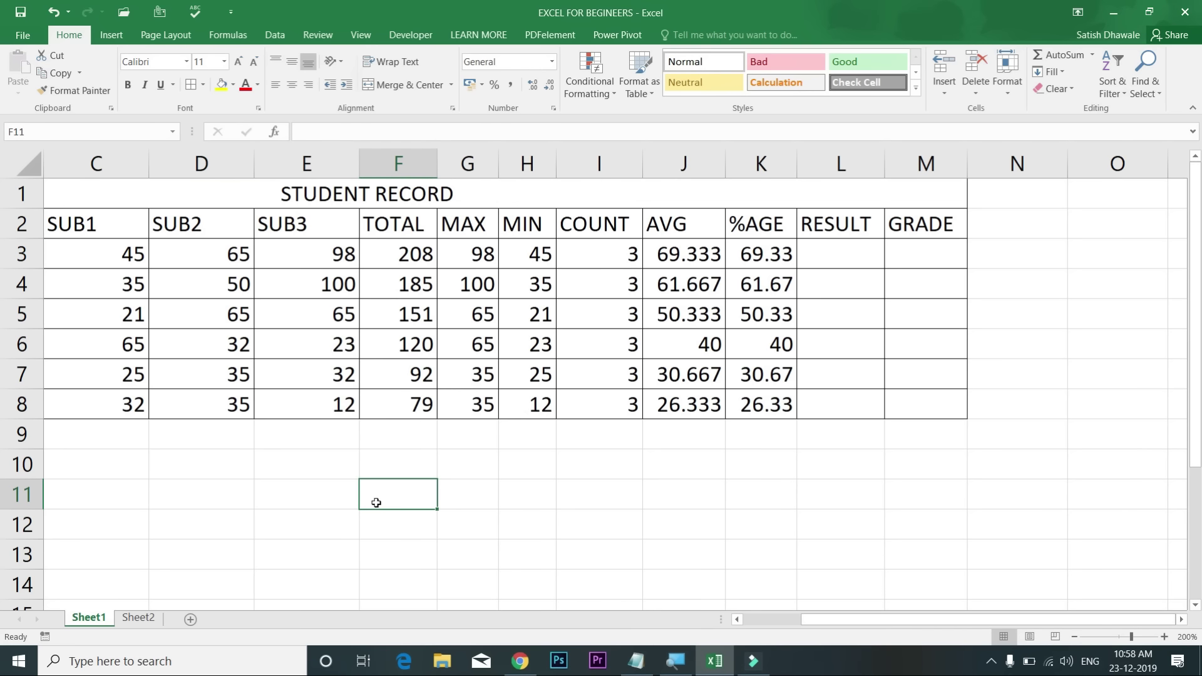
pyautogui.write('IF')
pyautogui.press('Return')
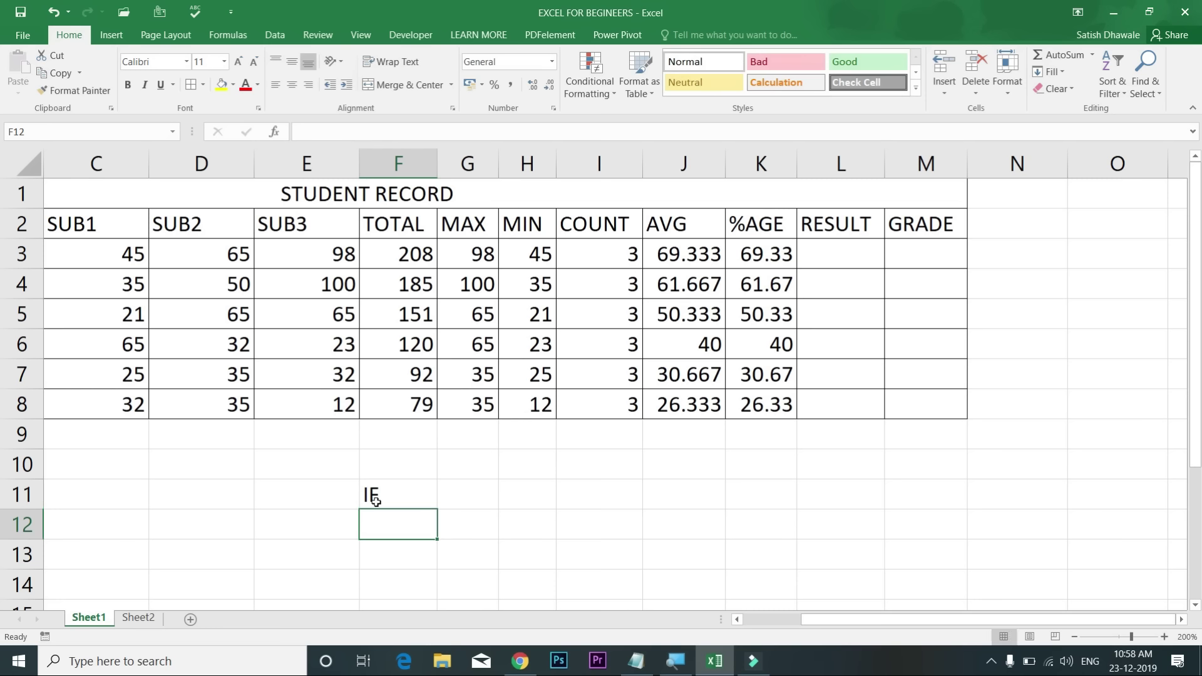
pyautogui.write('IF.')
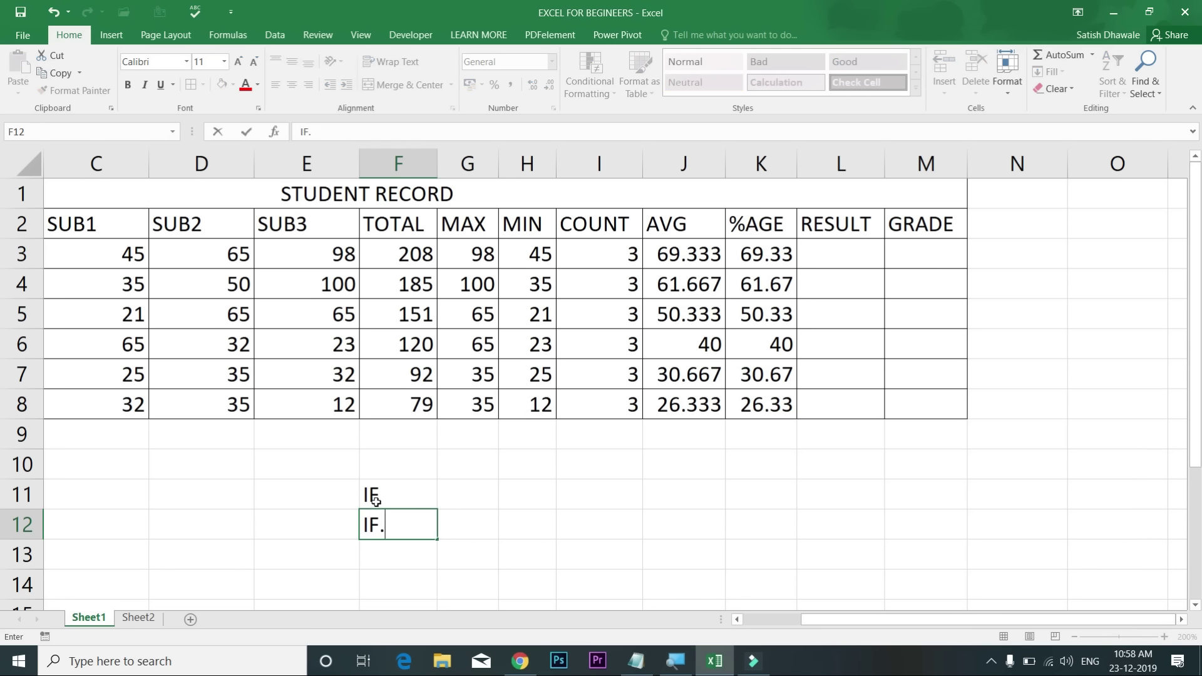
pyautogui.write('.ANE')
pyautogui.write('D')
pyautogui.press('Return')
pyautogui.write('IF.')
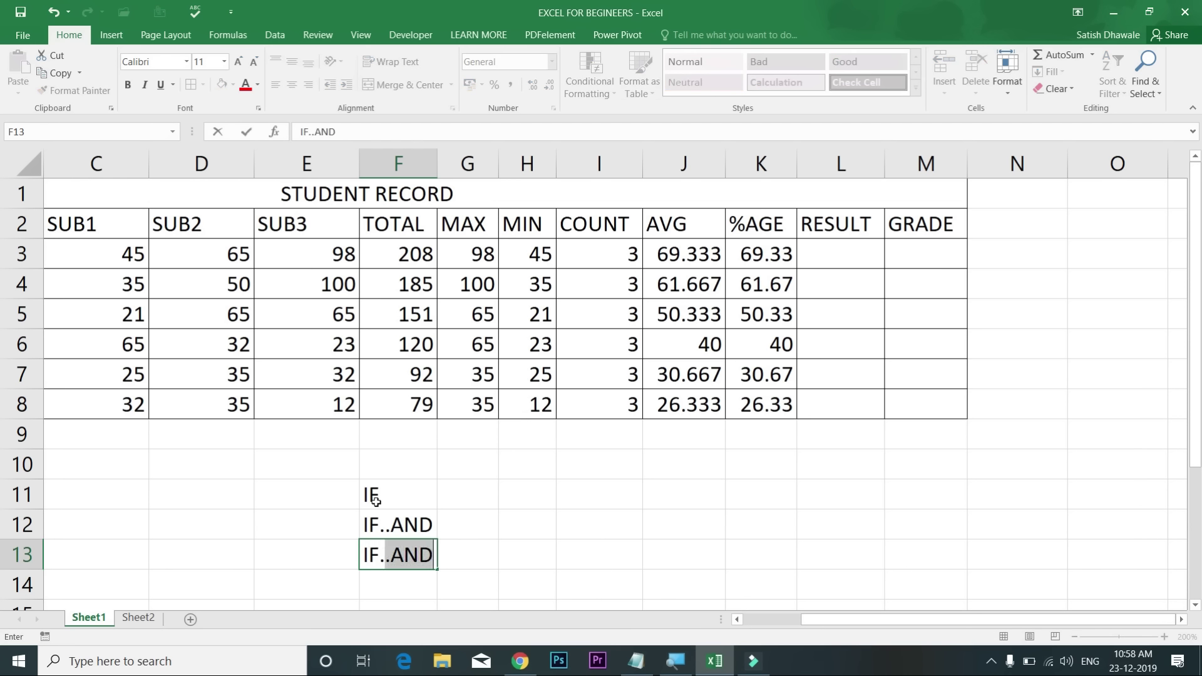
pyautogui.write('..OF')
pyautogui.press('Return')
pyautogui.write('IF')
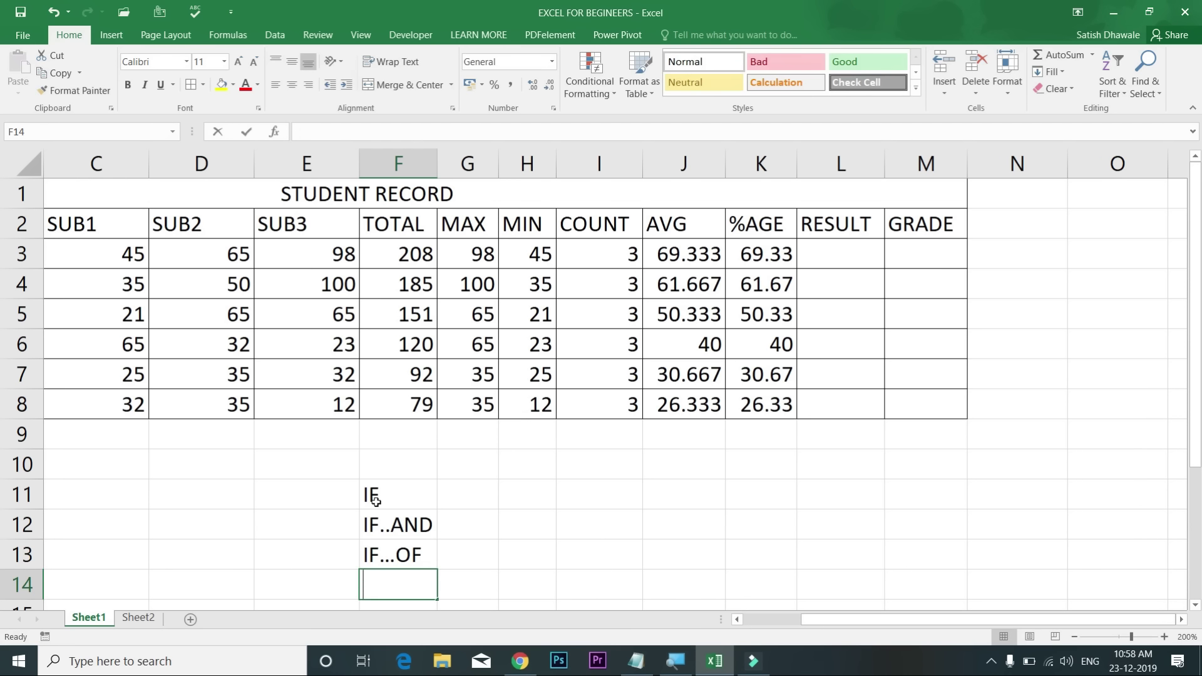
pyautogui.write('...IF')
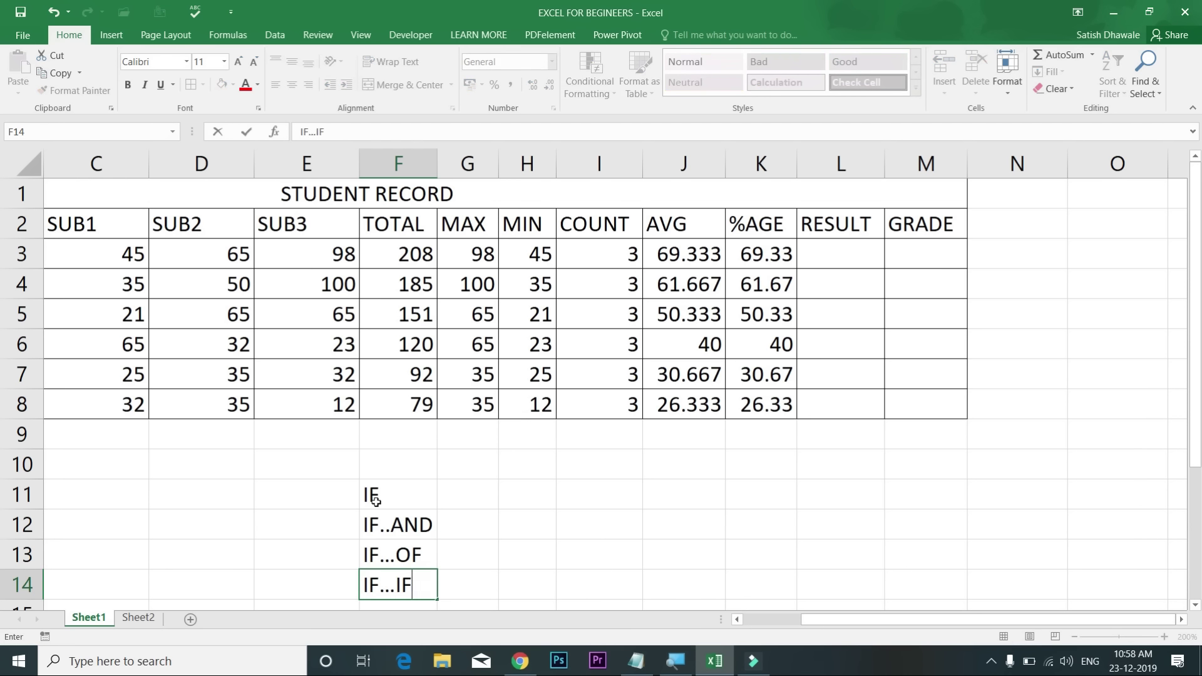
pyautogui.press('Return')
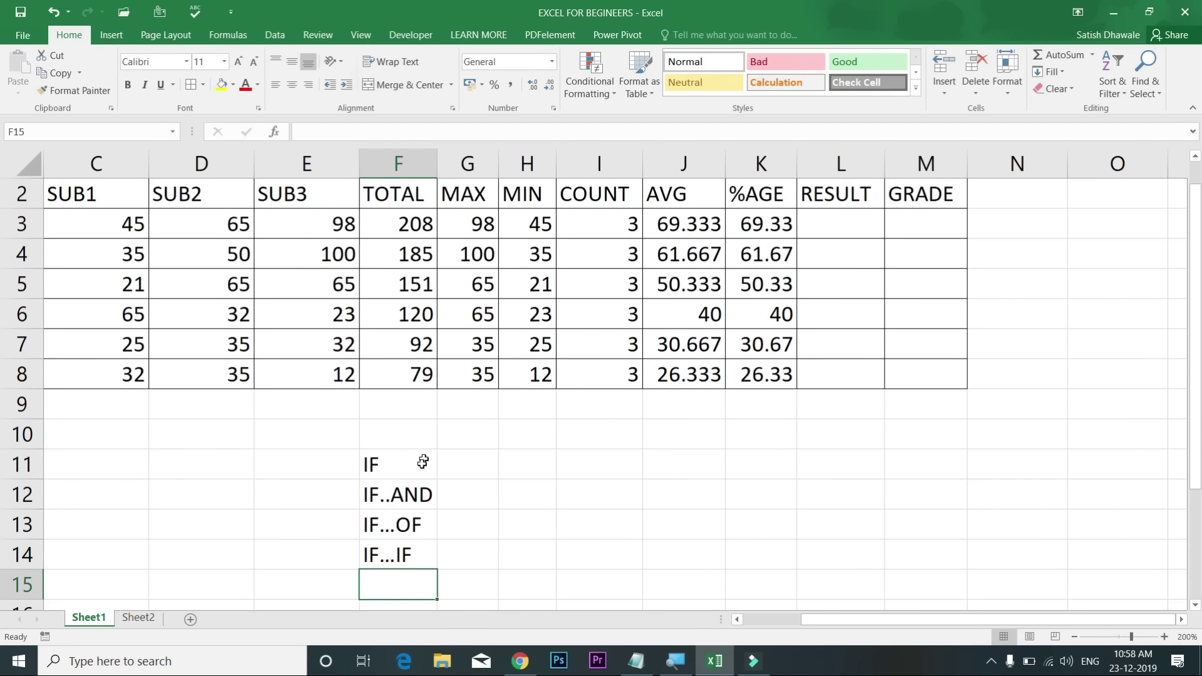
# Step: Select the four IF variant labels, then pick an empty cell beside them
pyautogui.click(424, 460)
pyautogui.click(418, 555)
pyautogui.moveTo(400, 463); pyautogui.dragTo(399, 556)
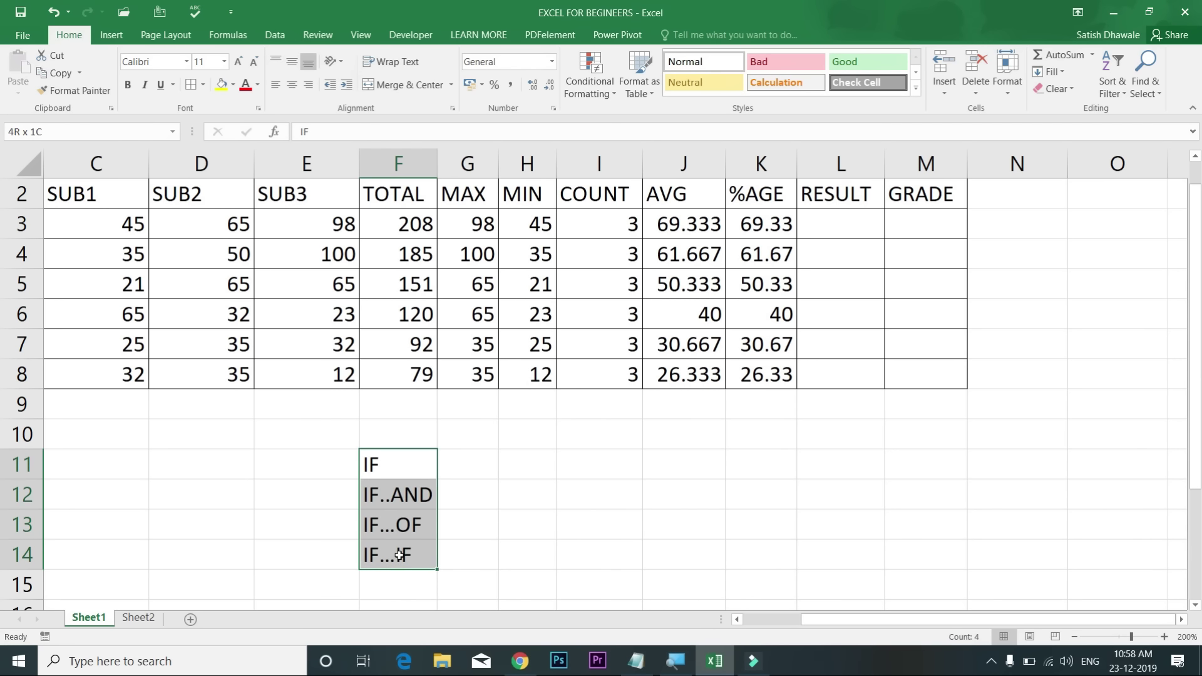
pyautogui.click(406, 460)
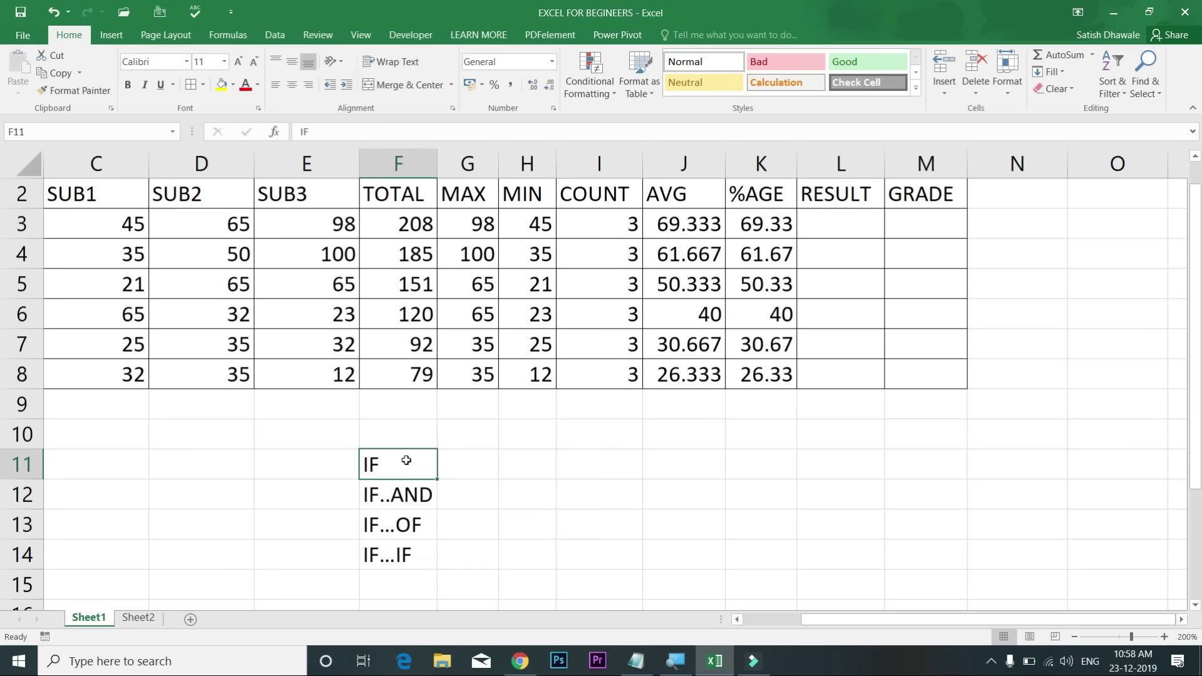
pyautogui.click(583, 498)
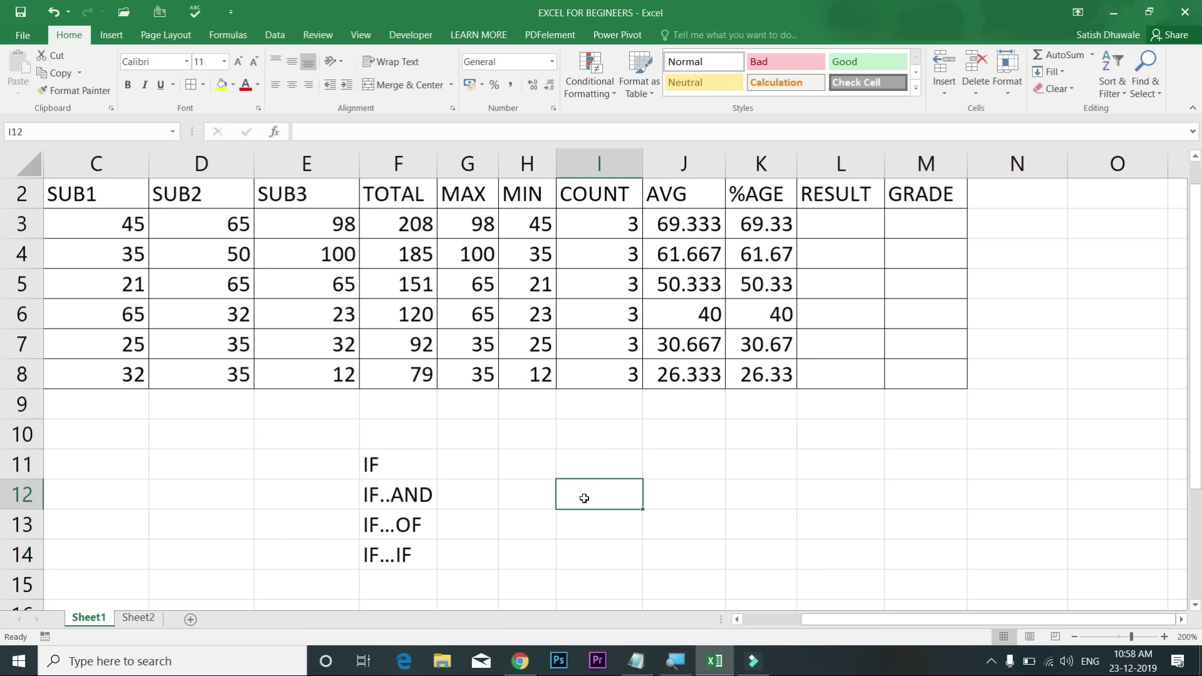
# Step: Enter the heading SCHOLLERSHIP in I11 and the value 46 in I12
pyautogui.press('Up')
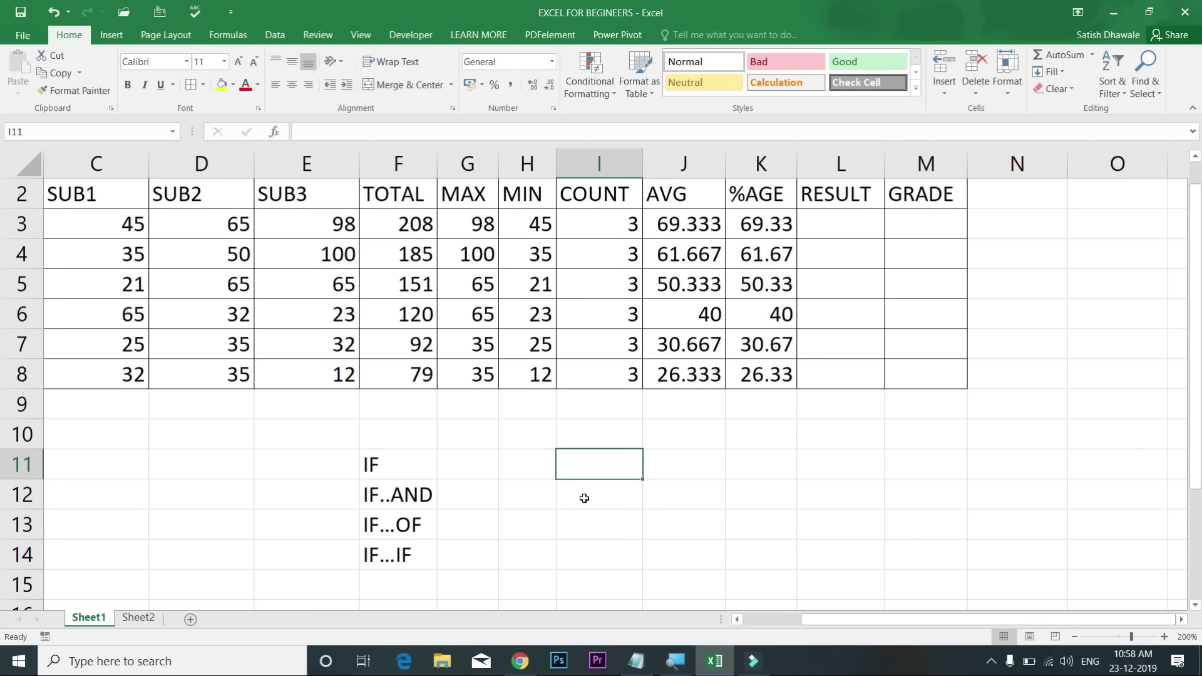
pyautogui.write('SCHOLLERSHIP')
pyautogui.press('Return')
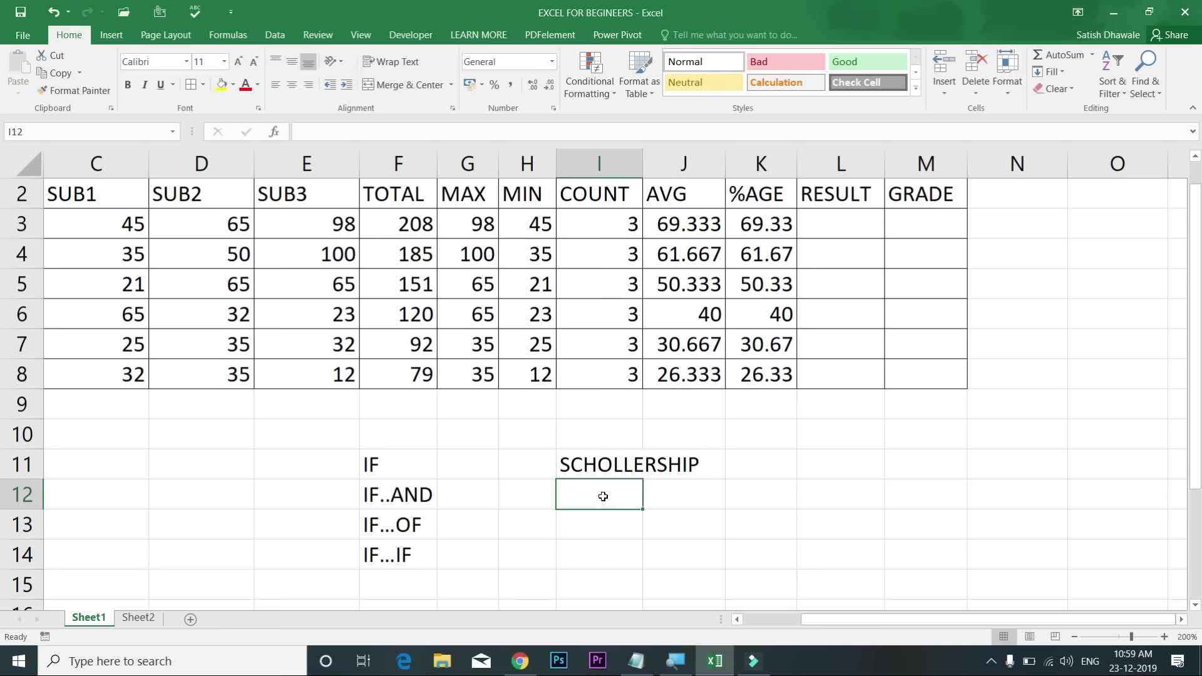
pyautogui.write('46')
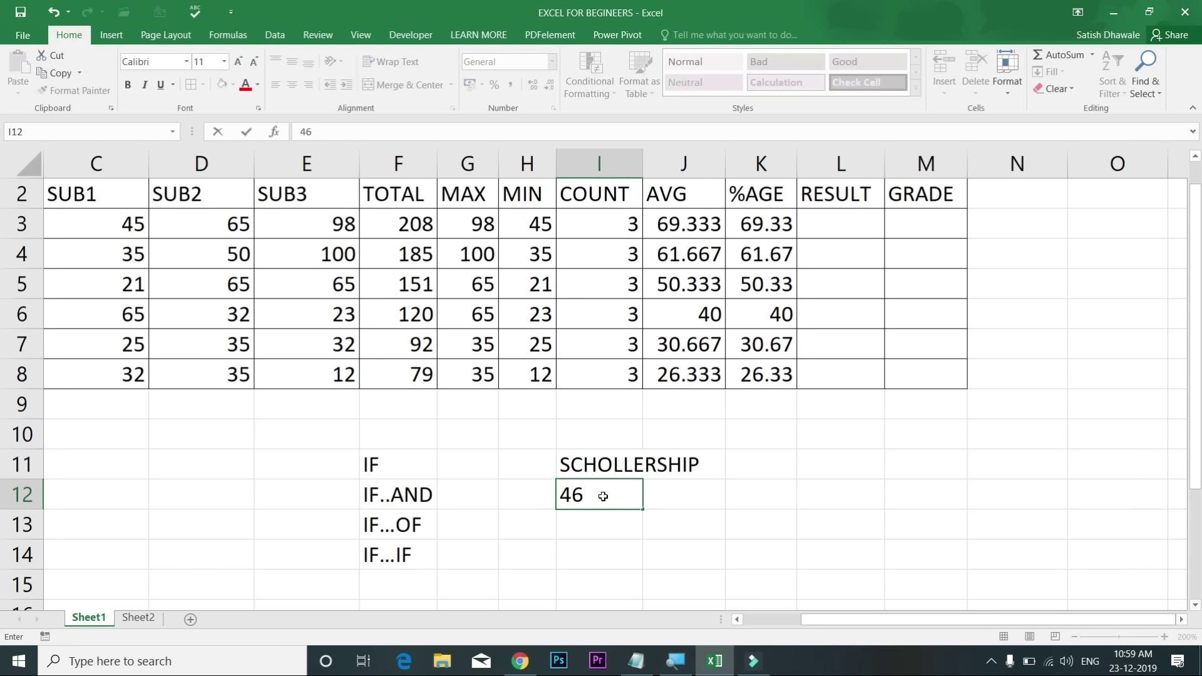
pyautogui.press('Tab')
# Step: Autofit column I to fit the SCHOLLERSHIP heading
pyautogui.press('Left')
pyautogui.press('Left')
pyautogui.press('Right')
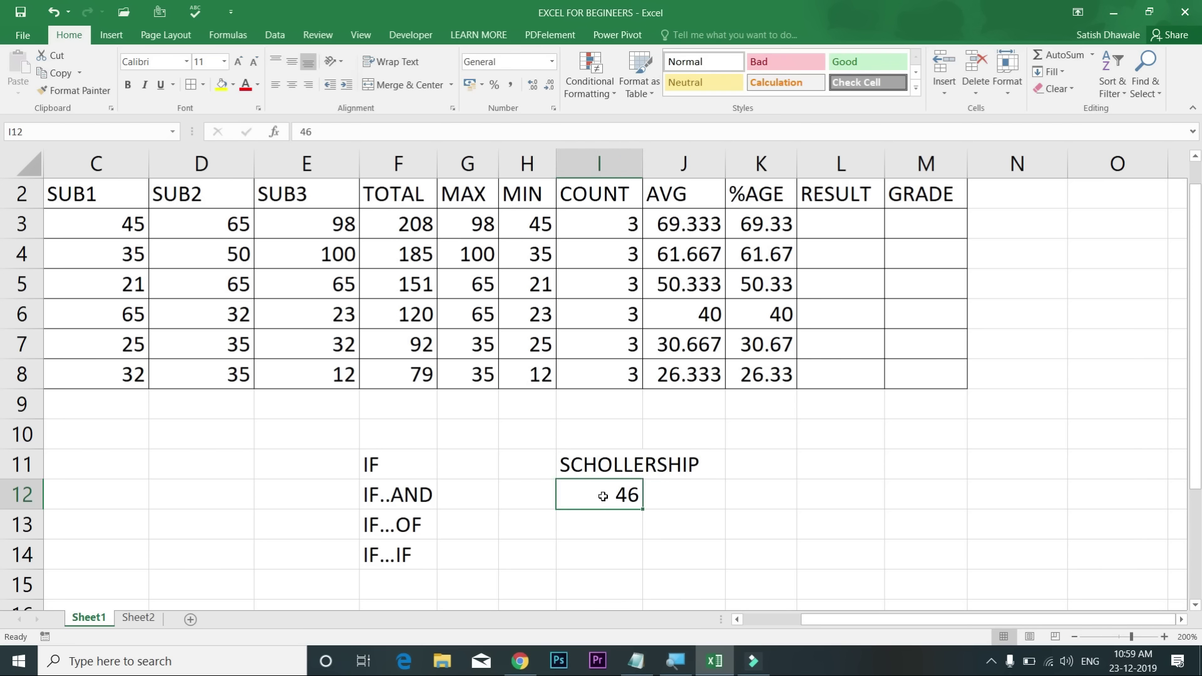
pyautogui.press('Right')
pyautogui.press('Left')
pyautogui.press('Left')
pyautogui.press('Right')
pyautogui.press('Right')
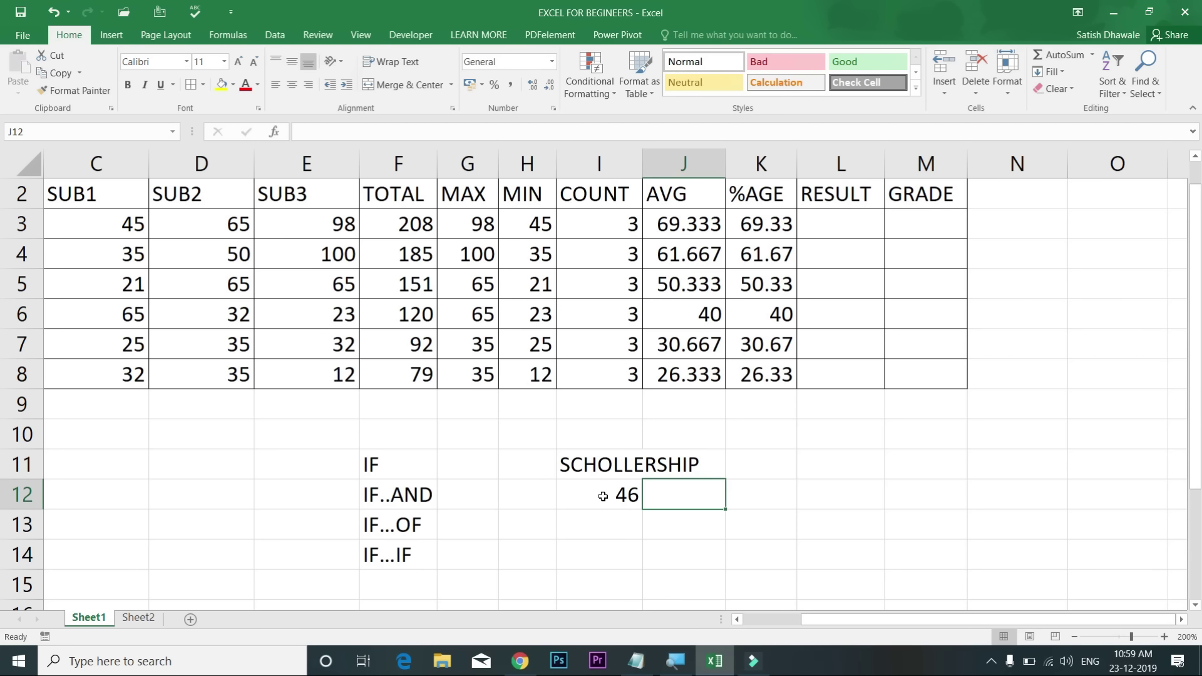
pyautogui.doubleClick(642, 164)
pyautogui.click(662, 501)
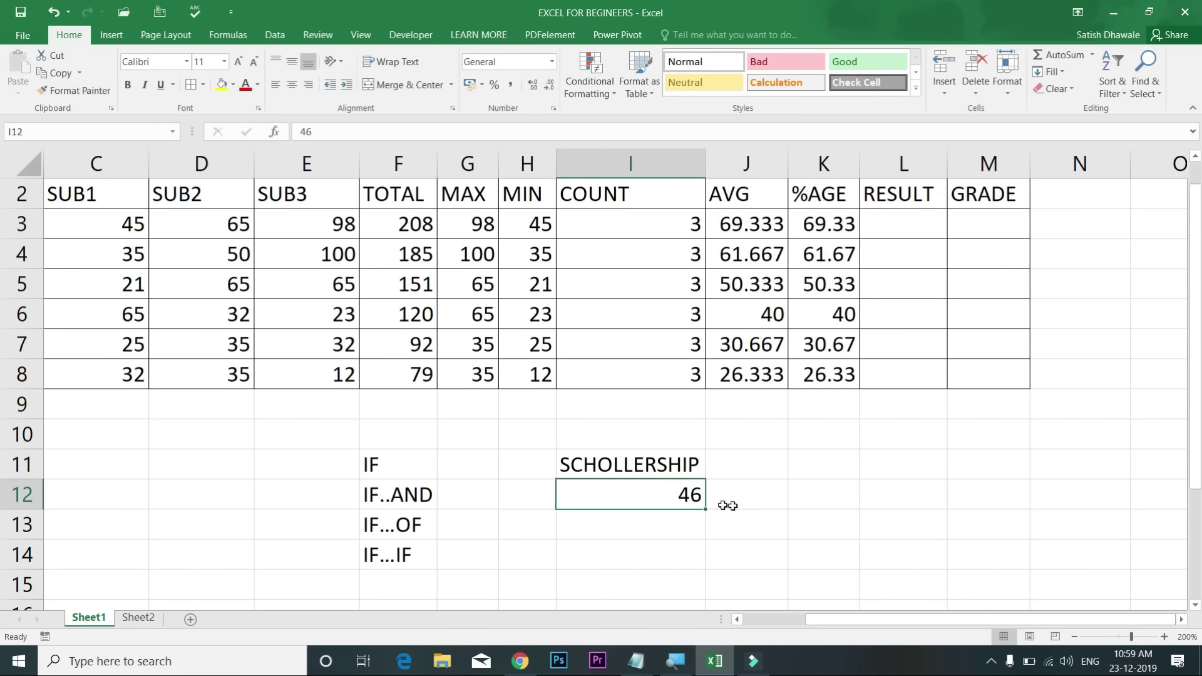
pyautogui.click(754, 493)
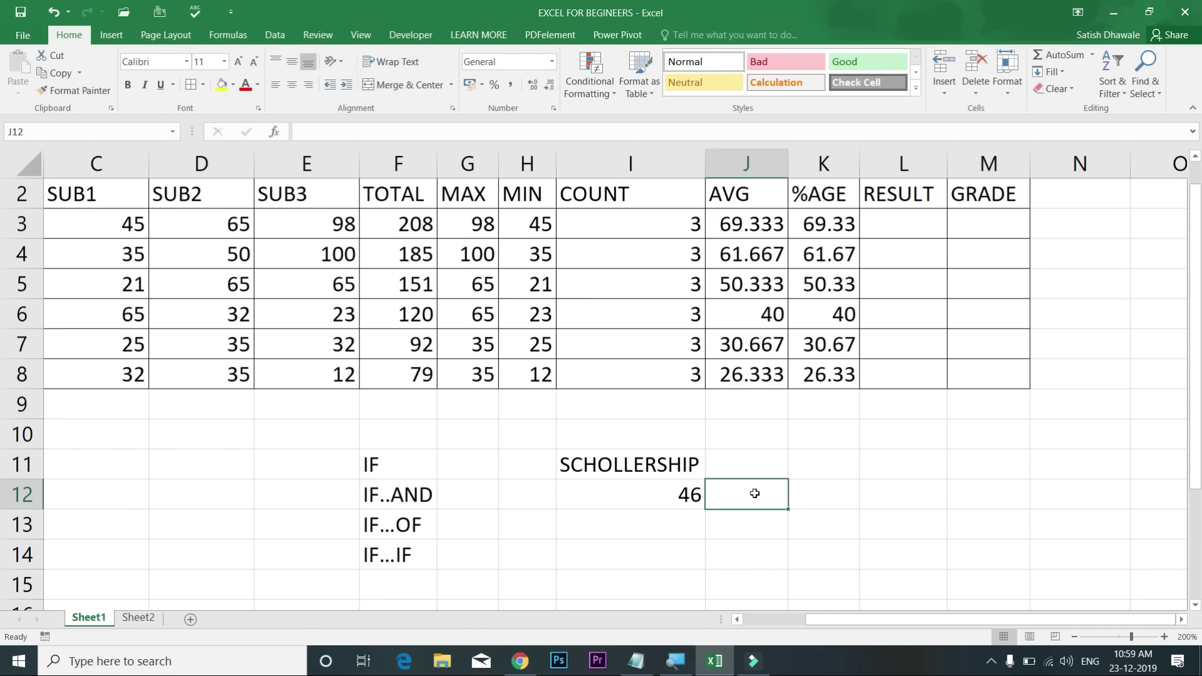
pyautogui.click(674, 495)
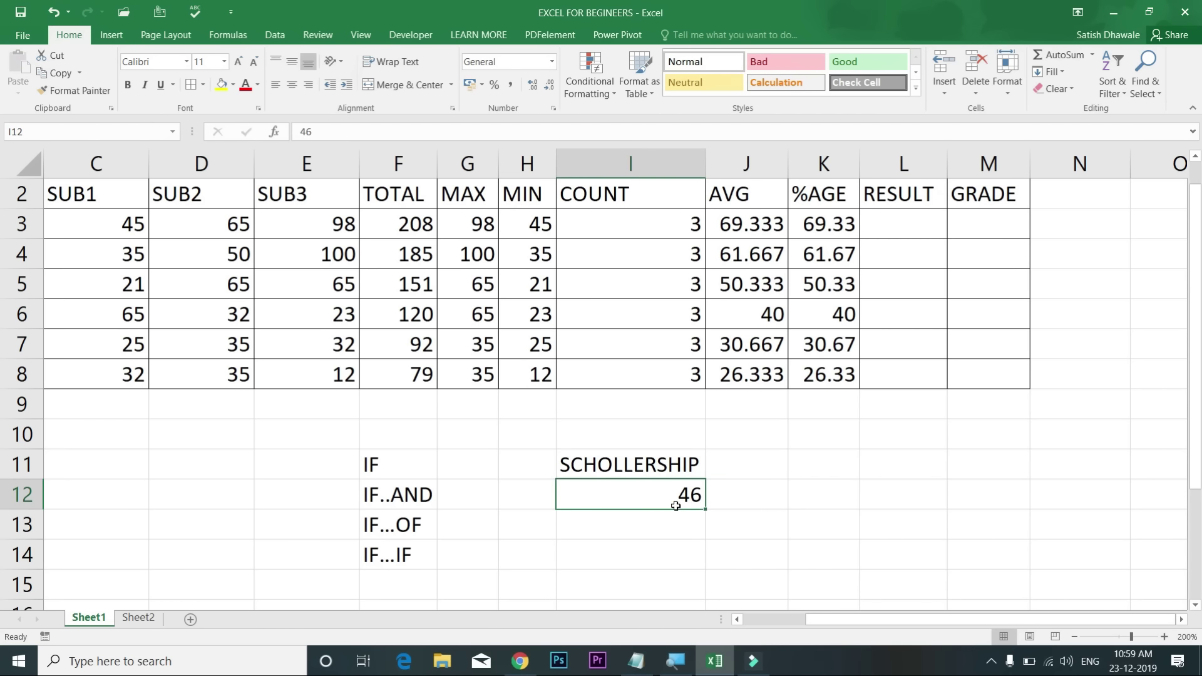
pyautogui.click(744, 493)
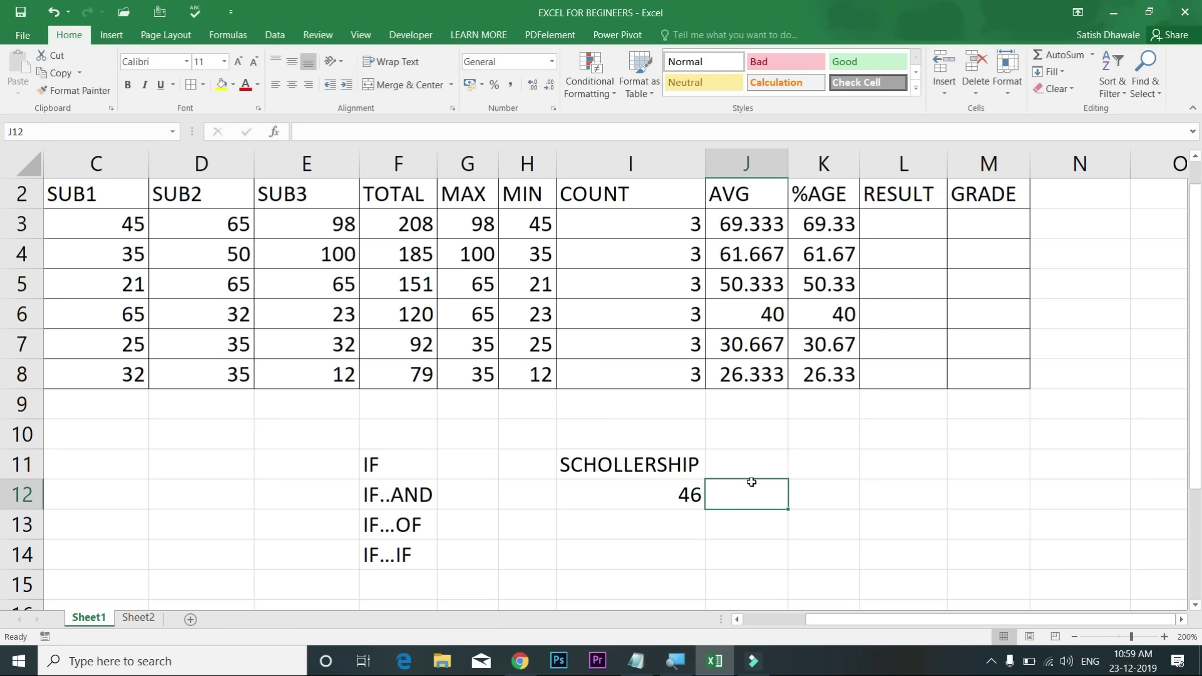
# Step: Start the formula =IF(I12> in J12 to test the scholarship value
pyautogui.write('=IF')
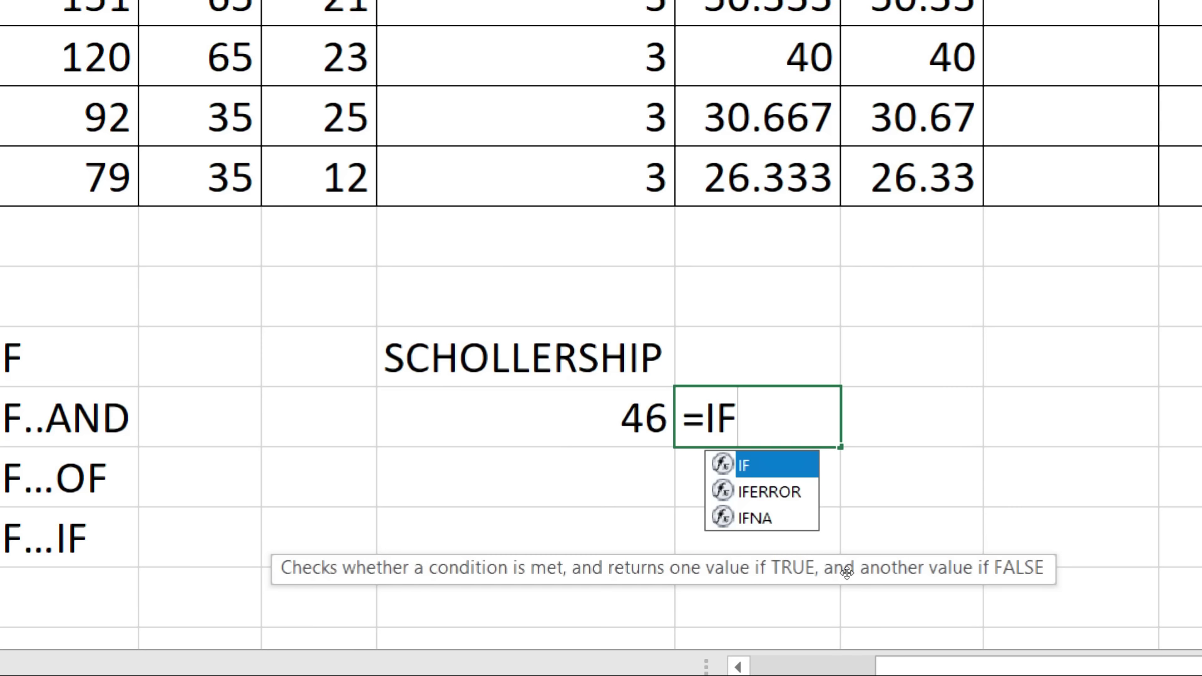
pyautogui.write('(')
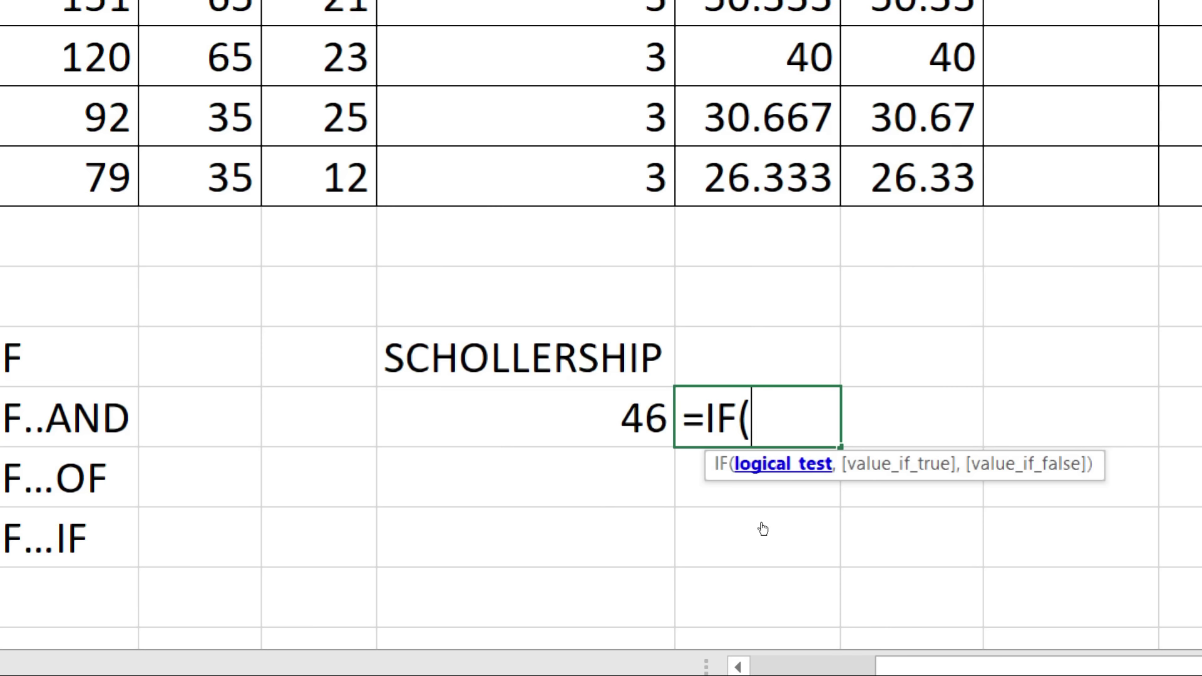
pyautogui.press('Left')
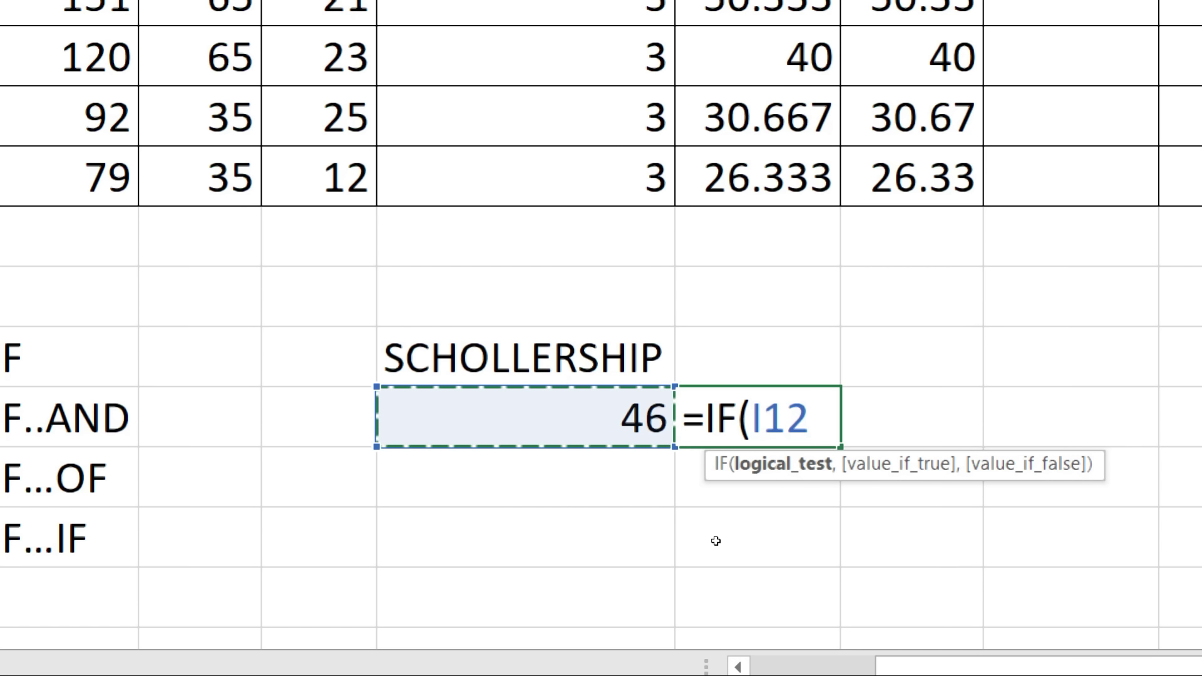
pyautogui.write('>')
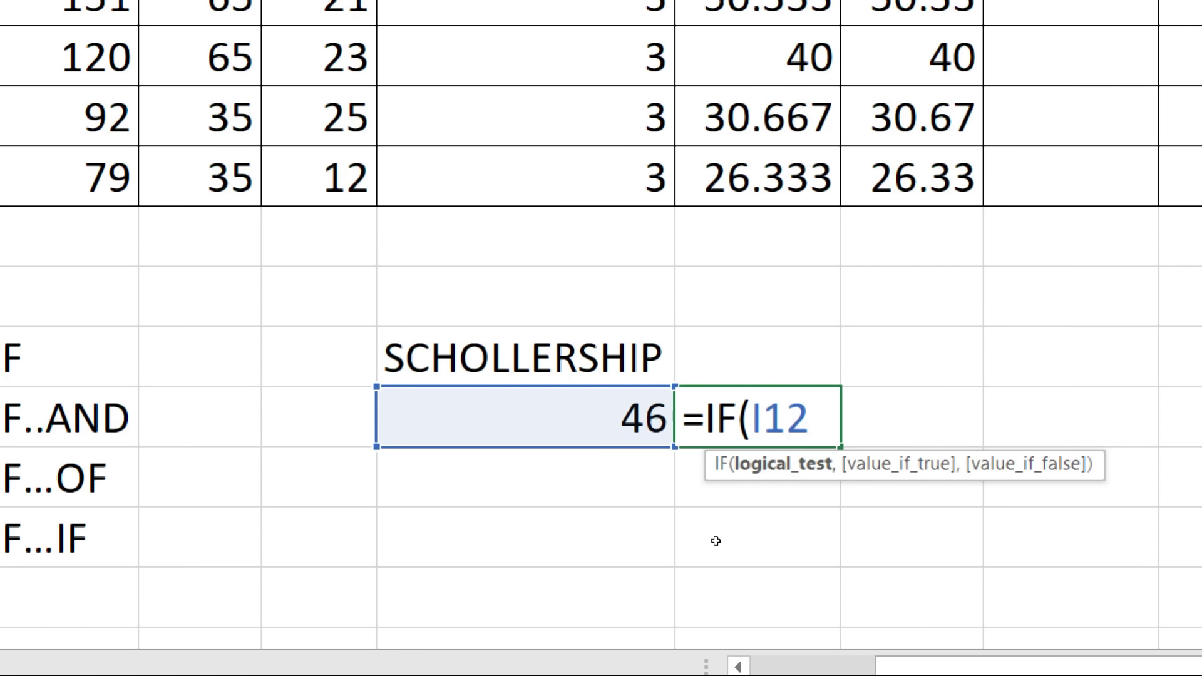
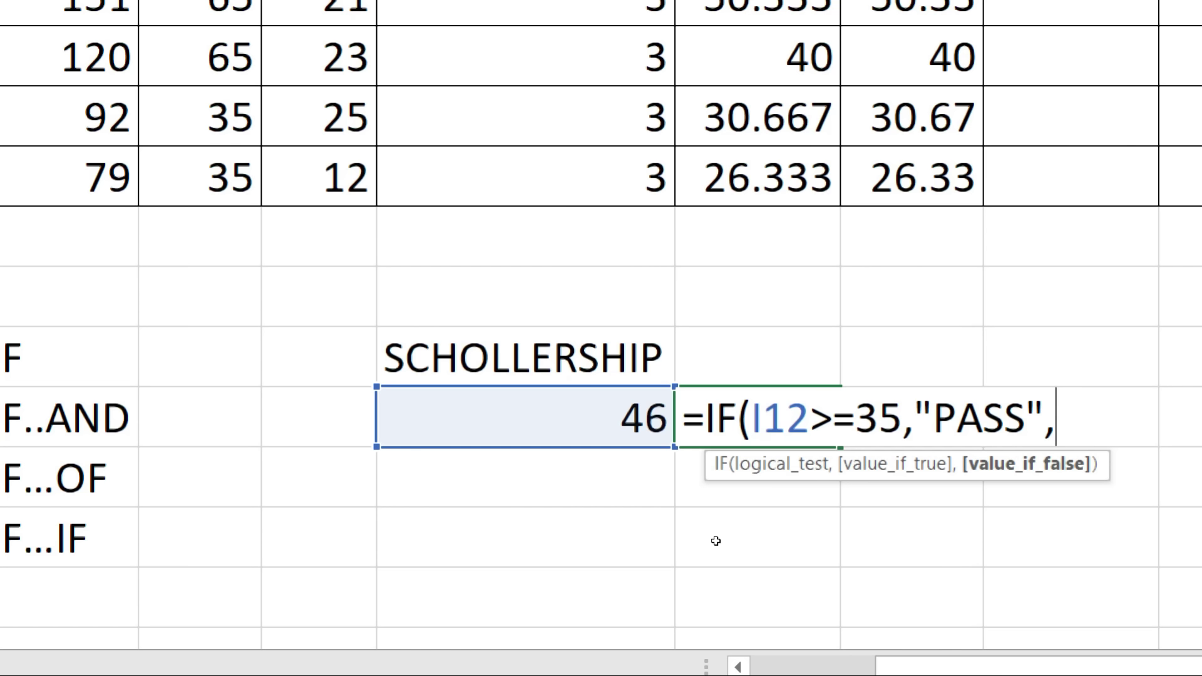
# Step: Finish J12 as =IF(I12>=35,"PASS","FAIL"), which returns PASS for the score 46
pyautogui.write('"FAIL')
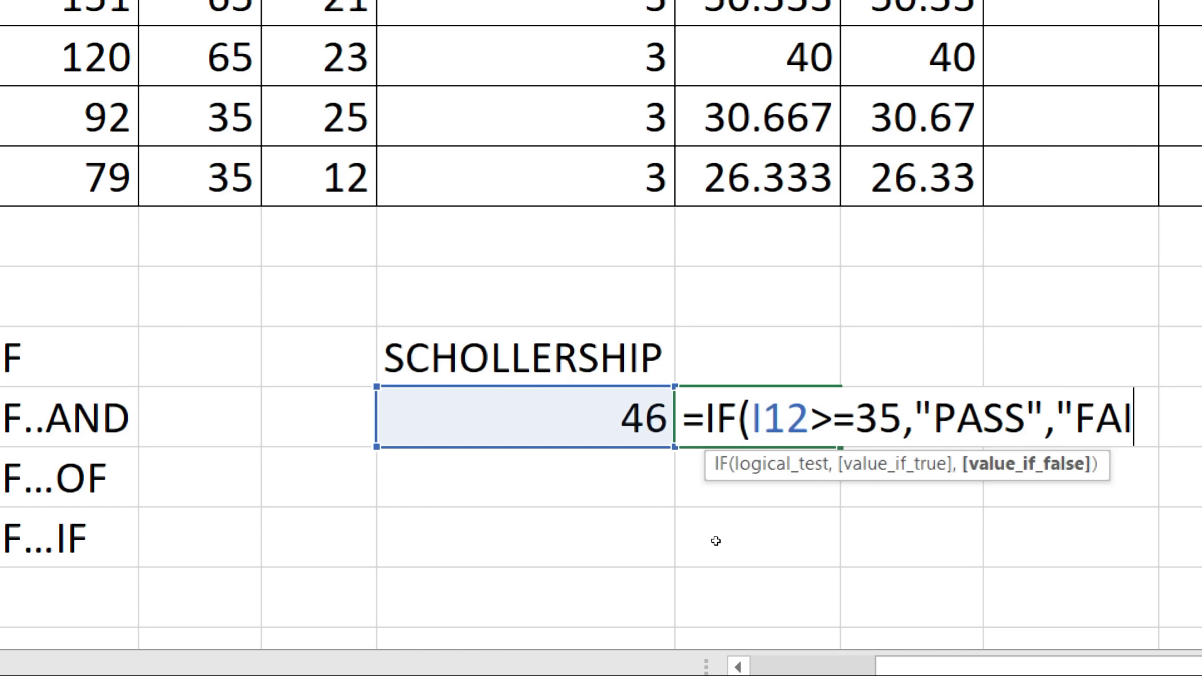
pyautogui.write('"')
pyautogui.press('Return')
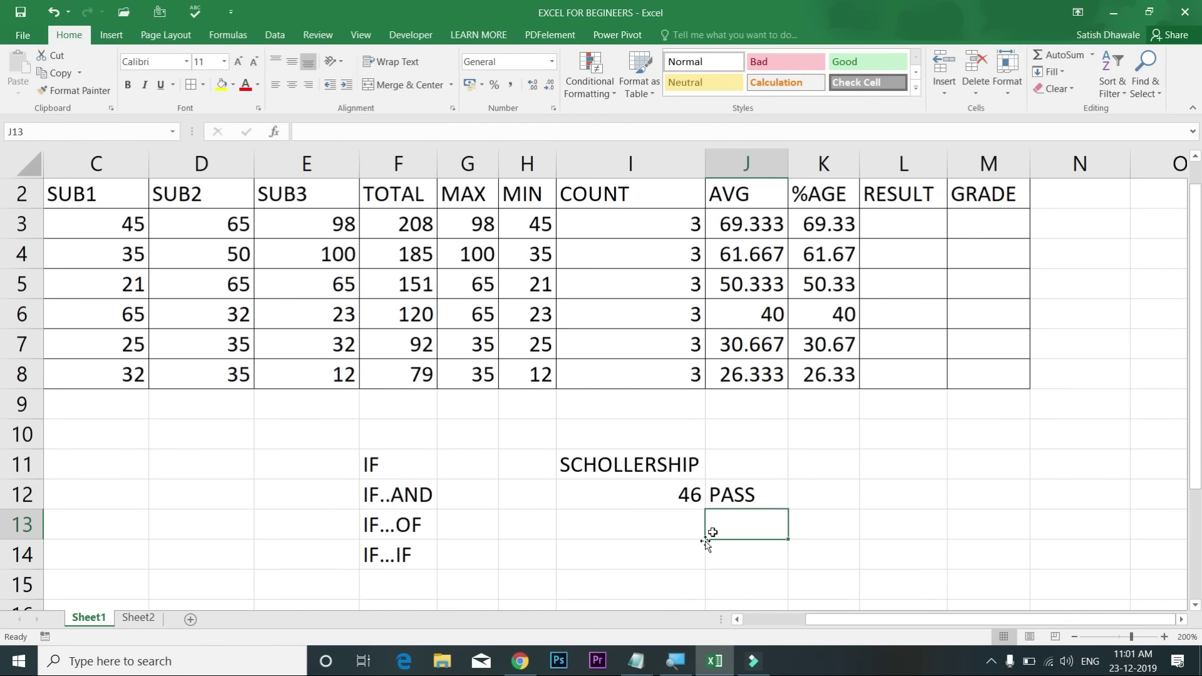
# Step: Try test values 34 and 35 in I12 to check J12's pass/fail result
pyautogui.press('Up')
pyautogui.press('Up')
pyautogui.click(661, 504)
pyautogui.write('34')
pyautogui.press('Return')
pyautogui.press('Up')
pyautogui.write('35')
pyautogui.press('Return')
pyautogui.press('Up')
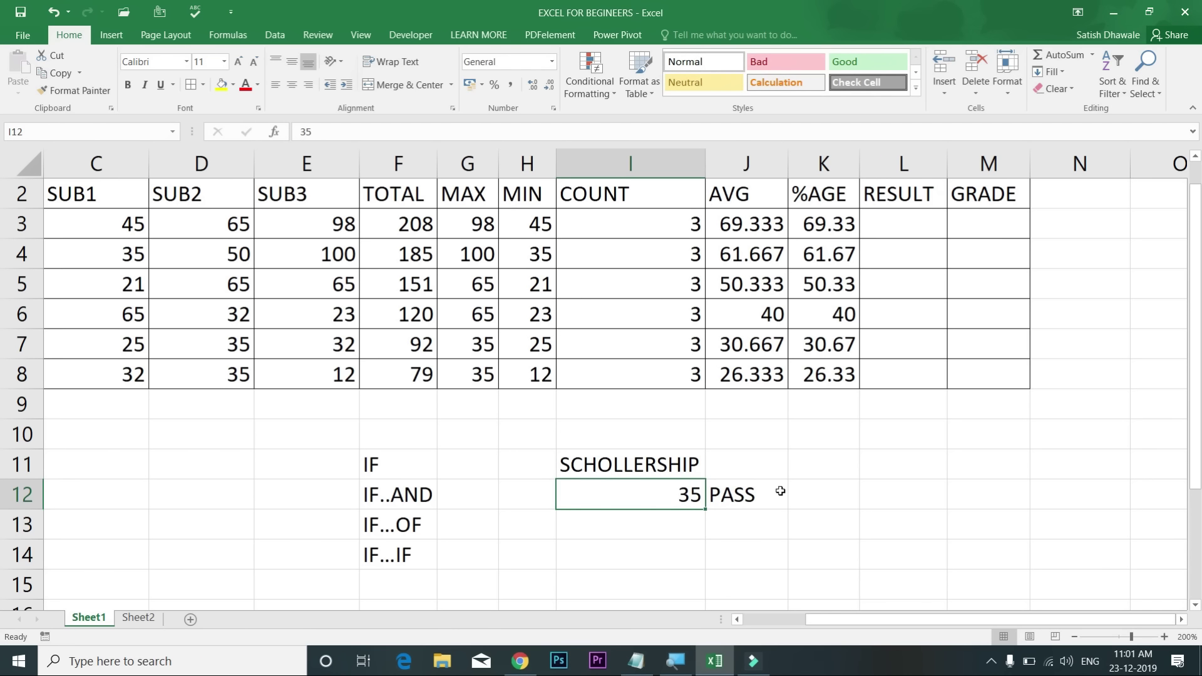
# Step: Inspect the 35 threshold in J12's IF formula without changing it
pyautogui.doubleClick(753, 495)
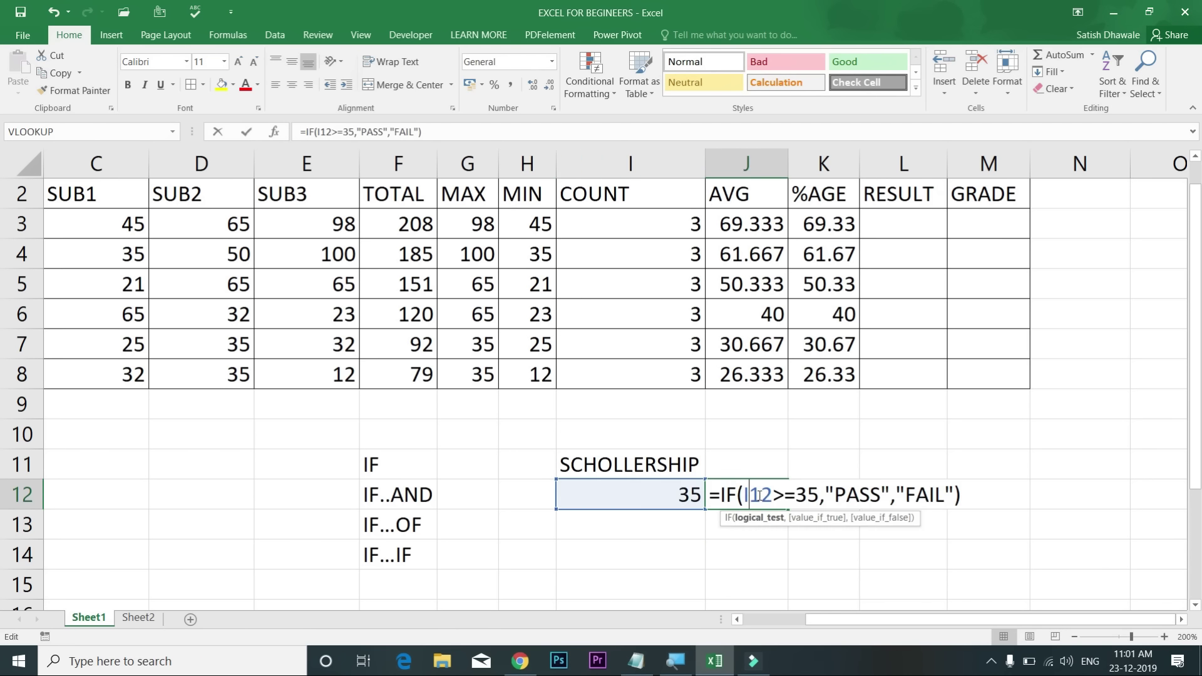
pyautogui.moveTo(781, 498); pyautogui.dragTo(819, 497)
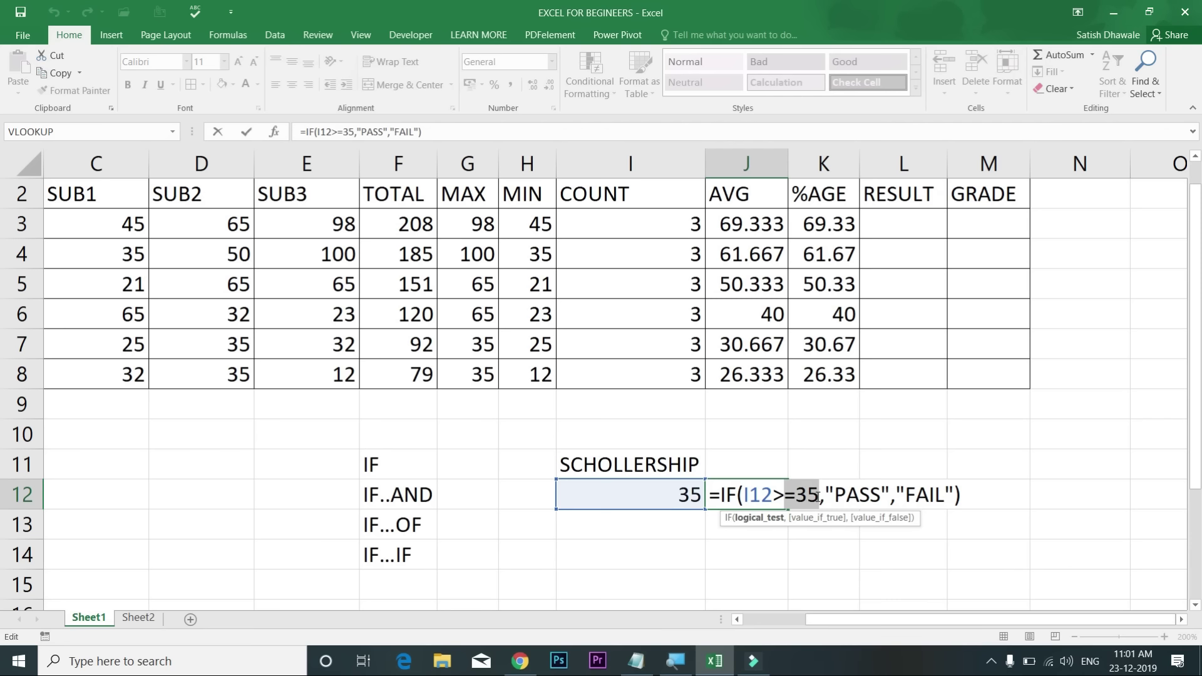
pyautogui.click(773, 493)
pyautogui.press('Return')
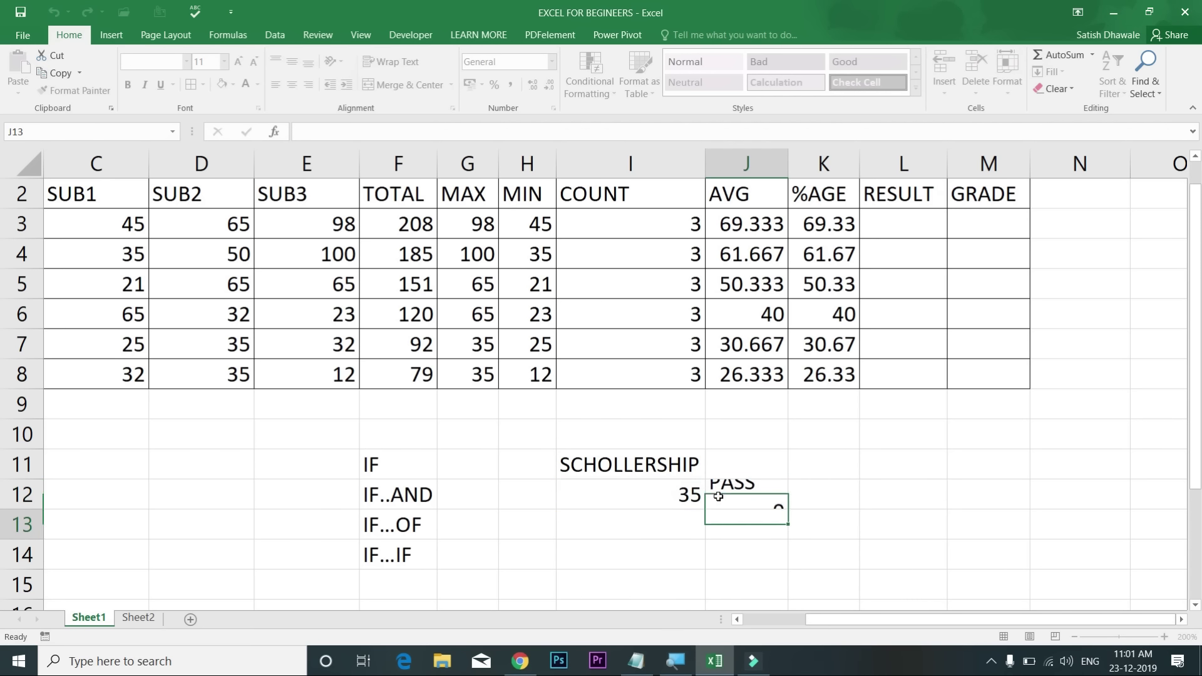
# Step: Enter 32 in I12 and review J12's logical test, which now returns FAIL
pyautogui.click(682, 488)
pyautogui.write('32')
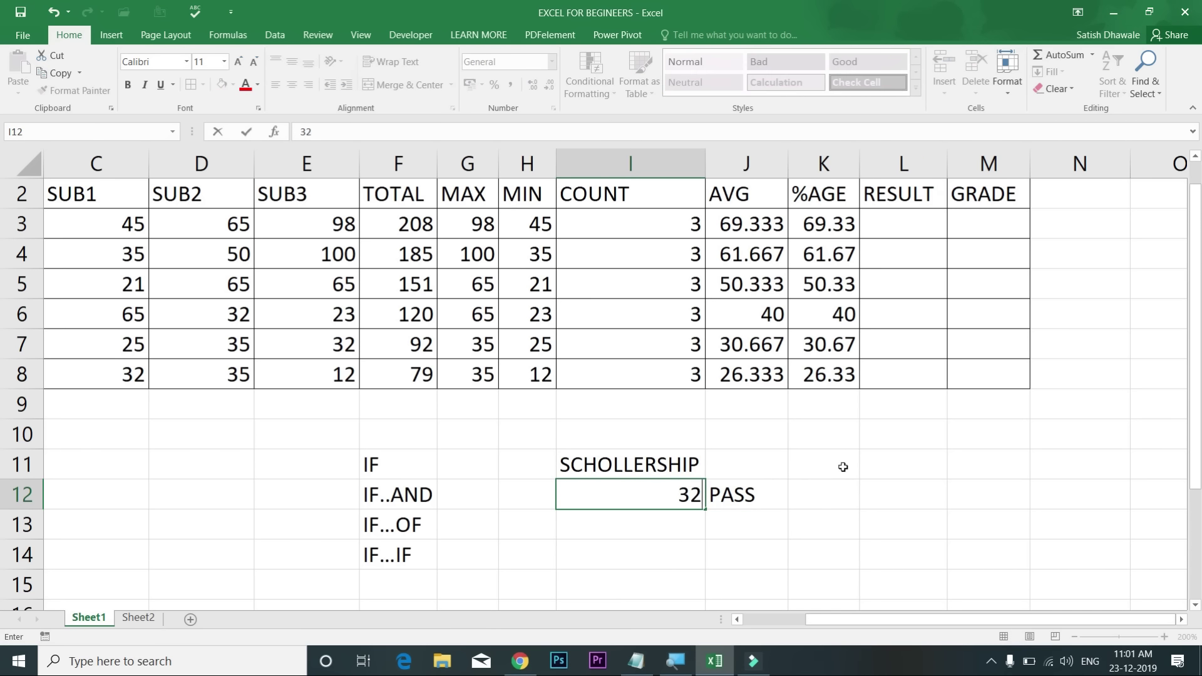
pyautogui.press('Return')
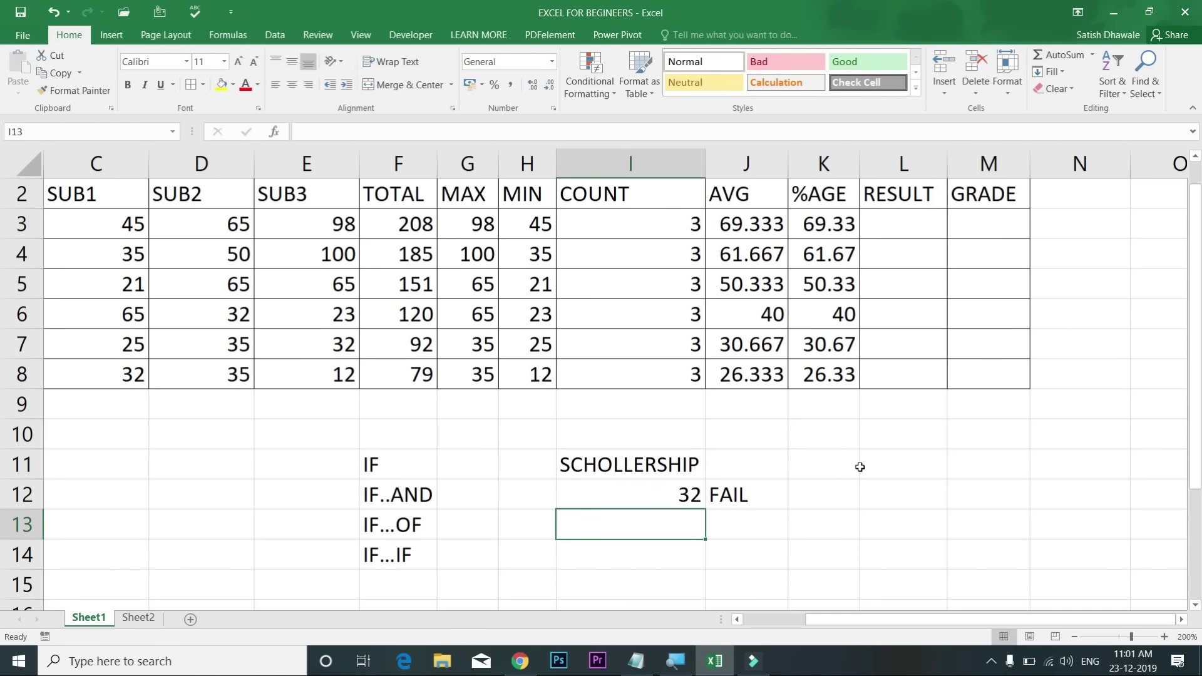
pyautogui.doubleClick(762, 488)
pyautogui.click(786, 491)
pyautogui.moveTo(810, 496); pyautogui.dragTo(743, 496)
pyautogui.click(817, 498)
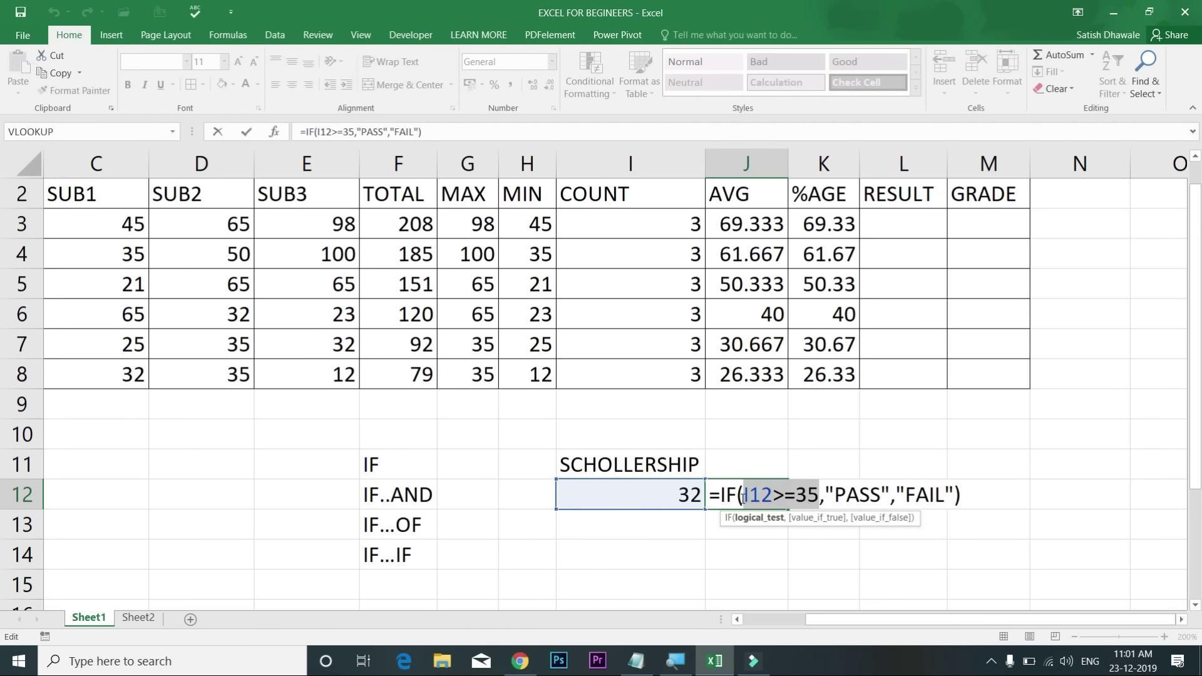
pyautogui.press('Escape')
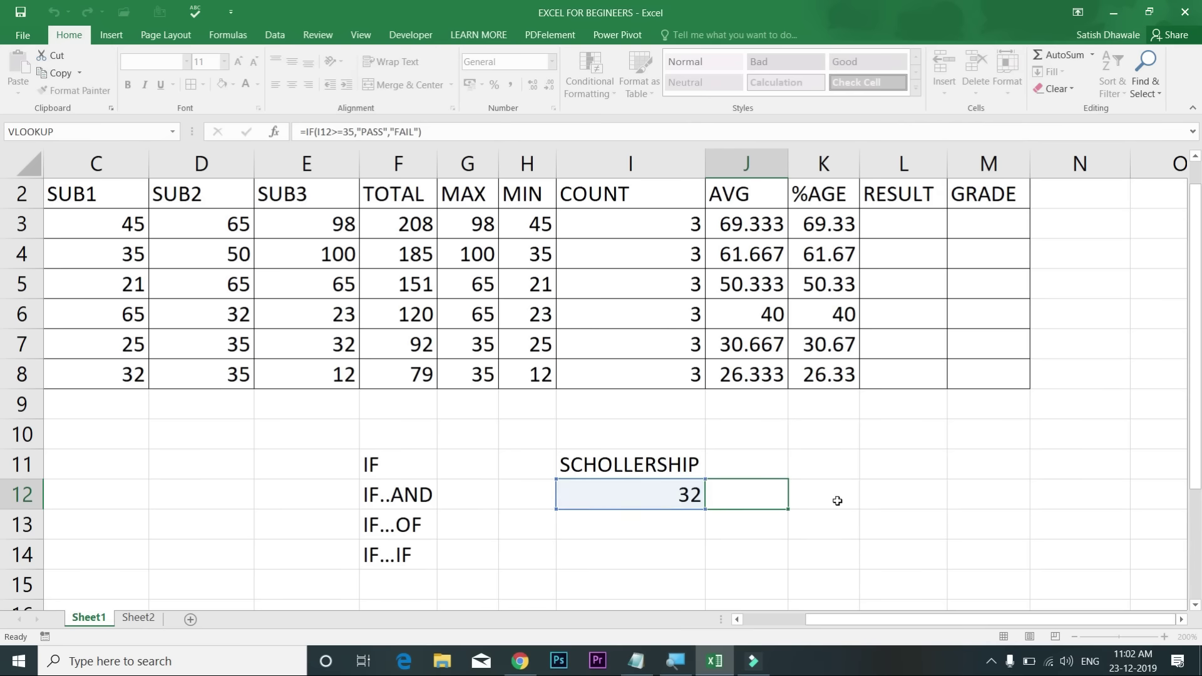
# Step: Walk through J12's comparison against 35 and its PASS/FAIL arguments, leaving it unchanged
pyautogui.doubleClick(746, 495)
pyautogui.click(859, 496)
pyautogui.click(789, 491)
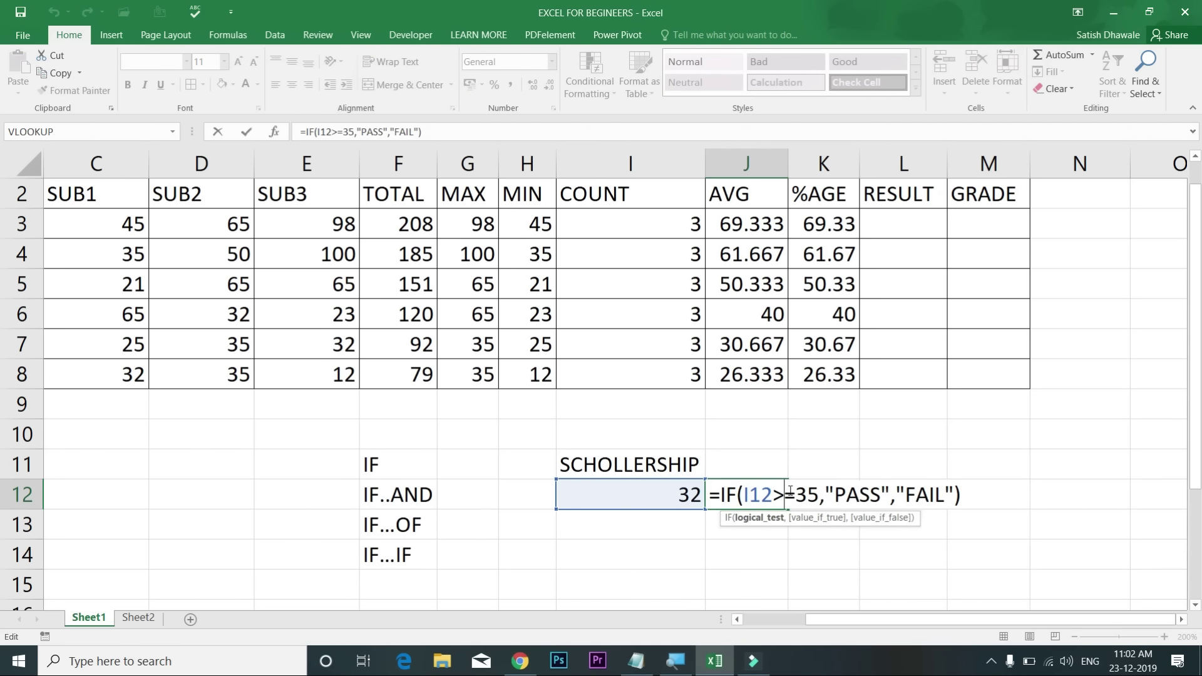
pyautogui.moveTo(763, 498); pyautogui.dragTo(819, 497)
pyautogui.click(860, 495)
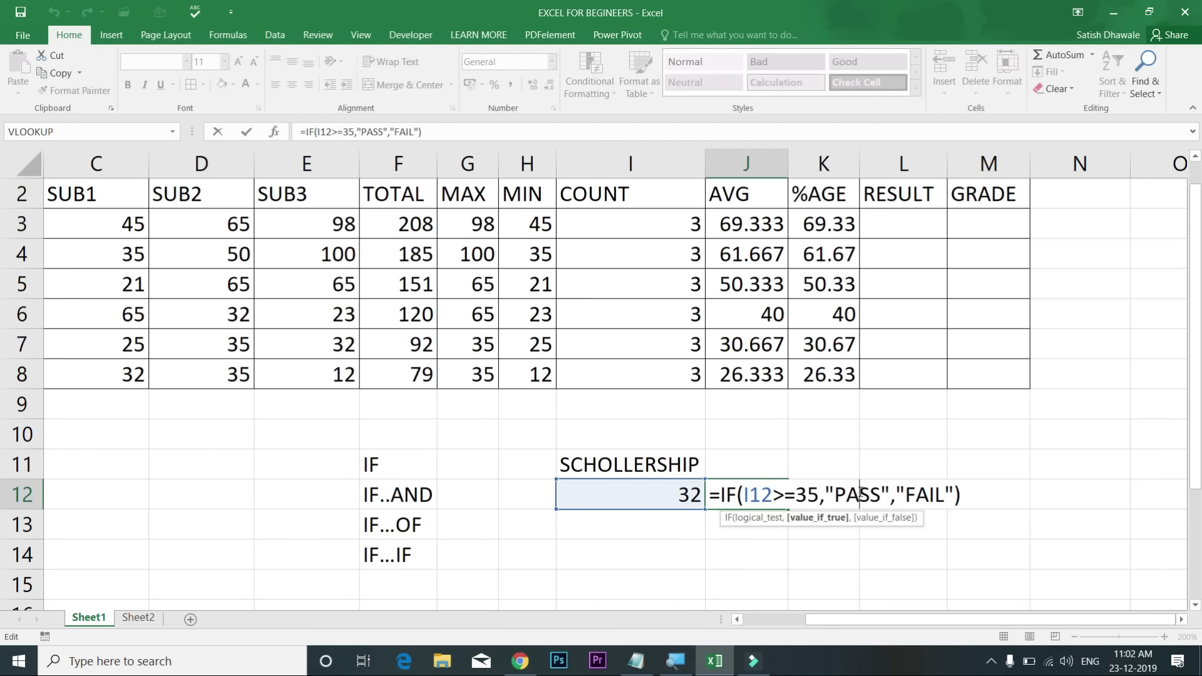
pyautogui.click(915, 495)
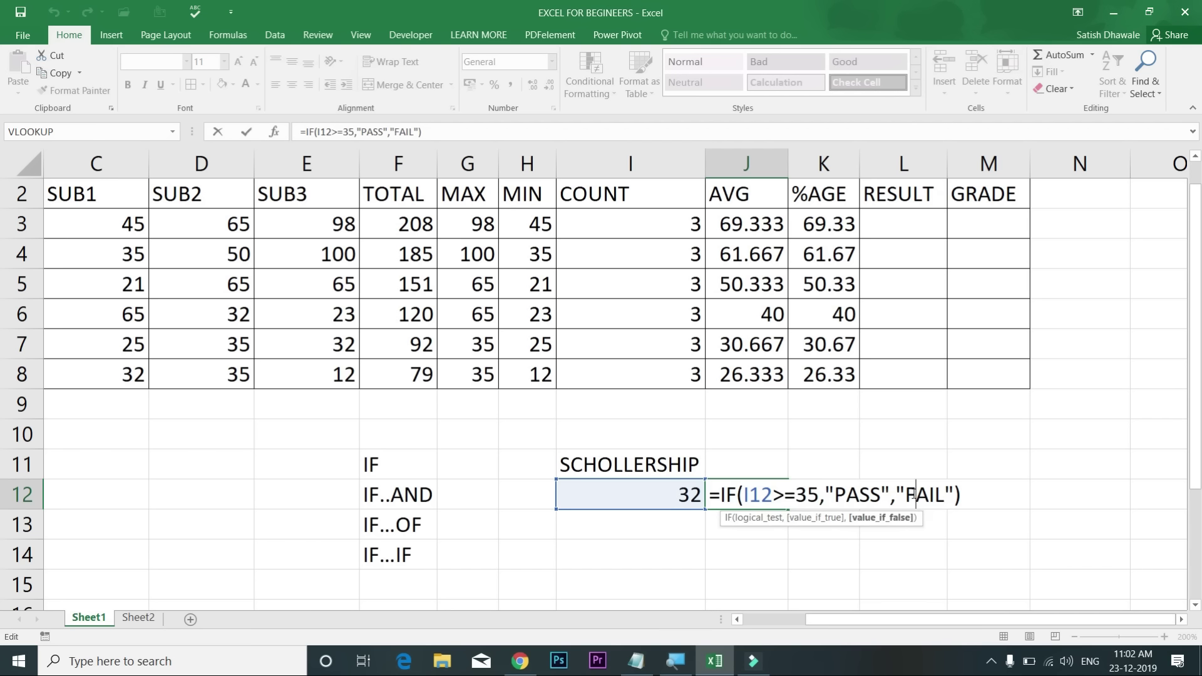
pyautogui.moveTo(751, 496); pyautogui.dragTo(934, 495)
pyautogui.press('Return')
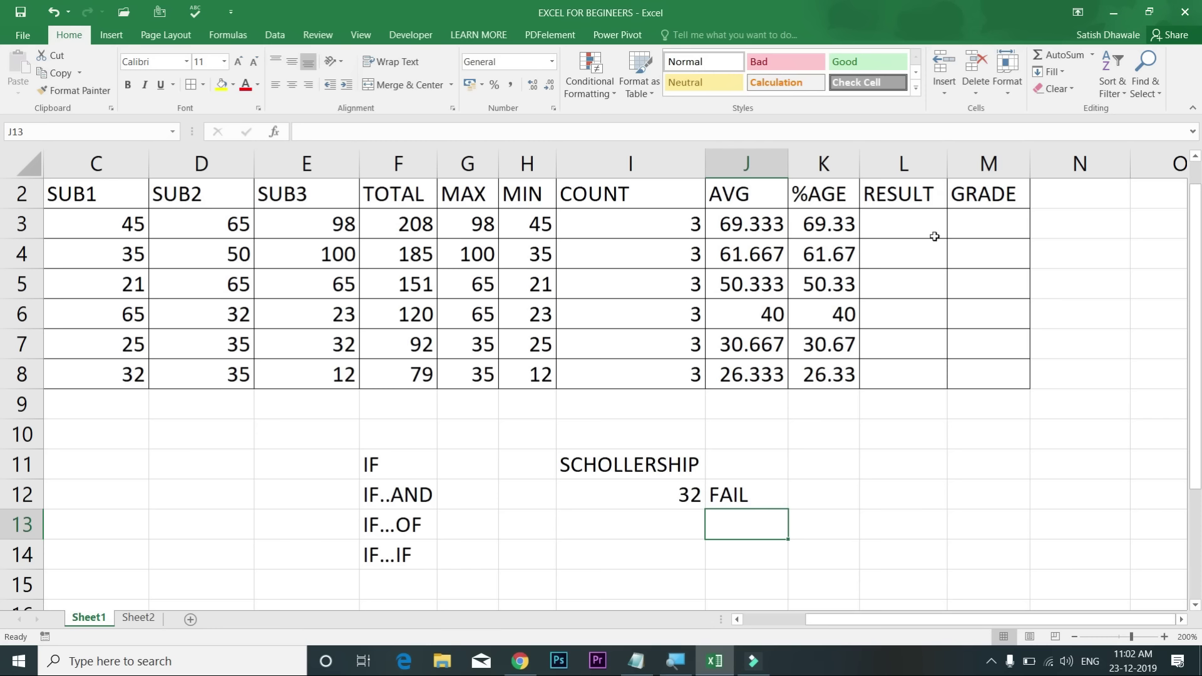
# Step: Select the SUB1, SUB2 and SUB3 marks in columns C to E, rows 3-8
pyautogui.moveTo(125, 226); pyautogui.dragTo(115, 373)
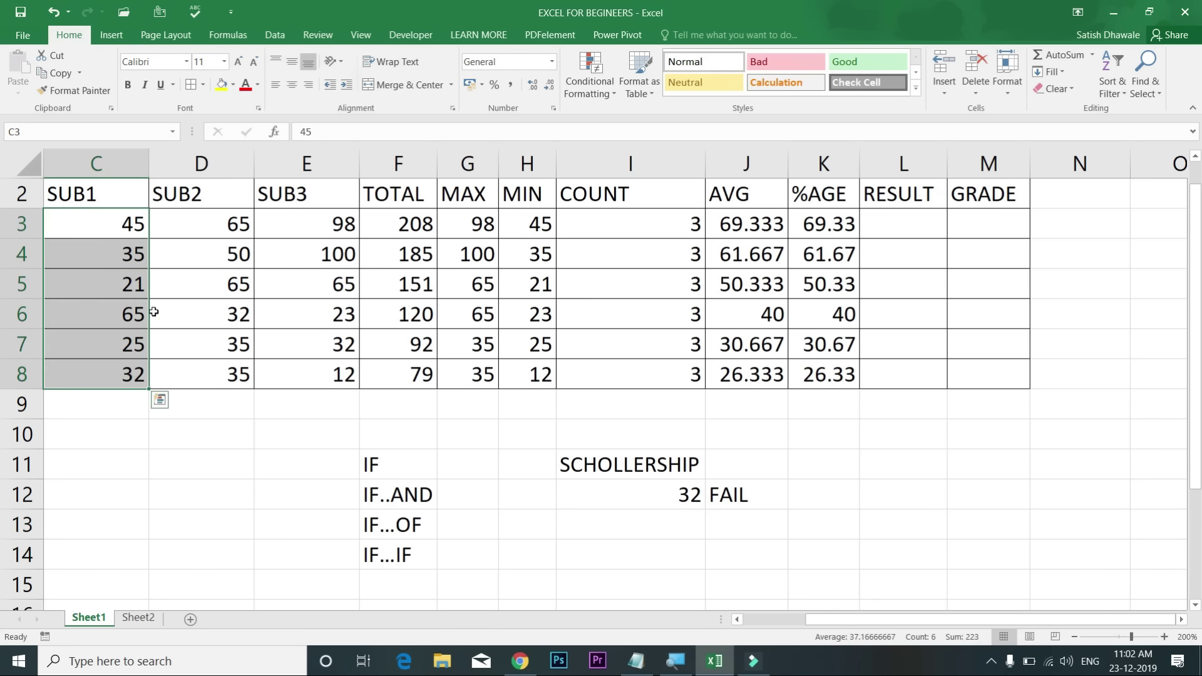
pyautogui.moveTo(209, 225); pyautogui.dragTo(207, 374)
pyautogui.moveTo(325, 224); pyautogui.dragTo(313, 366)
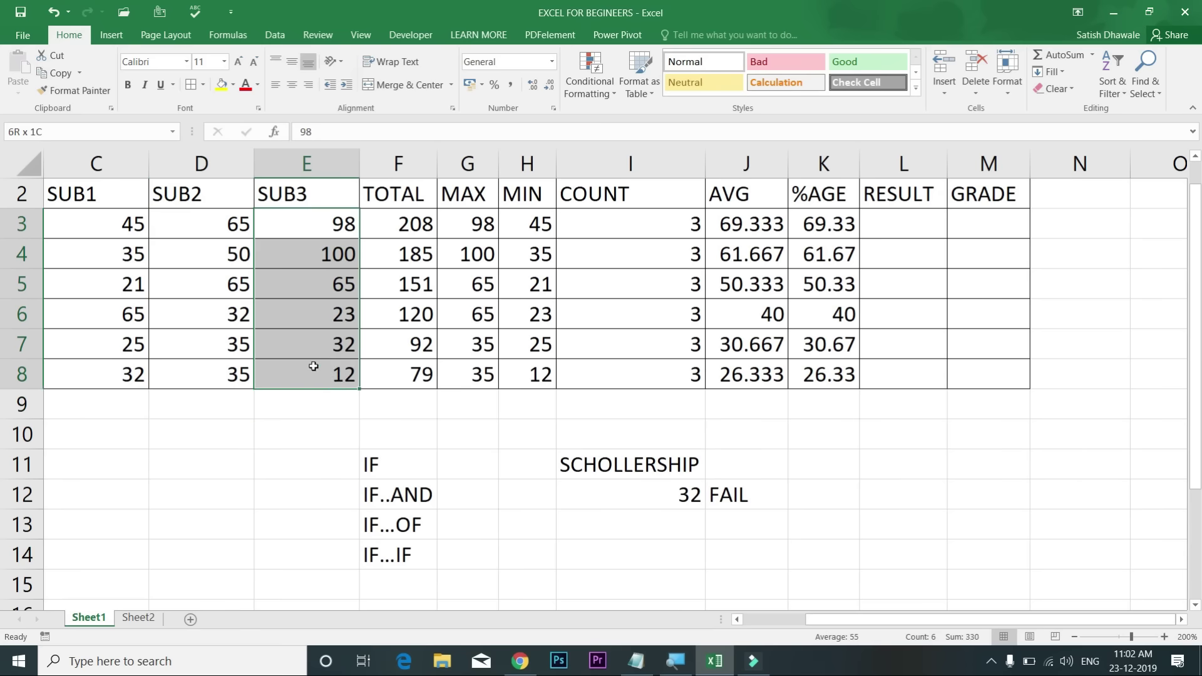
# Step: Correct the F13 label from IF...OF to IF...OR
pyautogui.click(416, 495)
pyautogui.doubleClick(418, 523)
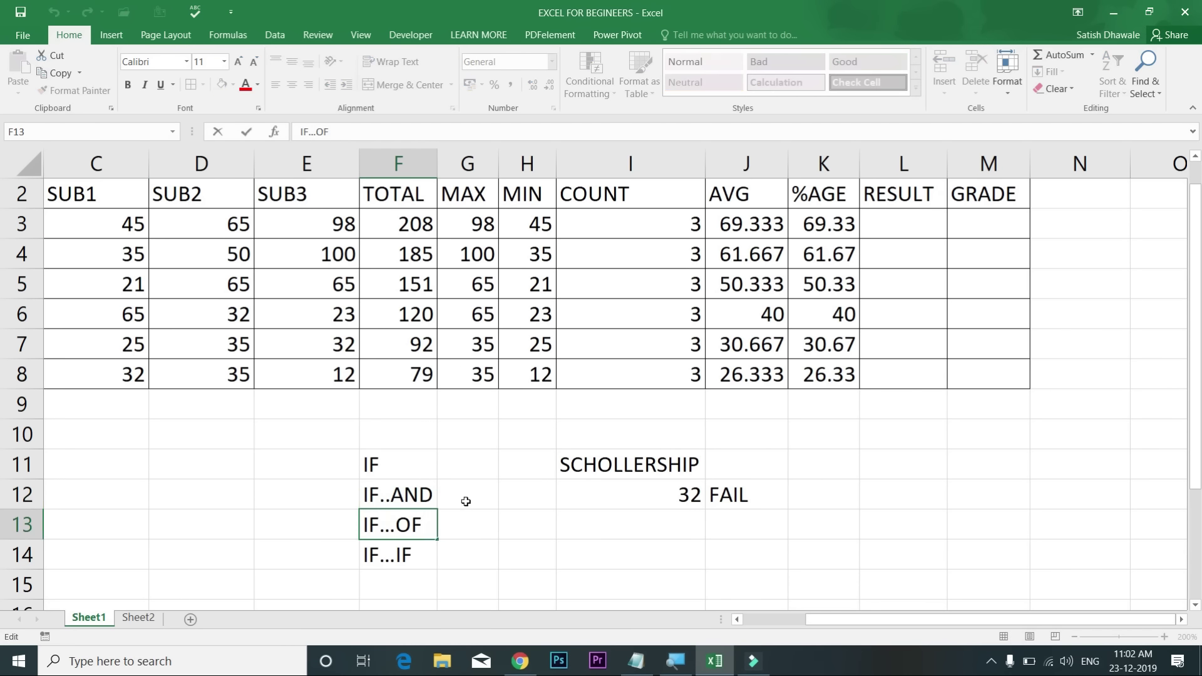
pyautogui.press('BackSpace')
pyautogui.write('R')
pyautogui.press('Return')
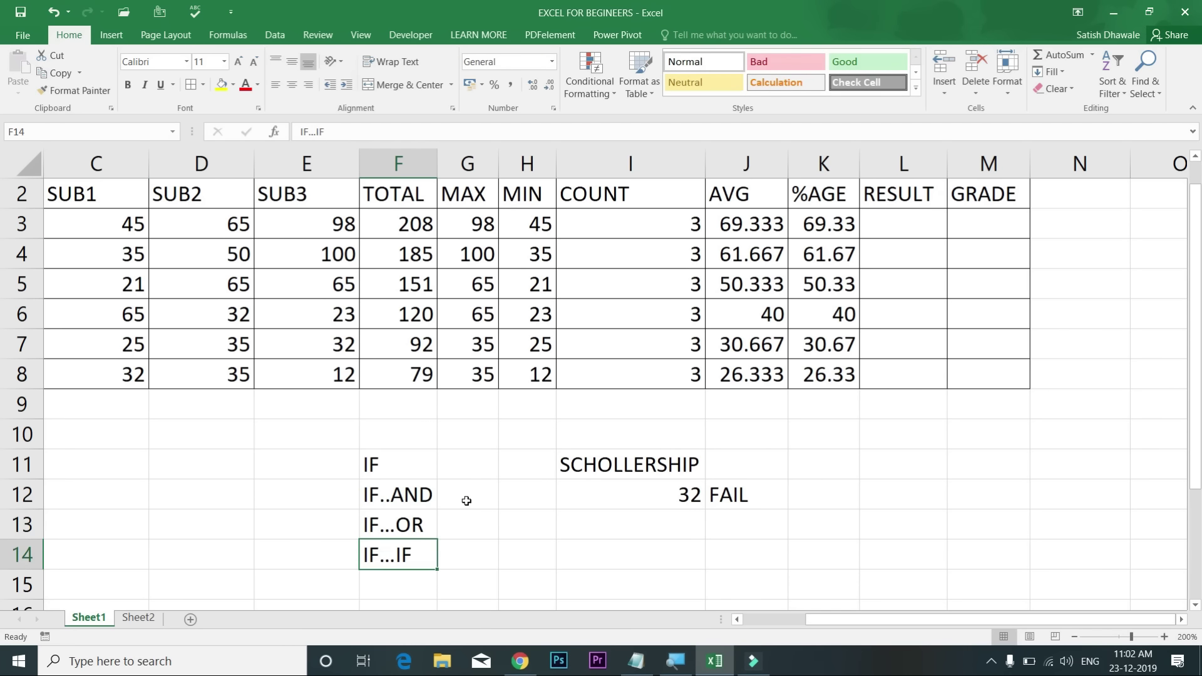
pyautogui.doubleClick(414, 523)
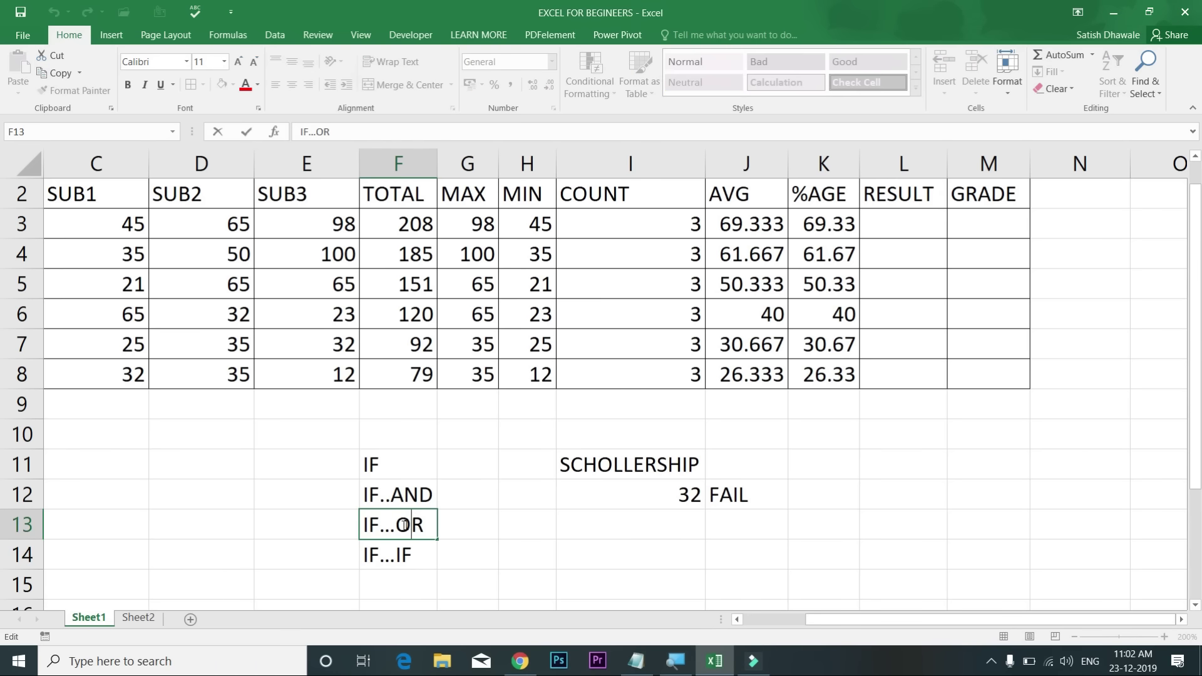
pyautogui.moveTo(397, 528); pyautogui.dragTo(437, 525)
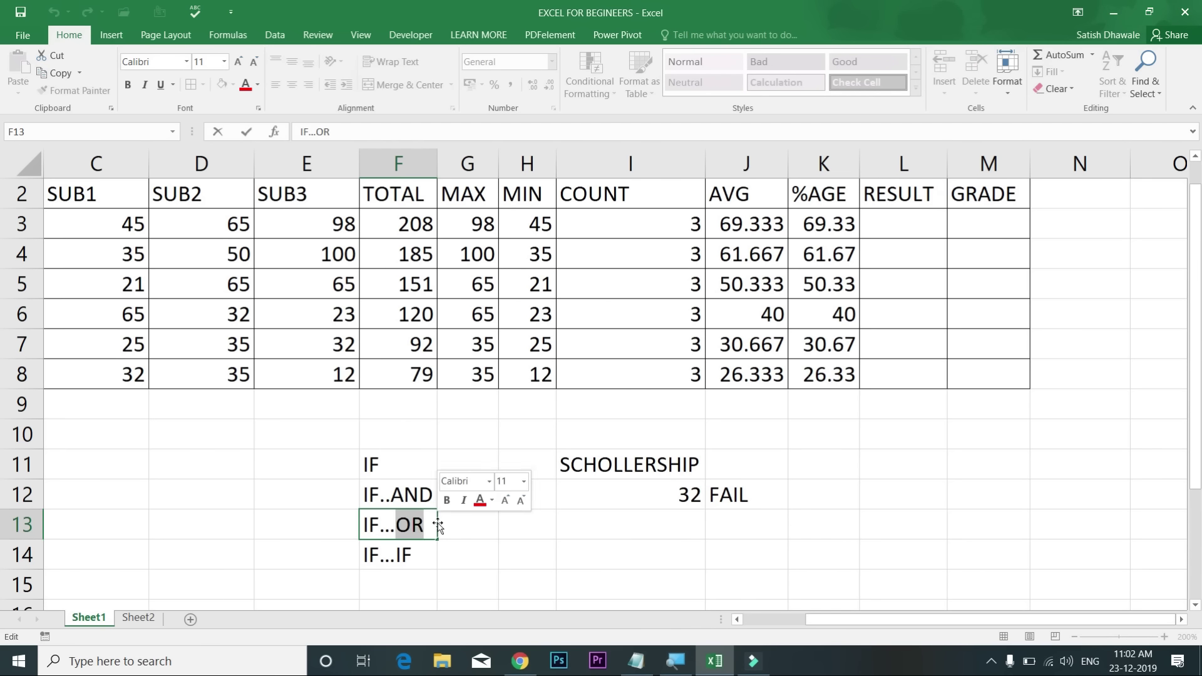
pyautogui.click(461, 525)
pyautogui.click(408, 524)
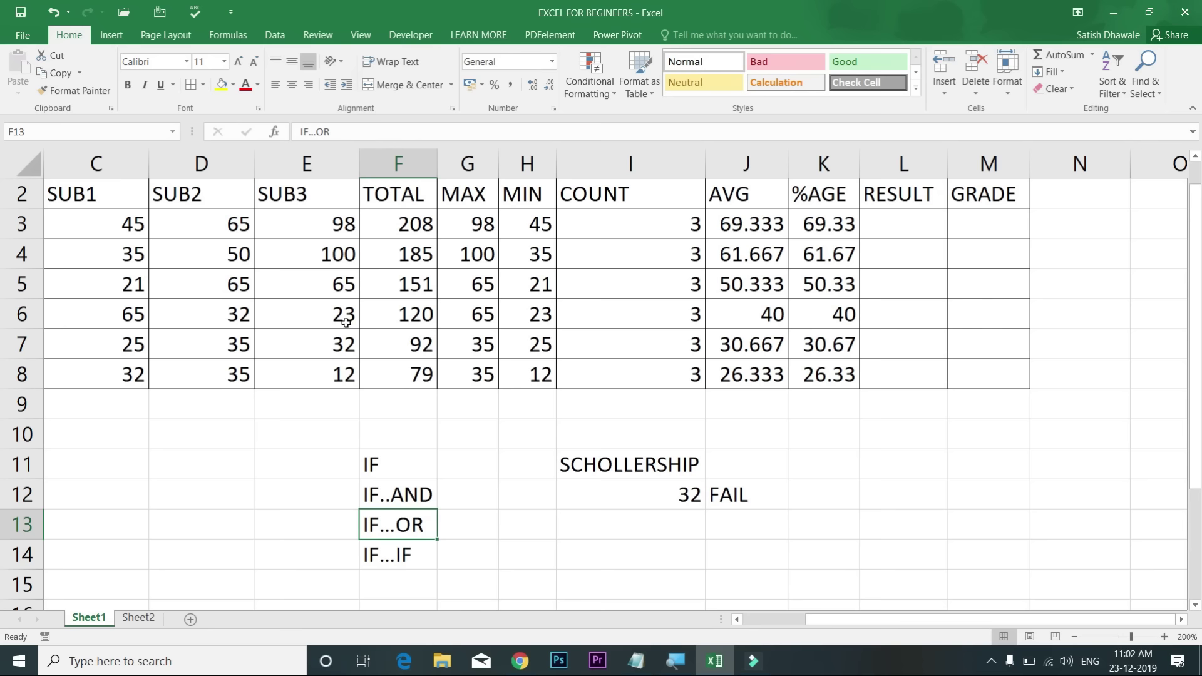
# Step: Reselect the subject marks C3:E8 and pick L3 as the first RESULT cell
pyautogui.moveTo(130, 229); pyautogui.dragTo(115, 355)
pyautogui.moveTo(216, 237); pyautogui.dragTo(210, 375)
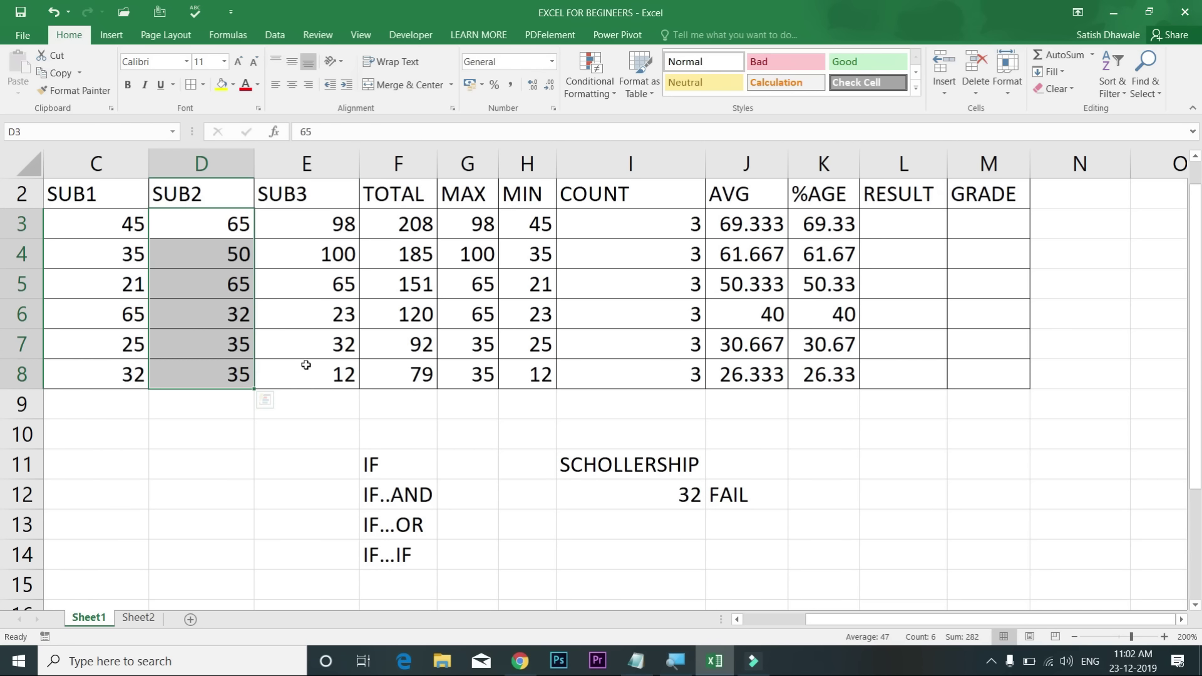
pyautogui.moveTo(304, 227); pyautogui.dragTo(306, 379)
pyautogui.click(917, 223)
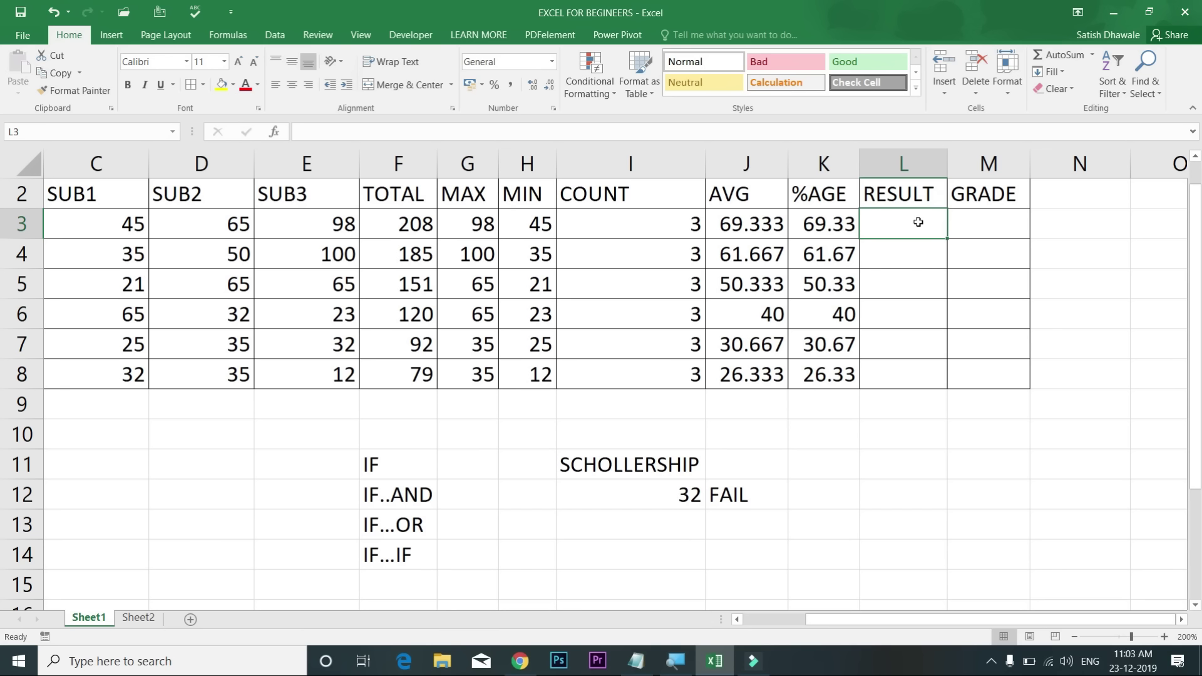
# Step: Type =IF(AND(C3>=35,D3>=35,E3>=35) in L3, testing all three subject marks
pyautogui.write('=')
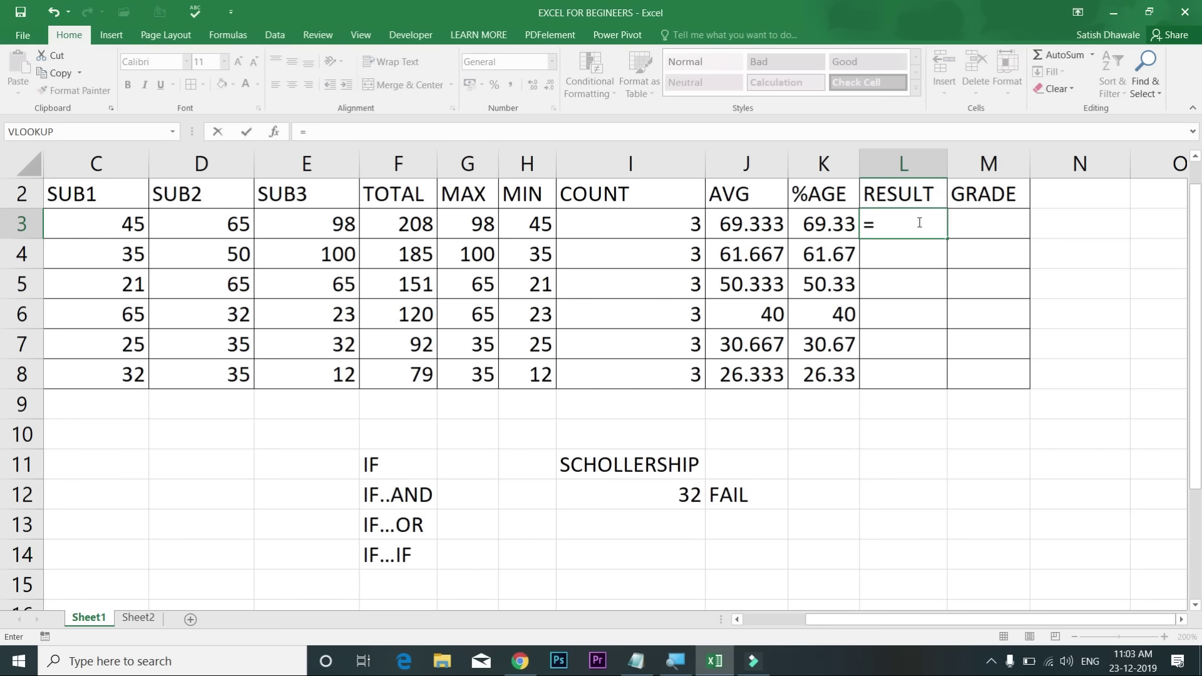
pyautogui.write('IF(')
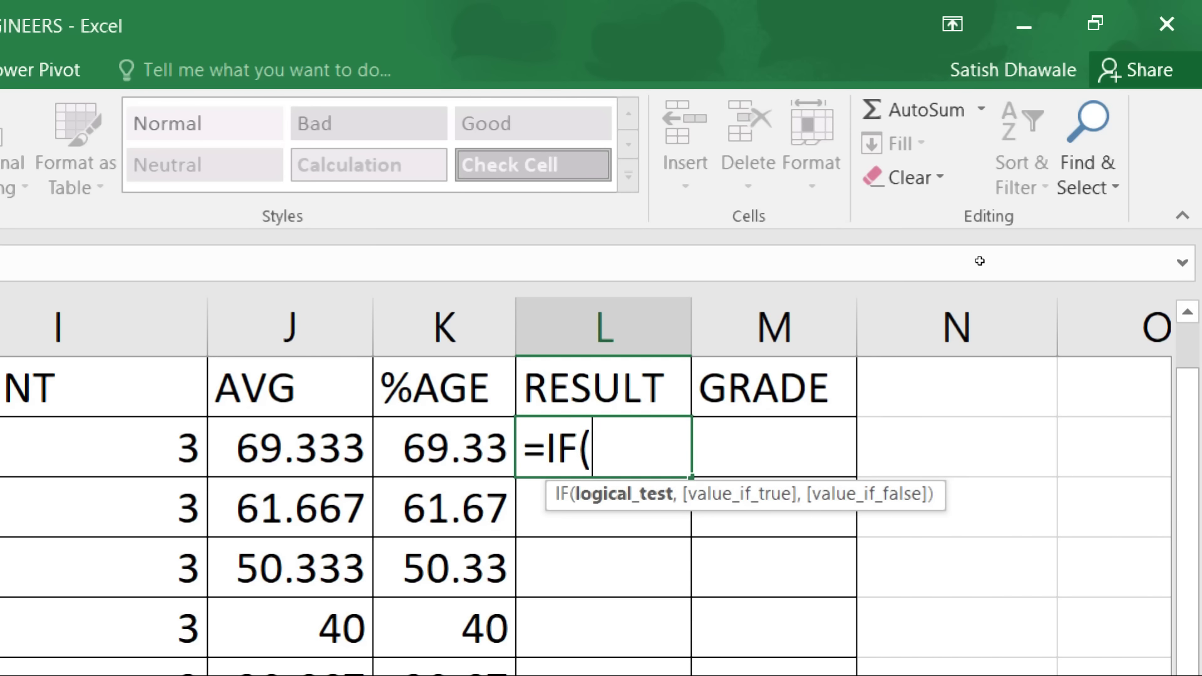
pyautogui.write('AND(')
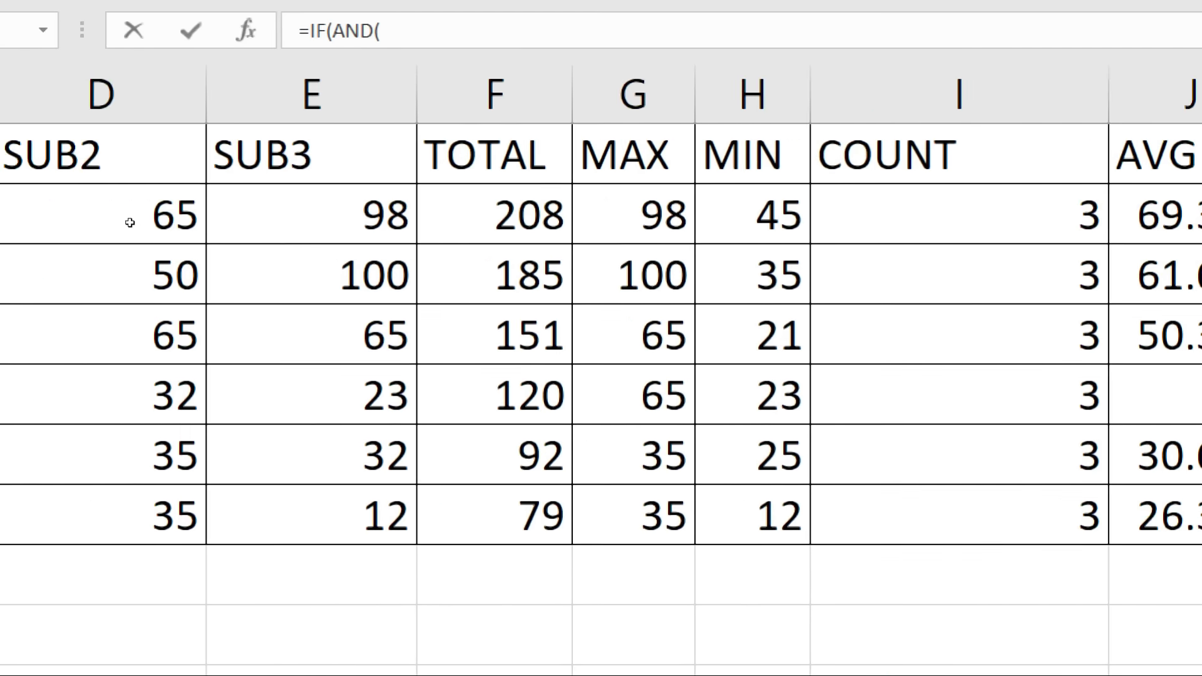
pyautogui.click(62, 219)
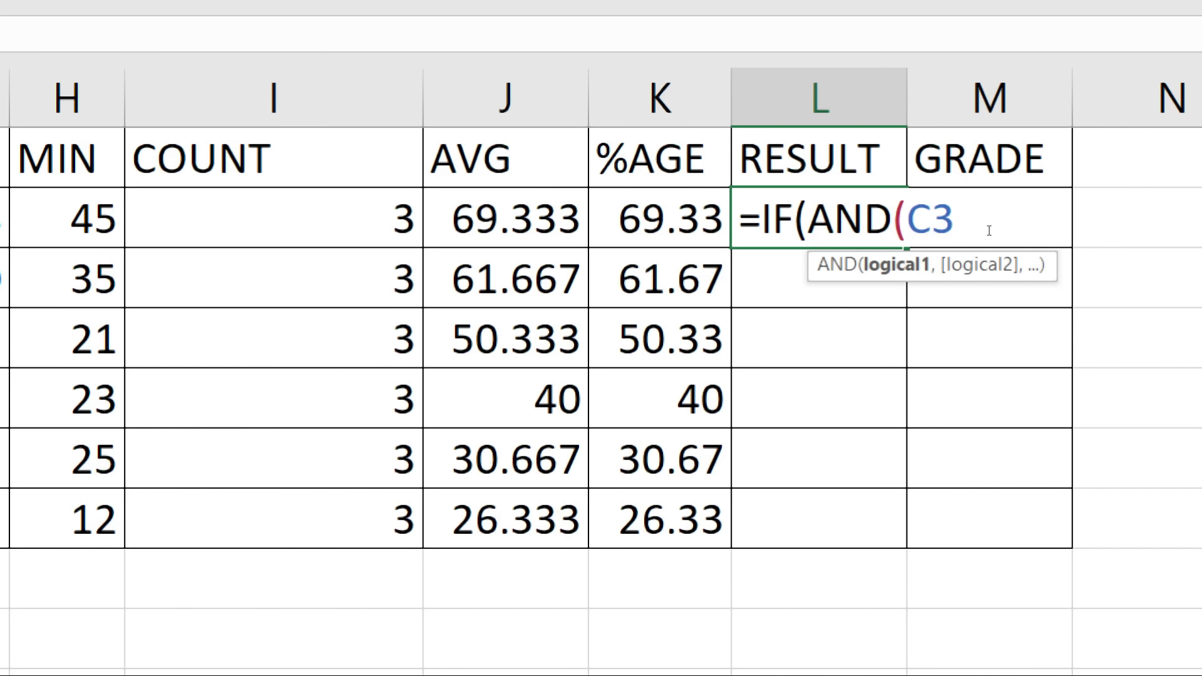
pyautogui.write('>=35')
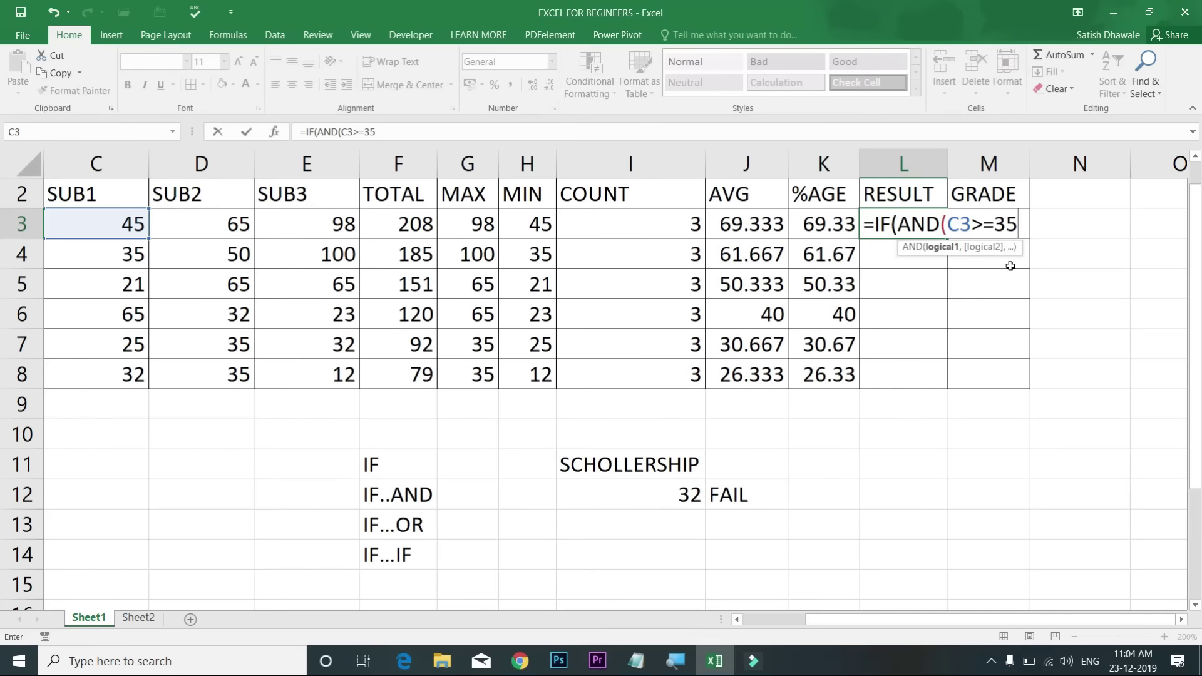
pyautogui.write(',')
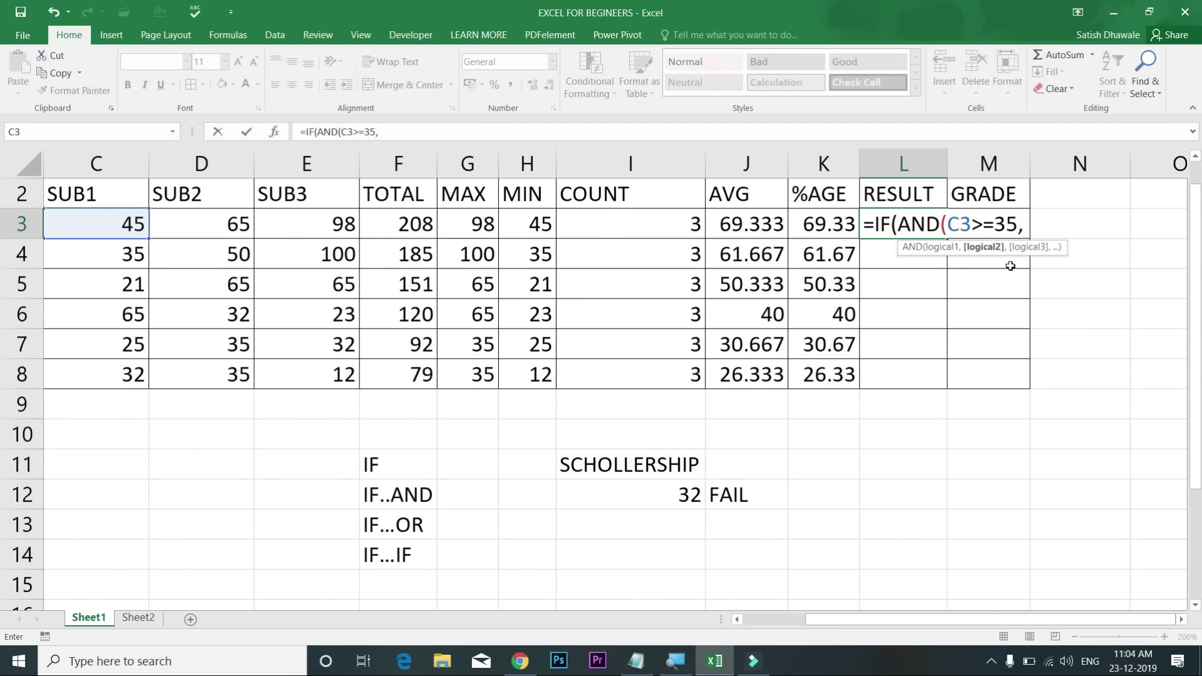
pyautogui.write('D3')
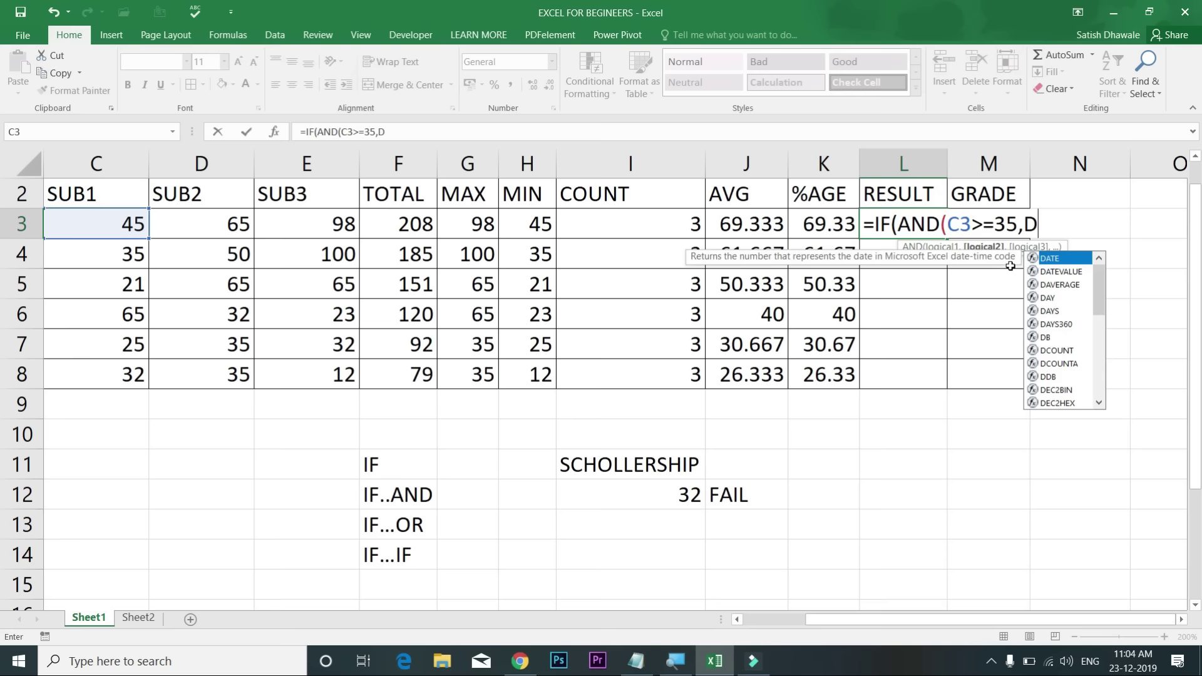
pyautogui.write('>=35')
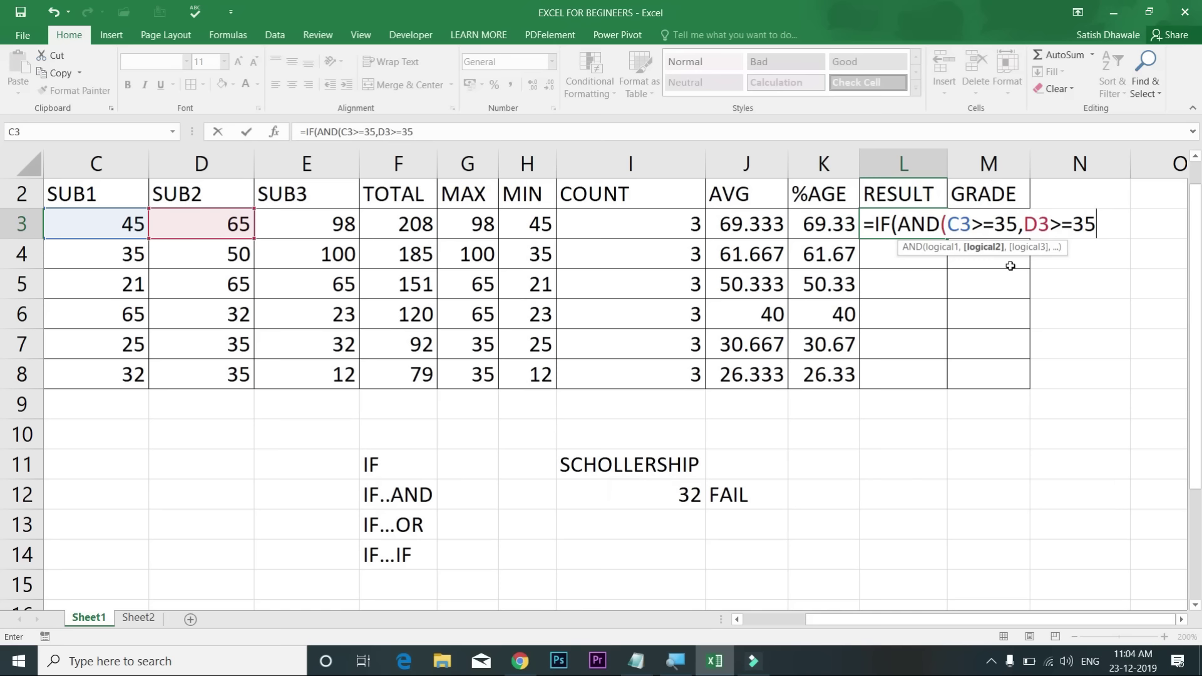
pyautogui.write(',')
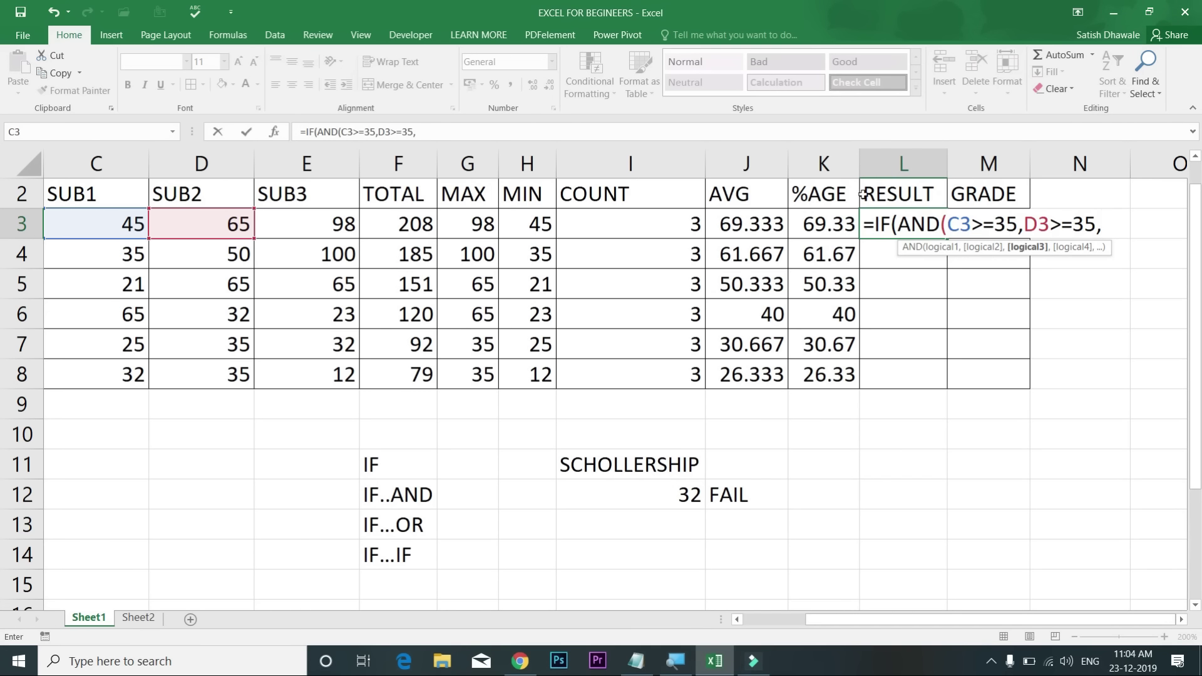
pyautogui.click(313, 219)
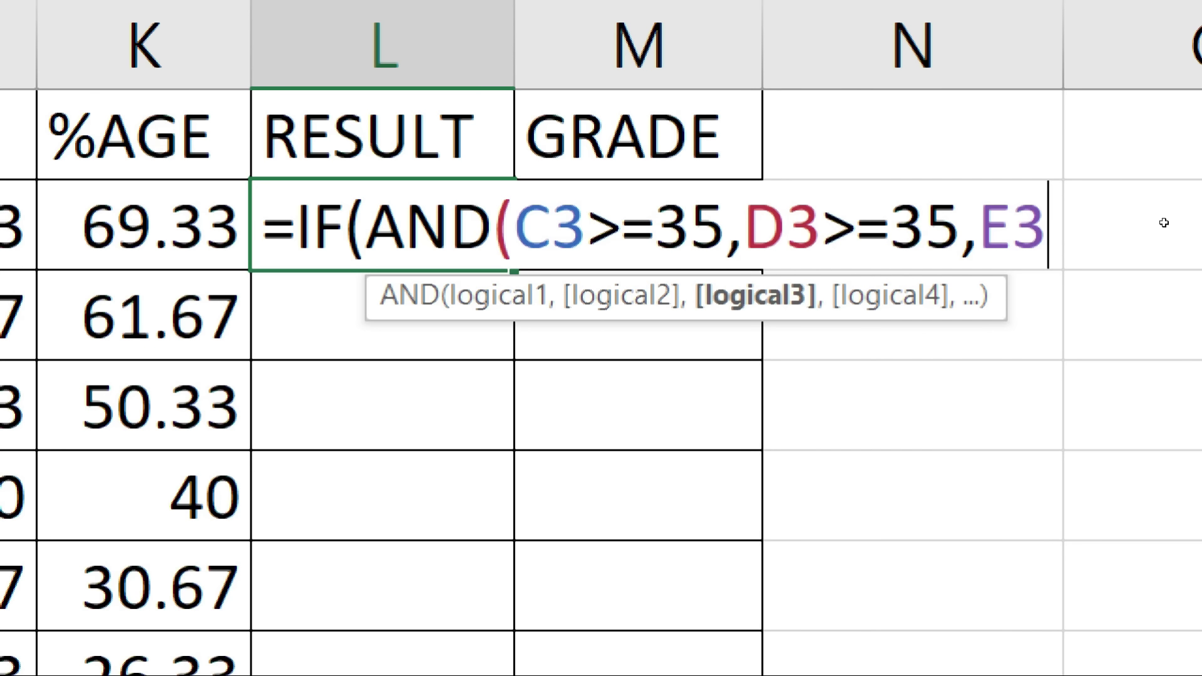
pyautogui.write('>=35')
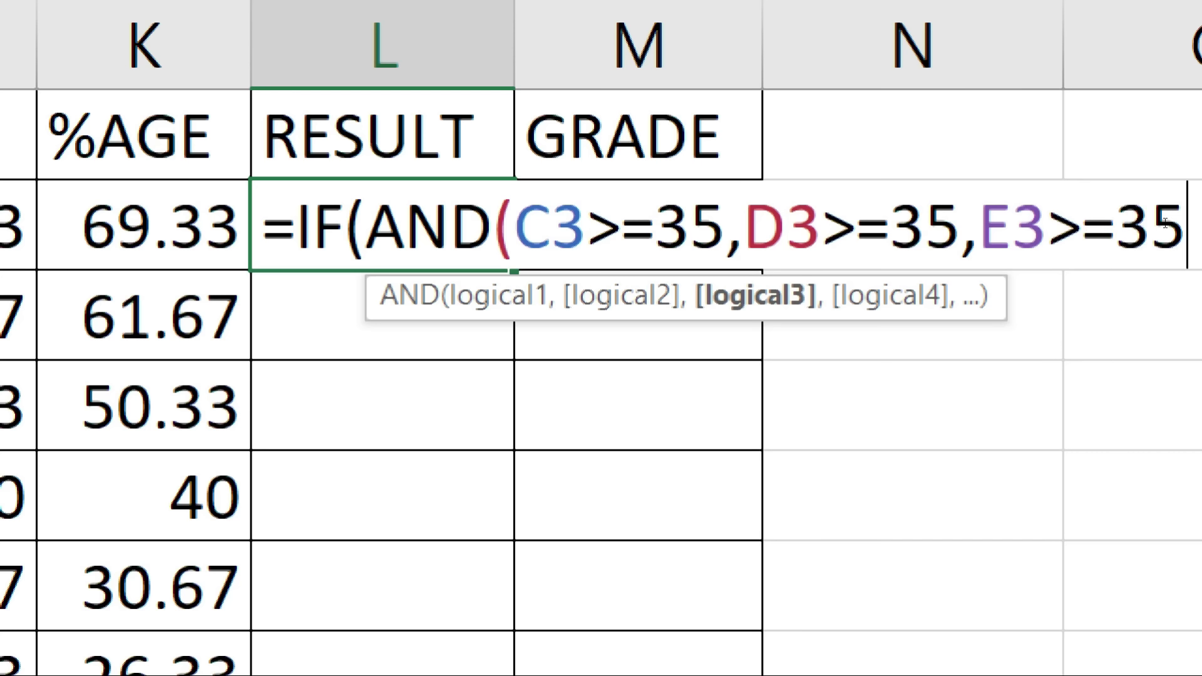
pyautogui.write(')')
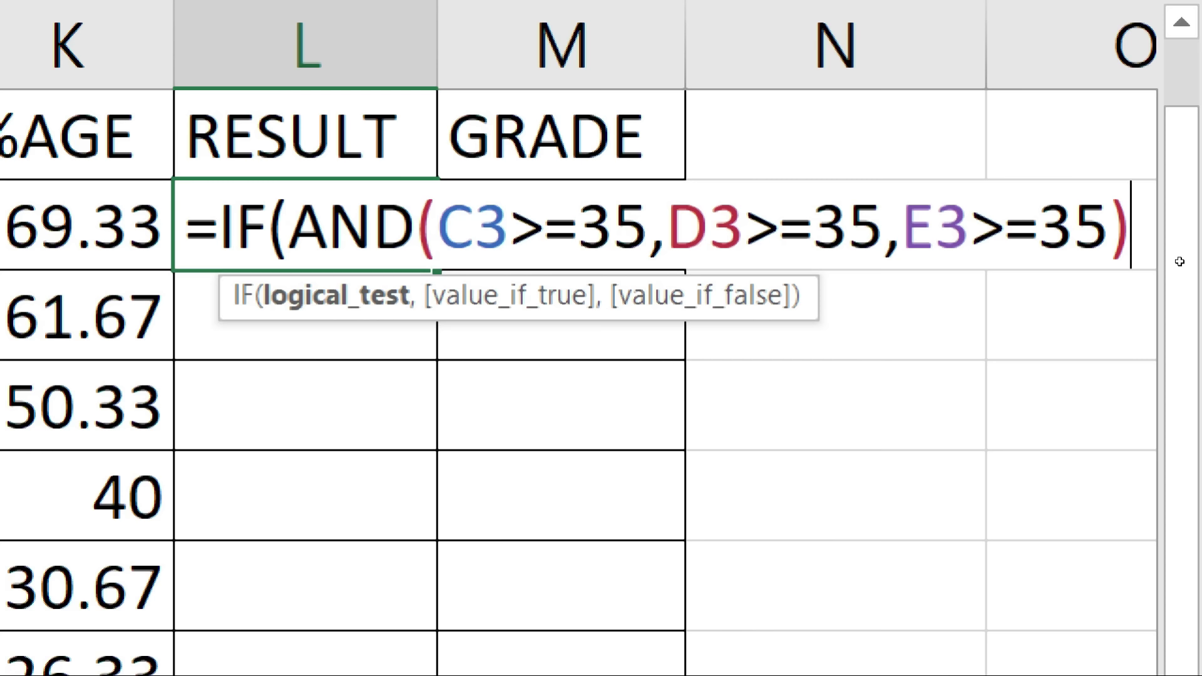
# Step: Add the "PASS","FAIL" results after the AND test in L3 and enter the formula
pyautogui.write(',')
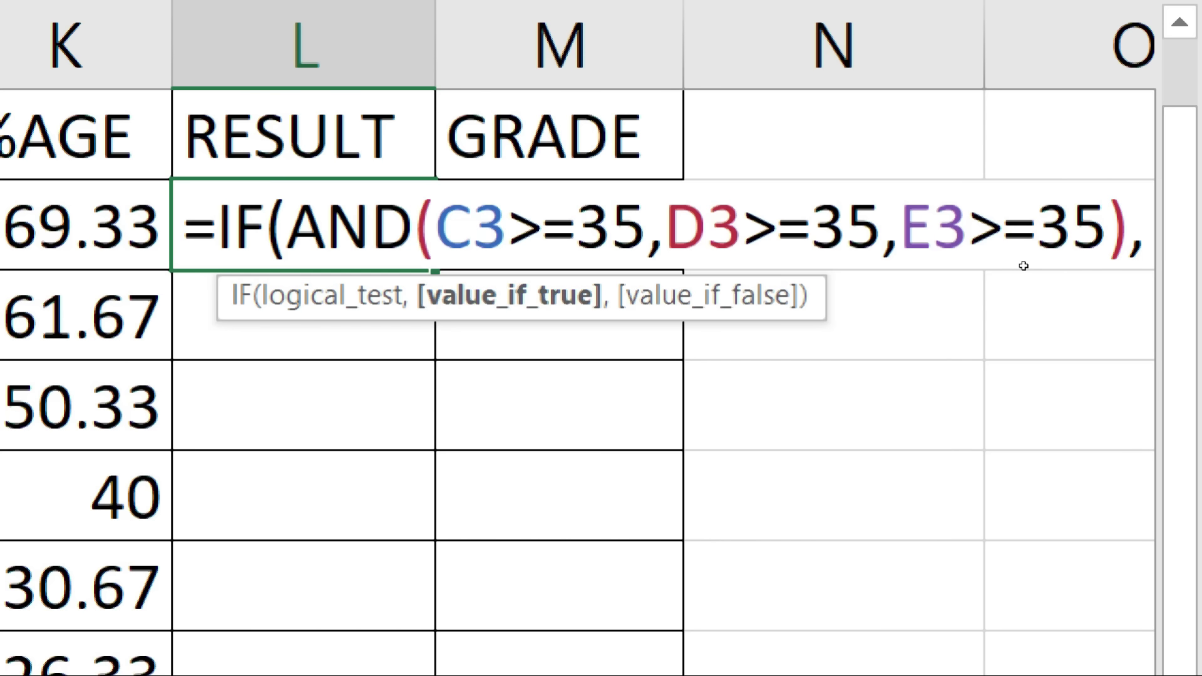
pyautogui.write('"PA')
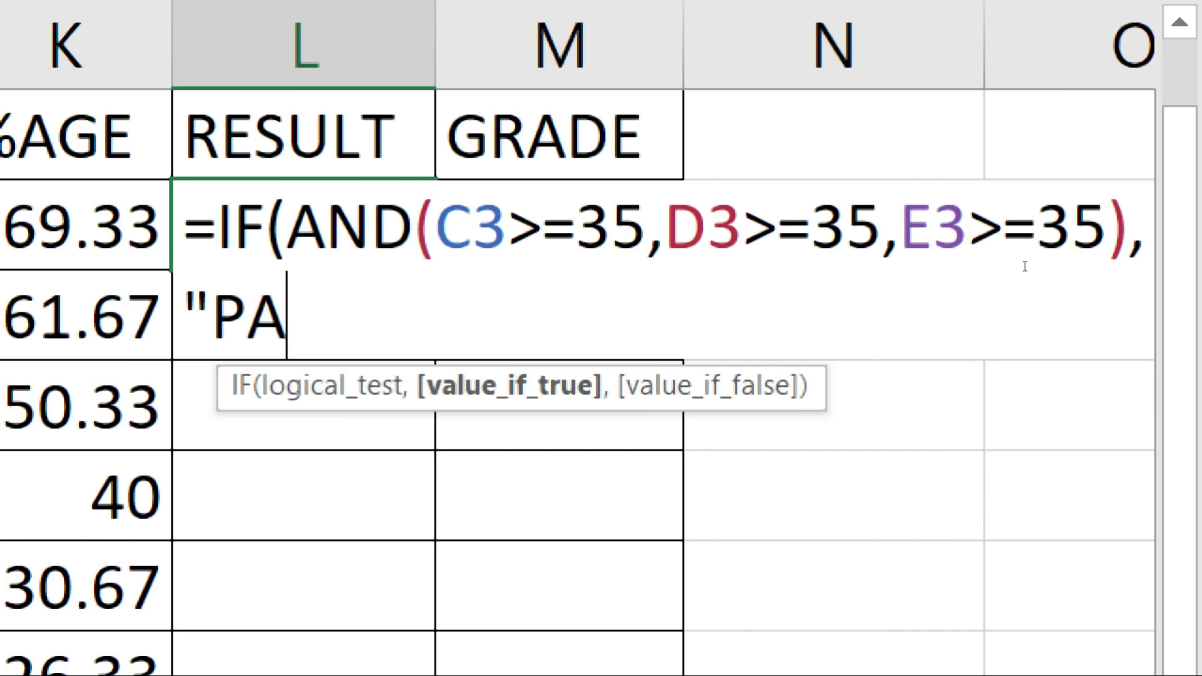
pyautogui.write('SS",')
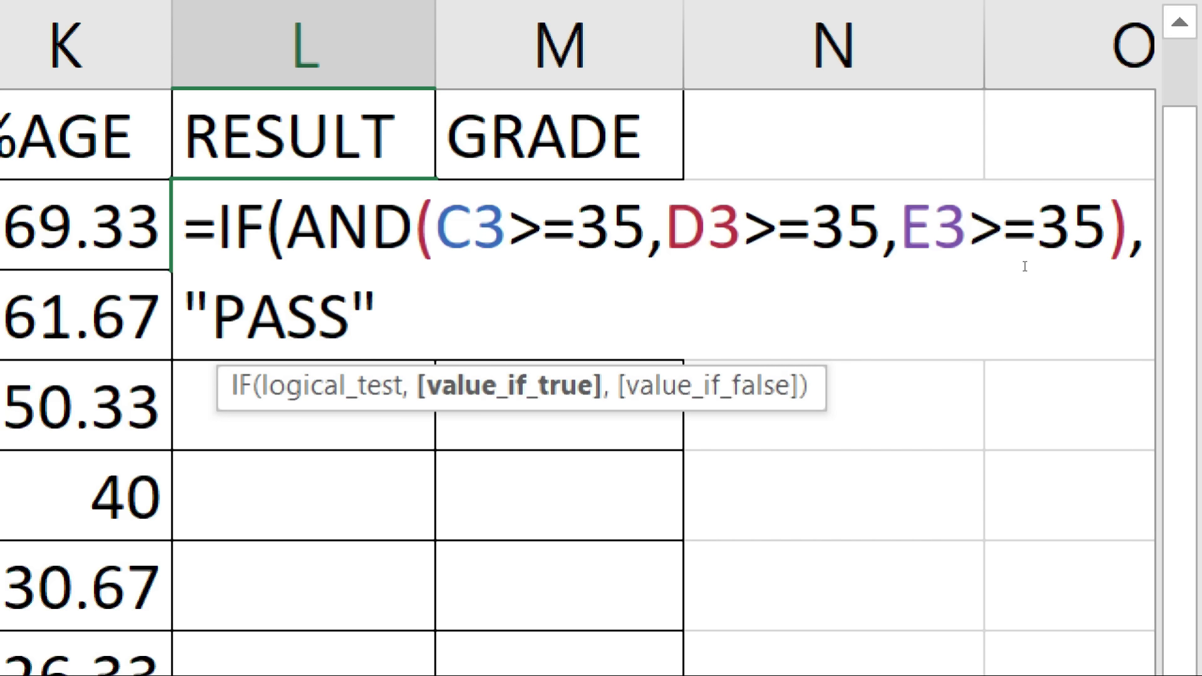
pyautogui.write('"FA')
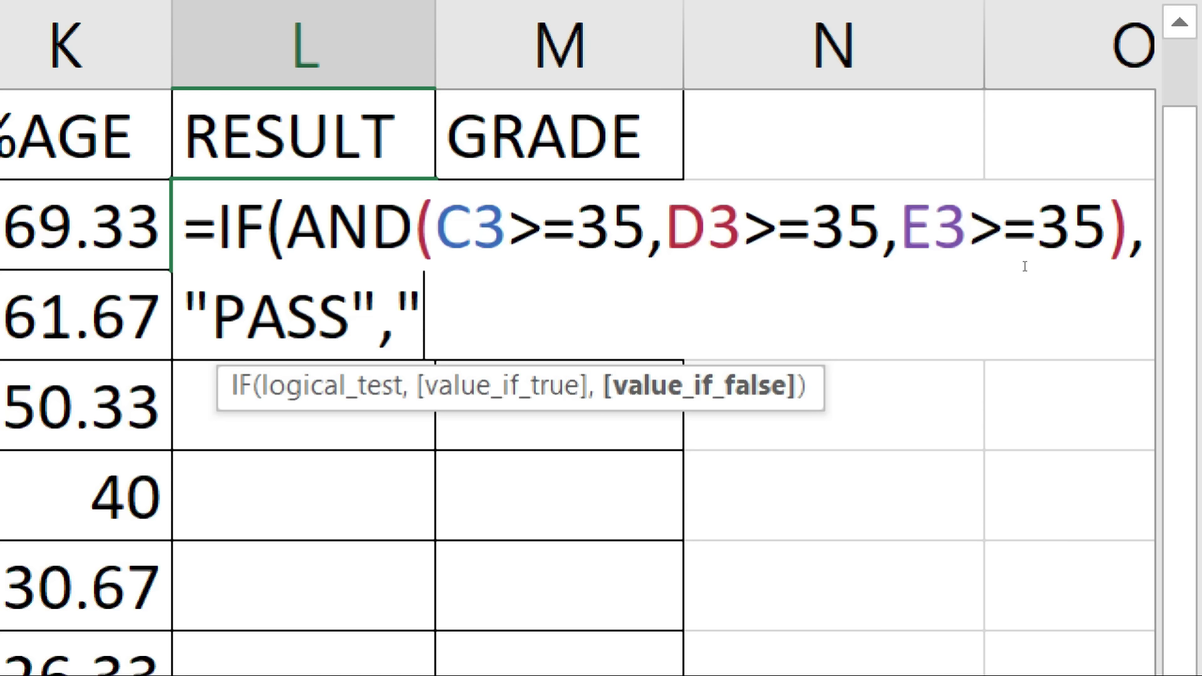
pyautogui.write('IL"')
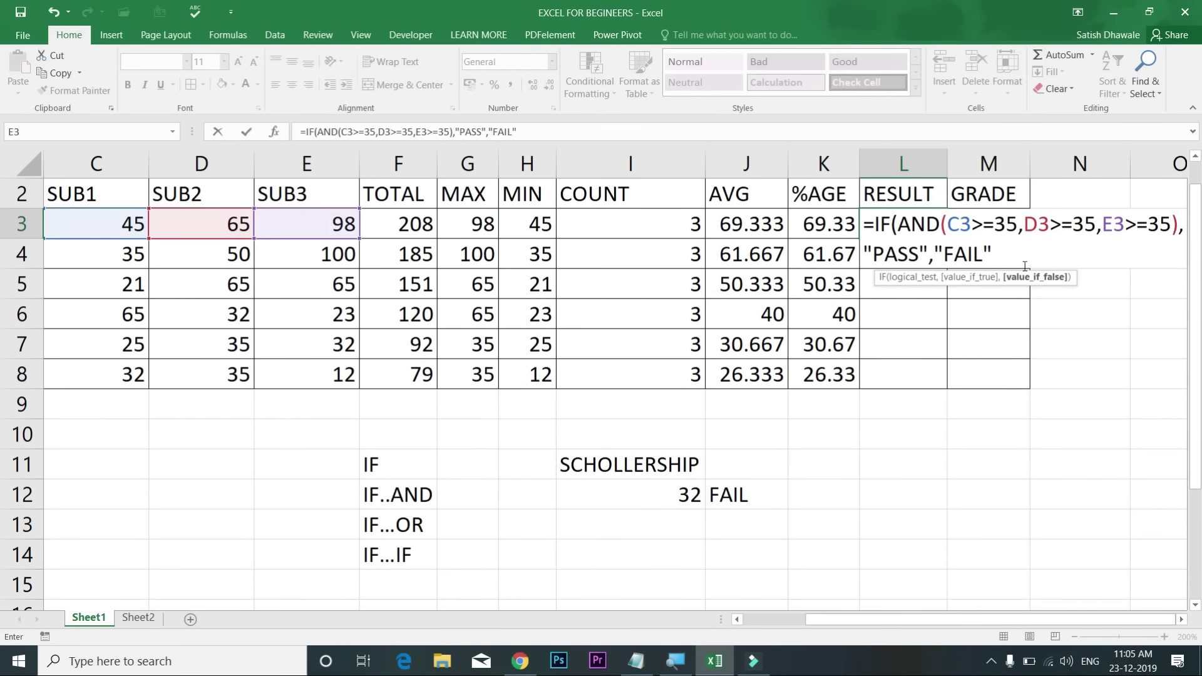
pyautogui.press('Return')
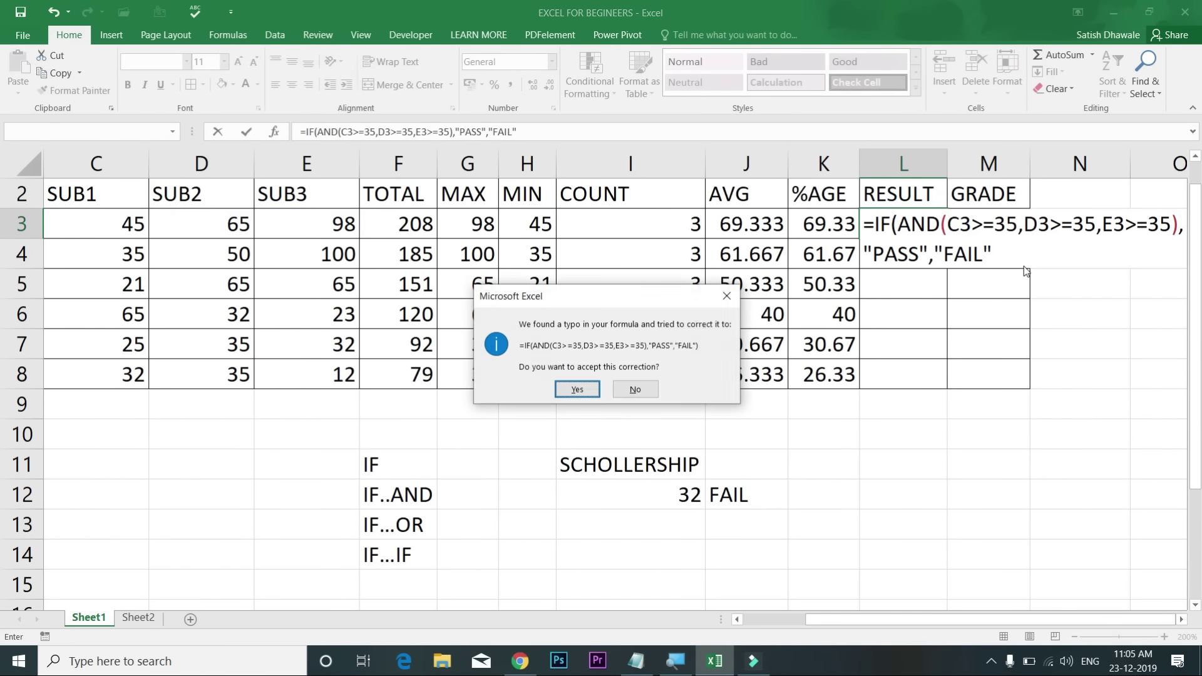
# Step: Accept the closing-parenthesis correction and fill L3's formula down to L8
pyautogui.press('Return')
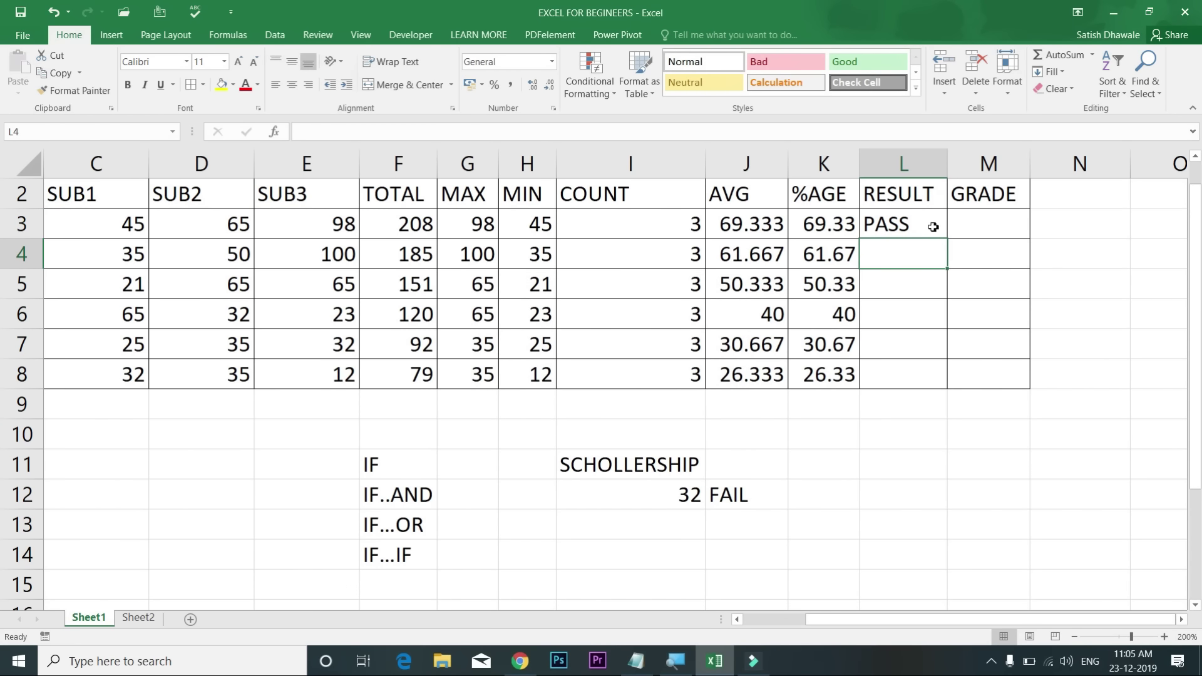
pyautogui.click(933, 226)
pyautogui.doubleClick(946, 240)
# Step: Change row 7's SUB1 and SUB3 marks to 65 so that student passes
pyautogui.click(336, 254)
pyautogui.moveTo(131, 278); pyautogui.dragTo(331, 317)
pyautogui.moveTo(107, 341); pyautogui.dragTo(290, 342)
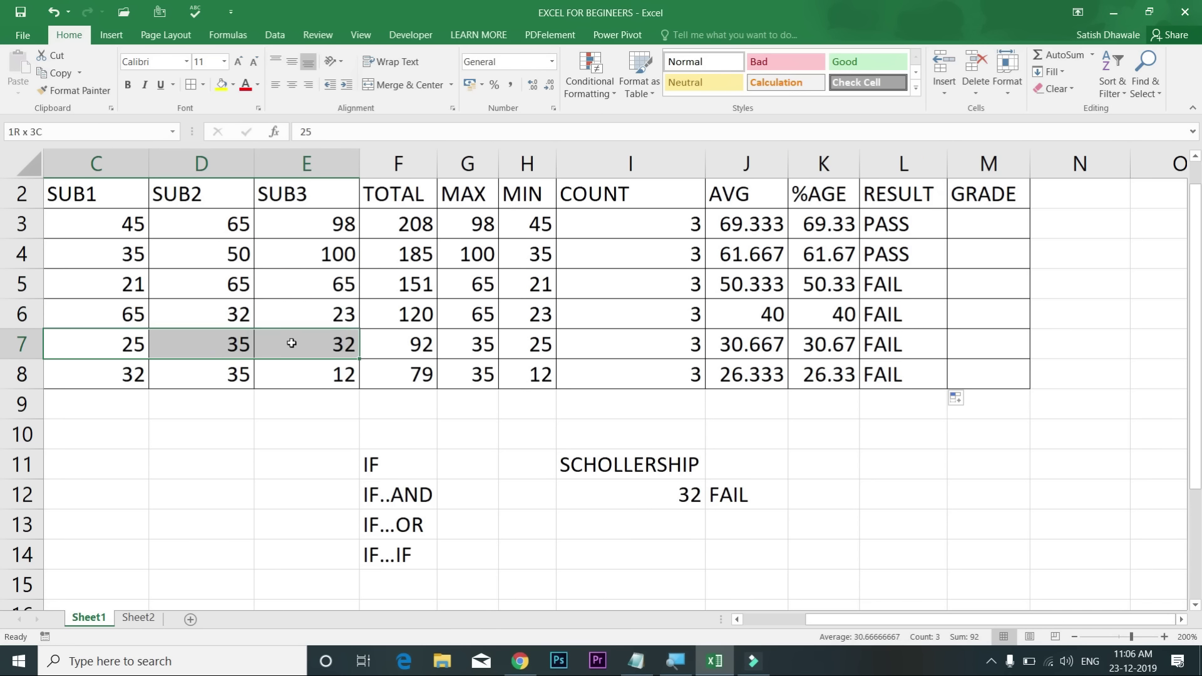
pyautogui.click(226, 344)
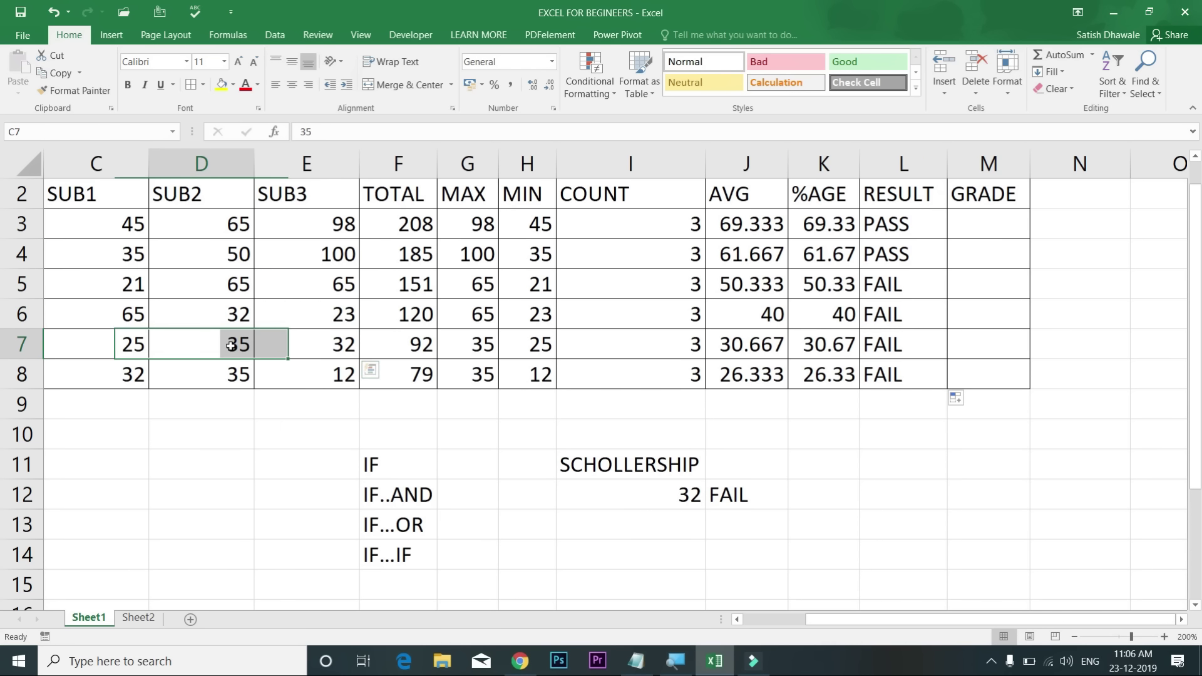
pyautogui.click(143, 341)
pyautogui.write('65')
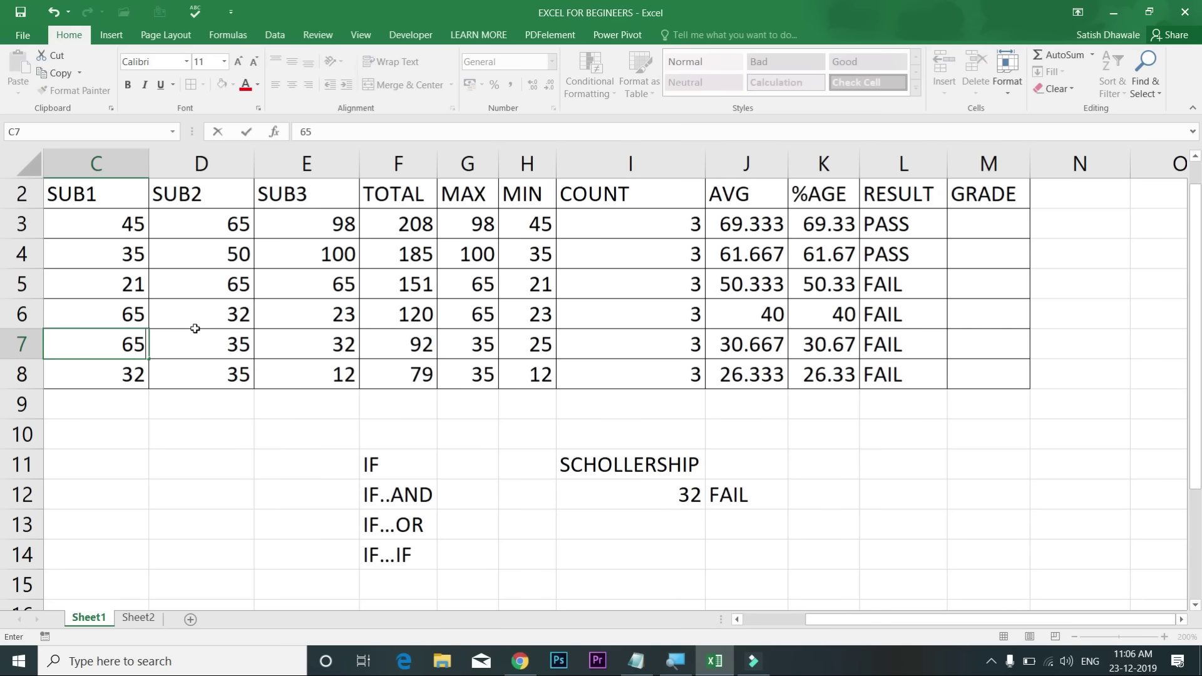
pyautogui.click(196, 332)
pyautogui.press('Right')
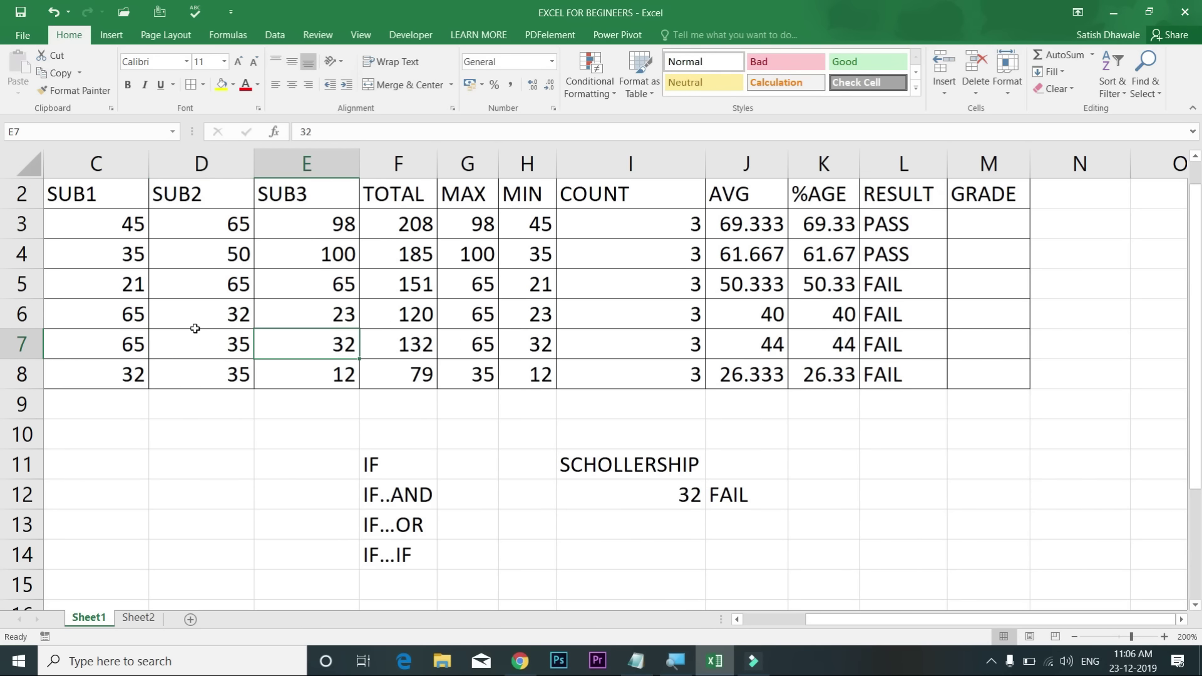
pyautogui.write('65')
pyautogui.press('Right')
pyautogui.press('Right')
pyautogui.press('Right')
pyautogui.press('Right')
pyautogui.press('Right')
pyautogui.press('Right')
pyautogui.press('Right')
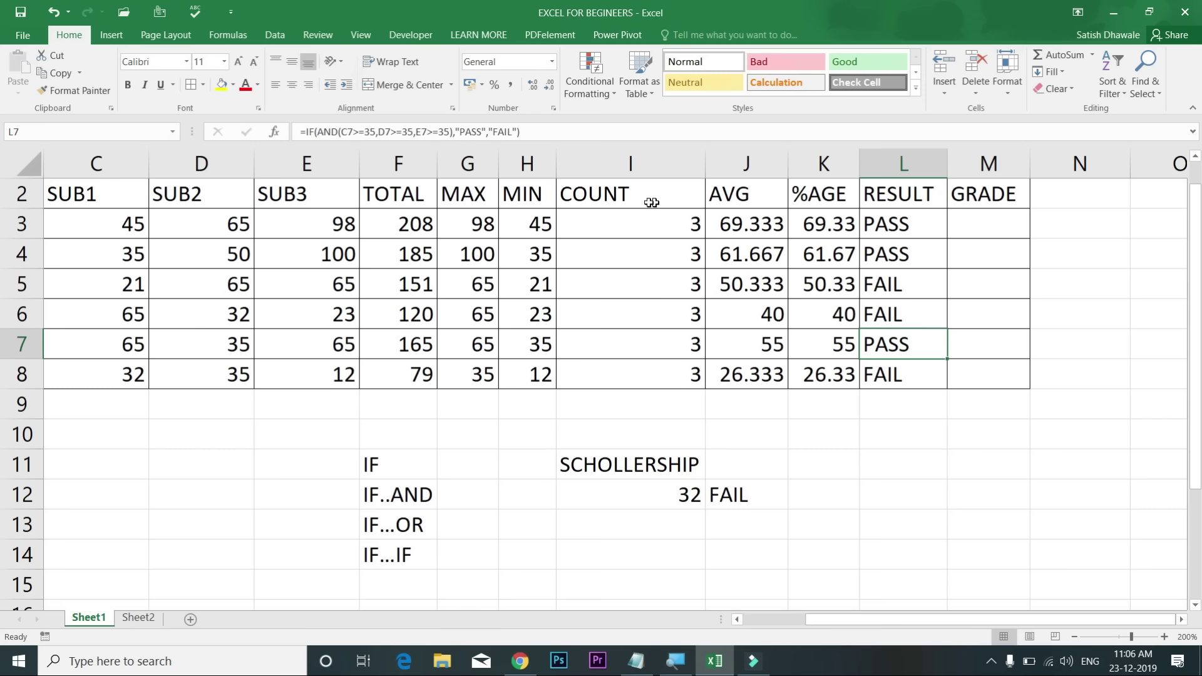
pyautogui.doubleClick(890, 227)
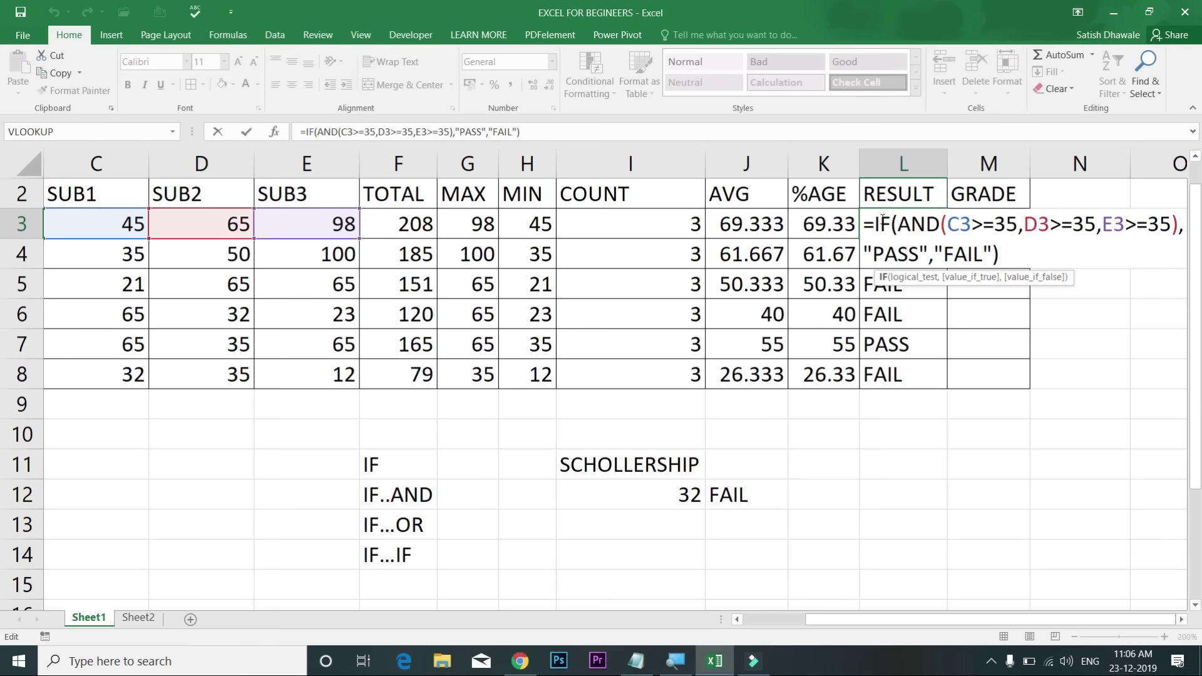
pyautogui.press('Escape')
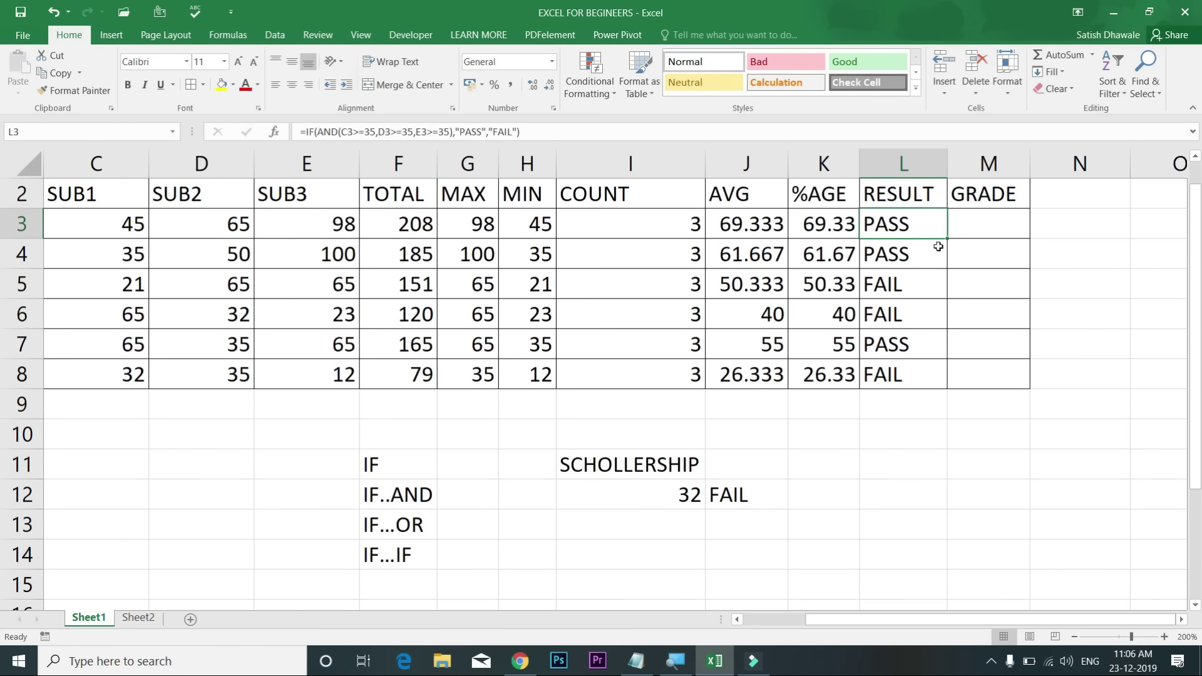
pyautogui.doubleClick(936, 234)
pyautogui.moveTo(983, 225); pyautogui.dragTo(1162, 219)
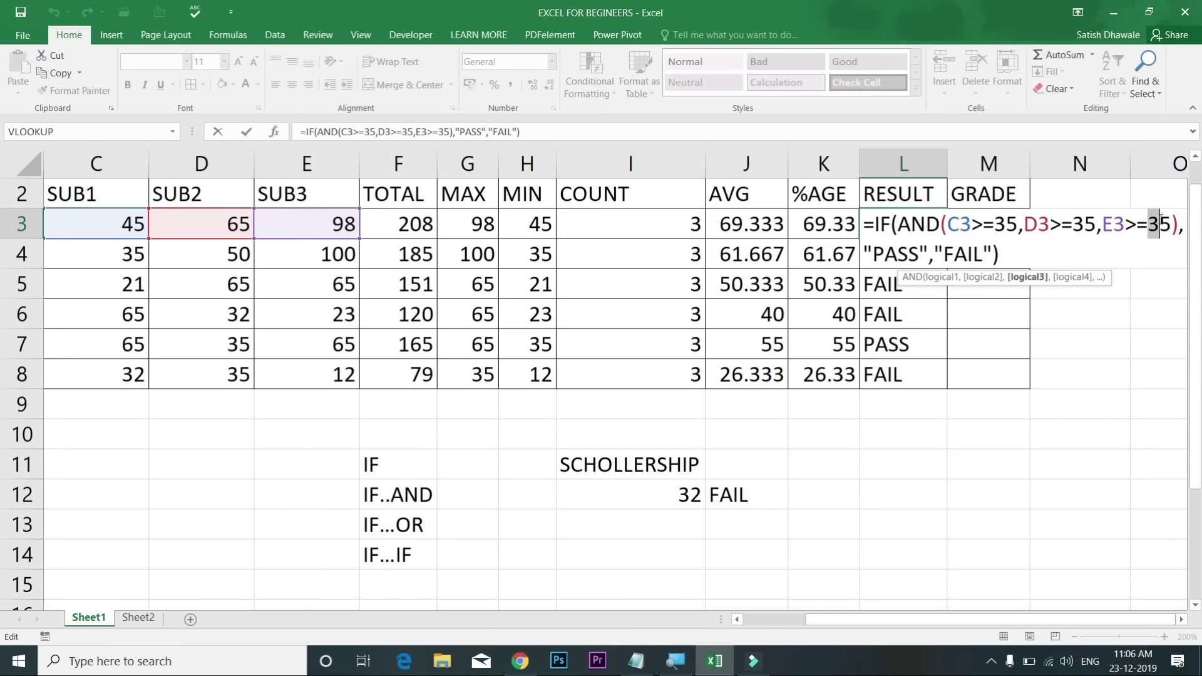
pyautogui.press('Escape')
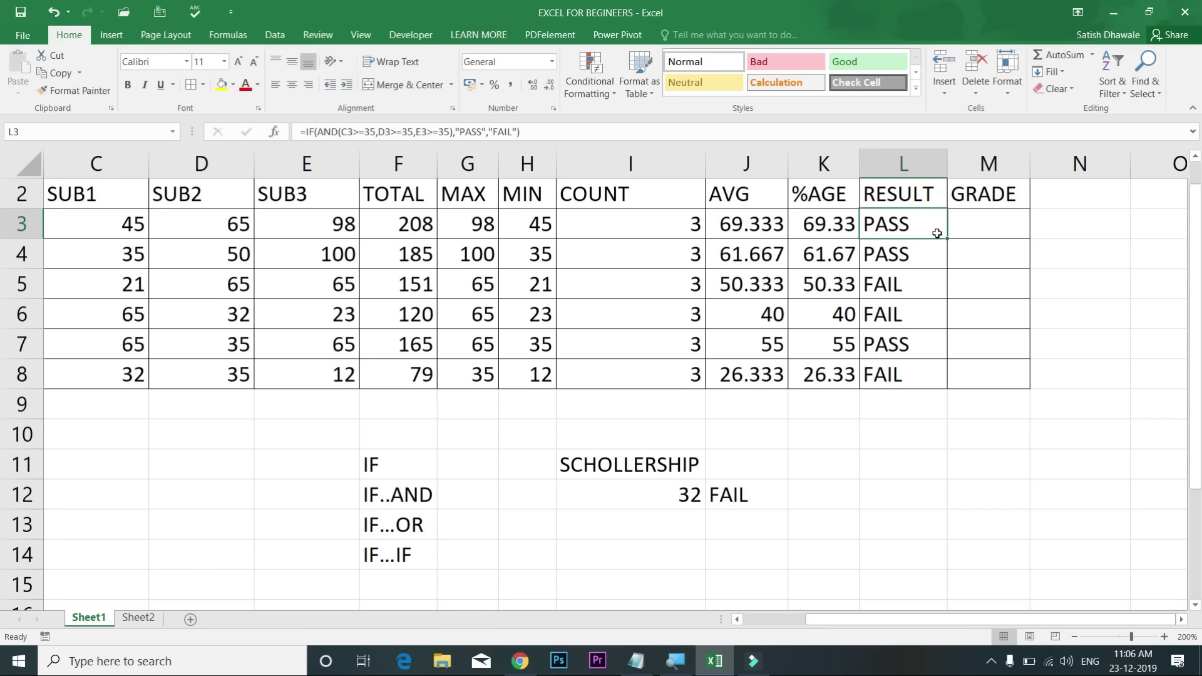
pyautogui.doubleClick(911, 231)
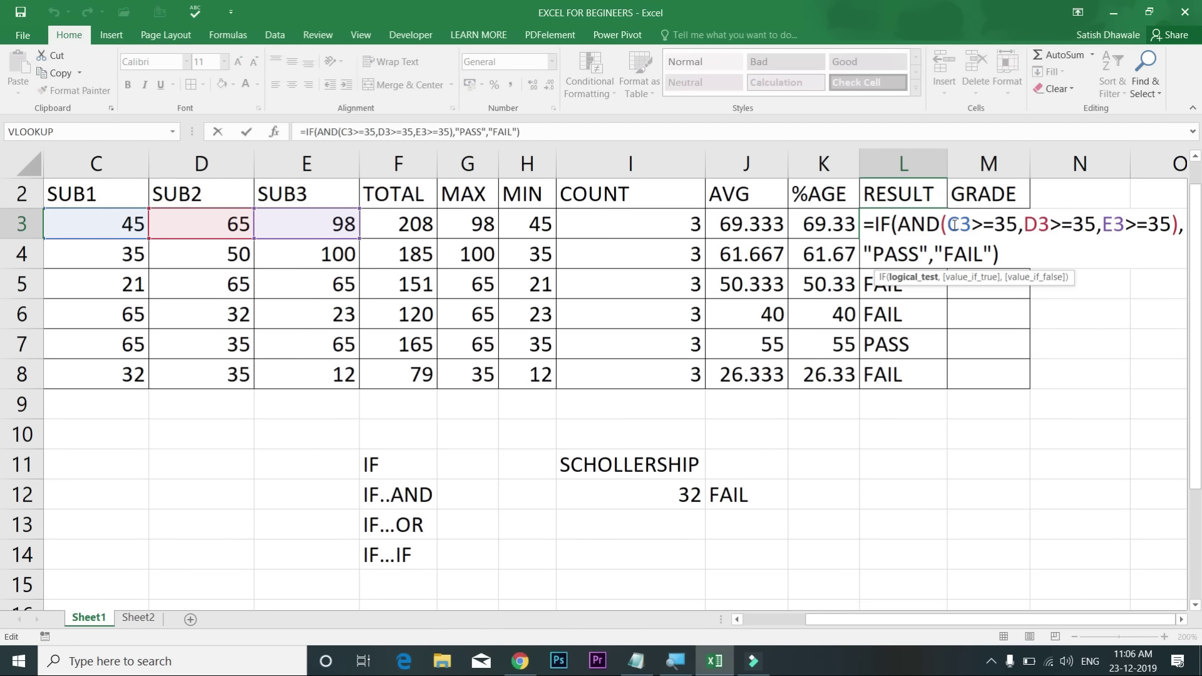
pyautogui.moveTo(948, 225); pyautogui.dragTo(1179, 224)
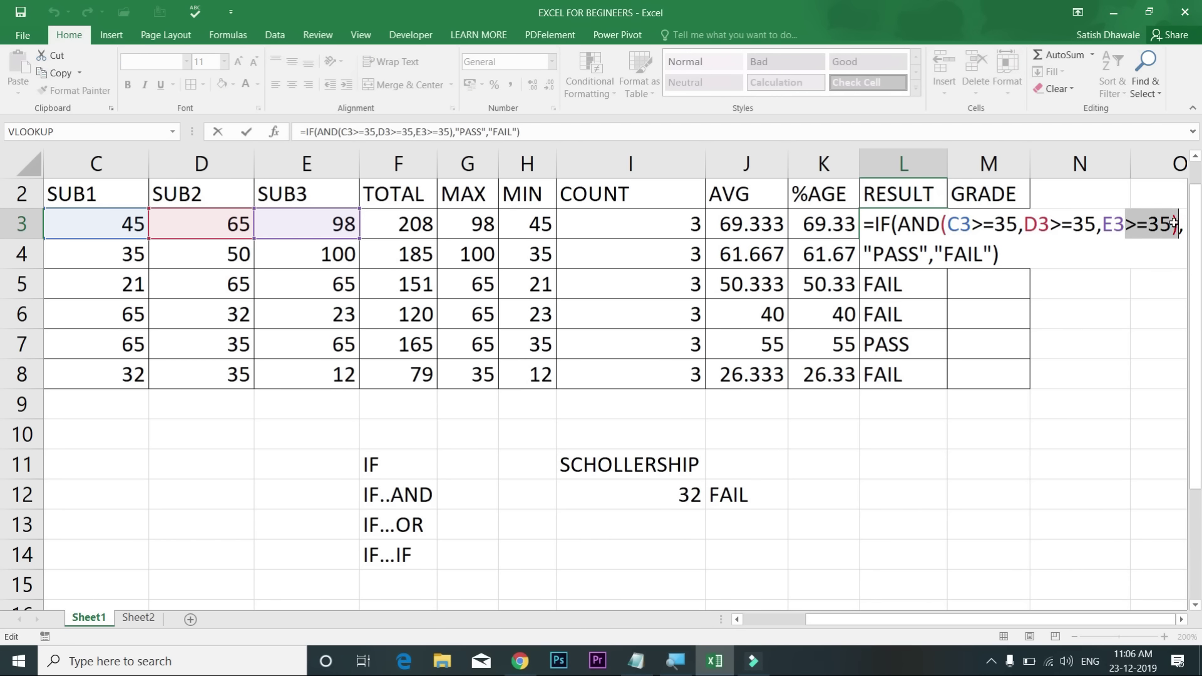
pyautogui.press('Return')
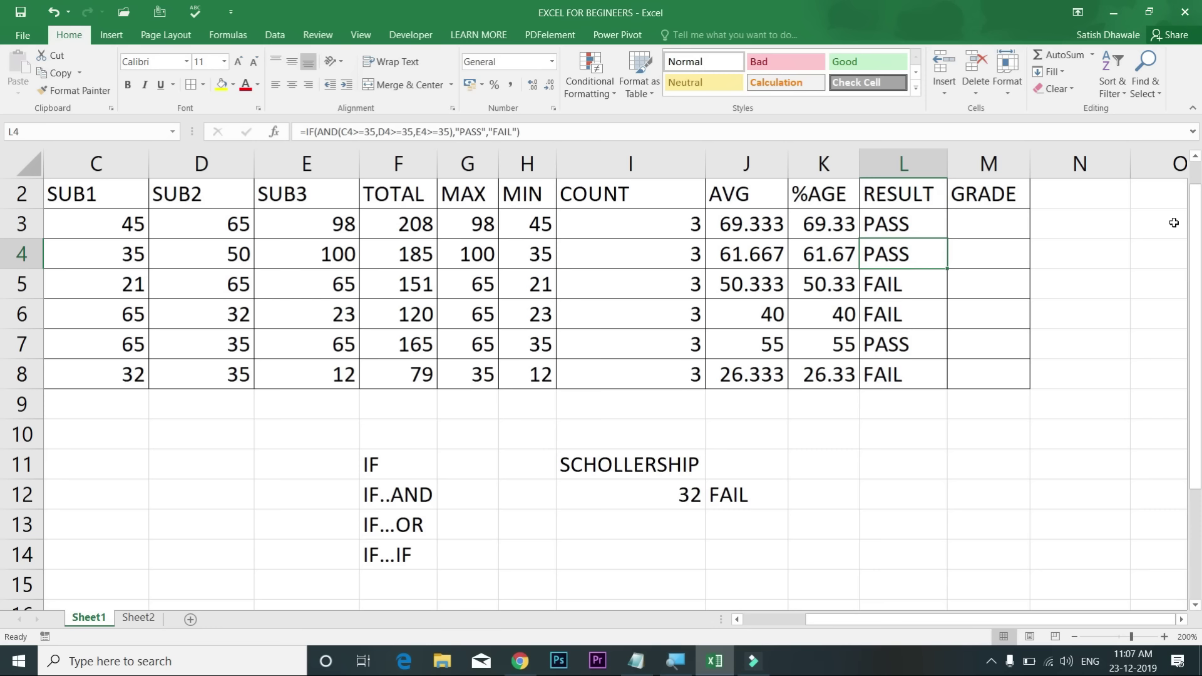
# Step: Insert a new column M headed RESULT2 before GRADE and start =IF(OR( in M3
pyautogui.rightClick(990, 163)
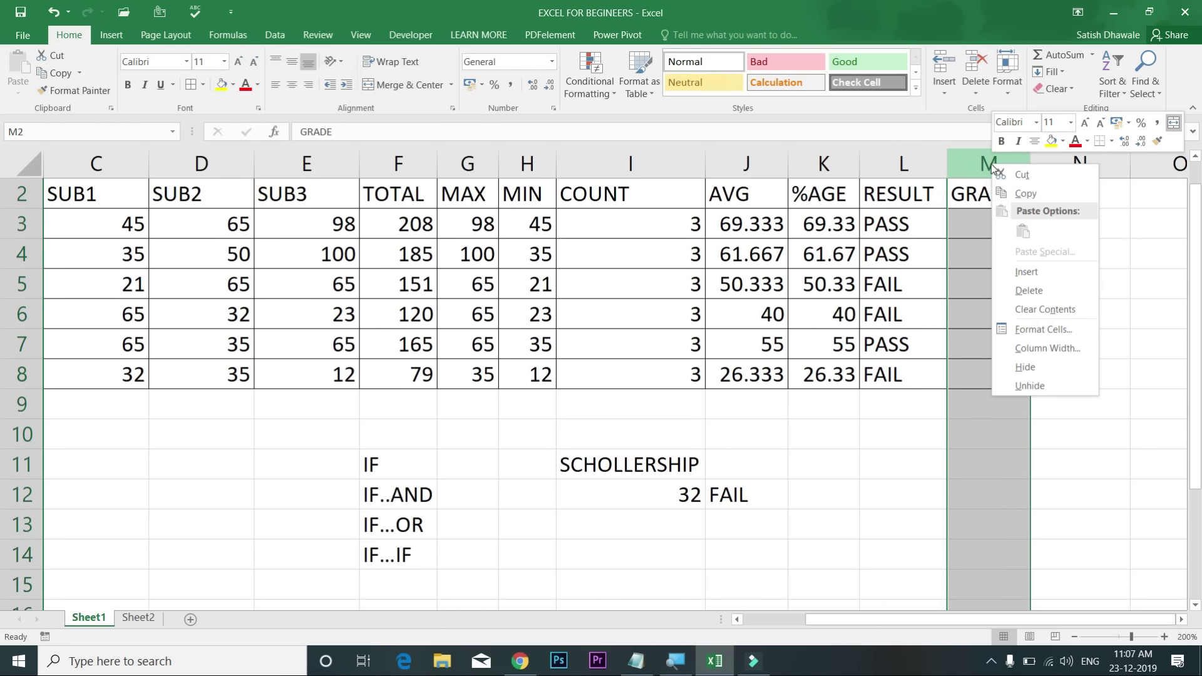
pyautogui.click(1022, 272)
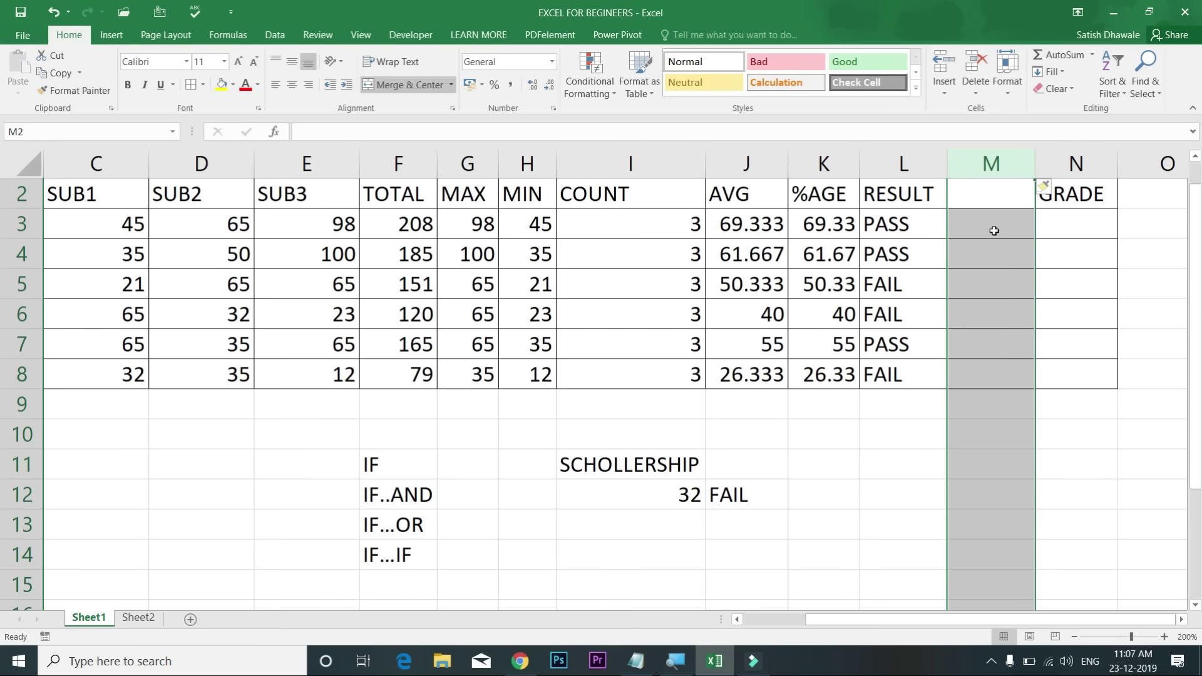
pyautogui.click(987, 203)
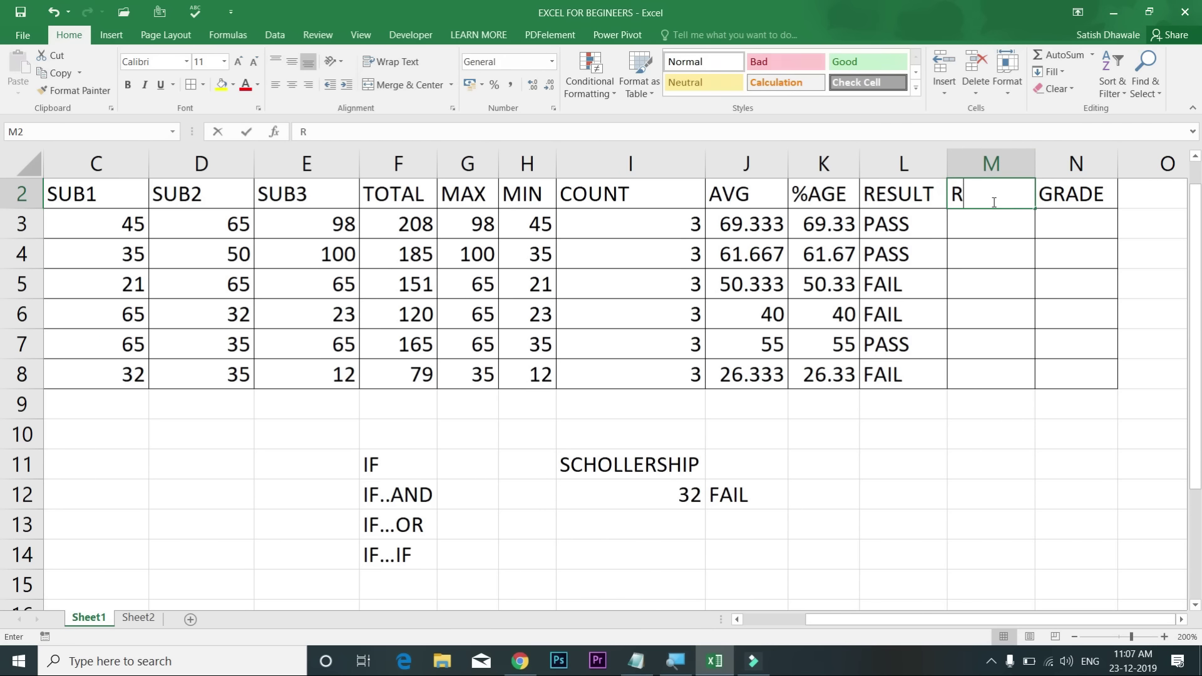
pyautogui.write('RESULT2')
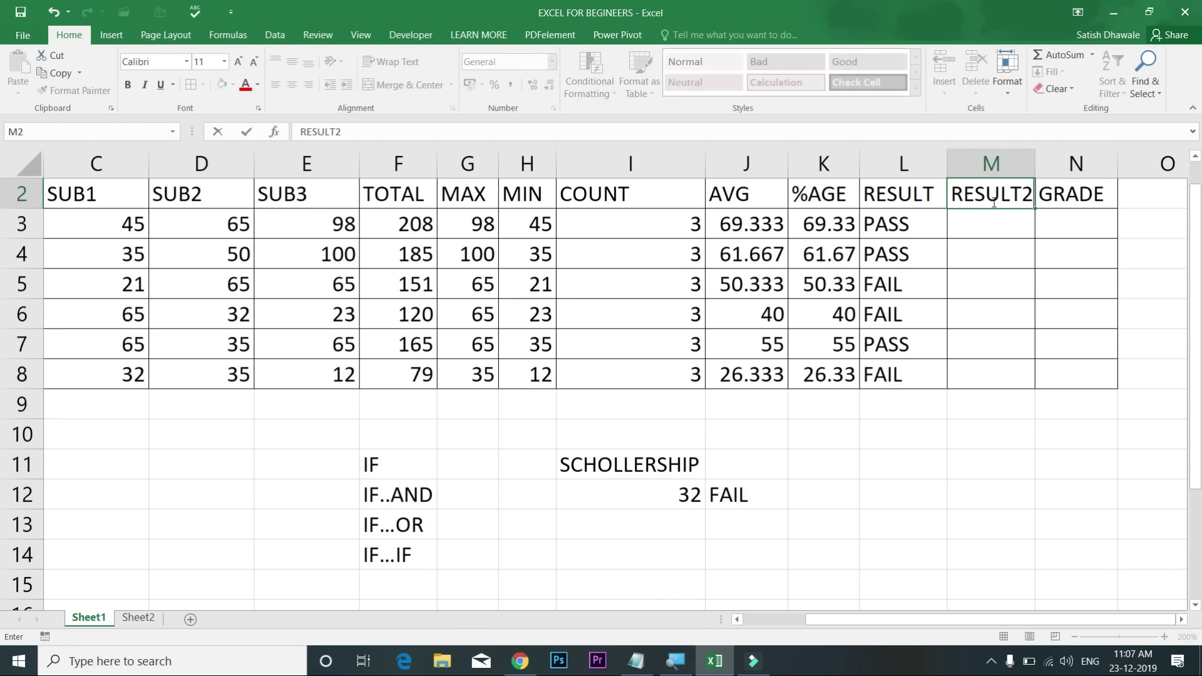
pyautogui.press('Return')
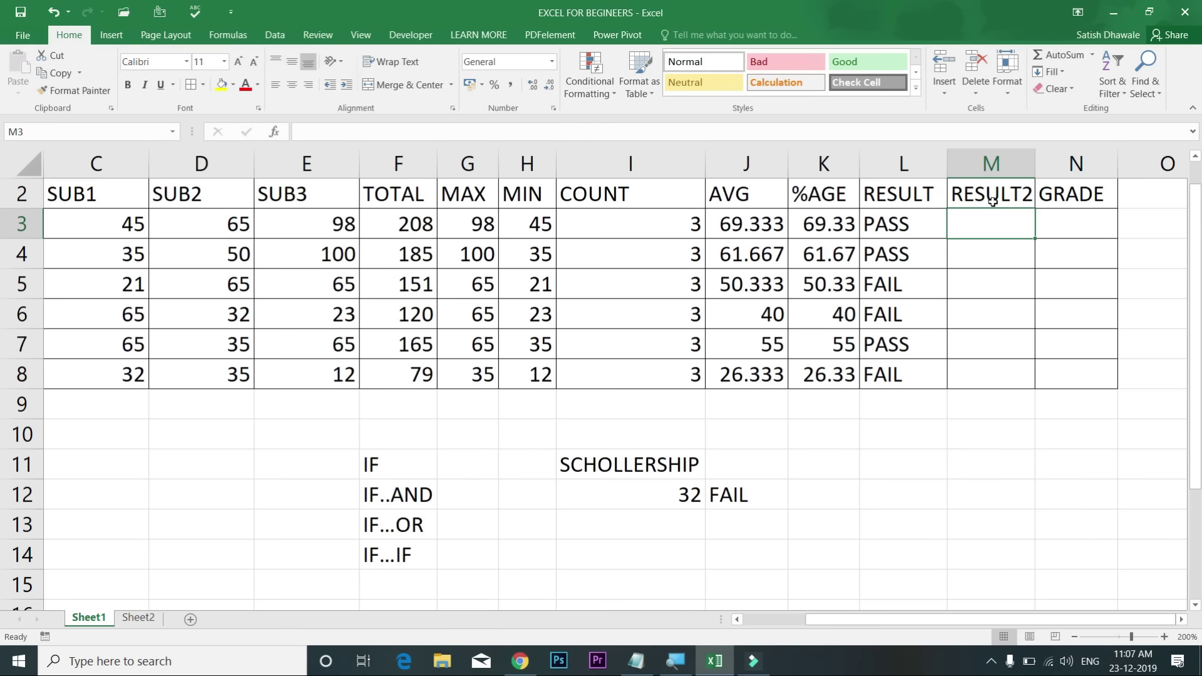
pyautogui.write('=IF')
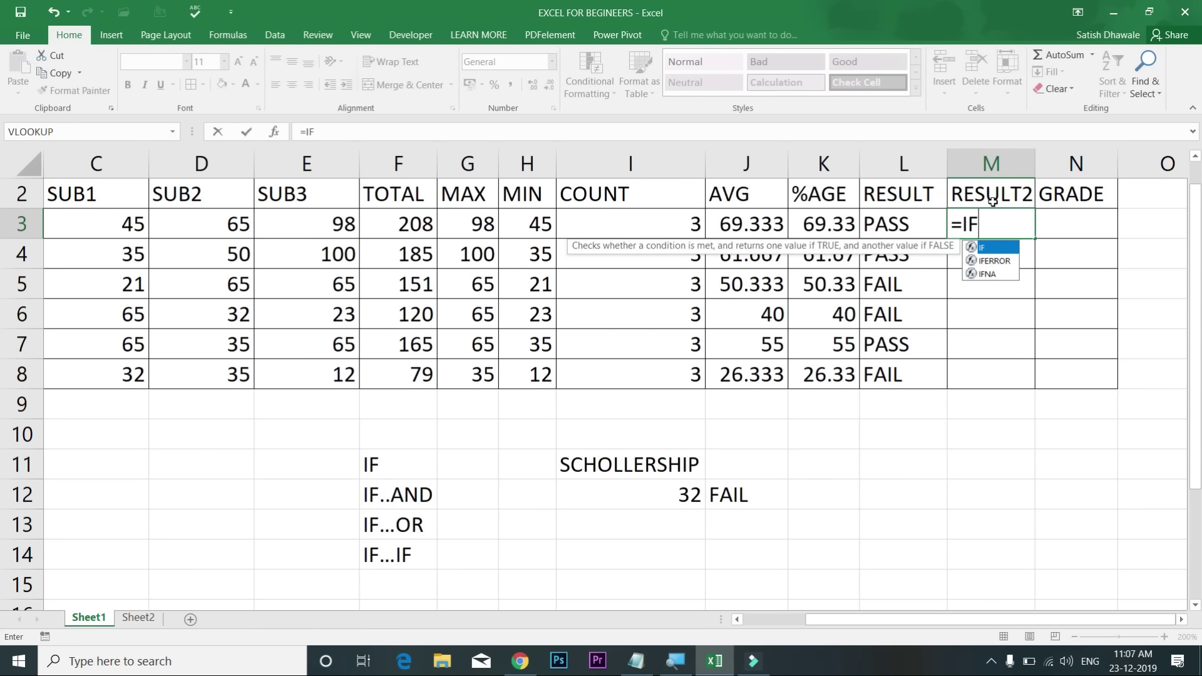
pyautogui.write('(OR')
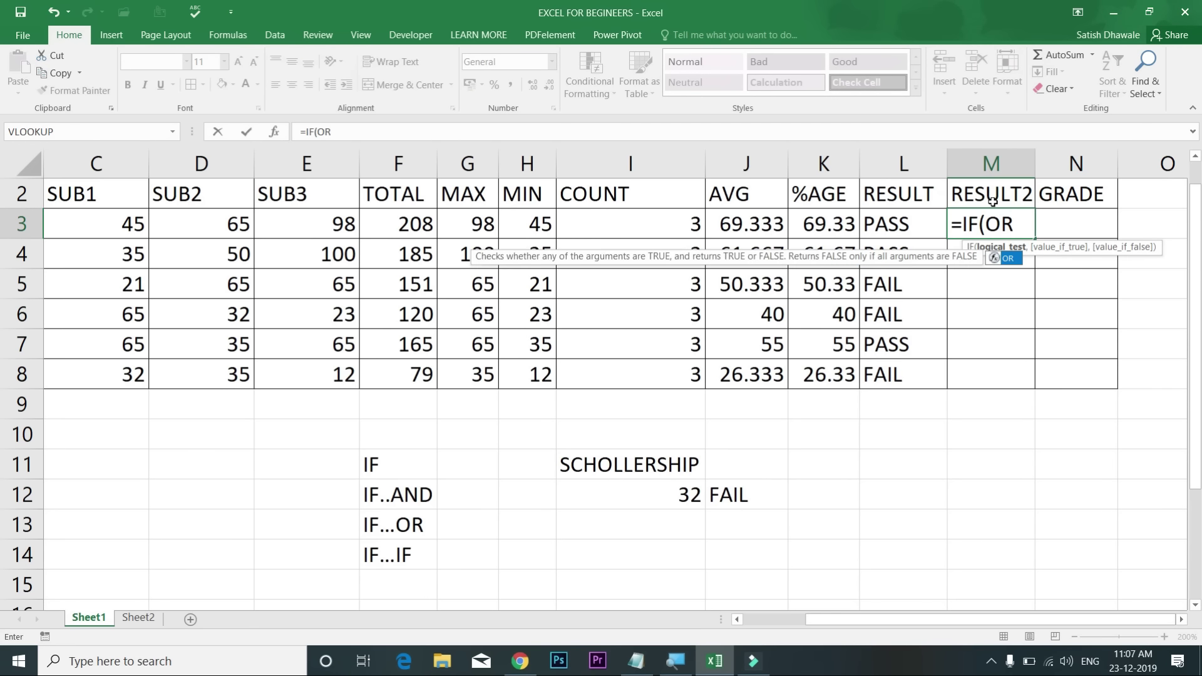
pyautogui.write('(')
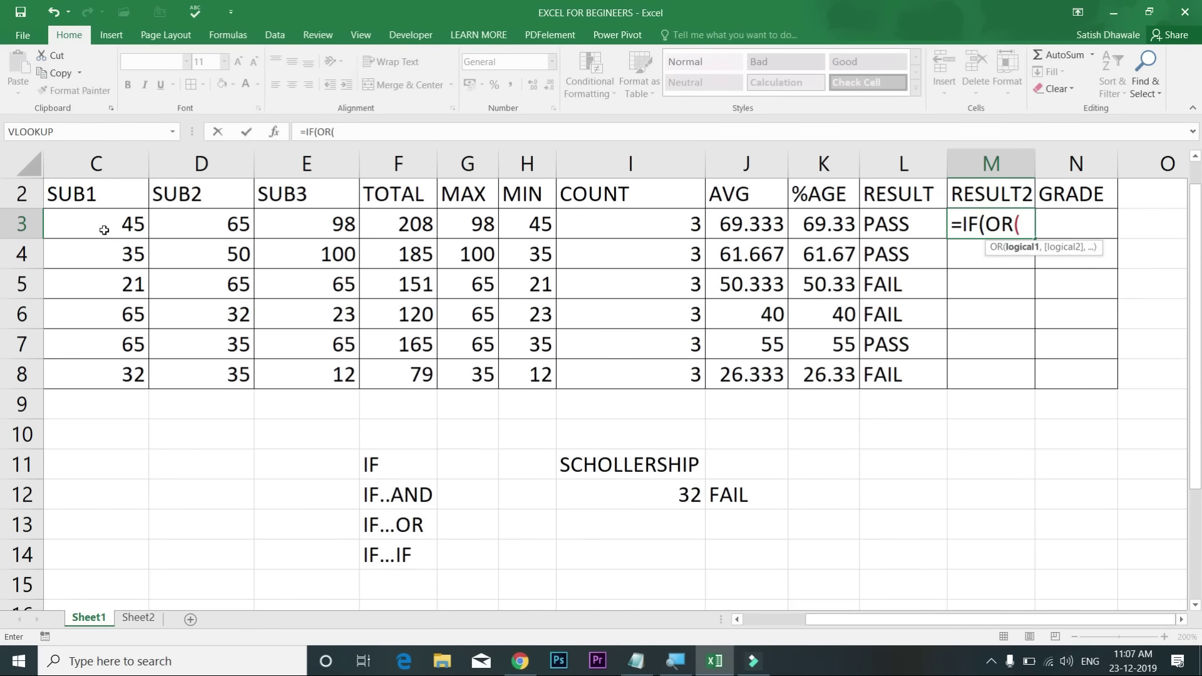
# Step: Complete M3 as =IF(OR(C3<35,D3<35,E3<35),"FAIL","PASS") and enter it
pyautogui.click(105, 231)
pyautogui.write('<35')
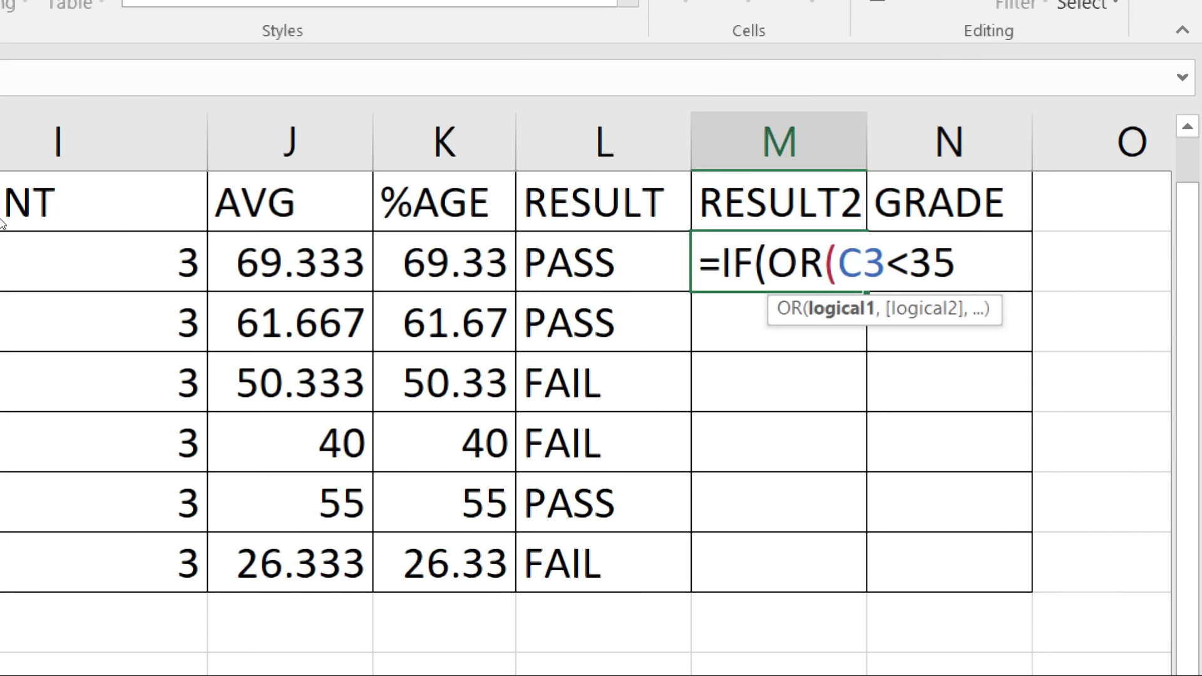
pyautogui.write(',')
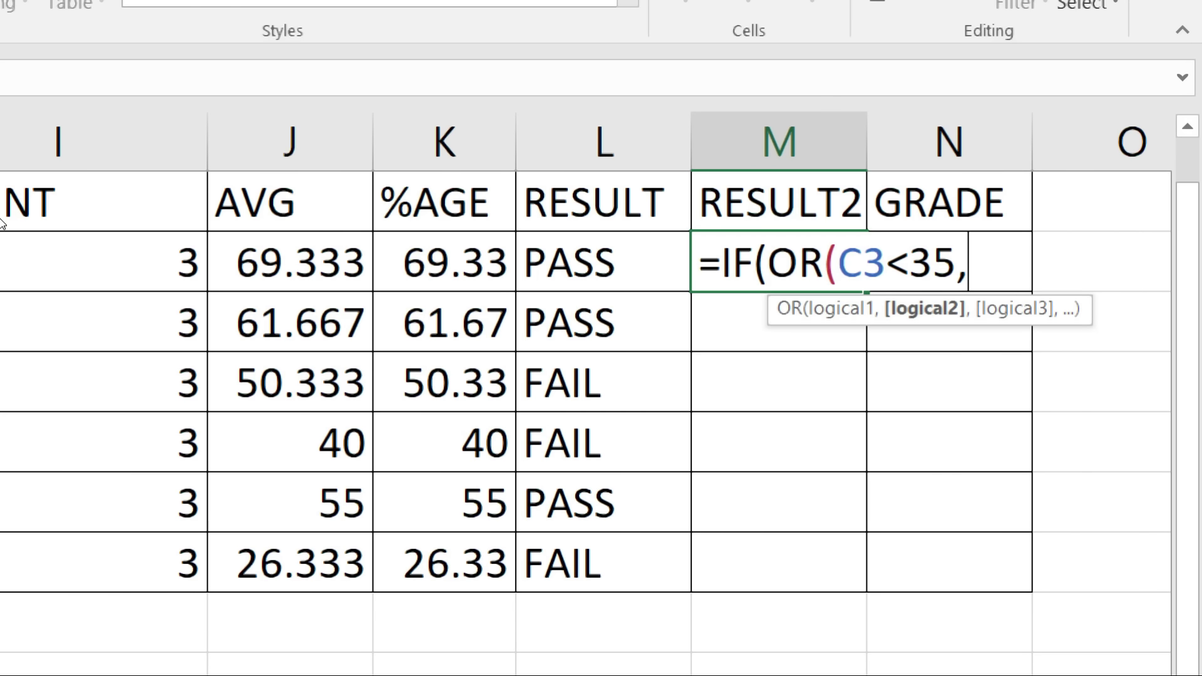
pyautogui.write('D3<35')
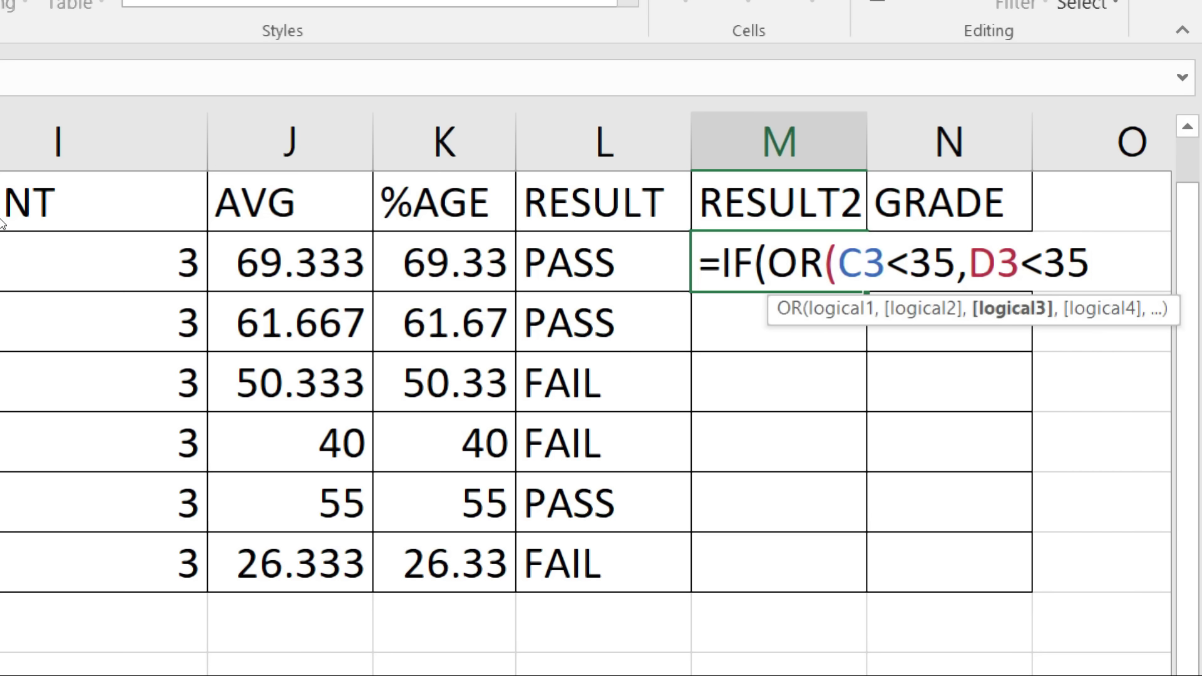
pyautogui.write(',E3<35')
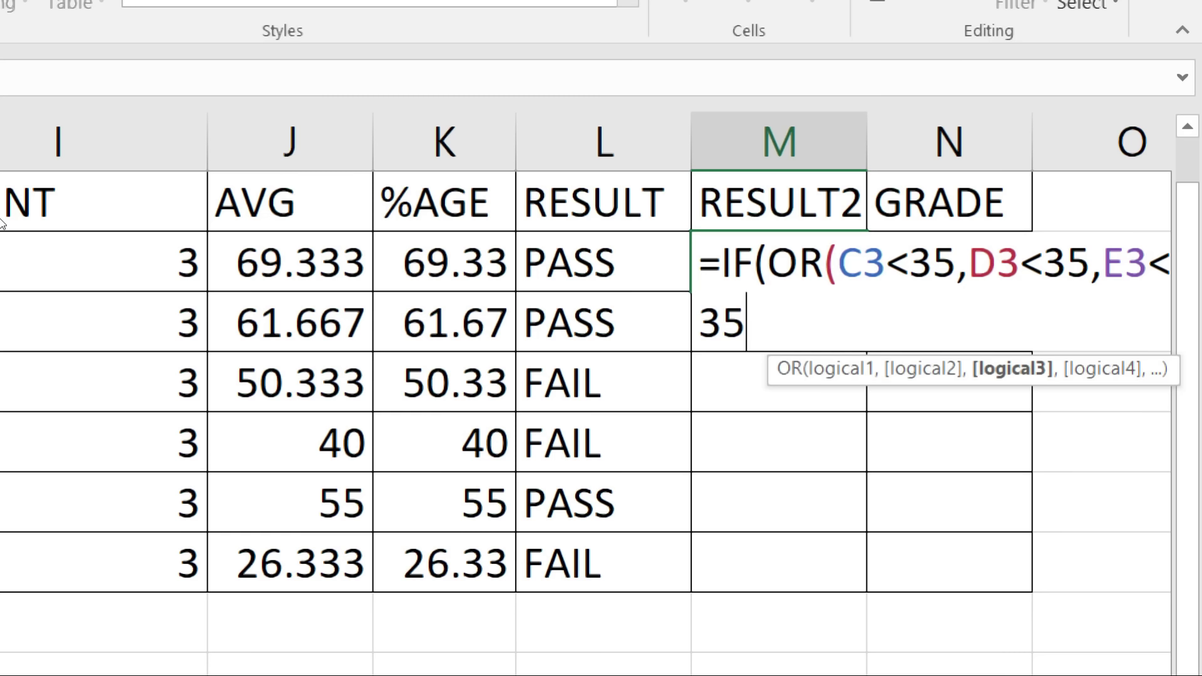
pyautogui.write(')')
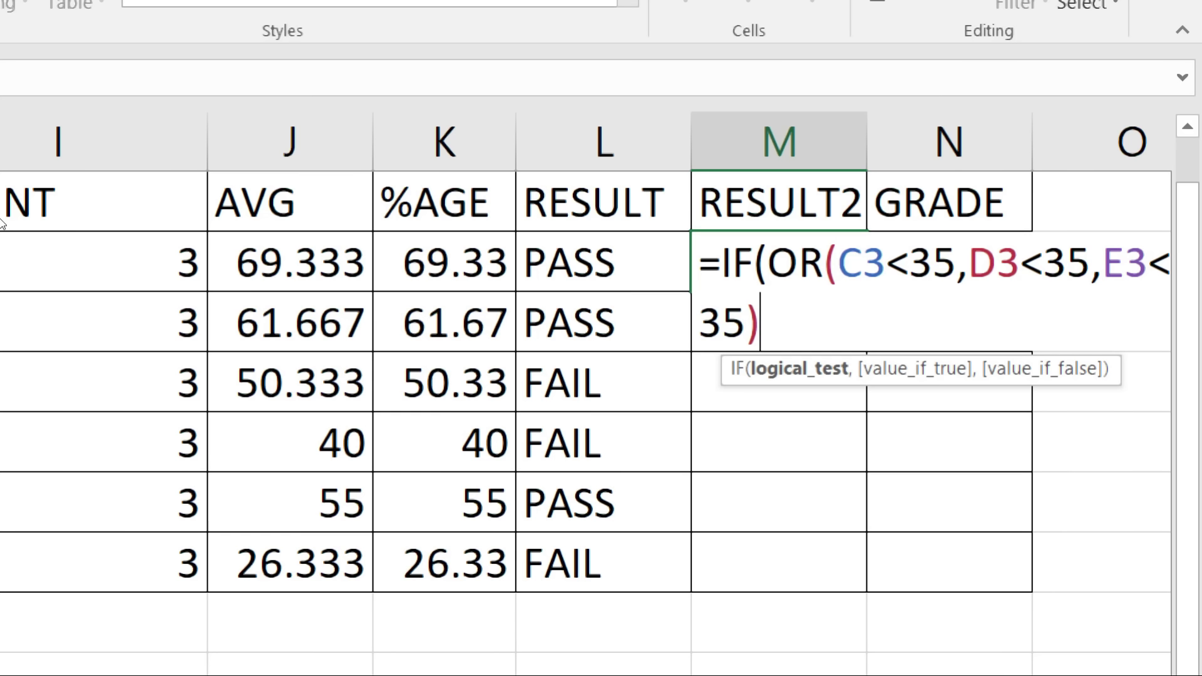
pyautogui.write(',"FAIL"')
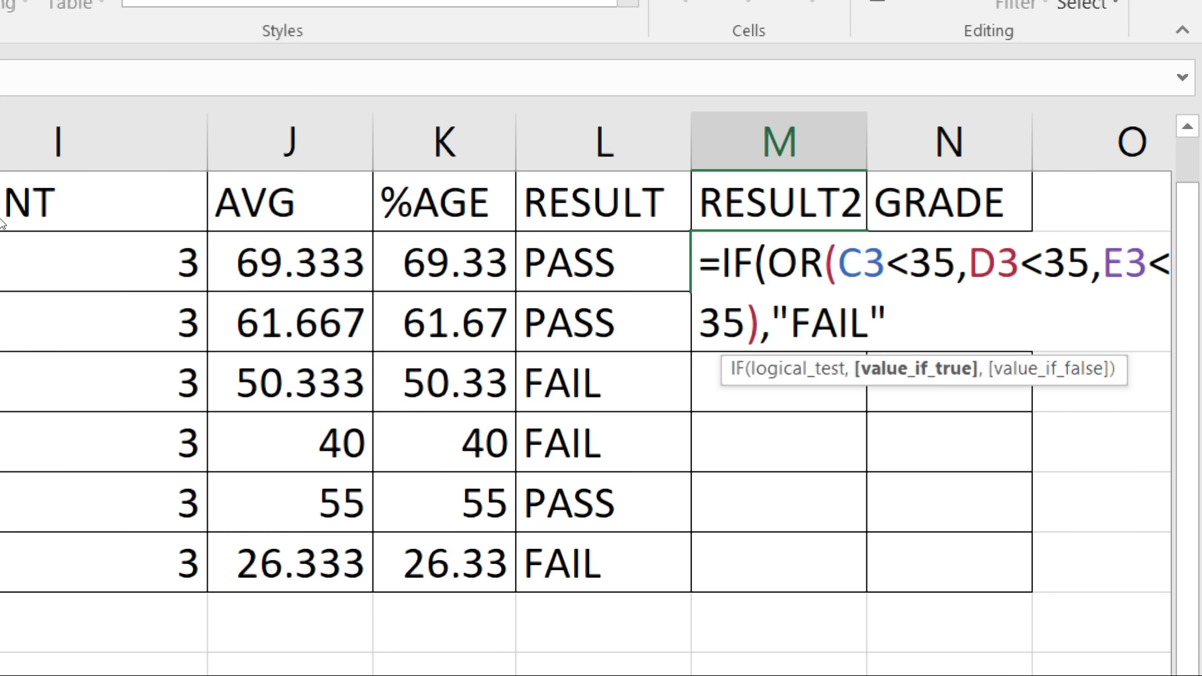
pyautogui.write(',"')
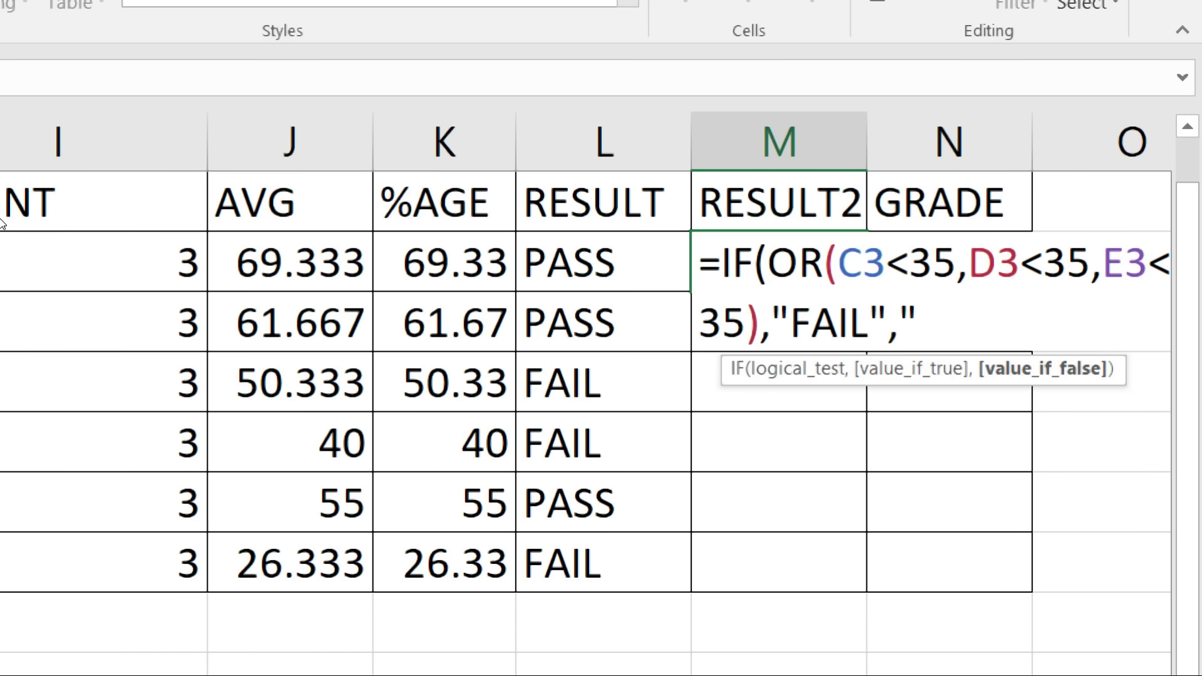
pyautogui.write('PASS"')
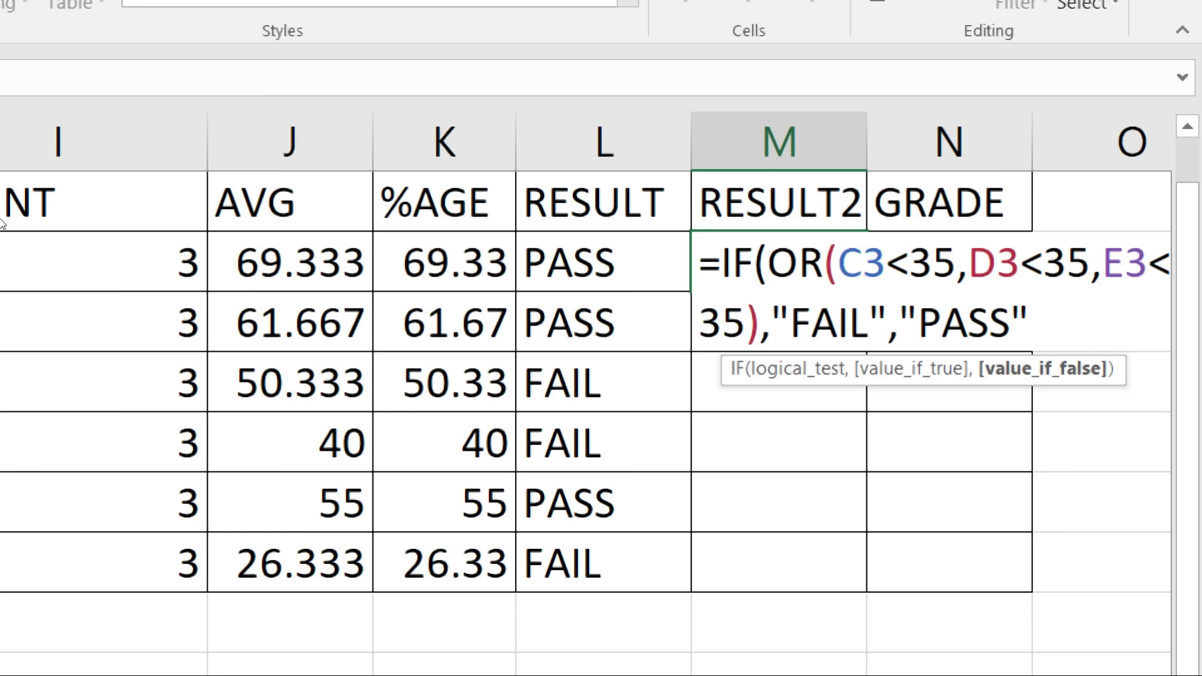
pyautogui.press('Return')
pyautogui.press('Return')
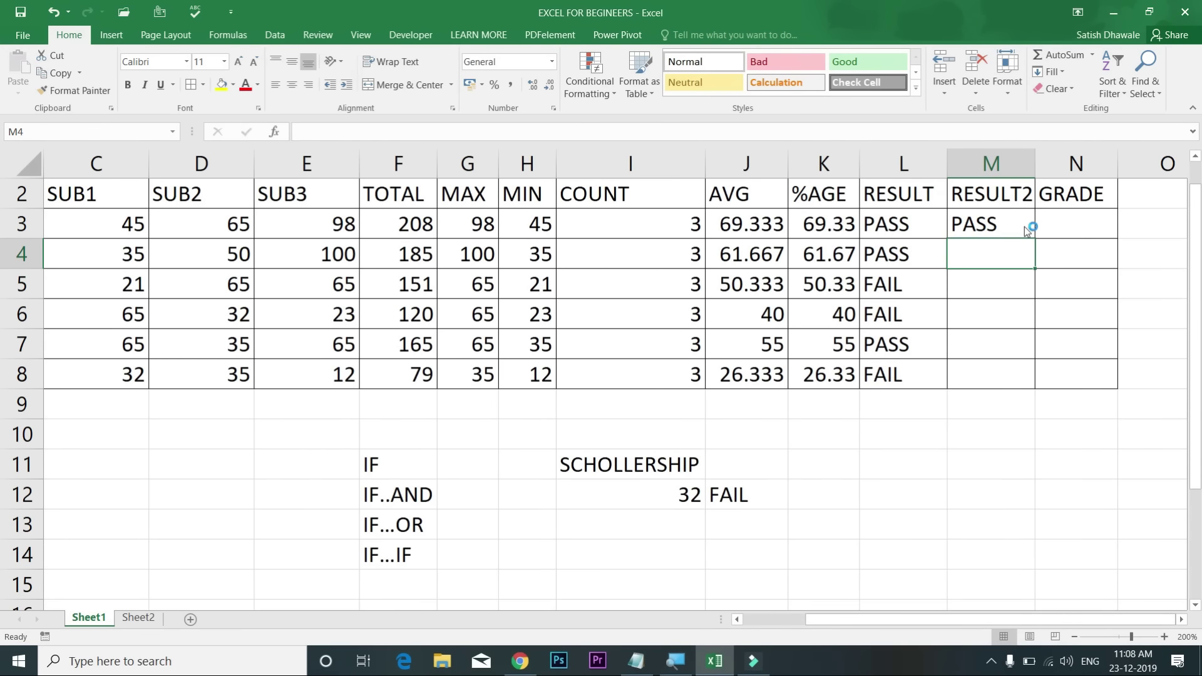
# Step: Fill M3's OR formula down to M8 and compare it with the RESULT column L
pyautogui.click(1018, 226)
pyautogui.moveTo(1036, 239); pyautogui.dragTo(1029, 381)
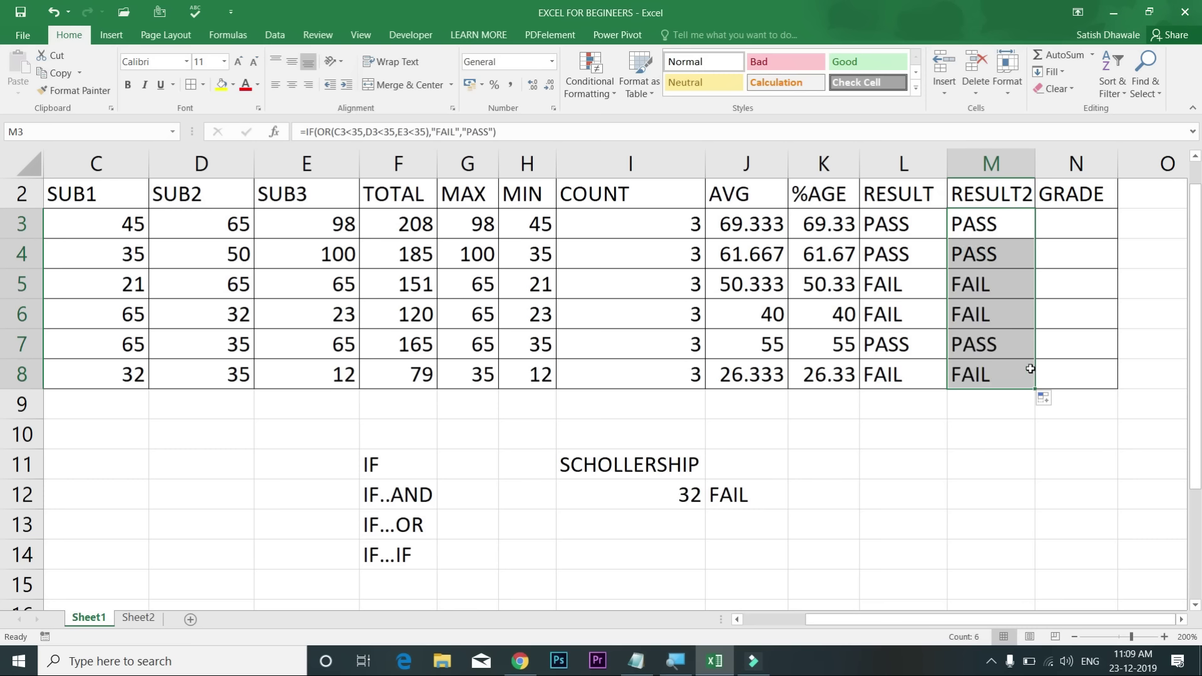
pyautogui.click(923, 234)
pyautogui.moveTo(922, 234); pyautogui.dragTo(978, 320)
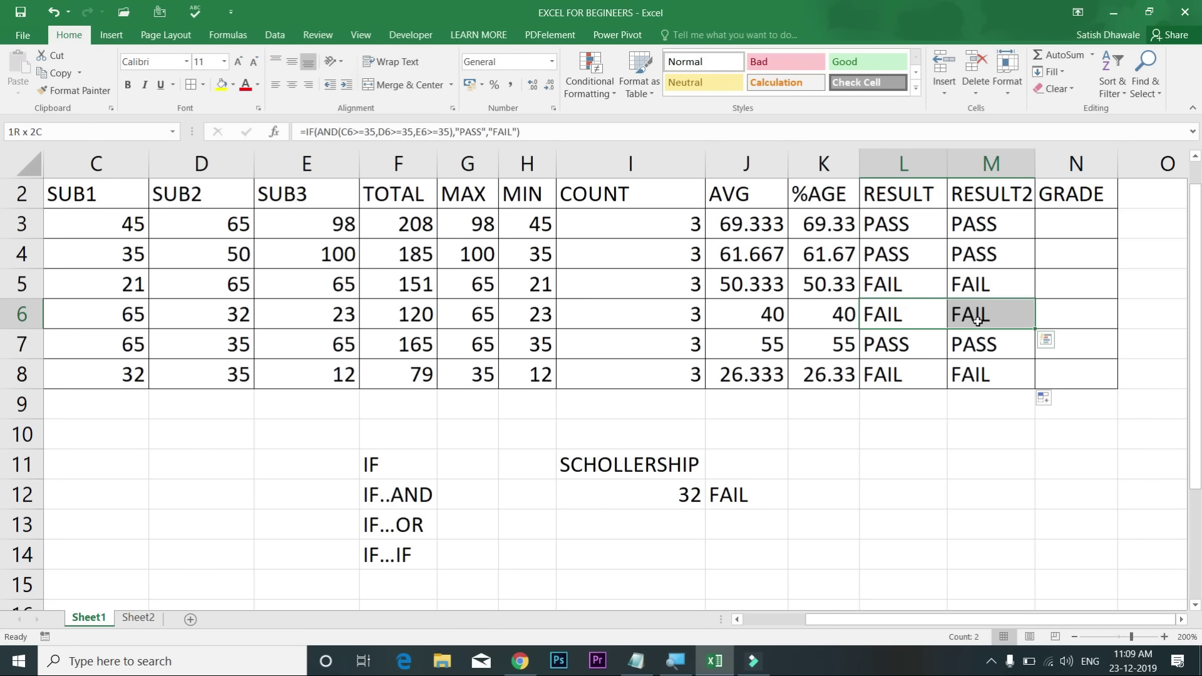
pyautogui.click(1002, 230)
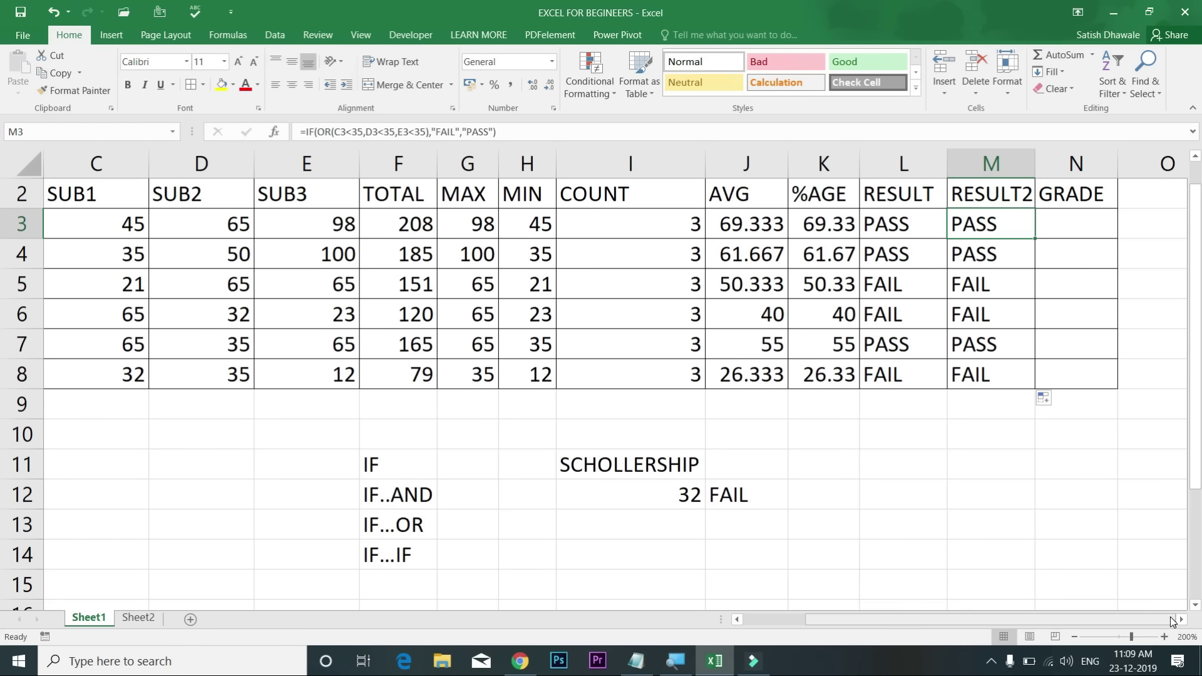
pyautogui.click(1182, 620)
pyautogui.click(1182, 619)
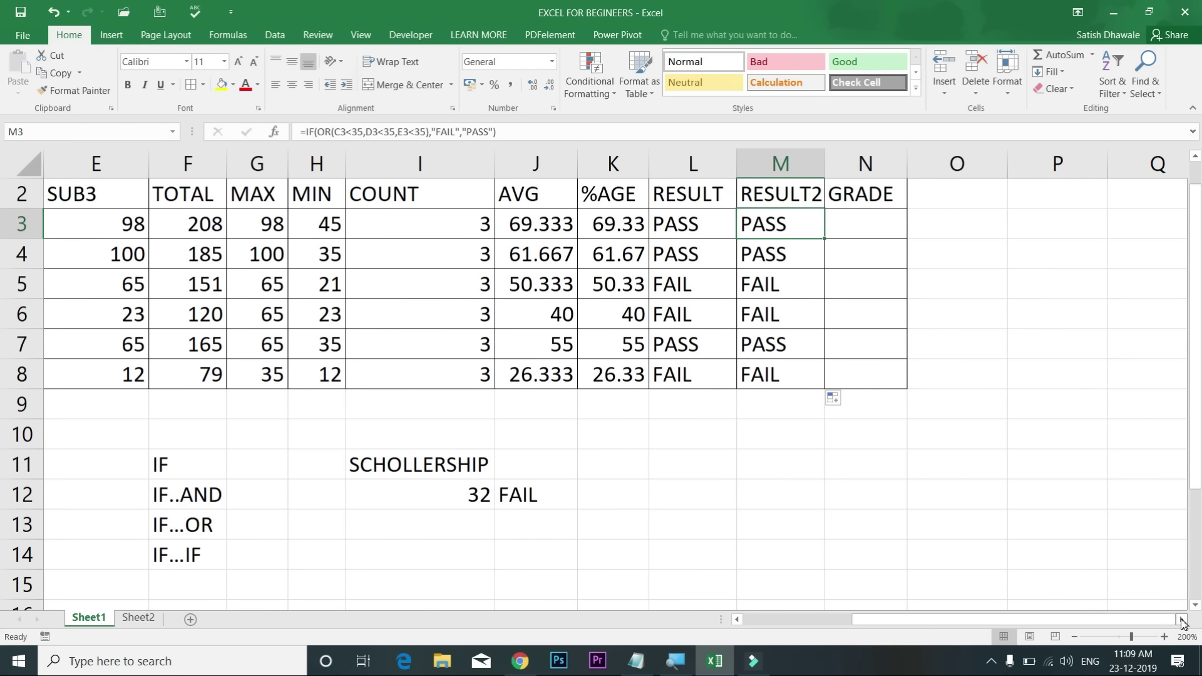
# Step: Review the 35 threshold in M3's formula, leaving it unchanged
pyautogui.doubleClick(790, 225)
pyautogui.moveTo(846, 230)
pyautogui.mouseDown()
pyautogui.moveTo(869, 230)
pyautogui.moveTo(847, 229)
pyautogui.mouseUp()
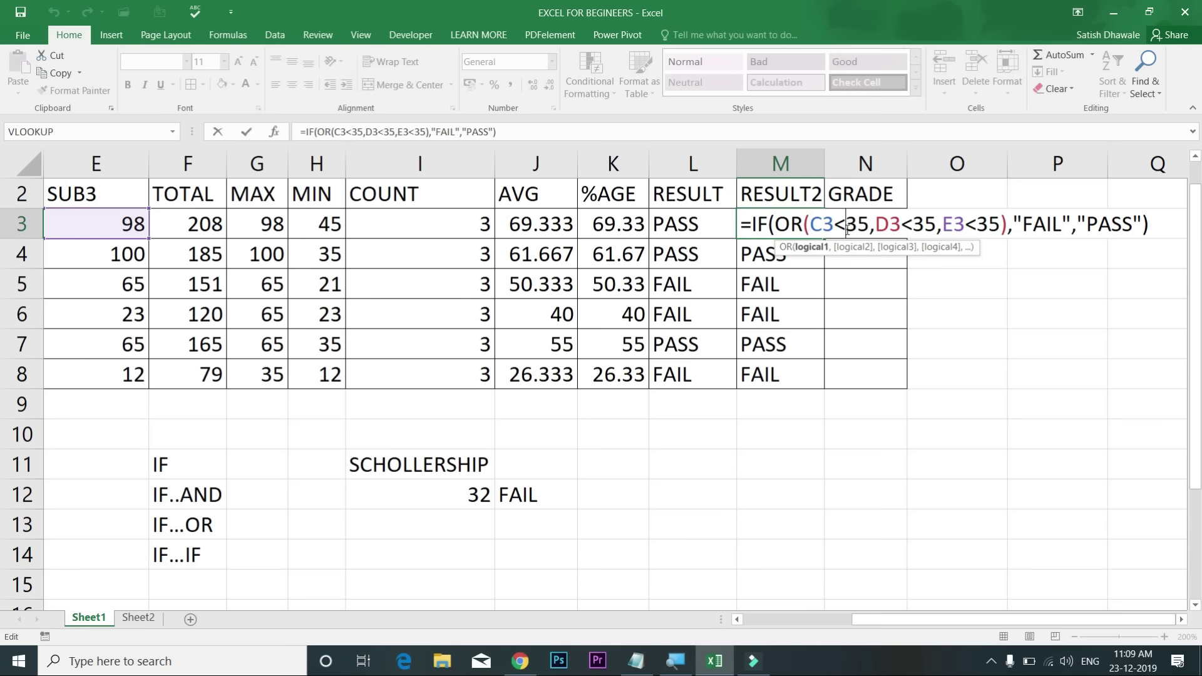
pyautogui.press('Return')
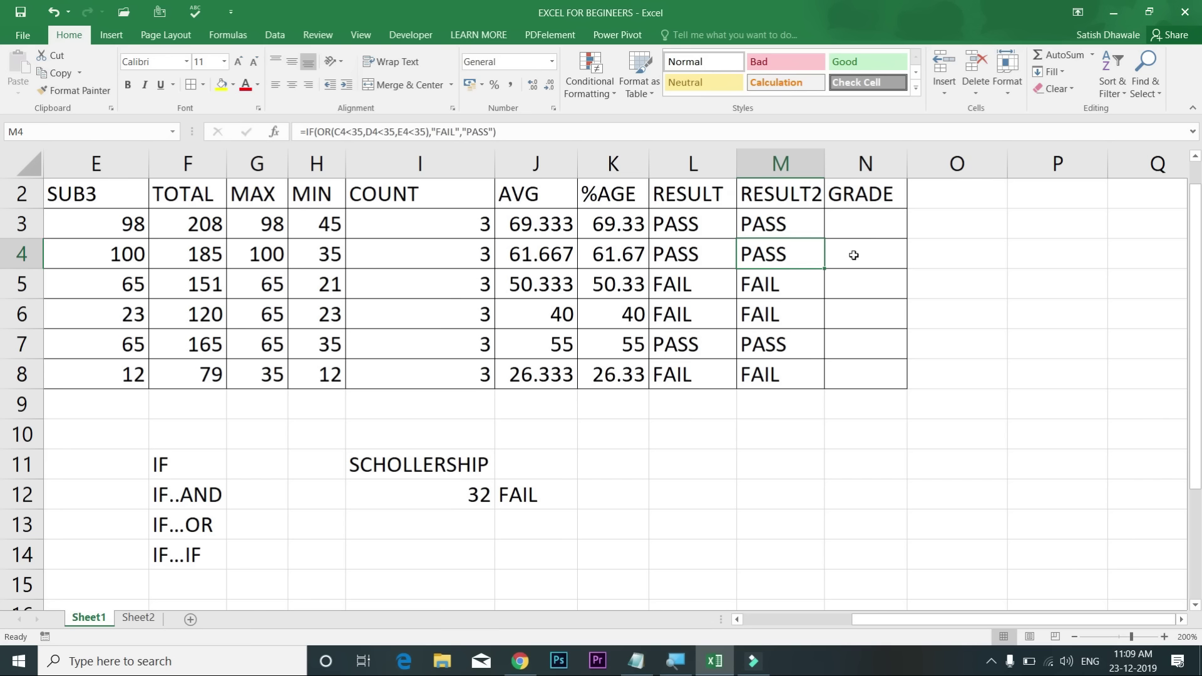
# Step: Explain M3's C3<35, D3<35 and E3<35 conditions without editing the formula
pyautogui.doubleClick(796, 224)
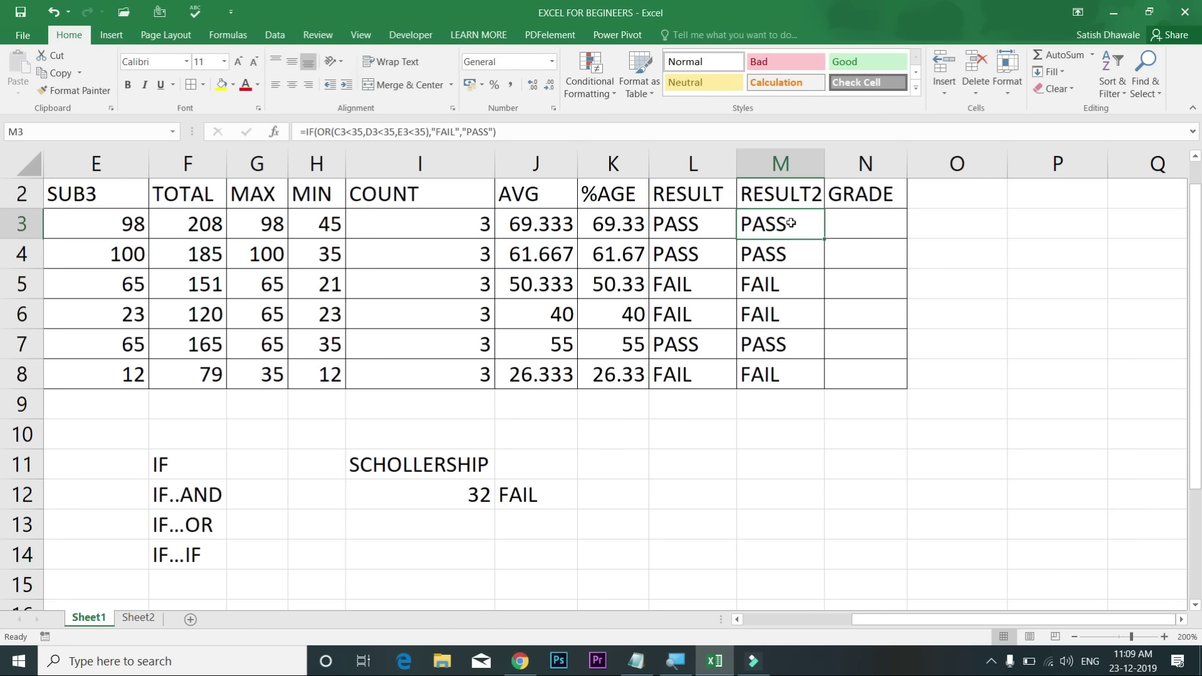
pyautogui.moveTo(817, 223); pyautogui.dragTo(870, 224)
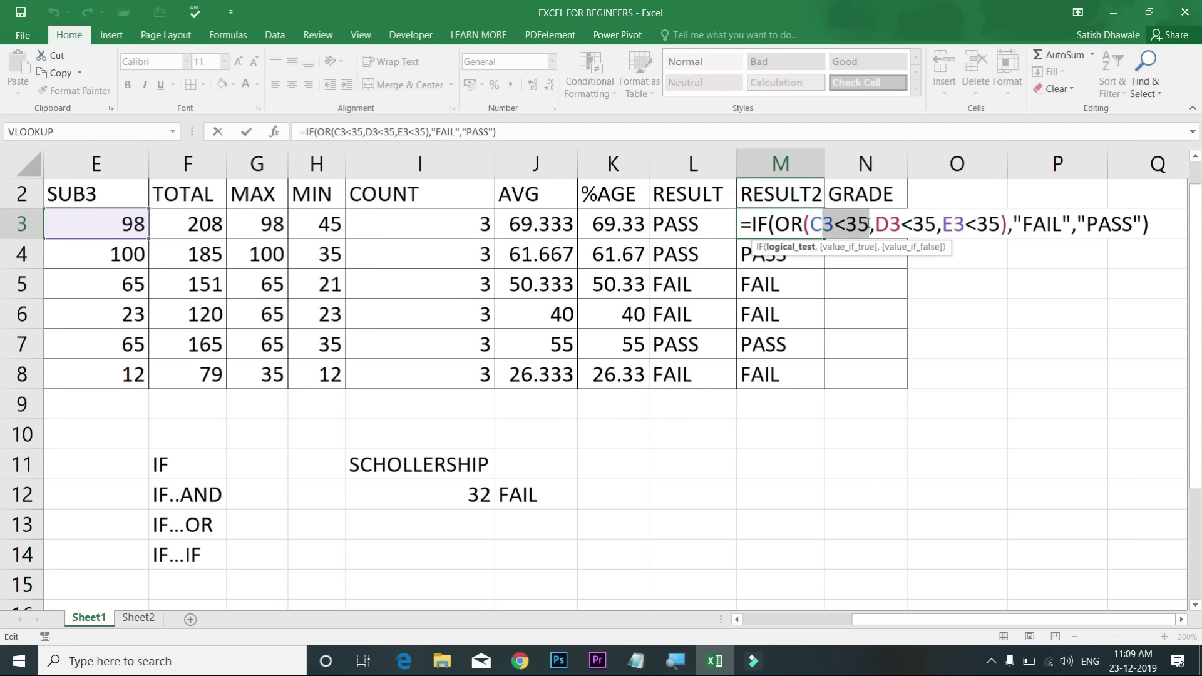
pyautogui.moveTo(1033, 224); pyautogui.dragTo(1078, 224)
pyautogui.moveTo(891, 224); pyautogui.dragTo(978, 227)
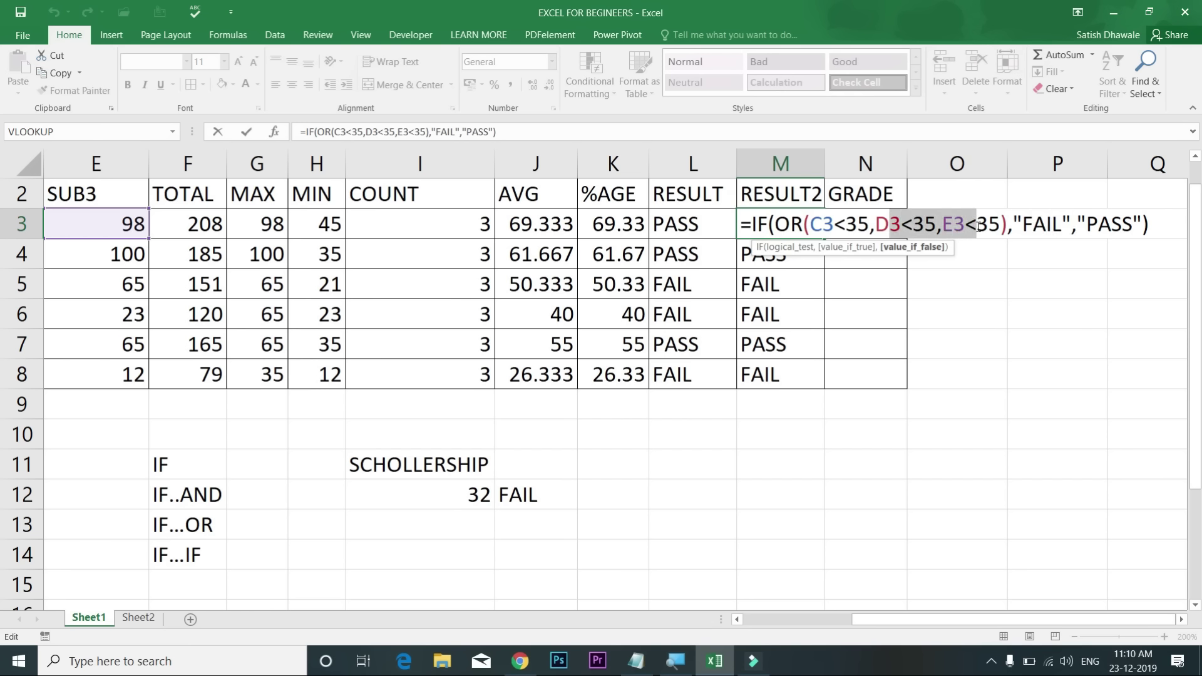
pyautogui.click(907, 226)
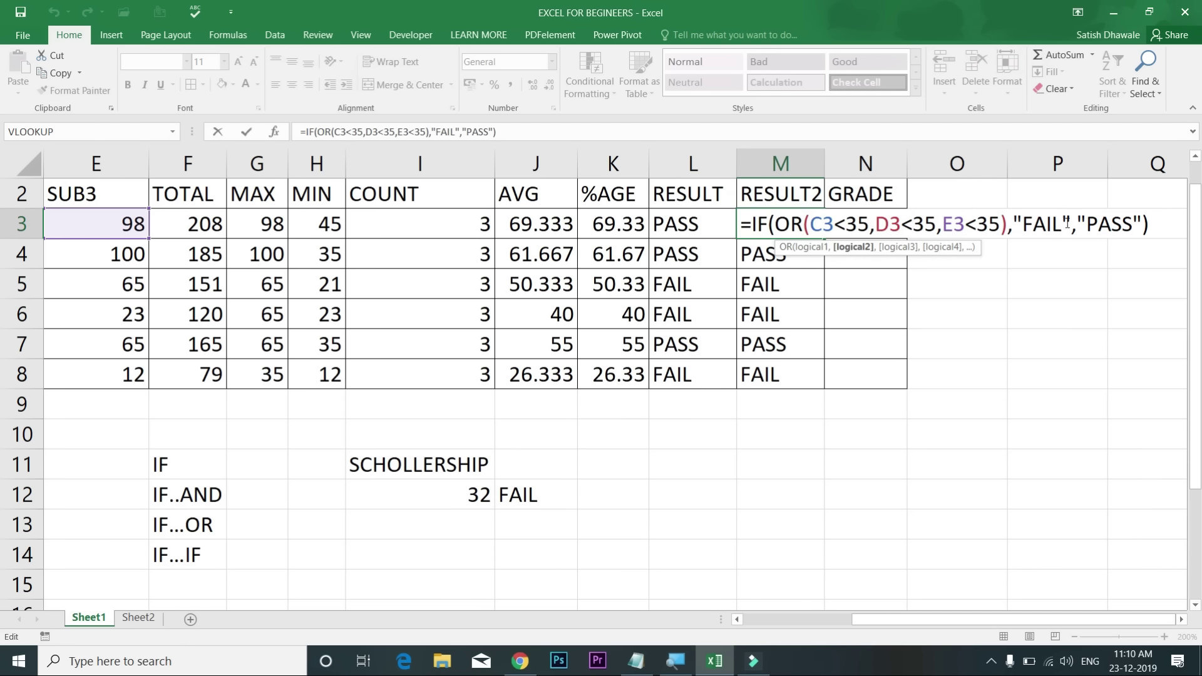
pyautogui.doubleClick(1027, 224)
pyautogui.moveTo(943, 224); pyautogui.dragTo(988, 224)
# Step: Point out M3's FAIL and PASS results, then autofit column M to fit RESULT2
pyautogui.doubleClick(1038, 224)
pyautogui.click(977, 224)
pyautogui.moveTo(1142, 224); pyautogui.dragTo(1110, 224)
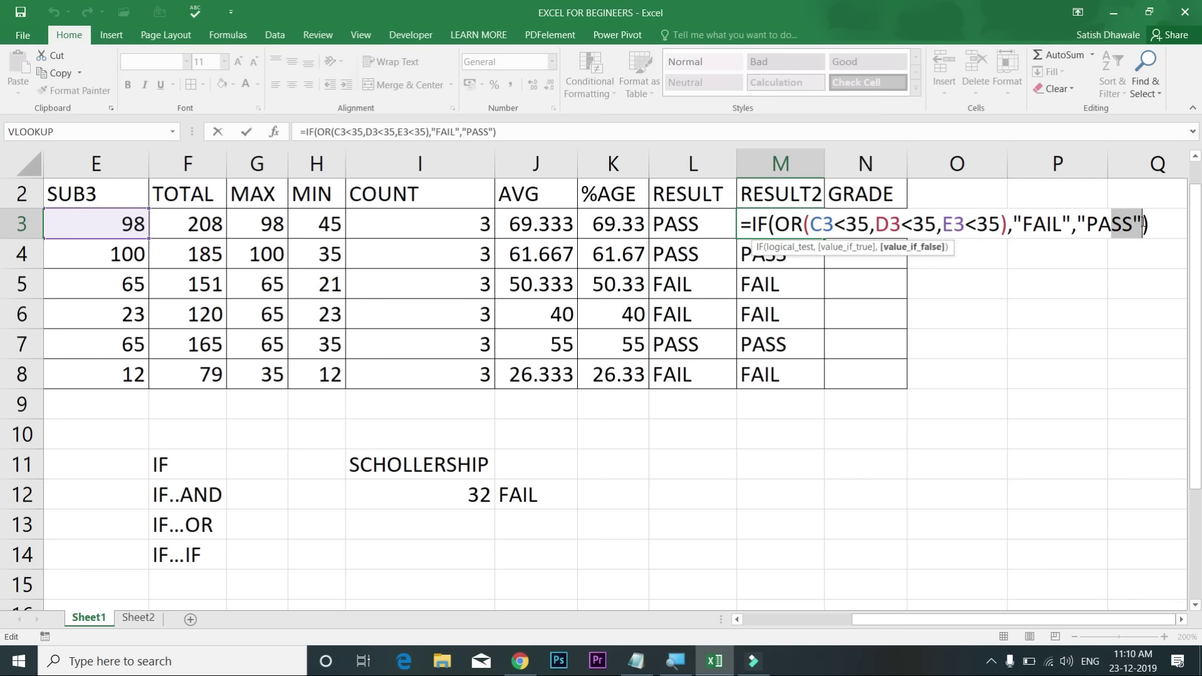
pyautogui.doubleClick(1061, 224)
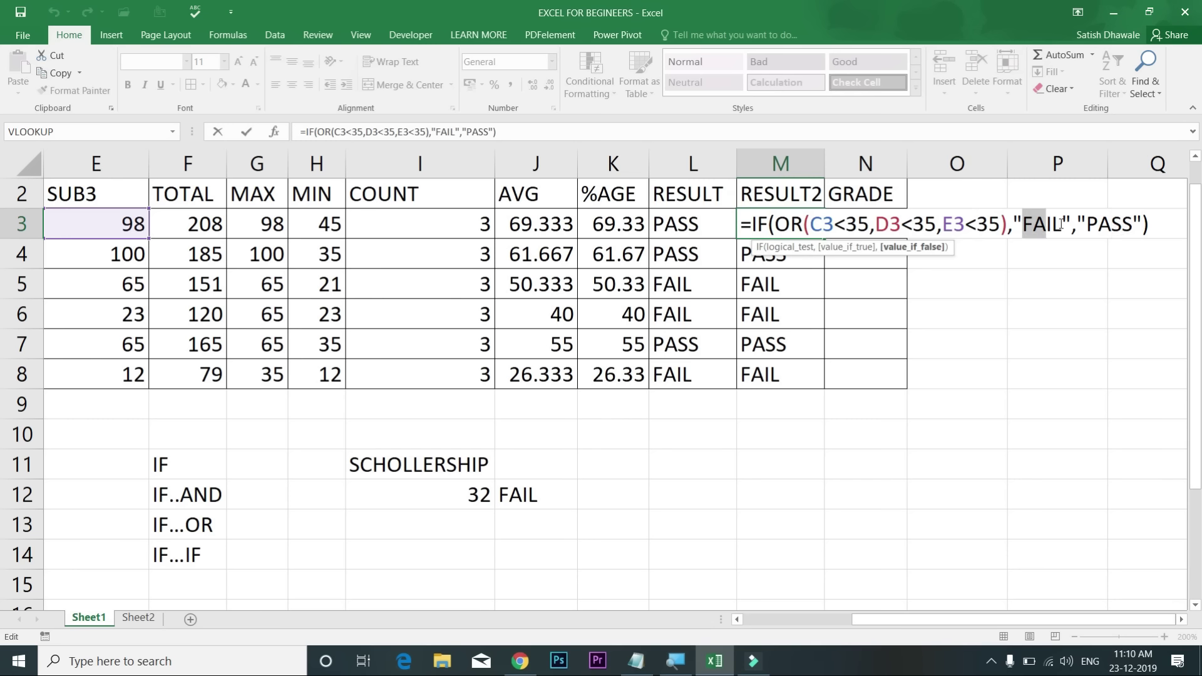
pyautogui.press('Return')
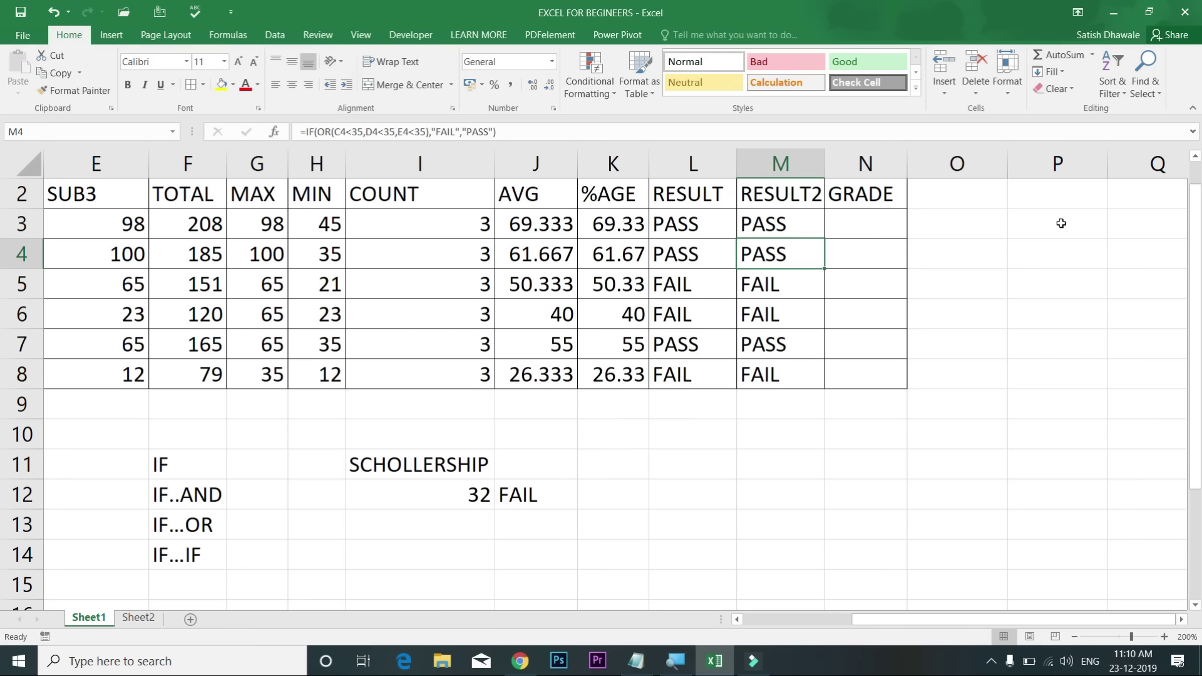
pyautogui.doubleClick(824, 165)
pyautogui.click(884, 225)
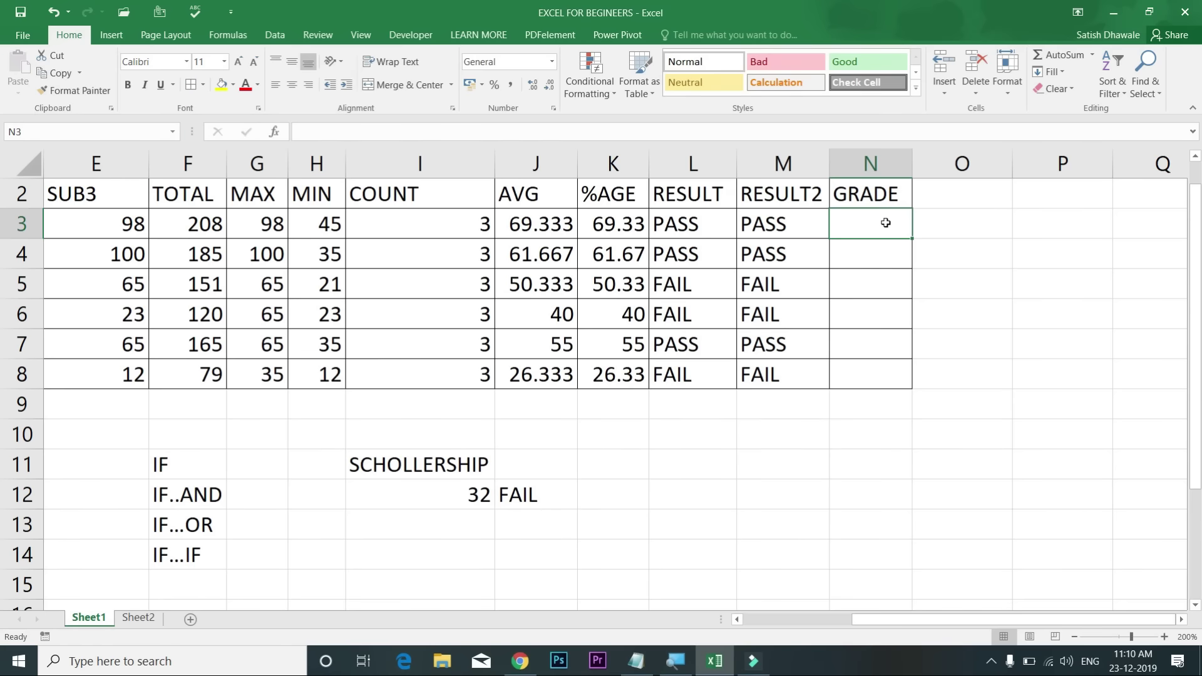
# Step: Start N3's formula as =IF(L3="FAIL","FAIL", followed by a nested IF
pyautogui.write('=IF')
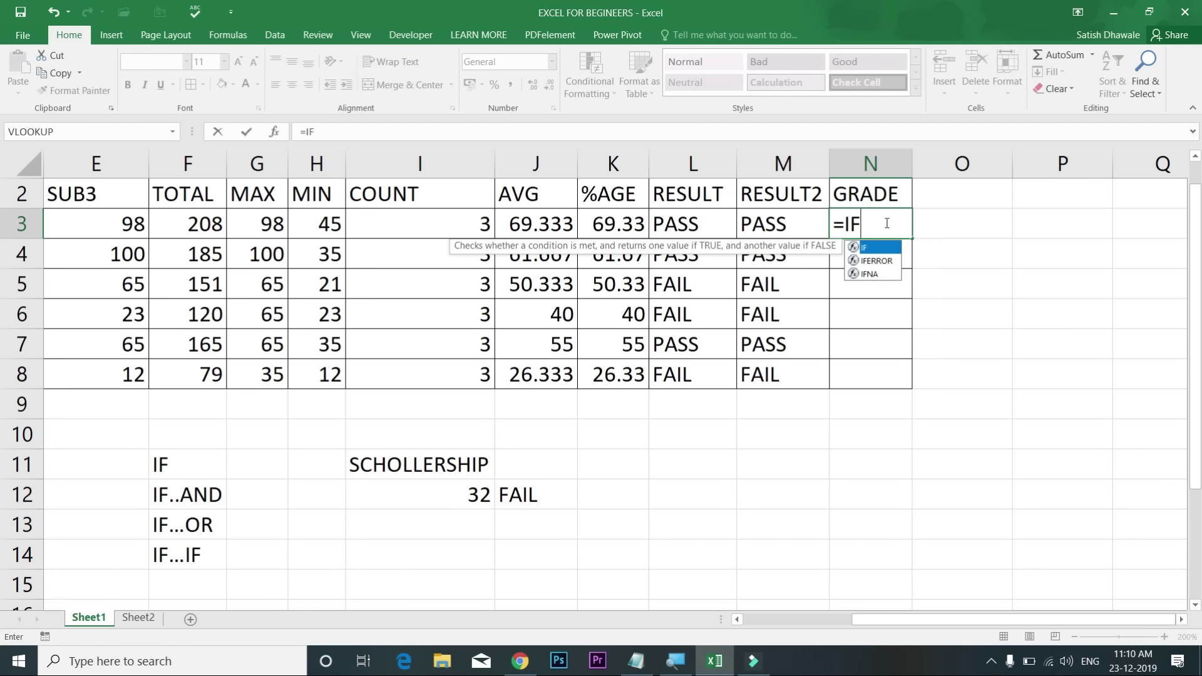
pyautogui.write('(')
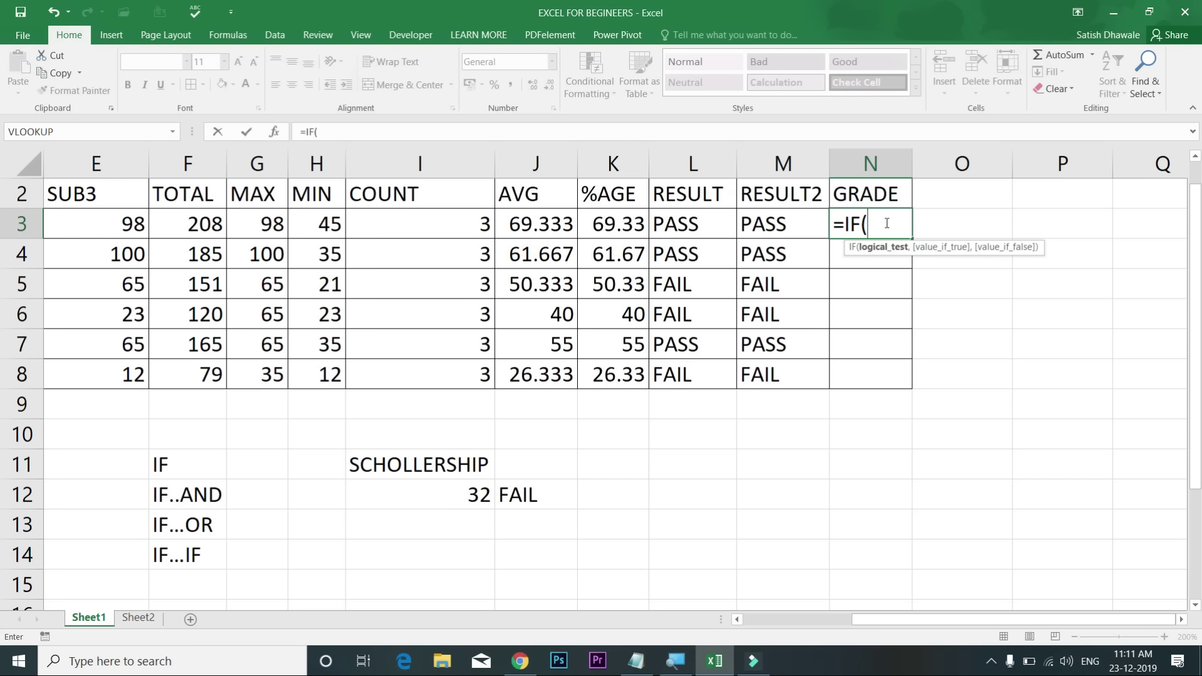
pyautogui.click(682, 228)
pyautogui.click(781, 243)
pyautogui.click(781, 227)
pyautogui.click(676, 227)
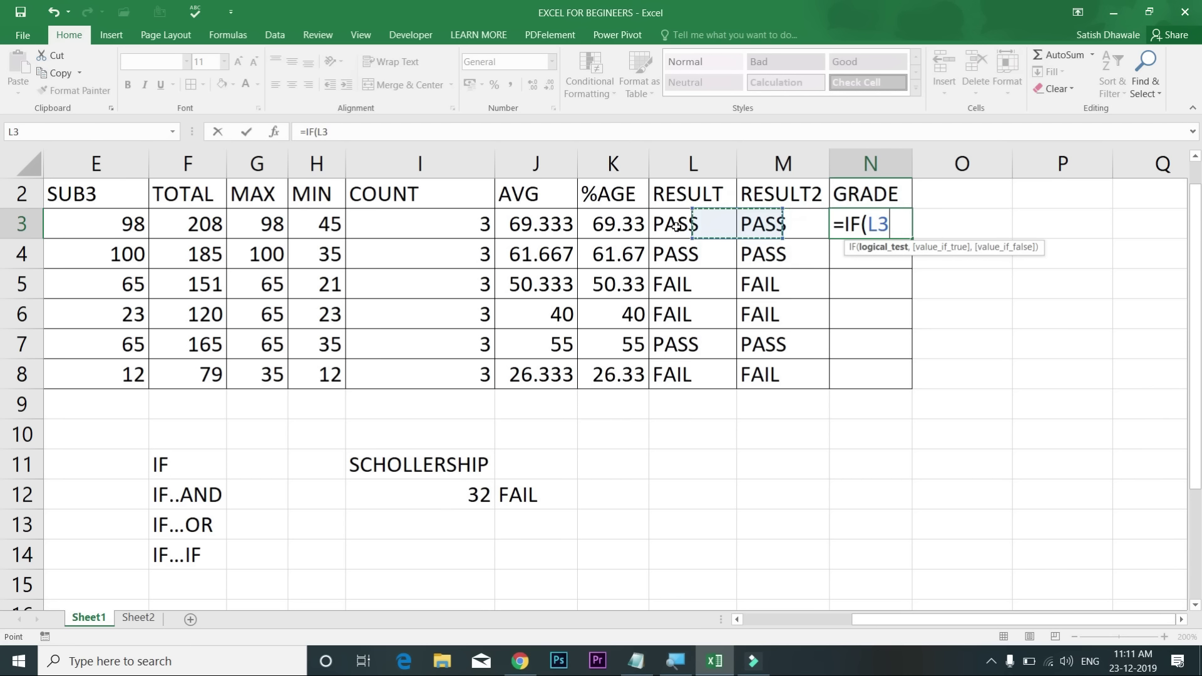
pyautogui.write('="FAIL"')
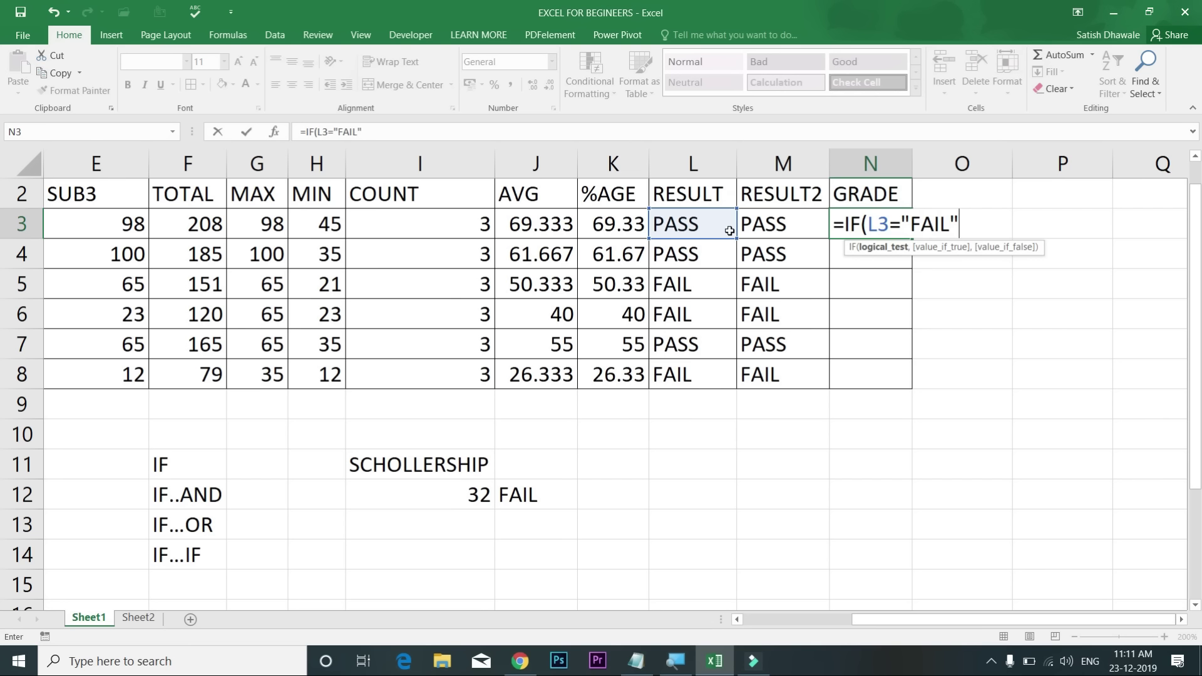
pyautogui.write(',"FAIL"')
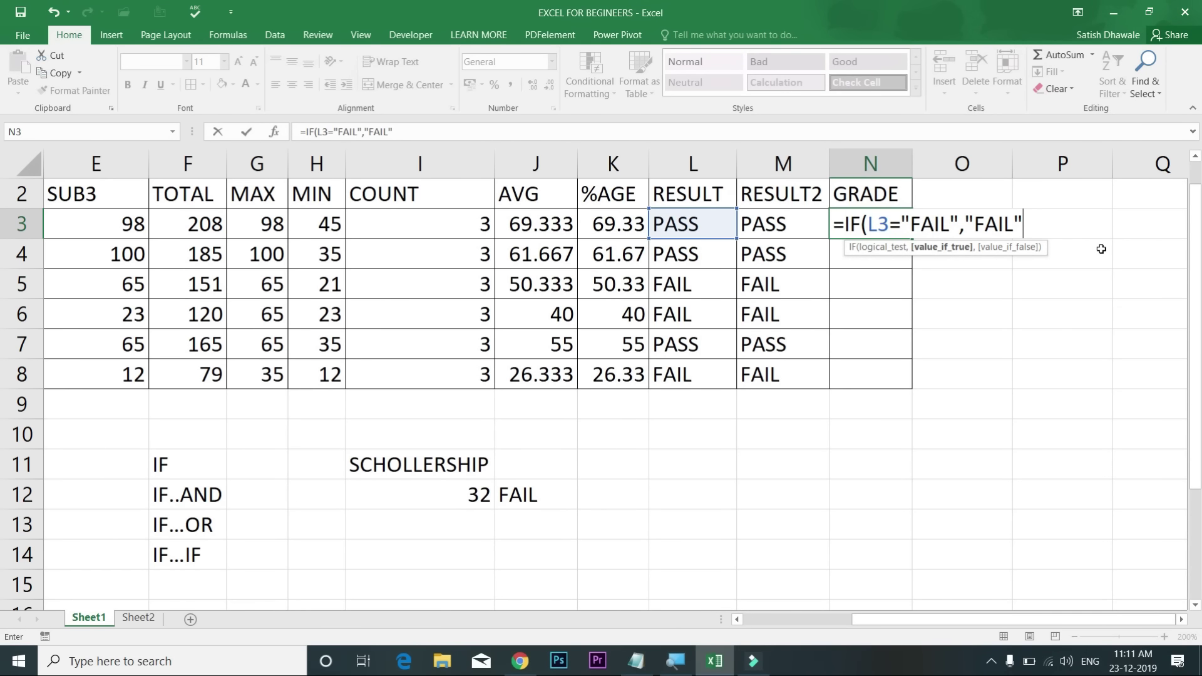
pyautogui.write(',')
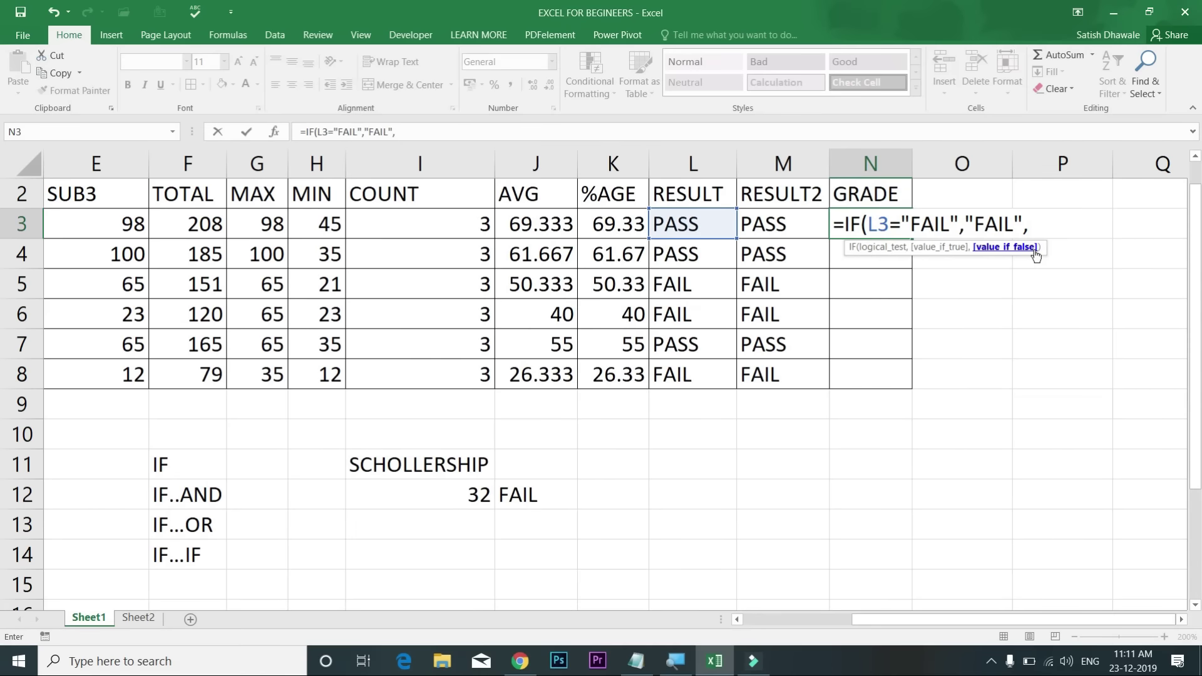
pyautogui.write('IF(')
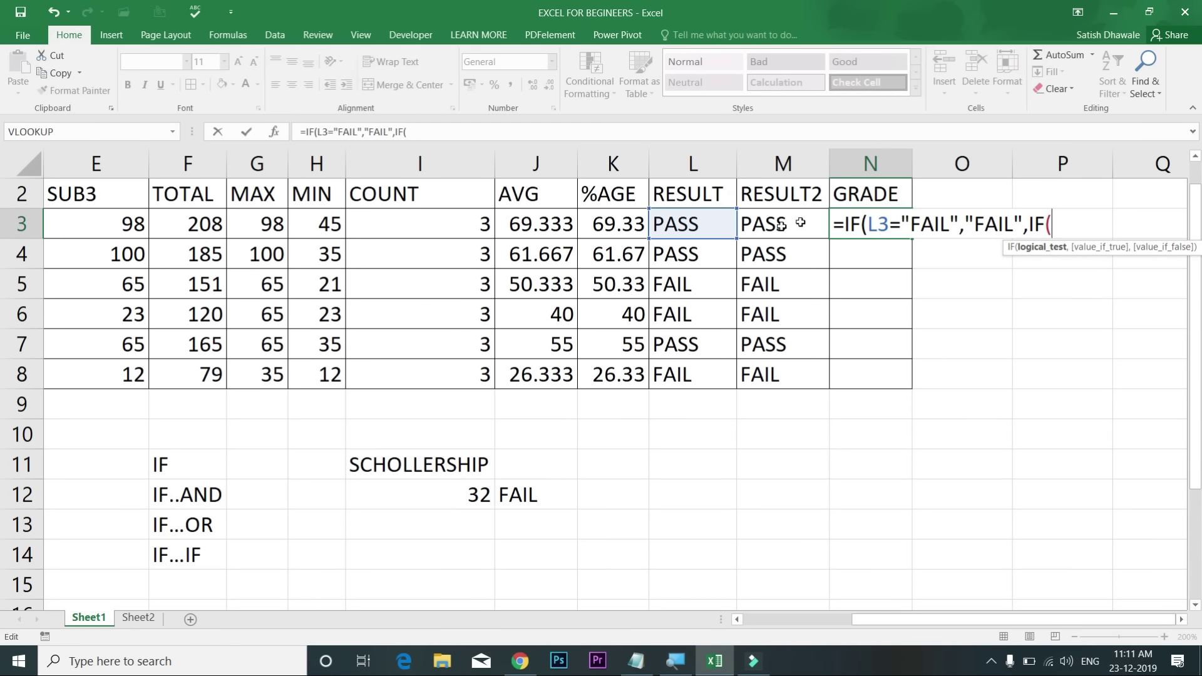
# Step: Add the K3>=75 "A+" tier, then begin the K3>=60 "A" and K3>=50 tests
pyautogui.click(619, 227)
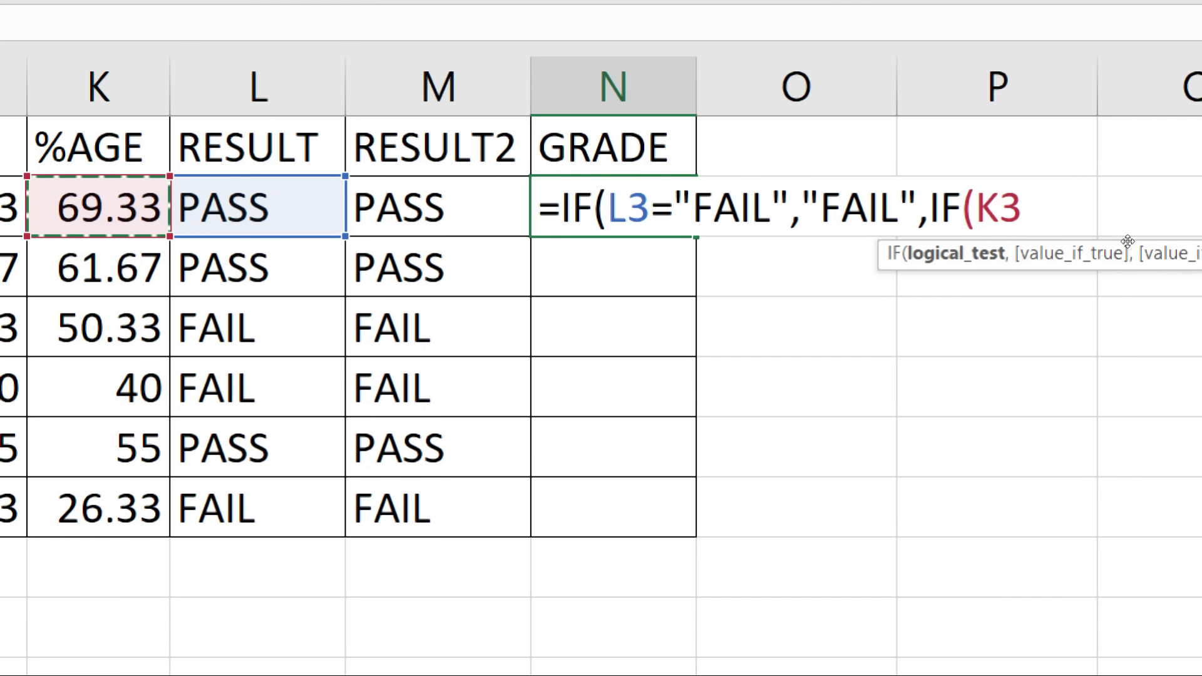
pyautogui.write('75')
pyautogui.press('BackSpace')
pyautogui.press('BackSpace')
pyautogui.write('>=75,"a+')
pyautogui.press('BackSpace')
pyautogui.press('BackSpace')
pyautogui.write('A+')
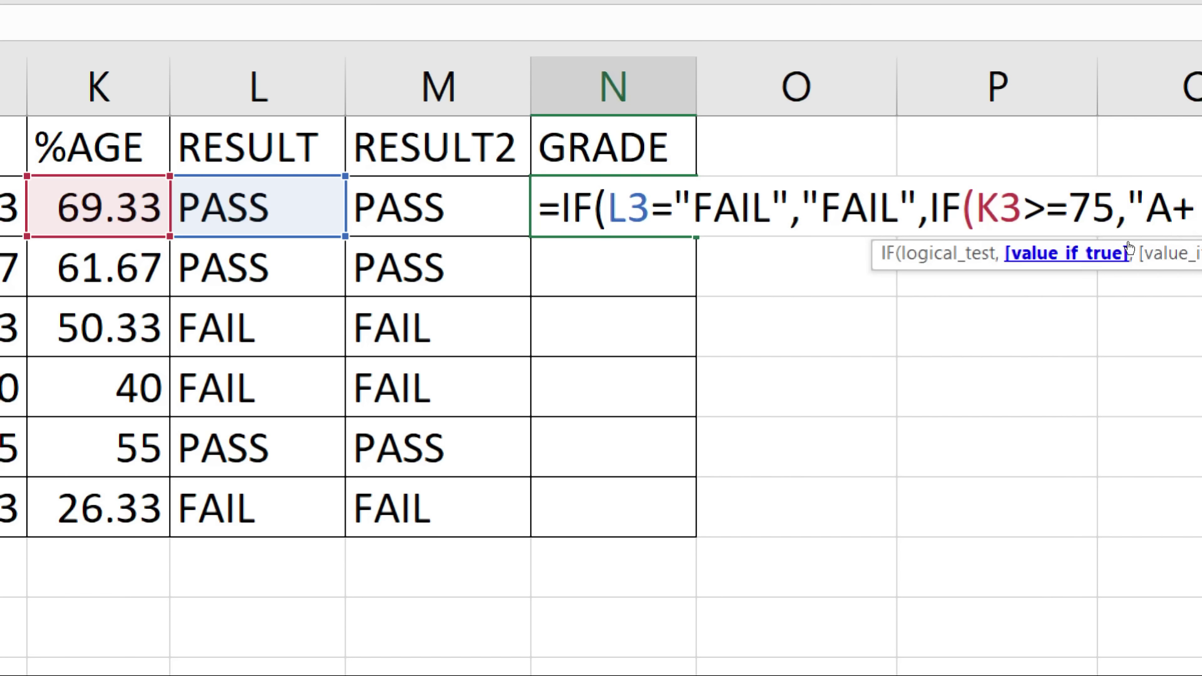
pyautogui.write('"')
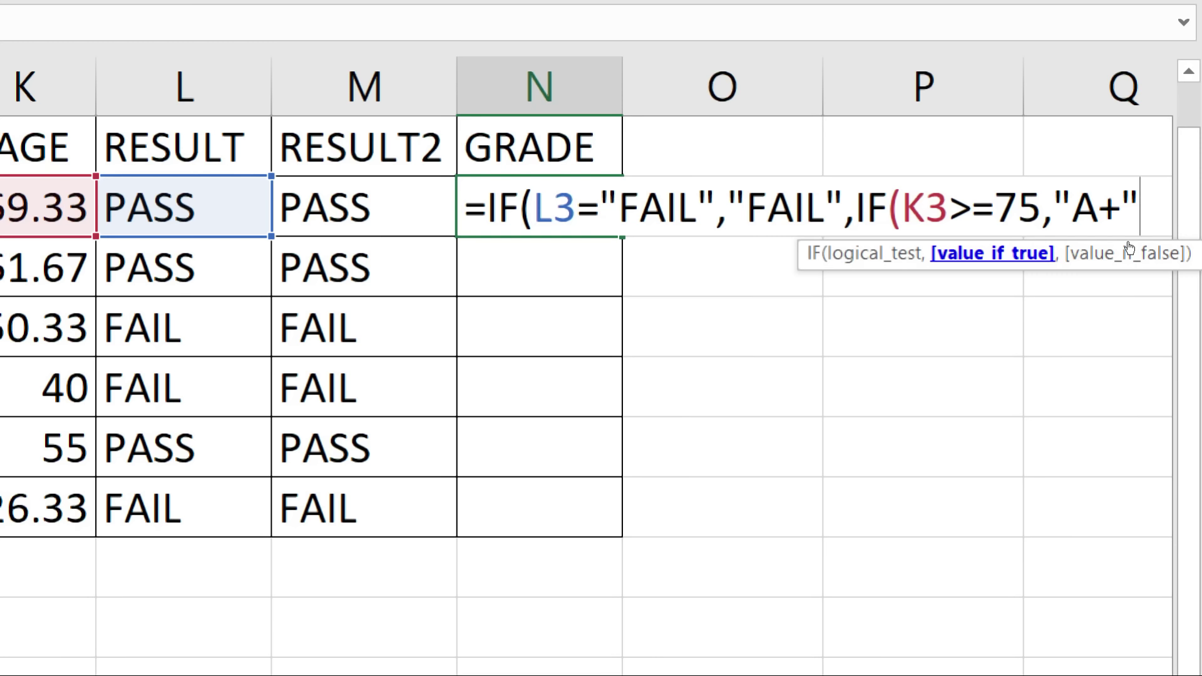
pyautogui.write(',IF')
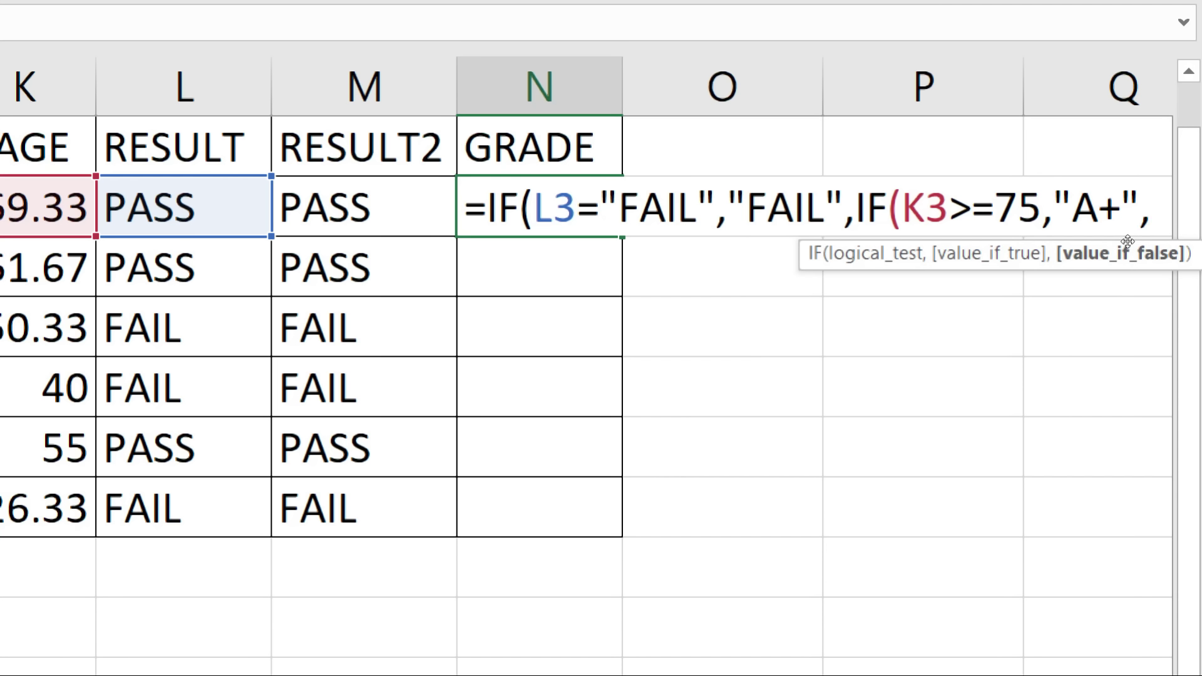
pyautogui.write('(')
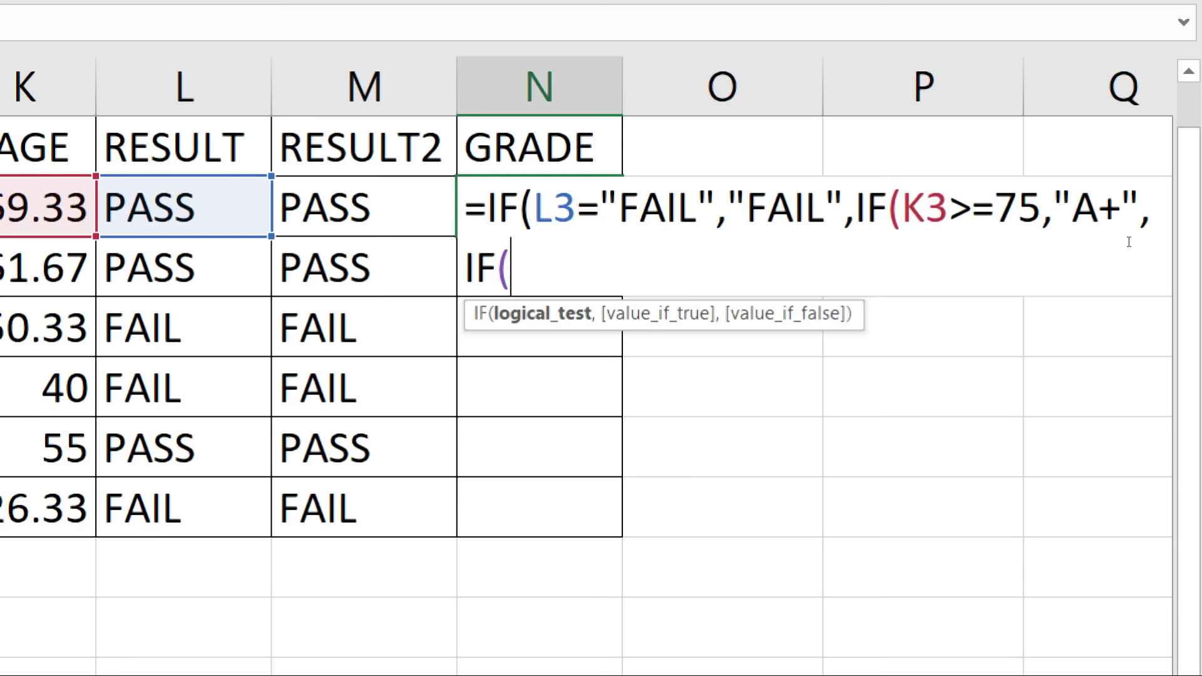
pyautogui.write('K3')
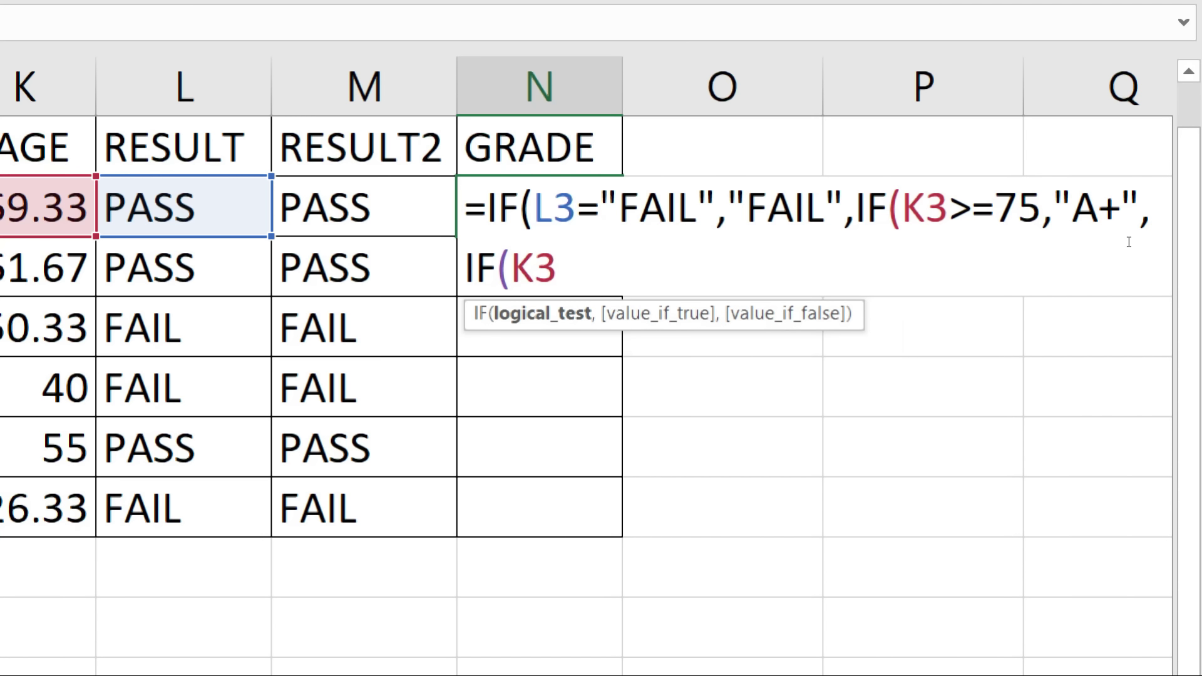
pyautogui.write('>=60,"')
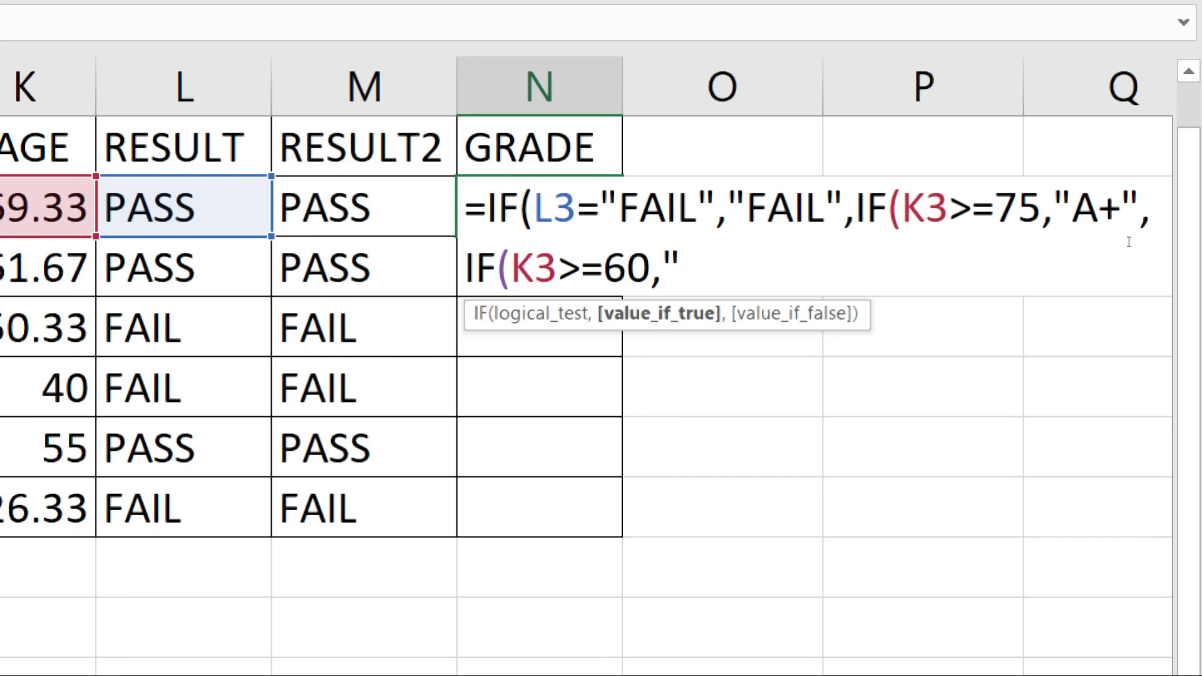
pyautogui.write('A"')
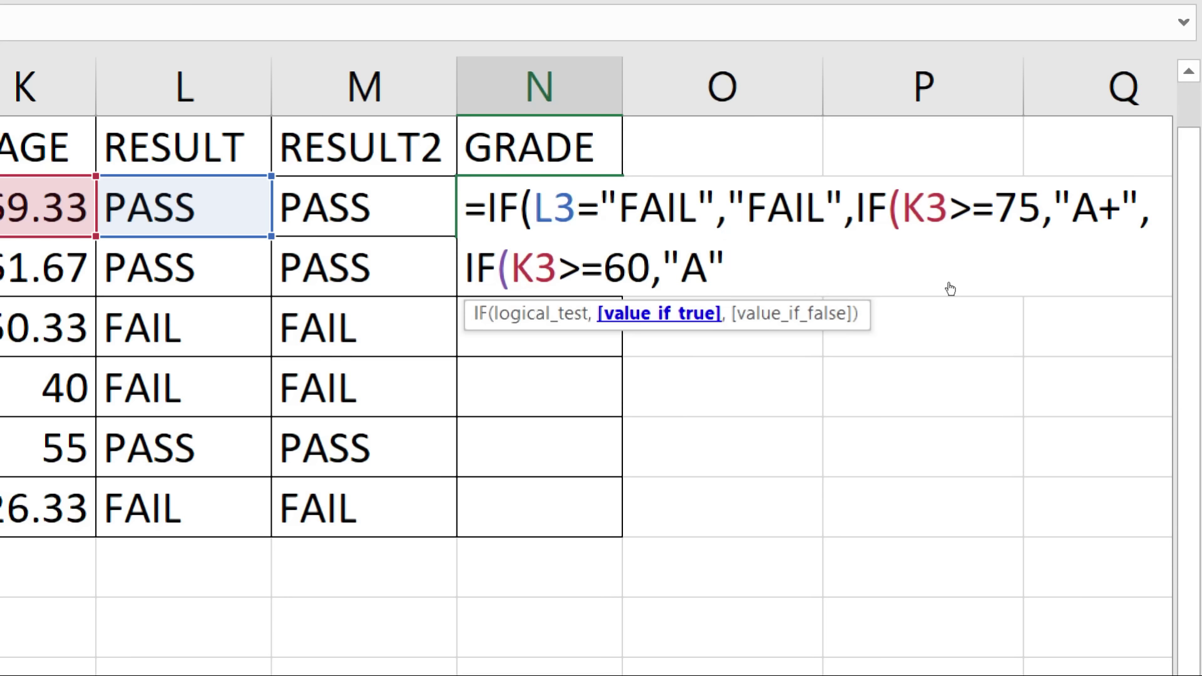
pyautogui.write(',')
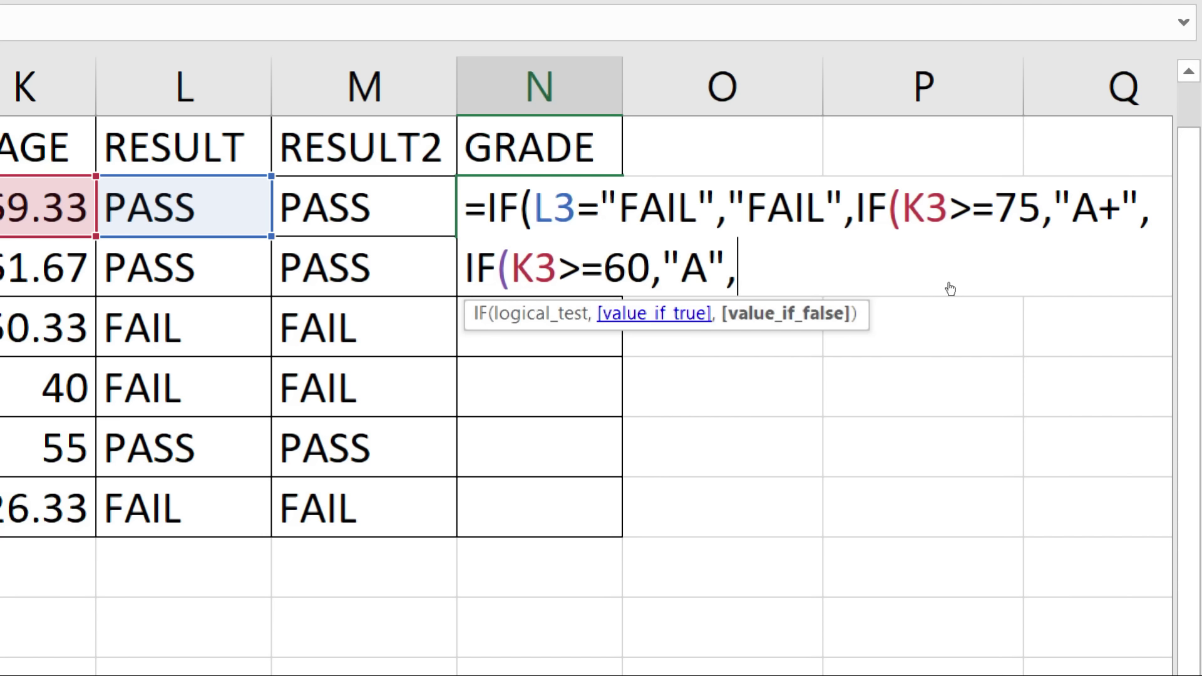
pyautogui.write('IF')
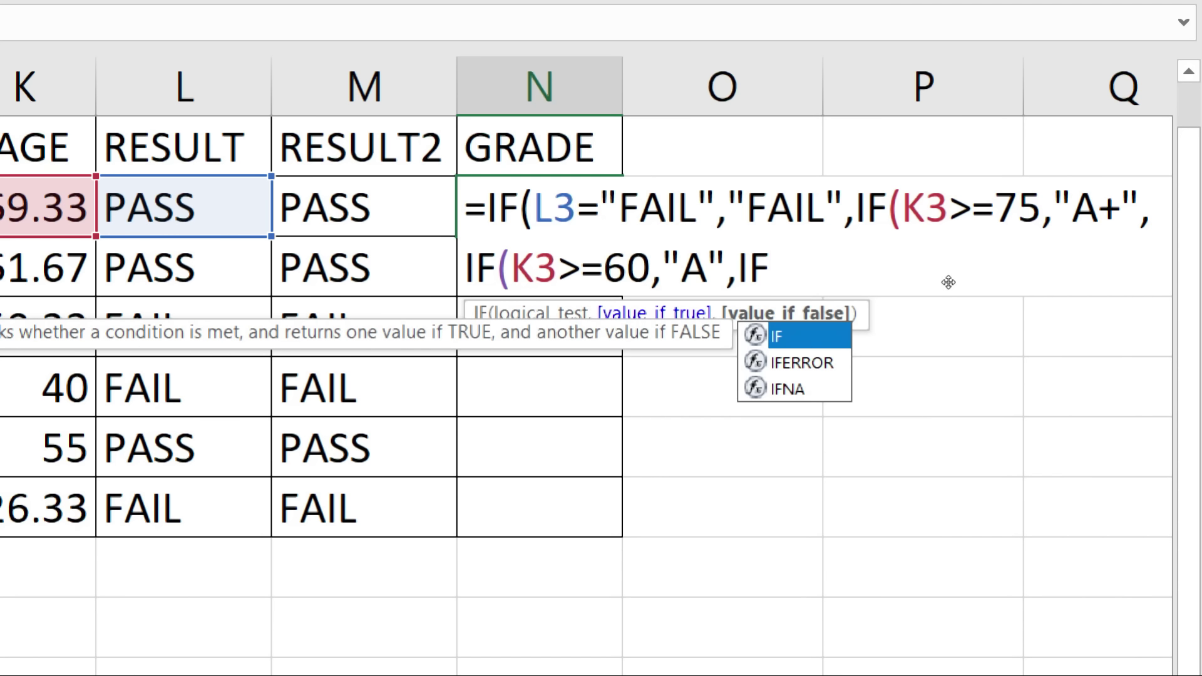
pyautogui.write('(')
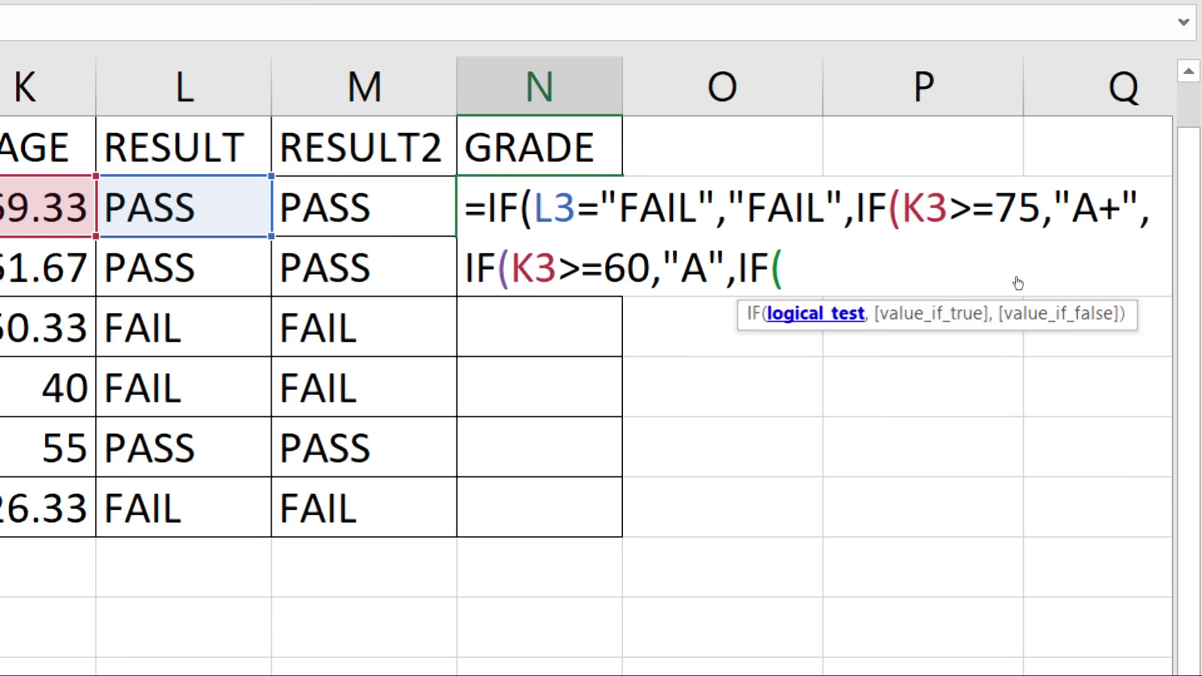
pyautogui.write('K3>')
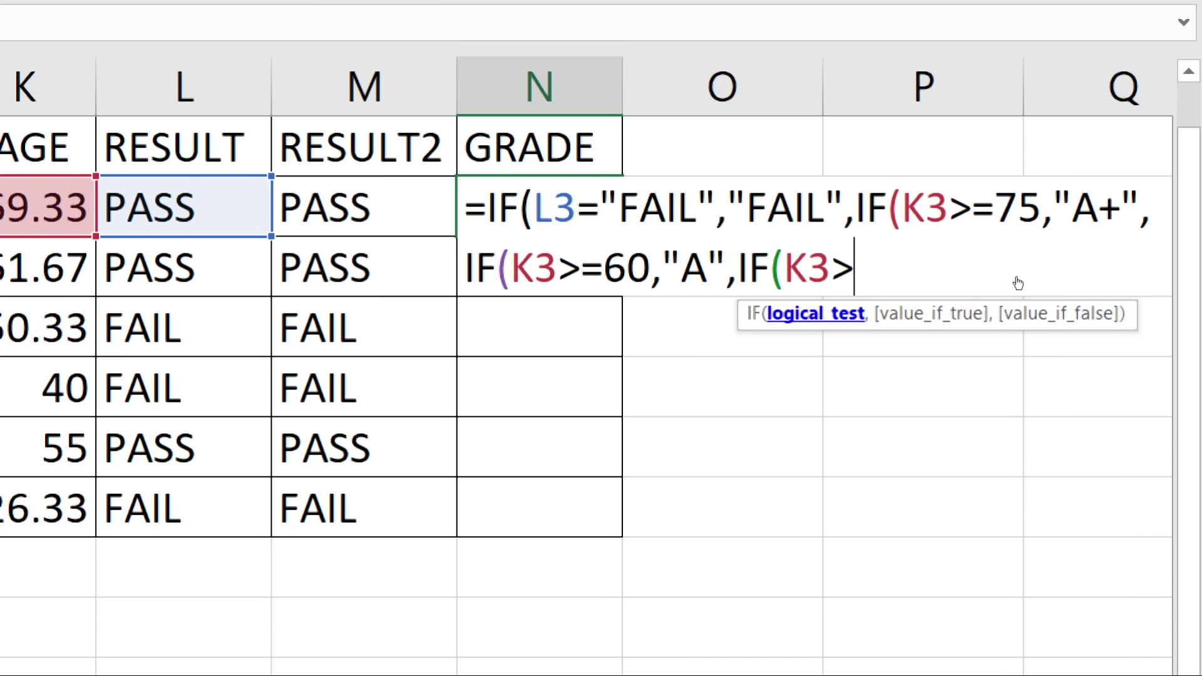
pyautogui.write('=50')
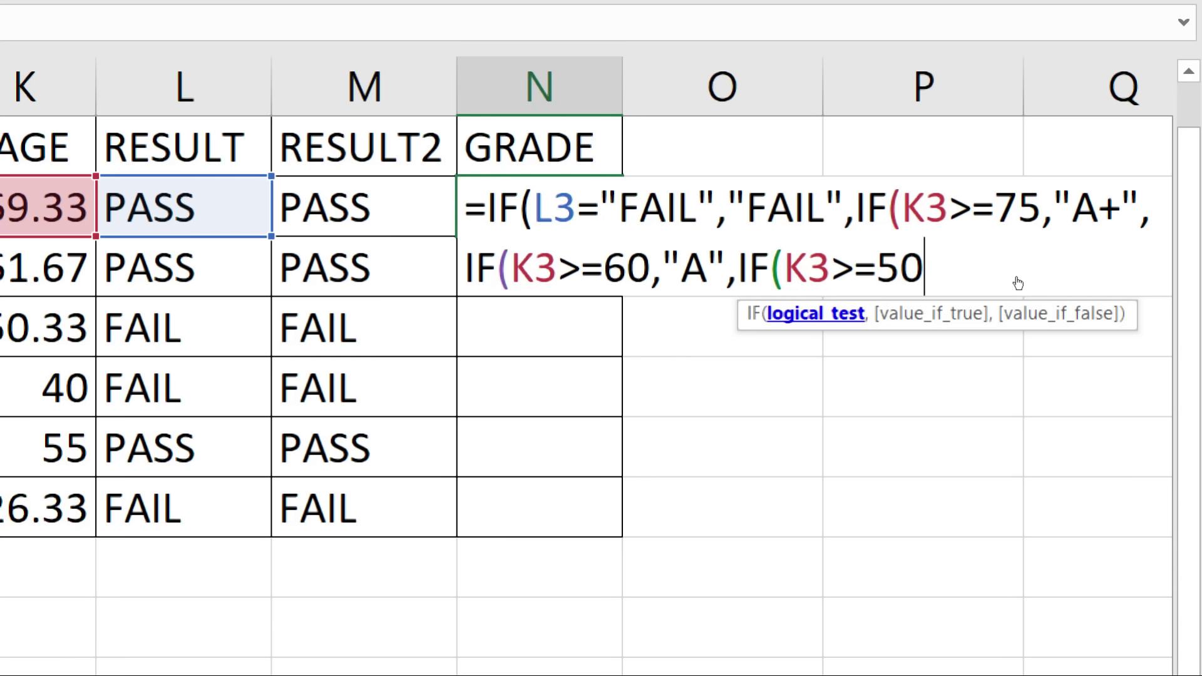
# Step: Change the 50 threshold to K3>=45 returning "C", then add a K3>=35 "C" test
pyautogui.press('BackSpace')
pyautogui.press('BackSpace')
pyautogui.write('45')
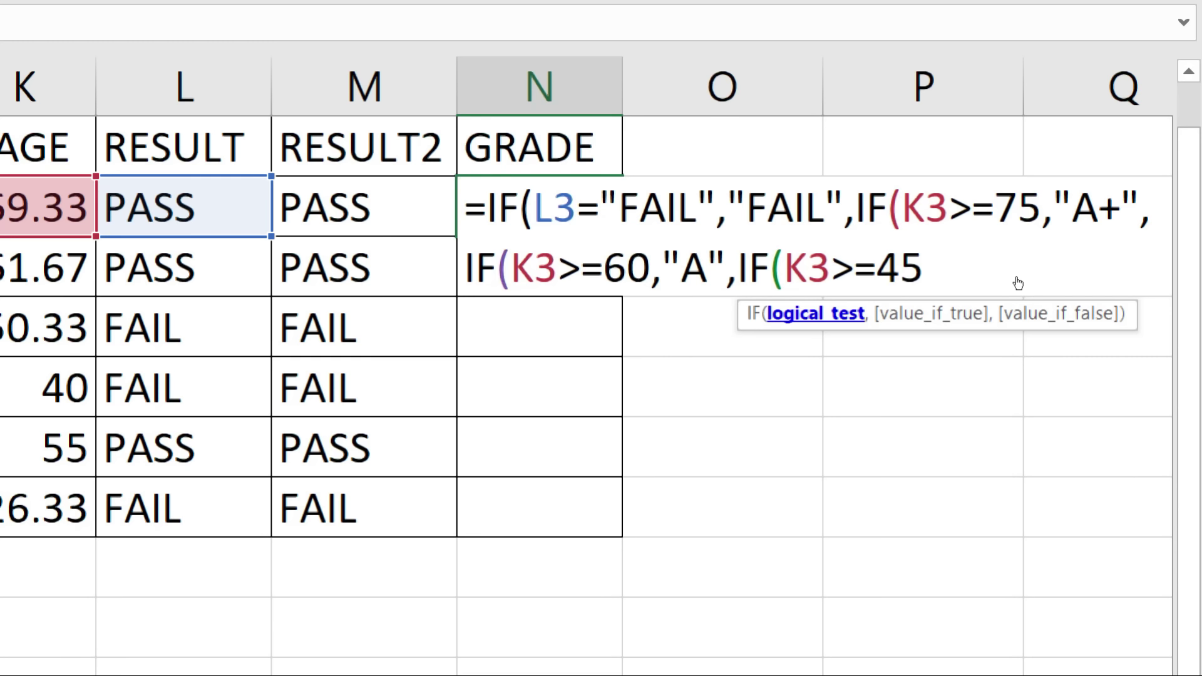
pyautogui.write(',"C"')
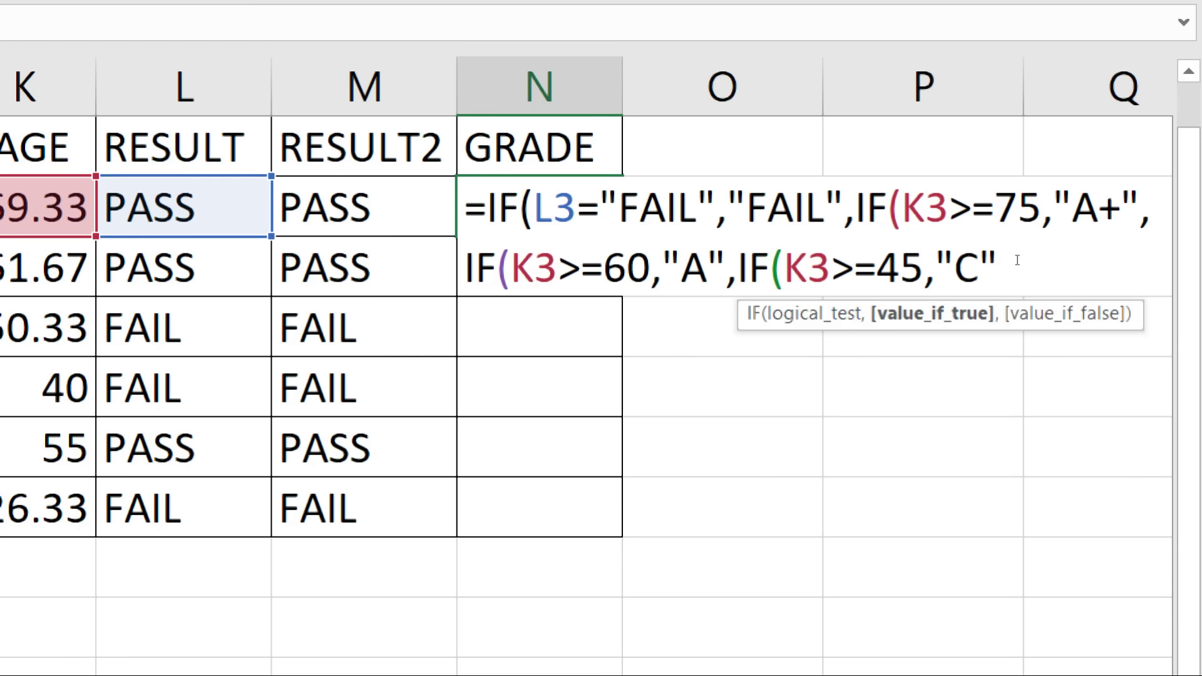
pyautogui.write(',')
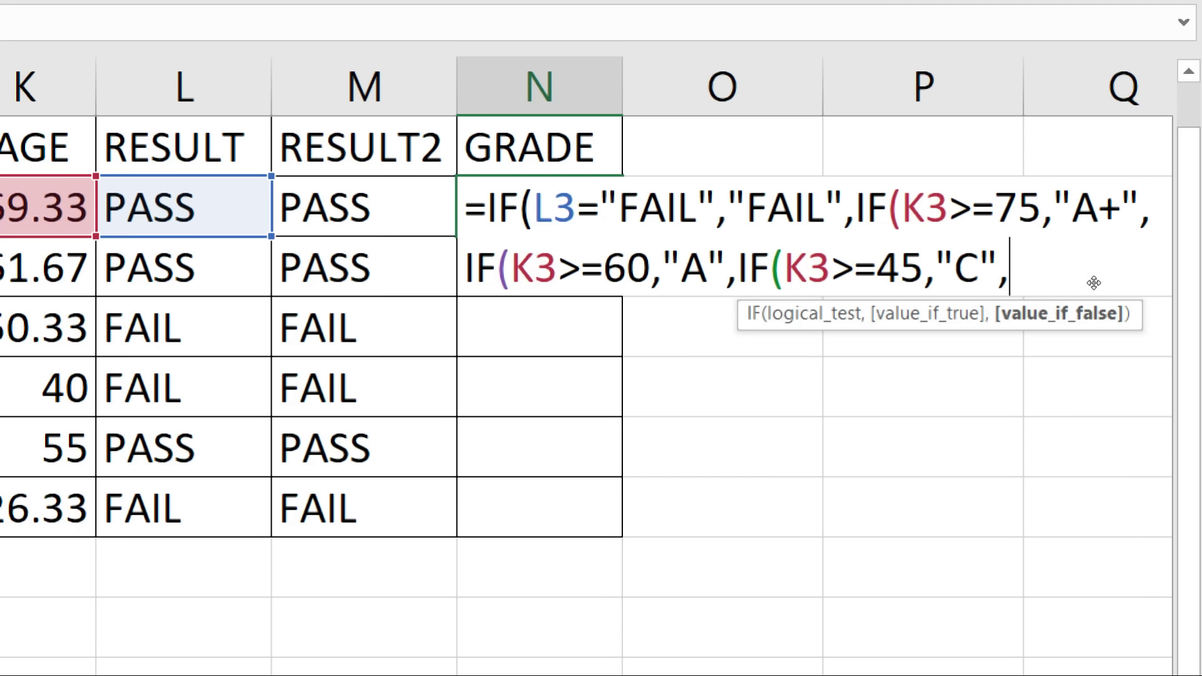
pyautogui.write('IF(')
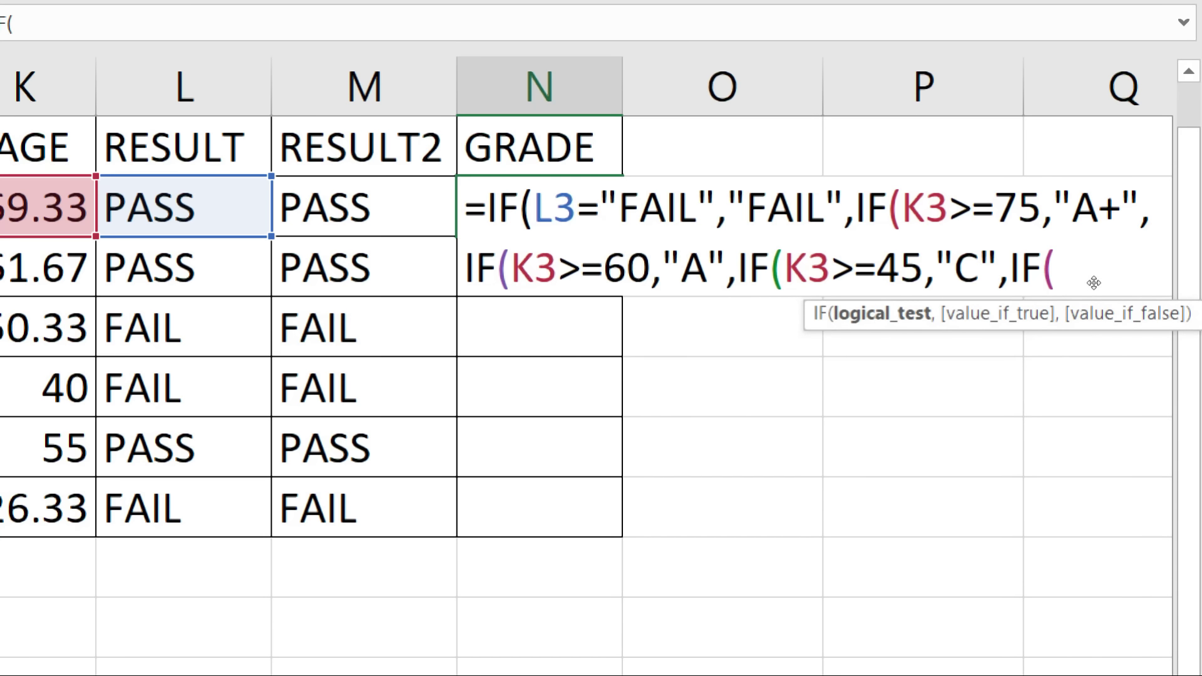
pyautogui.write('K3')
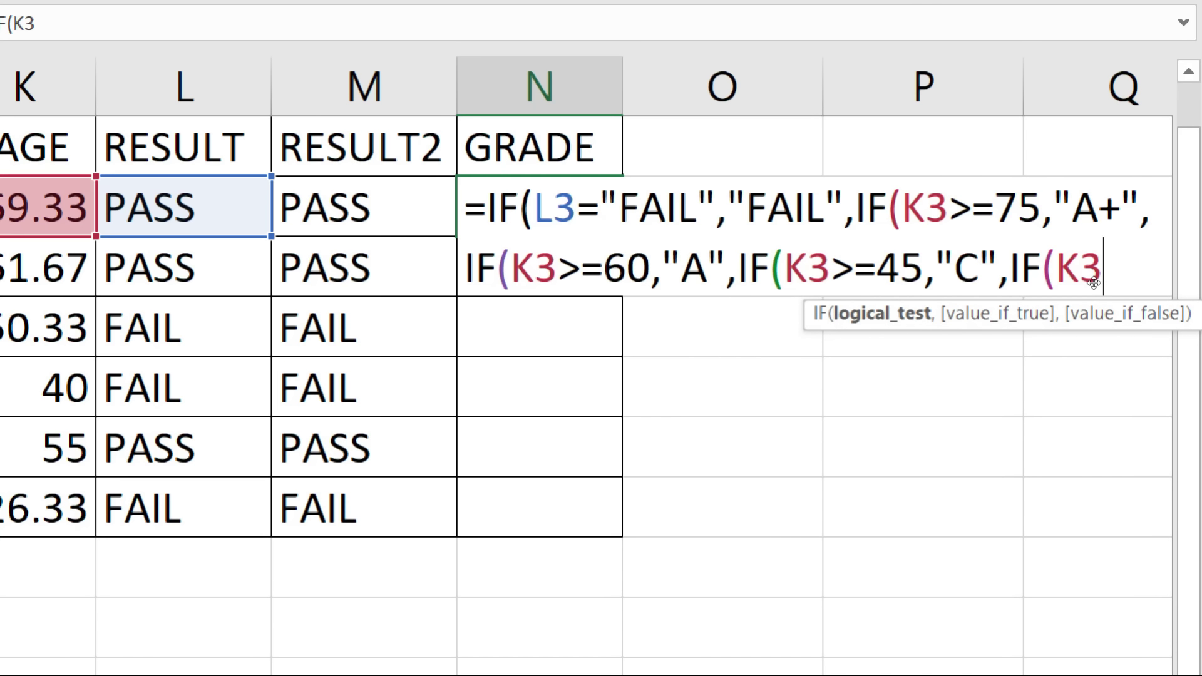
pyautogui.write('>=35')
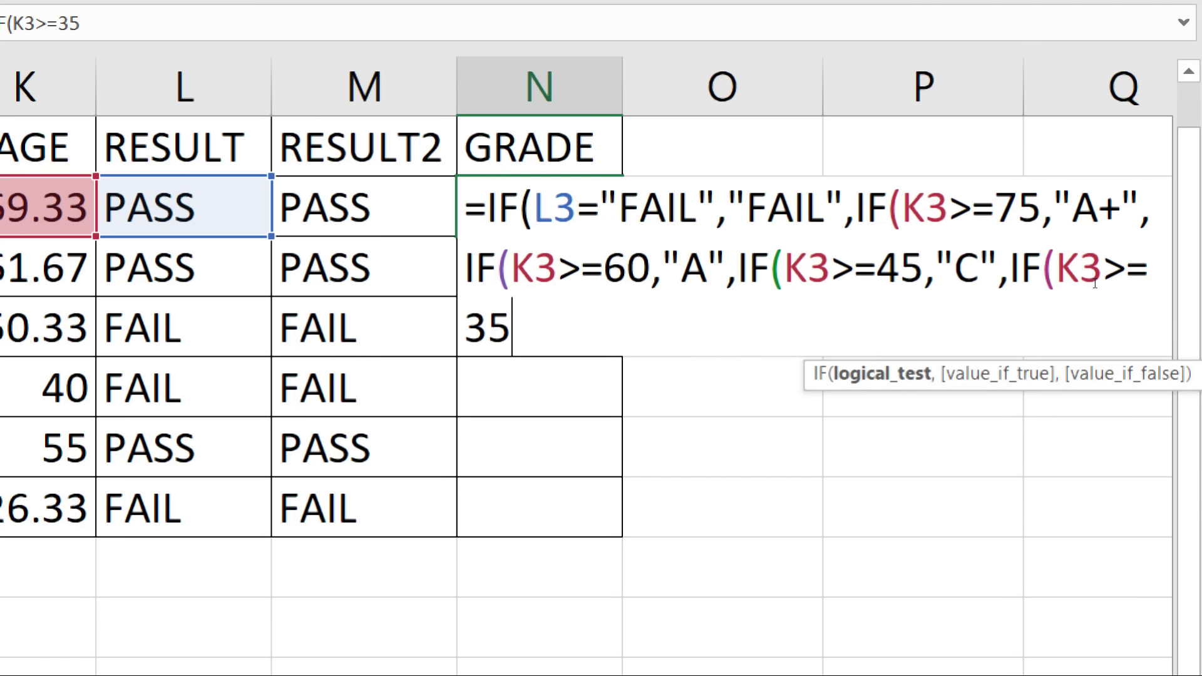
pyautogui.write('"')
pyautogui.press('BackSpace')
pyautogui.write(',"')
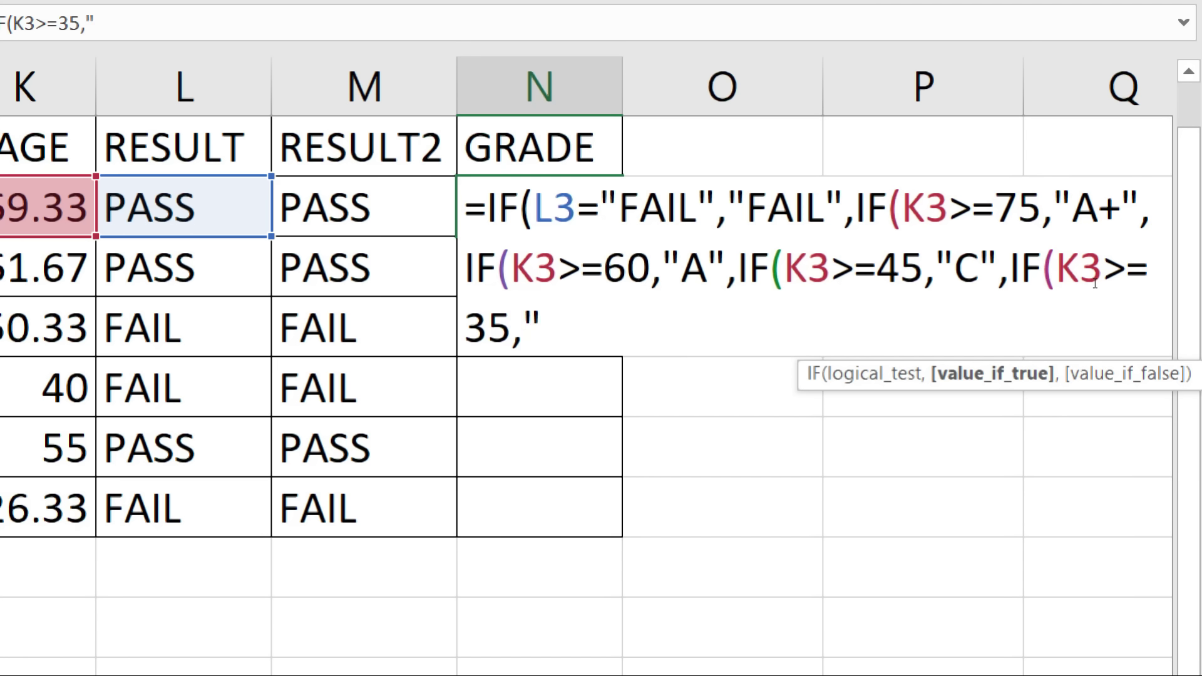
pyautogui.write('C"')
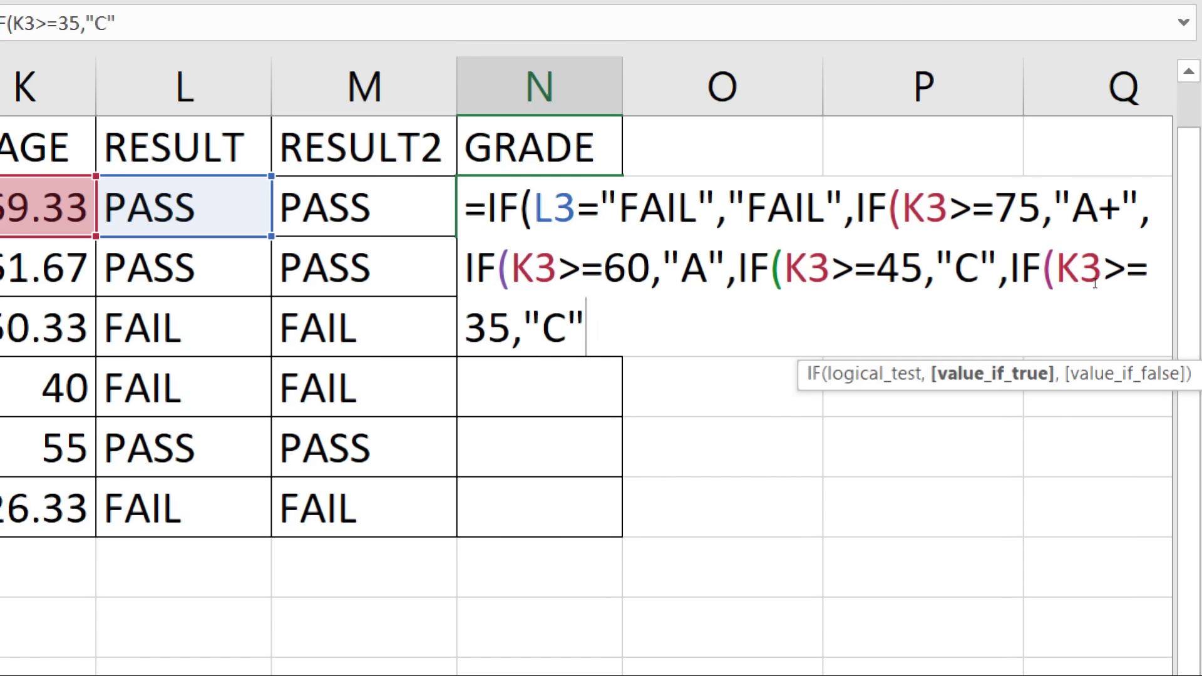
# Step: Change the grade for K3>=45 from "C" to "B"
pyautogui.click(1091, 252)
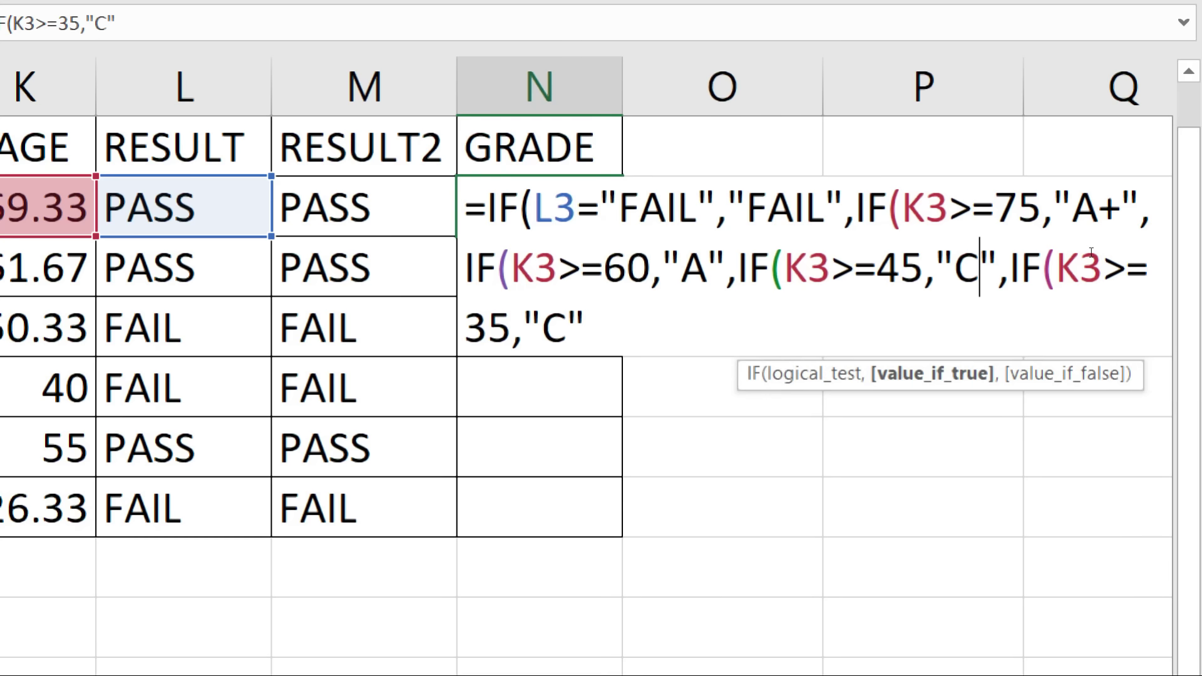
pyautogui.press('BackSpace')
pyautogui.write('B')
pyautogui.press('End')
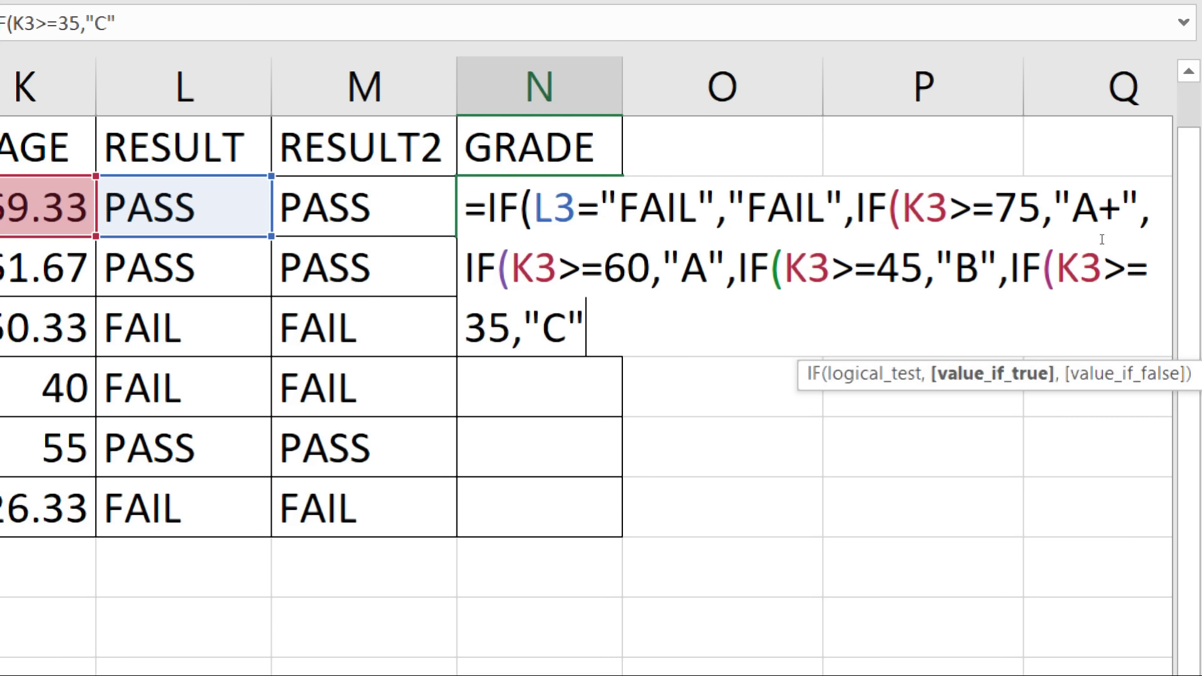
# Step: Review the nested K3 conditions and enter the grade formula in N3
pyautogui.moveTo(856, 220); pyautogui.dragTo(1171, 229)
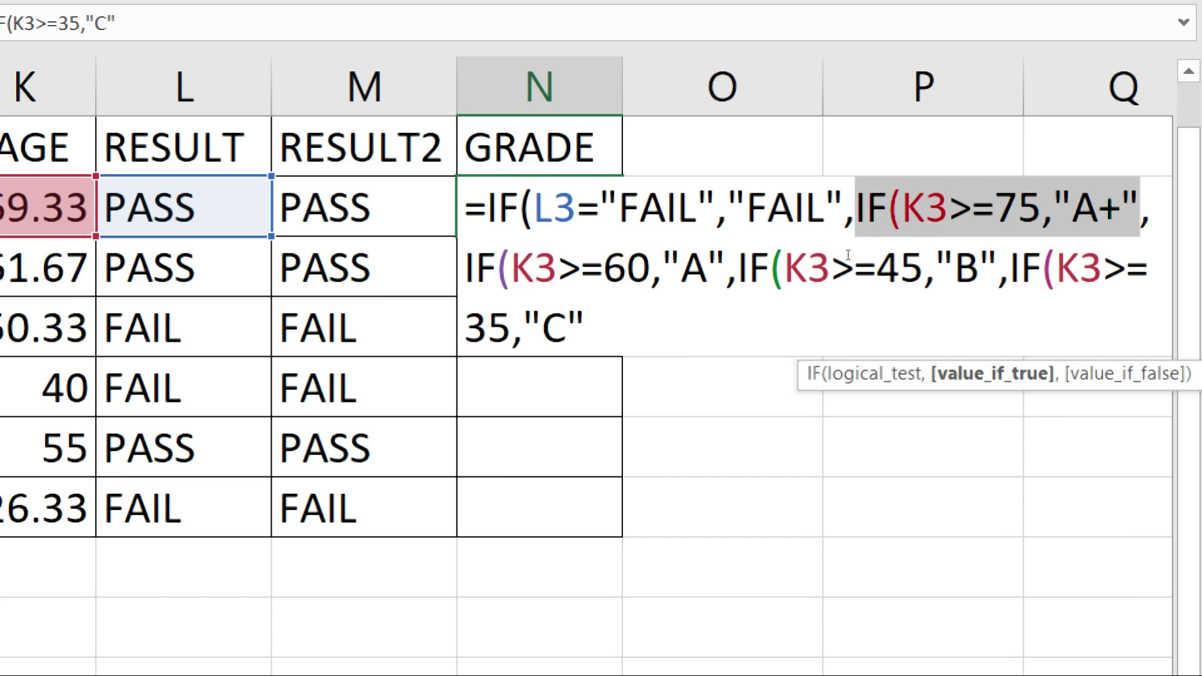
pyautogui.moveTo(475, 269); pyautogui.dragTo(970, 265)
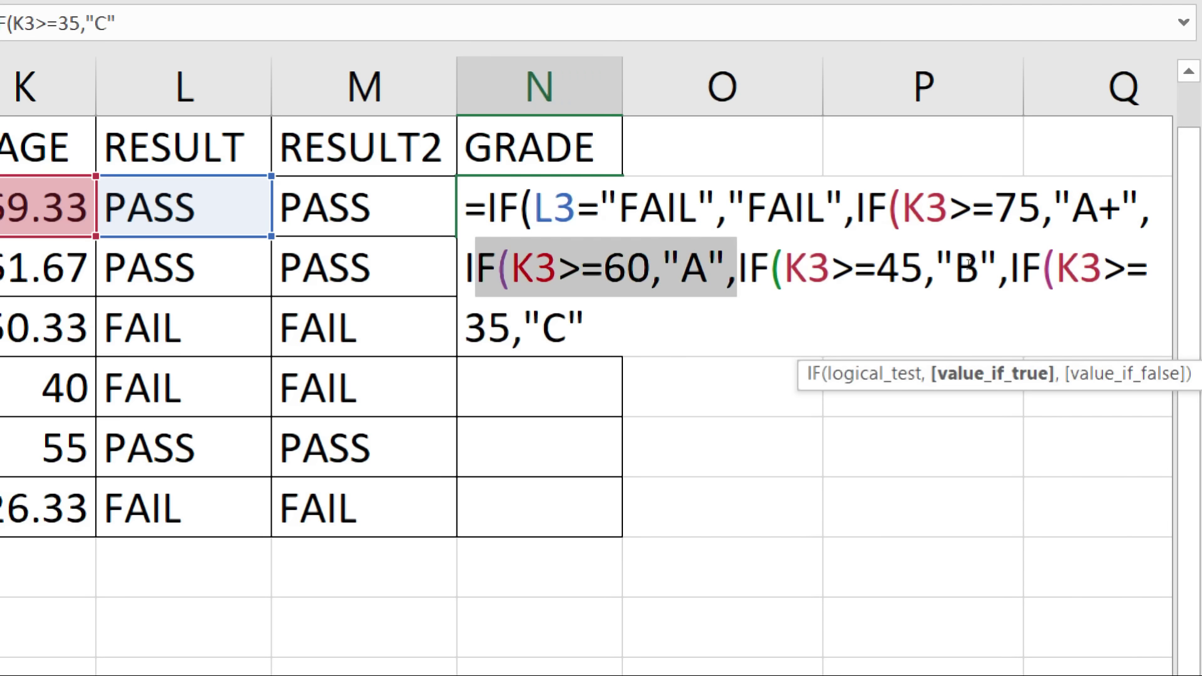
pyautogui.moveTo(969, 264); pyautogui.dragTo(968, 262)
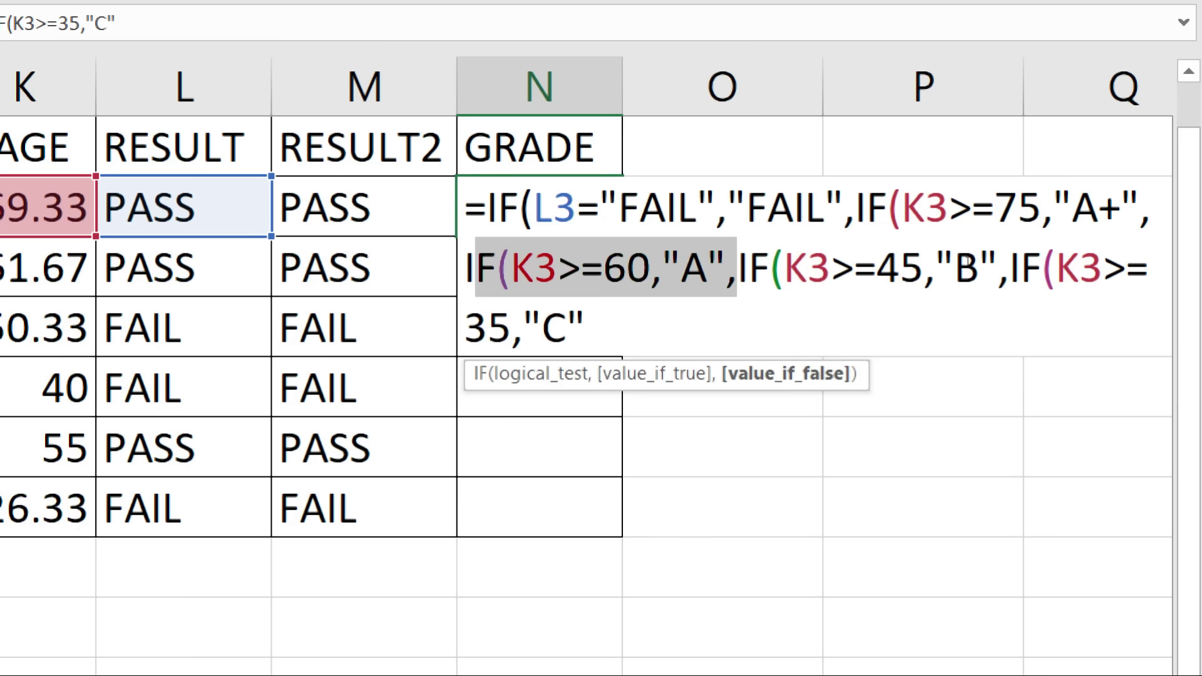
pyautogui.press('End')
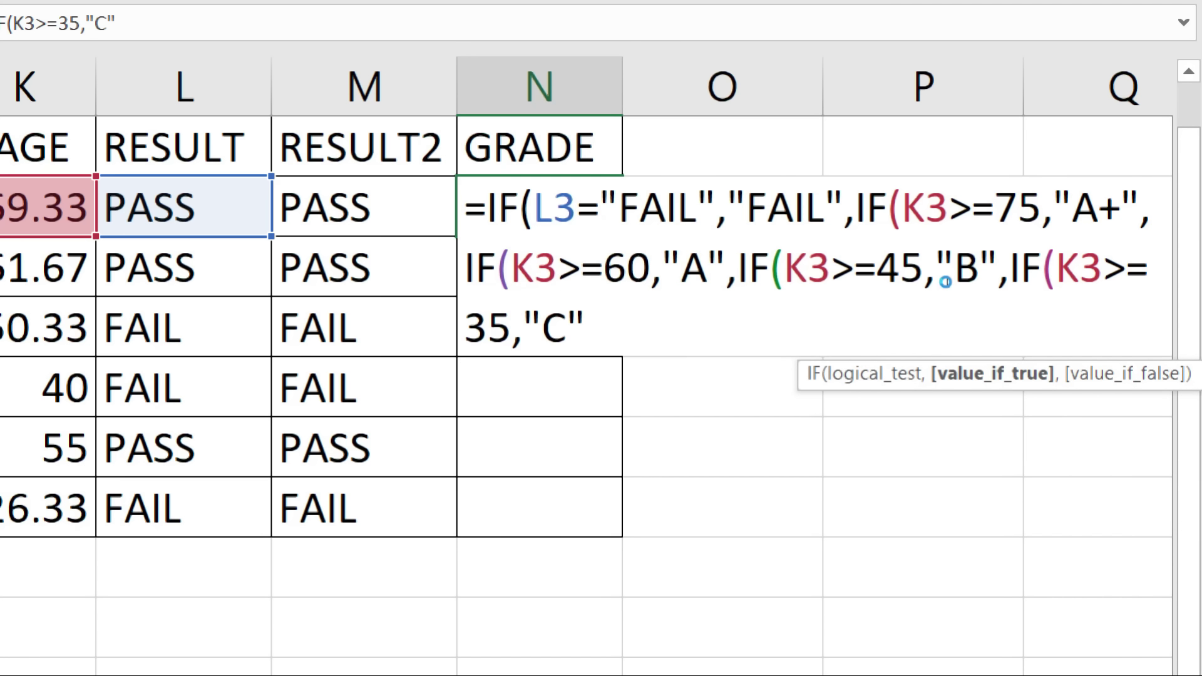
pyautogui.press('Return')
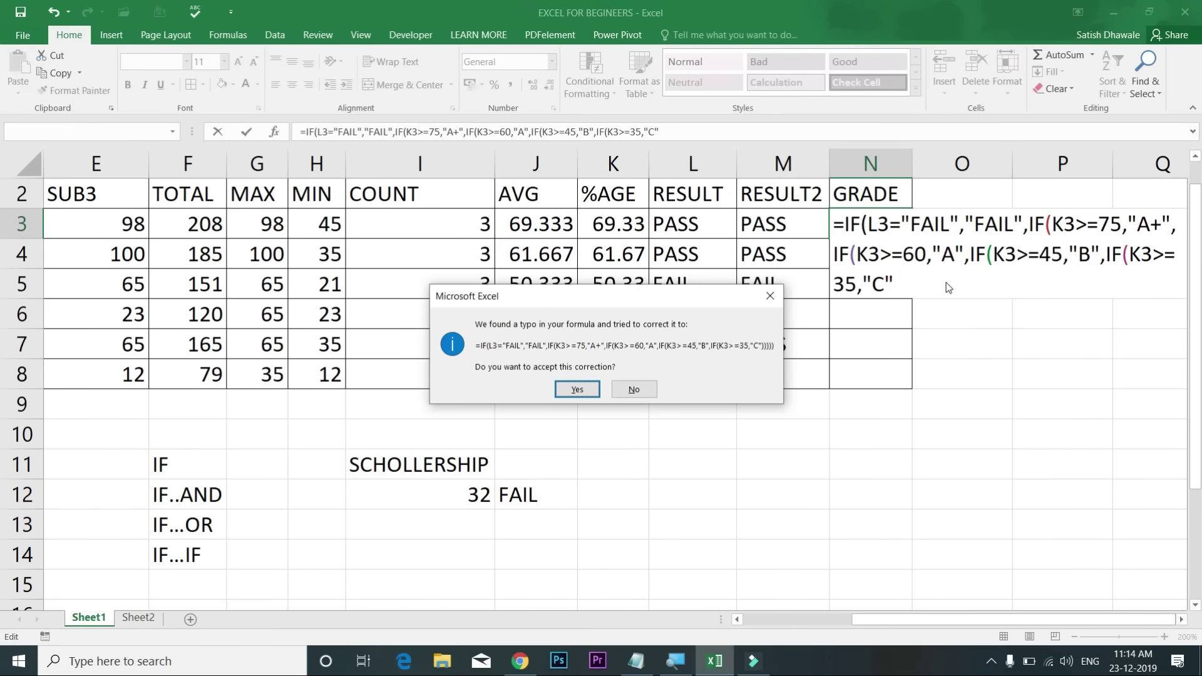
# Step: Accept Excel's parenthesis correction and fill N3's grade formula down to N8
pyautogui.press('Return')
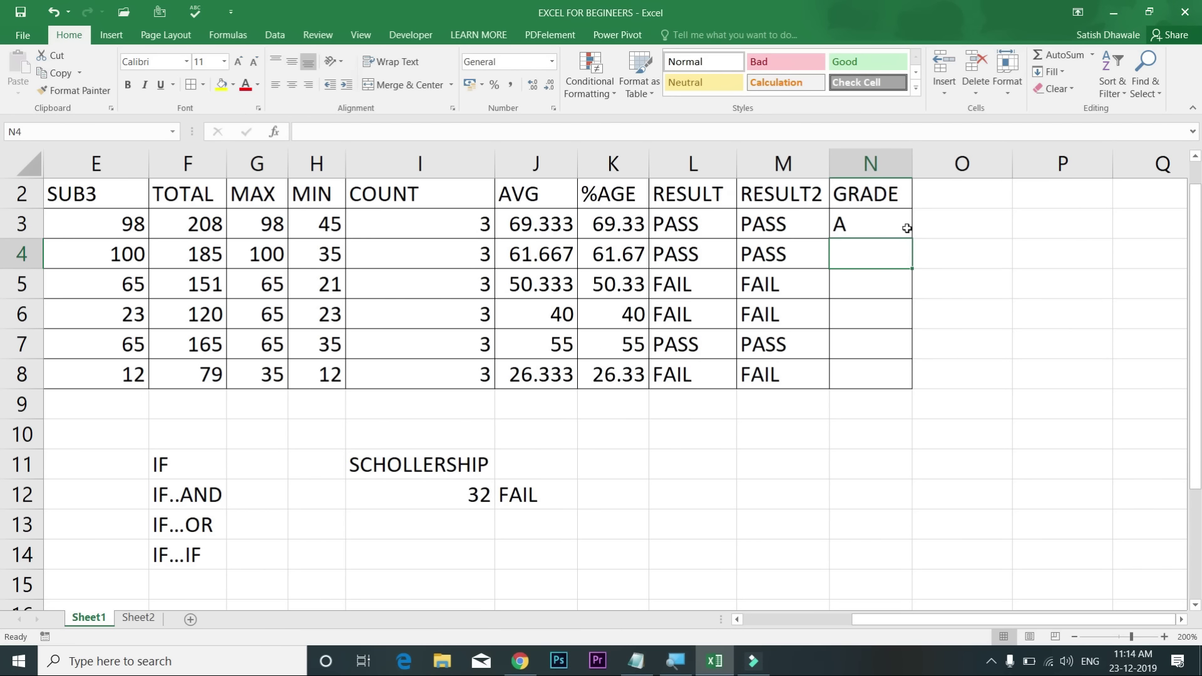
pyautogui.click(908, 231)
pyautogui.doubleClick(912, 237)
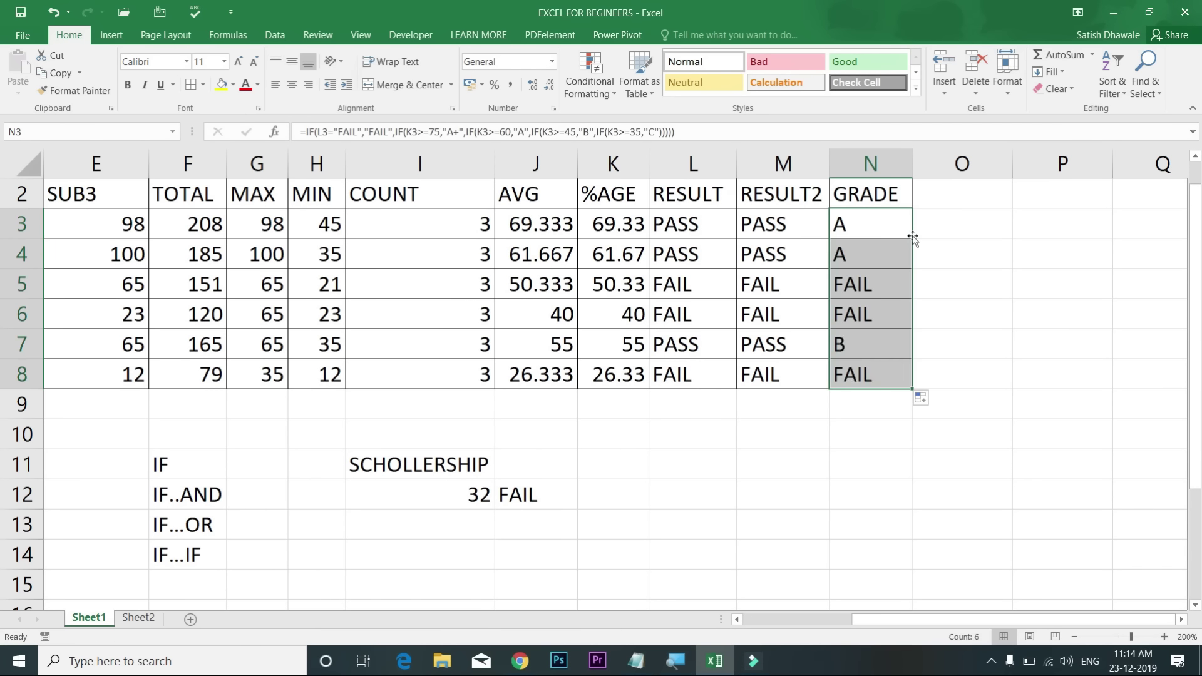
# Step: Check the grades in N5–N7 and K7's percentage, then reopen N3's formula
pyautogui.click(883, 286)
pyautogui.click(879, 305)
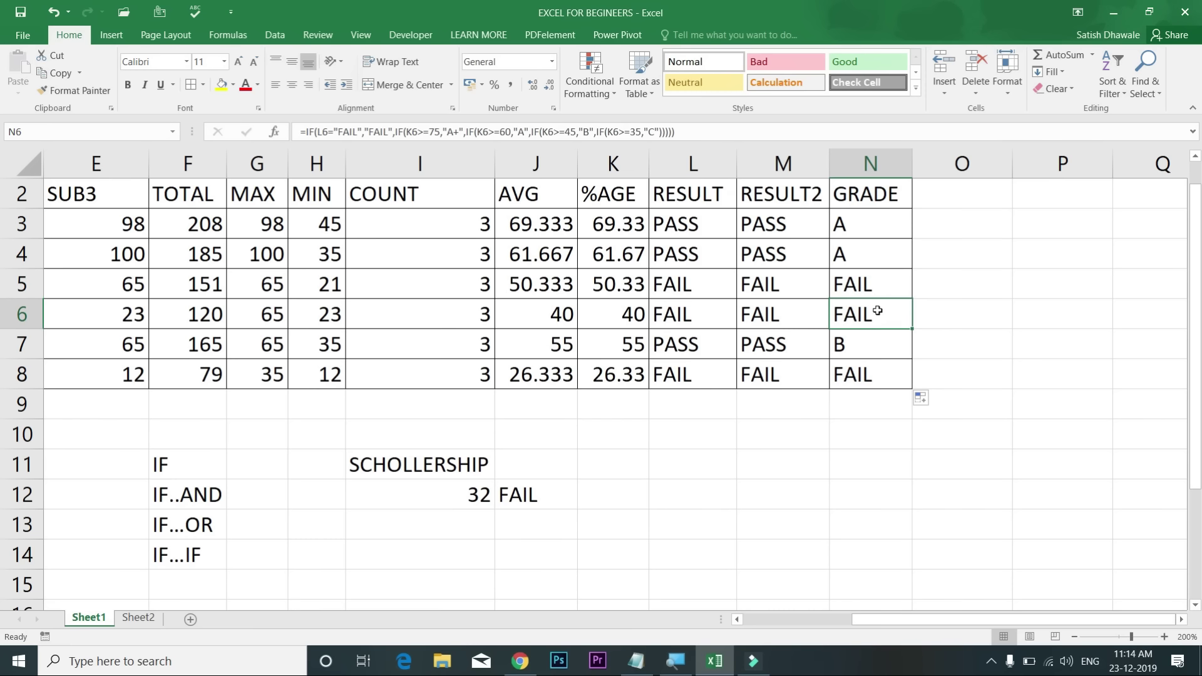
pyautogui.click(867, 351)
pyautogui.click(632, 350)
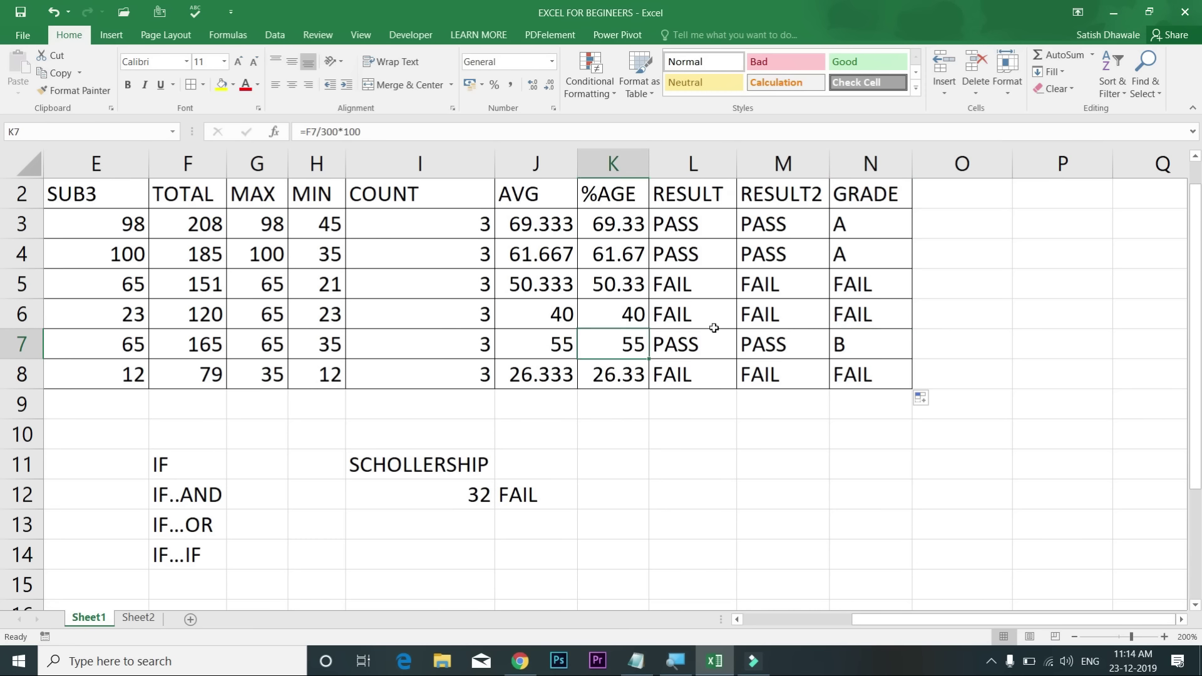
pyautogui.moveTo(874, 220); pyautogui.dragTo(870, 383)
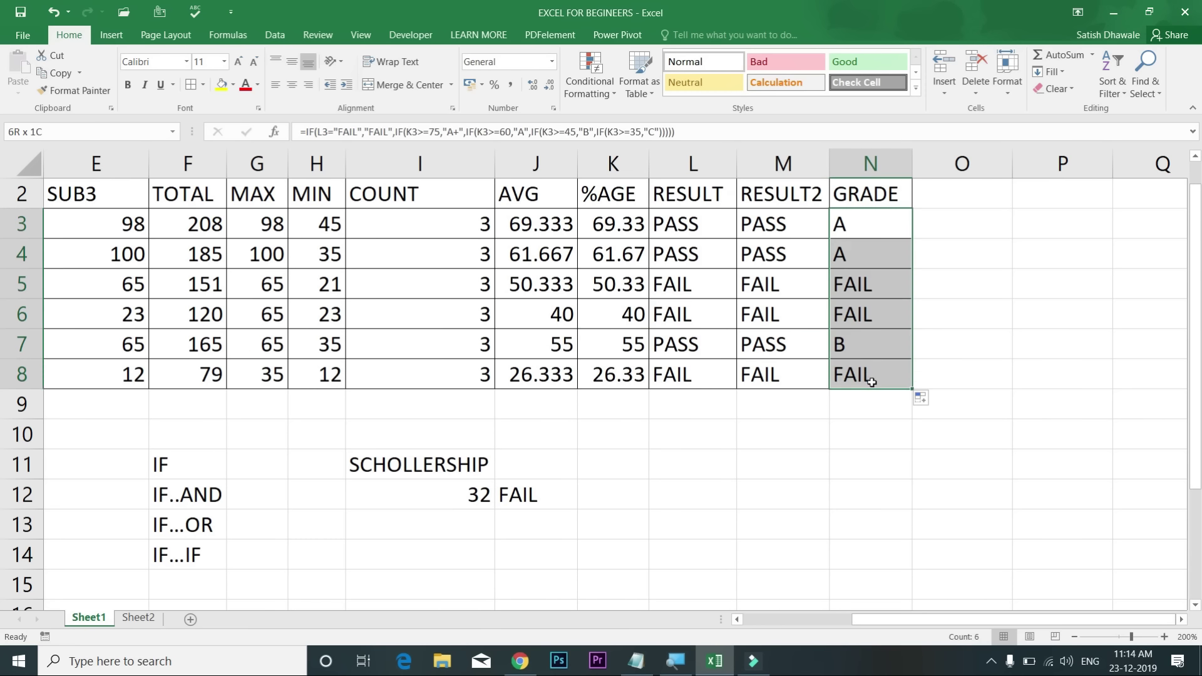
pyautogui.doubleClick(891, 233)
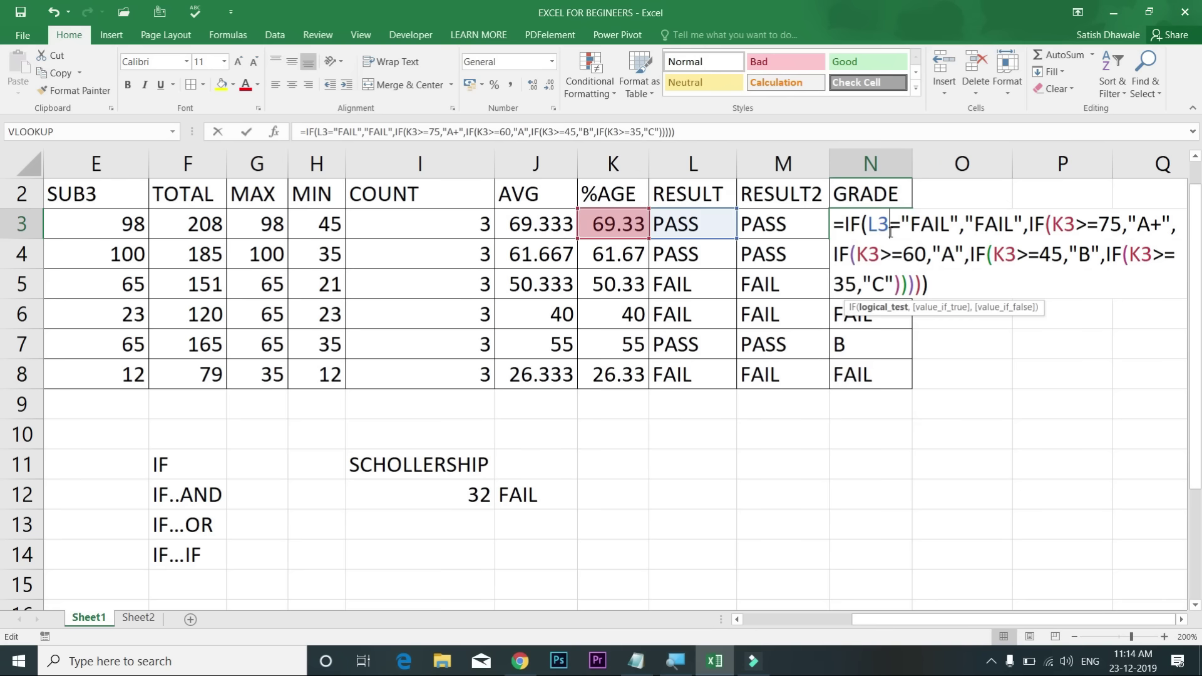
pyautogui.click(943, 284)
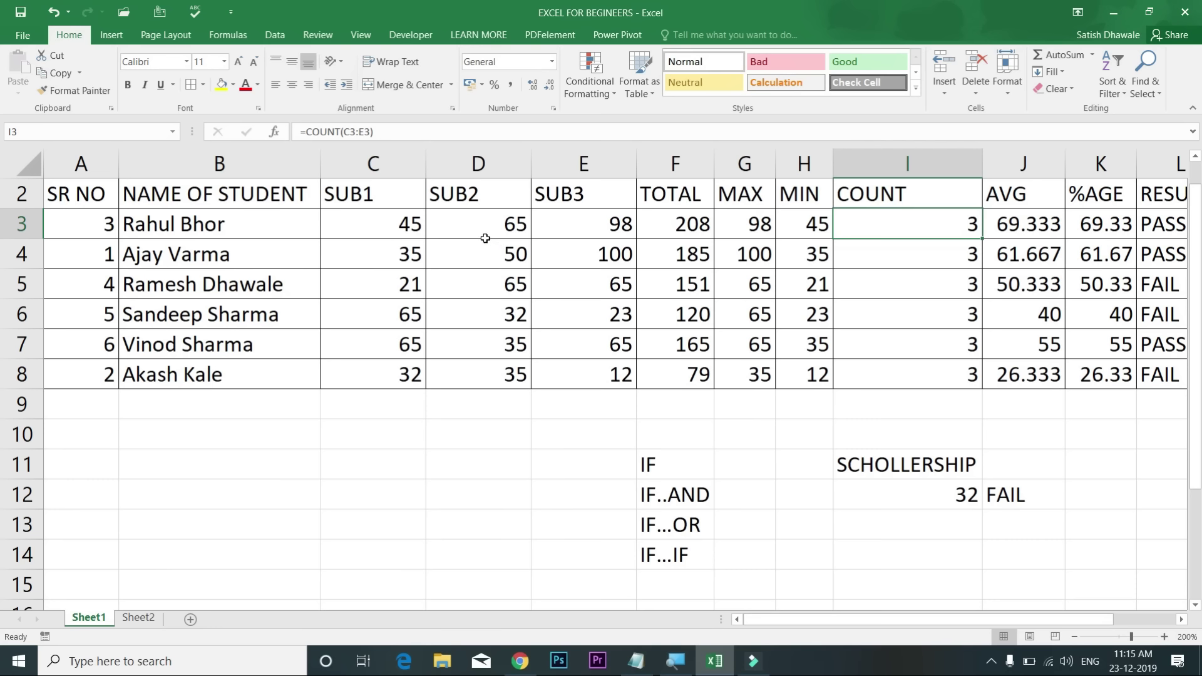
# Step: Insert a 2-D clustered column chart from the names and SUB1–SUB3 marks in B3:E8
pyautogui.moveTo(247, 224); pyautogui.dragTo(584, 373)
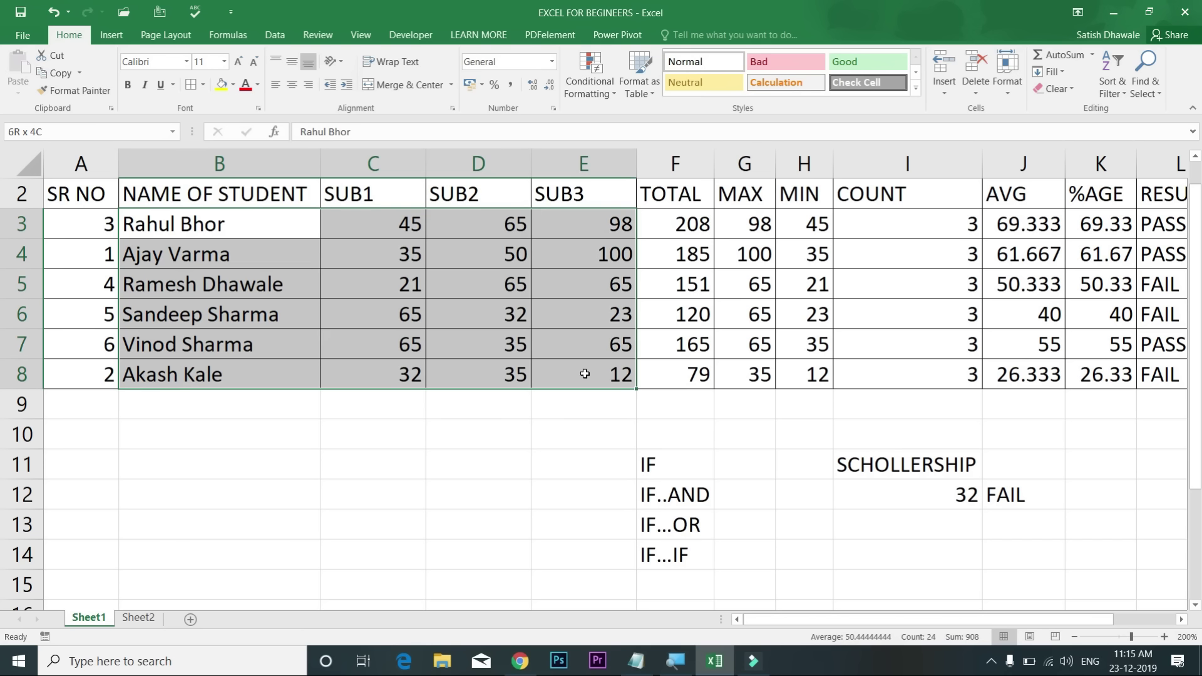
pyautogui.moveTo(584, 373); pyautogui.dragTo(584, 374)
pyautogui.click(116, 36)
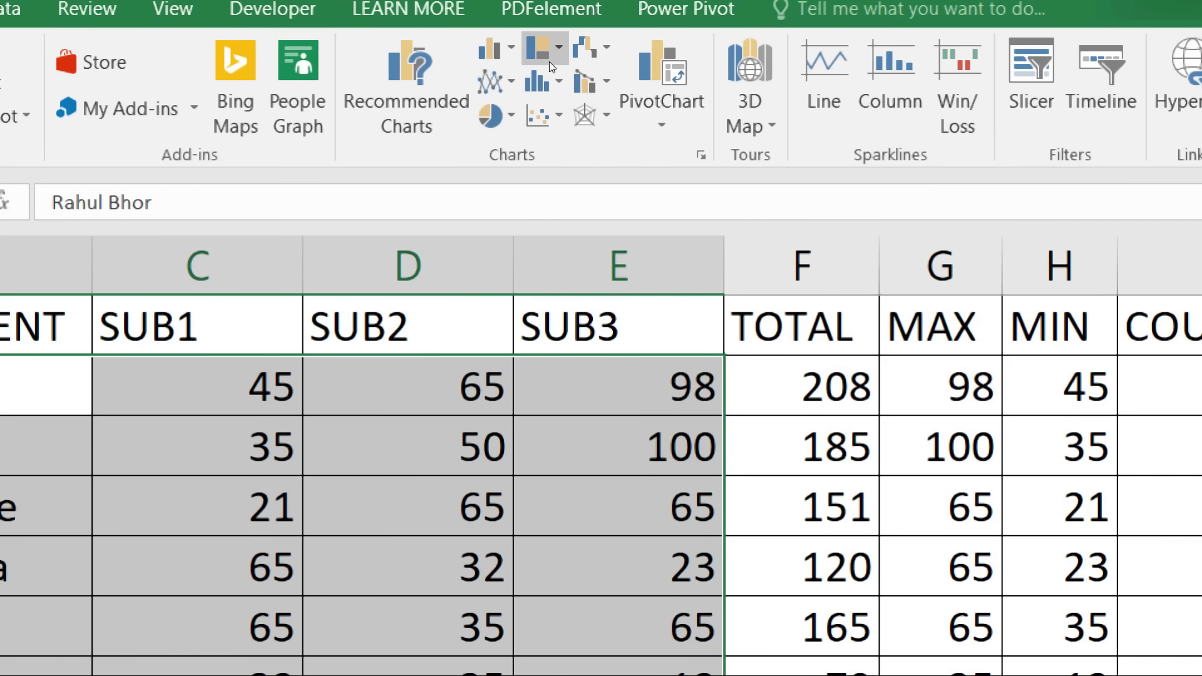
pyautogui.click(530, 62)
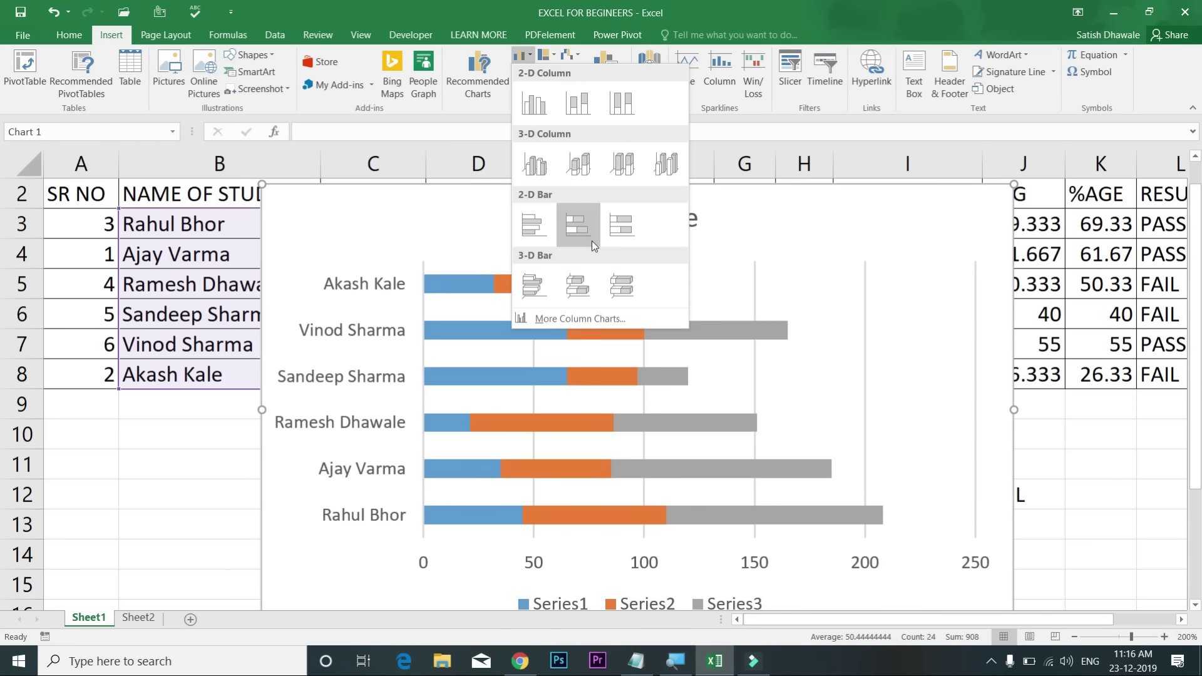
pyautogui.click(531, 106)
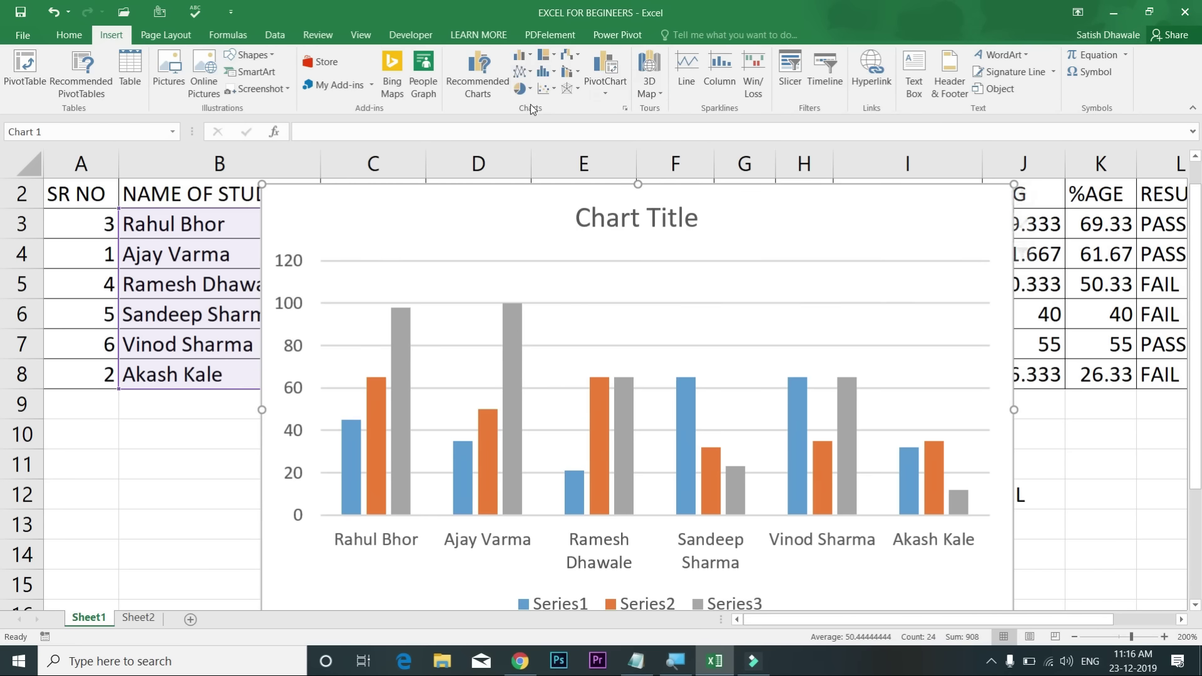
# Step: Delete the Series1–Series3 chart and reselect B2:E8 including the header row
pyautogui.moveTo(816, 226); pyautogui.dragTo(638, 301)
pyautogui.click(659, 283)
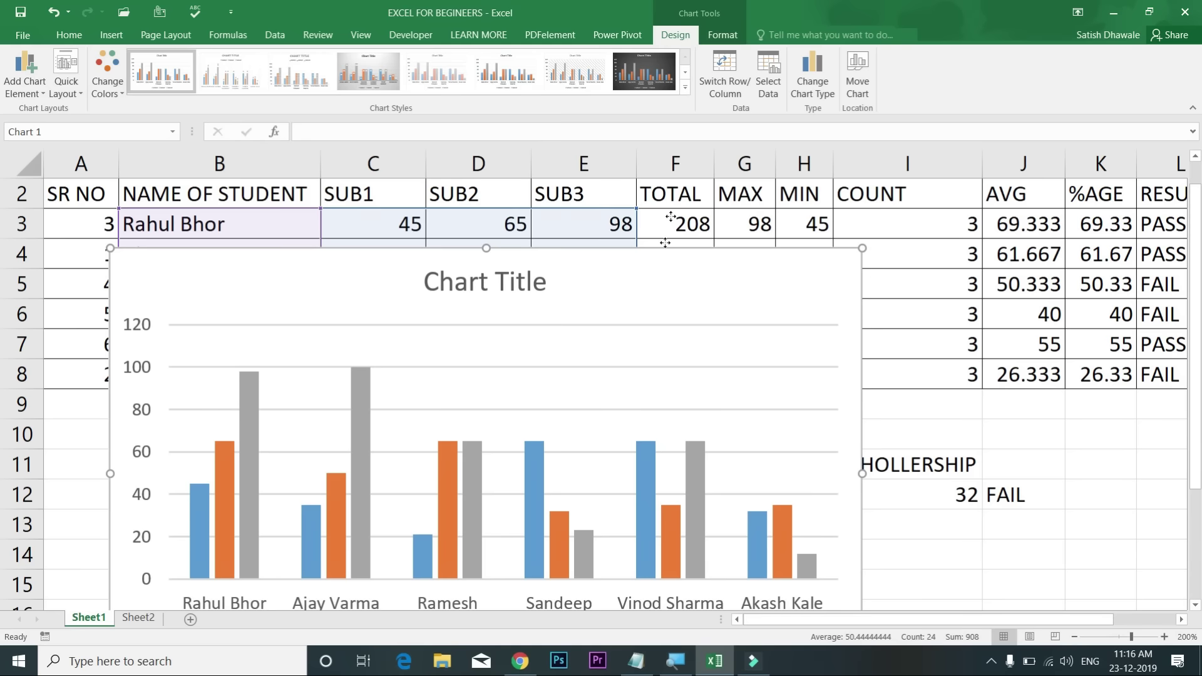
pyautogui.moveTo(660, 283); pyautogui.dragTo(680, 213)
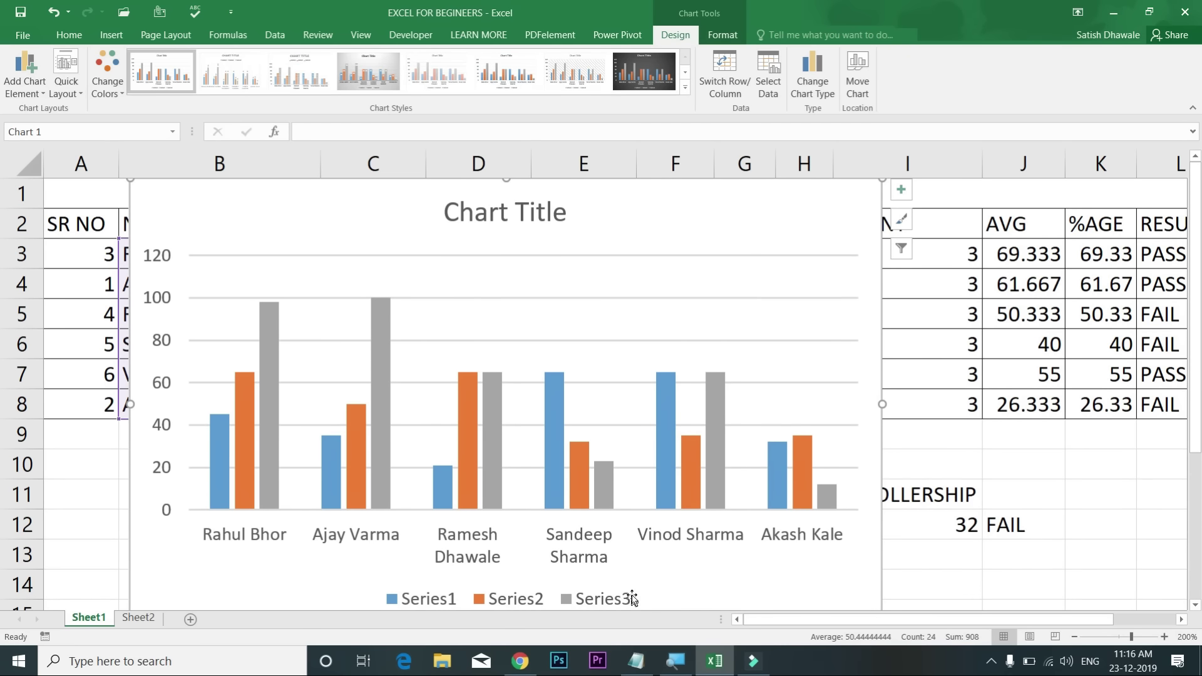
pyautogui.press('Delete')
pyautogui.moveTo(251, 226); pyautogui.dragTo(578, 395)
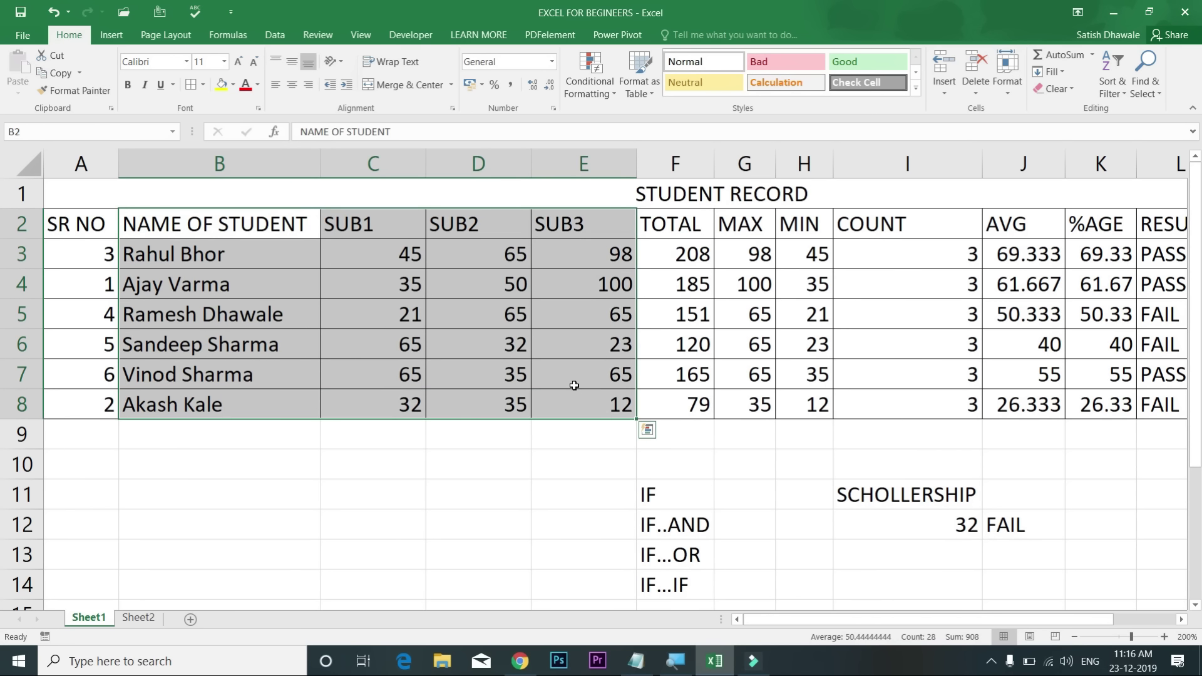
# Step: Create a Chart1 chart sheet from B2:E8 with F11, checking Sheet1 briefly
pyautogui.click(112, 35)
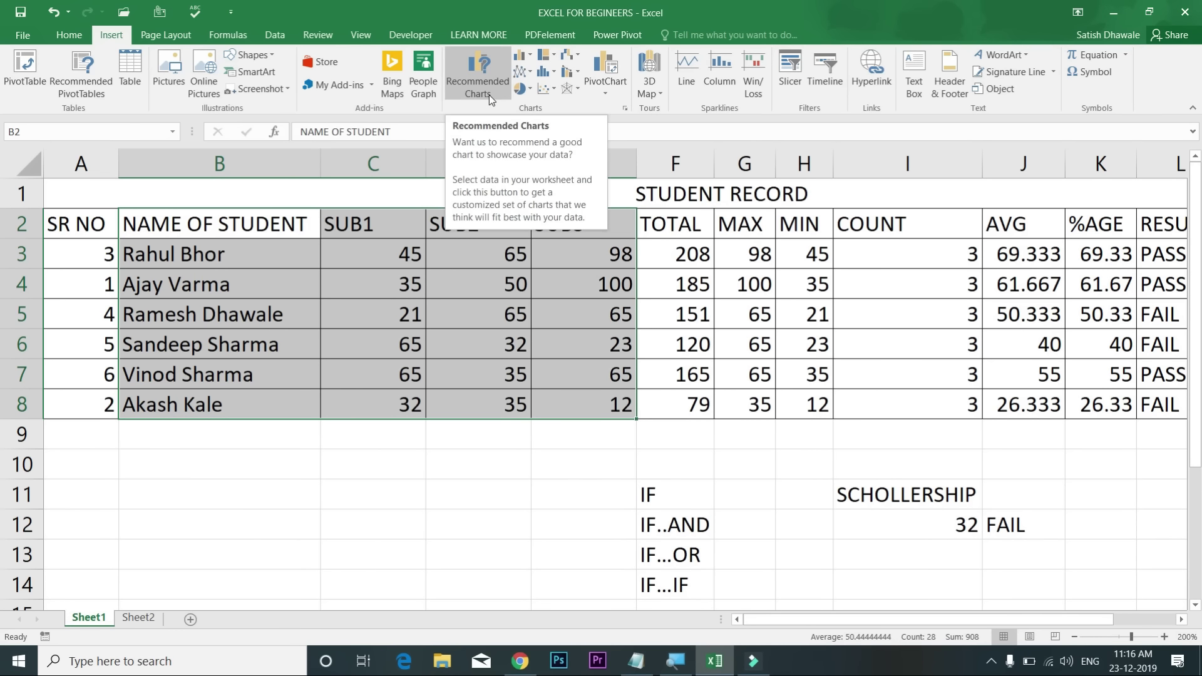
pyautogui.press('F11')
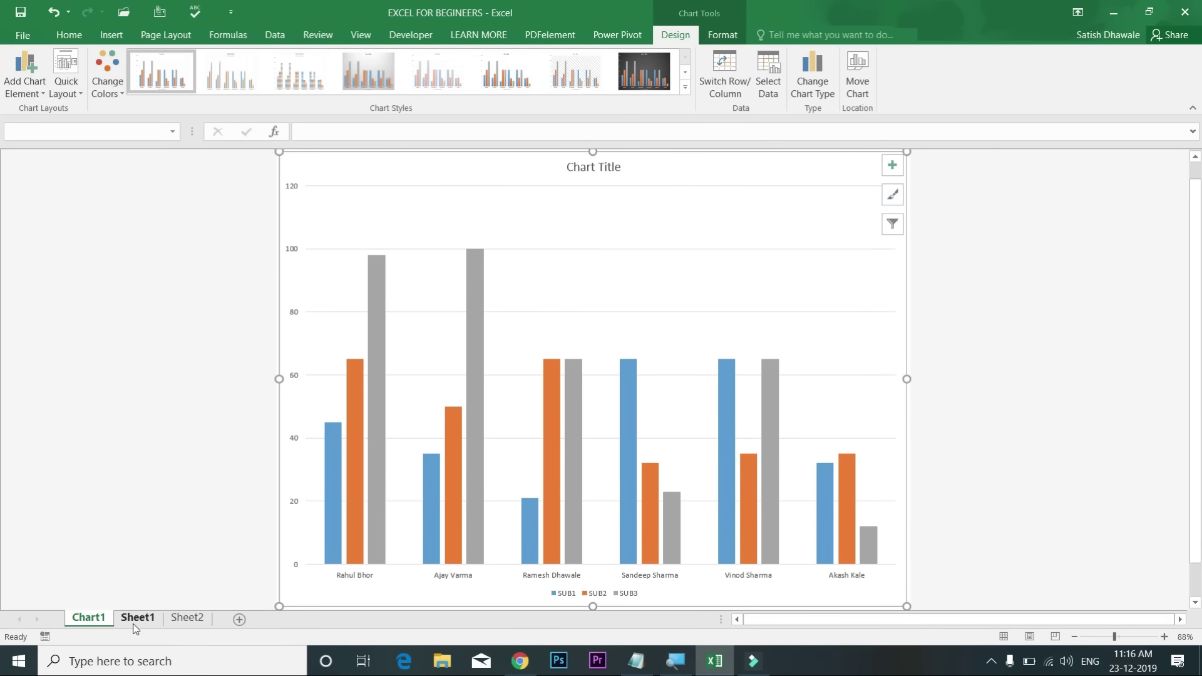
pyautogui.click(137, 617)
pyautogui.click(103, 615)
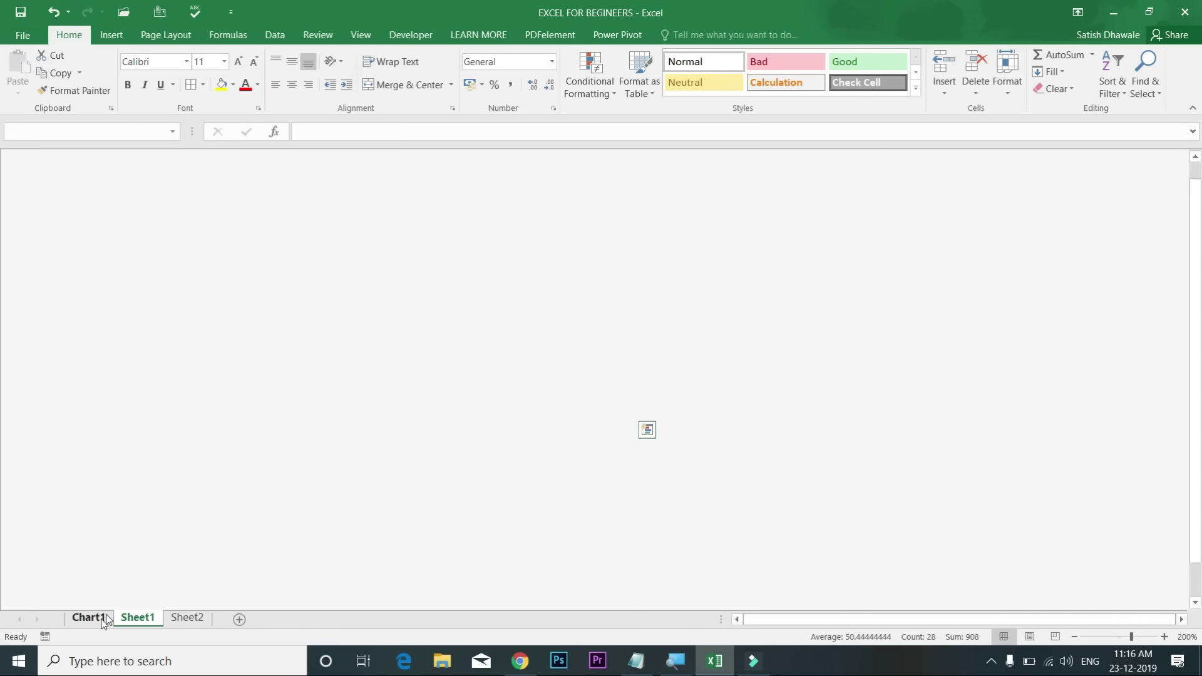
# Step: Show the chart design options and select the student-name horizontal axis
pyautogui.moveTo(543, 464)
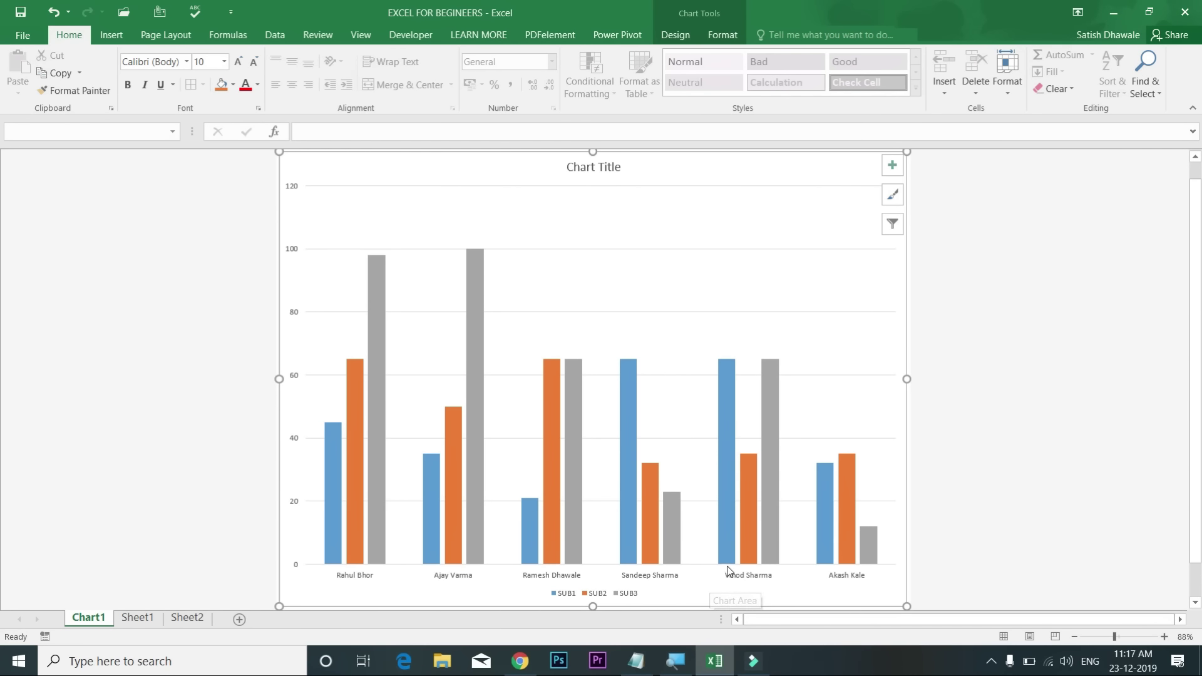
pyautogui.moveTo(851, 512)
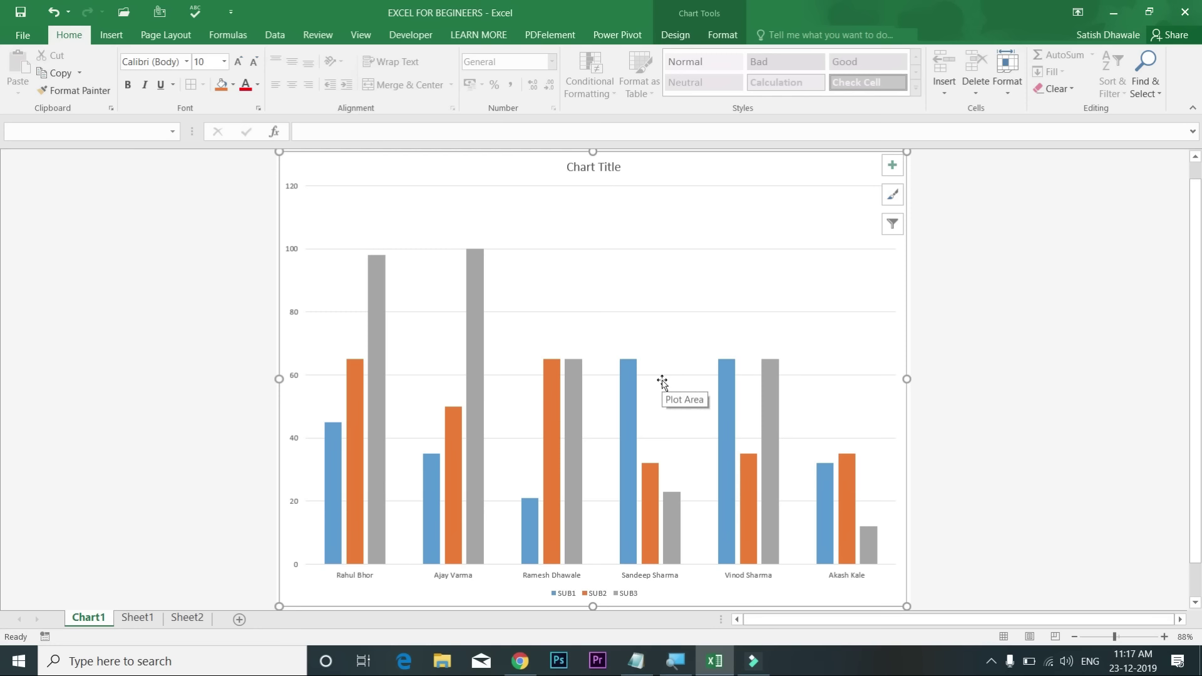
pyautogui.click(686, 35)
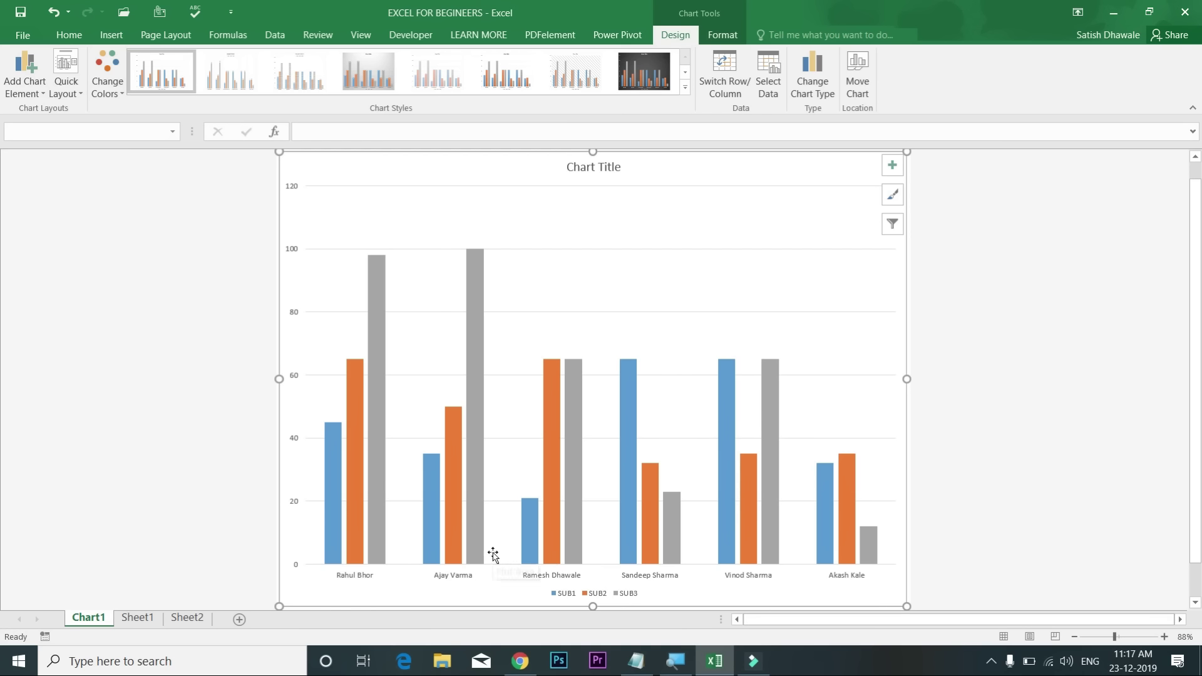
pyautogui.click(456, 577)
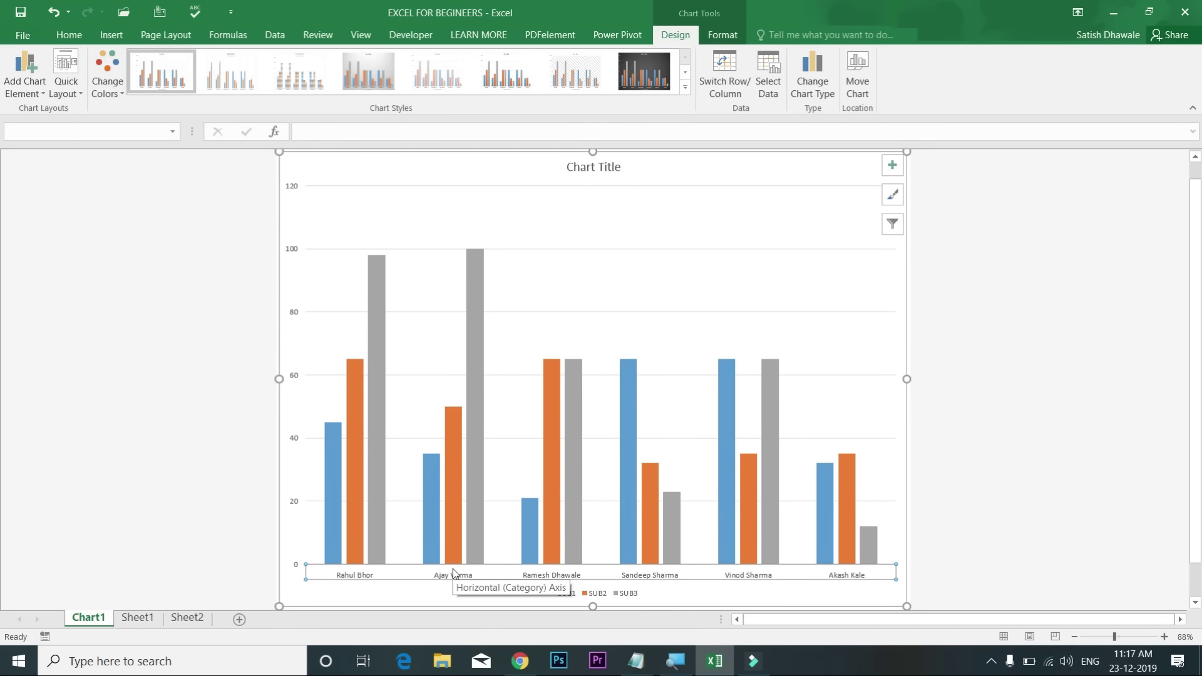
# Step: Enlarge the student-name axis labels to size 28
pyautogui.click(69, 35)
pyautogui.click(238, 62)
pyautogui.click(239, 62)
pyautogui.click(239, 62)
pyautogui.click(239, 62)
pyautogui.click(239, 62)
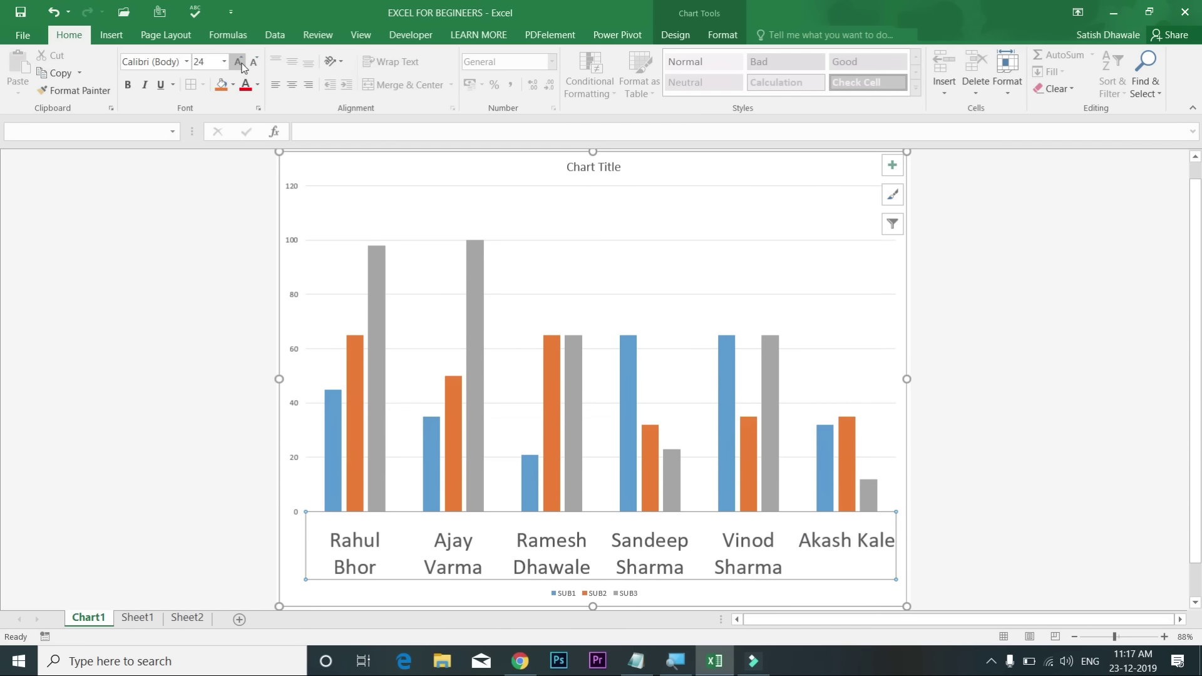
pyautogui.click(239, 62)
pyautogui.click(239, 62)
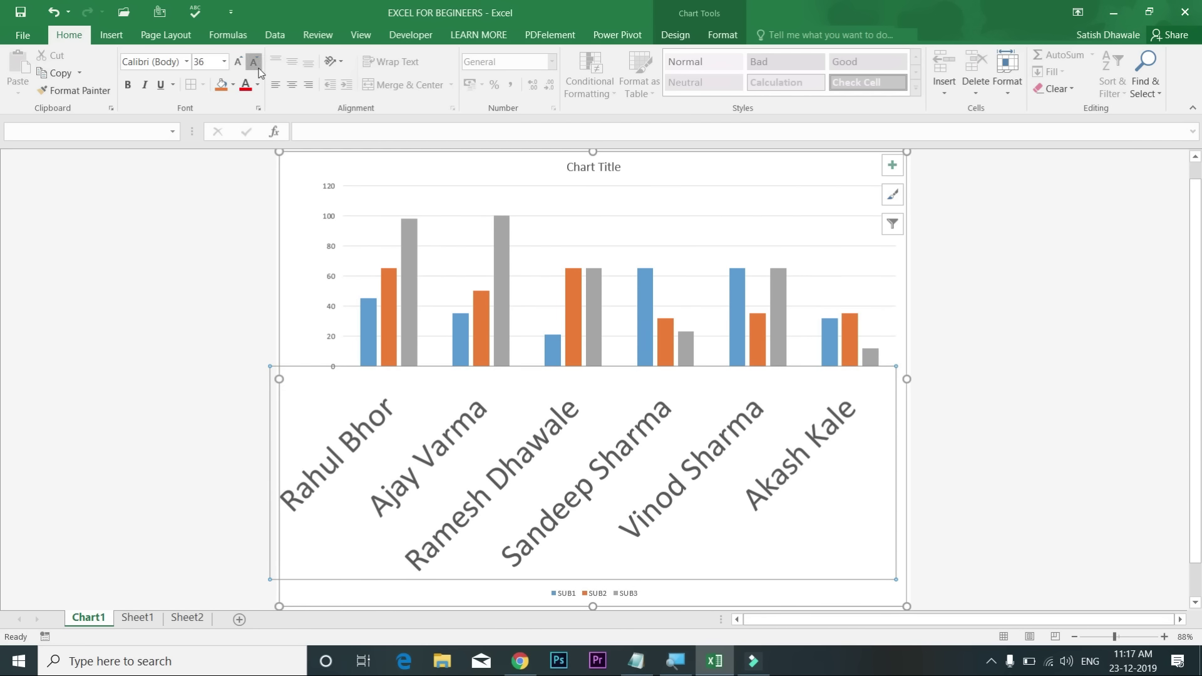
pyautogui.click(258, 70)
pyautogui.click(257, 70)
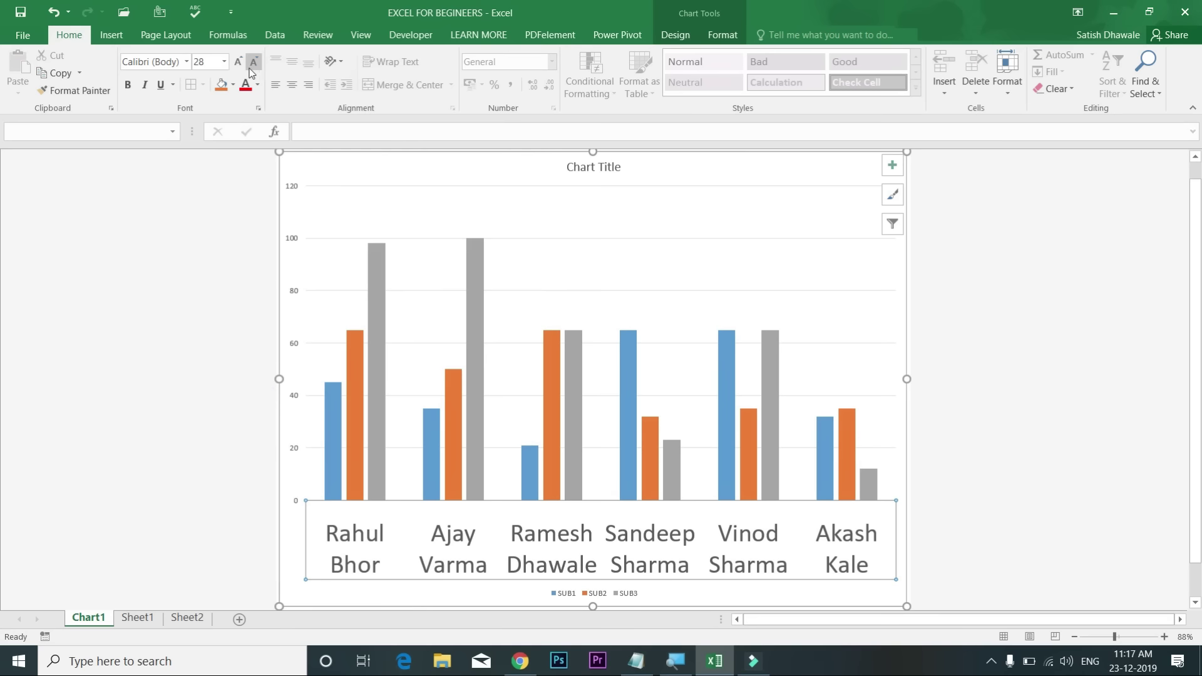
# Step: Give the student-name axis labels an orange fill and make them bold
pyautogui.click(221, 85)
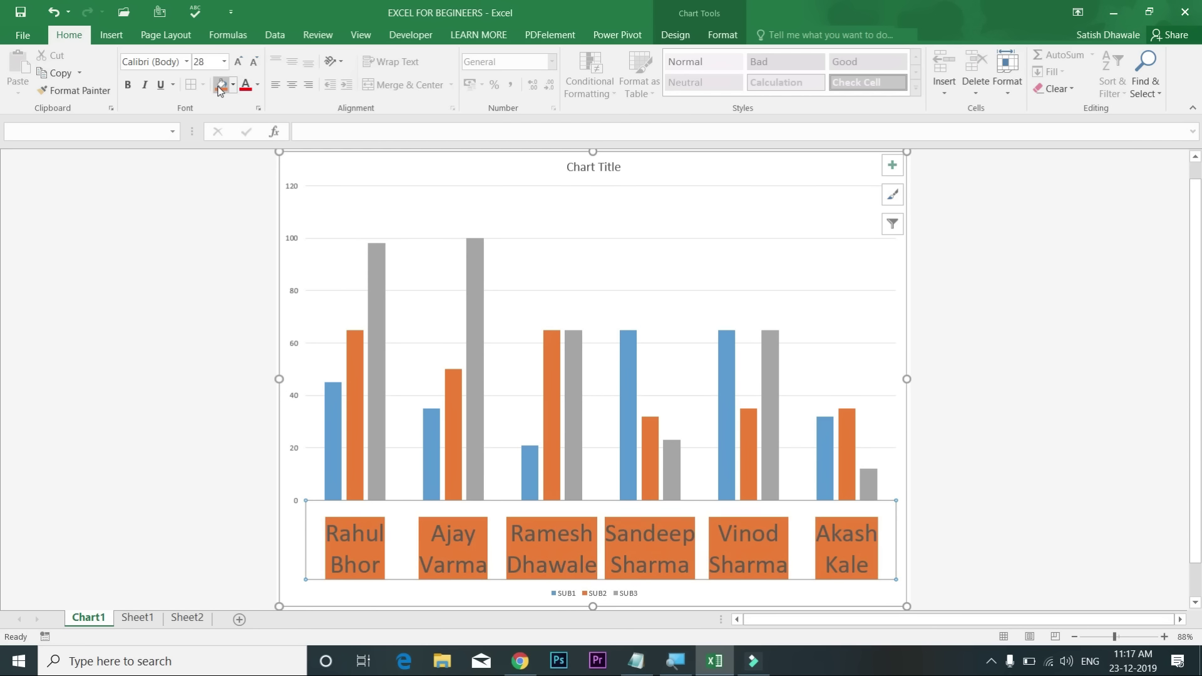
pyautogui.click(128, 87)
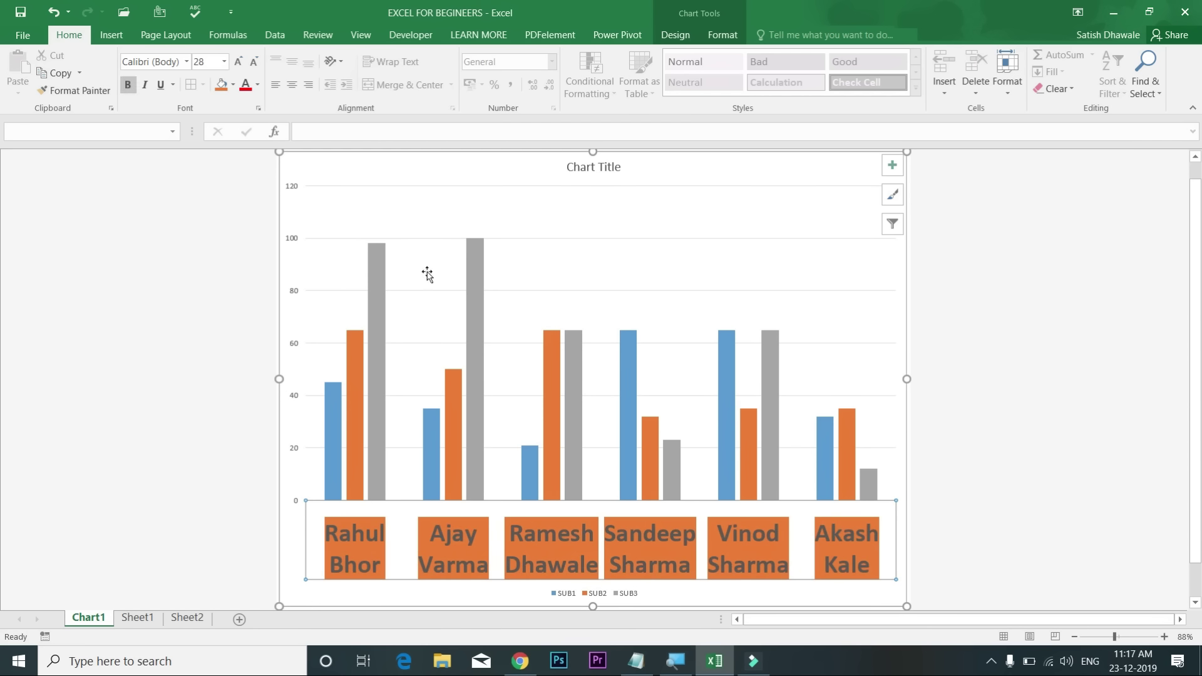
pyautogui.click(593, 167)
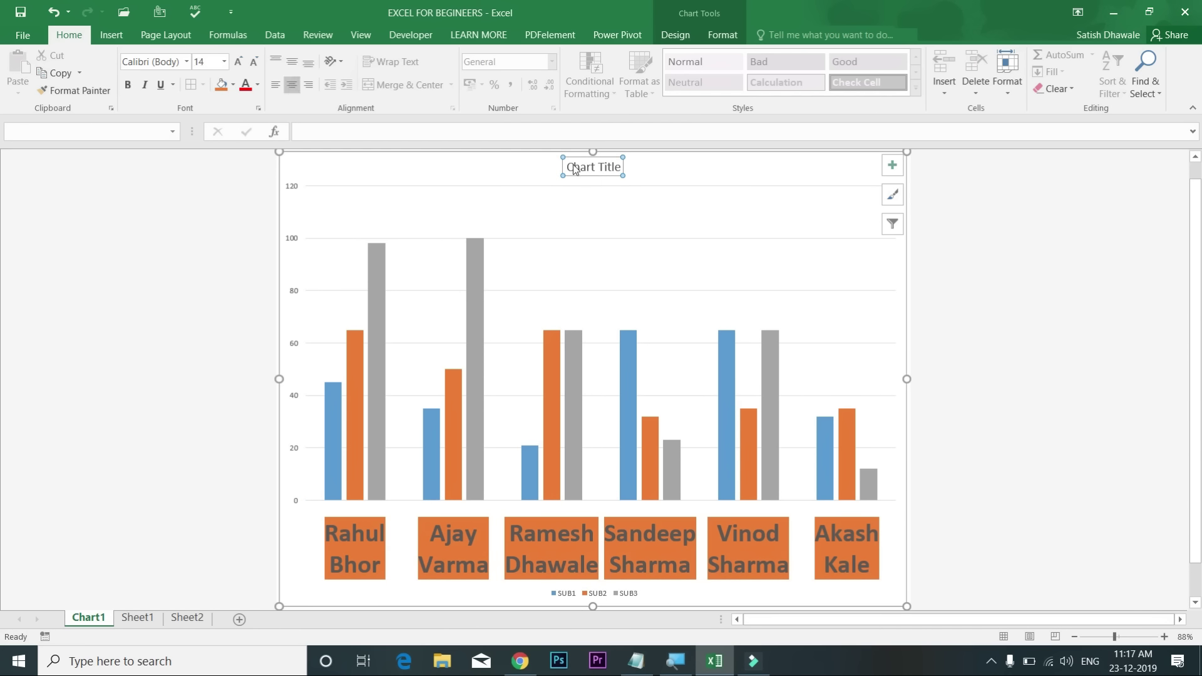
# Step: Enlarge the chart title three sizes and rename it 'student progress'
pyautogui.click(237, 63)
pyautogui.click(238, 63)
pyautogui.click(238, 63)
pyautogui.click(238, 62)
pyautogui.click(237, 62)
pyautogui.click(238, 63)
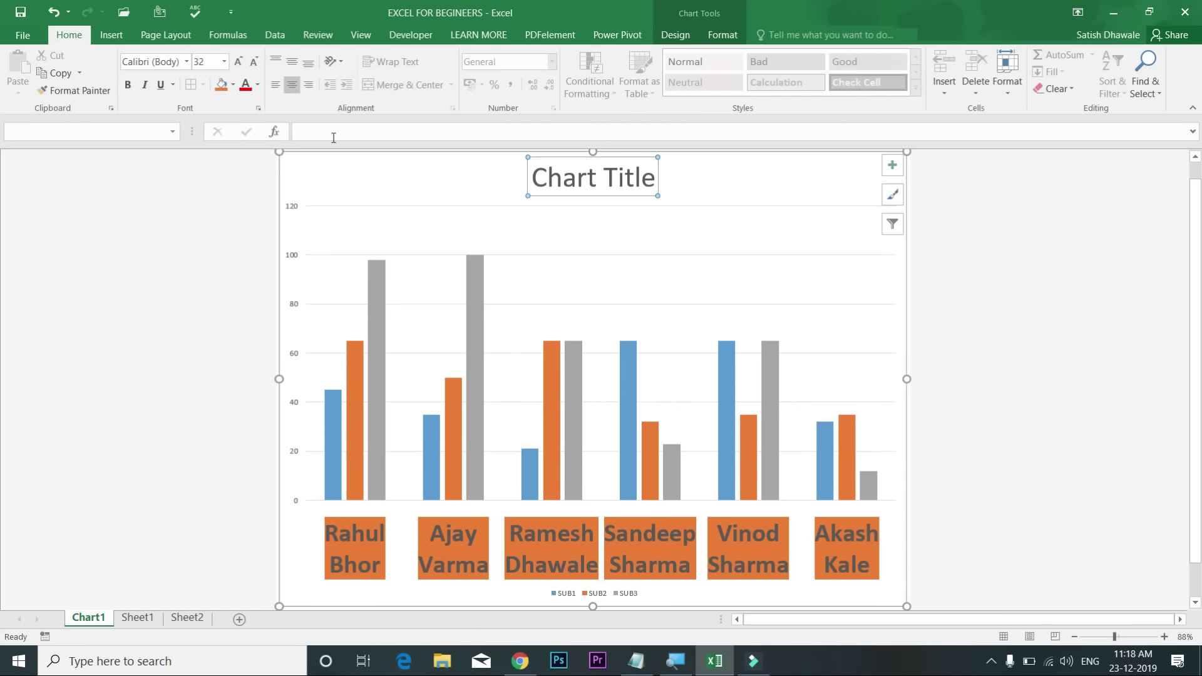
pyautogui.click(334, 137)
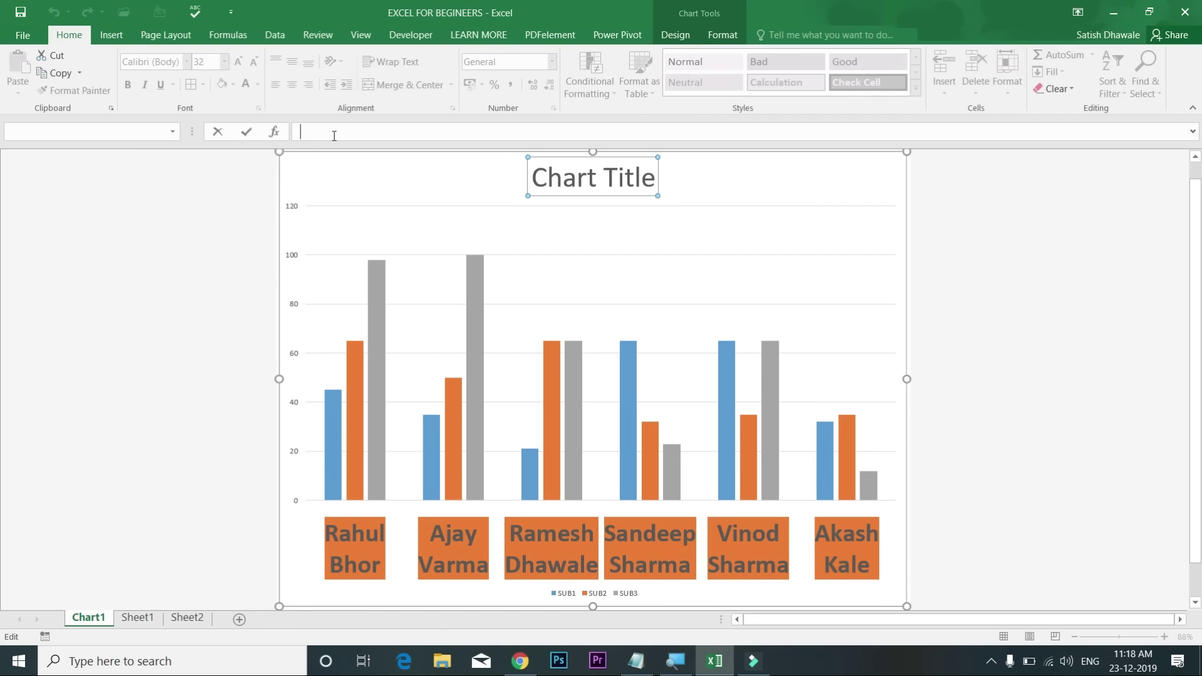
pyautogui.write('student progress')
pyautogui.press('Return')
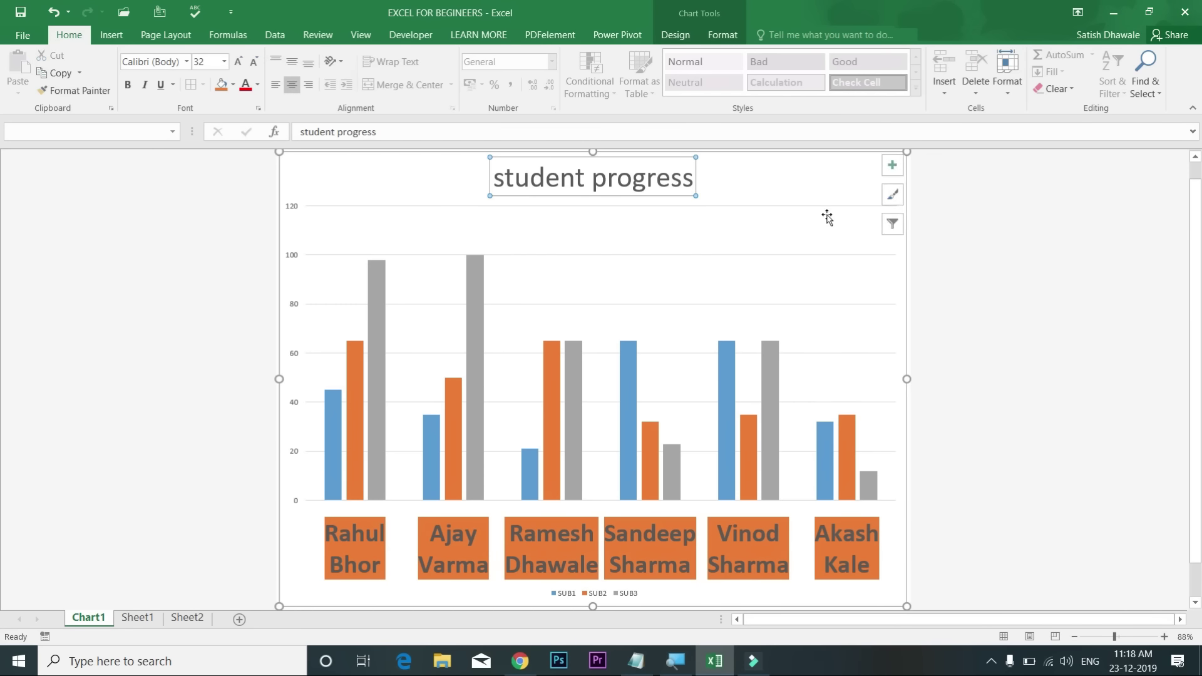
# Step: Apply chart Style 4, the light gradient style with value labels on the bars
pyautogui.click(678, 38)
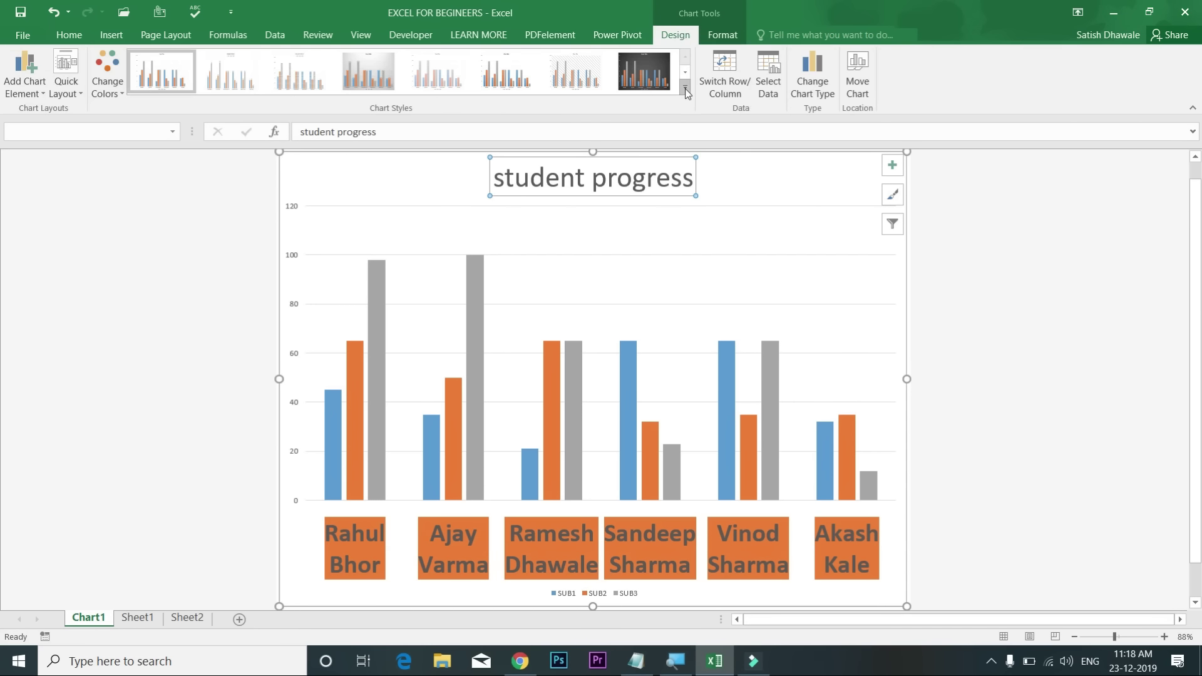
pyautogui.click(684, 87)
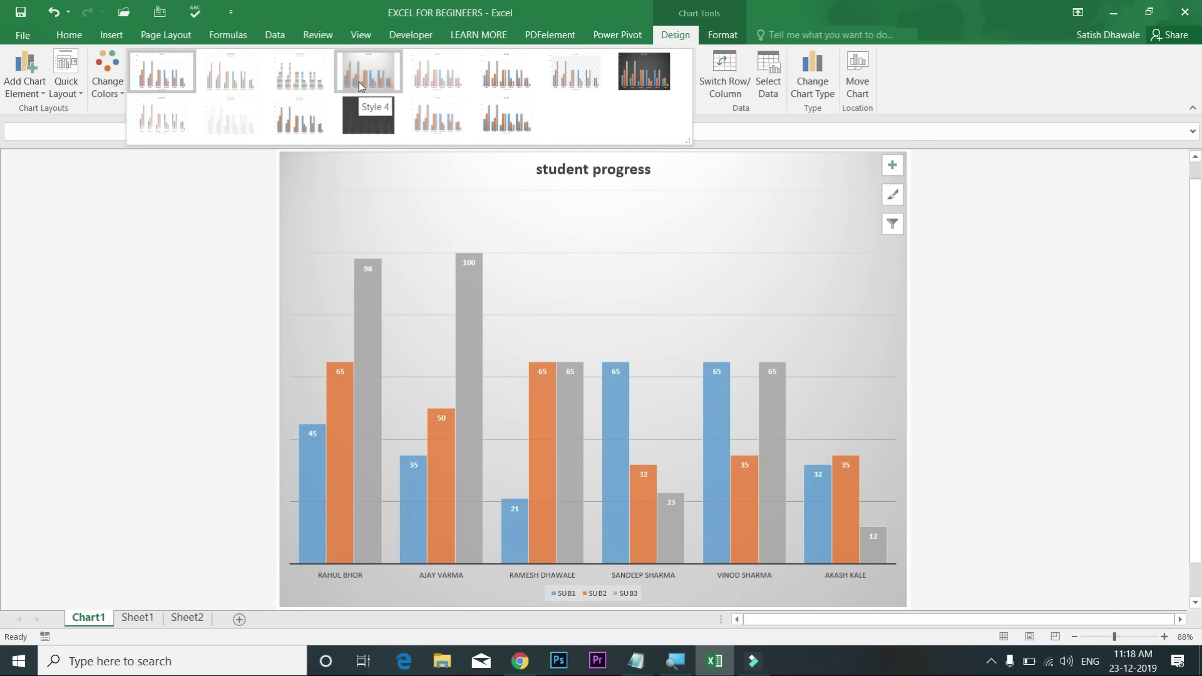
pyautogui.click(359, 82)
# Step: Enlarge the student-name axis labels four sizes and make them bold
pyautogui.click(546, 575)
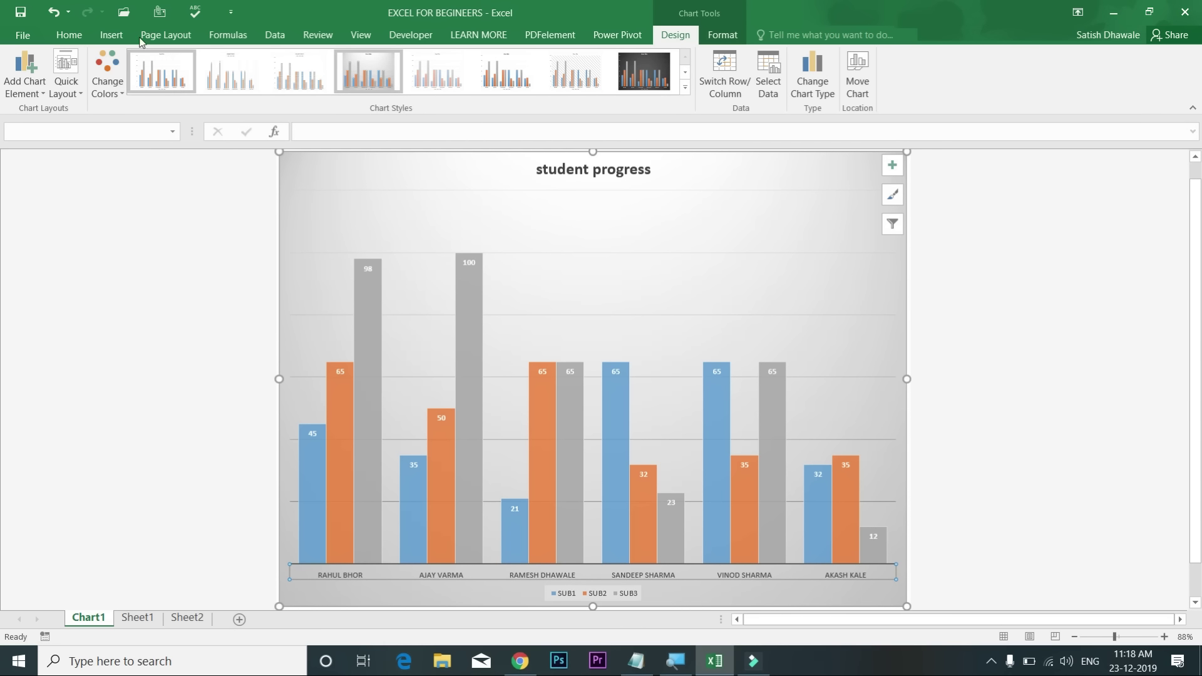
pyautogui.click(69, 35)
pyautogui.click(238, 62)
pyautogui.click(239, 62)
pyautogui.click(239, 62)
pyautogui.click(238, 63)
pyautogui.click(238, 62)
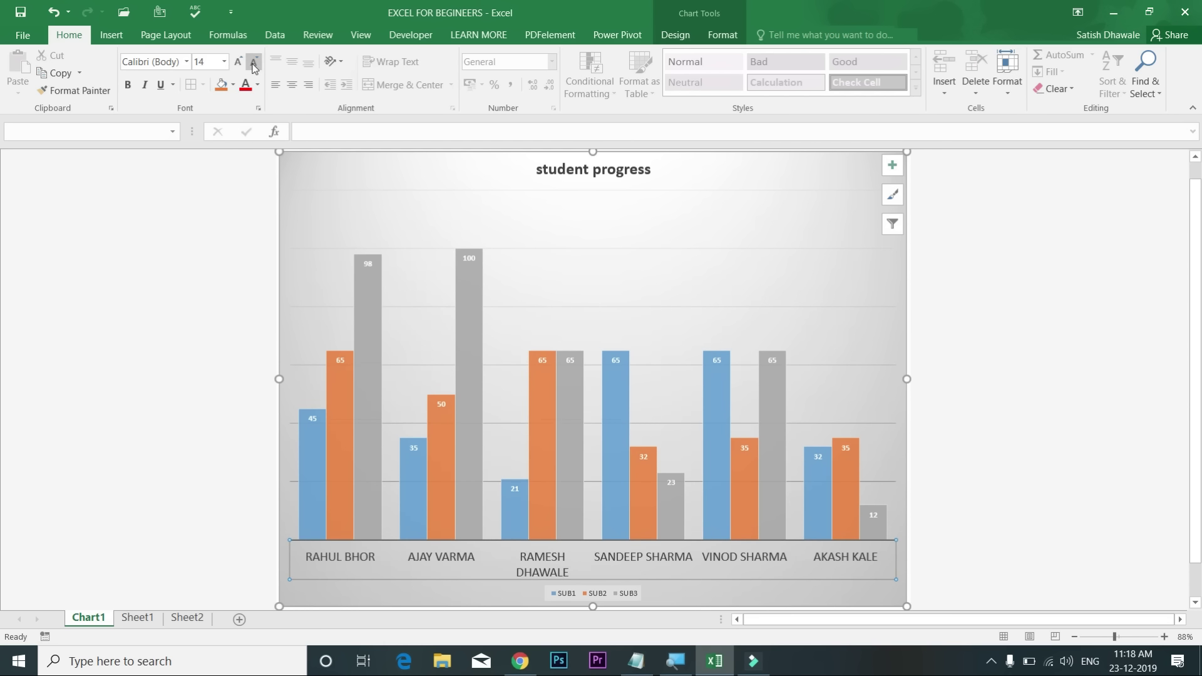
pyautogui.click(128, 84)
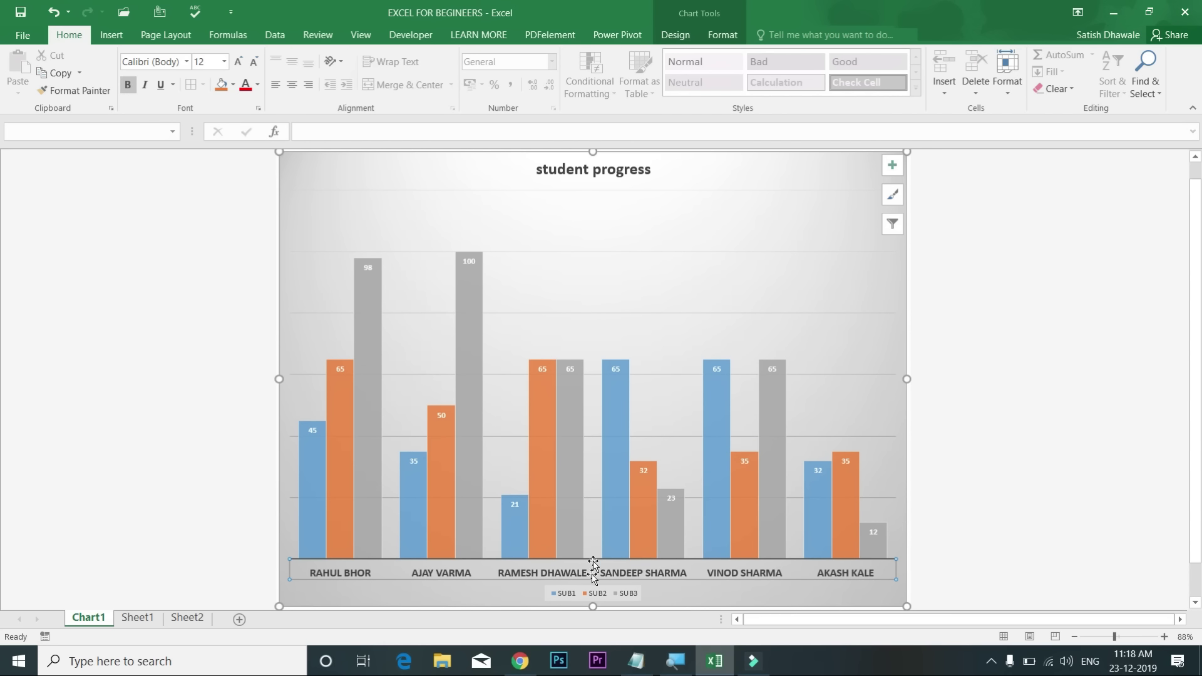
# Step: Move the legend to the chart's top-left, set it to size 14 bold, and widen it
pyautogui.click(595, 597)
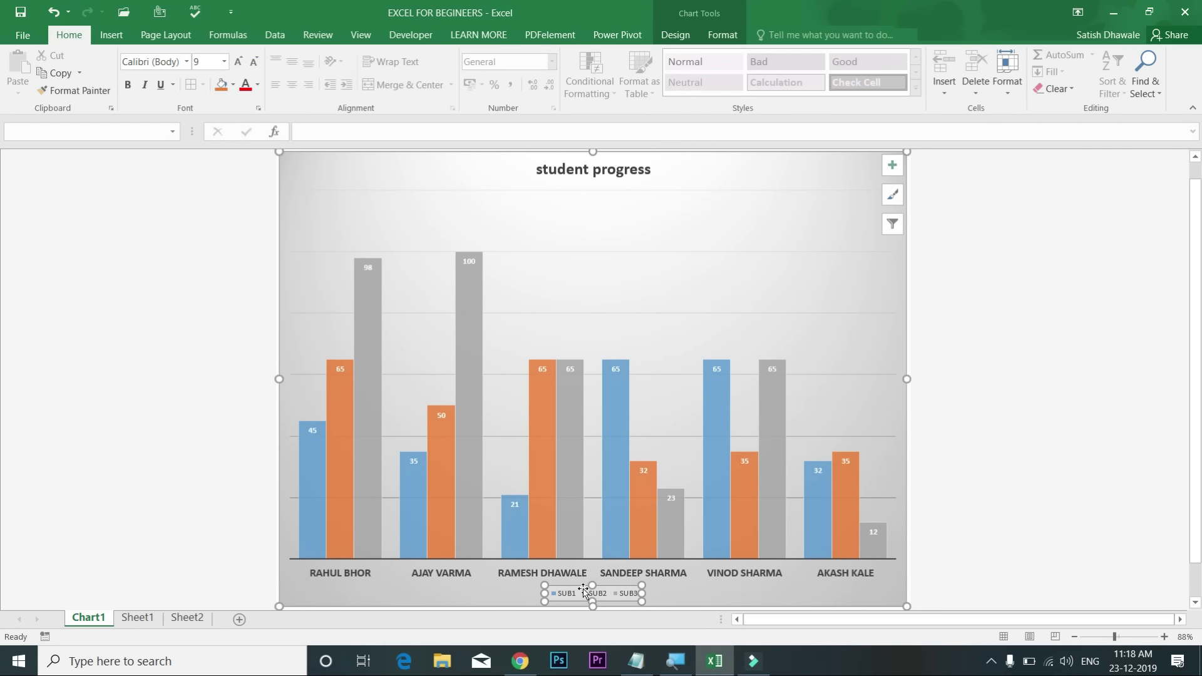
pyautogui.moveTo(583, 589); pyautogui.dragTo(446, 189)
pyautogui.click(427, 177)
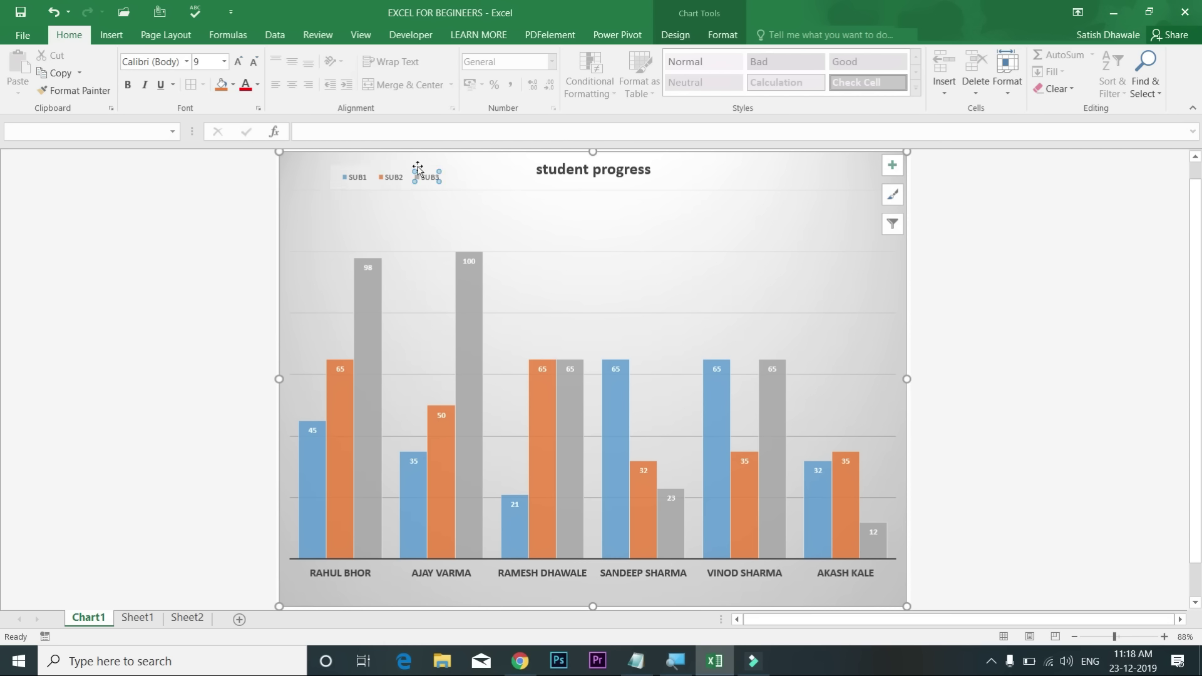
pyautogui.click(416, 169)
pyautogui.click(238, 63)
pyautogui.click(239, 63)
pyautogui.click(239, 62)
pyautogui.click(239, 62)
pyautogui.click(129, 85)
pyautogui.moveTo(448, 177); pyautogui.dragTo(506, 178)
pyautogui.click(465, 177)
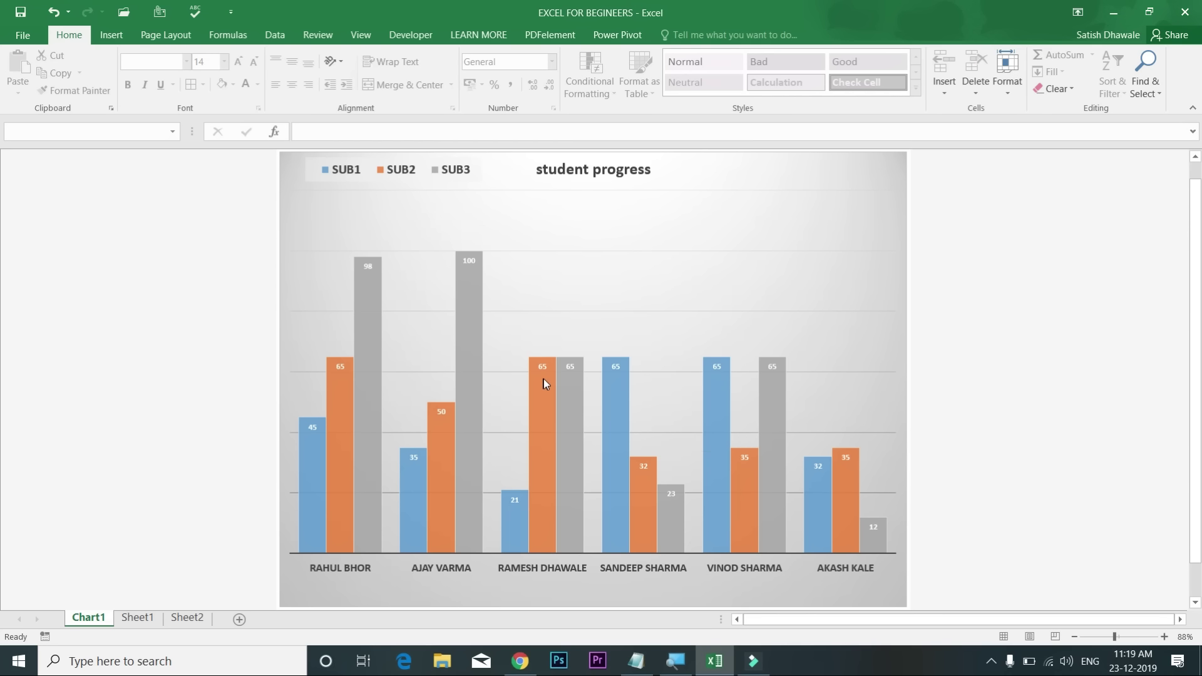
# Step: Try and undo the dark chart style, then apply the orange-yellow-green Colorful palette
pyautogui.click(542, 378)
pyautogui.click(673, 35)
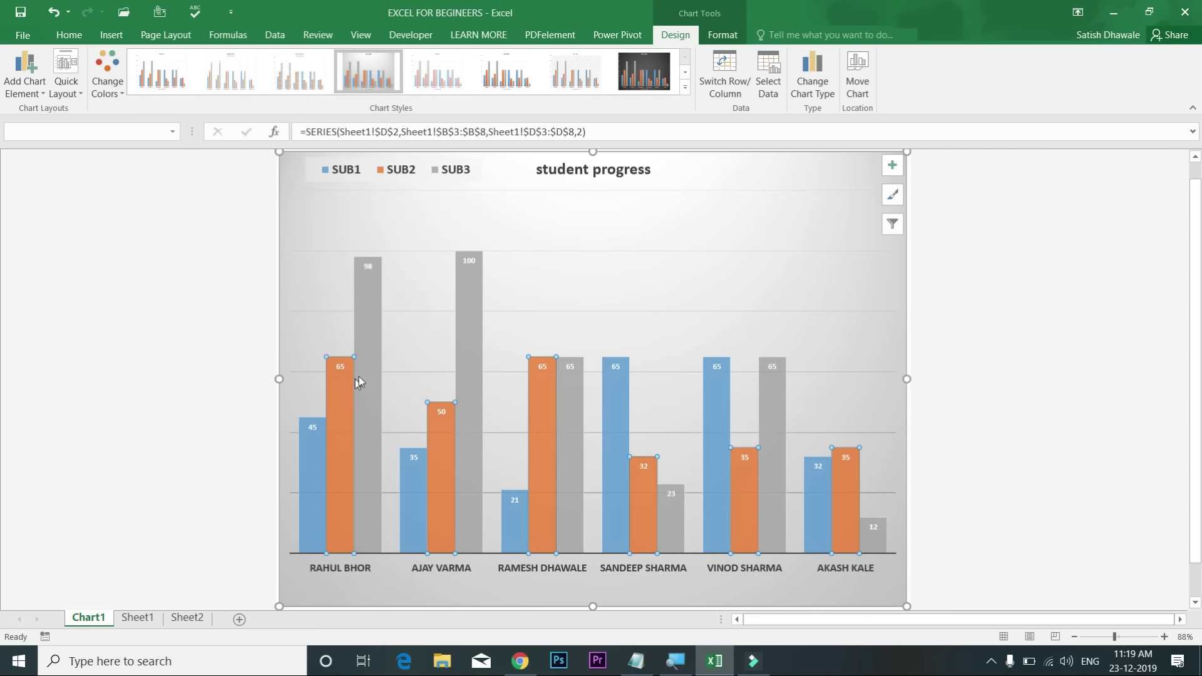
pyautogui.moveTo(338, 393)
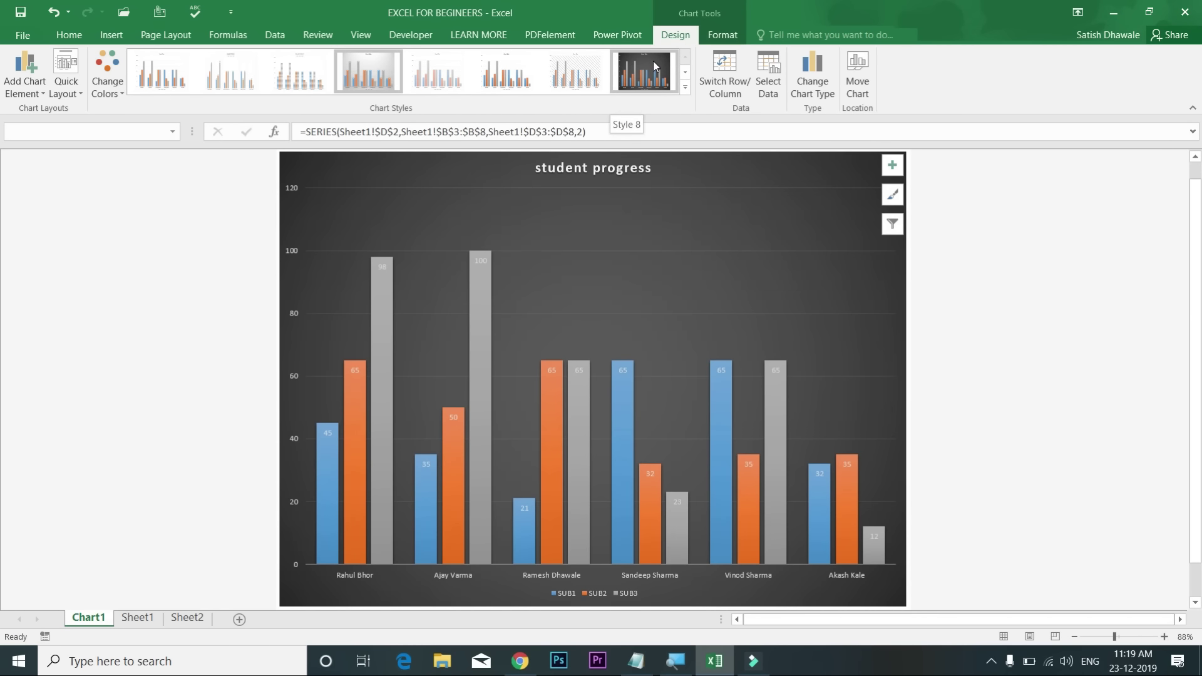
pyautogui.click(652, 62)
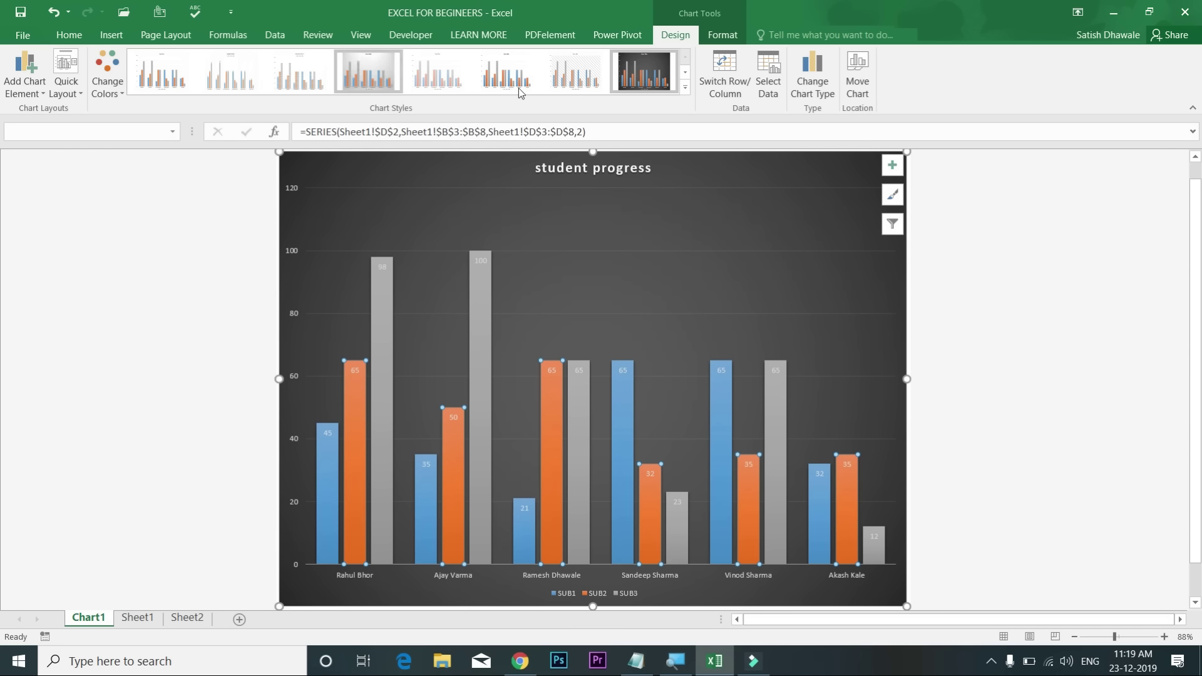
pyautogui.hotkey('ctrl', 'z')
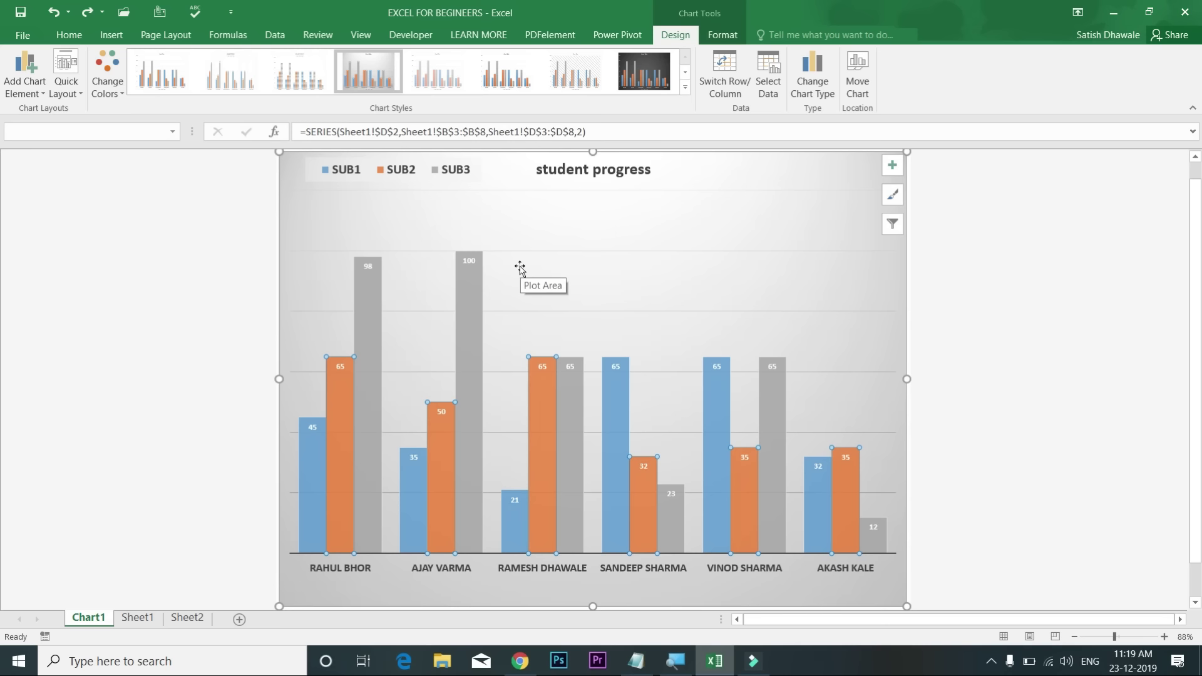
pyautogui.click(123, 94)
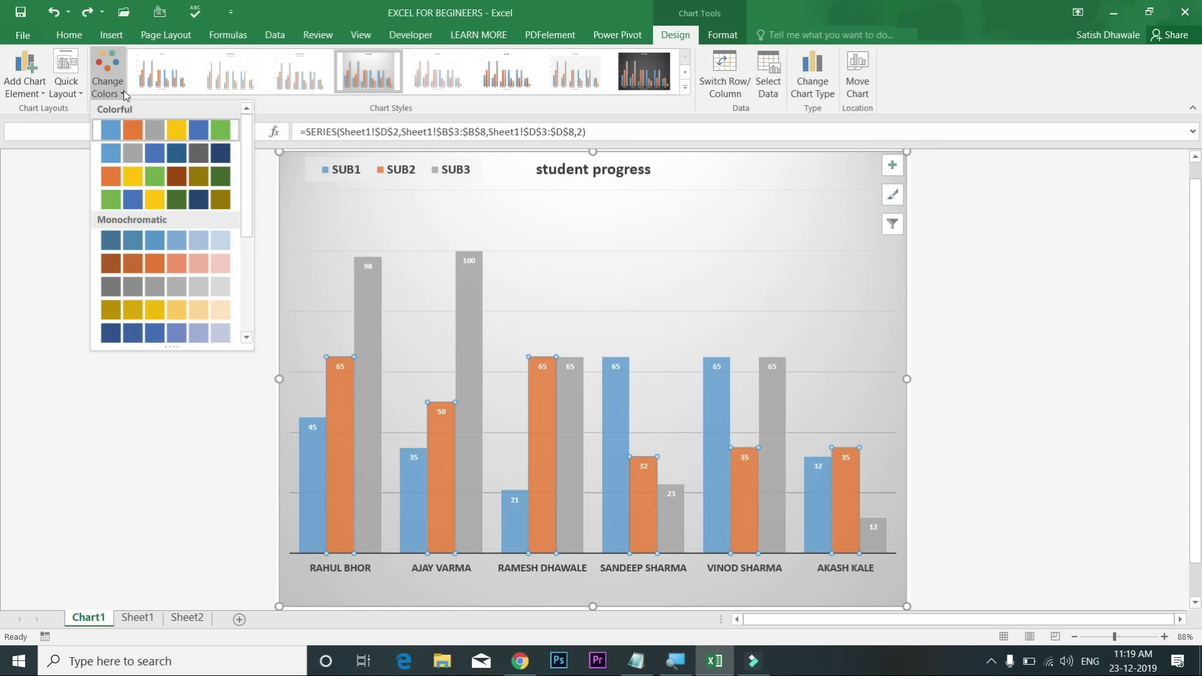
pyautogui.click(138, 177)
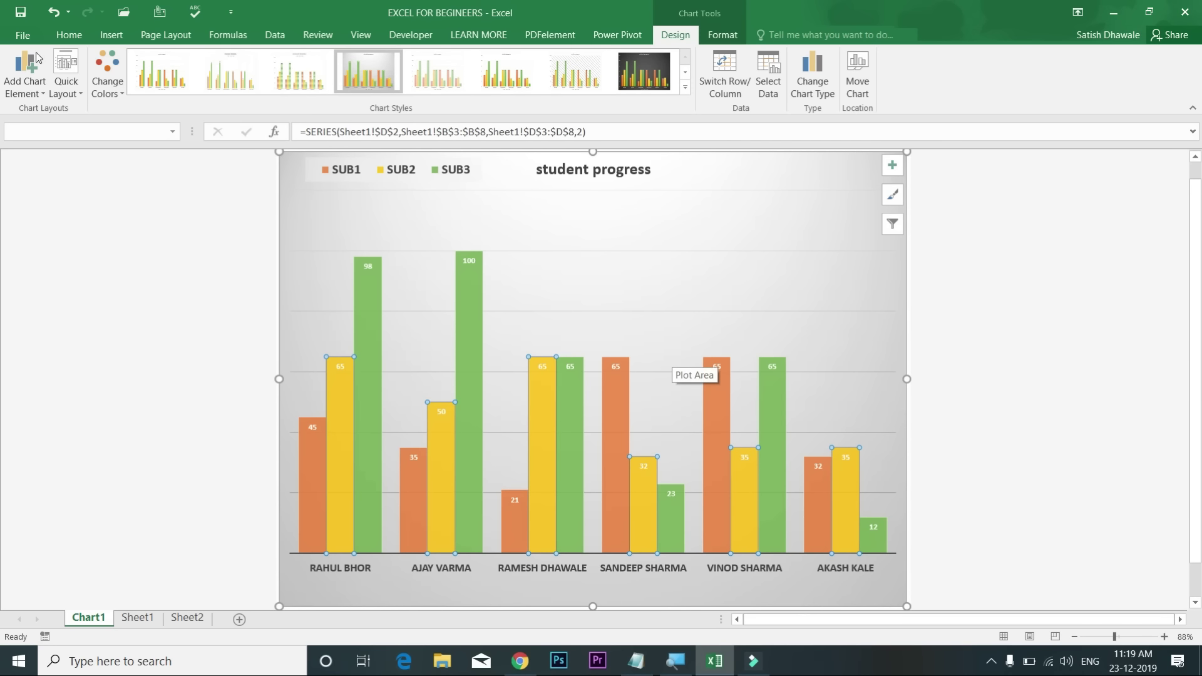
# Step: Leave the preset layouts unchanged, add a 0–120 primary vertical value axis, and start on Axis Titles
pyautogui.click(78, 96)
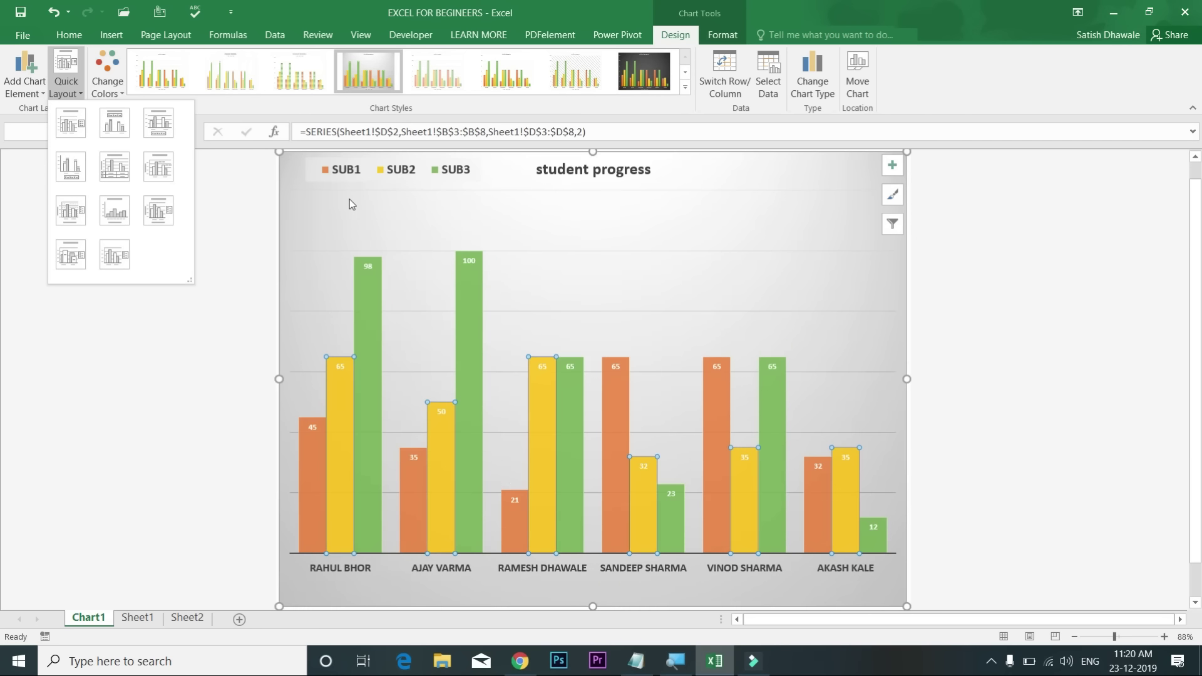
pyautogui.press('Escape')
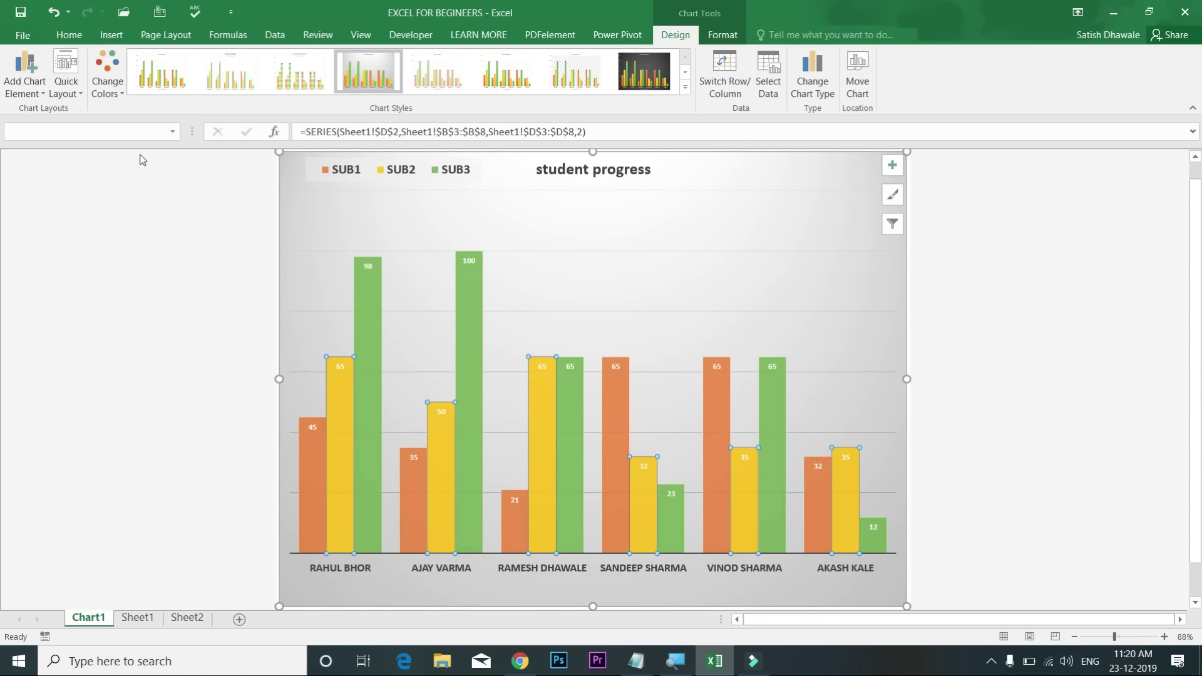
pyautogui.click(23, 90)
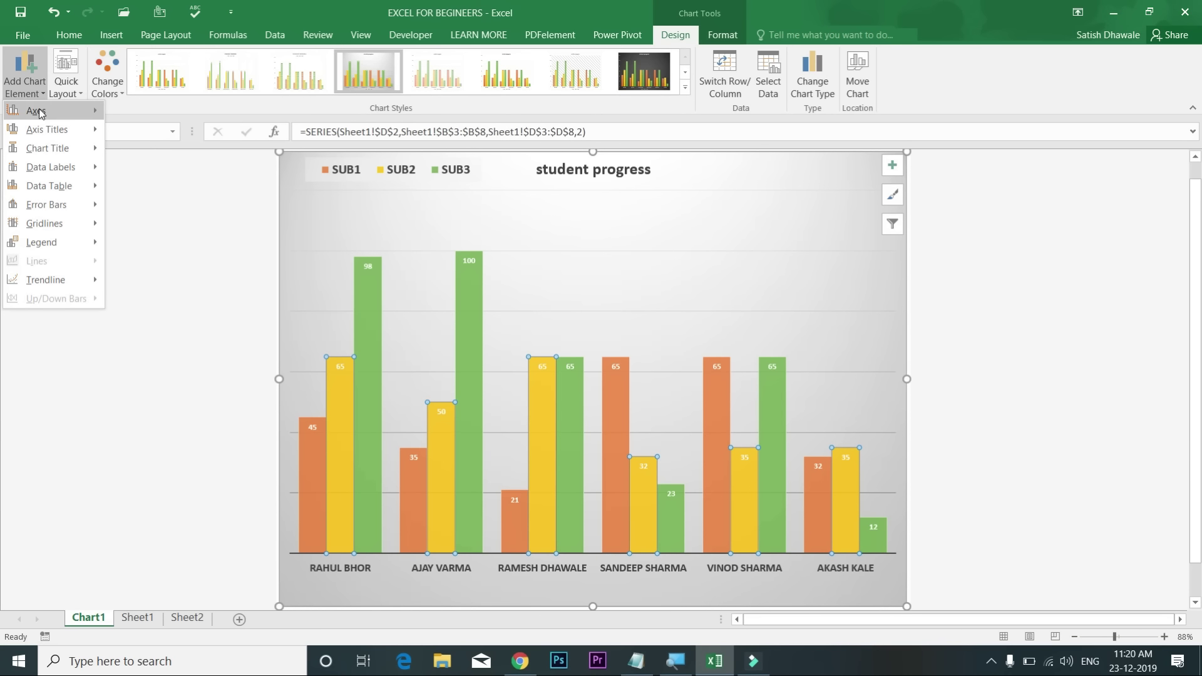
pyautogui.moveTo(39, 113)
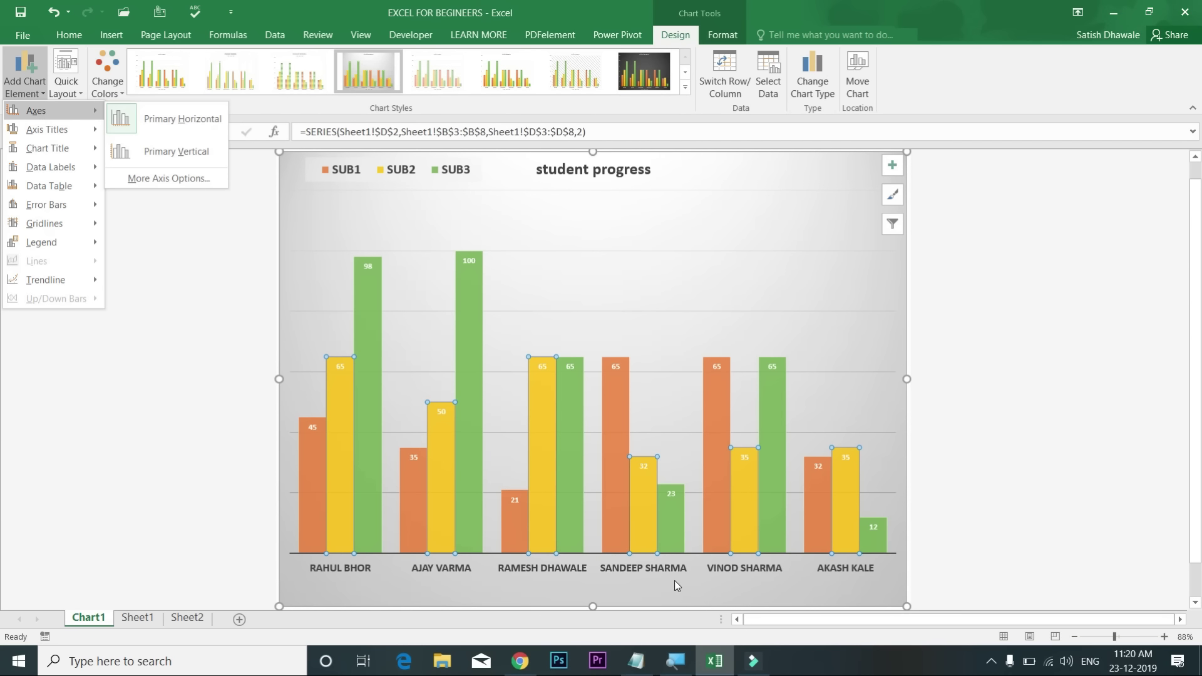
pyautogui.click(199, 154)
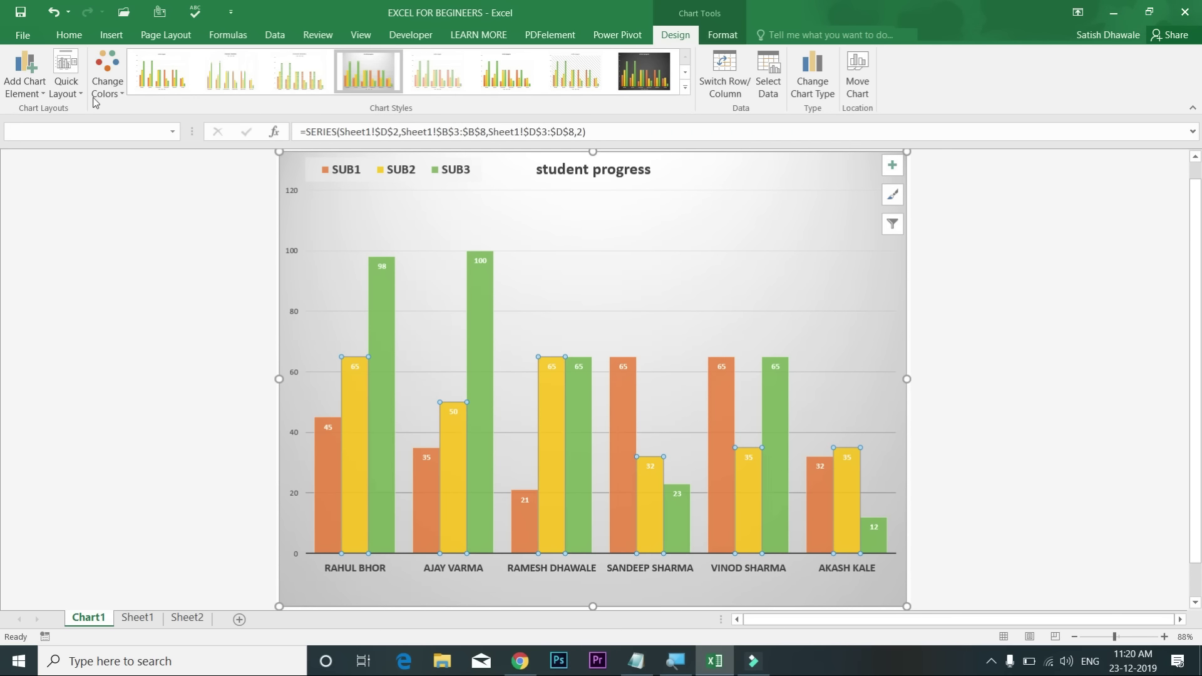
pyautogui.click(36, 79)
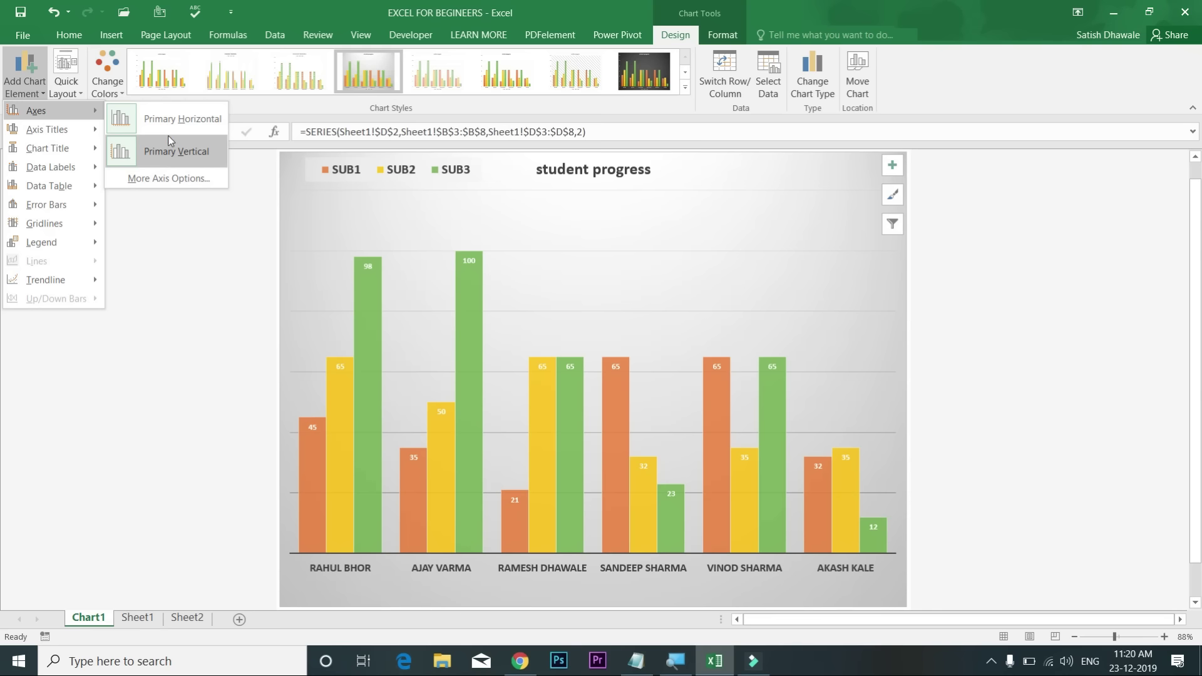
pyautogui.moveTo(85, 135)
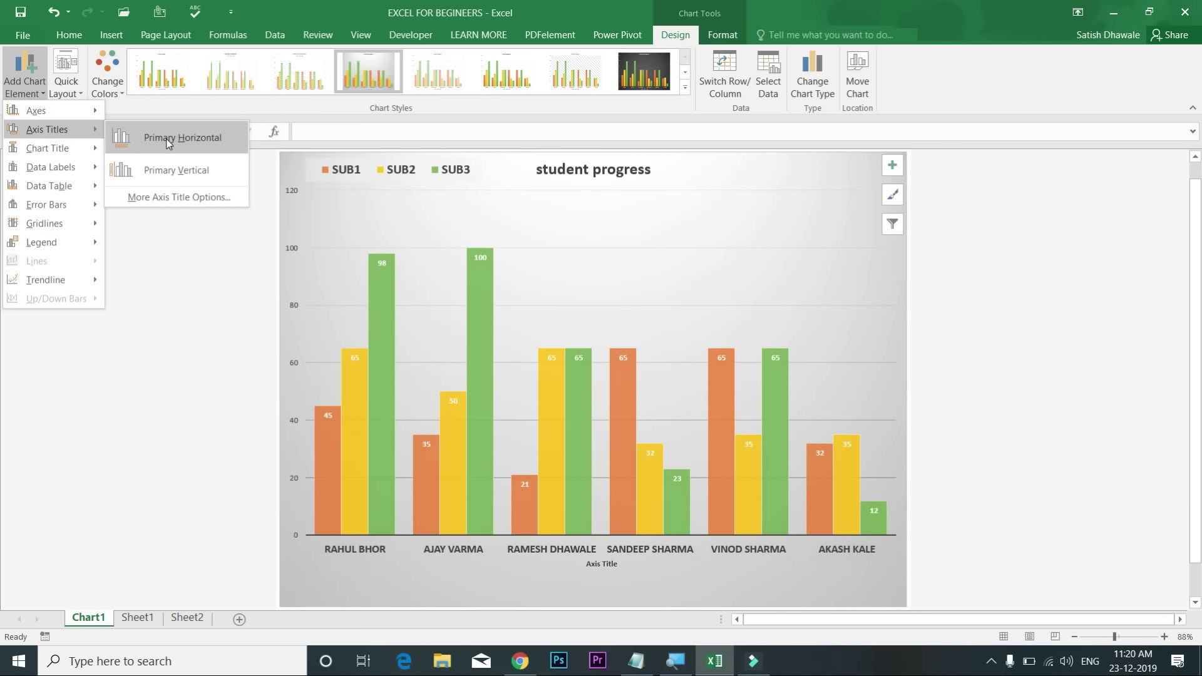
# Step: Add a primary vertical axis title and set its text to 'marks'
pyautogui.click(175, 169)
pyautogui.click(298, 369)
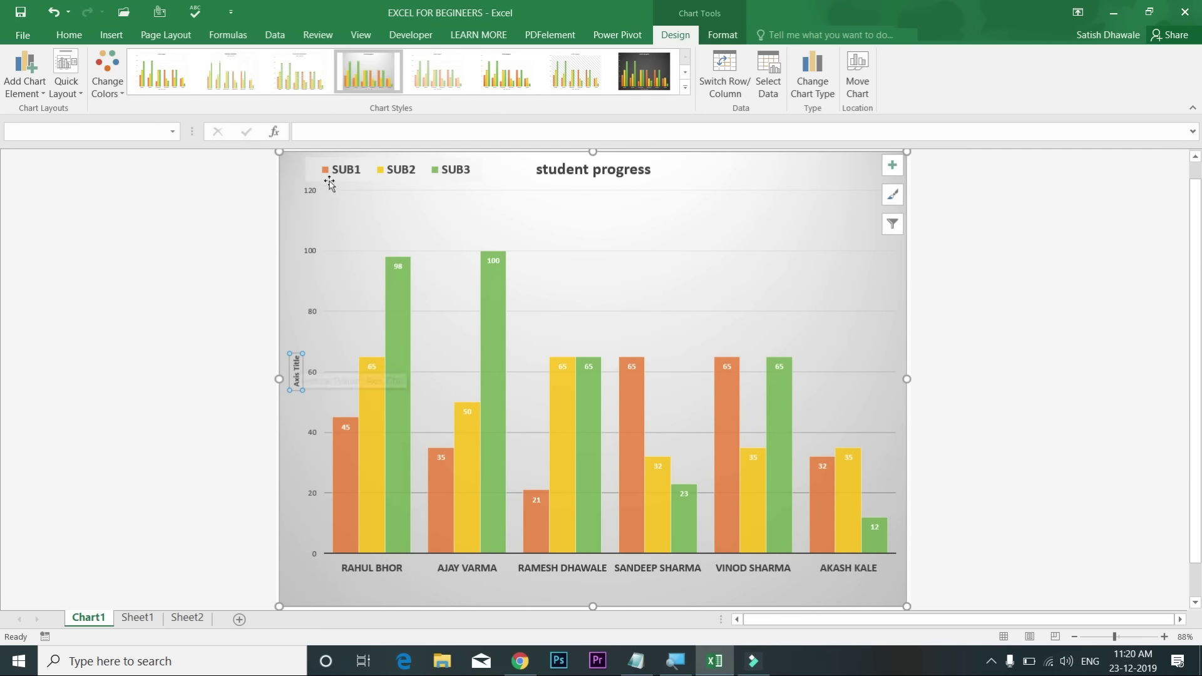
pyautogui.click(331, 130)
pyautogui.write('marks')
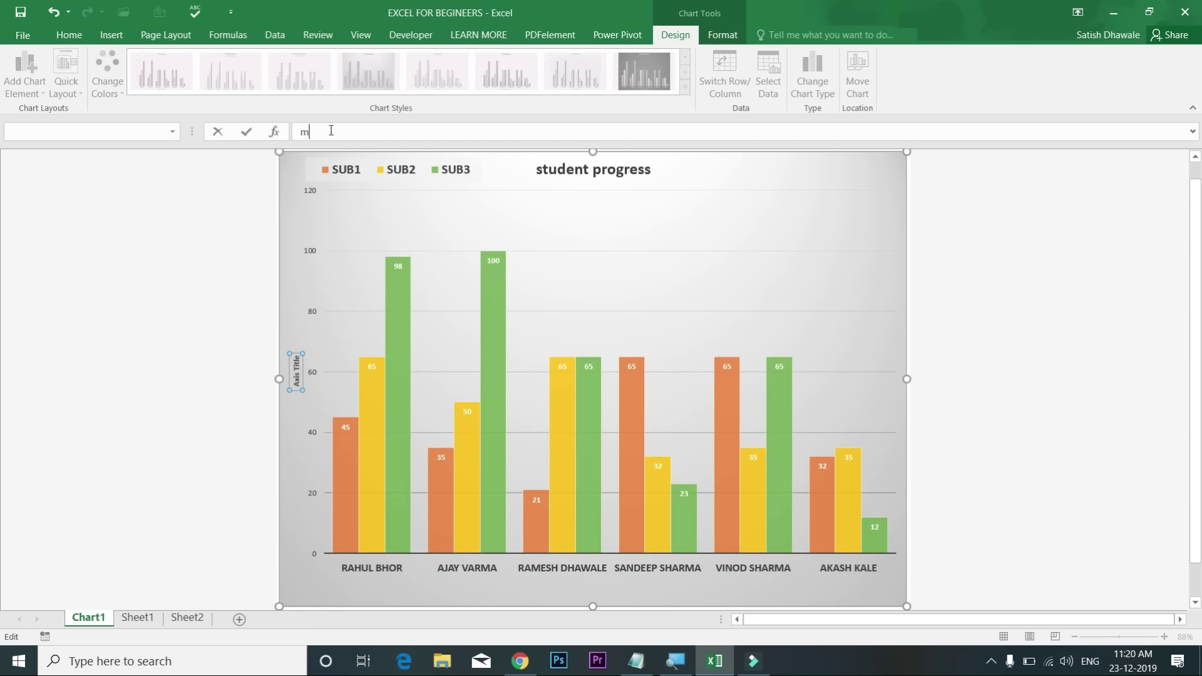
pyautogui.press('Return')
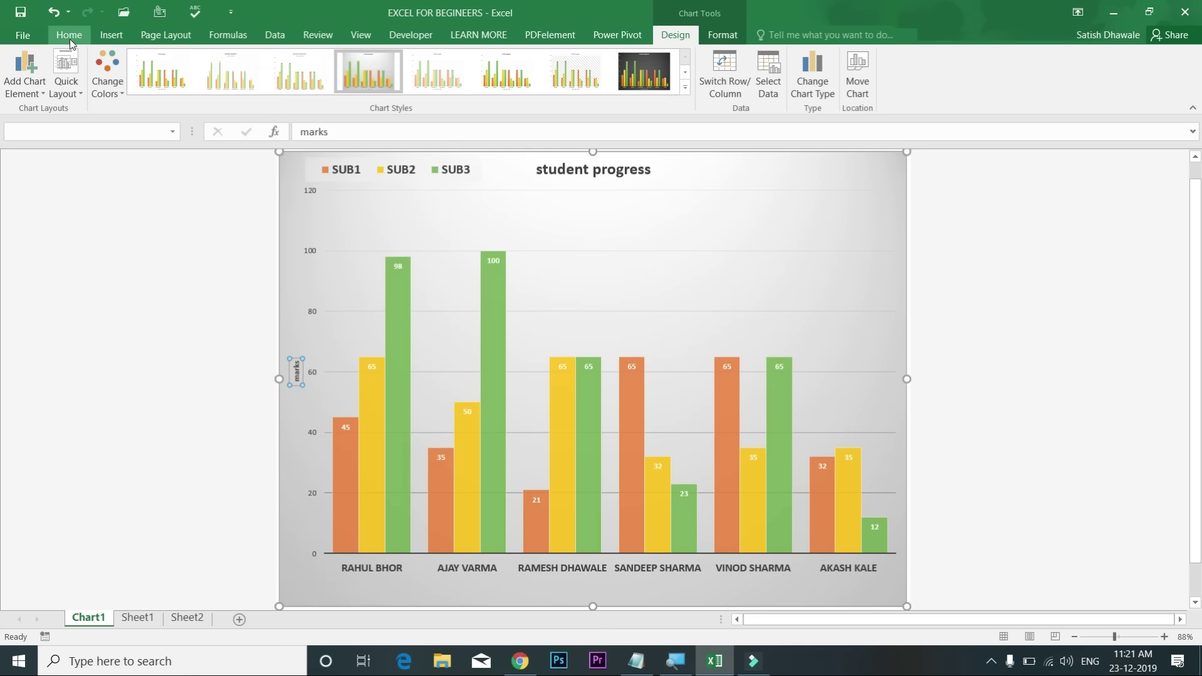
# Step: Enlarge the 'marks' axis title to 24-point font
pyautogui.click(69, 35)
pyautogui.click(239, 62)
pyautogui.click(239, 63)
pyautogui.click(239, 62)
pyautogui.click(239, 63)
pyautogui.click(239, 63)
pyautogui.click(239, 63)
pyautogui.click(240, 63)
pyautogui.click(239, 63)
pyautogui.click(239, 62)
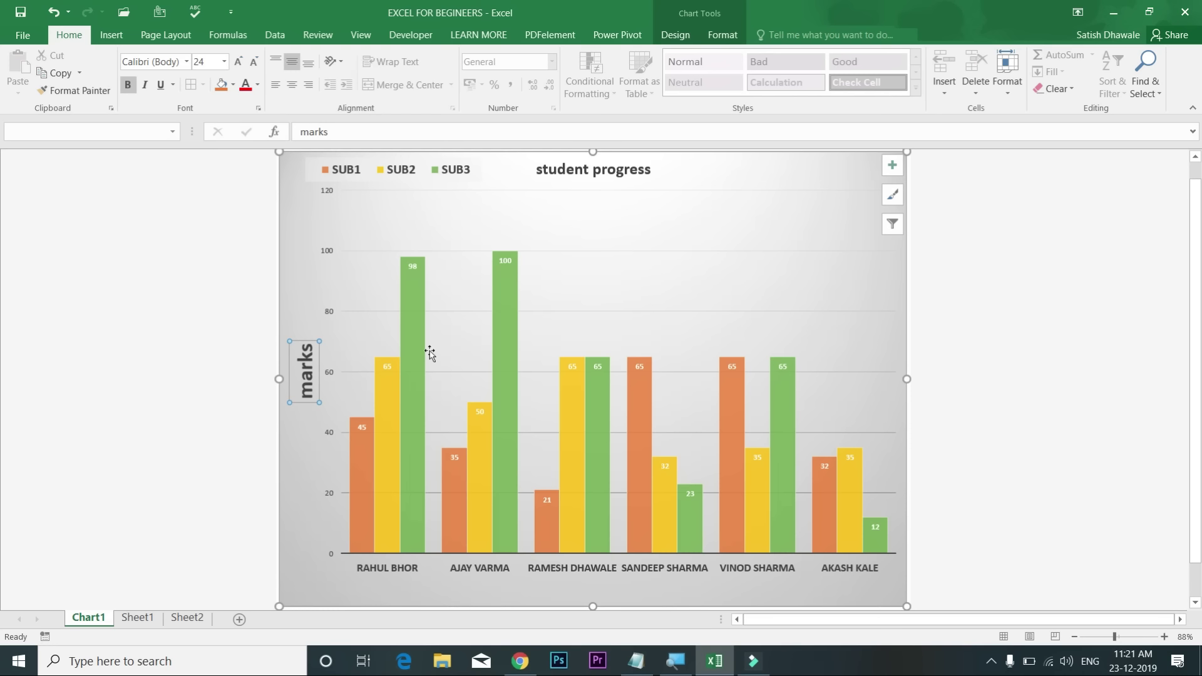
# Step: Bring up the Data Labels placement options from Add Chart Element on Chart Design
pyautogui.click(674, 35)
pyautogui.click(25, 82)
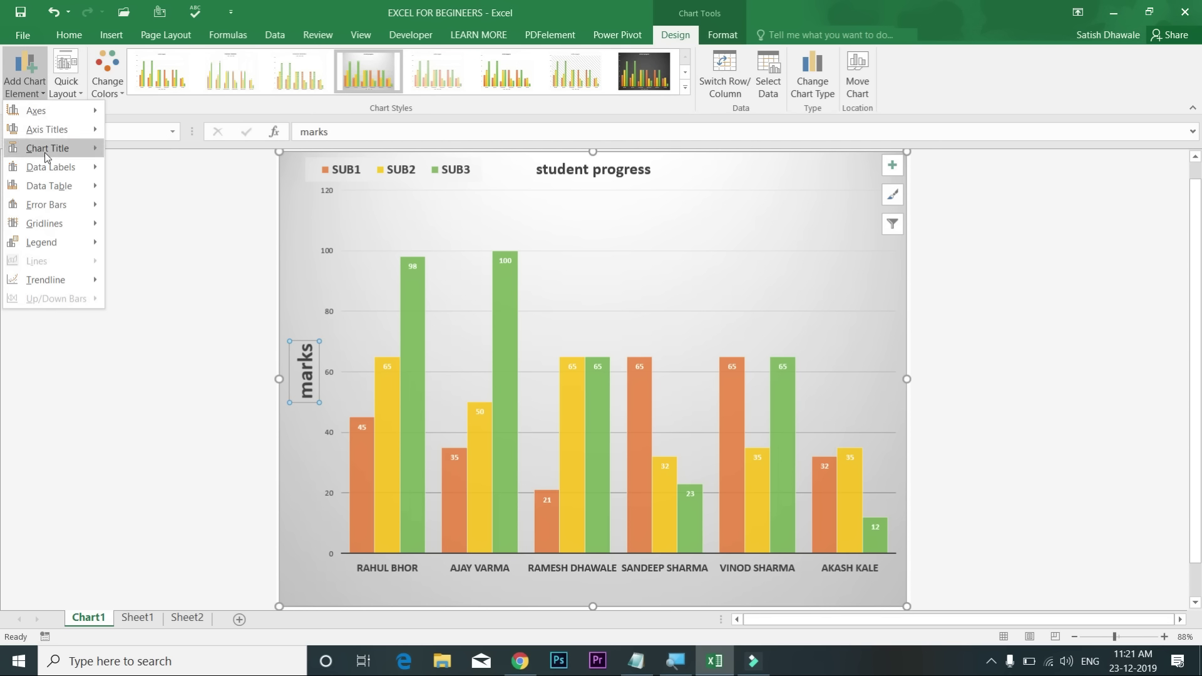
pyautogui.moveTo(44, 152)
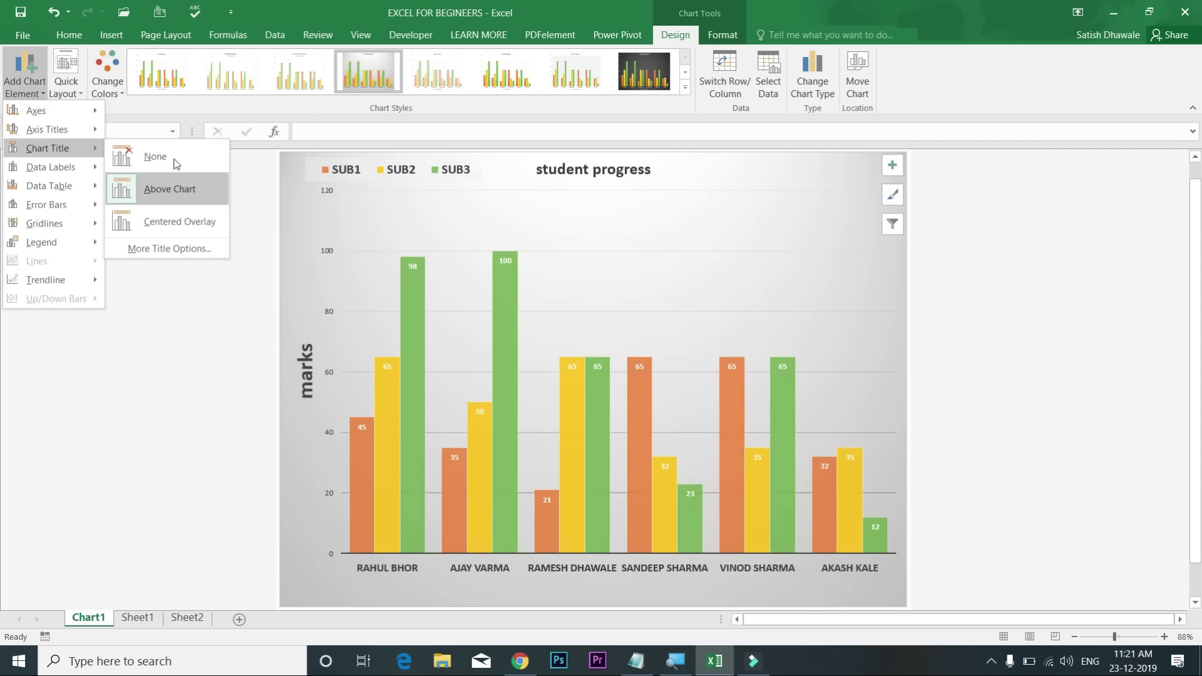
pyautogui.moveTo(70, 170)
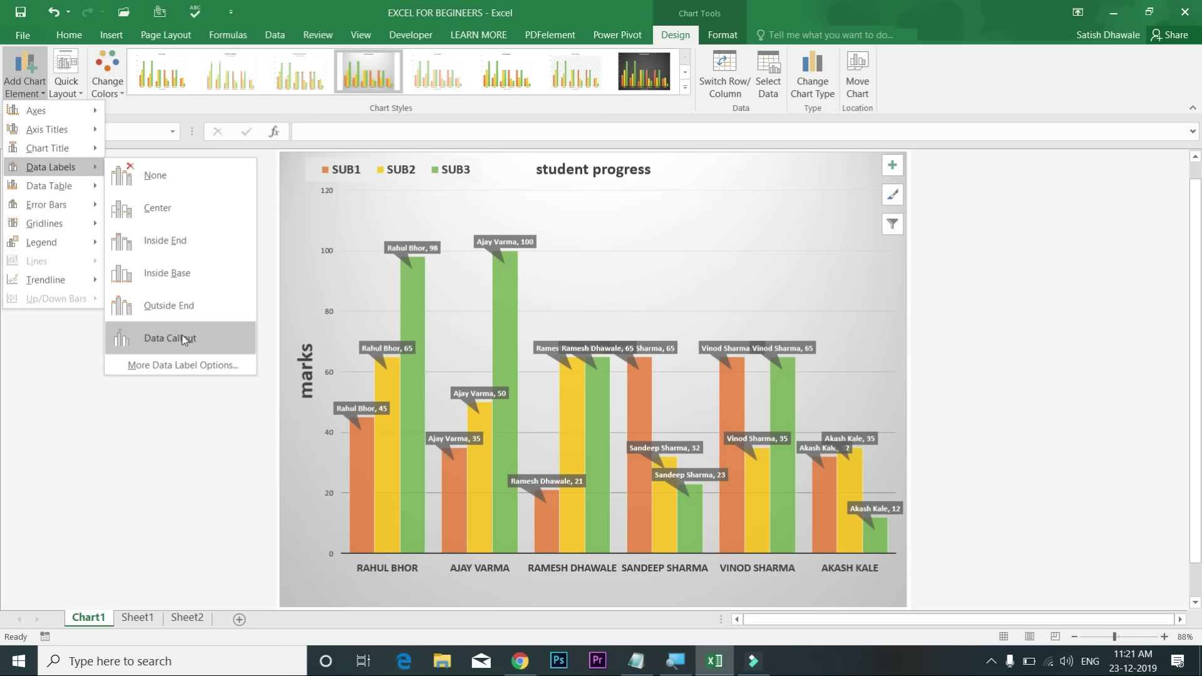
# Step: Place the value labels at Inside Base and add primary minor vertical gridlines
pyautogui.click(180, 276)
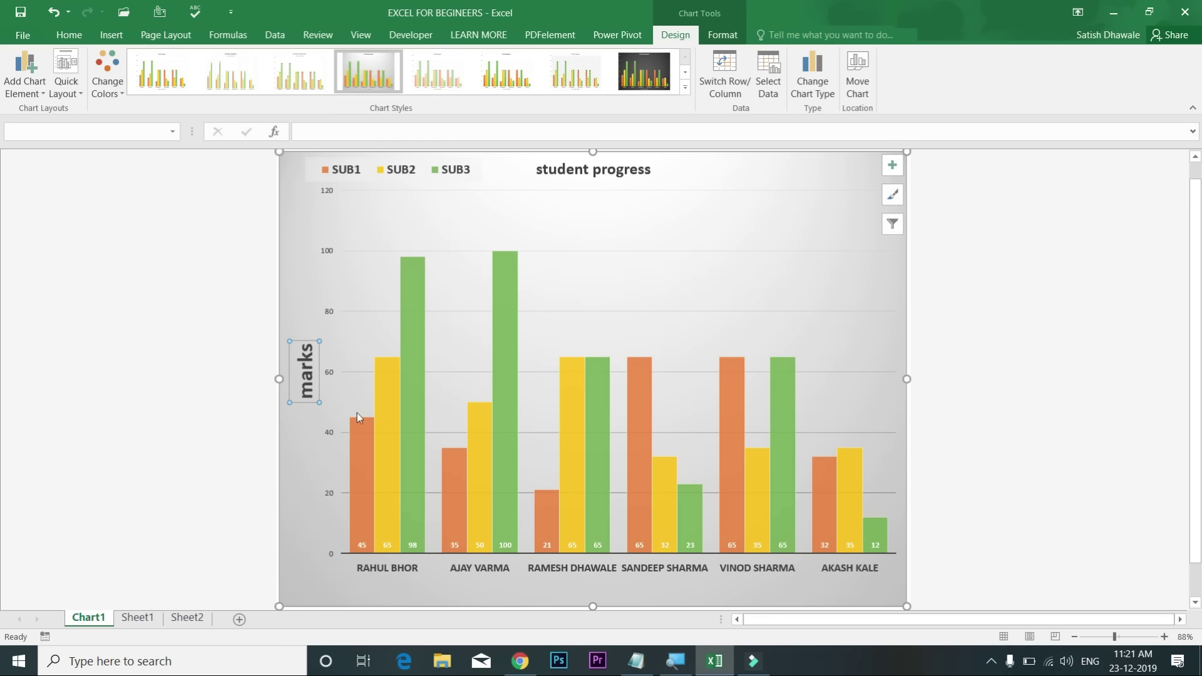
pyautogui.click(364, 544)
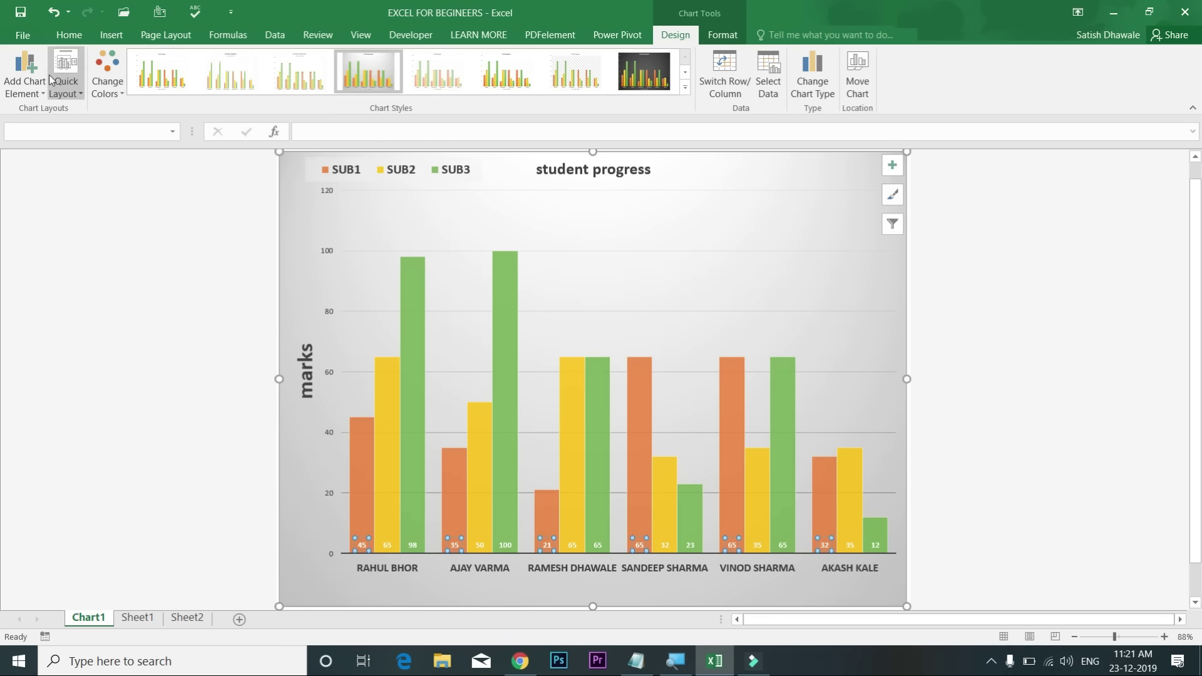
pyautogui.click(25, 74)
pyautogui.moveTo(61, 191)
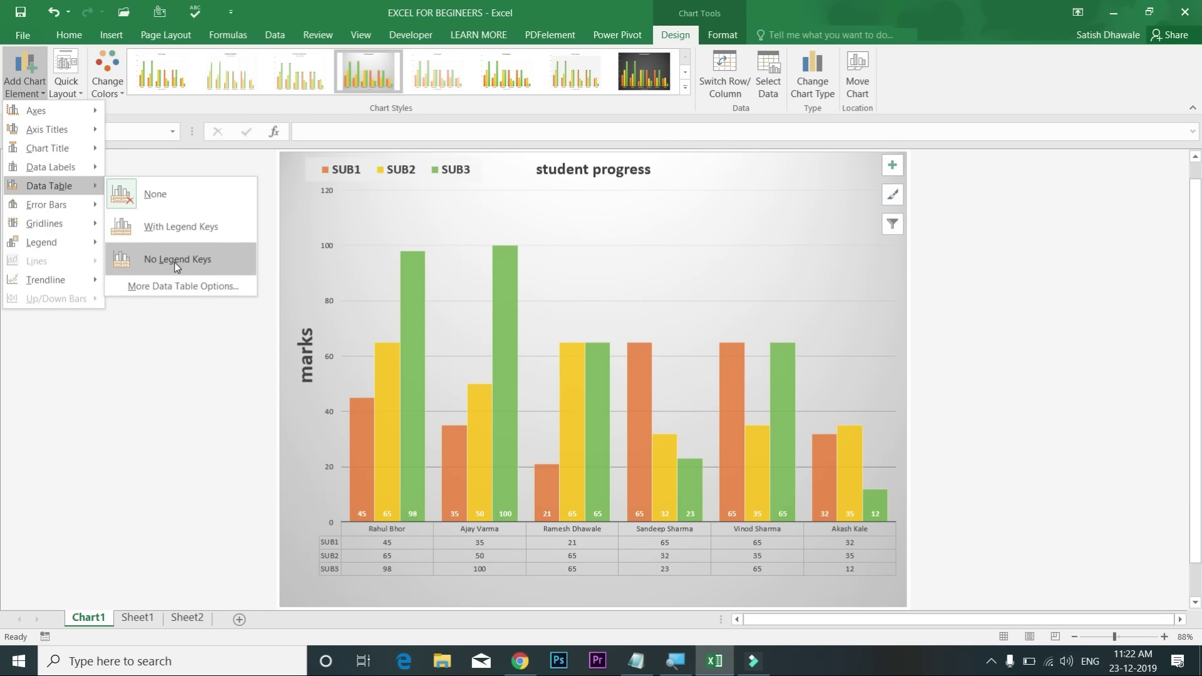
pyautogui.moveTo(70, 226)
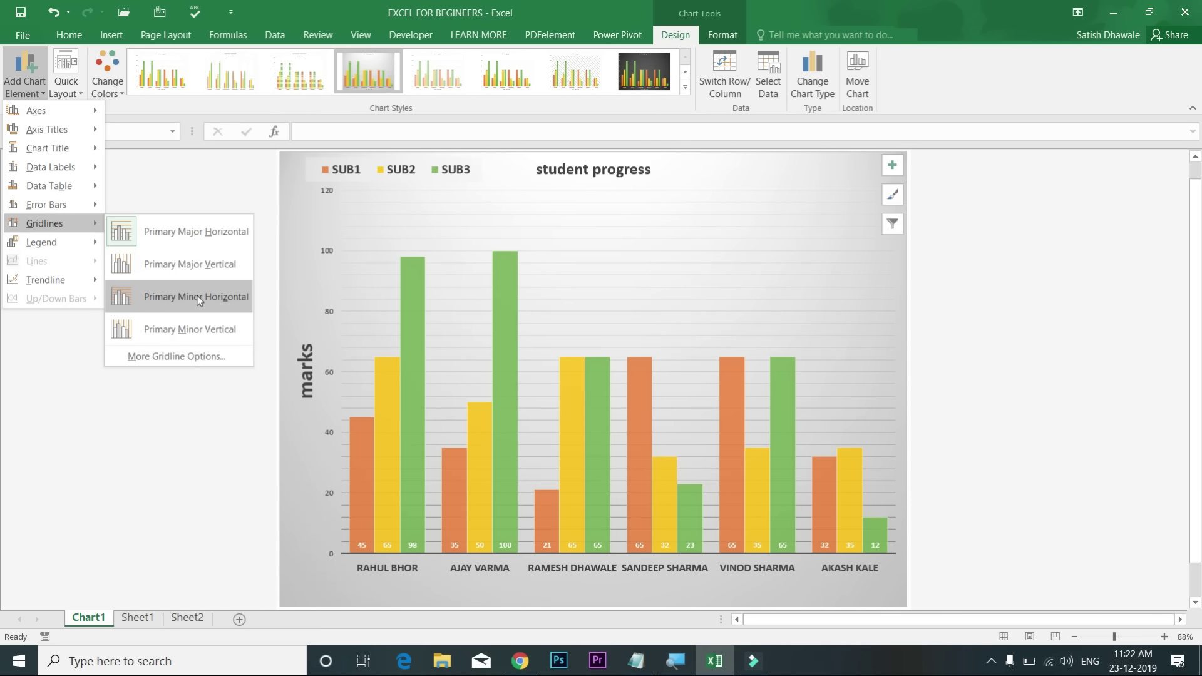
pyautogui.click(192, 326)
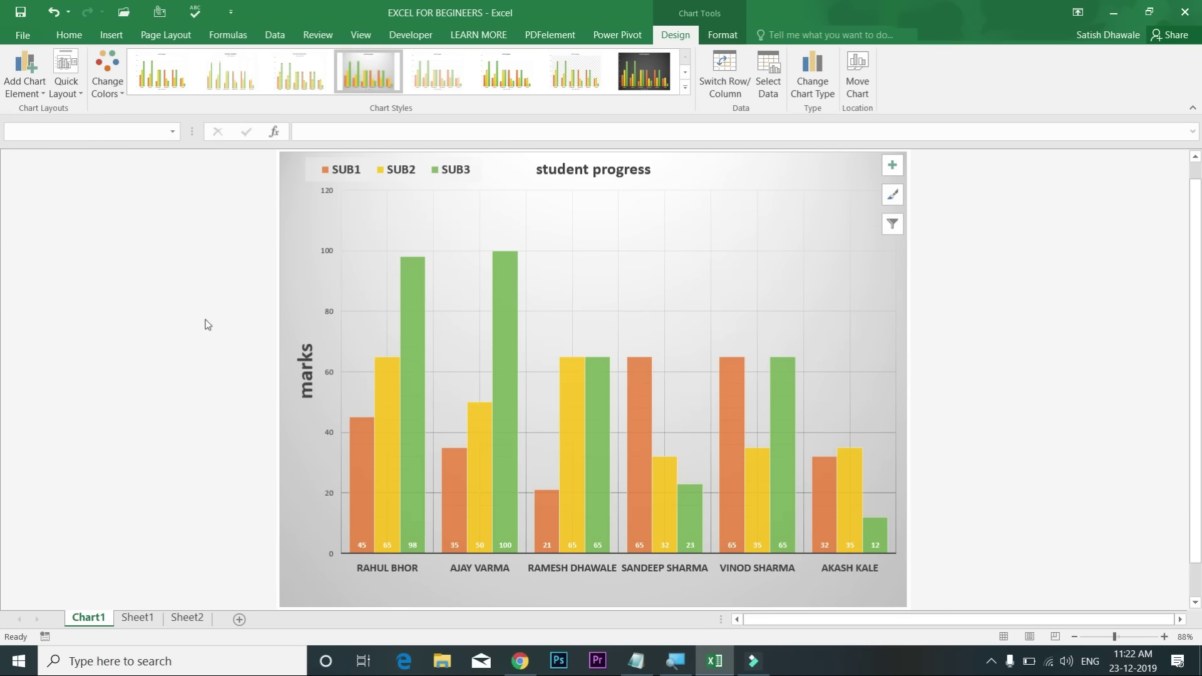
# Step: Add primary minor horizontal gridlines and move the legend to the top of the chart
pyautogui.click(26, 86)
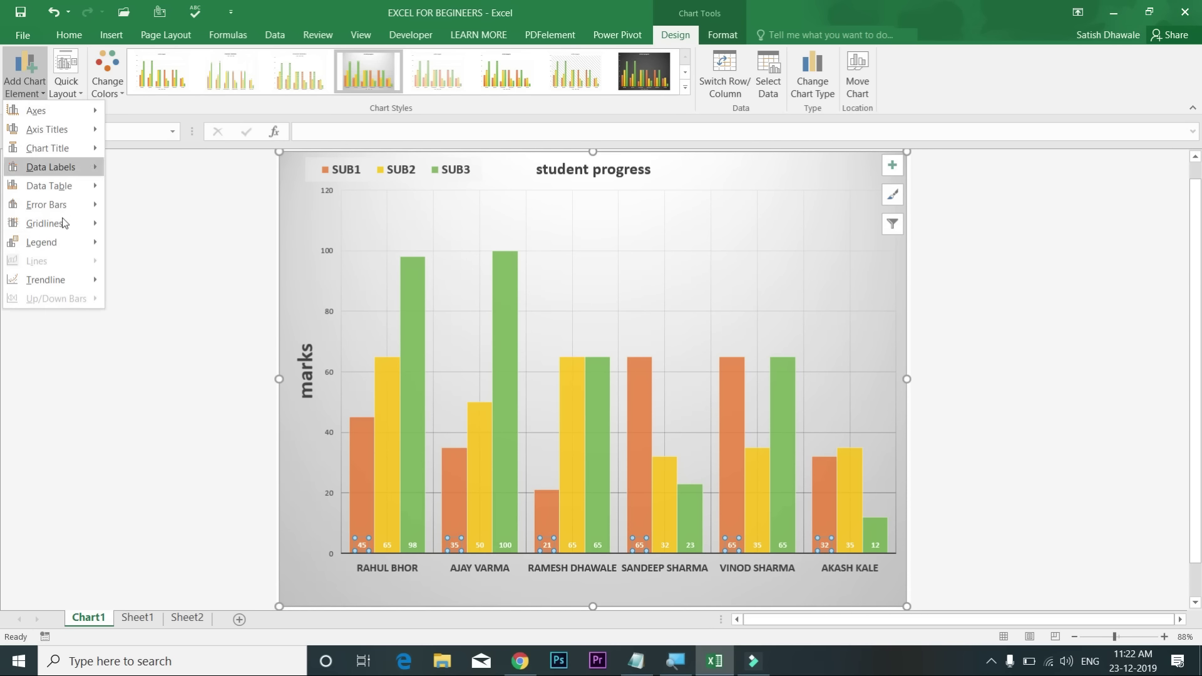
pyautogui.click(195, 297)
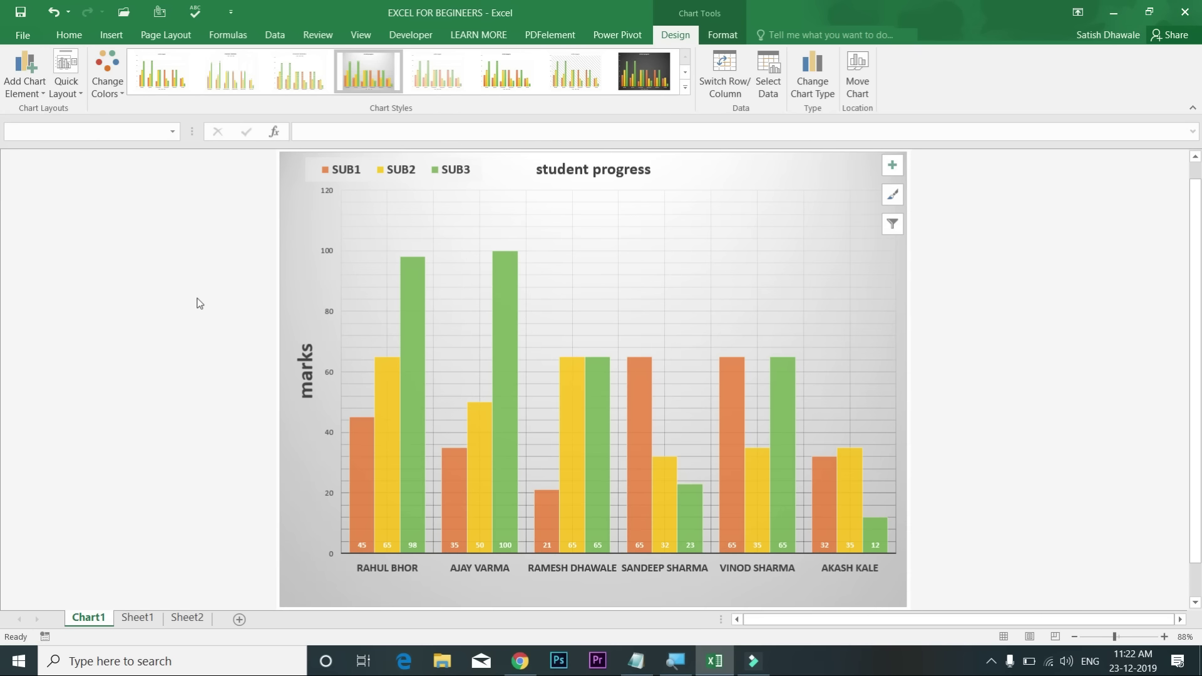
pyautogui.click(38, 87)
pyautogui.moveTo(66, 238)
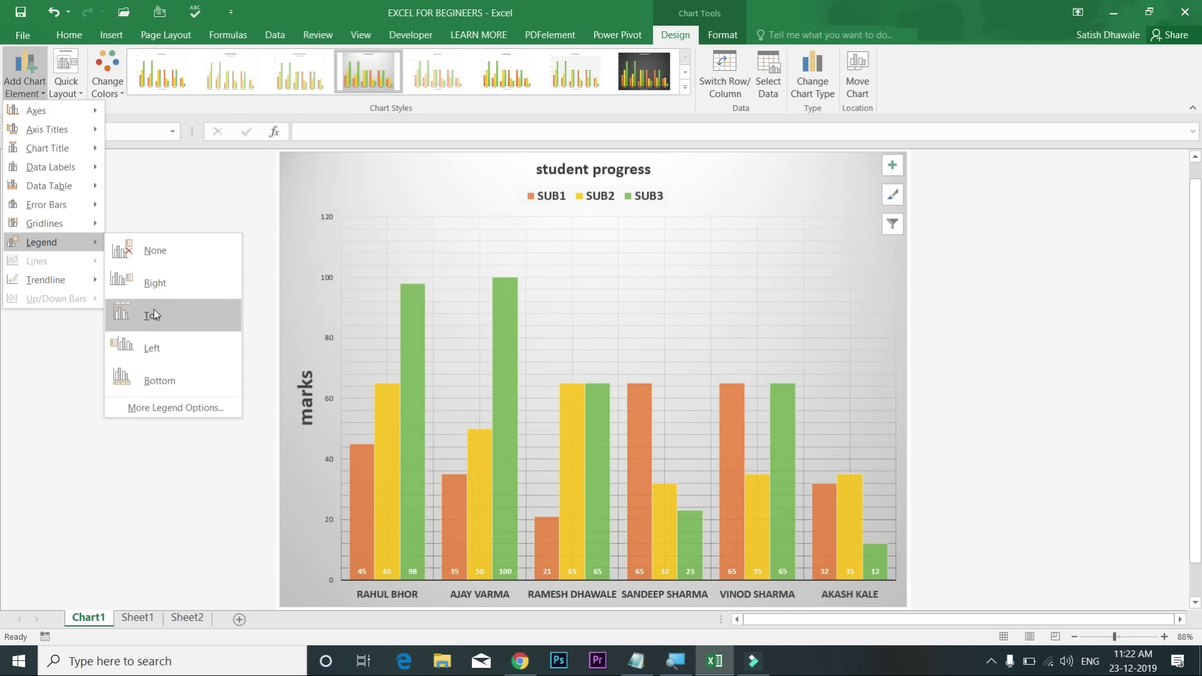
pyautogui.click(152, 309)
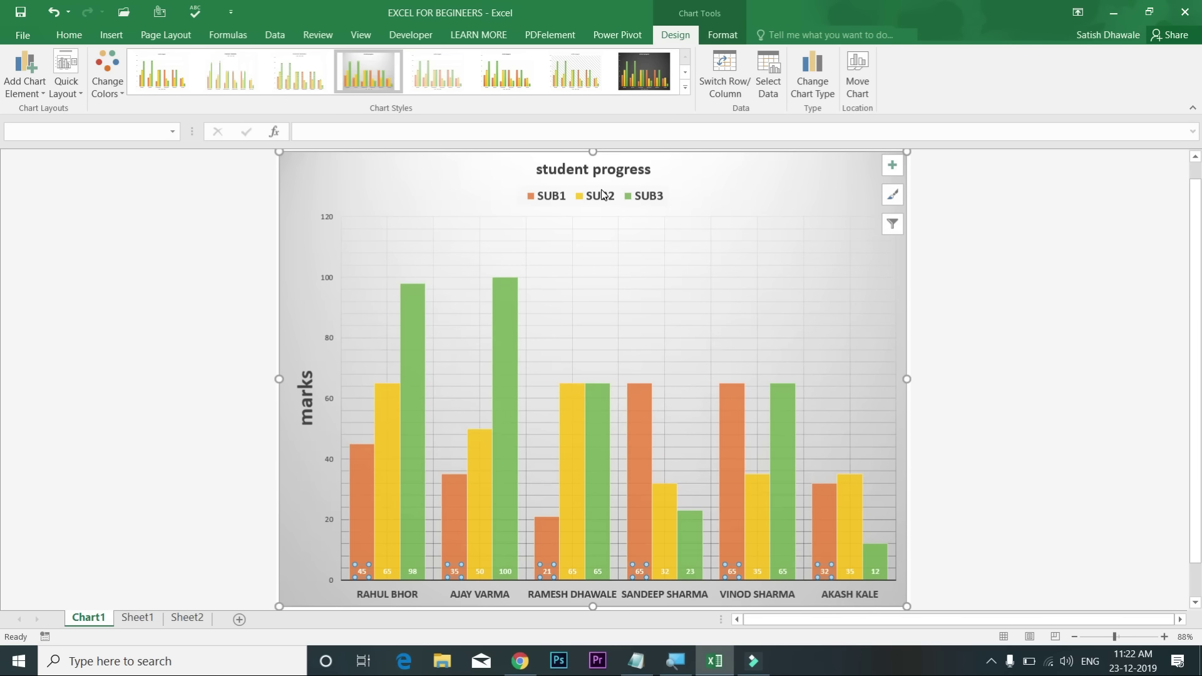
pyautogui.click(618, 192)
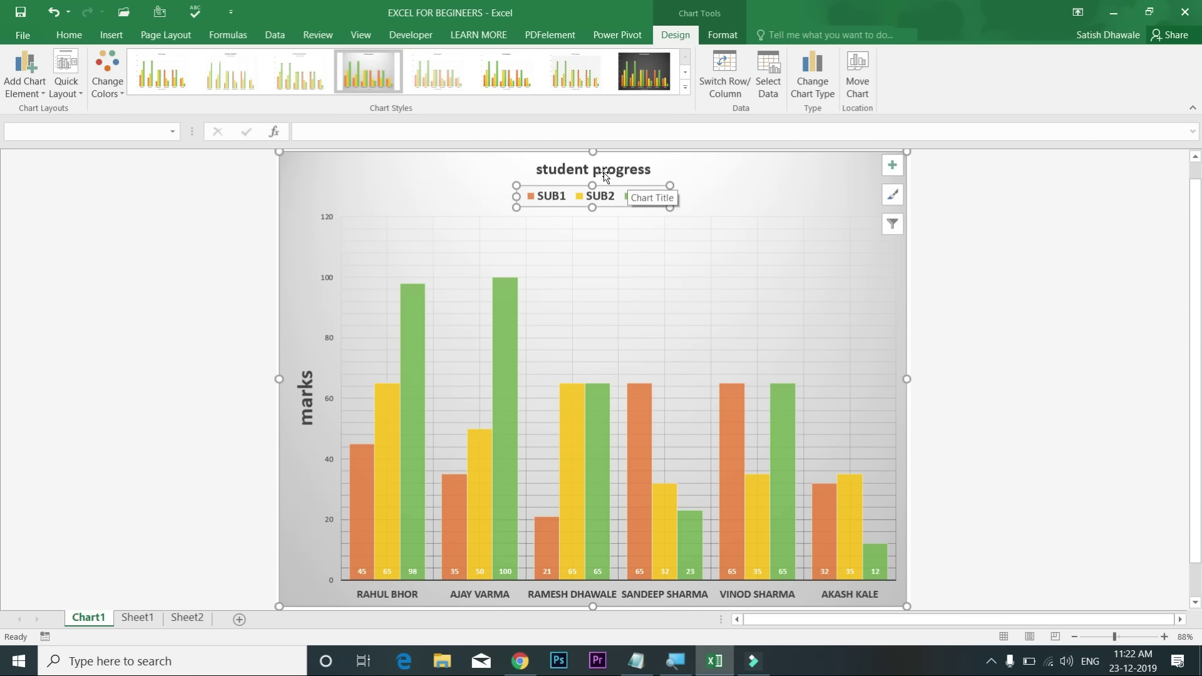
# Step: Look through the chart elements list and the preset layouts gallery without changing anything
pyautogui.click(17, 91)
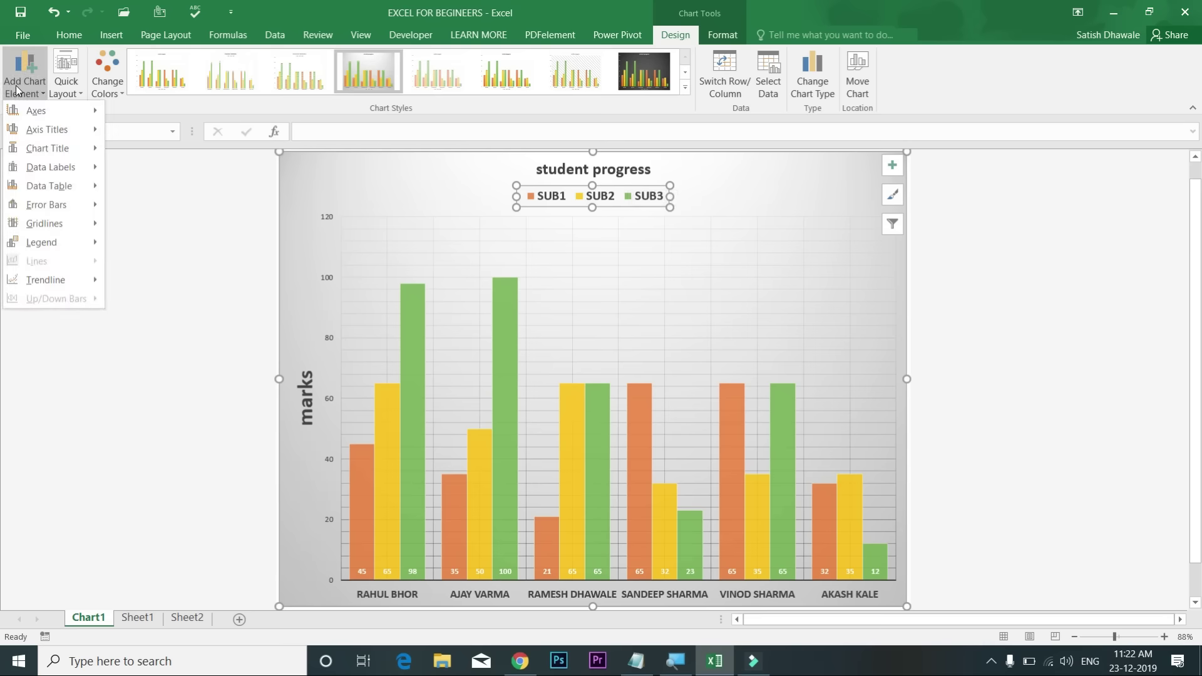
pyautogui.click(17, 91)
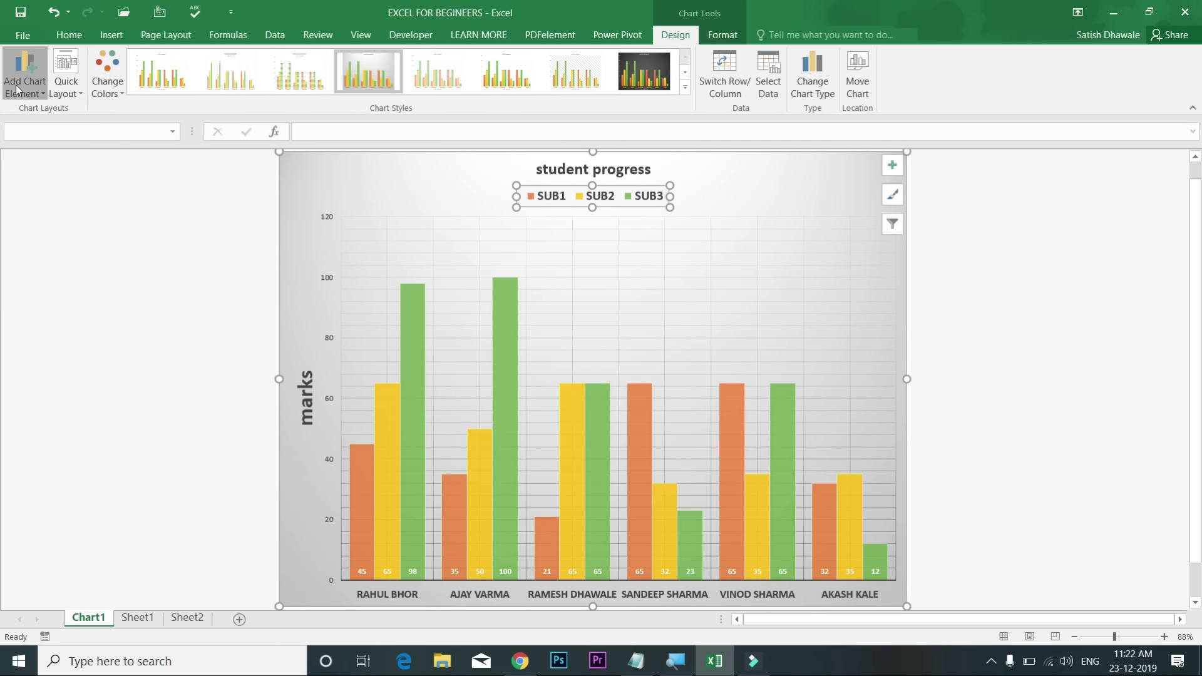
pyautogui.click(71, 86)
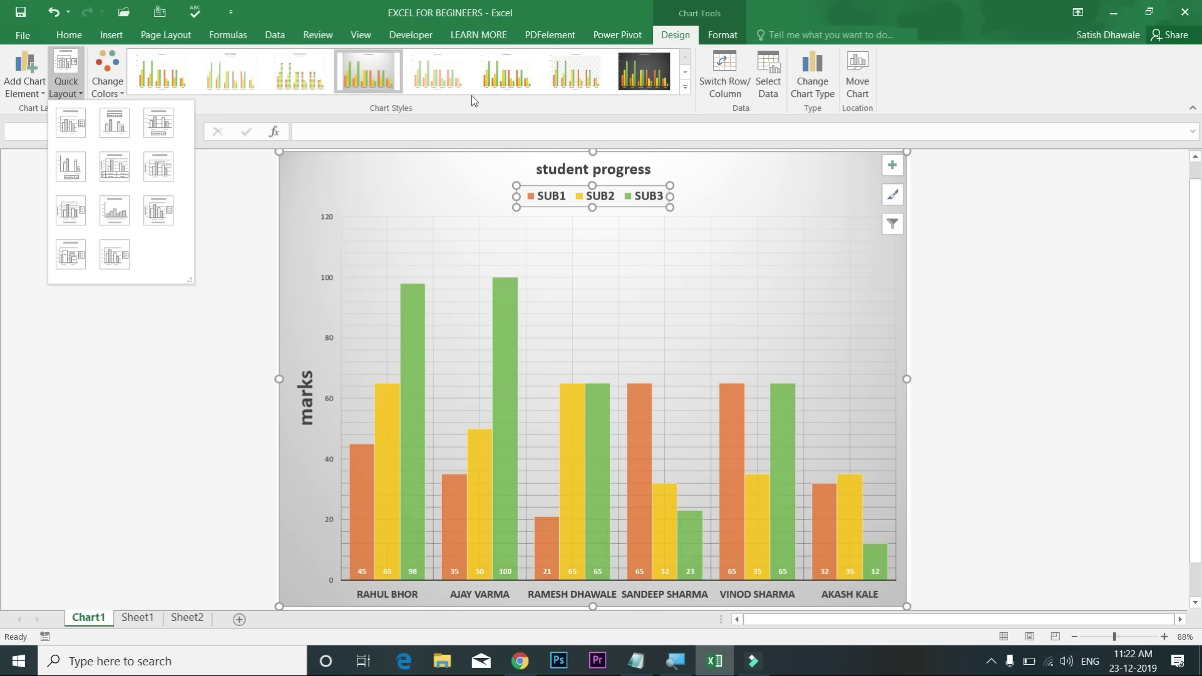
# Step: Toggle Switch Row/Column repeatedly, ending with bars grouped by SUB1, SUB2 and SUB3
pyautogui.click(733, 117)
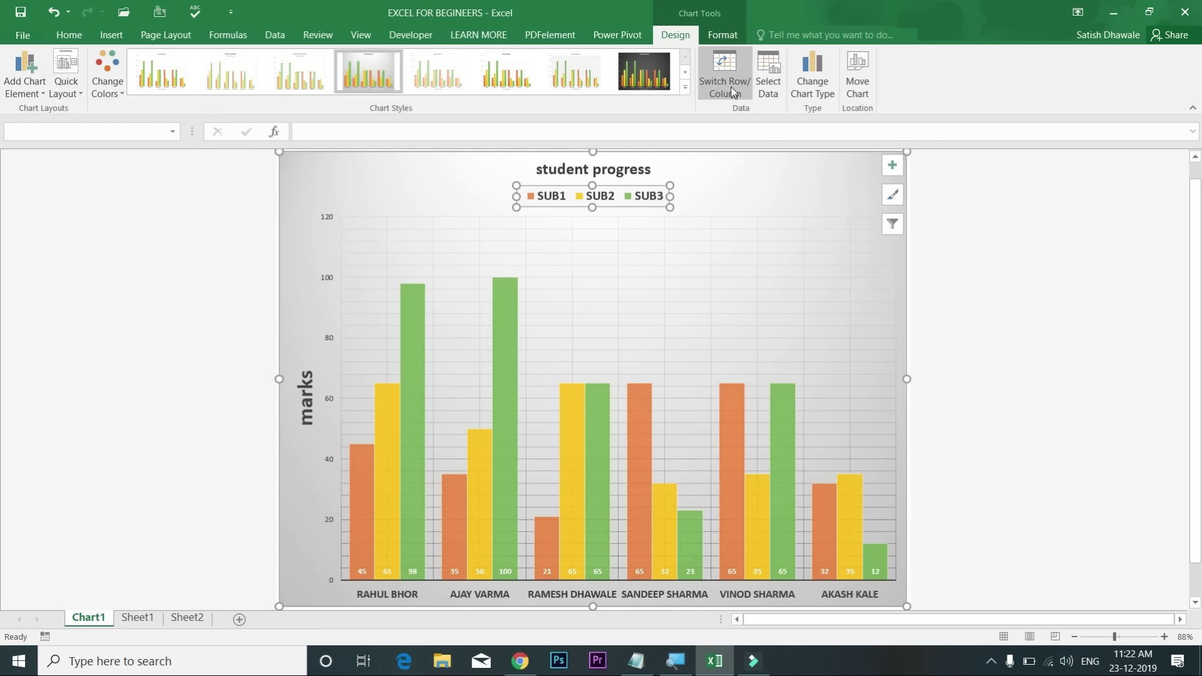
pyautogui.click(728, 76)
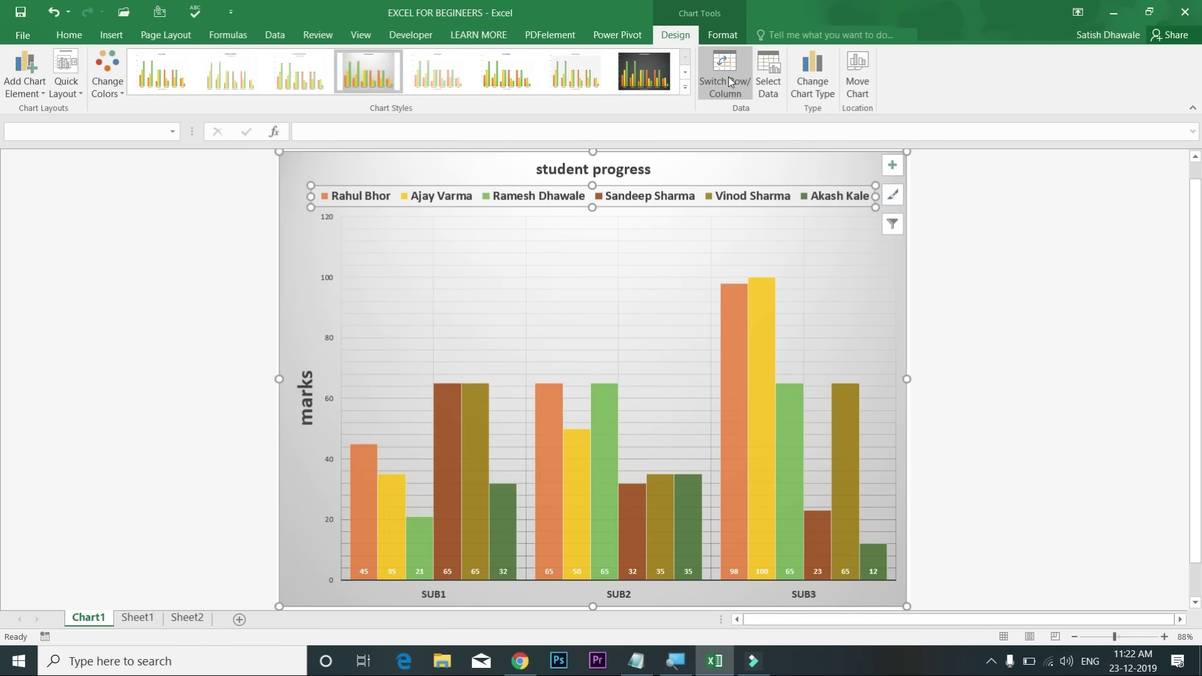
pyautogui.click(727, 77)
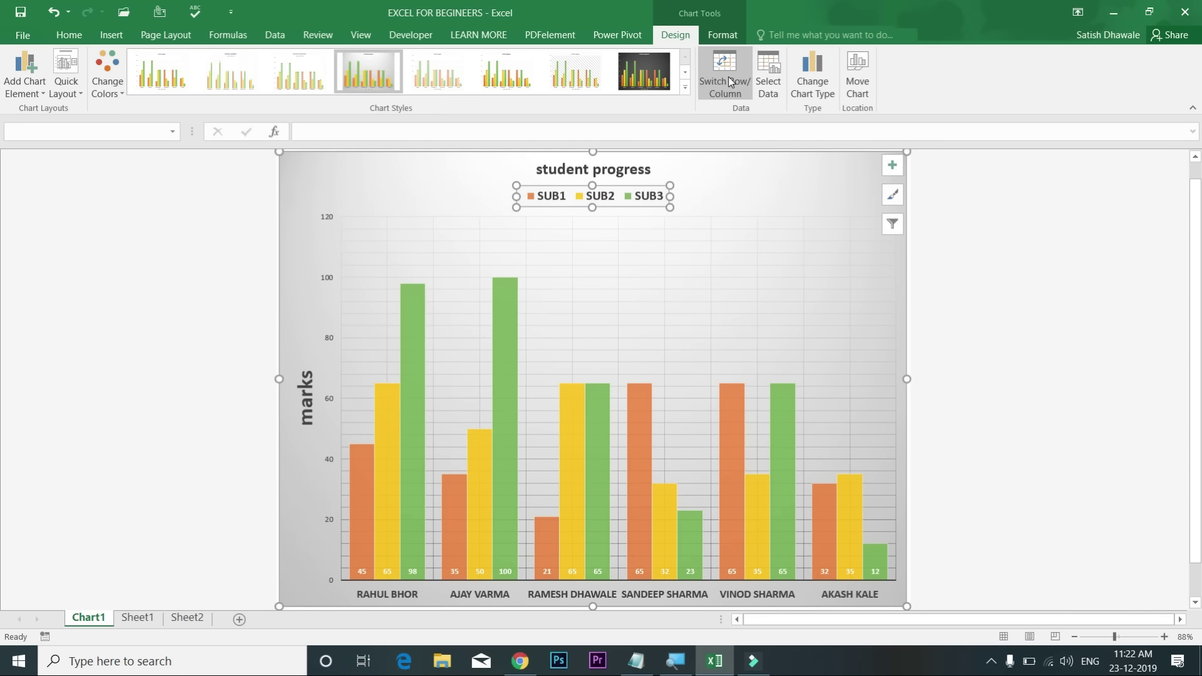
pyautogui.click(728, 76)
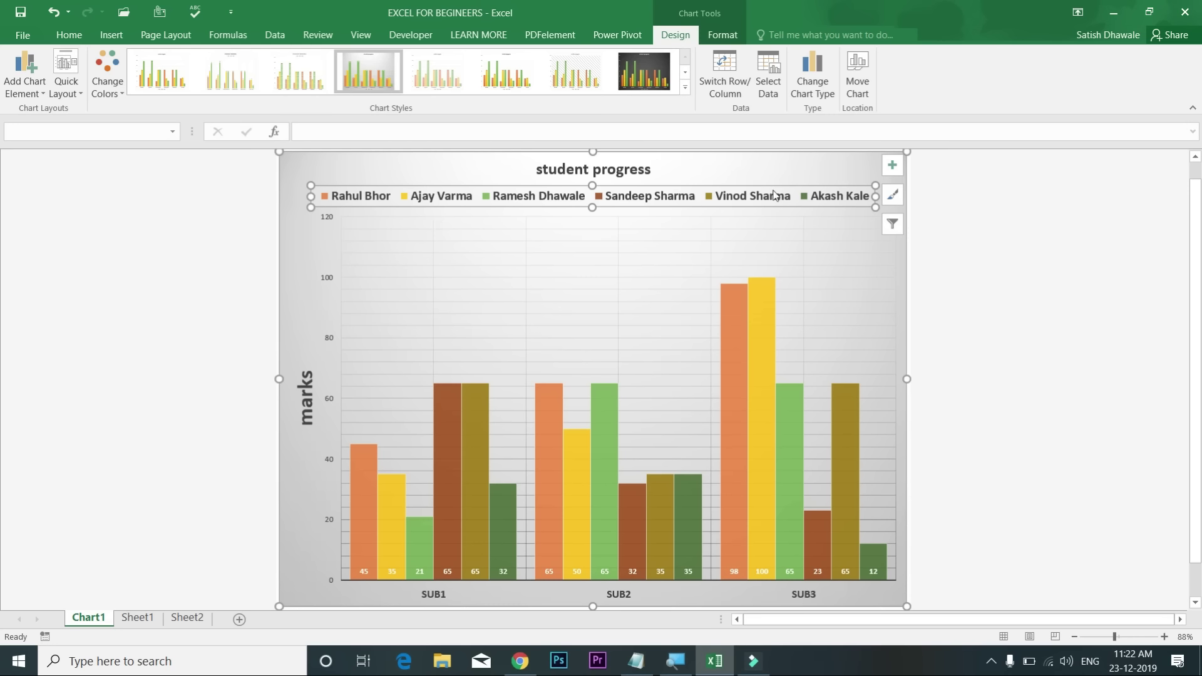
pyautogui.click(732, 86)
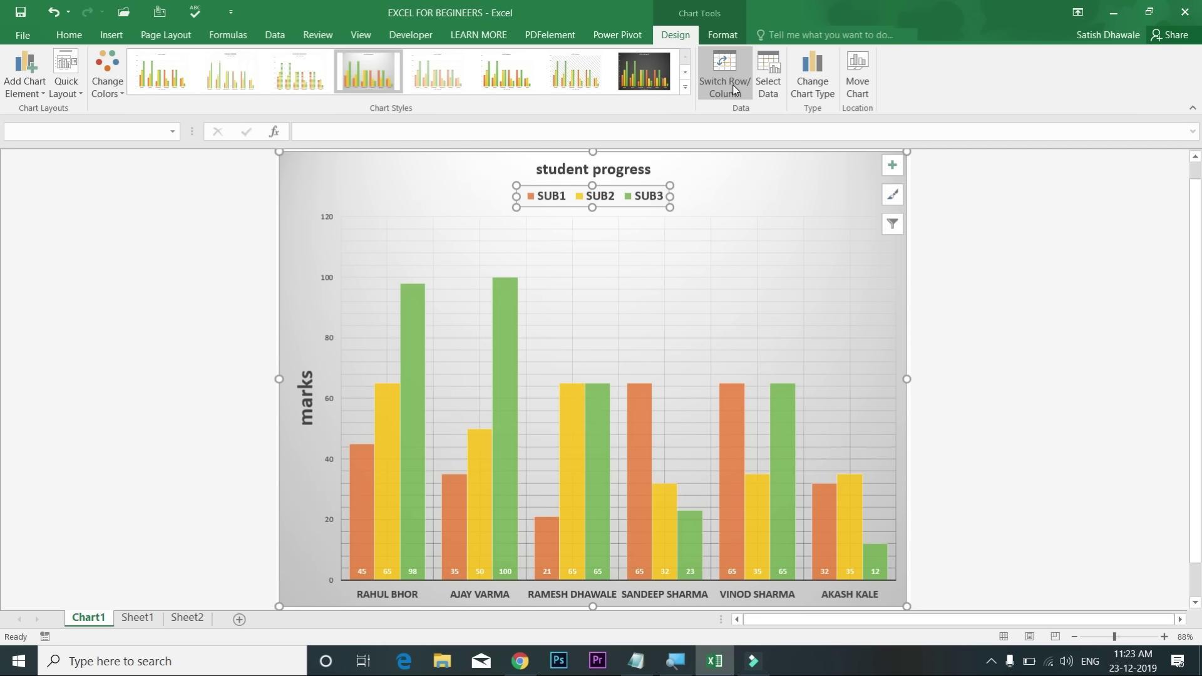
pyautogui.click(732, 85)
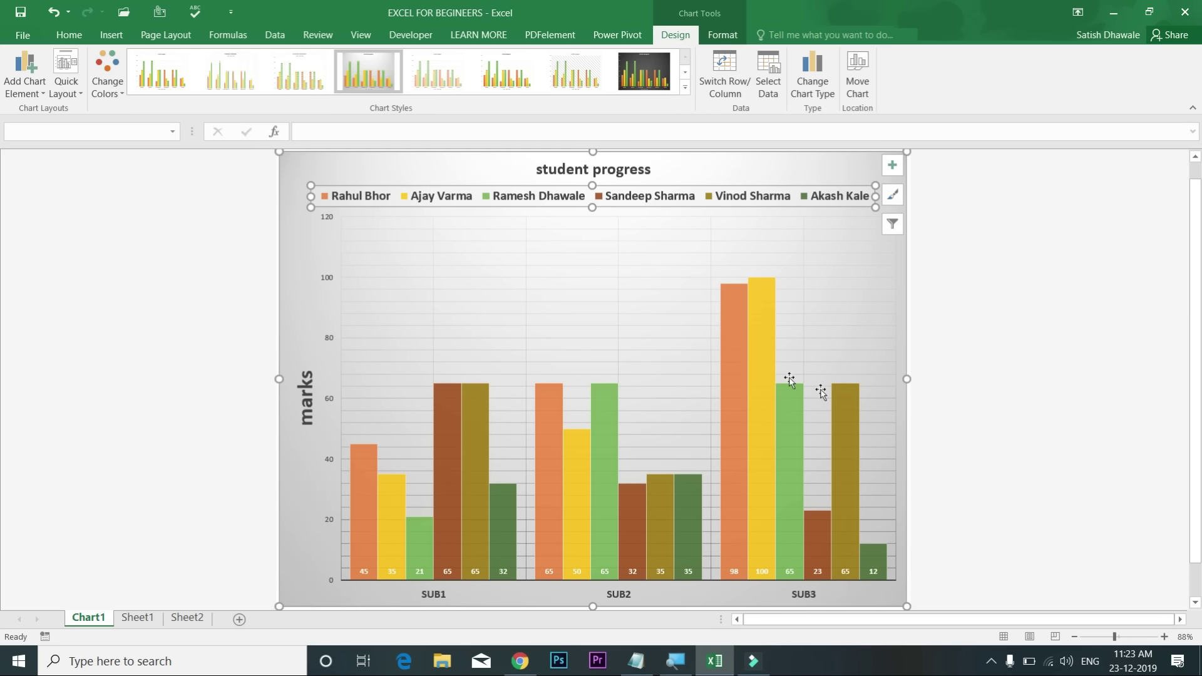
pyautogui.click(735, 80)
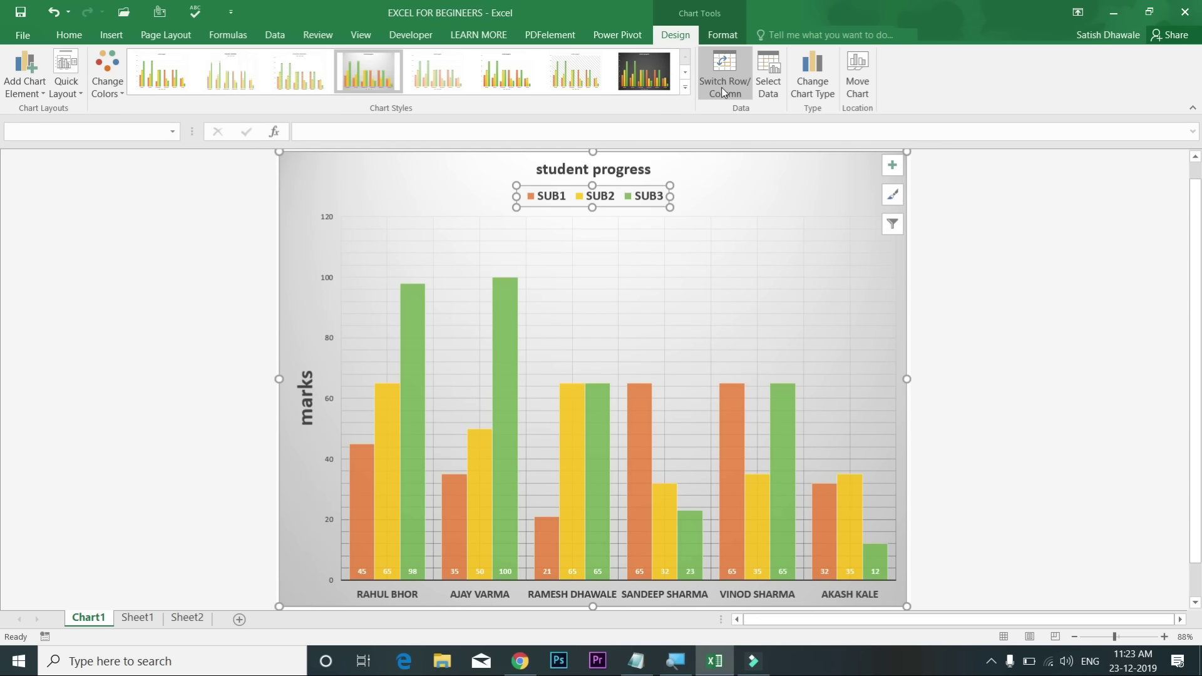
pyautogui.click(722, 89)
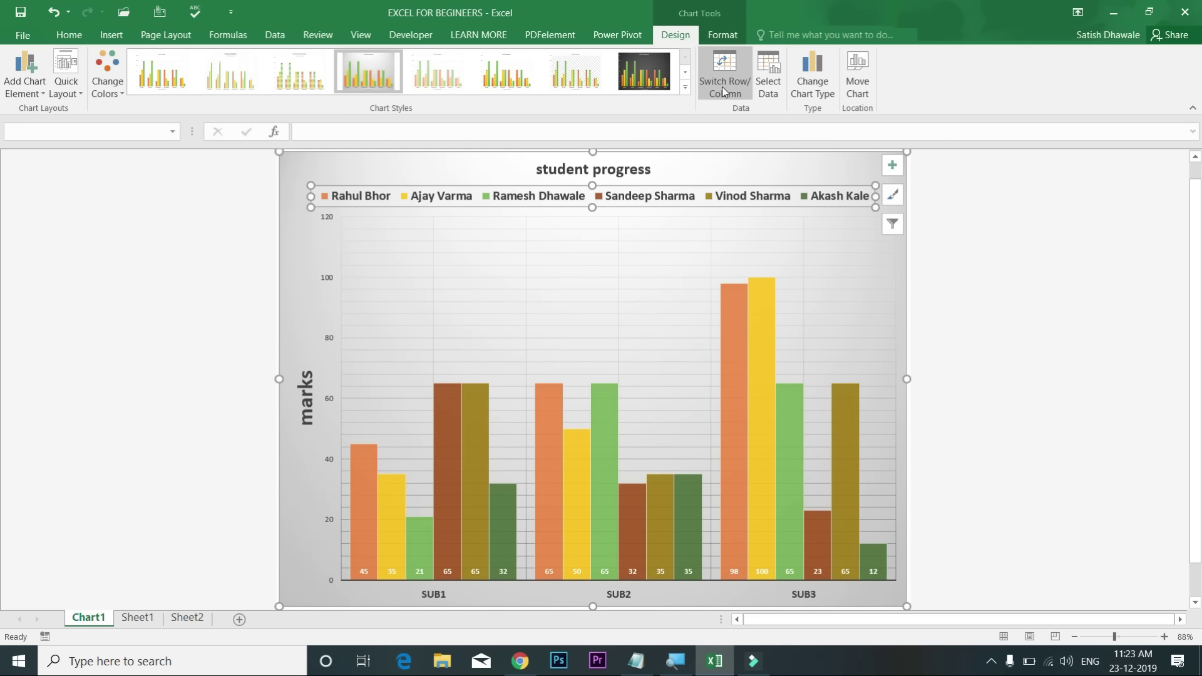
# Step: Reselect the chart data range twice in Select Data Source so all six students are plotted
pyautogui.click(764, 80)
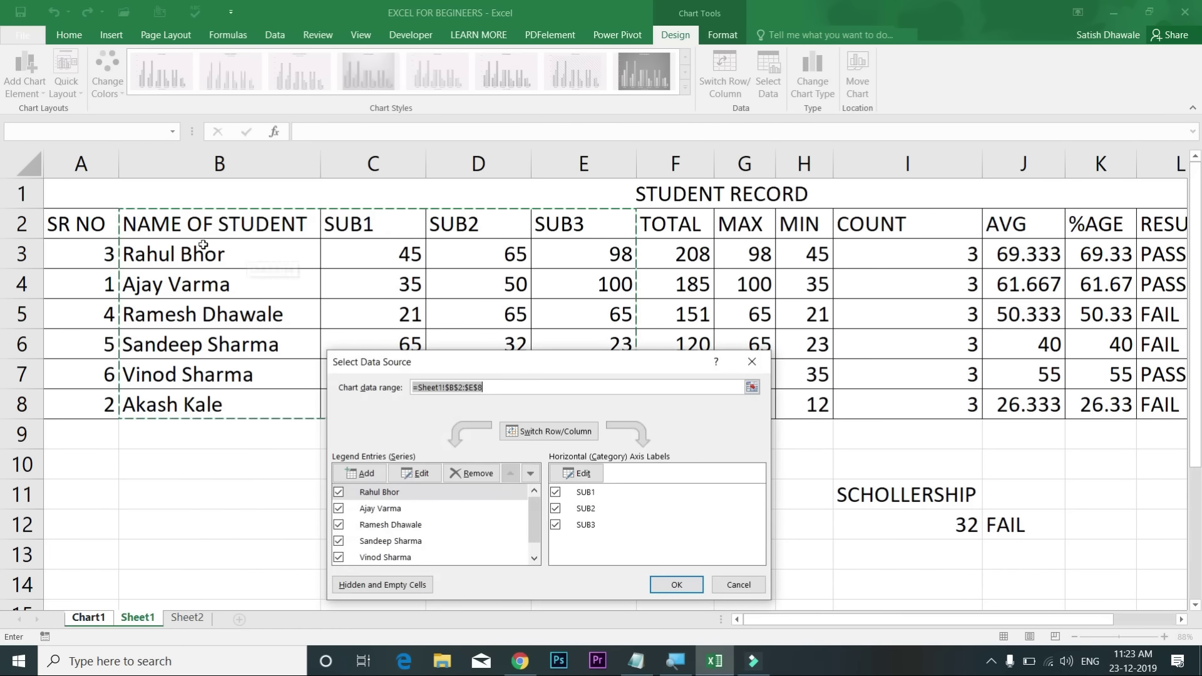
pyautogui.moveTo(145, 225); pyautogui.dragTo(615, 342)
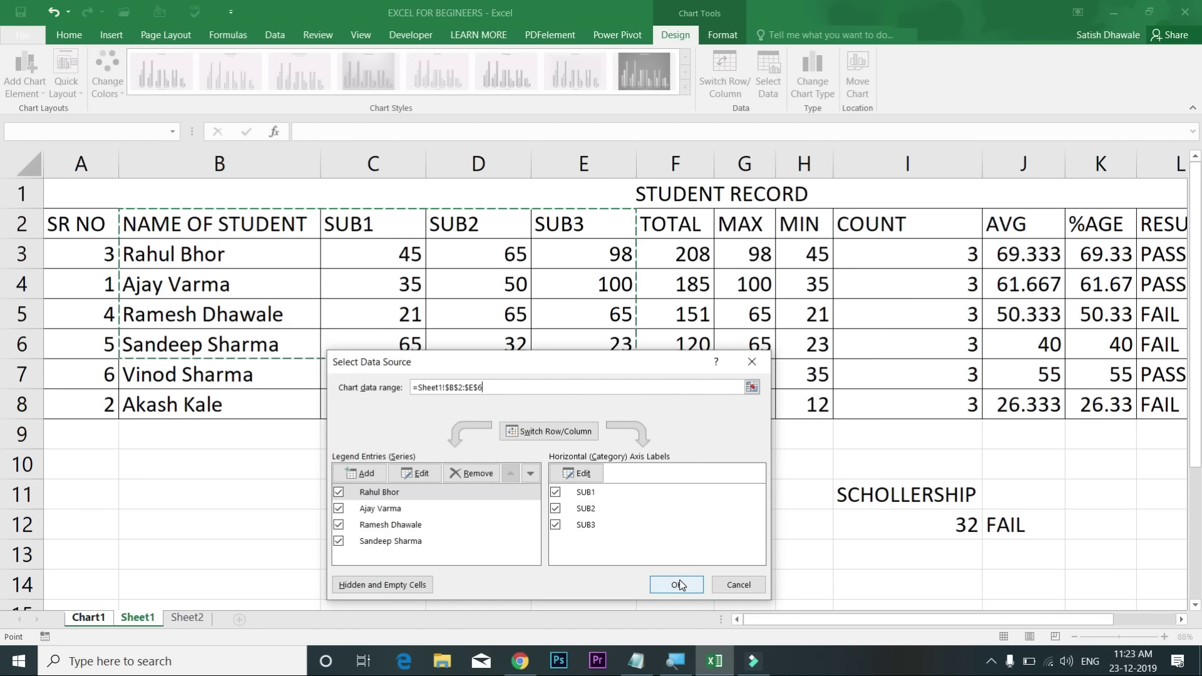
pyautogui.click(677, 586)
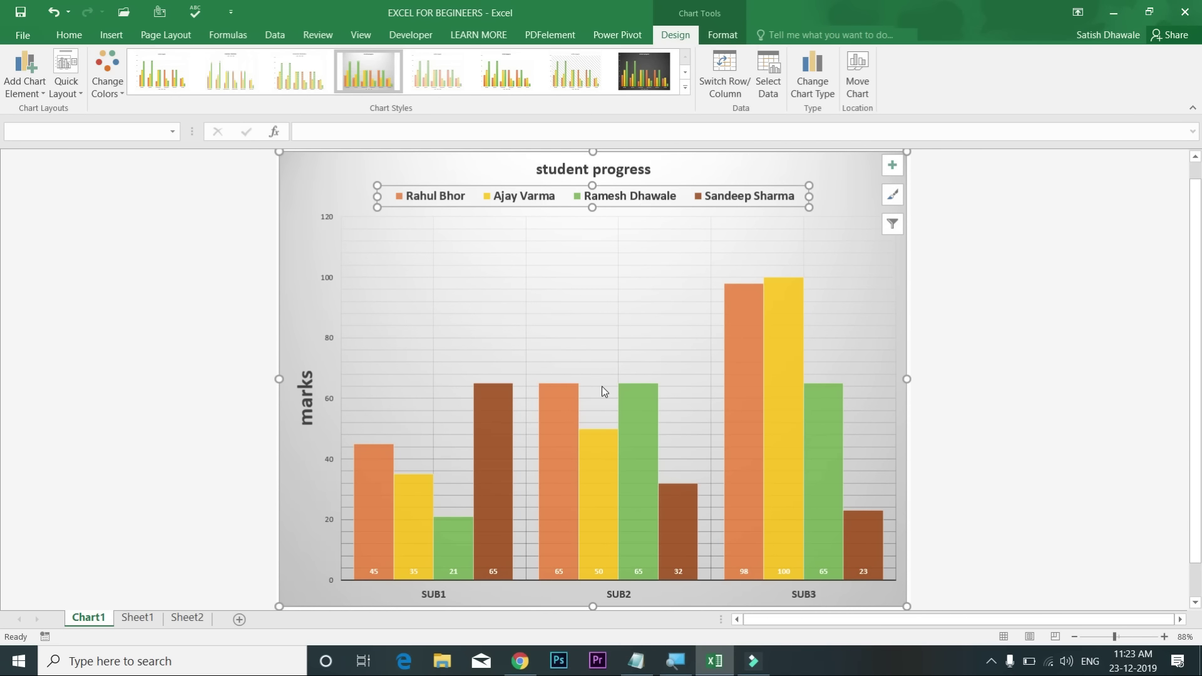
pyautogui.click(776, 89)
pyautogui.moveTo(195, 219); pyautogui.dragTo(619, 407)
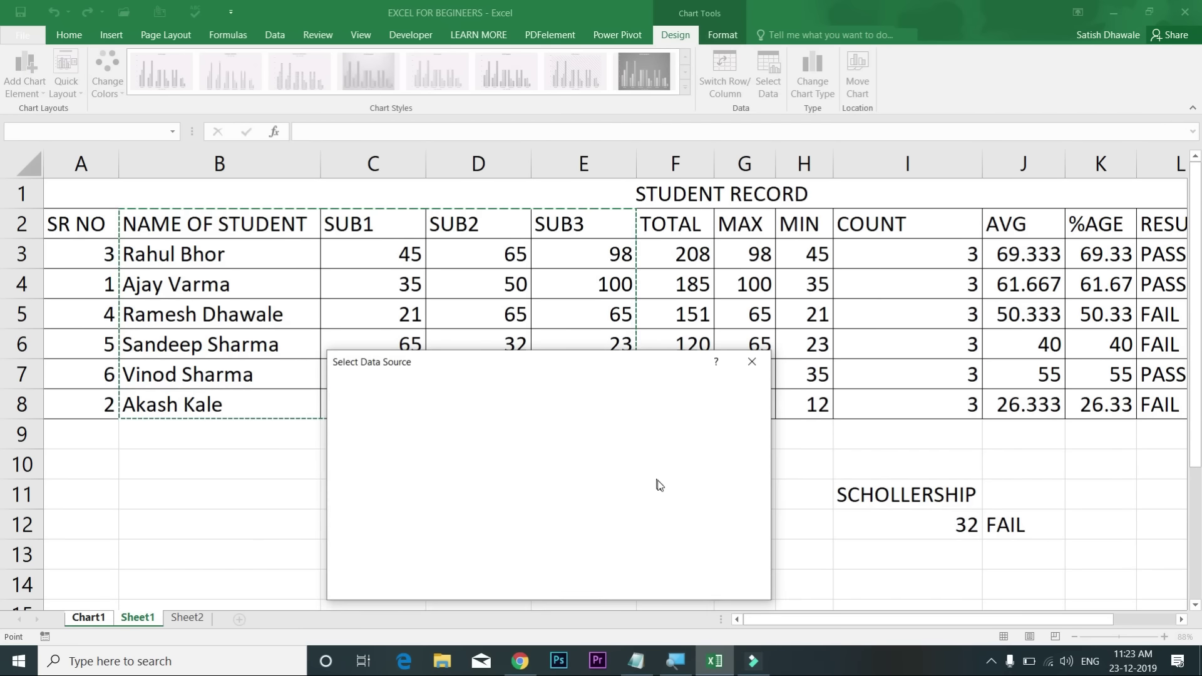
pyautogui.click(677, 585)
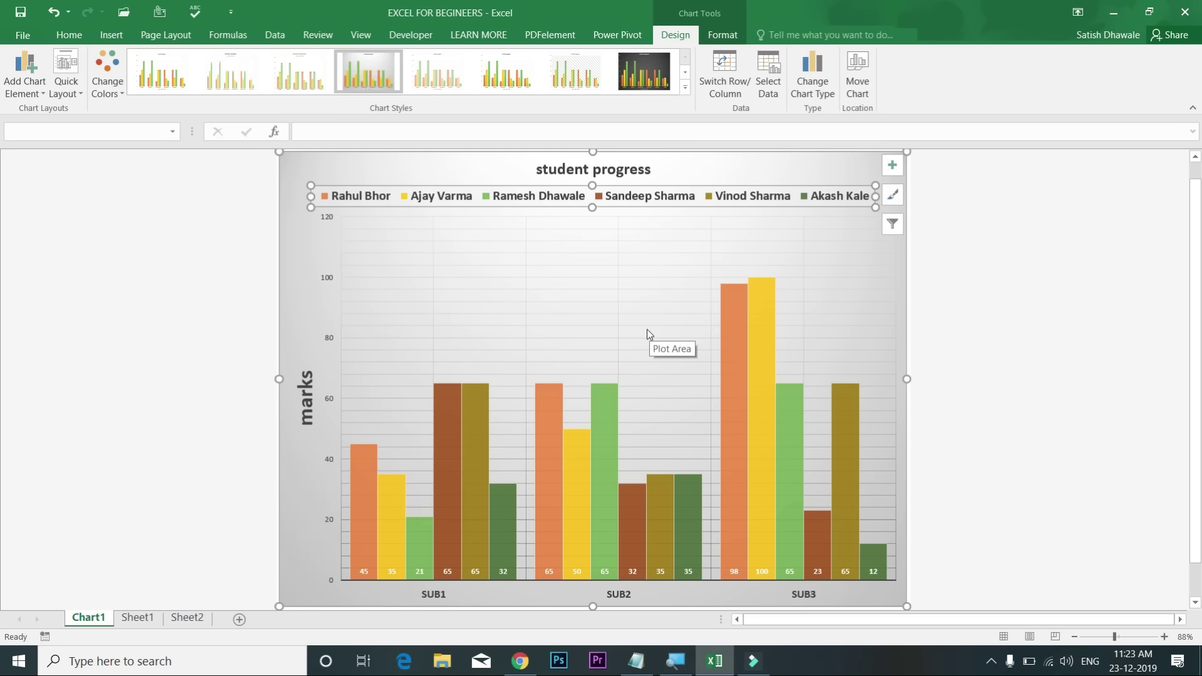
pyautogui.click(816, 93)
pyautogui.click(655, 257)
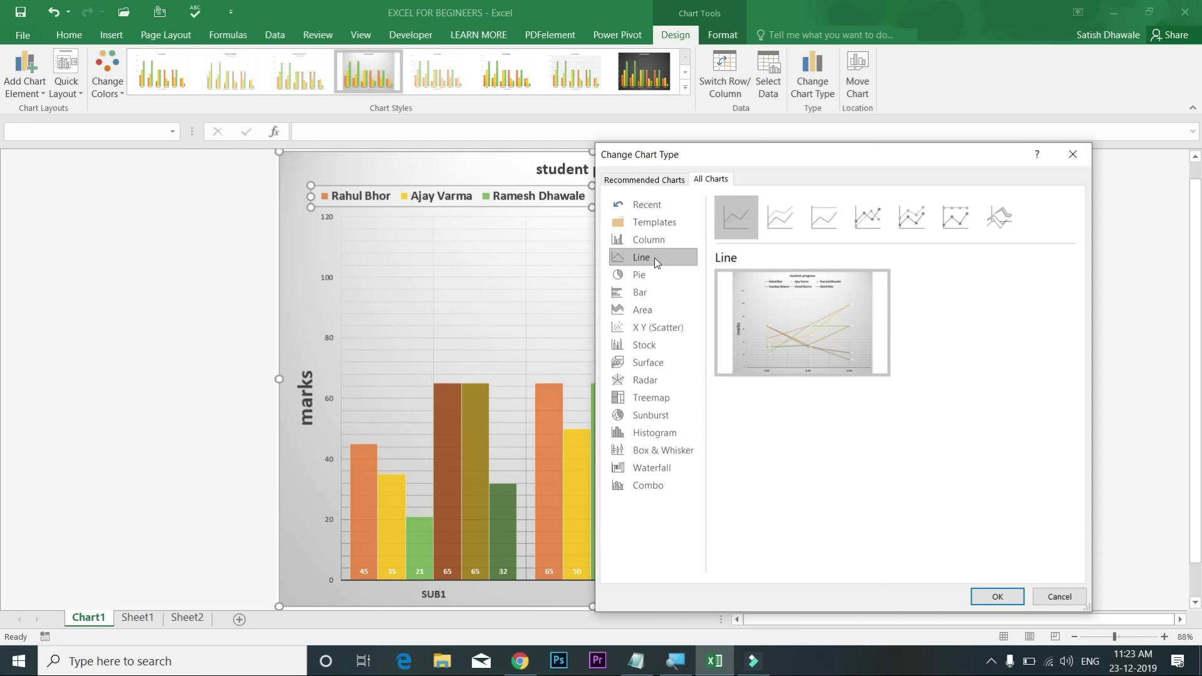
pyautogui.click(654, 274)
pyautogui.click(650, 292)
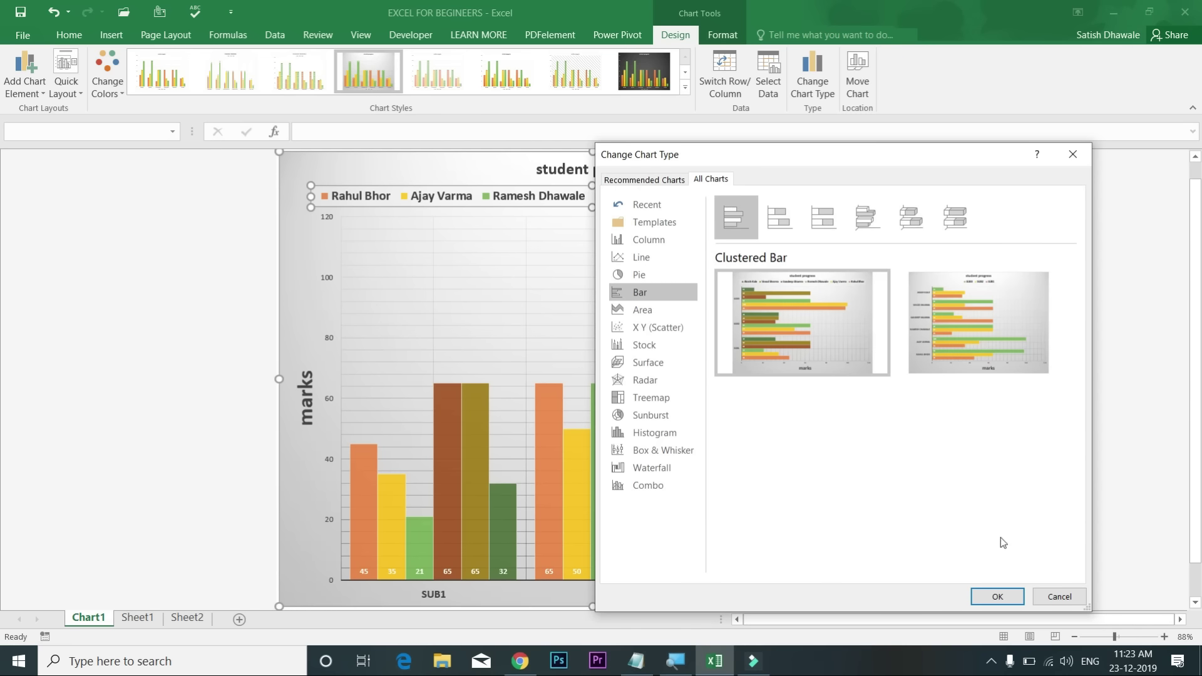
pyautogui.click(1001, 597)
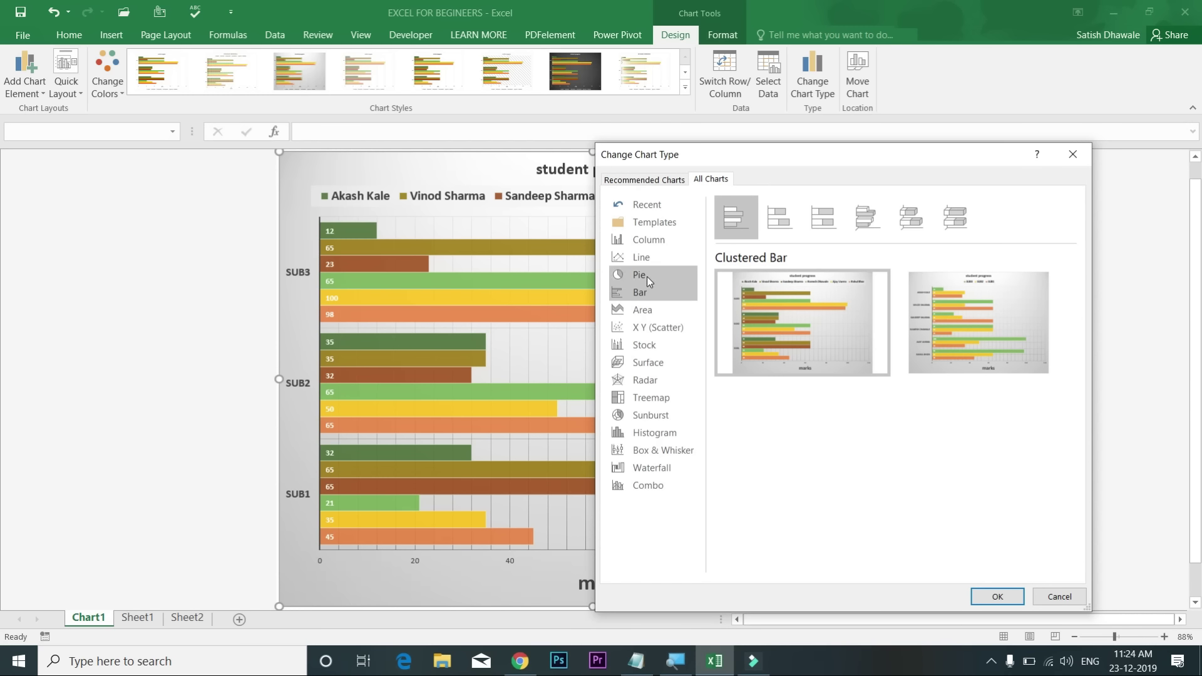
pyautogui.click(655, 240)
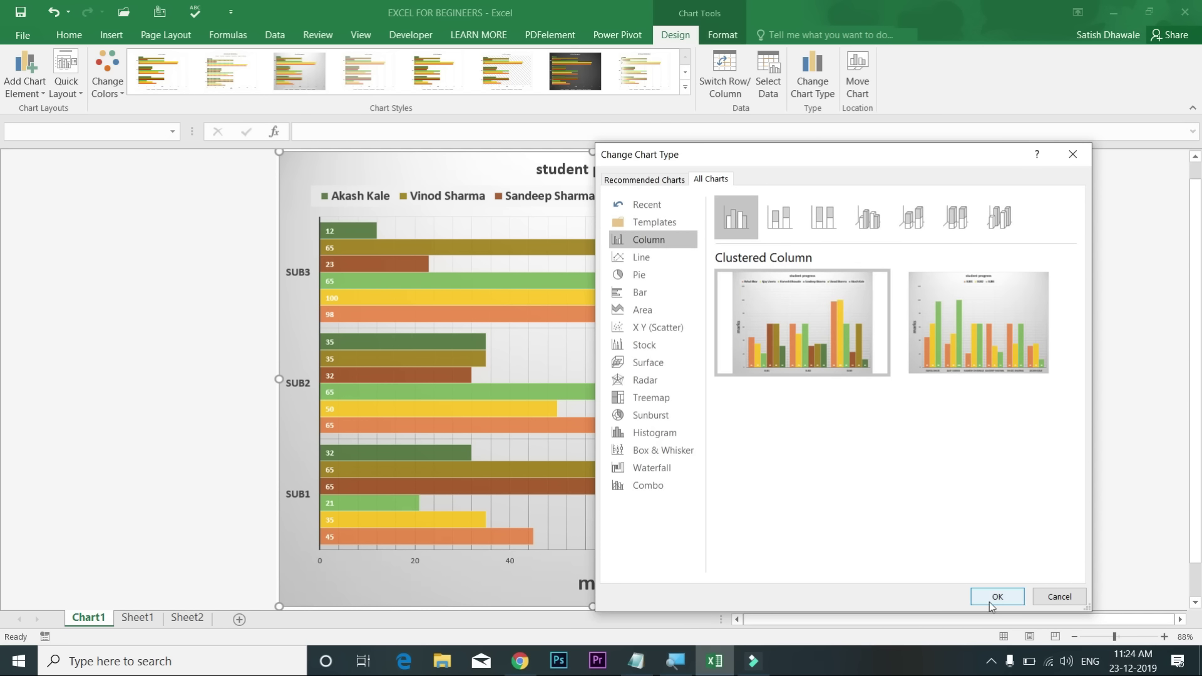
pyautogui.click(990, 596)
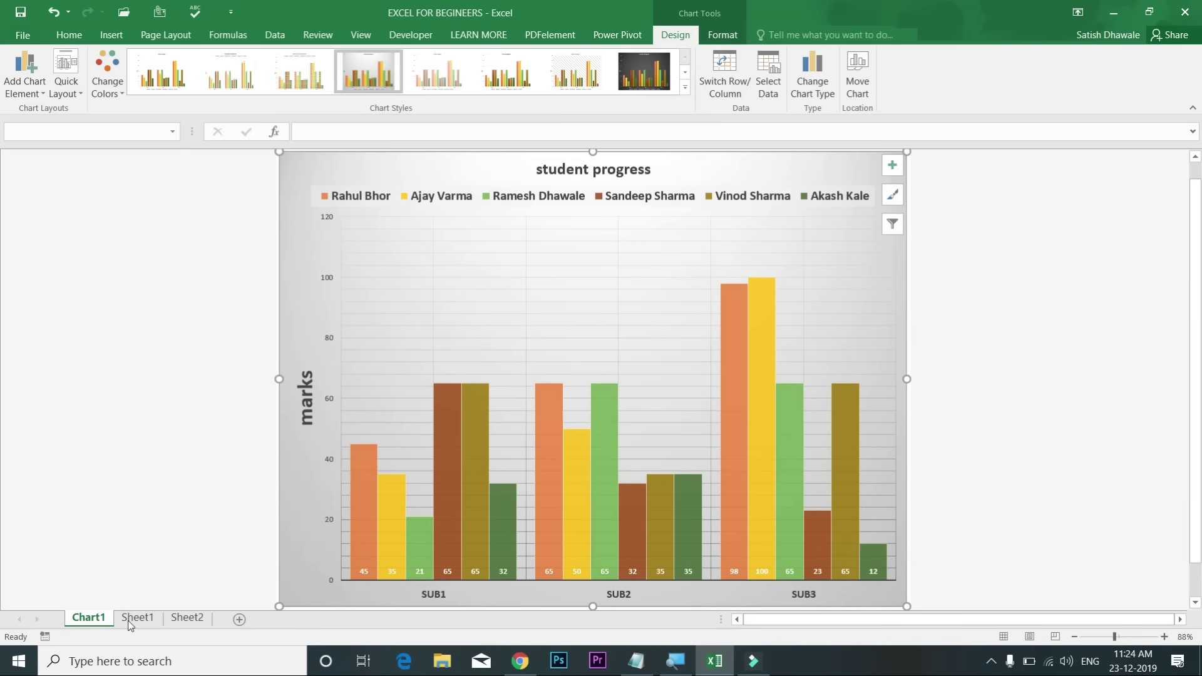
# Step: Use Move Chart to place the student progress chart as an object in Sheet1
pyautogui.click(133, 622)
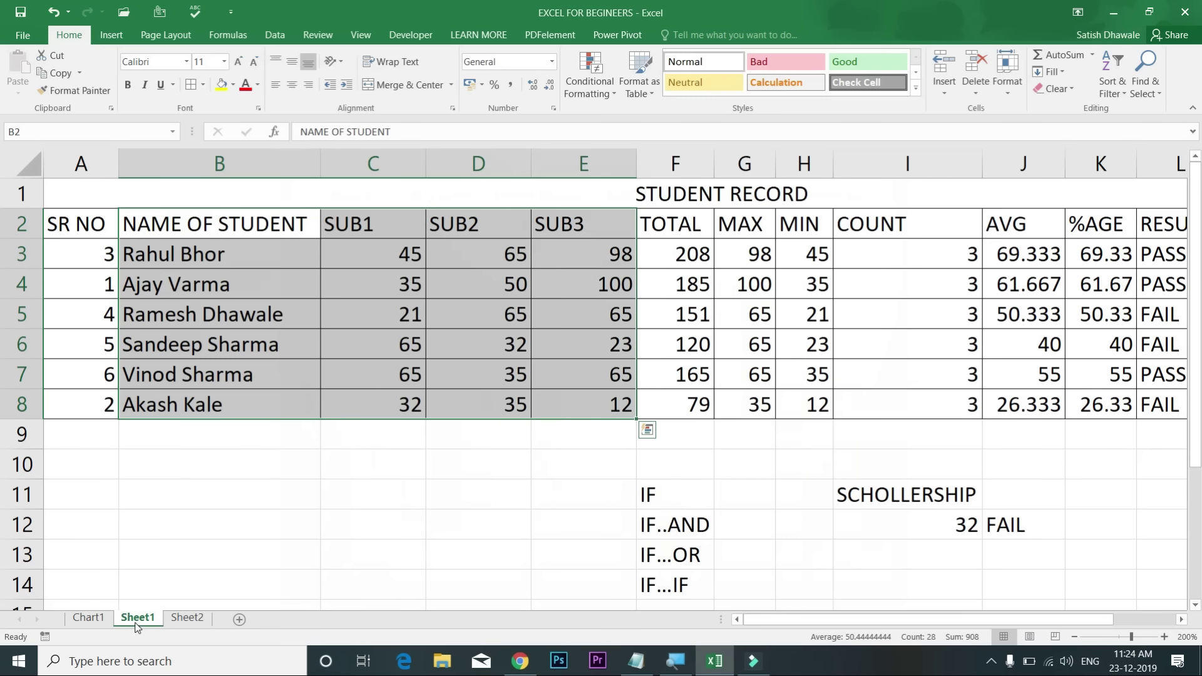
pyautogui.click(88, 618)
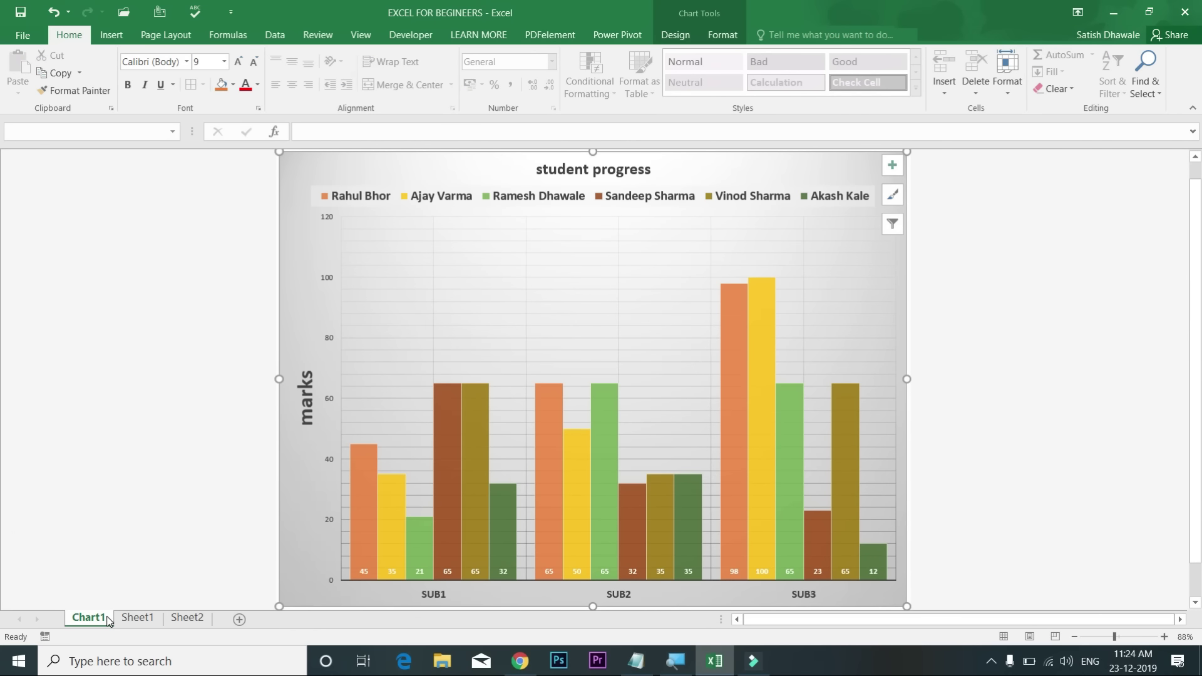
pyautogui.click(687, 35)
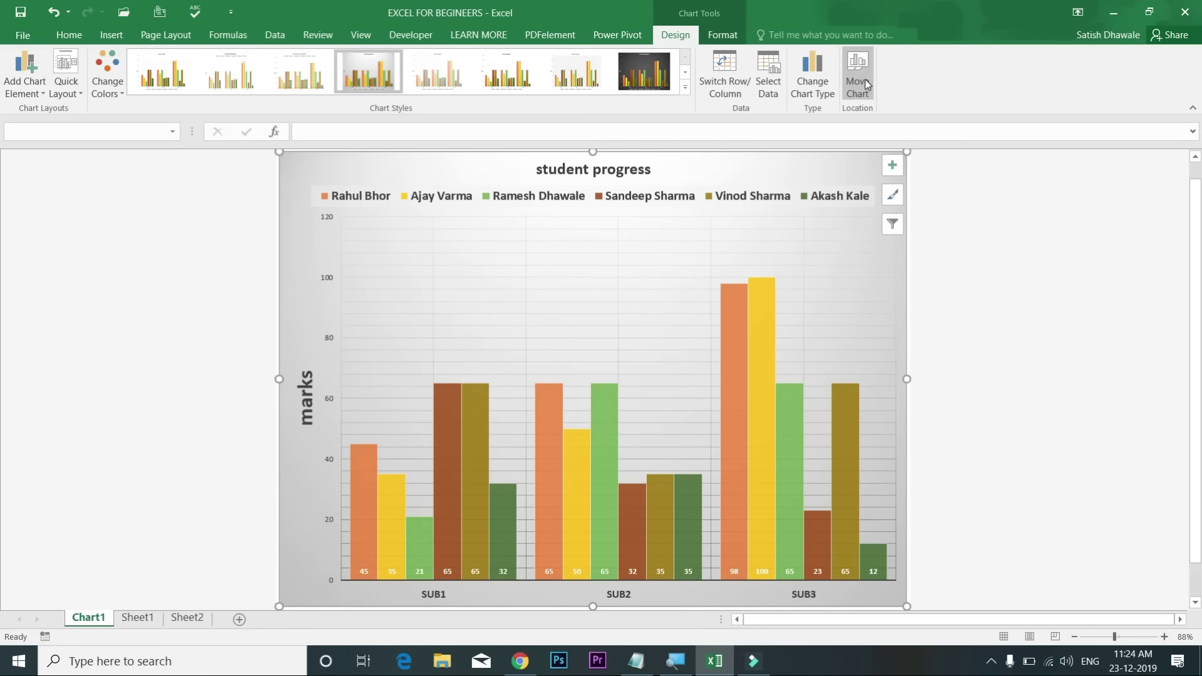
pyautogui.click(857, 73)
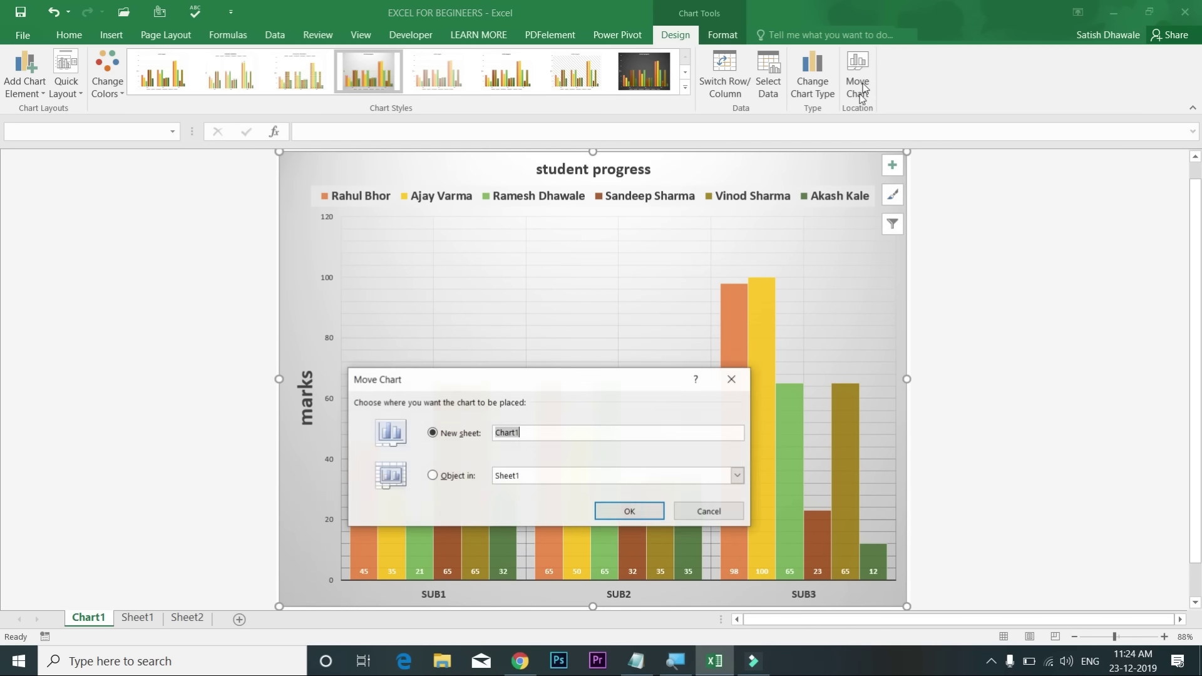
pyautogui.click(456, 478)
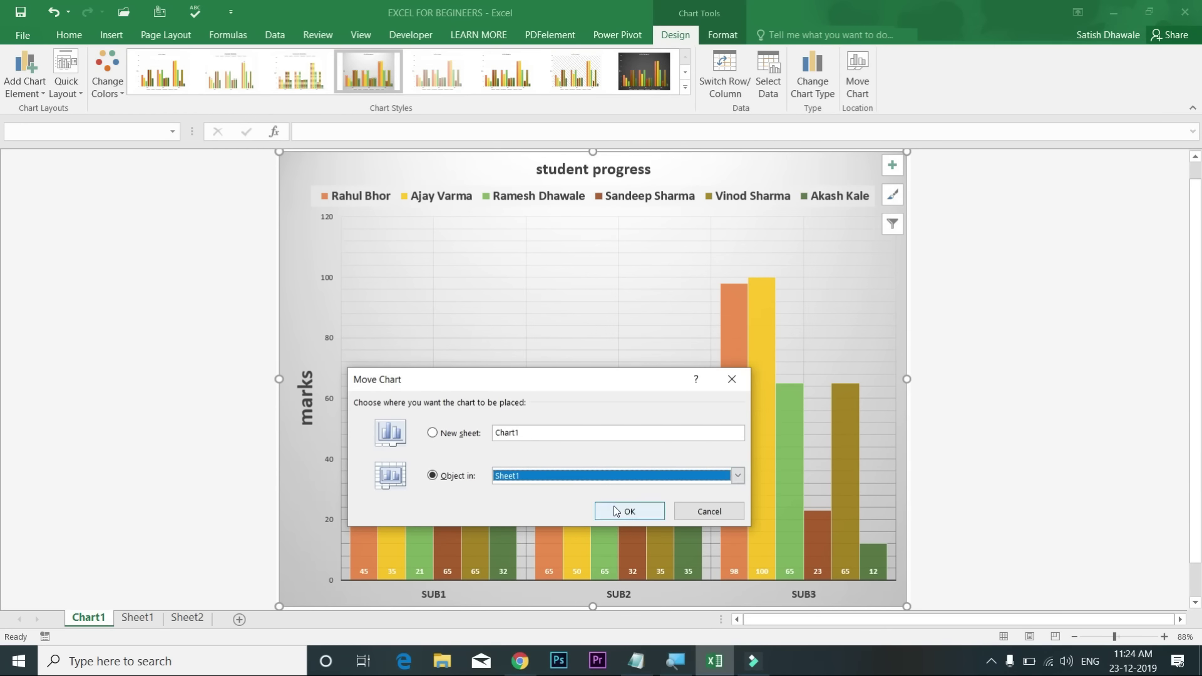
pyautogui.click(628, 511)
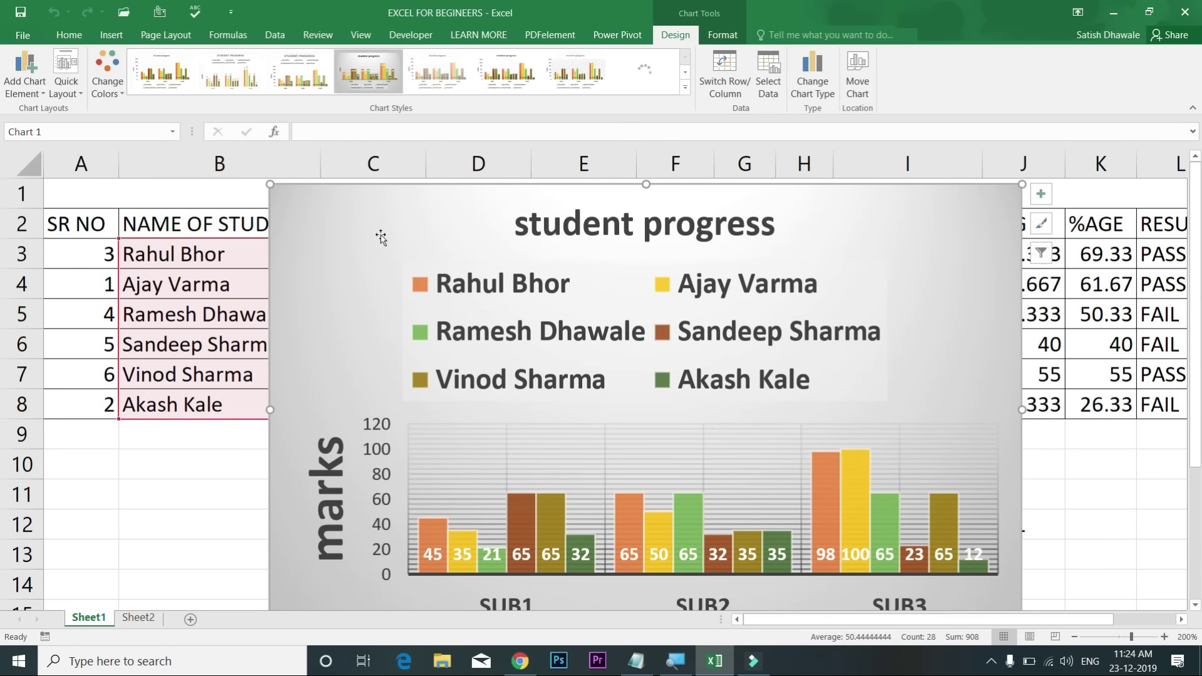
# Step: Shrink the legend font five steps so it fits on one row
pyautogui.click(515, 313)
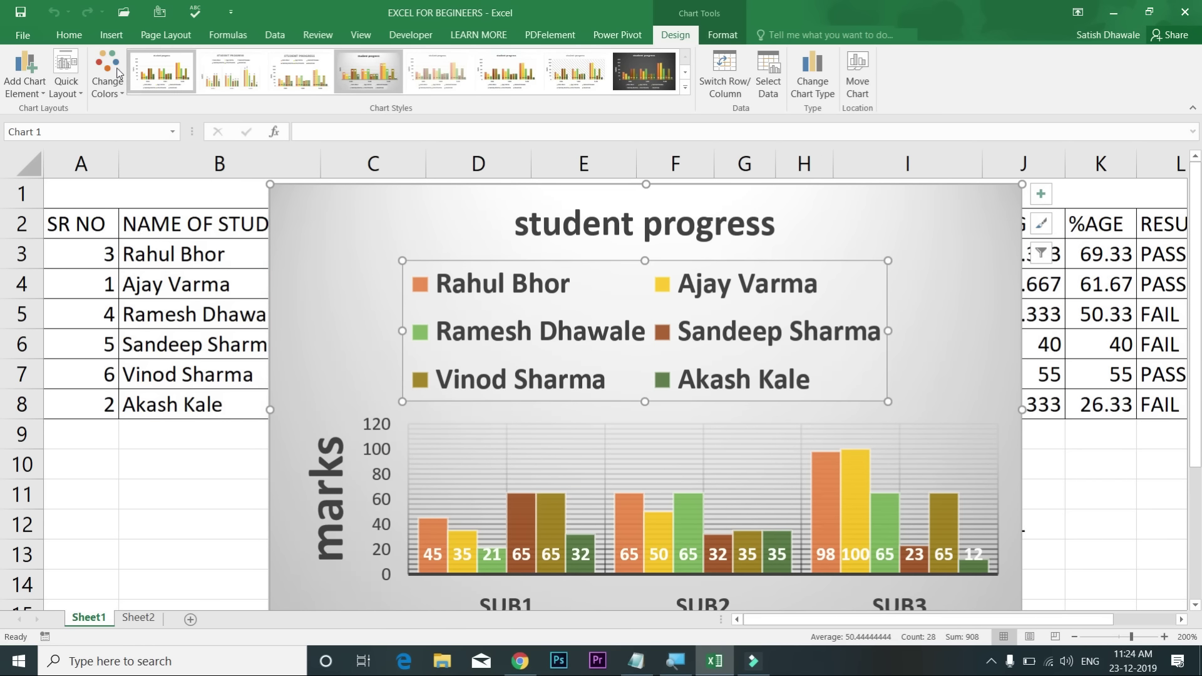
pyautogui.click(69, 38)
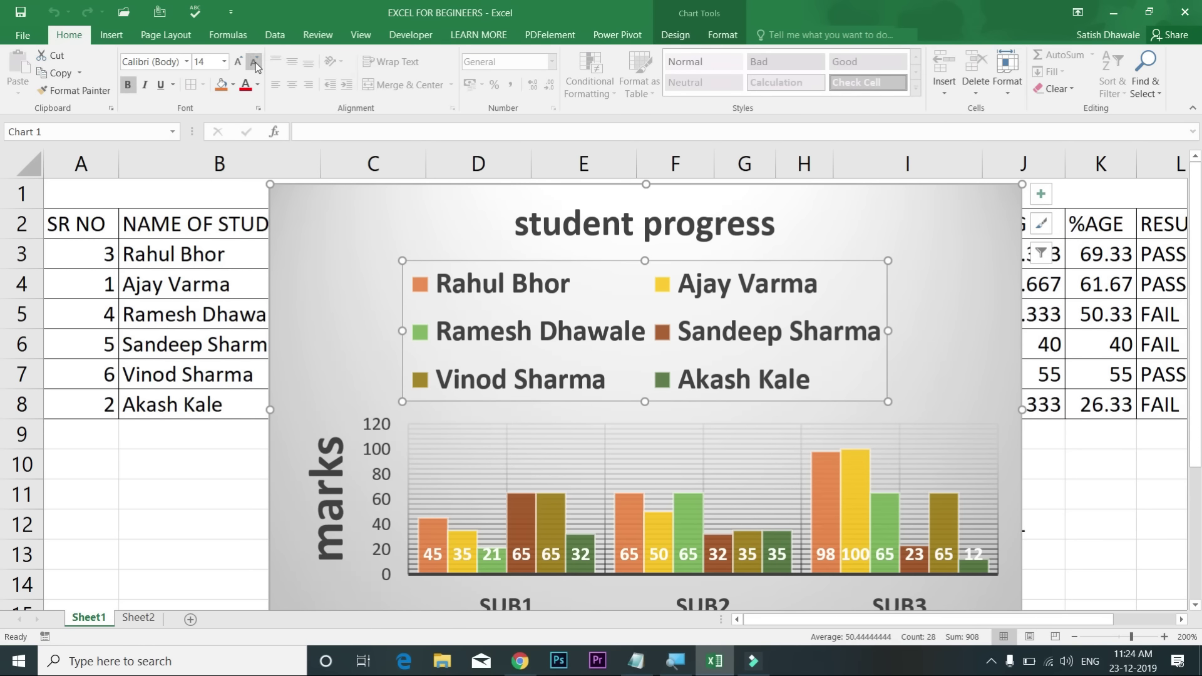
pyautogui.click(255, 66)
pyautogui.click(256, 66)
pyautogui.click(256, 66)
pyautogui.click(256, 67)
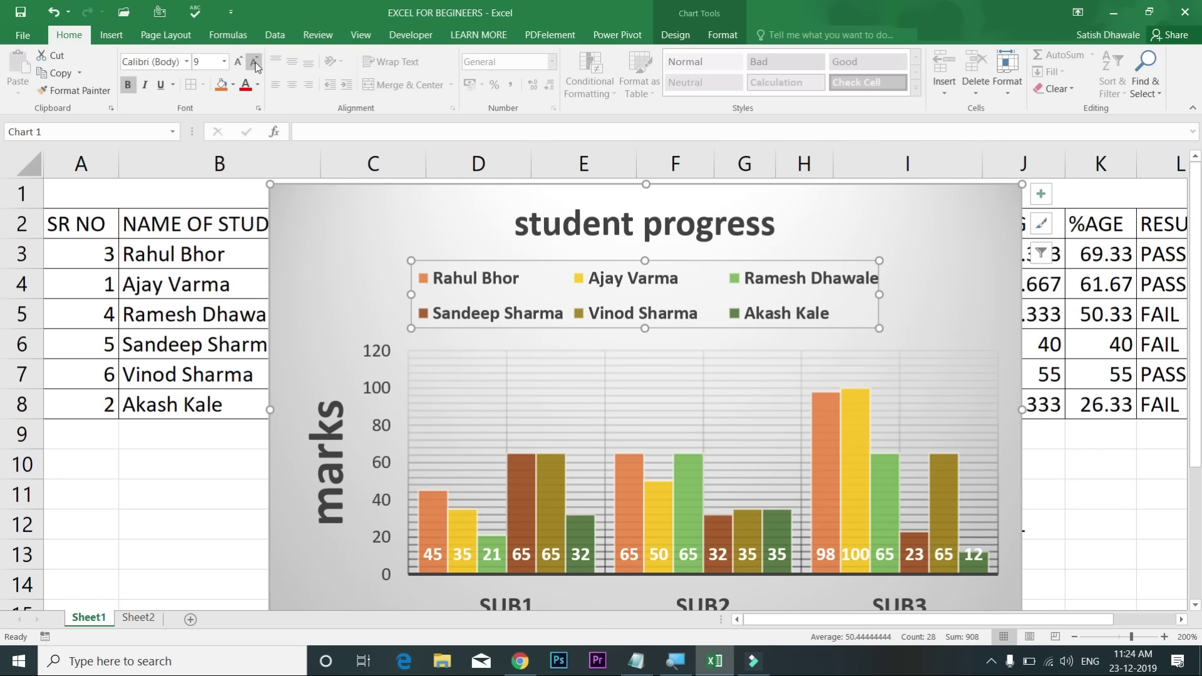
pyautogui.click(254, 62)
pyautogui.click(254, 62)
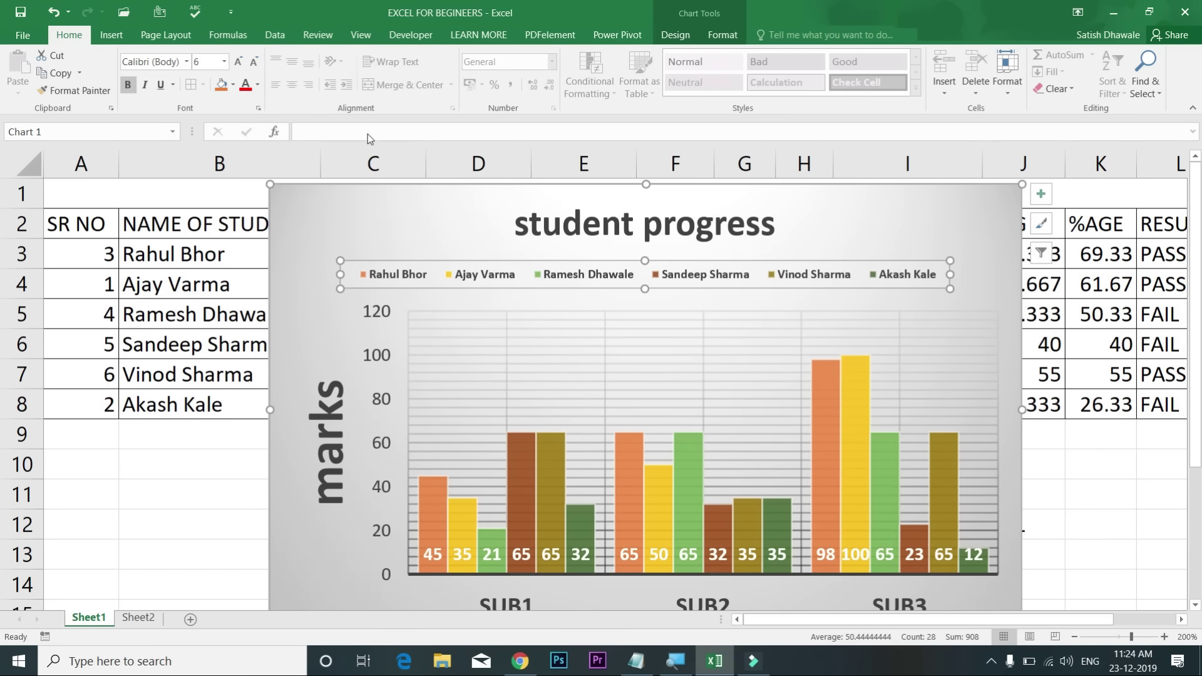
# Step: Reduce the 'marks' axis title font by four steps
pyautogui.click(342, 460)
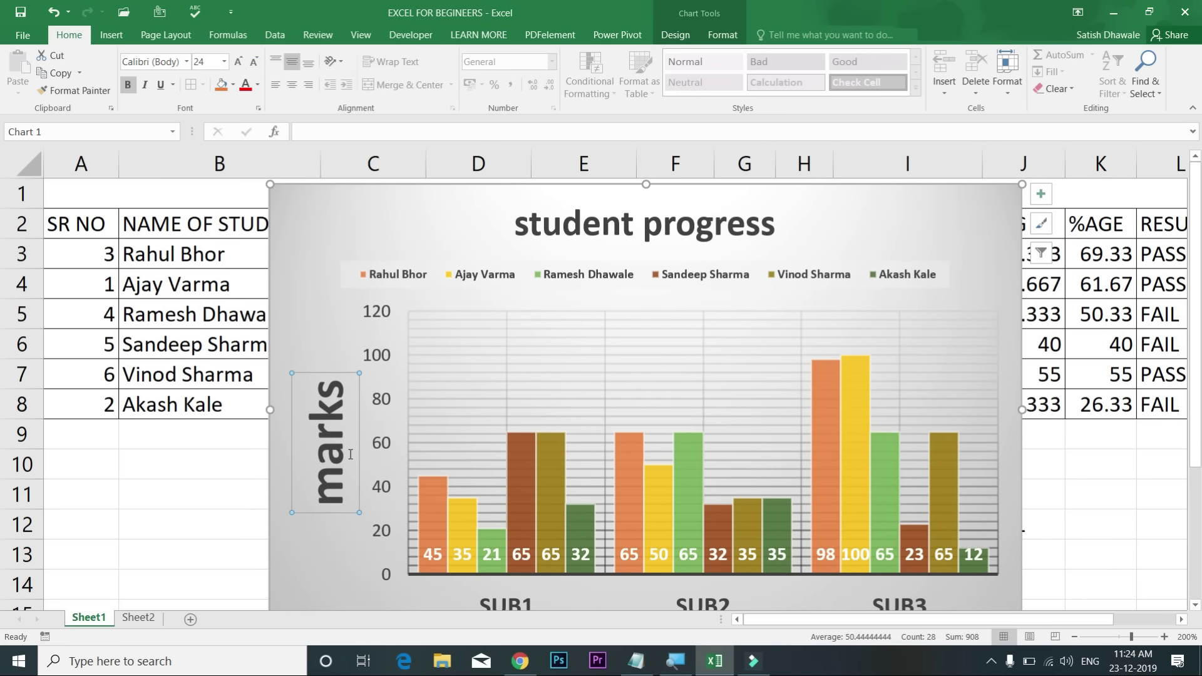
pyautogui.click(255, 62)
pyautogui.click(254, 62)
pyautogui.click(254, 62)
pyautogui.click(254, 62)
# Step: Delete the minor, major horizontal and vertical gridlines from the plot
pyautogui.click(533, 367)
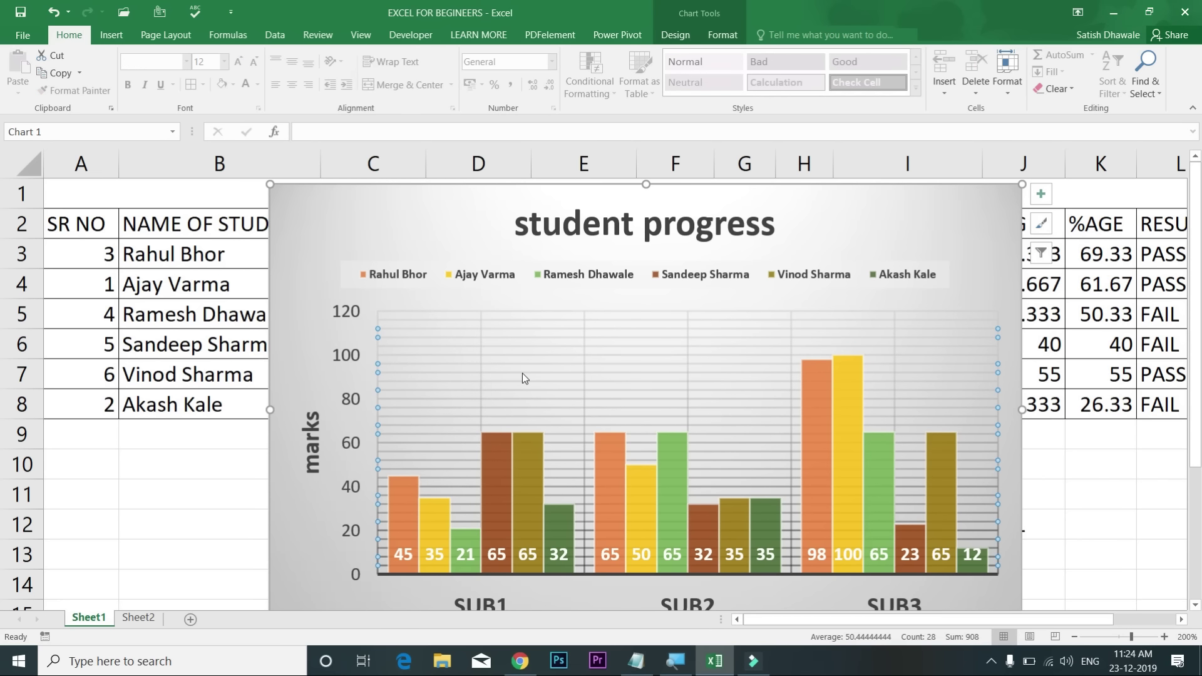
pyautogui.press('Delete')
pyautogui.click(511, 356)
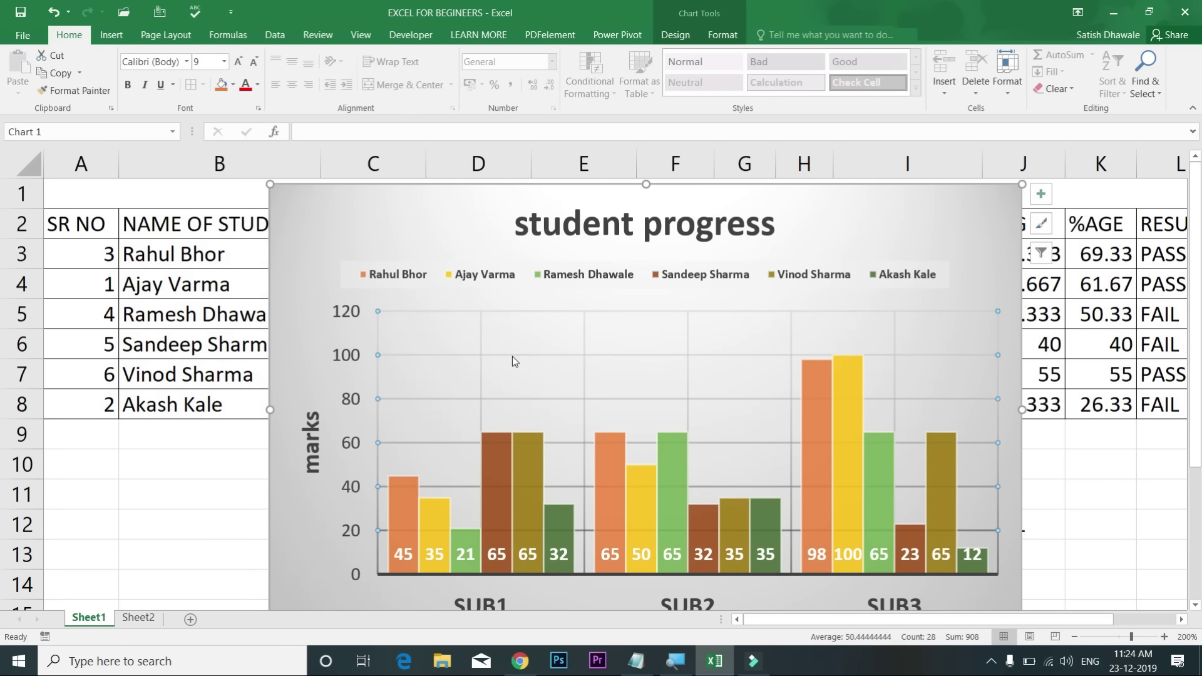
pyautogui.press('Delete')
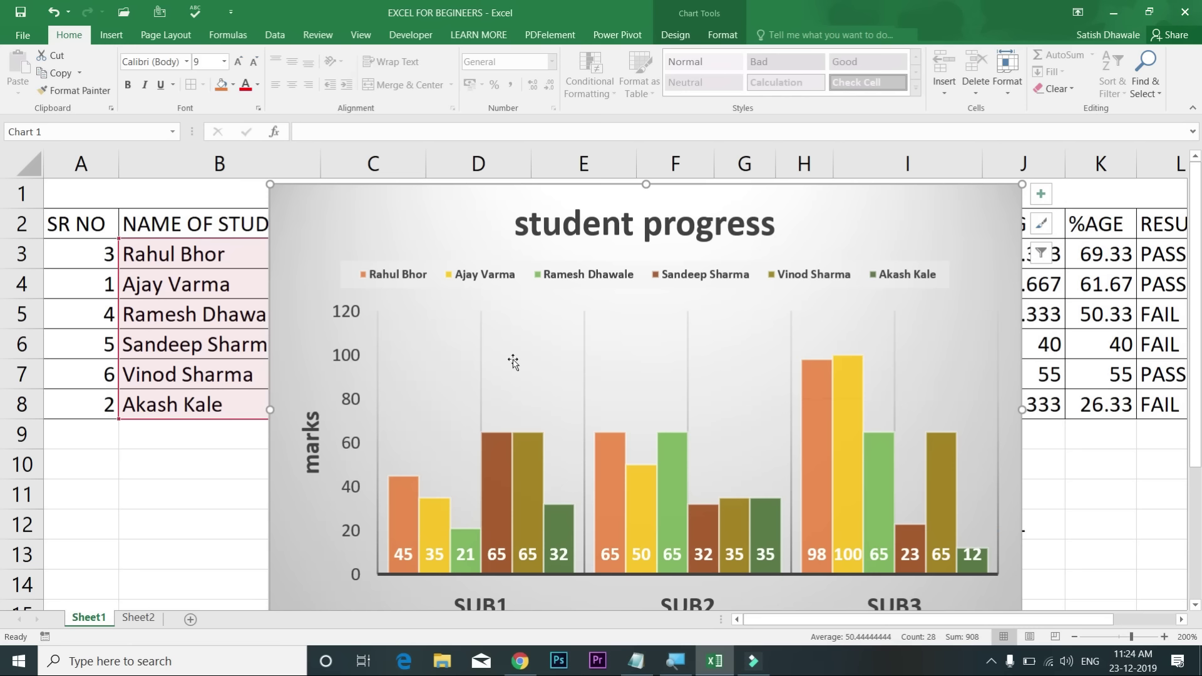
pyautogui.click(483, 359)
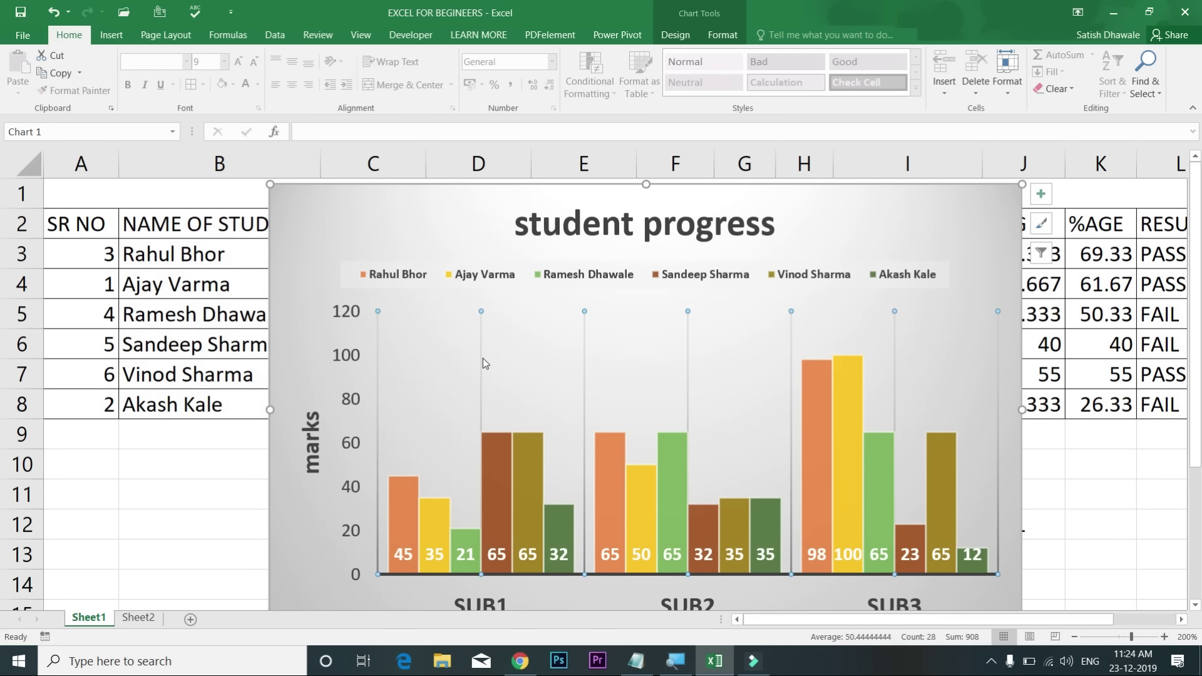
pyautogui.press('Delete')
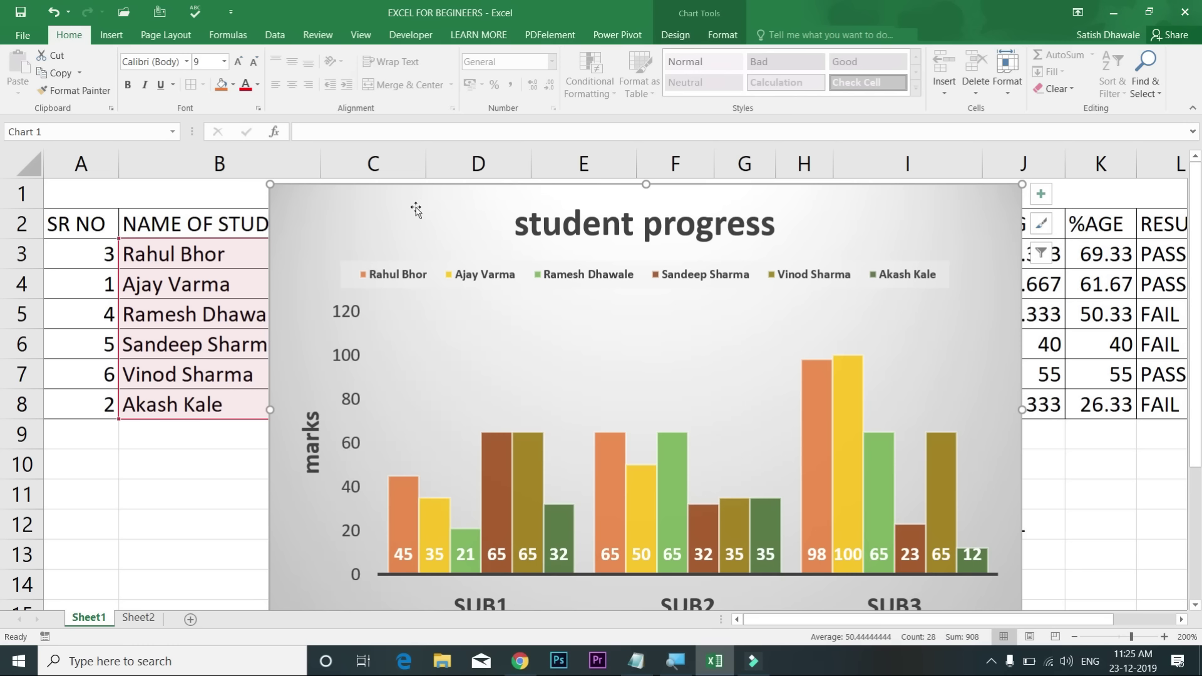
# Step: Open the shortcut menu on the student progress chart's chart area
pyautogui.rightClick(425, 223)
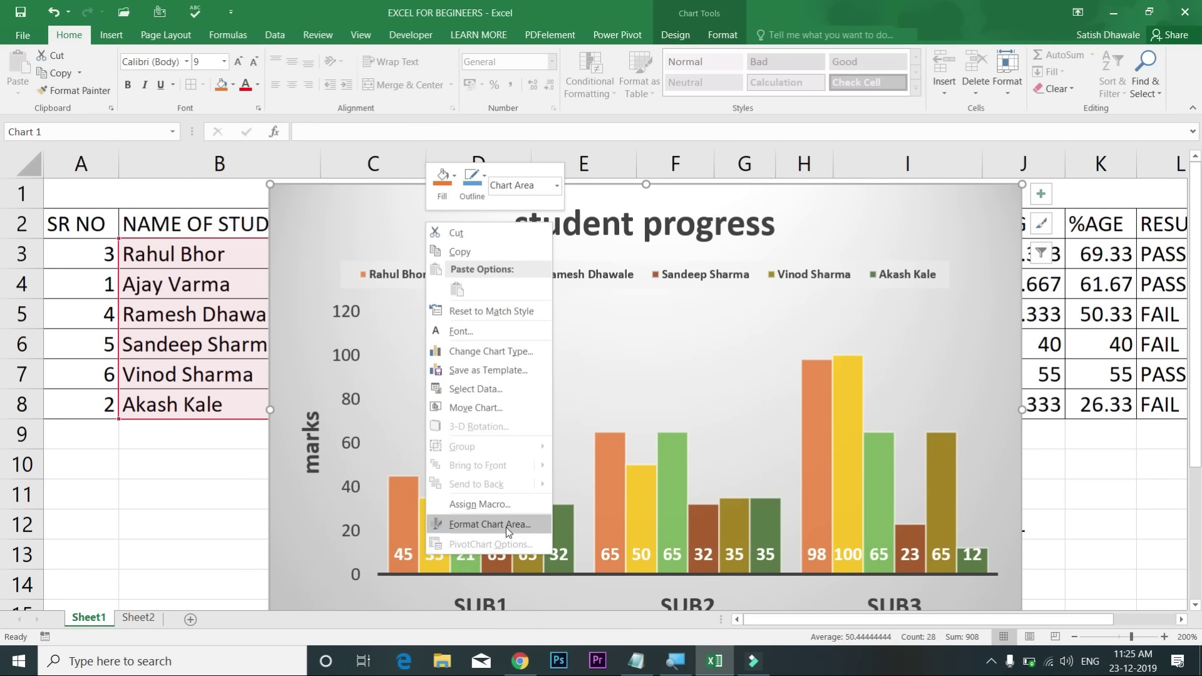
# Step: Fill the chart area with parchment texture after trying lattice, dotted-grid and grid patterns
pyautogui.click(506, 525)
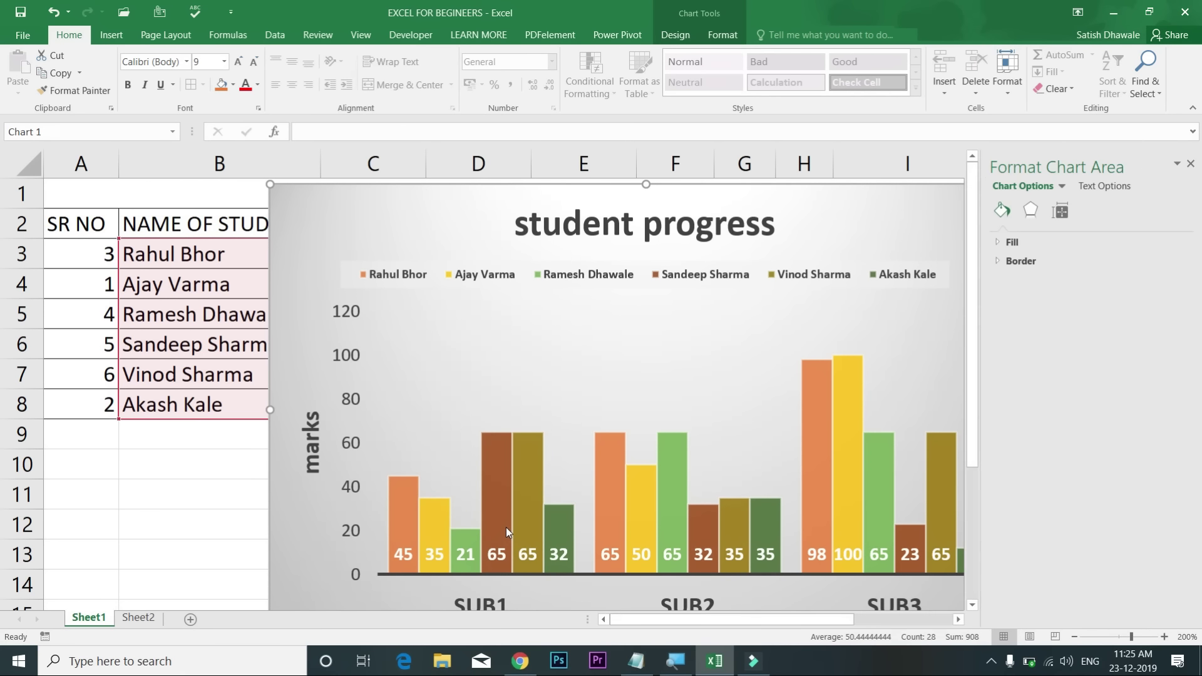
pyautogui.click(1020, 241)
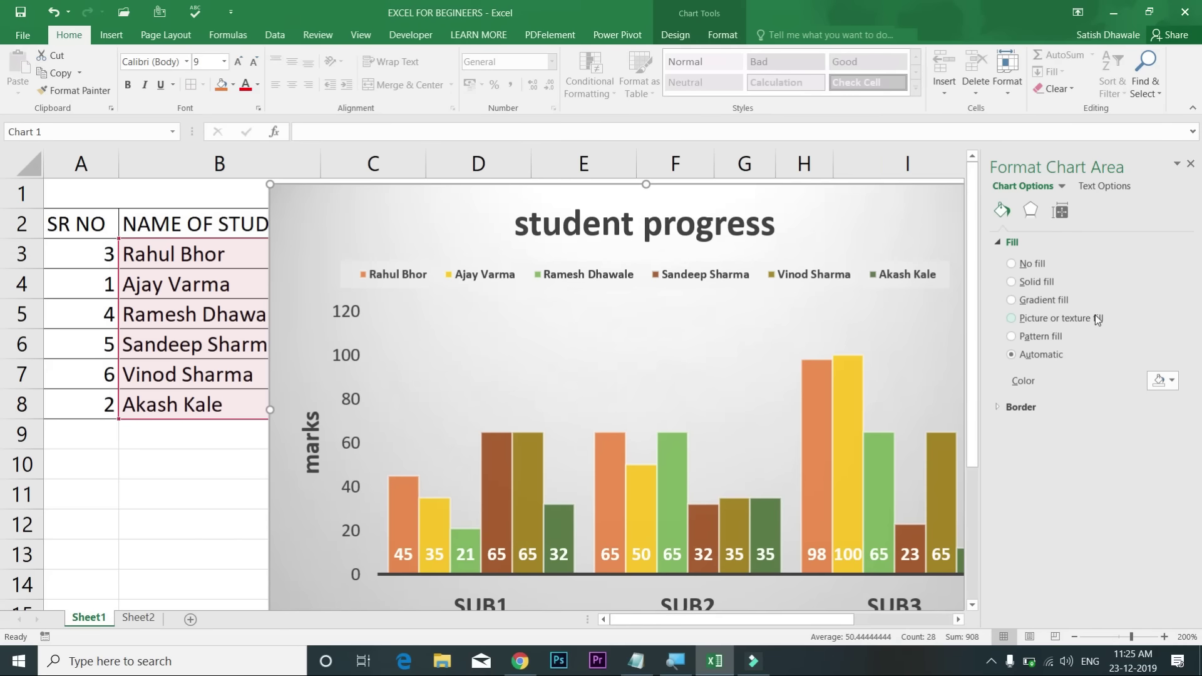
pyautogui.click(1088, 317)
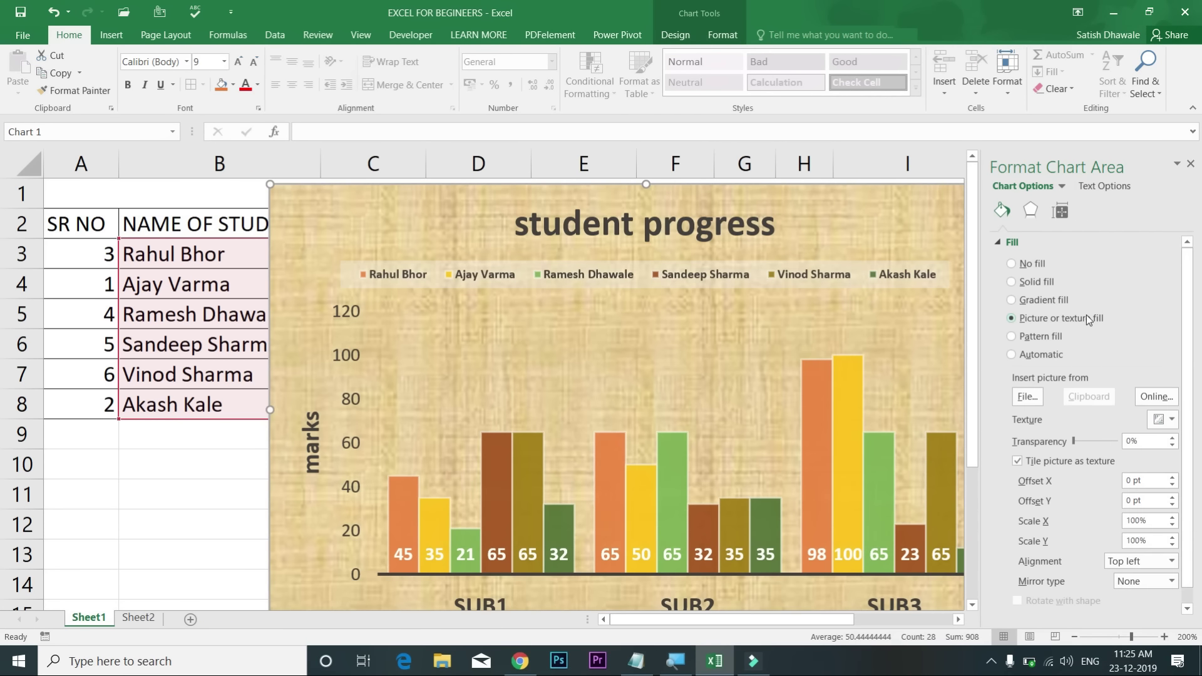
pyautogui.click(1051, 336)
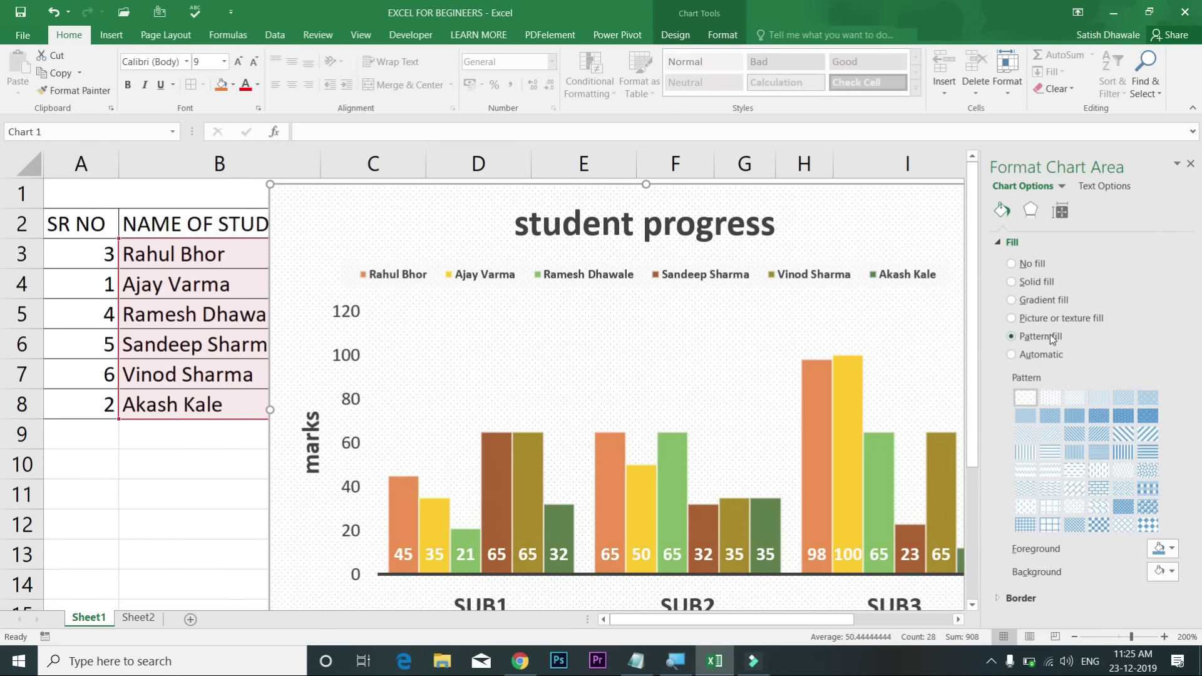
pyautogui.click(1083, 450)
pyautogui.click(1074, 488)
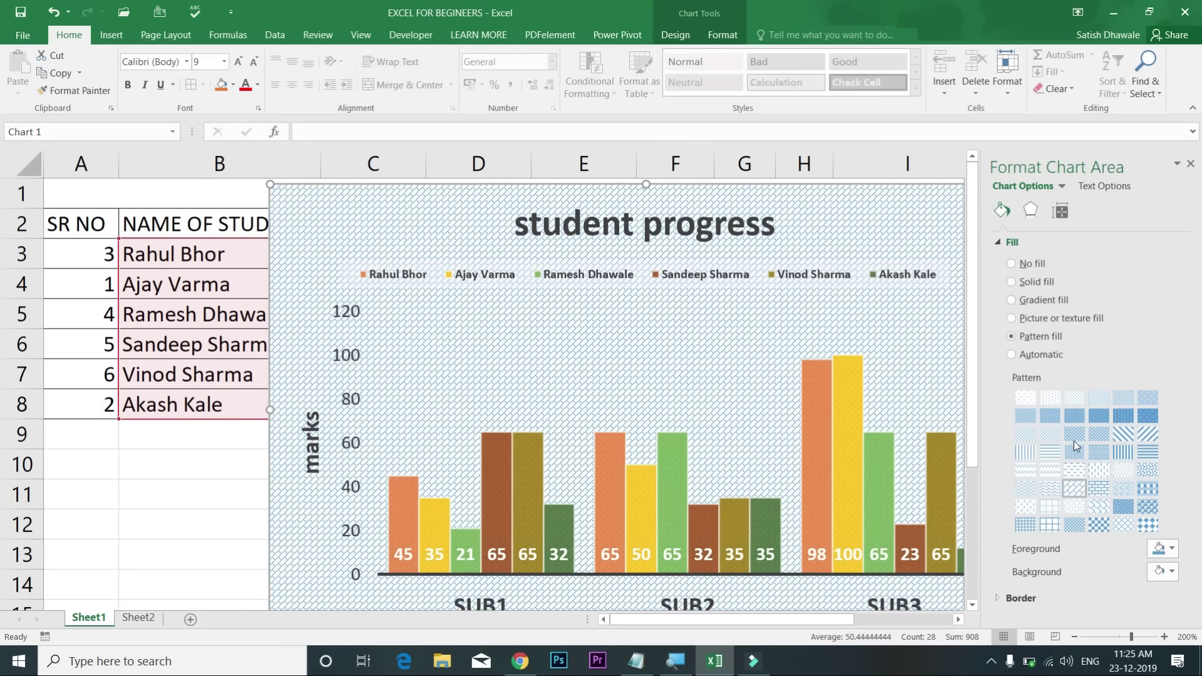
pyautogui.click(1131, 488)
pyautogui.click(1071, 506)
pyautogui.click(1050, 526)
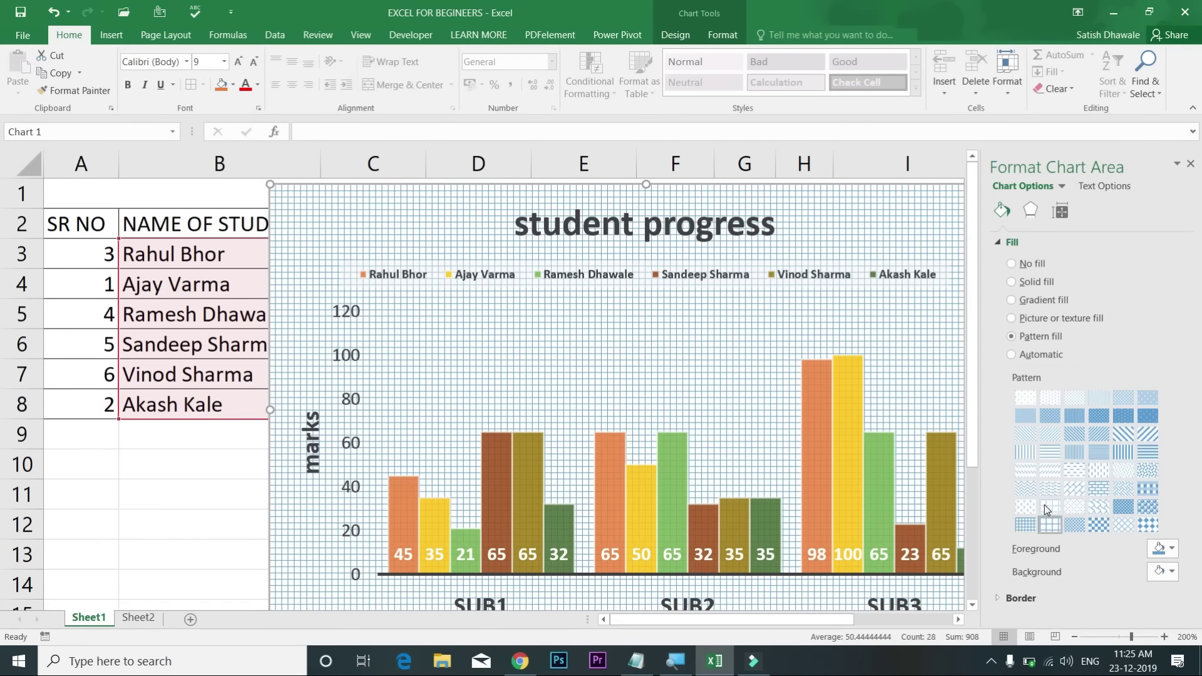
pyautogui.click(1011, 355)
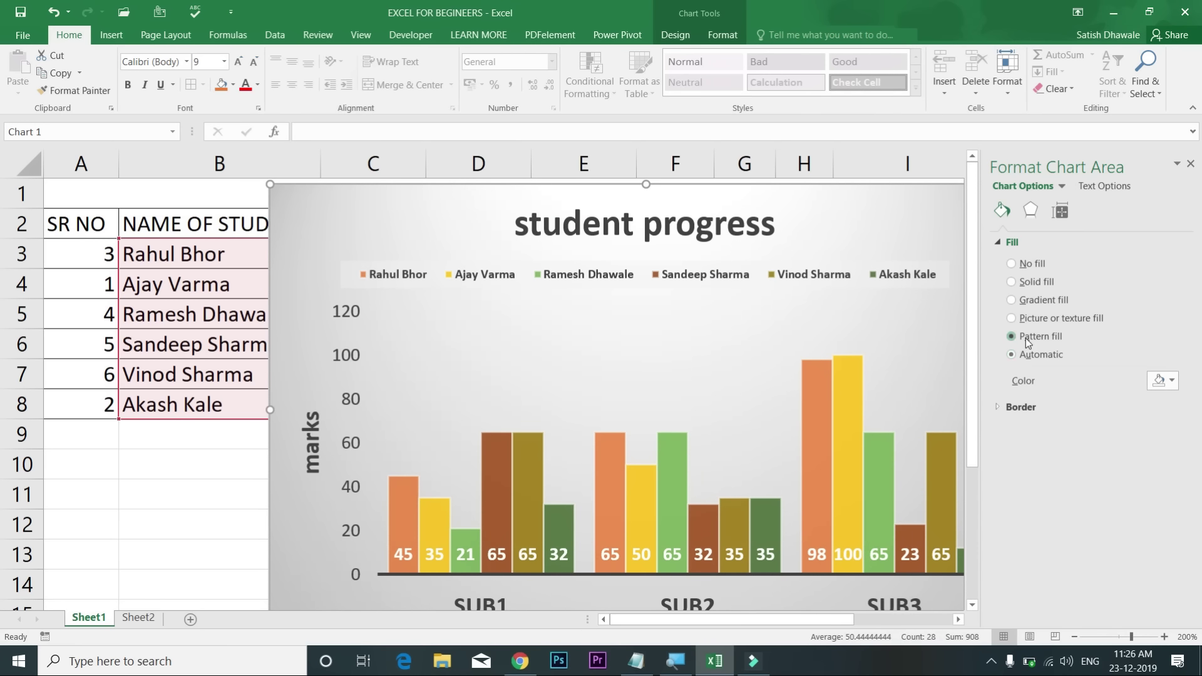
pyautogui.click(1027, 337)
pyautogui.click(1032, 319)
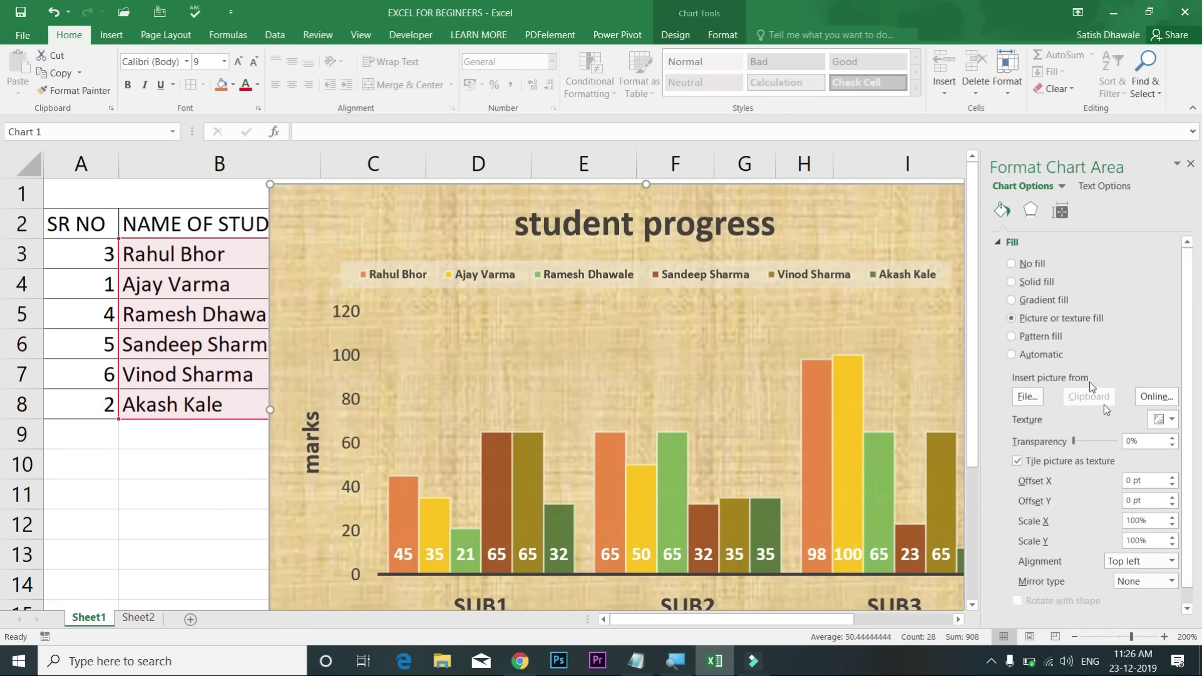
# Step: Use the statistica positive picture as chart background at 74% transparency, then close the pane
pyautogui.click(1025, 399)
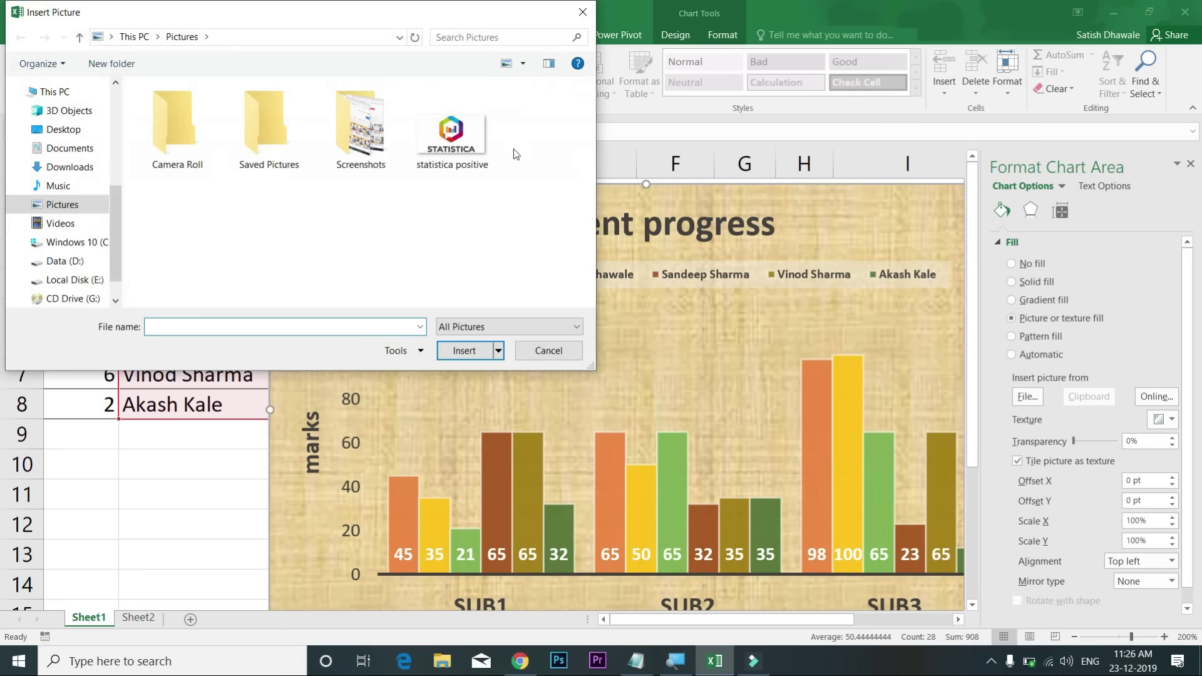
pyautogui.doubleClick(451, 134)
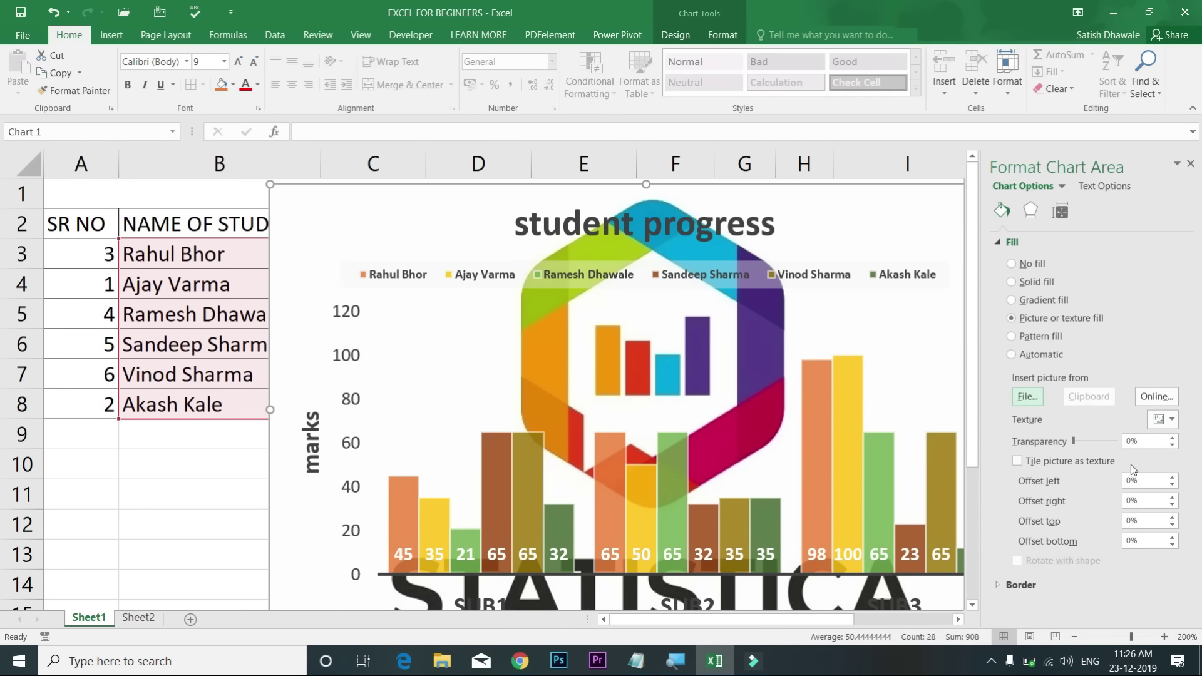
pyautogui.click(1104, 441)
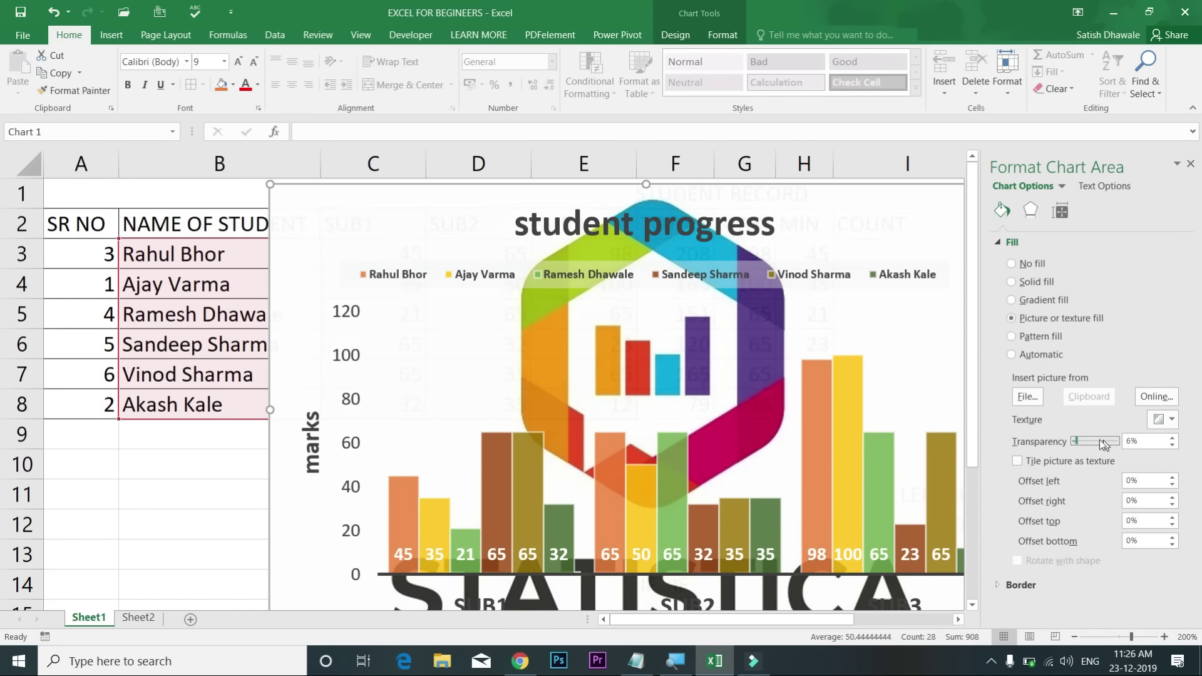
pyautogui.moveTo(1073, 441); pyautogui.dragTo(1113, 443)
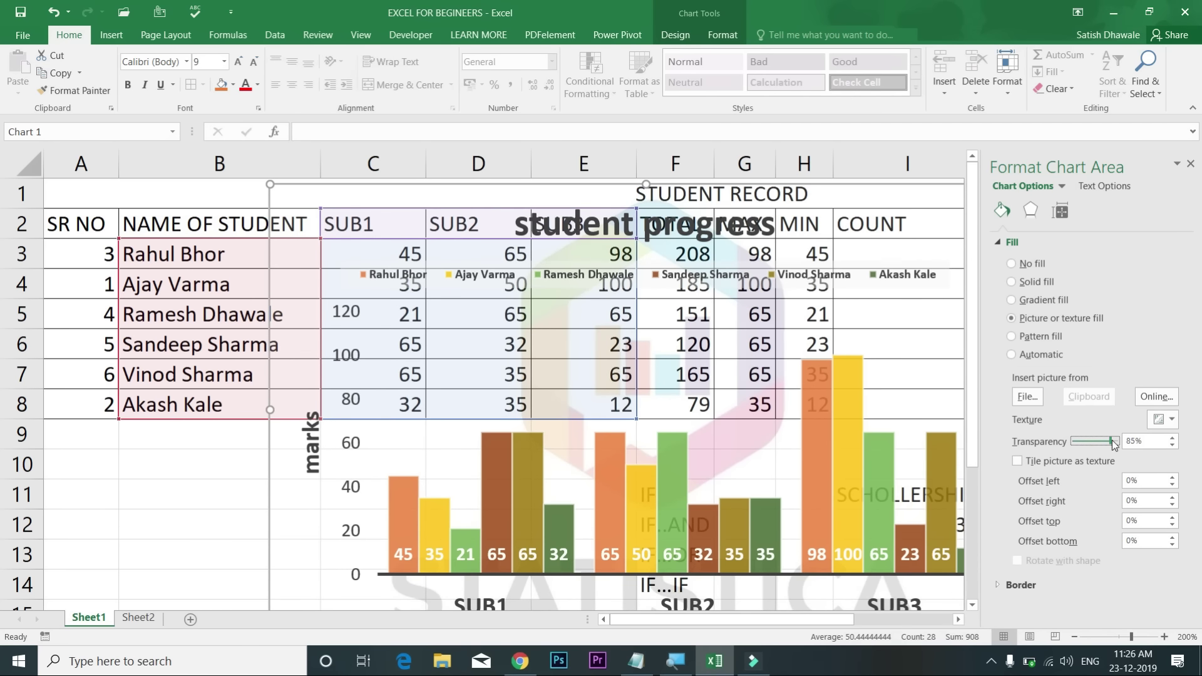
pyautogui.moveTo(1114, 442); pyautogui.dragTo(1105, 441)
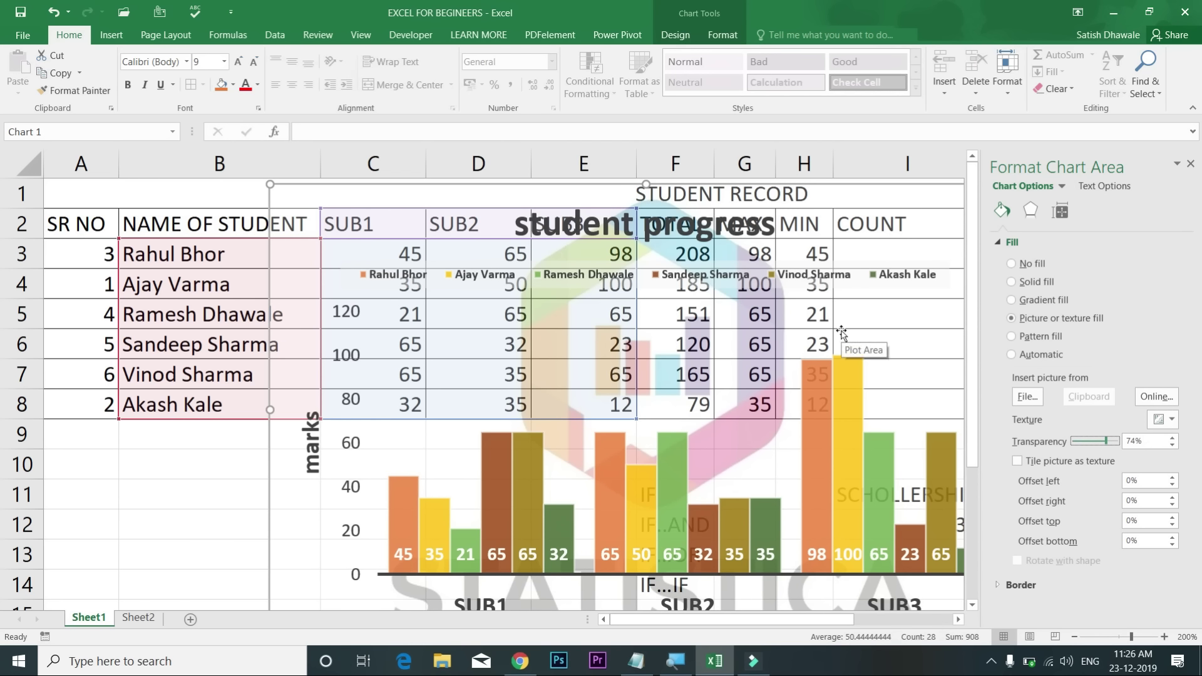
pyautogui.click(1190, 163)
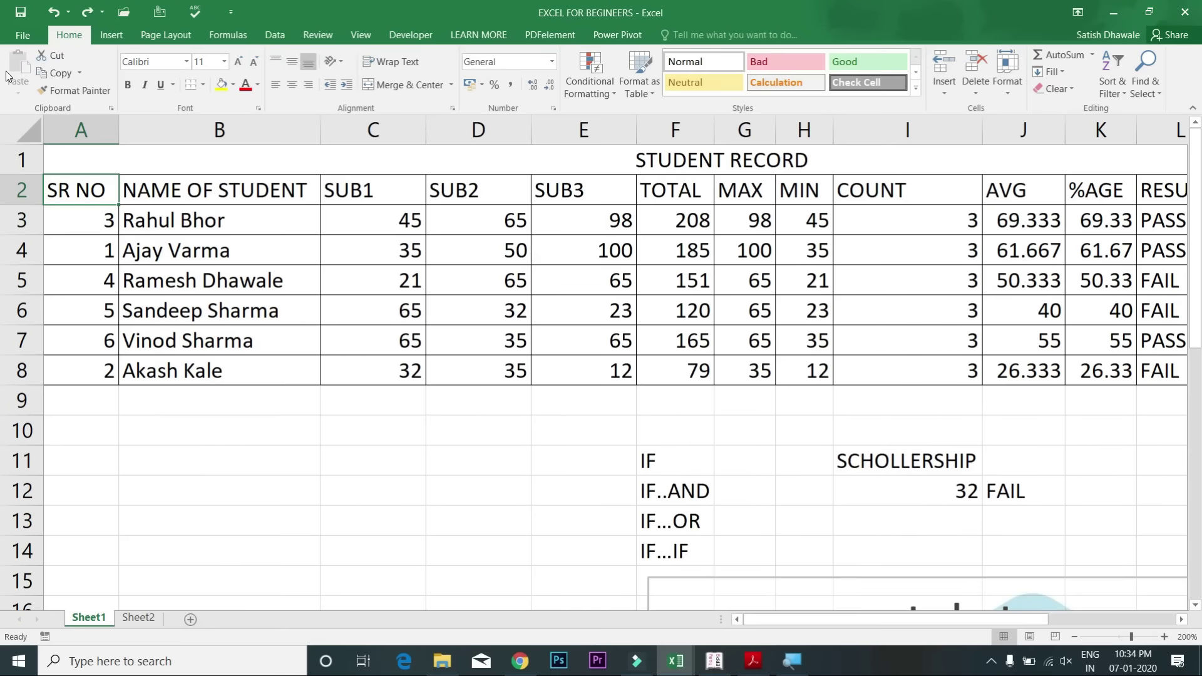
# Step: Copy the student names from B2:B8 and paste them into B10:B16
pyautogui.moveTo(189, 189); pyautogui.dragTo(200, 371)
pyautogui.hotkey('ctrl', 'c')
pyautogui.click(209, 441)
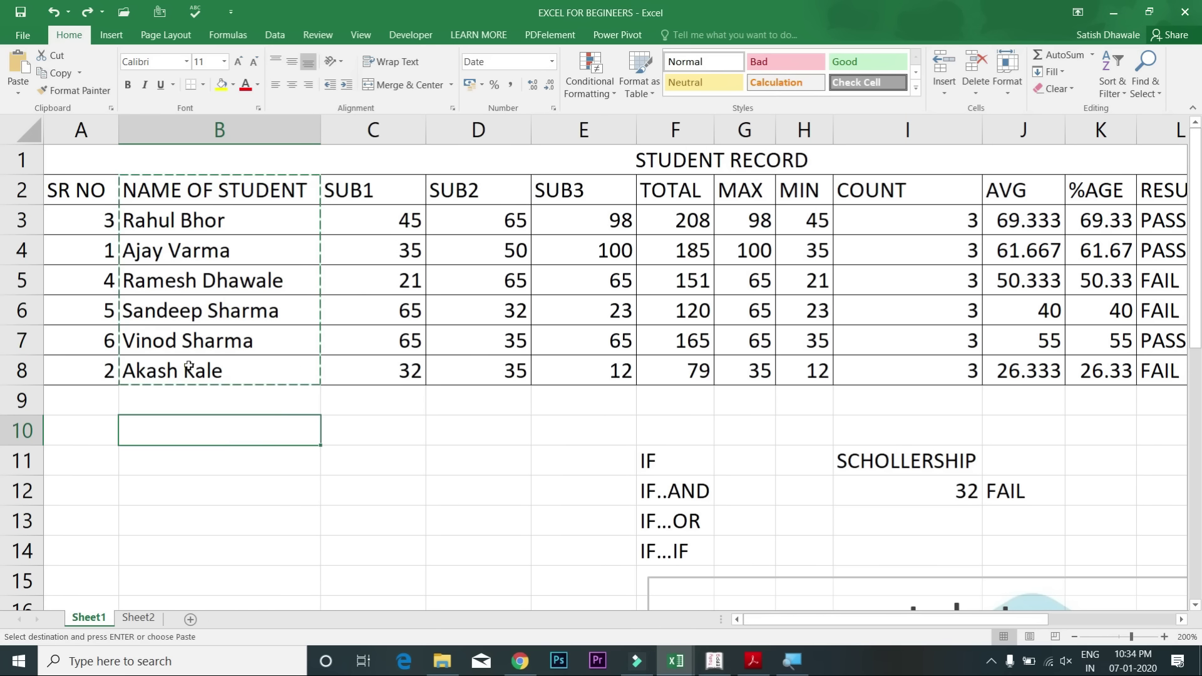
pyautogui.click(19, 74)
# Step: Bring up the Paste options and the Paste Special dialog to review paste choices
pyautogui.click(18, 94)
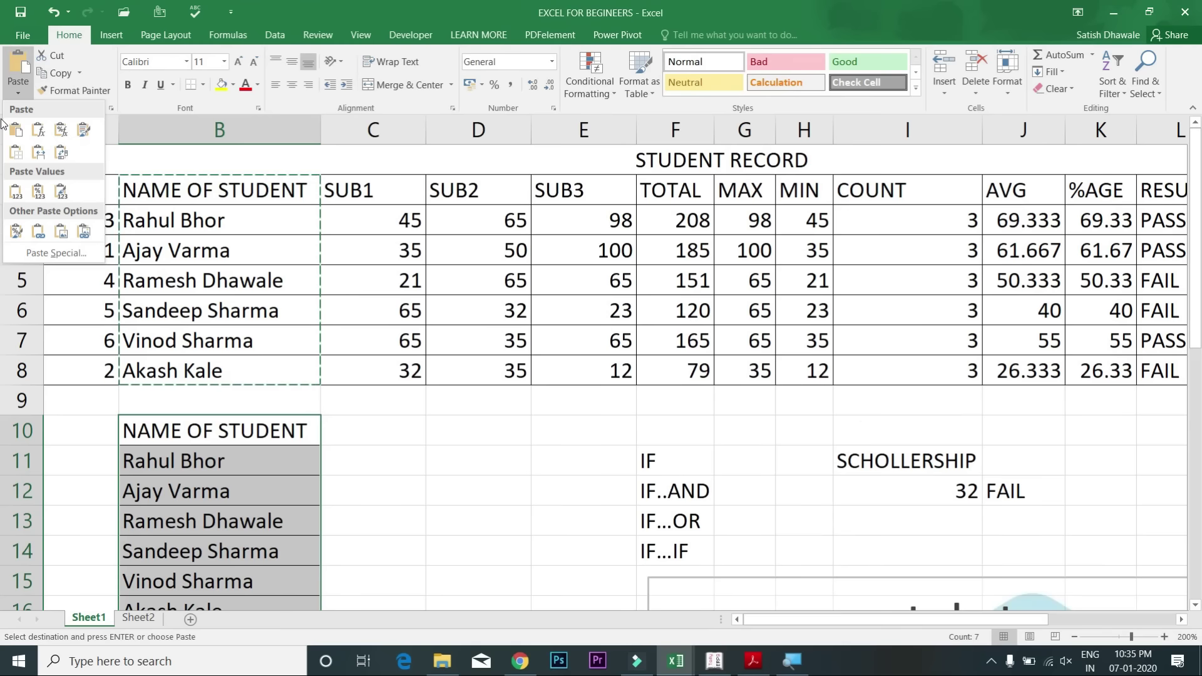
pyautogui.click(59, 251)
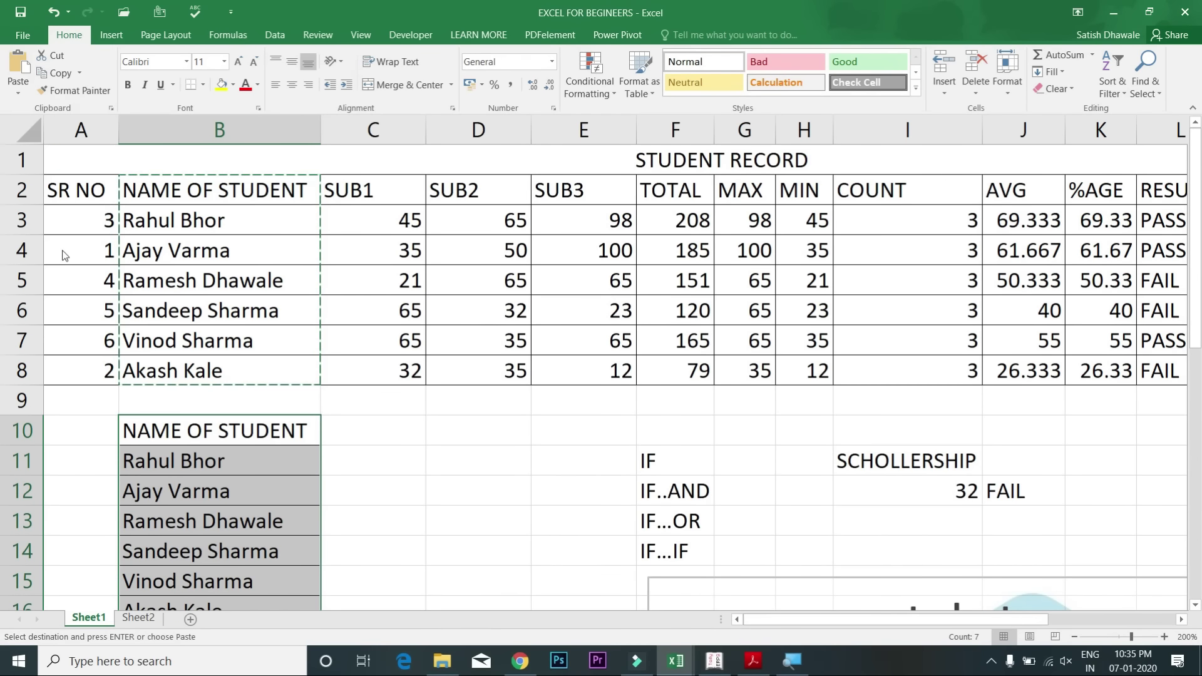
pyautogui.moveTo(793, 309); pyautogui.dragTo(624, 280)
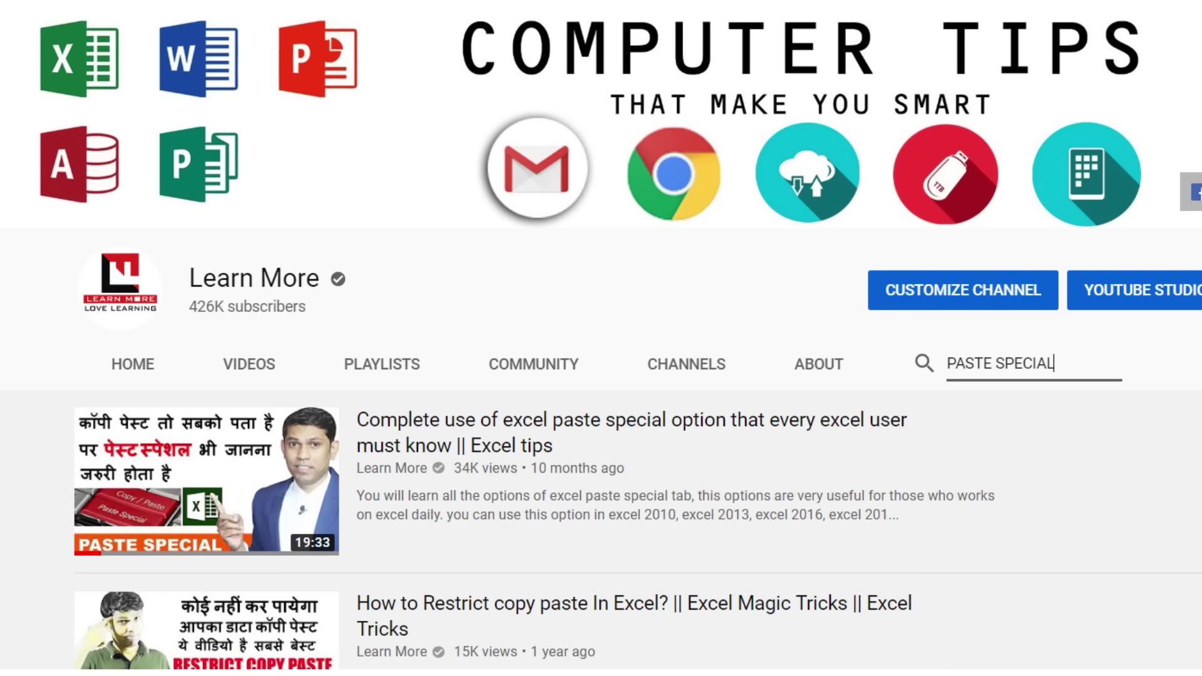
pyautogui.click(601, 338)
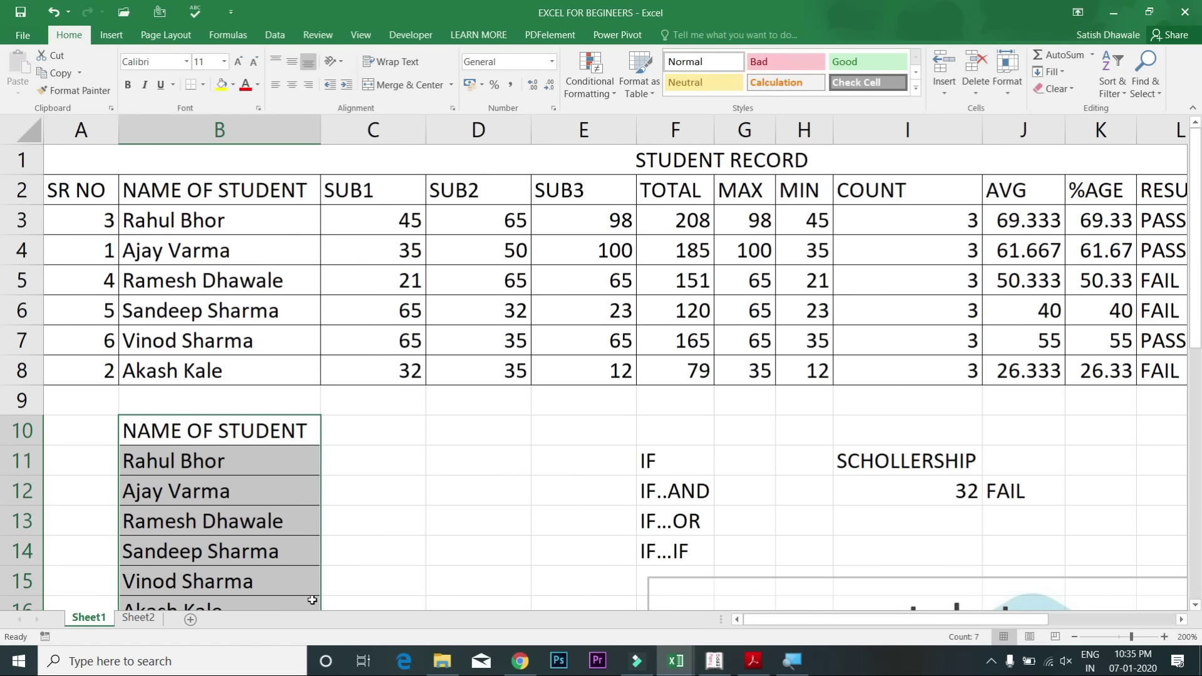
# Step: Give B10 a light blue fill, bold and underline, then pick up its format with Format Painter
pyautogui.click(253, 436)
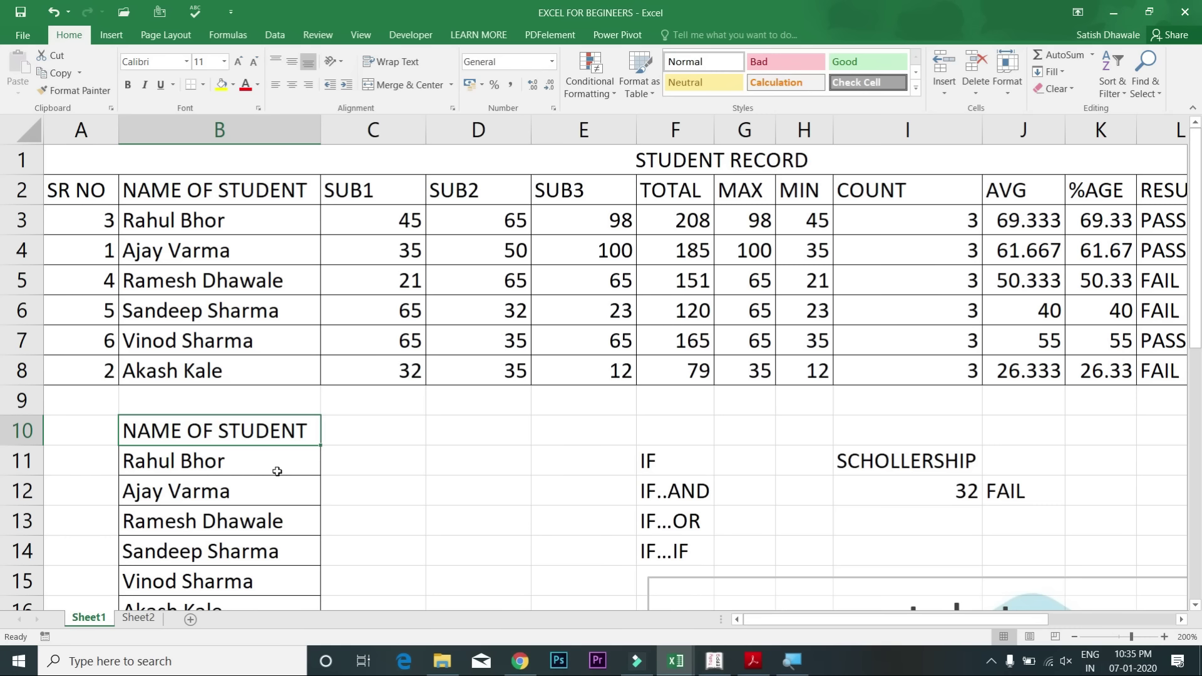
pyautogui.click(234, 87)
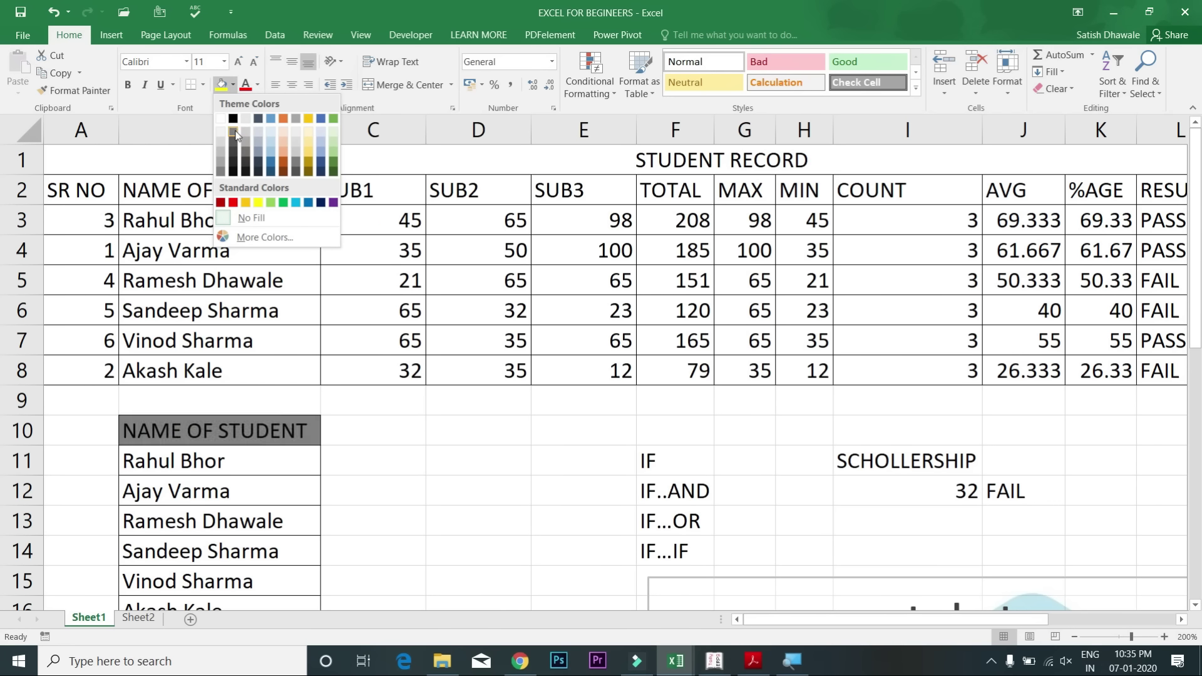
pyautogui.click(268, 152)
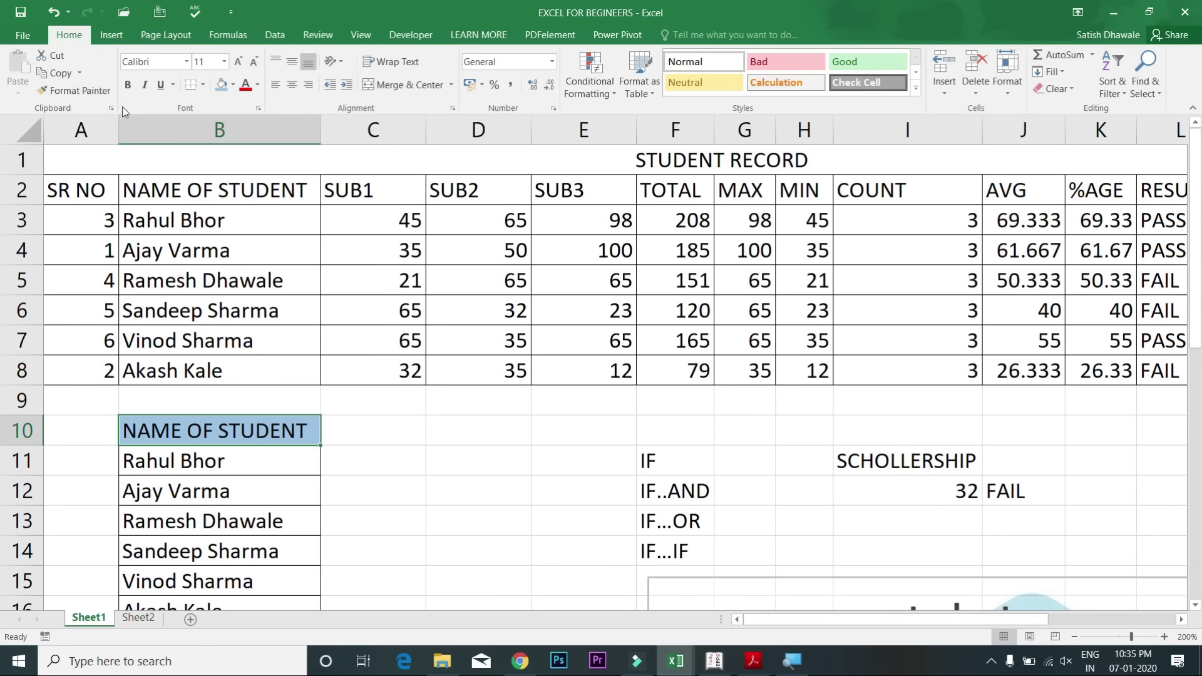
pyautogui.click(128, 85)
pyautogui.click(161, 85)
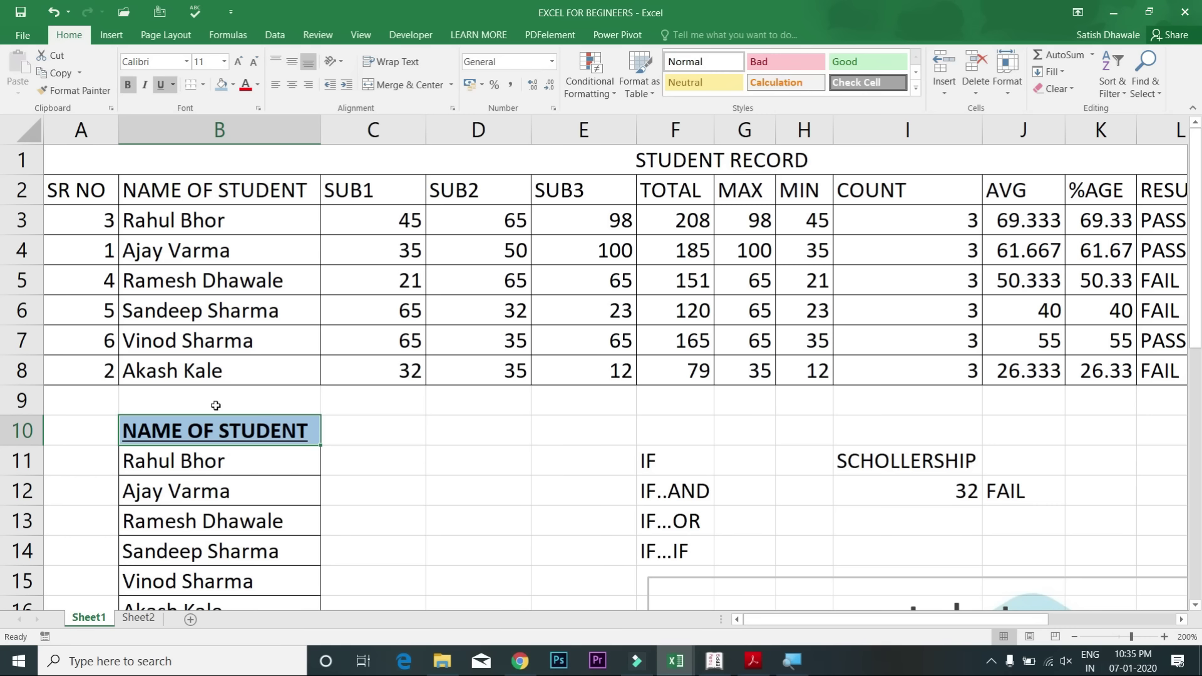
pyautogui.click(413, 473)
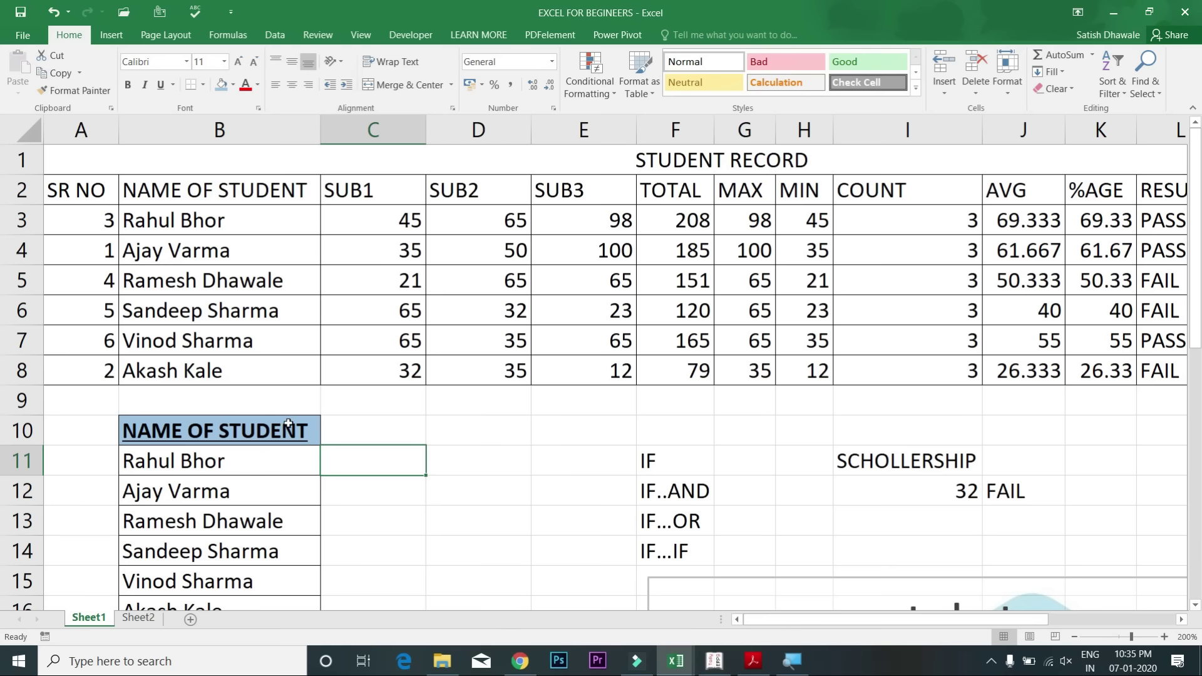
pyautogui.click(257, 426)
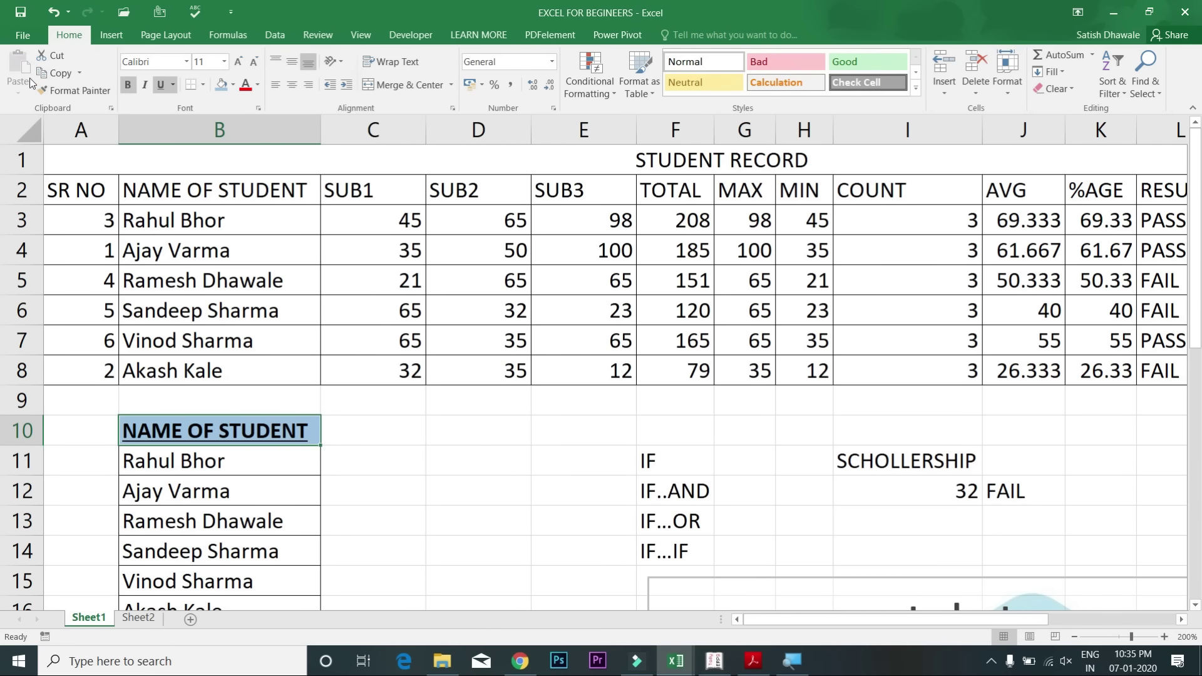
pyautogui.click(55, 92)
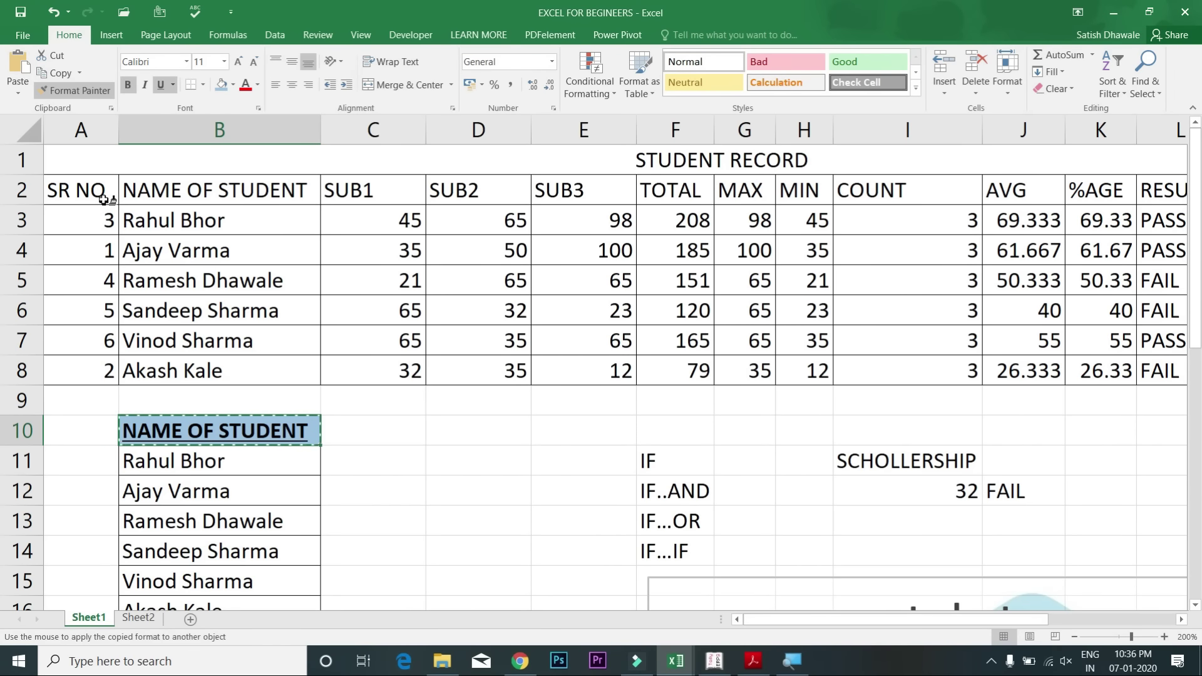
pyautogui.moveTo(97, 191)
pyautogui.mouseDown()
pyautogui.moveTo(655, 198)
pyautogui.moveTo(808, 216)
pyautogui.moveTo(913, 190)
pyautogui.moveTo(1032, 213)
pyautogui.moveTo(1154, 191)
pyautogui.mouseUp()
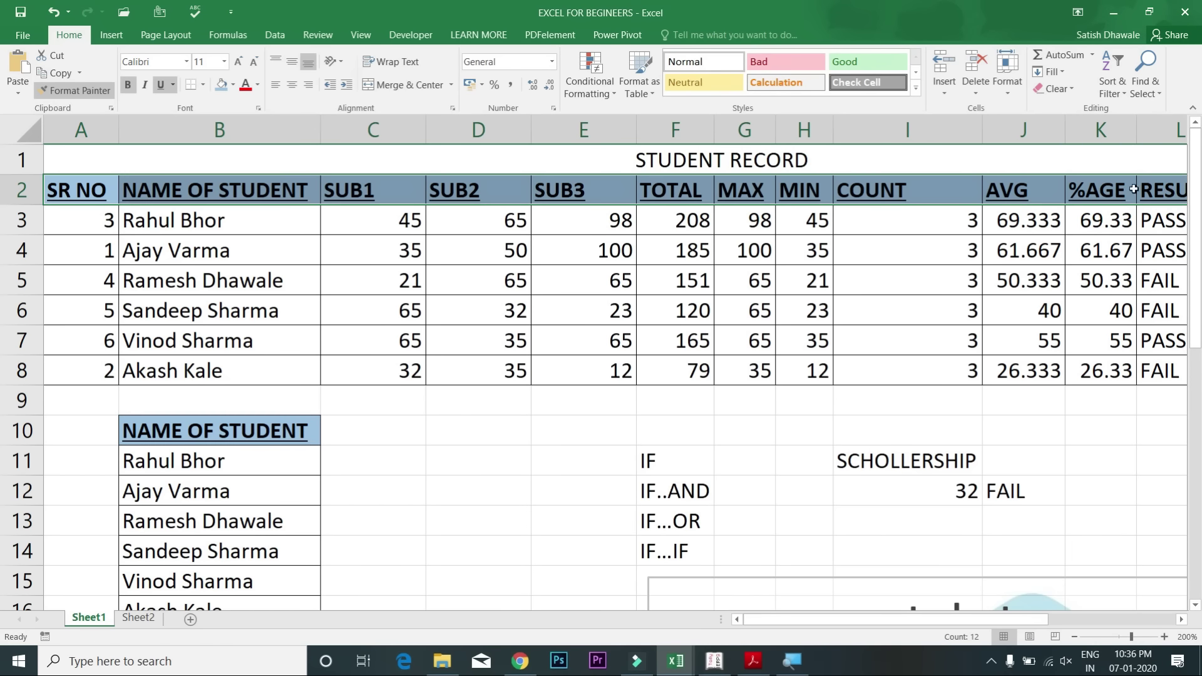
pyautogui.click(283, 225)
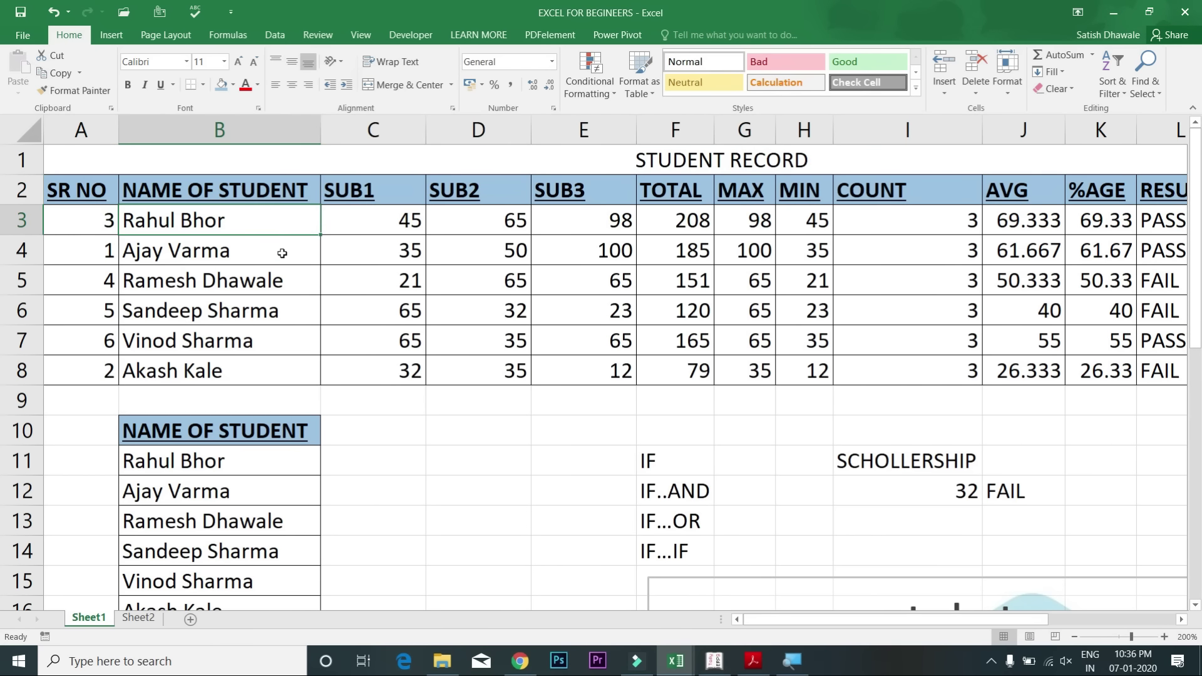
pyautogui.click(219, 431)
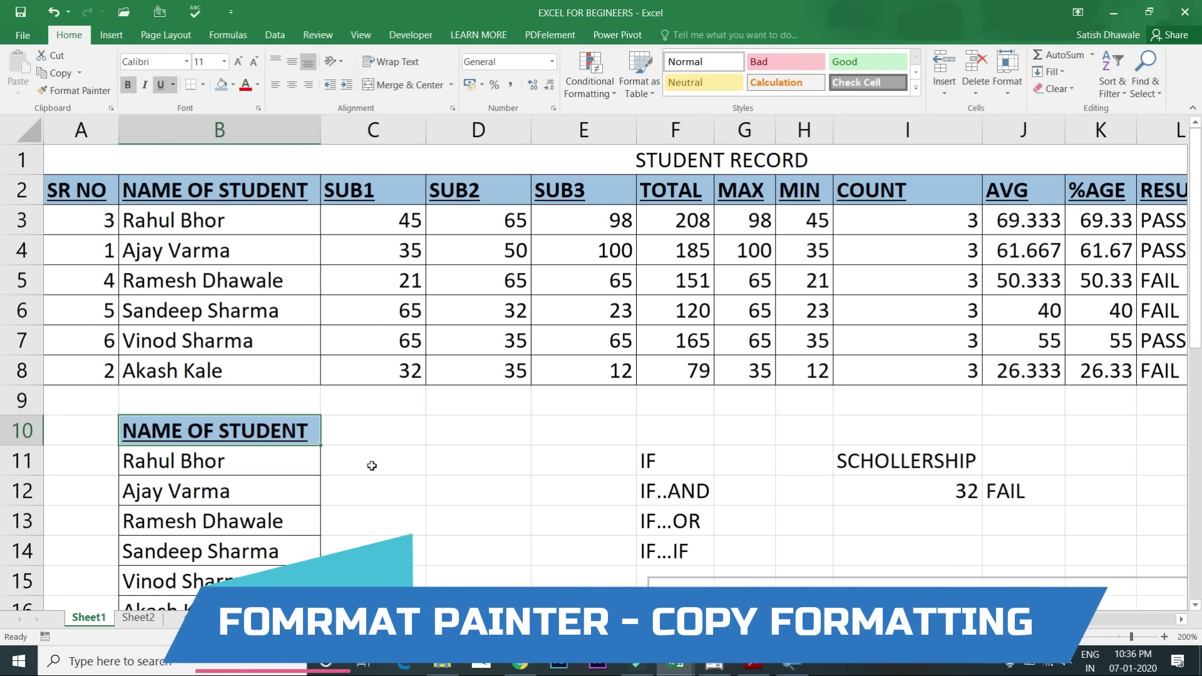
pyautogui.click(90, 89)
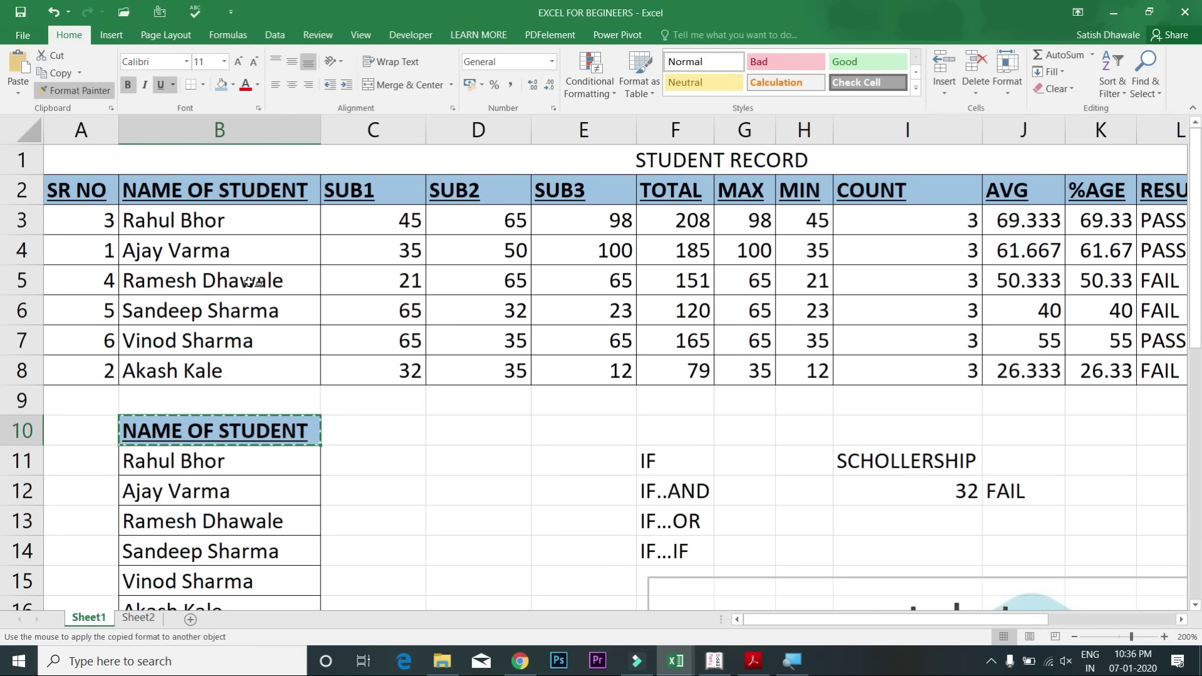
pyautogui.click(243, 251)
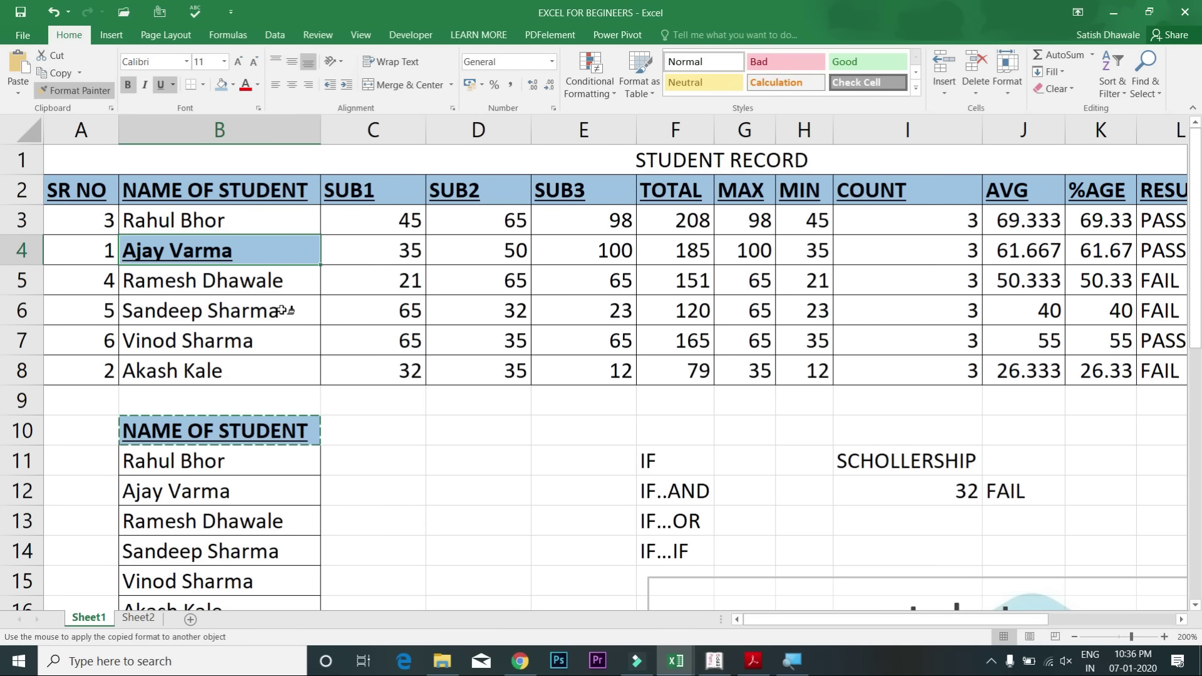
pyautogui.click(282, 310)
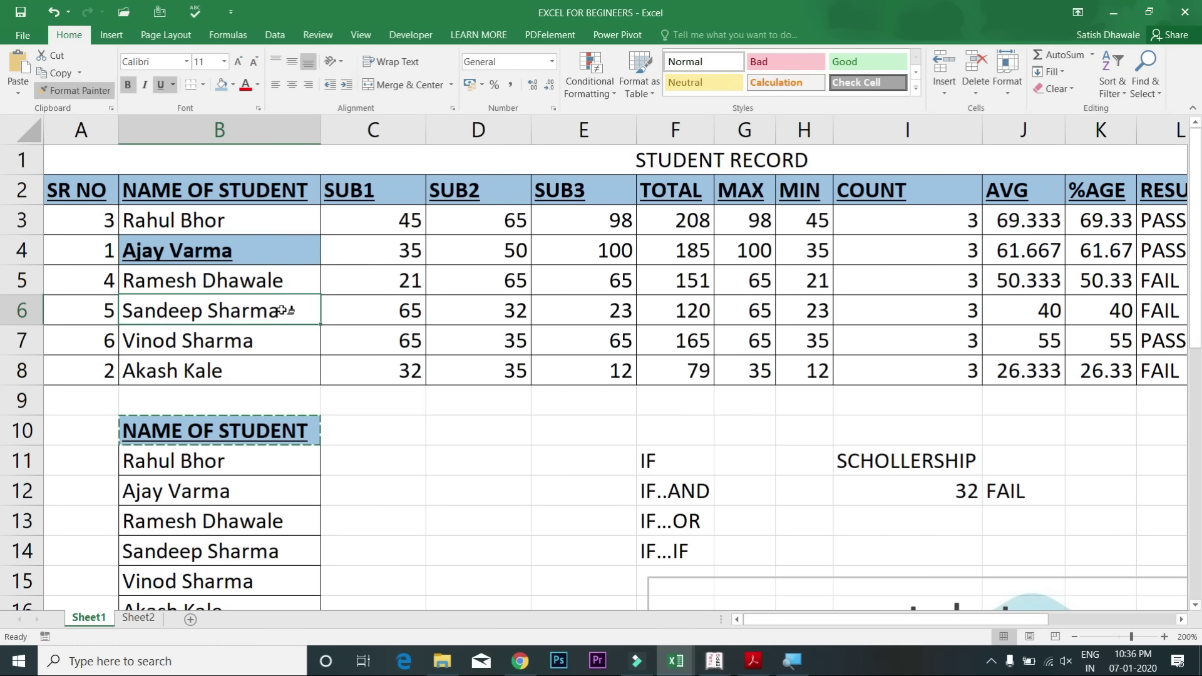
pyautogui.click(297, 364)
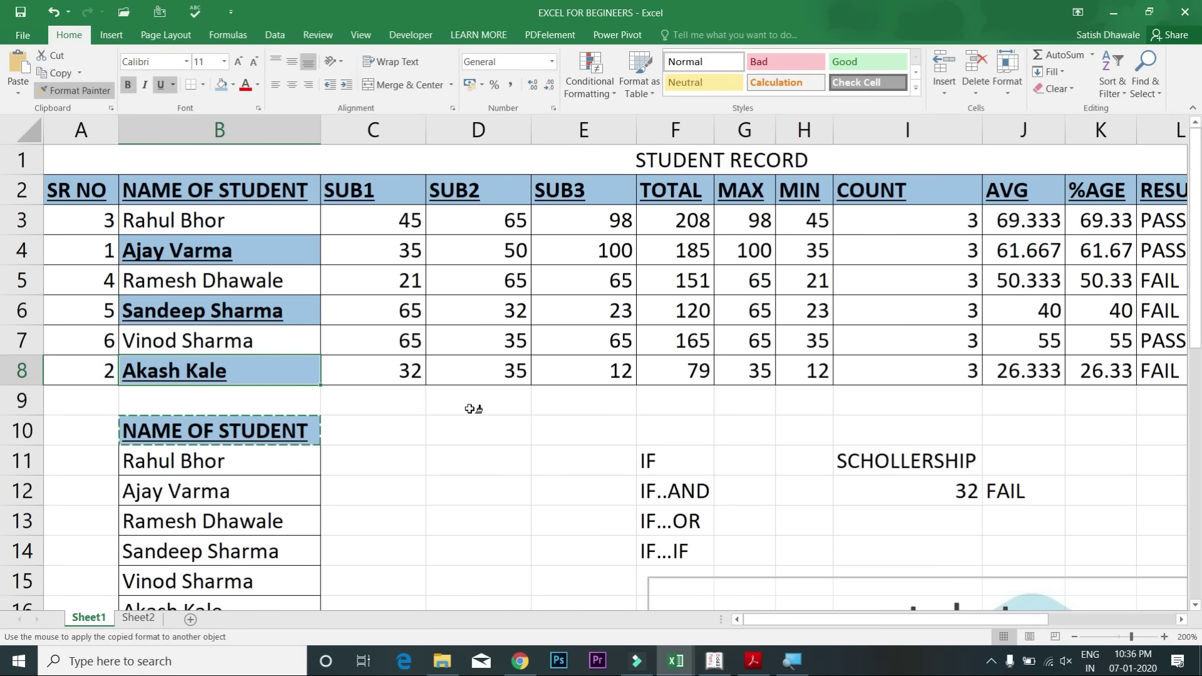
pyautogui.click(937, 463)
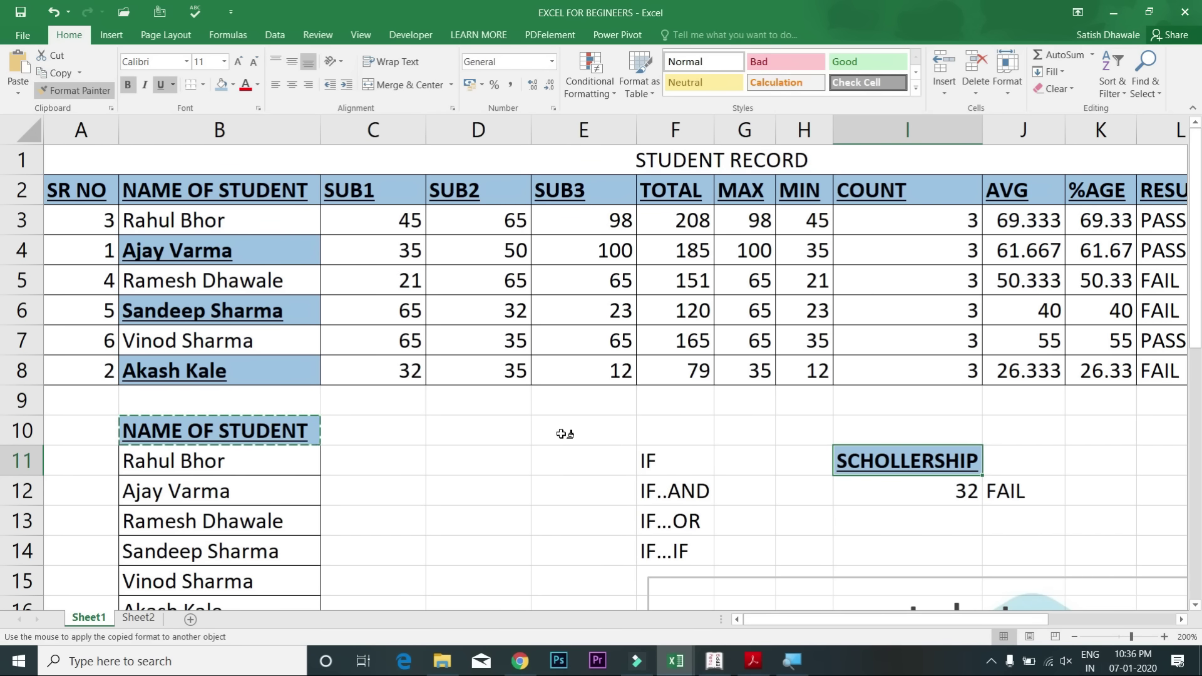
pyautogui.press('Escape')
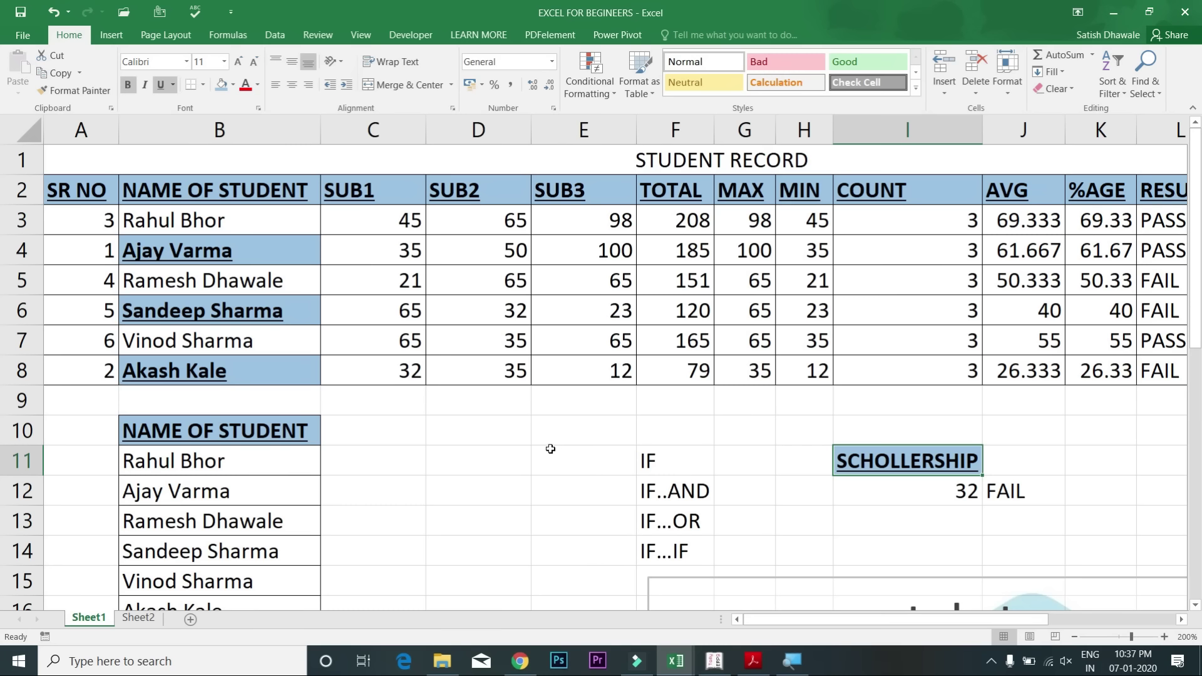
# Step: Paint the heading style onto E6:H8, C5, F4, J5:J8 and I5
pyautogui.click(286, 432)
pyautogui.click(74, 90)
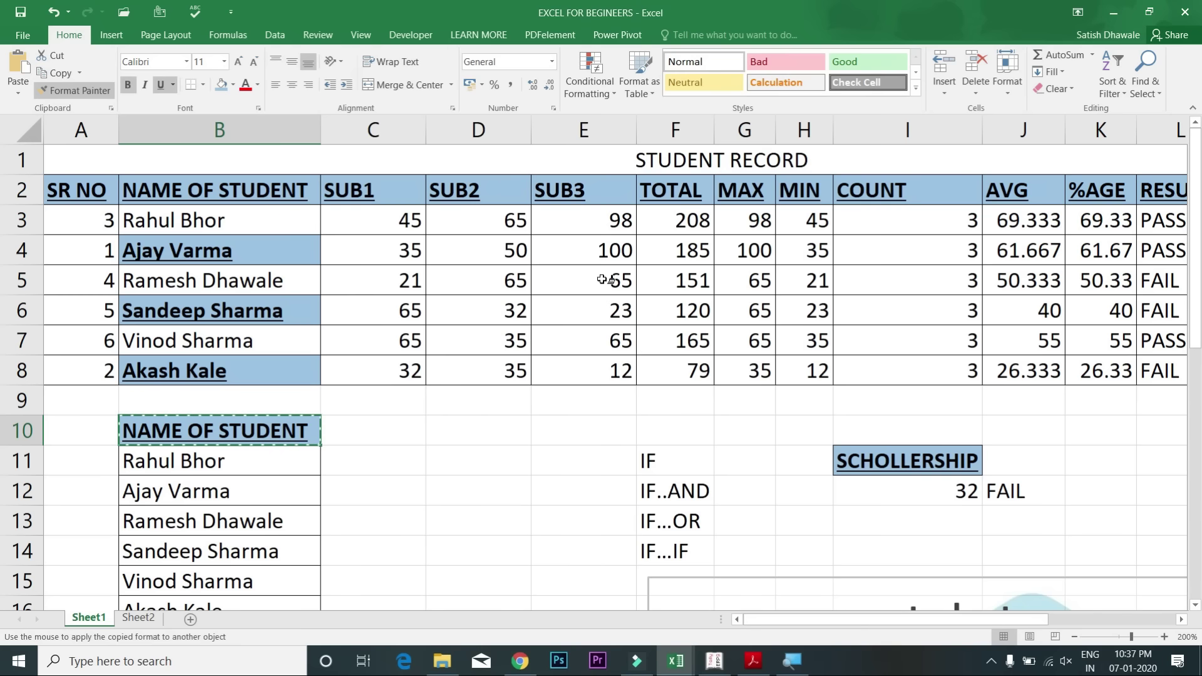
pyautogui.moveTo(610, 305)
pyautogui.mouseDown()
pyautogui.moveTo(632, 350)
pyautogui.moveTo(813, 370)
pyautogui.mouseUp()
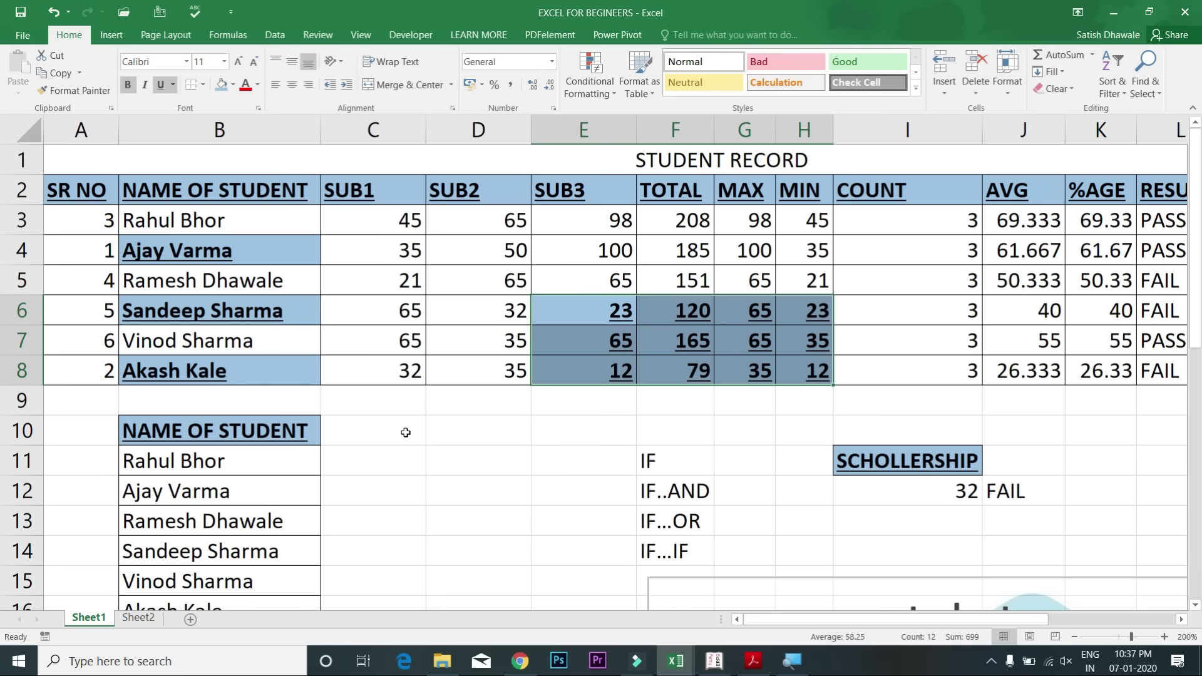
pyautogui.click(300, 436)
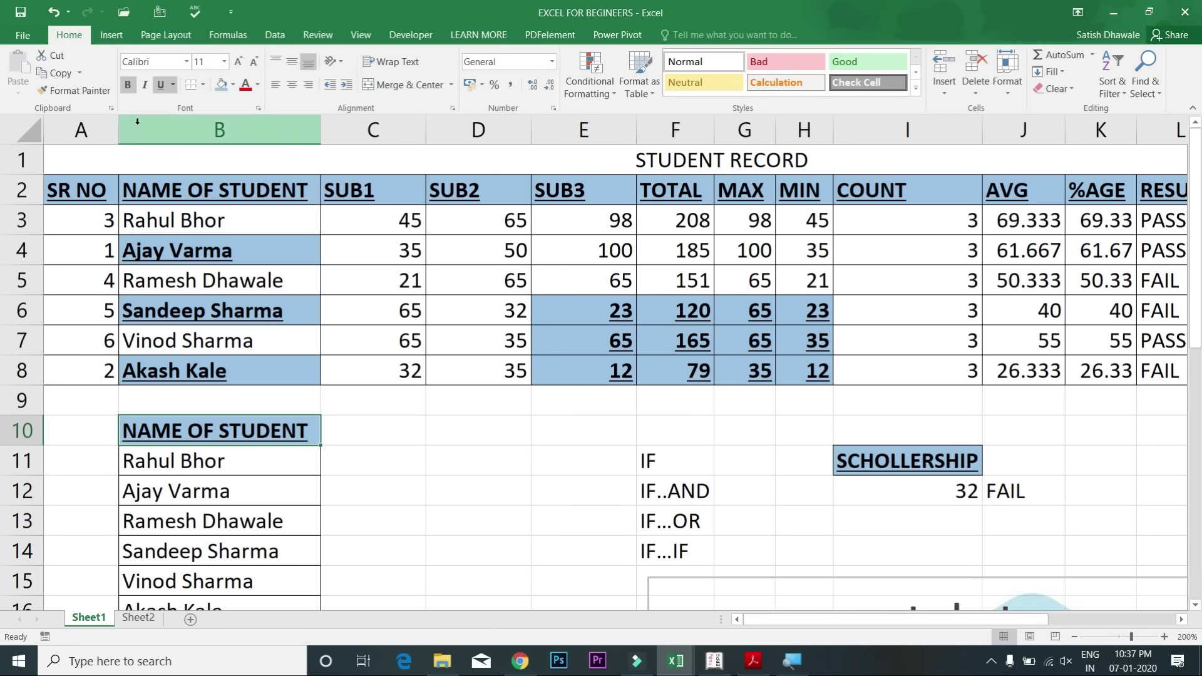
pyautogui.click(95, 92)
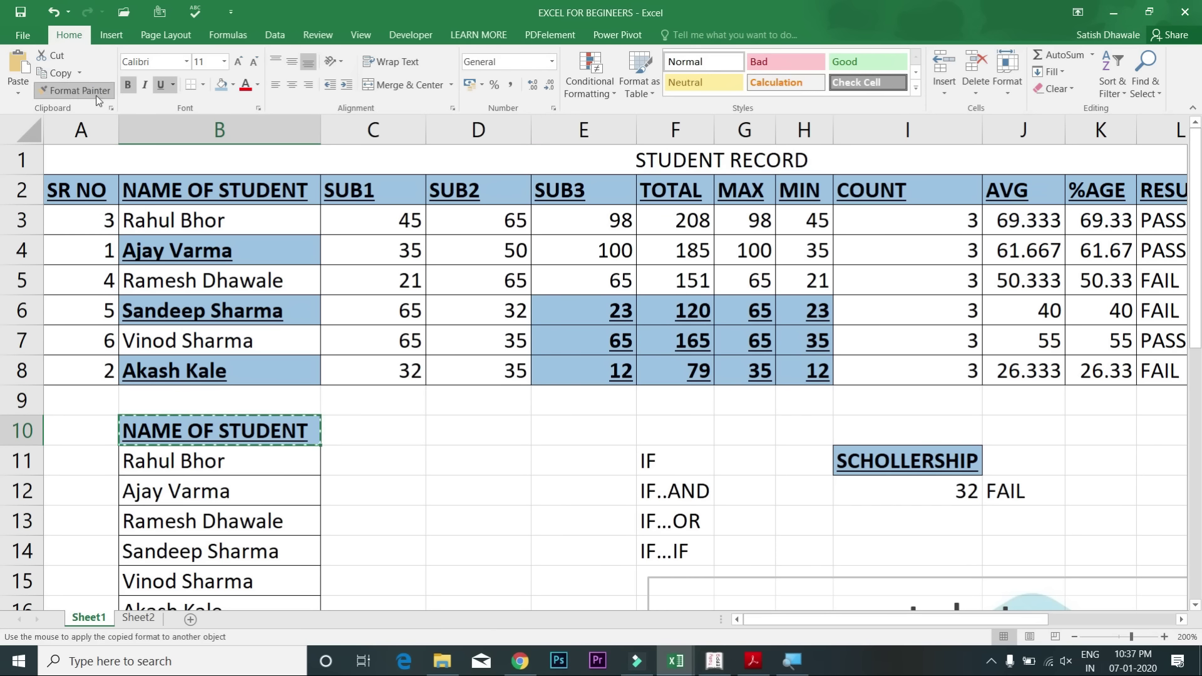
pyautogui.click(411, 281)
pyautogui.click(710, 257)
pyautogui.moveTo(1027, 278); pyautogui.dragTo(1032, 372)
pyautogui.click(957, 282)
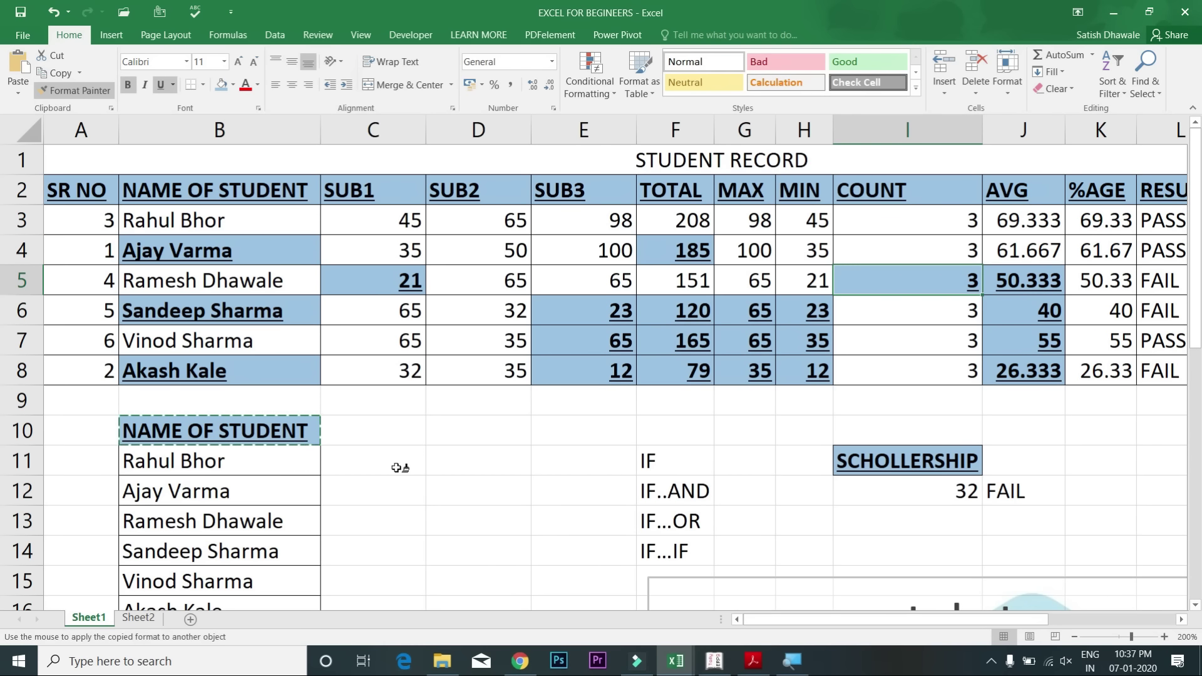
# Step: Undo the stray heading formatting on F4, I5, J5:J8, C5 and E6:H8
pyautogui.hotkey('ctrl', 'z')
pyautogui.hotkey('ctrl', 'z')
pyautogui.hotkey('ctrl', 'z')
pyautogui.hotkey('ctrl', 'z')
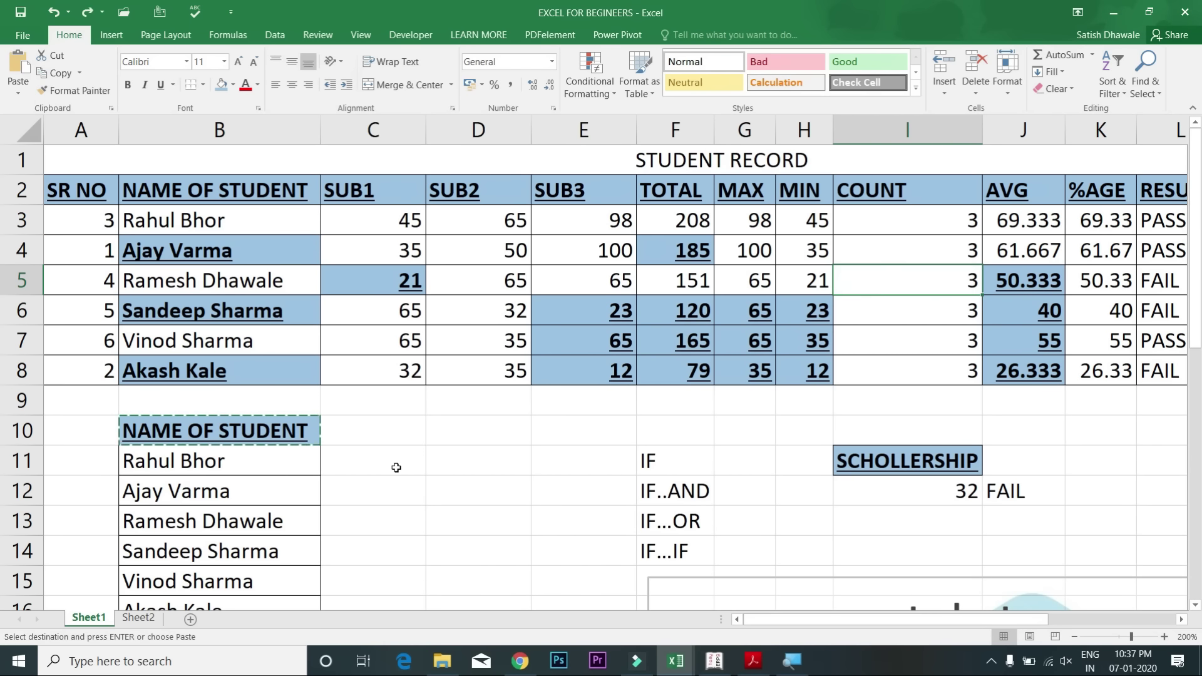
pyautogui.hotkey('ctrl', 'z')
pyautogui.hotkey('ctrl', 'z')
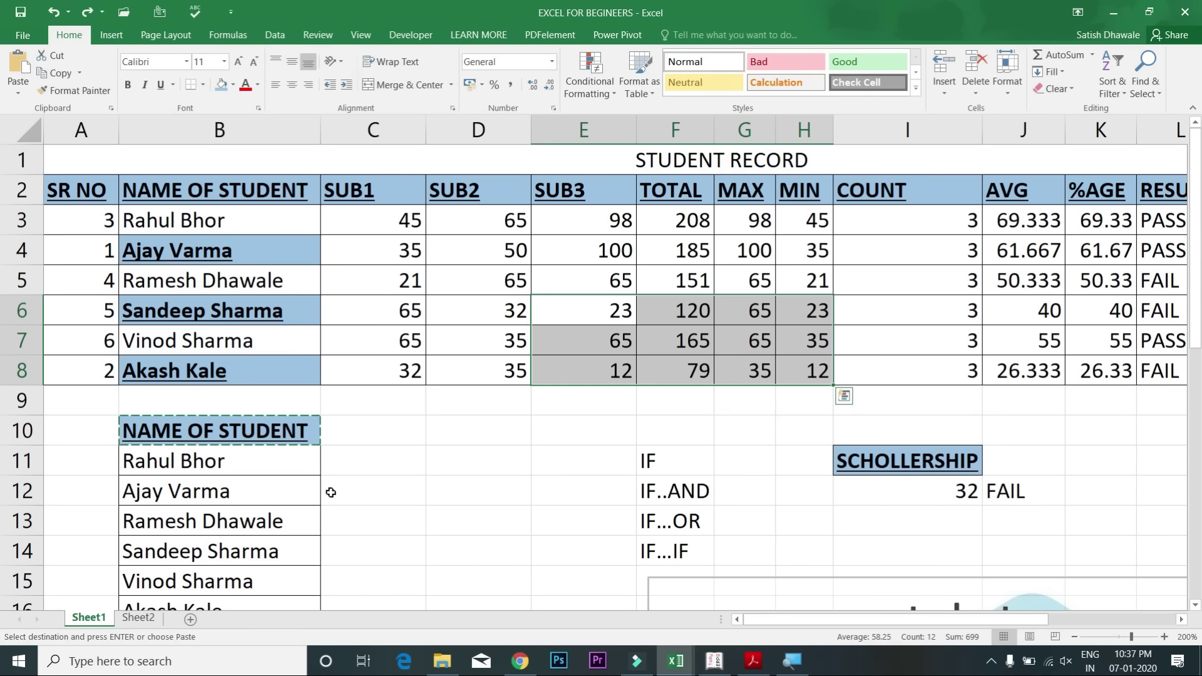
pyautogui.press('Escape')
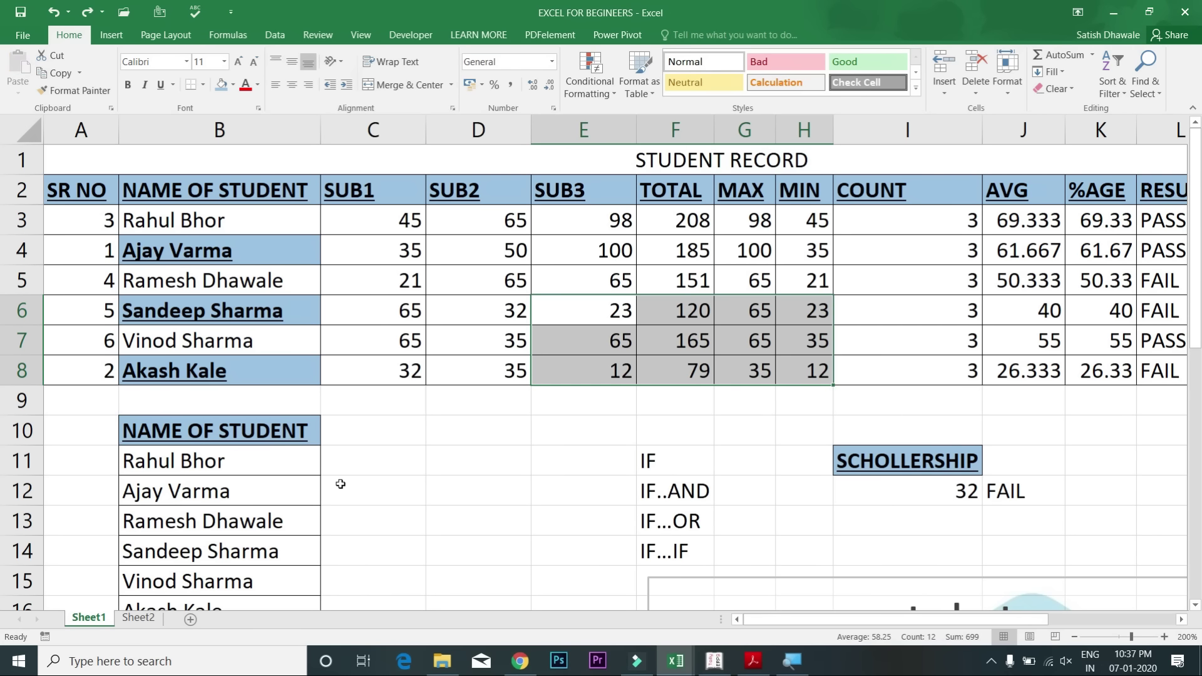
pyautogui.hotkey('ctrl', 'y')
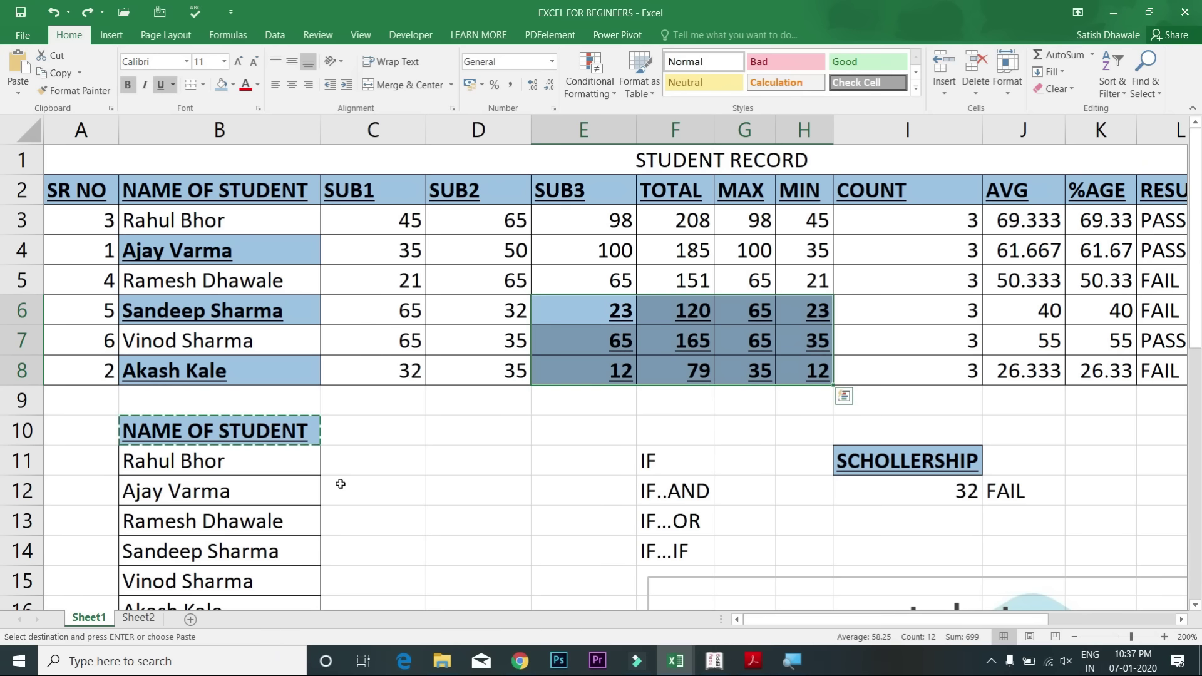
pyautogui.hotkey('ctrl', 'z')
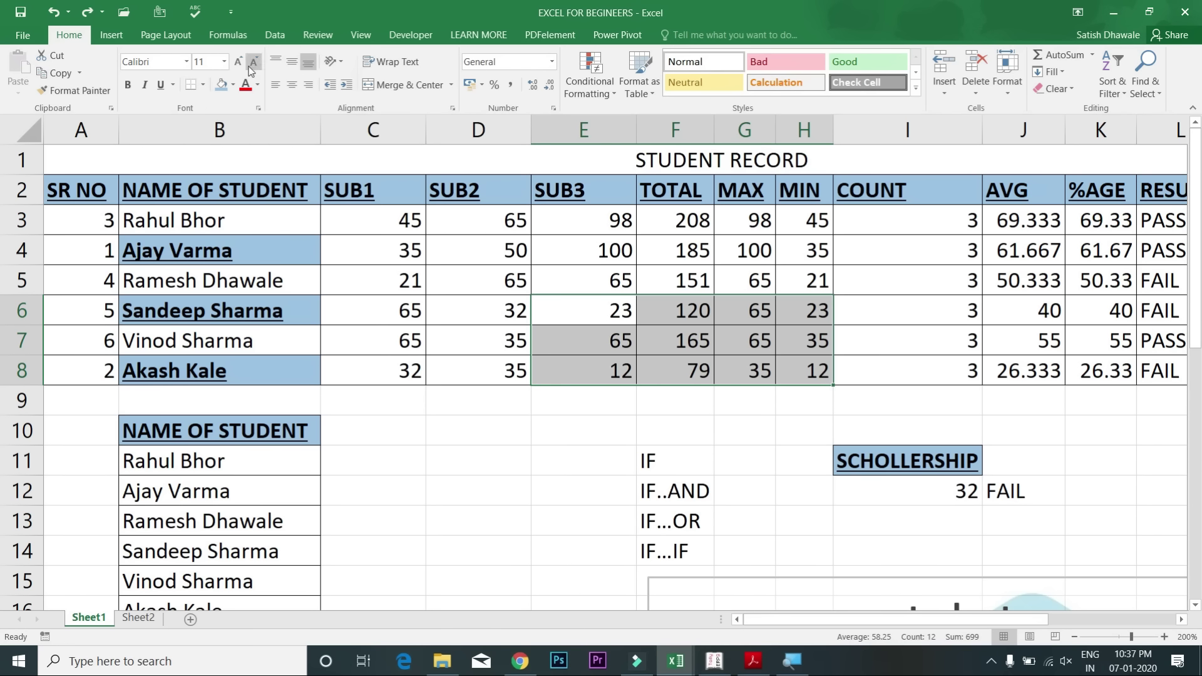
# Step: Apply All Borders to the subject marks block C3:E8
pyautogui.moveTo(391, 229); pyautogui.dragTo(585, 373)
pyautogui.click(232, 84)
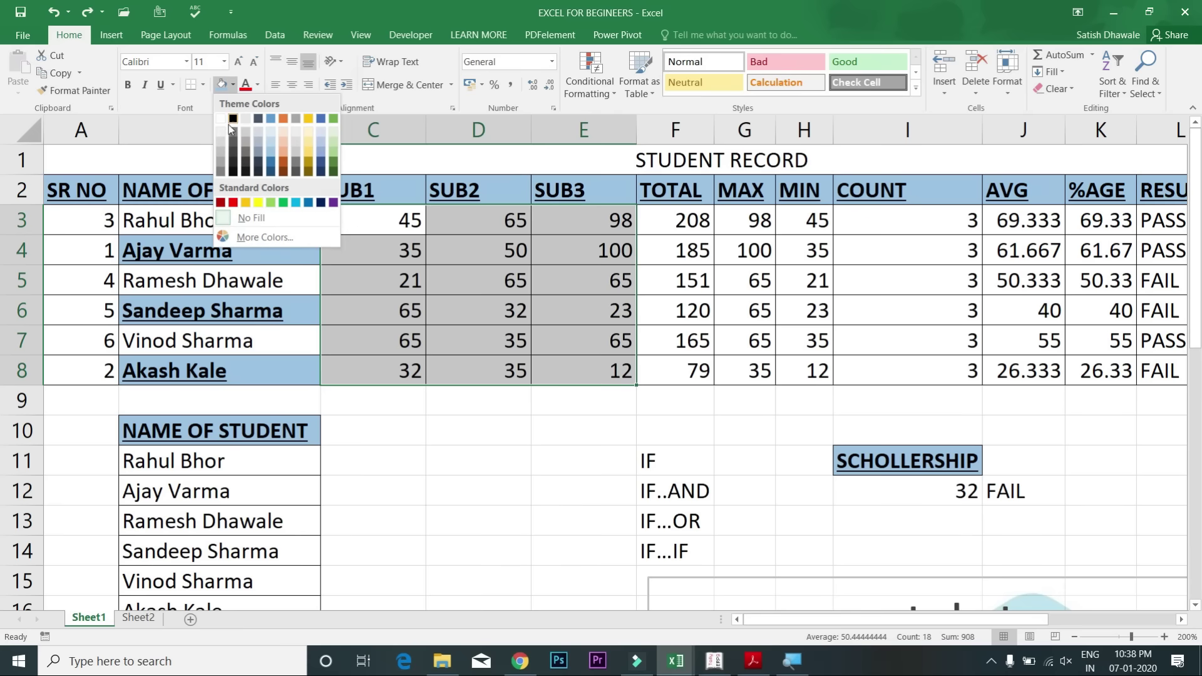
pyautogui.click(204, 85)
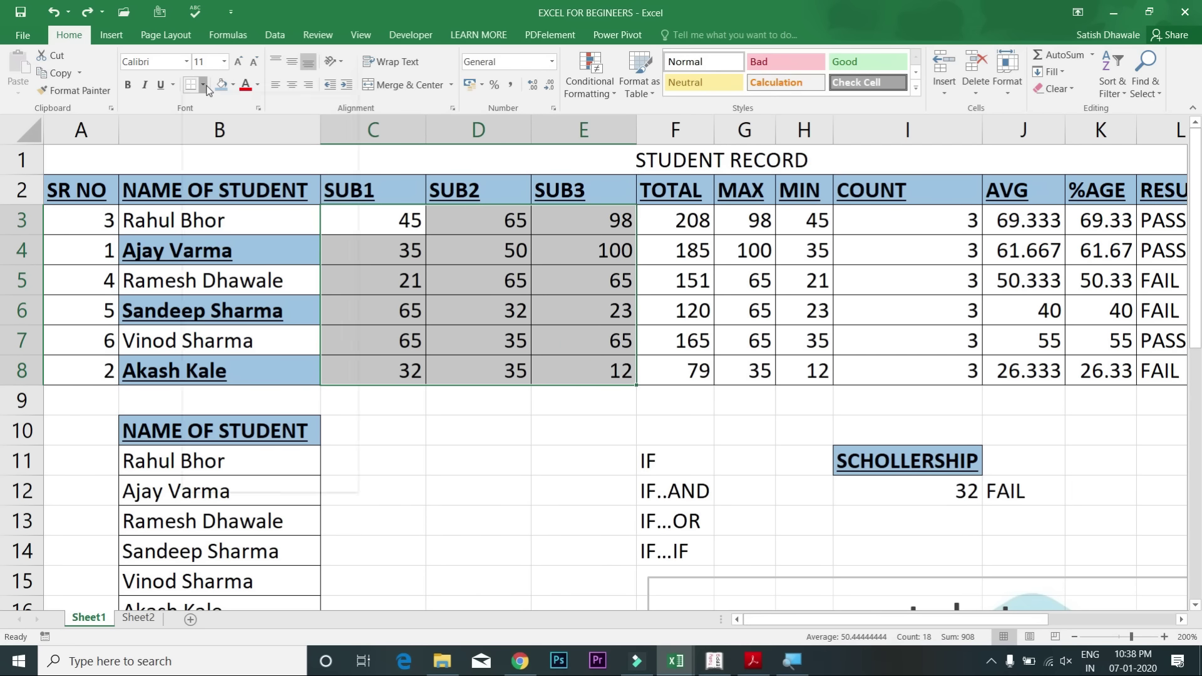
pyautogui.click(203, 88)
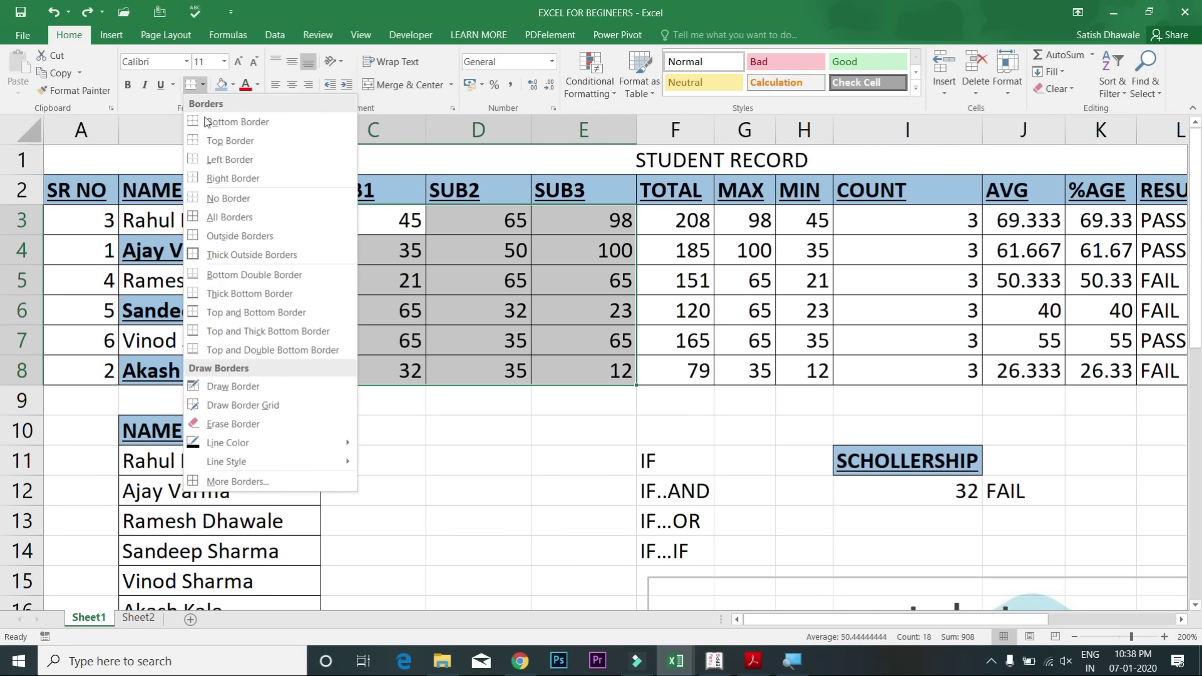
pyautogui.click(238, 196)
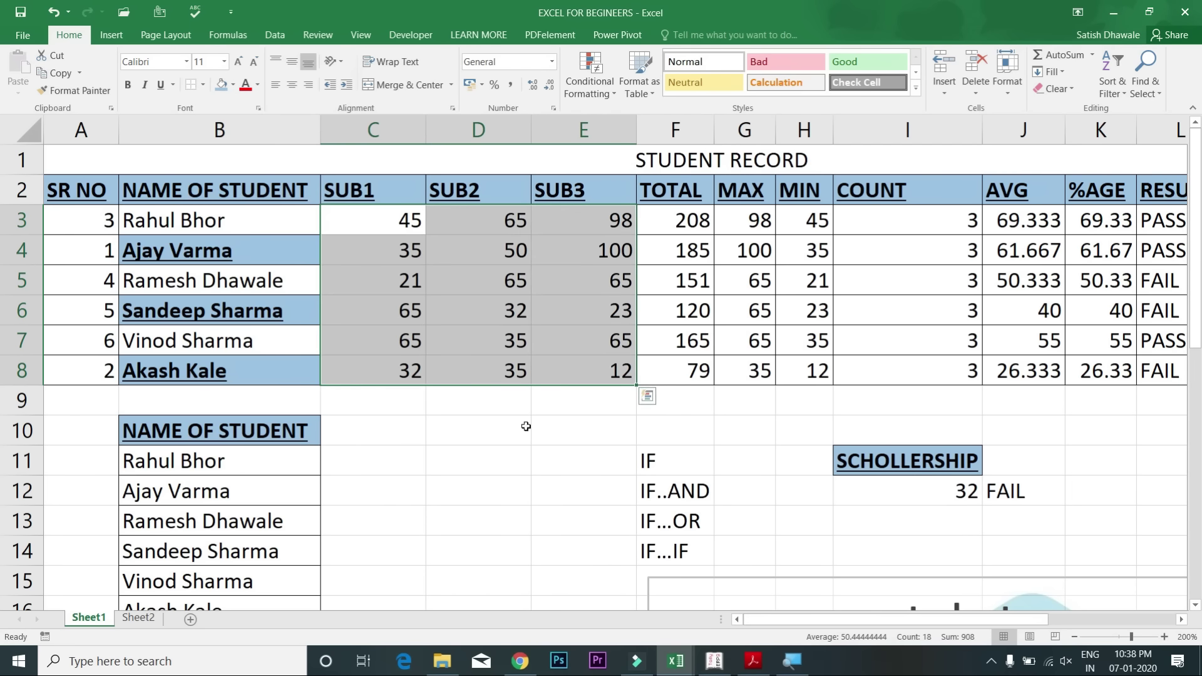
pyautogui.click(526, 426)
# Step: Add an Outside Borders outline around C3:E8, leaving the fill colour unchanged
pyautogui.moveTo(393, 225); pyautogui.dragTo(609, 376)
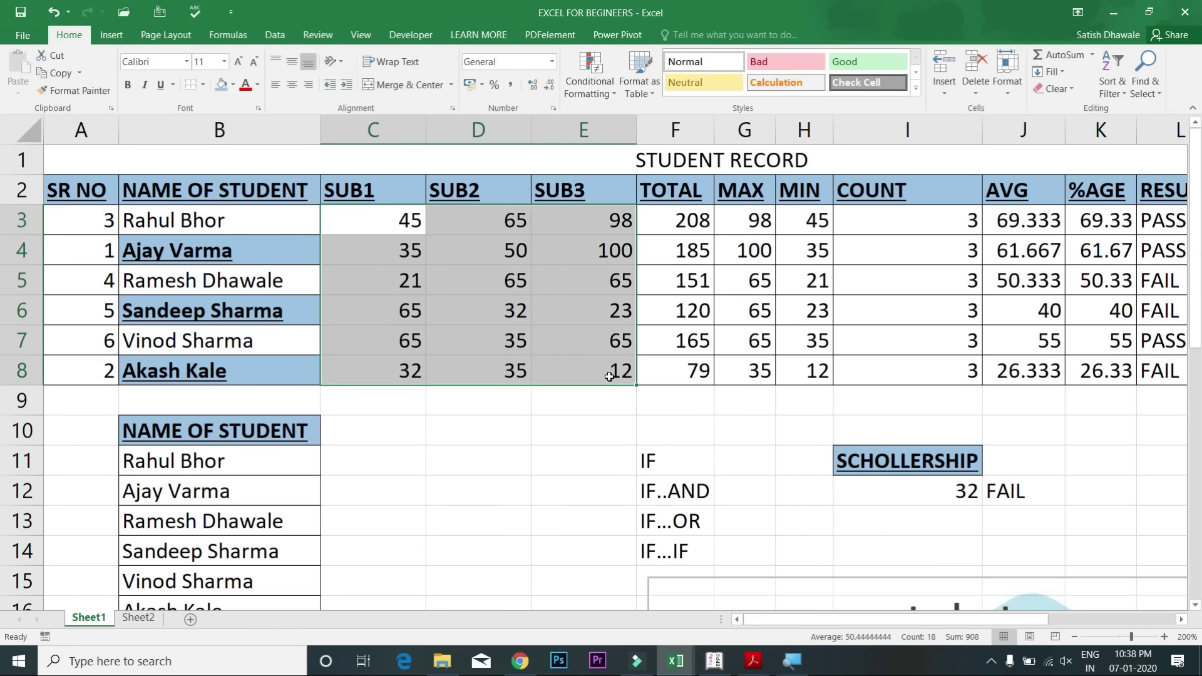
pyautogui.click(204, 85)
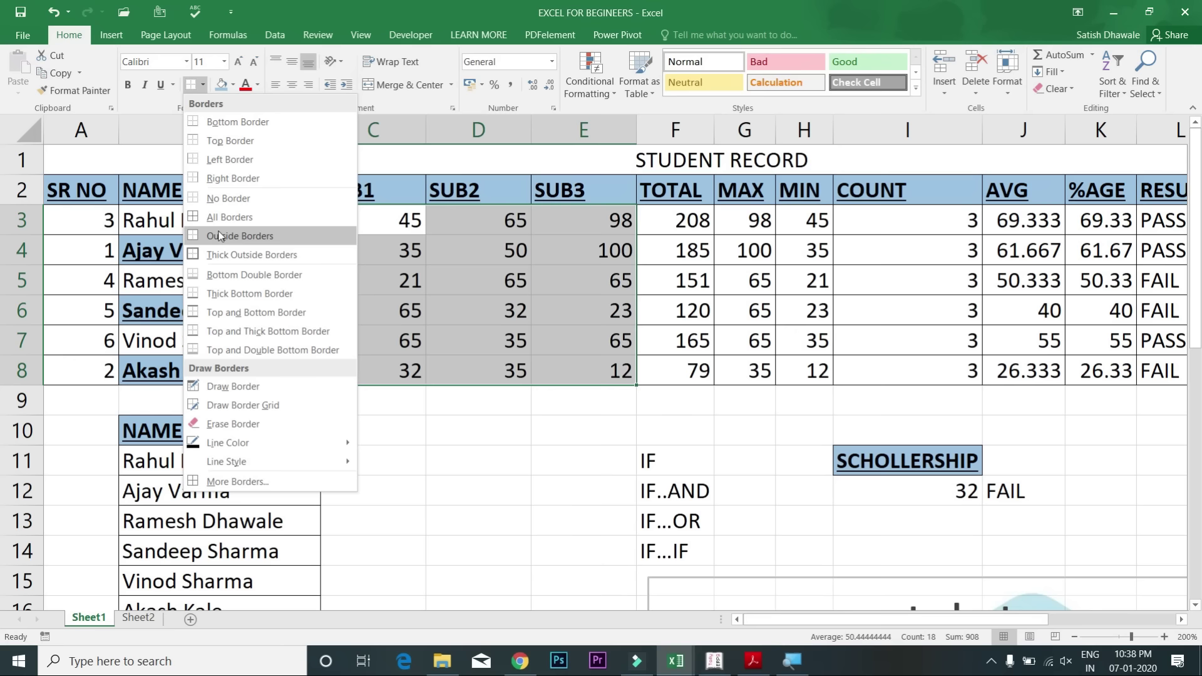
pyautogui.click(219, 235)
pyautogui.click(502, 339)
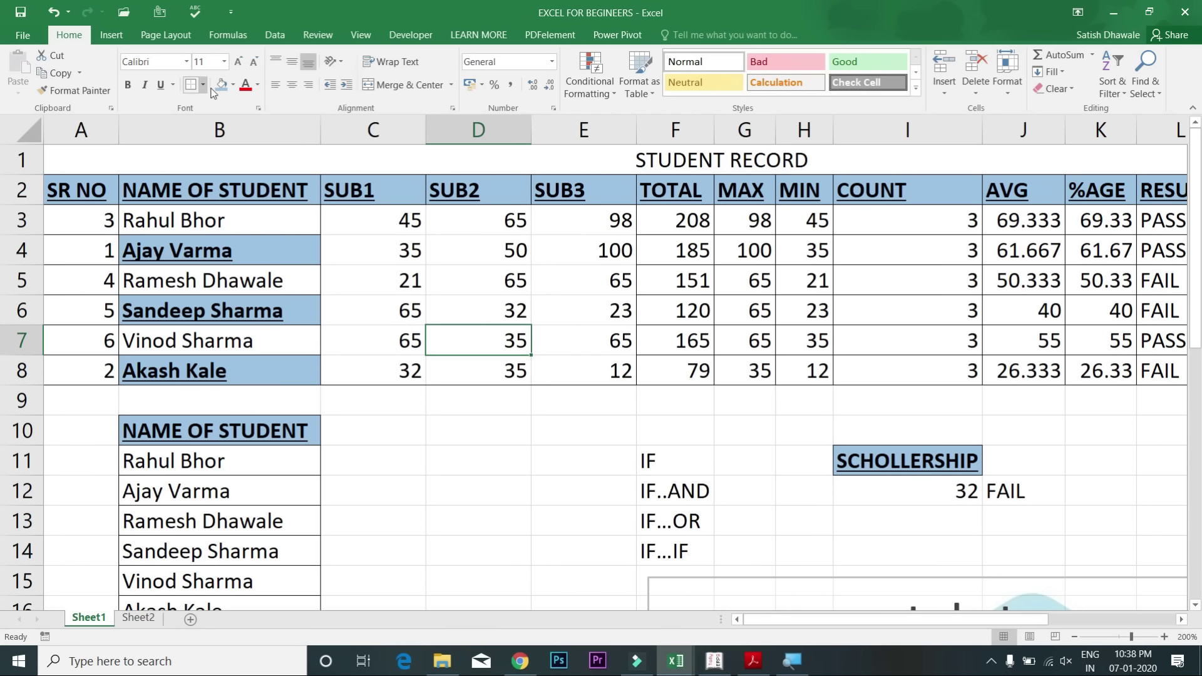
pyautogui.click(234, 87)
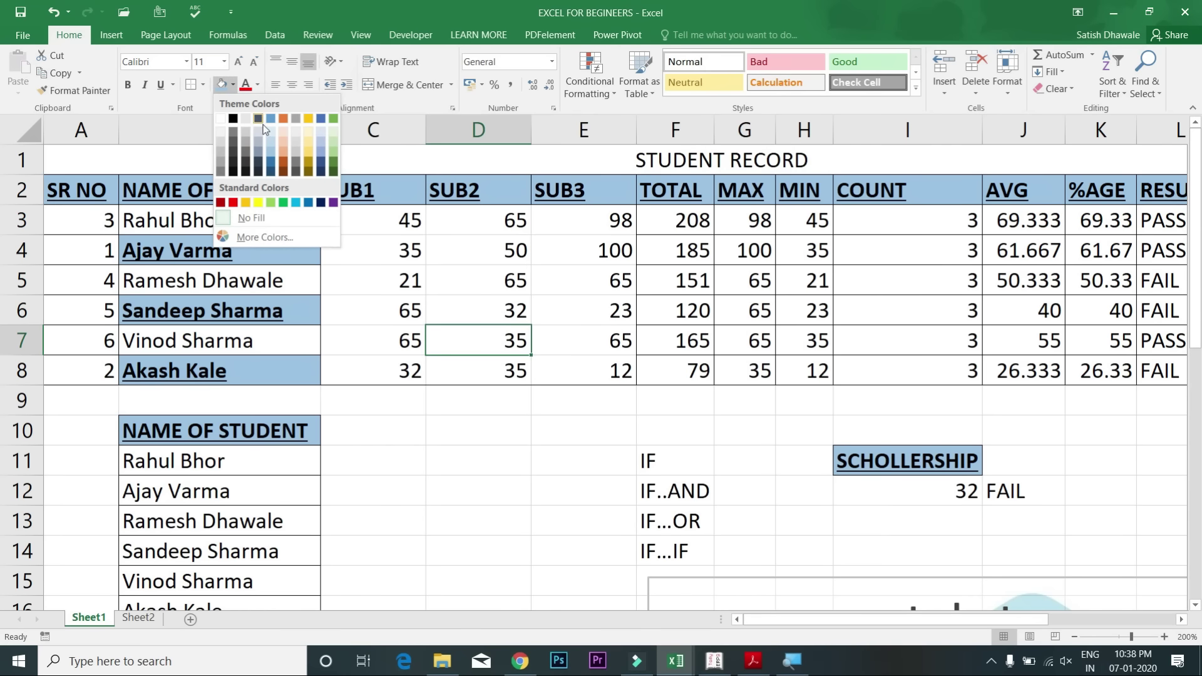
pyautogui.click(498, 279)
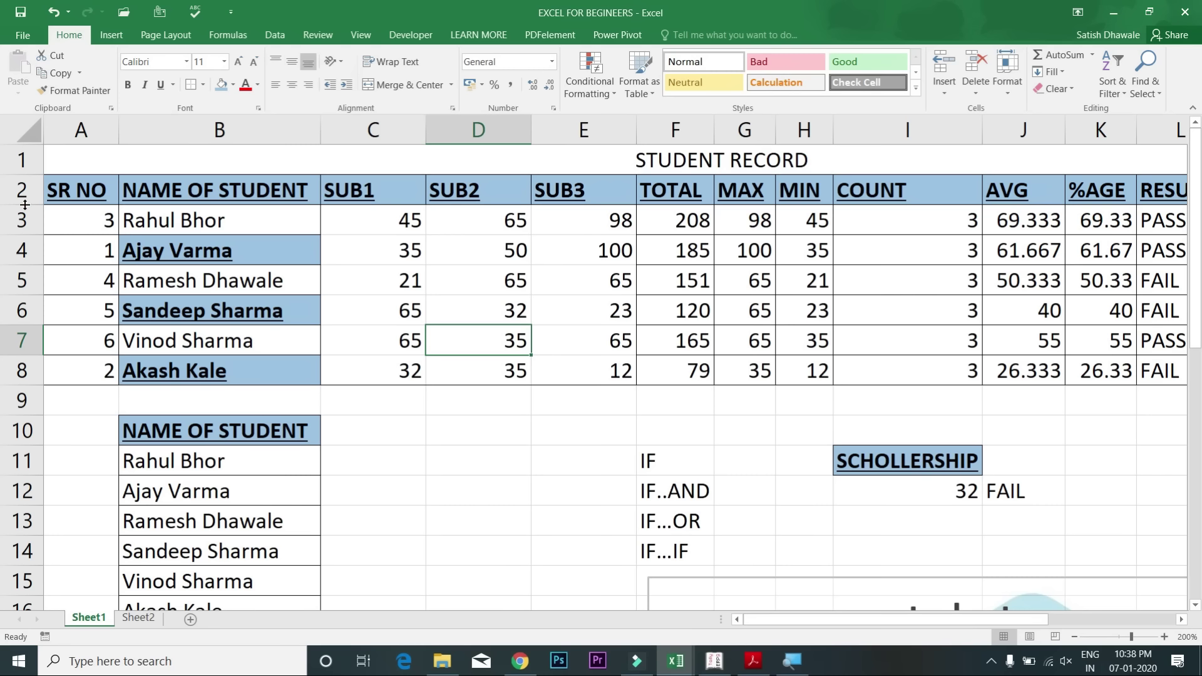
# Step: Widen column B slightly, undoing two trial height changes to row 2
pyautogui.moveTo(25, 205); pyautogui.dragTo(21, 236)
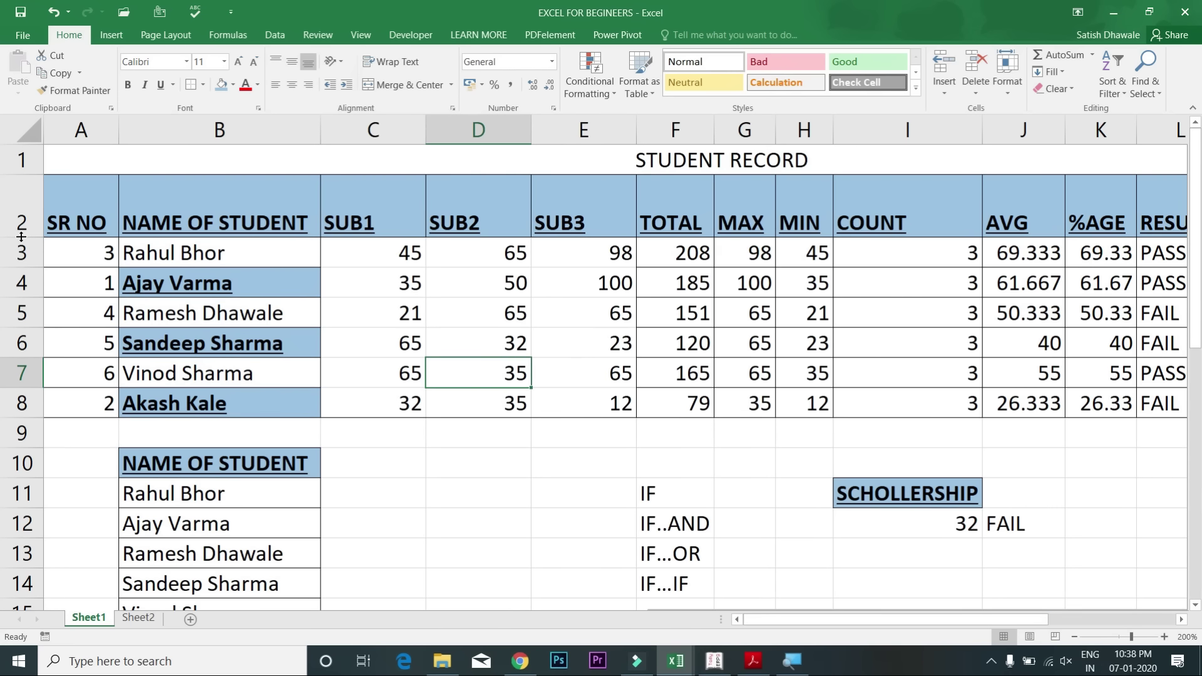
pyautogui.hotkey('ctrl', 'z')
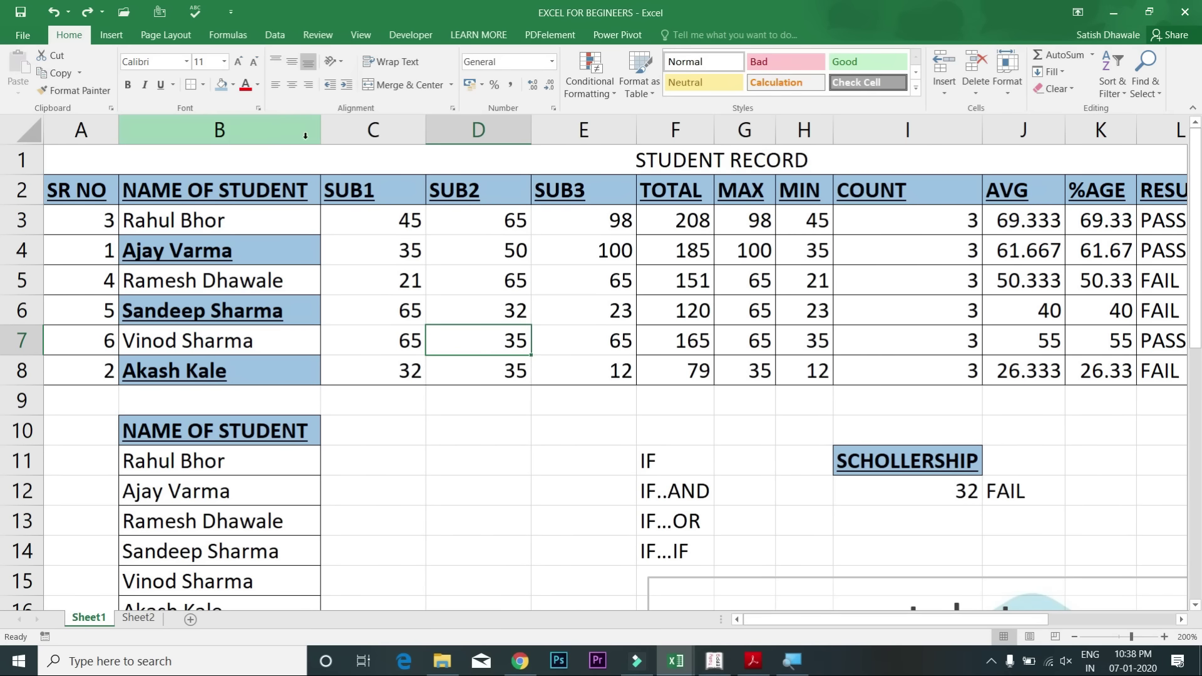
pyautogui.moveTo(321, 132); pyautogui.dragTo(328, 132)
pyautogui.moveTo(25, 205); pyautogui.dragTo(25, 223)
pyautogui.hotkey('ctrl', 'z')
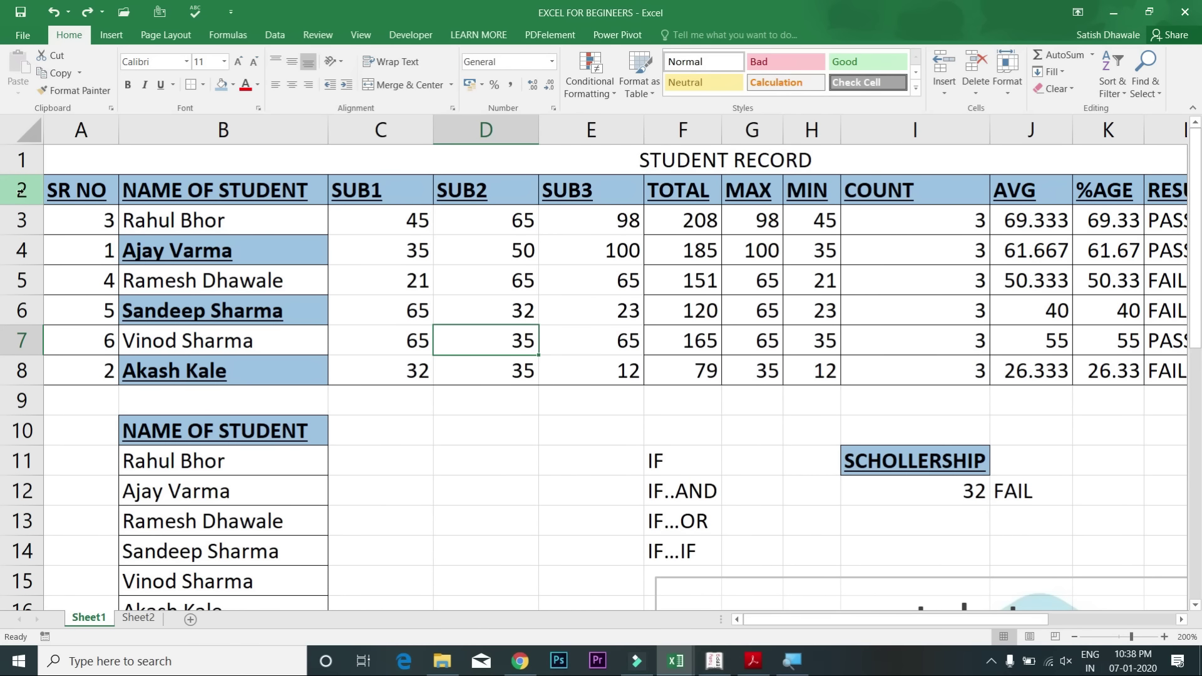
# Step: Set rows 2–8 to a row height of 20, then drag them taller together
pyautogui.moveTo(21, 190); pyautogui.dragTo(15, 371)
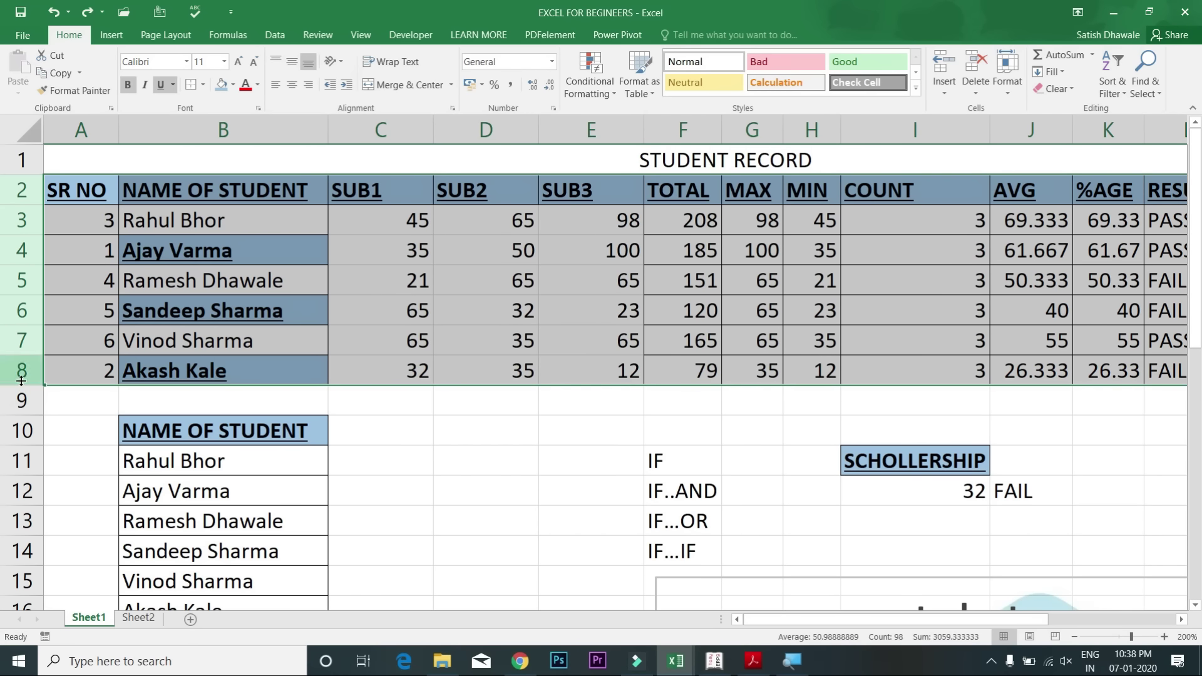
pyautogui.moveTo(28, 324); pyautogui.dragTo(71, 336)
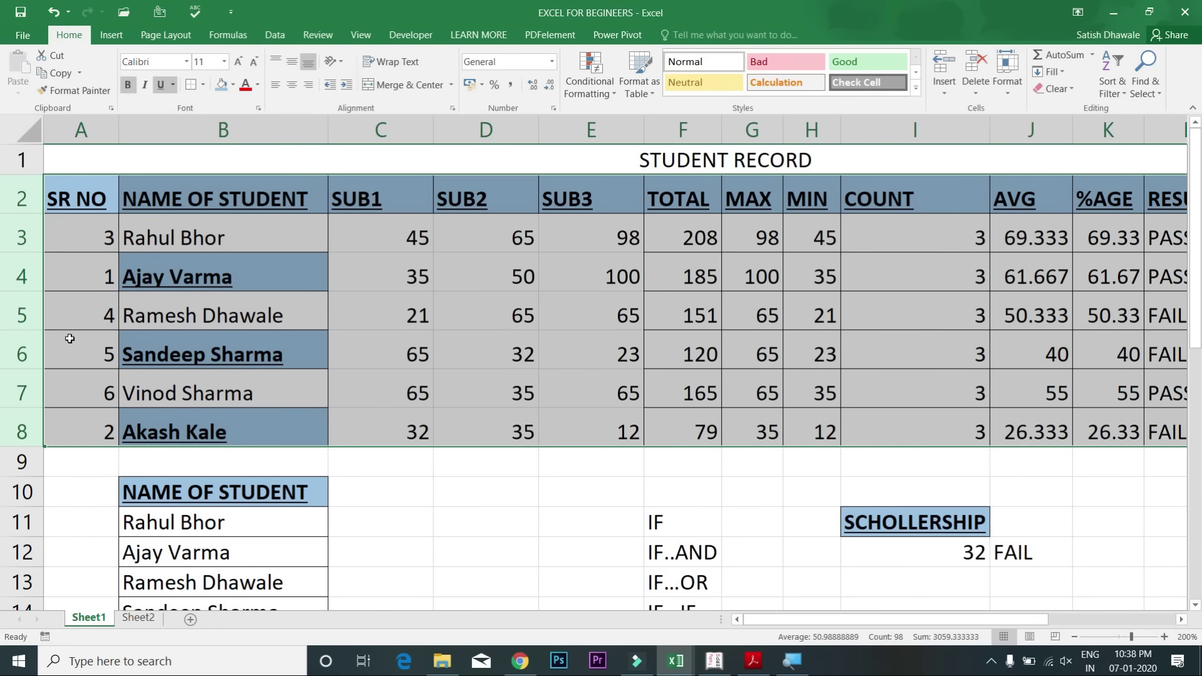
pyautogui.click(1016, 96)
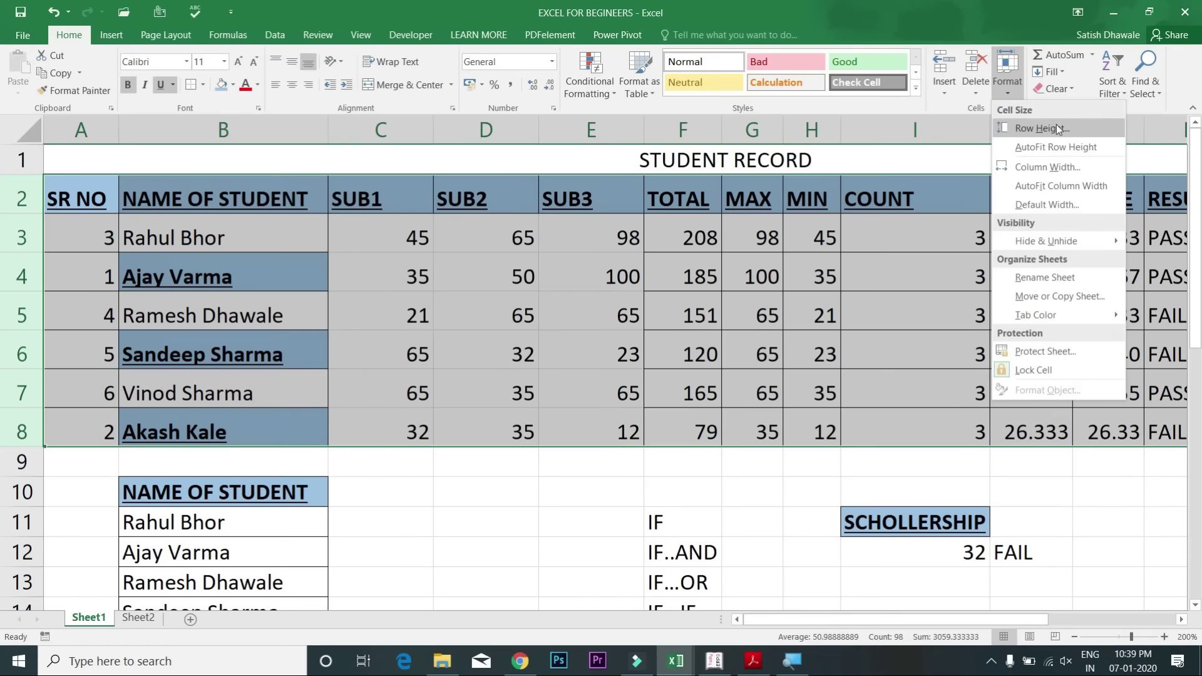
pyautogui.click(1072, 157)
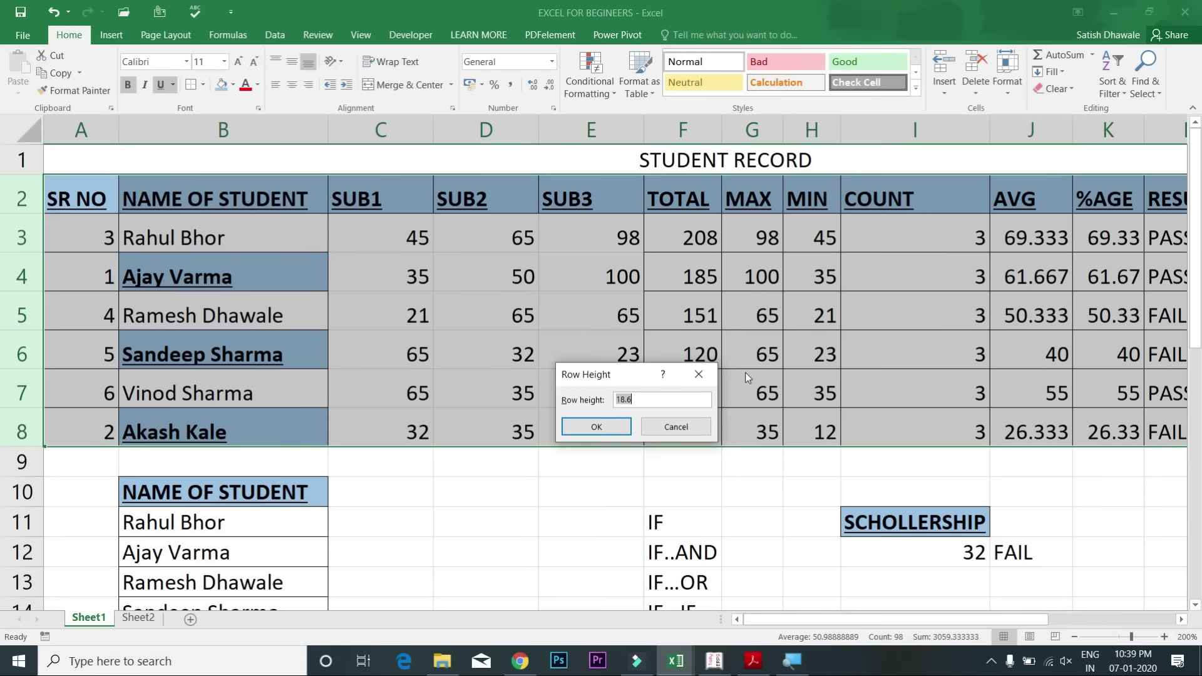
pyautogui.write('20')
pyautogui.press('Return')
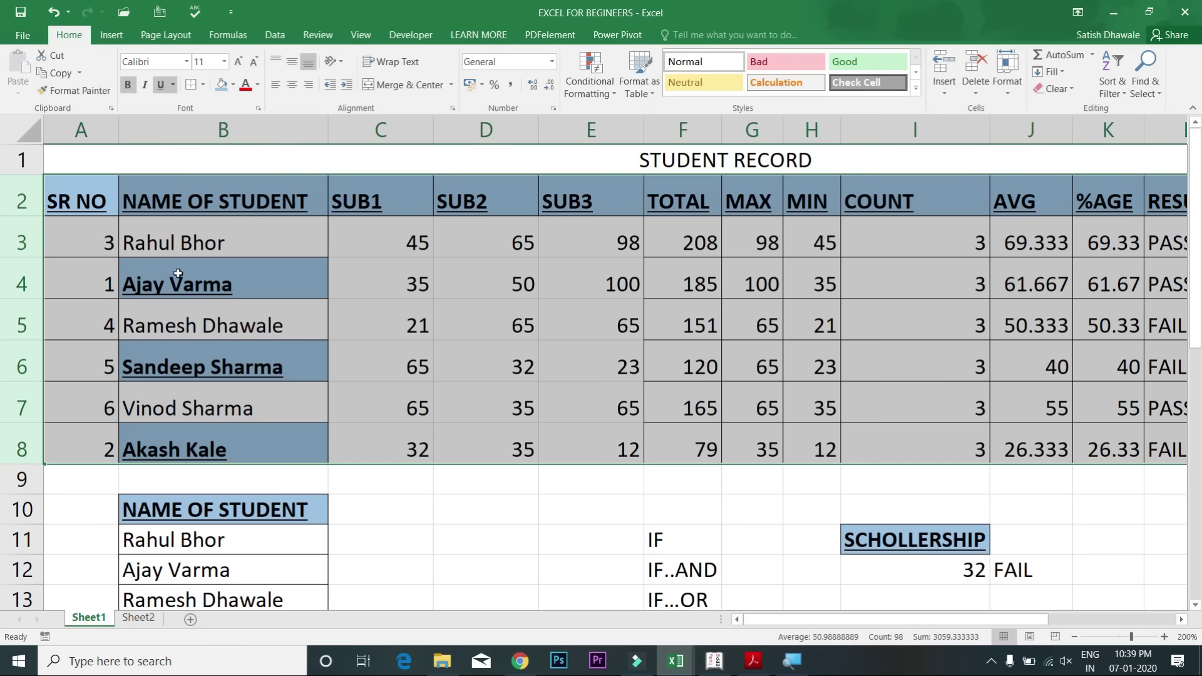
pyautogui.moveTo(17, 255); pyautogui.dragTo(19, 279)
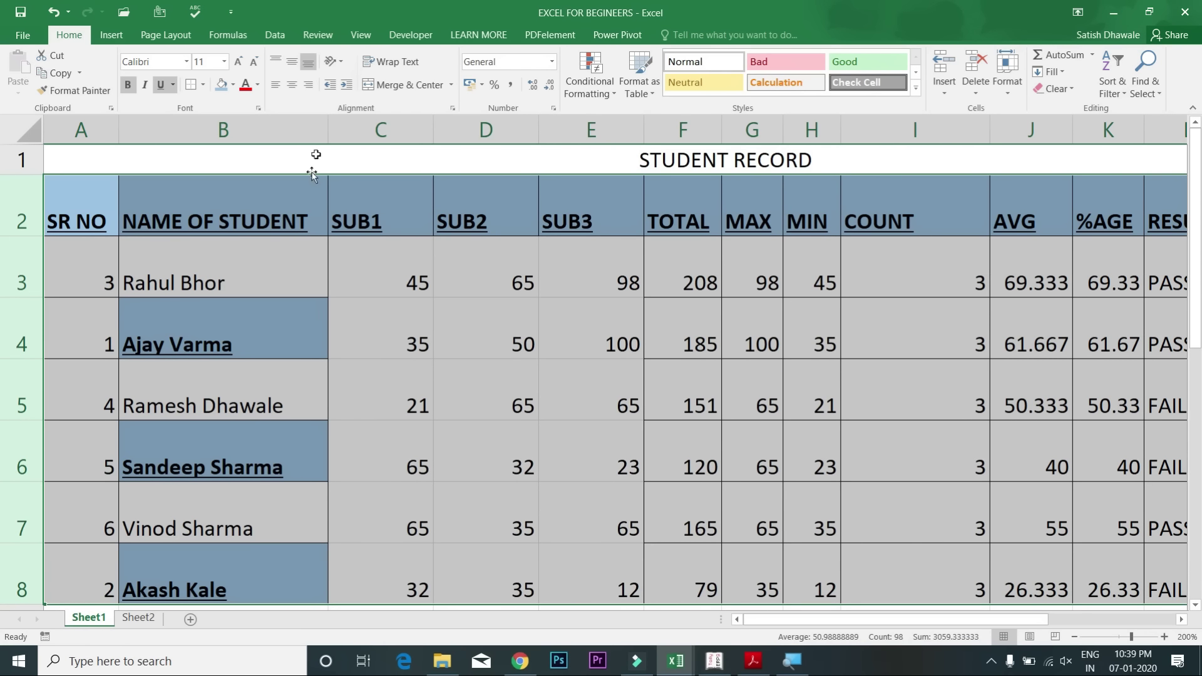
# Step: Middle-align the table text vertically and left-align it after trying other alignments
pyautogui.click(290, 71)
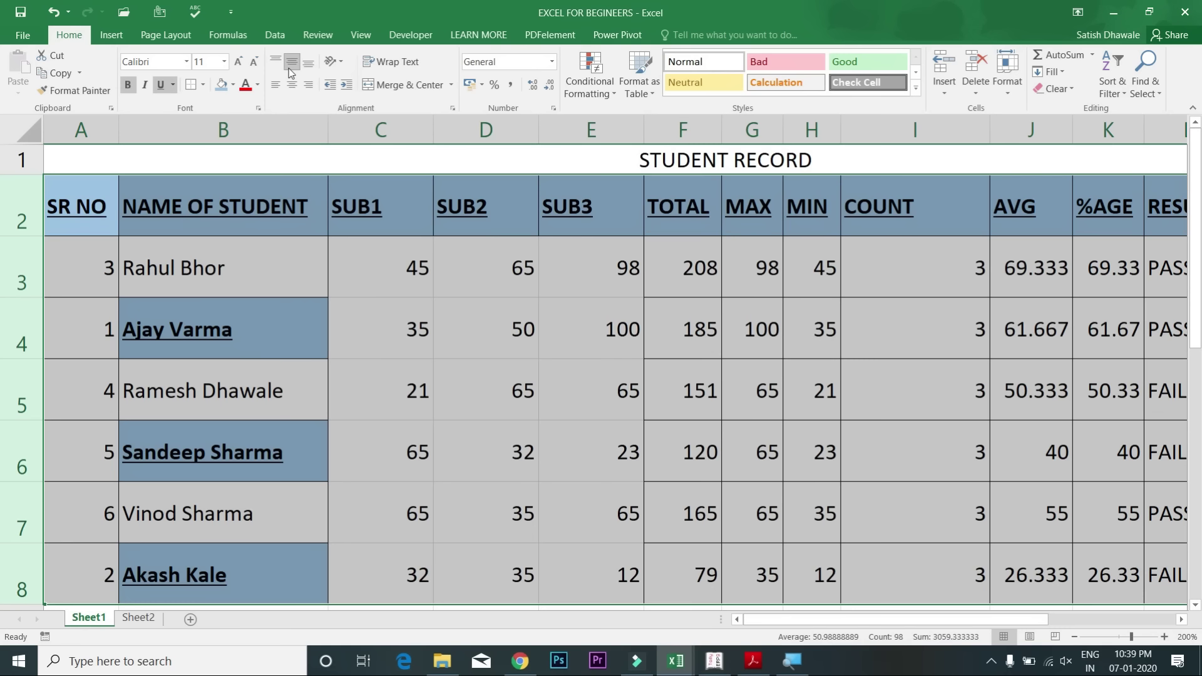
pyautogui.click(276, 62)
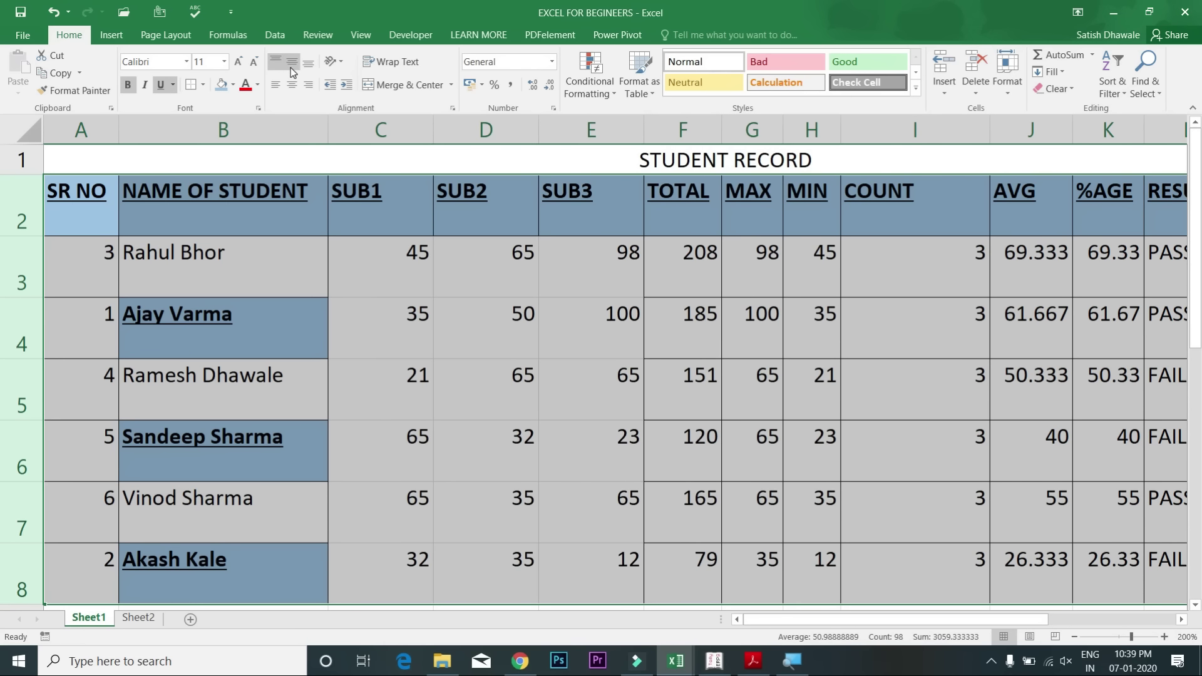
pyautogui.click(290, 68)
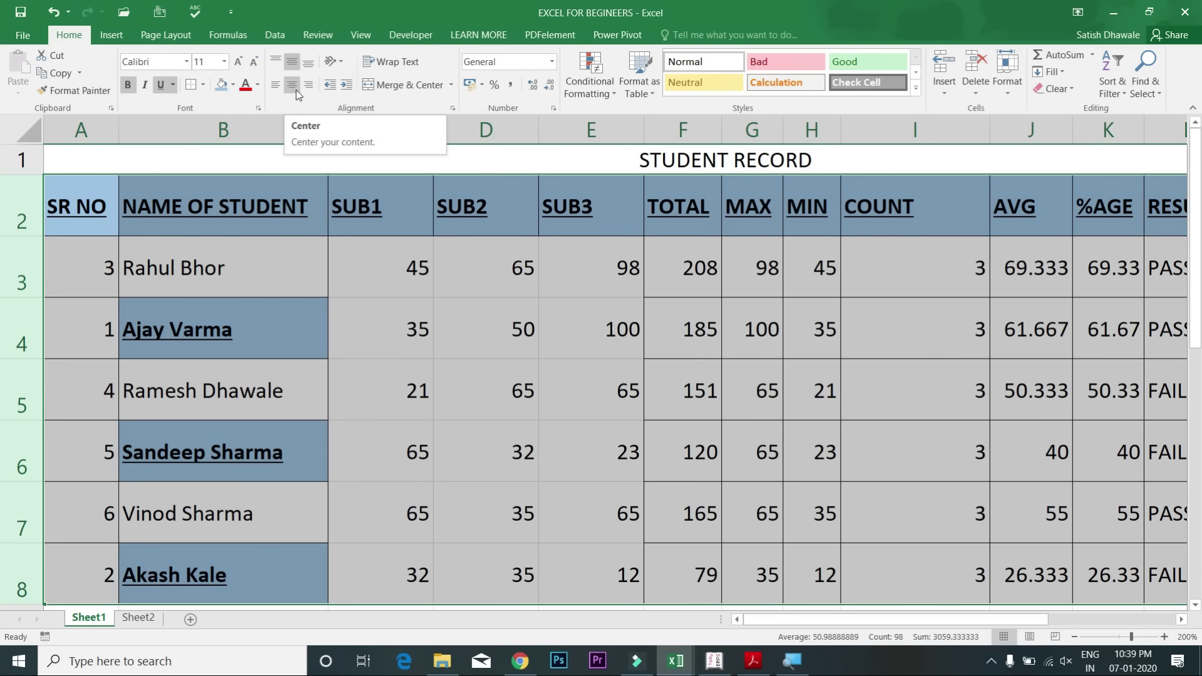
pyautogui.click(295, 90)
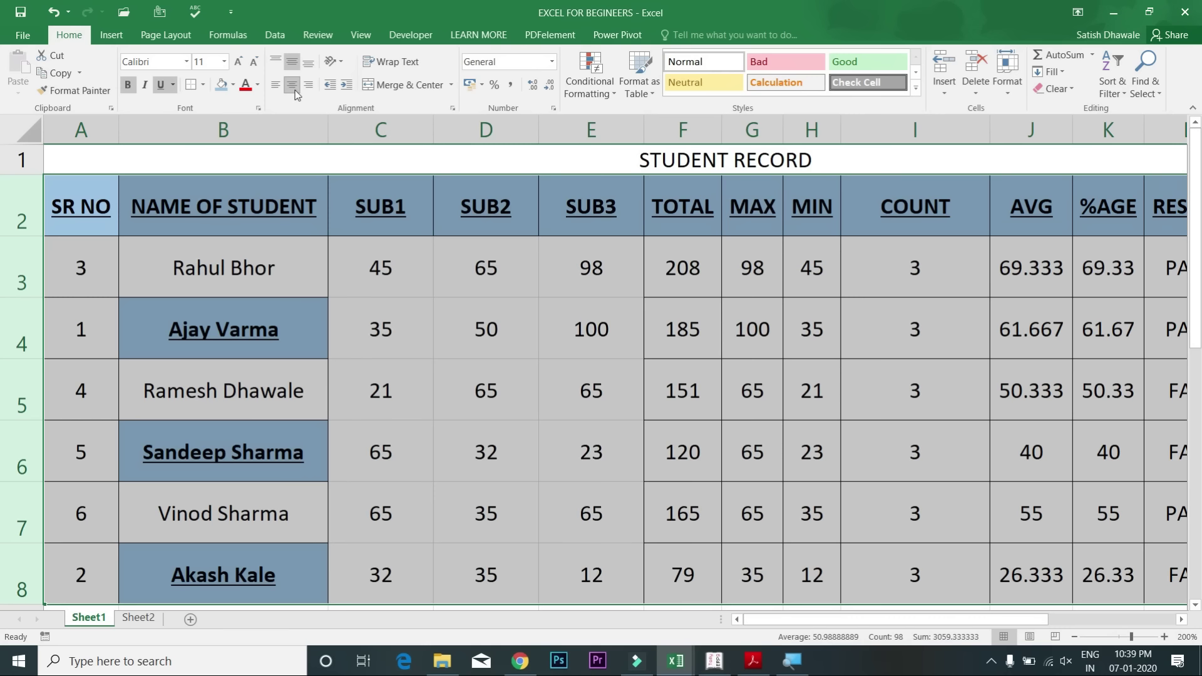
pyautogui.click(279, 87)
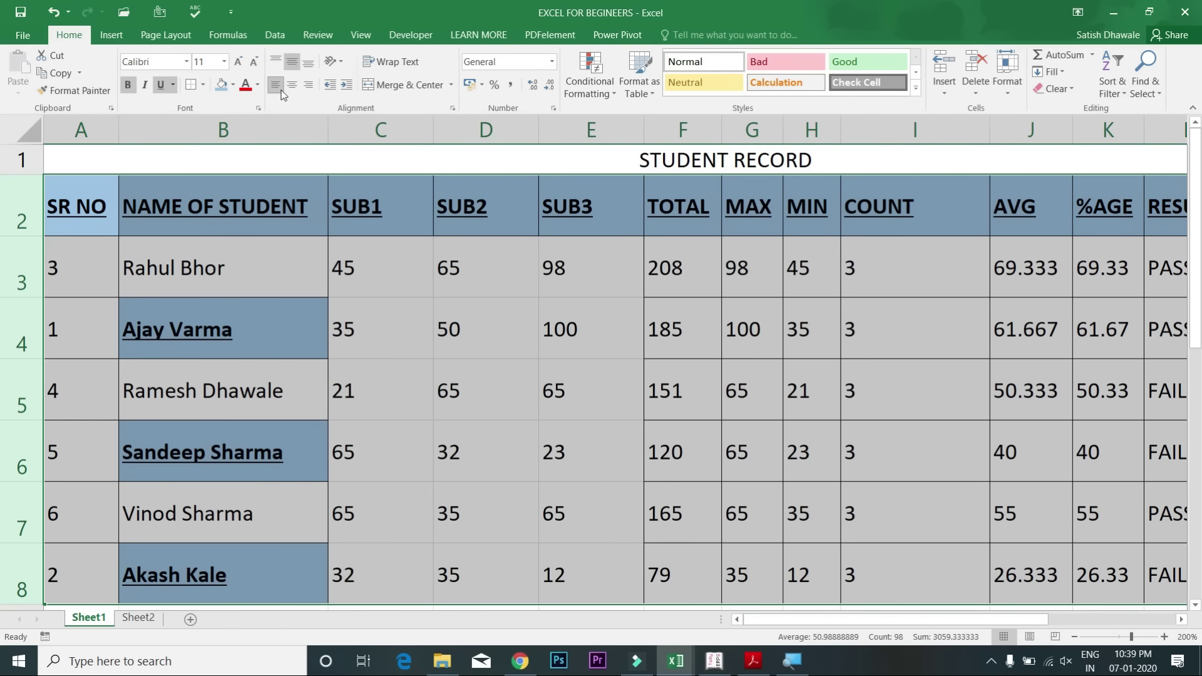
pyautogui.click(292, 85)
pyautogui.click(305, 92)
pyautogui.click(291, 86)
pyautogui.click(276, 90)
# Step: Indent the names in B2:B8 by one step
pyautogui.moveTo(234, 201); pyautogui.dragTo(250, 384)
pyautogui.moveTo(1195, 311); pyautogui.dragTo(1195, 259)
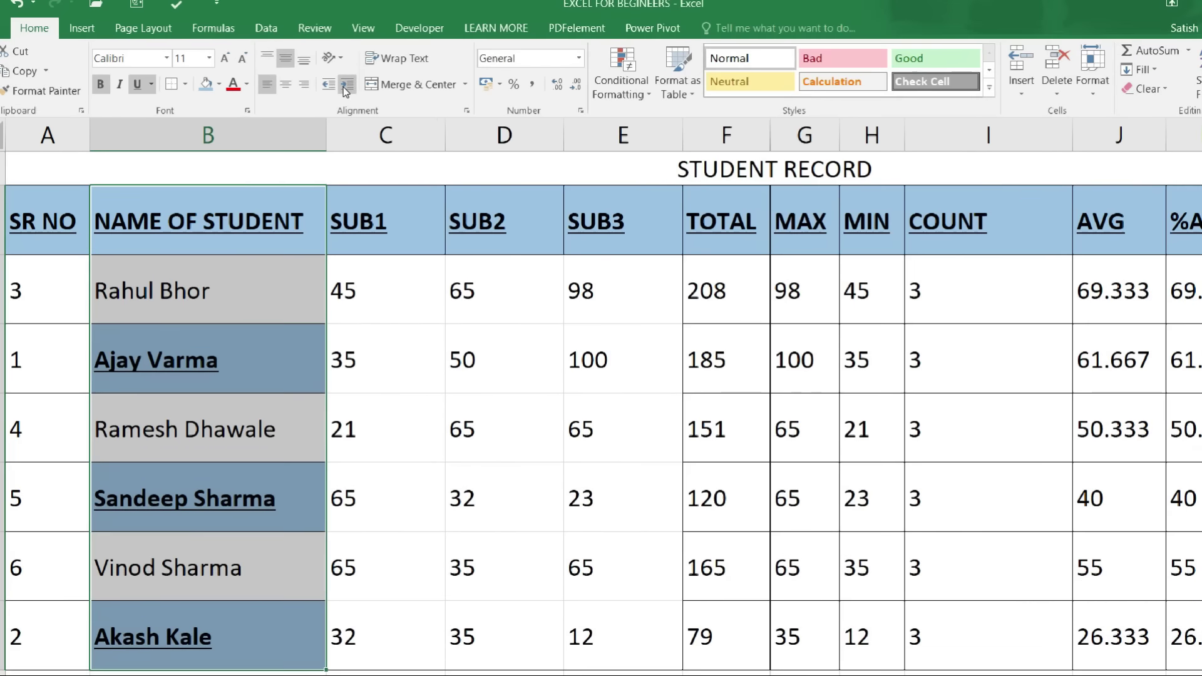
pyautogui.click(345, 88)
pyautogui.click(345, 87)
pyautogui.click(331, 90)
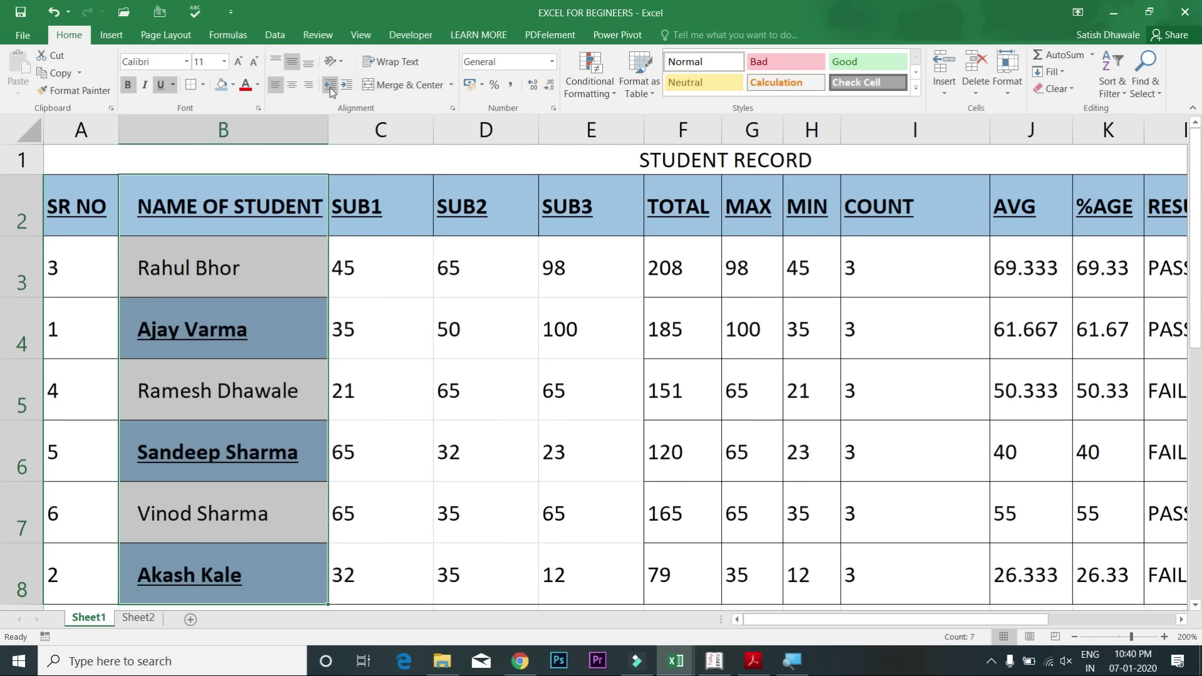
pyautogui.click(331, 90)
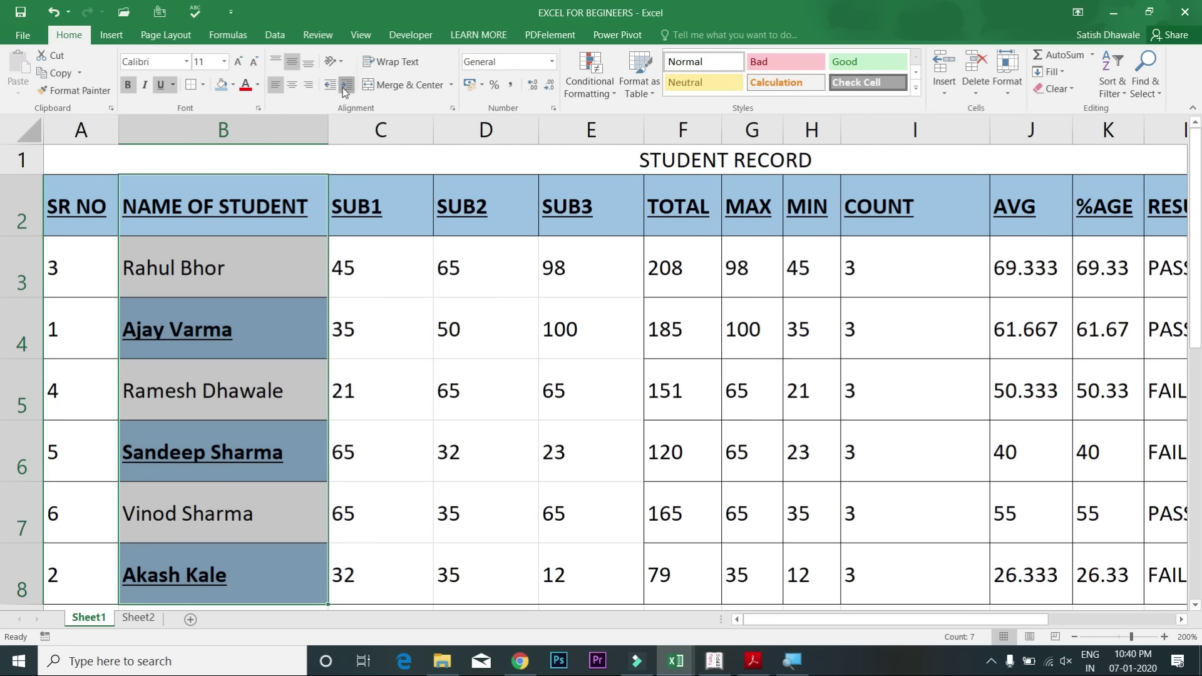
pyautogui.click(345, 90)
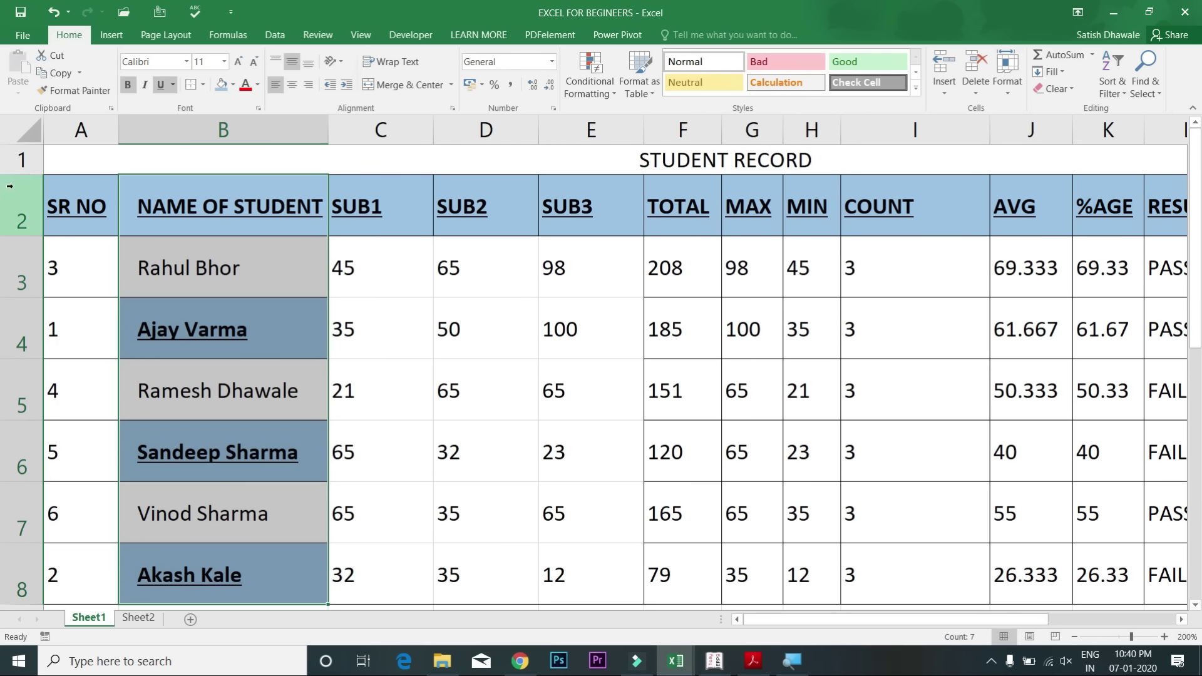
# Step: Make header row 2 taller than the data rows
pyautogui.click(11, 213)
pyautogui.moveTo(40, 236); pyautogui.dragTo(42, 259)
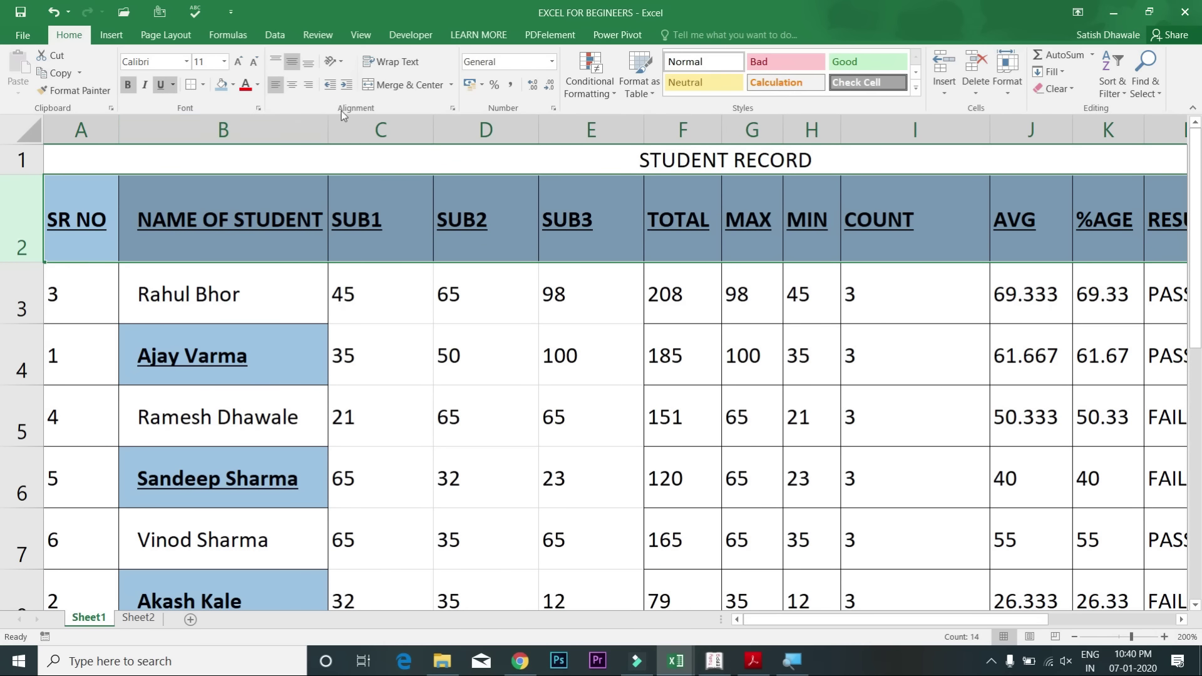
pyautogui.click(341, 61)
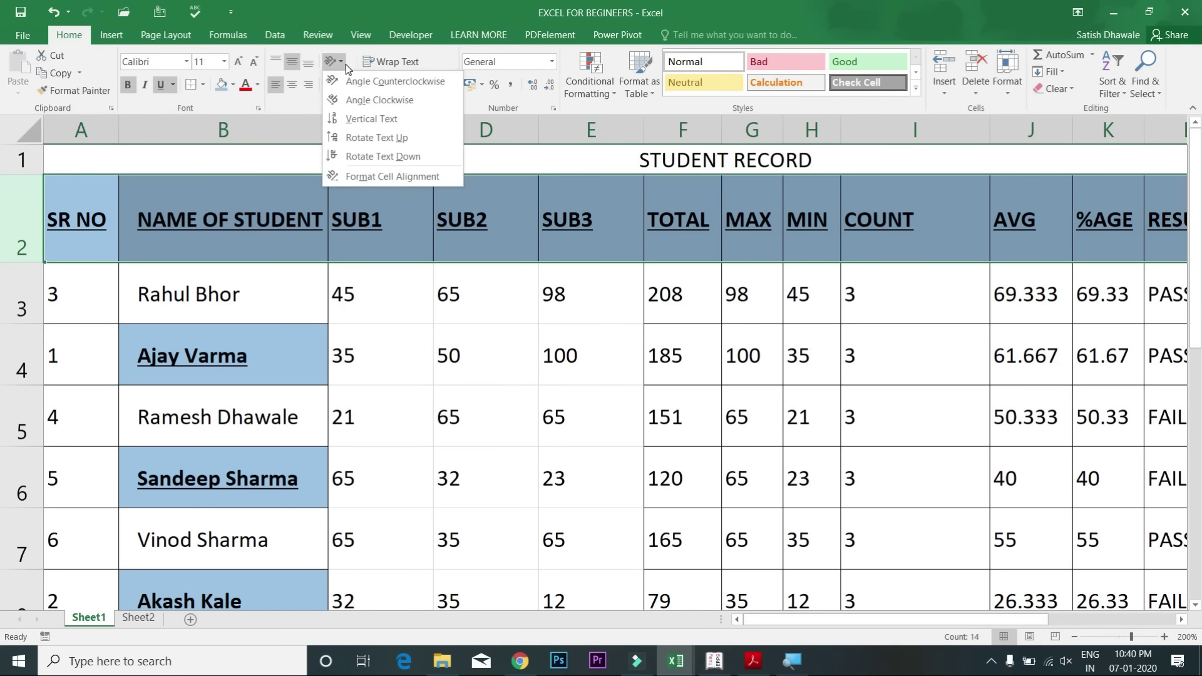
pyautogui.click(352, 102)
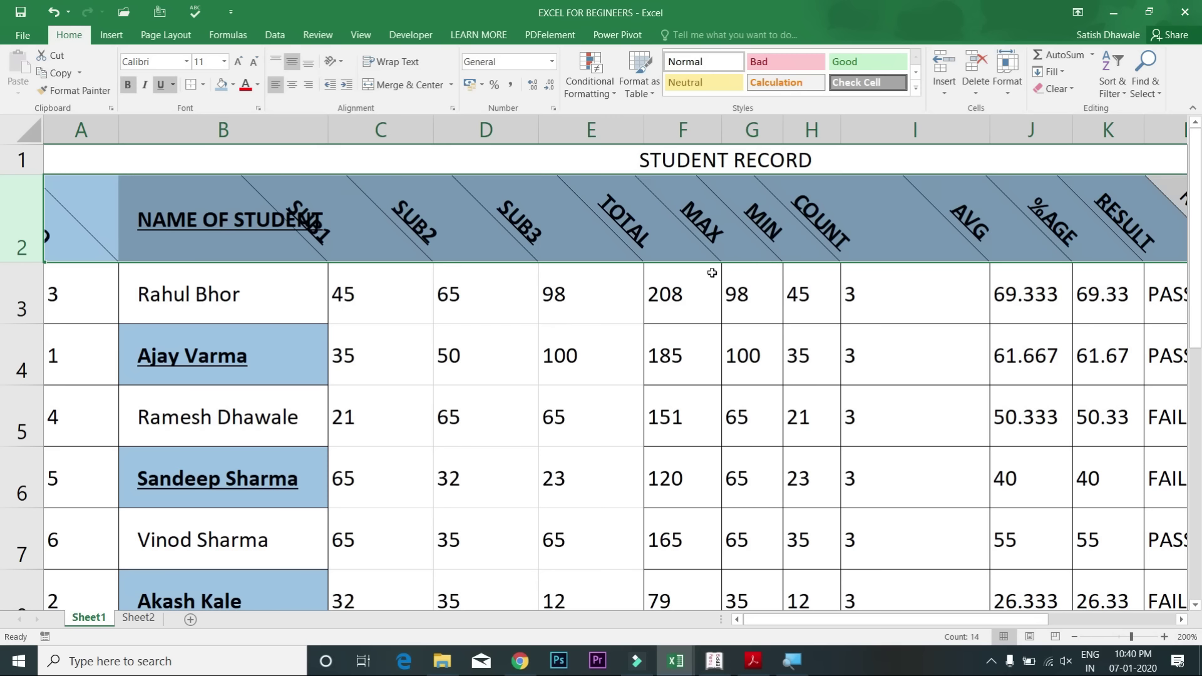
pyautogui.click(336, 62)
pyautogui.click(373, 87)
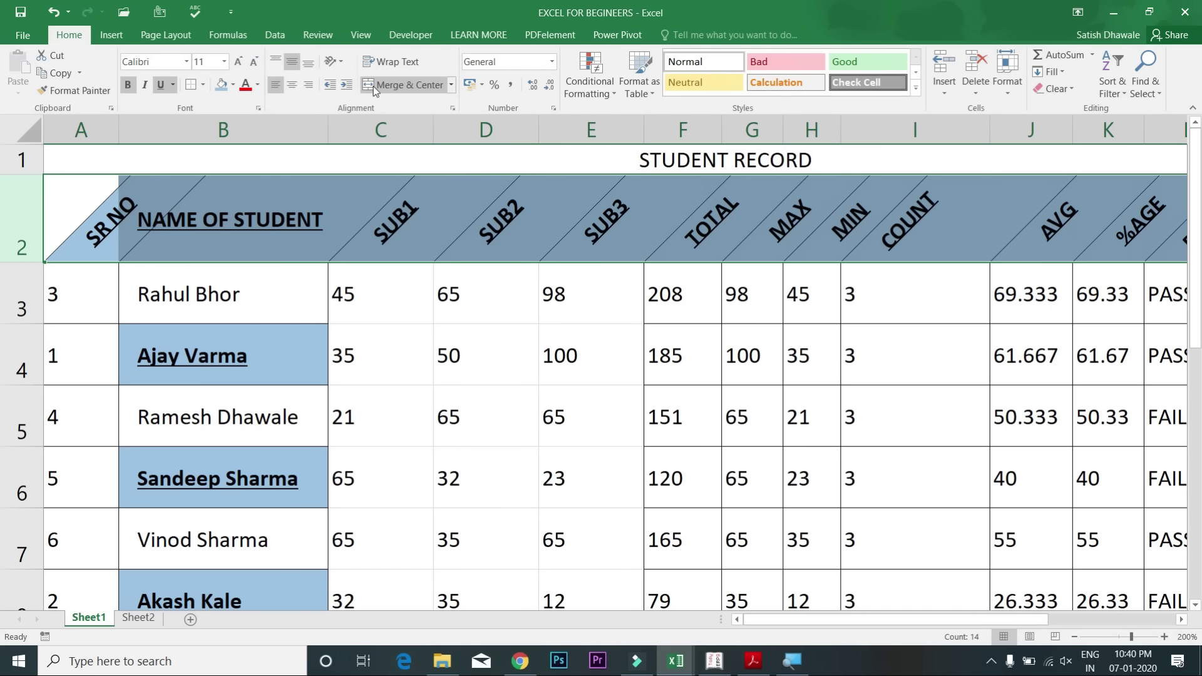
pyautogui.click(336, 64)
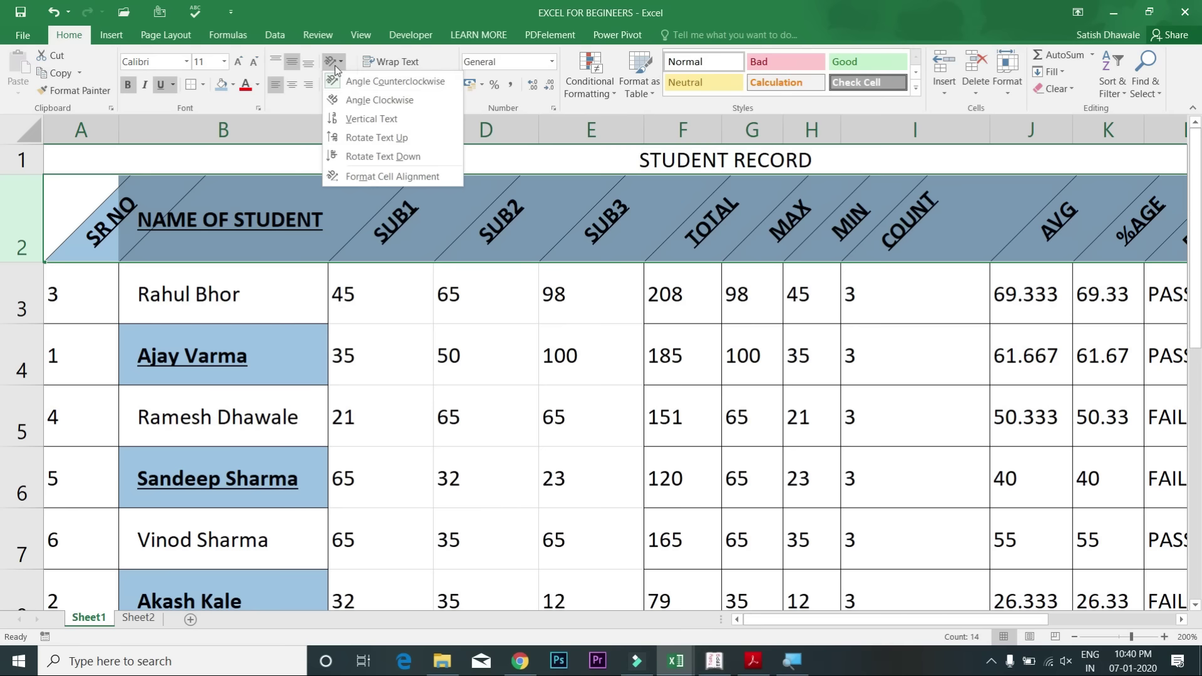
pyautogui.click(361, 87)
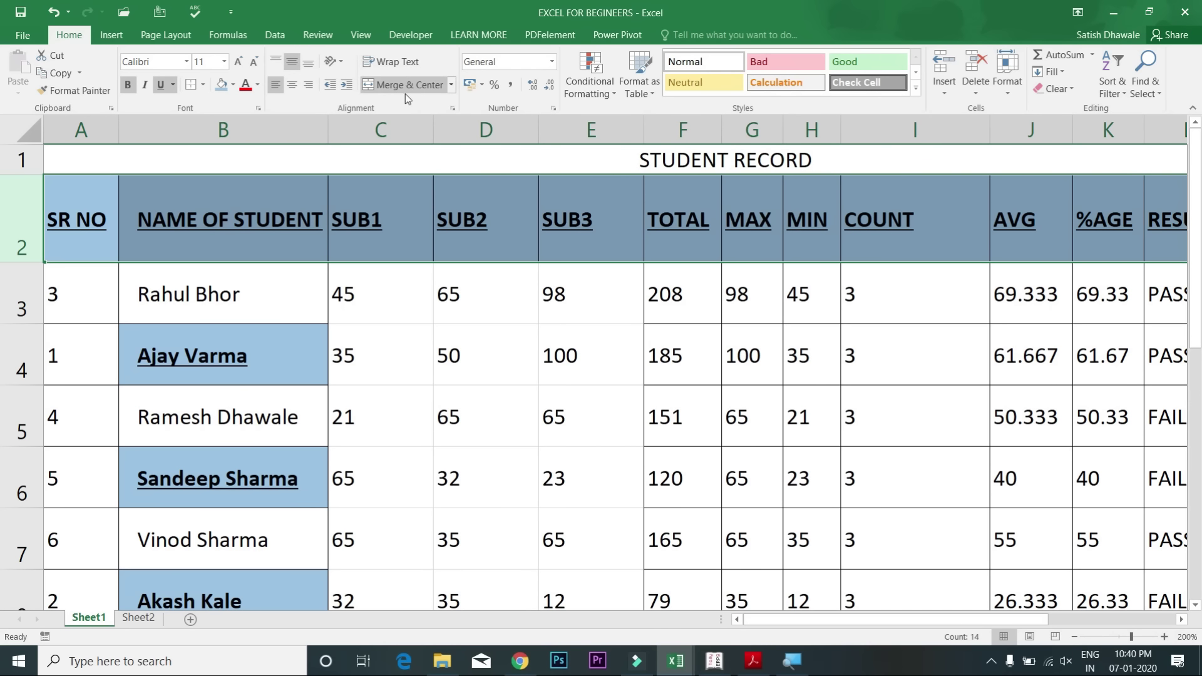
pyautogui.moveTo(328, 130); pyautogui.dragTo(332, 130)
pyautogui.click(383, 130)
# Step: Shorten row 2 slightly and insert TALLY so B2 reads NAME OF TALLY STUDENT
pyautogui.moveTo(30, 262); pyautogui.dragTo(25, 236)
pyautogui.click(34, 238)
pyautogui.doubleClick(267, 178)
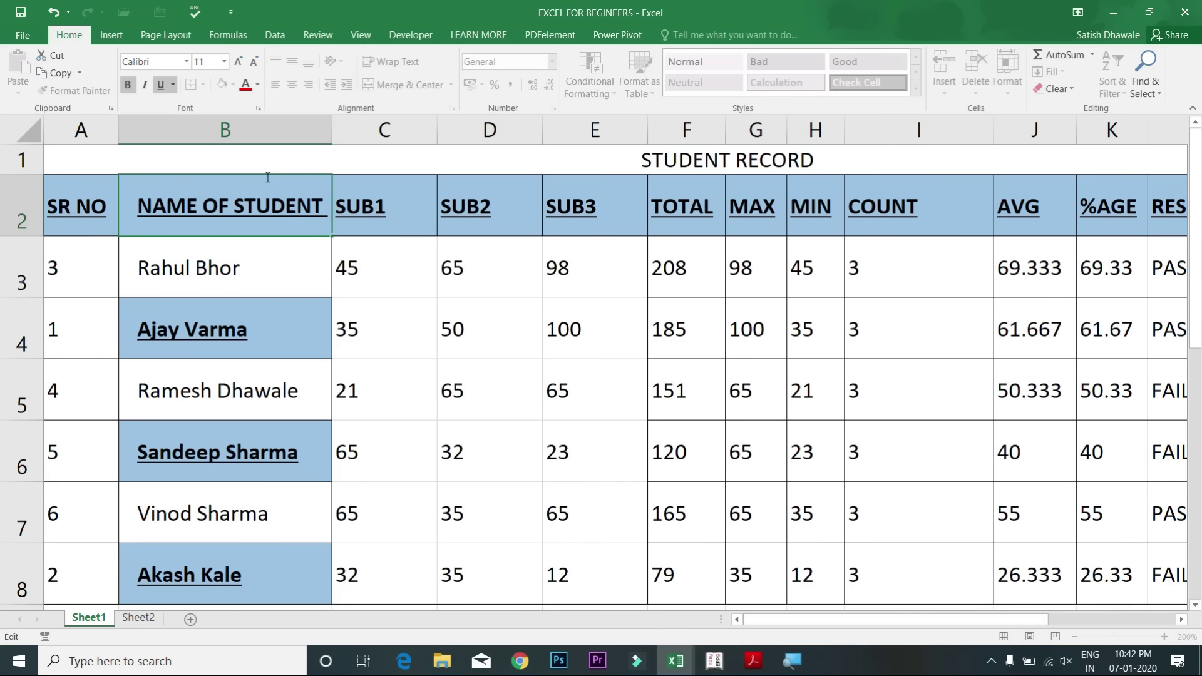
pyautogui.click(232, 208)
pyautogui.write('TALL')
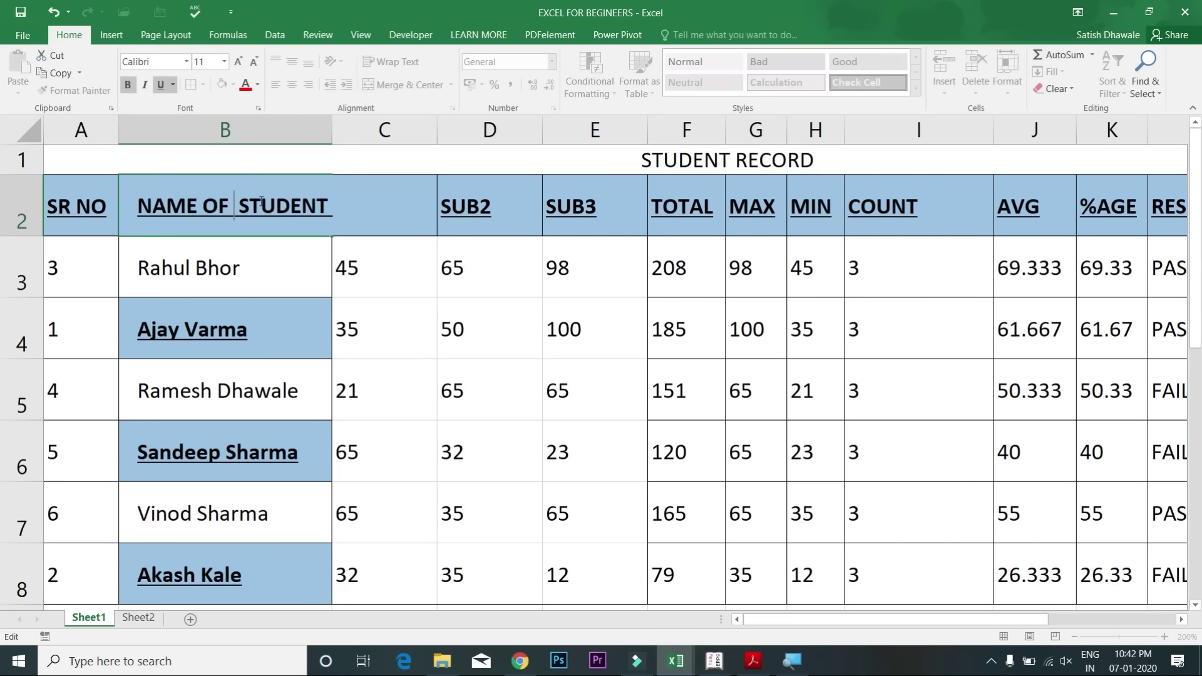
pyautogui.write('Y')
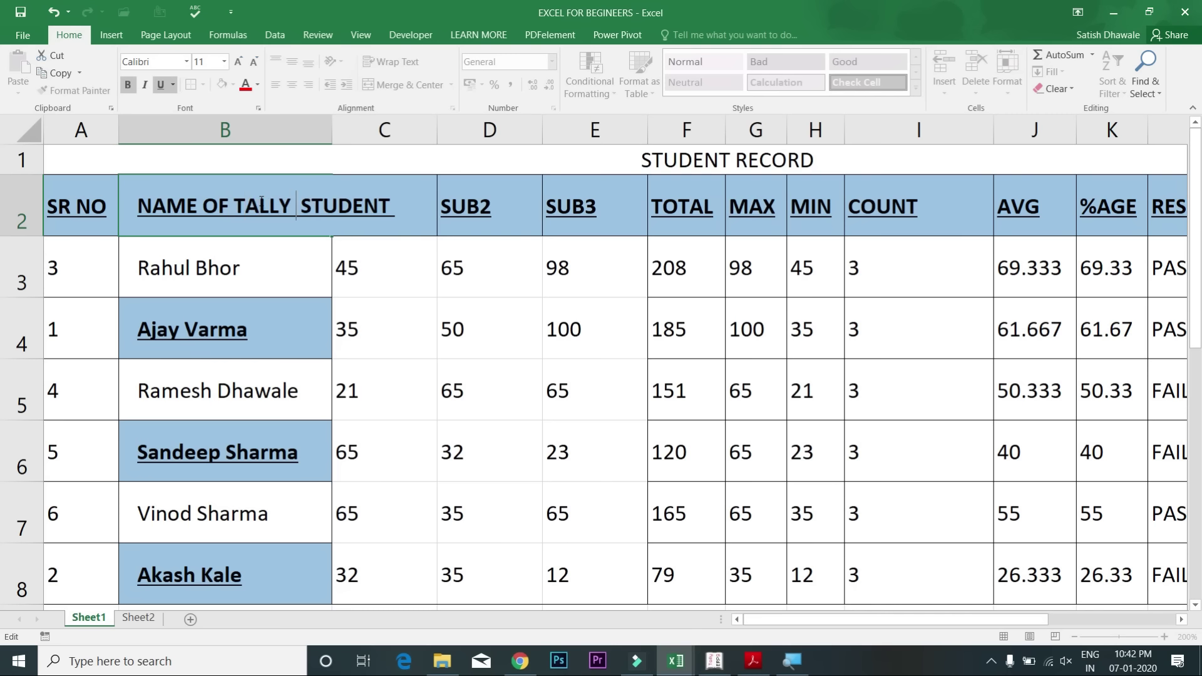
pyautogui.press('Return')
pyautogui.click(272, 201)
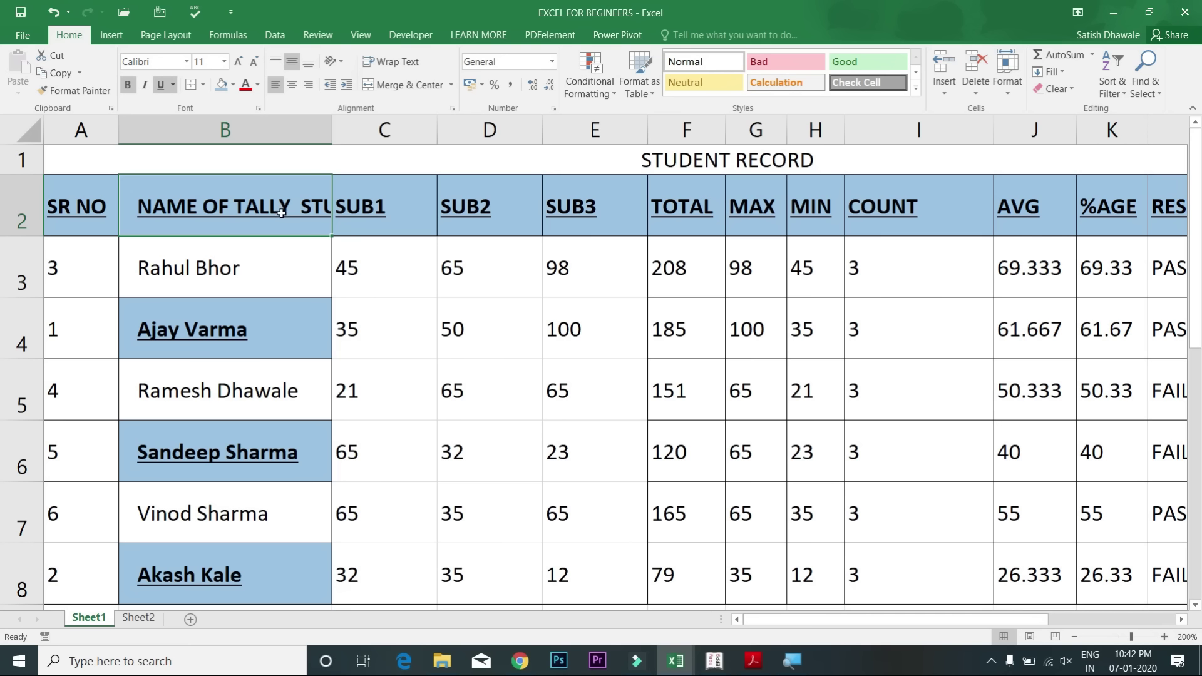
# Step: Test Wrap Text on the B2 header, ending with it unwrapped on one line
pyautogui.click(396, 64)
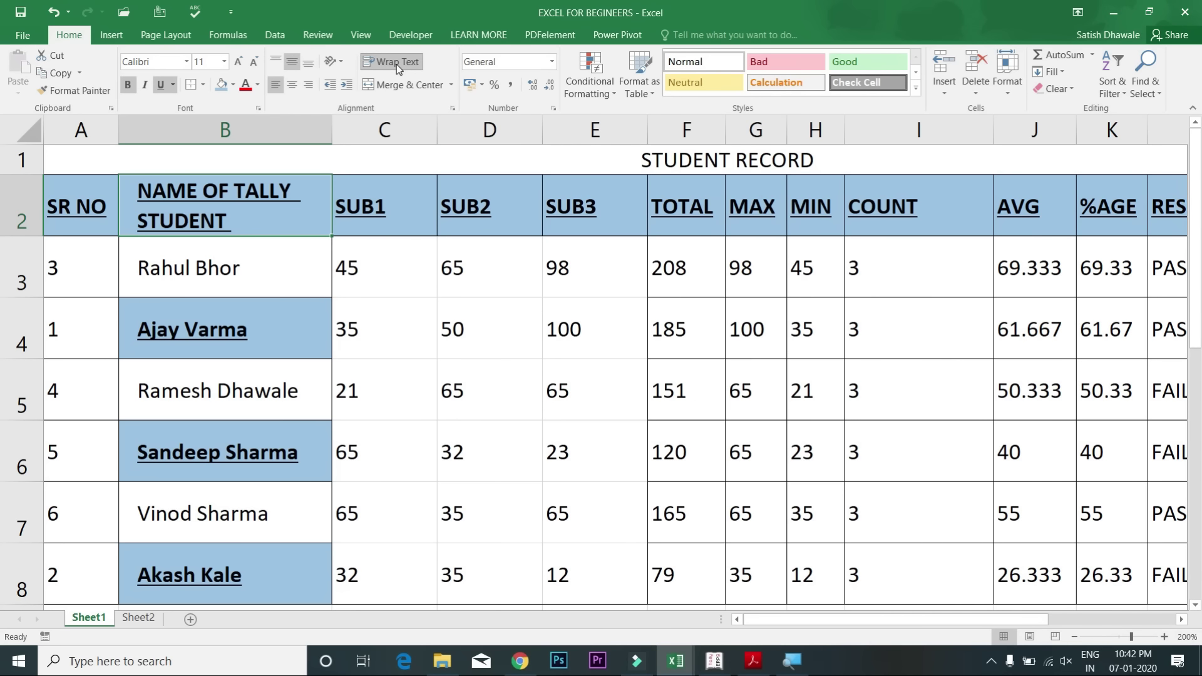
pyautogui.click(396, 64)
pyautogui.click(396, 64)
pyautogui.click(397, 63)
pyautogui.click(396, 64)
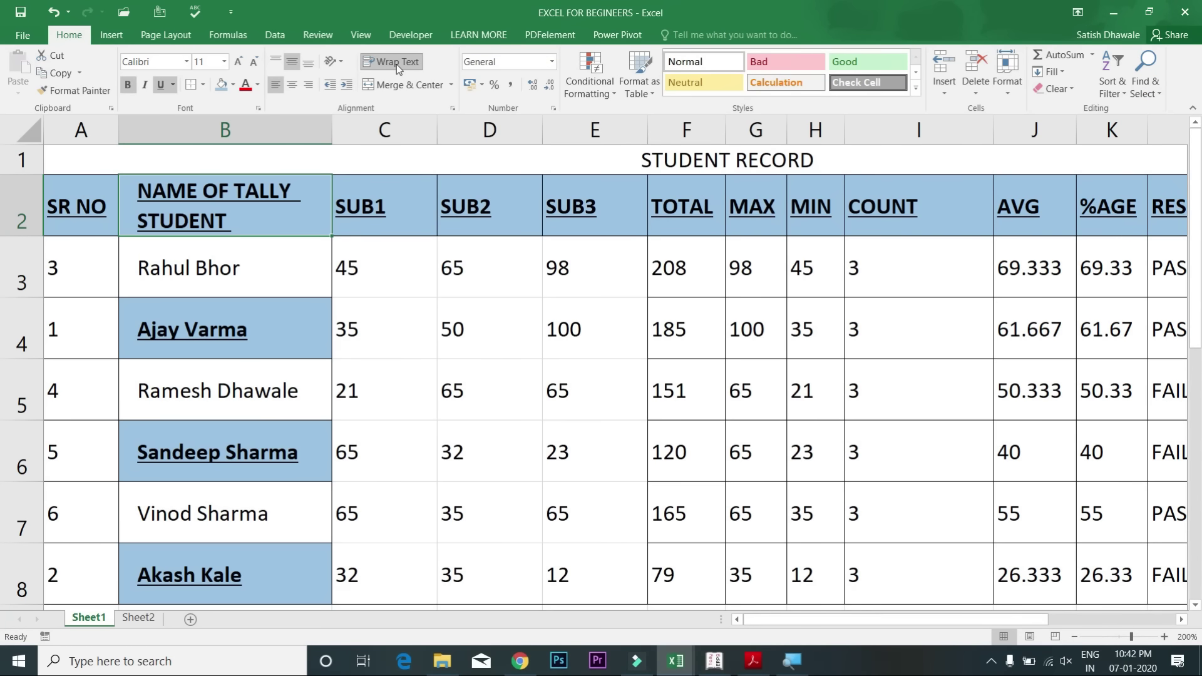
pyautogui.click(396, 64)
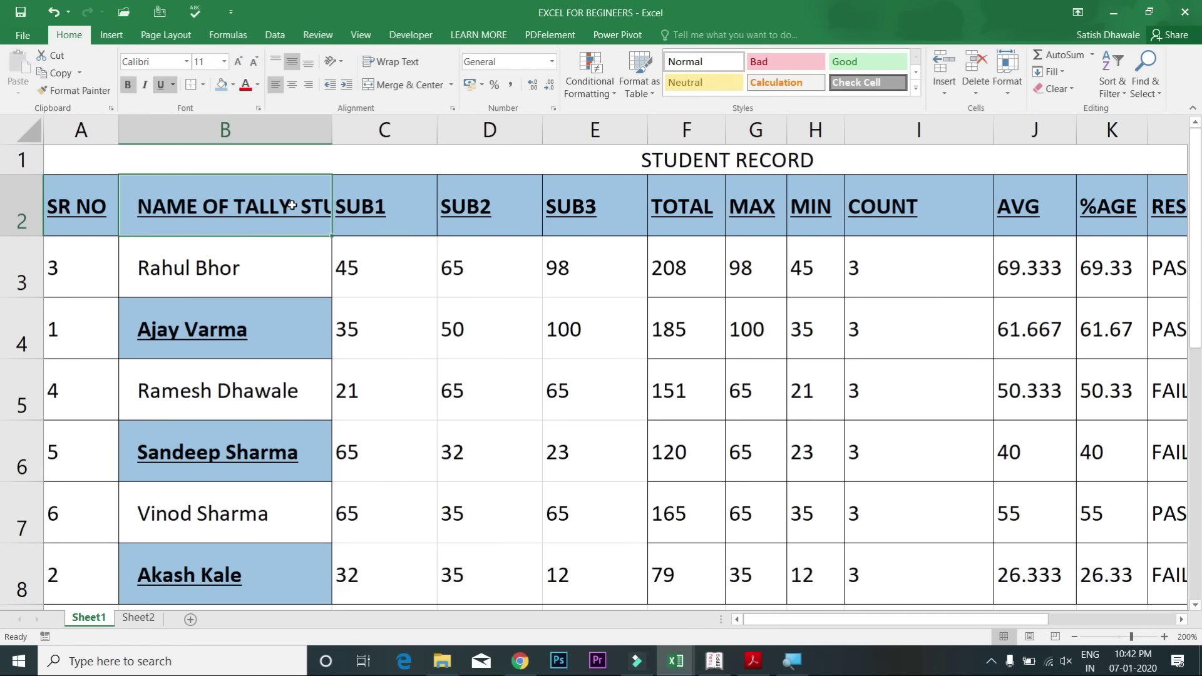
# Step: Insert a line break in B2 so STUDENT sits on a second line
pyautogui.doubleClick(292, 207)
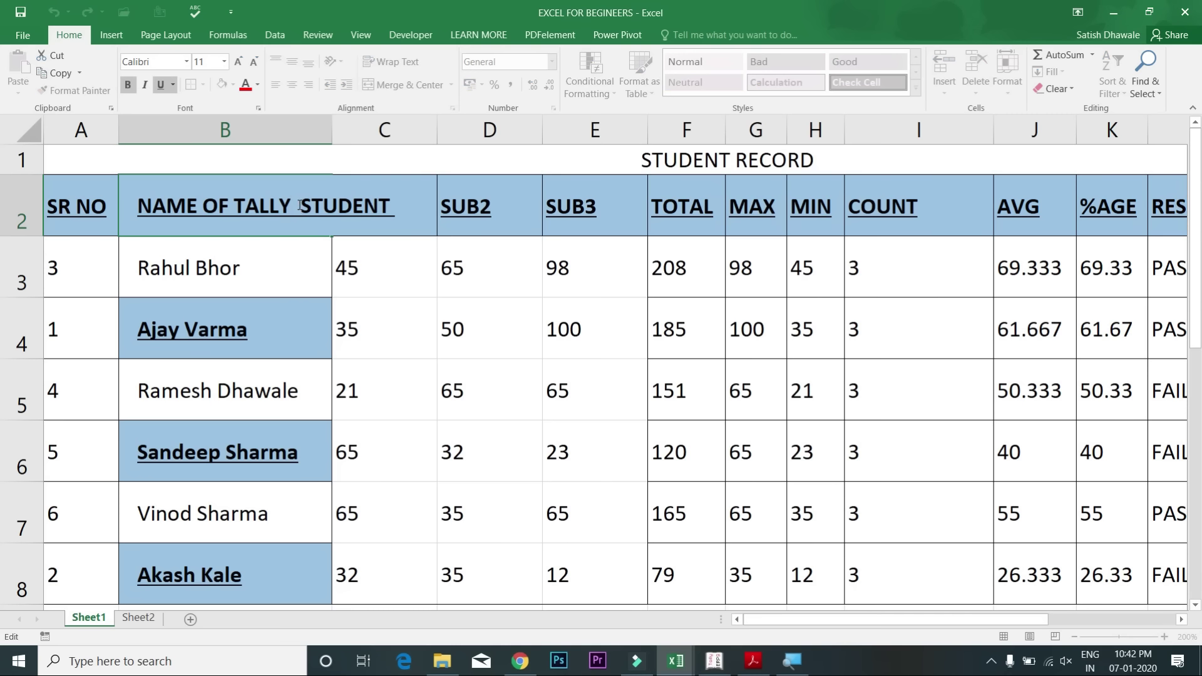
pyautogui.click(298, 206)
pyautogui.press('Escape')
pyautogui.doubleClick(297, 207)
pyautogui.hotkey('alt', 'Return')
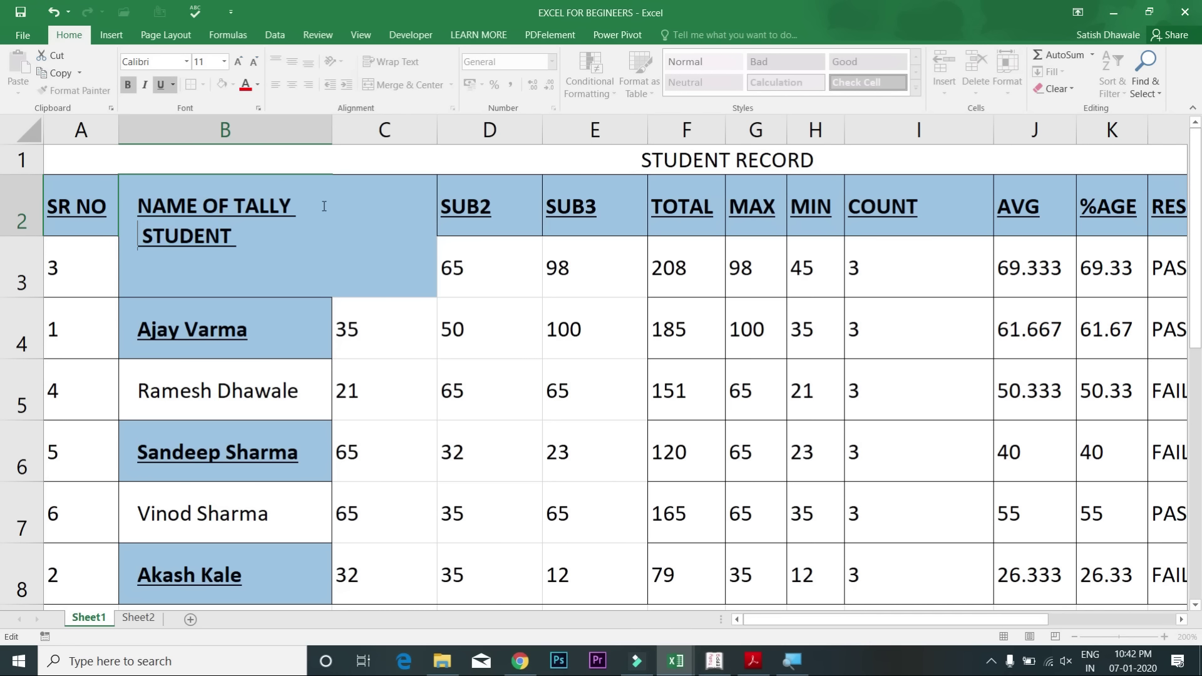
pyautogui.press('Return')
pyautogui.click(257, 191)
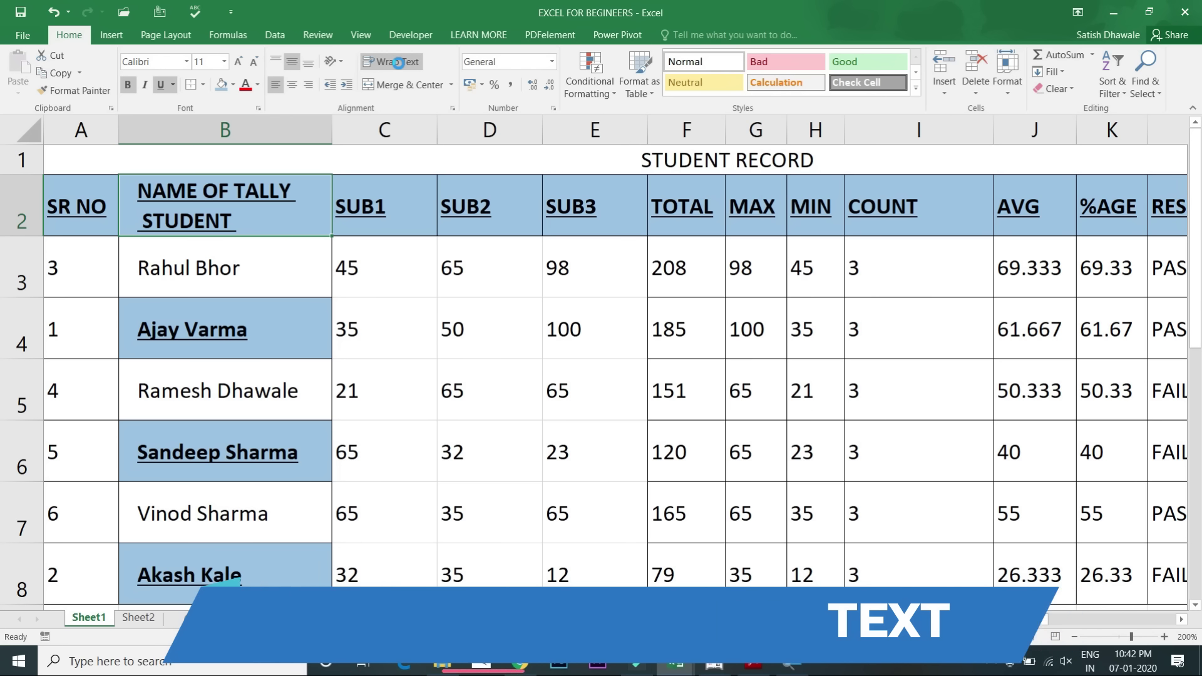
# Step: Turn Wrap Text back on for B2 and narrow column B slightly
pyautogui.click(398, 63)
pyautogui.click(402, 63)
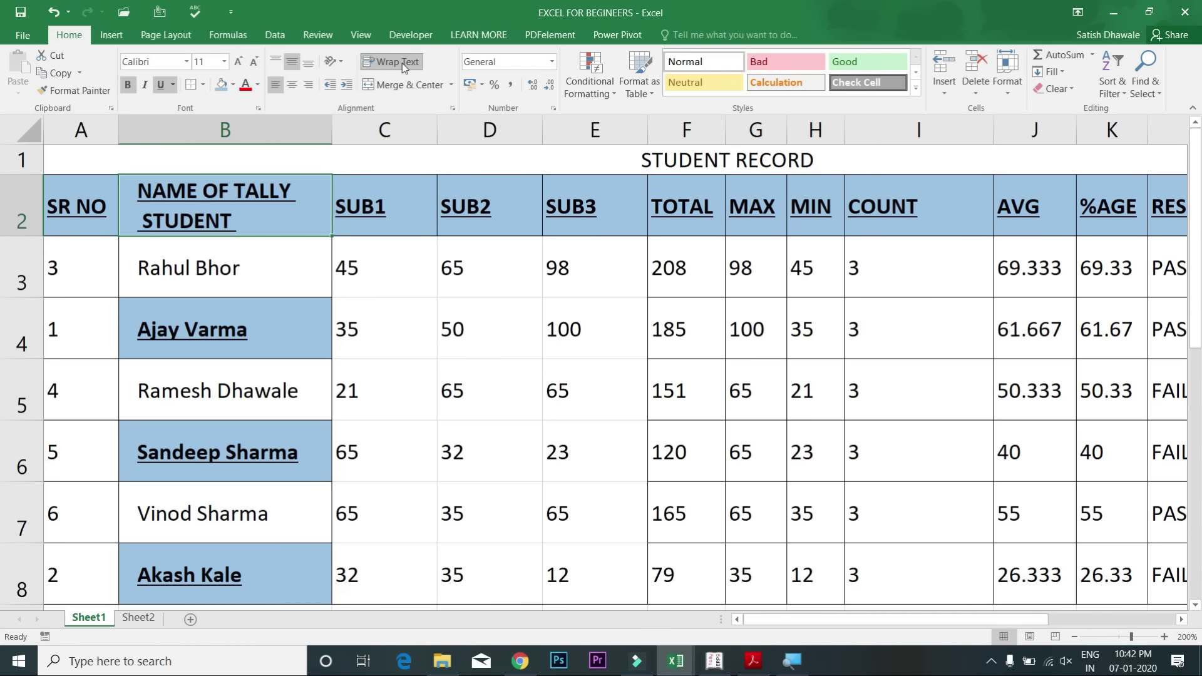
pyautogui.click(401, 63)
pyautogui.click(402, 63)
pyautogui.moveTo(329, 137); pyautogui.dragTo(314, 142)
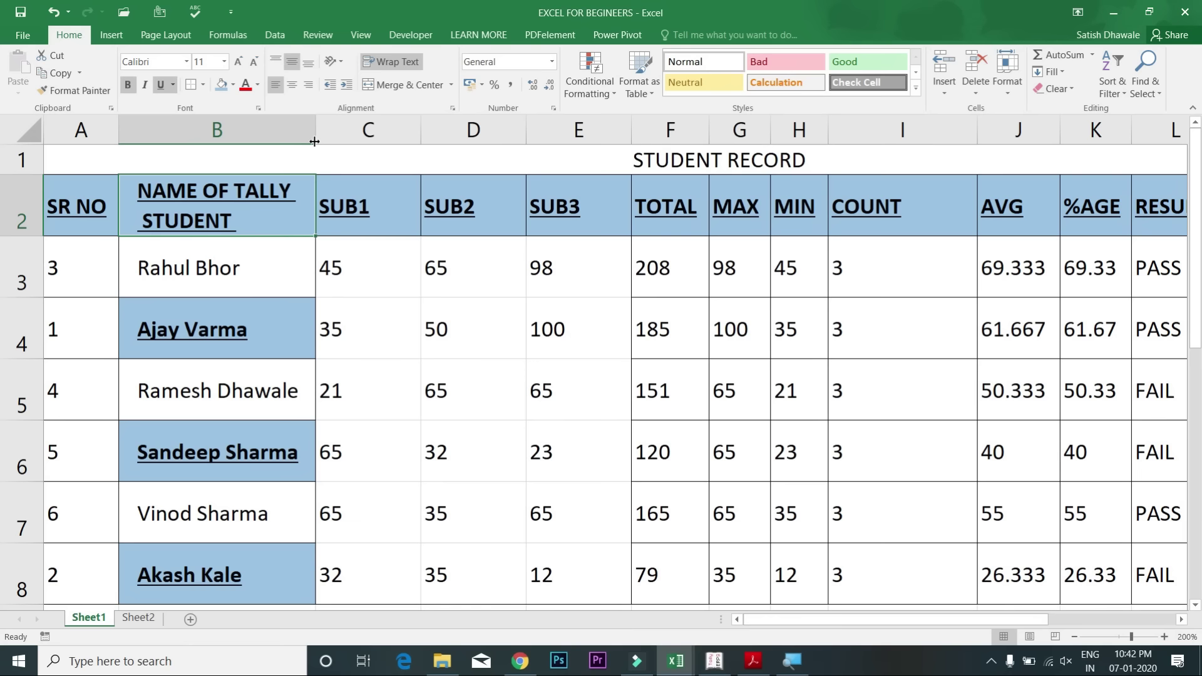
pyautogui.click(358, 207)
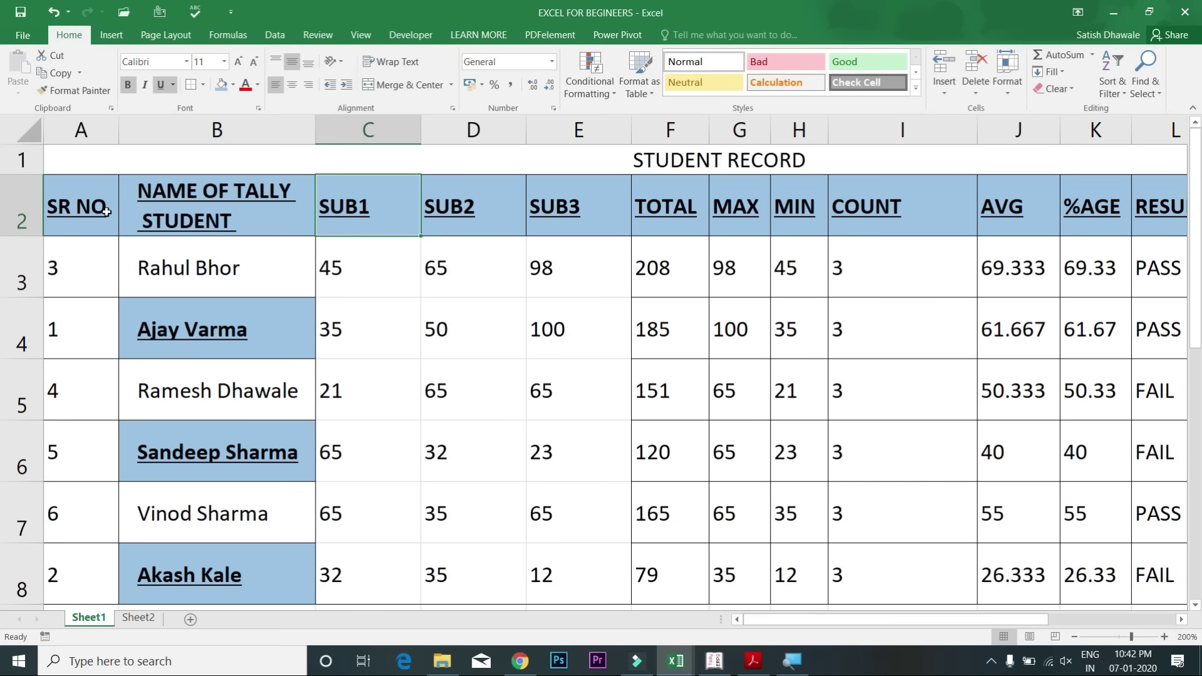
pyautogui.click(208, 216)
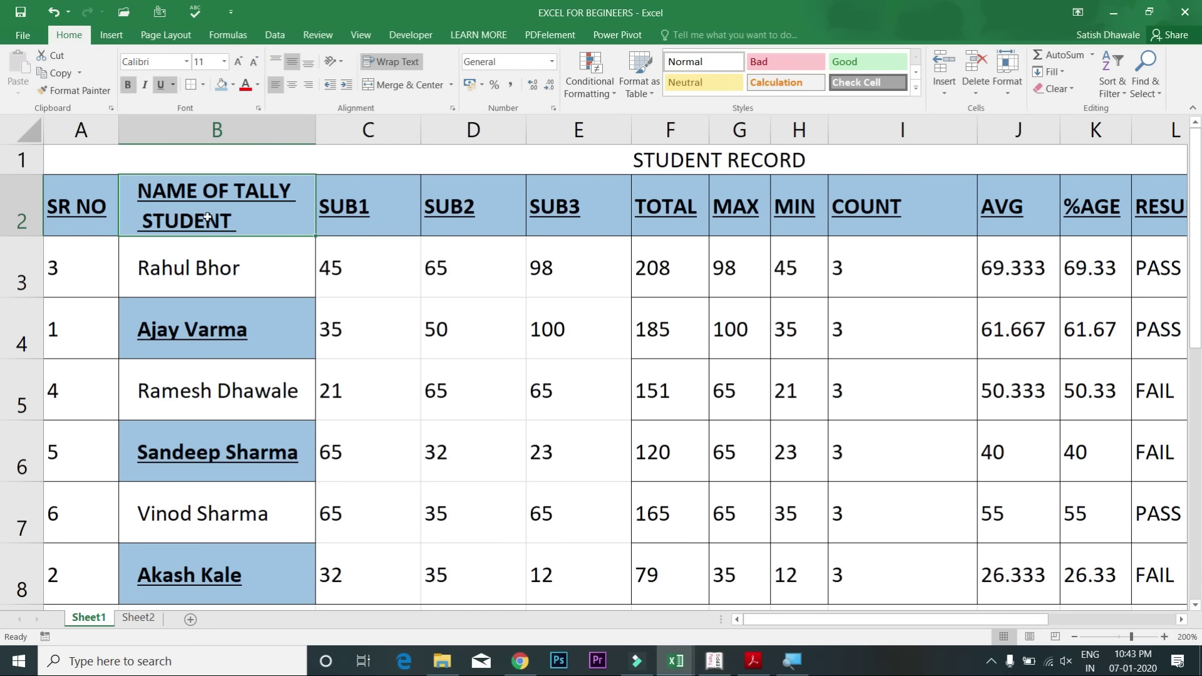
pyautogui.press('Left')
pyautogui.press('Down')
pyautogui.press('Down')
pyautogui.press('Down')
pyautogui.press('Down')
pyautogui.press('Down')
pyautogui.press('Down')
pyautogui.press('Down')
pyautogui.press('Down')
pyautogui.press('Down')
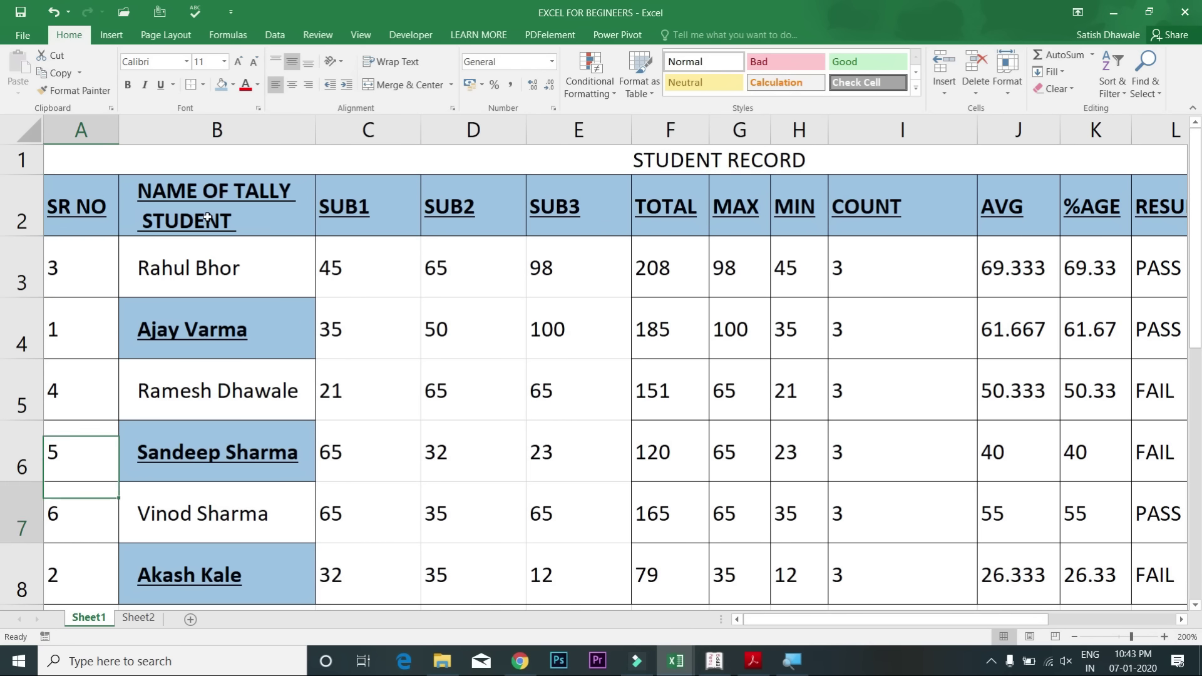
pyautogui.press('Down')
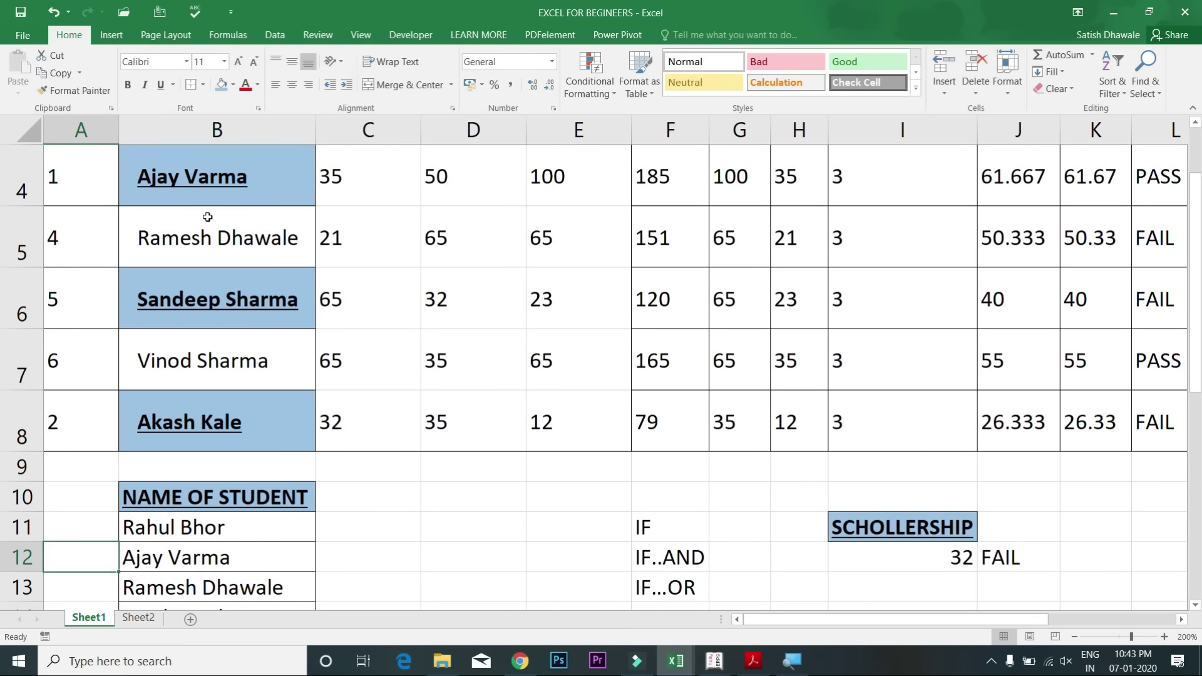
pyautogui.press('Right')
pyautogui.press('Right')
pyautogui.press('Right')
pyautogui.press('Right')
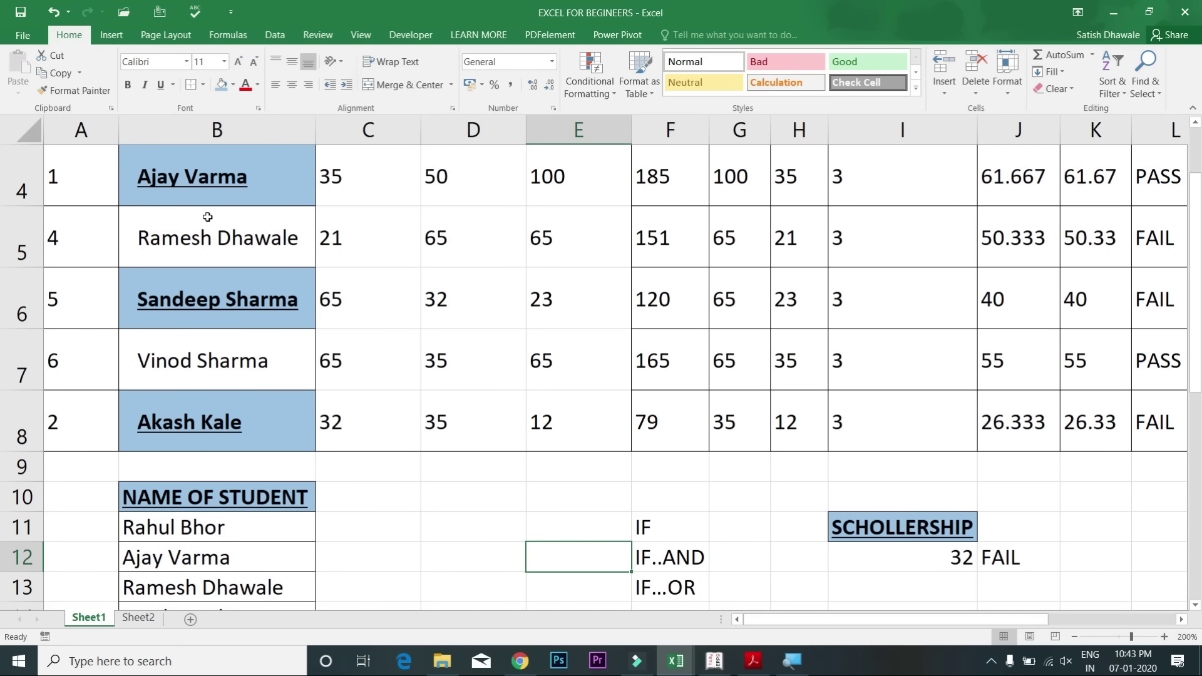
pyautogui.press('Up')
pyautogui.press('Up')
pyautogui.press('Up')
pyautogui.press('Up')
pyautogui.press('Down')
pyautogui.press('Up')
pyautogui.press('Up')
pyautogui.press('Up')
pyautogui.press('Up')
pyautogui.press('Up')
pyautogui.press('Up')
pyautogui.press('Up')
pyautogui.press('Up')
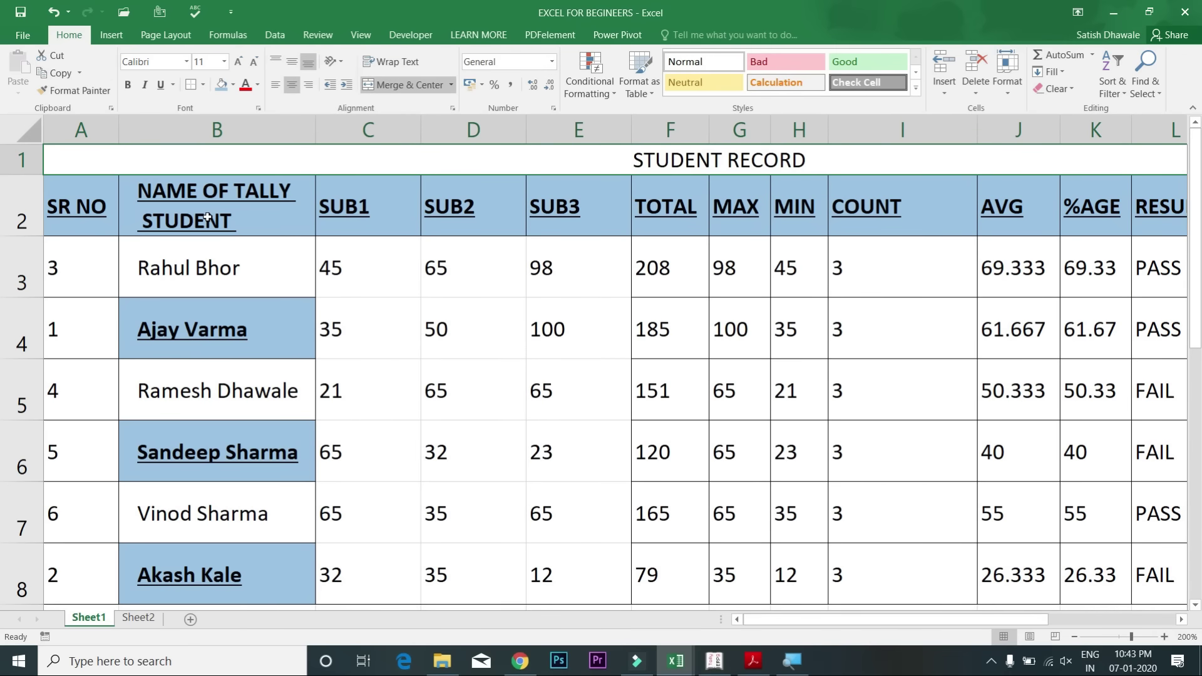
pyautogui.press('Down')
pyautogui.press('Down')
pyautogui.press('Down')
pyautogui.press('Down')
pyautogui.press('Down')
pyautogui.press('Down')
pyautogui.press('Down')
pyautogui.press('Down')
pyautogui.press('Down')
pyautogui.press('Down')
pyautogui.press('Down')
pyautogui.press('Down')
pyautogui.press('Down')
pyautogui.press('Down')
pyautogui.press('Up')
pyautogui.press('Up')
pyautogui.press('Up')
pyautogui.press('Up')
pyautogui.press('Up')
pyautogui.press('Up')
pyautogui.press('Up')
pyautogui.press('Up')
pyautogui.press('Up')
pyautogui.press('Up')
pyautogui.press('Up')
pyautogui.press('Up')
pyautogui.press('Up')
pyautogui.press('Up')
pyautogui.click(115, 188)
pyautogui.click(158, 158)
pyautogui.click(107, 186)
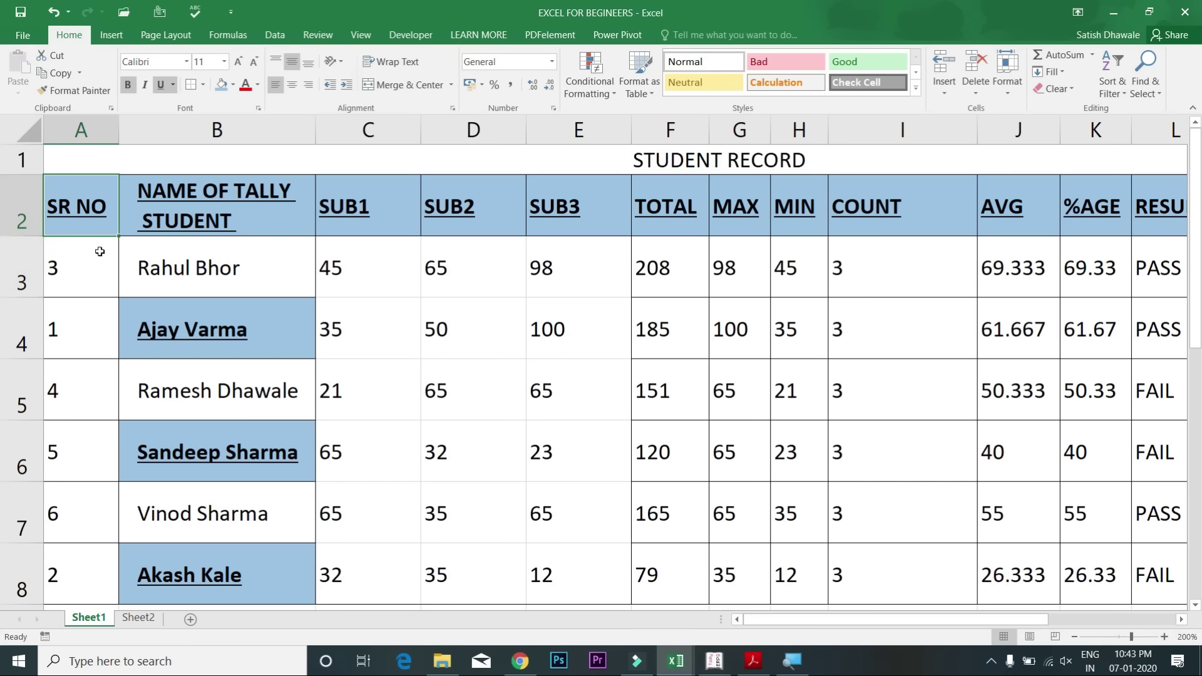
pyautogui.click(89, 261)
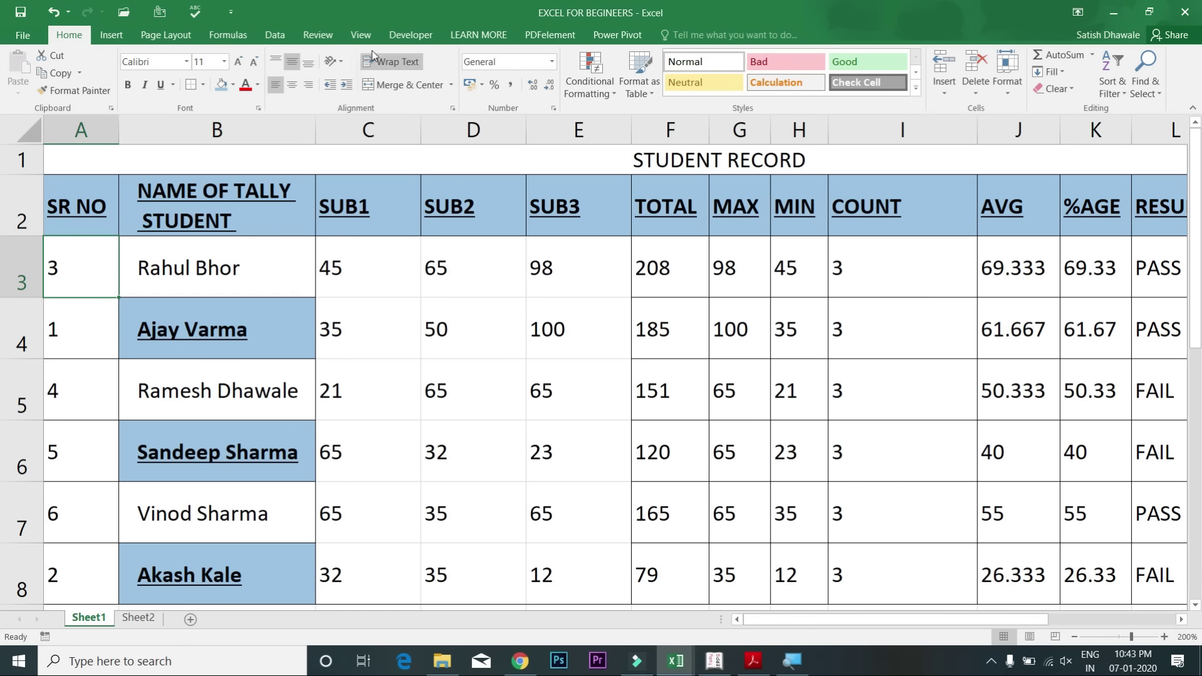
# Step: Freeze panes at cell A3 so the title and header rows 1–2 stay fixed
pyautogui.click(361, 35)
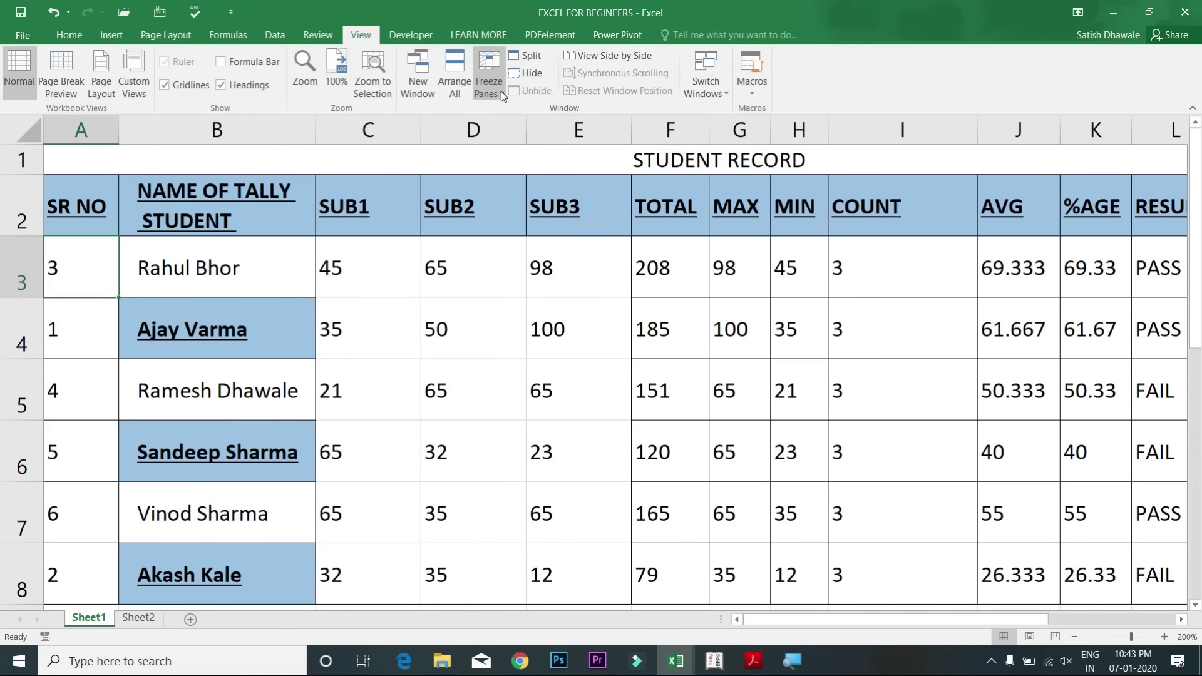
pyautogui.click(504, 96)
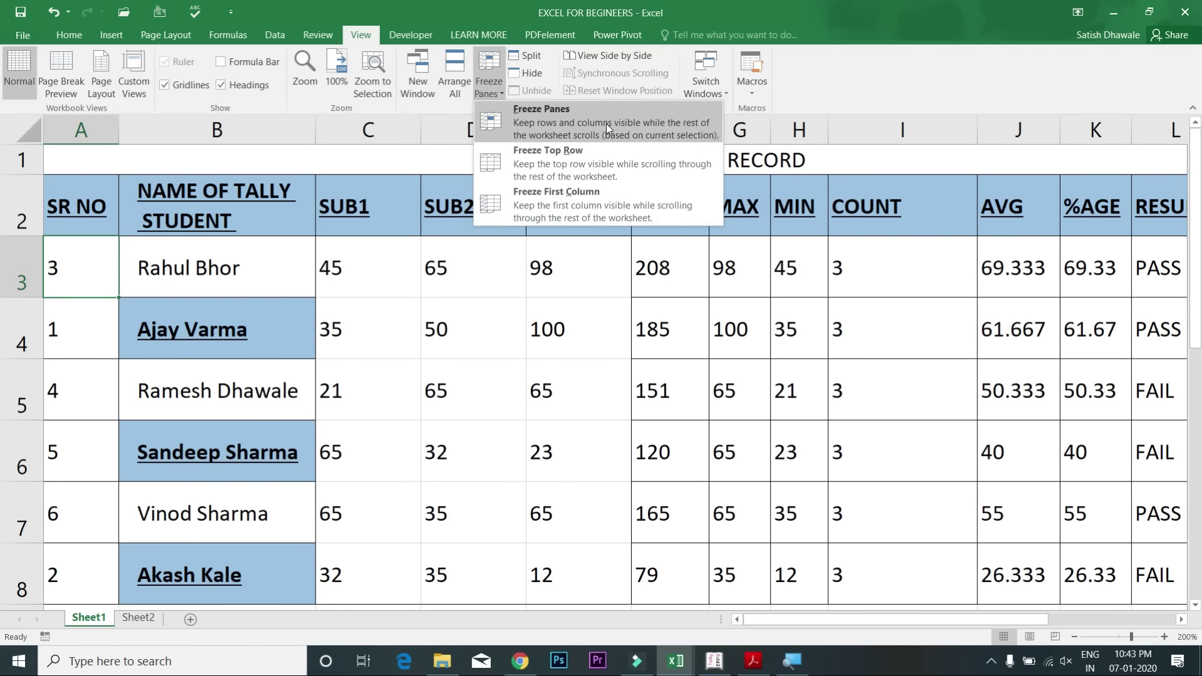
pyautogui.click(580, 116)
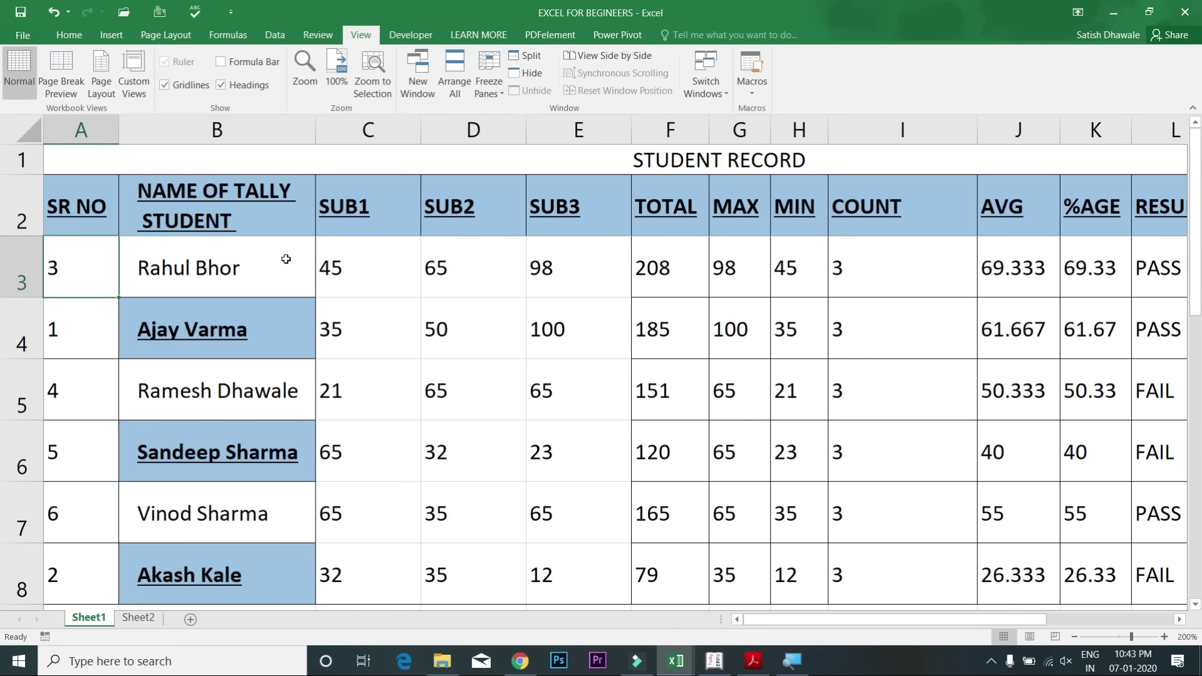
# Step: Move down the sheet from A3 to confirm the header rows stay visible
pyautogui.click(311, 260)
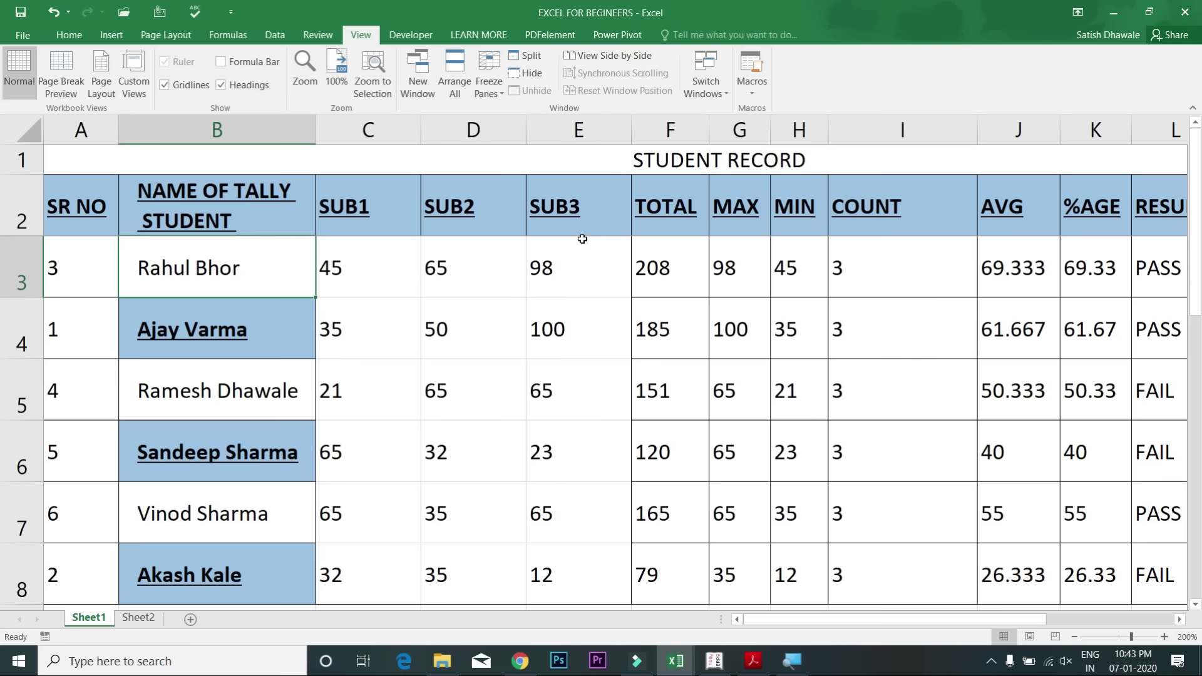
pyautogui.click(113, 257)
pyautogui.press('Down')
pyautogui.press('Down')
pyautogui.press('Down')
pyautogui.press('Down')
pyautogui.press('Down')
pyautogui.press('Down')
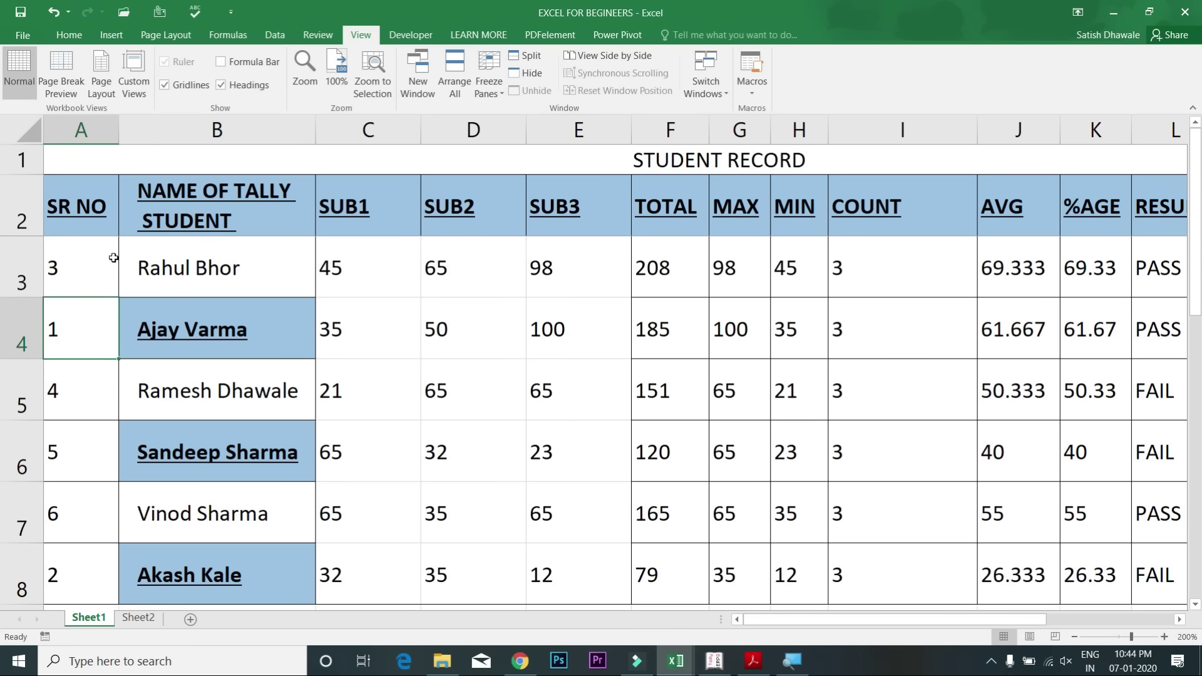
pyautogui.press('Down')
pyautogui.press('Down')
pyautogui.press('Down')
pyautogui.press('Down')
pyautogui.press('Down')
pyautogui.press('Down')
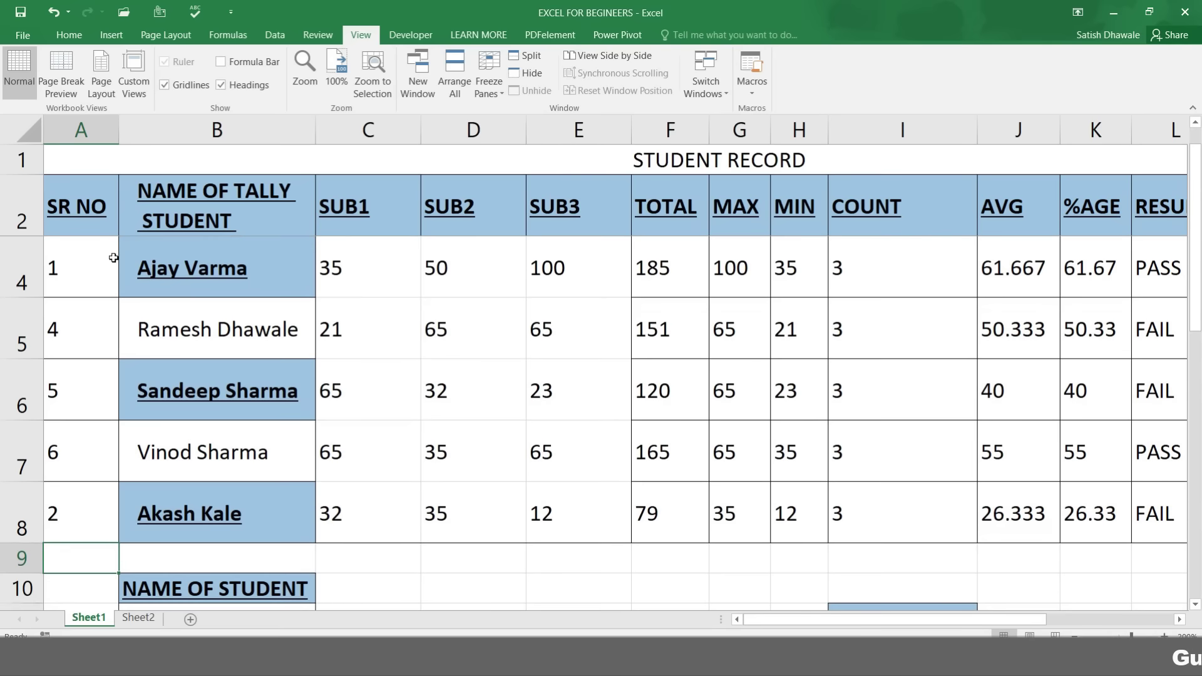
pyautogui.press('Down')
pyautogui.press('Down')
pyautogui.press('Down')
pyautogui.press('Down')
pyautogui.press('Down')
pyautogui.press('Down')
pyautogui.press('Down')
pyautogui.press('Down')
pyautogui.press('Down')
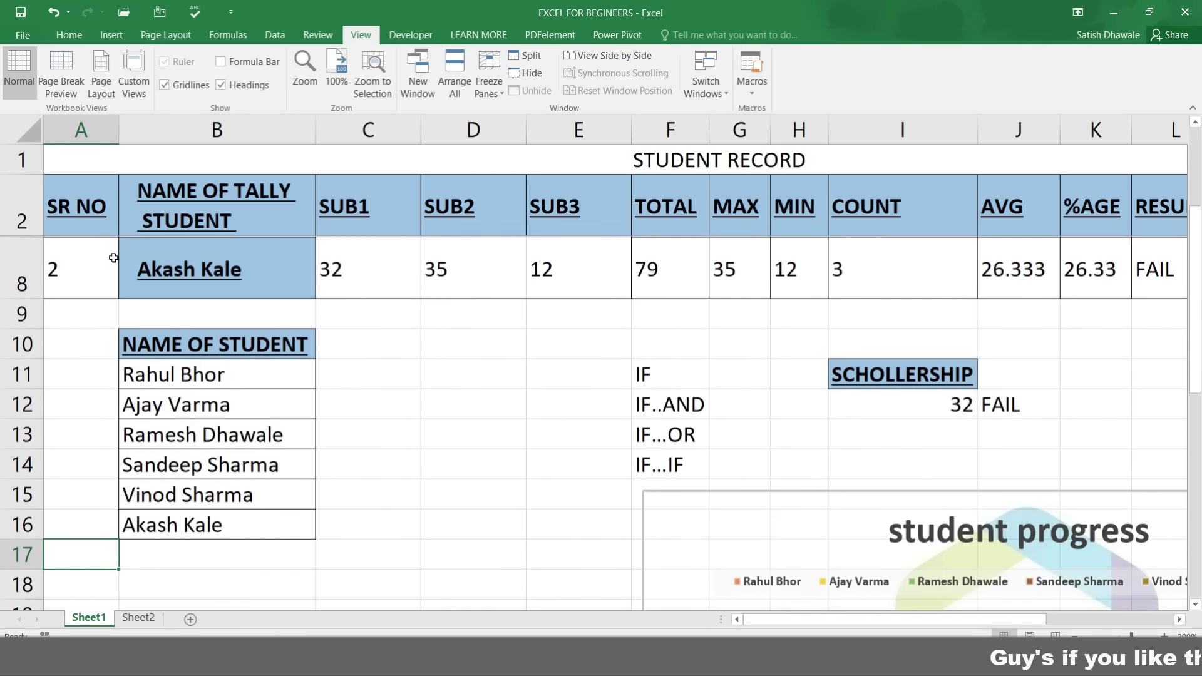
pyautogui.press('Down')
pyautogui.press('Down')
pyautogui.press('Down')
pyautogui.press('Down')
pyautogui.press('Down')
pyautogui.press('Down')
pyautogui.press('Down')
pyautogui.press('Down')
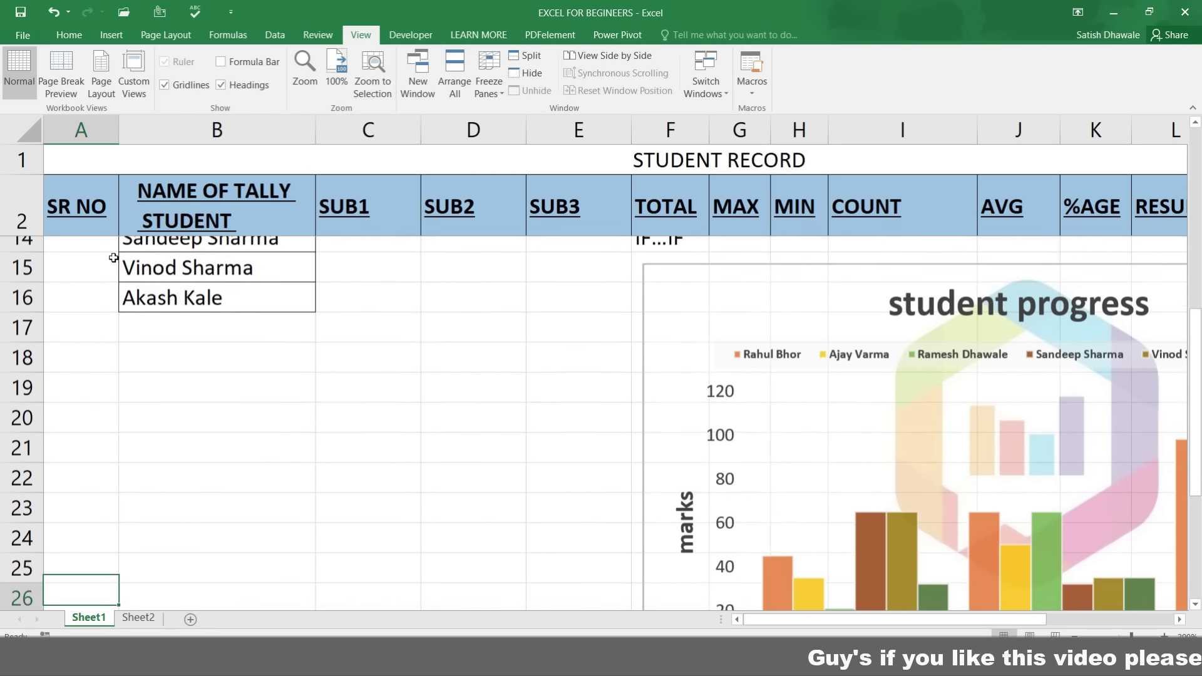
pyautogui.press('Down')
pyautogui.press('Down')
pyautogui.press('Down')
pyautogui.press('Down')
pyautogui.press('Down')
pyautogui.press('Down')
pyautogui.press('Down')
pyautogui.press('Down')
pyautogui.press('Down')
pyautogui.press('Down')
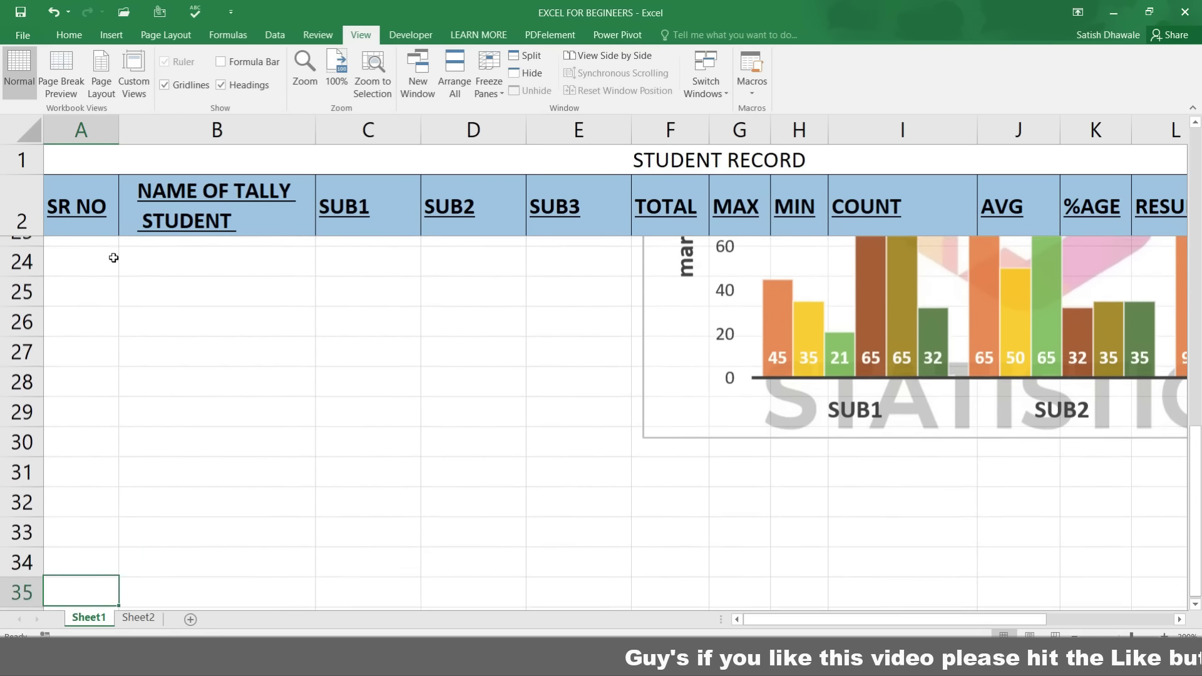
pyautogui.press('Down')
pyautogui.press('Down')
pyautogui.press('Up')
pyautogui.press('Up')
pyautogui.press('Up')
pyautogui.press('Up')
pyautogui.press('Up')
pyautogui.press('Up')
pyautogui.press('Up')
pyautogui.press('Up')
pyautogui.press('Up')
pyautogui.press('Up')
pyautogui.press('Up')
pyautogui.press('Up')
pyautogui.press('Up')
pyautogui.press('Up')
pyautogui.press('Up')
pyautogui.press('Up')
pyautogui.press('Up')
pyautogui.press('Up')
pyautogui.press('Up')
pyautogui.press('Up')
pyautogui.press('Up')
pyautogui.press('Up')
pyautogui.press('Up')
pyautogui.press('Up')
pyautogui.press('Up')
pyautogui.press('Up')
pyautogui.press('Up')
pyautogui.press('Up')
pyautogui.press('Up')
pyautogui.press('Up')
pyautogui.press('Up')
pyautogui.press('Up')
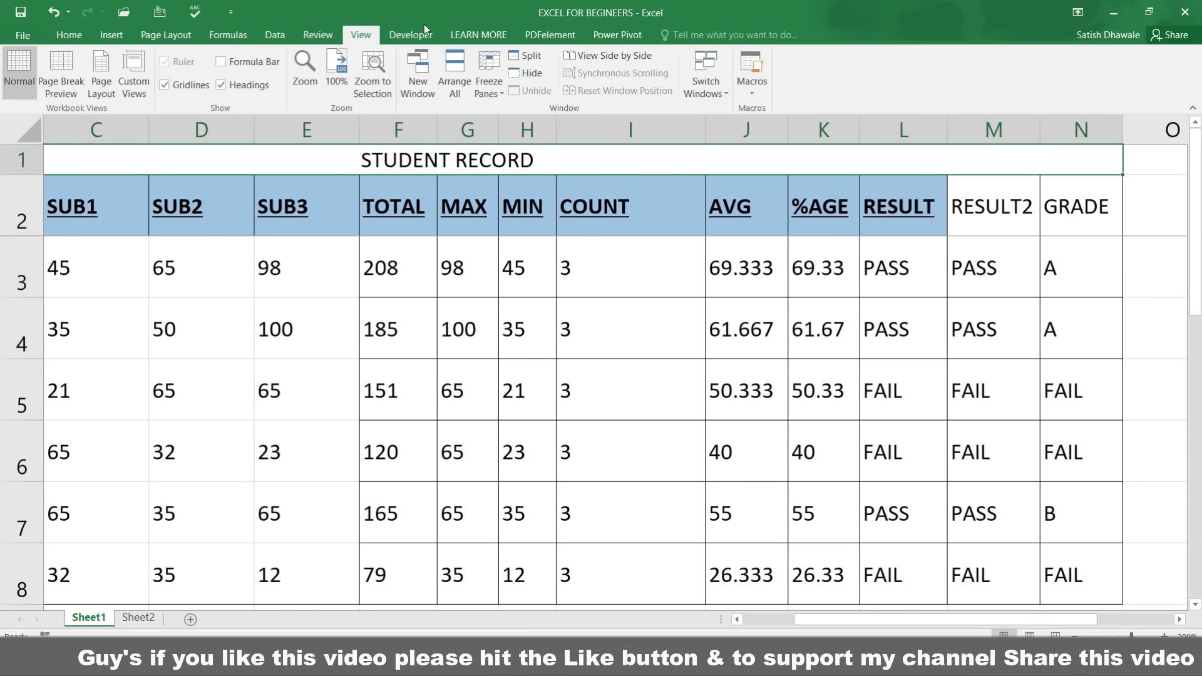
pyautogui.click(490, 88)
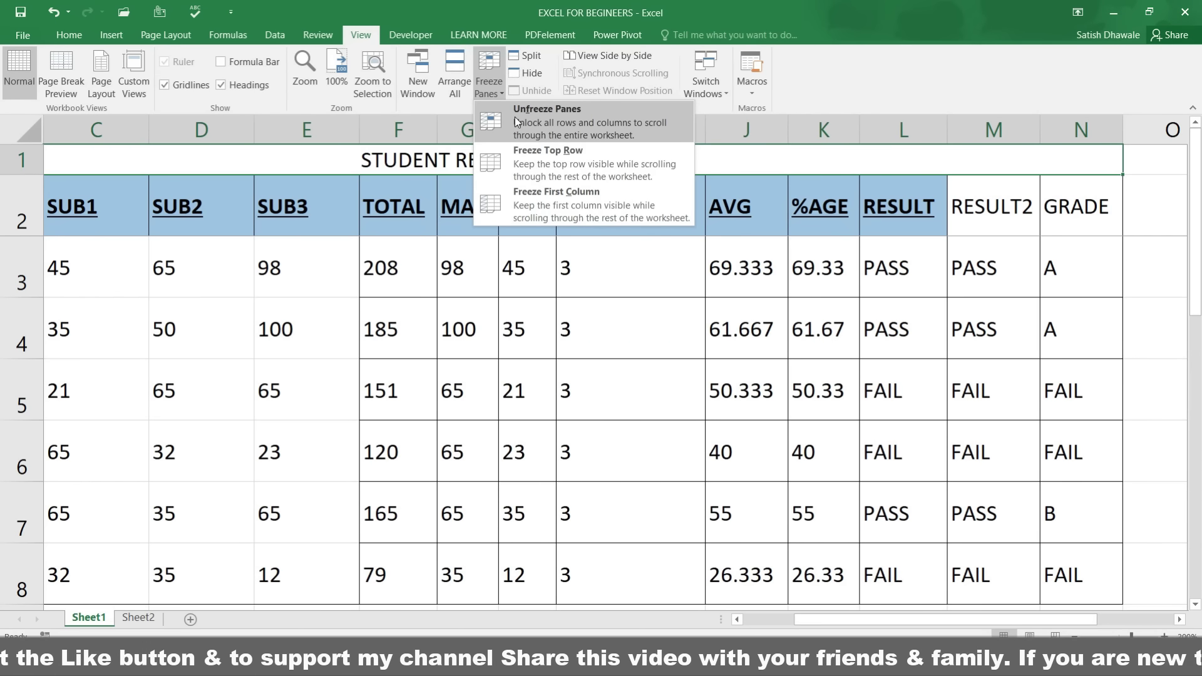
# Step: Unfreeze all panes and check movement along row 3
pyautogui.click(515, 117)
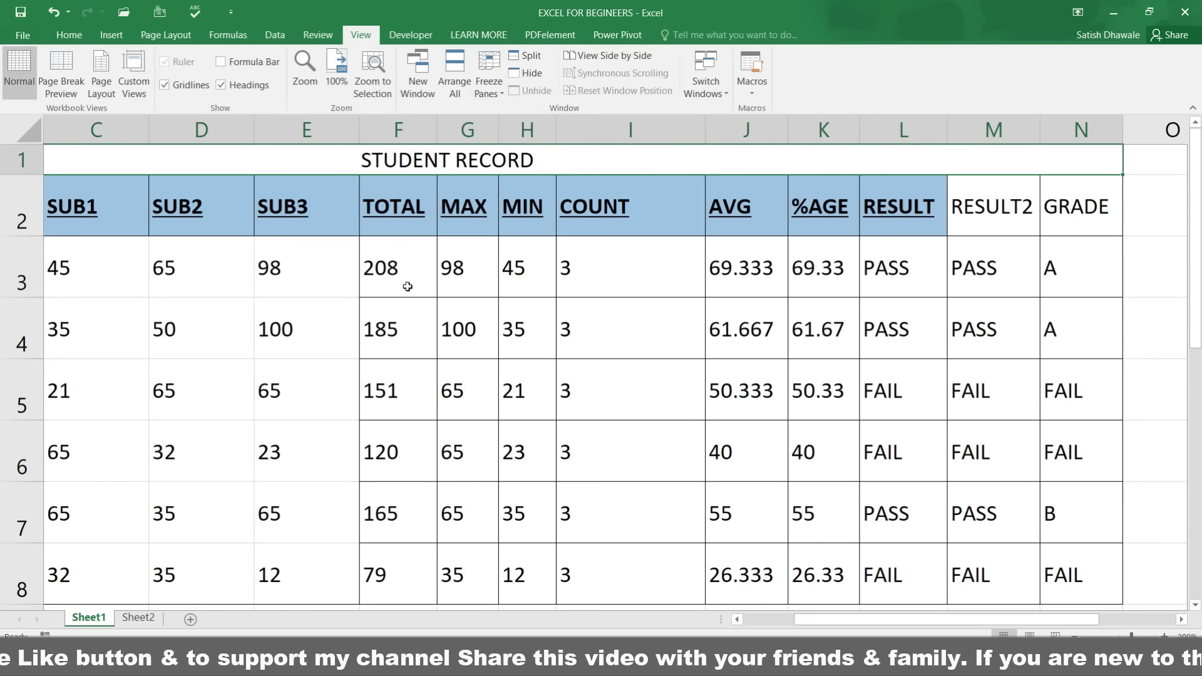
pyautogui.click(406, 288)
pyautogui.press('Right')
pyautogui.press('Right')
pyautogui.press('Right')
pyautogui.press('Right')
pyautogui.press('Right')
pyautogui.press('Right')
pyautogui.press('Right')
pyautogui.press('Right')
pyautogui.press('Right')
pyautogui.press('Right')
pyautogui.press('Right')
pyautogui.press('Right')
pyautogui.press('Right')
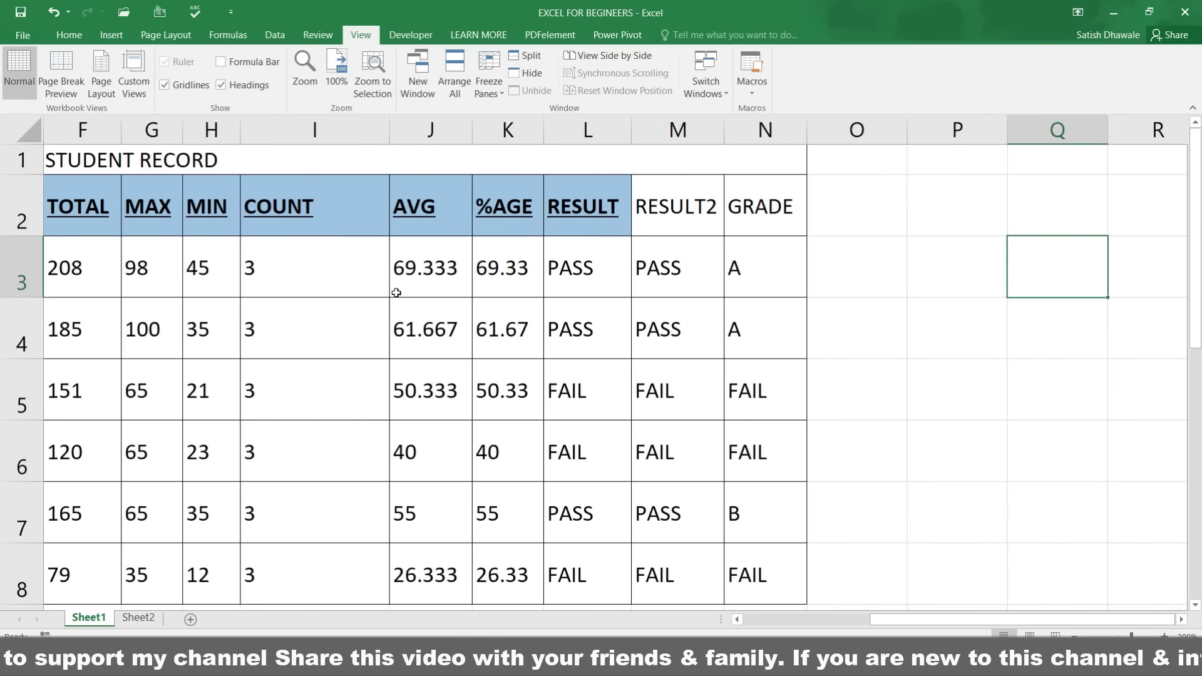
pyautogui.press('Left')
pyautogui.press('Left')
pyautogui.press('Left')
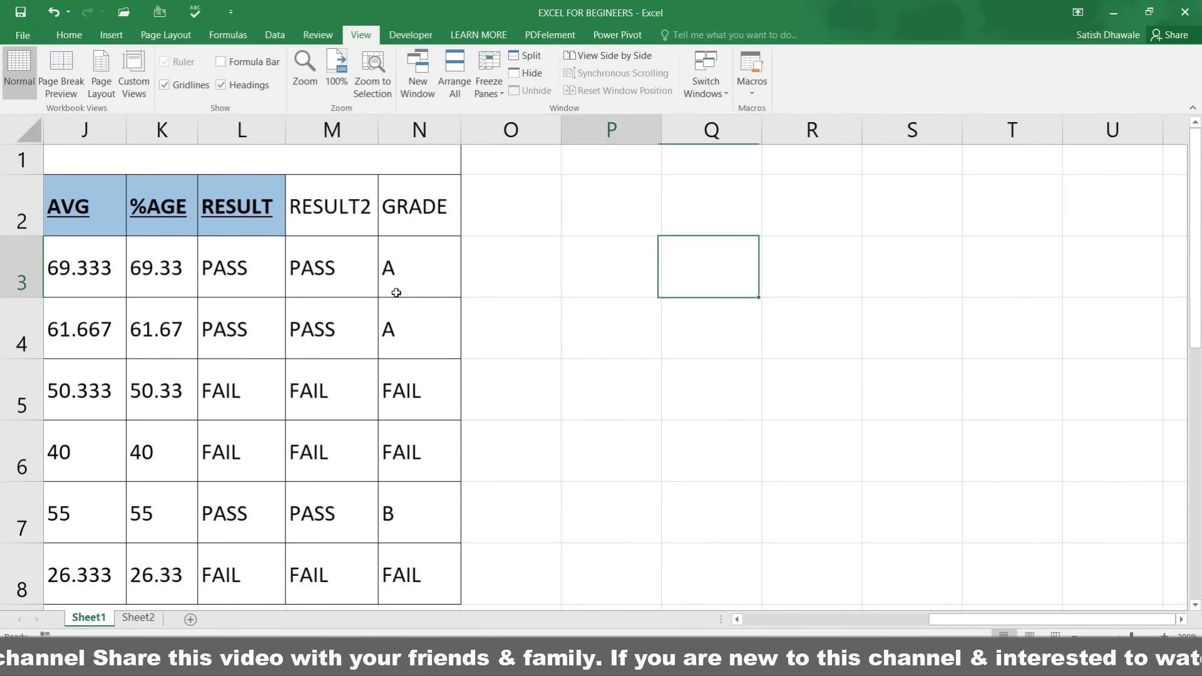
pyautogui.press('Home')
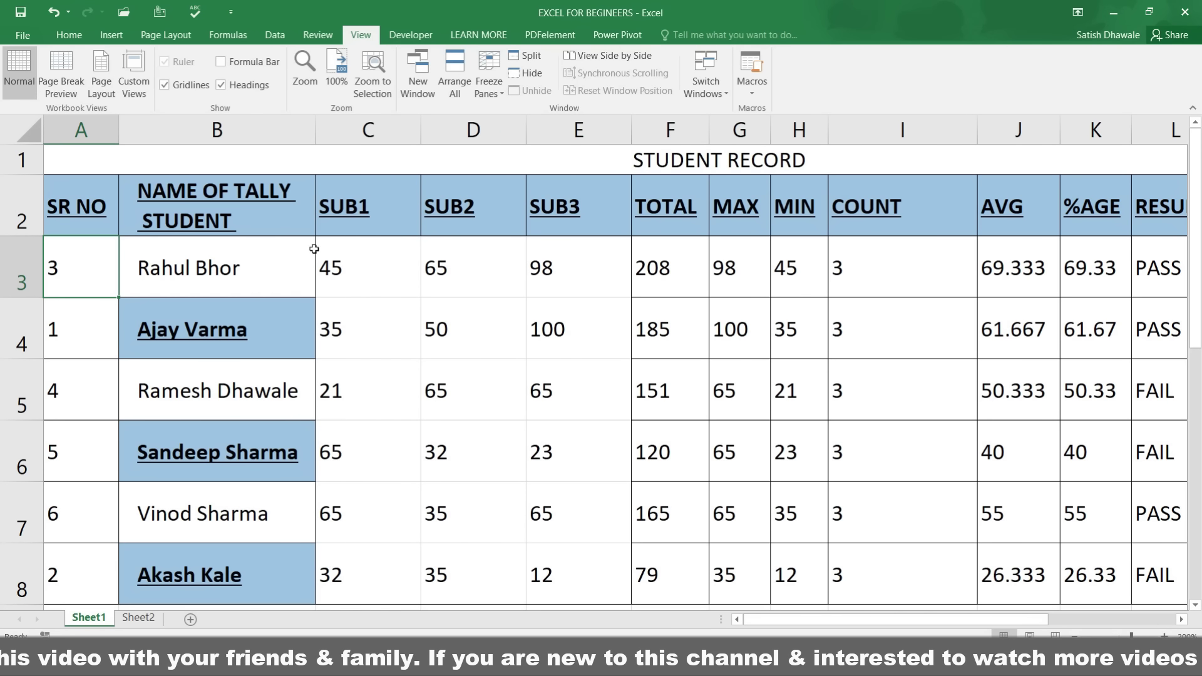
# Step: Freeze panes at B3 so rows 1–2 and the SR NO column stay fixed
pyautogui.click(200, 263)
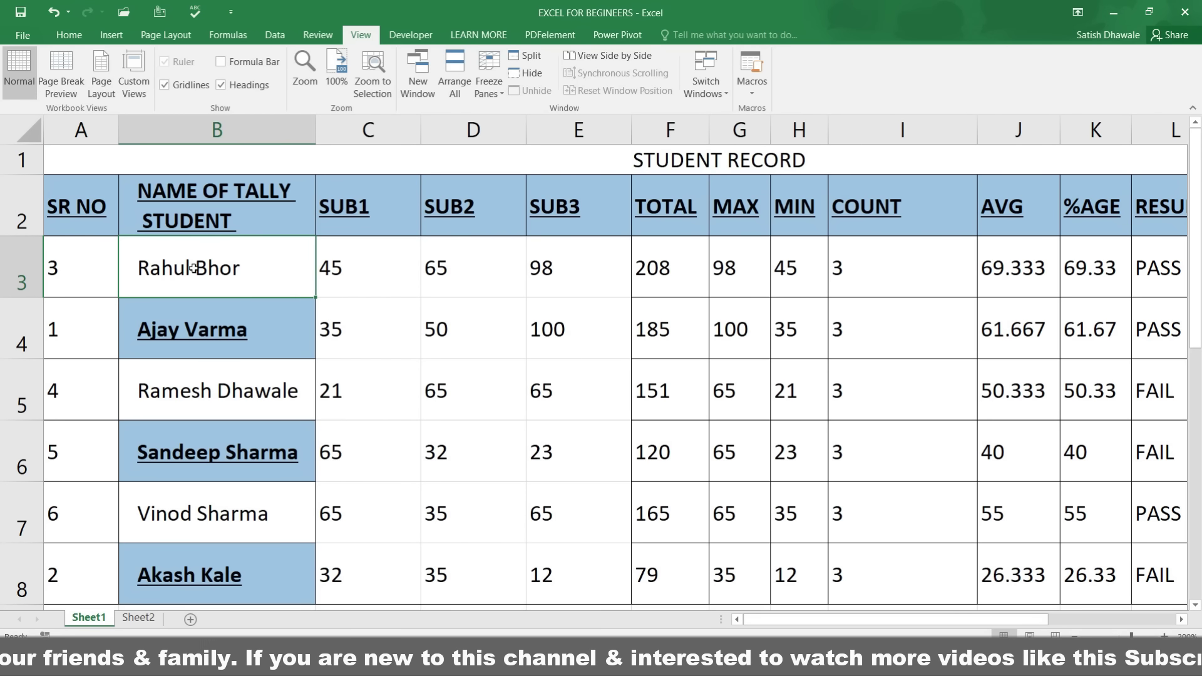
pyautogui.click(501, 94)
pyautogui.click(514, 126)
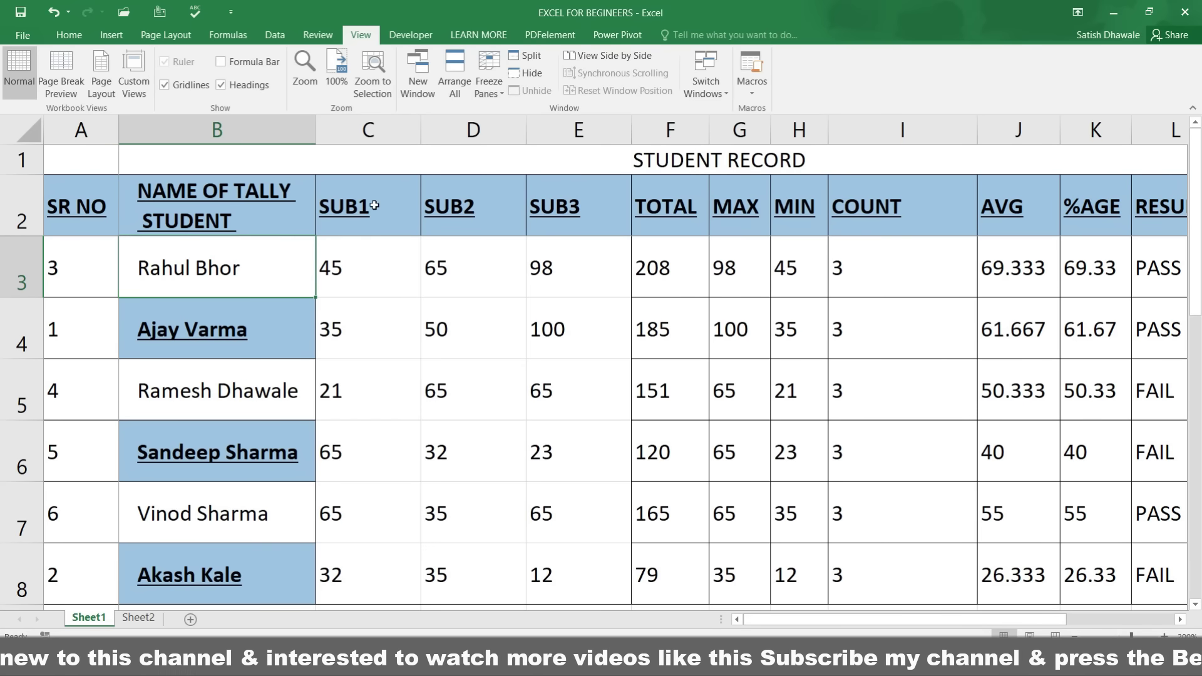
pyautogui.moveTo(313, 237); pyautogui.dragTo(330, 237)
# Step: Test the frozen rows and column with arrow keys, cancelling an accidental edit in A3
pyautogui.press('Right')
pyautogui.press('Right')
pyautogui.press('Right')
pyautogui.press('Right')
pyautogui.press('Right')
pyautogui.press('Right')
pyautogui.press('Right')
pyautogui.press('Right')
pyautogui.press('Right')
pyautogui.press('Right')
pyautogui.press('Right')
pyautogui.press('Right')
pyautogui.press('Right')
pyautogui.press('Right')
pyautogui.press('Right')
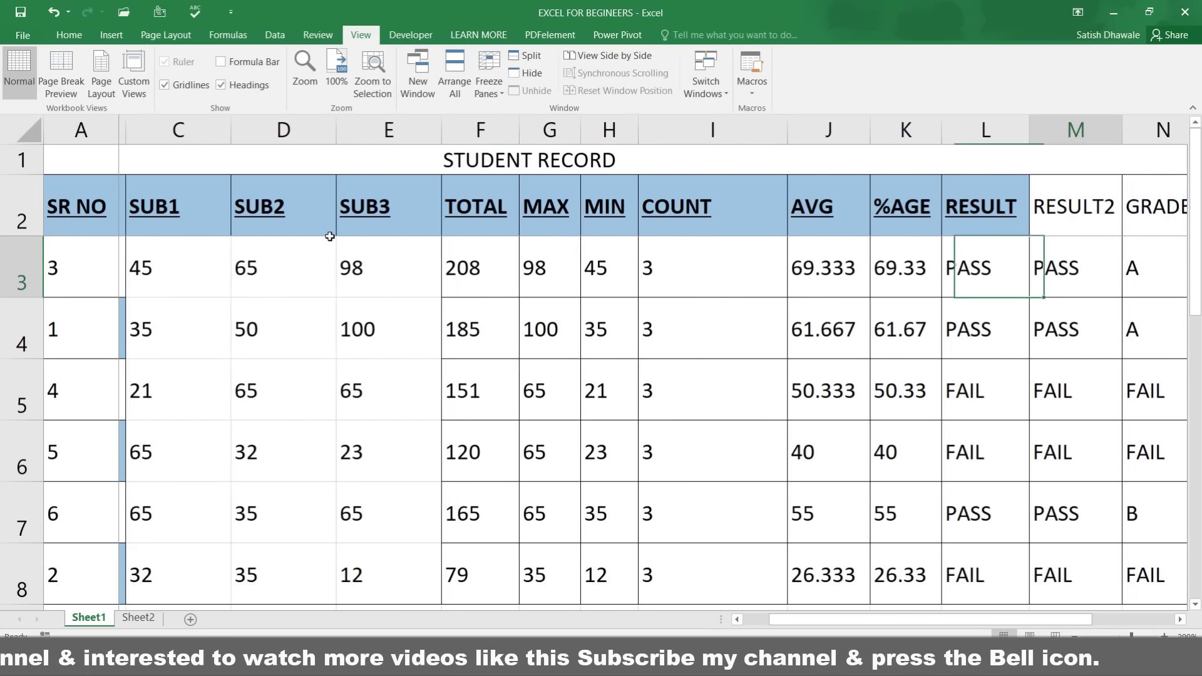
pyautogui.press('Right')
pyautogui.press('Right')
pyautogui.press('Right')
pyautogui.press('Right')
pyautogui.press('Right')
pyautogui.press('Right')
pyautogui.press('Right')
pyautogui.press('Right')
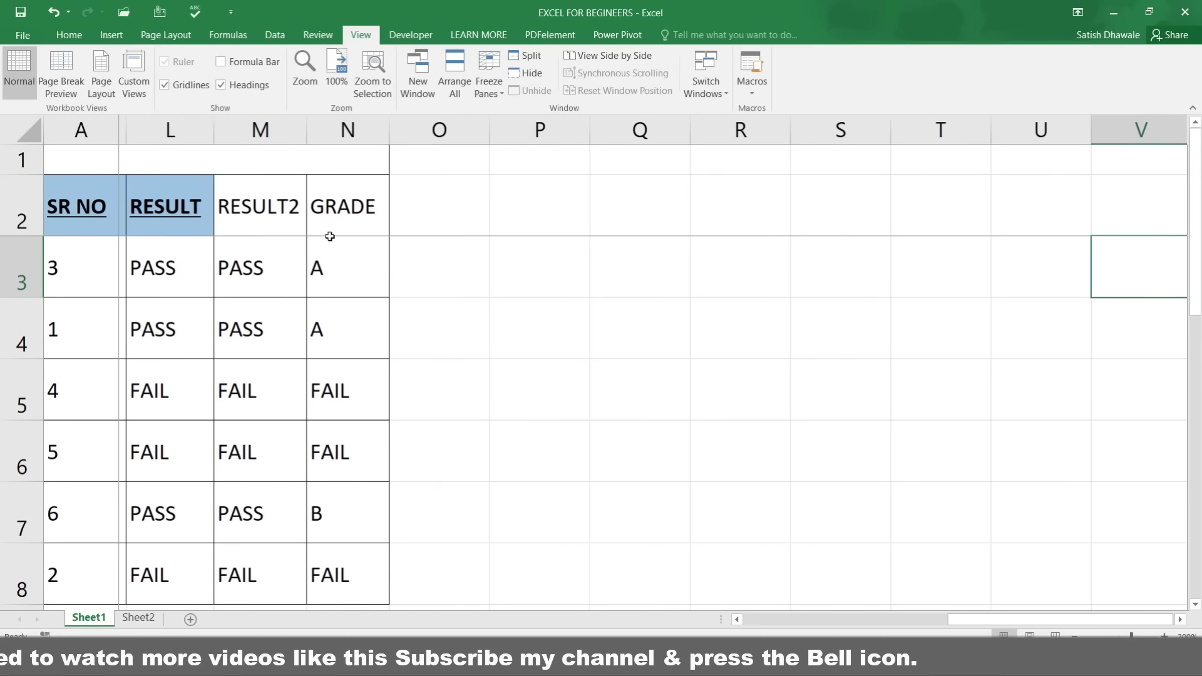
pyautogui.press('Right')
pyautogui.press('Right')
pyautogui.press('Left')
pyautogui.press('Left')
pyautogui.press('Left')
pyautogui.press('Left')
pyautogui.press('Left')
pyautogui.press('Left')
pyautogui.press('Left')
pyautogui.press('Left')
pyautogui.press('Left')
pyautogui.press('Left')
pyautogui.press('Left')
pyautogui.press('Left')
pyautogui.press('Left')
pyautogui.press('Left')
pyautogui.press('Left')
pyautogui.press('Left')
pyautogui.press('Left')
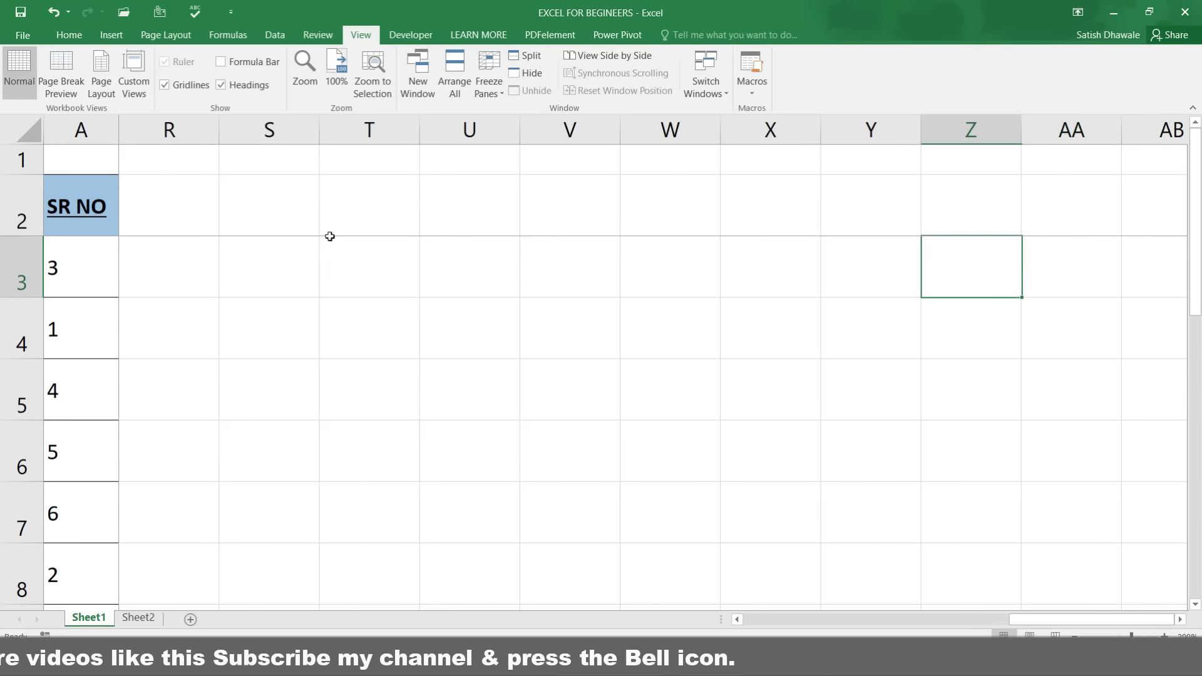
pyautogui.press('Left')
pyautogui.press('Left')
pyautogui.press('Left')
pyautogui.press('Left')
pyautogui.press('Left')
pyautogui.press('Left')
pyautogui.press('Left')
pyautogui.press('Left')
pyautogui.press('Left')
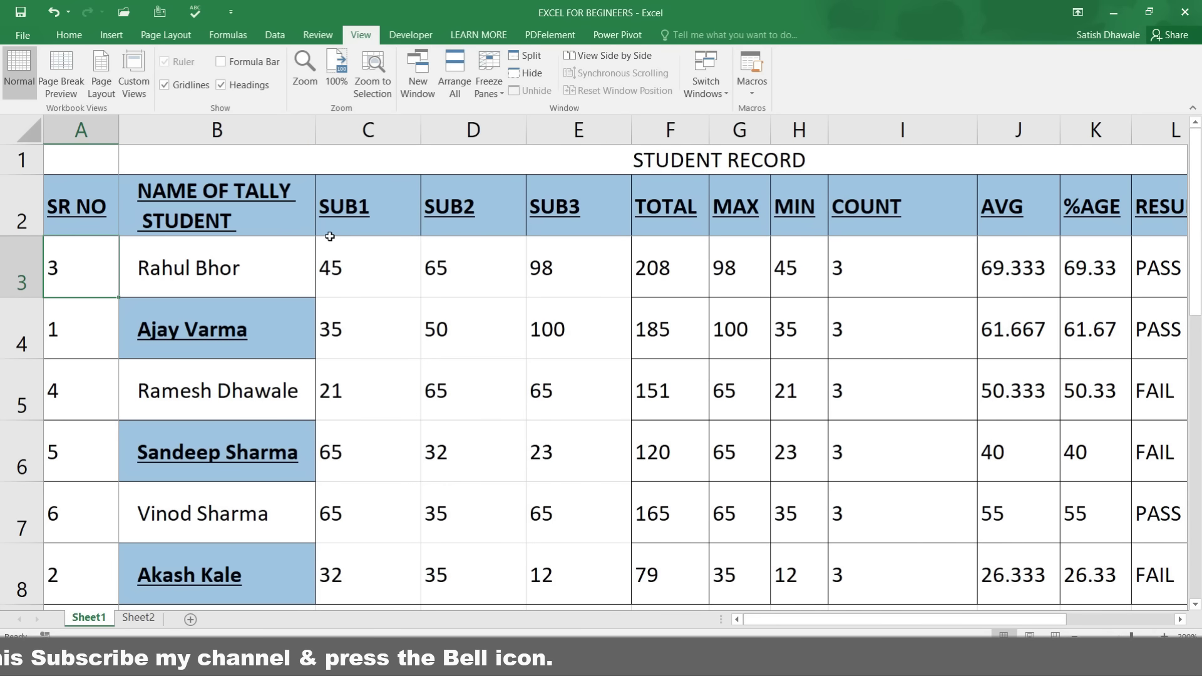
pyautogui.press('Down')
pyautogui.press('Down')
pyautogui.press('Down')
pyautogui.press('Down')
pyautogui.press('Down')
pyautogui.press('Down')
pyautogui.press('Down')
pyautogui.press('Down')
pyautogui.press('Down')
pyautogui.press('Down')
pyautogui.press('Down')
pyautogui.press('Down')
pyautogui.press('Down')
pyautogui.press('Down')
pyautogui.press('Down')
pyautogui.press('Down')
pyautogui.press('Down')
pyautogui.press('Down')
pyautogui.press('Down')
pyautogui.press('Down')
pyautogui.press('Up')
pyautogui.press('Up')
pyautogui.press('Up')
pyautogui.press('Up')
pyautogui.press('Up')
pyautogui.press('Up')
pyautogui.press('Up')
pyautogui.press('Up')
pyautogui.press('Up')
pyautogui.press('Up')
pyautogui.press('Up')
pyautogui.press('Up')
pyautogui.press('Up')
pyautogui.press('Up')
pyautogui.press('Up')
pyautogui.press('Up')
pyautogui.press('Up')
pyautogui.press('Up')
pyautogui.press('Up')
pyautogui.press('Up')
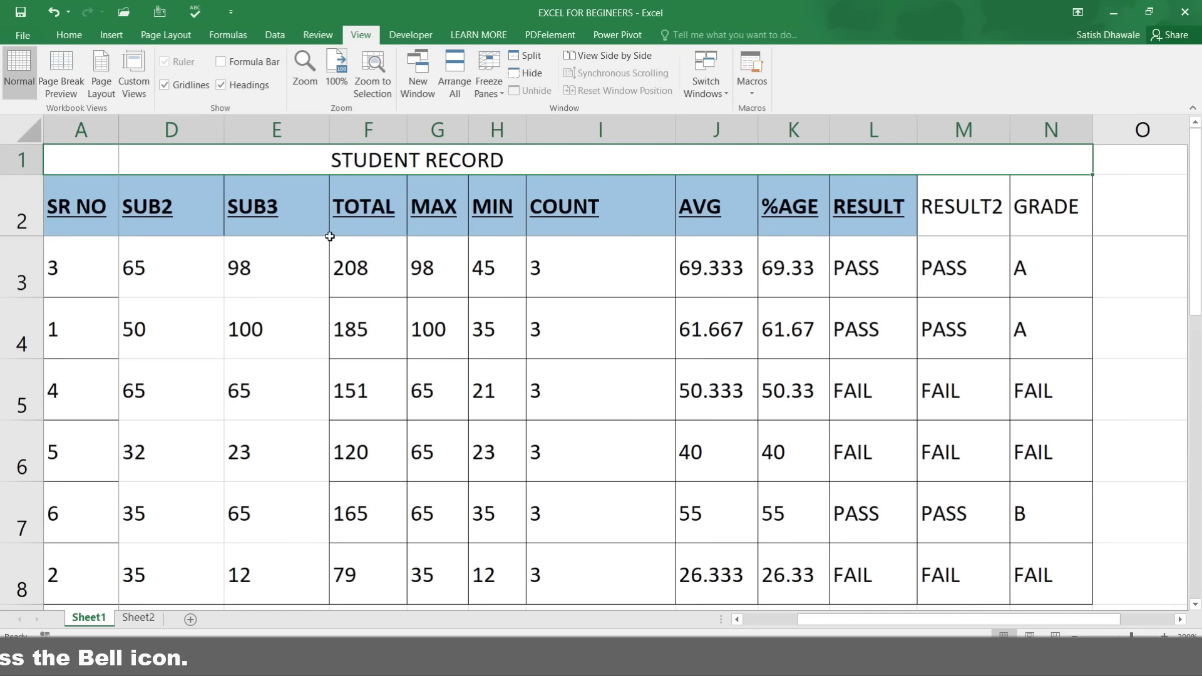
pyautogui.press('Down')
pyautogui.press('Down')
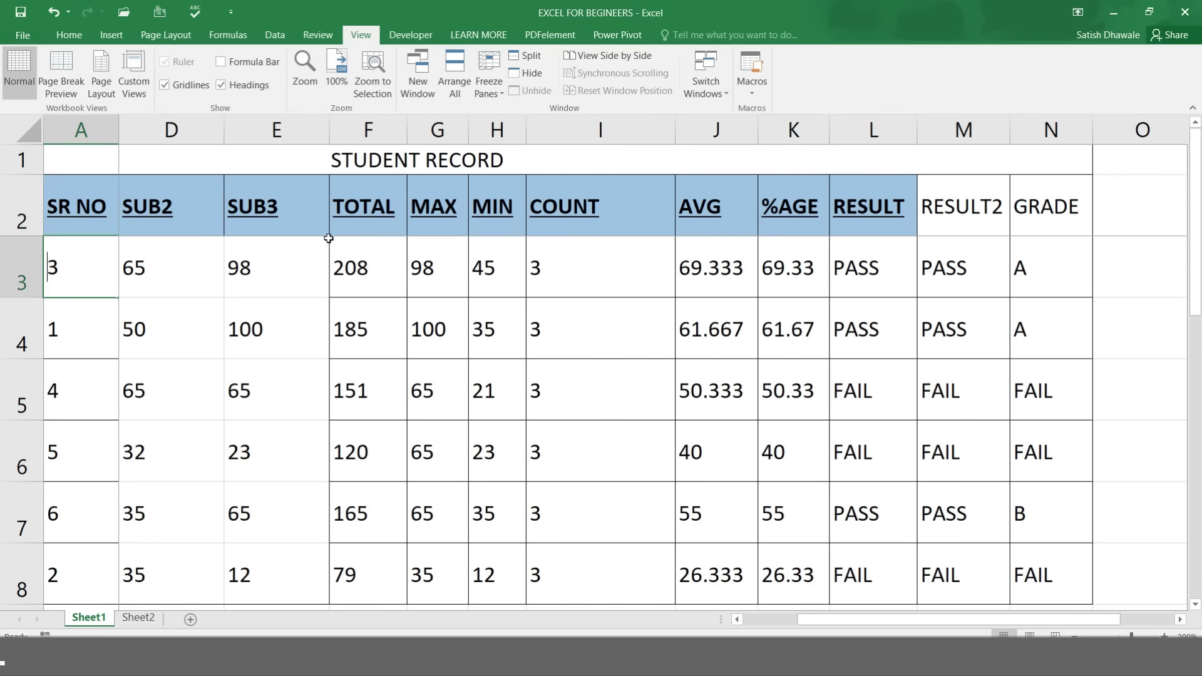
pyautogui.write('0')
pyautogui.press('Escape')
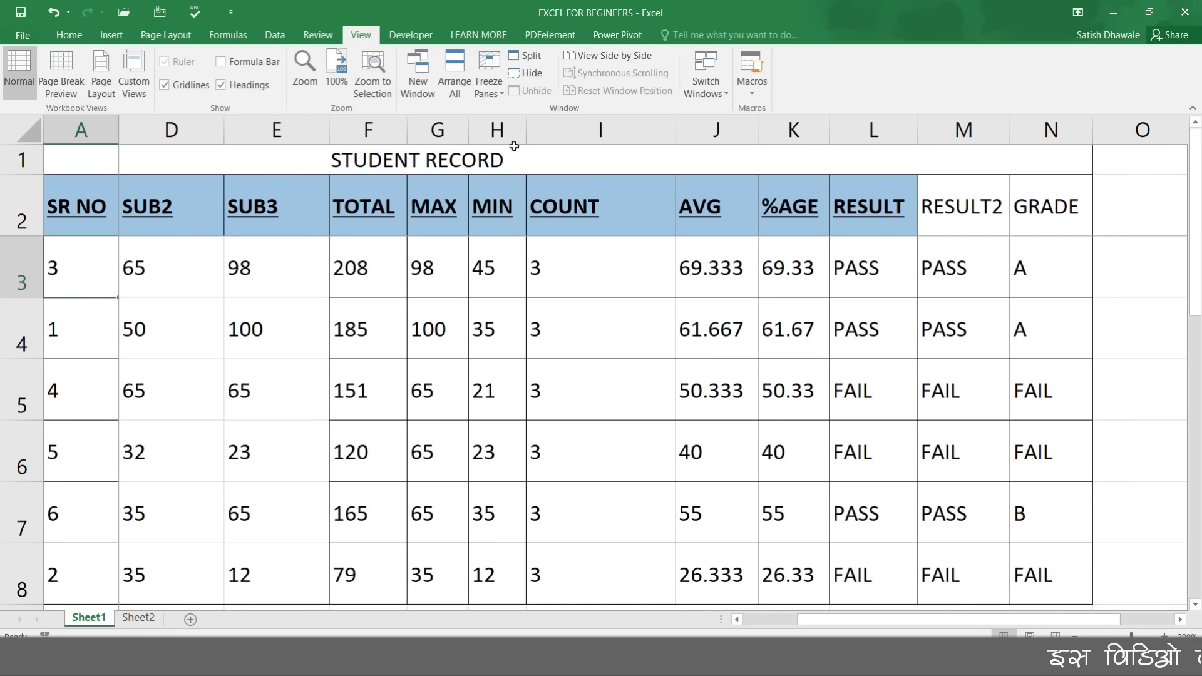
# Step: Unfreeze the panes, return to the Home commands, and select empty cell C19 below the table
pyautogui.click(485, 95)
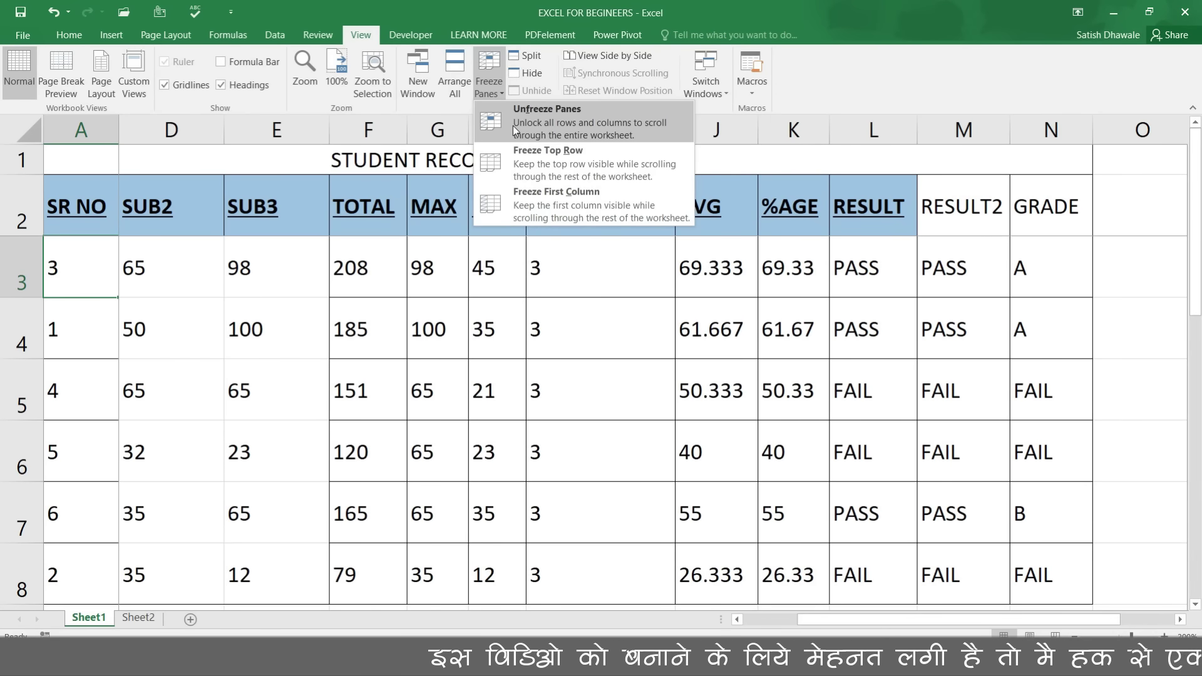
pyautogui.click(513, 126)
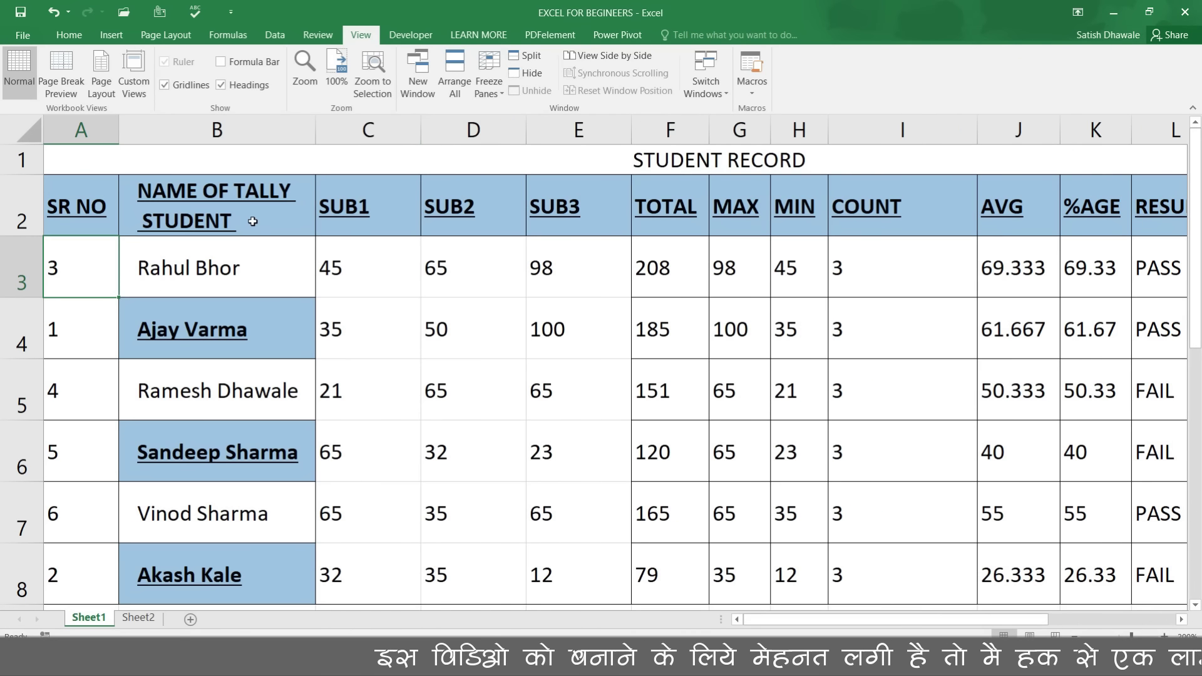
pyautogui.click(77, 207)
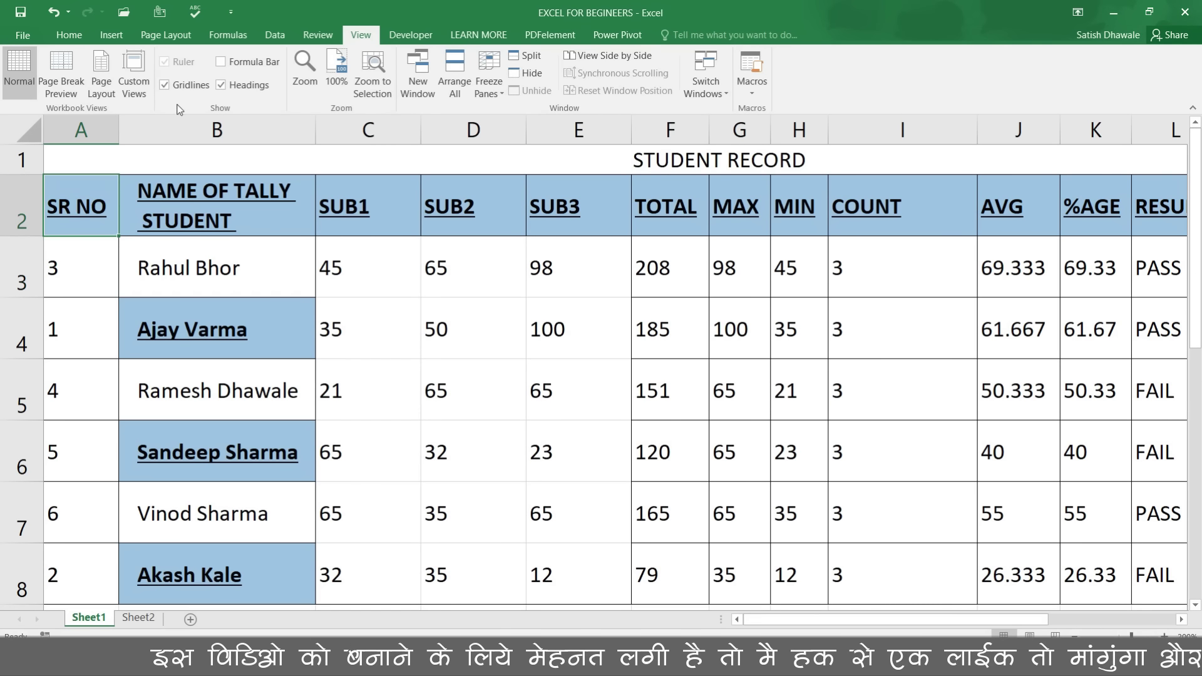
pyautogui.click(85, 35)
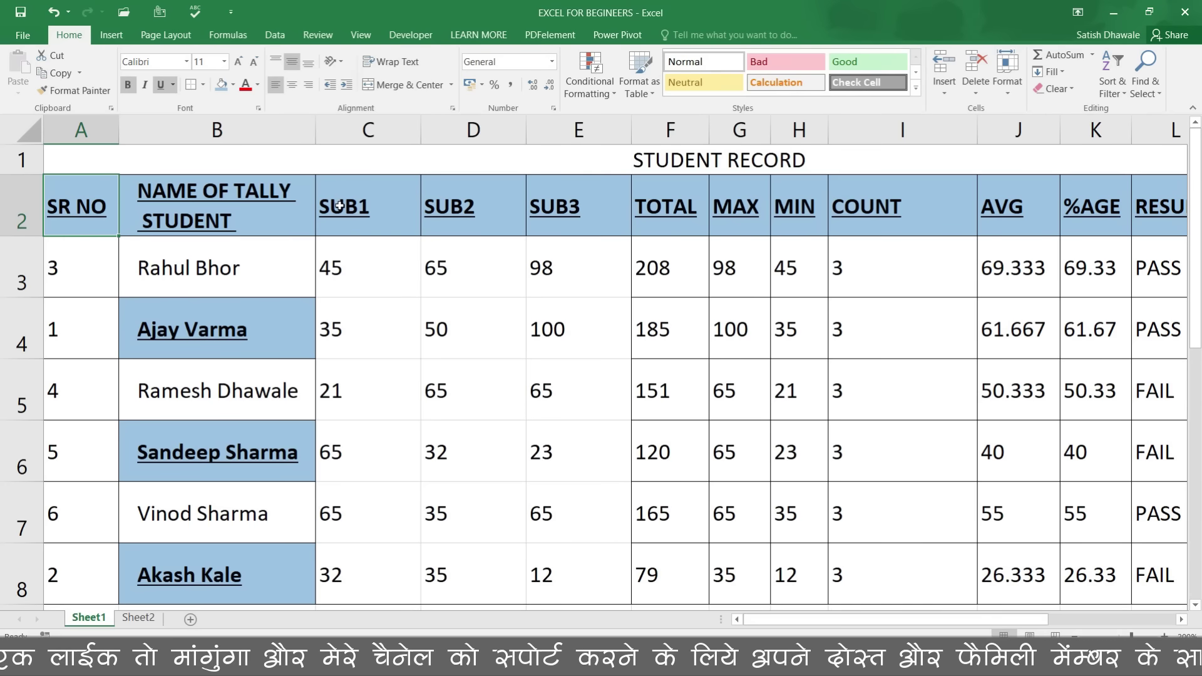
pyautogui.moveTo(1197, 257); pyautogui.dragTo(1197, 400)
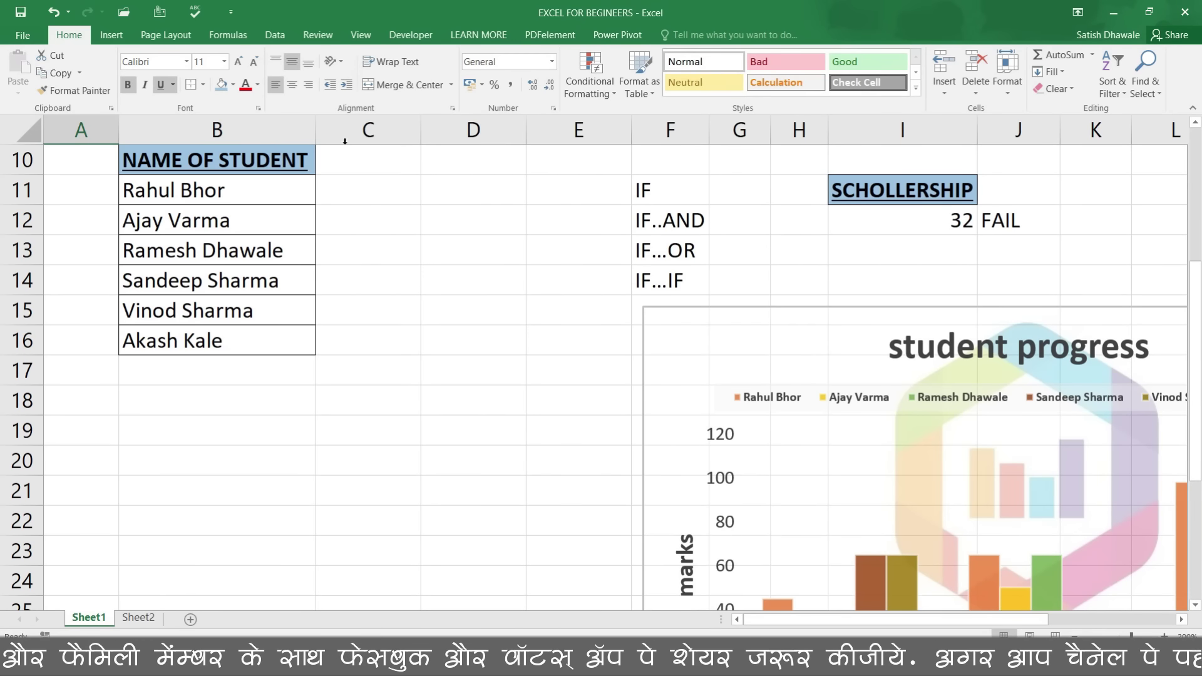
pyautogui.click(375, 427)
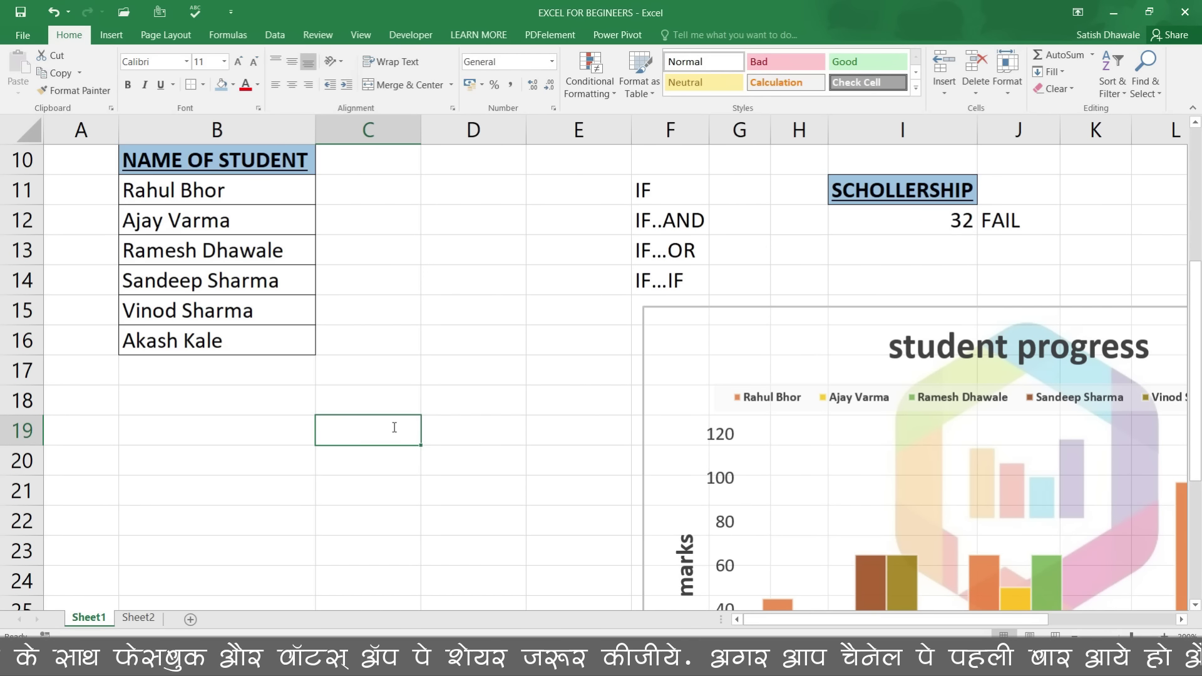
# Step: Enter 20-02-2018 in C19, widen column C to fit, then replace it with 35
pyautogui.write('20-02')
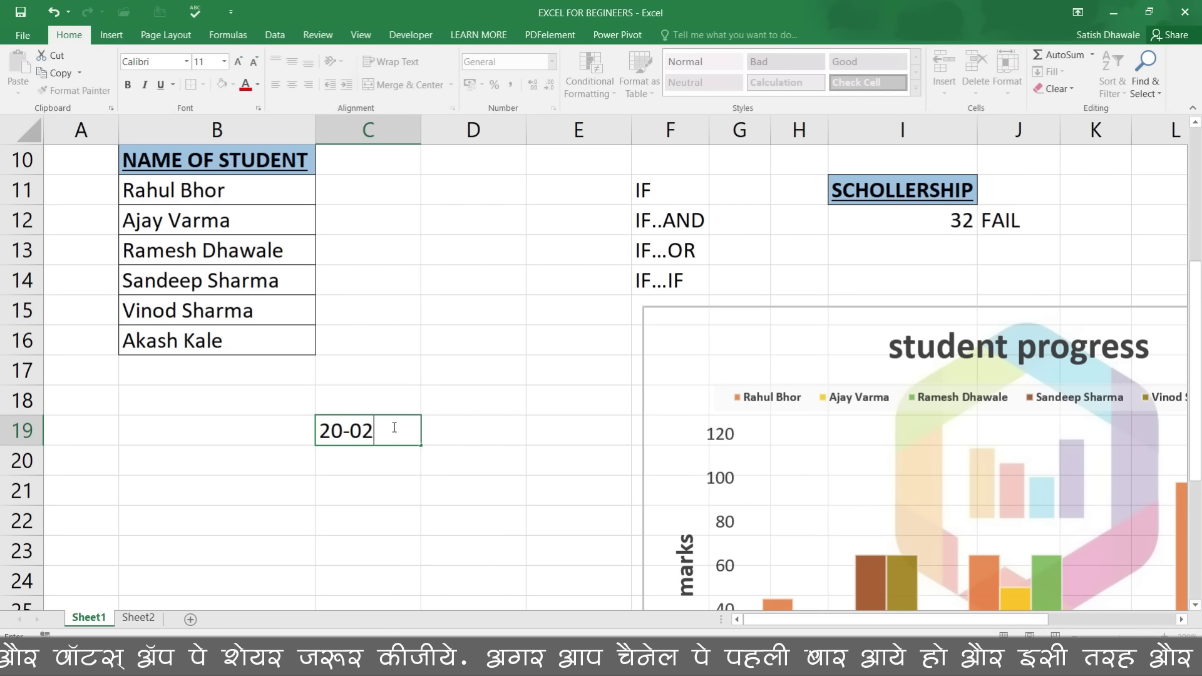
pyautogui.write('-2018')
pyautogui.press('Return')
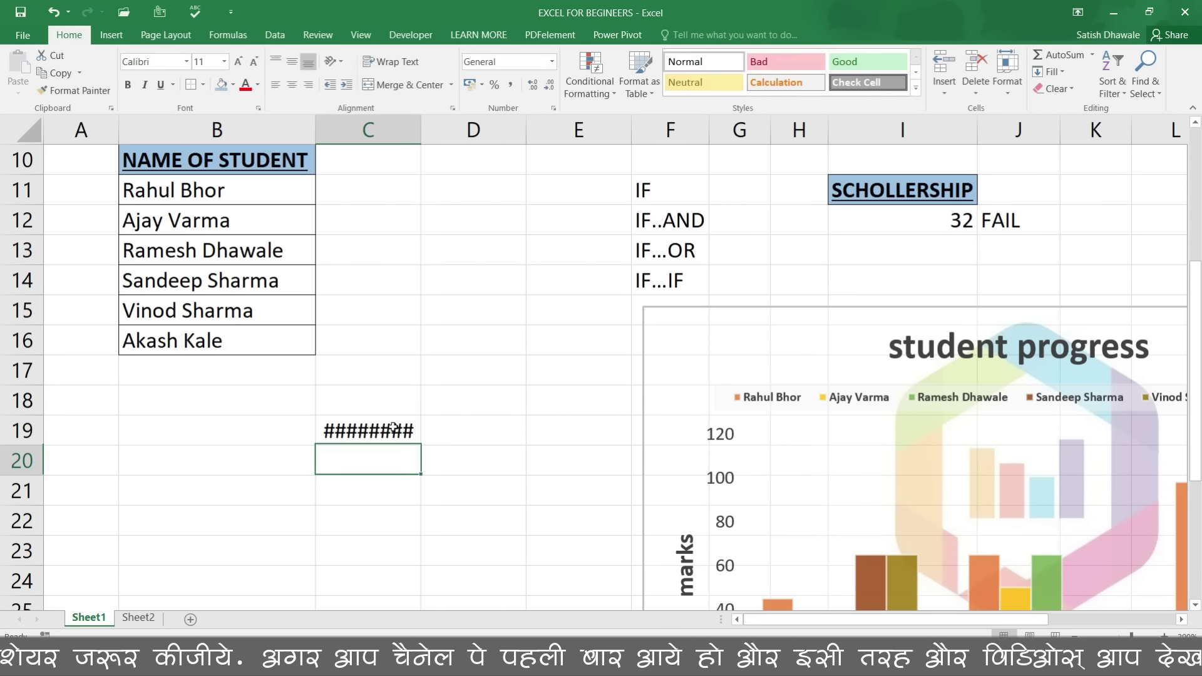
pyautogui.moveTo(420, 135); pyautogui.dragTo(457, 141)
pyautogui.click(454, 429)
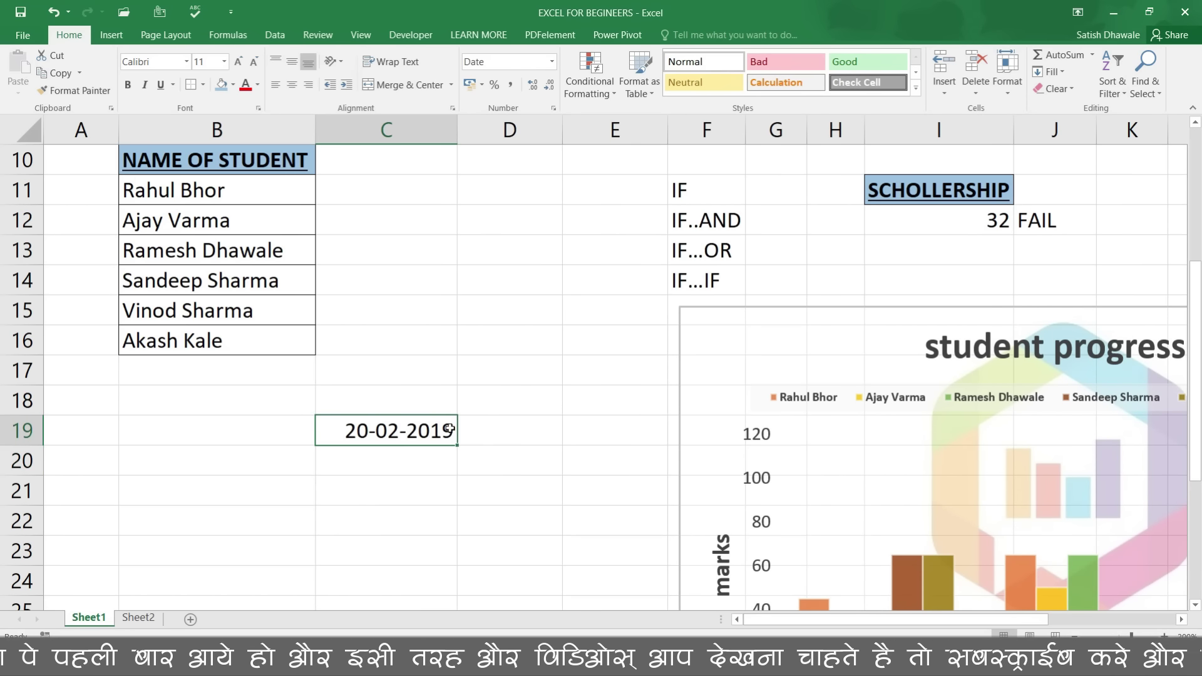
pyautogui.write('35')
pyautogui.press('Return')
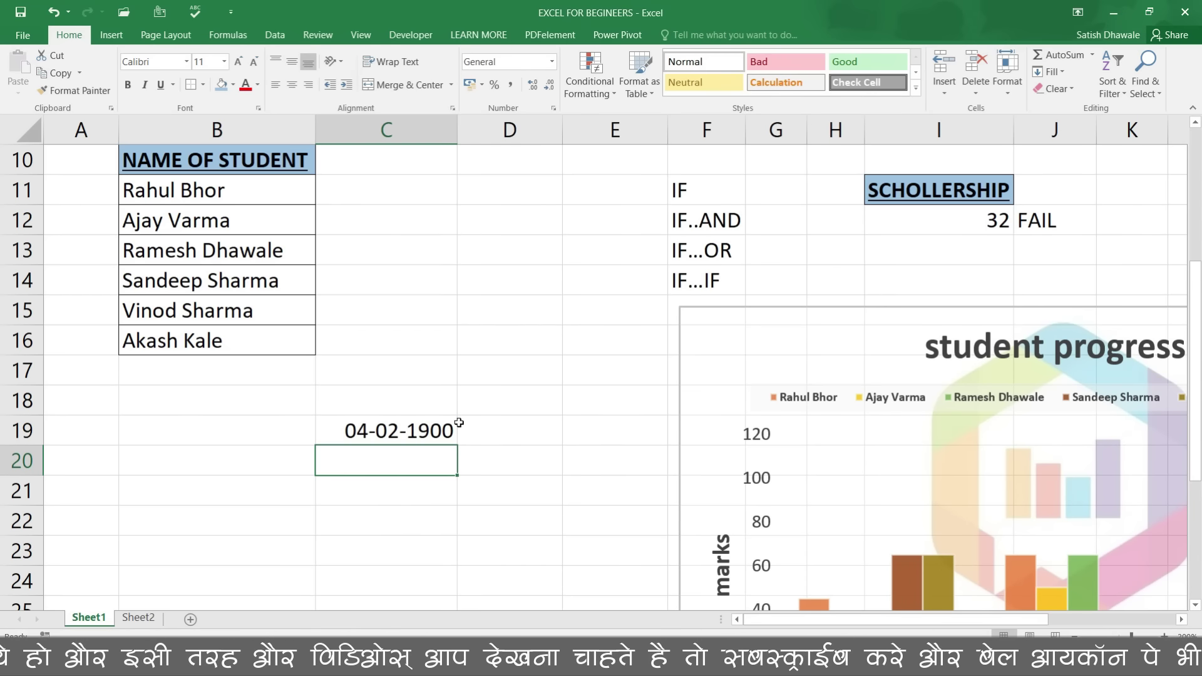
pyautogui.click(399, 432)
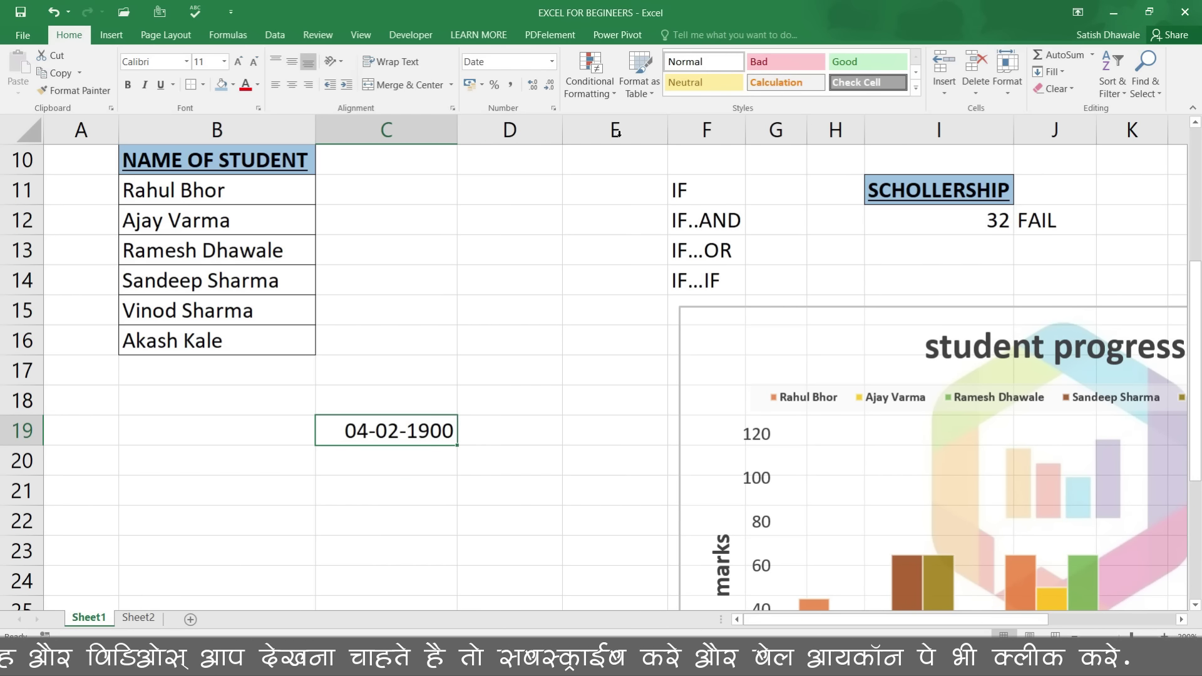
pyautogui.click(553, 63)
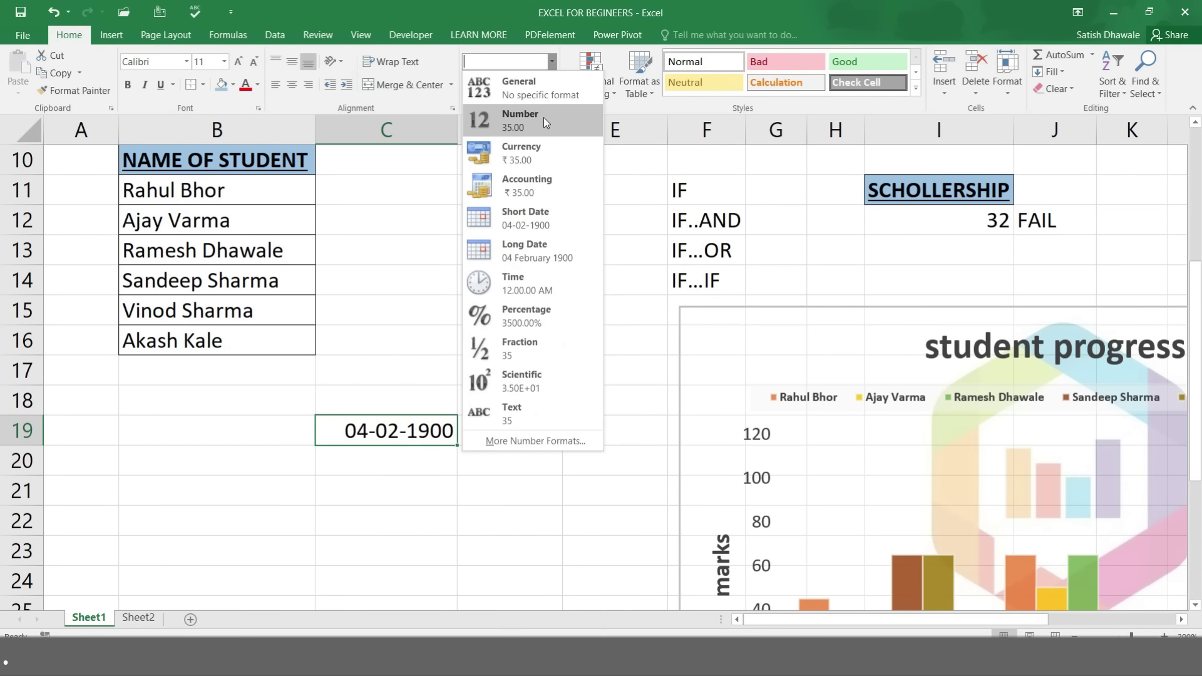
# Step: Try the Number and General formats on cell C19
pyautogui.click(543, 116)
pyautogui.click(551, 62)
pyautogui.click(533, 93)
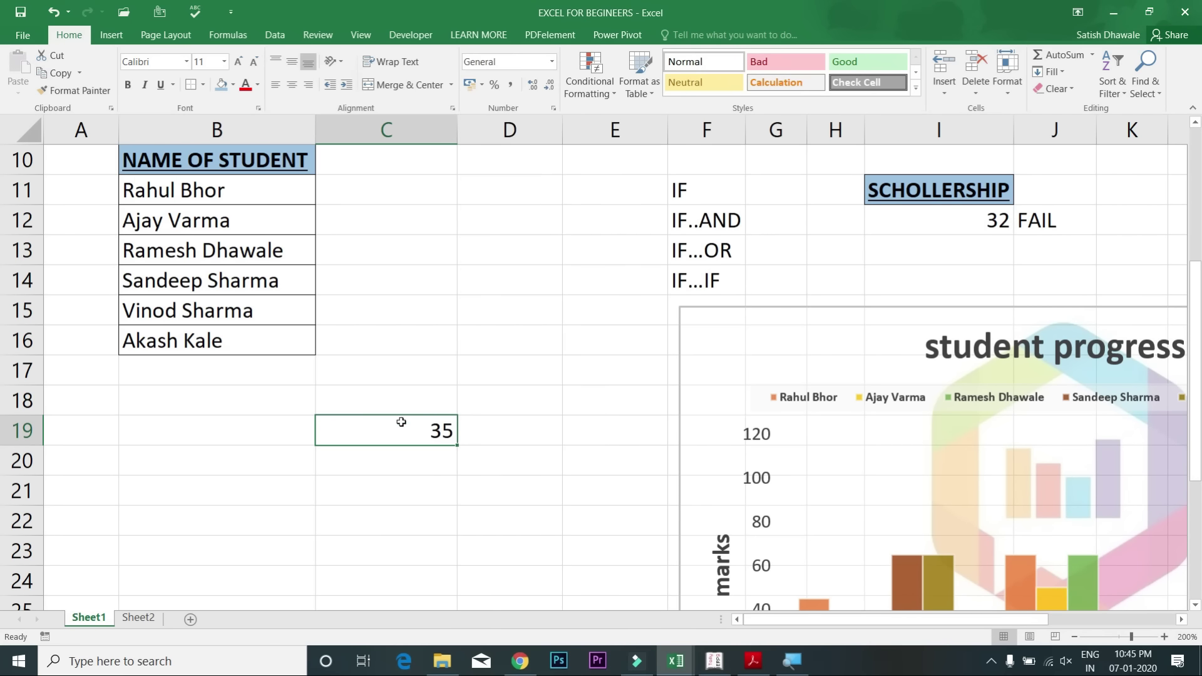
pyautogui.click(552, 62)
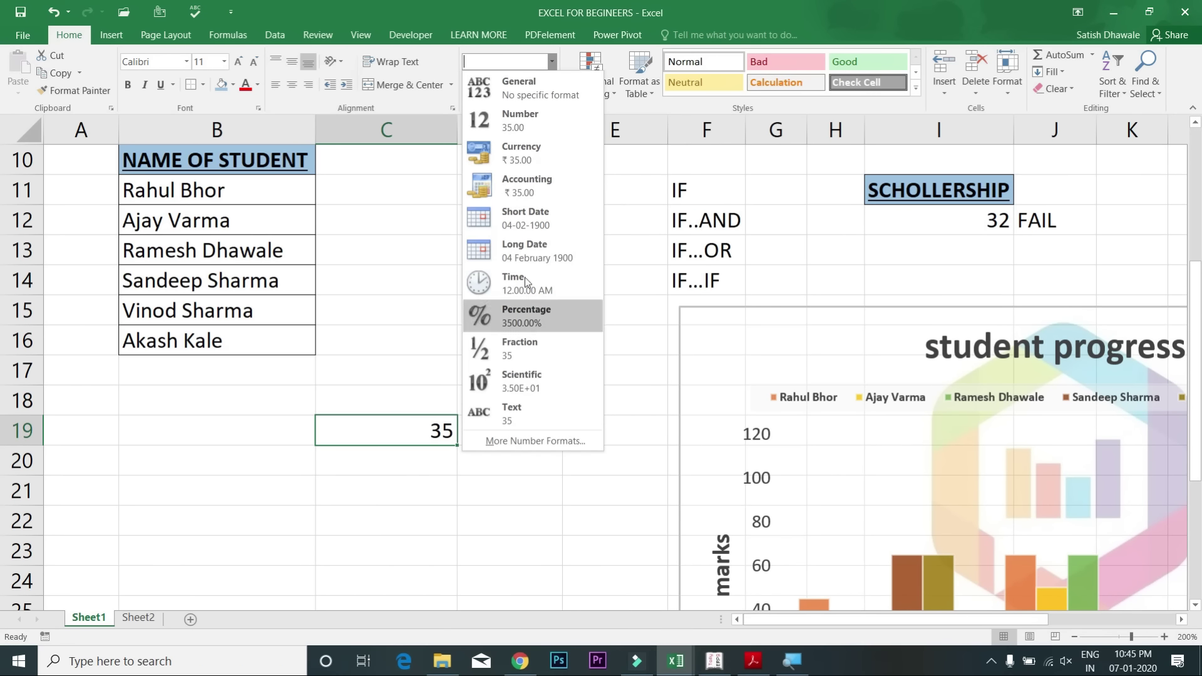
pyautogui.click(413, 434)
# Step: Enter the date 20-02-2019 in C19
pyautogui.write('20-20')
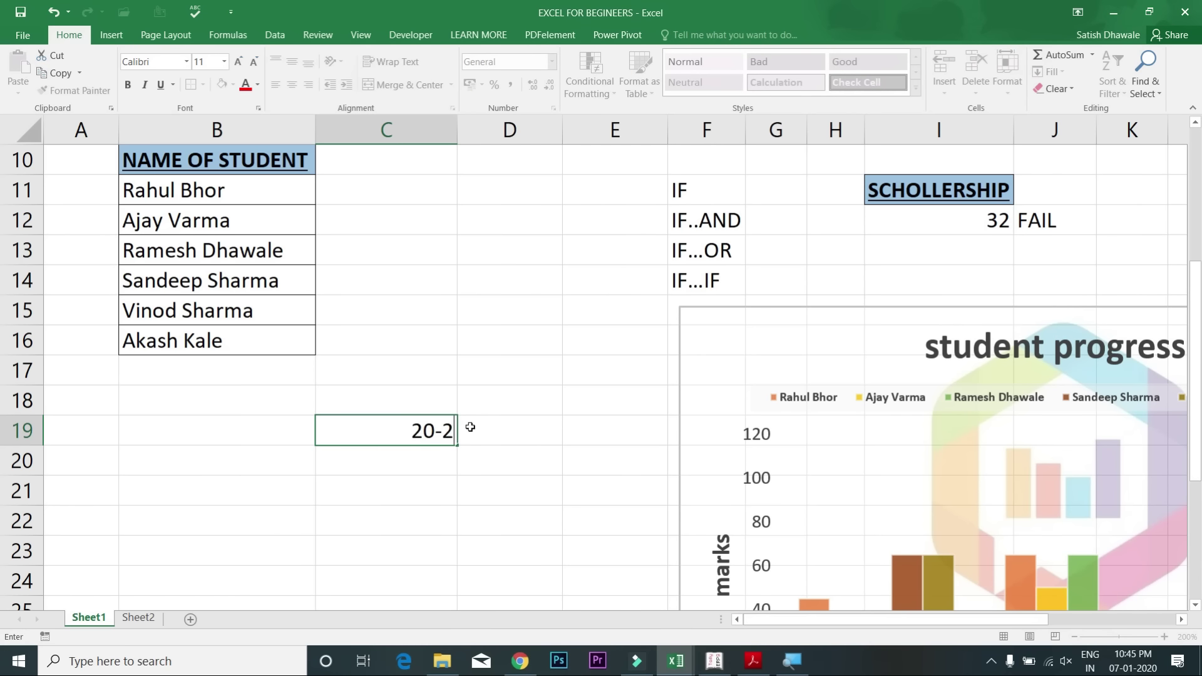
pyautogui.press('BackSpace')
pyautogui.write('-2019')
pyautogui.press('Return')
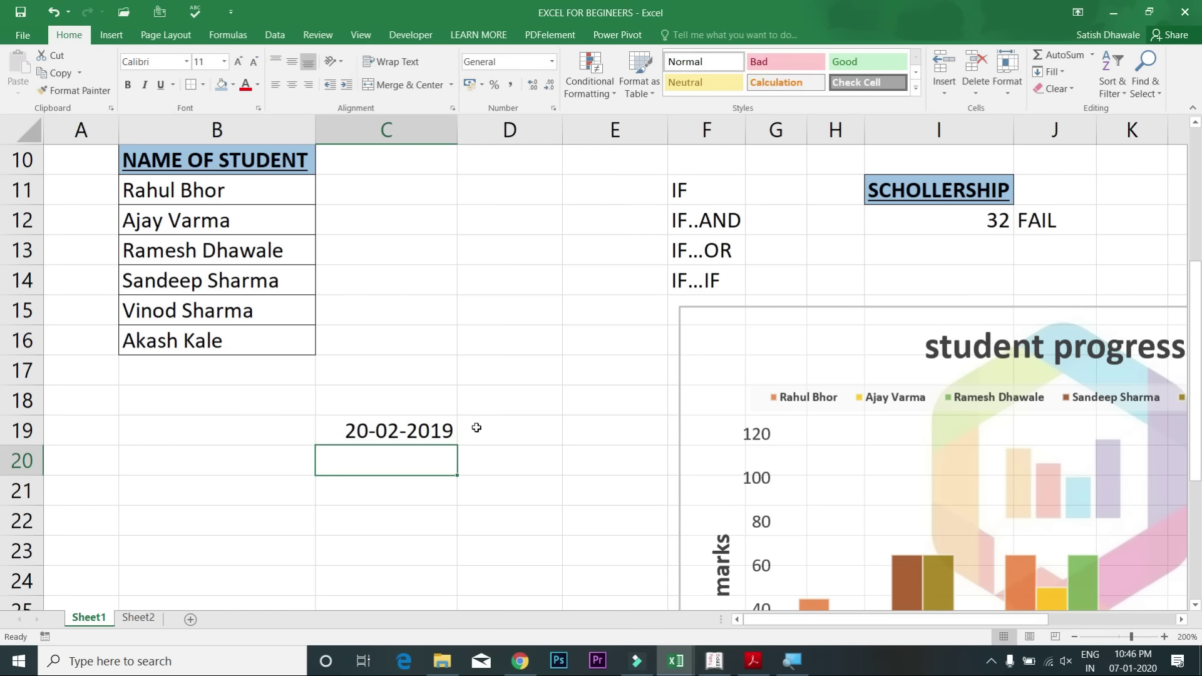
pyautogui.press('Up')
pyautogui.click(495, 435)
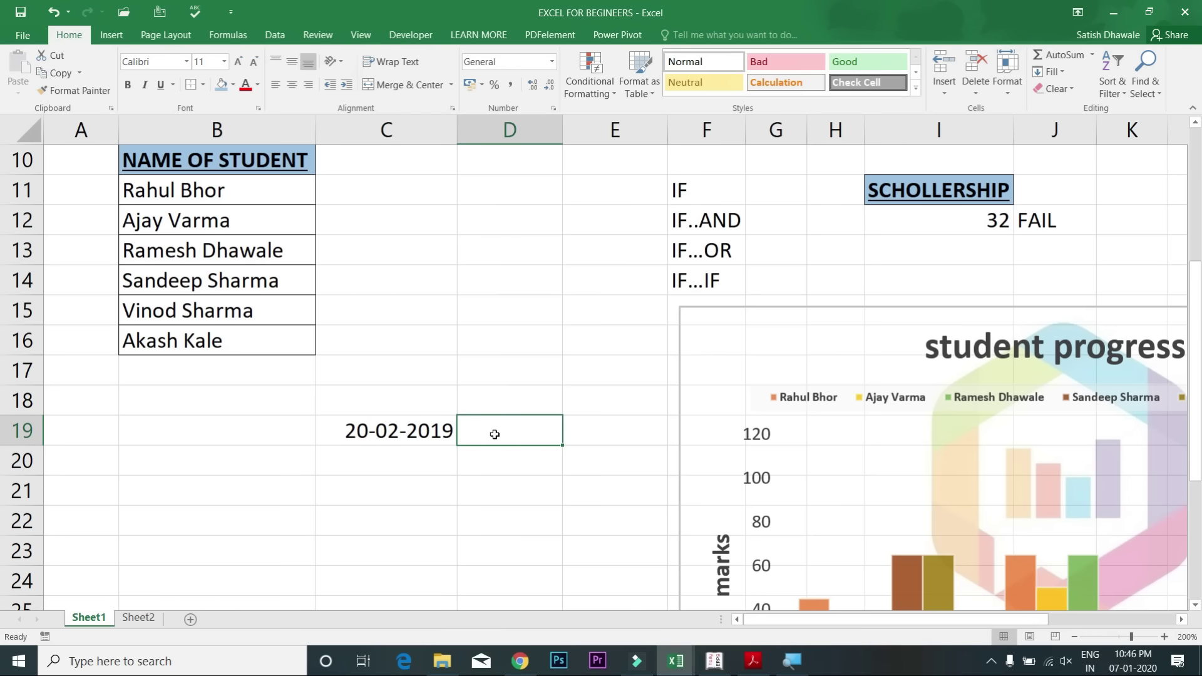
pyautogui.click(415, 434)
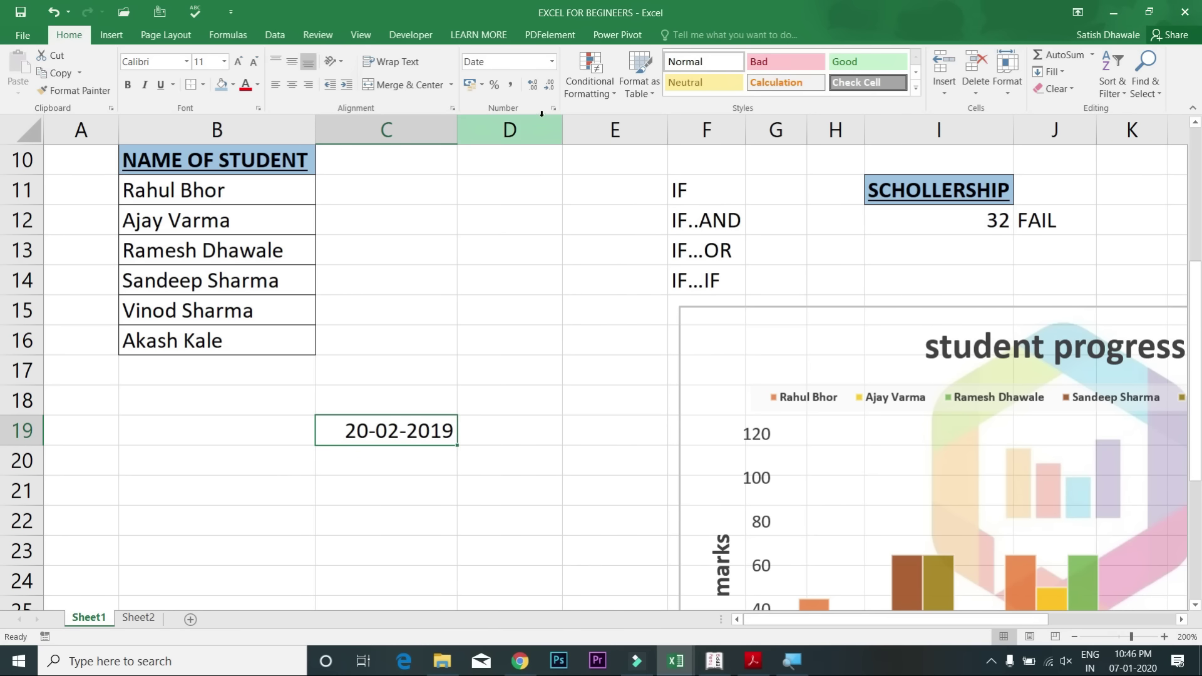
# Step: Switch C19 to General to reveal 43516, then apply Short Date
pyautogui.click(552, 61)
pyautogui.click(542, 85)
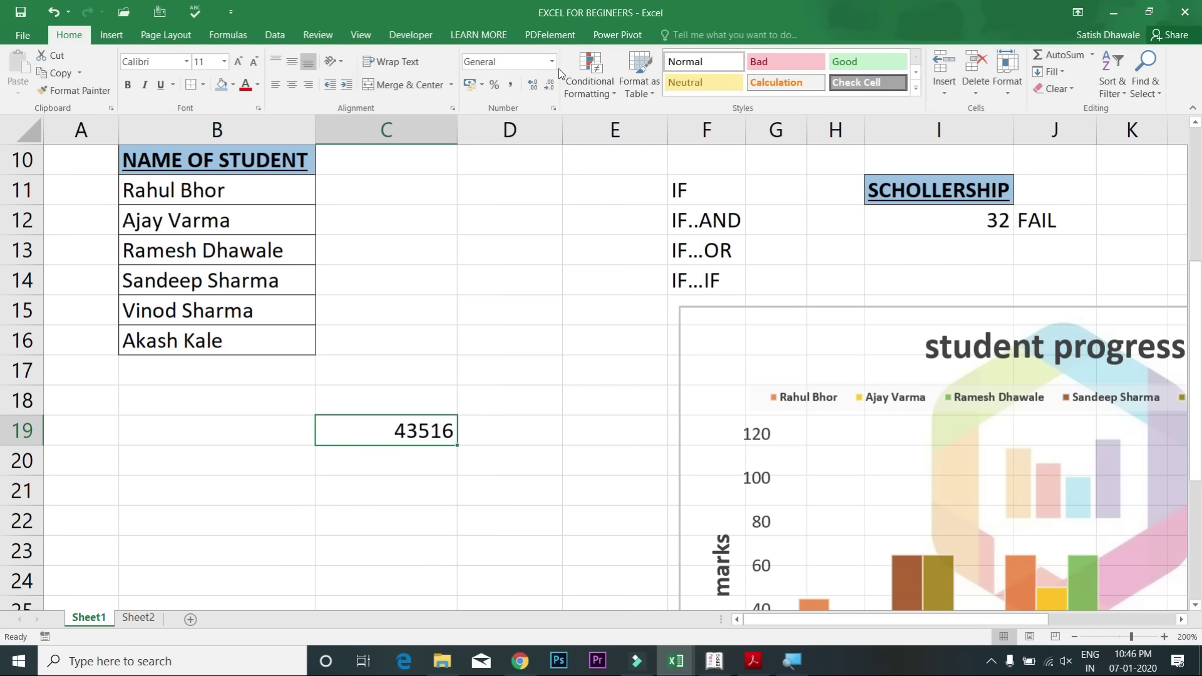
pyautogui.click(555, 62)
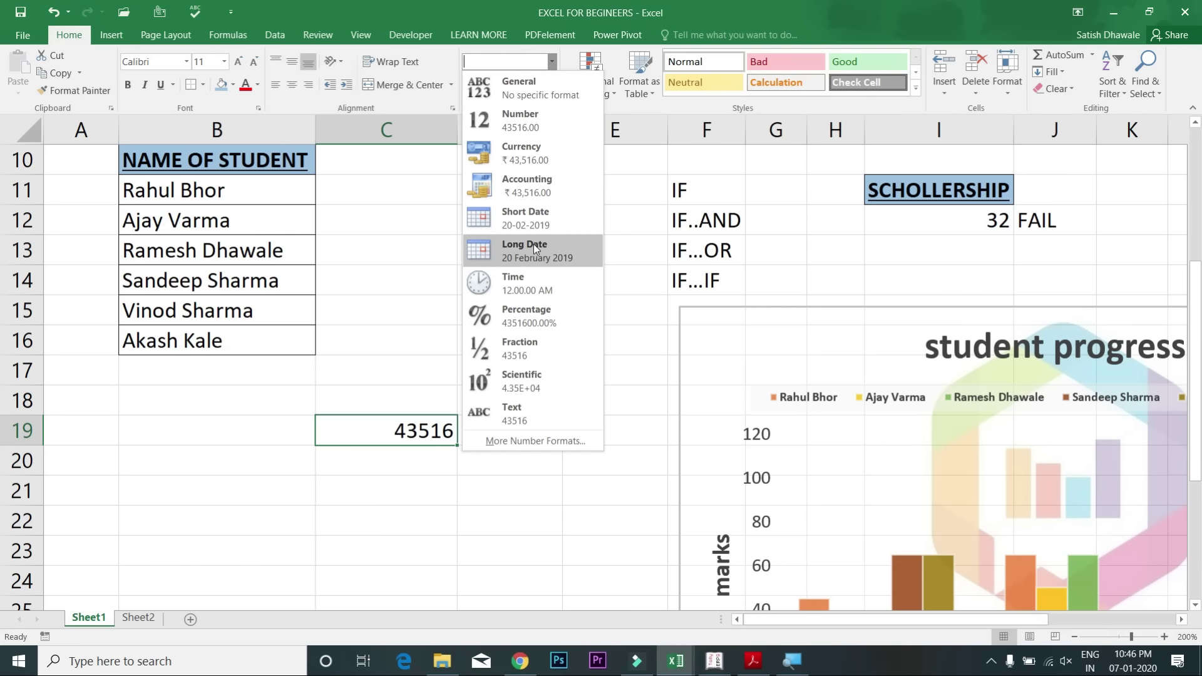
pyautogui.click(532, 222)
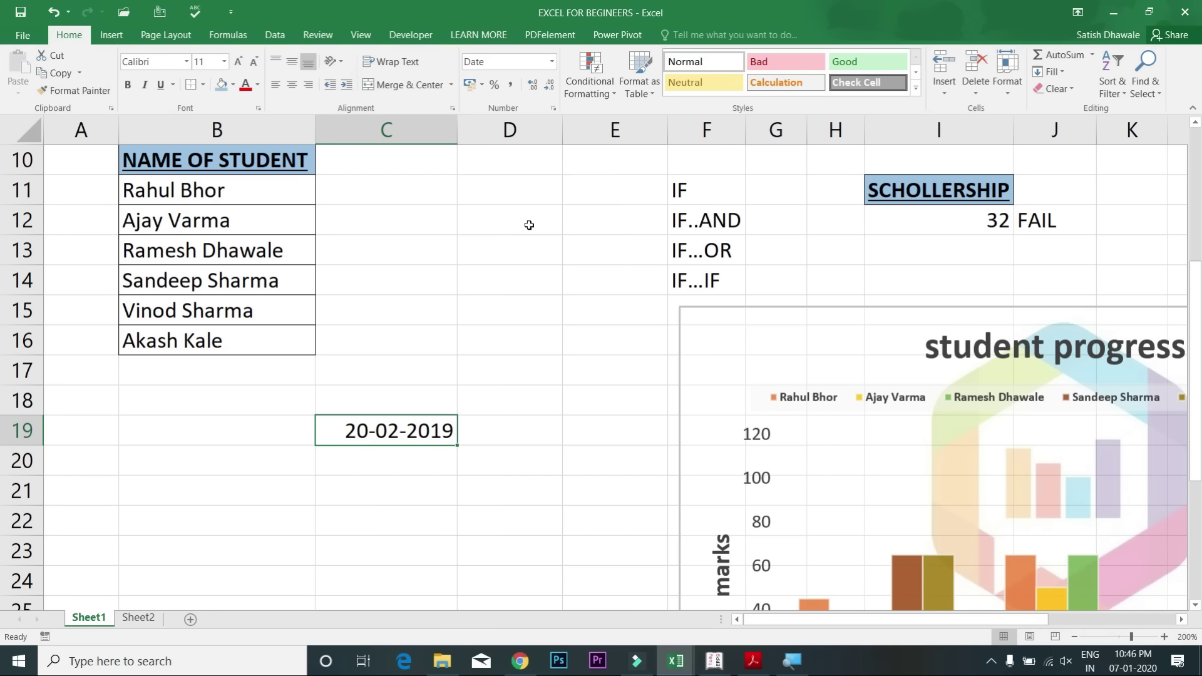
# Step: Cycle C19 through date, time, number and General shortcuts, ending on the 20-Feb-19 date
pyautogui.hotkey('ctrl', 'shift', '3')
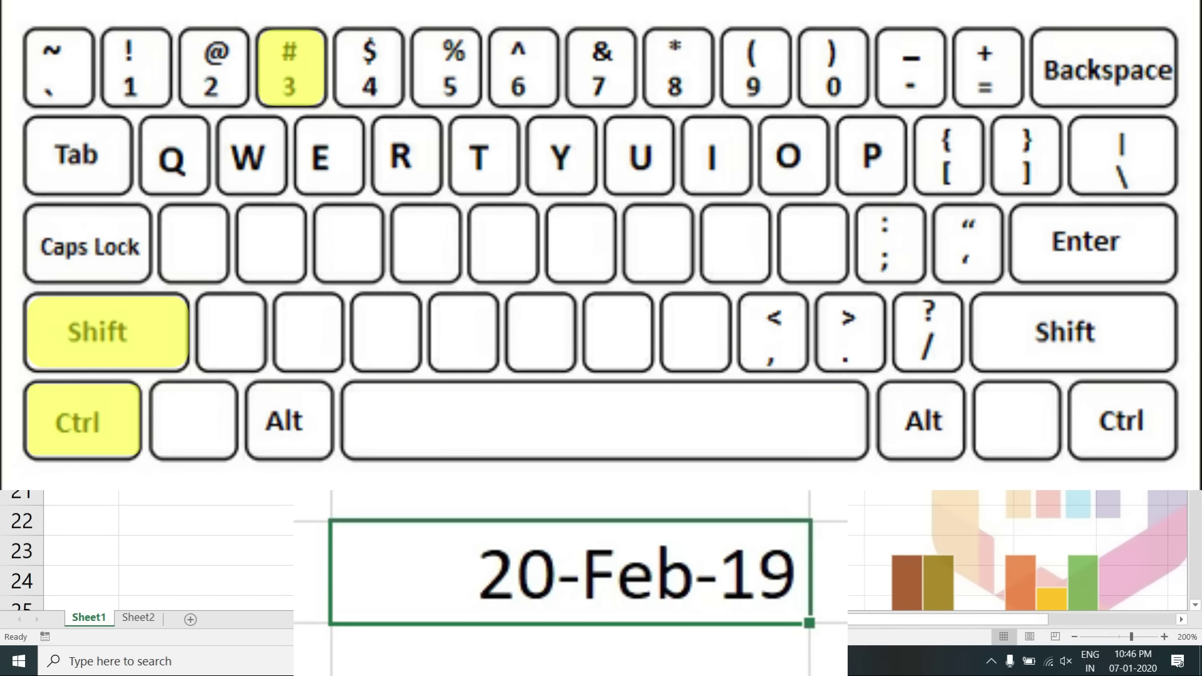
pyautogui.hotkey('ctrl', 'shift', '2')
pyautogui.hotkey('ctrl', 'shift', '3')
pyautogui.hotkey('ctrl', 'shift', '1')
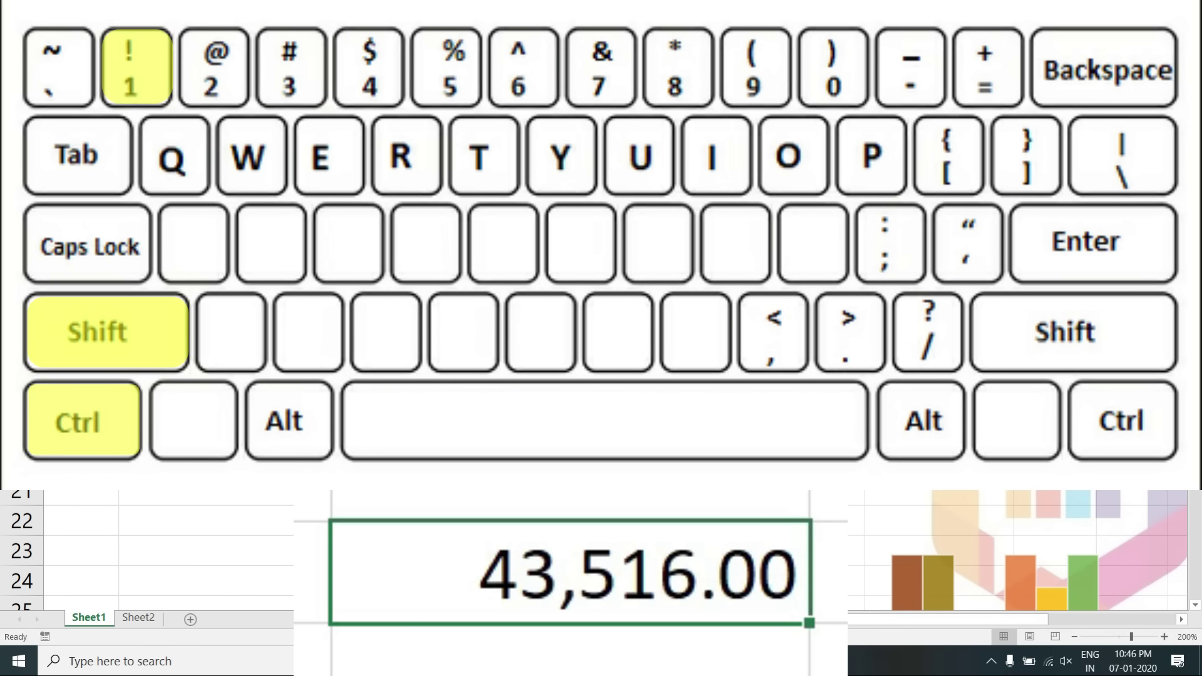
pyautogui.hotkey('ctrl', 'shift', '2')
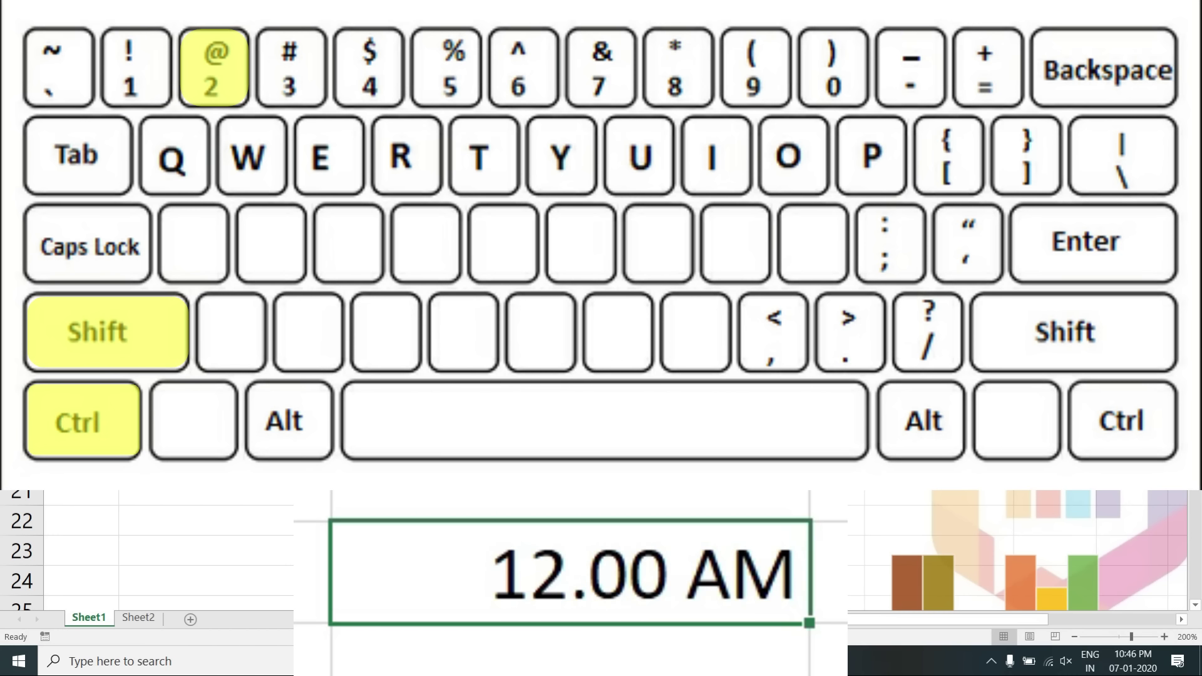
pyautogui.hotkey('ctrl', 'shift', '`')
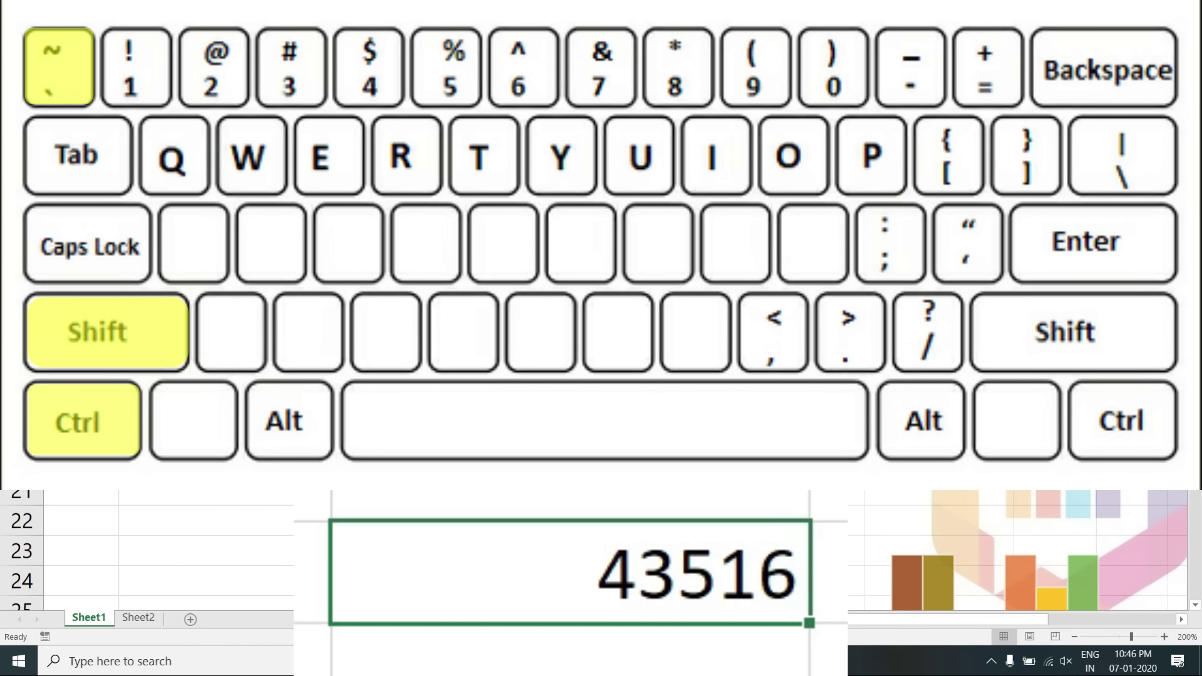
pyautogui.hotkey('ctrl', 'shift', '1')
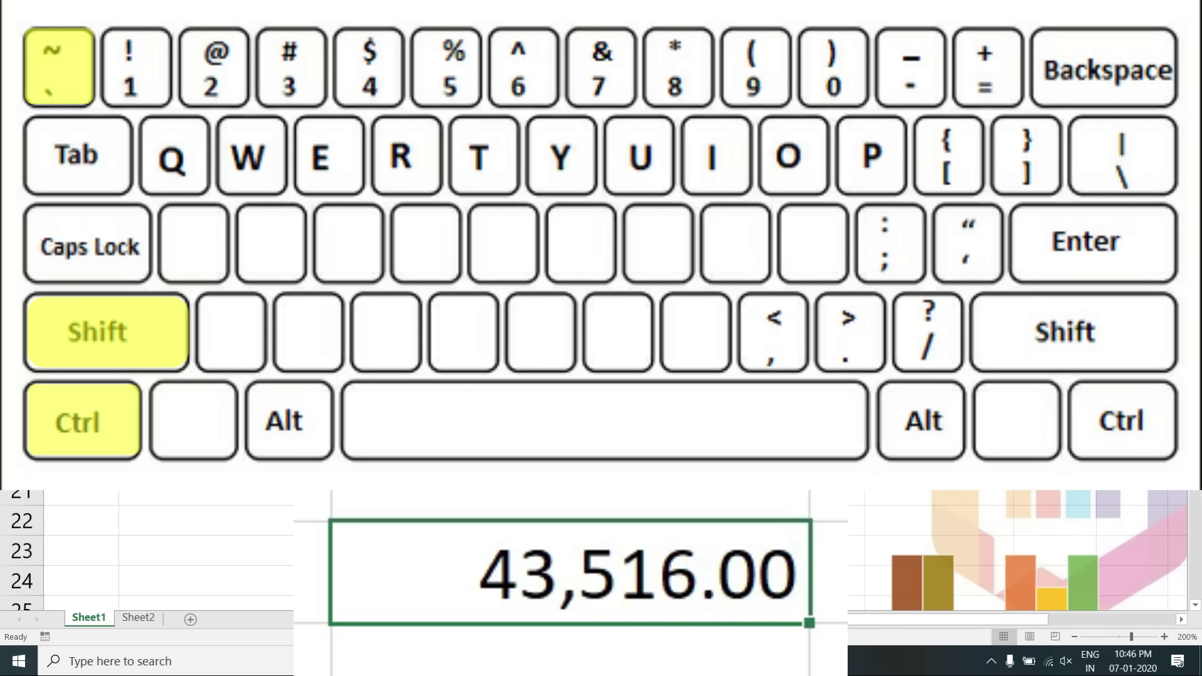
pyautogui.hotkey('ctrl', 'shift', '2')
pyautogui.hotkey('ctrl', 'shift', '3')
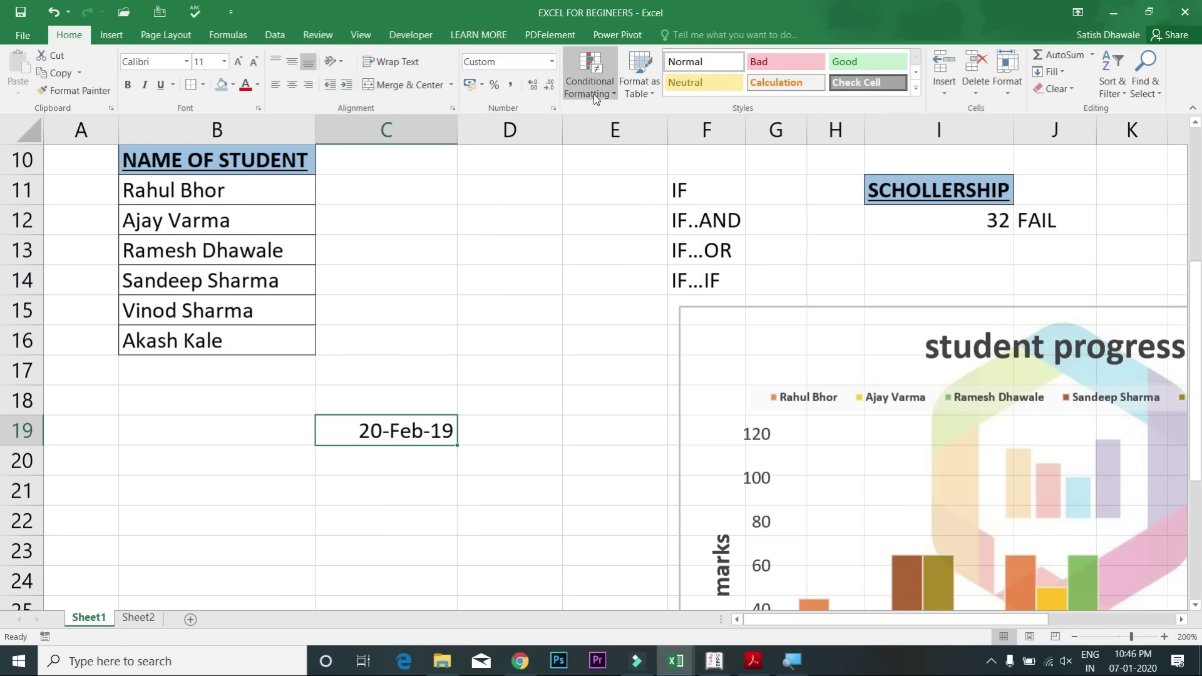
pyautogui.click(590, 89)
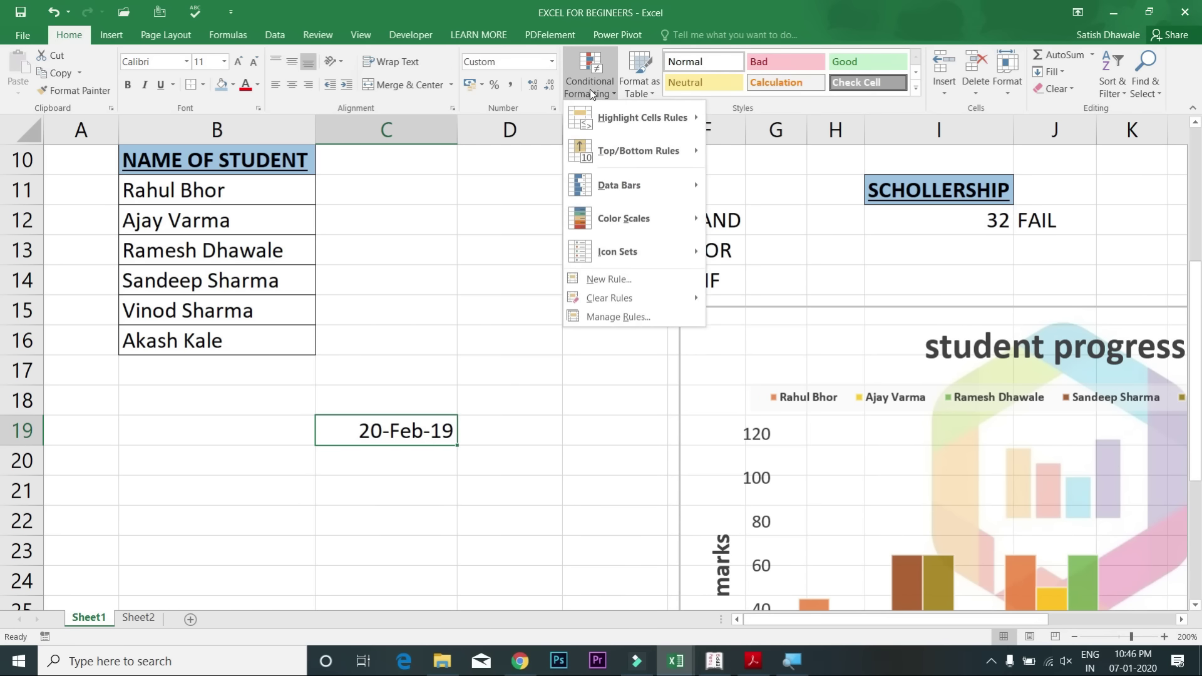
pyautogui.click(618, 96)
pyautogui.click(643, 93)
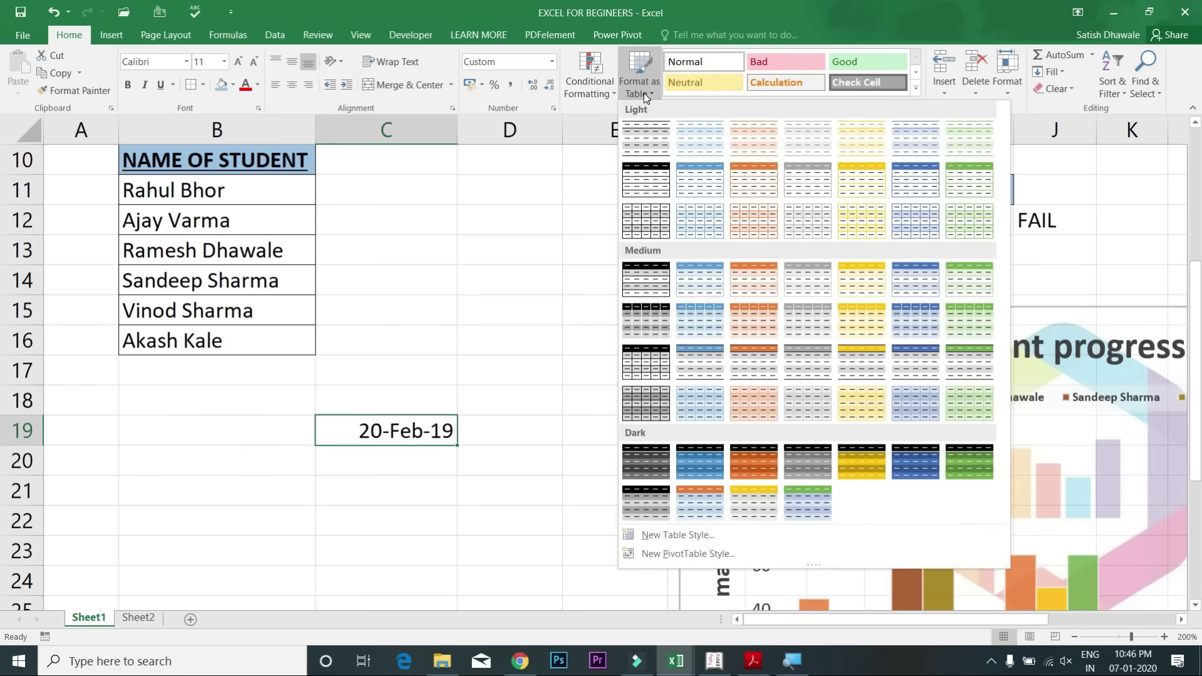
pyautogui.click(412, 428)
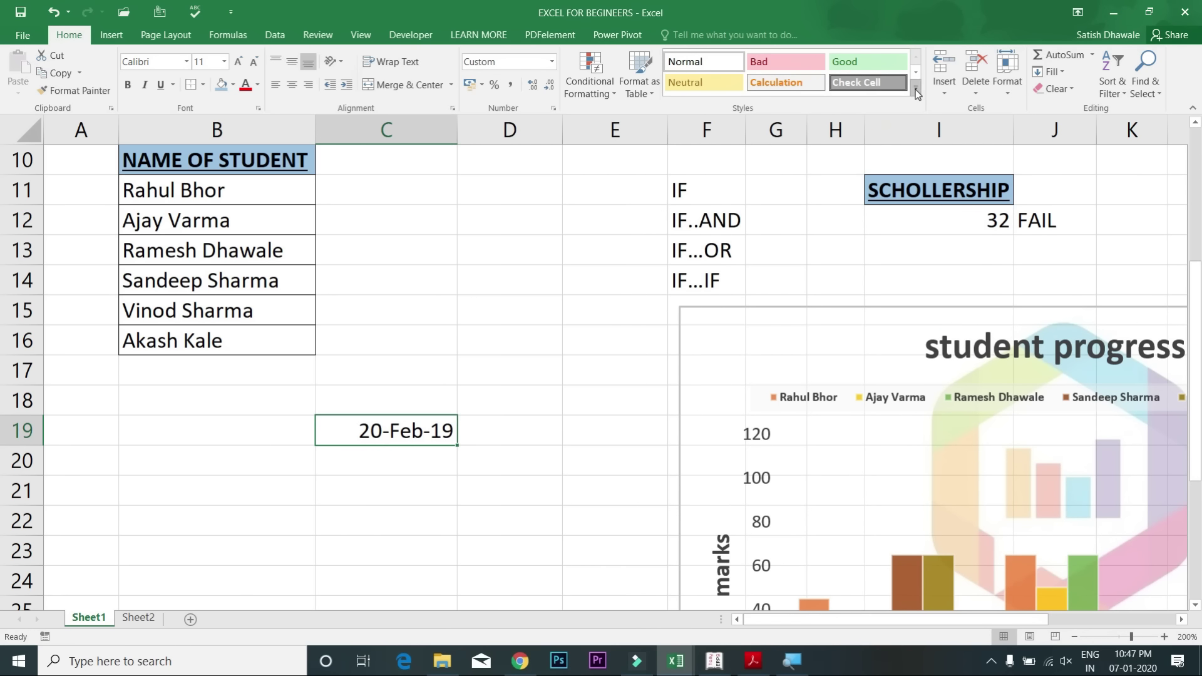
pyautogui.click(915, 88)
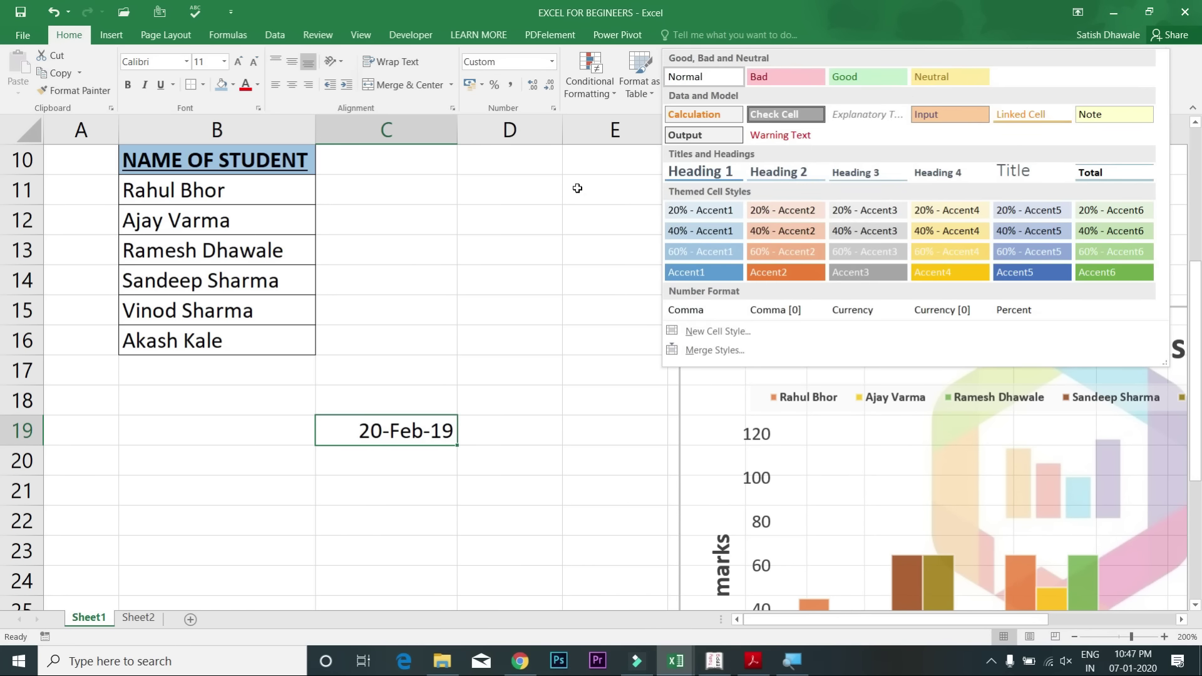
pyautogui.click(577, 188)
pyautogui.click(948, 91)
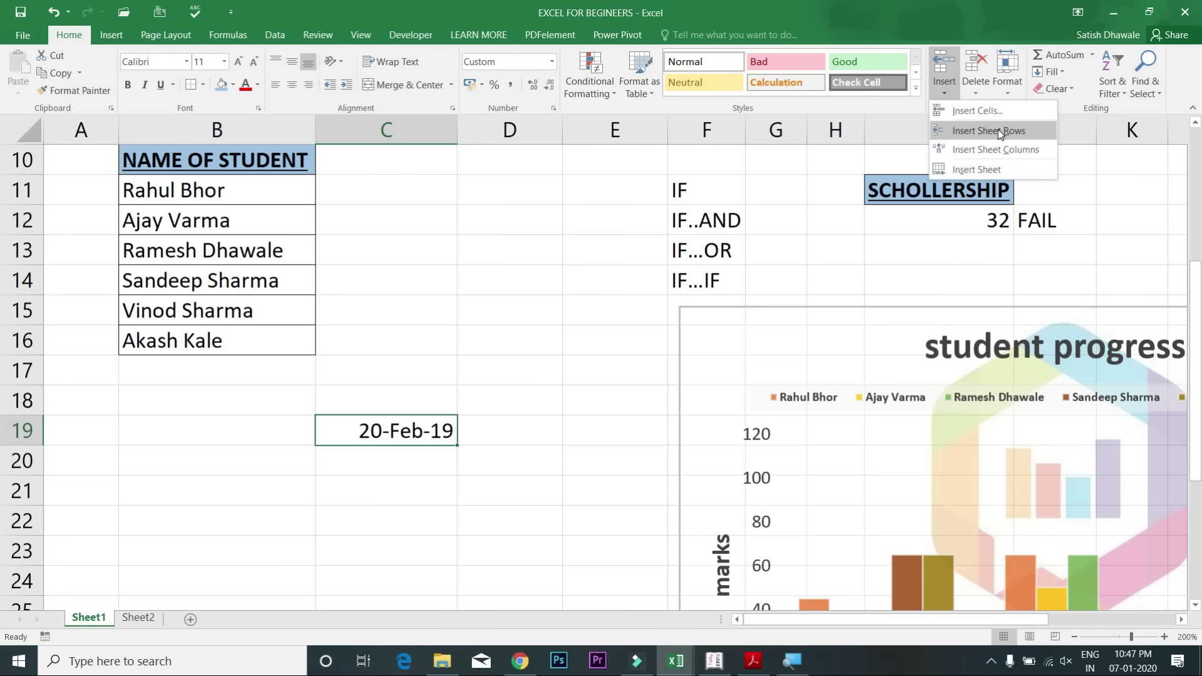
pyautogui.click(24, 188)
pyautogui.click(23, 187)
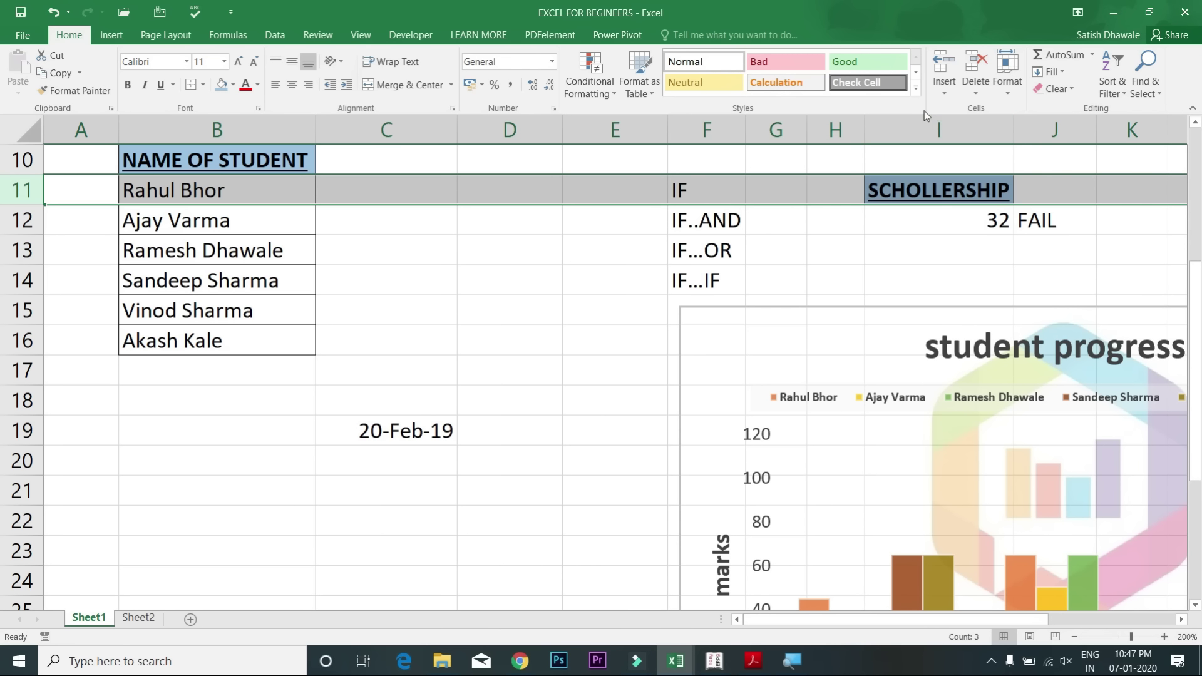
pyautogui.click(952, 89)
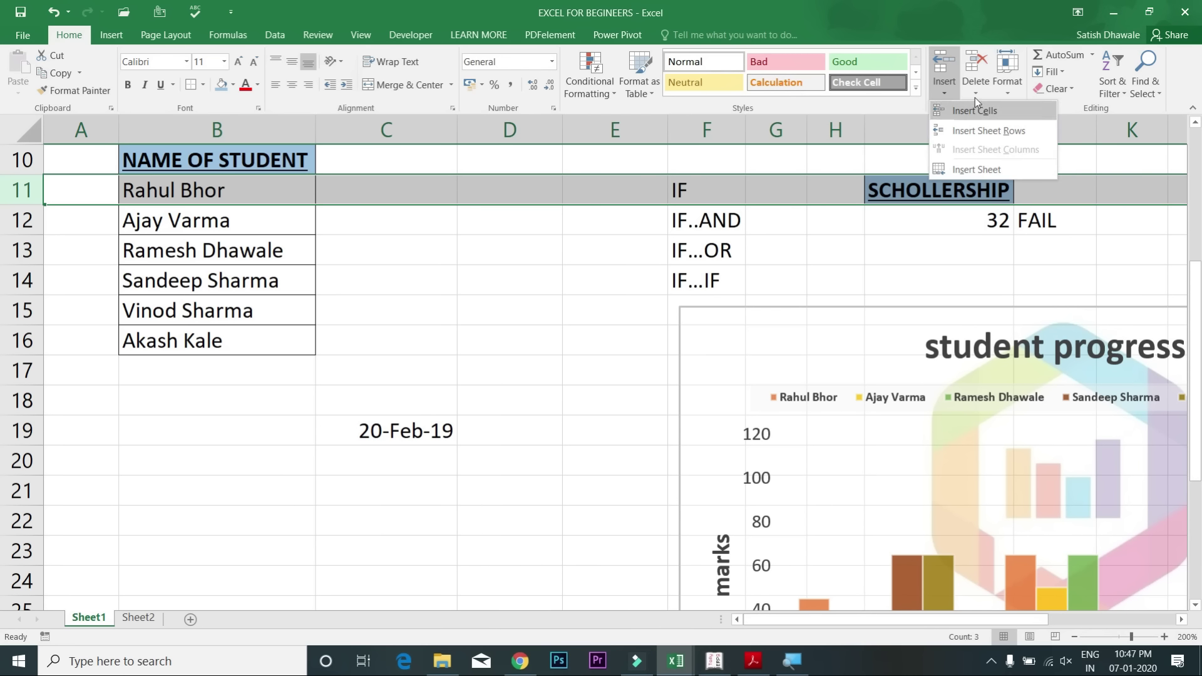
pyautogui.click(978, 94)
pyautogui.click(978, 90)
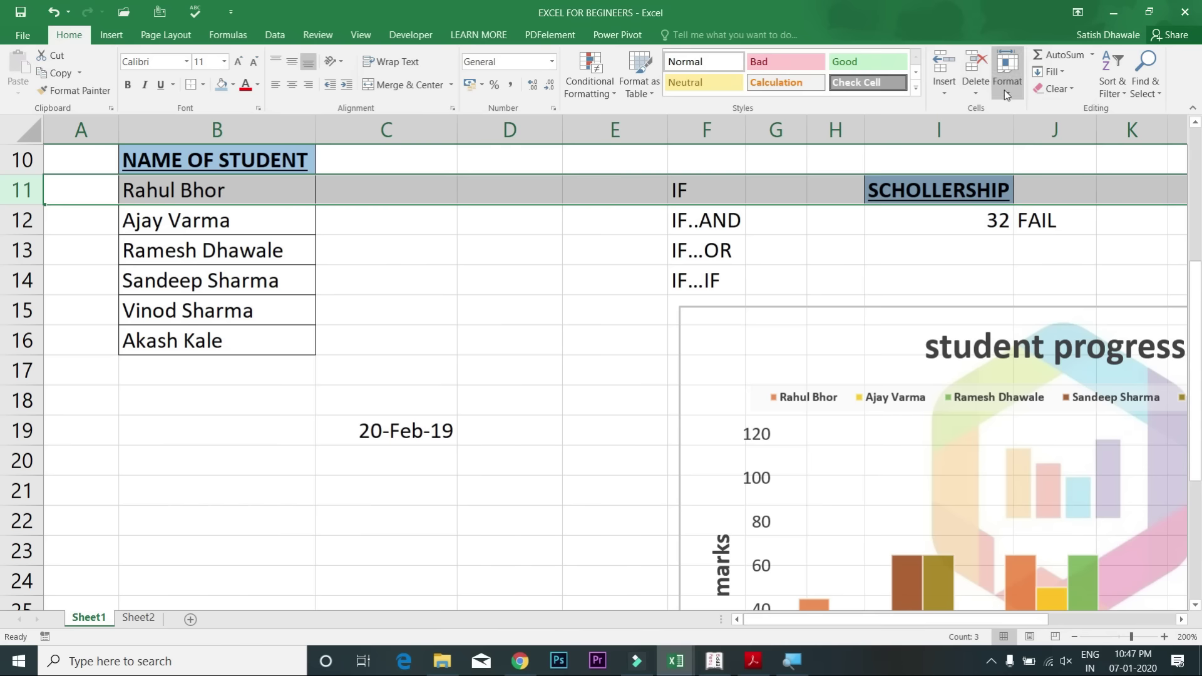
pyautogui.click(1003, 90)
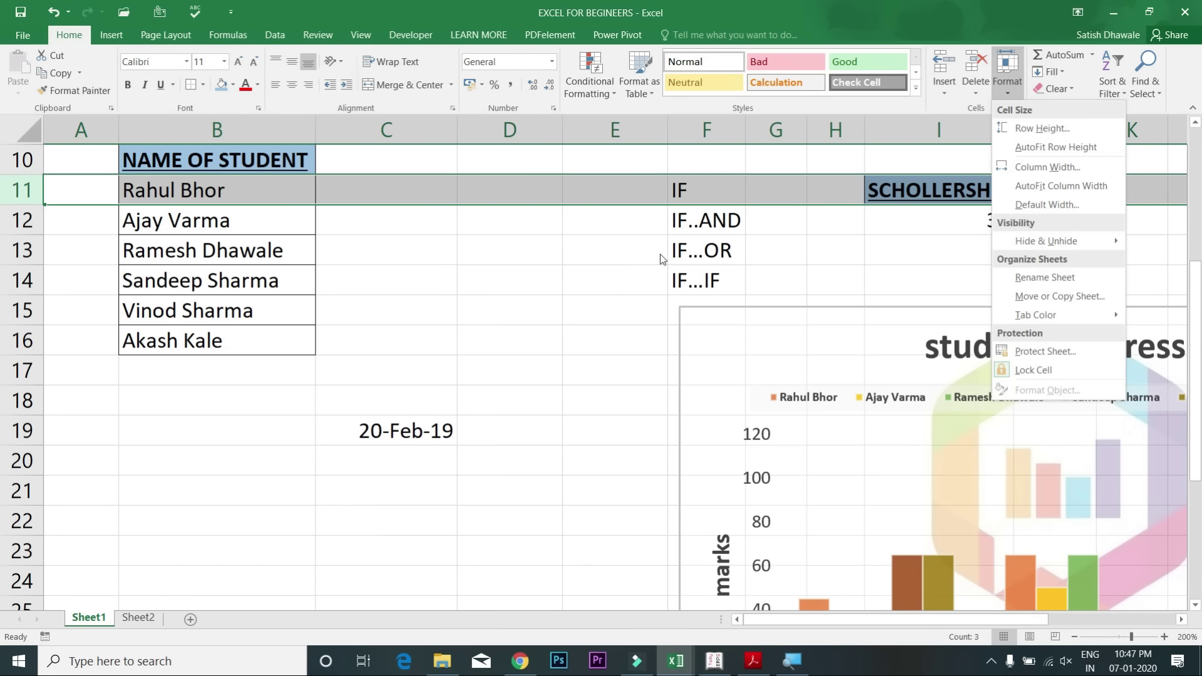
pyautogui.click(575, 257)
pyautogui.click(572, 250)
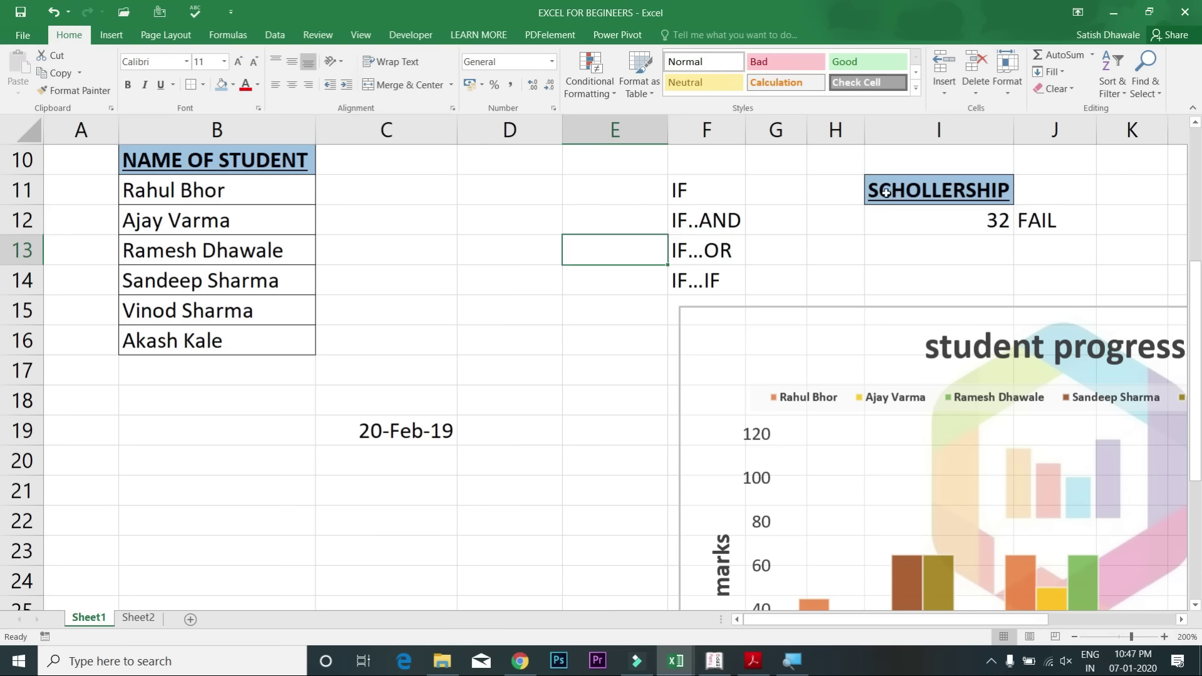
pyautogui.click(1076, 91)
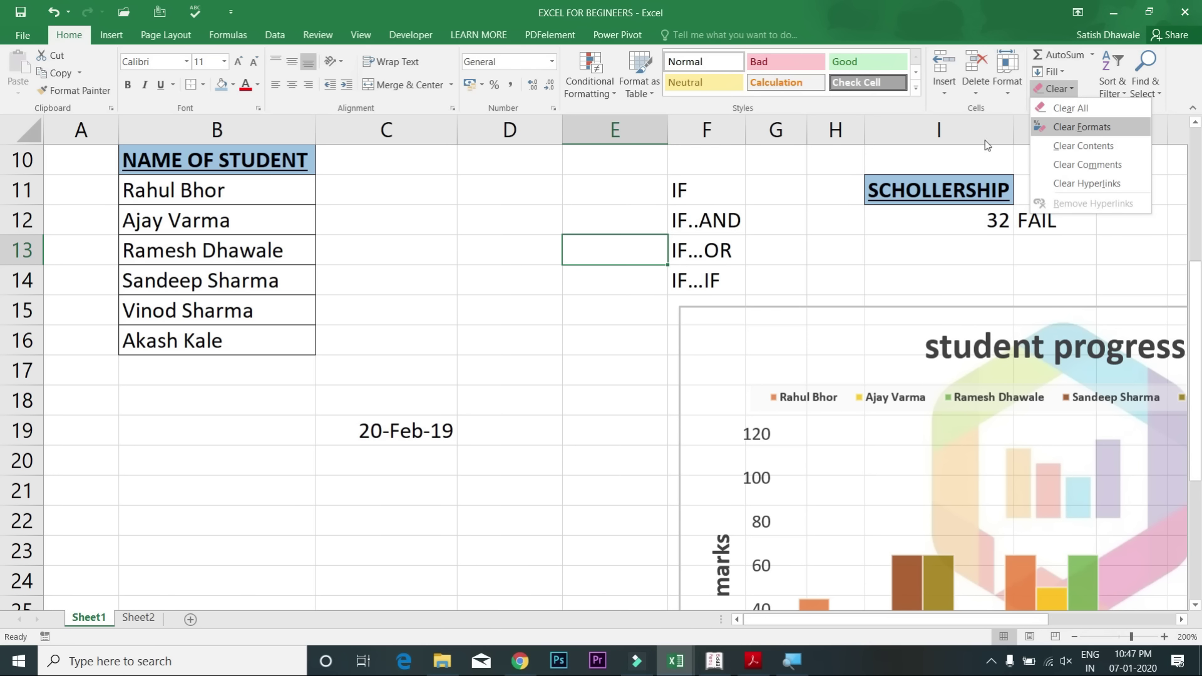
pyautogui.click(502, 202)
pyautogui.moveTo(497, 188); pyautogui.dragTo(498, 119)
pyautogui.moveTo(261, 269); pyautogui.dragTo(226, 575)
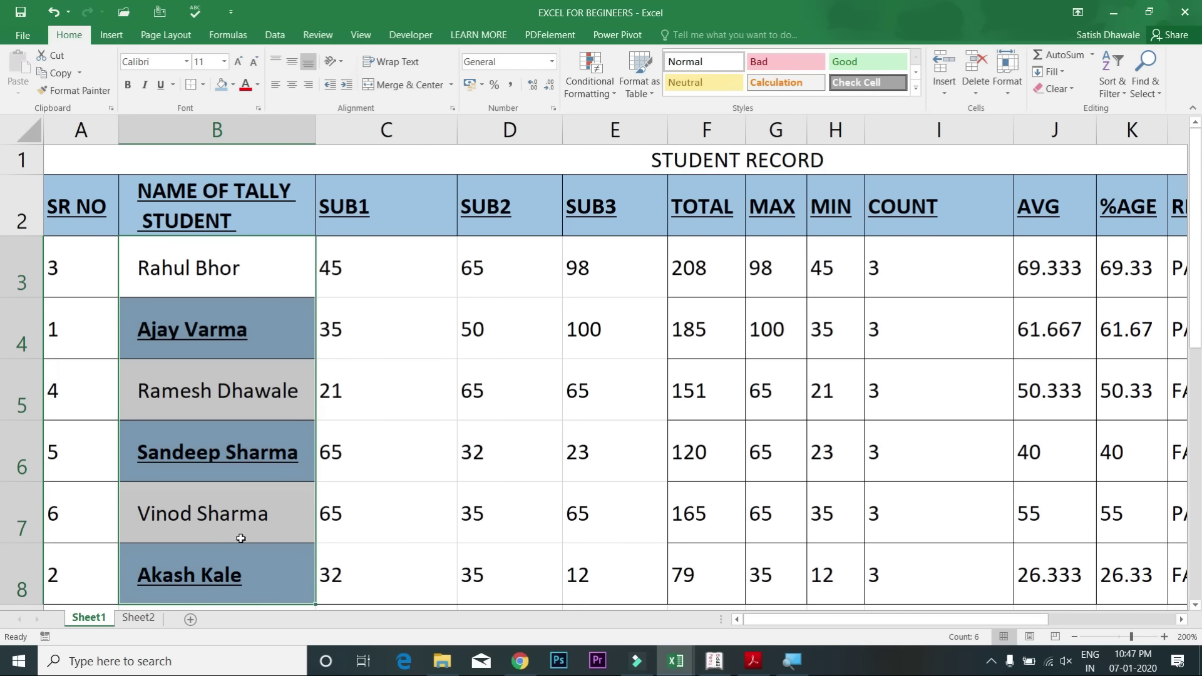
pyautogui.click(1054, 94)
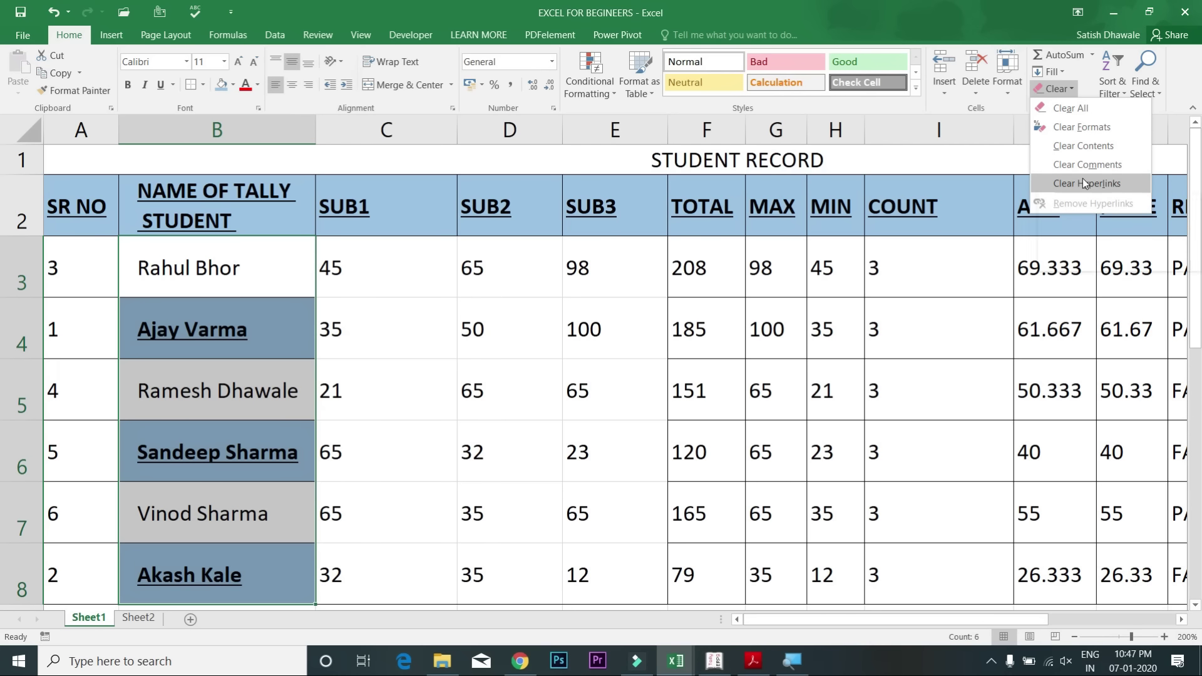
pyautogui.click(1084, 111)
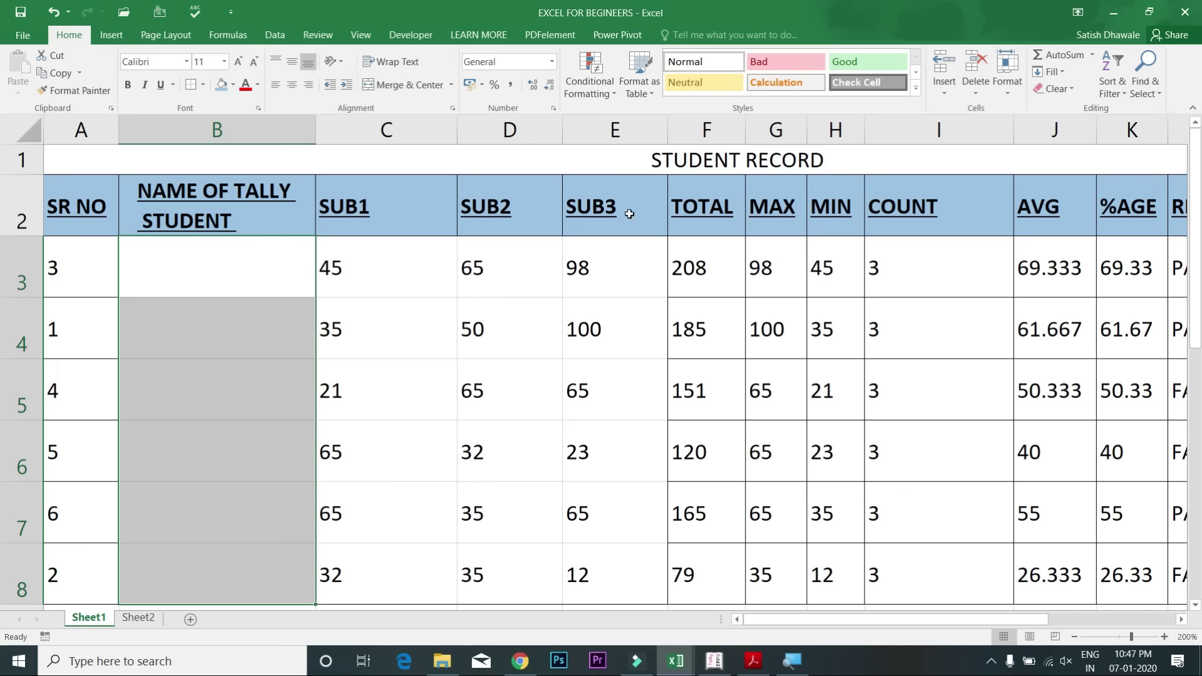
pyautogui.hotkey('ctrl', 'z')
pyautogui.click(1066, 92)
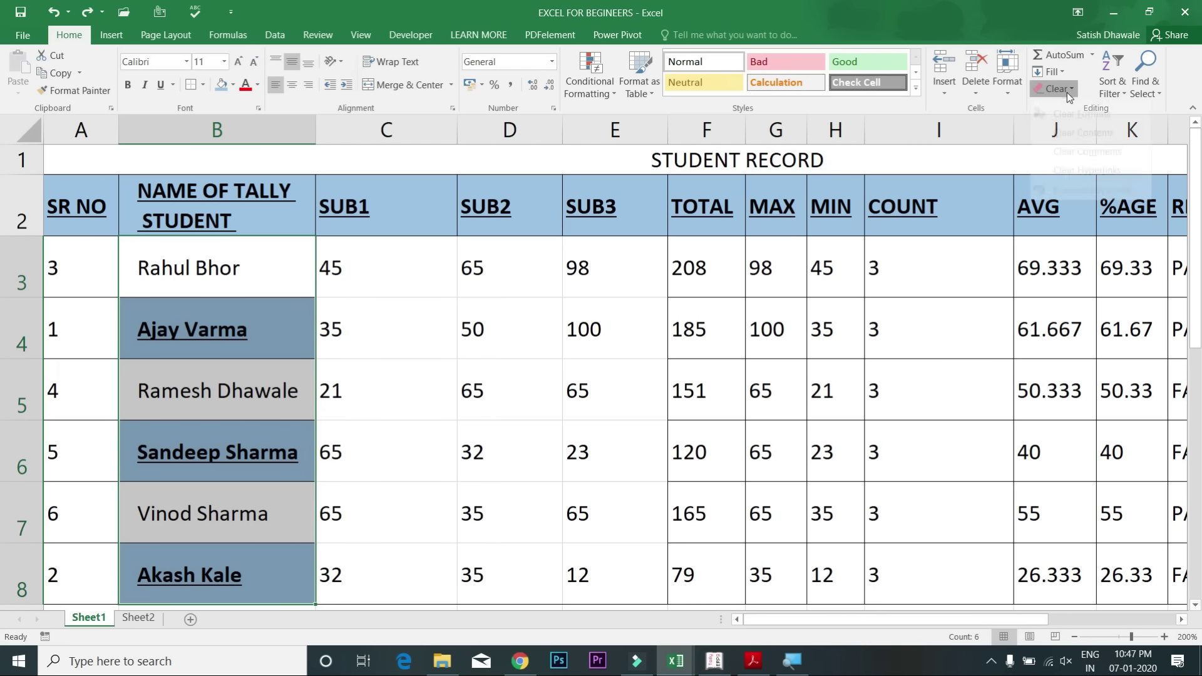
pyautogui.click(1082, 148)
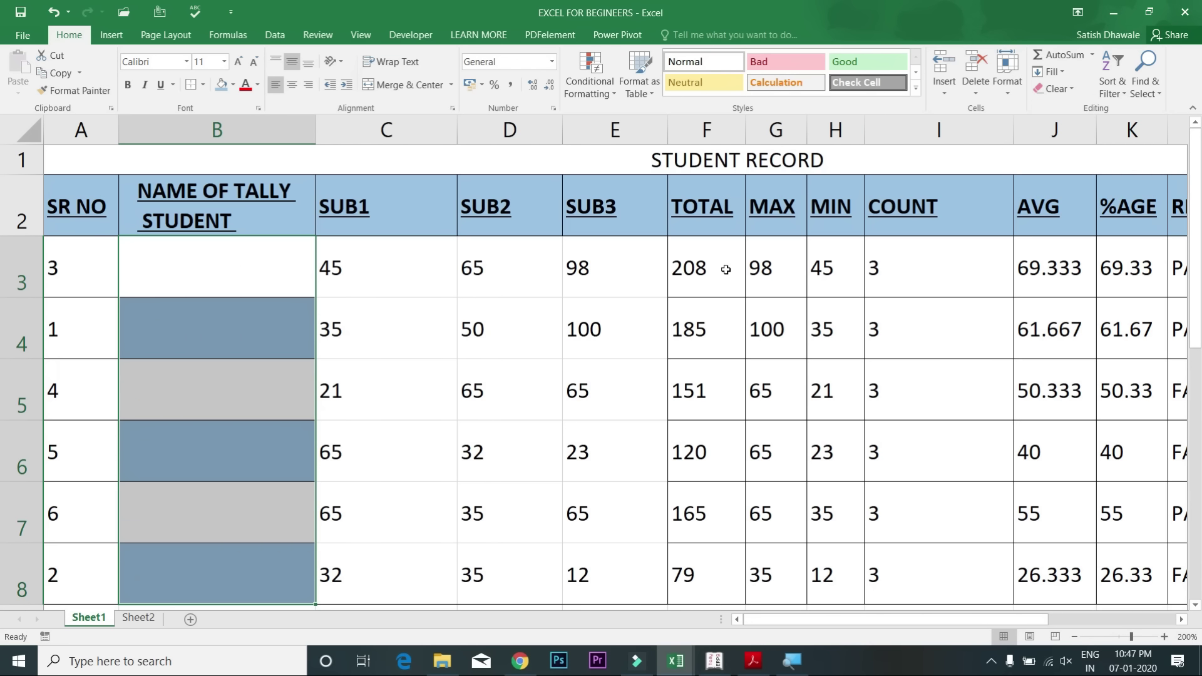
pyautogui.hotkey('ctrl', 'z')
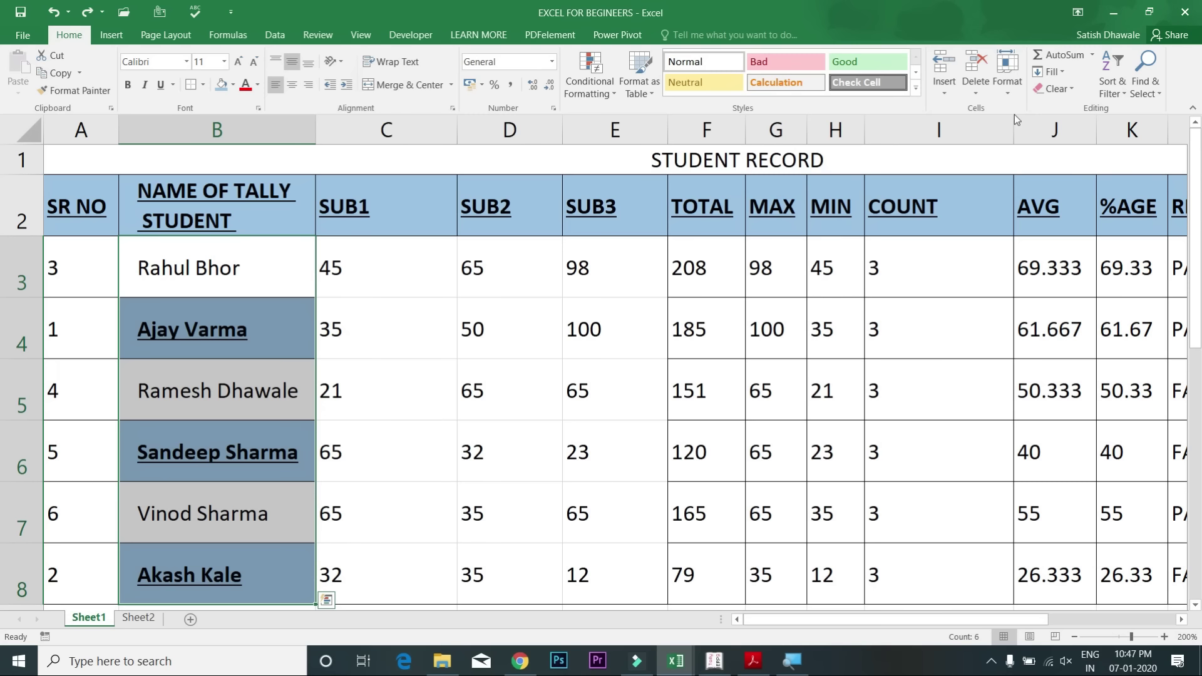
pyautogui.click(1060, 72)
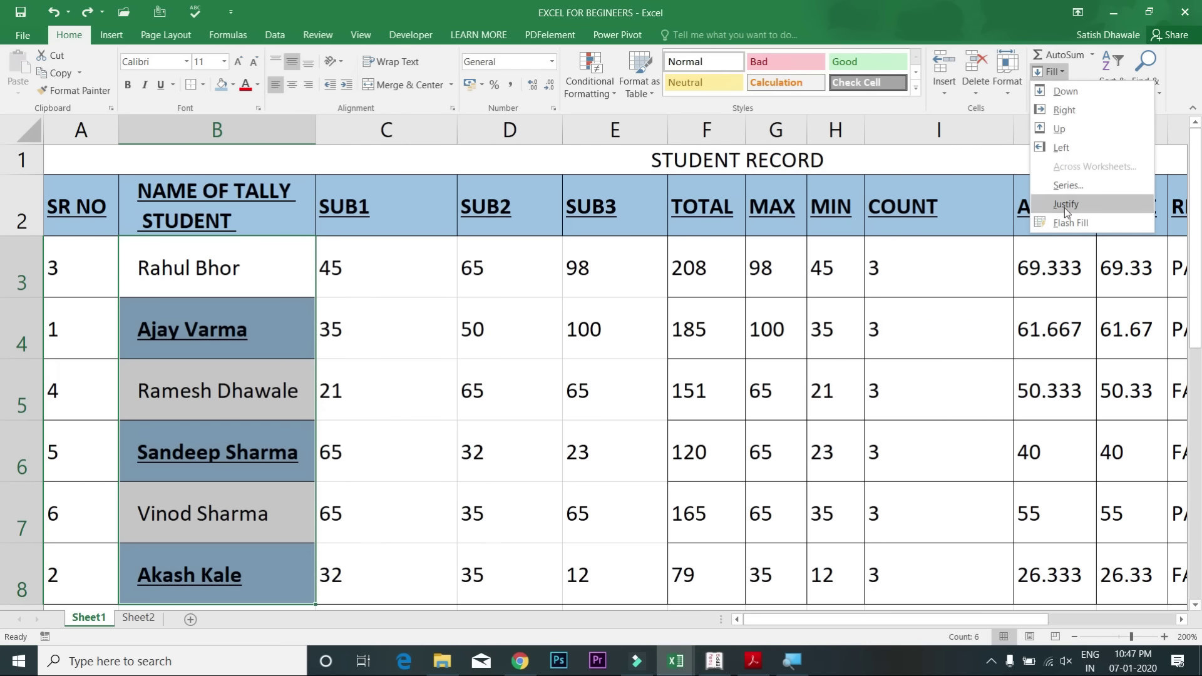
pyautogui.click(743, 343)
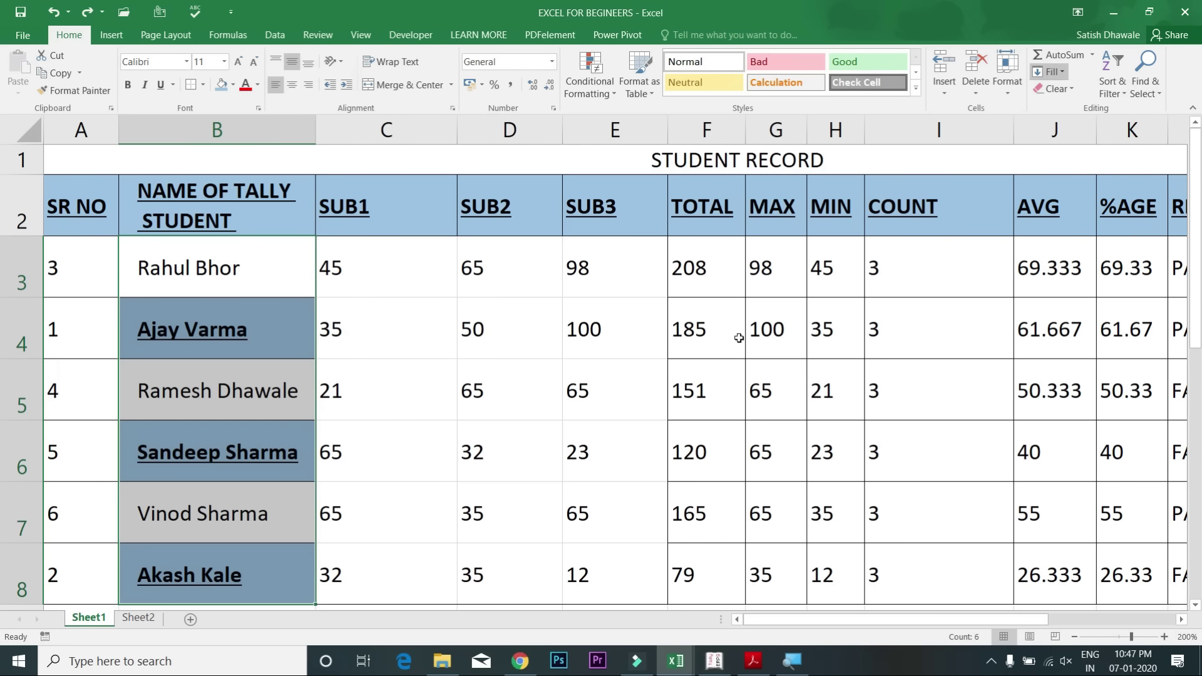
pyautogui.hotkey('alt', '=')
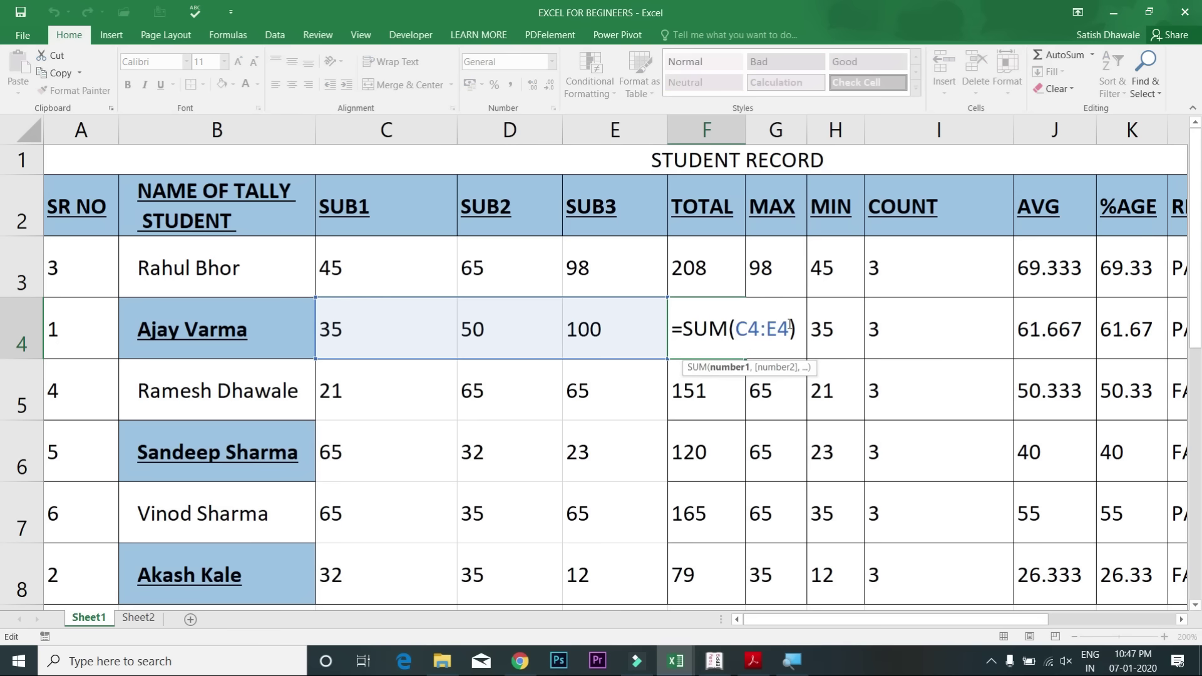
pyautogui.hotkey('ctrl', 'Return')
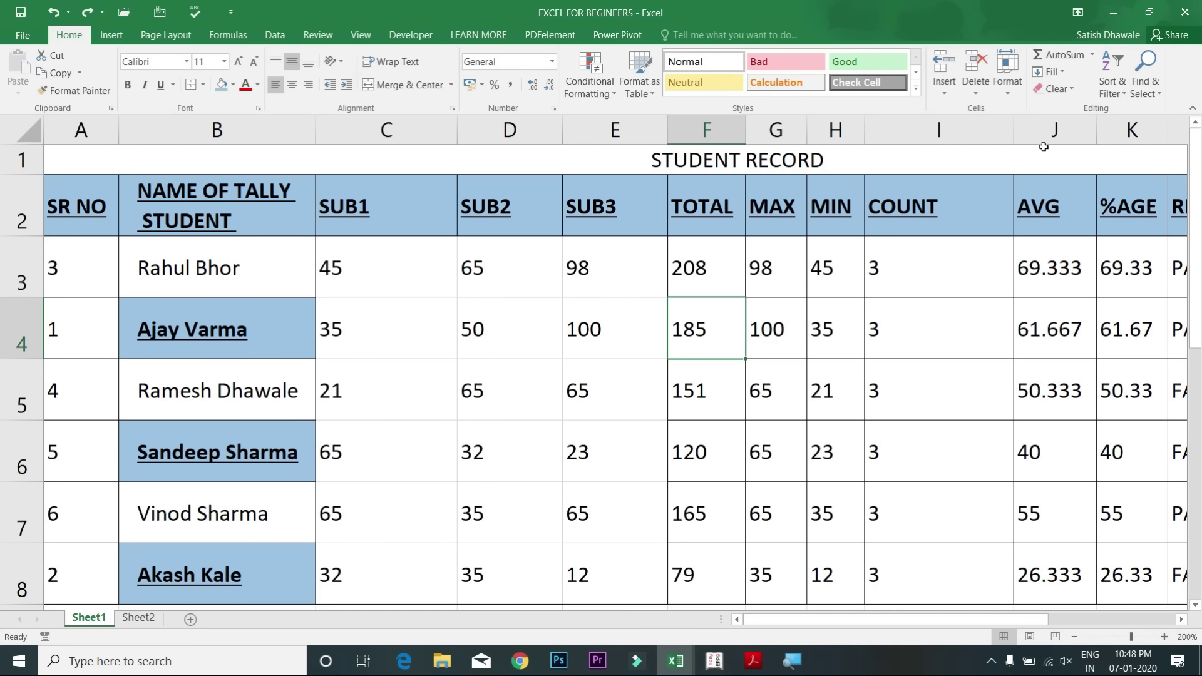
# Step: Replace all 'SUB' with 'SUBJECT' so the headings read SUBJECT1–SUBJECT3, then reopen Find
pyautogui.click(1132, 96)
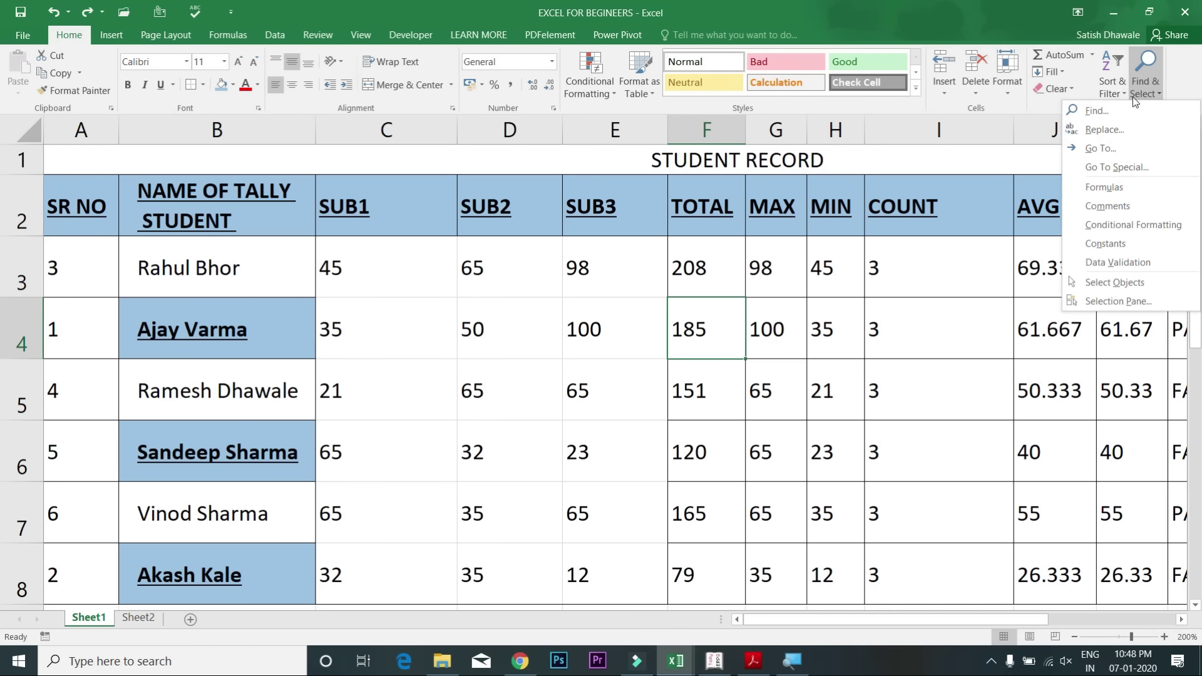
pyautogui.click(1120, 131)
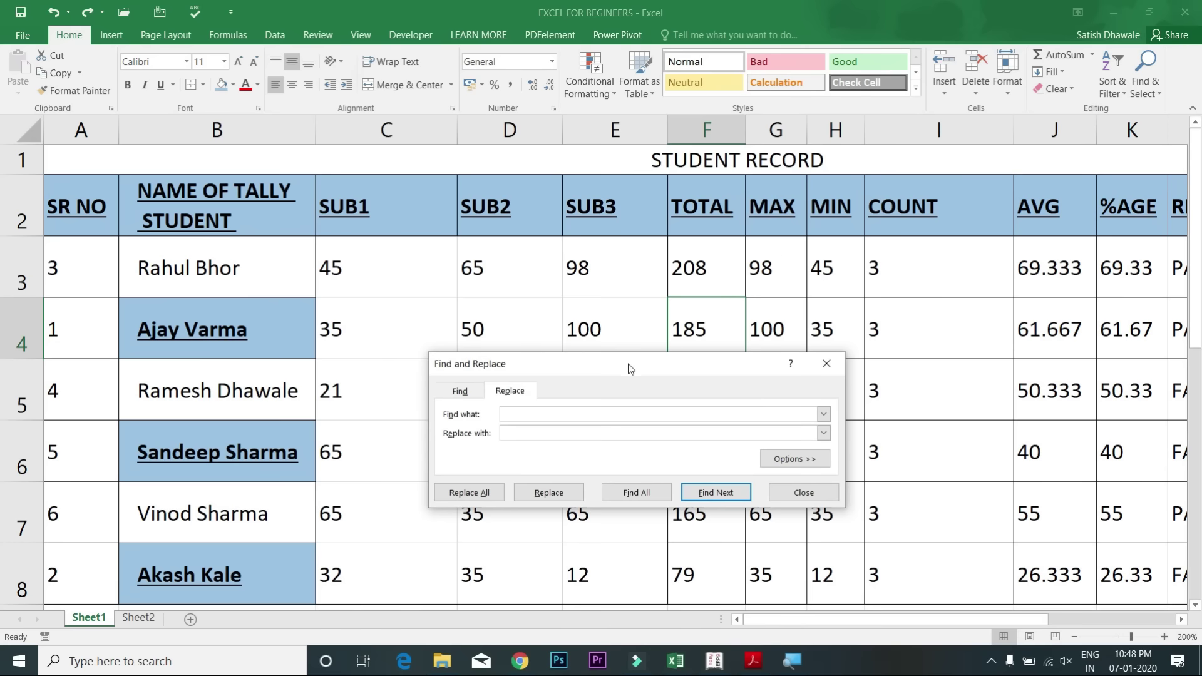
pyautogui.moveTo(628, 364); pyautogui.dragTo(645, 338)
pyautogui.moveTo(672, 297); pyautogui.dragTo(690, 285)
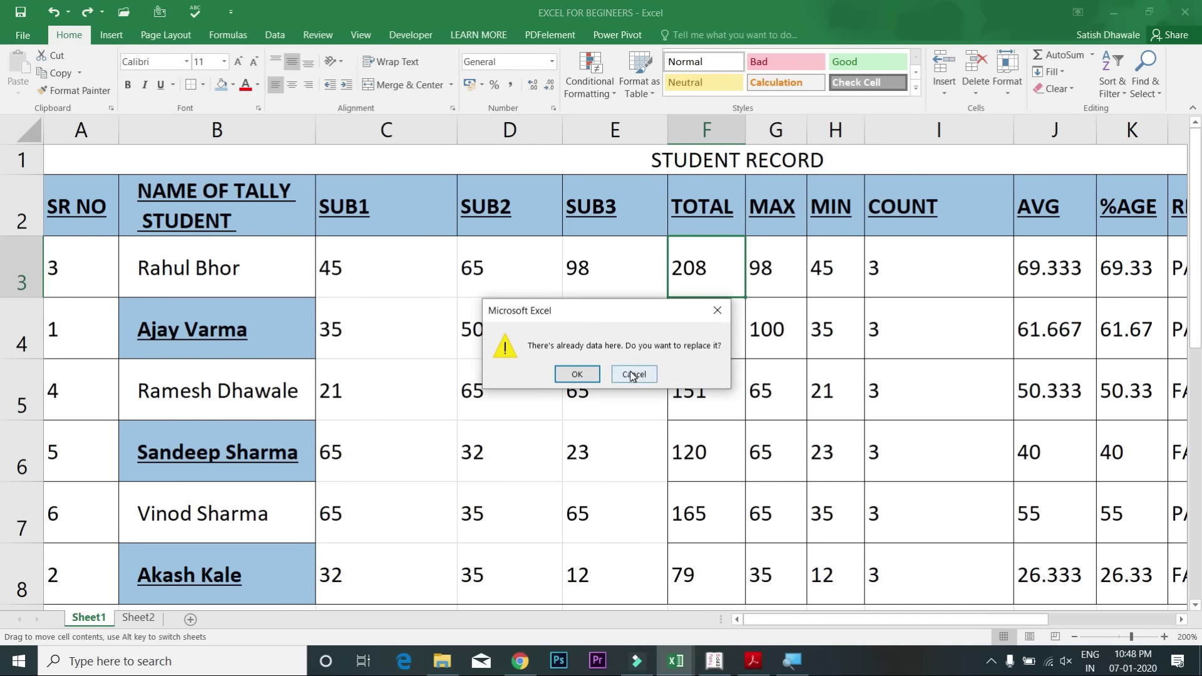
pyautogui.click(633, 374)
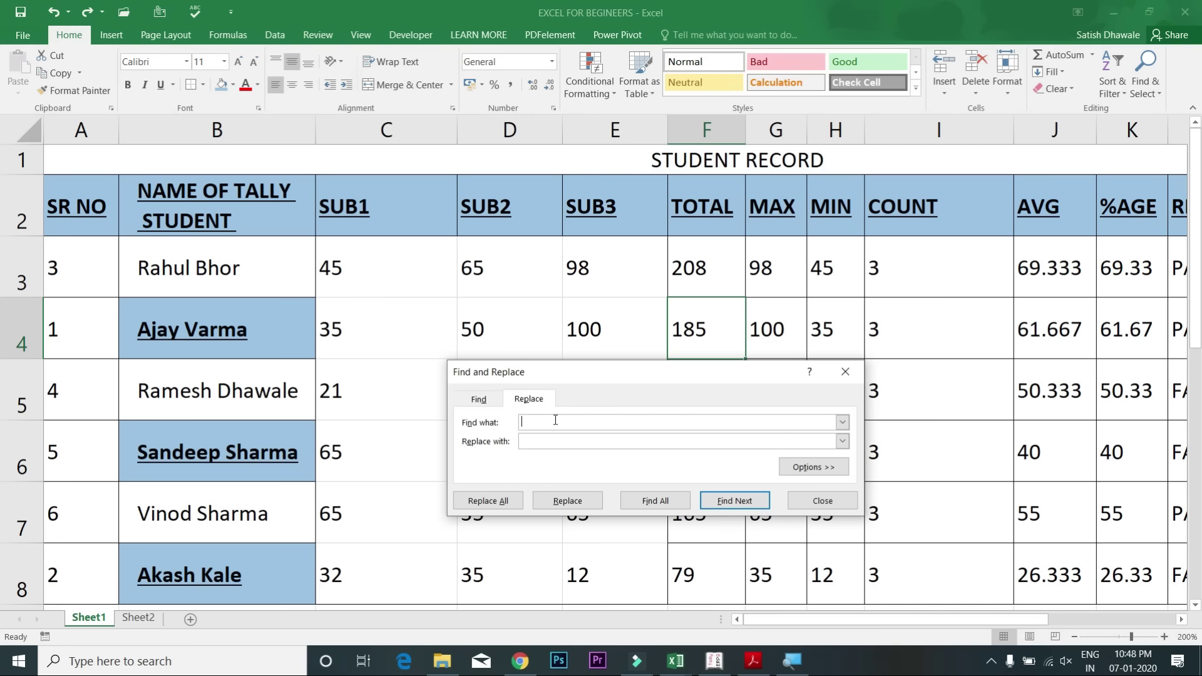
pyautogui.write('SUB')
pyautogui.press('Tab')
pyautogui.write('SUBJE')
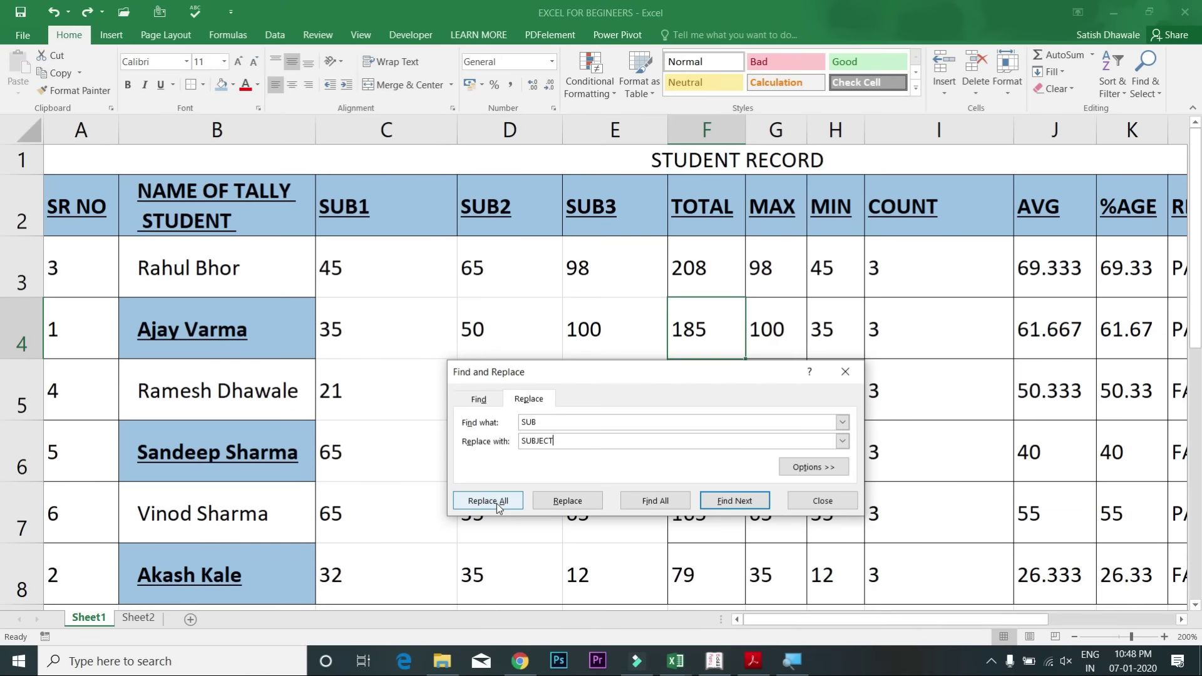
pyautogui.click(497, 503)
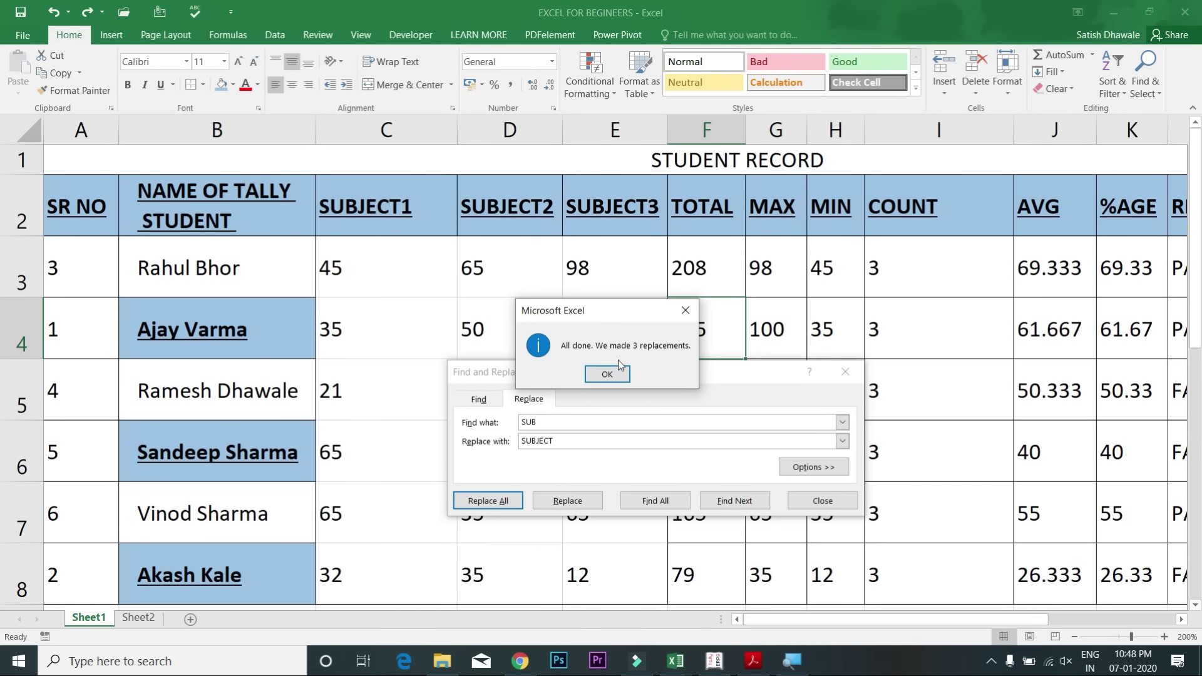
pyautogui.click(606, 375)
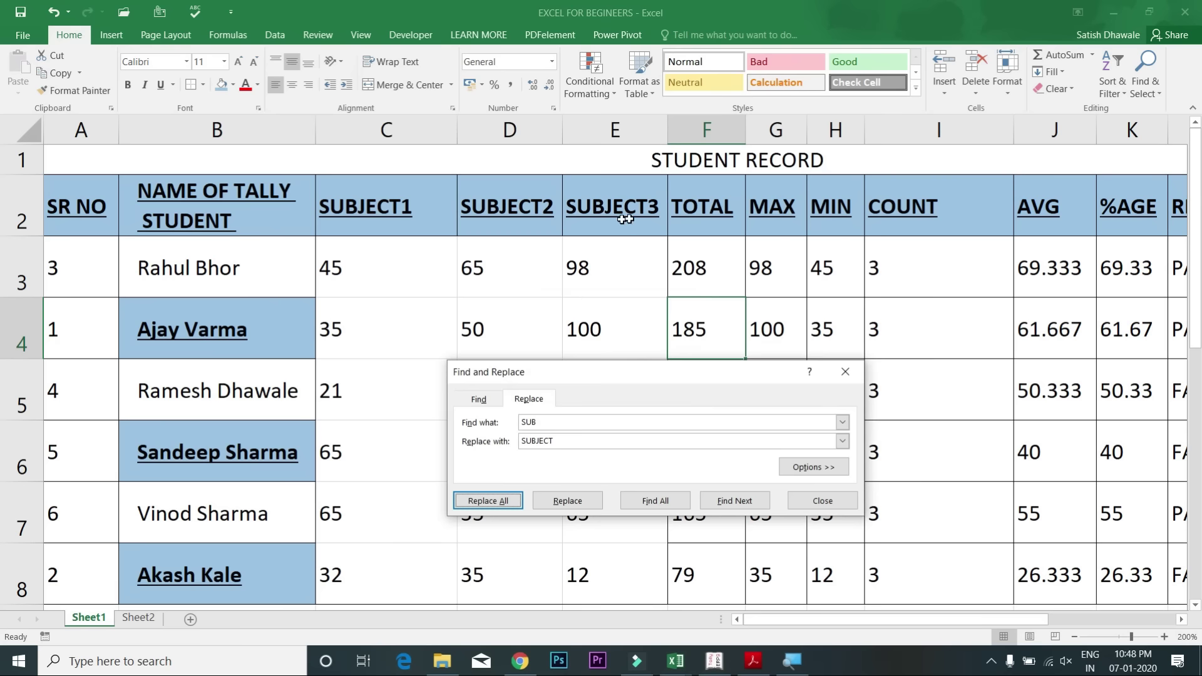
pyautogui.click(845, 373)
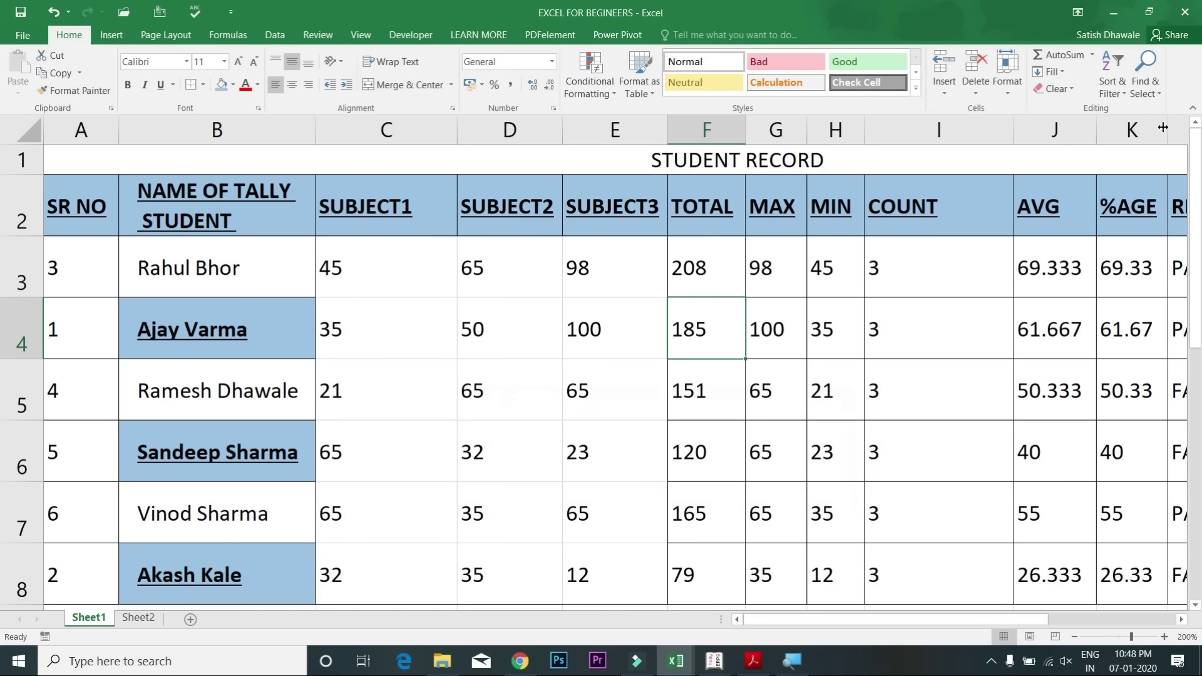
pyautogui.click(1147, 92)
pyautogui.click(1096, 111)
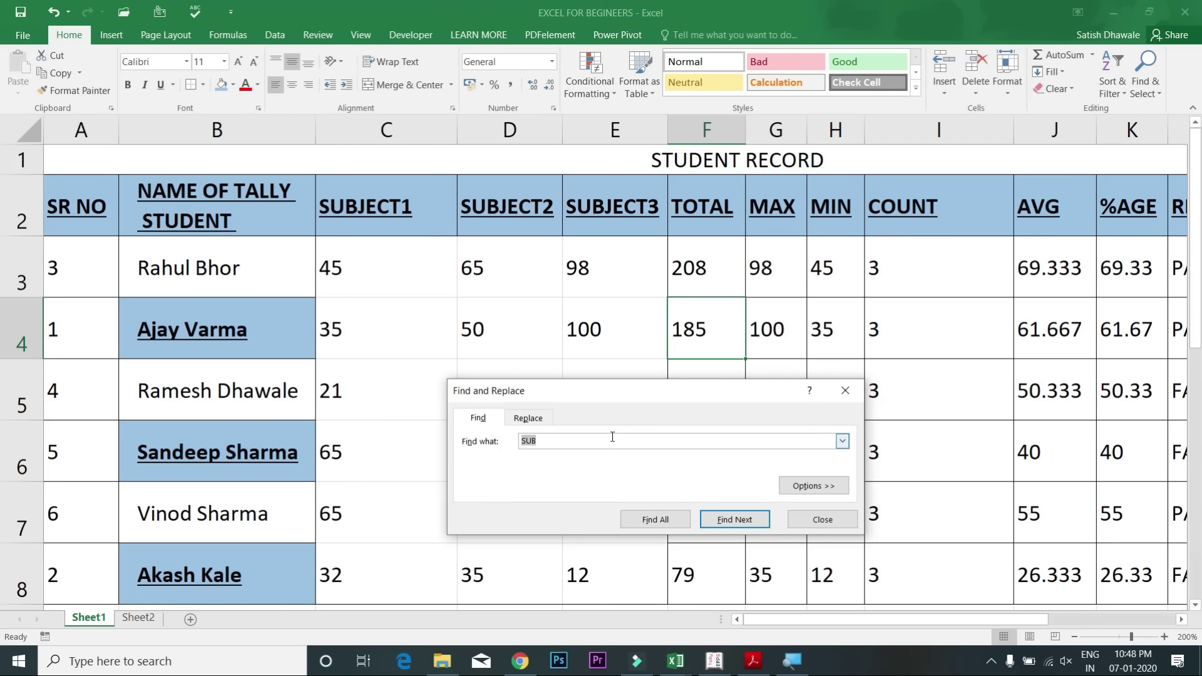
# Step: Dismiss the Find dialog to return to the STUDENT RECORD table
pyautogui.press('Escape')
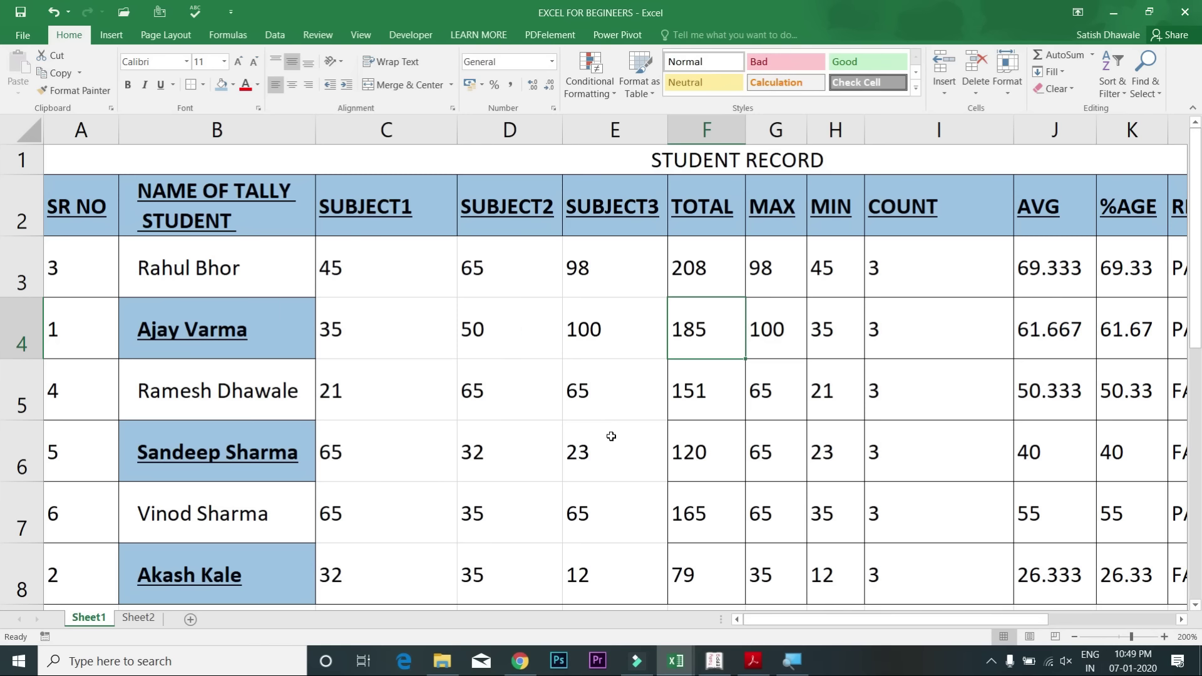
# Step: Preview the sheet, then undo the fills, header formatting and pasted student names
pyautogui.click(472, 279)
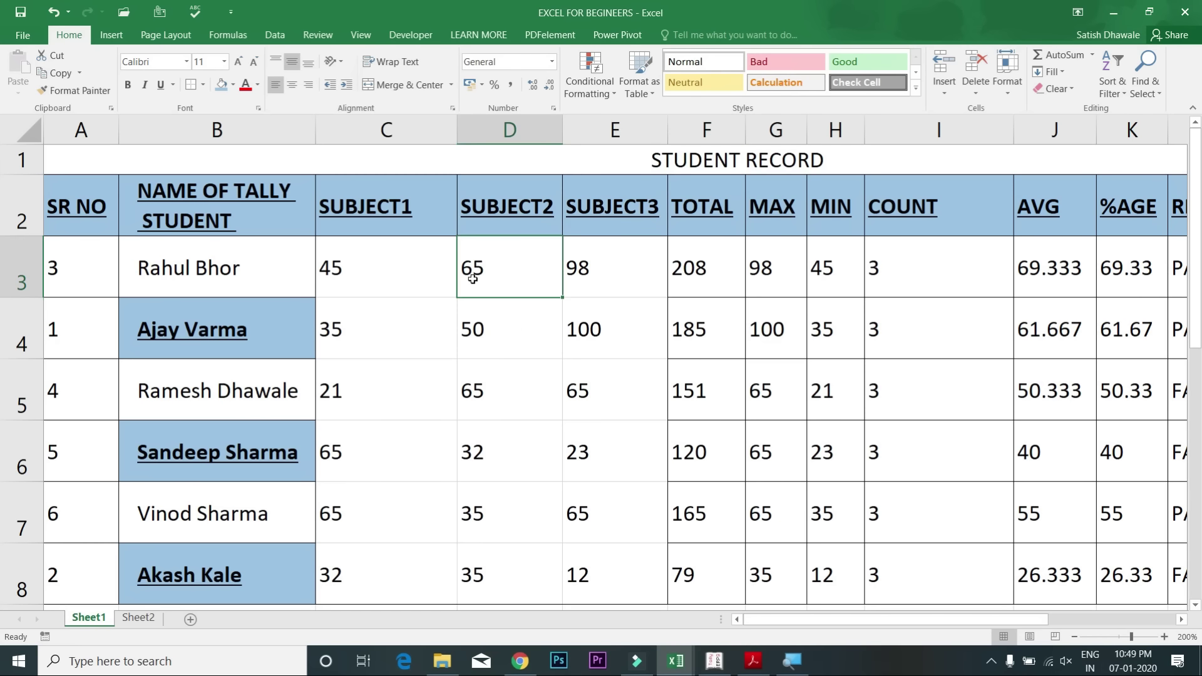
pyautogui.hotkey('ctrl', 'p')
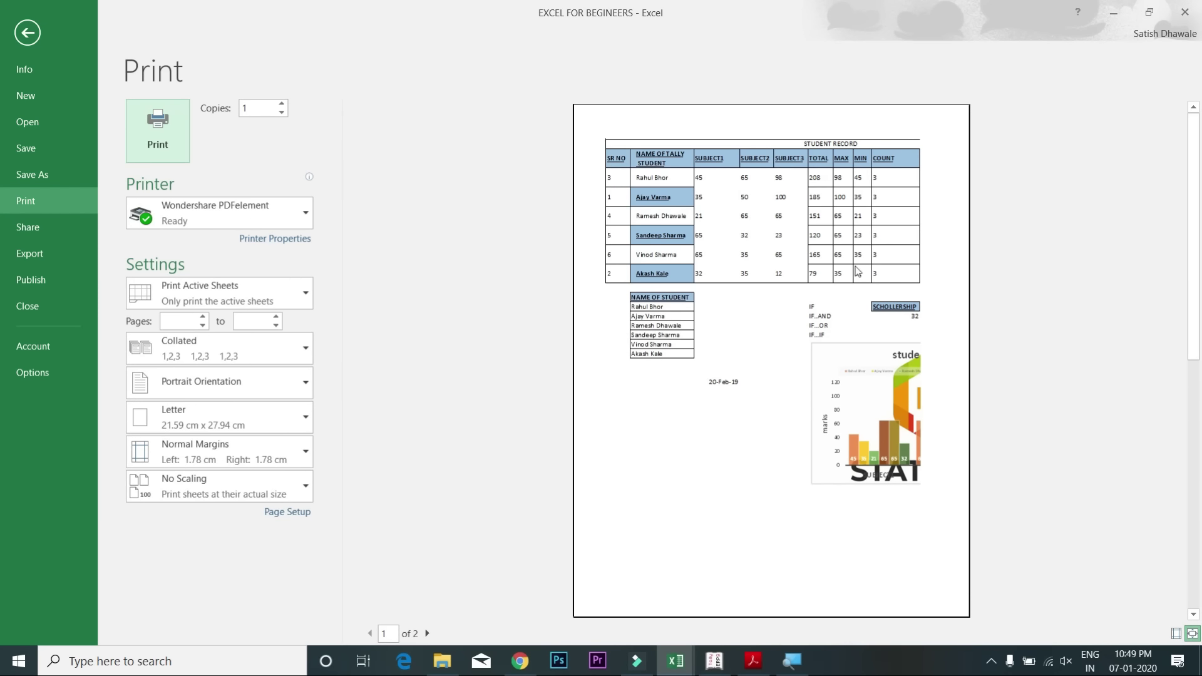
pyautogui.press('Escape')
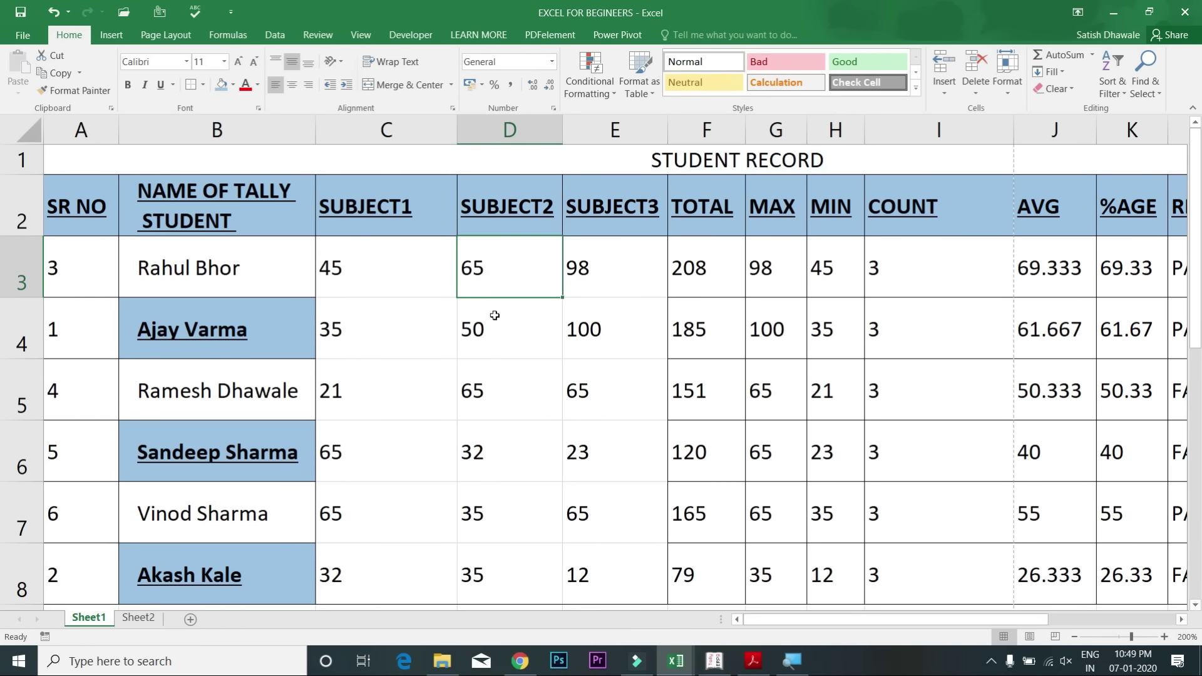
pyautogui.hotkey('ctrl', 'a')
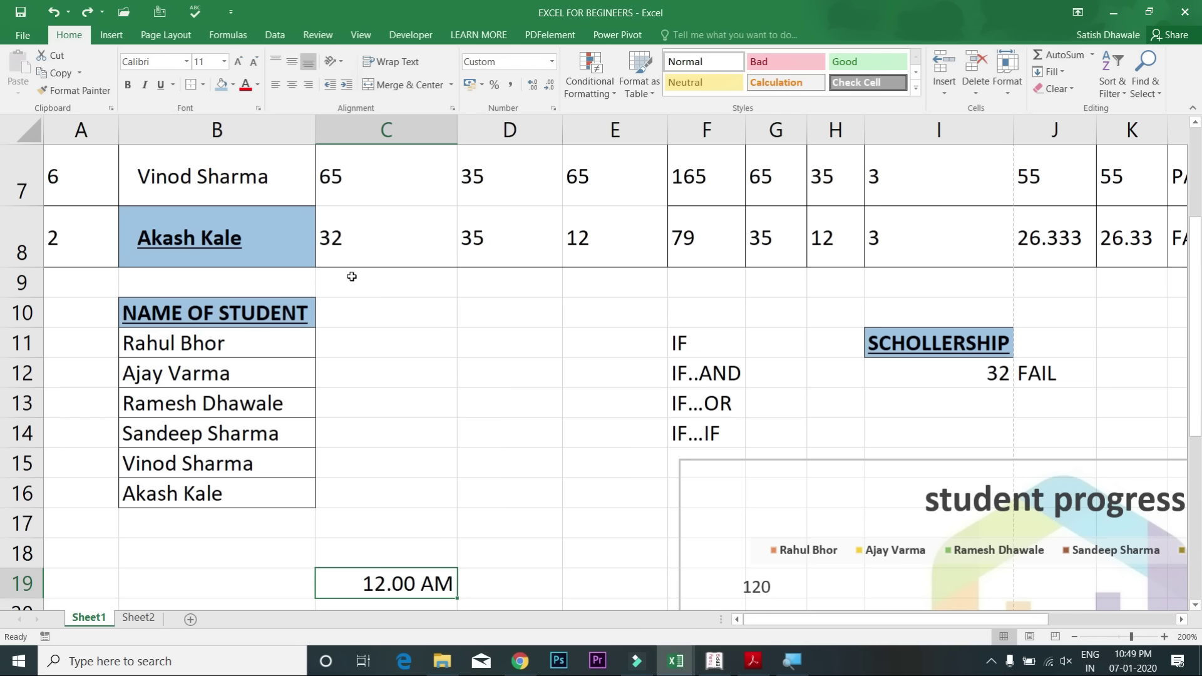
pyautogui.hotkey('ctrl', 'z')
pyautogui.hotkey('ctrl', 'z')
pyautogui.hotkey('ctrl', 'z')
pyautogui.hotkey('ctrl', 'z')
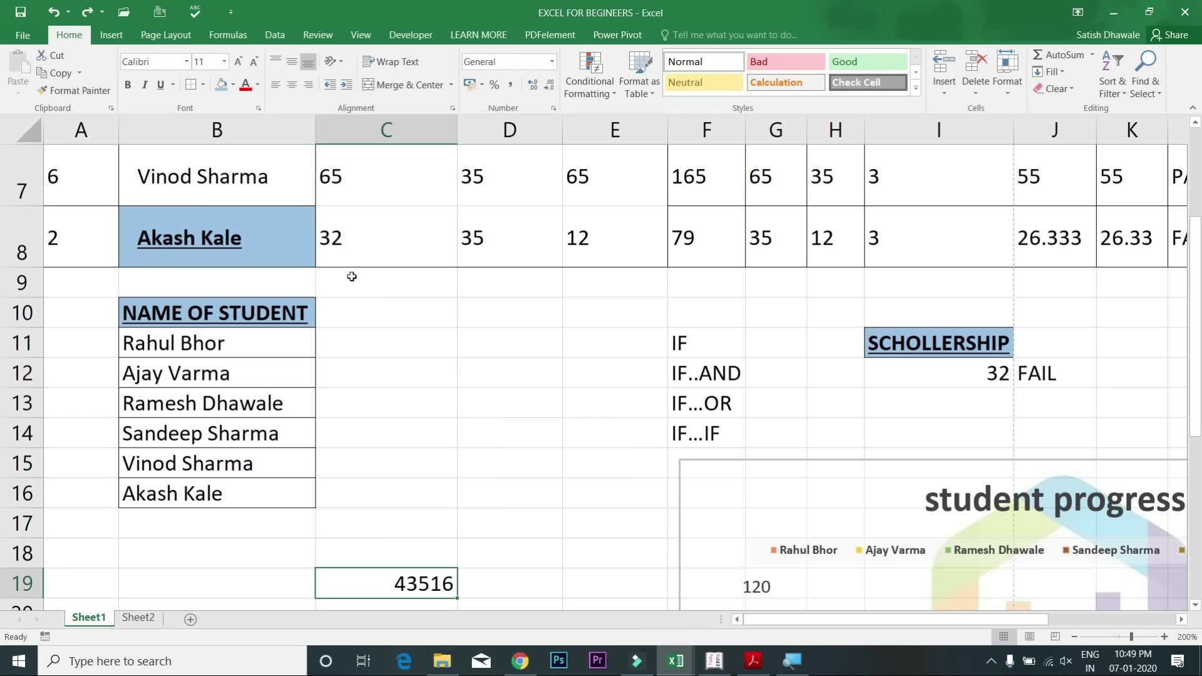
pyautogui.hotkey('ctrl', 'z')
pyautogui.hotkey('ctrl', 'z')
pyautogui.hotkey('ctrl', 'z')
pyautogui.hotkey('ctrl', 'z')
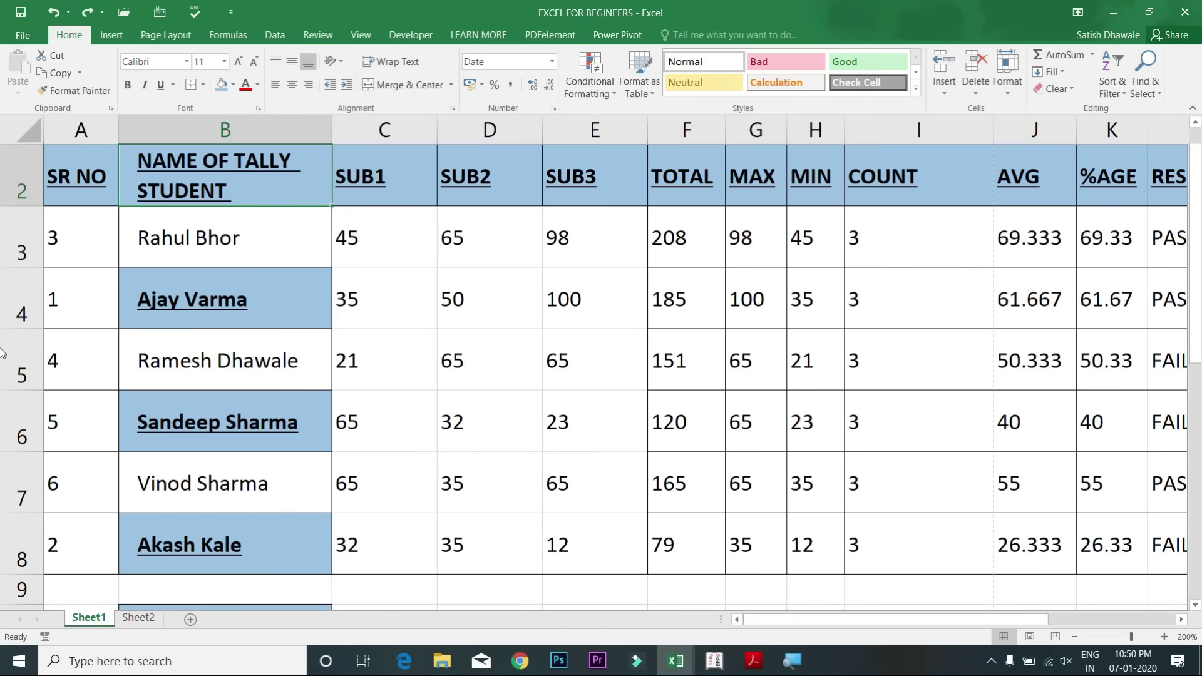
pyautogui.hotkey('ctrl', 'z')
pyautogui.hotkey('ctrl', 'z')
pyautogui.hotkey('ctrl', 'z')
pyautogui.hotkey('ctrl', 'z')
pyautogui.hotkey('ctrl', 'z')
pyautogui.hotkey('ctrl', 'z')
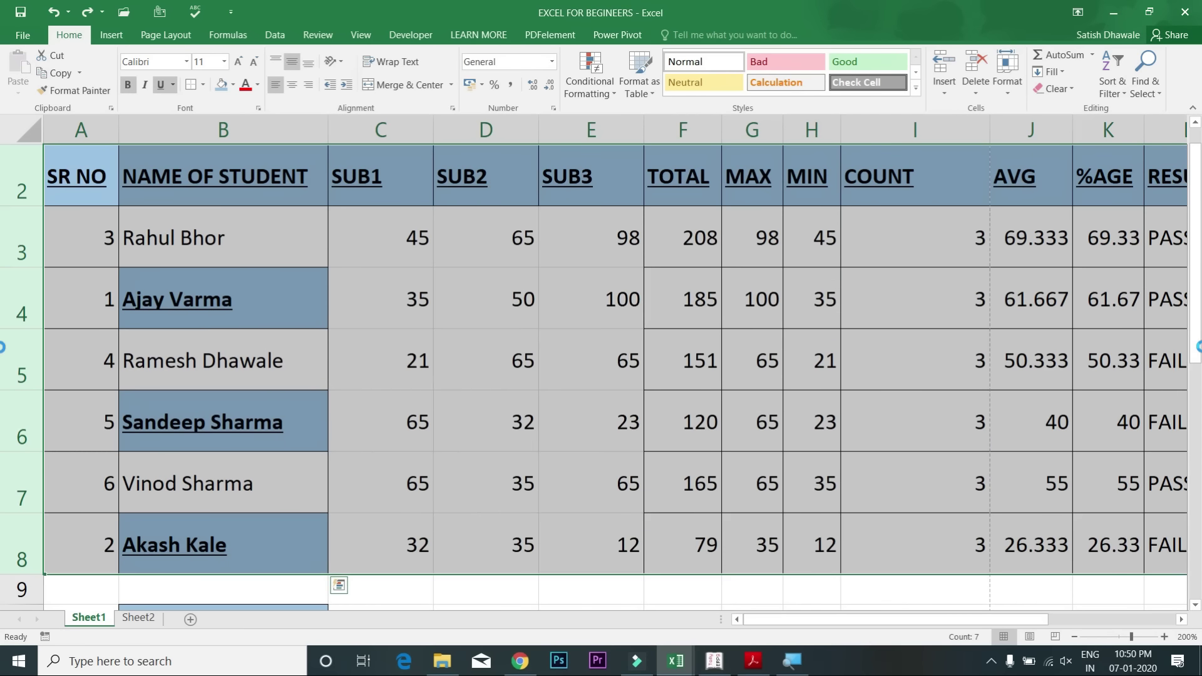
pyautogui.hotkey('ctrl', 'z')
pyautogui.hotkey('ctrl', 'z')
pyautogui.hotkey('ctrl', 'z')
pyautogui.hotkey('ctrl', 'z')
pyautogui.hotkey('ctrl', 'z')
pyautogui.hotkey('ctrl', 'z')
pyautogui.hotkey('ctrl', 'z')
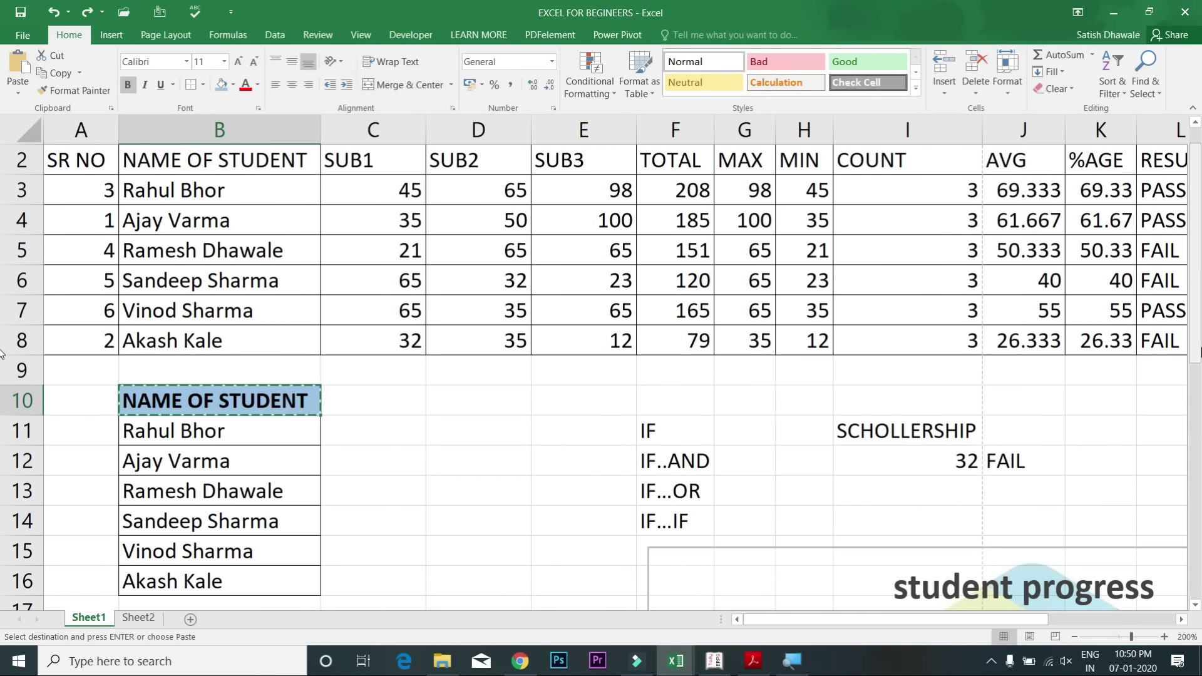
pyautogui.hotkey('ctrl', 'z')
pyautogui.hotkey('ctrl', 'z')
pyautogui.hotkey('ctrl', 'z')
pyautogui.hotkey('ctrl', 'z')
pyautogui.hotkey('ctrl', 'z')
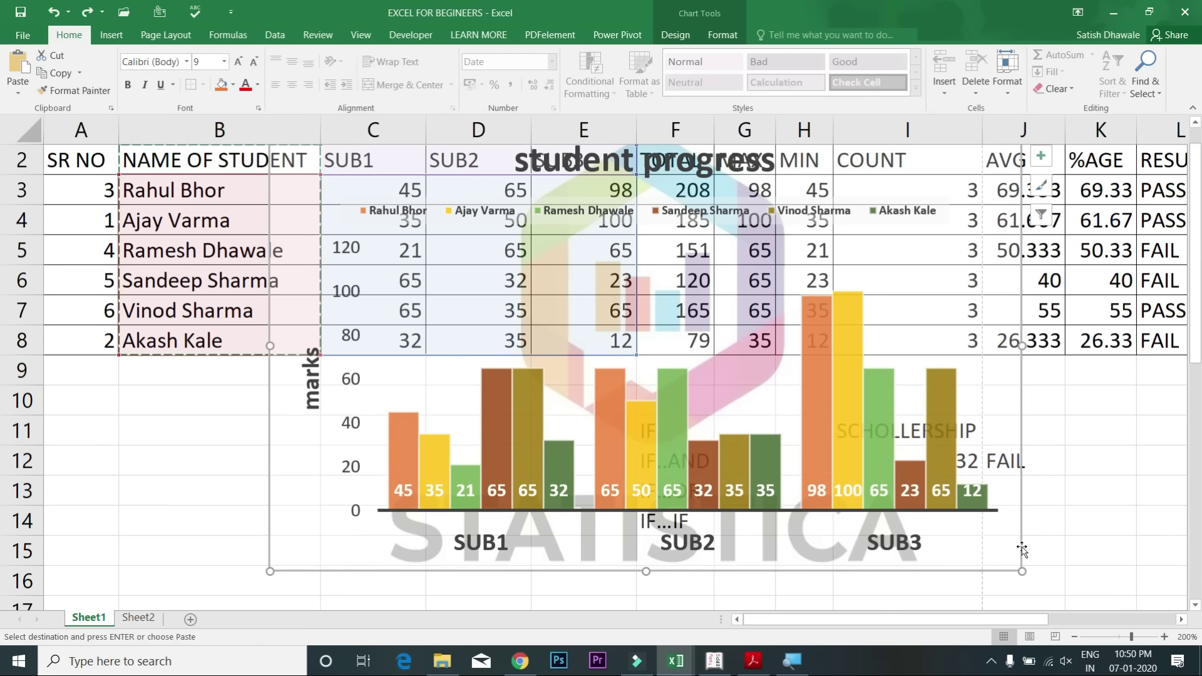
# Step: Delete the student progress chart and clear the leftover notes in F10:J16
pyautogui.press('Delete')
pyautogui.moveTo(659, 396); pyautogui.dragTo(1010, 568)
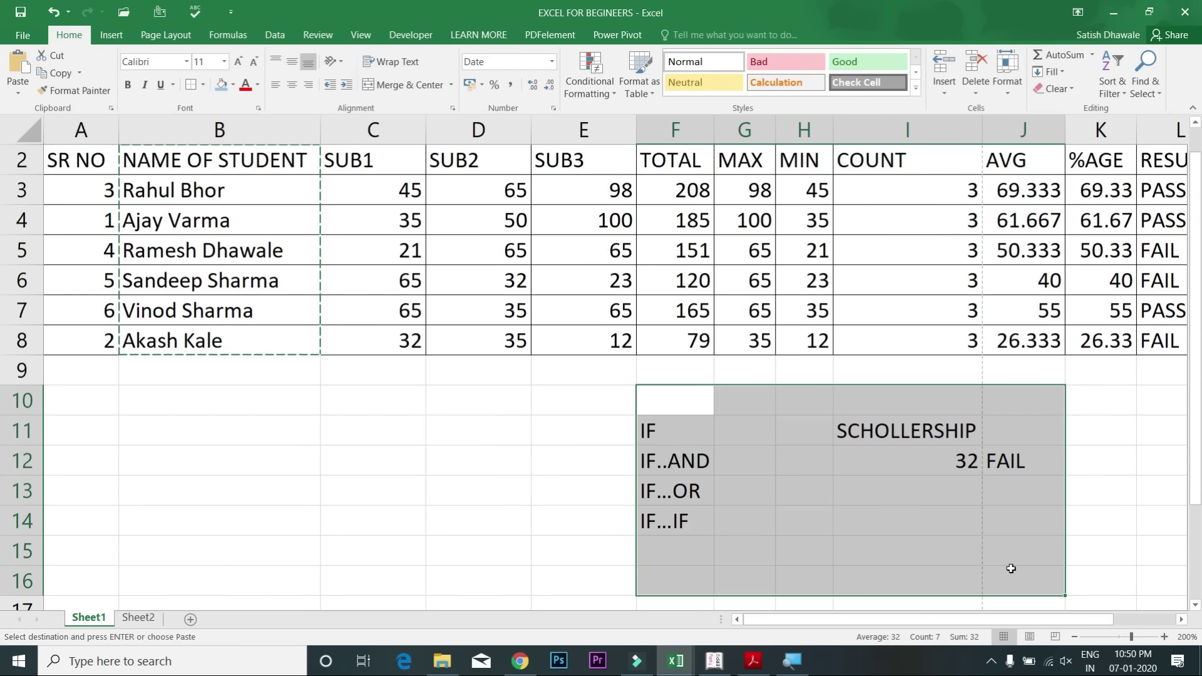
pyautogui.press('Delete')
pyautogui.click(325, 191)
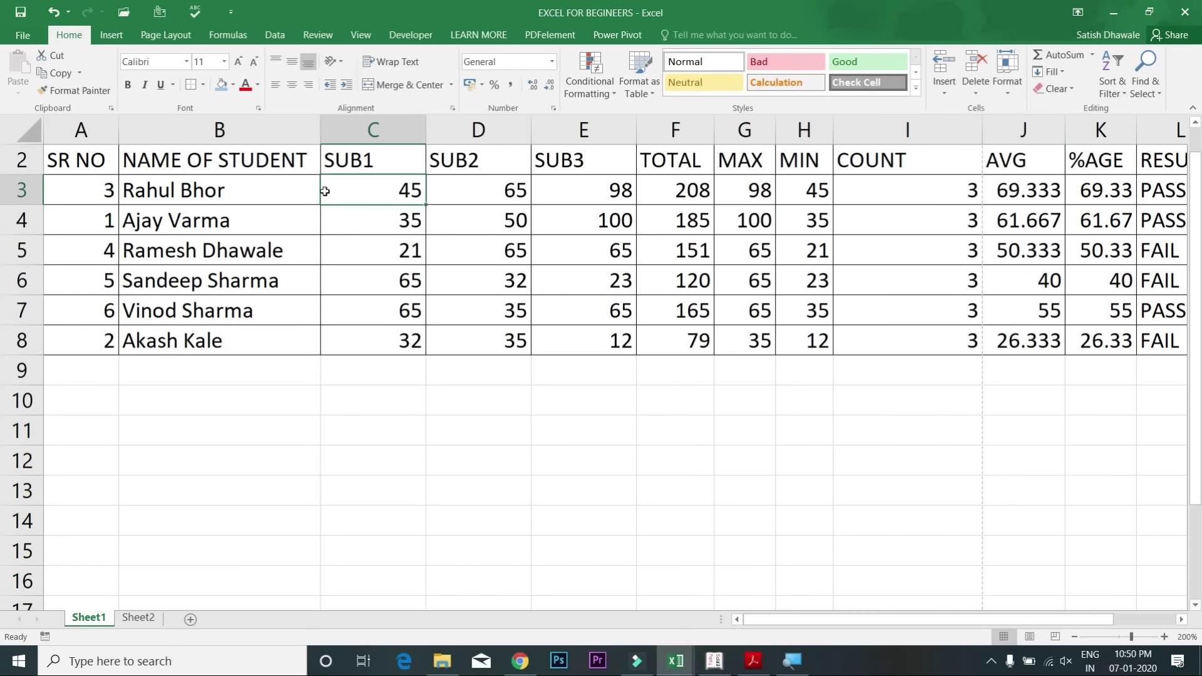
pyautogui.click(63, 158)
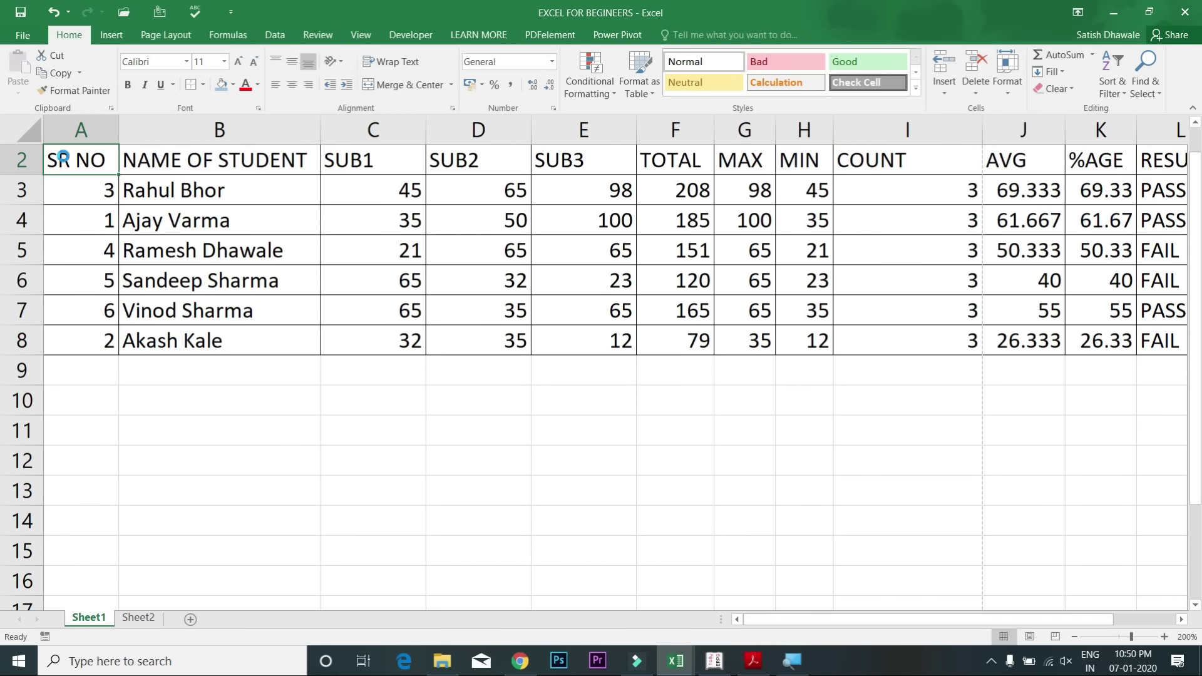
pyautogui.hotkey('ctrl', 'p')
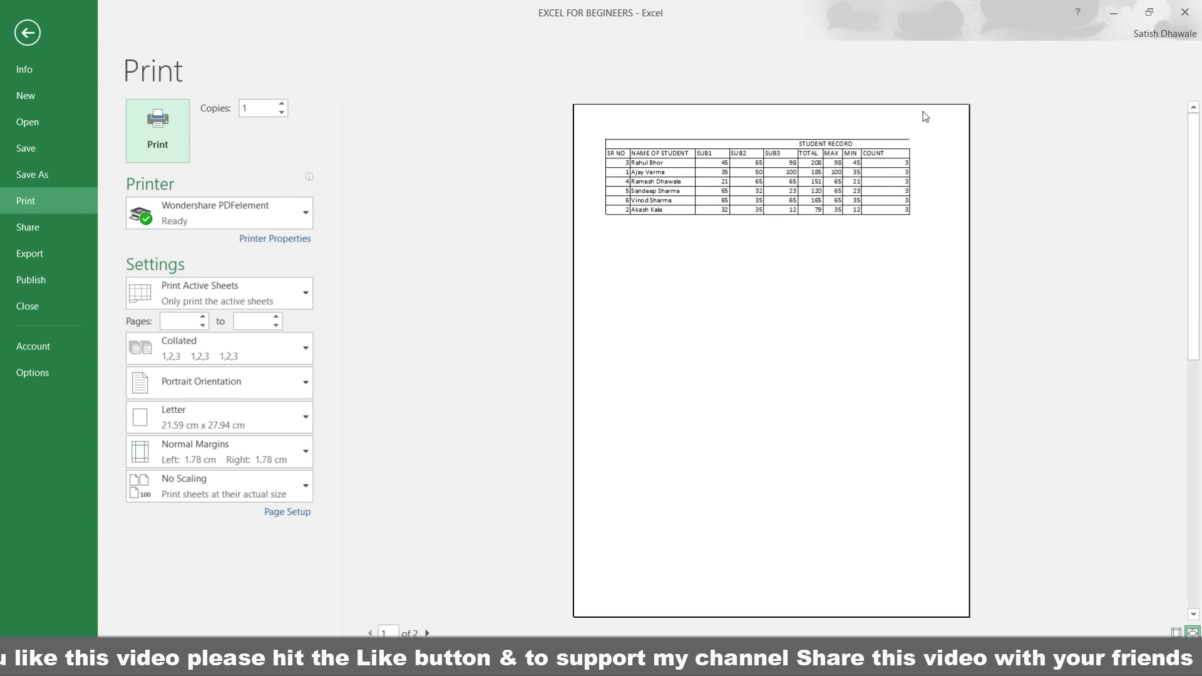
# Step: Auto-fit column I and all table columns (Alt+H, O, I), then check the Print preview
pyautogui.press('Escape')
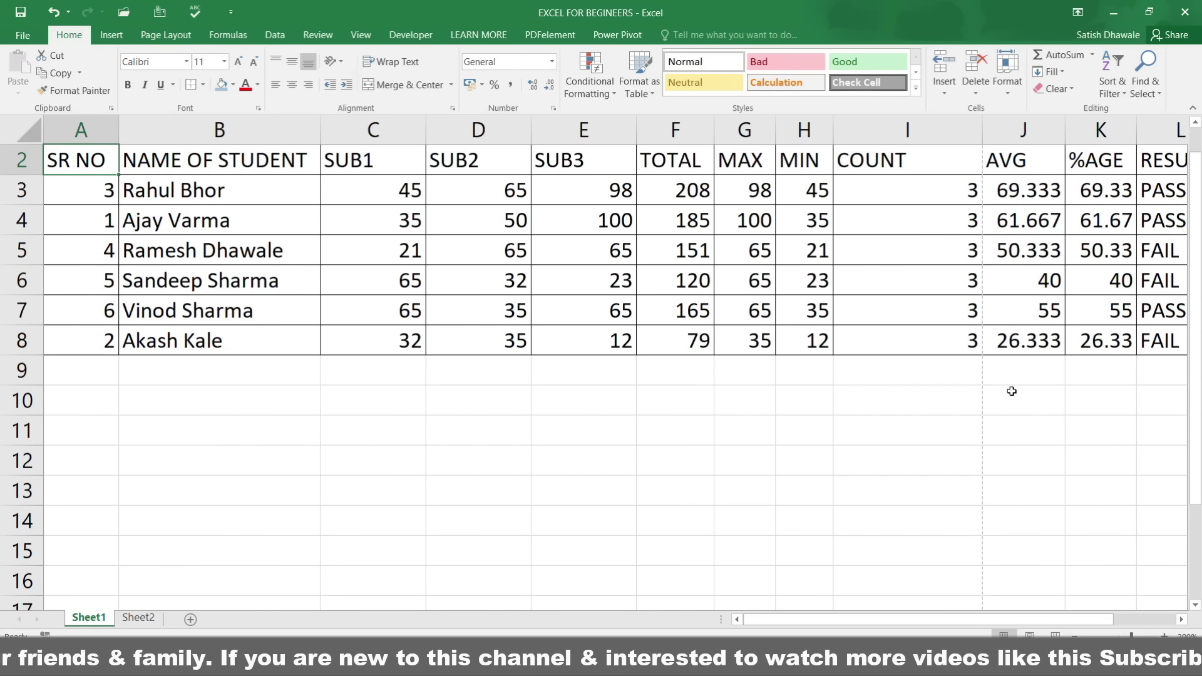
pyautogui.doubleClick(980, 131)
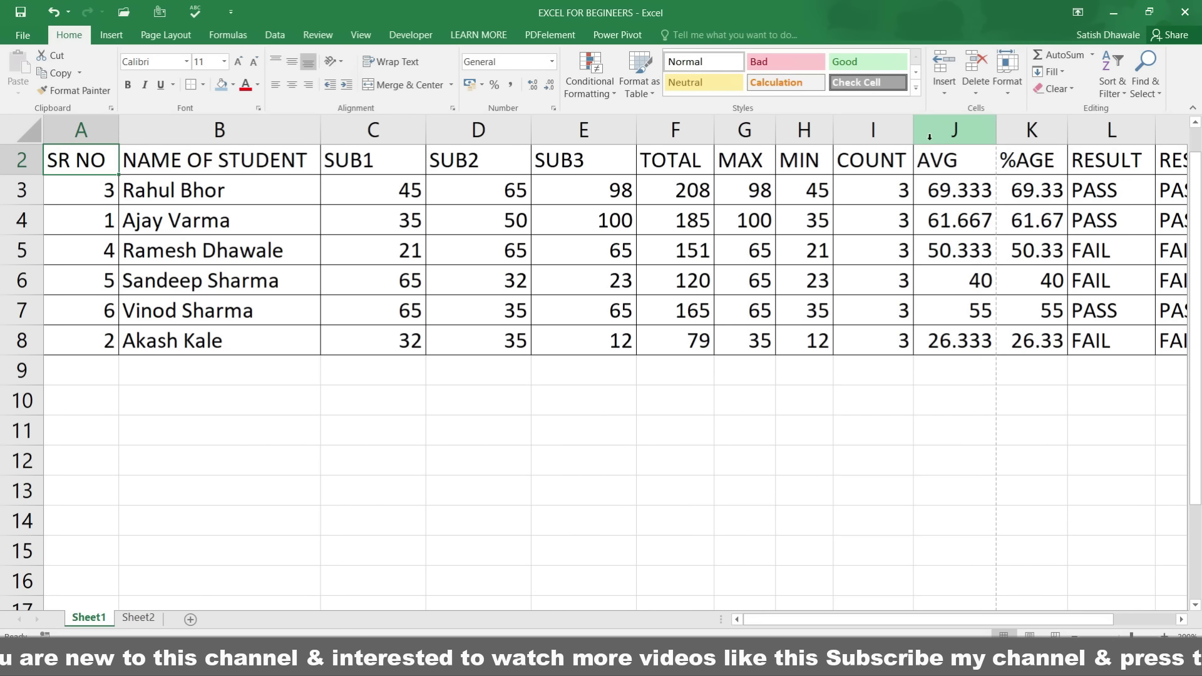
pyautogui.click(709, 191)
pyautogui.click(612, 160)
pyautogui.hotkey('ctrl', 'a')
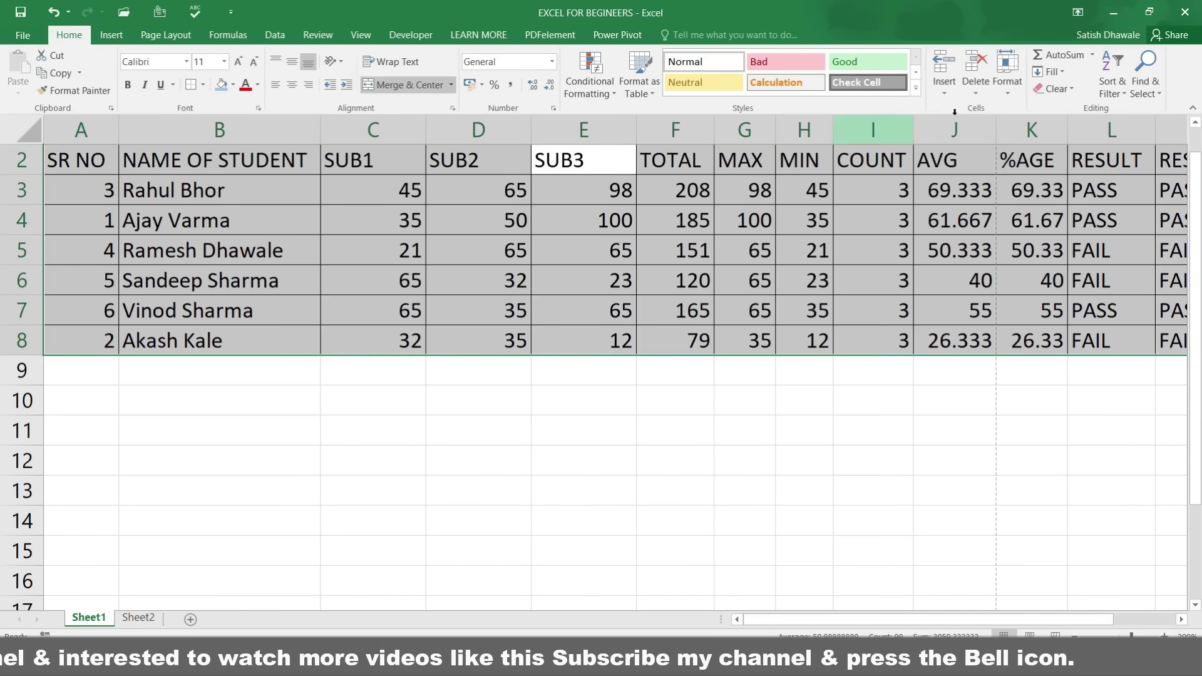
pyautogui.hotkey('alt', 'h')
pyautogui.press('o')
pyautogui.press('i')
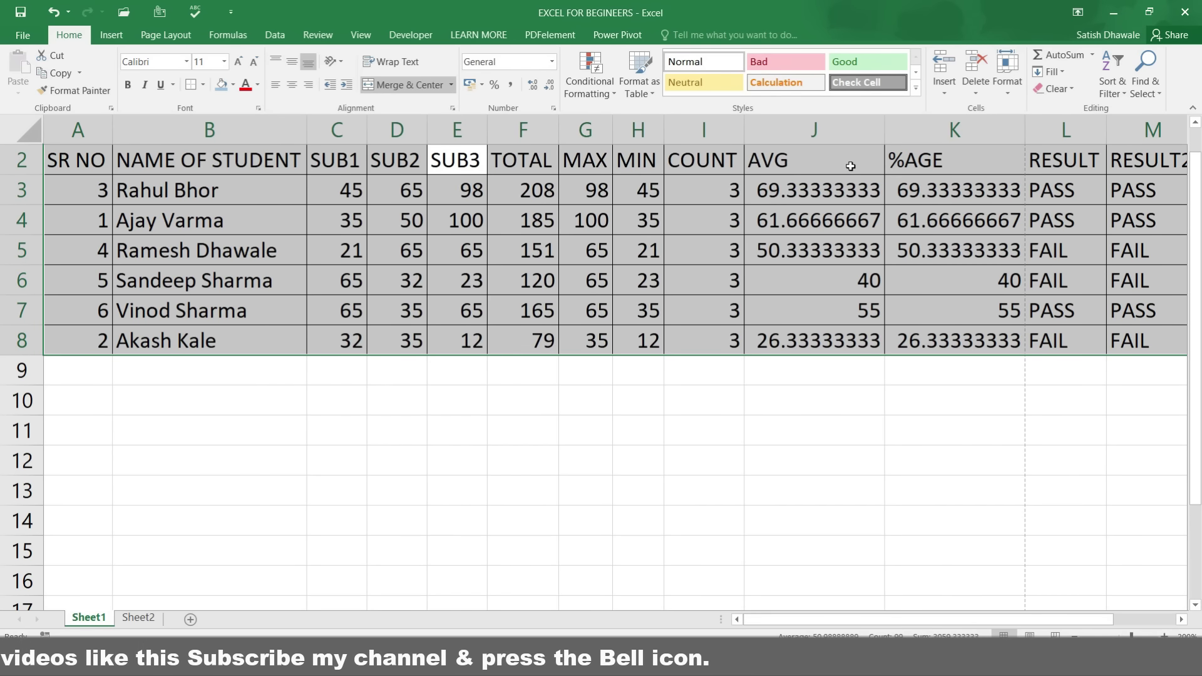
pyautogui.click(853, 166)
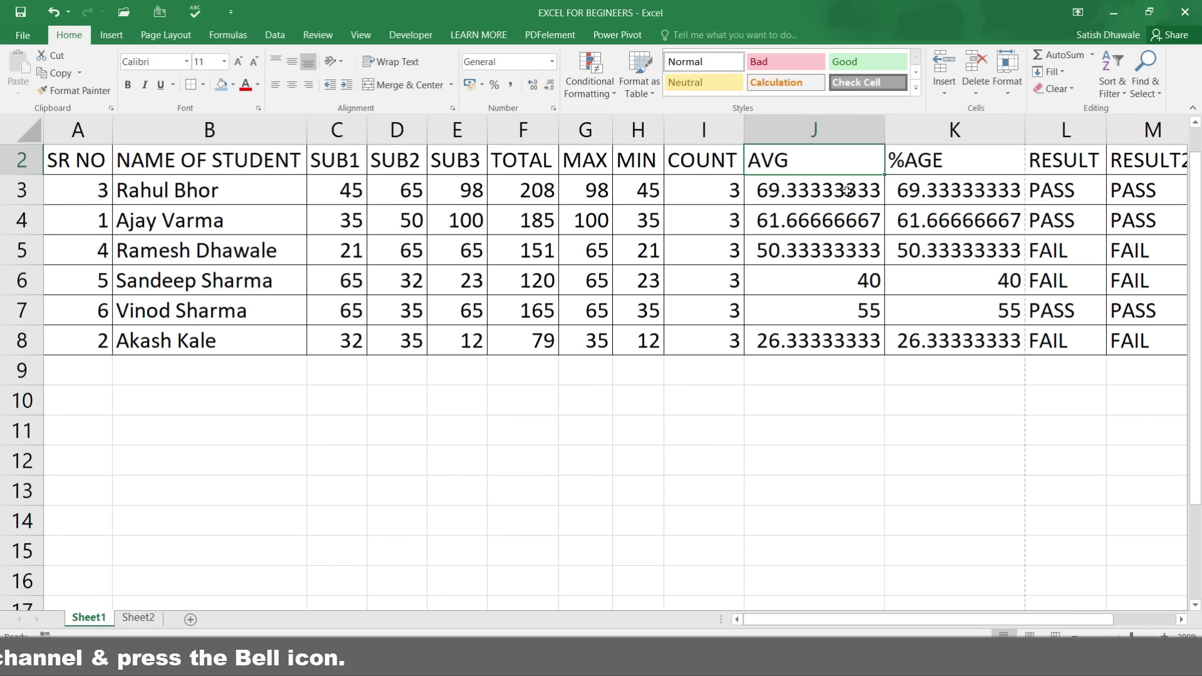
pyautogui.hotkey('ctrl', 'p')
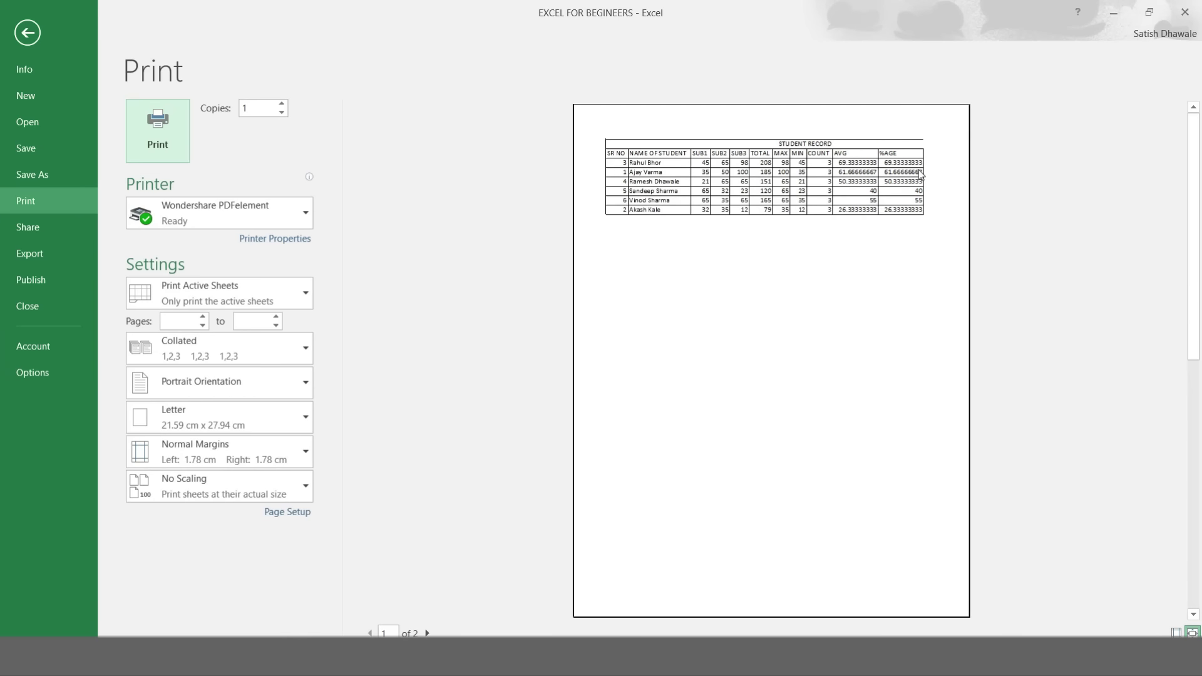
pyautogui.press('Escape')
# Step: Format the AVG and %AGE values in J3:K8 to show two decimal places
pyautogui.moveTo(848, 189); pyautogui.dragTo(958, 341)
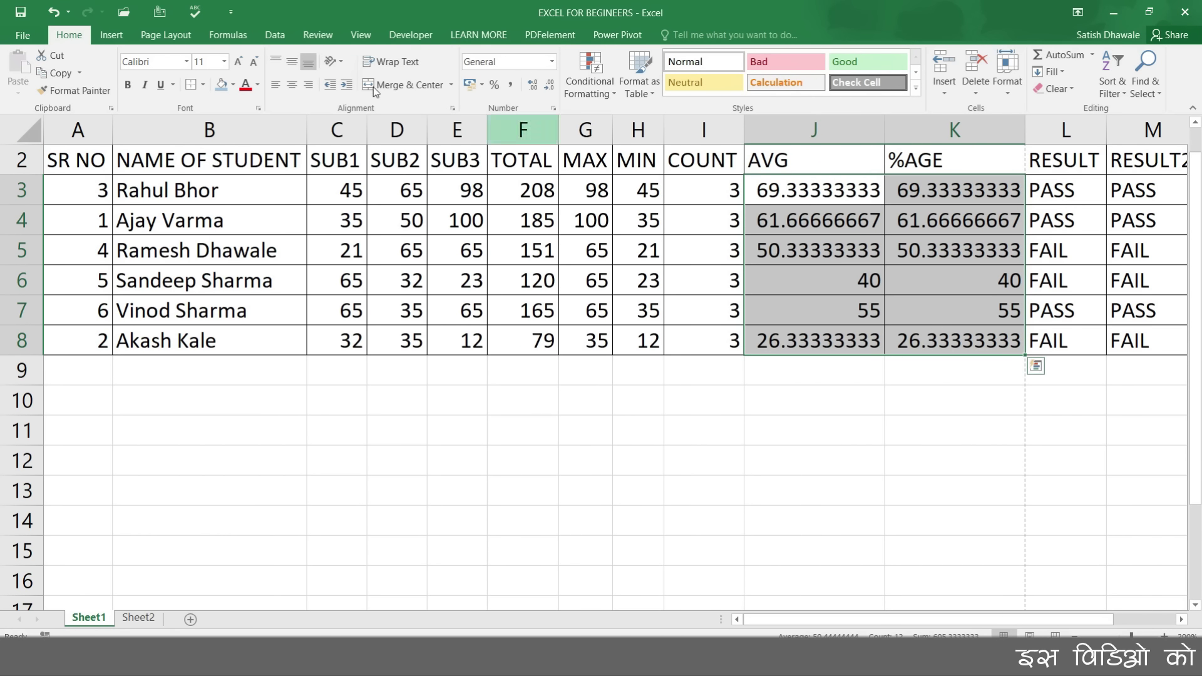
pyautogui.click(535, 82)
pyautogui.click(538, 85)
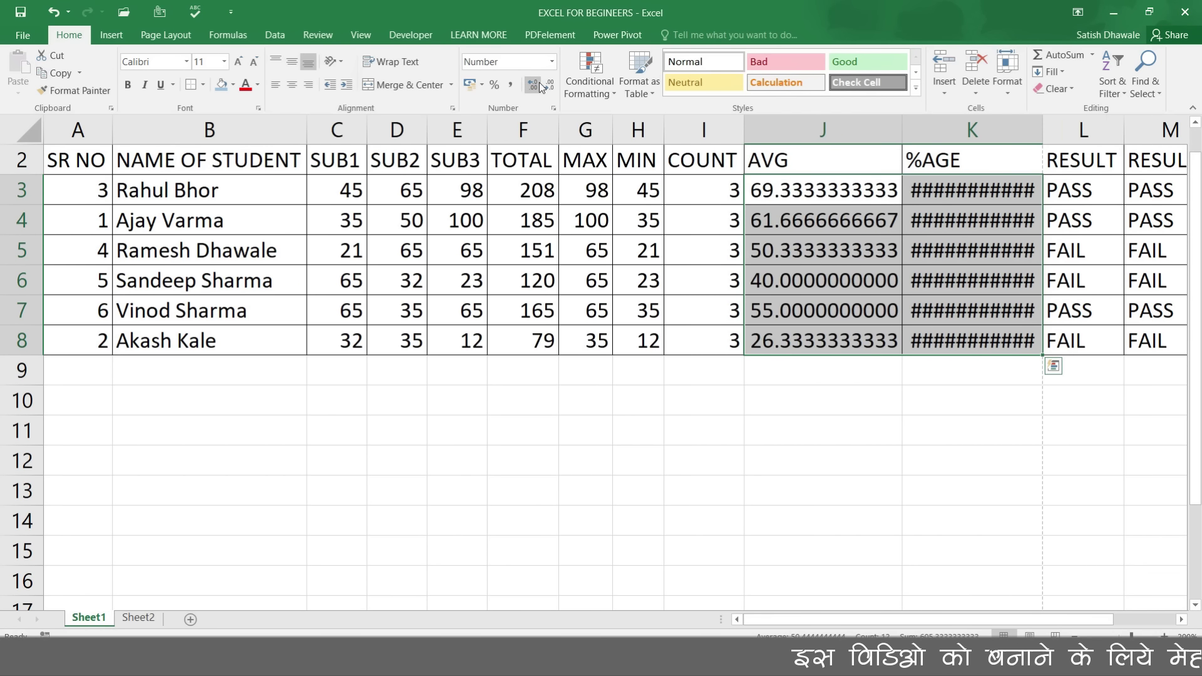
pyautogui.click(549, 86)
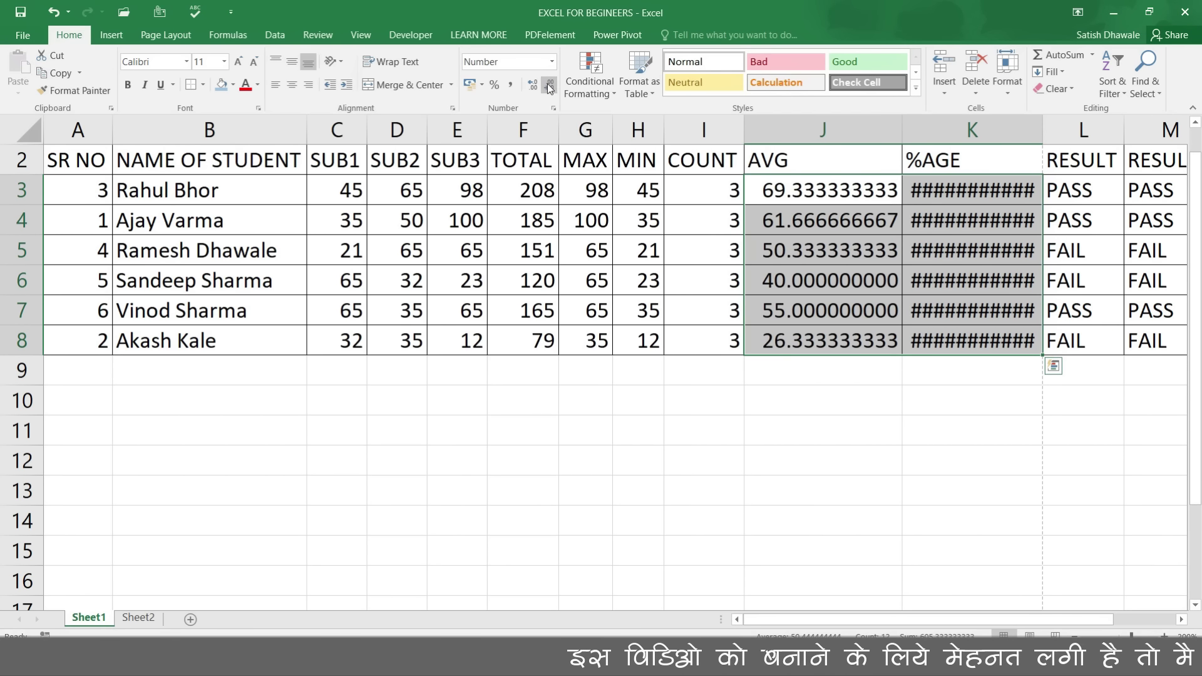
pyautogui.click(550, 87)
pyautogui.click(550, 88)
pyautogui.click(549, 88)
pyautogui.click(550, 88)
pyautogui.click(549, 89)
pyautogui.click(550, 89)
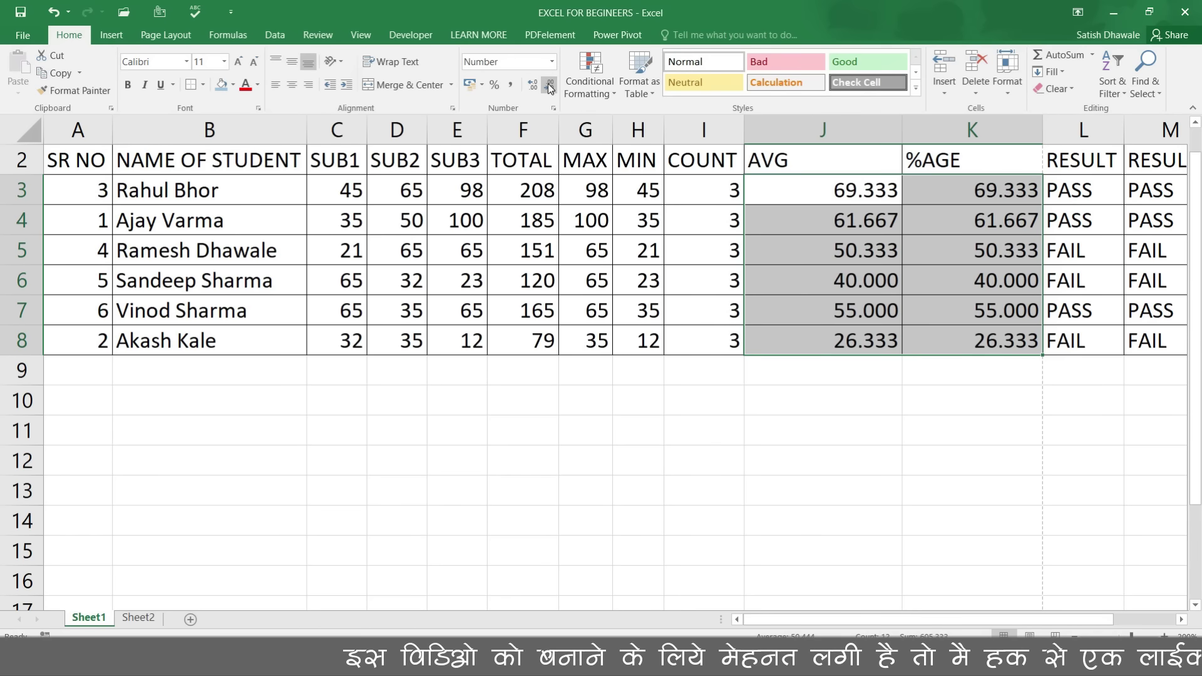
pyautogui.click(550, 88)
# Step: AutoFit columns J and K to the narrower values and open the print preview
pyautogui.press('super+h')
pyautogui.hotkey('alt', 'h')
pyautogui.press('o')
pyautogui.press('i')
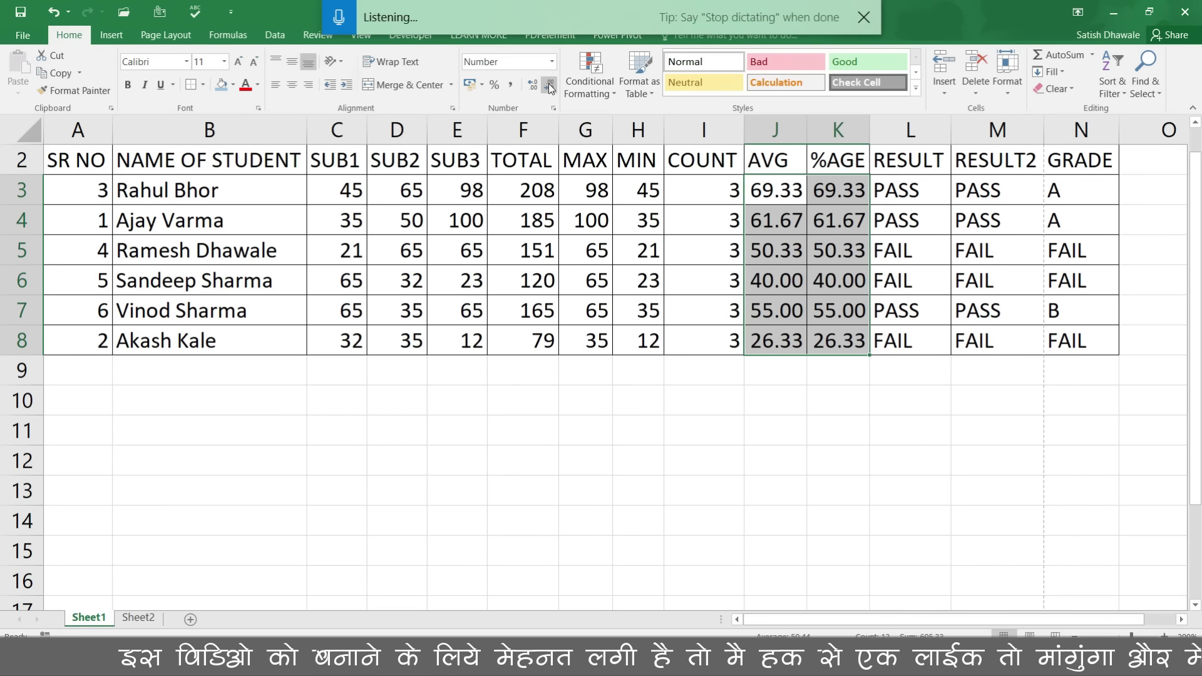
pyautogui.click(939, 236)
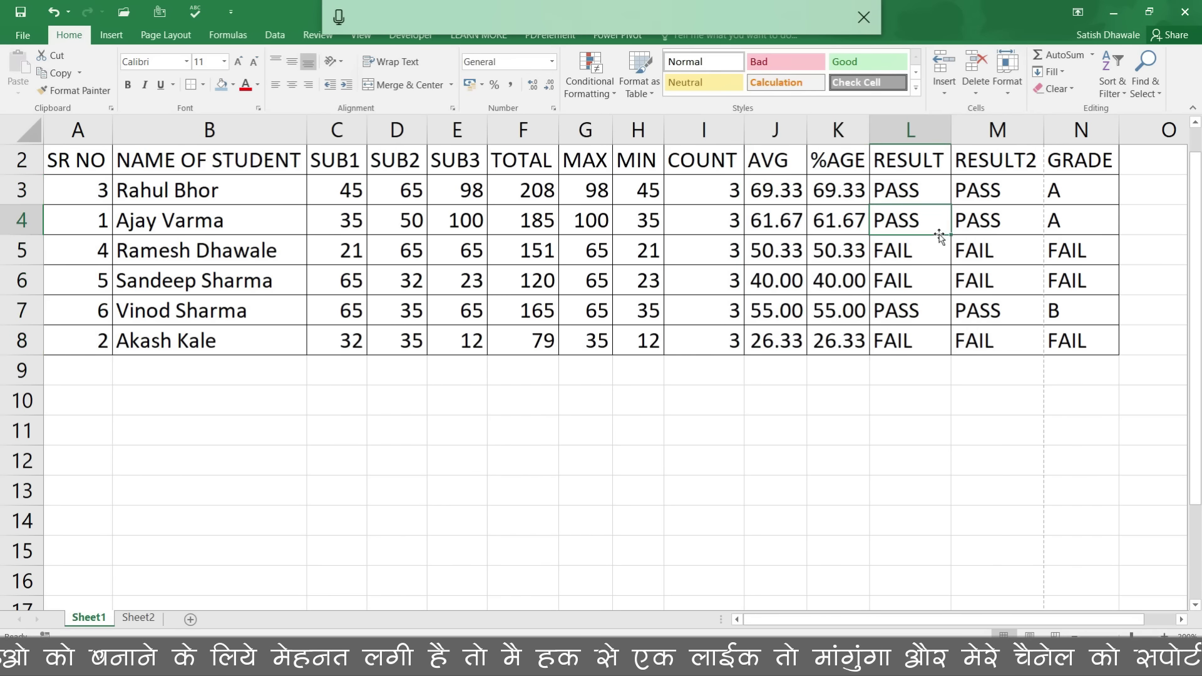
pyautogui.hotkey('ctrl', 'p')
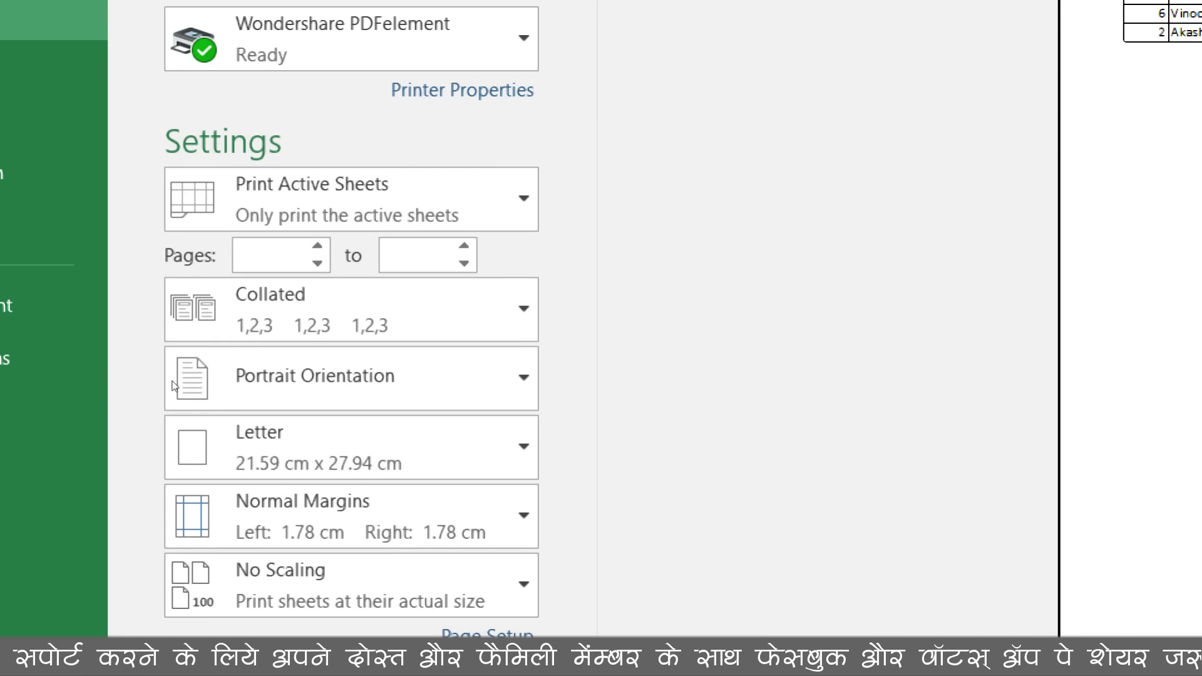
# Step: Try landscape orientation for the printed page, then set it back to portrait
pyautogui.click(194, 387)
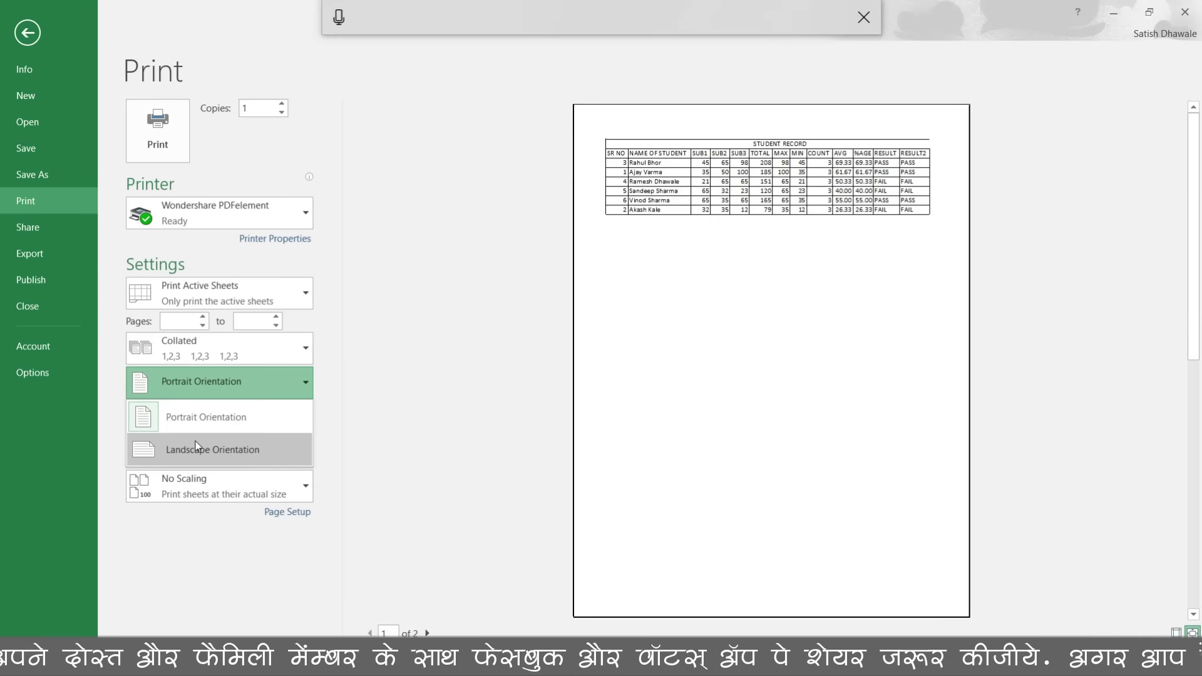
pyautogui.click(251, 512)
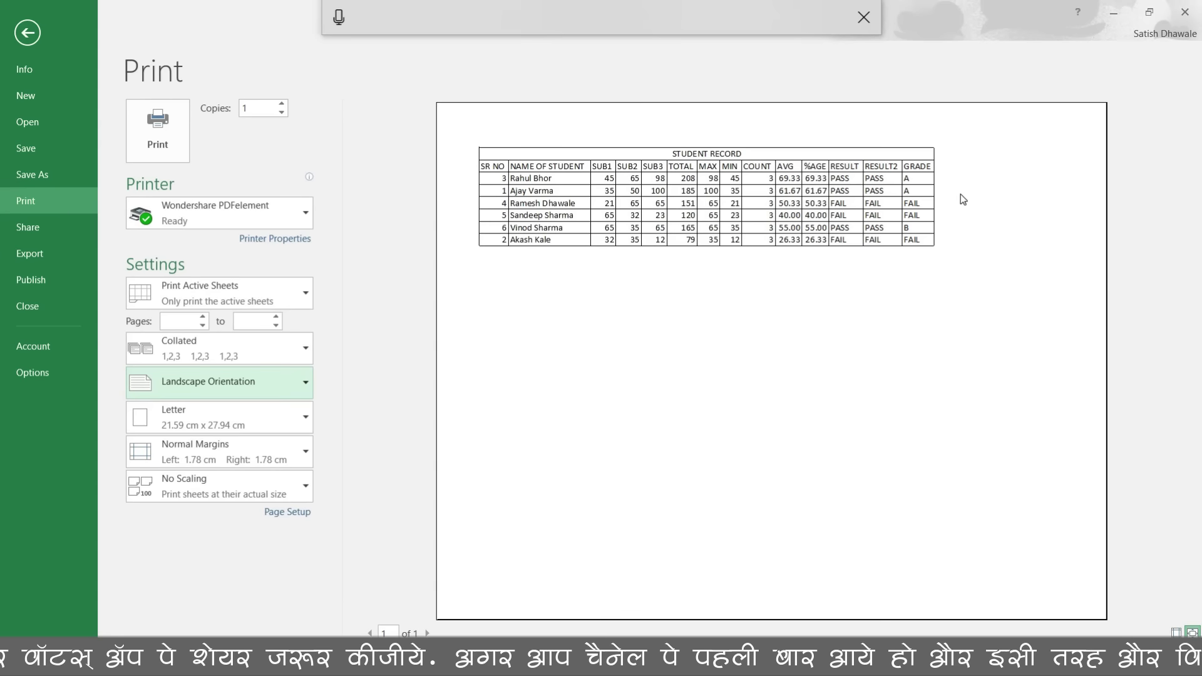
pyautogui.click(235, 383)
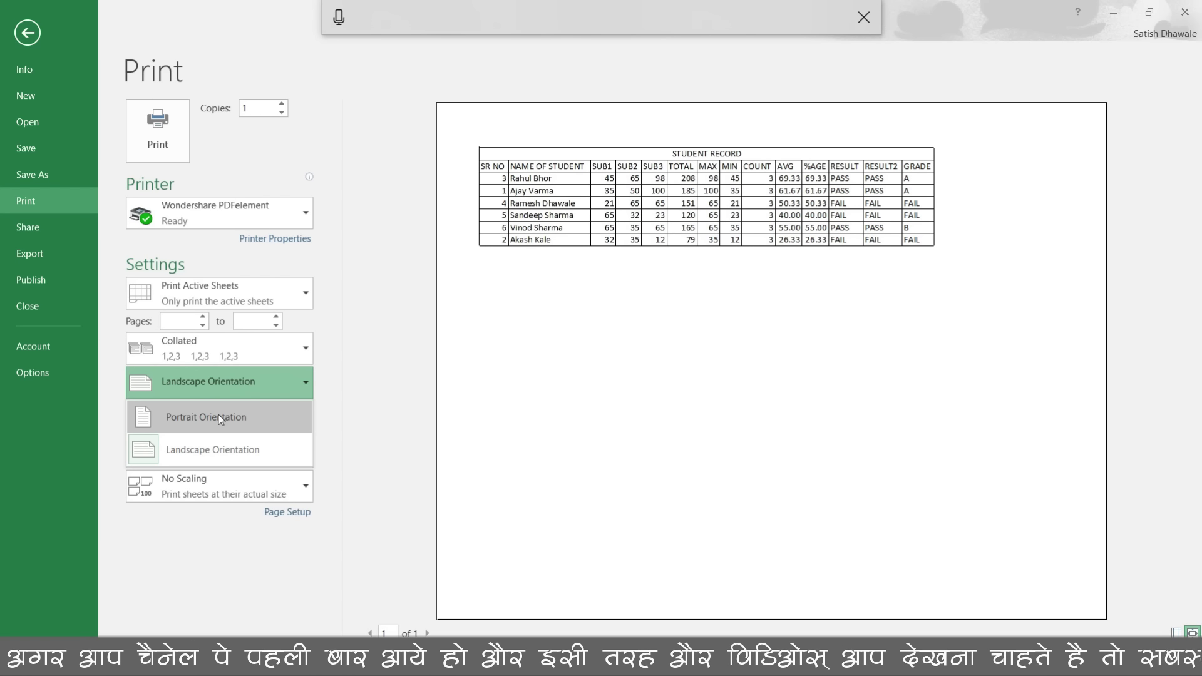
pyautogui.click(220, 419)
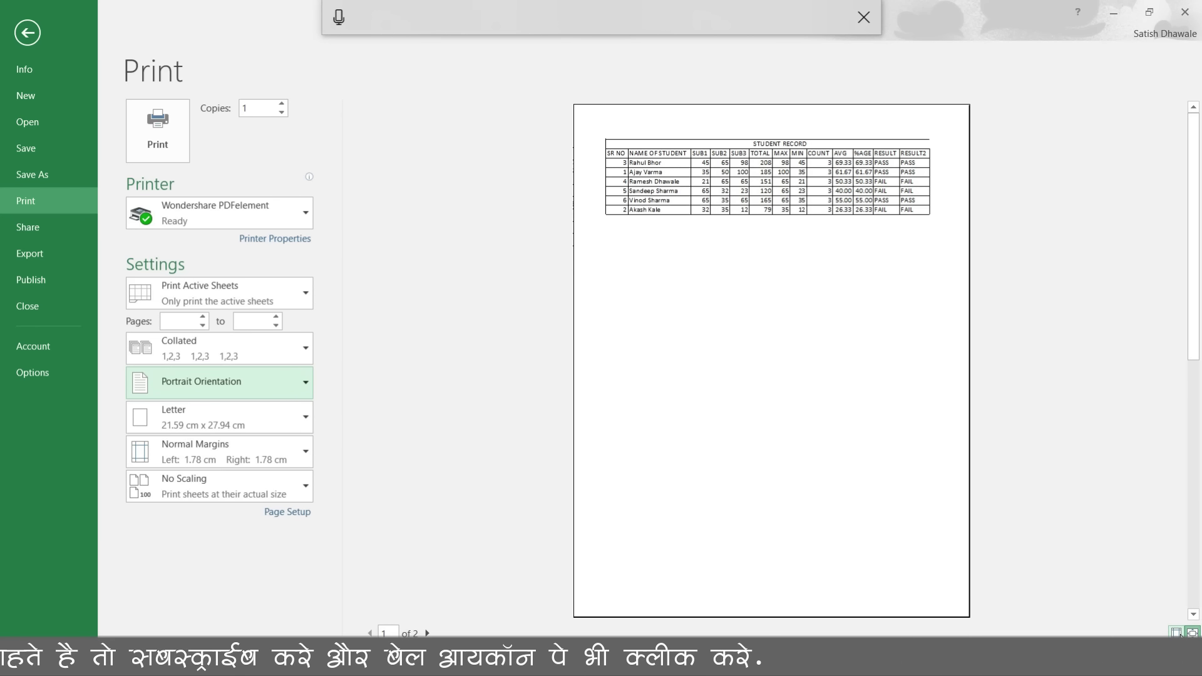
# Step: Drag the right margin outward so the table through GRADE fits one page, then return to the sheet
pyautogui.click(1176, 632)
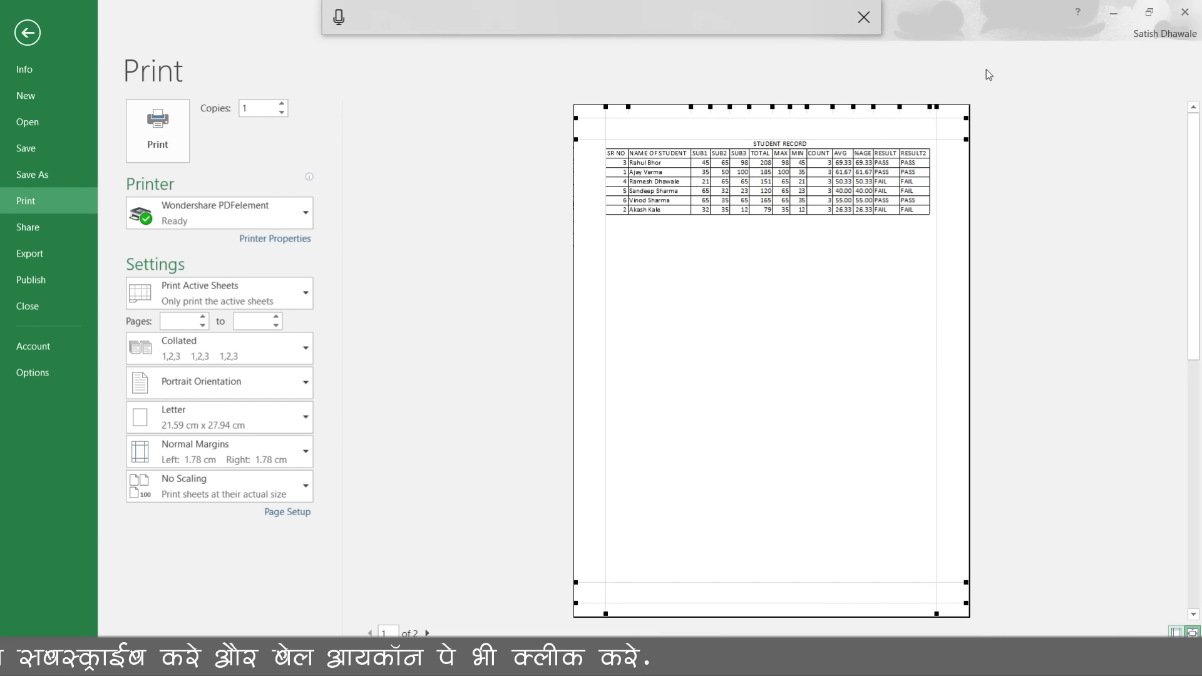
pyautogui.moveTo(937, 108); pyautogui.dragTo(966, 110)
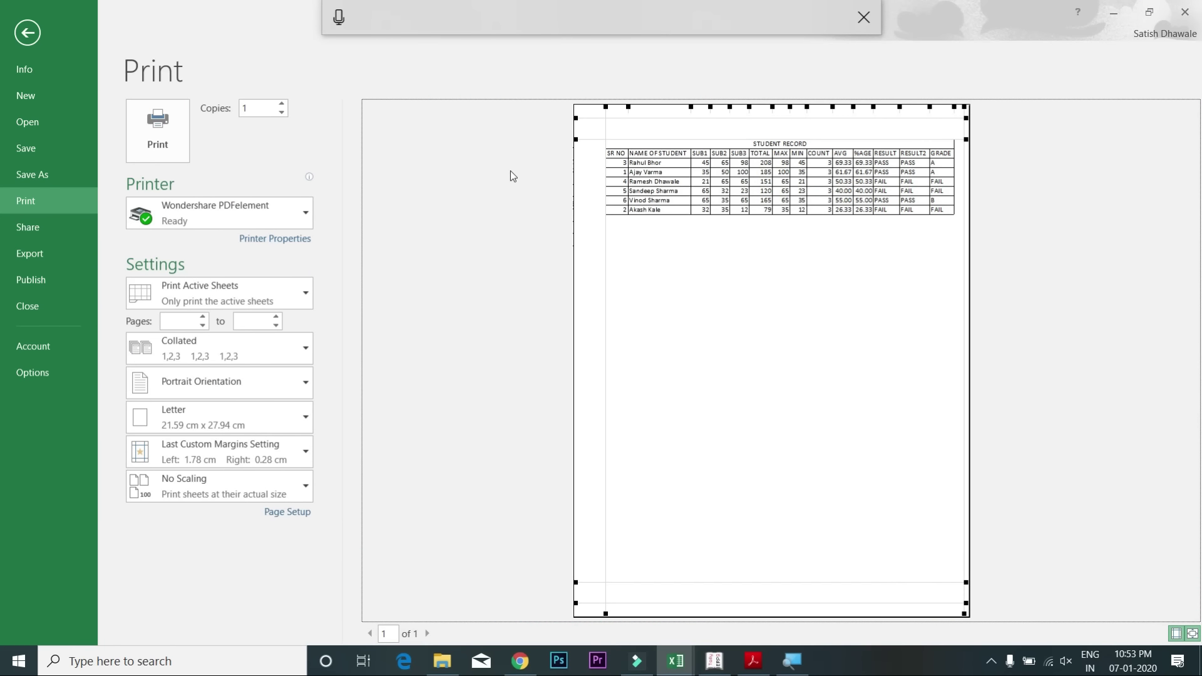
pyautogui.press('Escape')
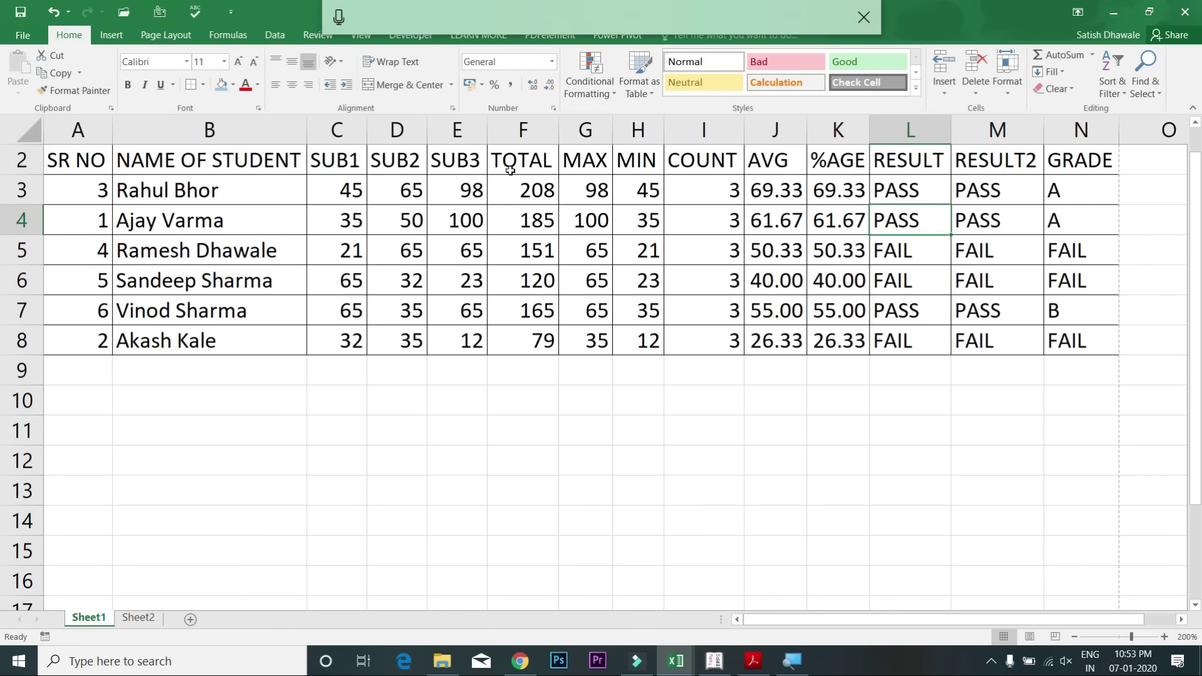